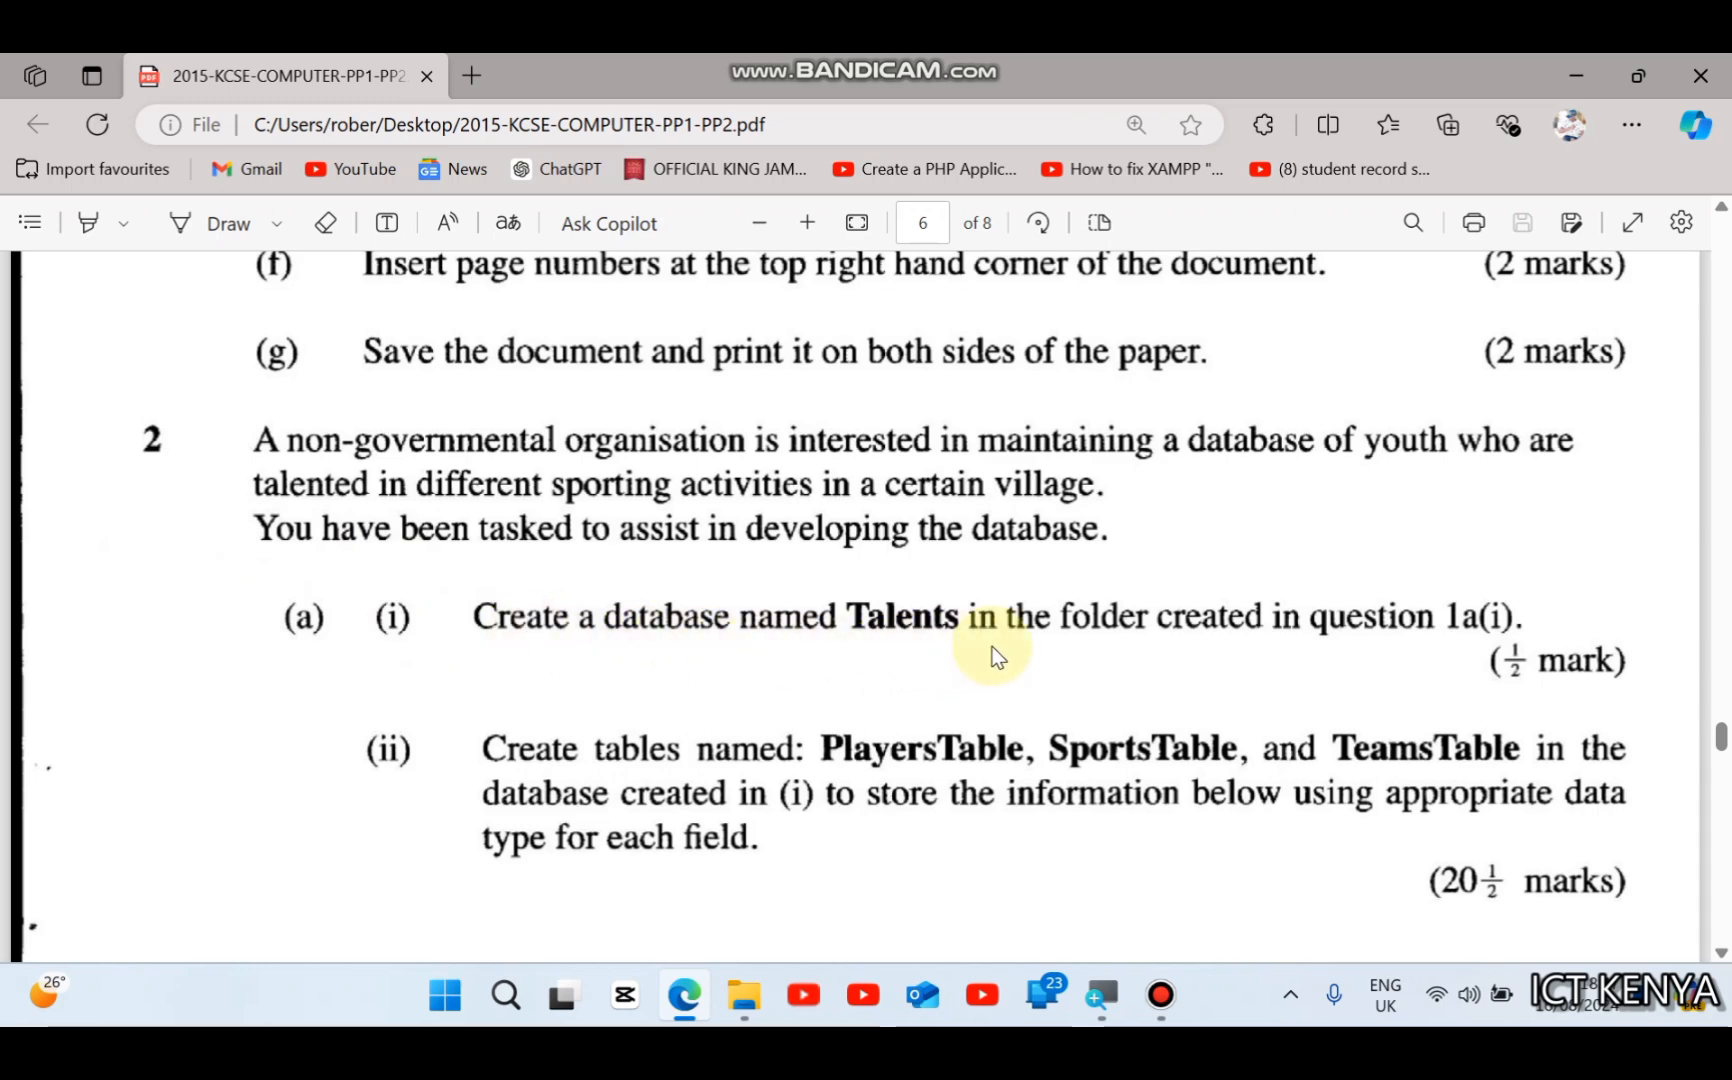
Step: Create a folder named PROJECTS on the desktop and open it
click(1577, 78)
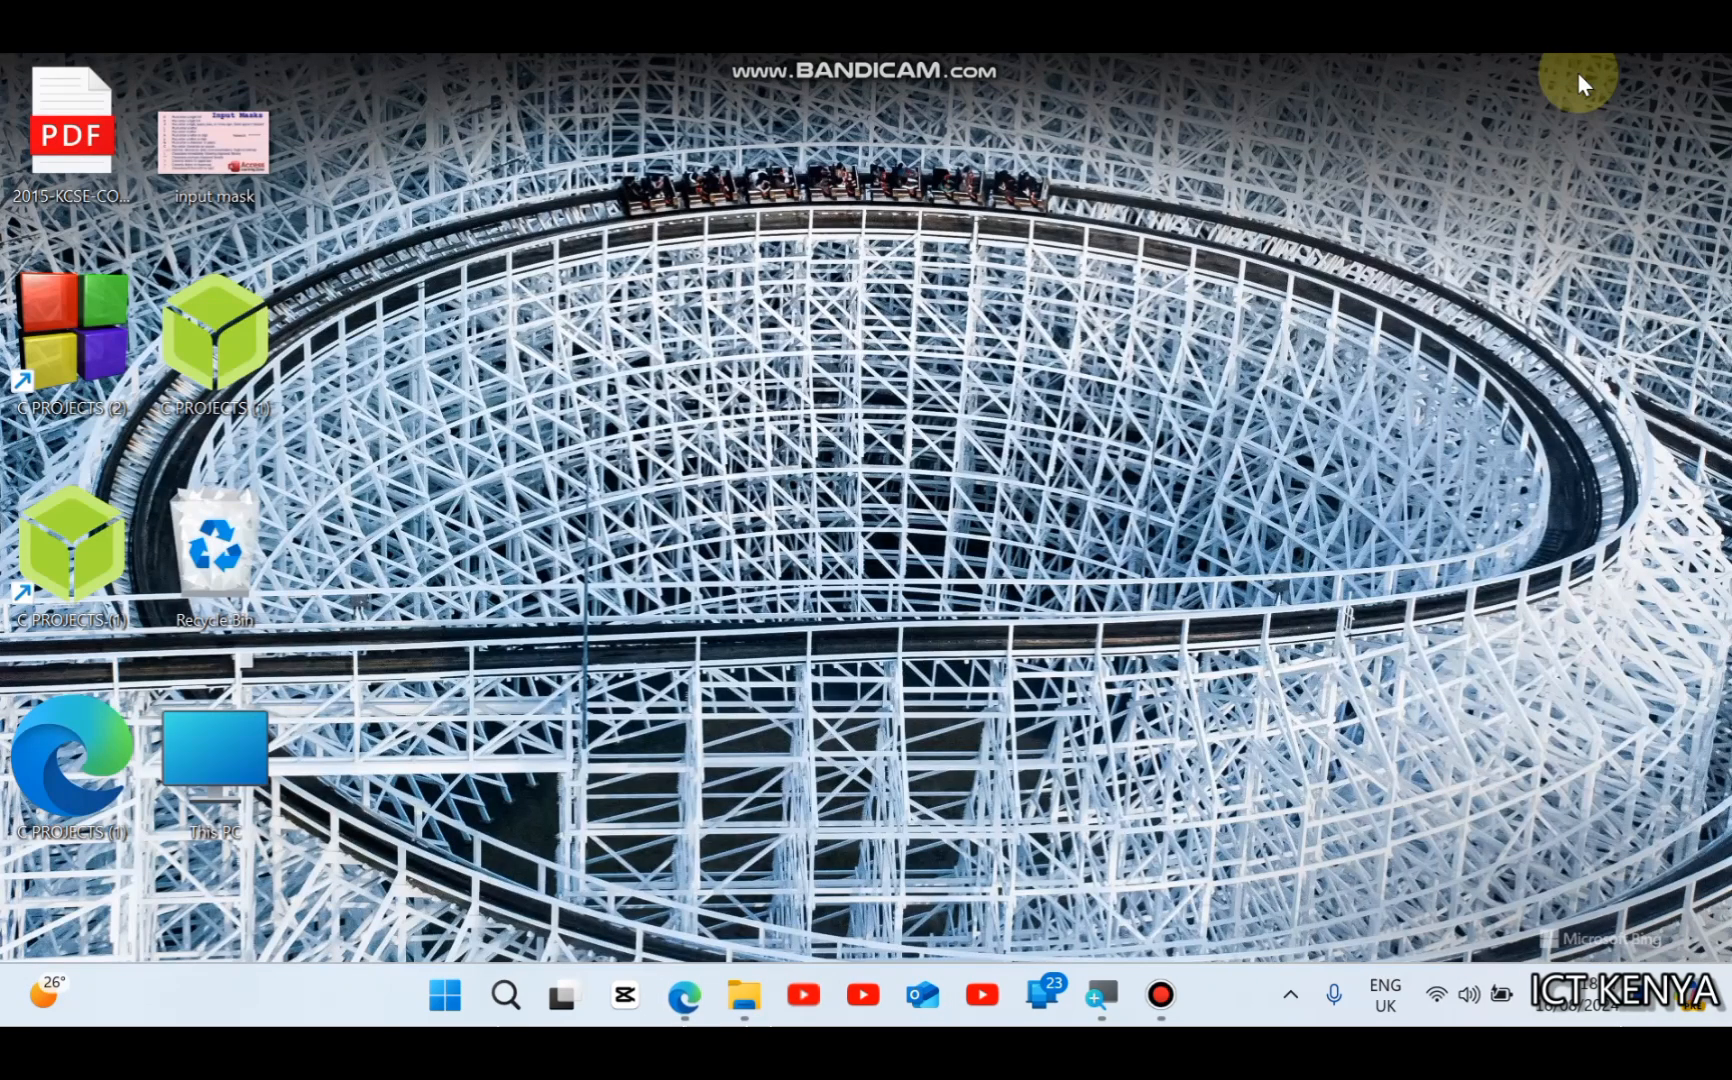
right_click(838, 313)
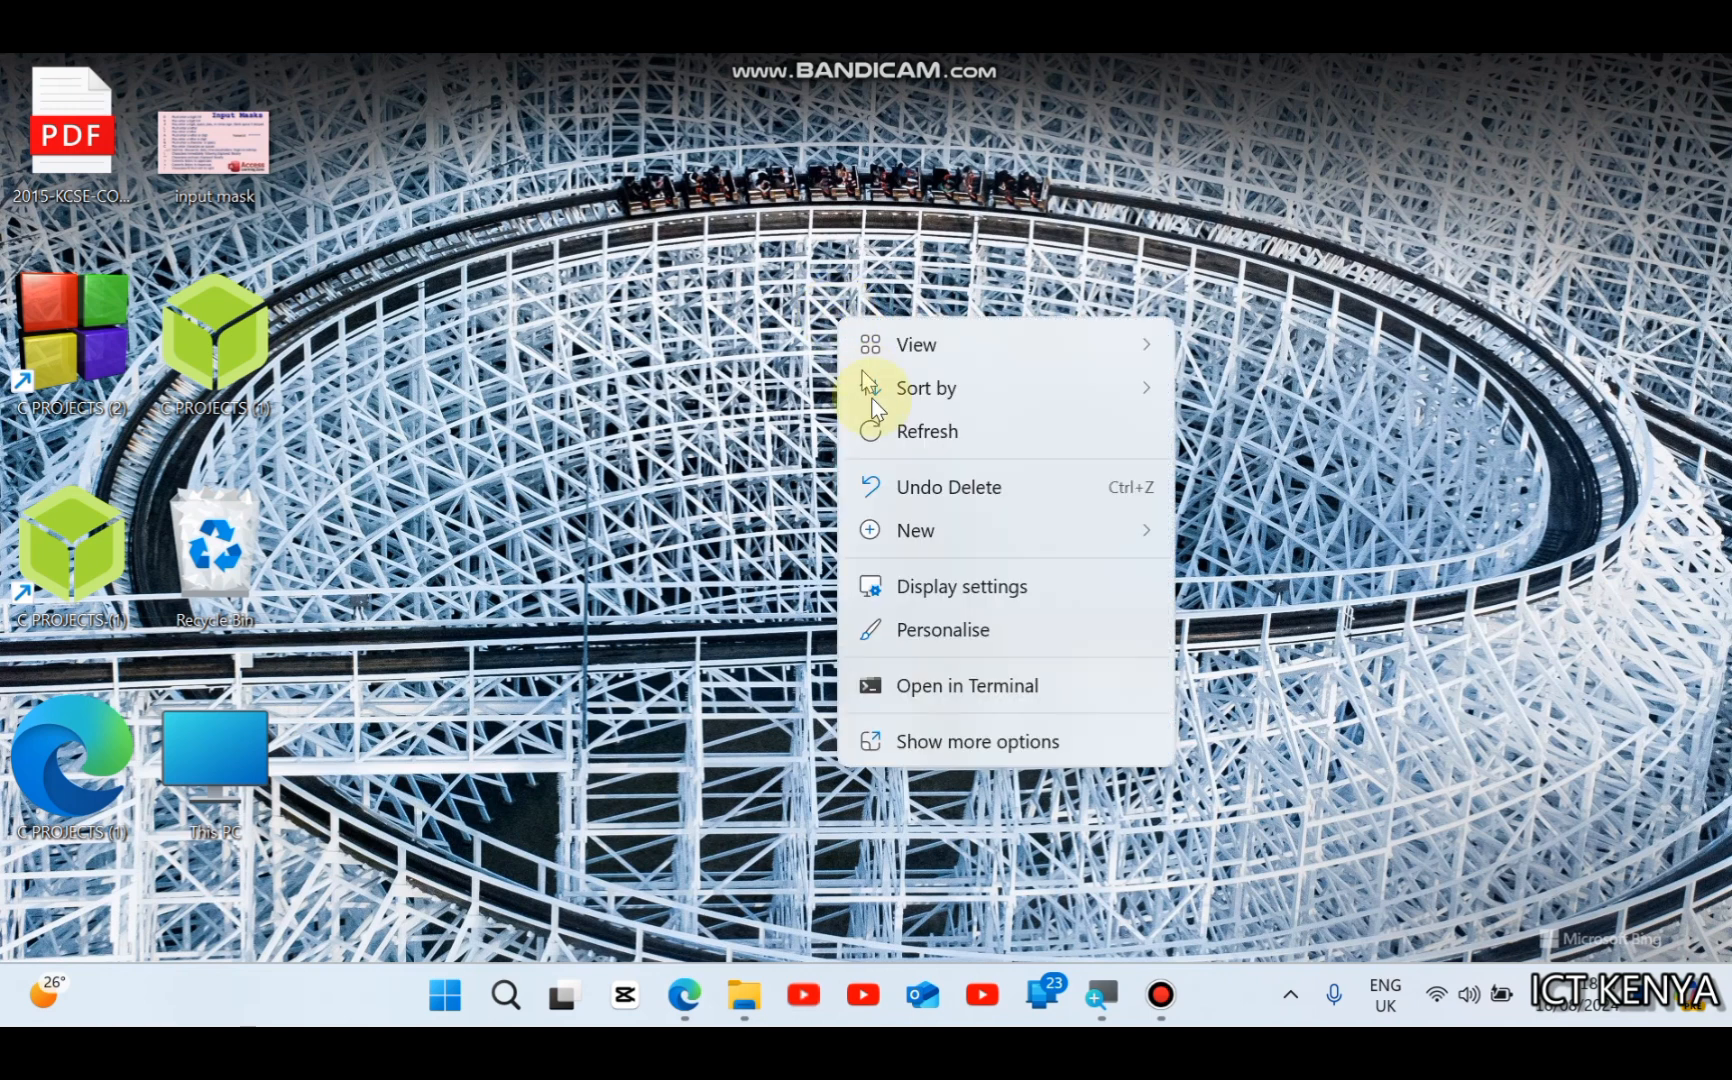
mouse_move(936, 530)
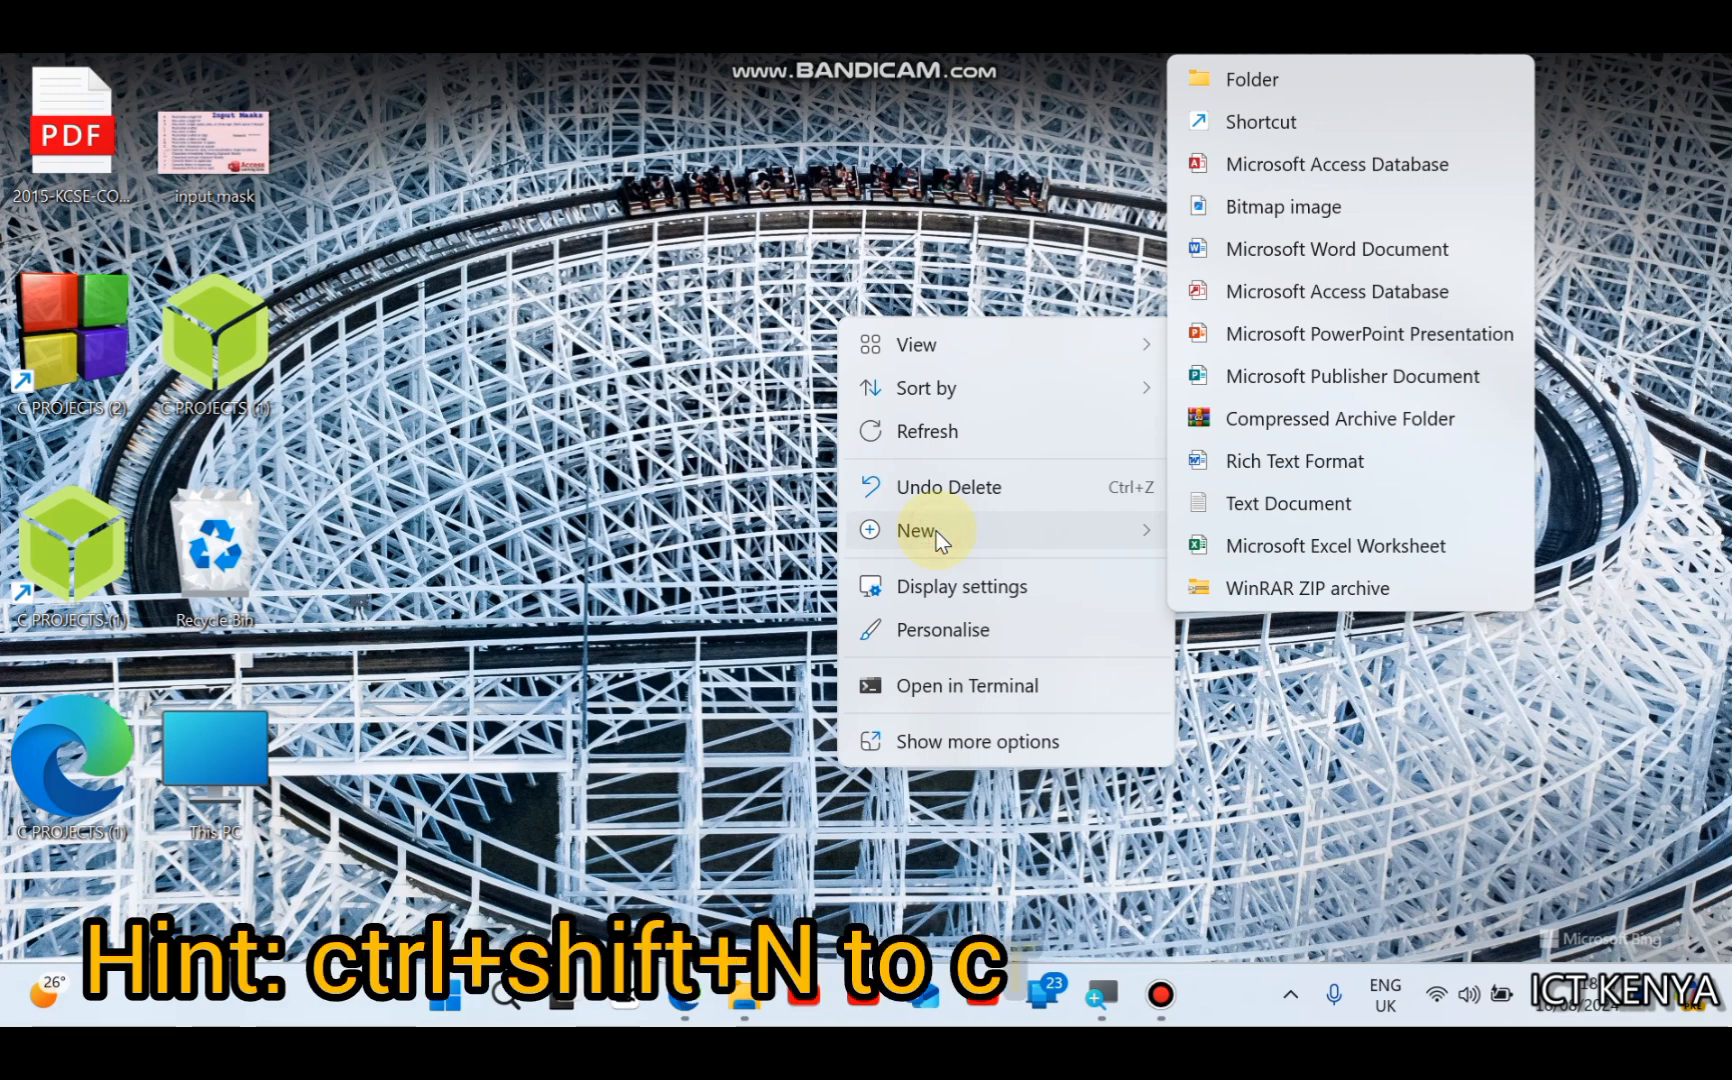
click(1266, 79)
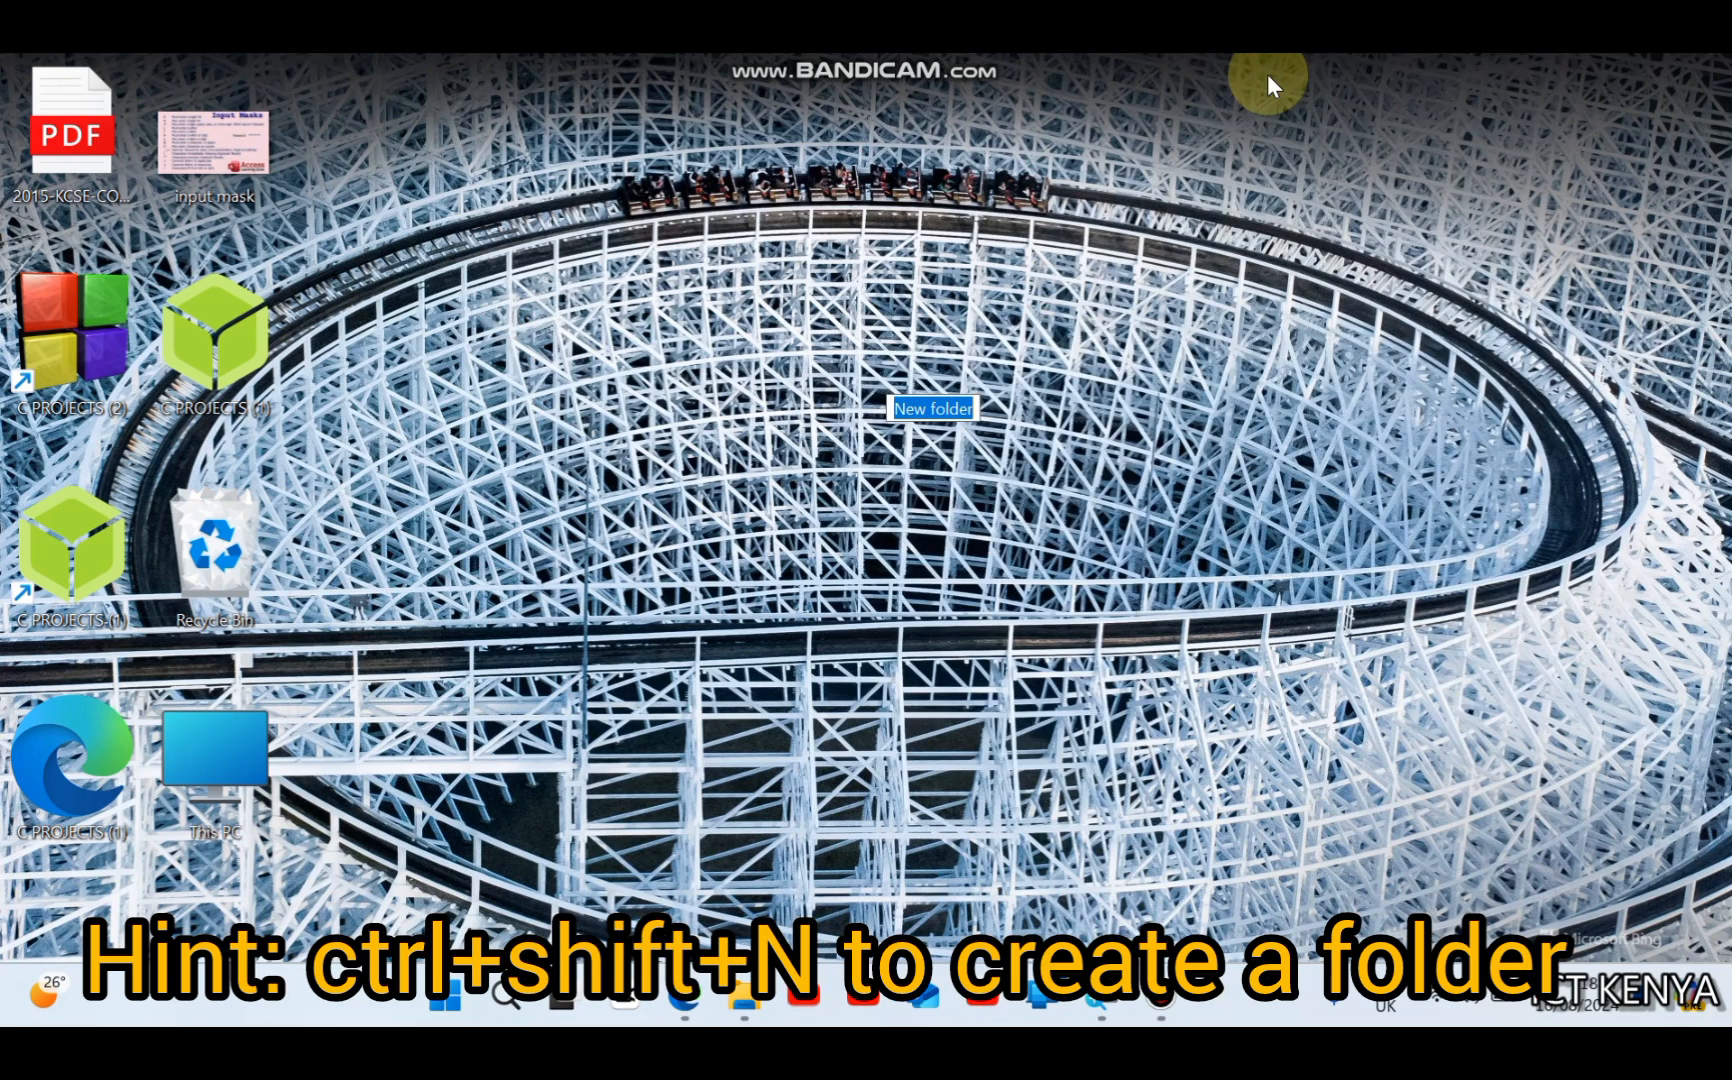
text(PROJECTS)
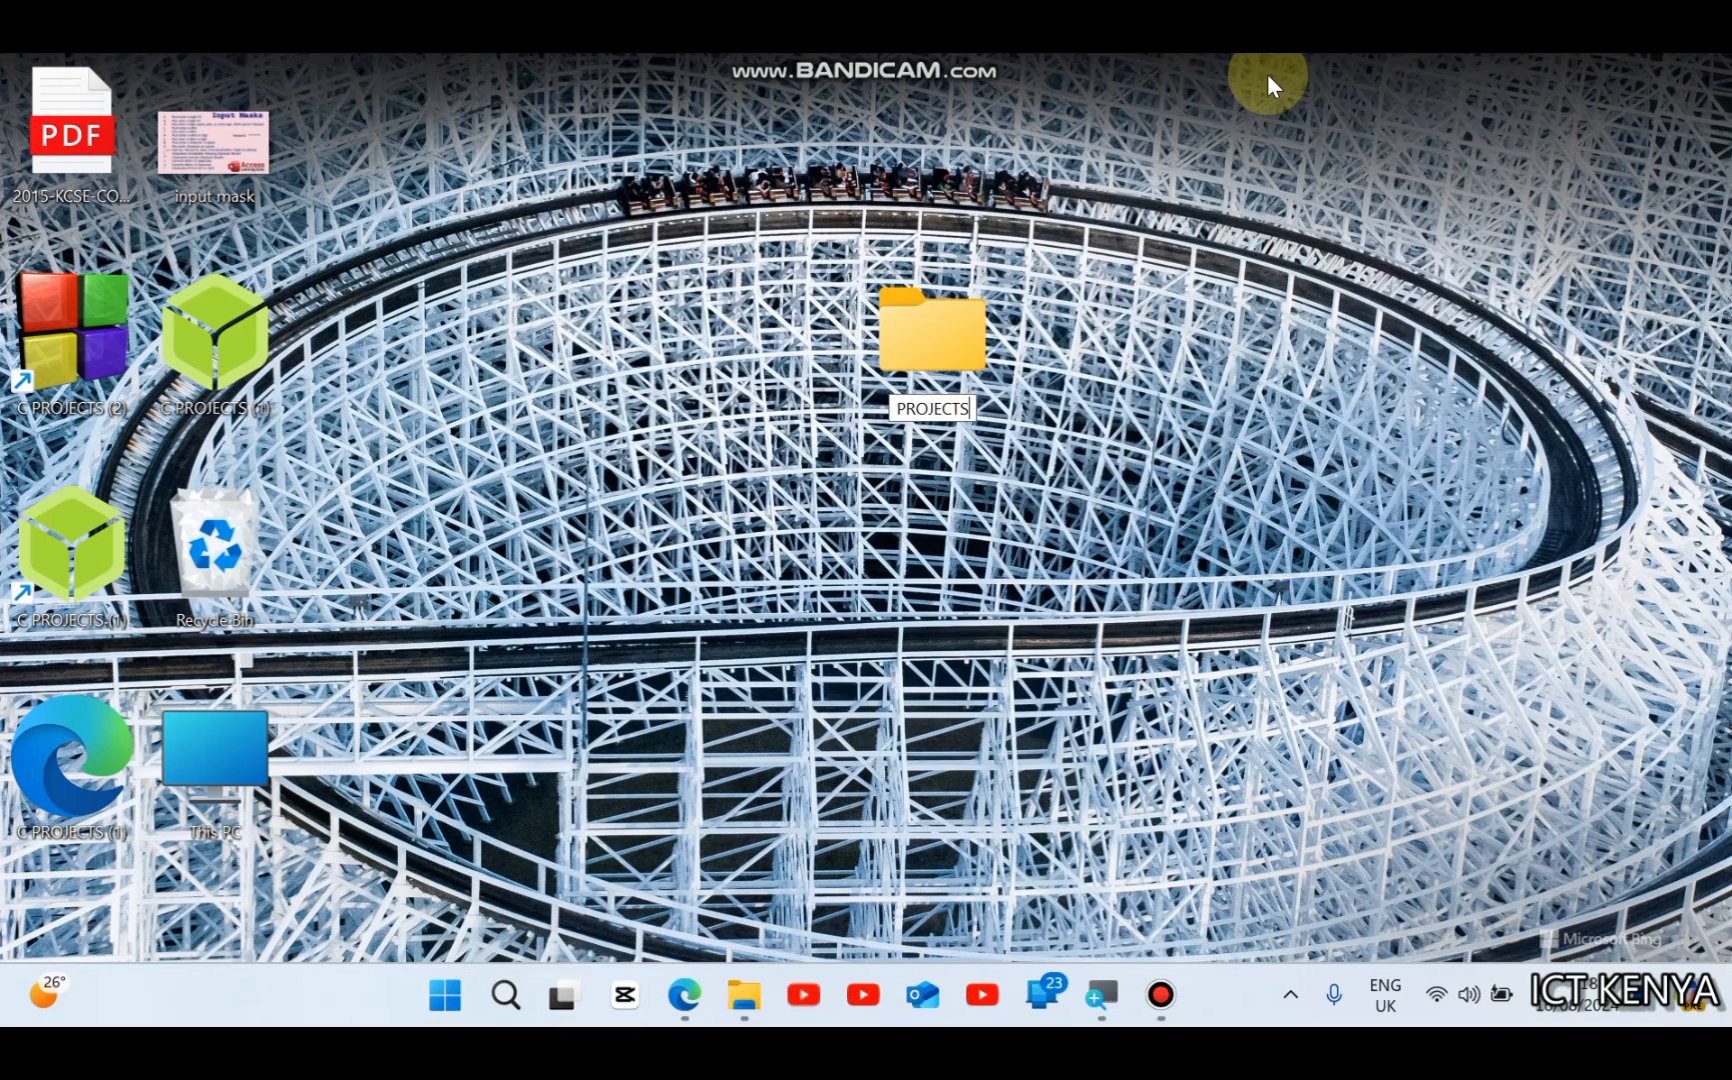
key(Return)
key(Return)
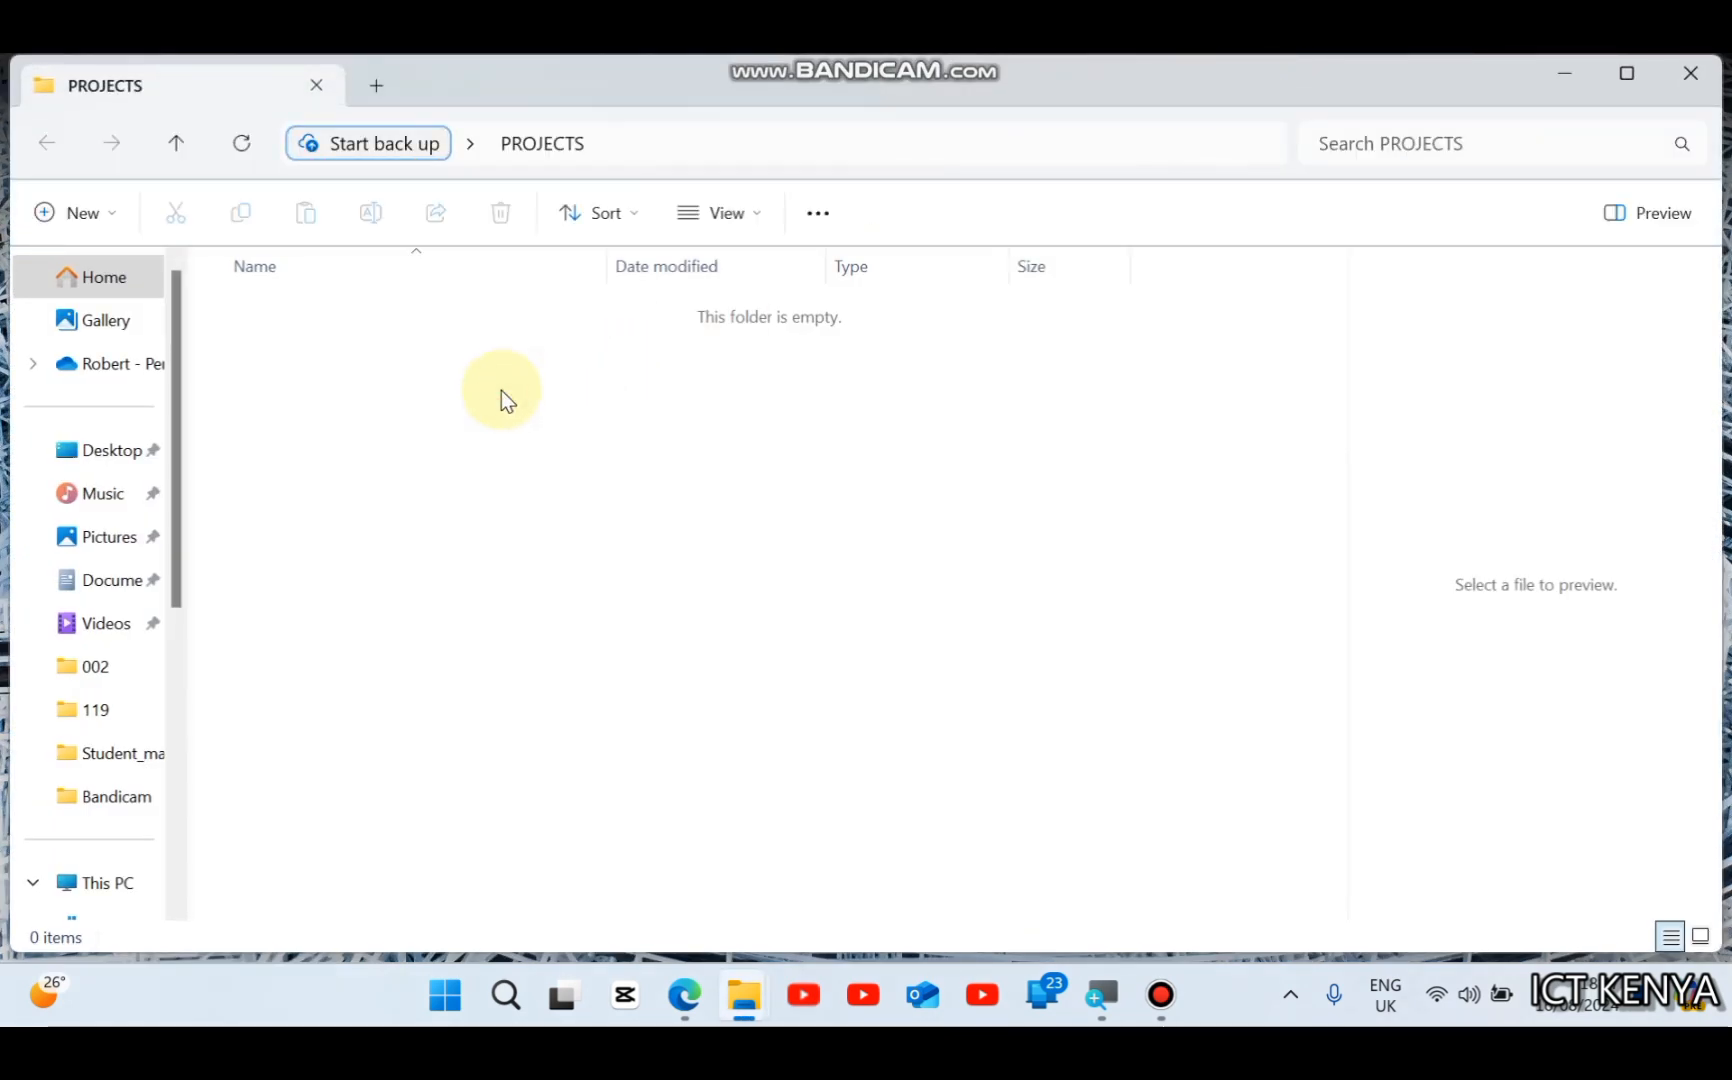
Step: Create a Microsoft Access database named Talents in the PROJECTS folder and open it in Access with its content enabled
click(501, 390)
right_click(501, 390)
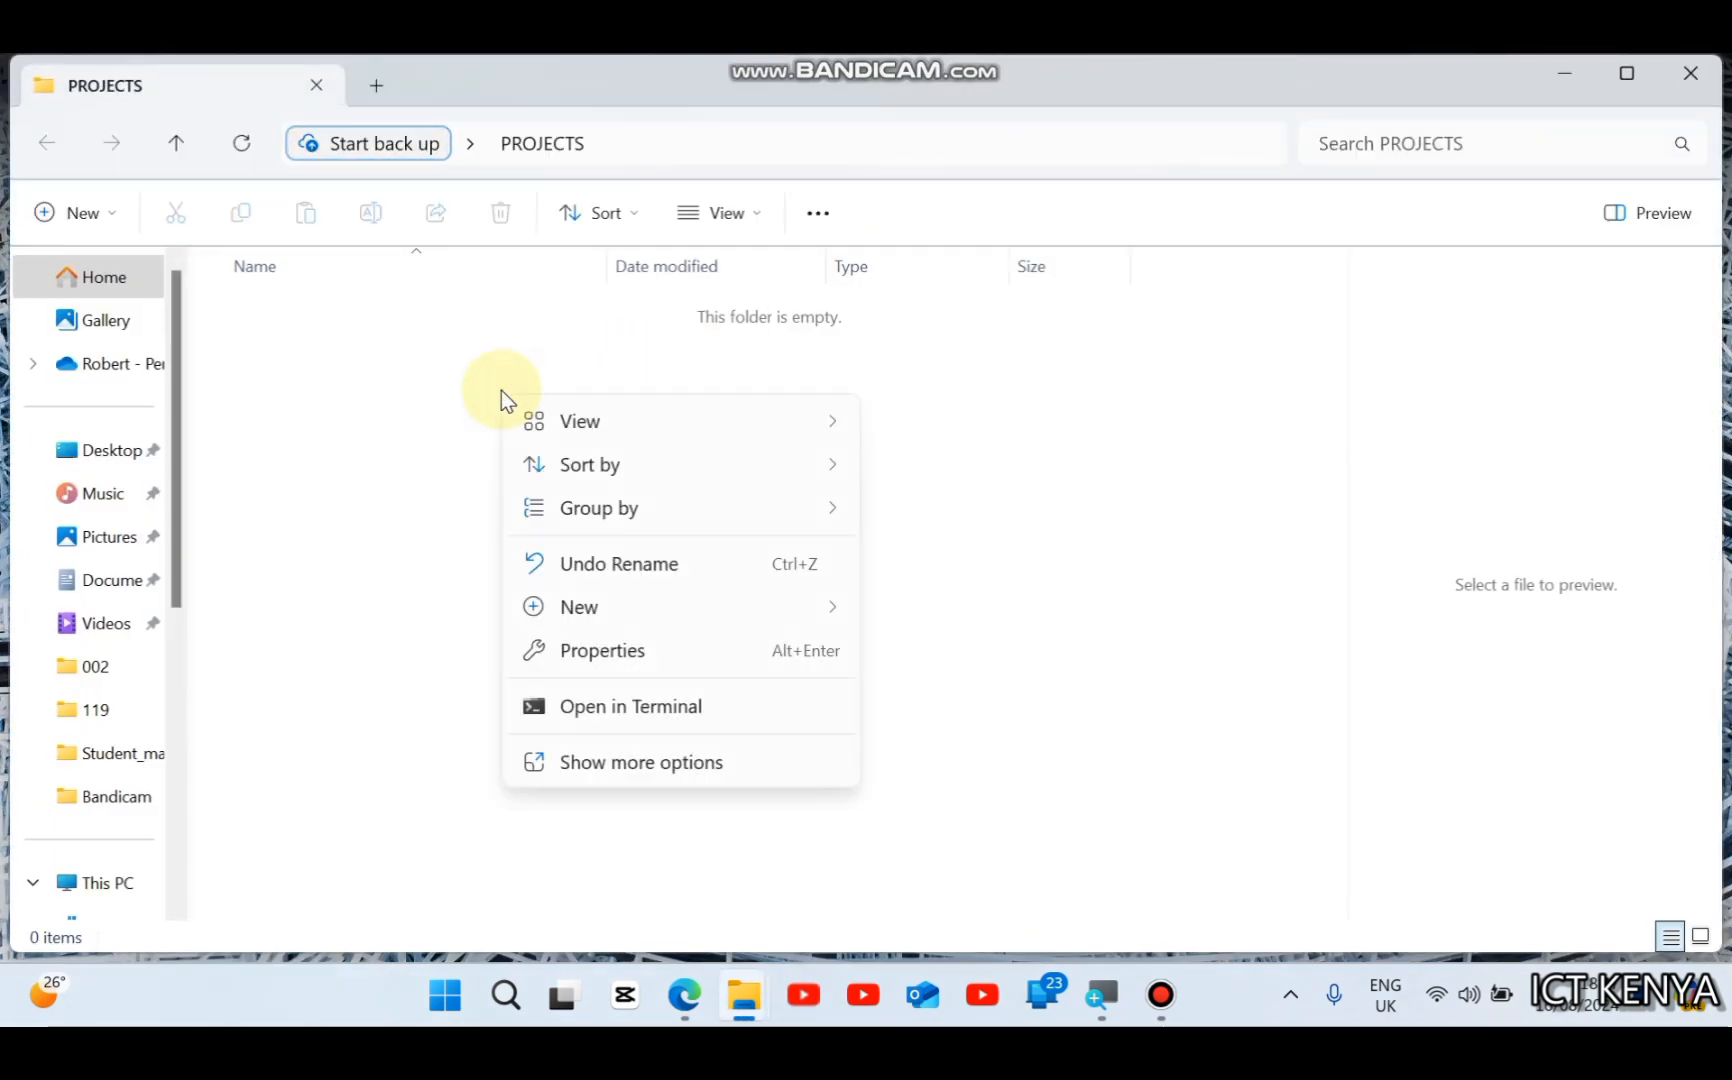
click(621, 603)
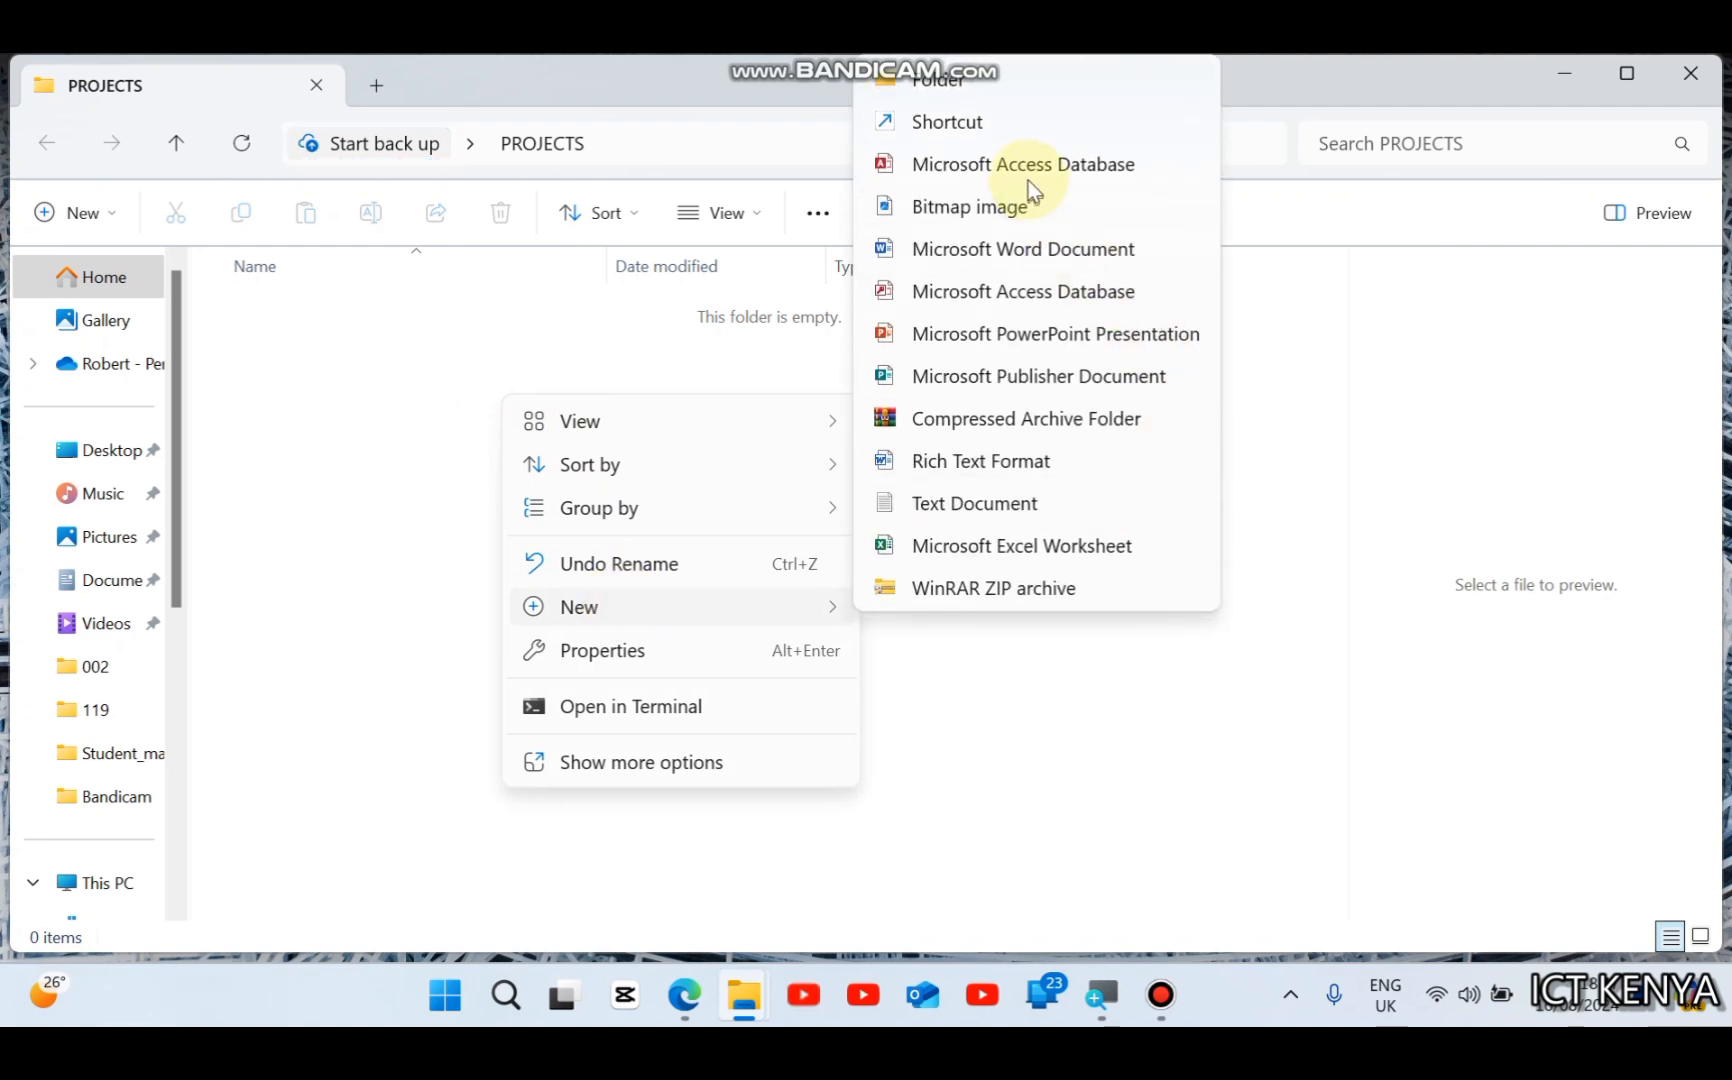
click(1032, 165)
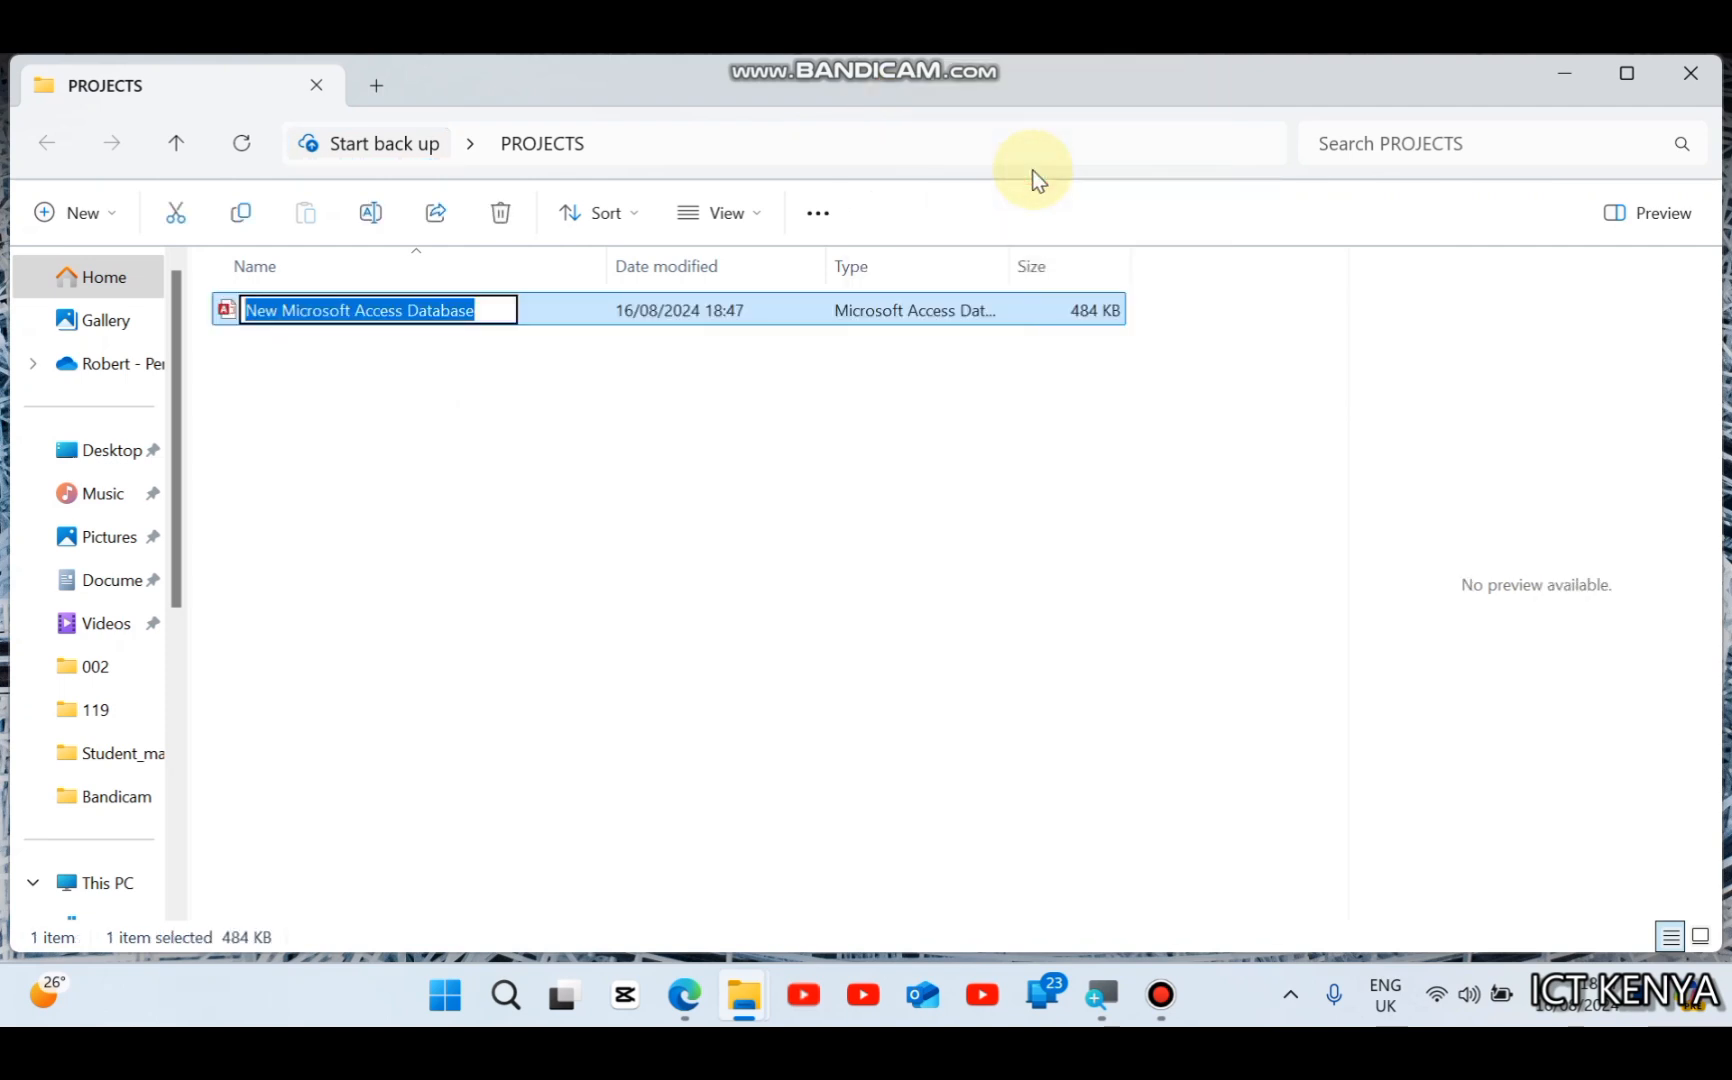
text(Tale)
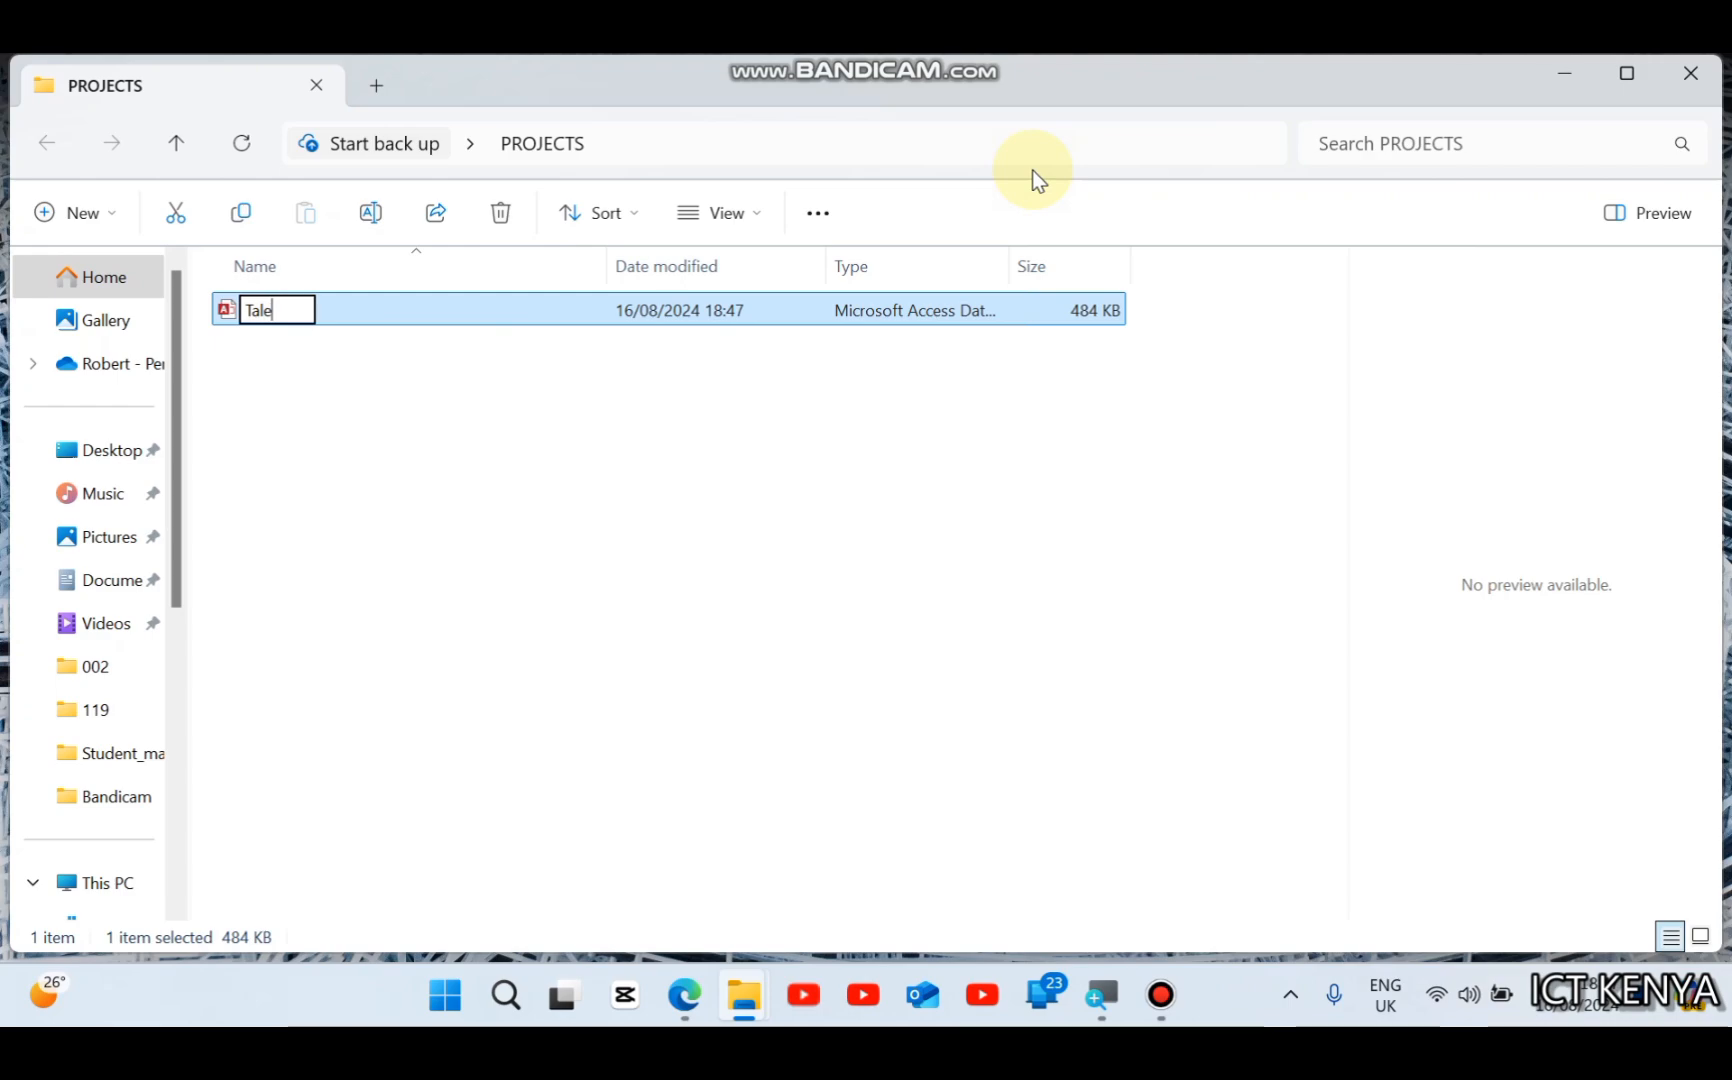
text(nts)
key(Return)
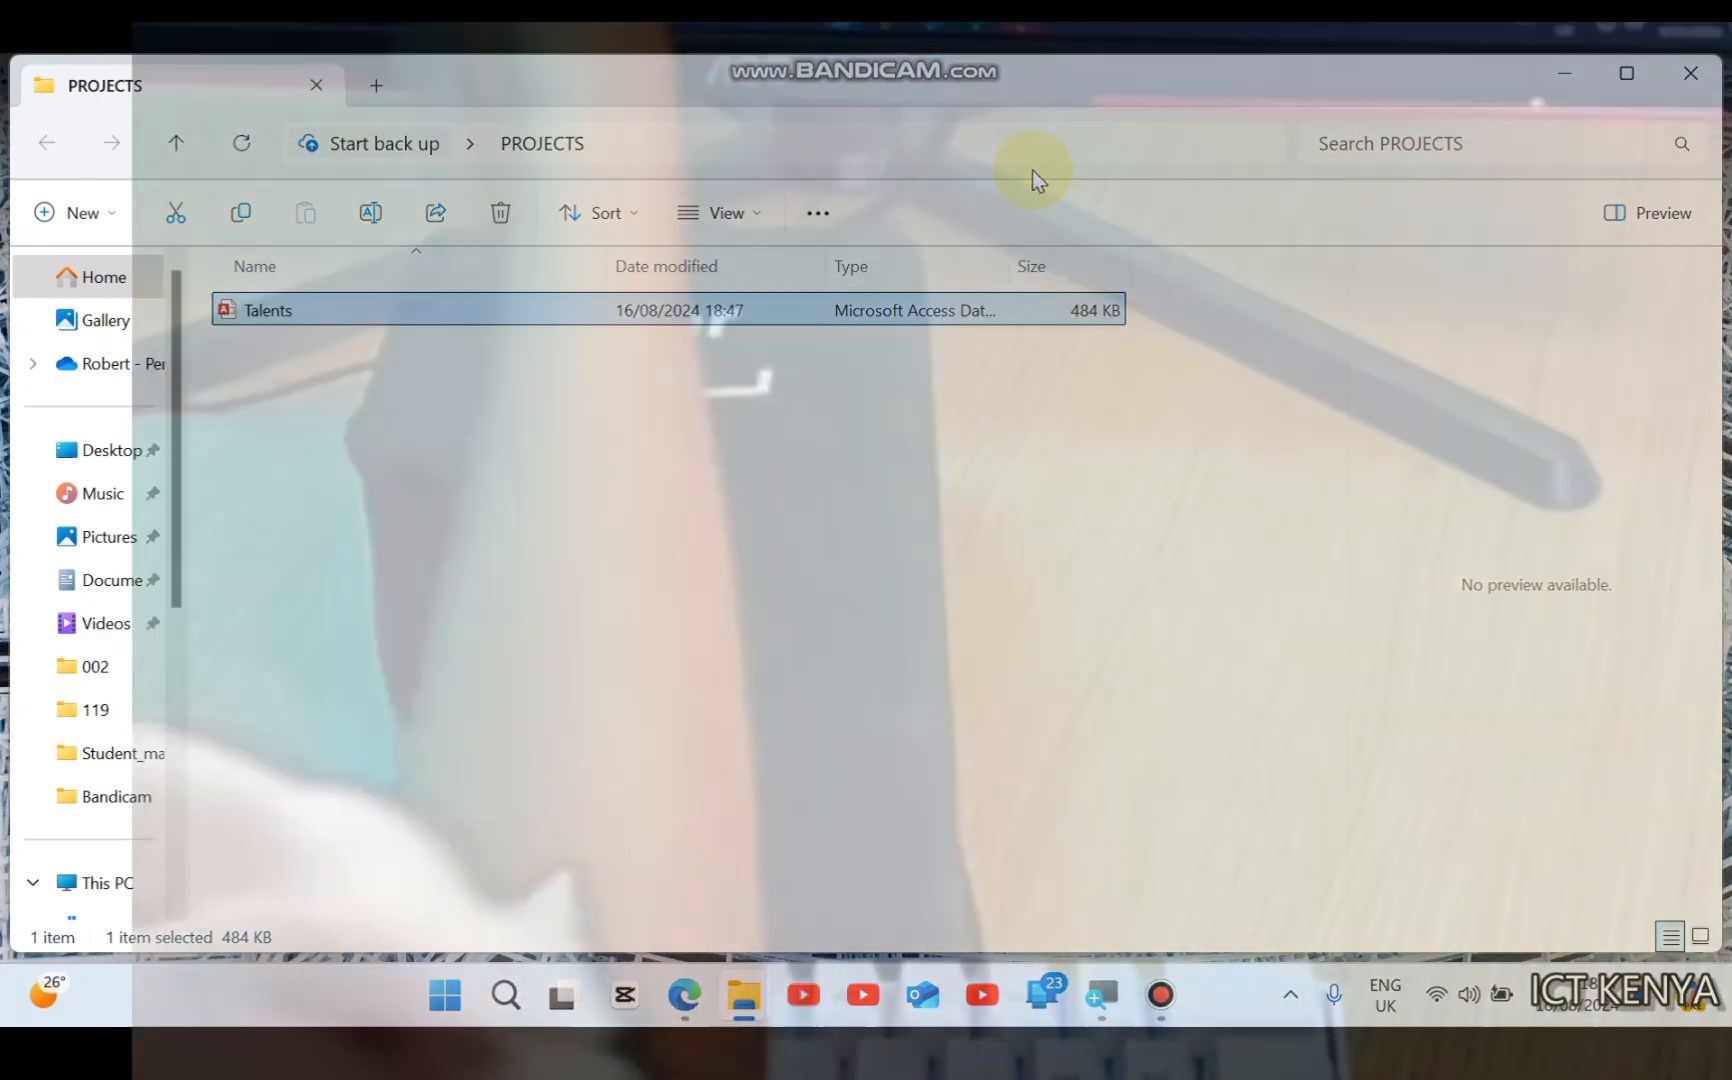
key(Return)
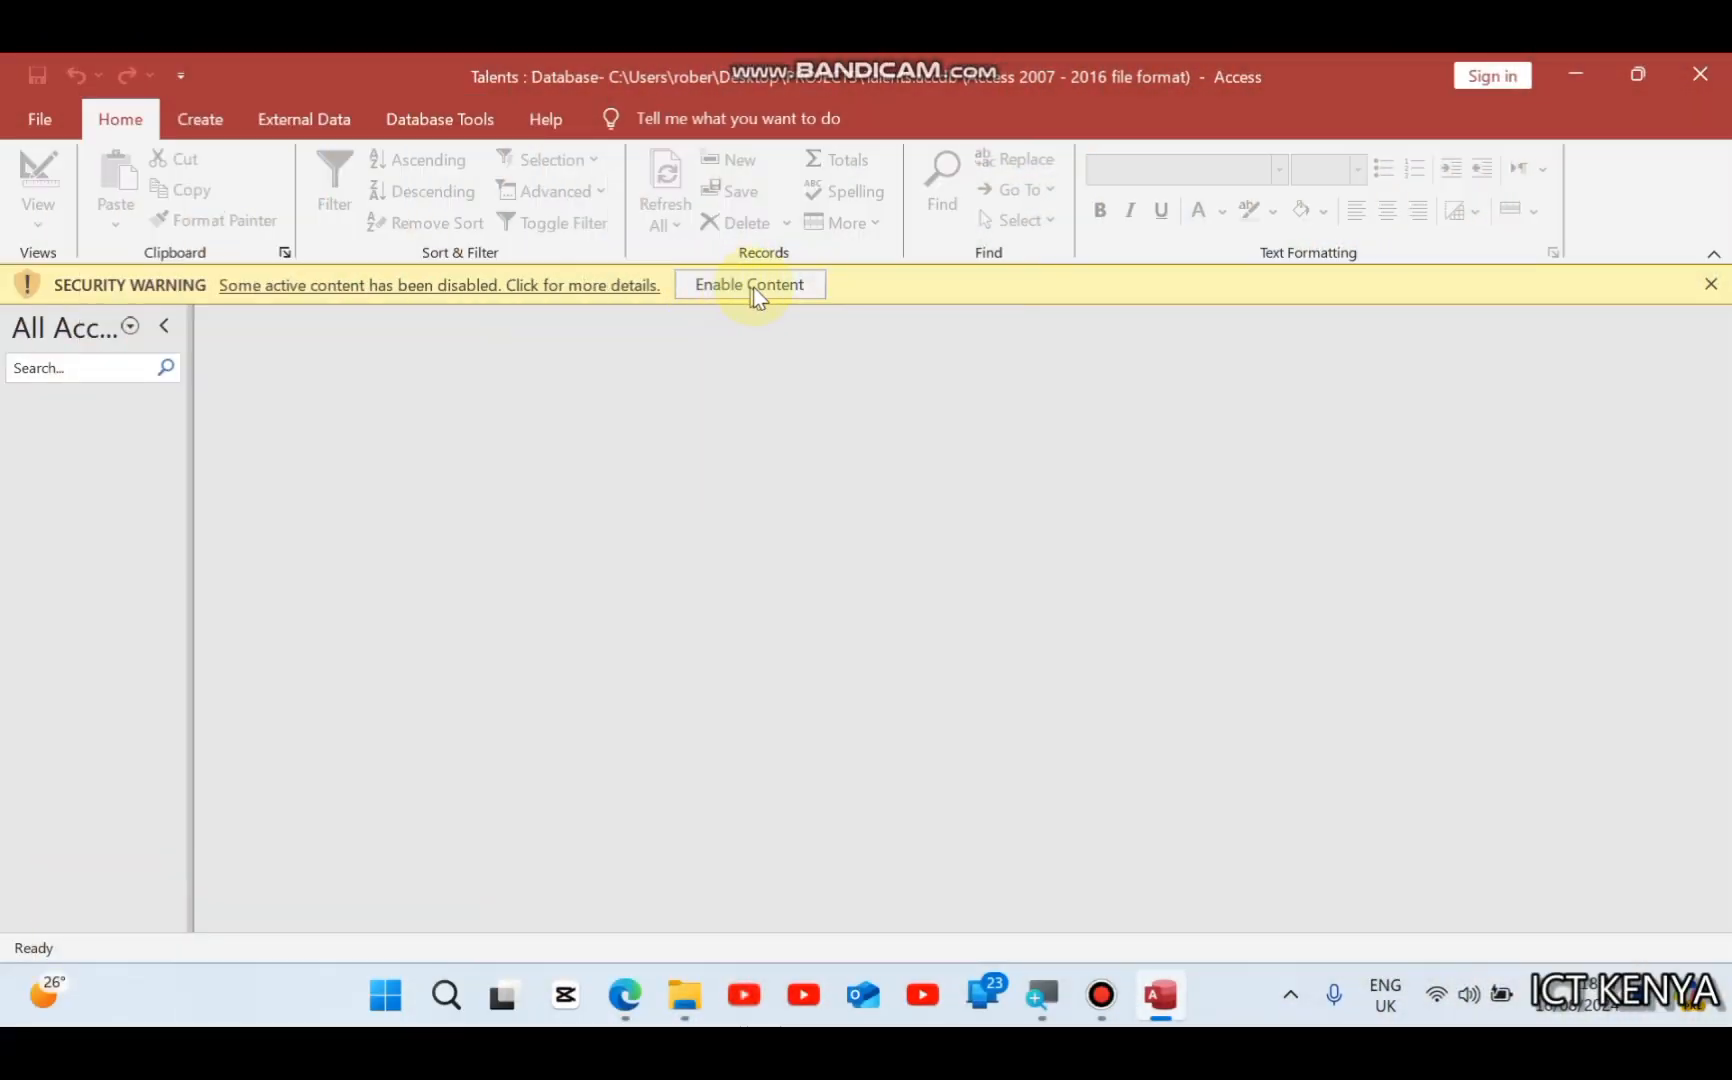
click(755, 286)
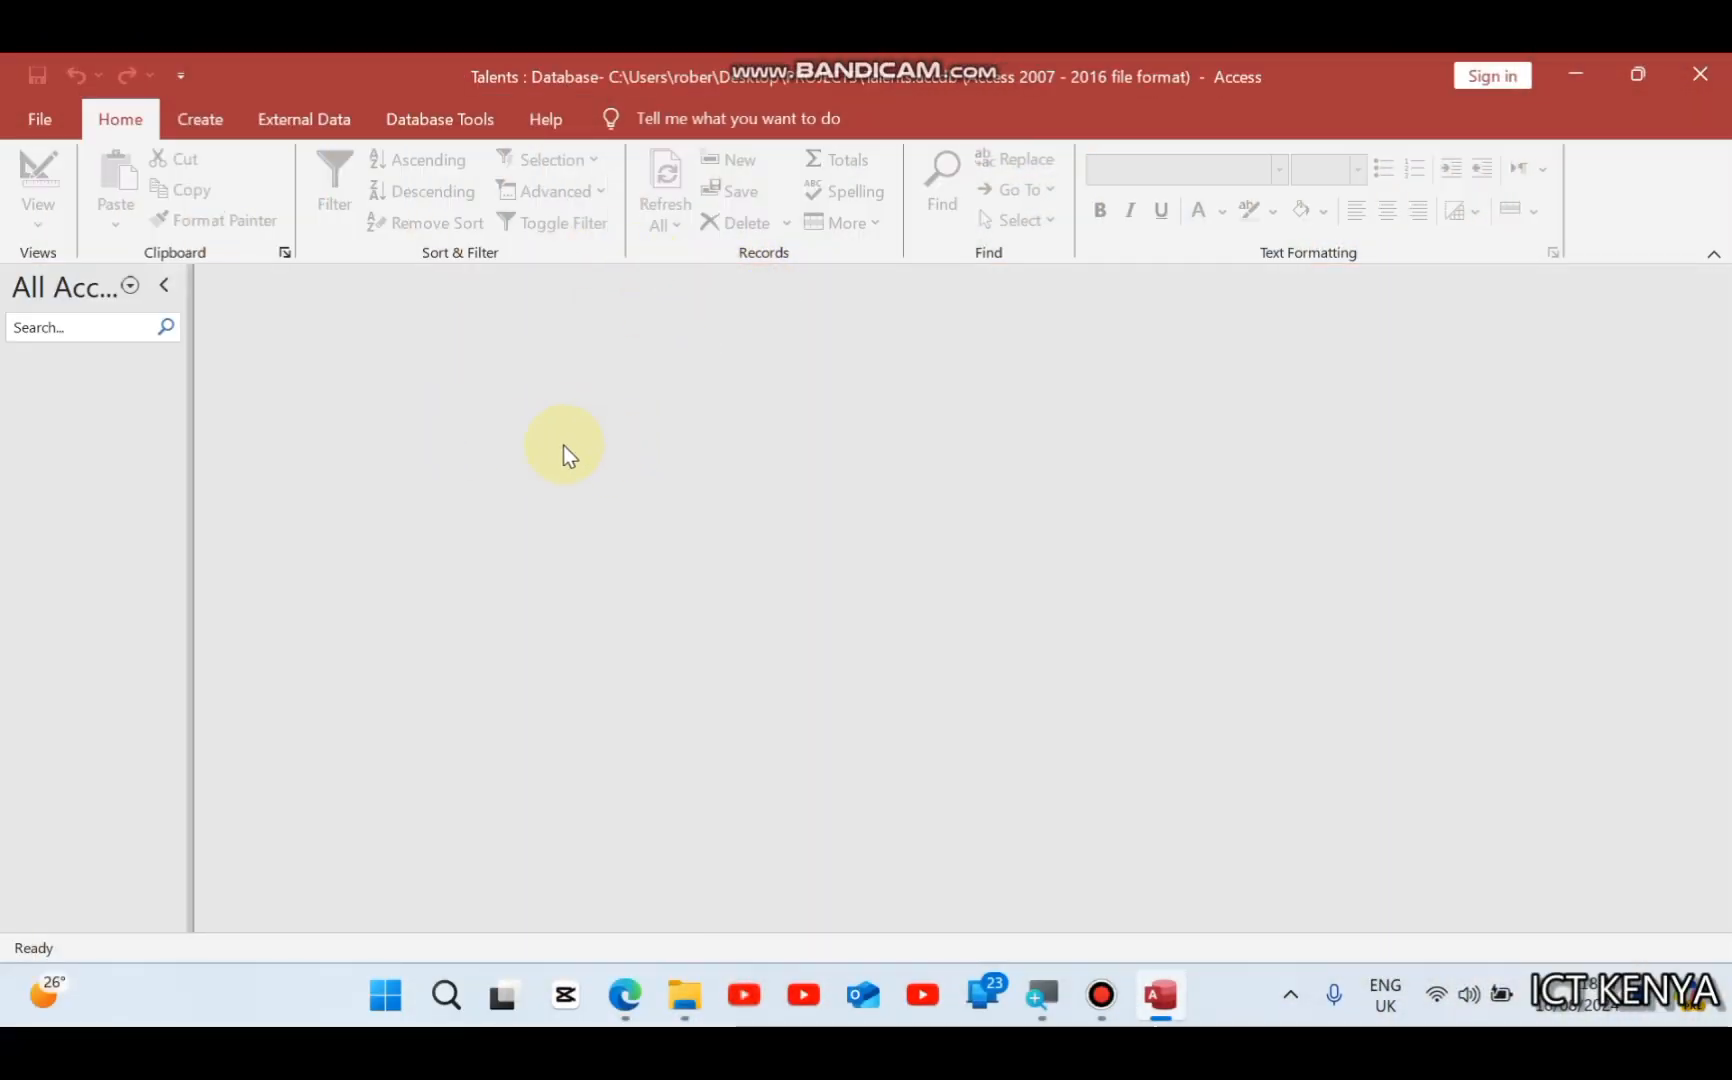
Step: Switch to the exam PDF in Edge and examine question 2(a)(ii) with the fields and records of PlayersTable, SportsTable and TeamsTable
click(624, 995)
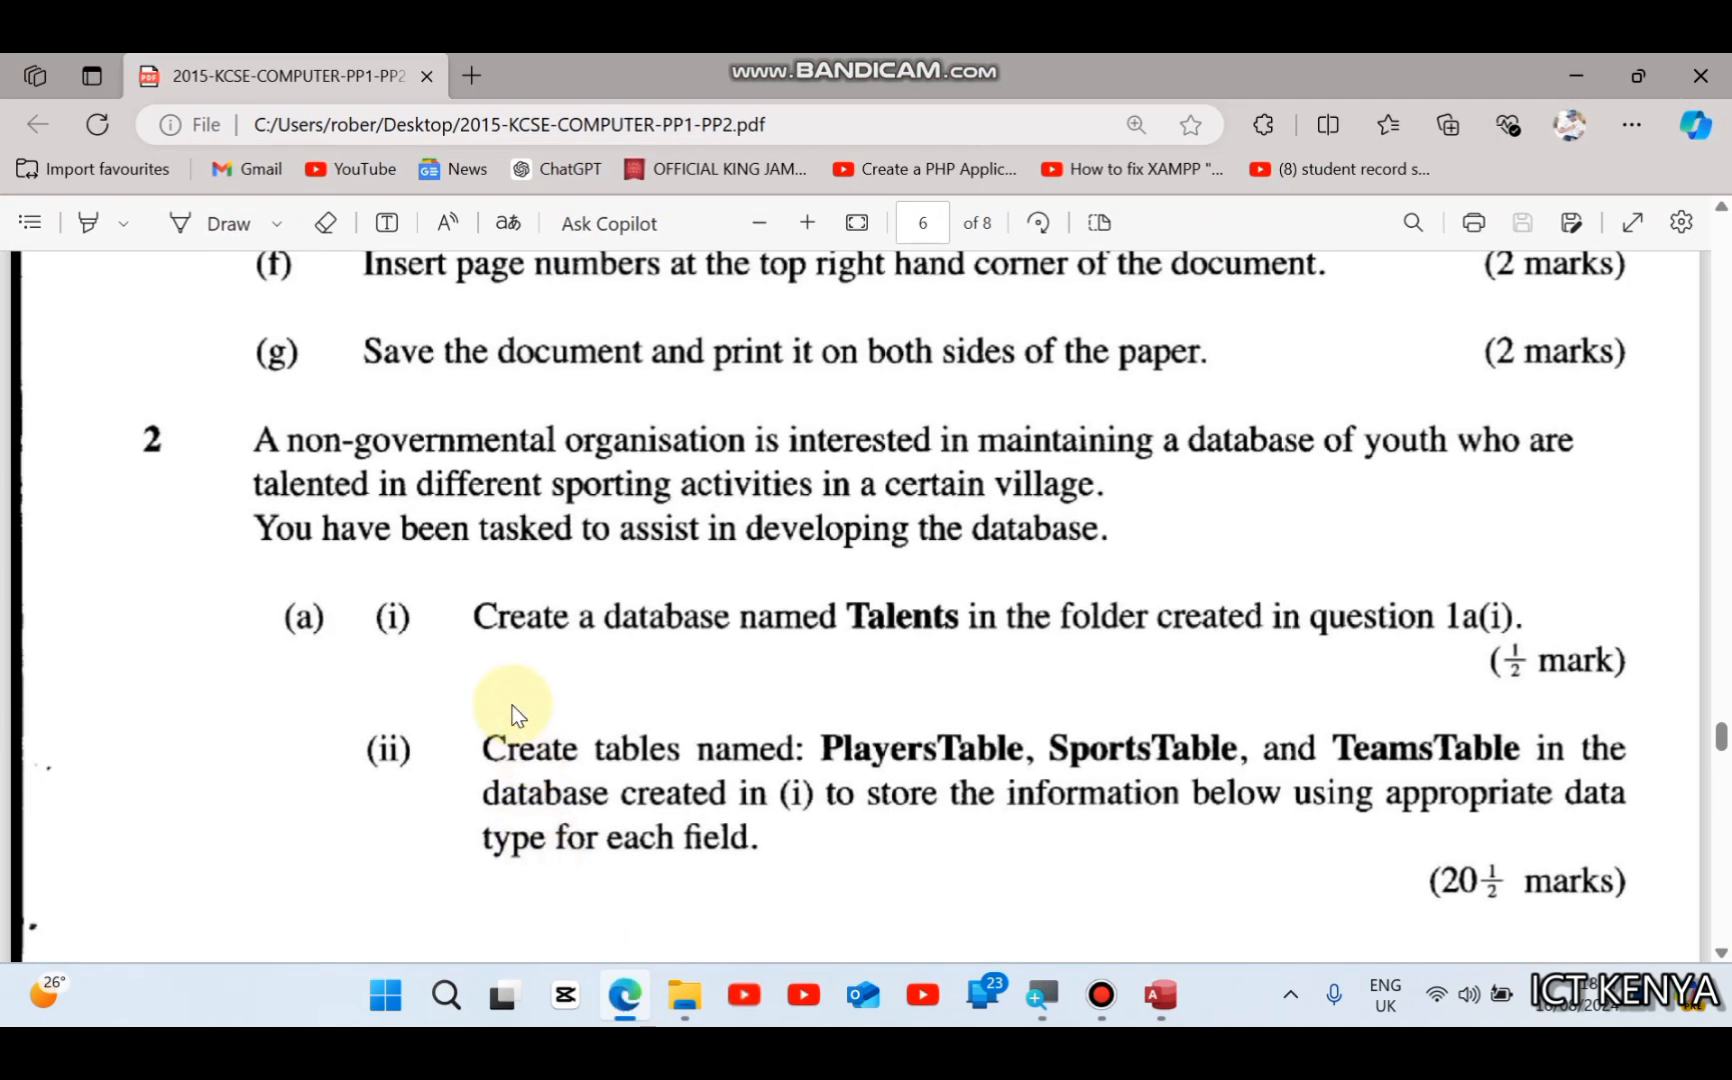
scroll(511, 705, down, 3)
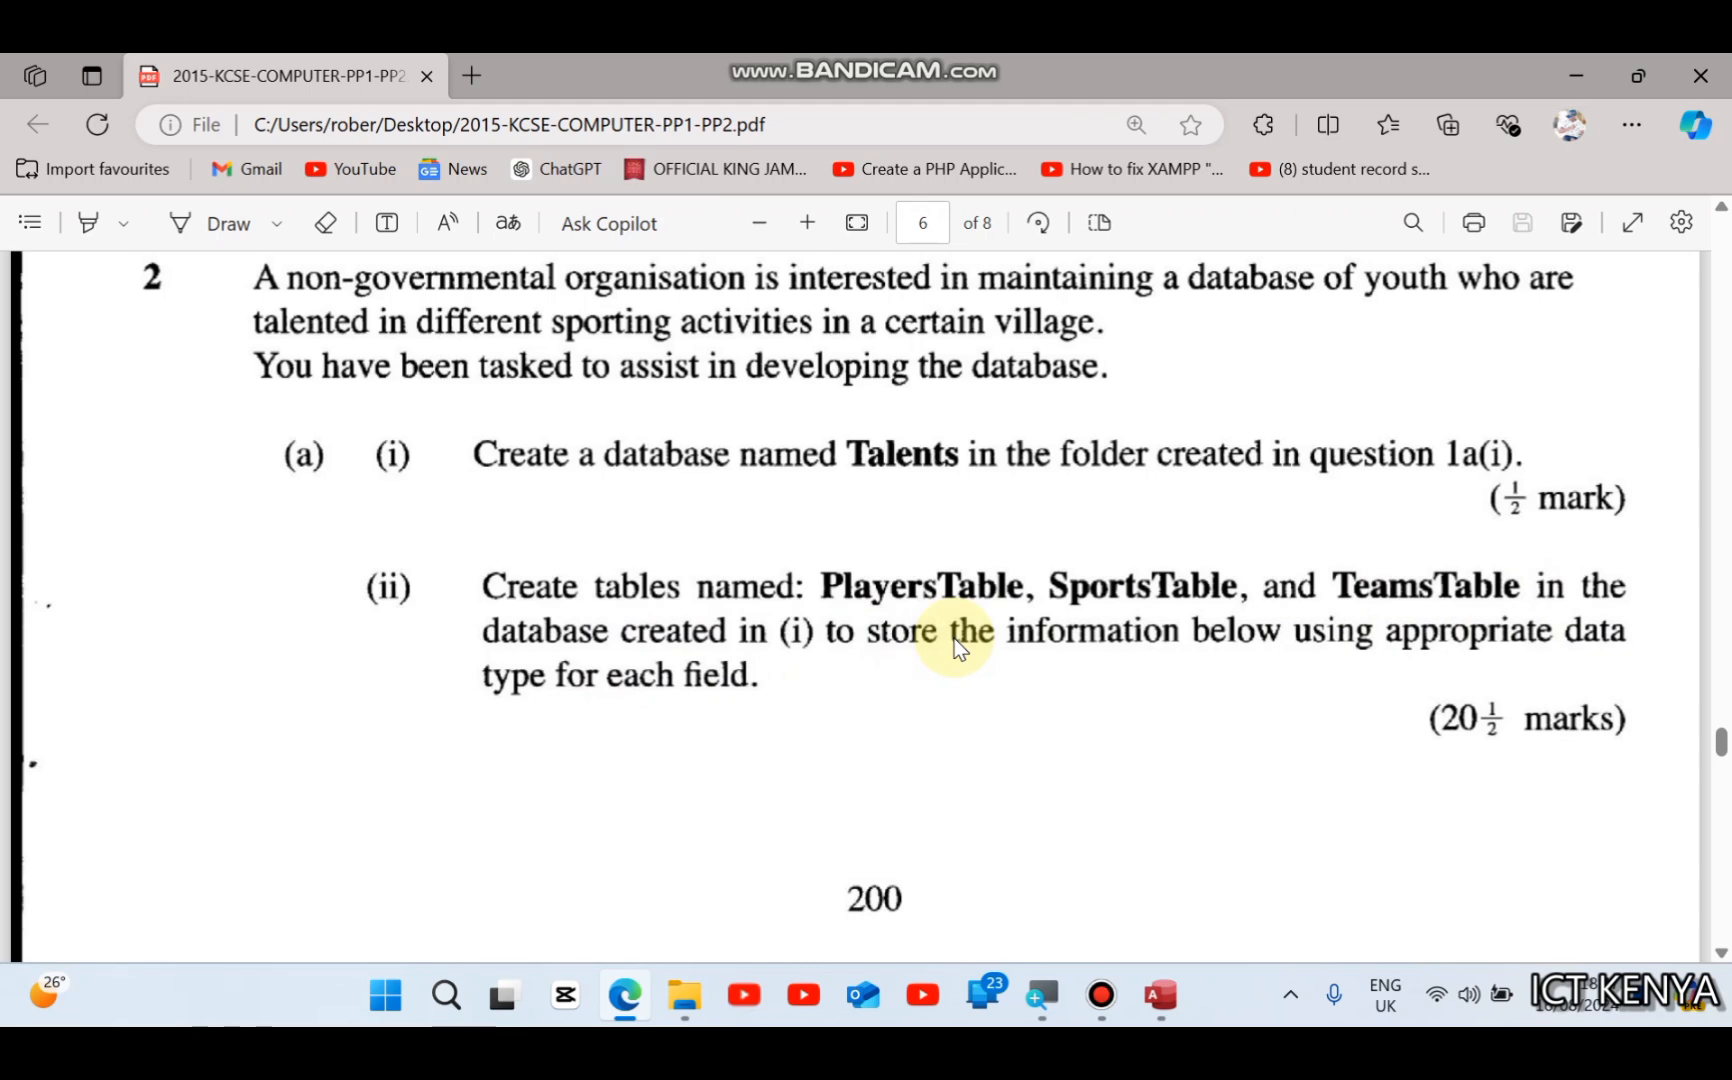
scroll(954, 639, down, 1)
scroll(954, 639, down, 2)
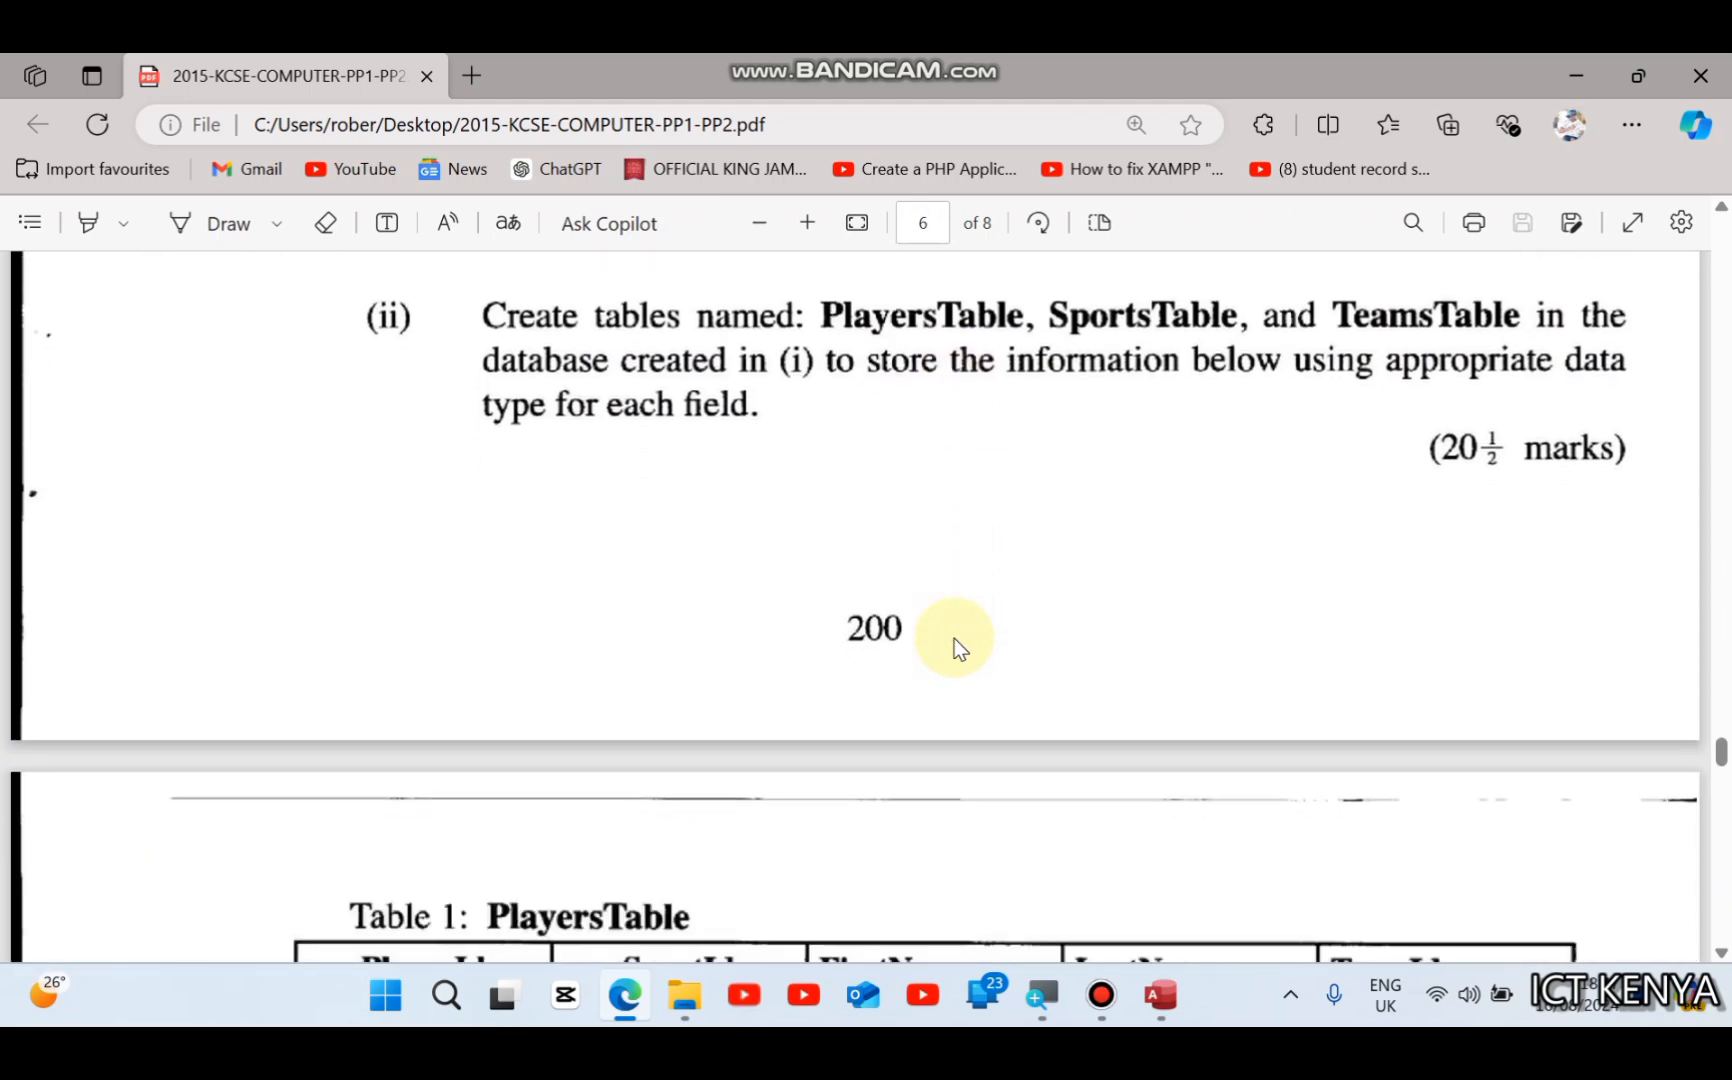
scroll(954, 639, down, 5)
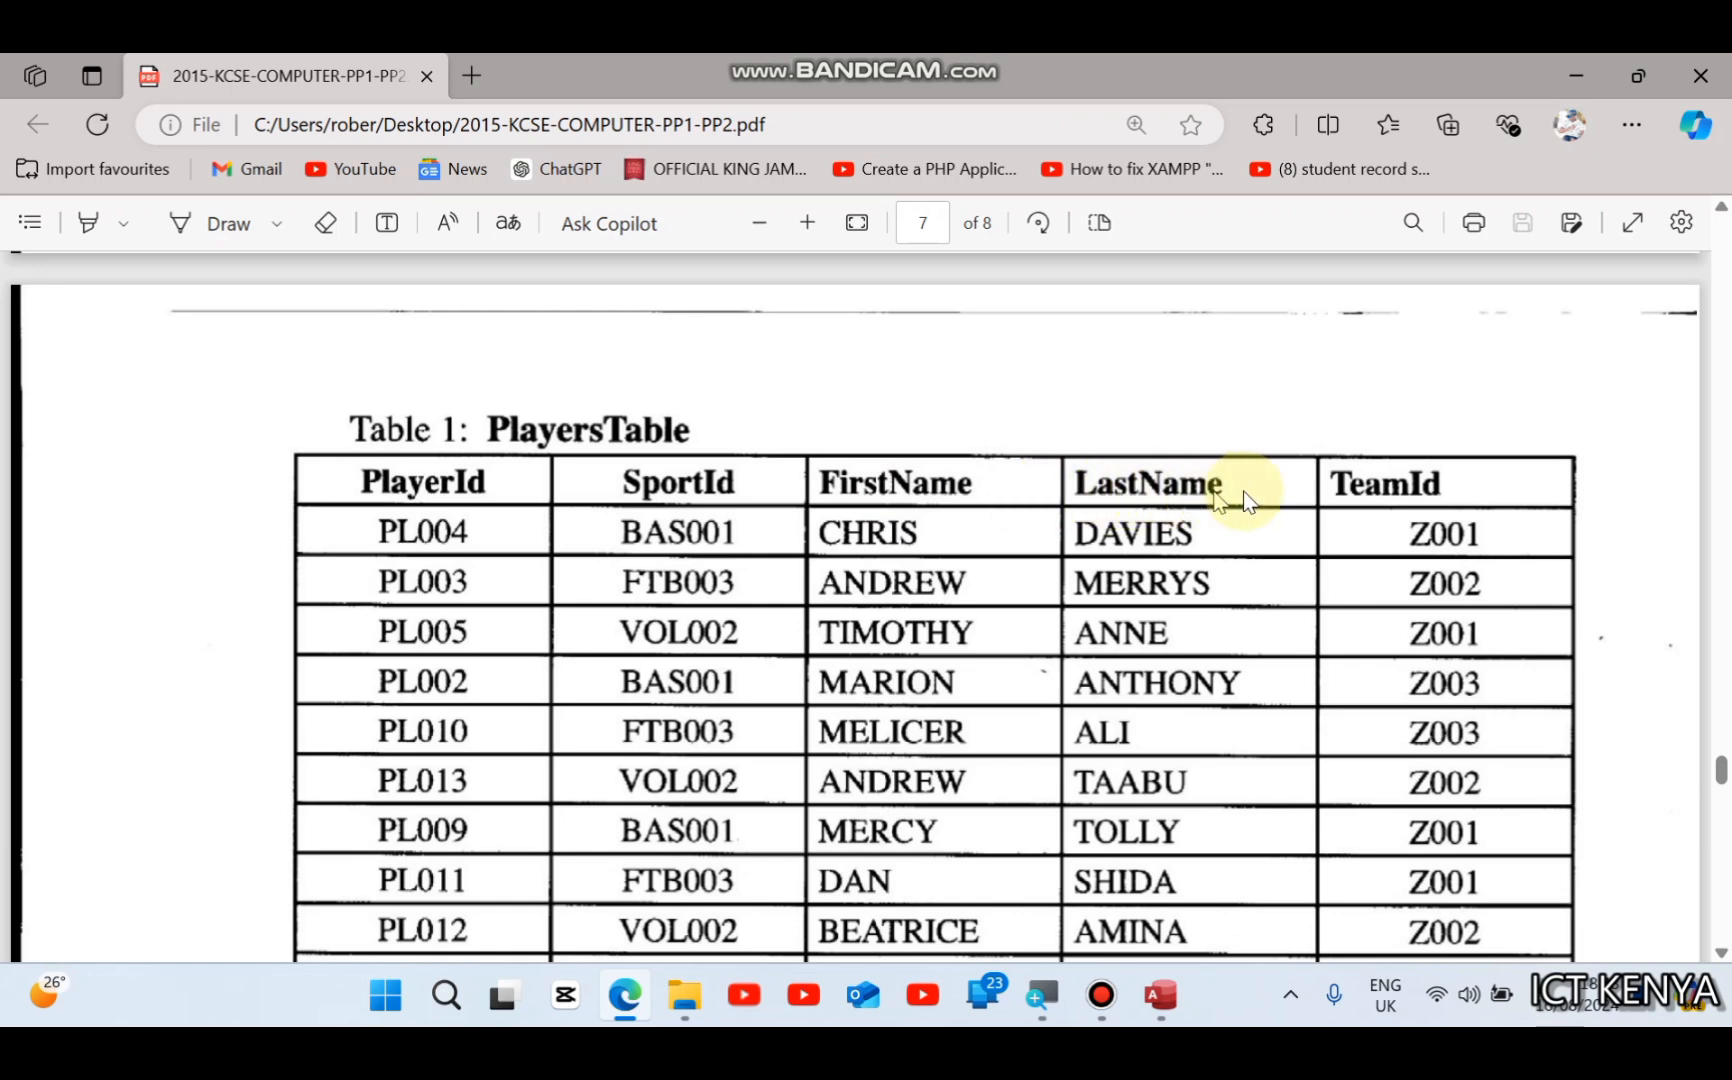
scroll(1046, 473, down, 2)
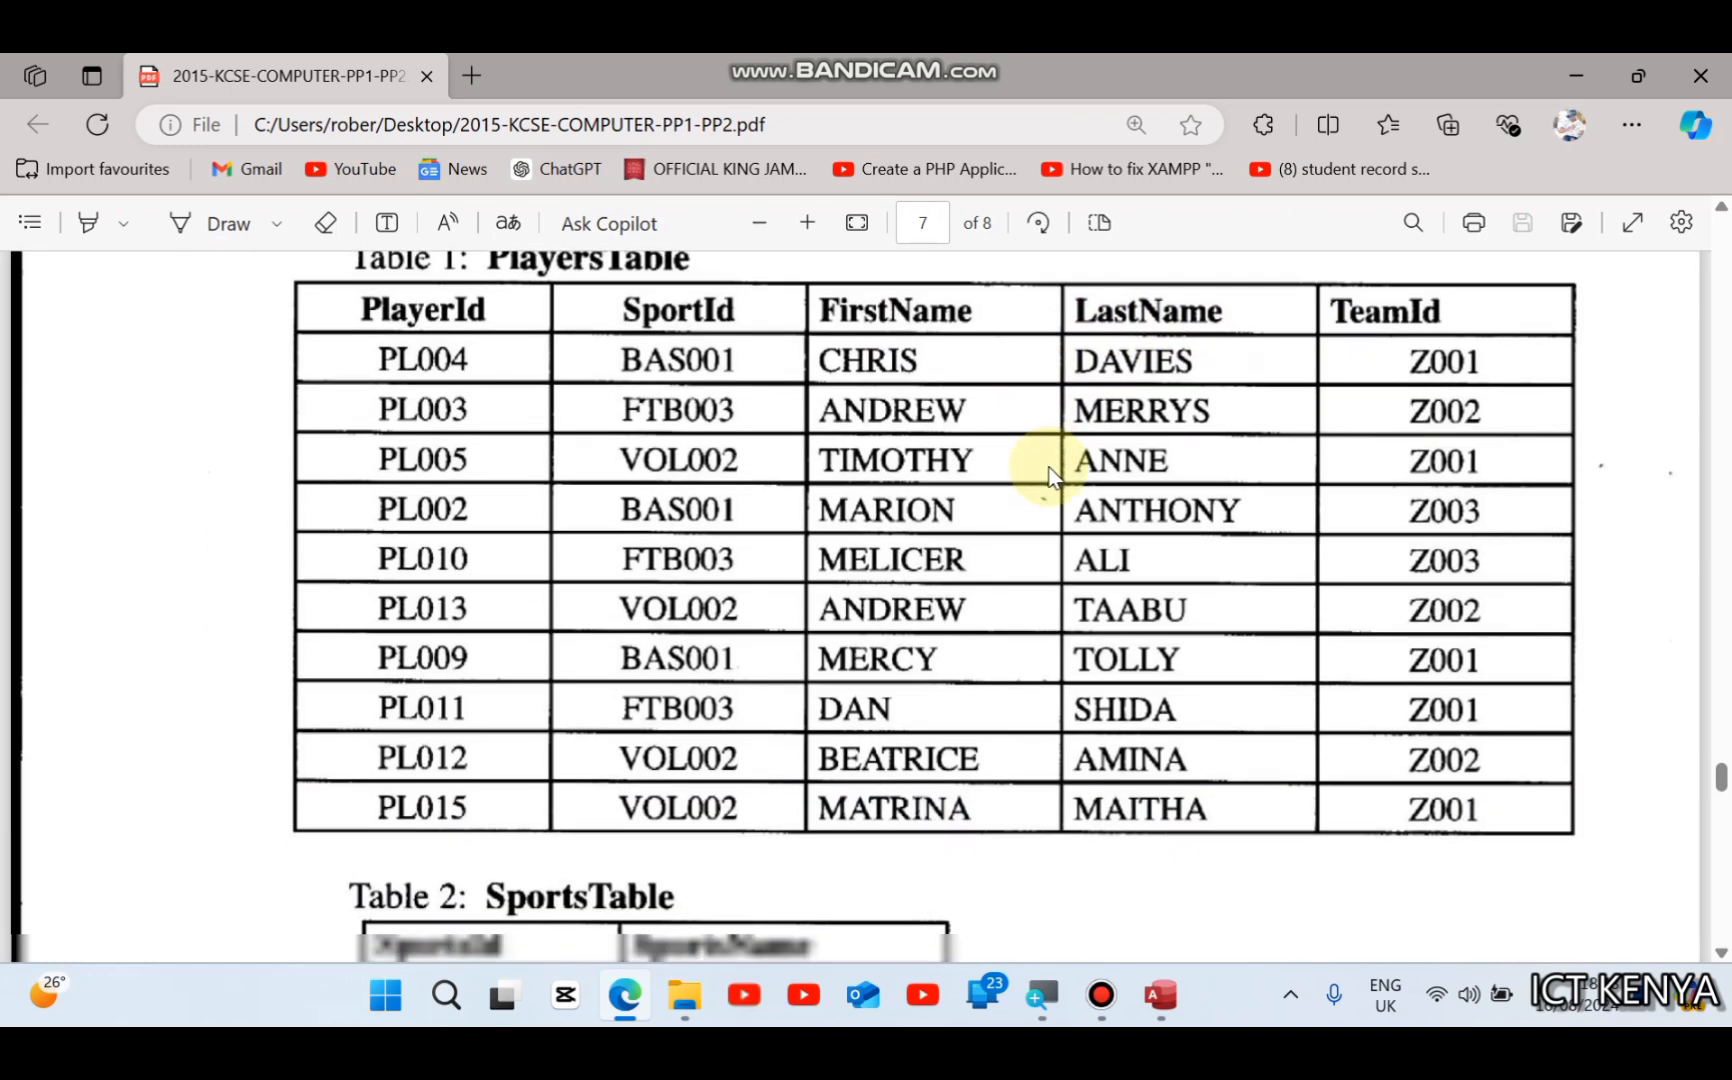
scroll(1046, 468, down, 3)
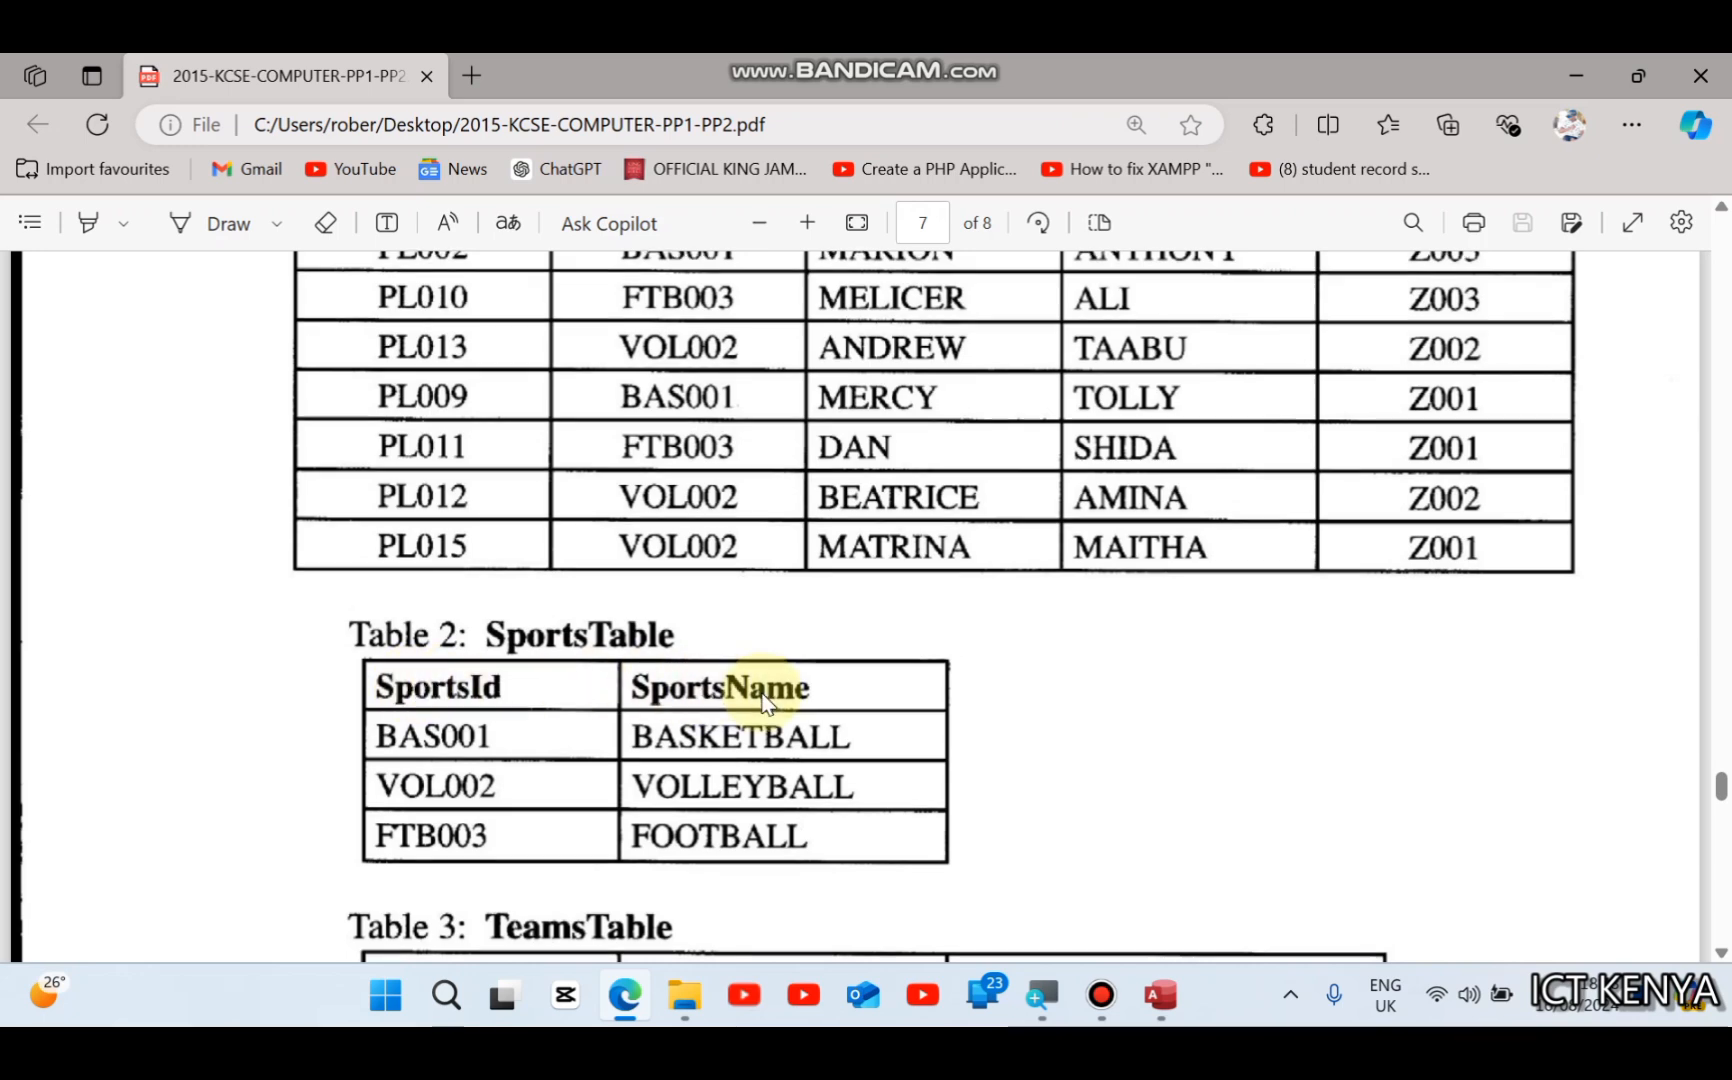
scroll(762, 697, down, 3)
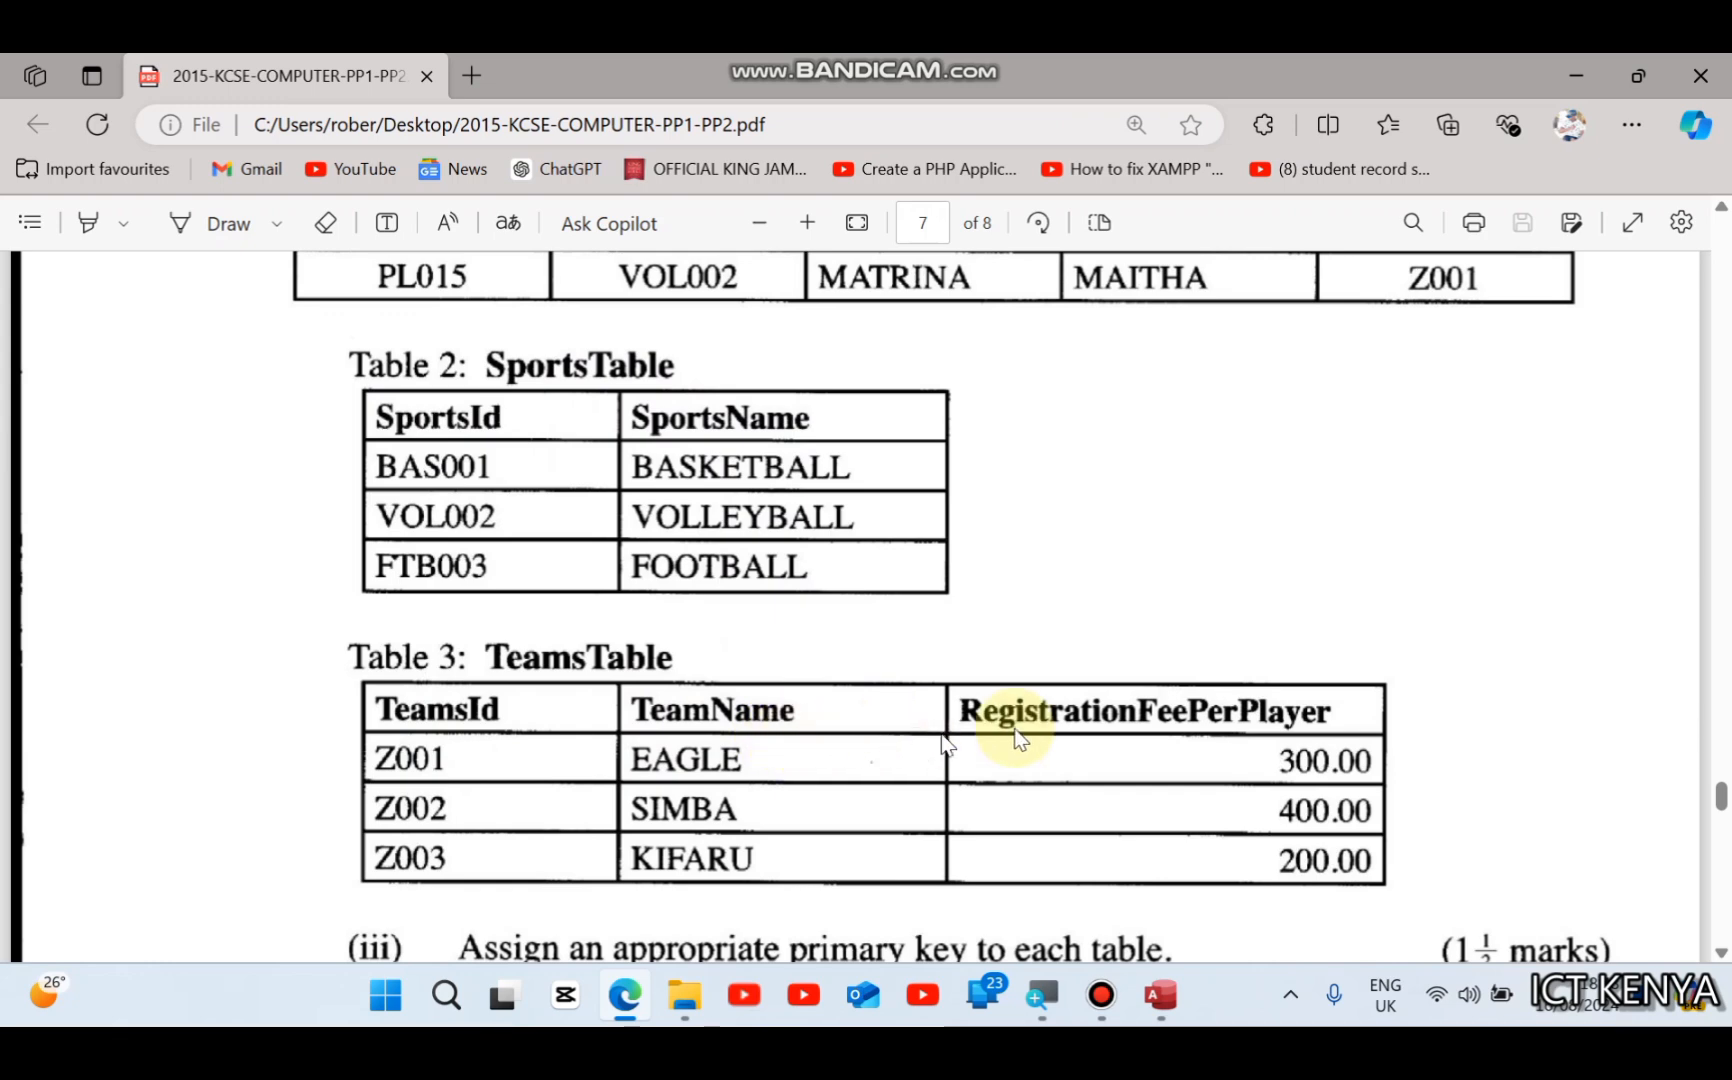
scroll(1061, 723, up, 10)
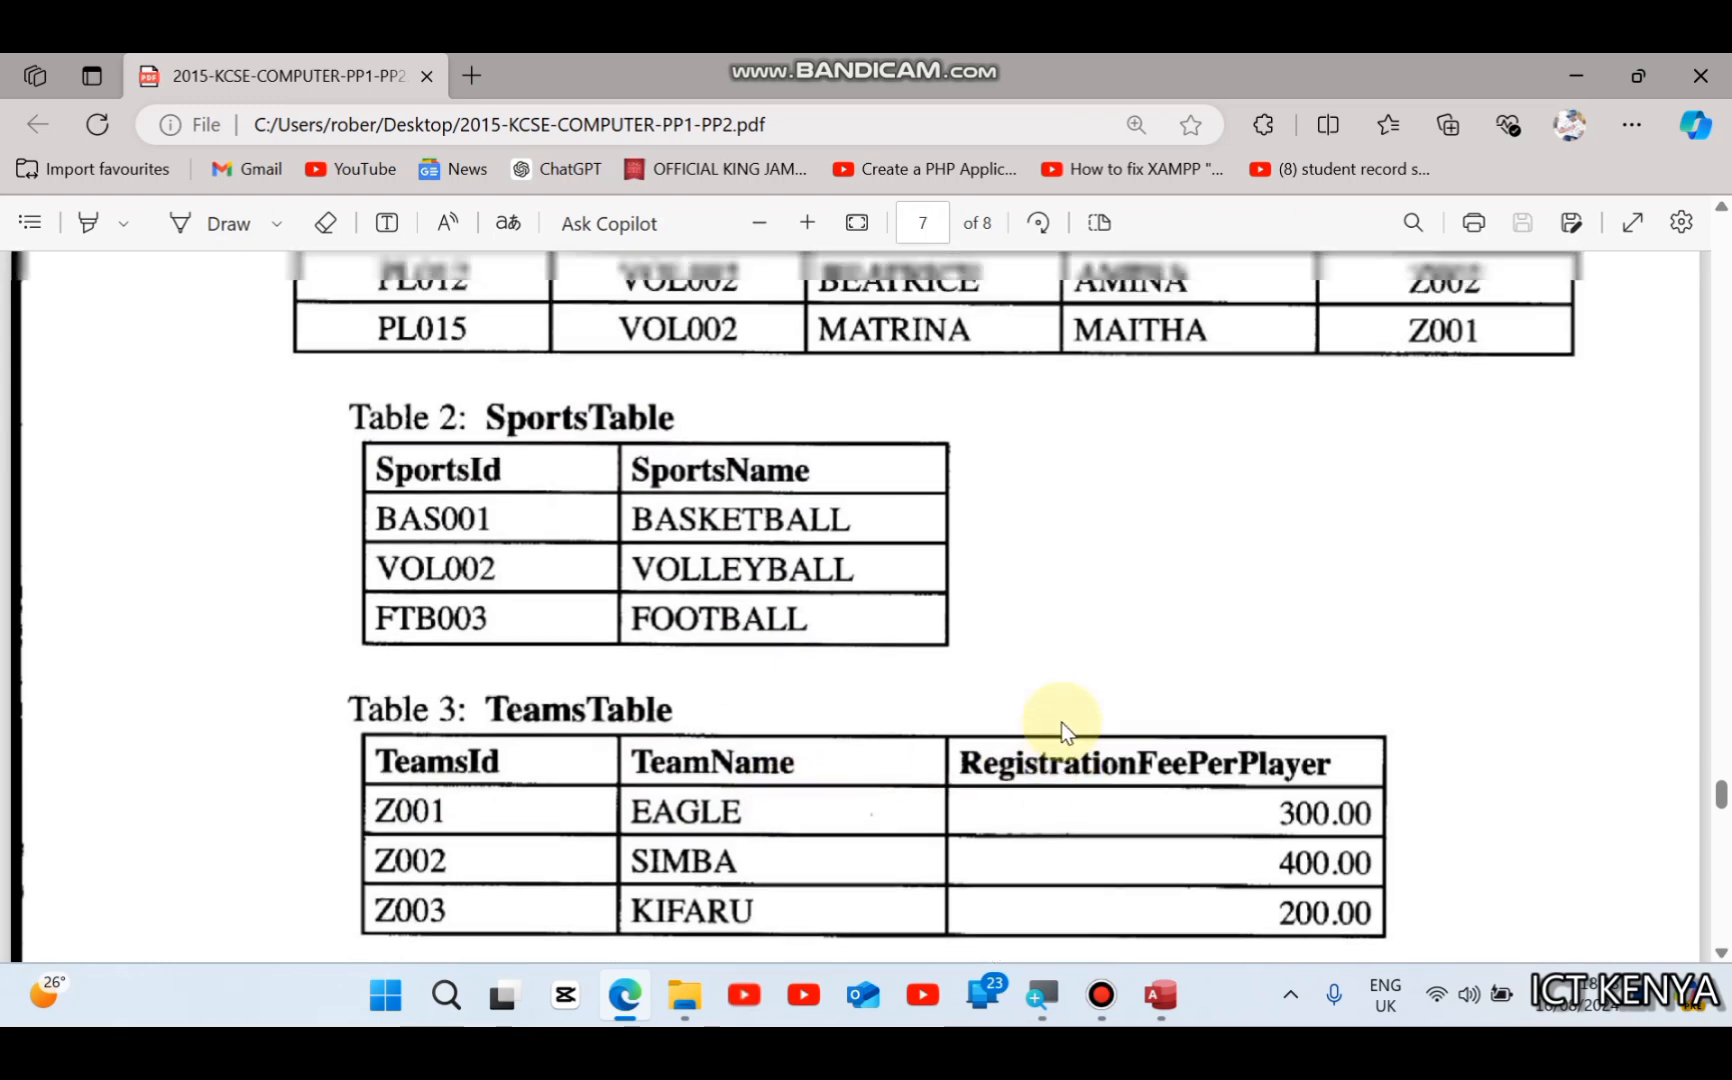
scroll(1061, 723, down, 1)
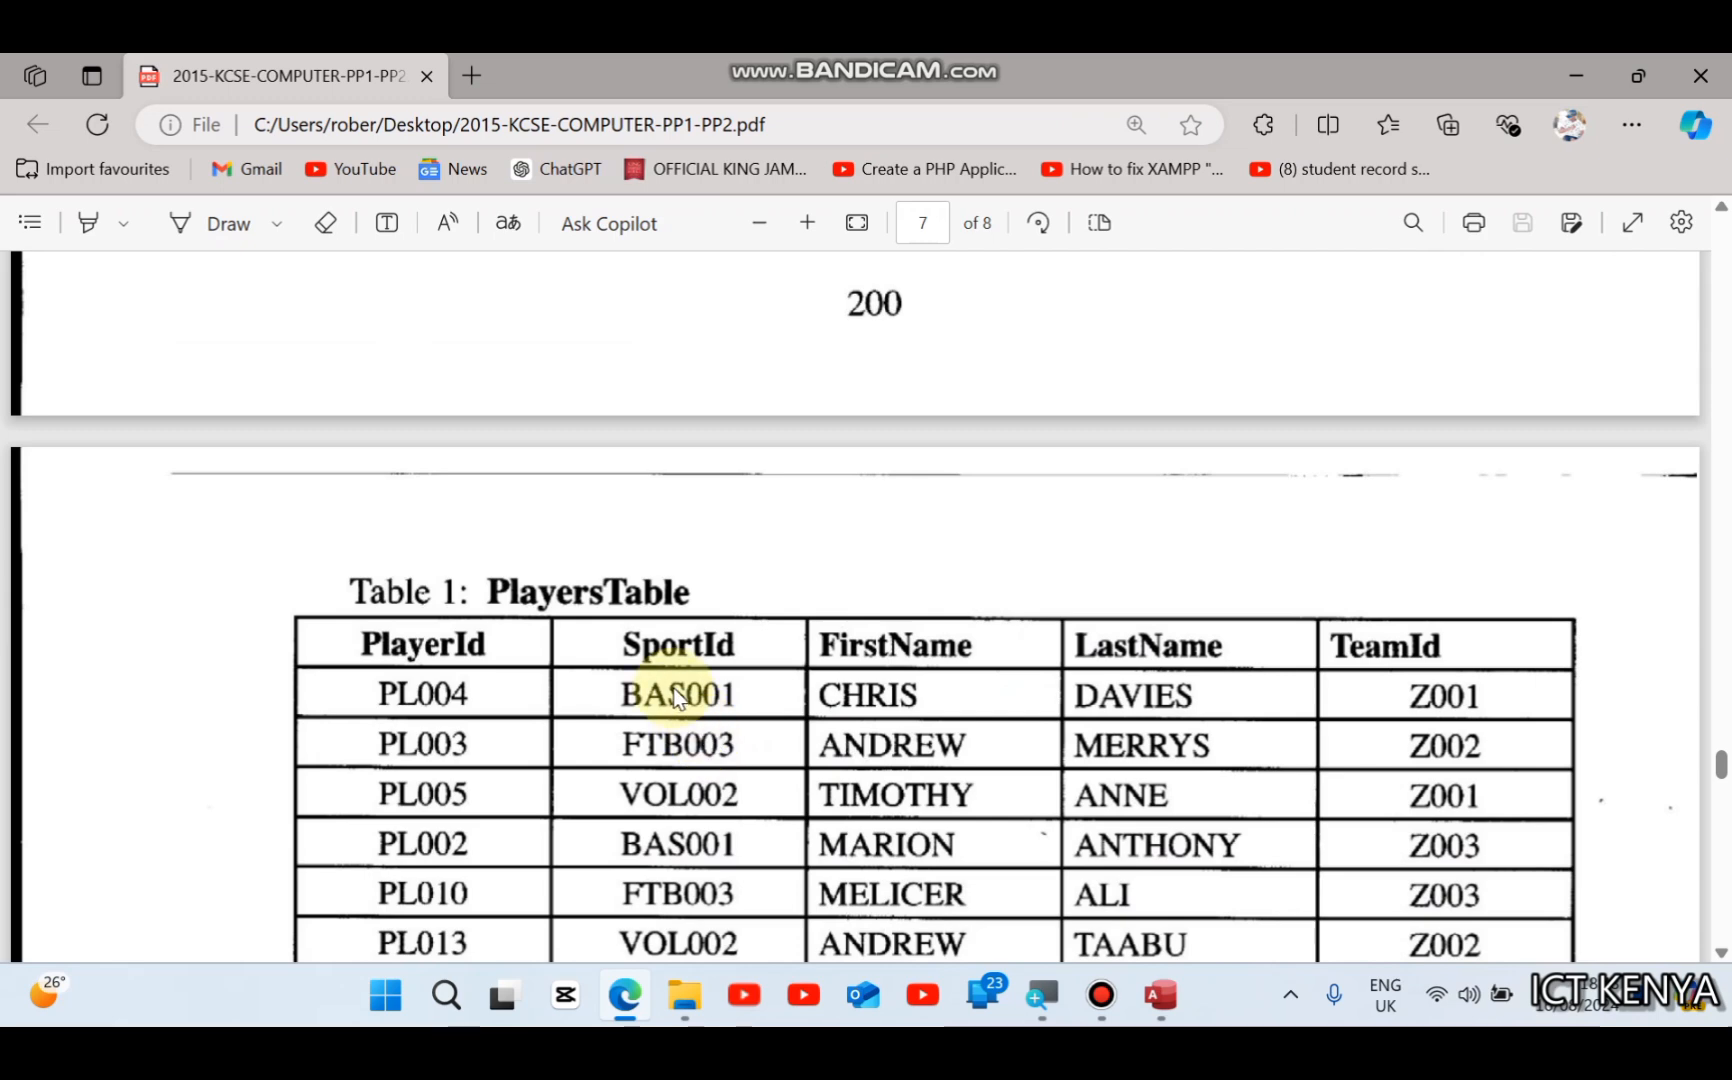
scroll(676, 696, down, 5)
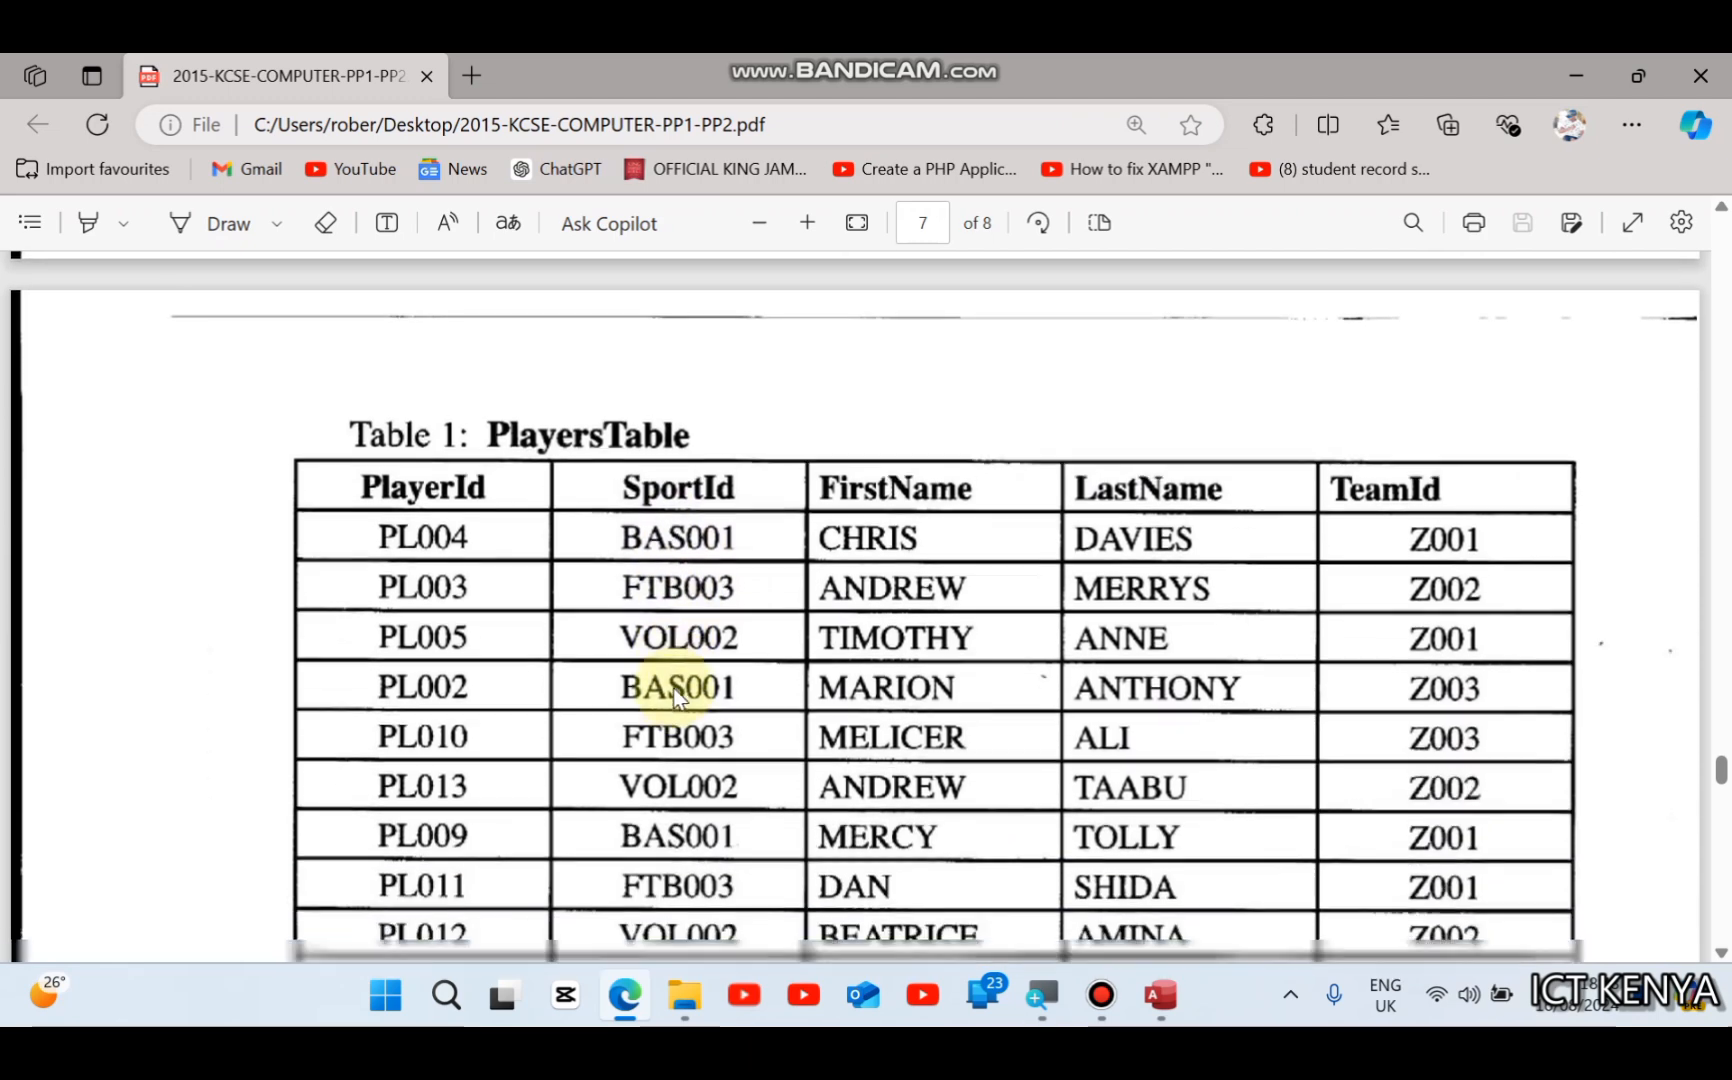
scroll(673, 697, up, 3)
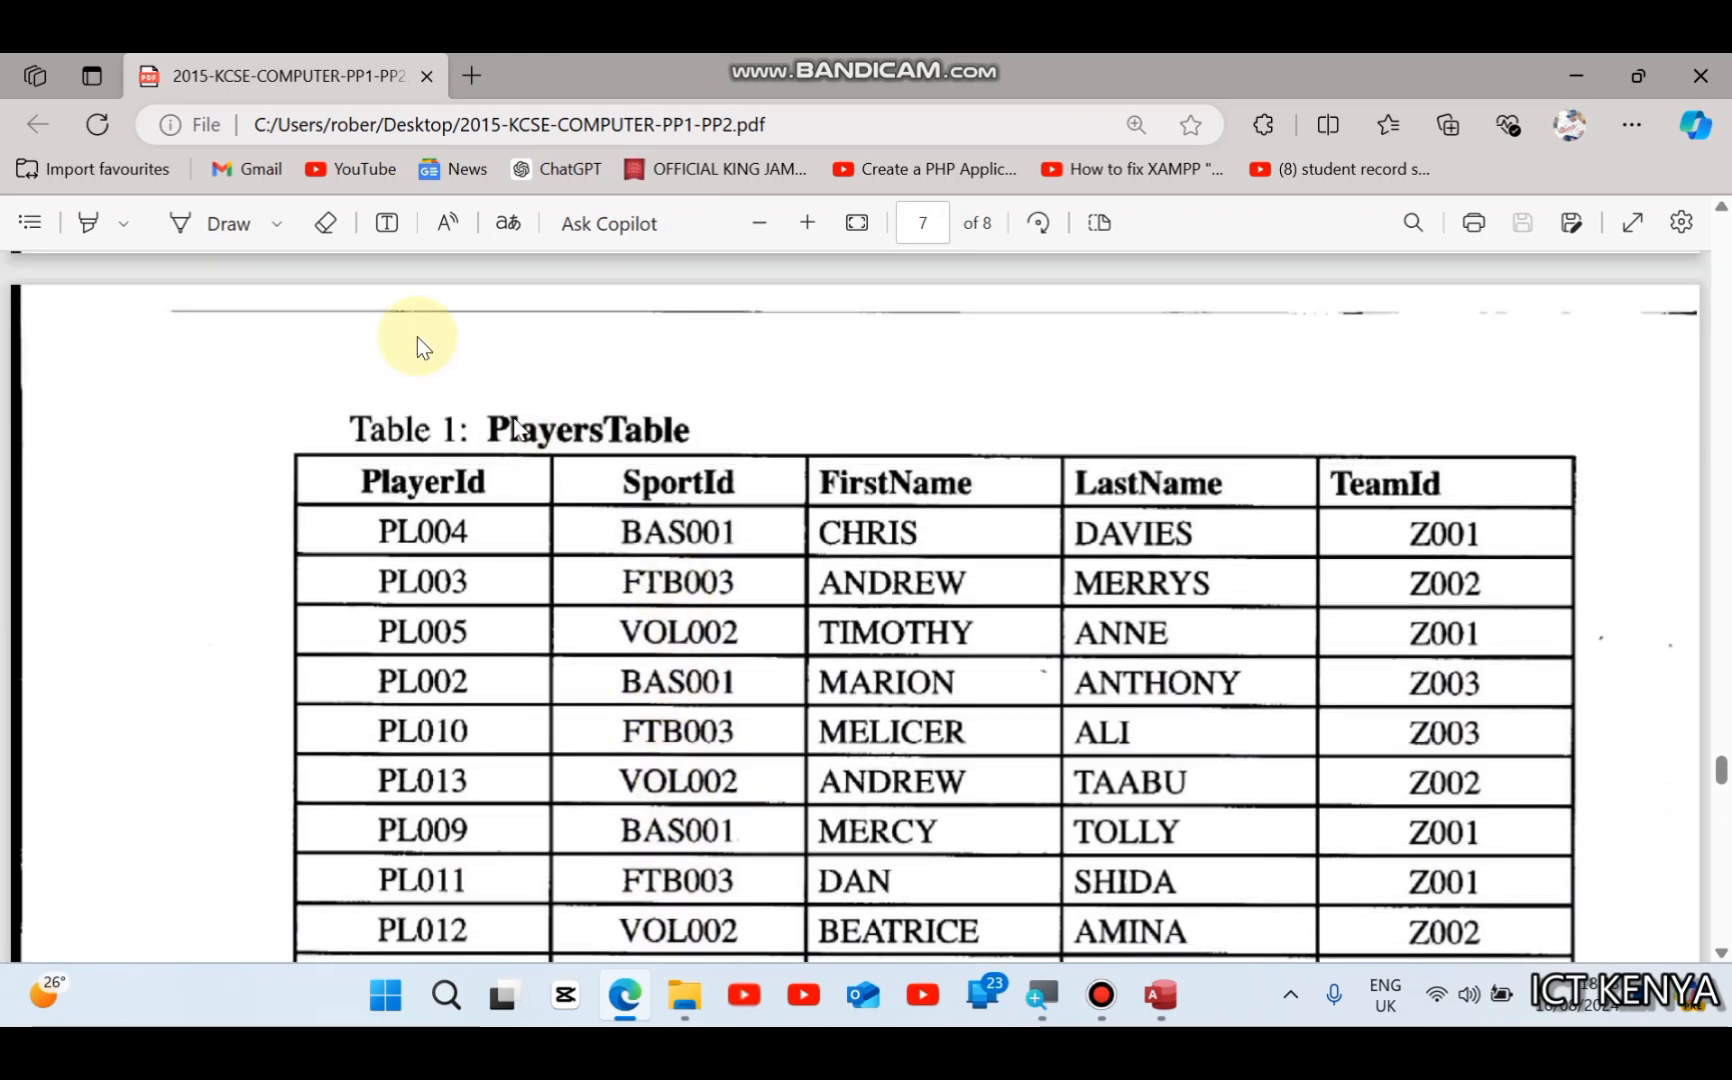
Step: Mark the SportId heading in PlayersTable and the matching SportsId heading in SportsTable with the Draw pen
click(186, 220)
drag(757, 478, 771, 470)
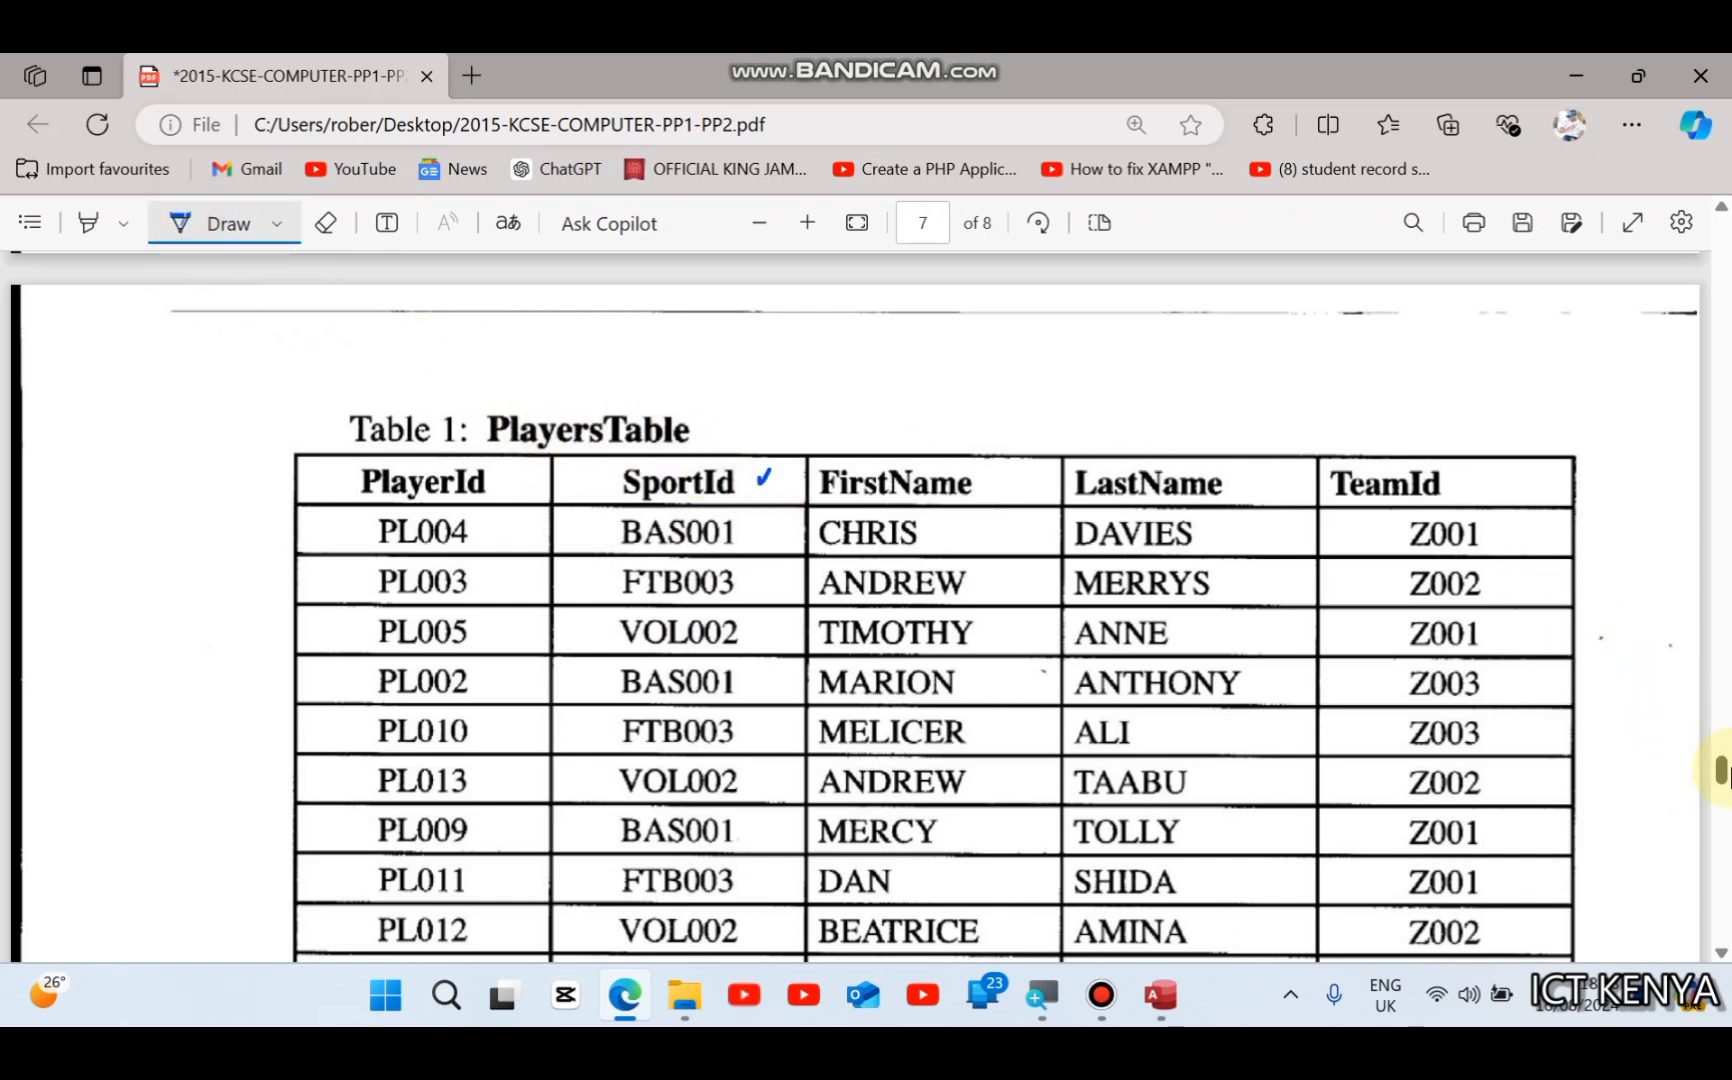
drag(1724, 772, 1724, 792)
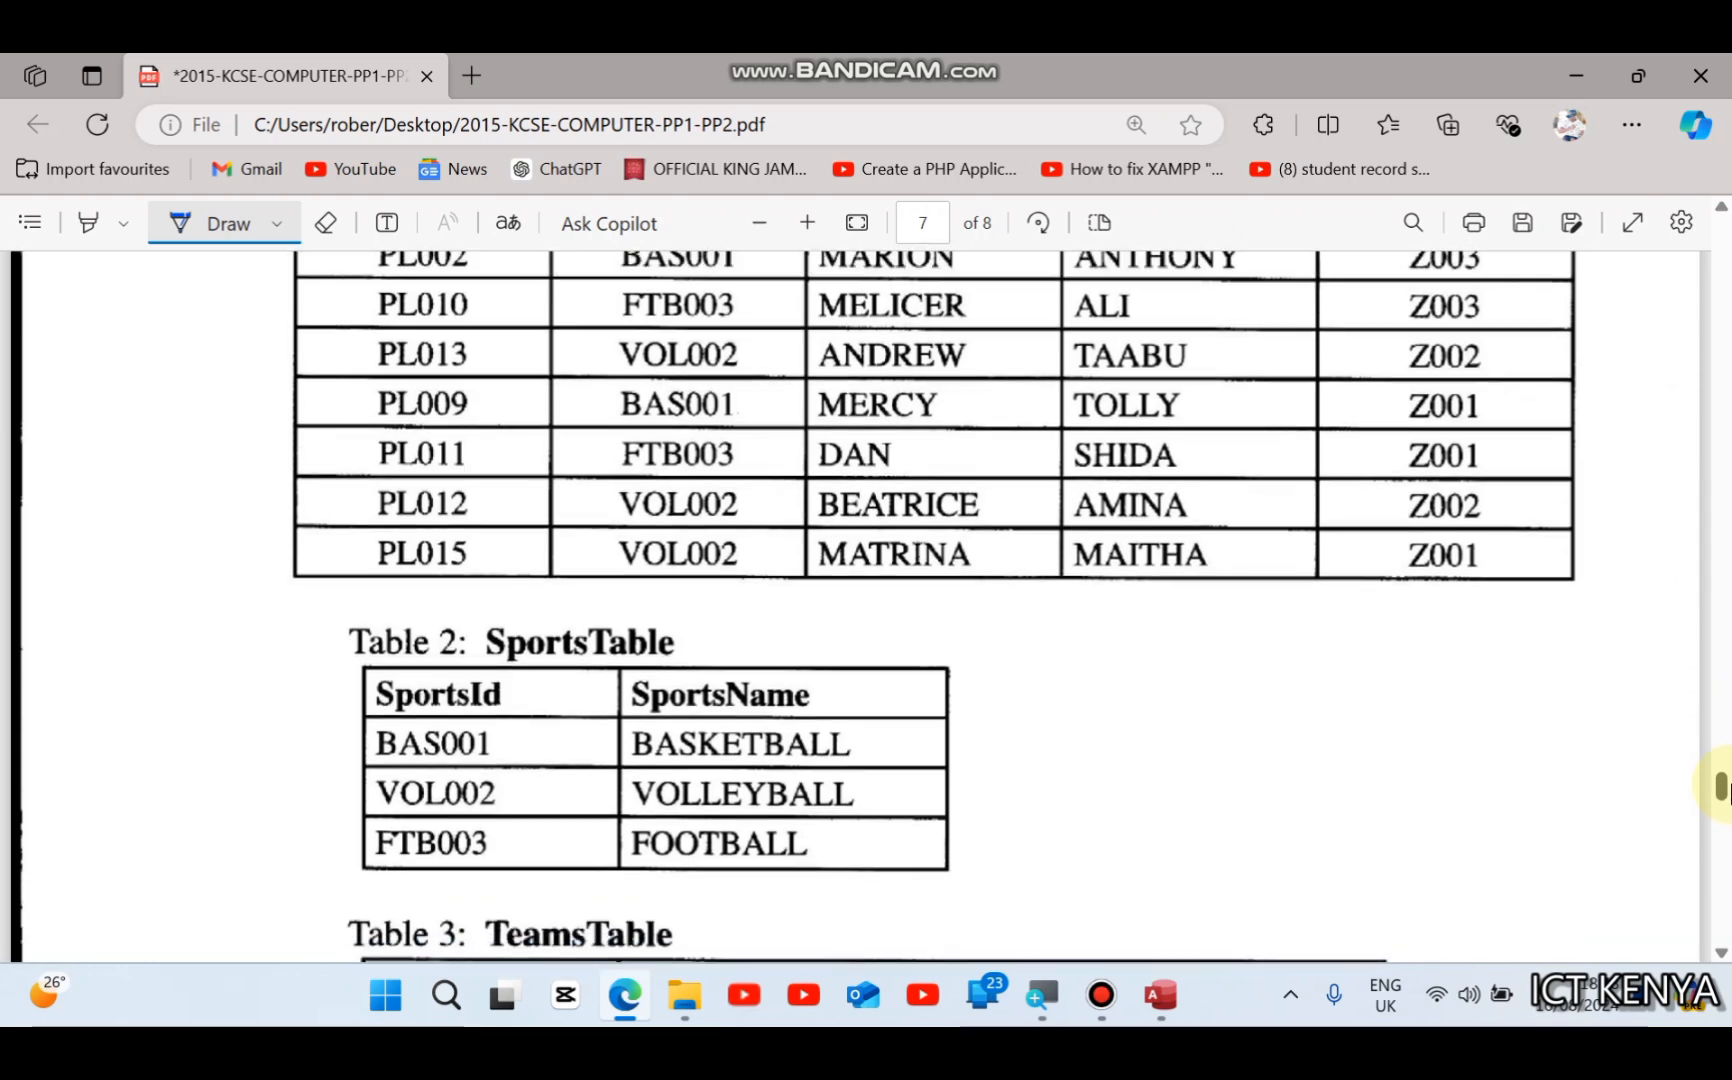
click(510, 700)
Step: Tick the TeamId heading in PlayersTable and the matching TeamsId heading in TeamsTable with the Draw pen
drag(1722, 782, 1720, 758)
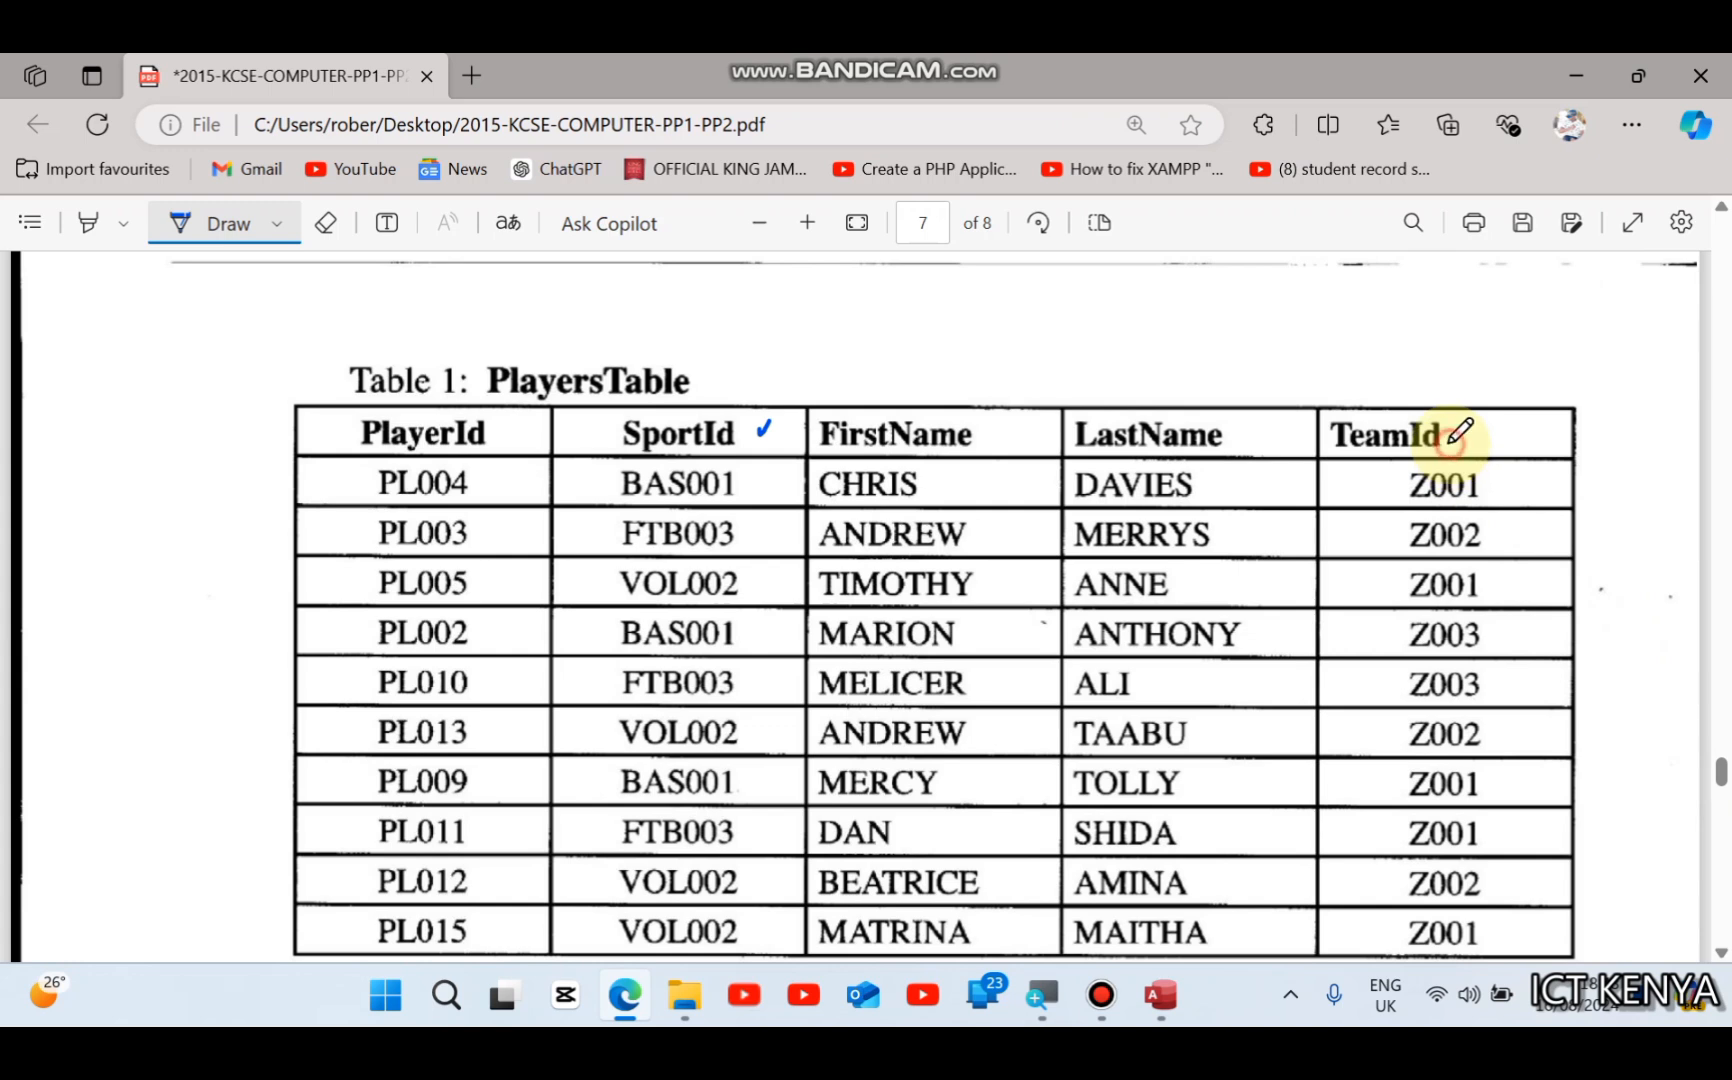
drag(1449, 445, 1457, 430)
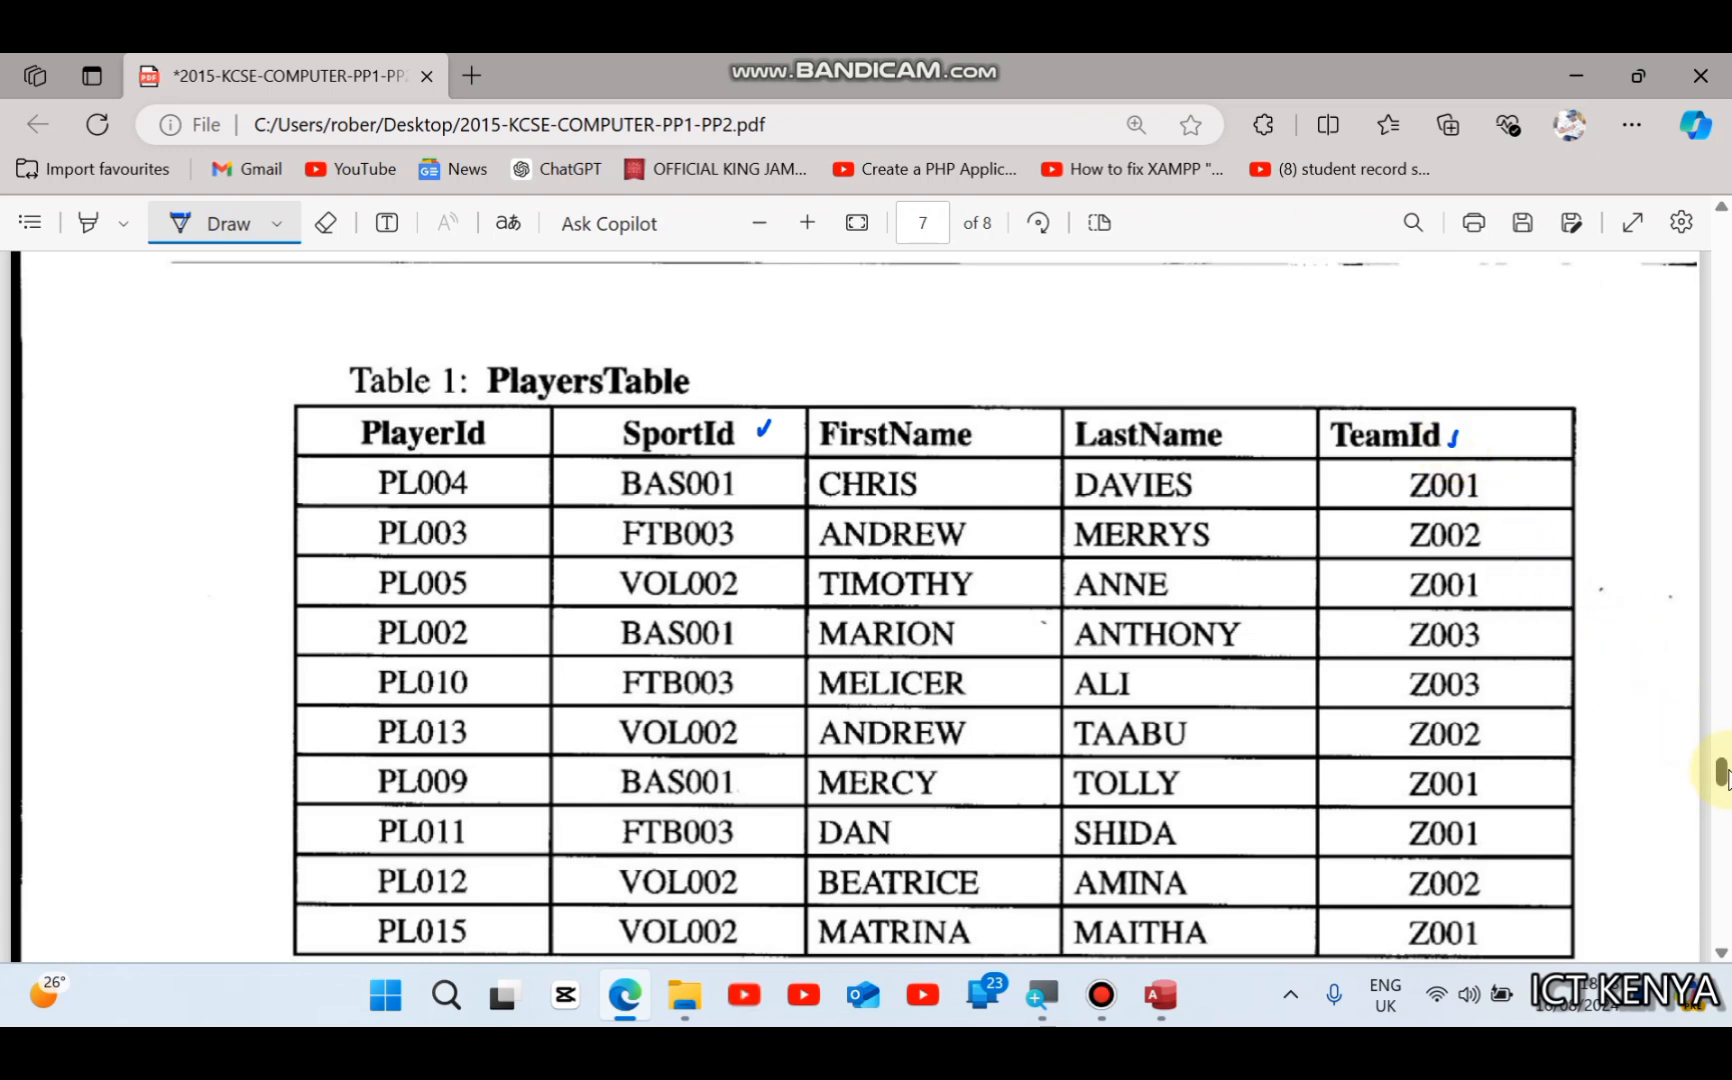
drag(1722, 775, 1721, 798)
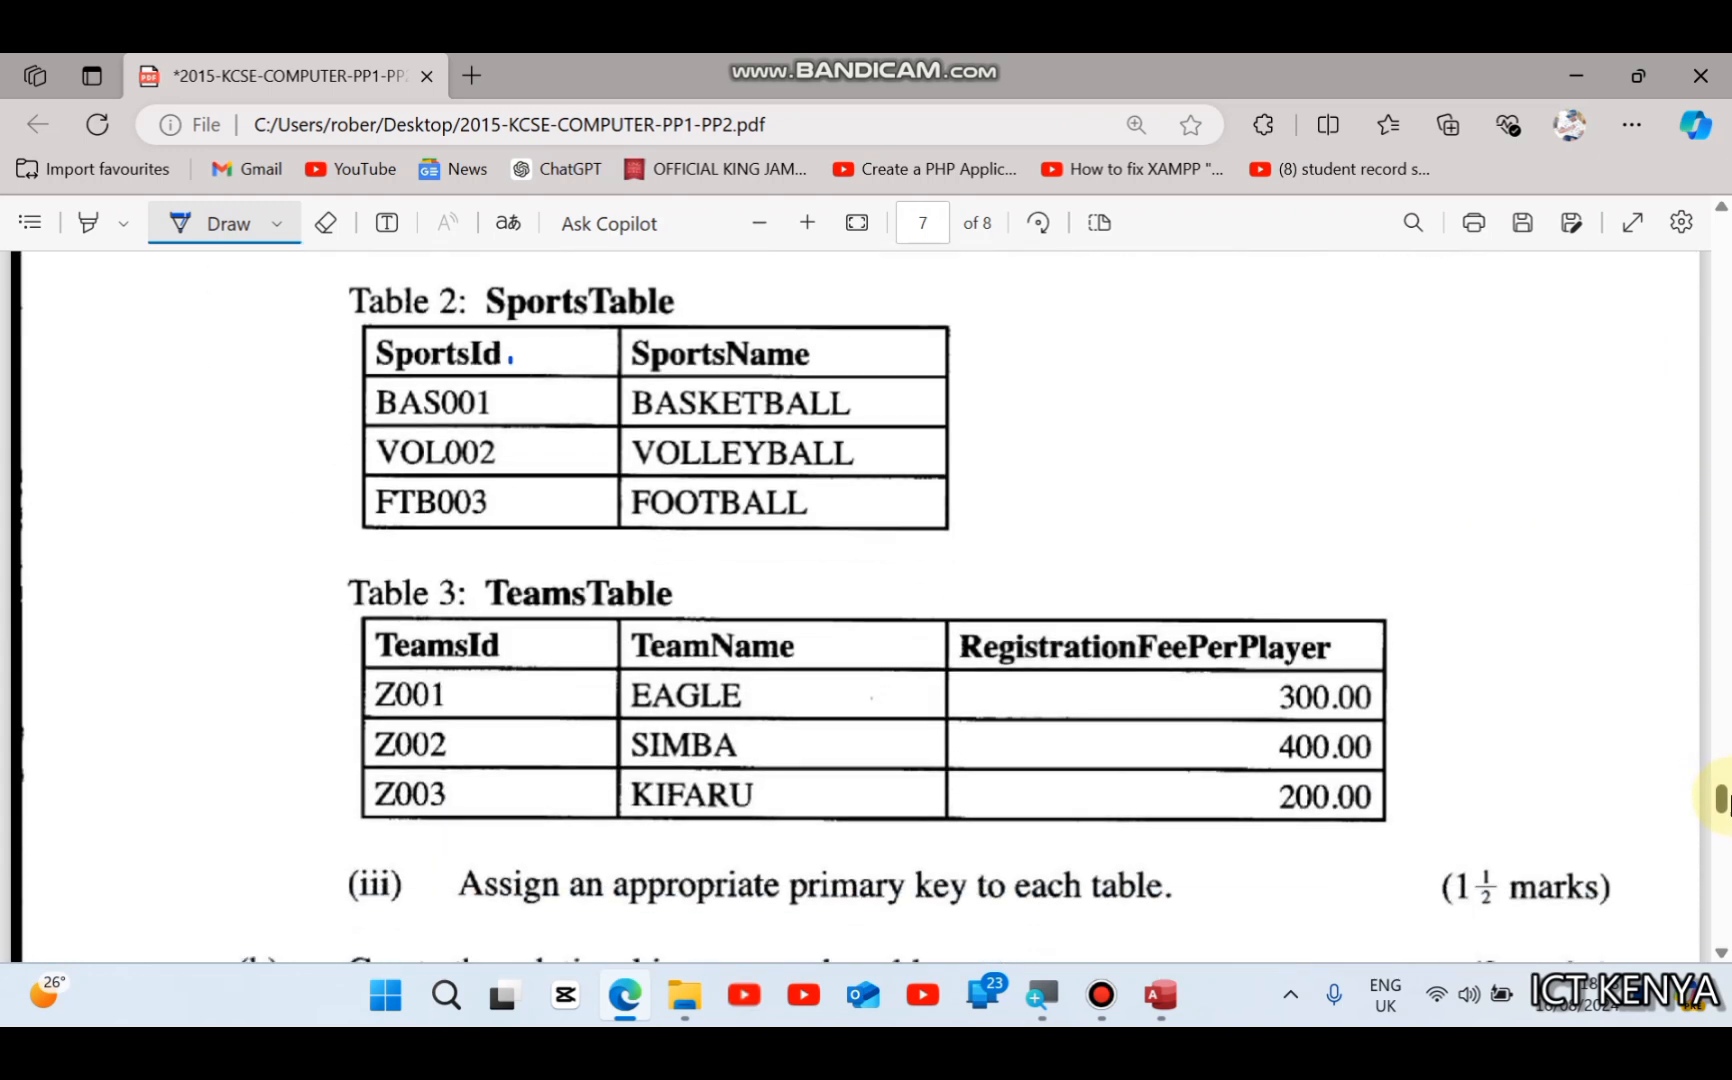
drag(512, 678, 524, 672)
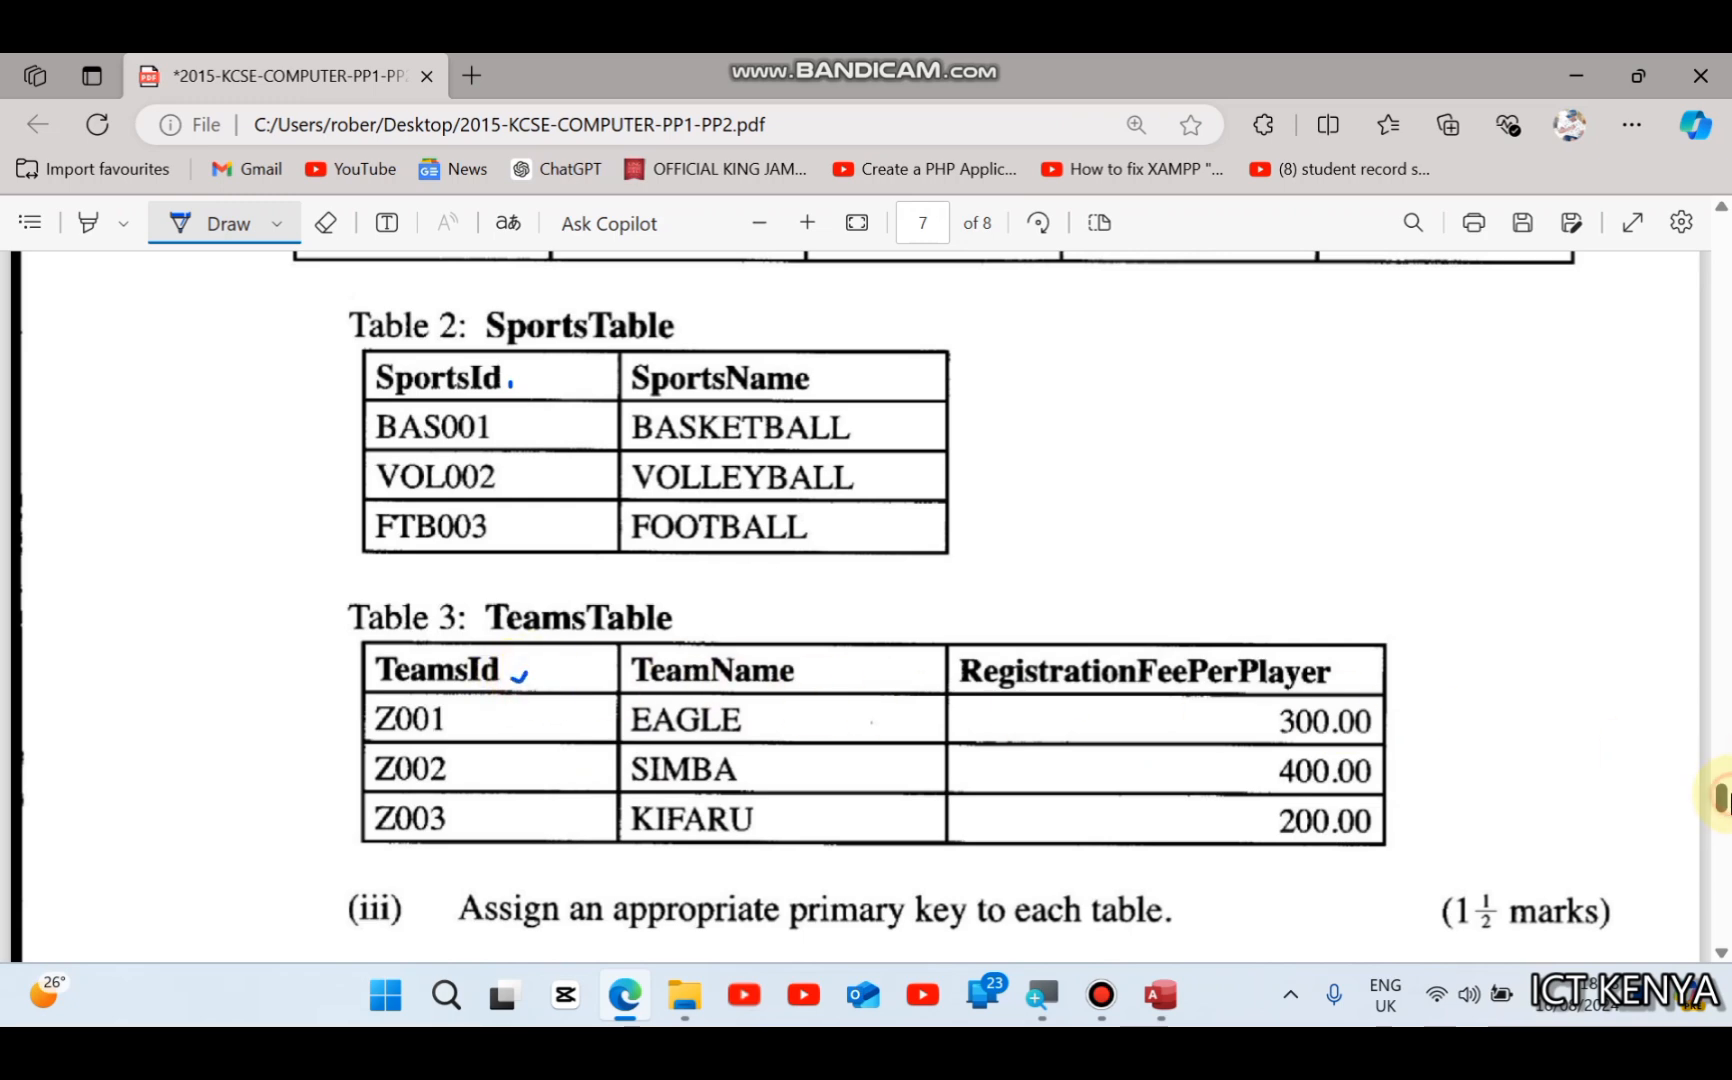
Step: Compare the marked ID fields across PlayersTable, SportsTable and TeamsTable in the exam PDF
drag(1722, 797, 1721, 770)
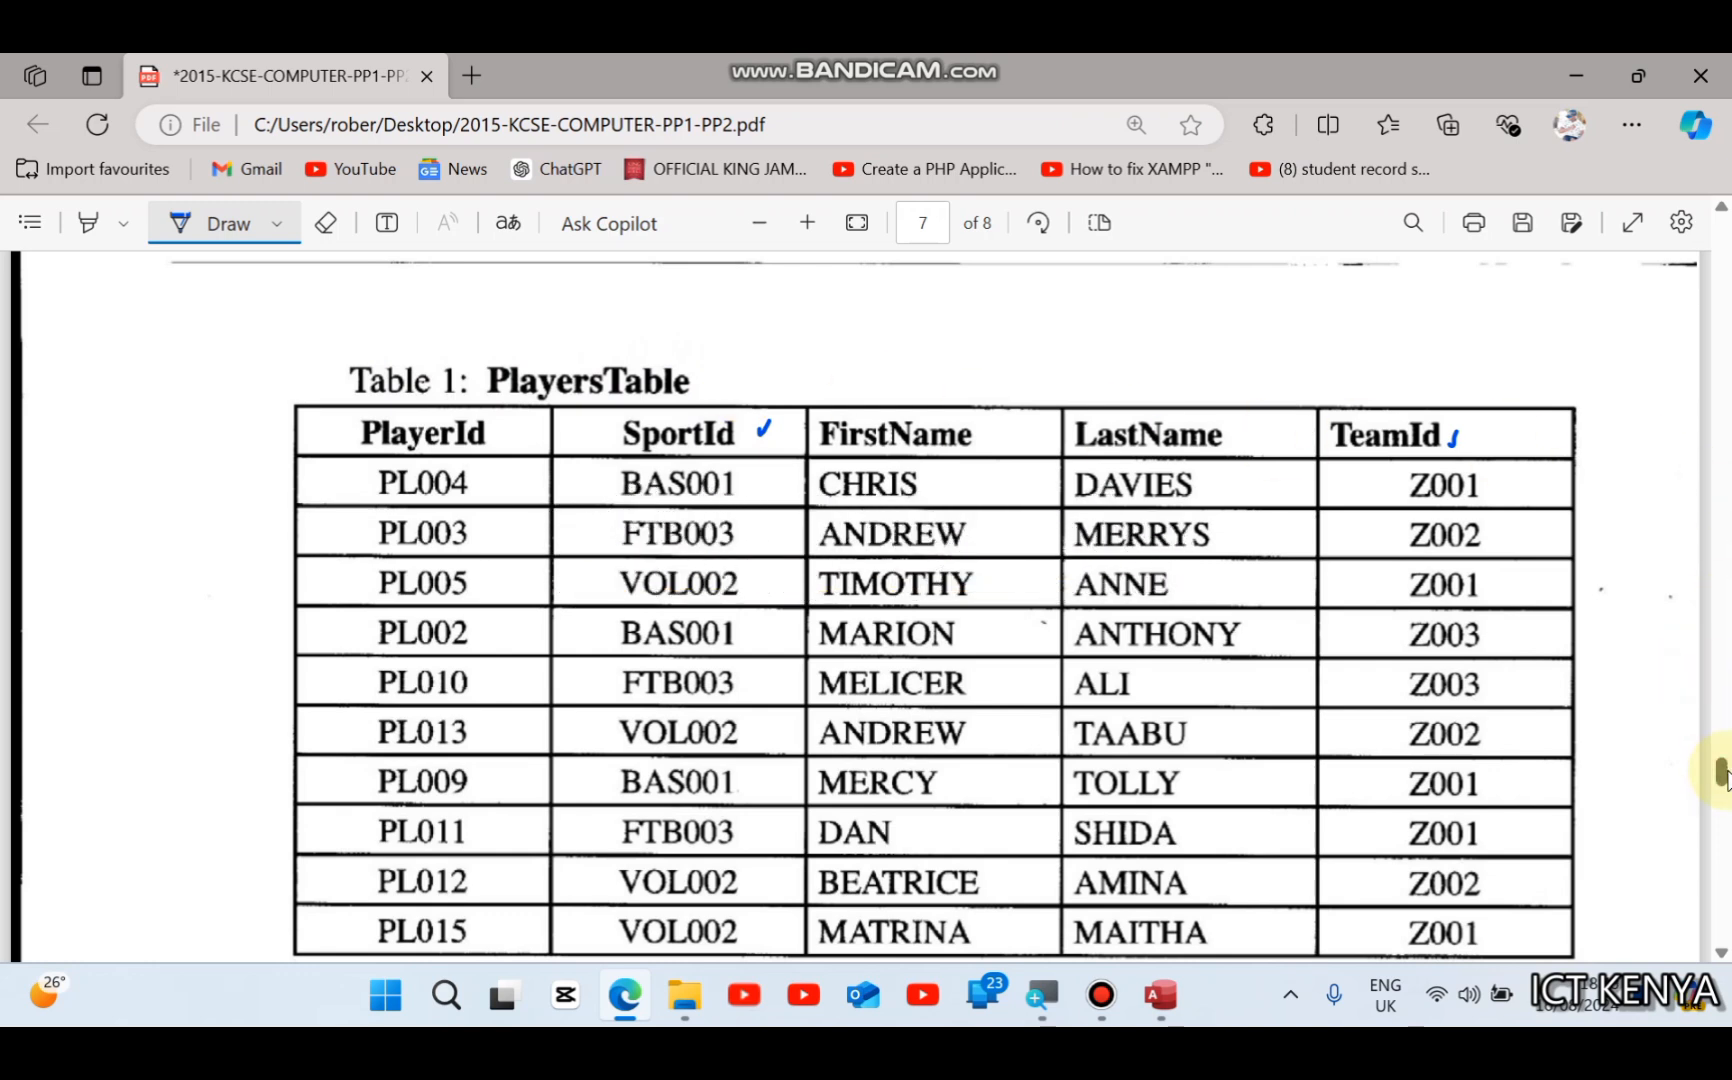
drag(1722, 770, 1722, 792)
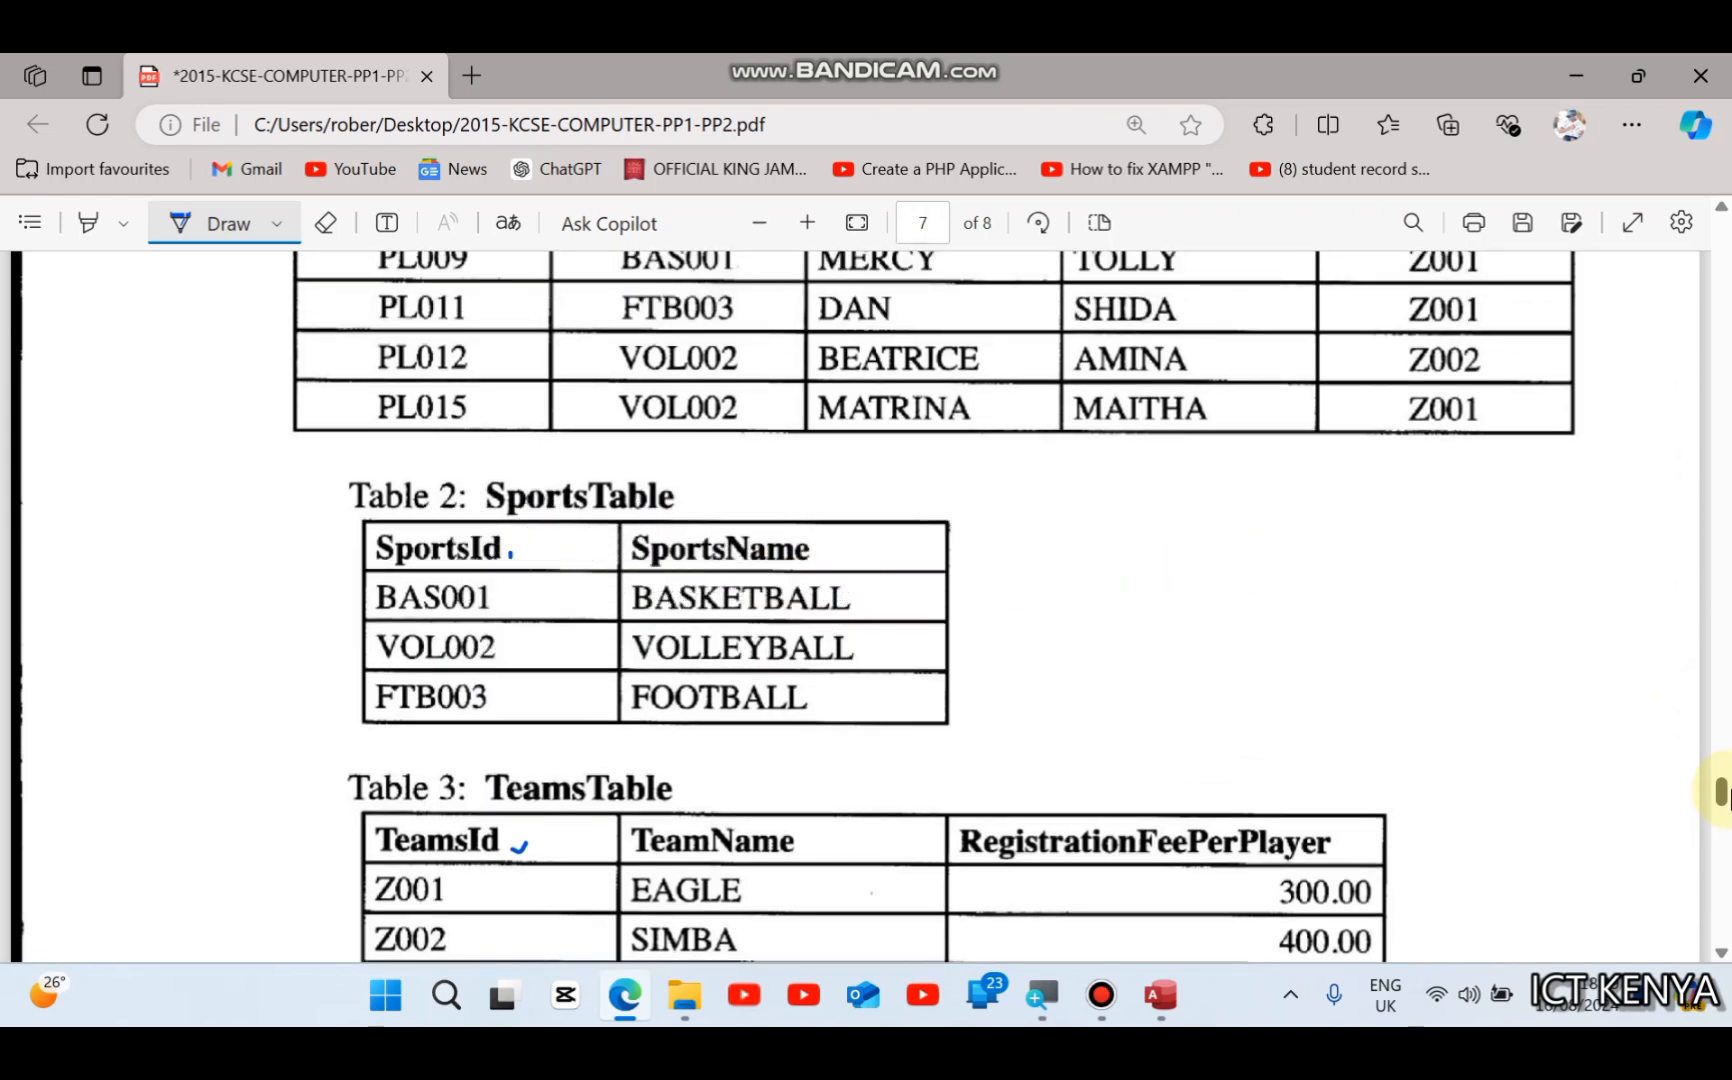
drag(1722, 792, 1722, 800)
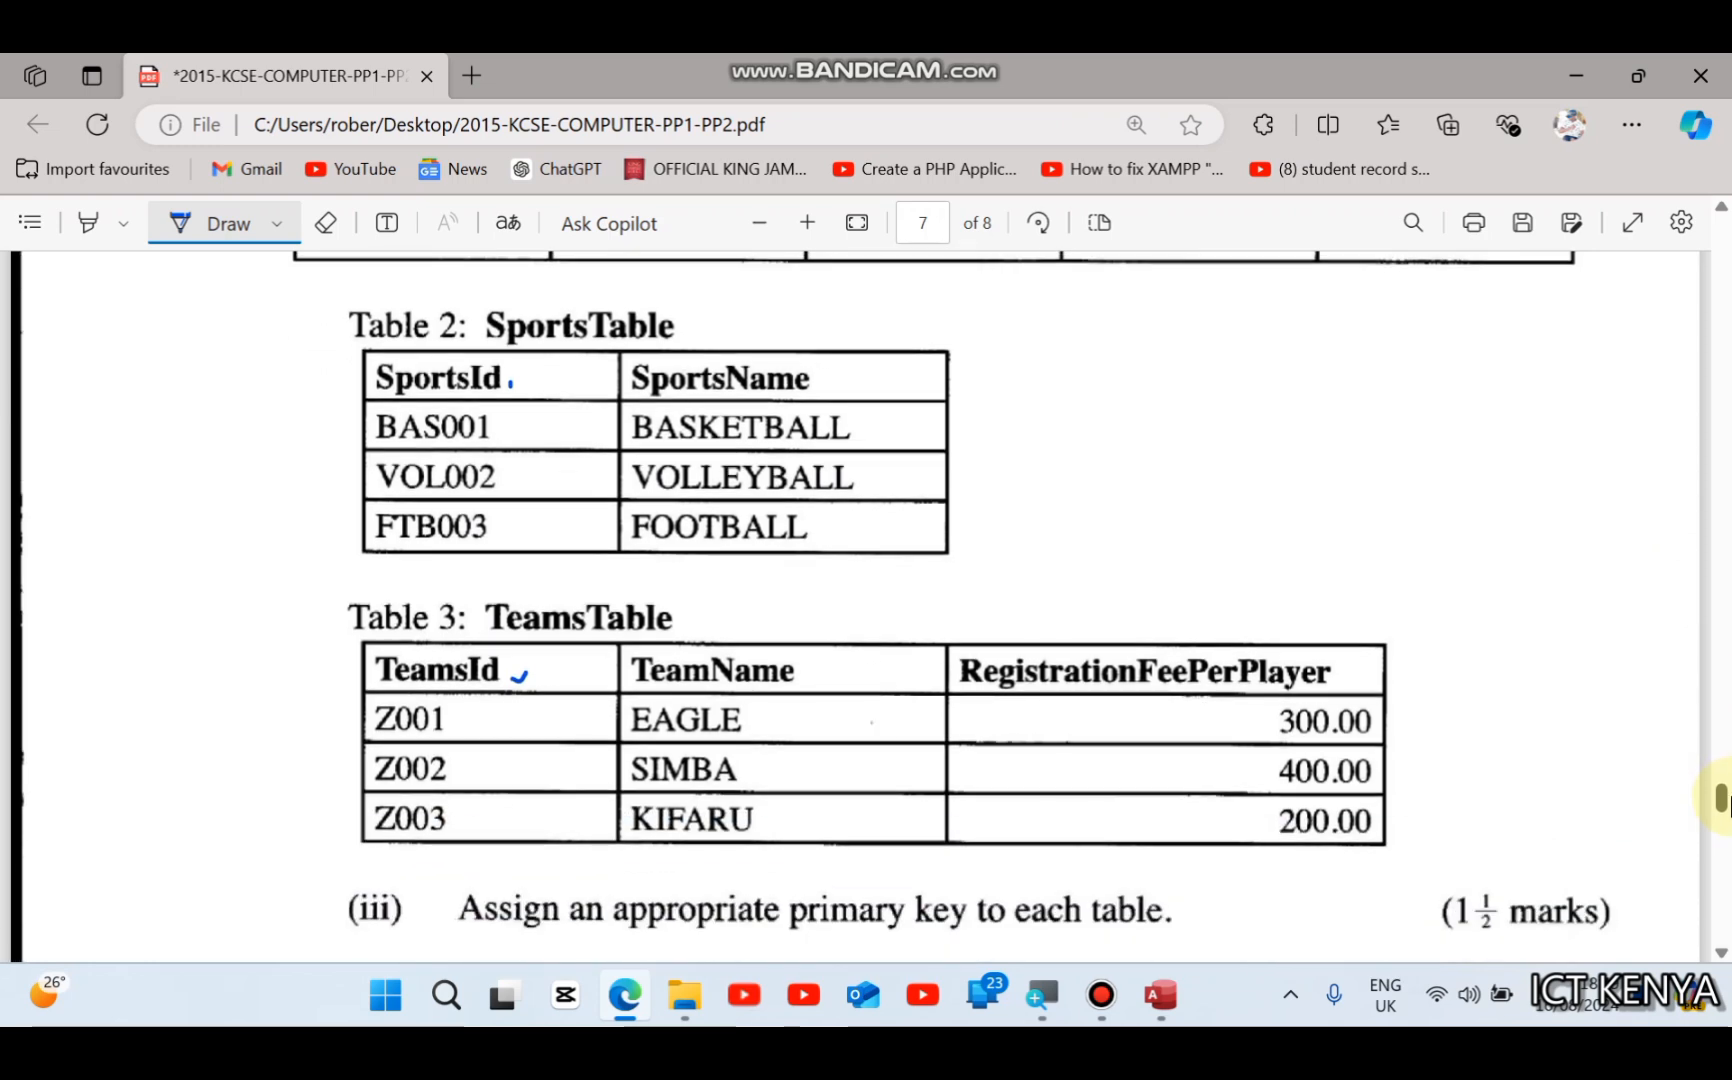
mouse_move(1722, 800)
mouse_down()
mouse_move(1722, 768)
mouse_move(1722, 790)
mouse_up()
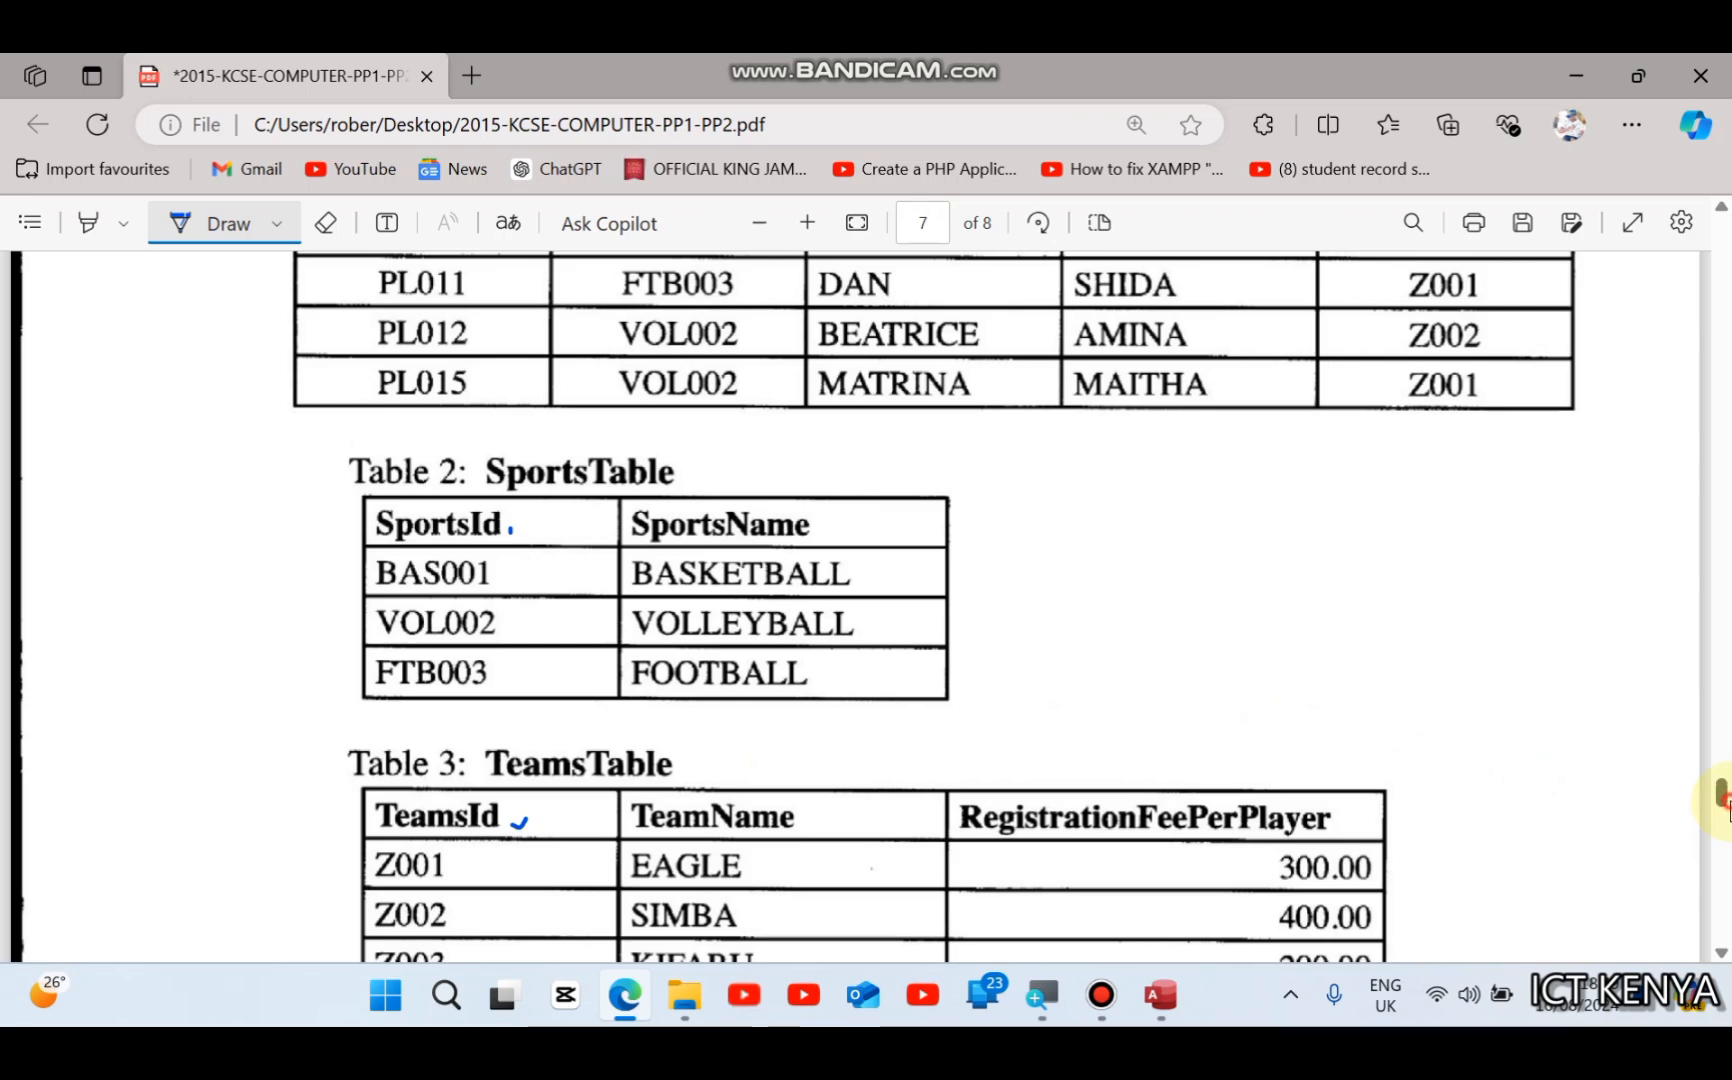
mouse_move(1724, 800)
mouse_down()
mouse_move(1724, 763)
mouse_move(1724, 800)
mouse_up()
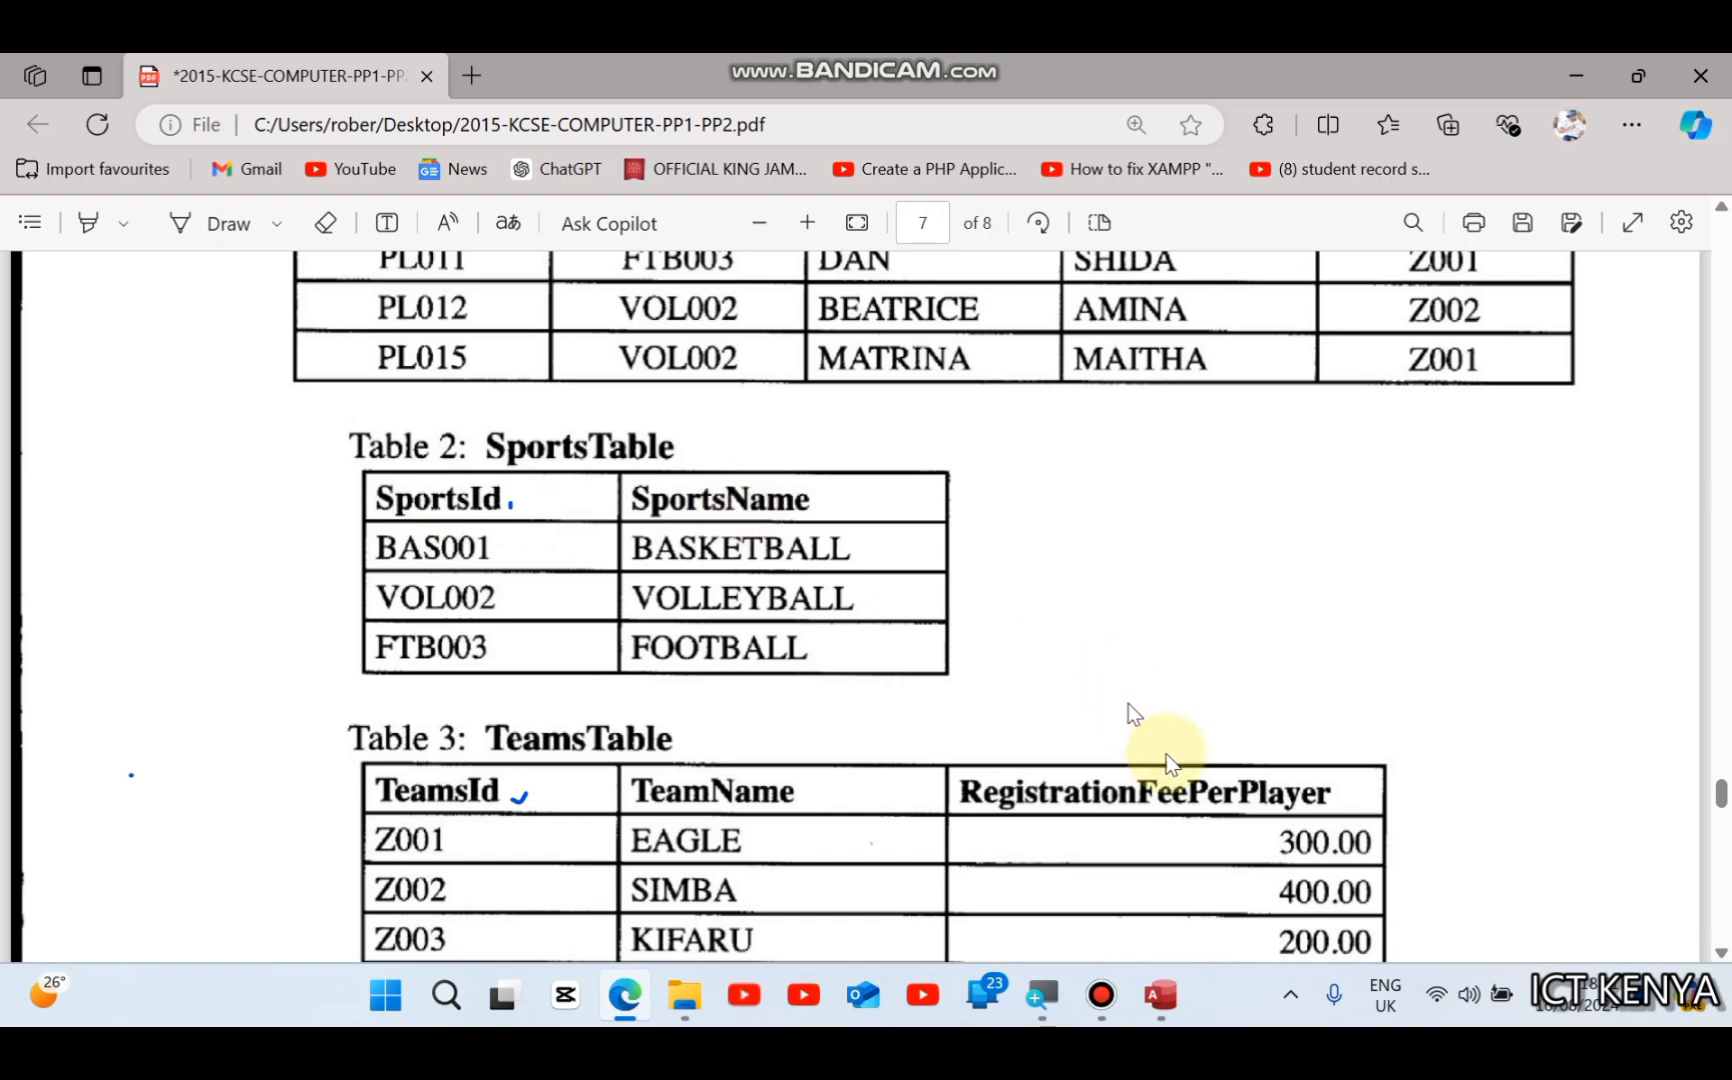
Step: Switch to the Talents database in Access and start a new blank table in Design view
click(1158, 996)
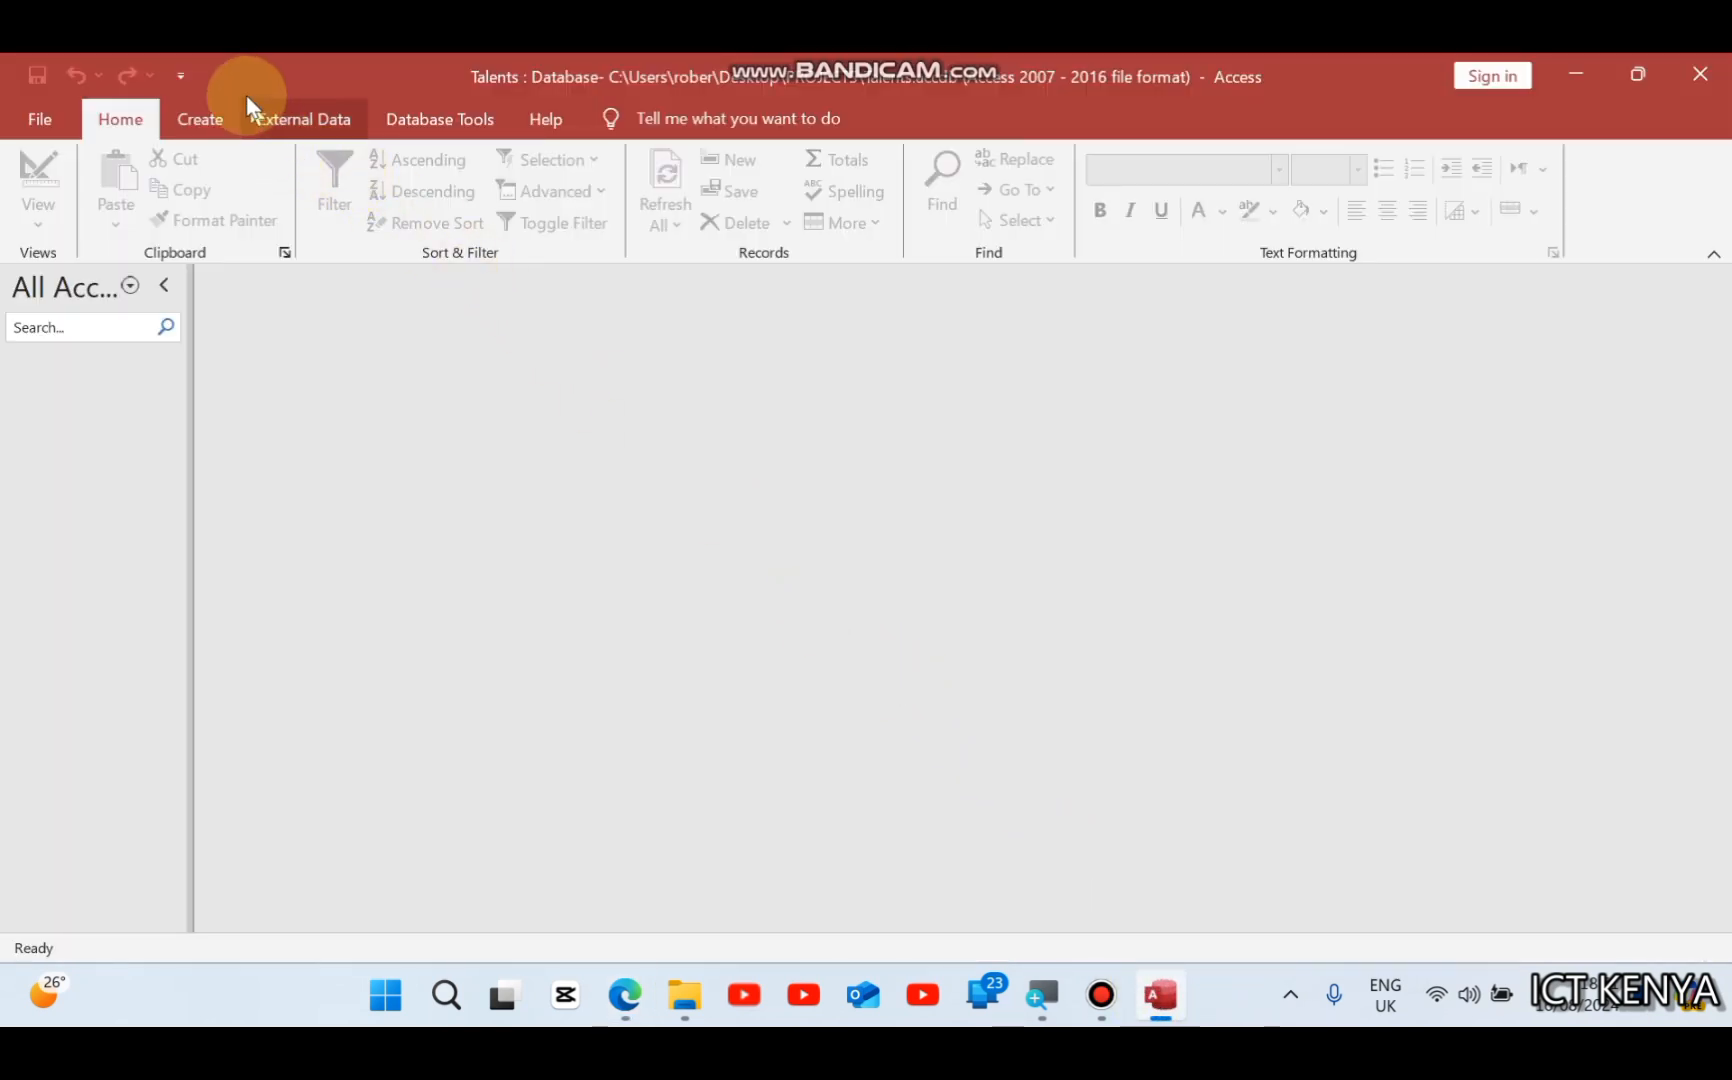
click(216, 117)
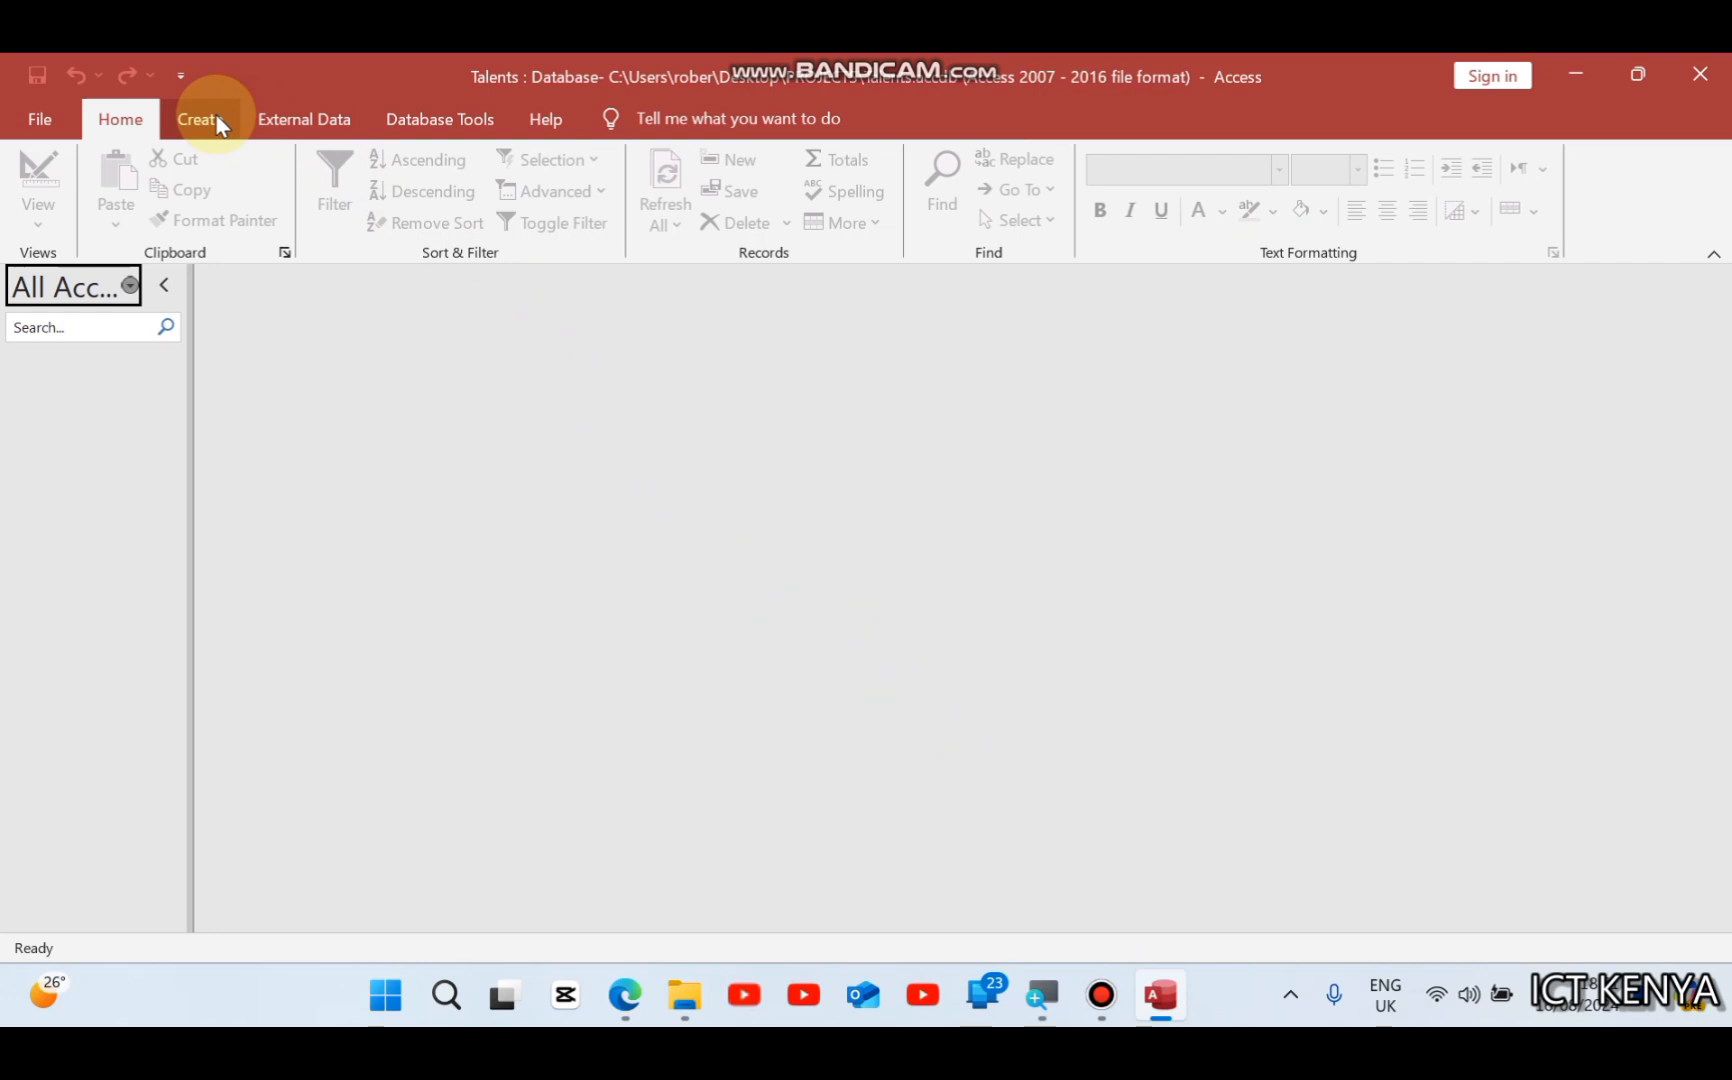
click(220, 125)
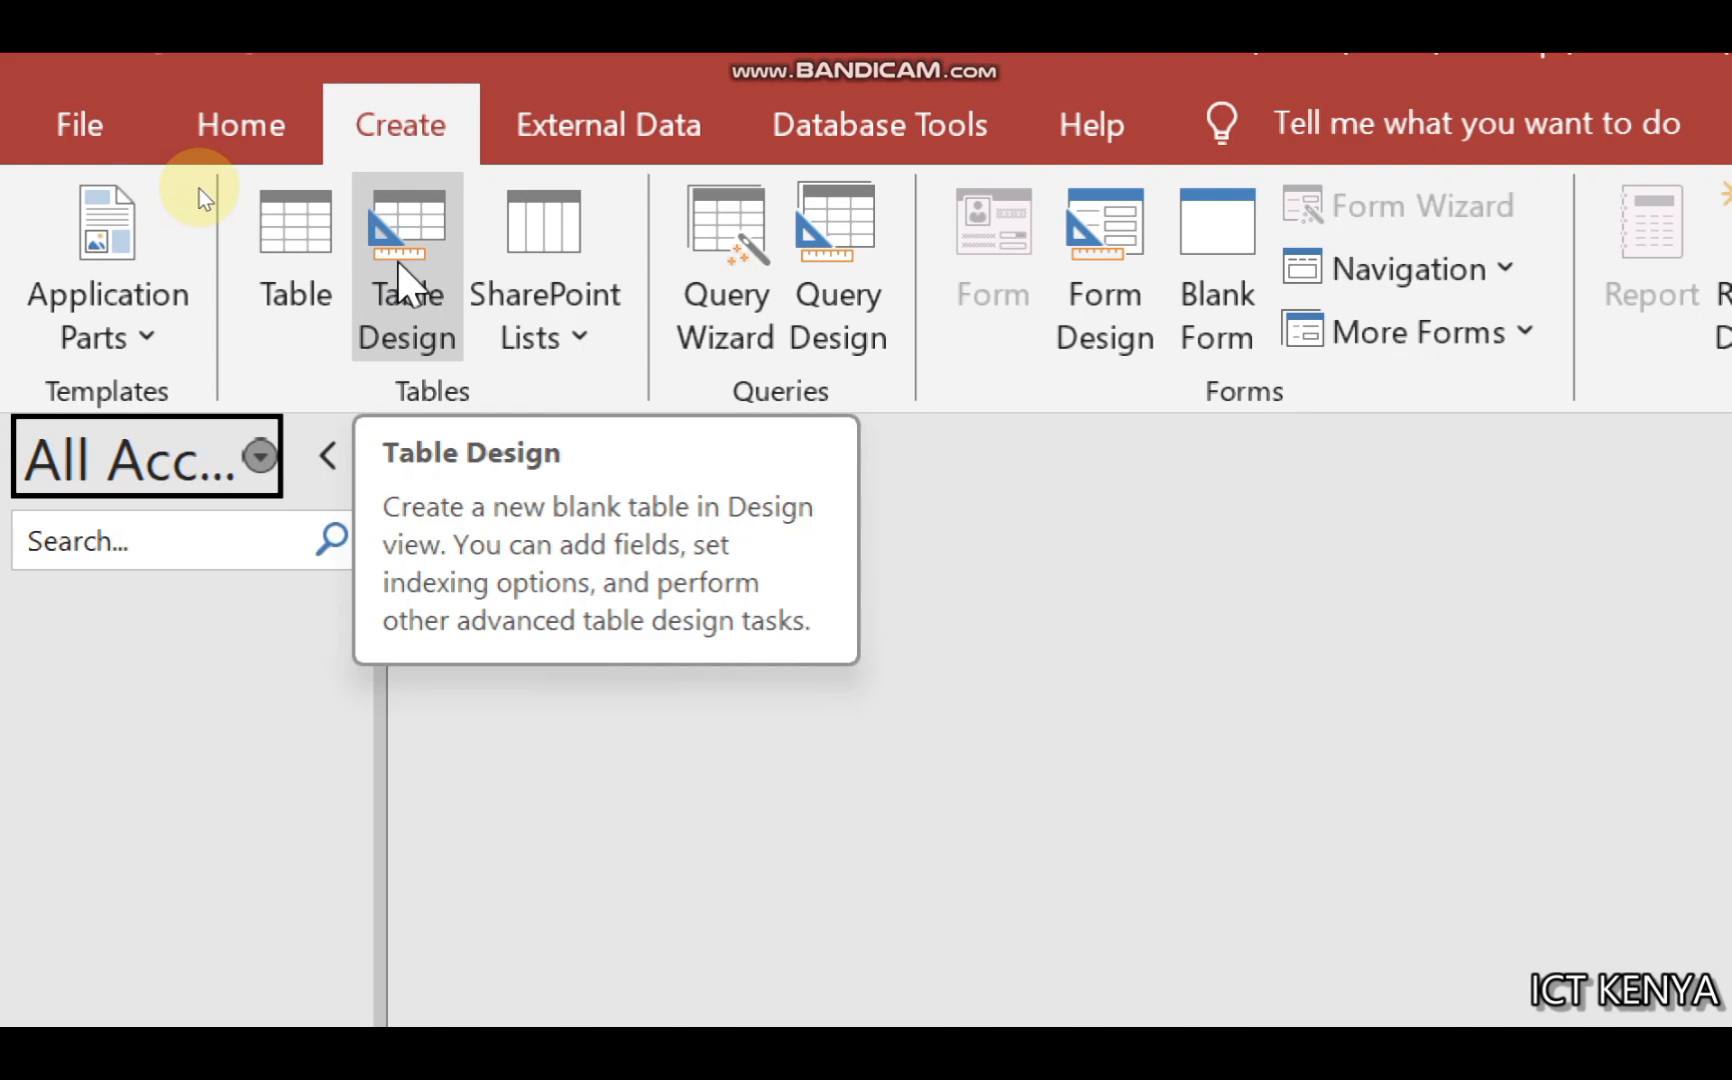
click(405, 285)
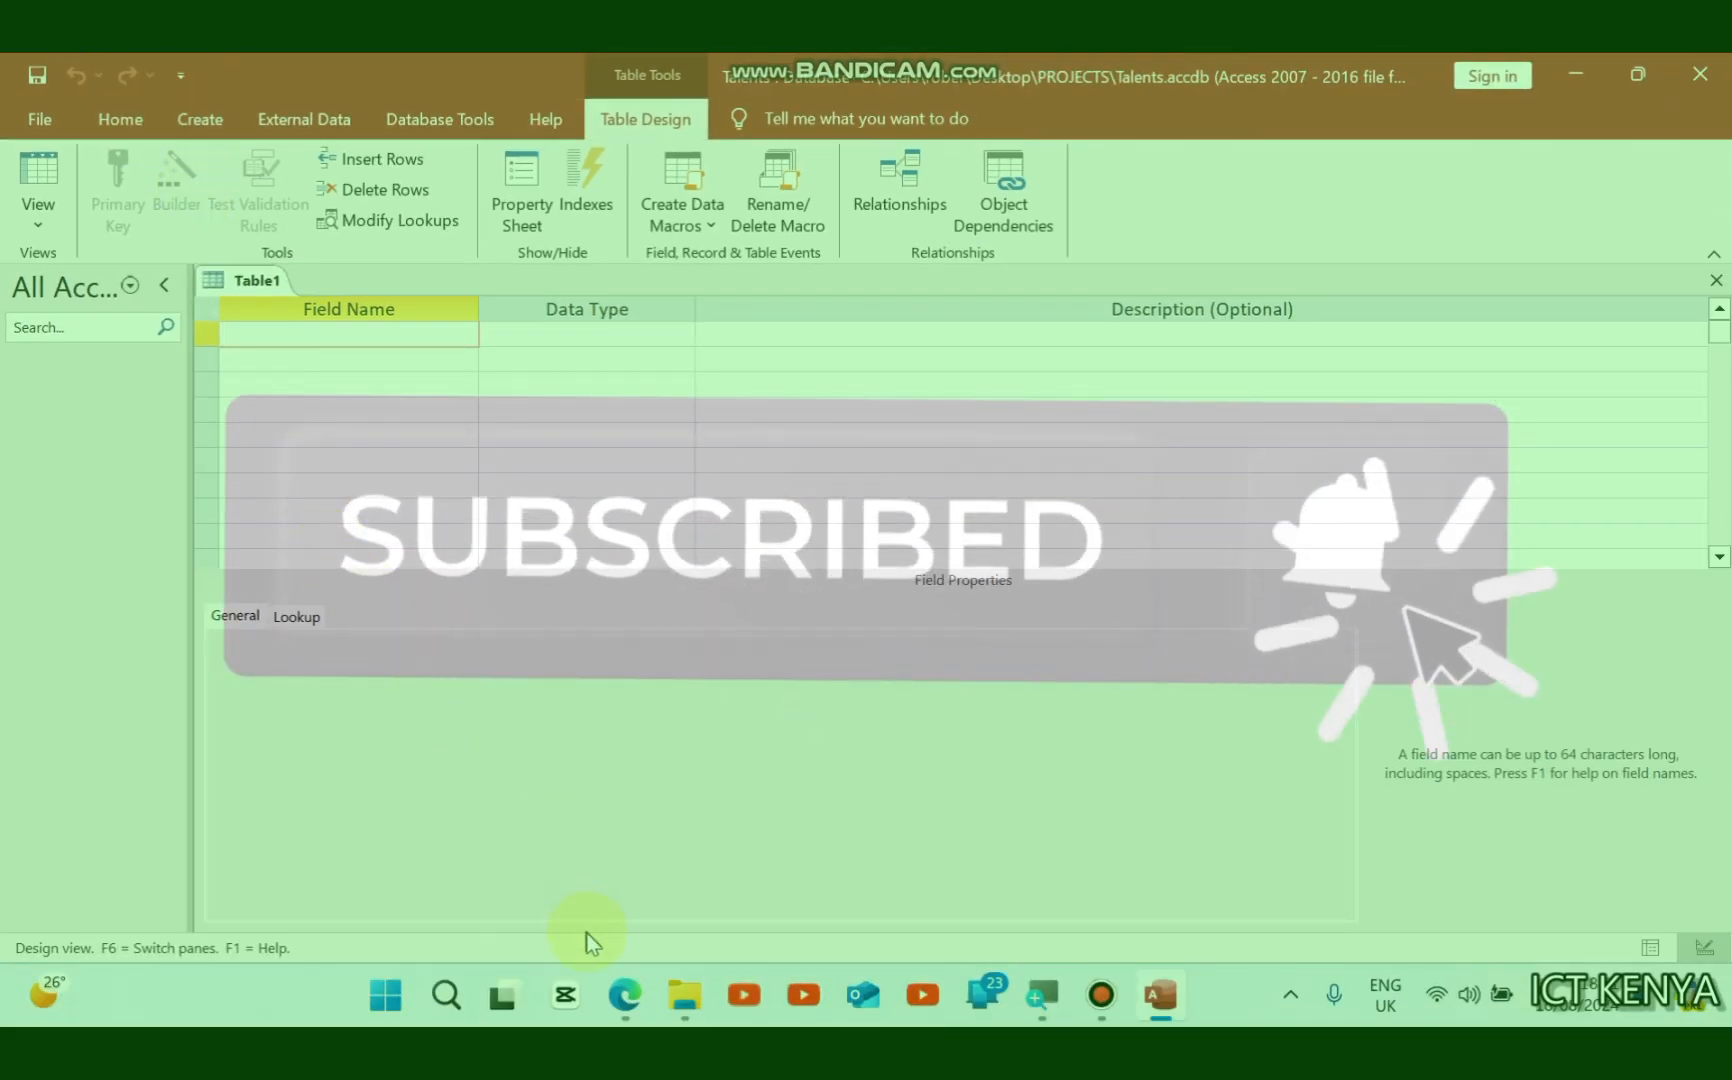
Step: Check the SportsTable headings in the exam PDF and add Short Text fields SportsId and SportsName to the new table in Access
click(622, 996)
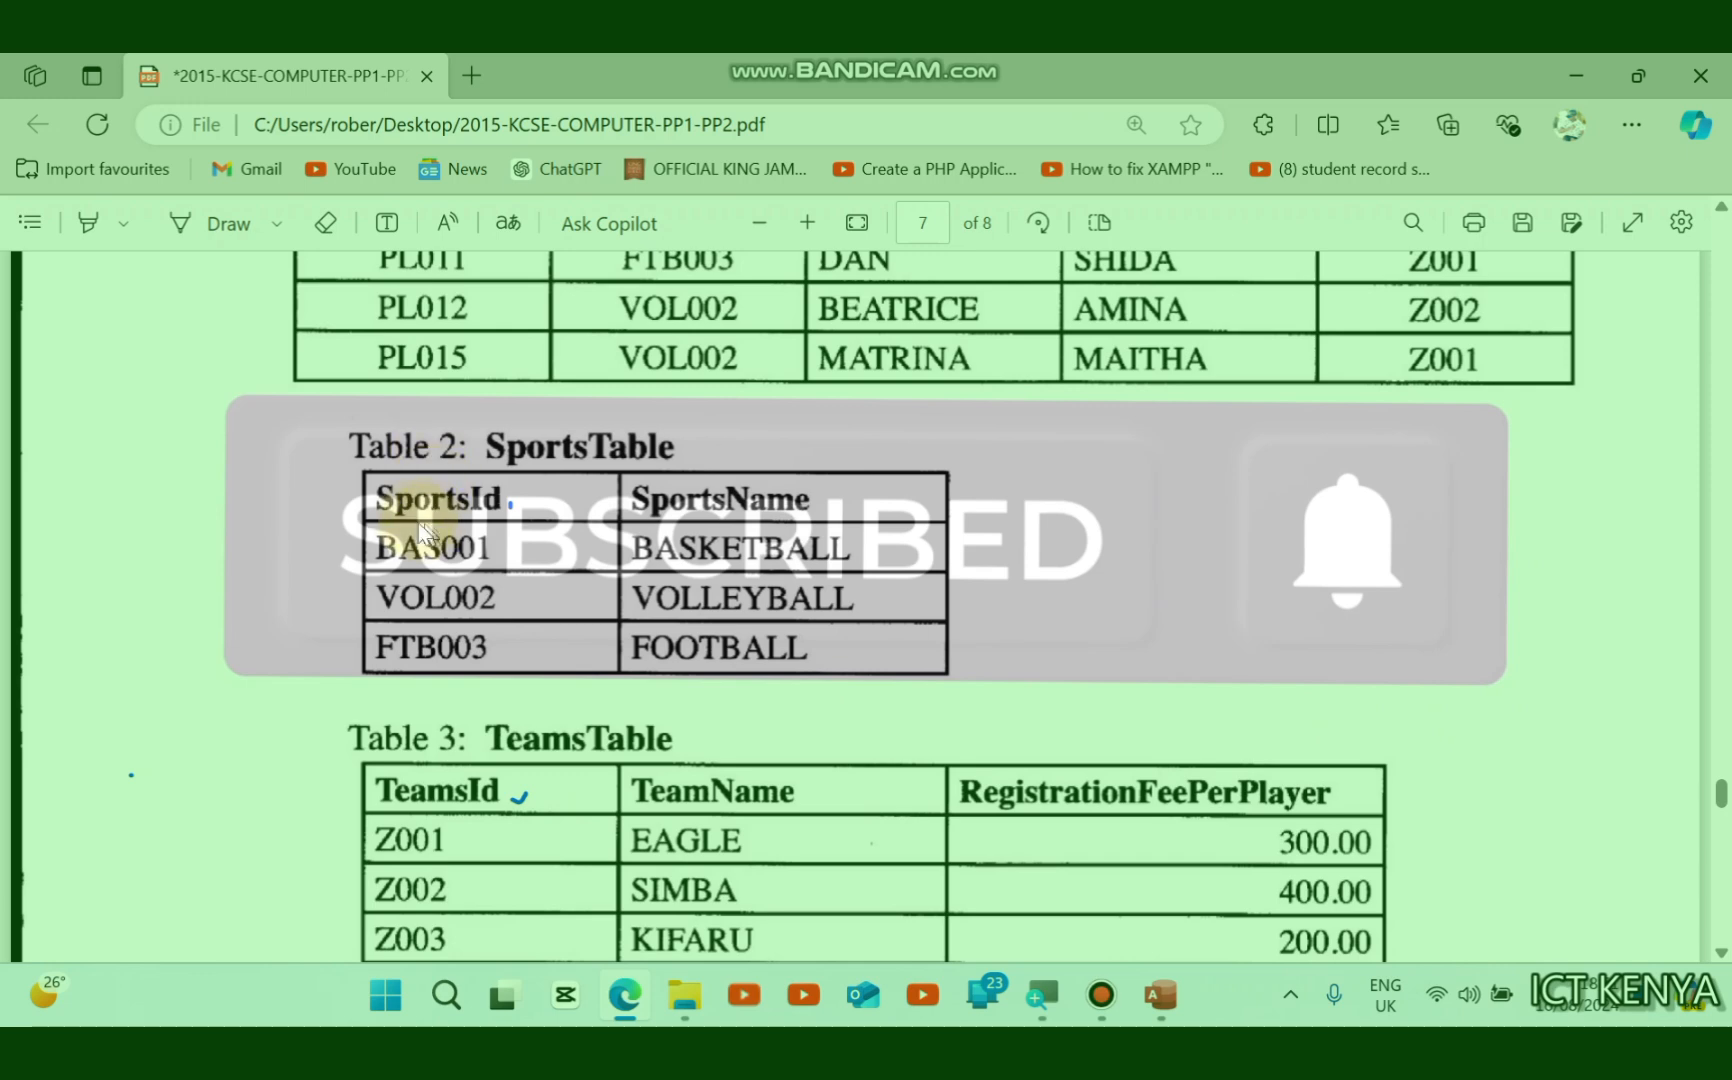
click(624, 996)
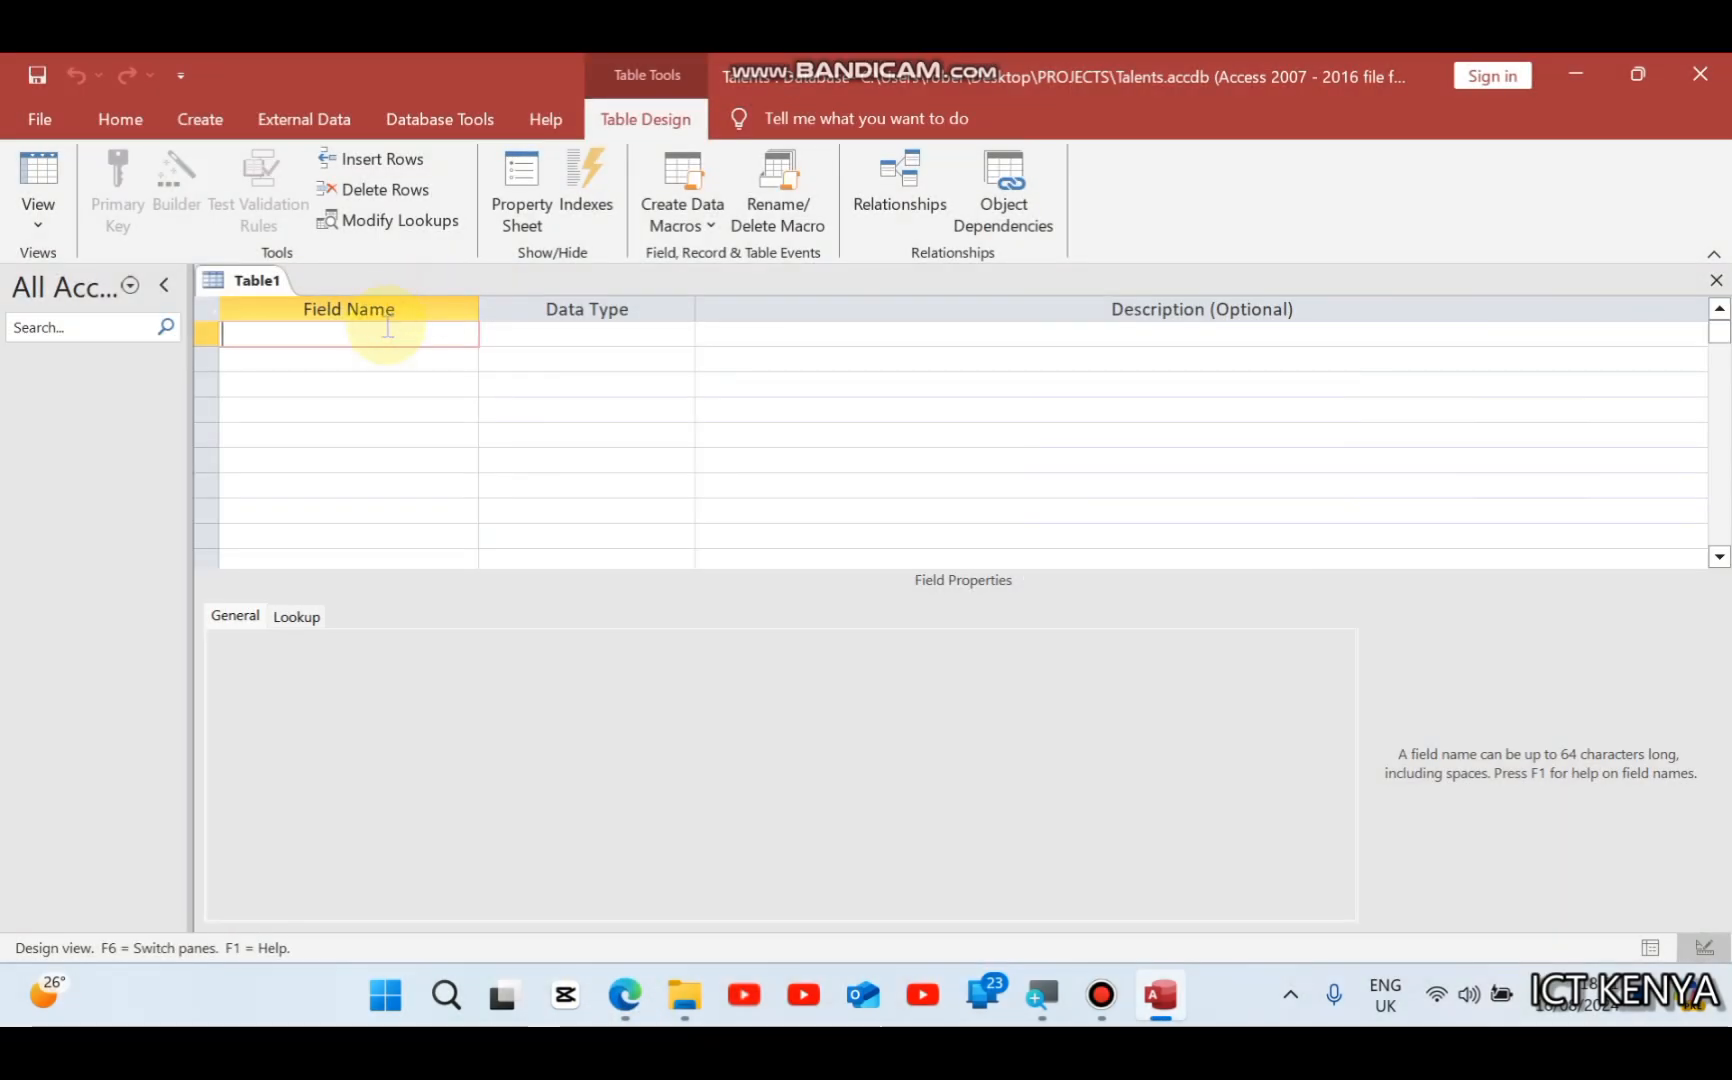
text(SportsId)
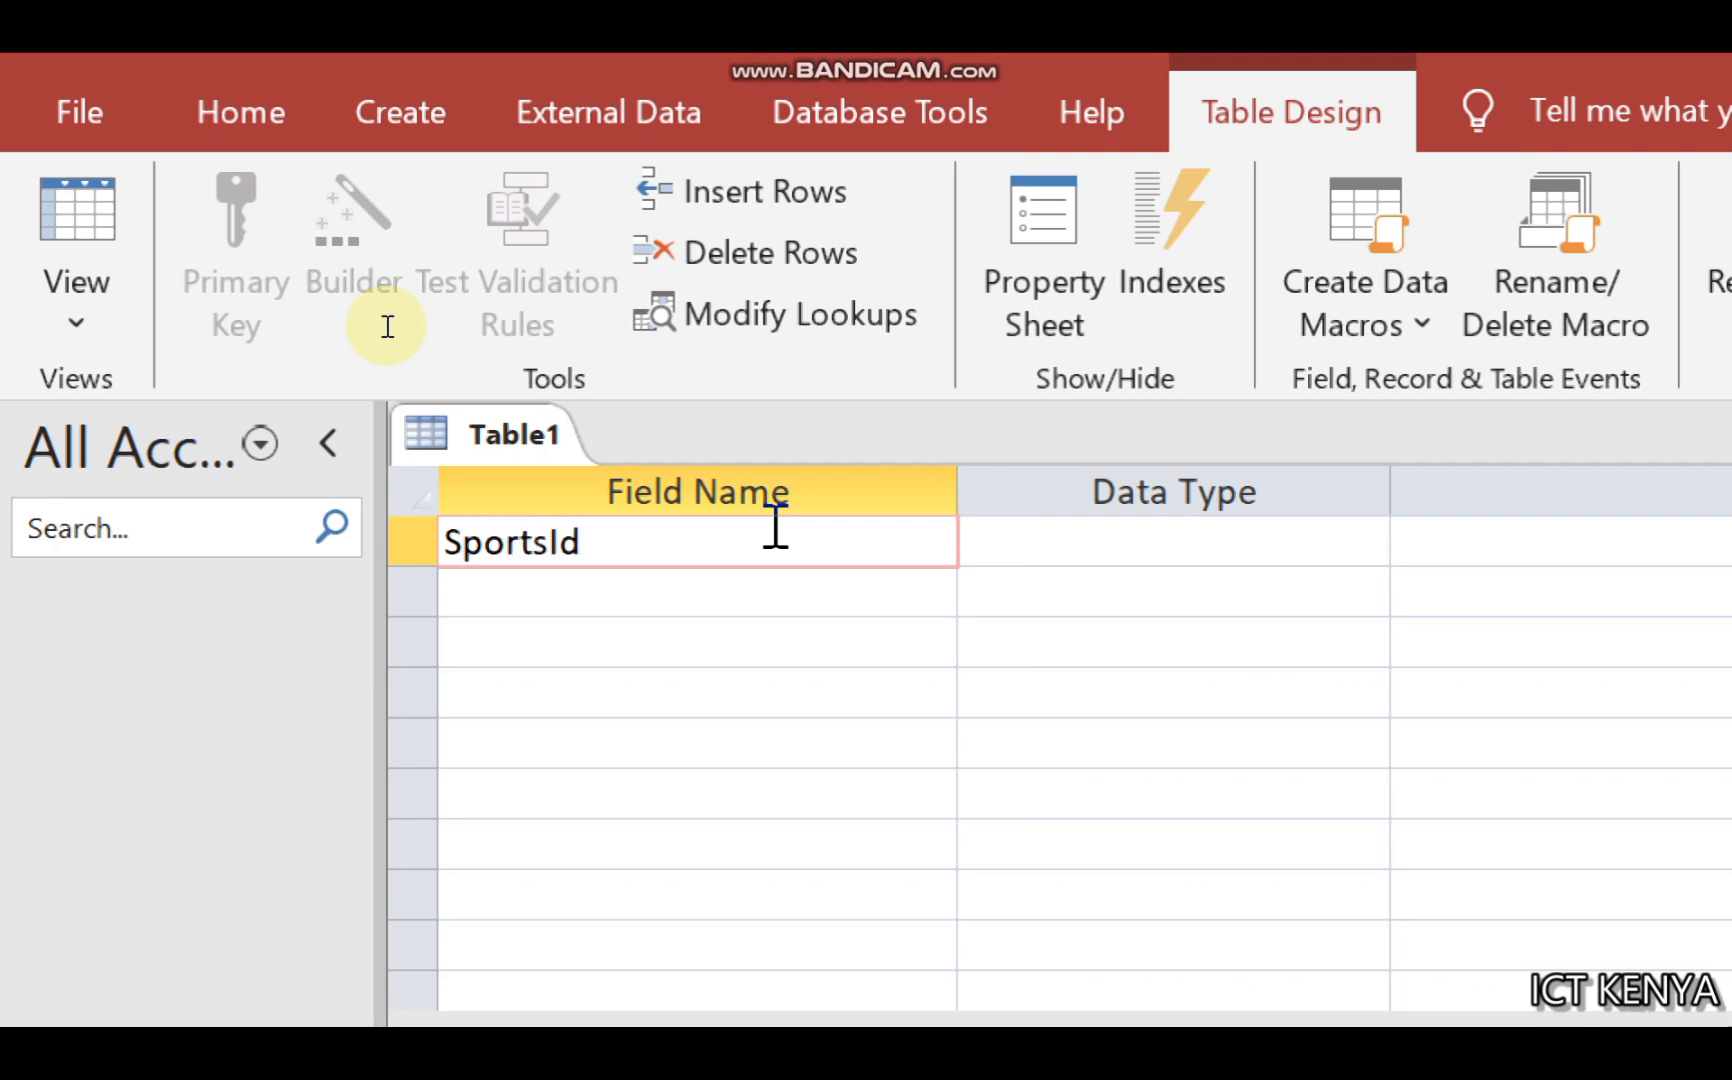
key(Down)
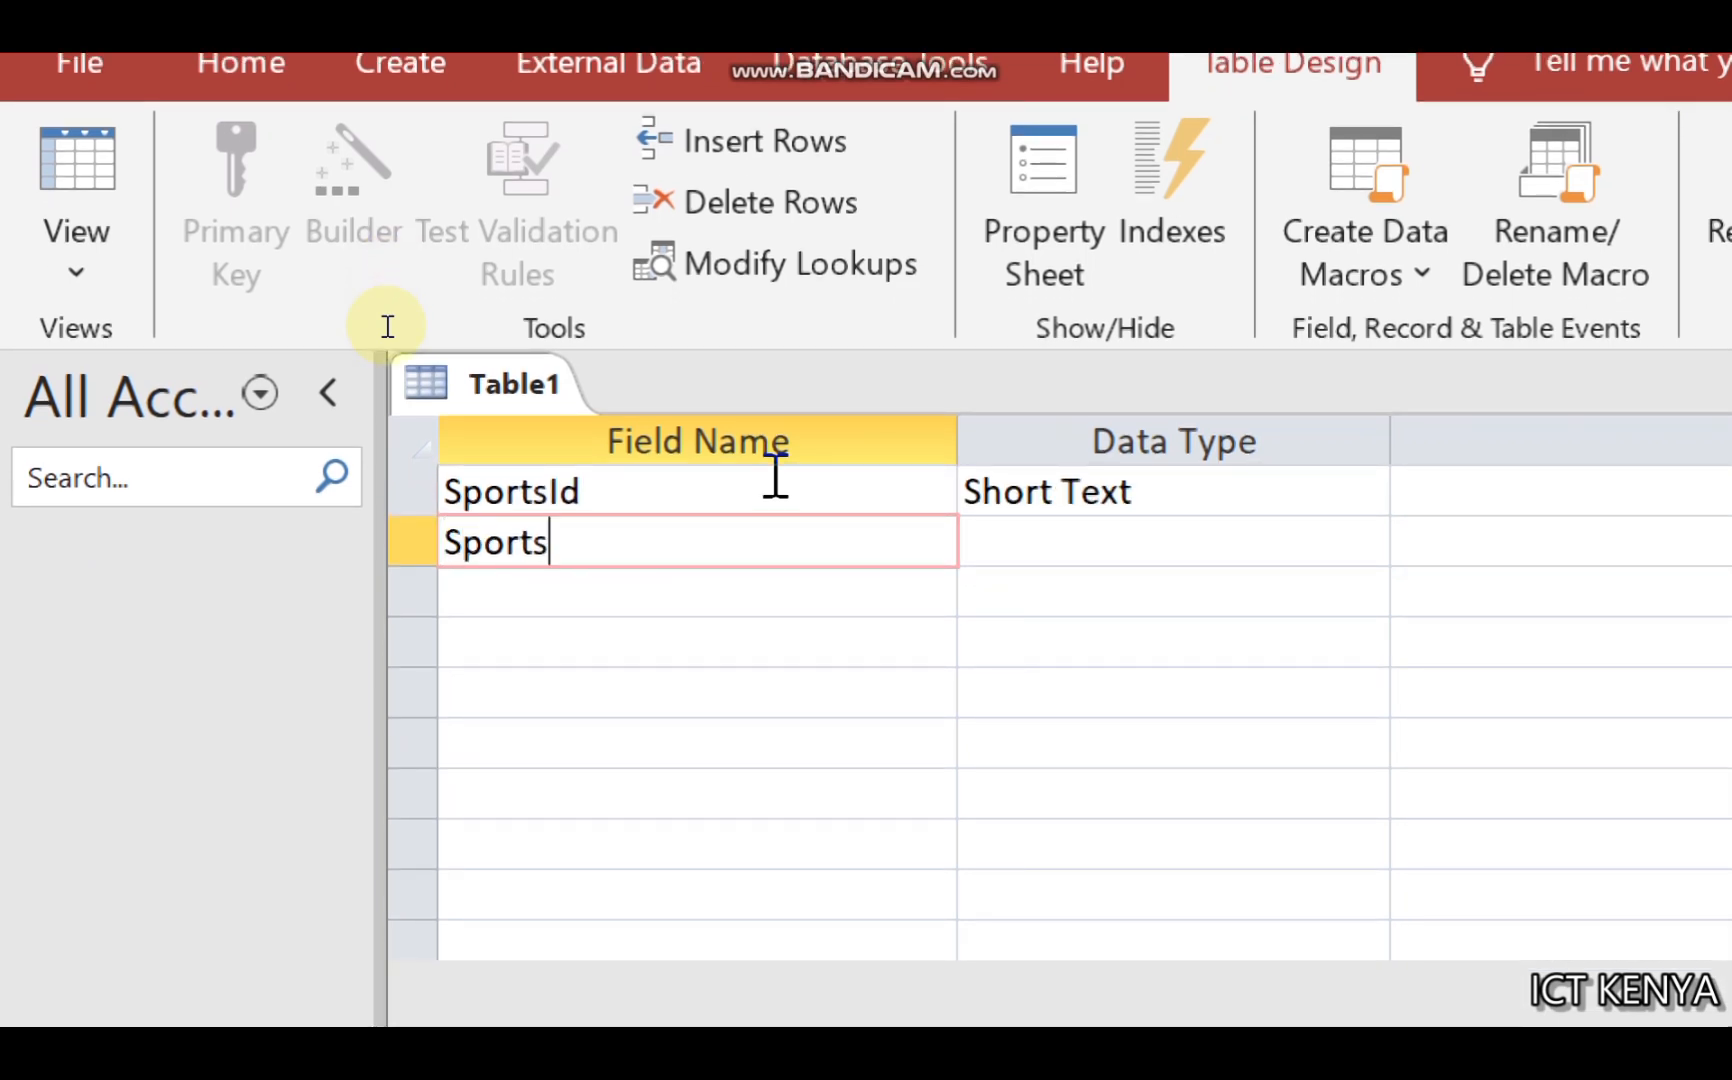
key(Tab)
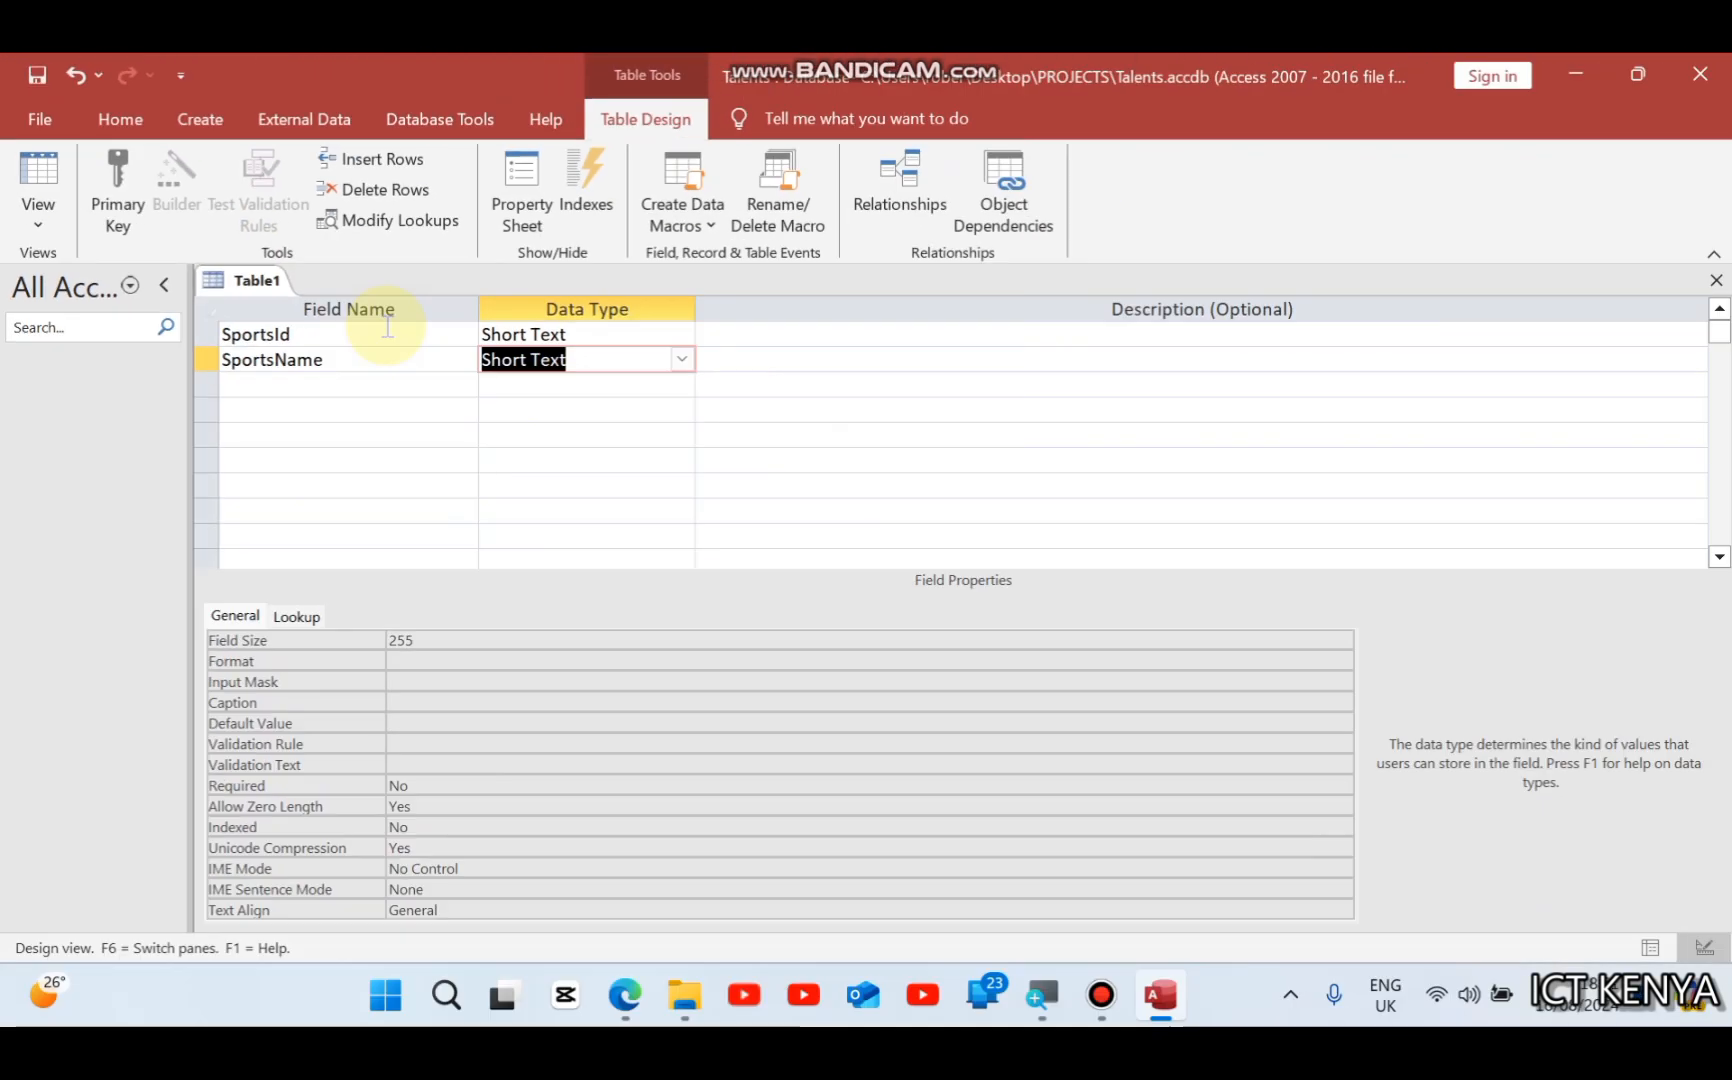
Step: Review PlayersTable and SportsTable in the exam PDF to work out which ID fields are primary and foreign keys
click(622, 992)
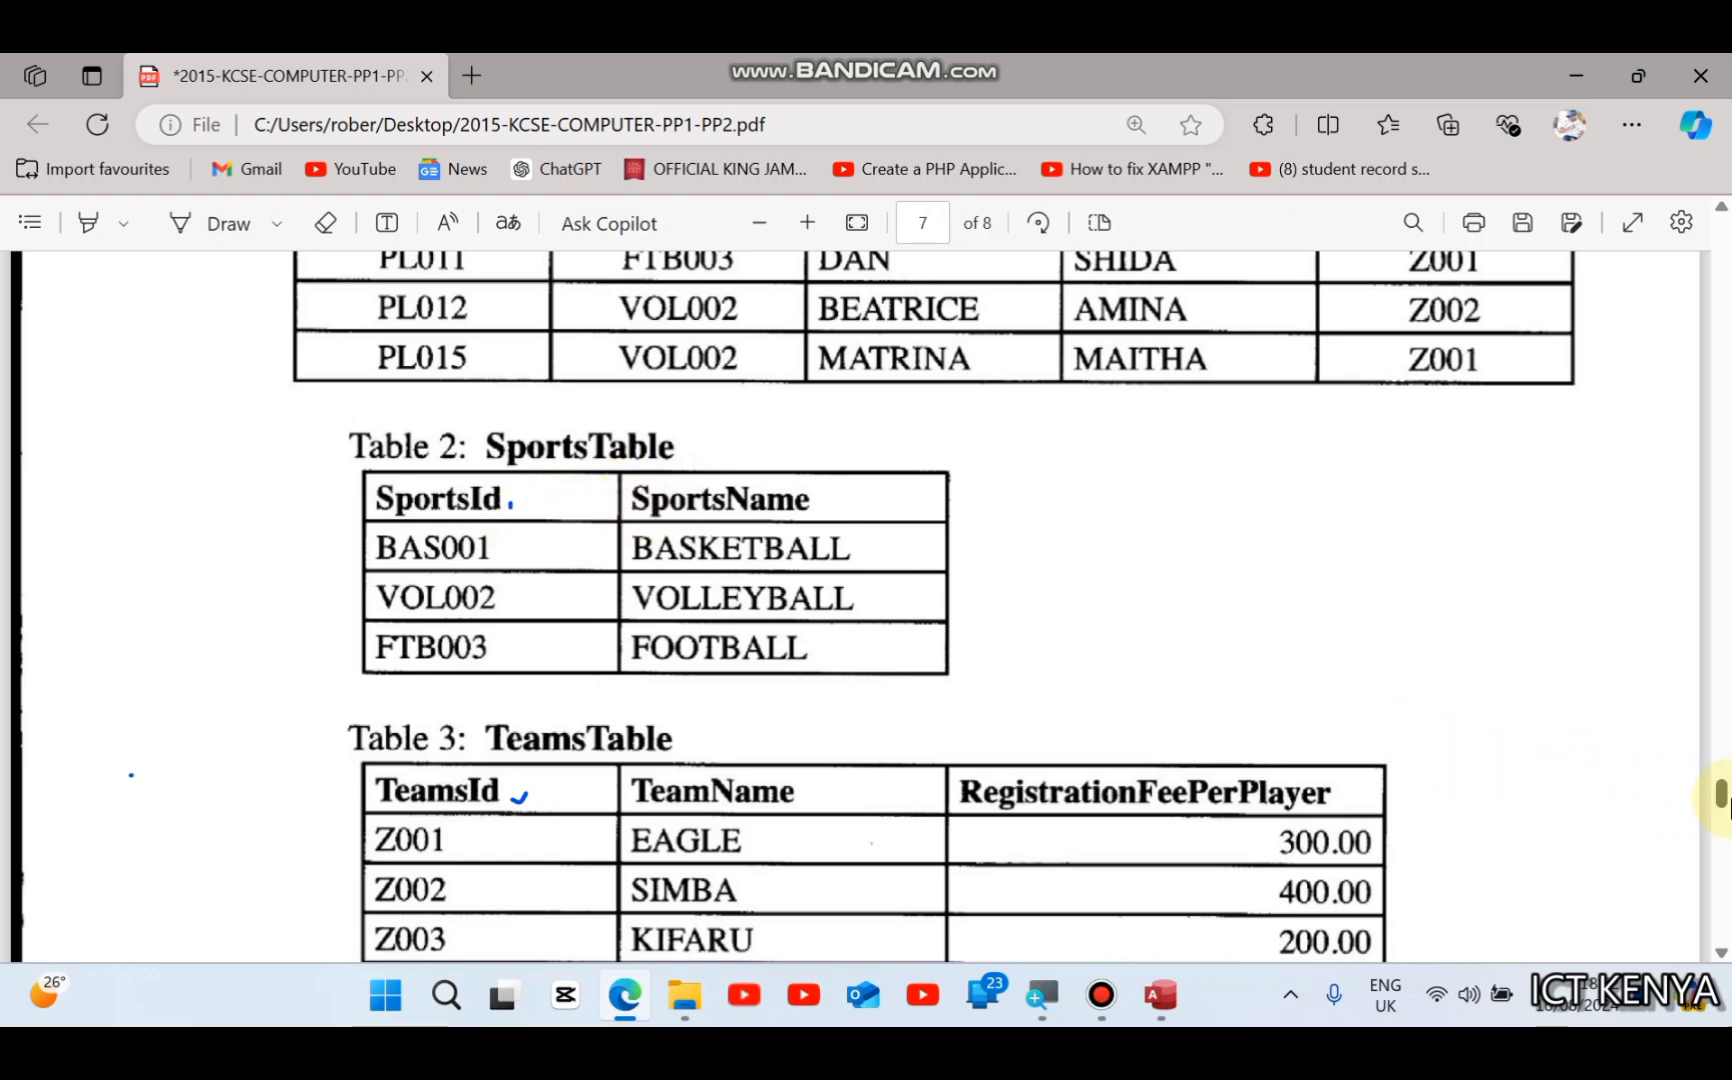
scroll(1722, 797, up, 5)
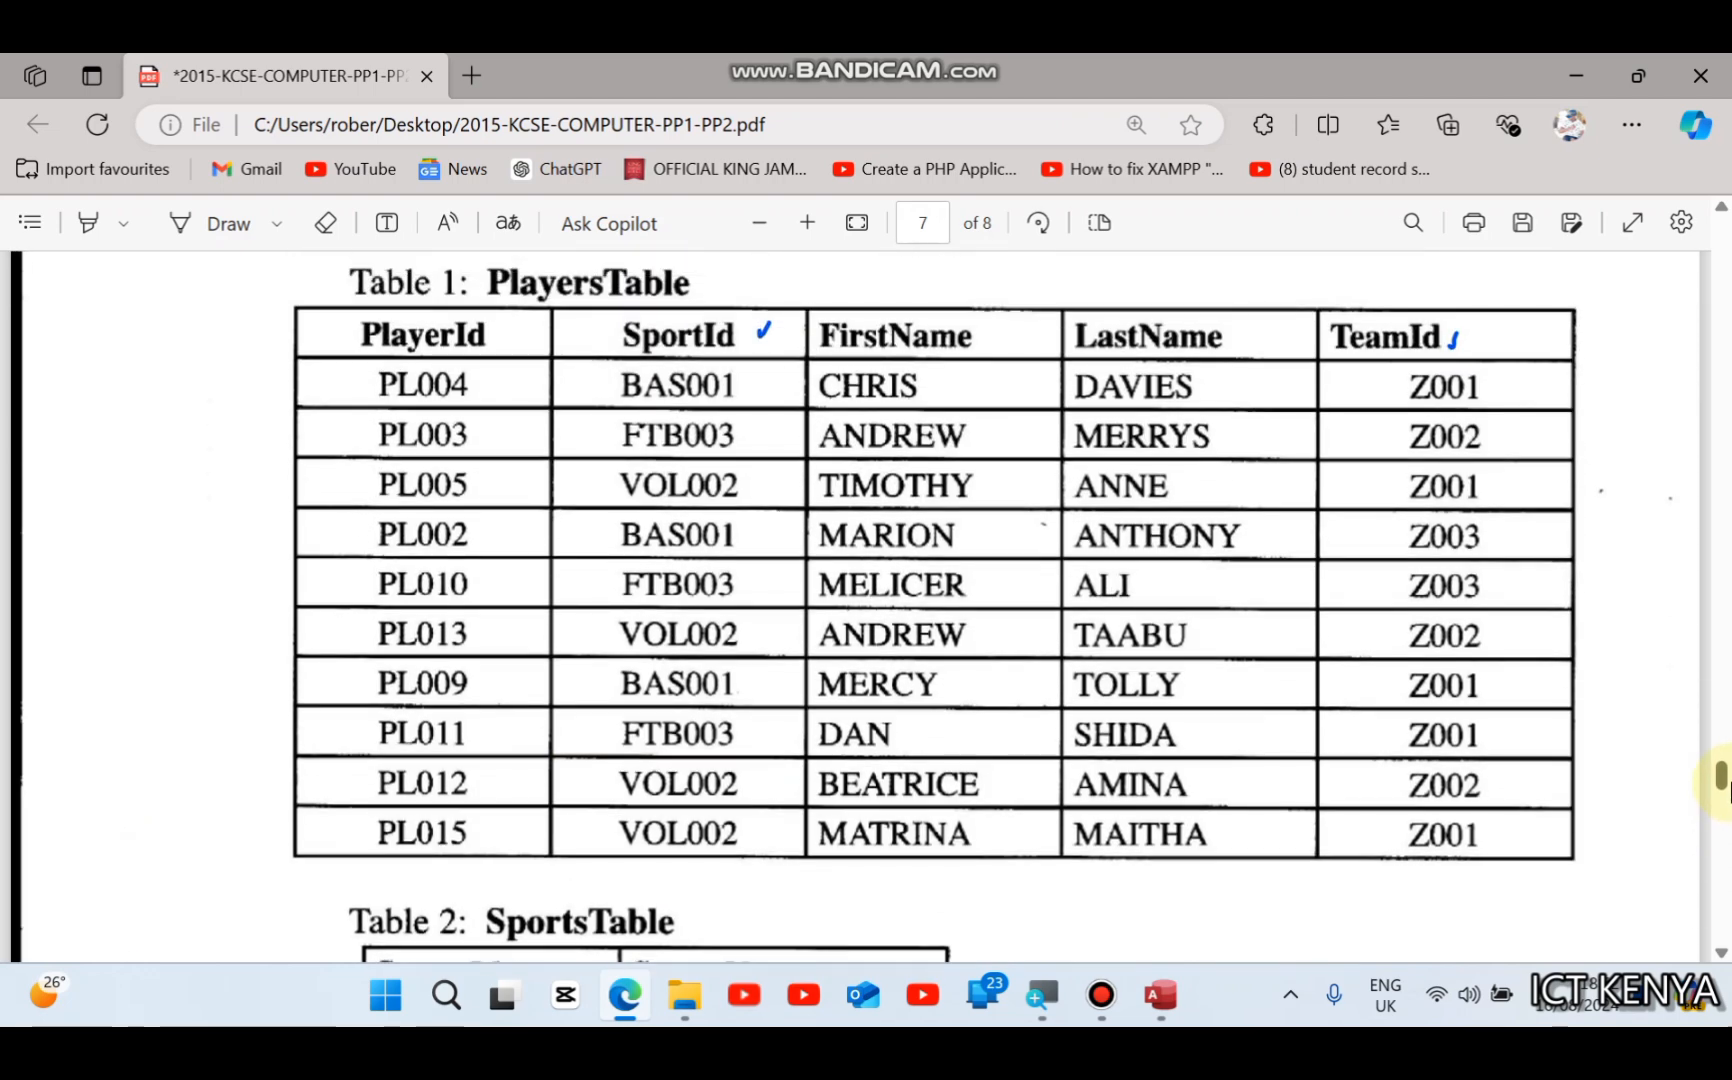
scroll(1722, 795, down, 1)
scroll(1724, 795, down, 2)
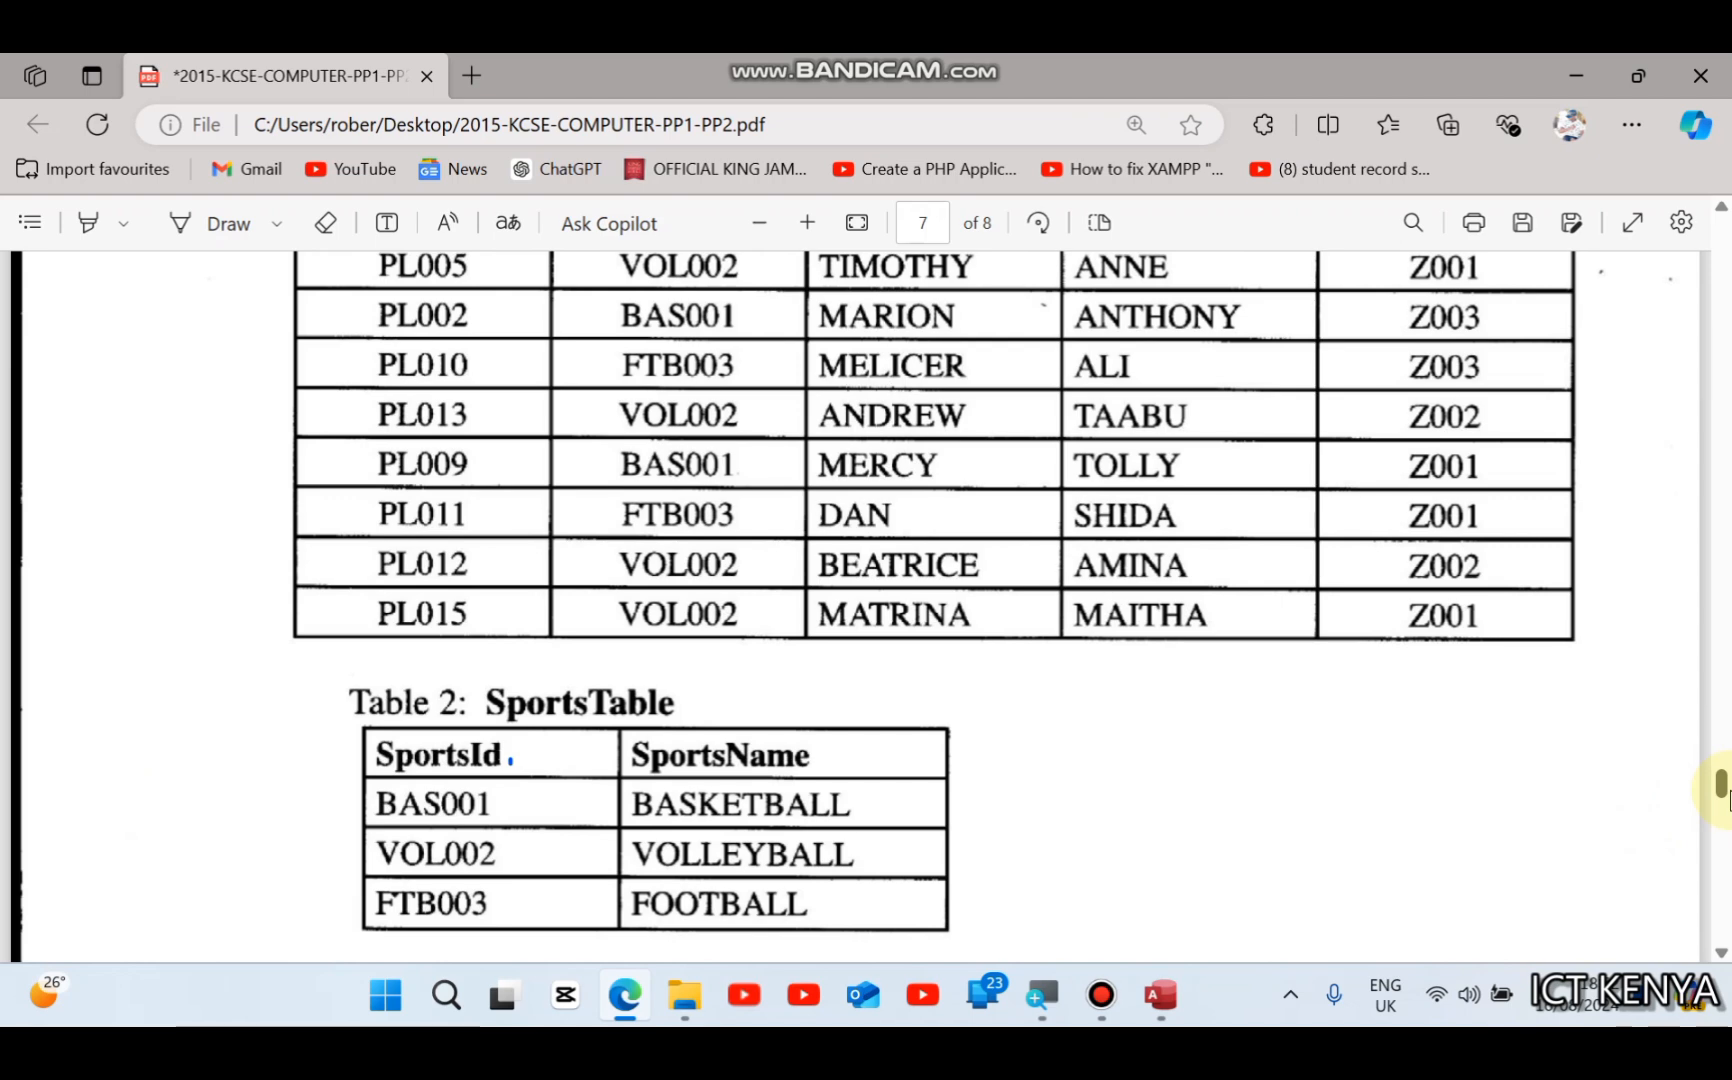
scroll(1724, 790, up, 4)
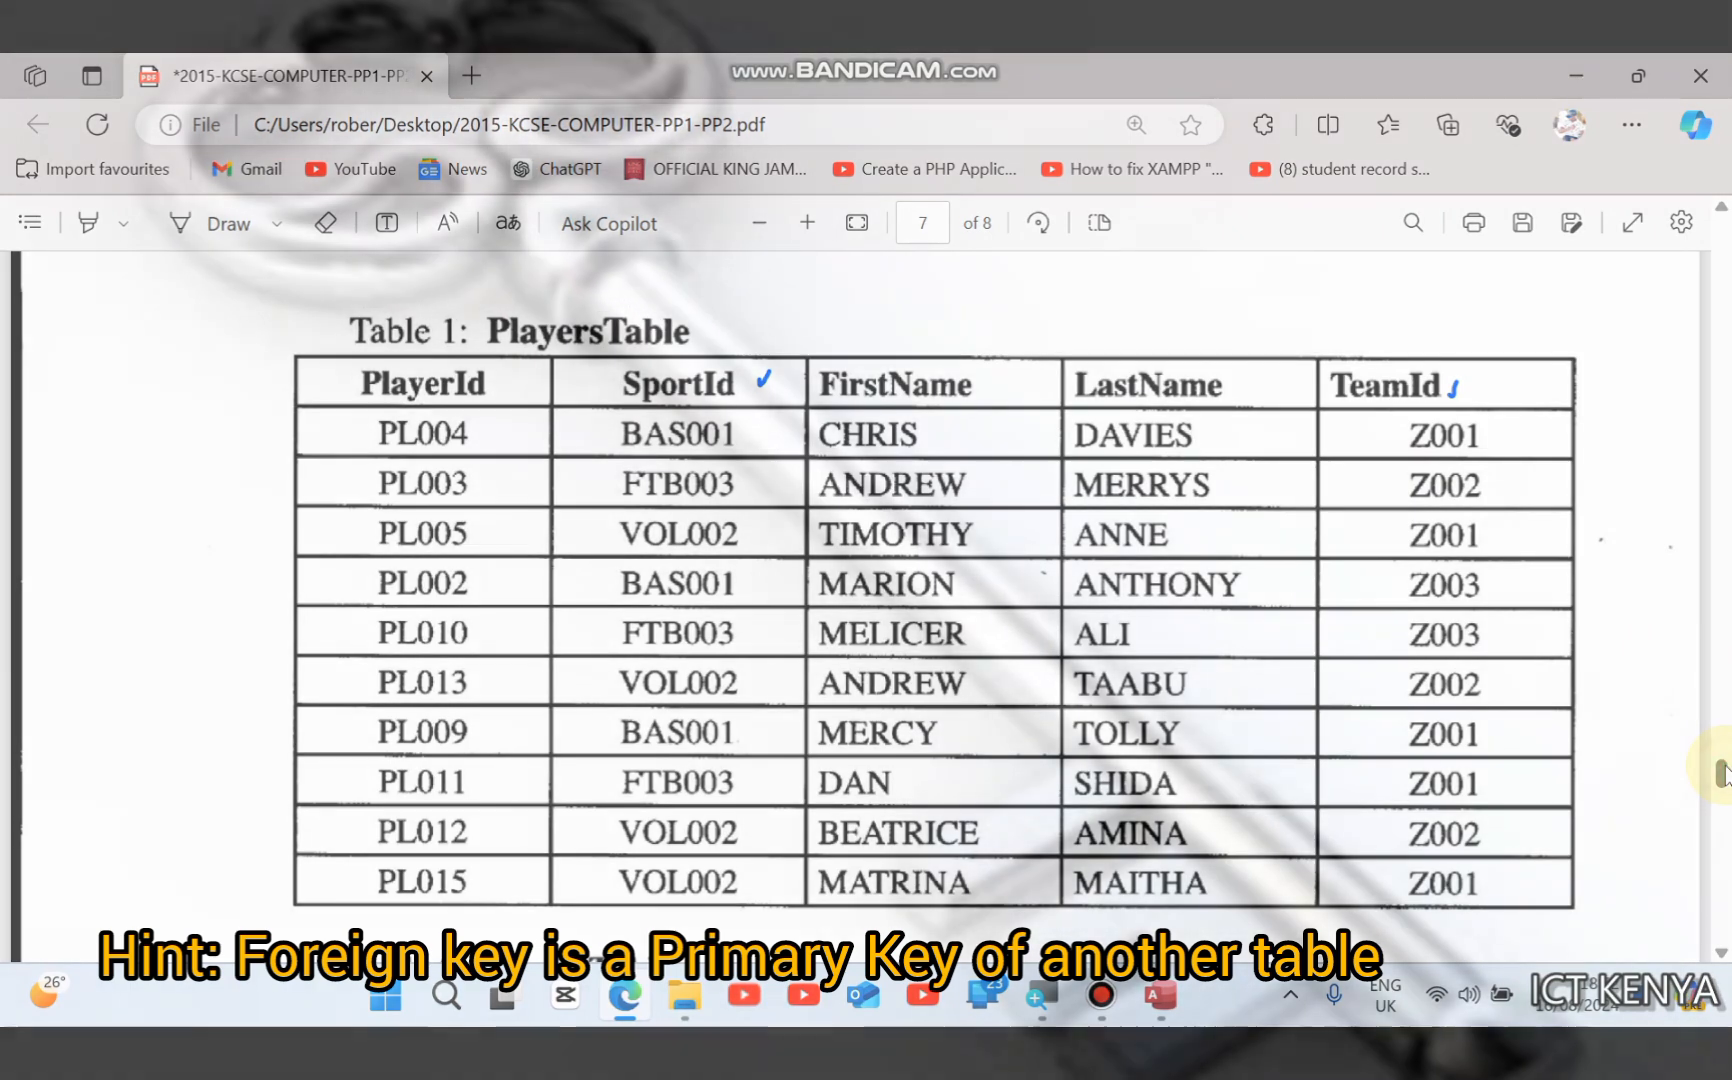
drag(1724, 773, 1724, 793)
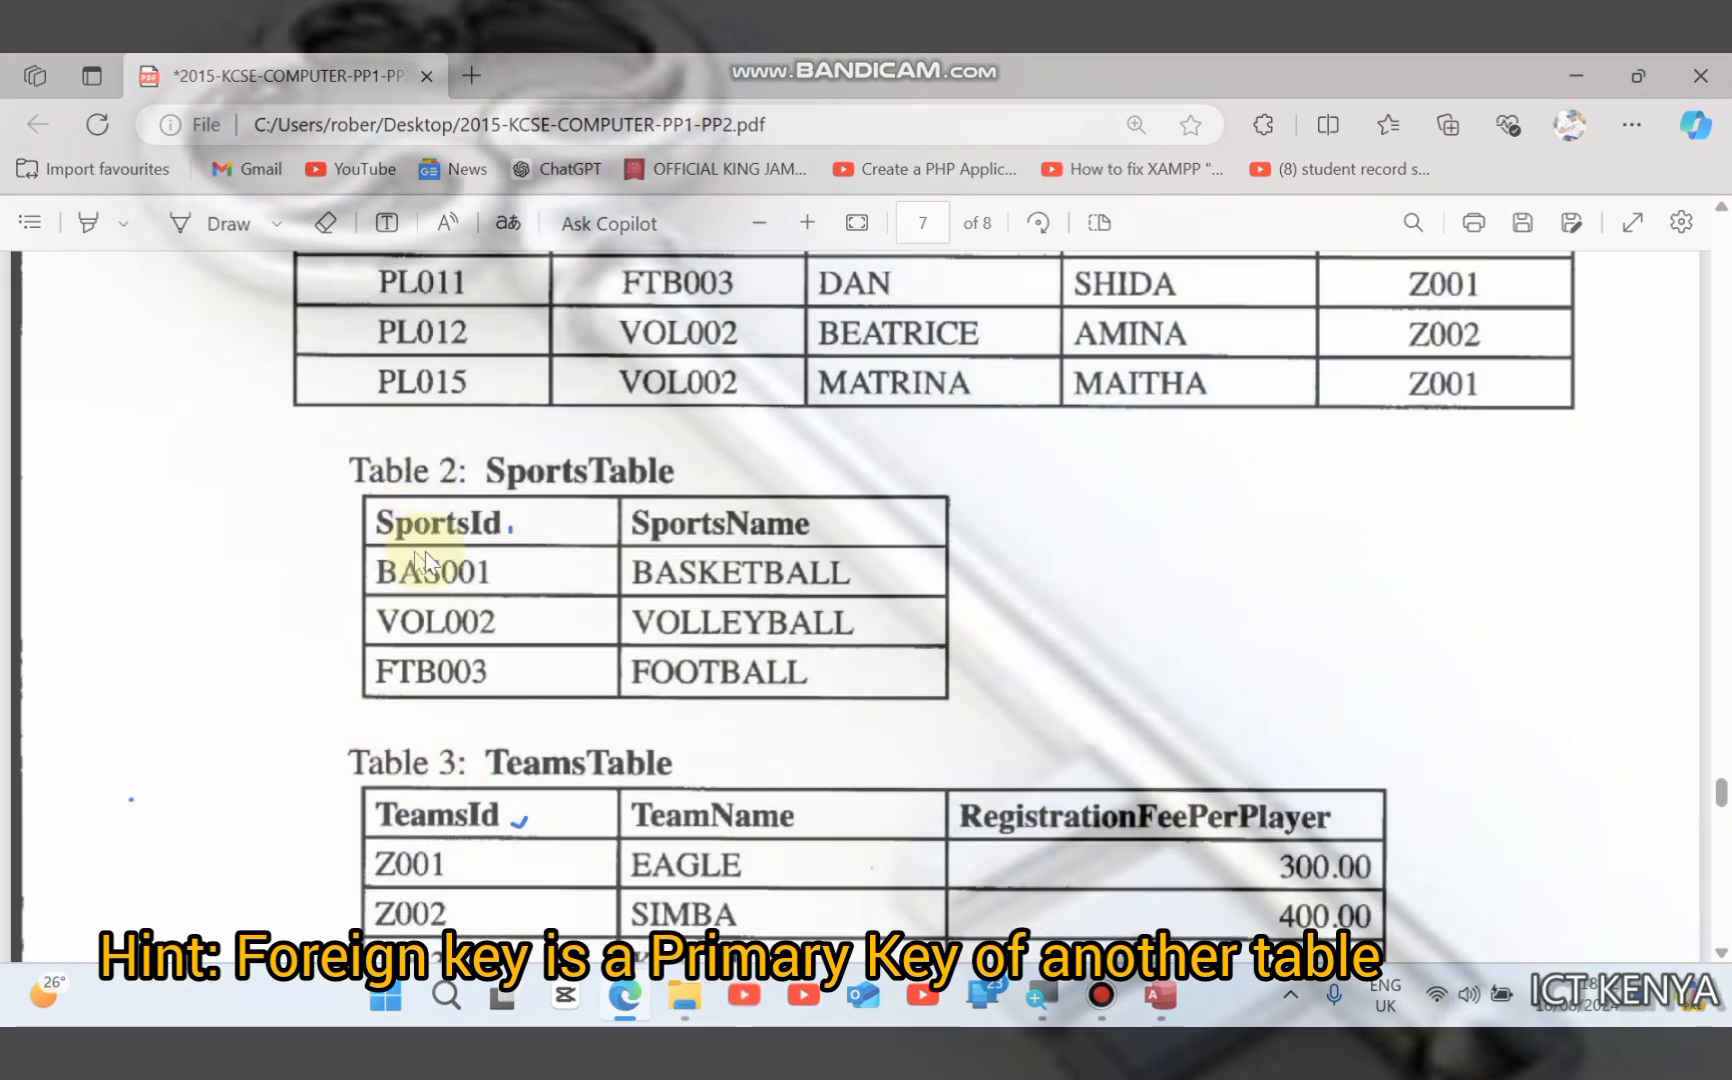
Step: Return to the table design in Access and set SportsId as the primary key
click(1158, 995)
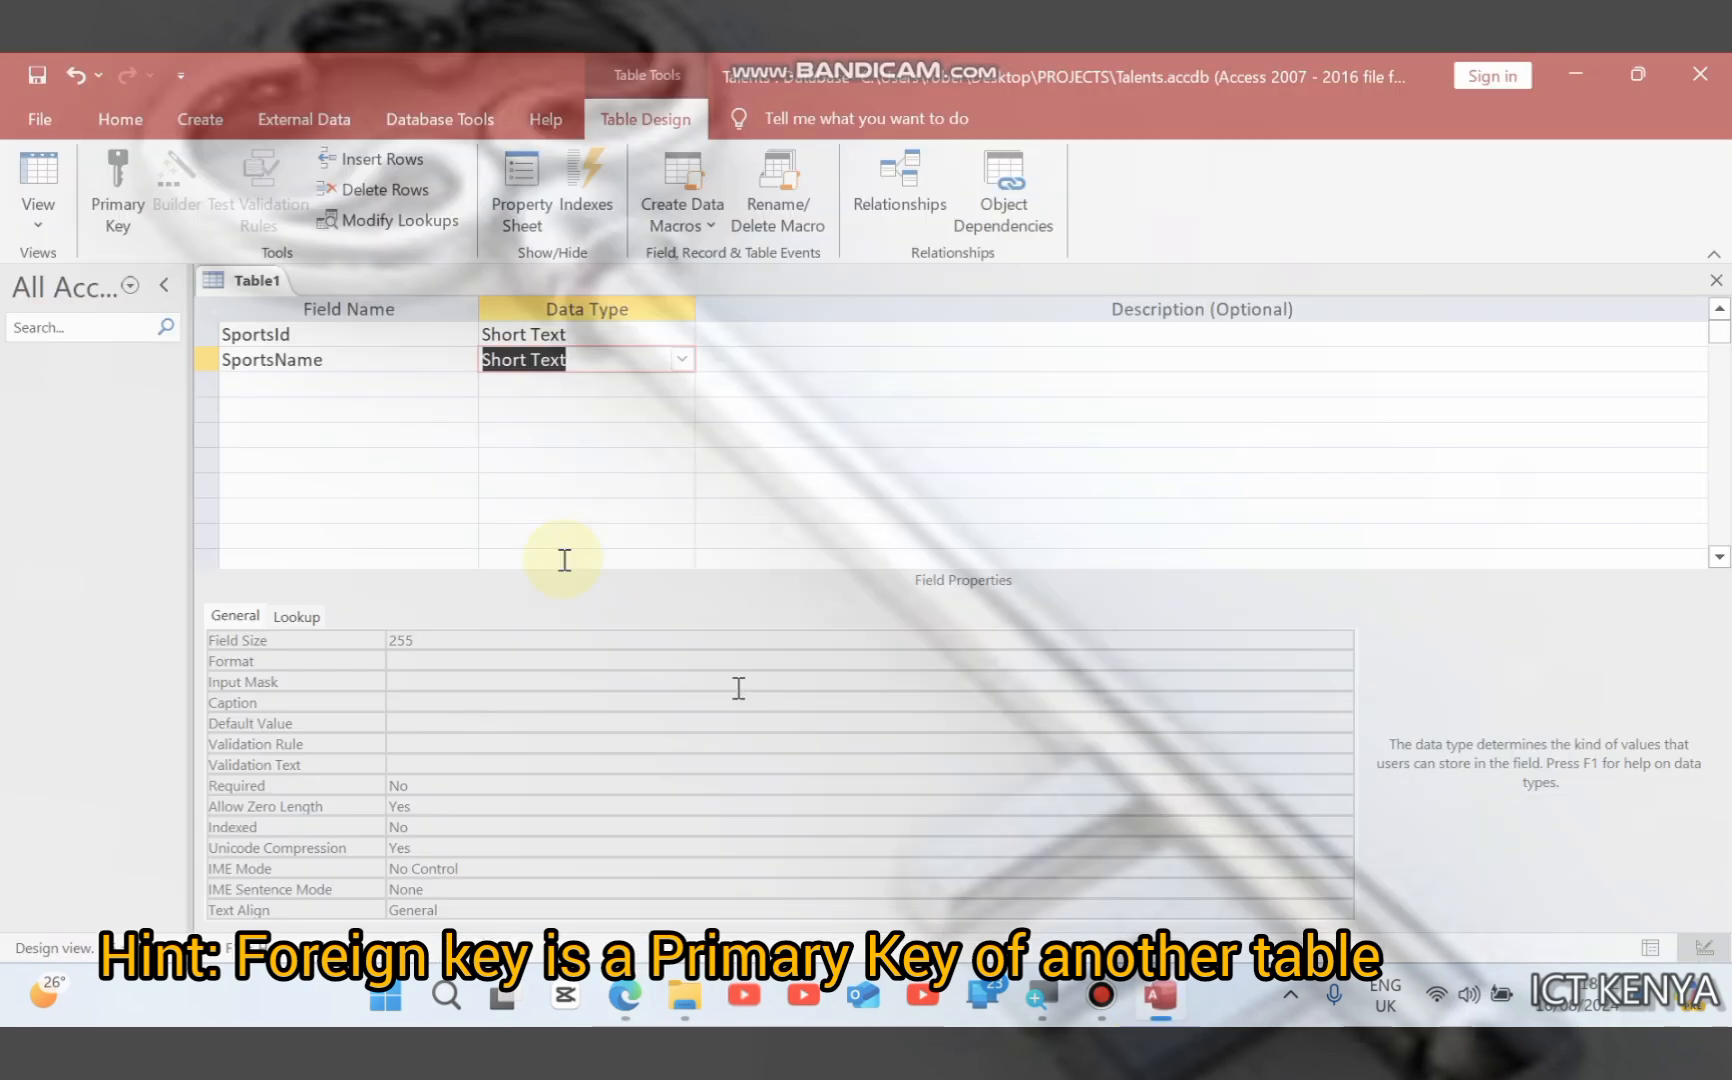
click(245, 335)
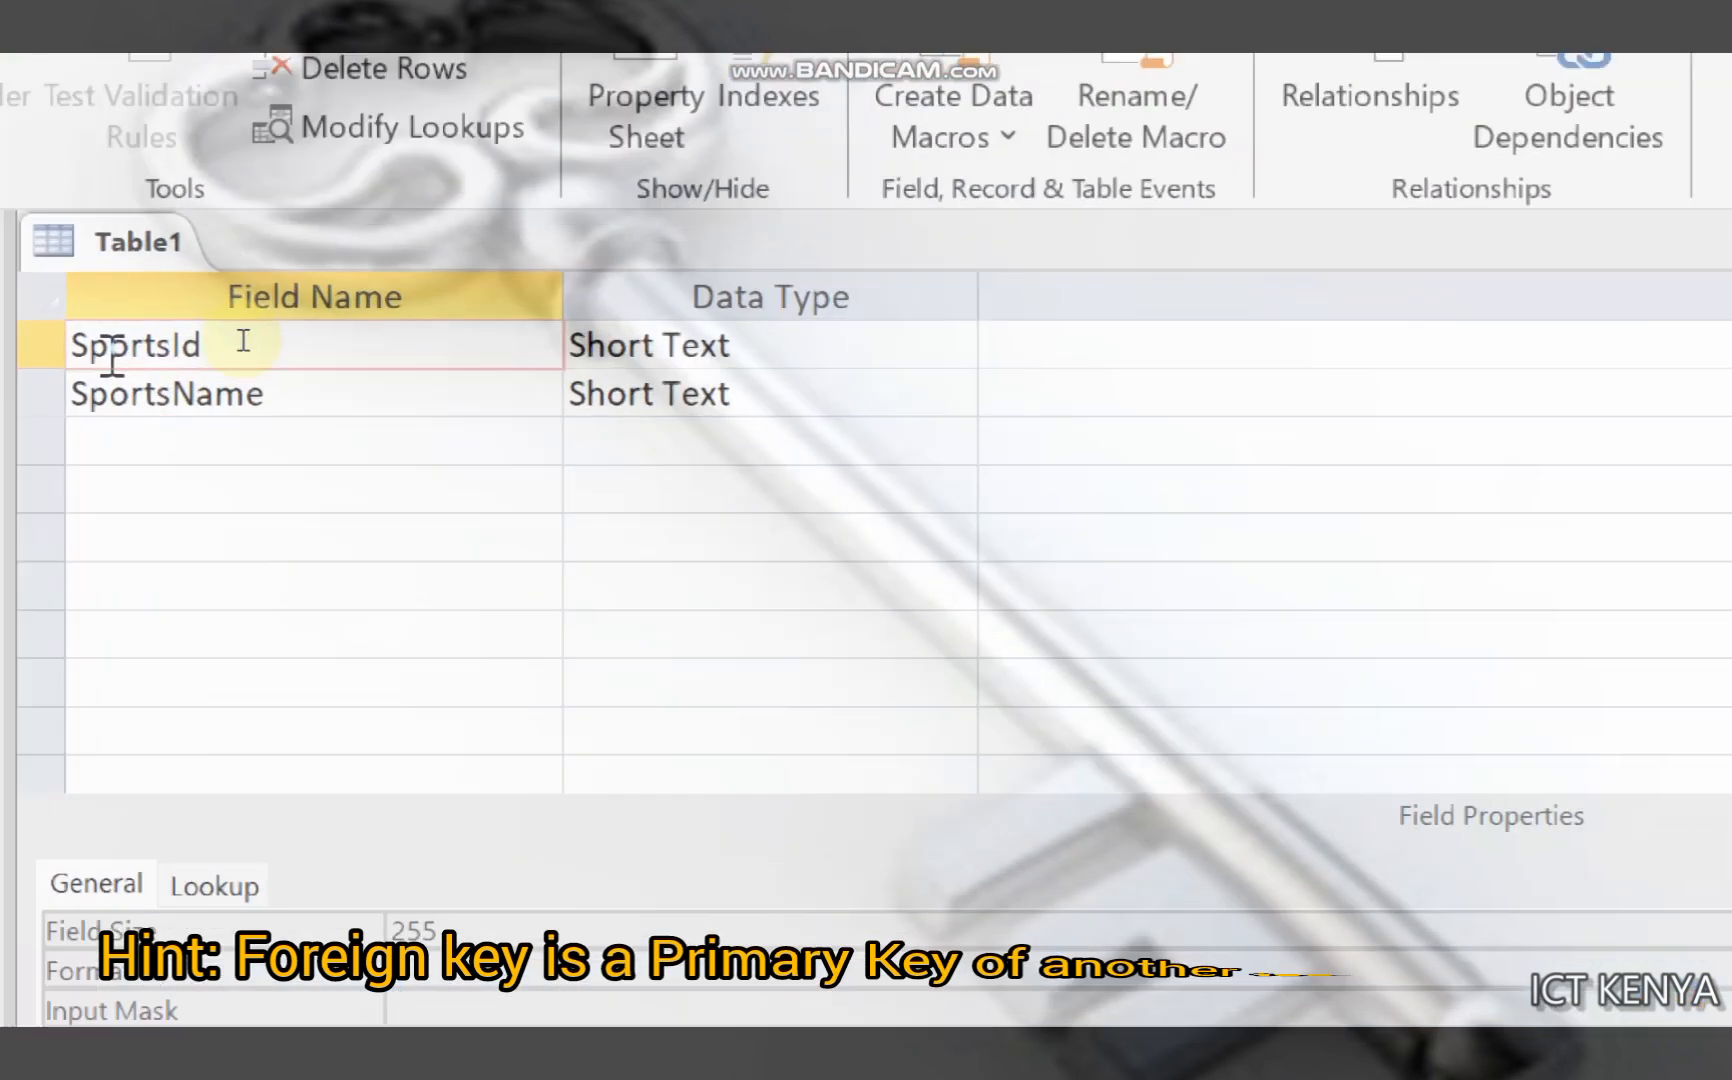
right_click(243, 338)
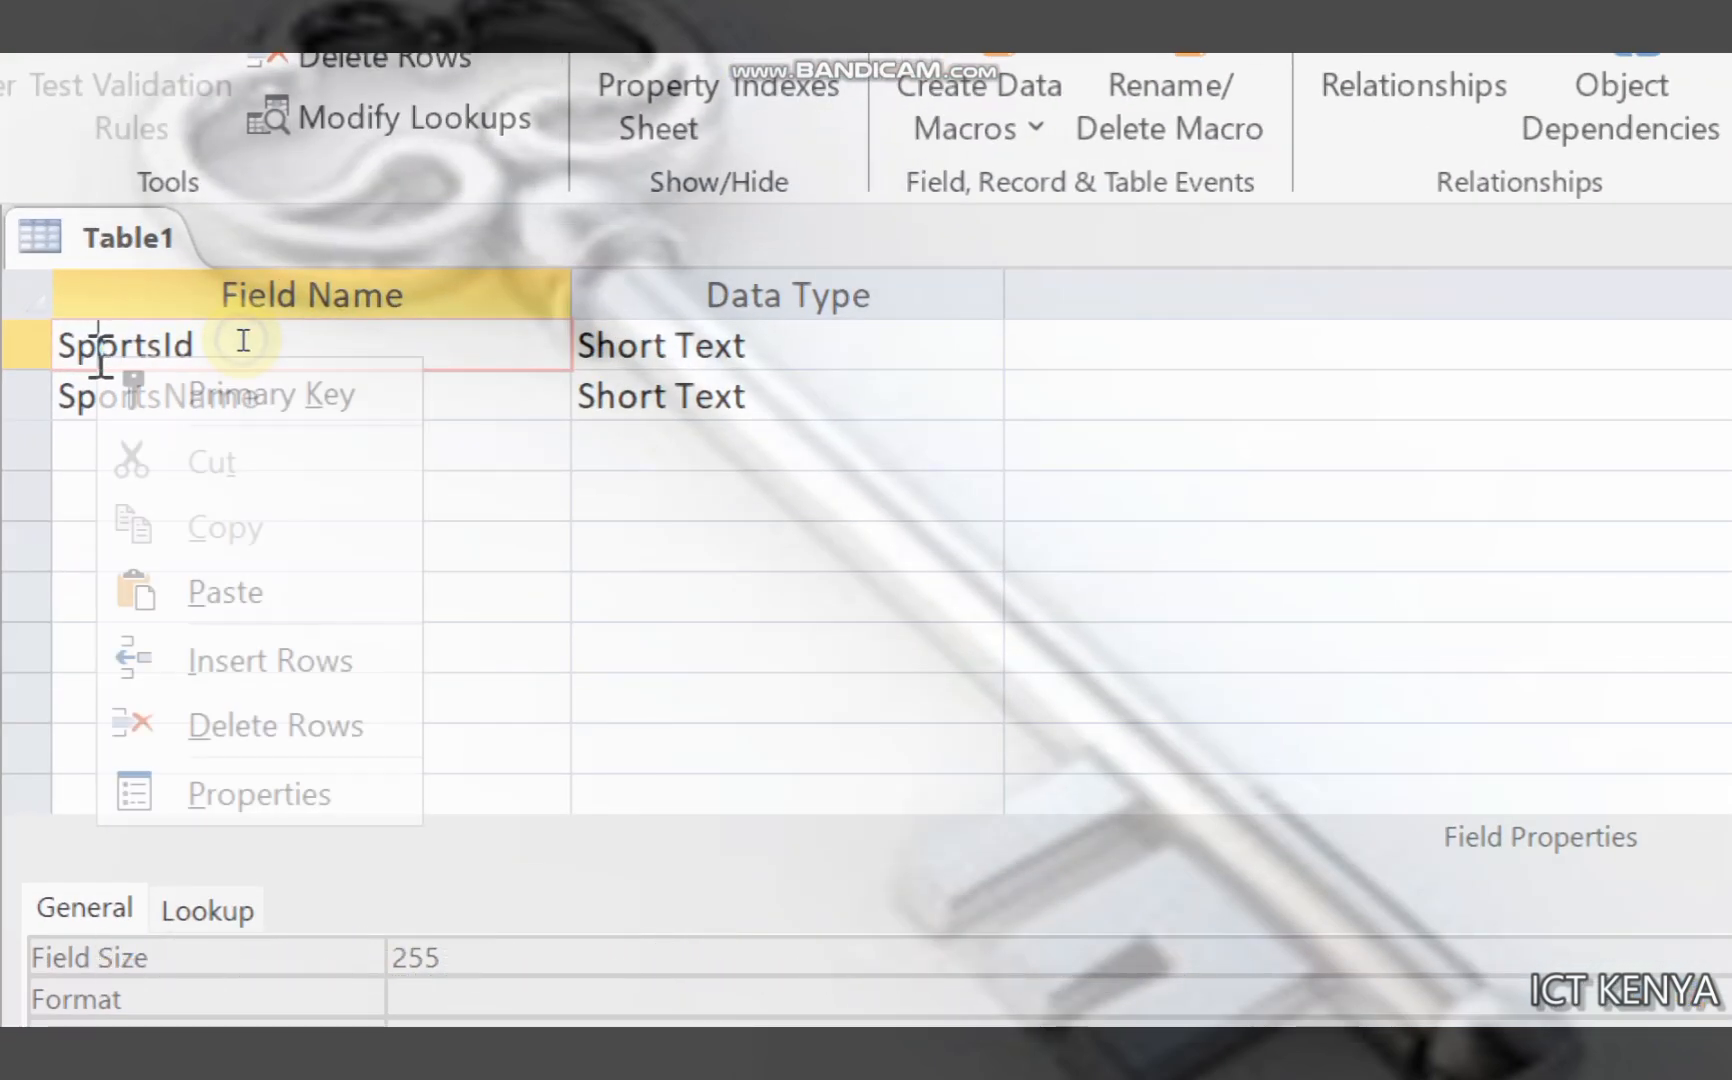
click(152, 392)
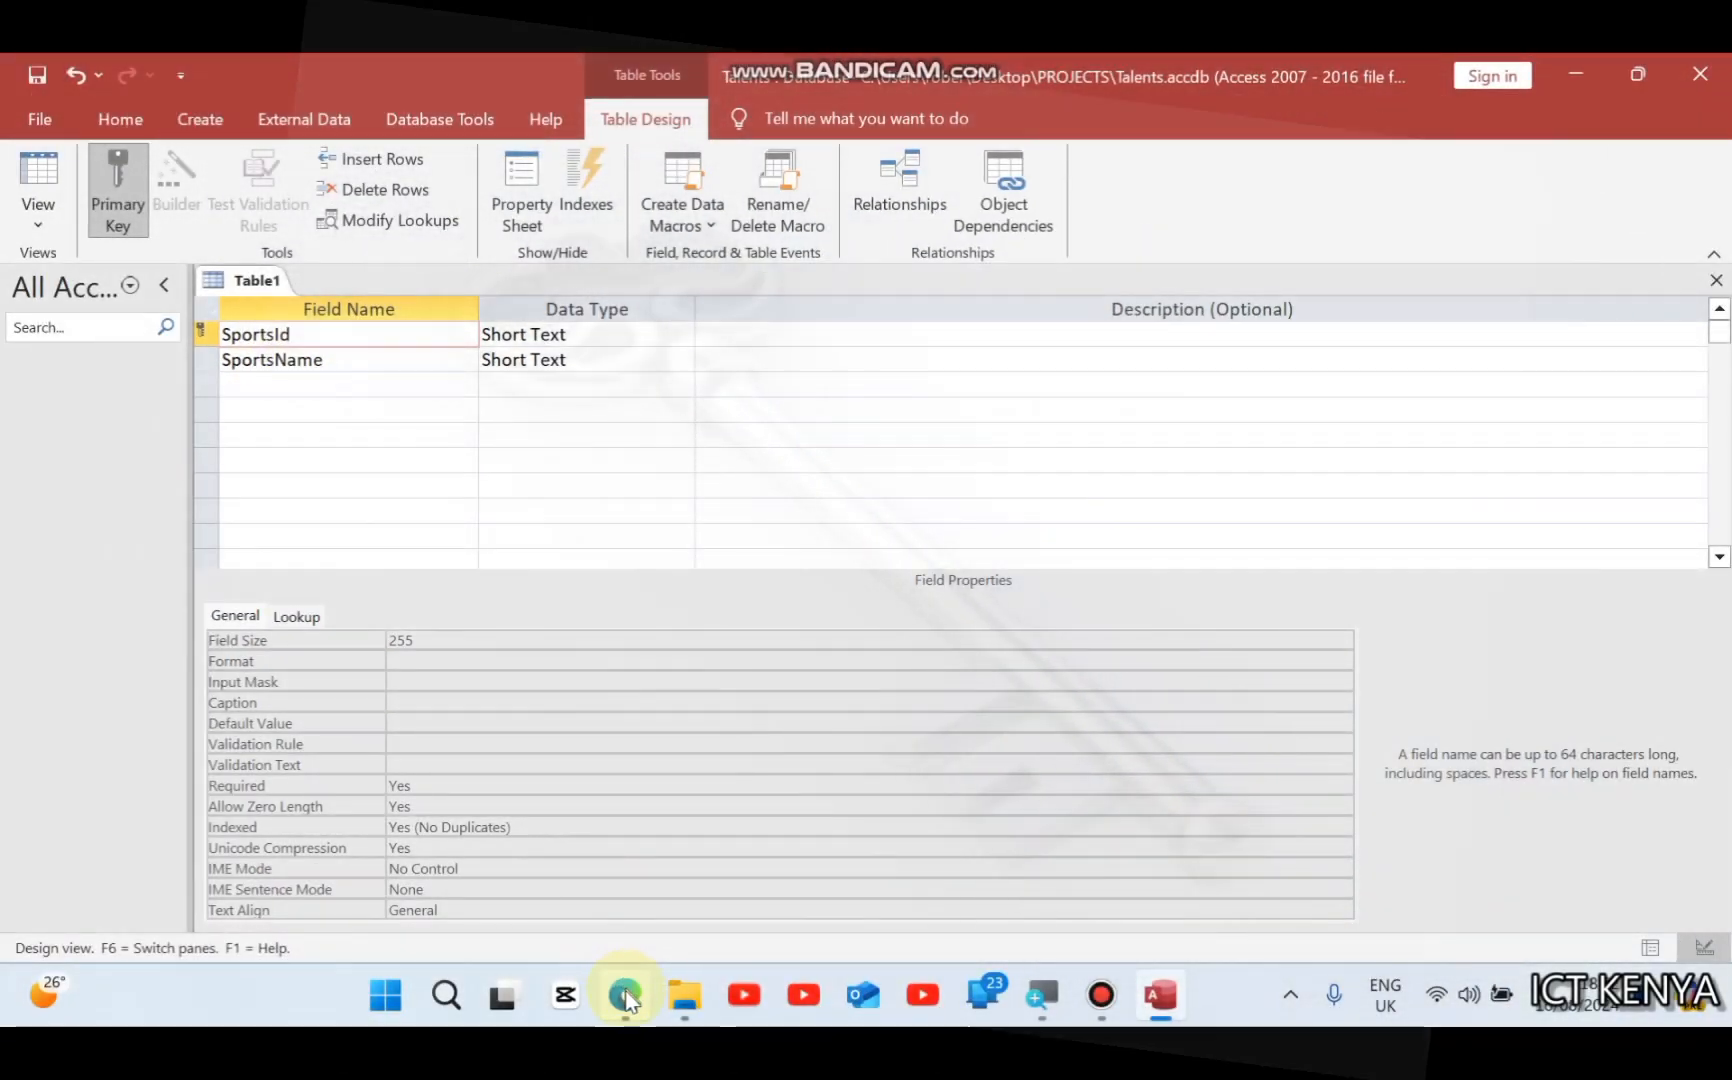
Step: Check the SportsId code pattern in the exam PDF and open the Input Mask property of SportsId in Access
click(625, 992)
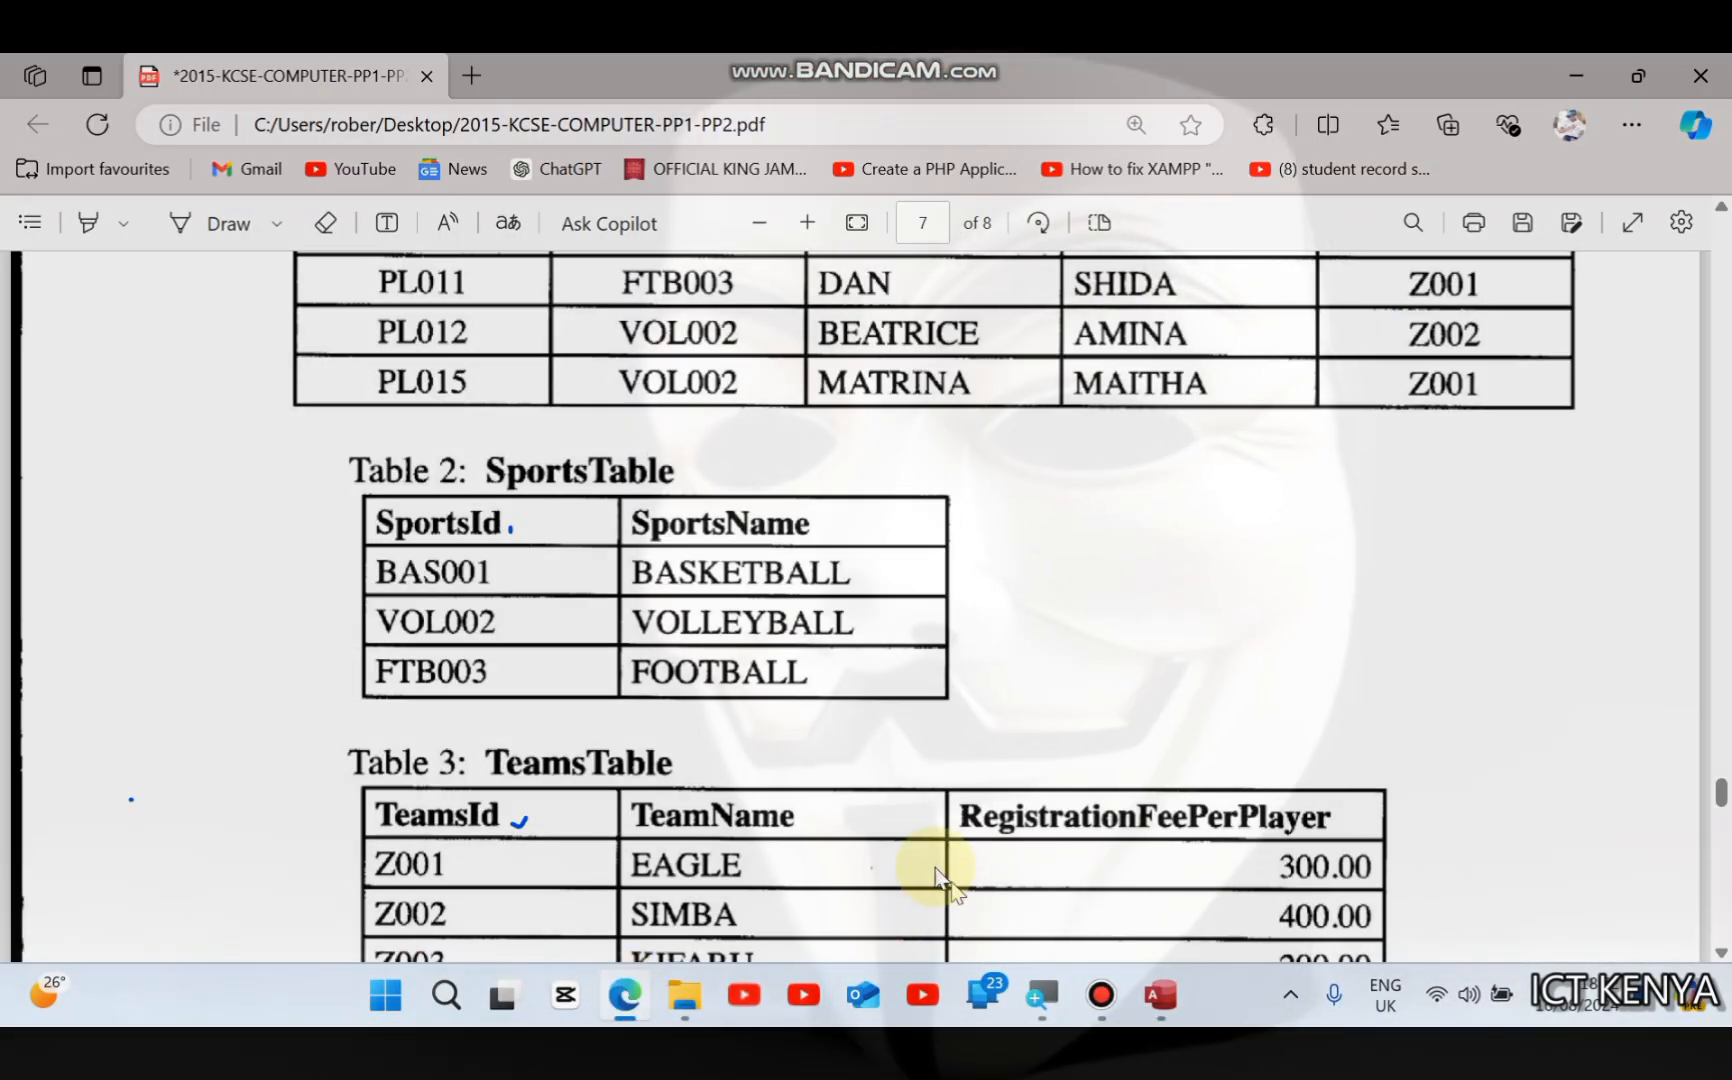
scroll(585, 687, down, 1)
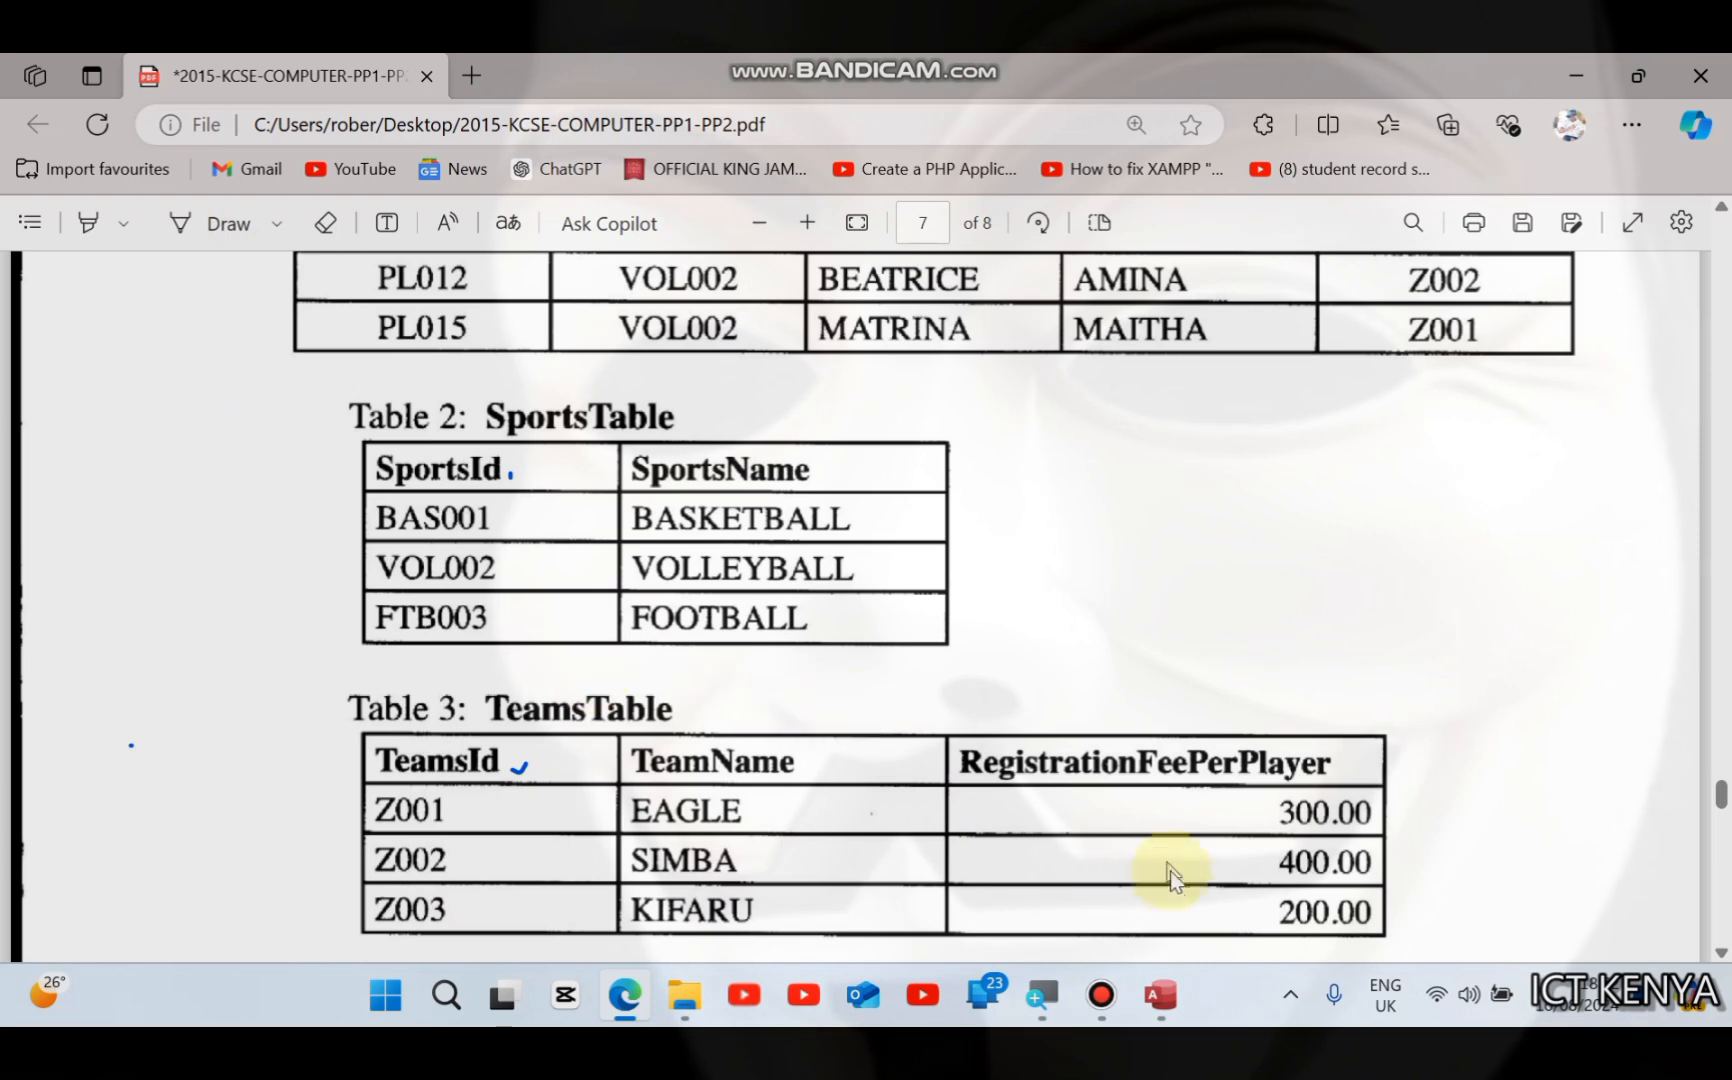
click(1160, 993)
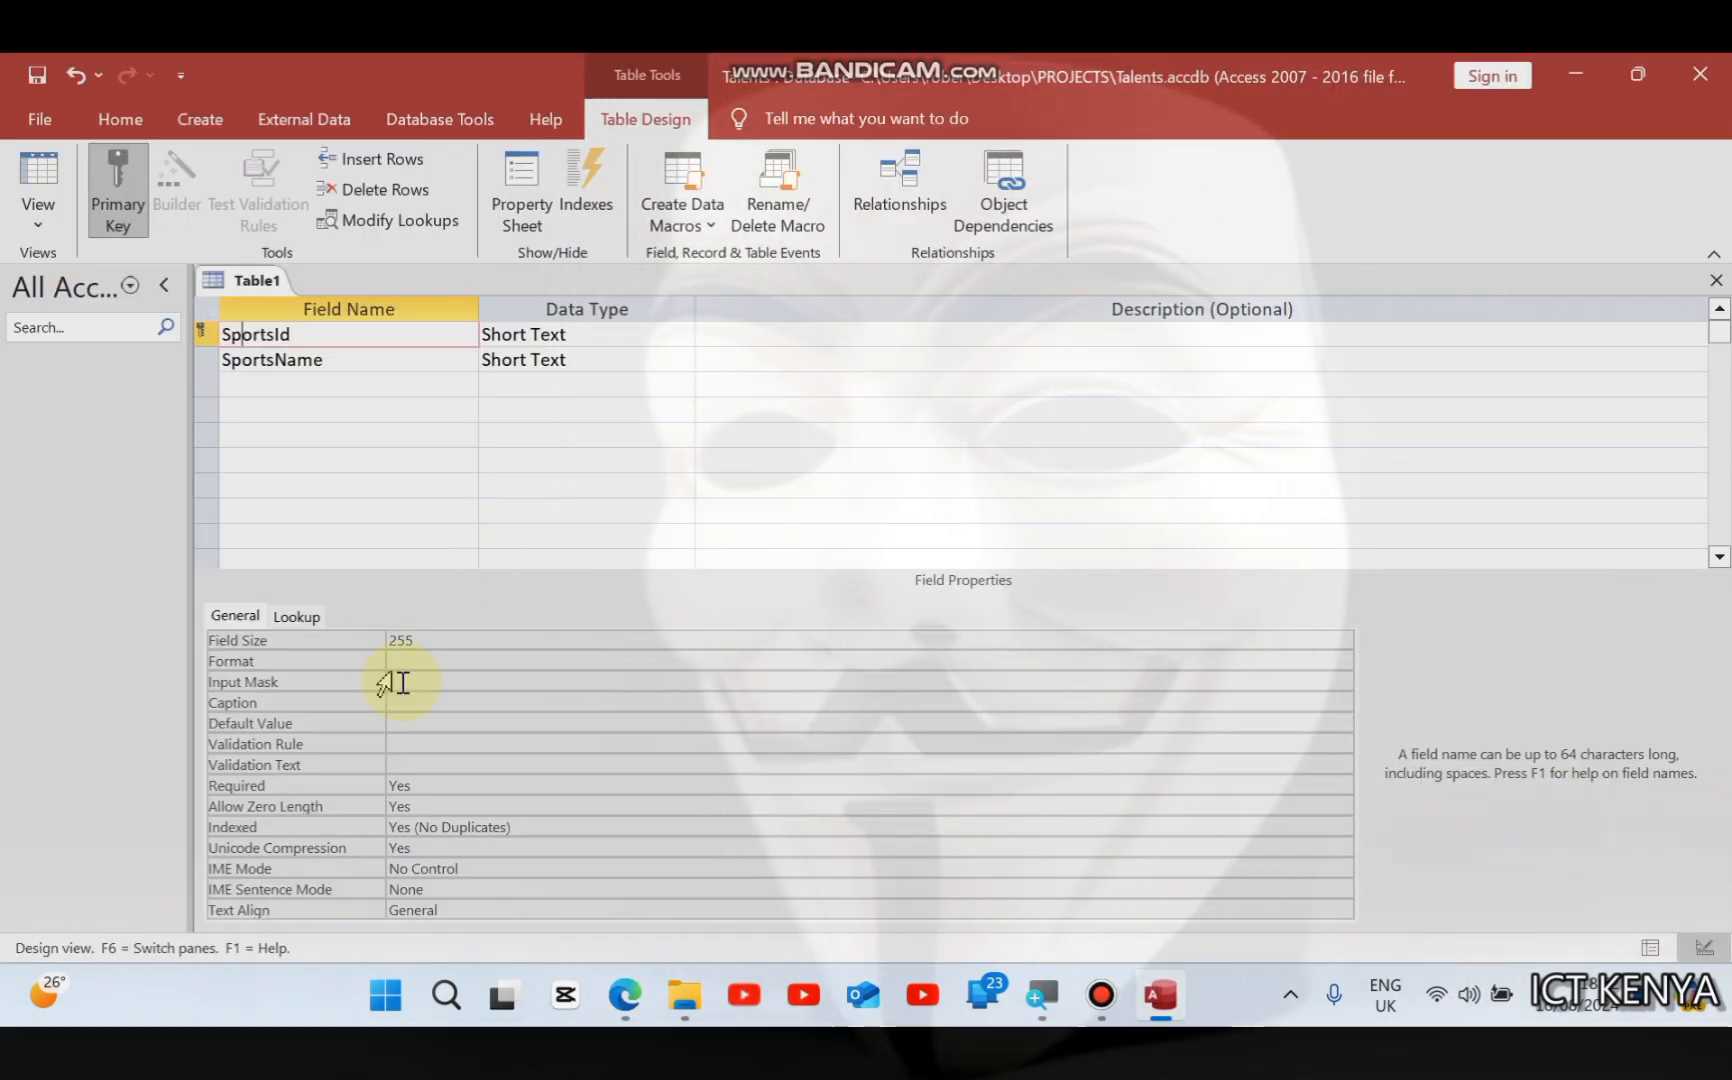
click(404, 682)
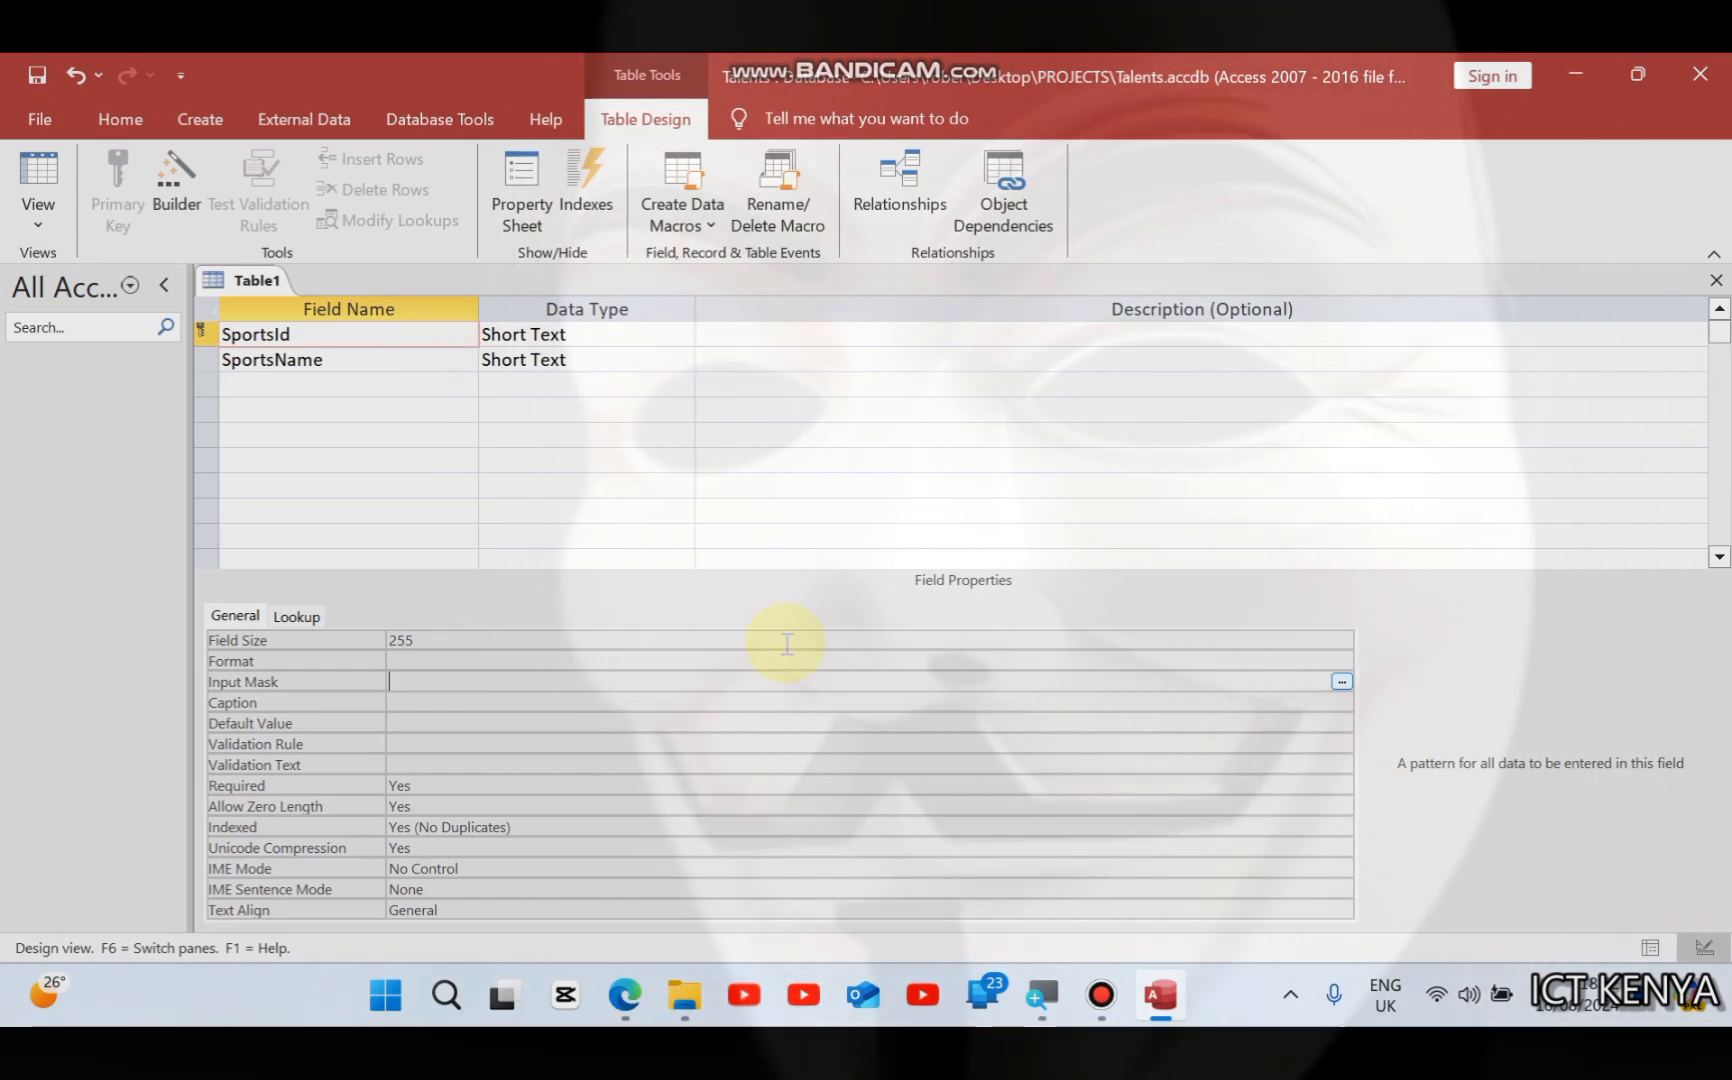
Step: Minimise the open windows and move the input mask image from the desktop into the PROJECTS folder
click(1566, 68)
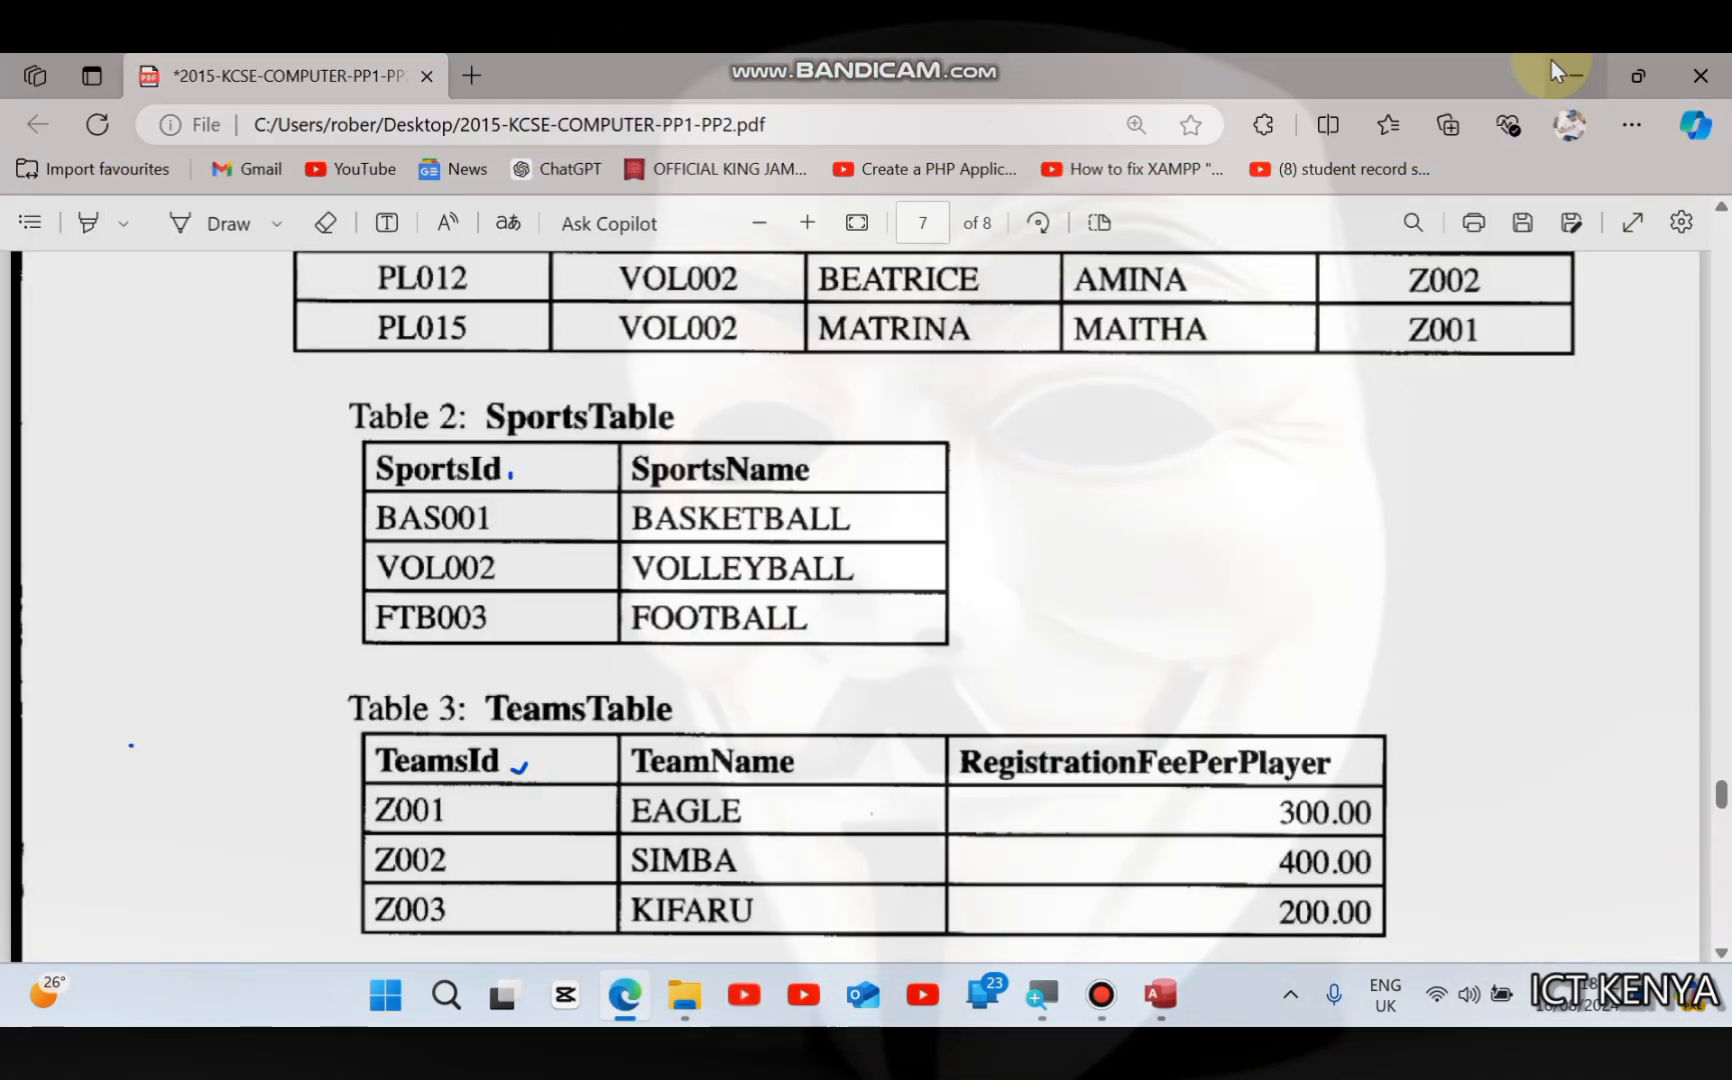
click(1550, 66)
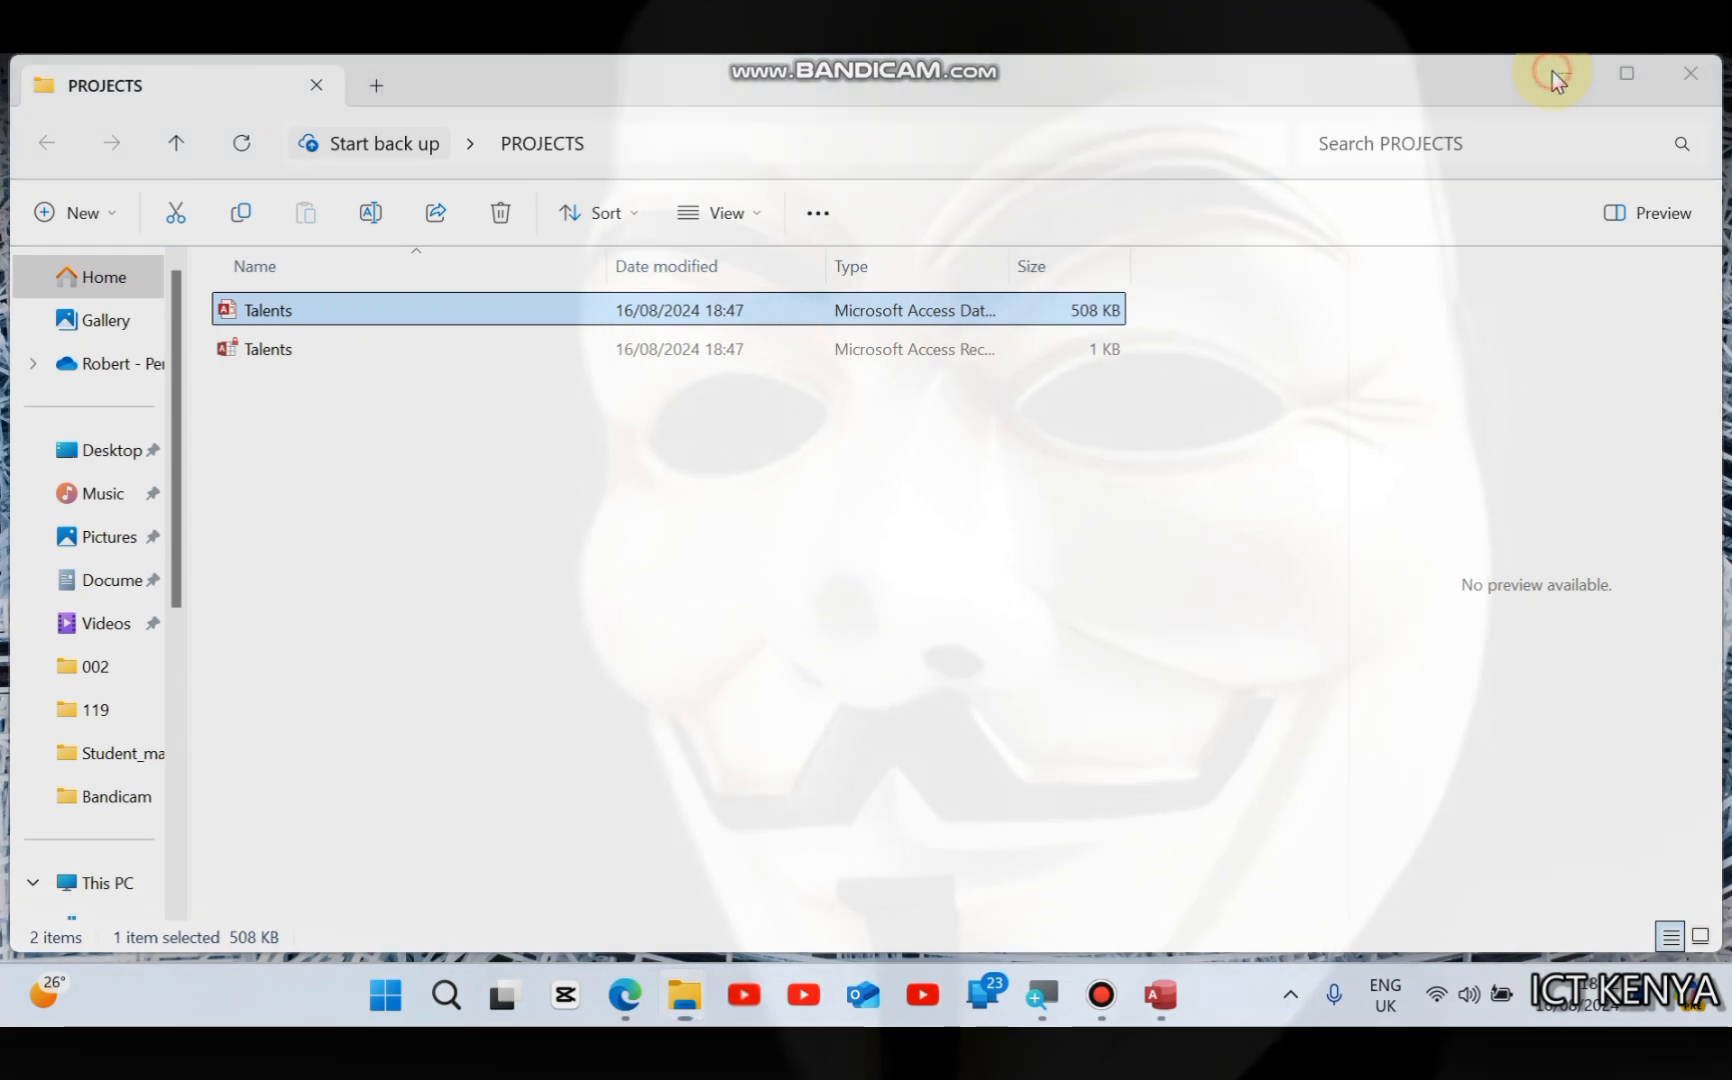
click(1552, 70)
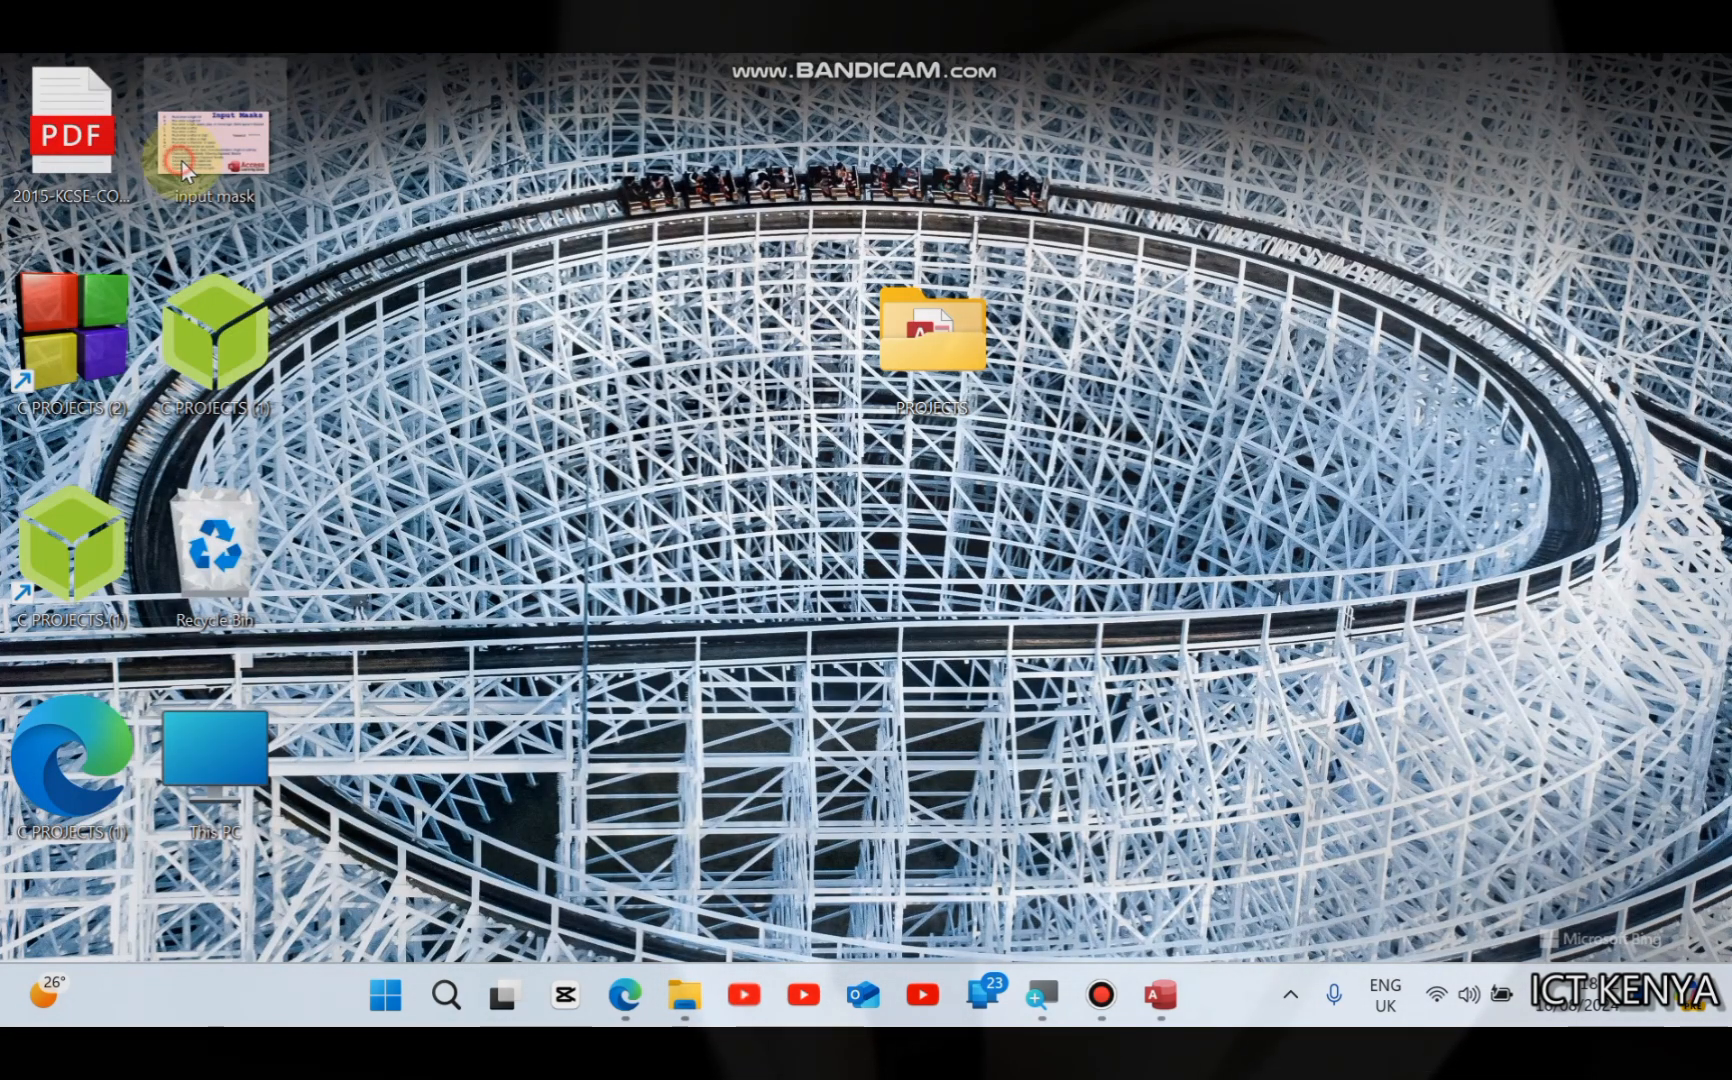
drag(179, 161, 900, 365)
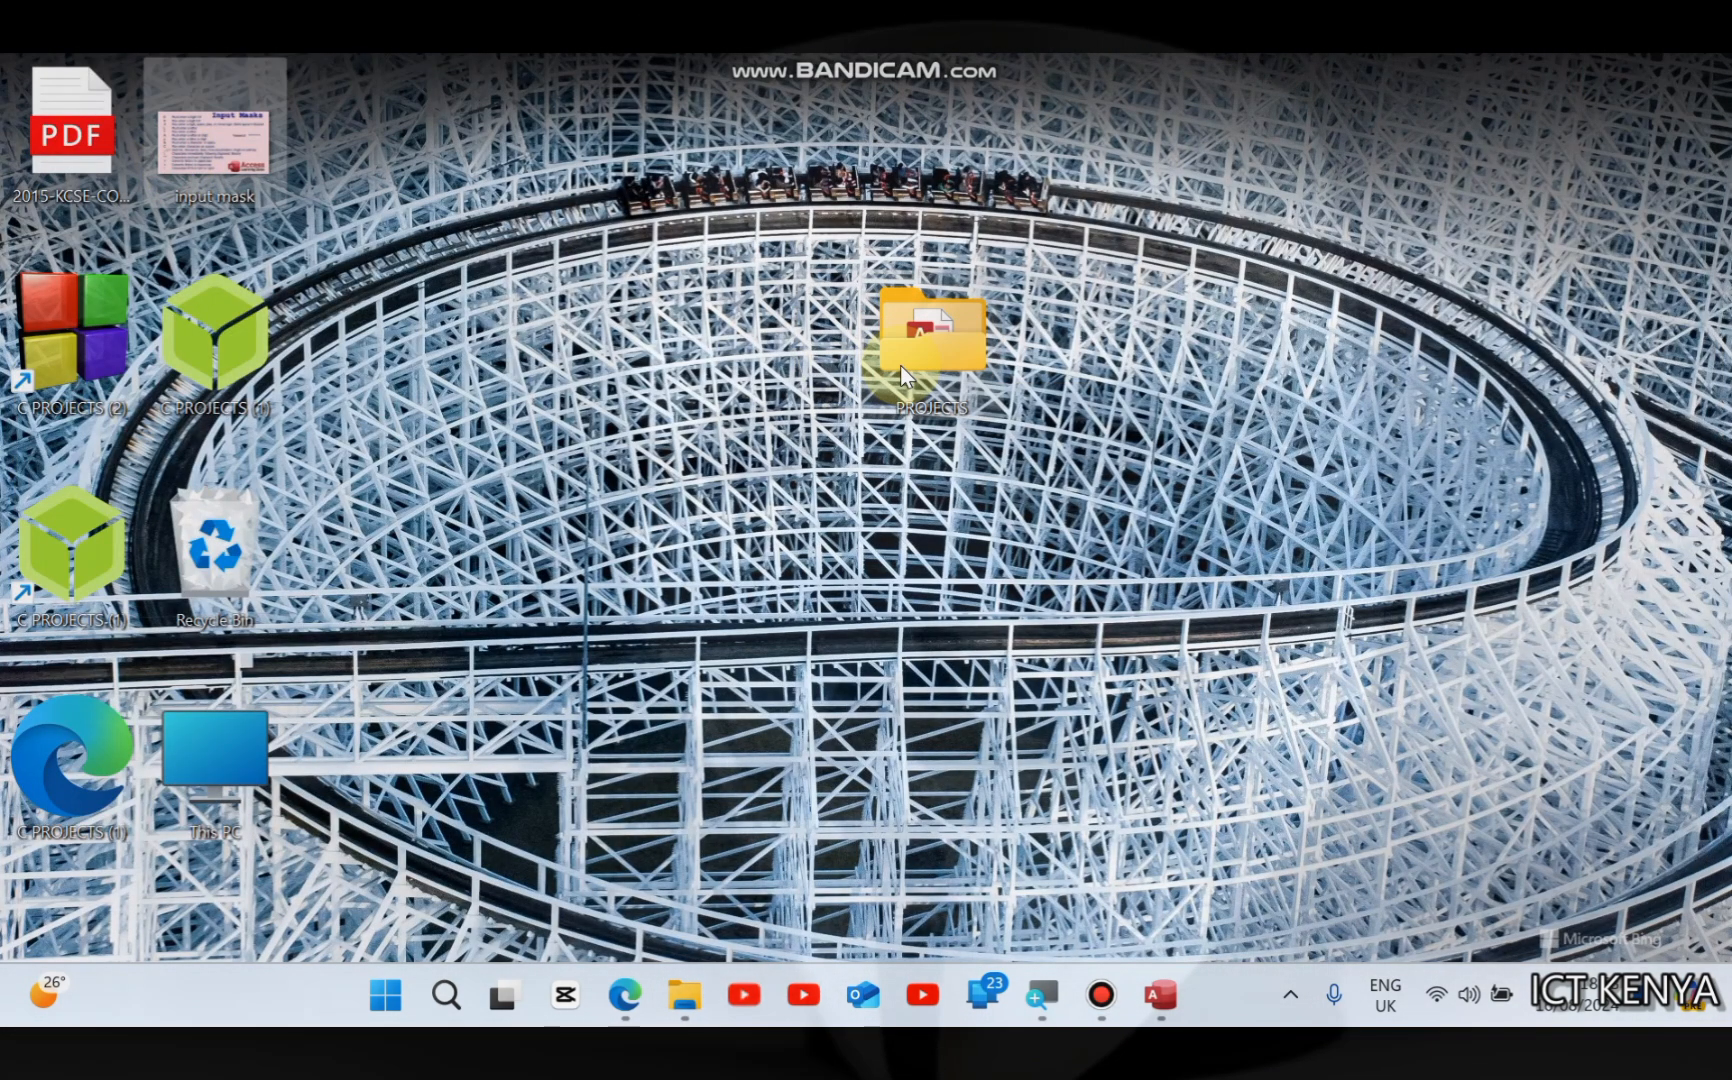
Step: Open the input mask image from the PROJECTS folder and examine the meaning of each mask character at an enlarged size
double_click(909, 359)
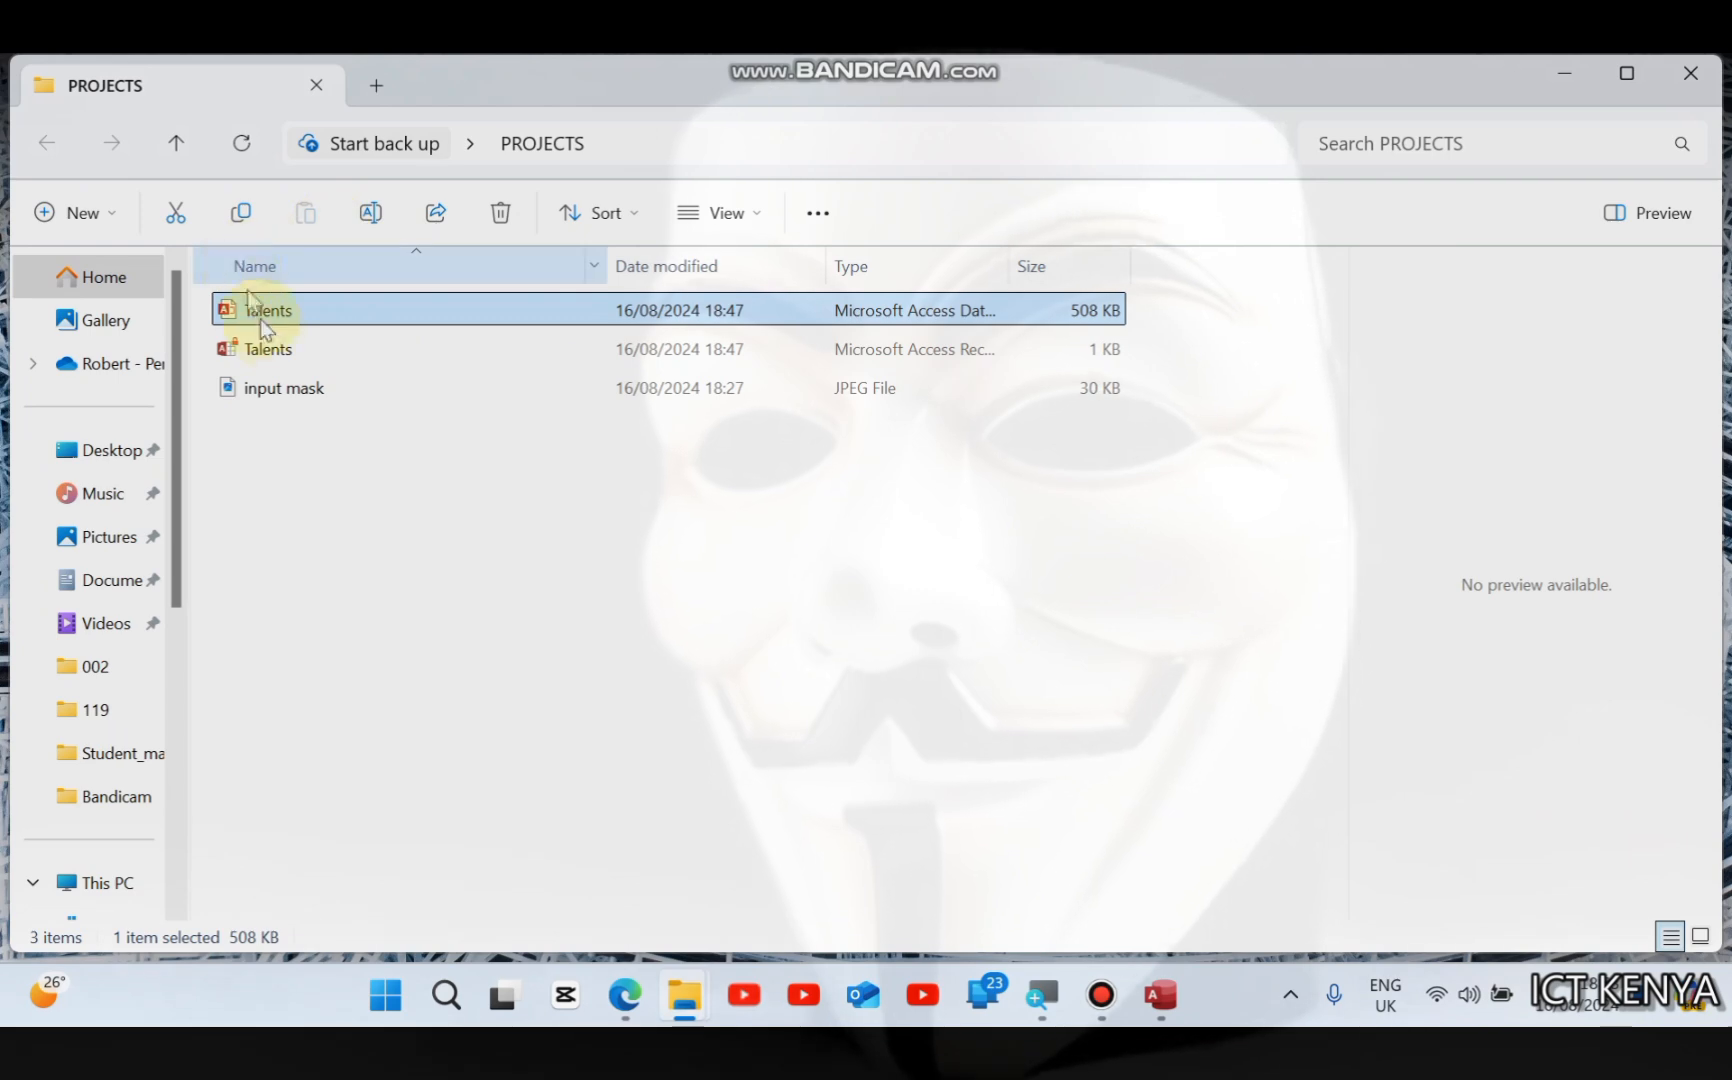
click(285, 390)
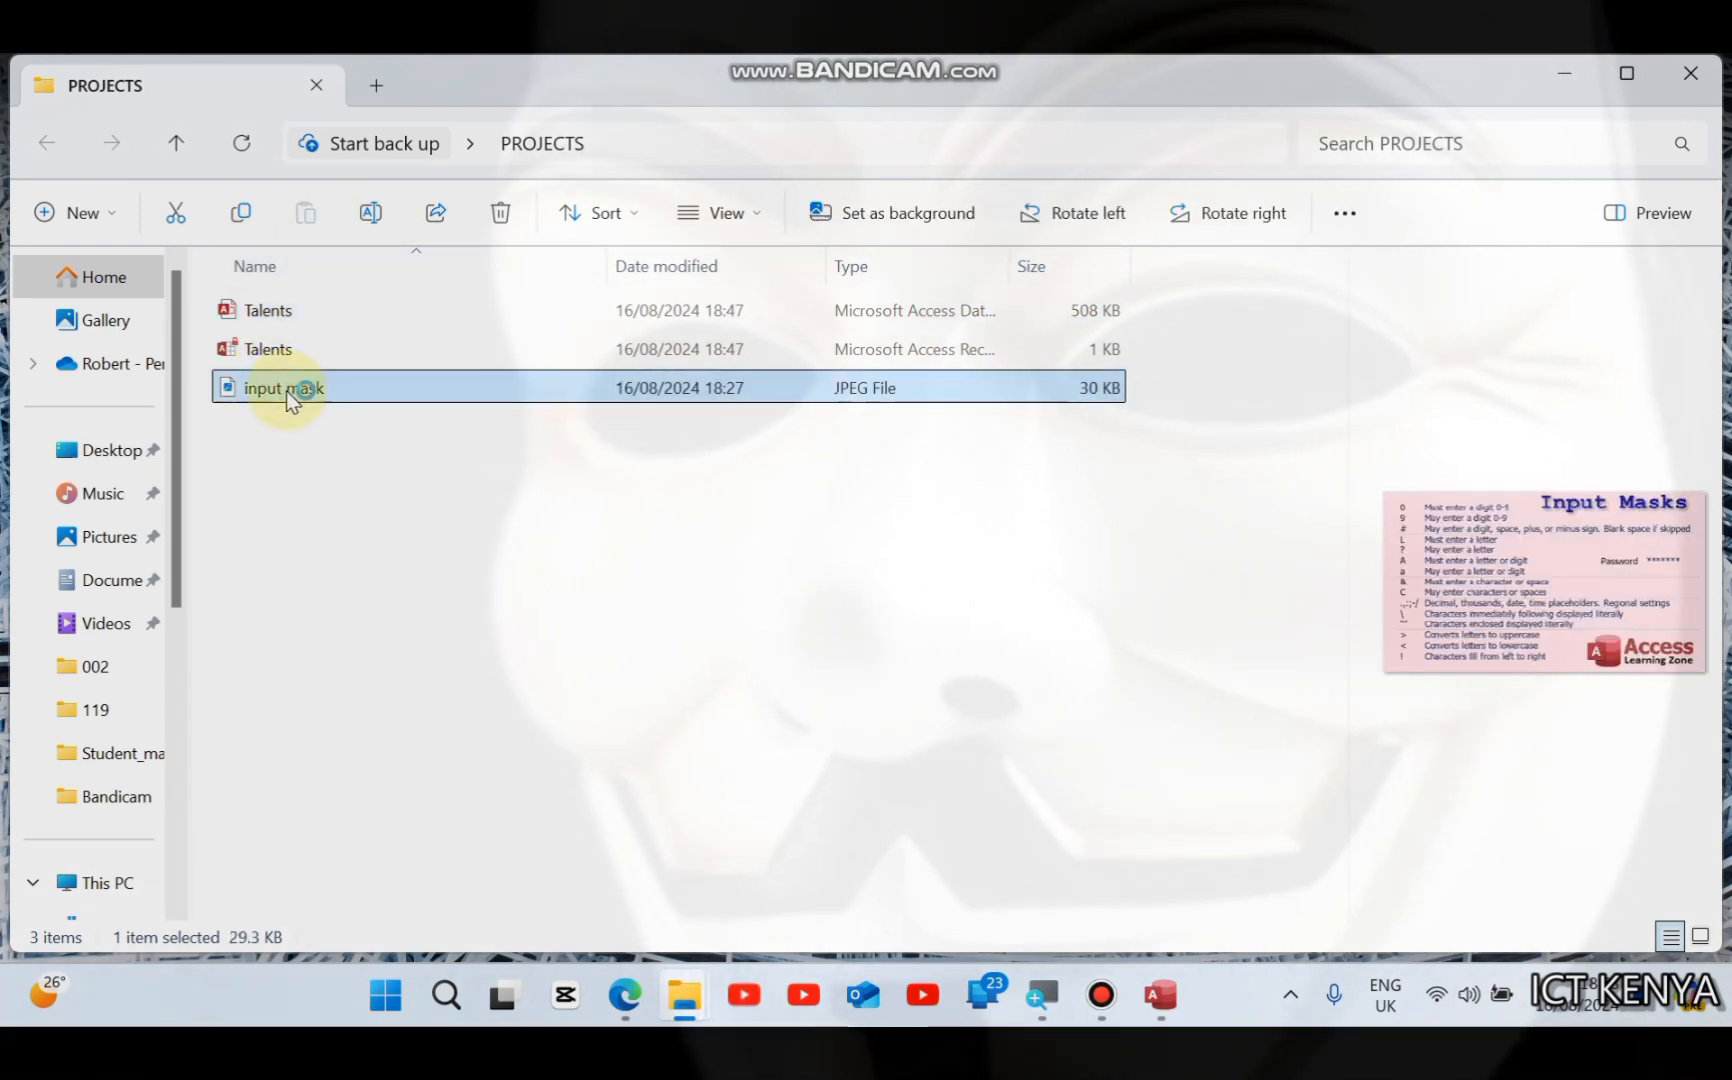
double_click(286, 391)
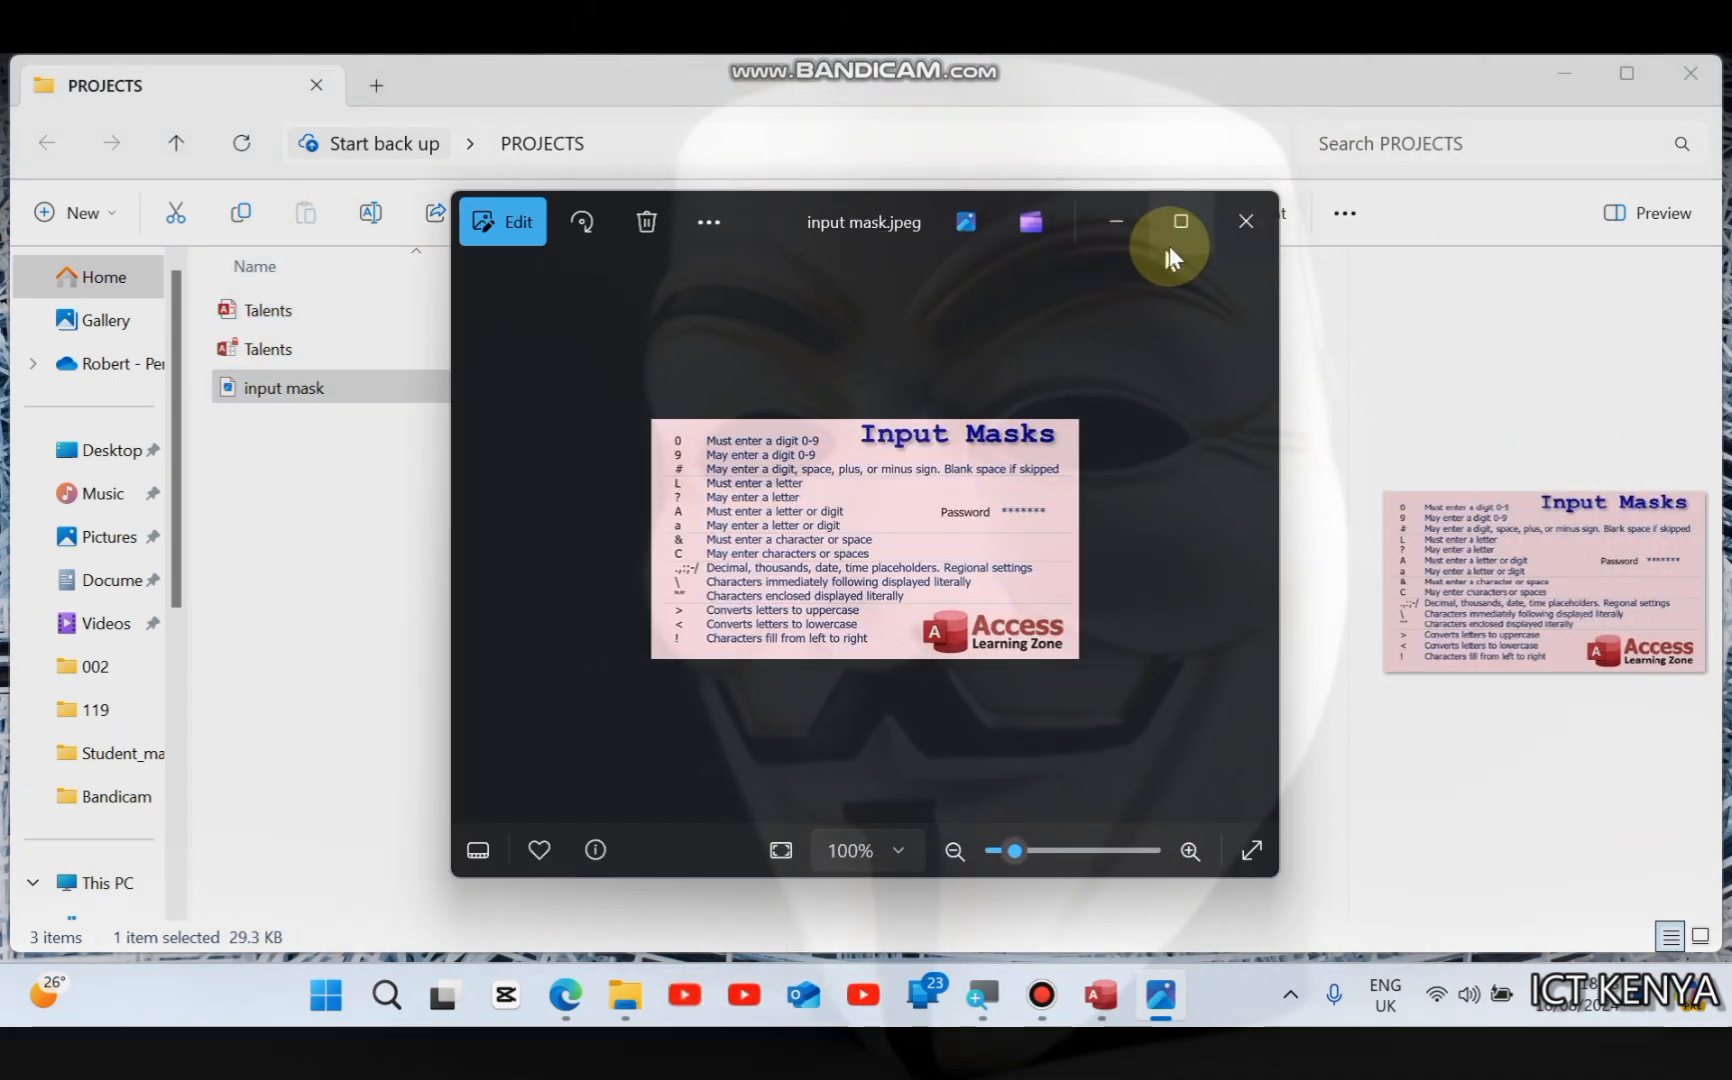
click(1172, 222)
scroll(765, 493, up, 5)
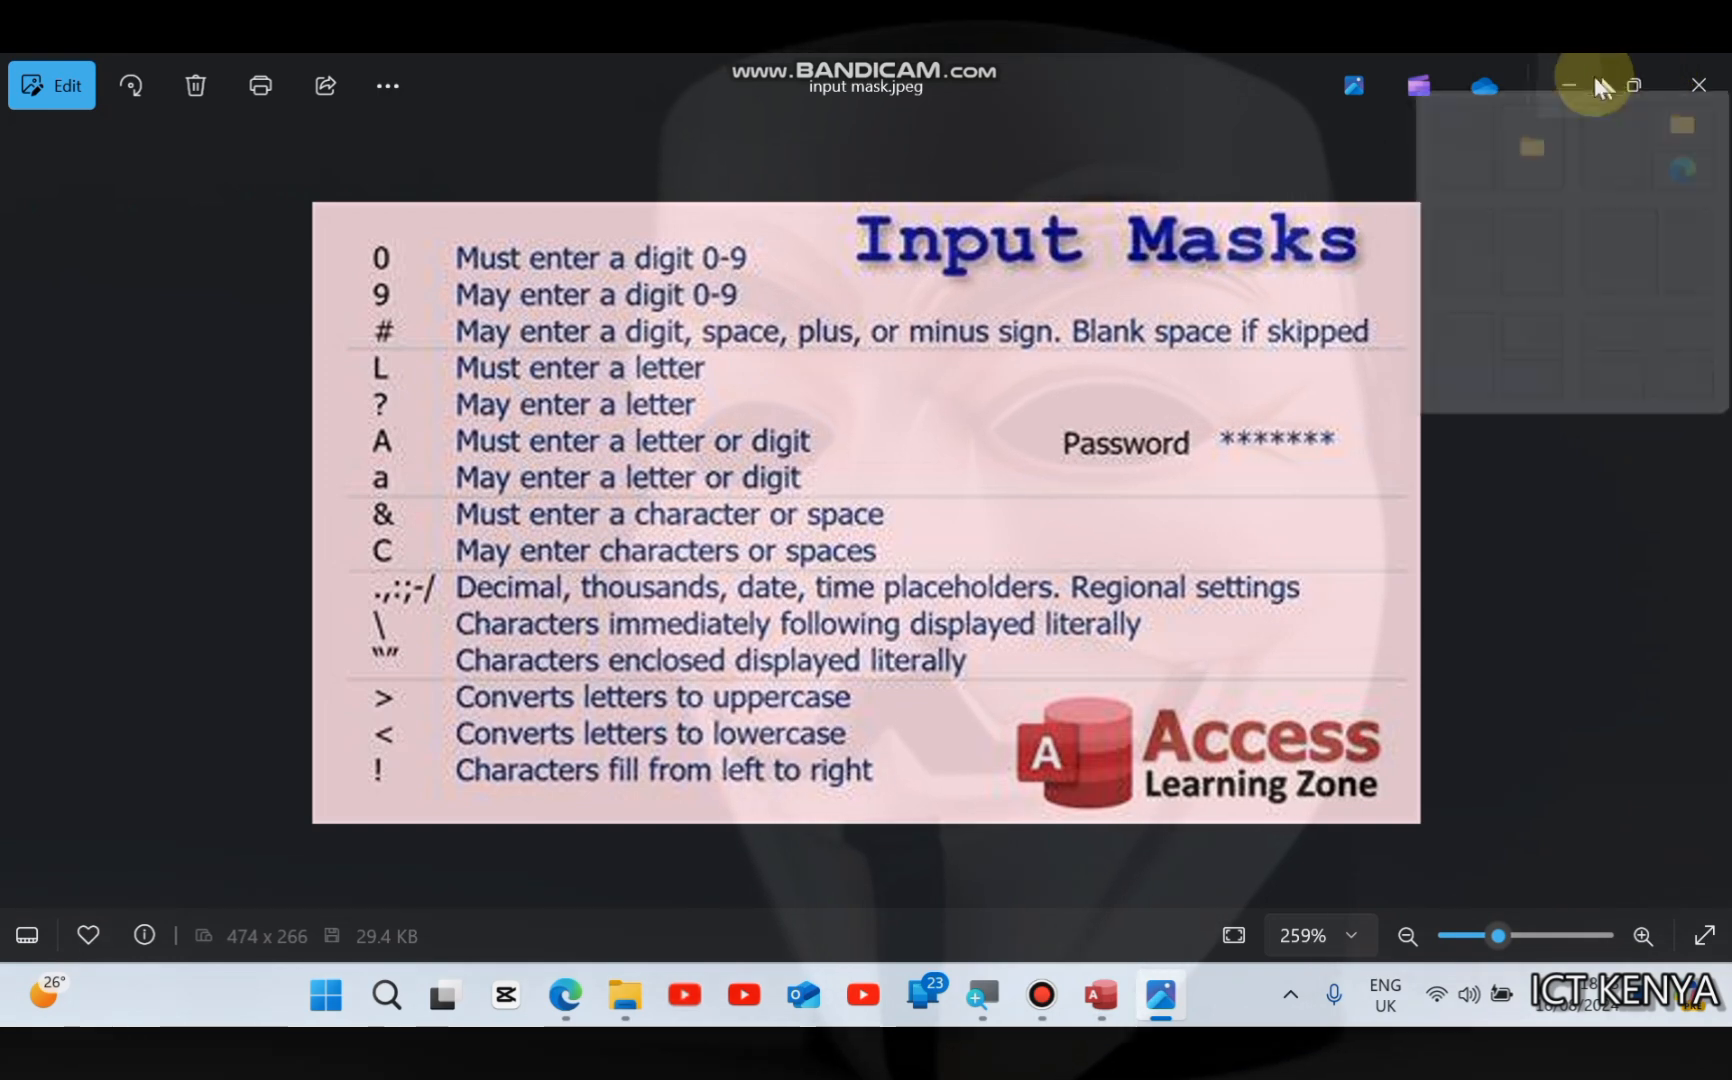
Step: Recheck the SportsId codes in the exam PDF, and set the Input Mask of SportsId to L000 in Access
click(1589, 74)
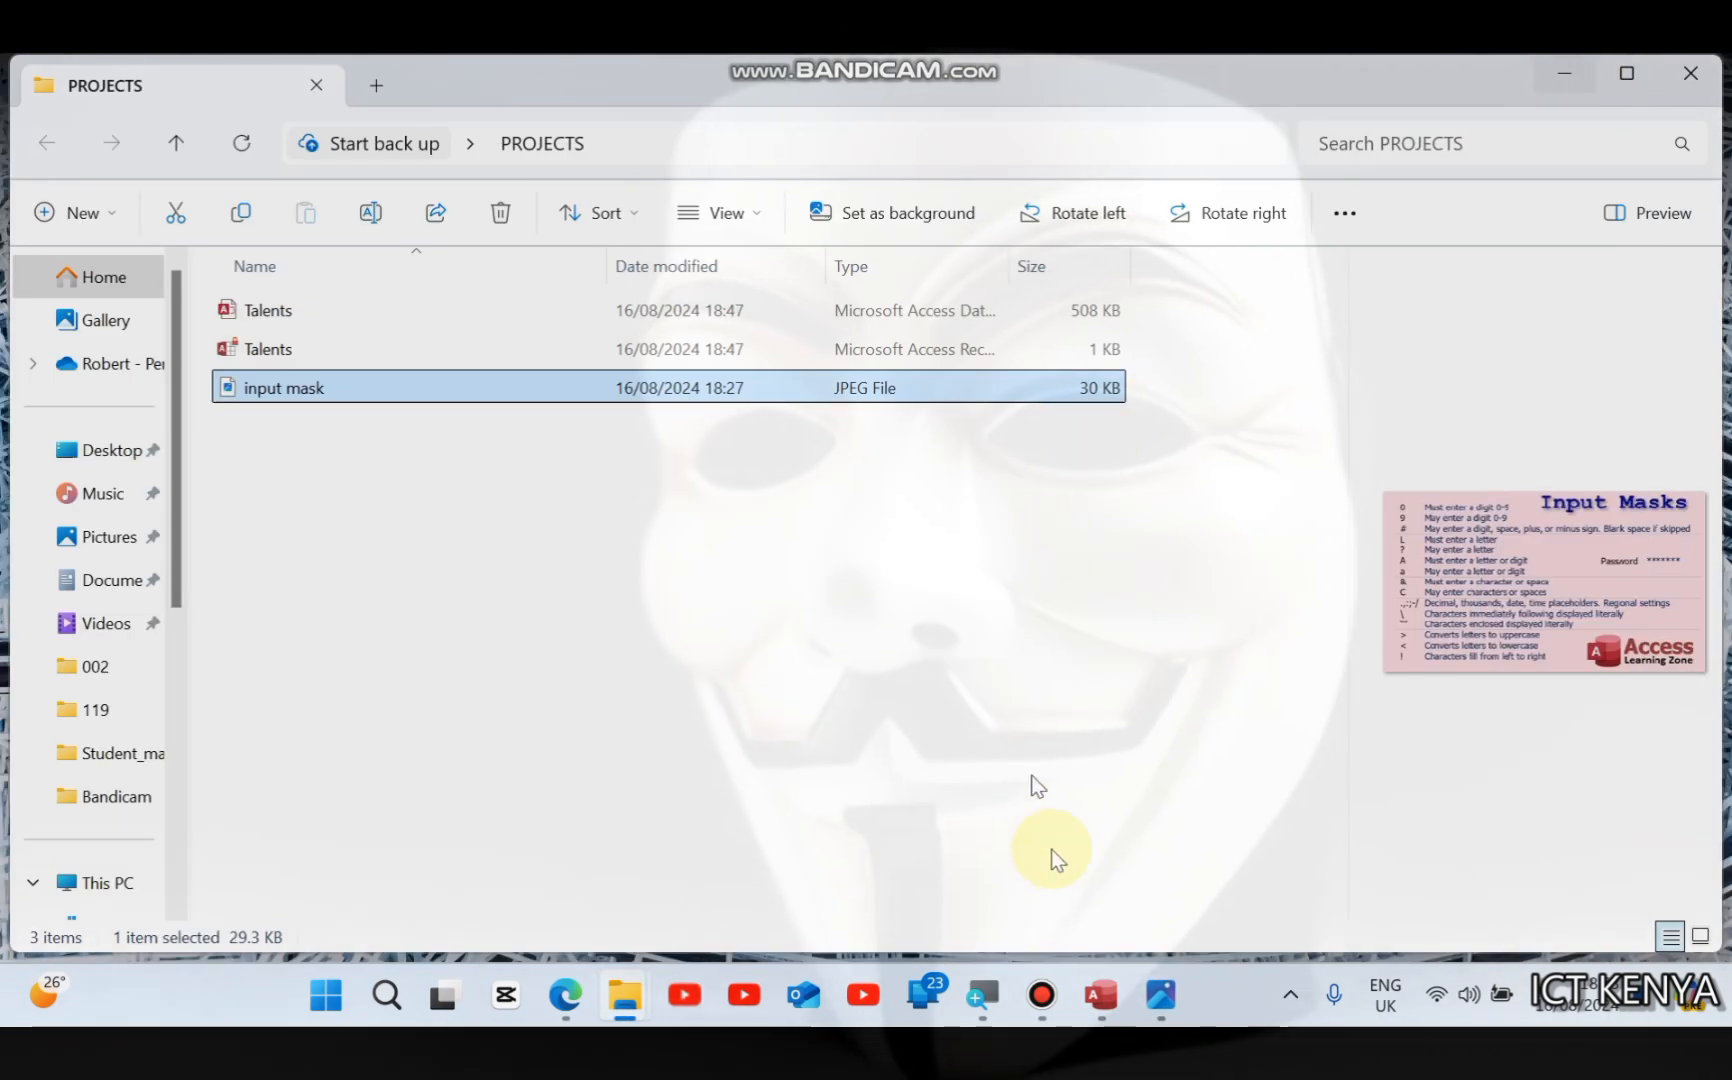
click(1101, 995)
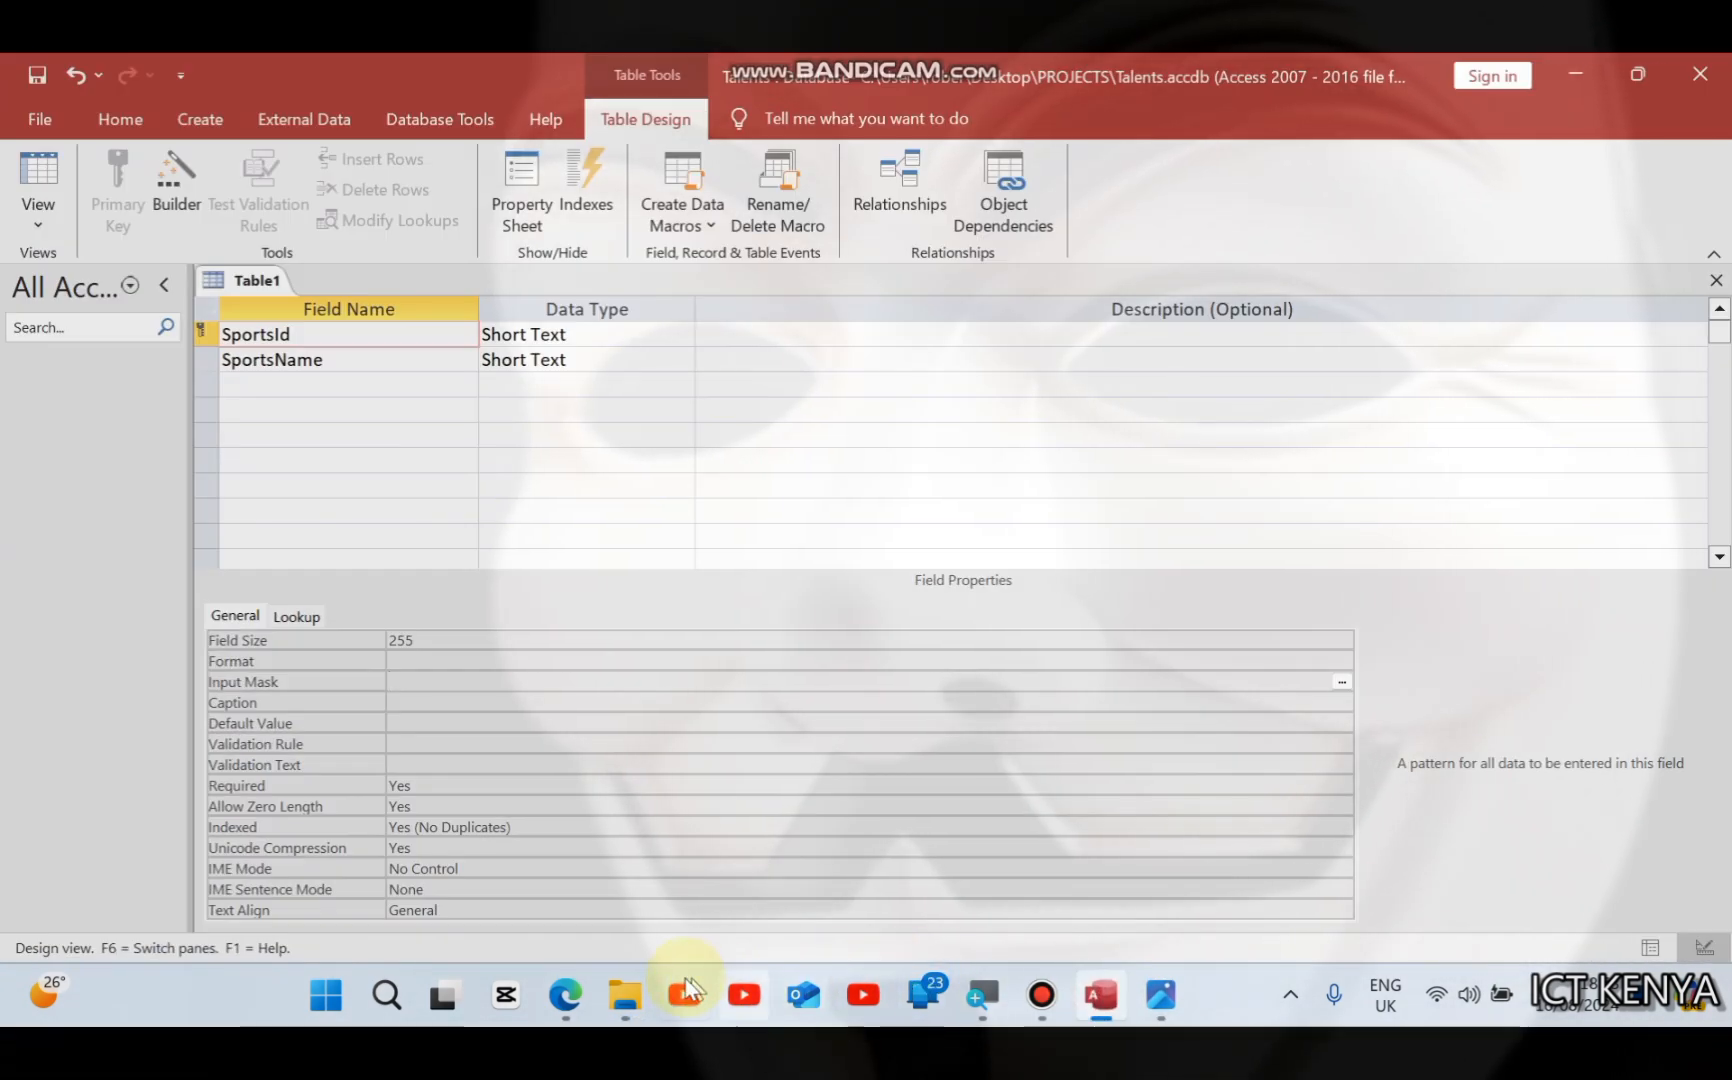
click(575, 995)
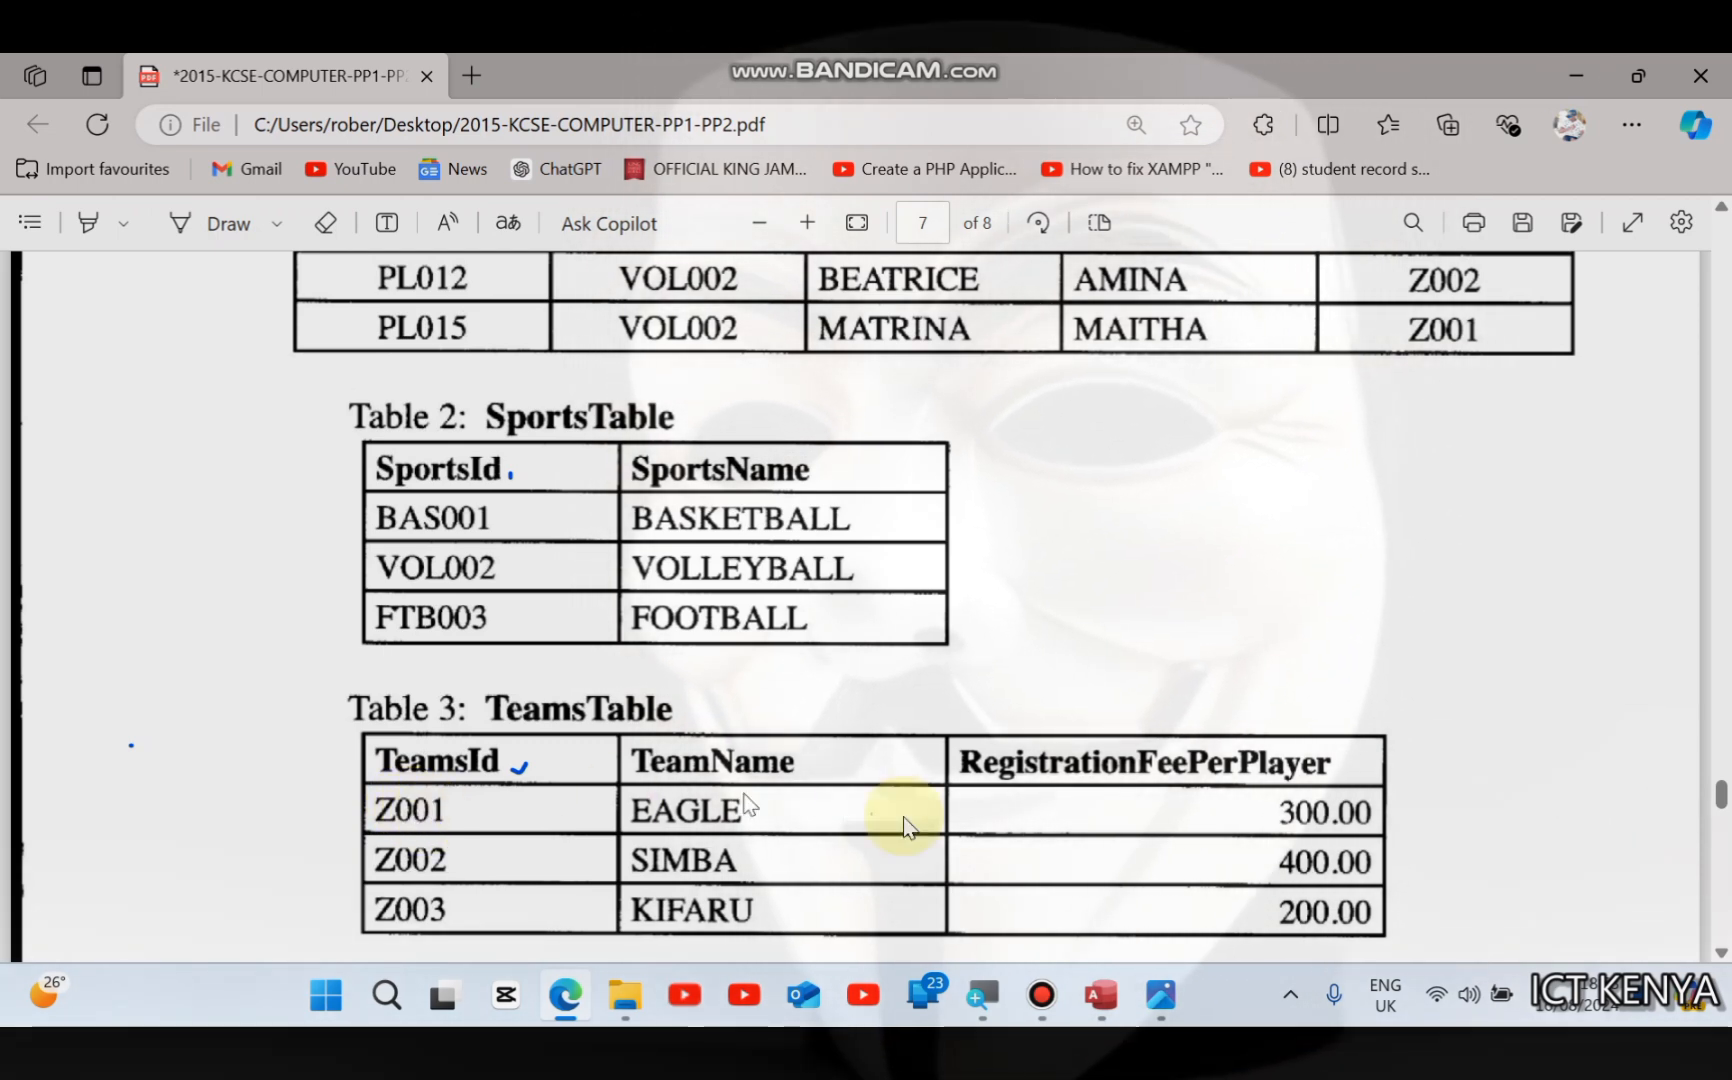
click(1101, 1018)
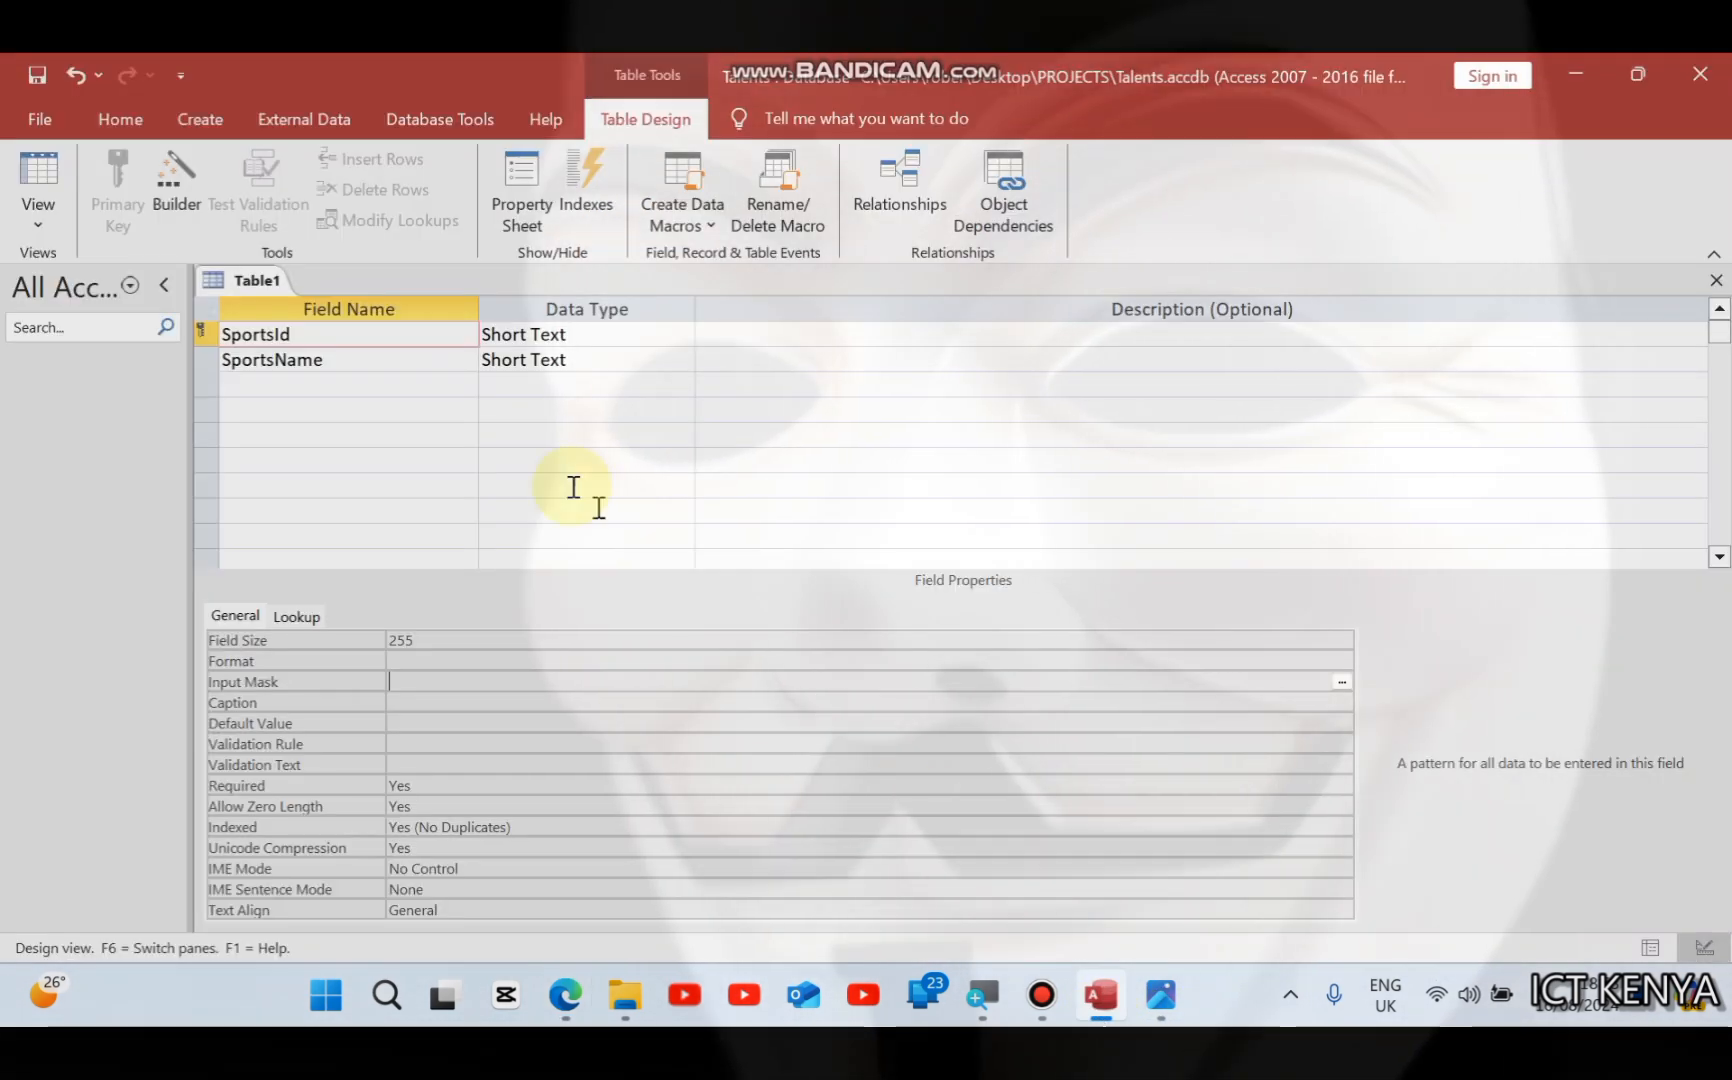
click(353, 340)
click(437, 700)
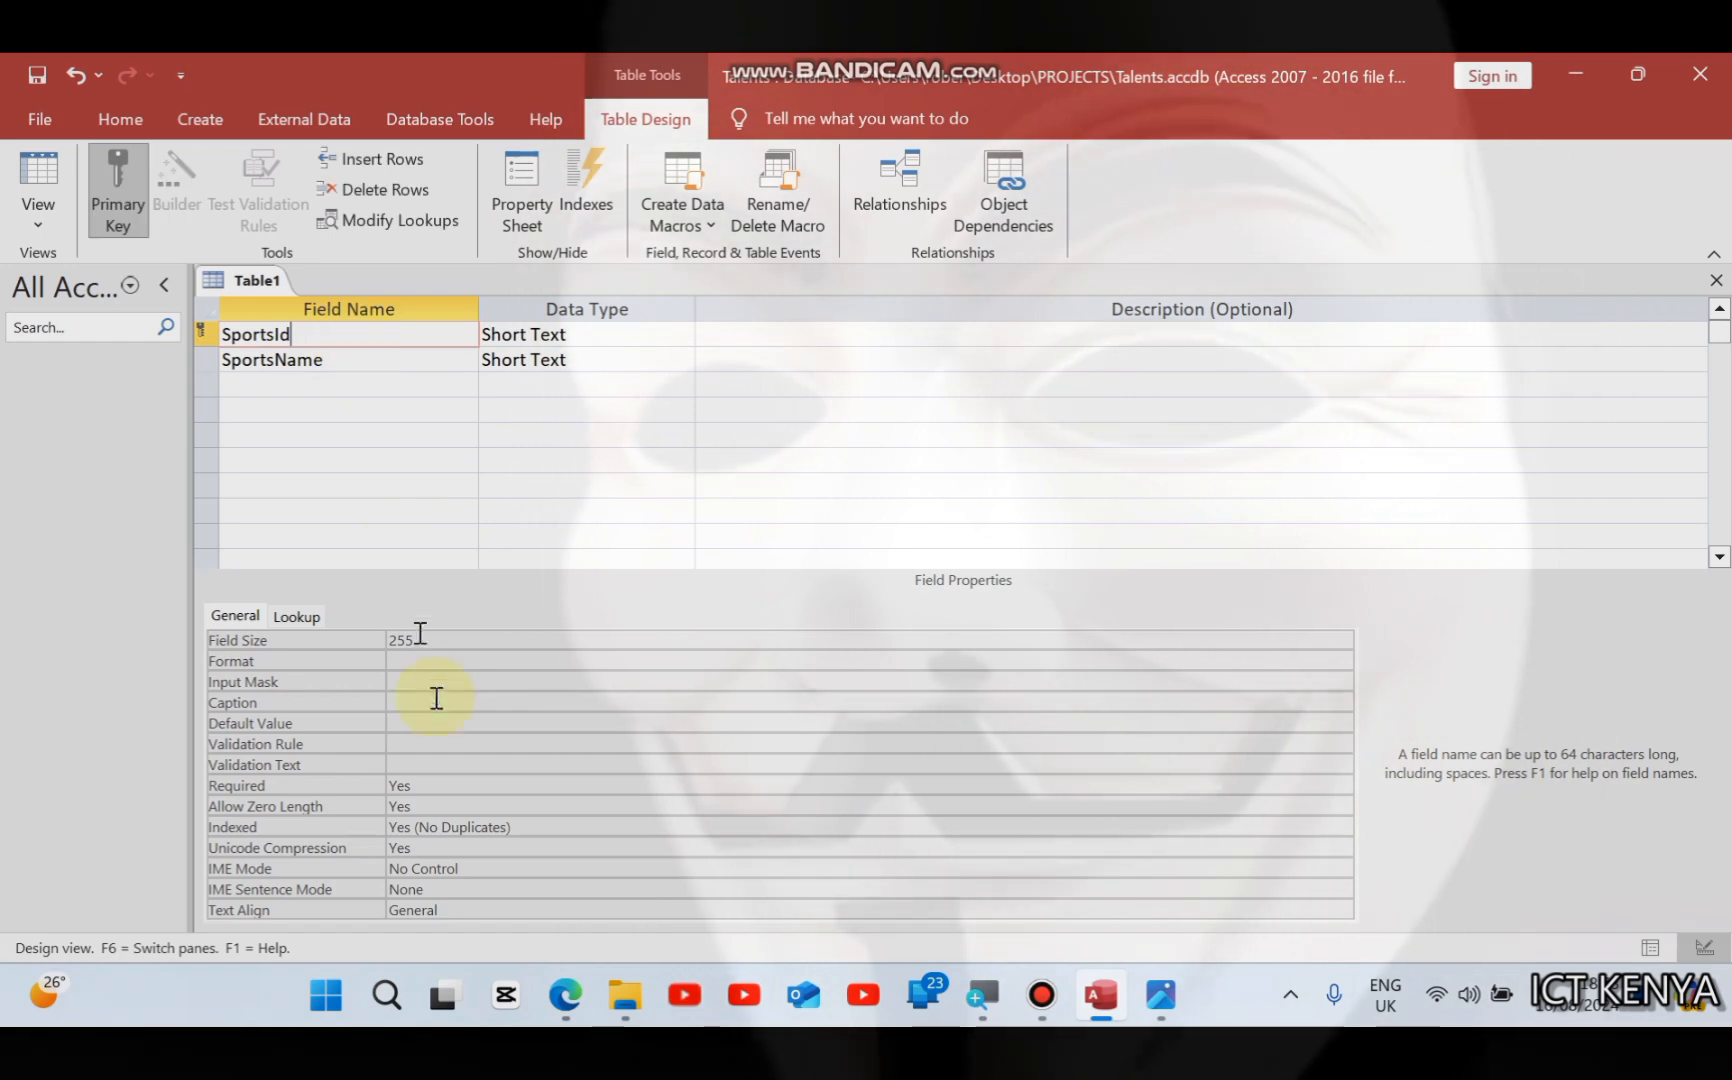
click(418, 677)
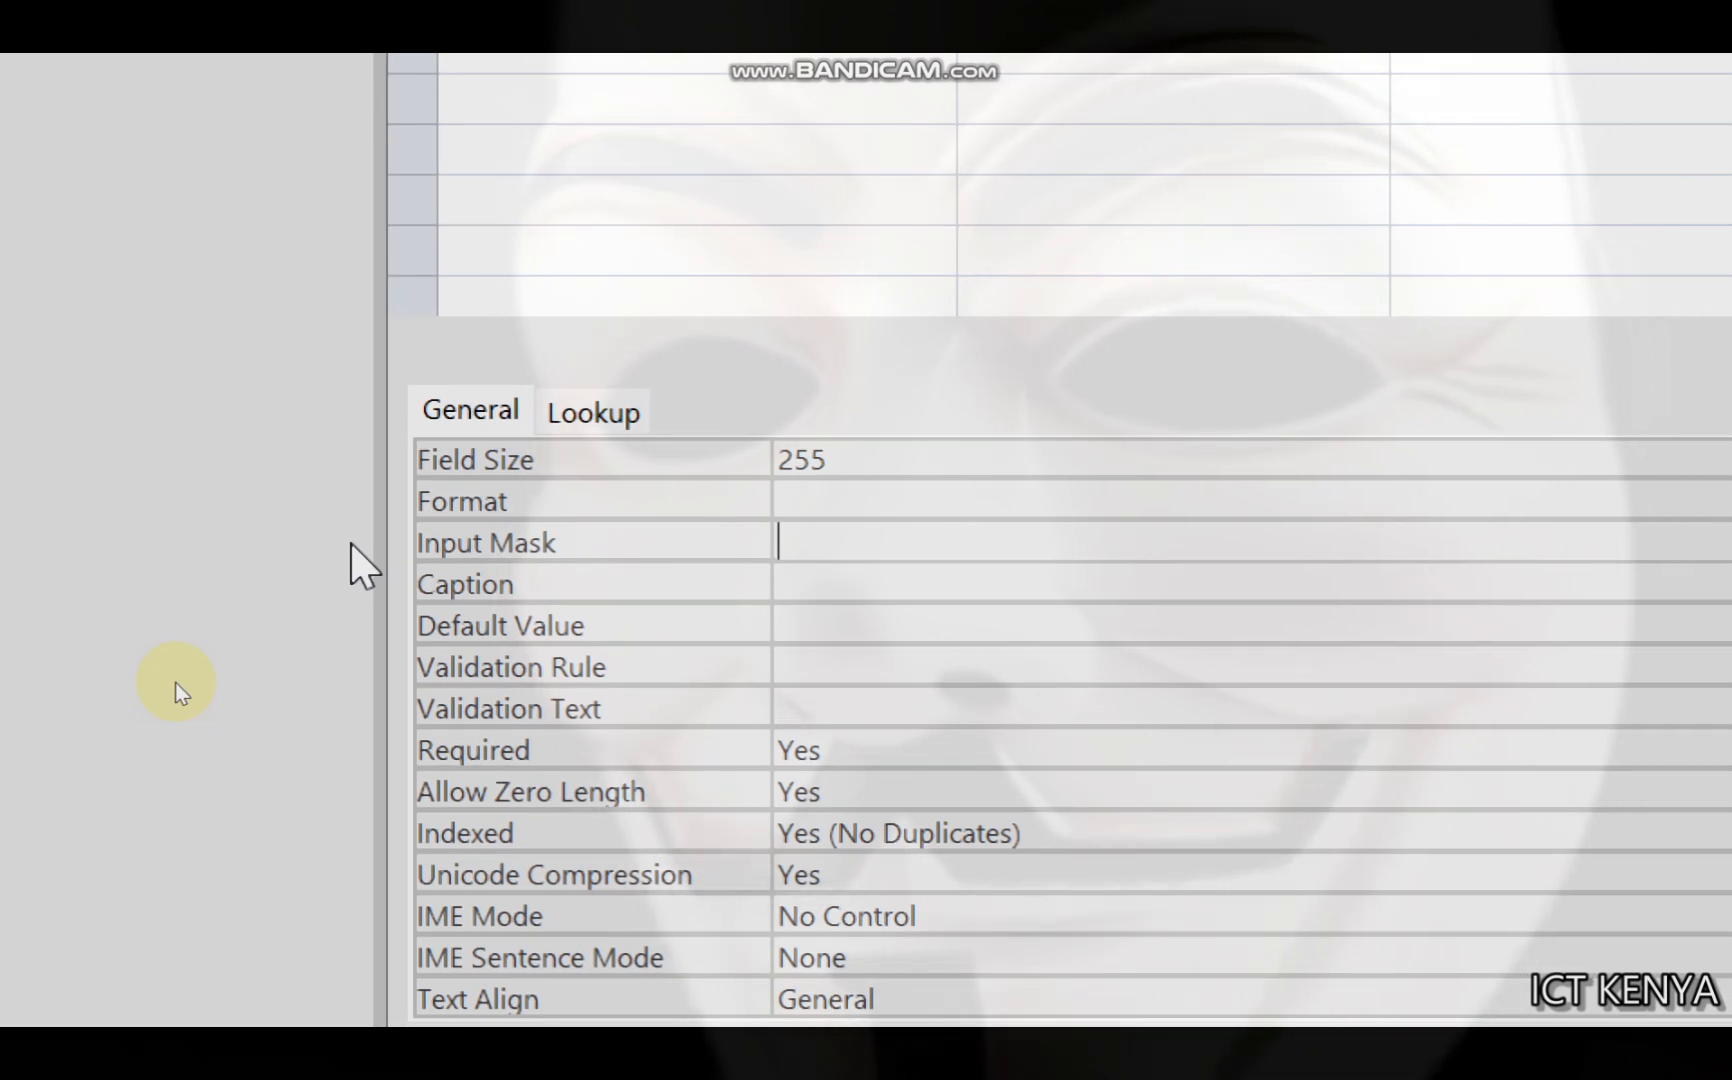
text(L000)
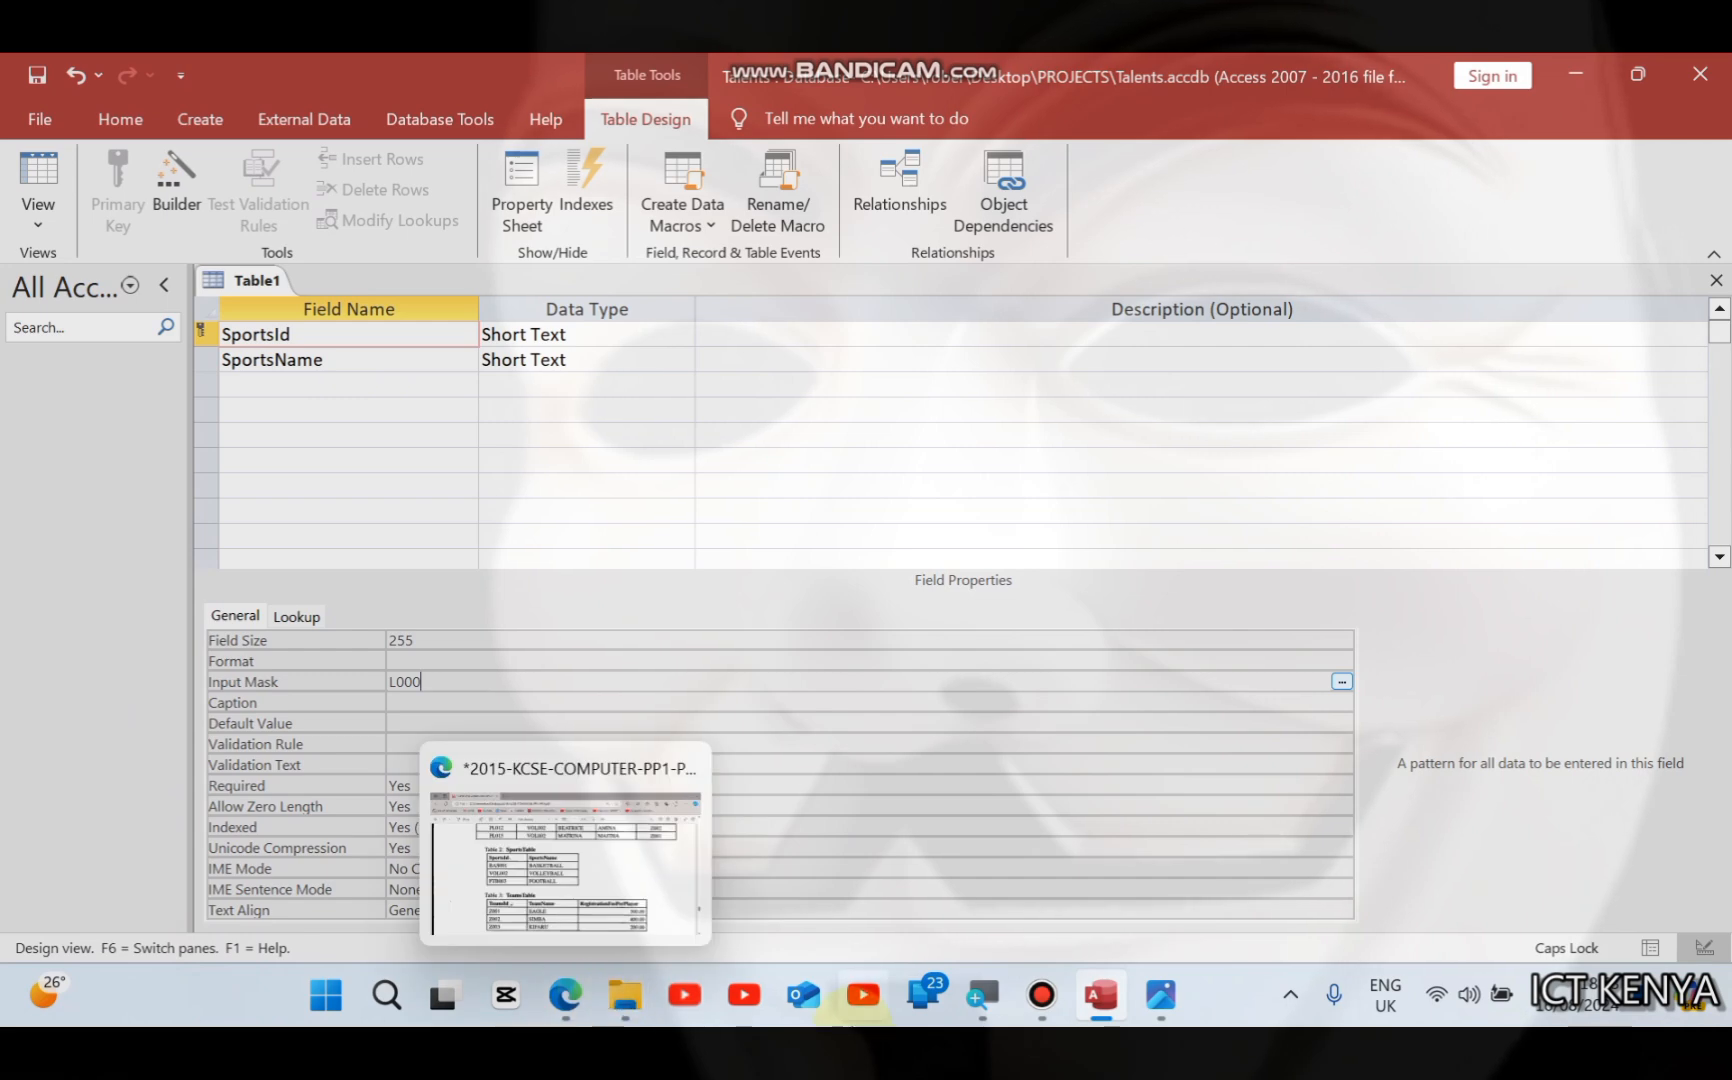
Step: Compare the mask characters in the input mask image with the SportsId codes in the exam PDF, ending back in Access
click(1157, 1018)
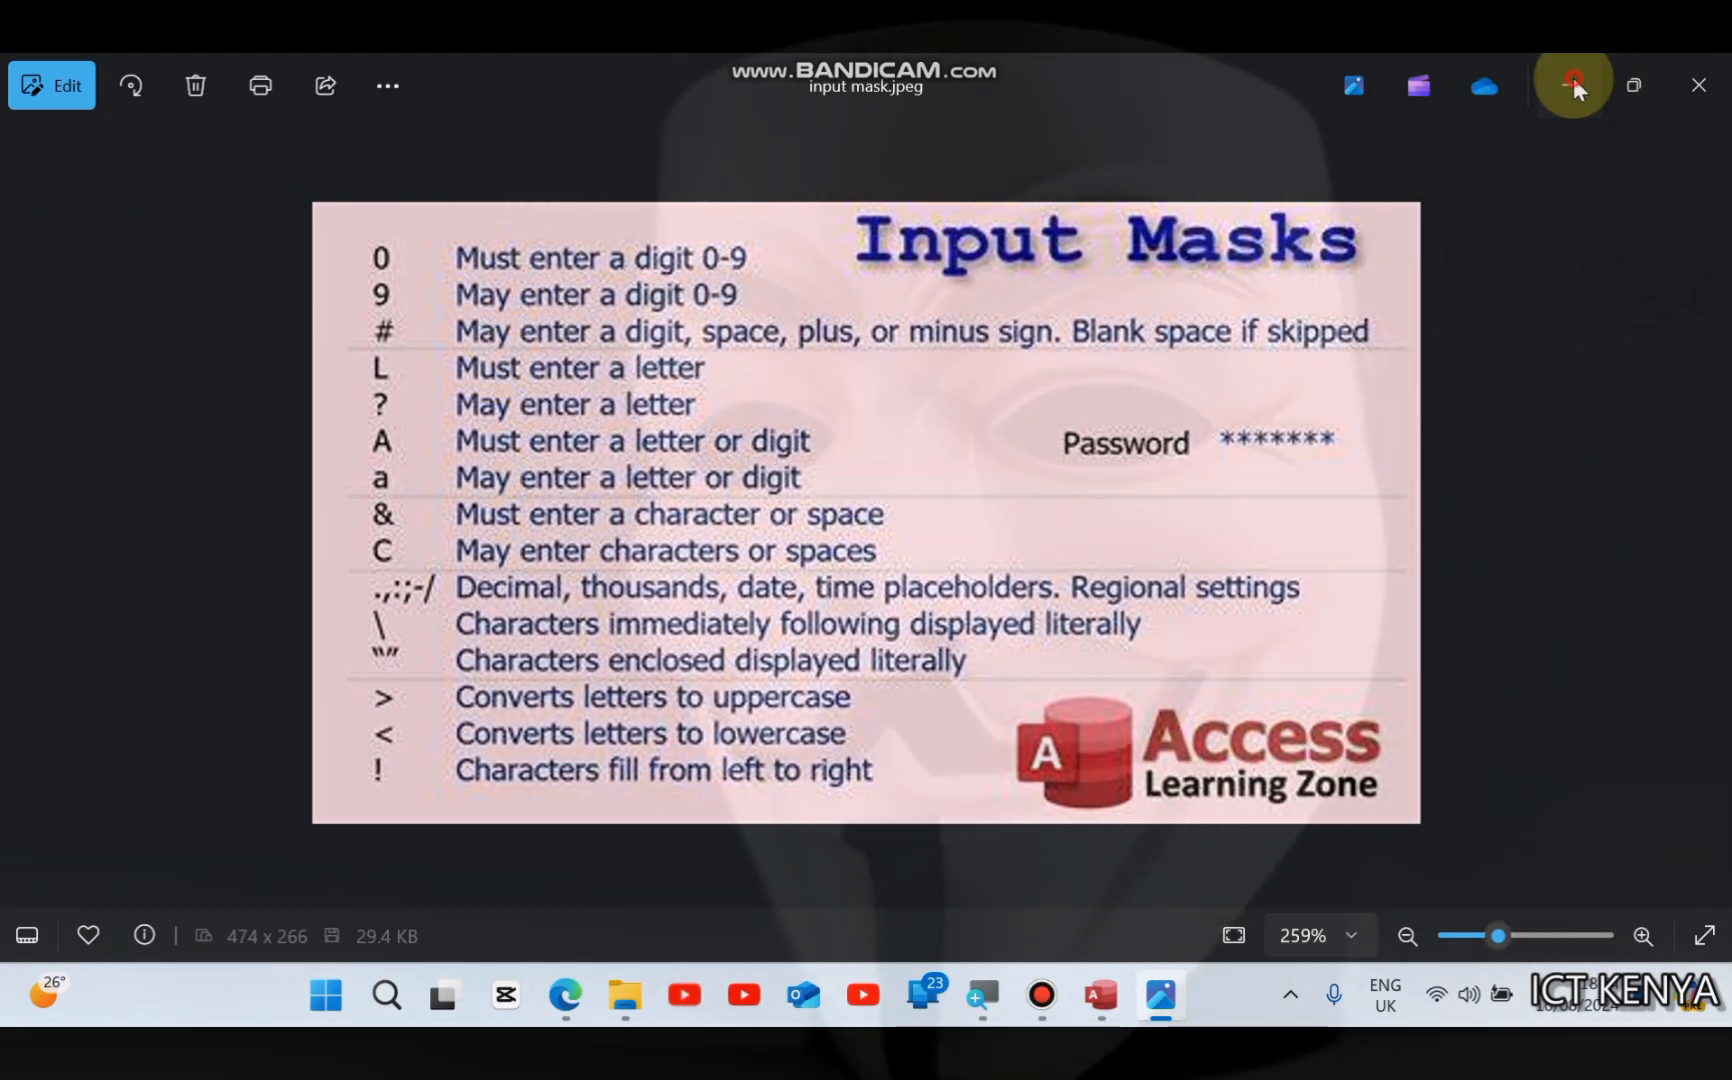
click(1568, 85)
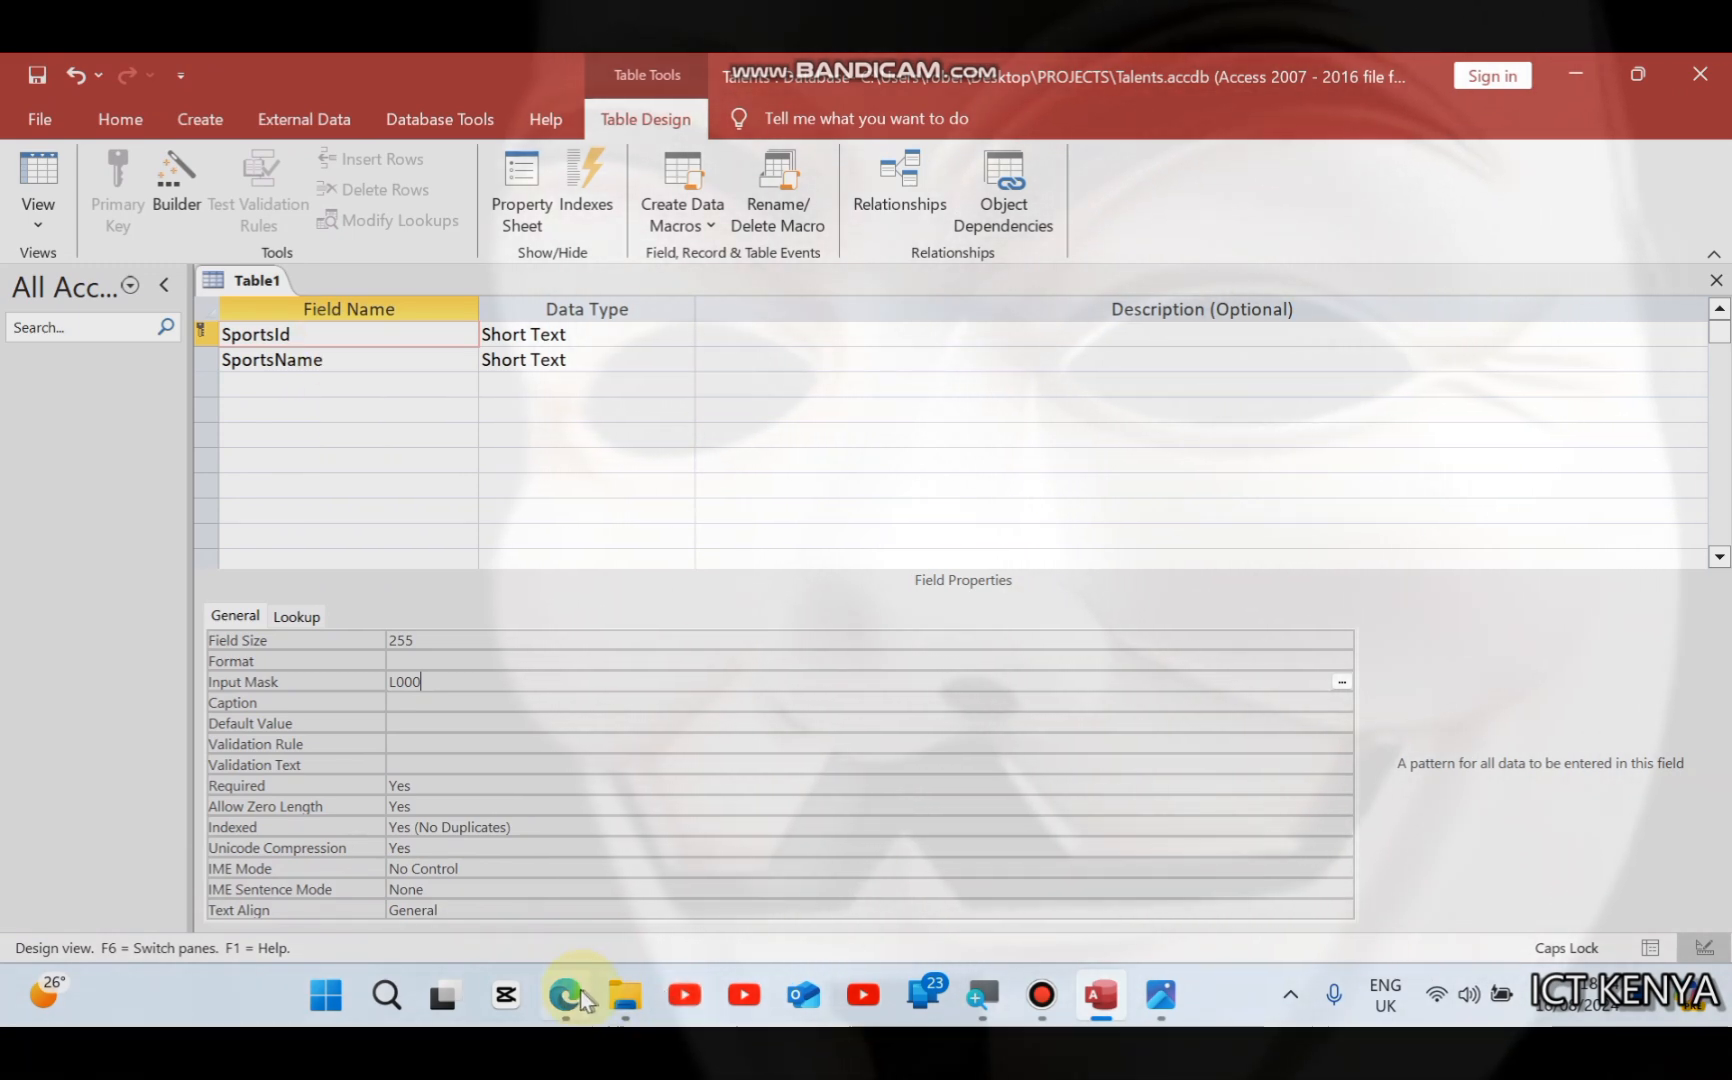
click(565, 997)
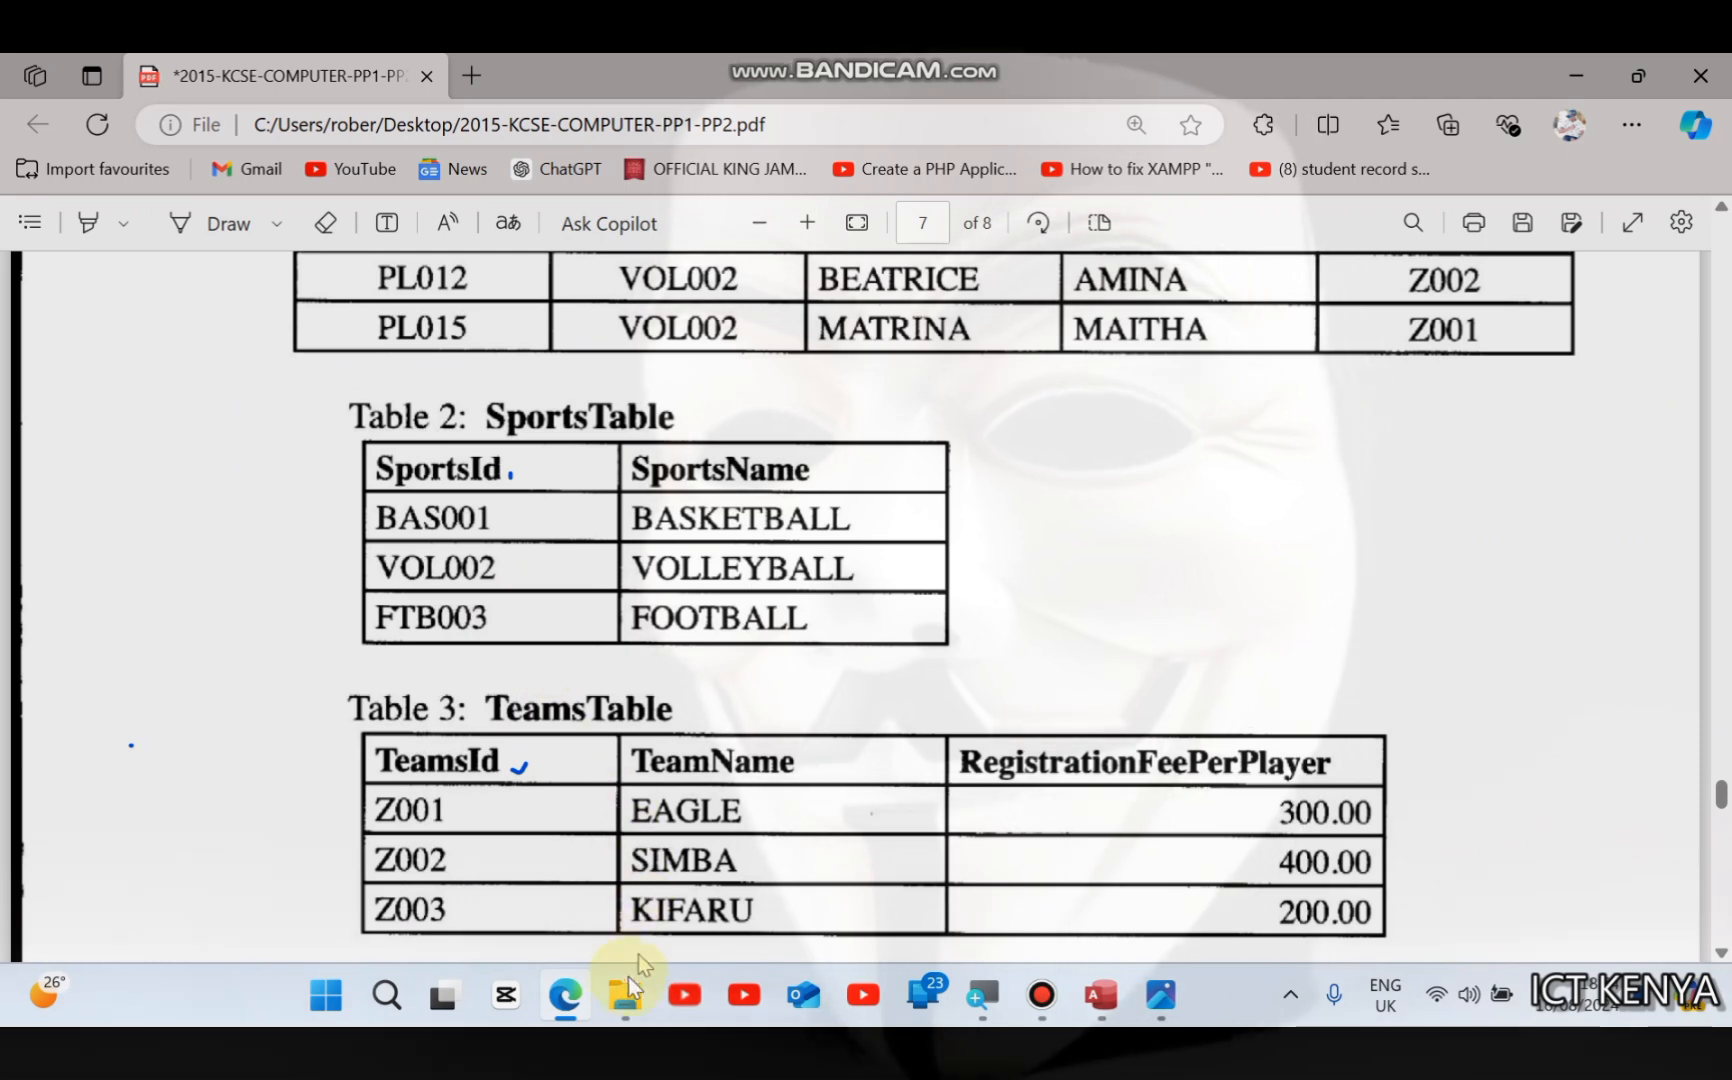
click(579, 988)
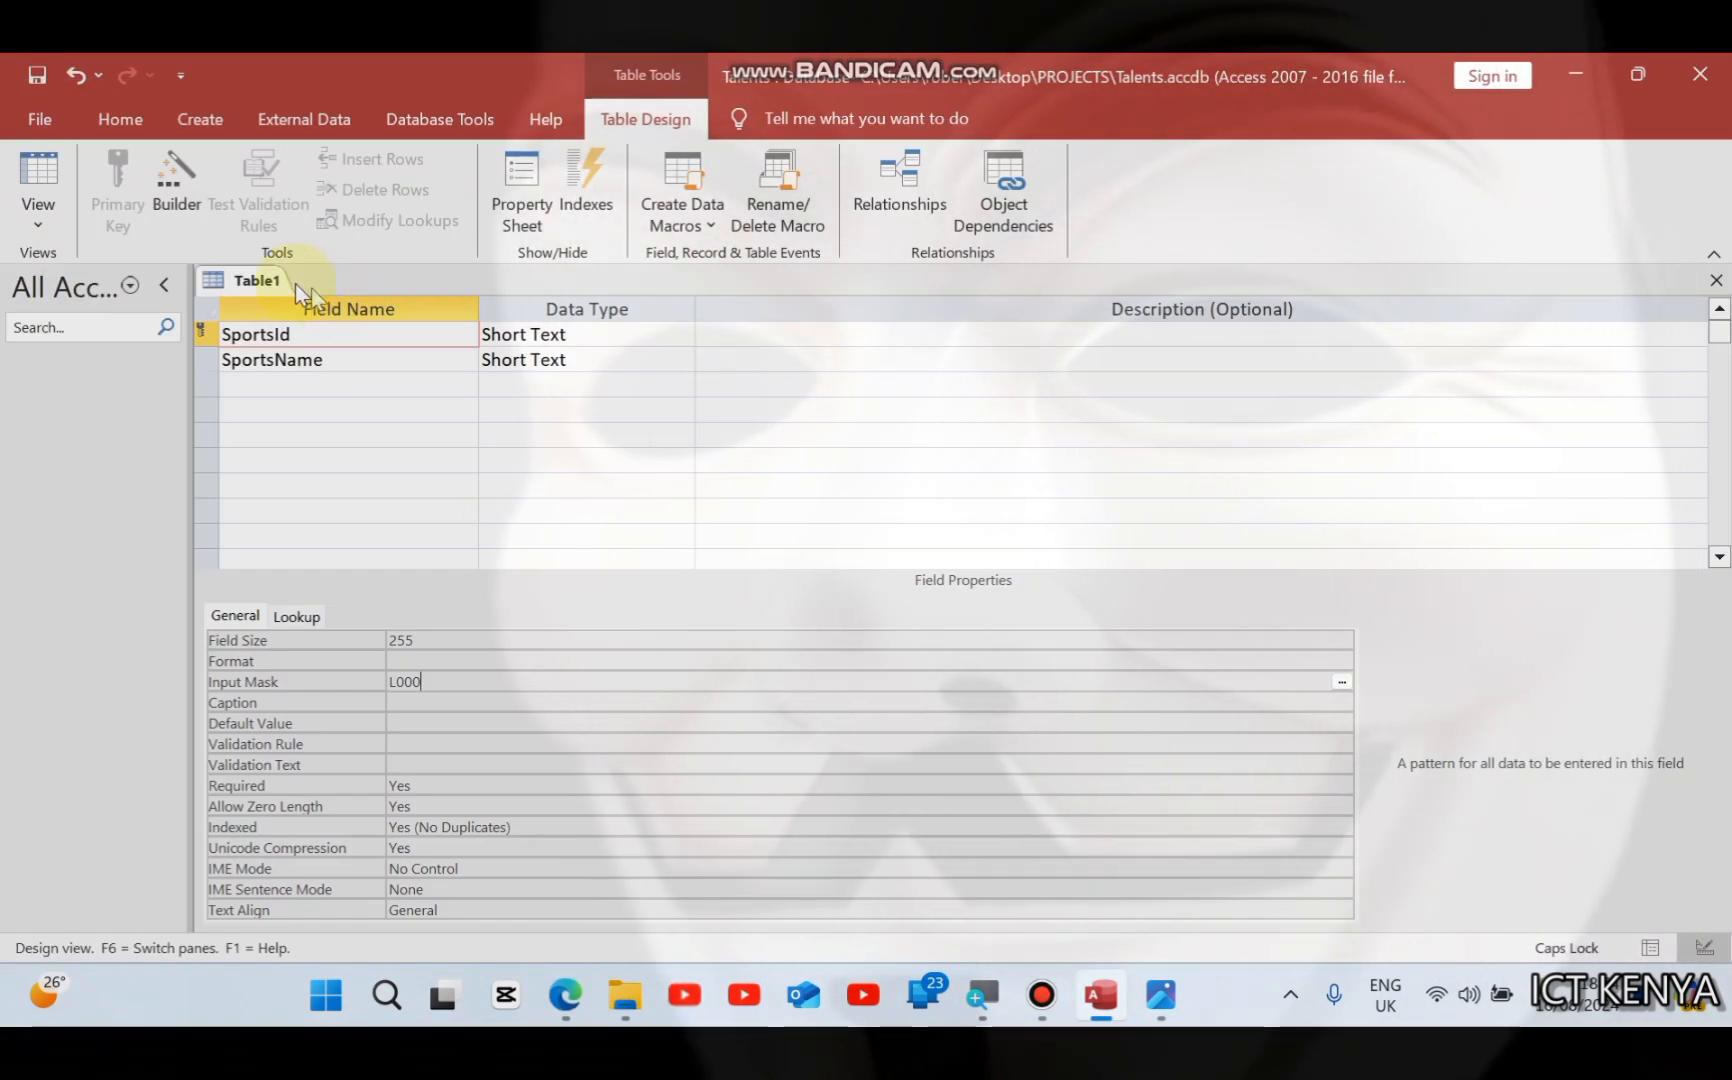
Step: Save the table as SportsTable, checking its name in the exam PDF, and close it
right_click(266, 280)
click(322, 296)
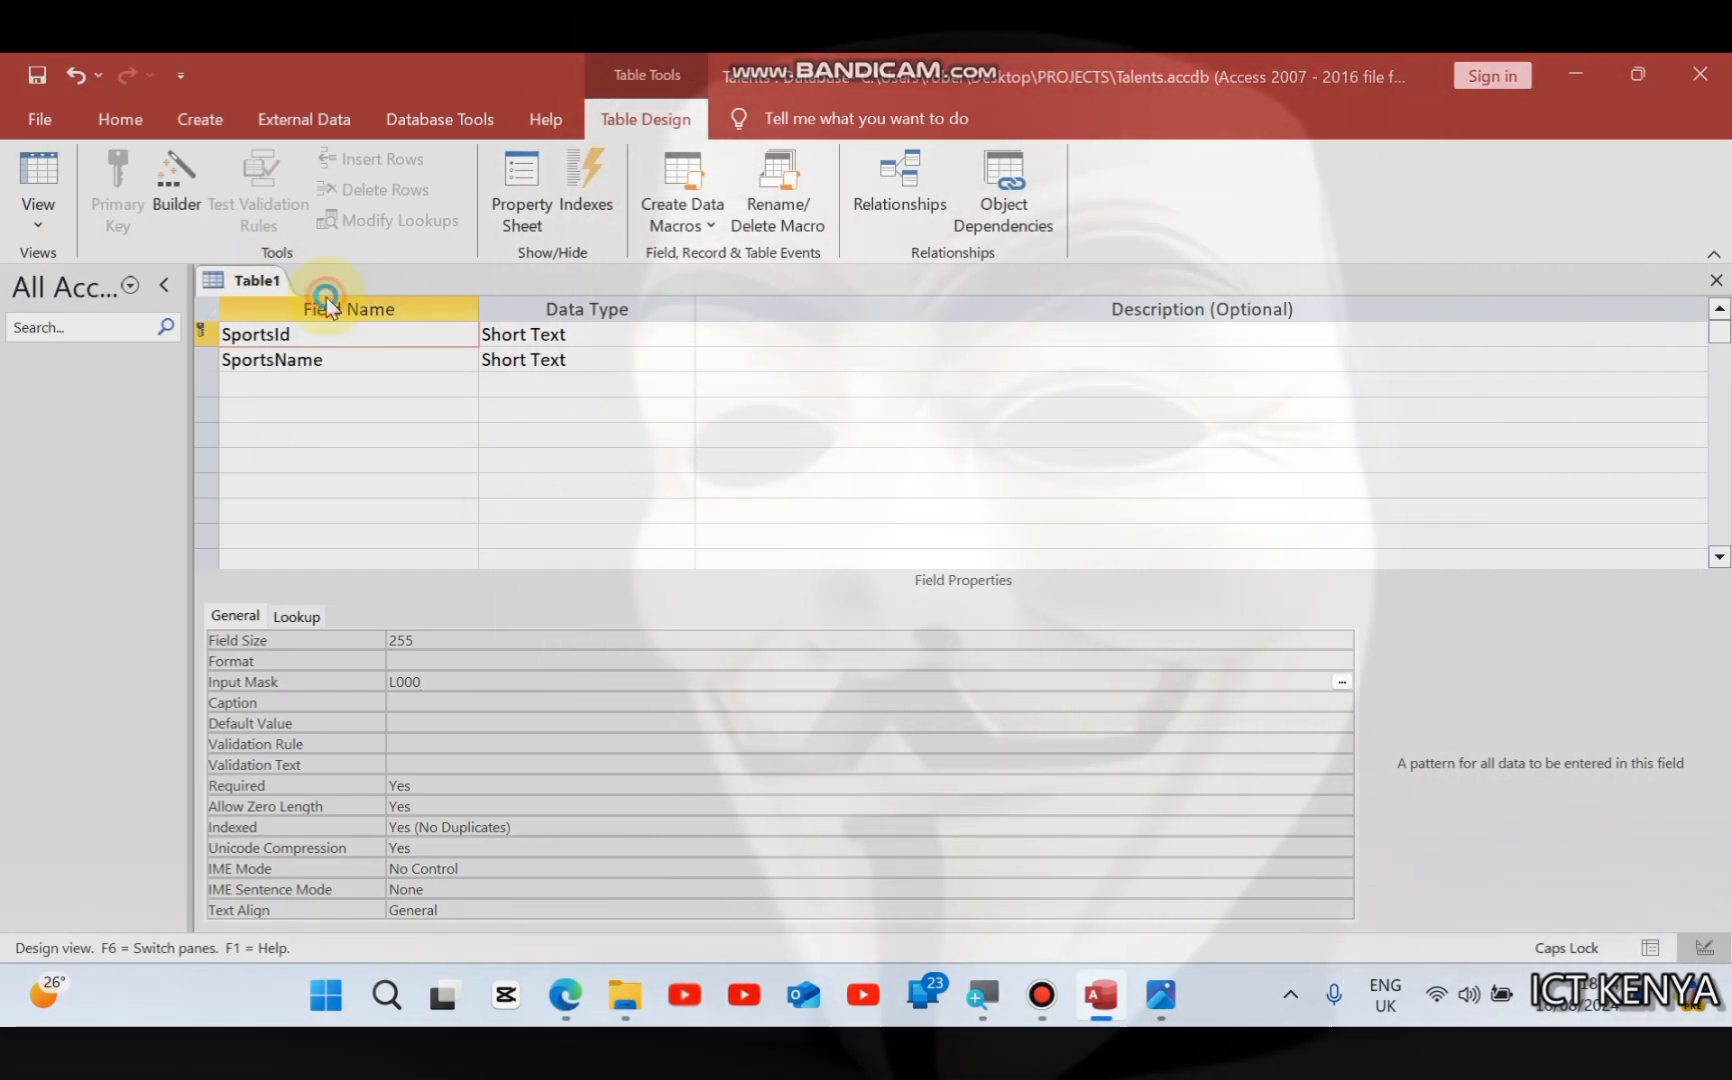
click(563, 1018)
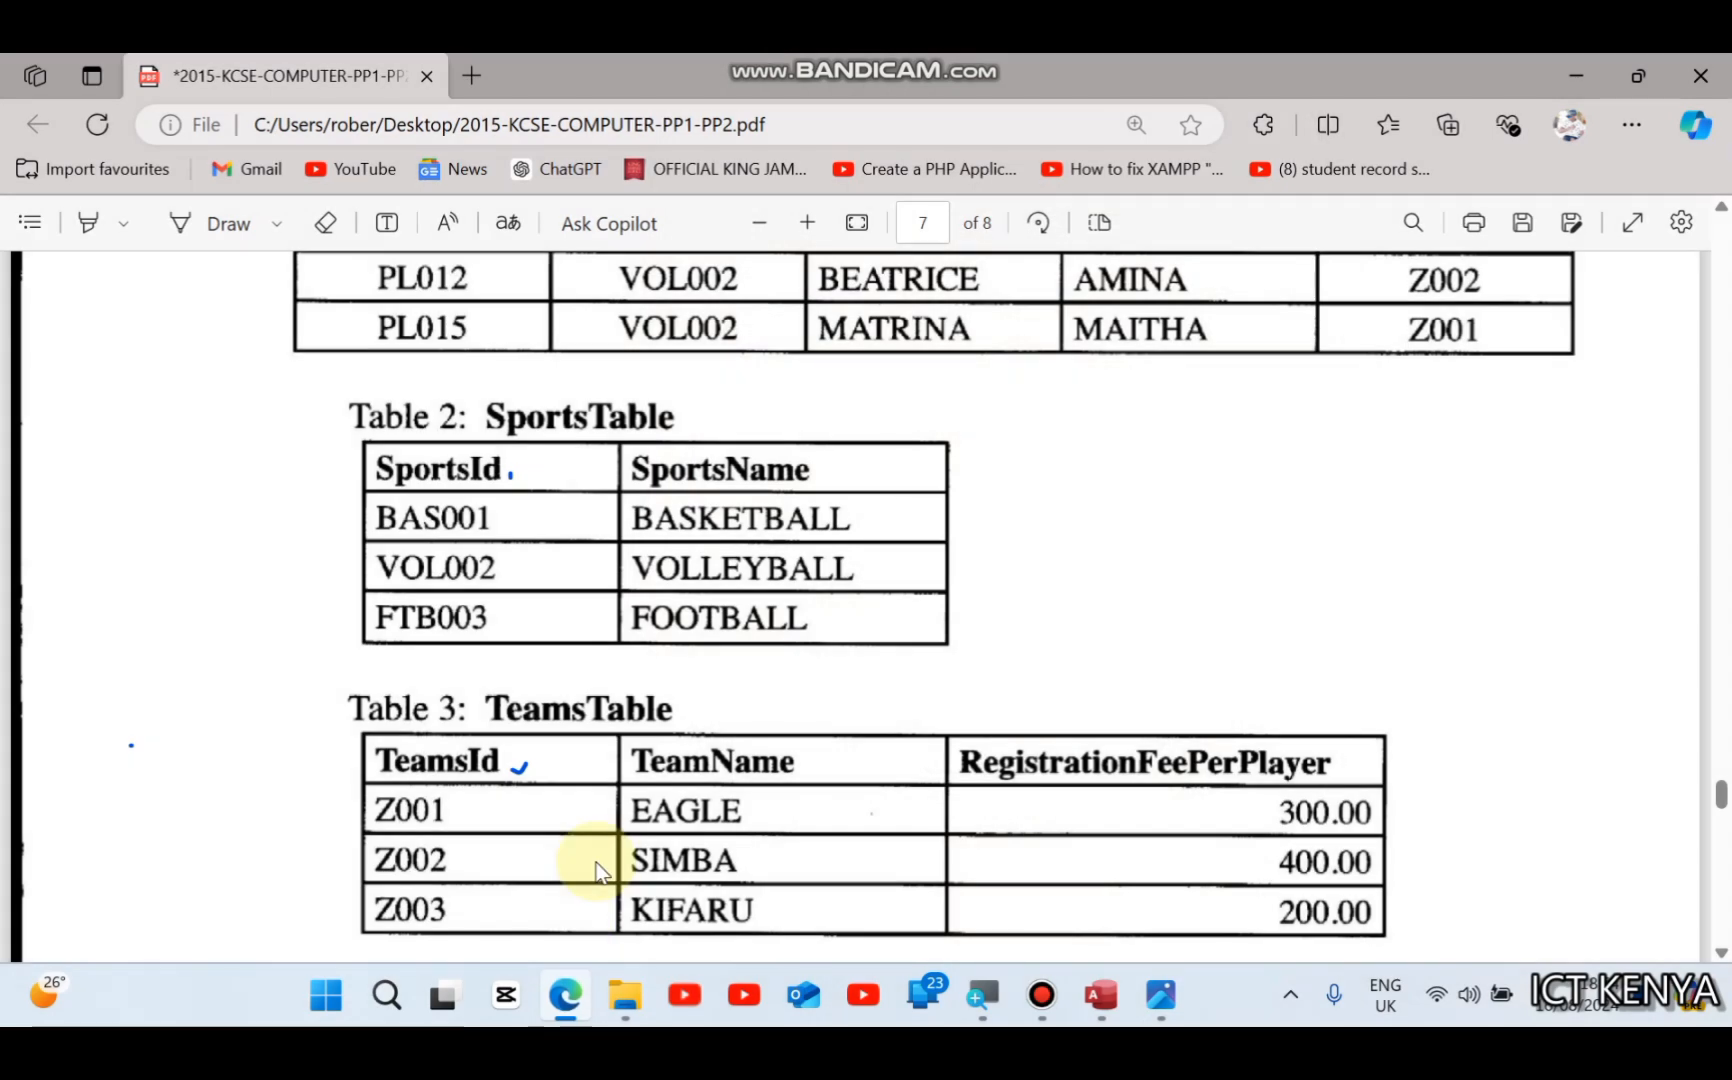
click(578, 1015)
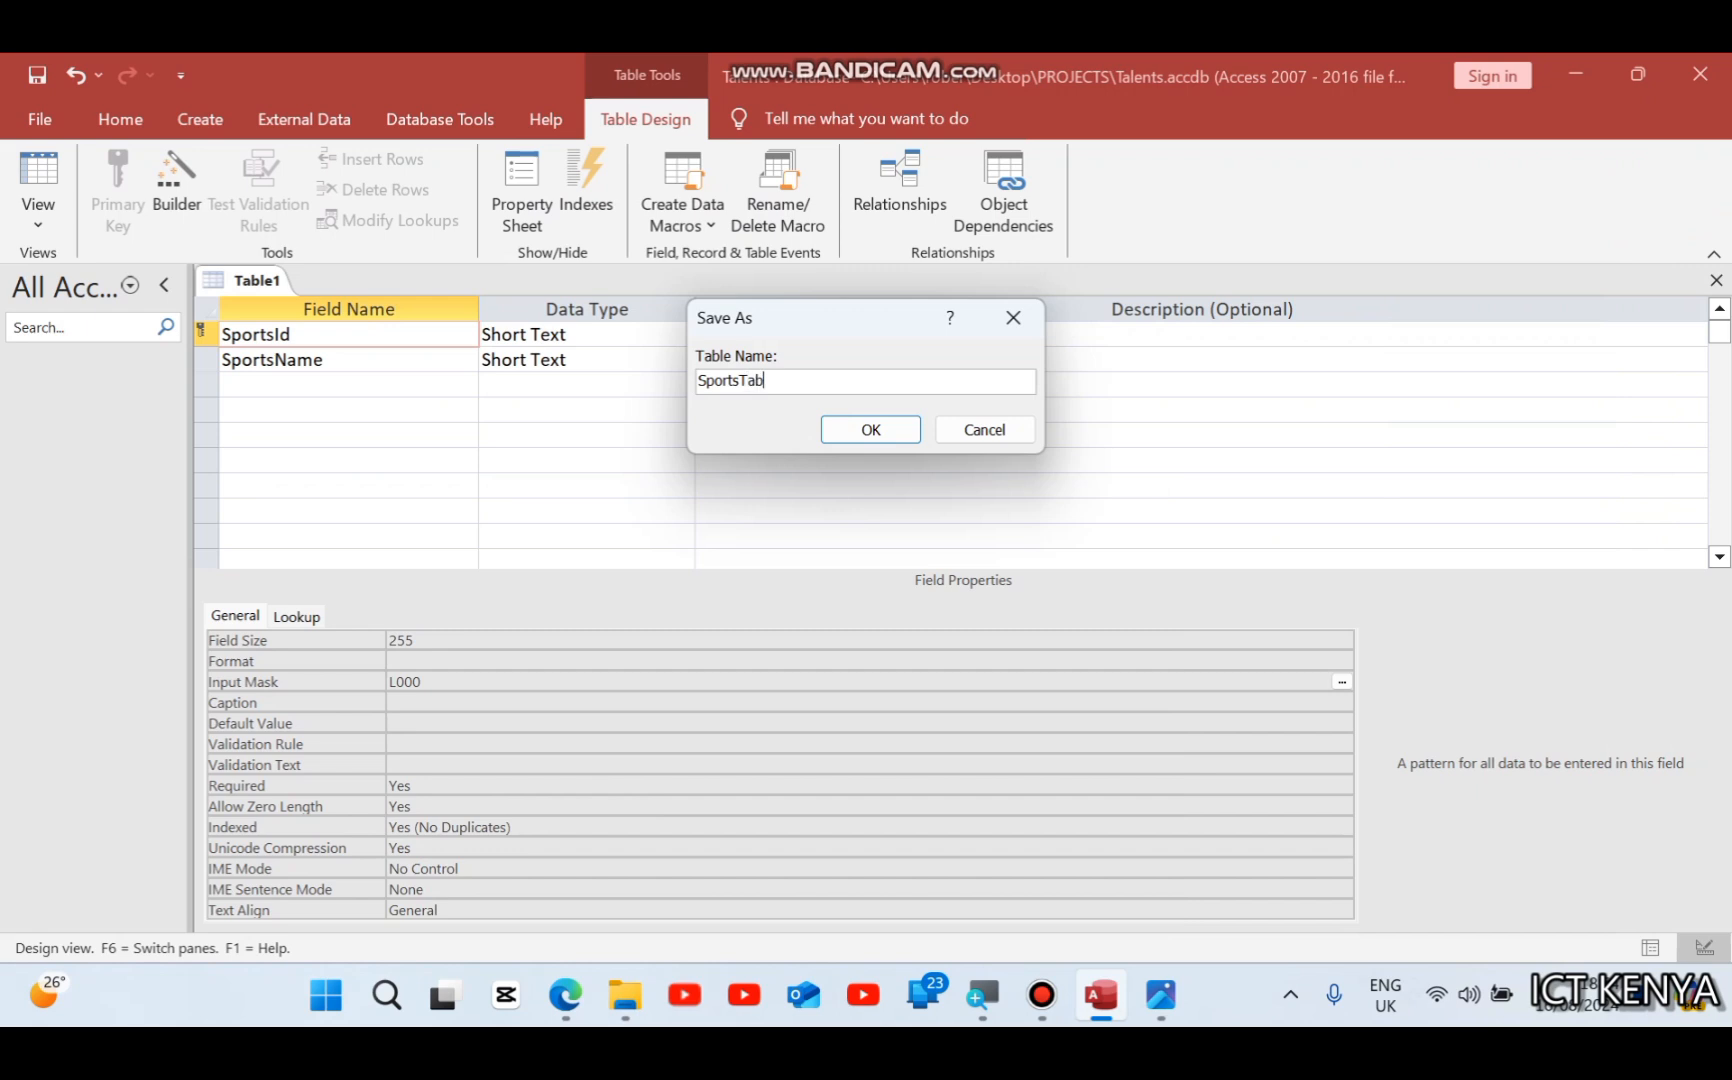
key(Return)
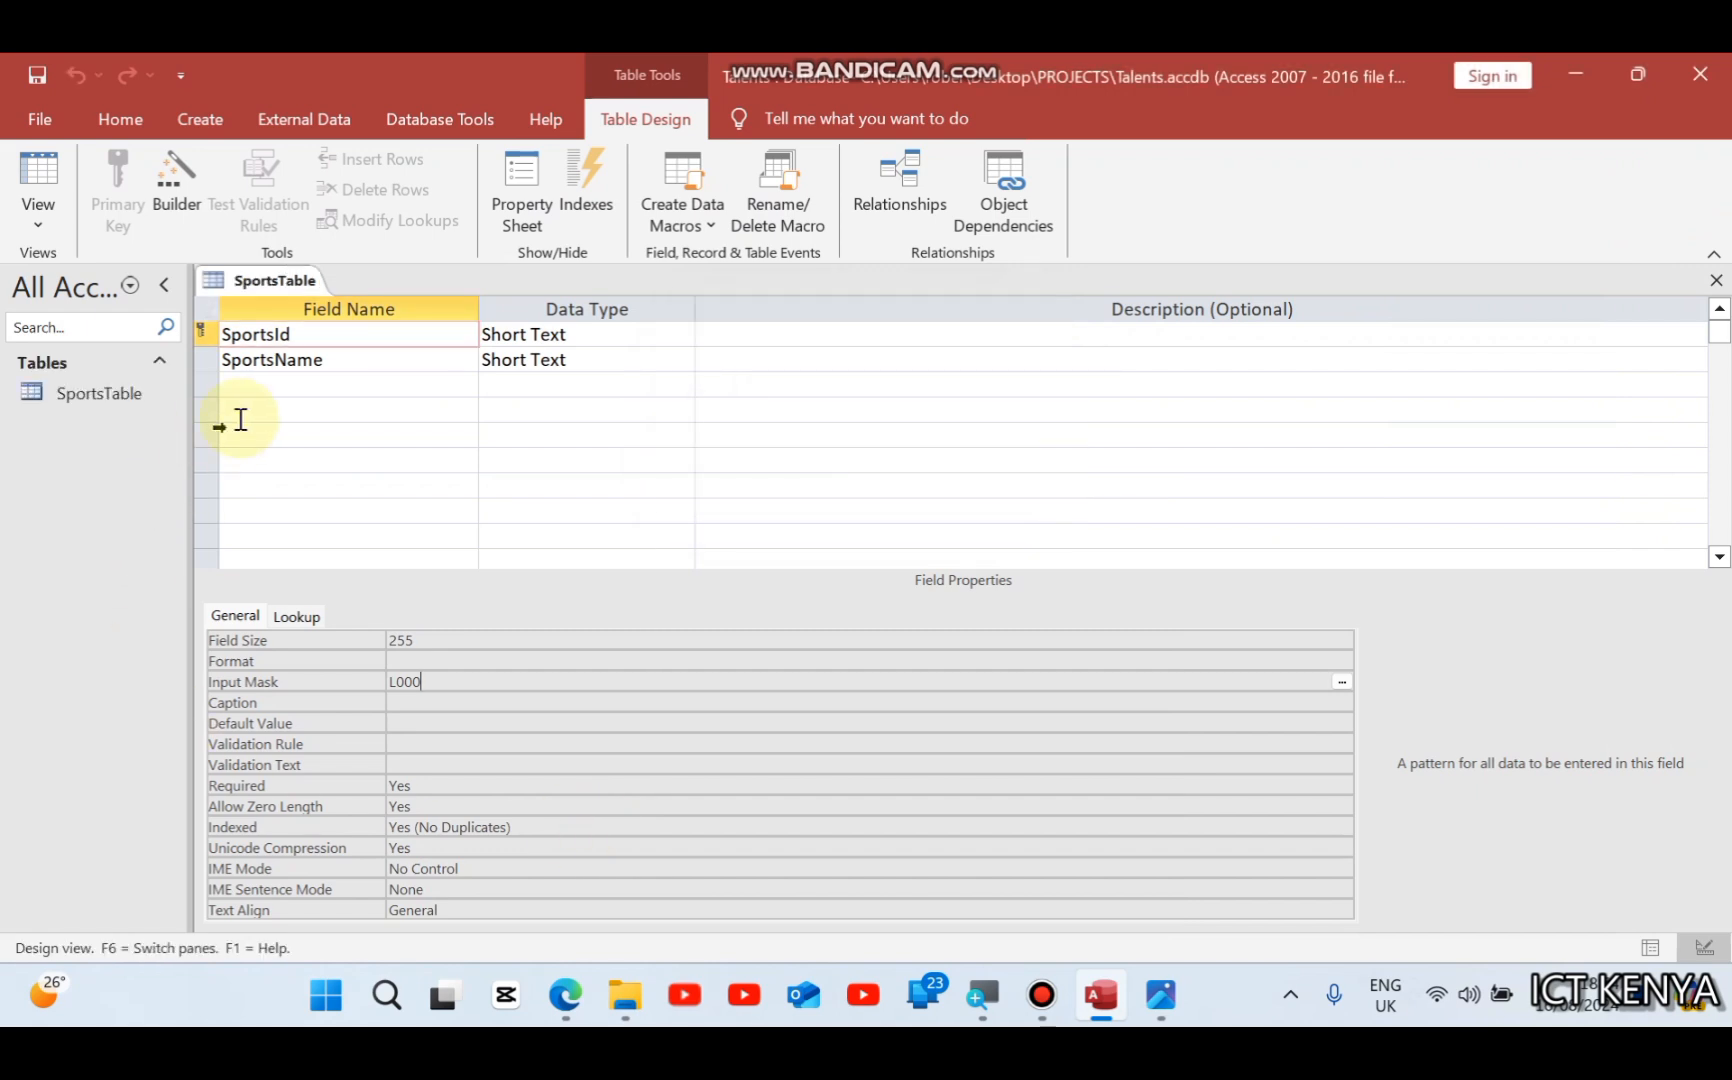
right_click(295, 296)
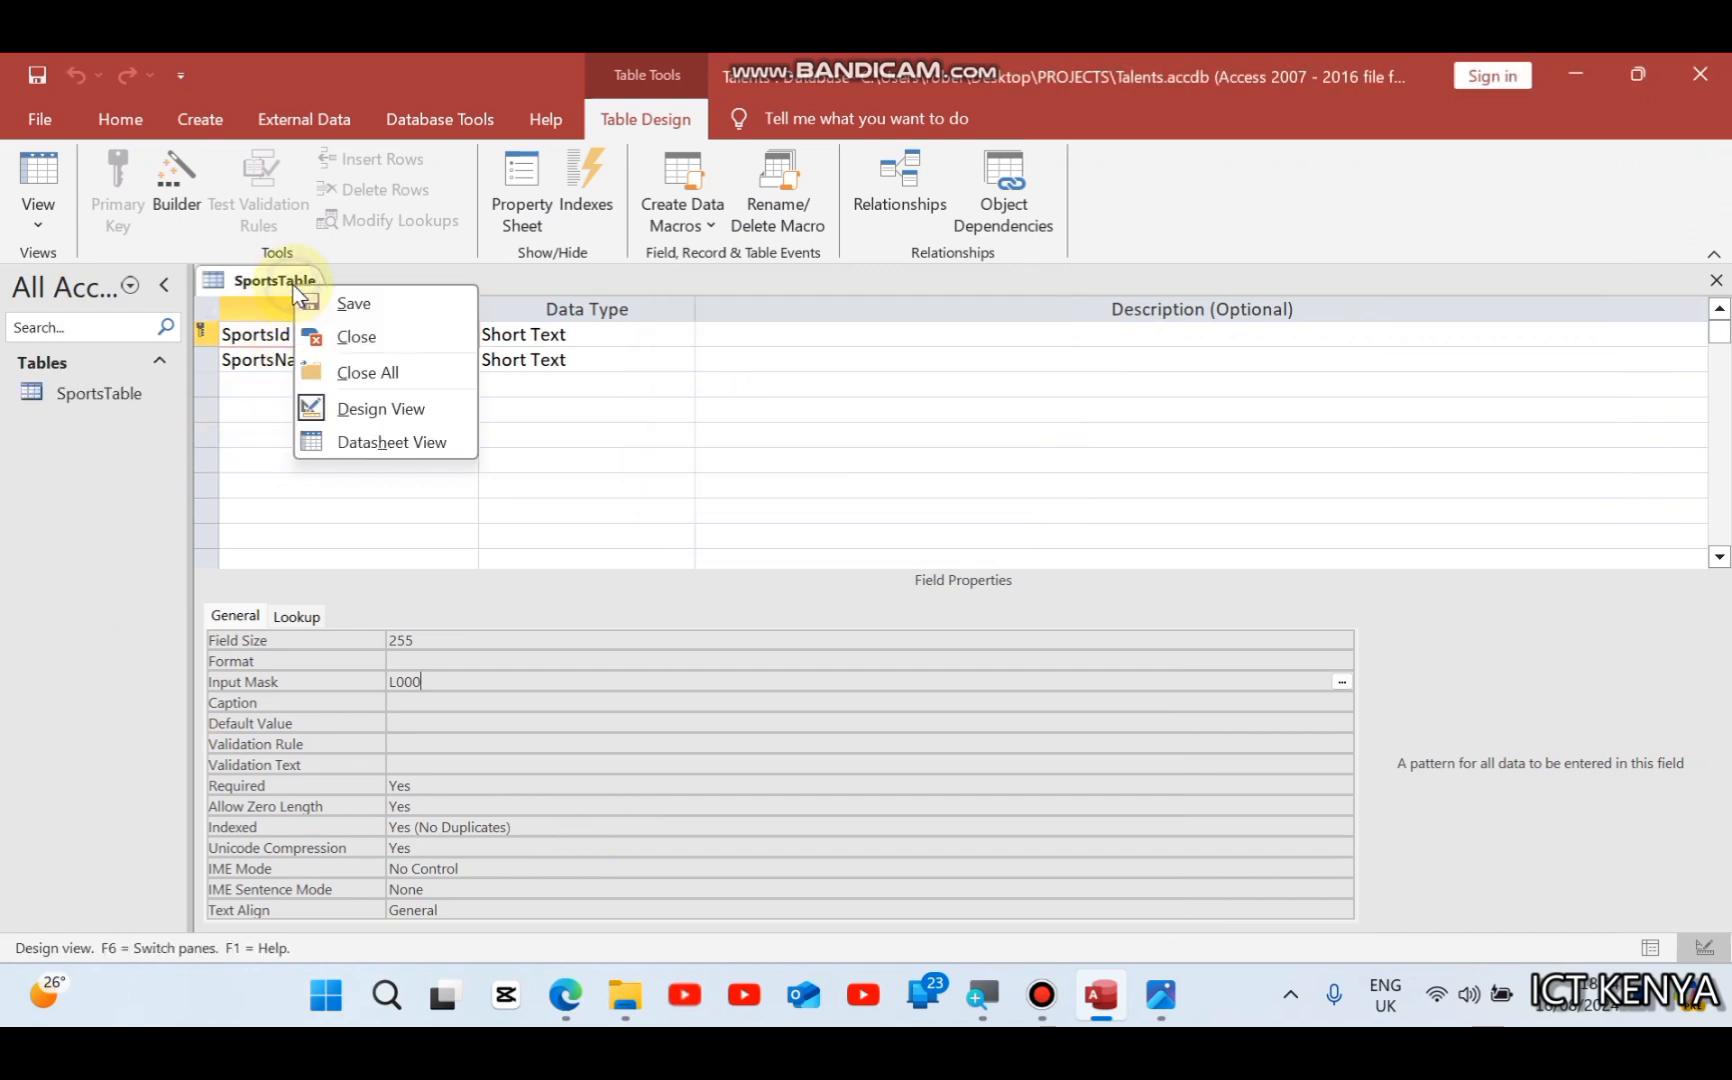
click(359, 336)
Step: Review the TeamsTable layout in the exam PDF and create a new table in Design view in Access
click(565, 995)
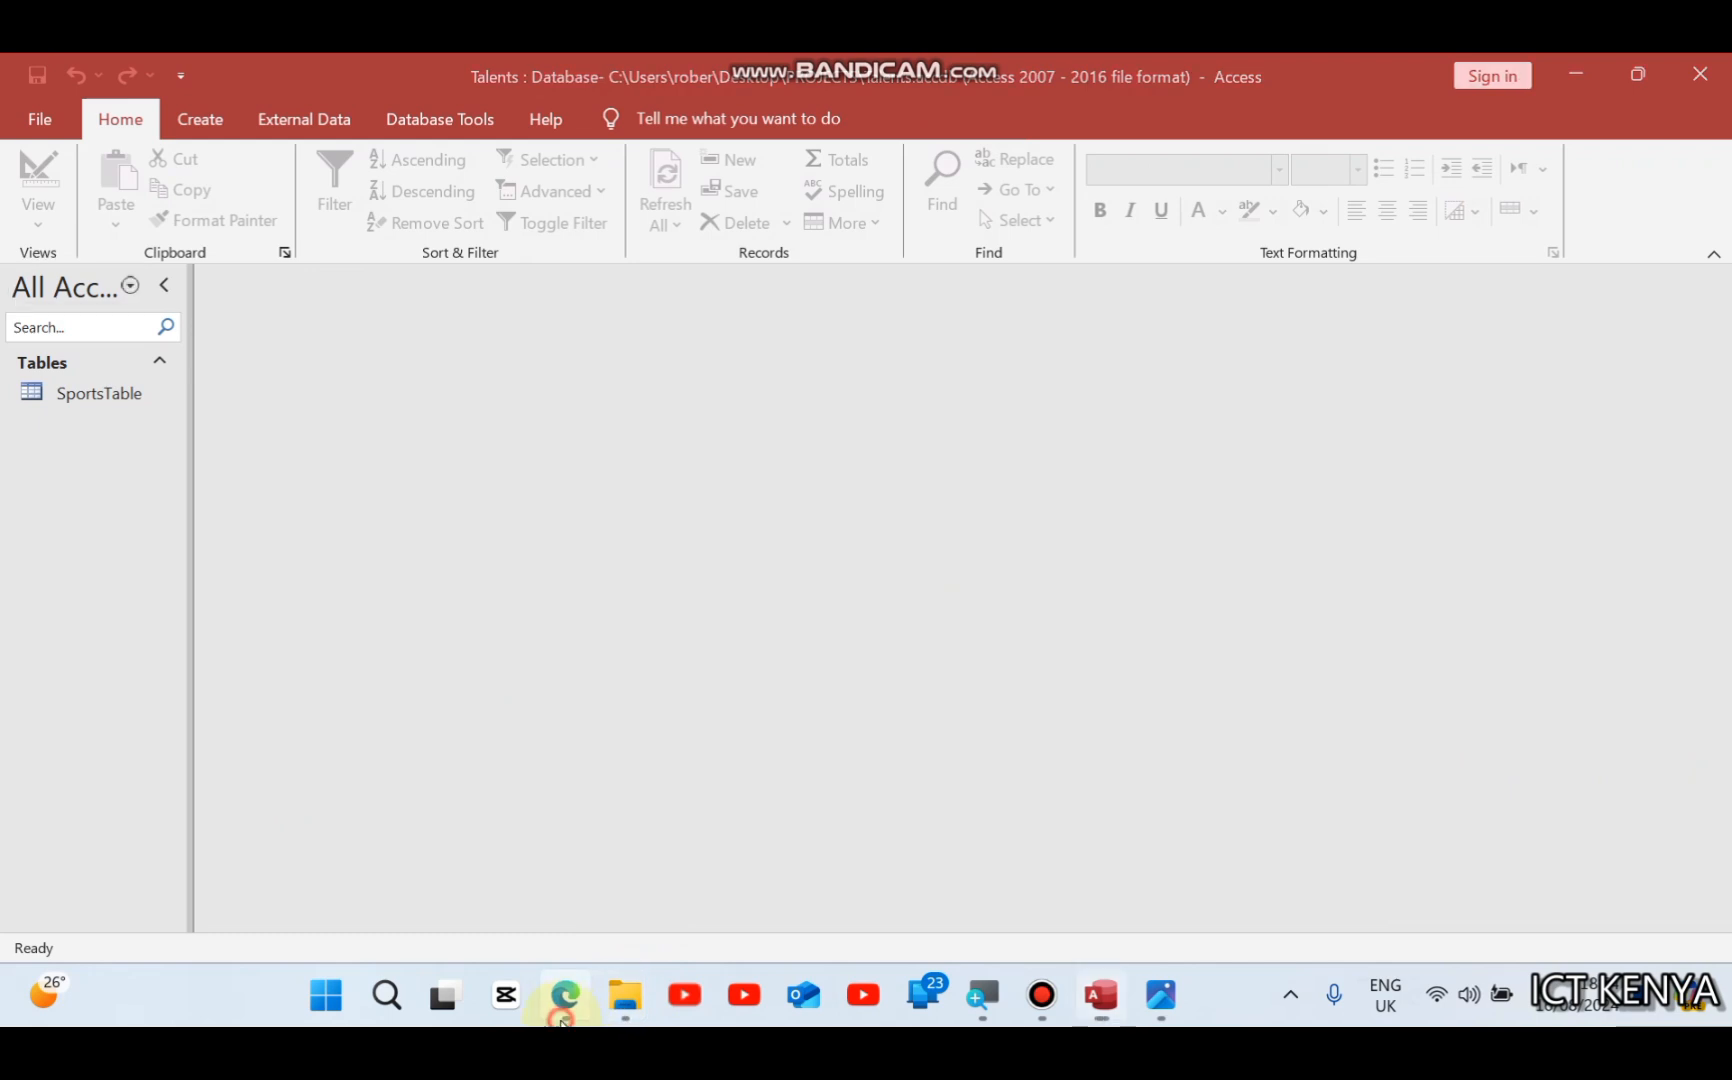
scroll(600, 848, down, 1)
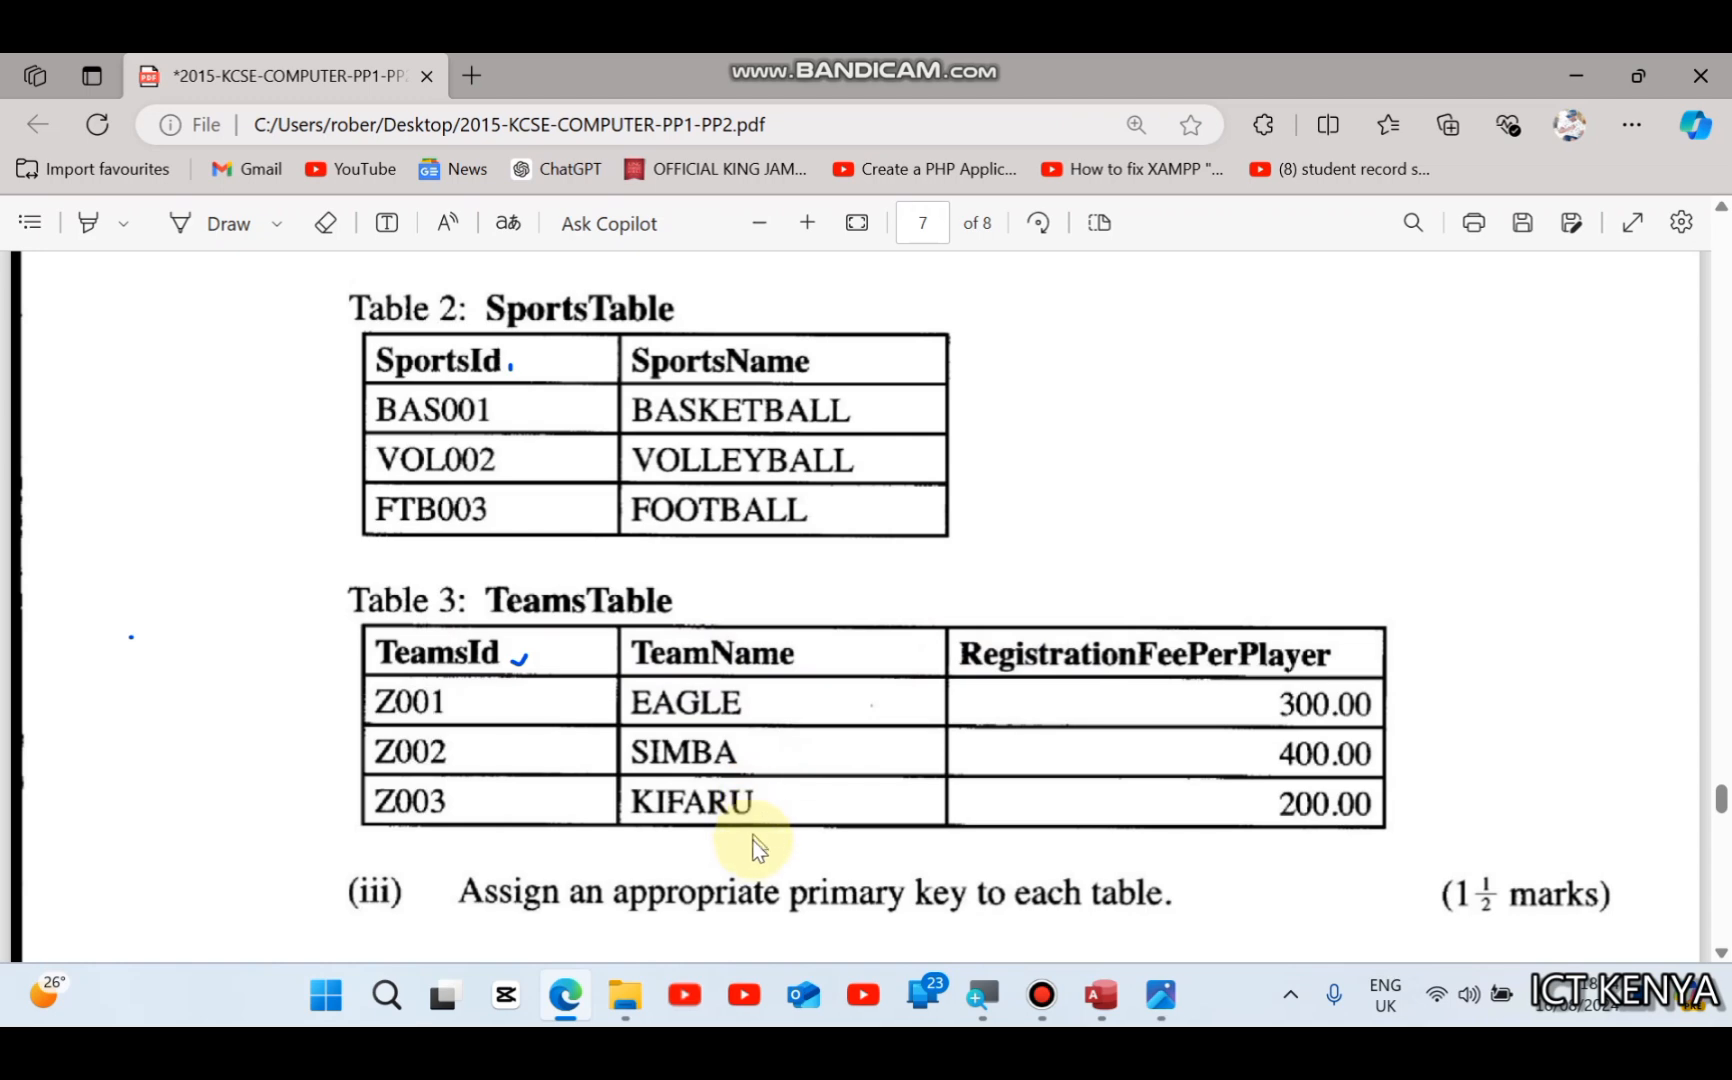
click(1083, 1010)
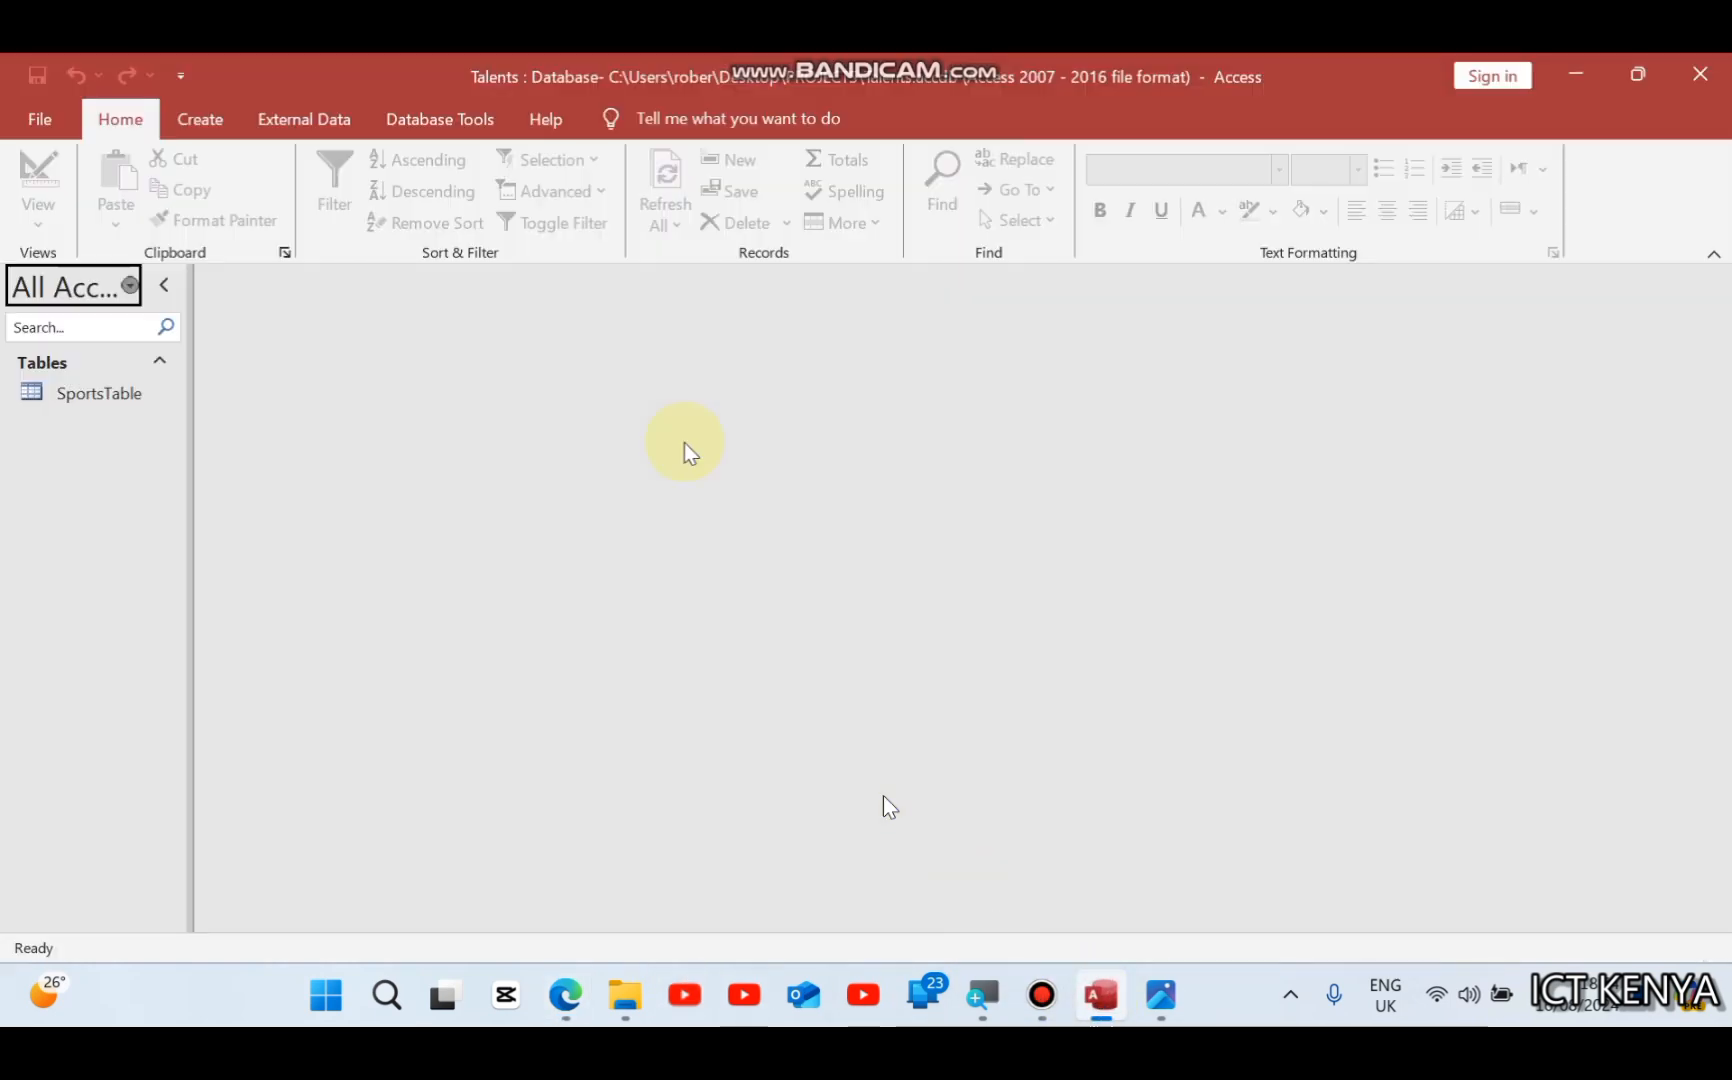
click(221, 118)
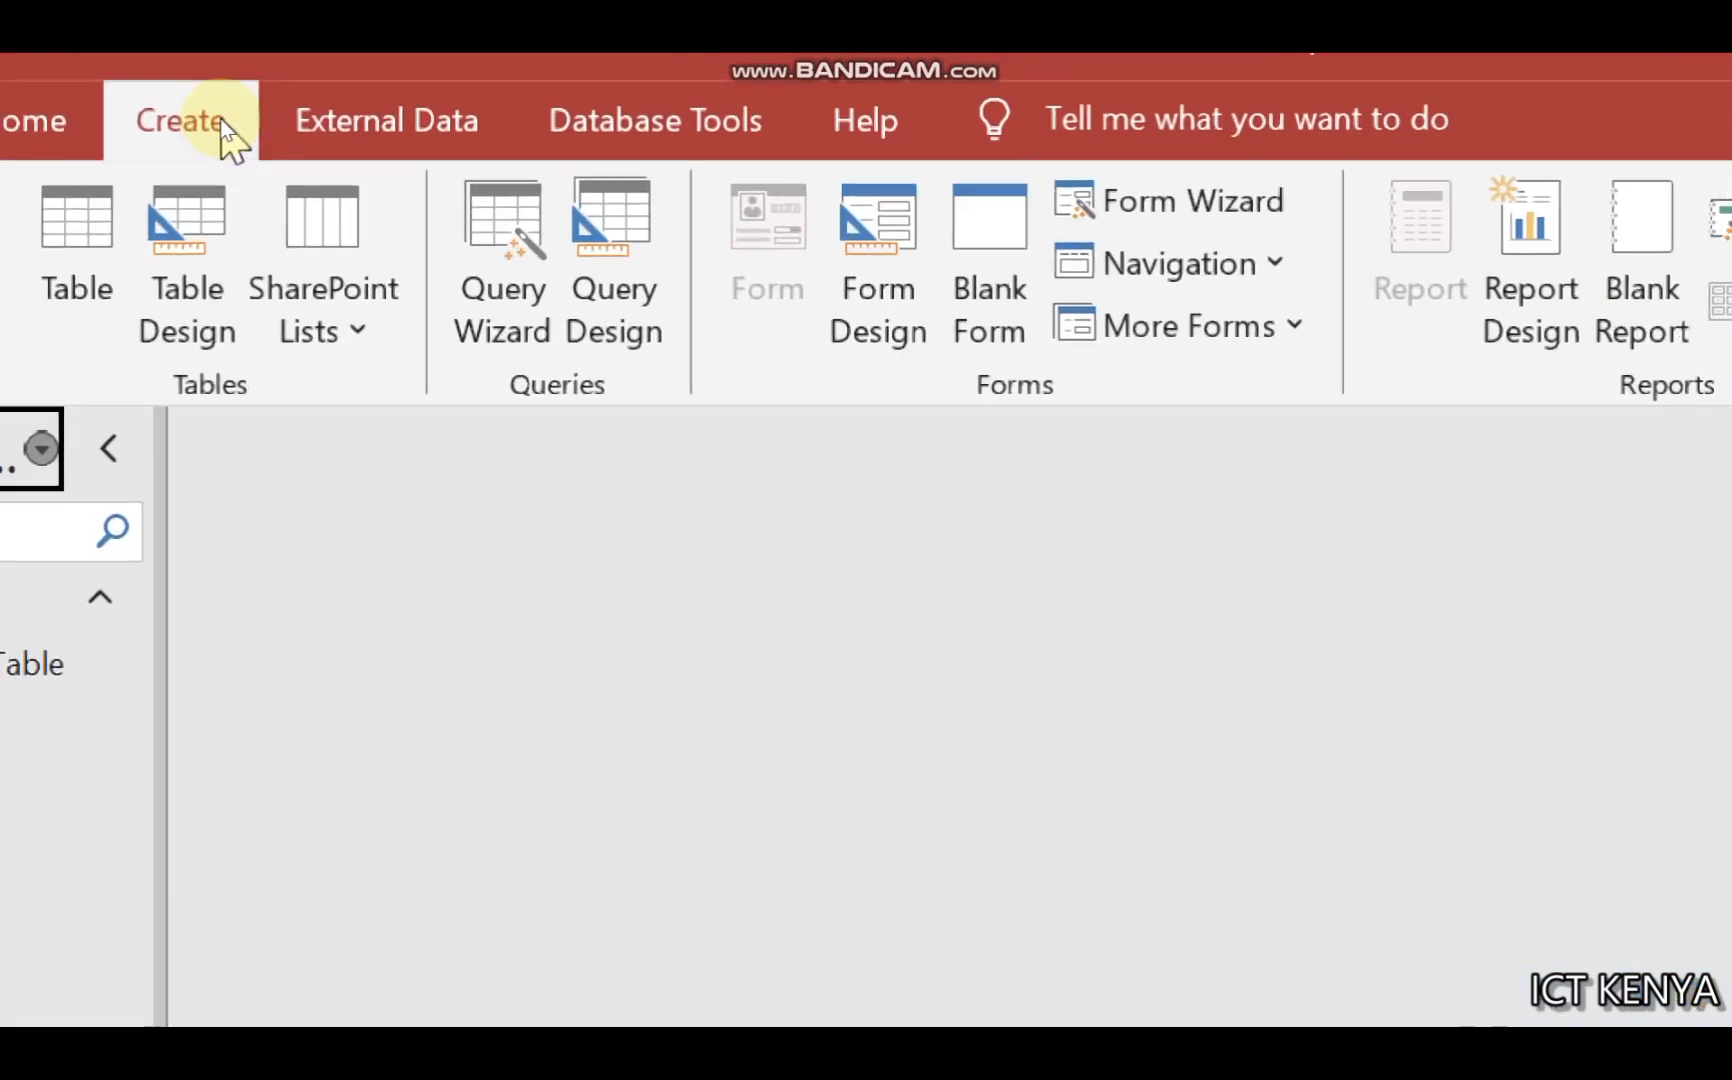
click(210, 150)
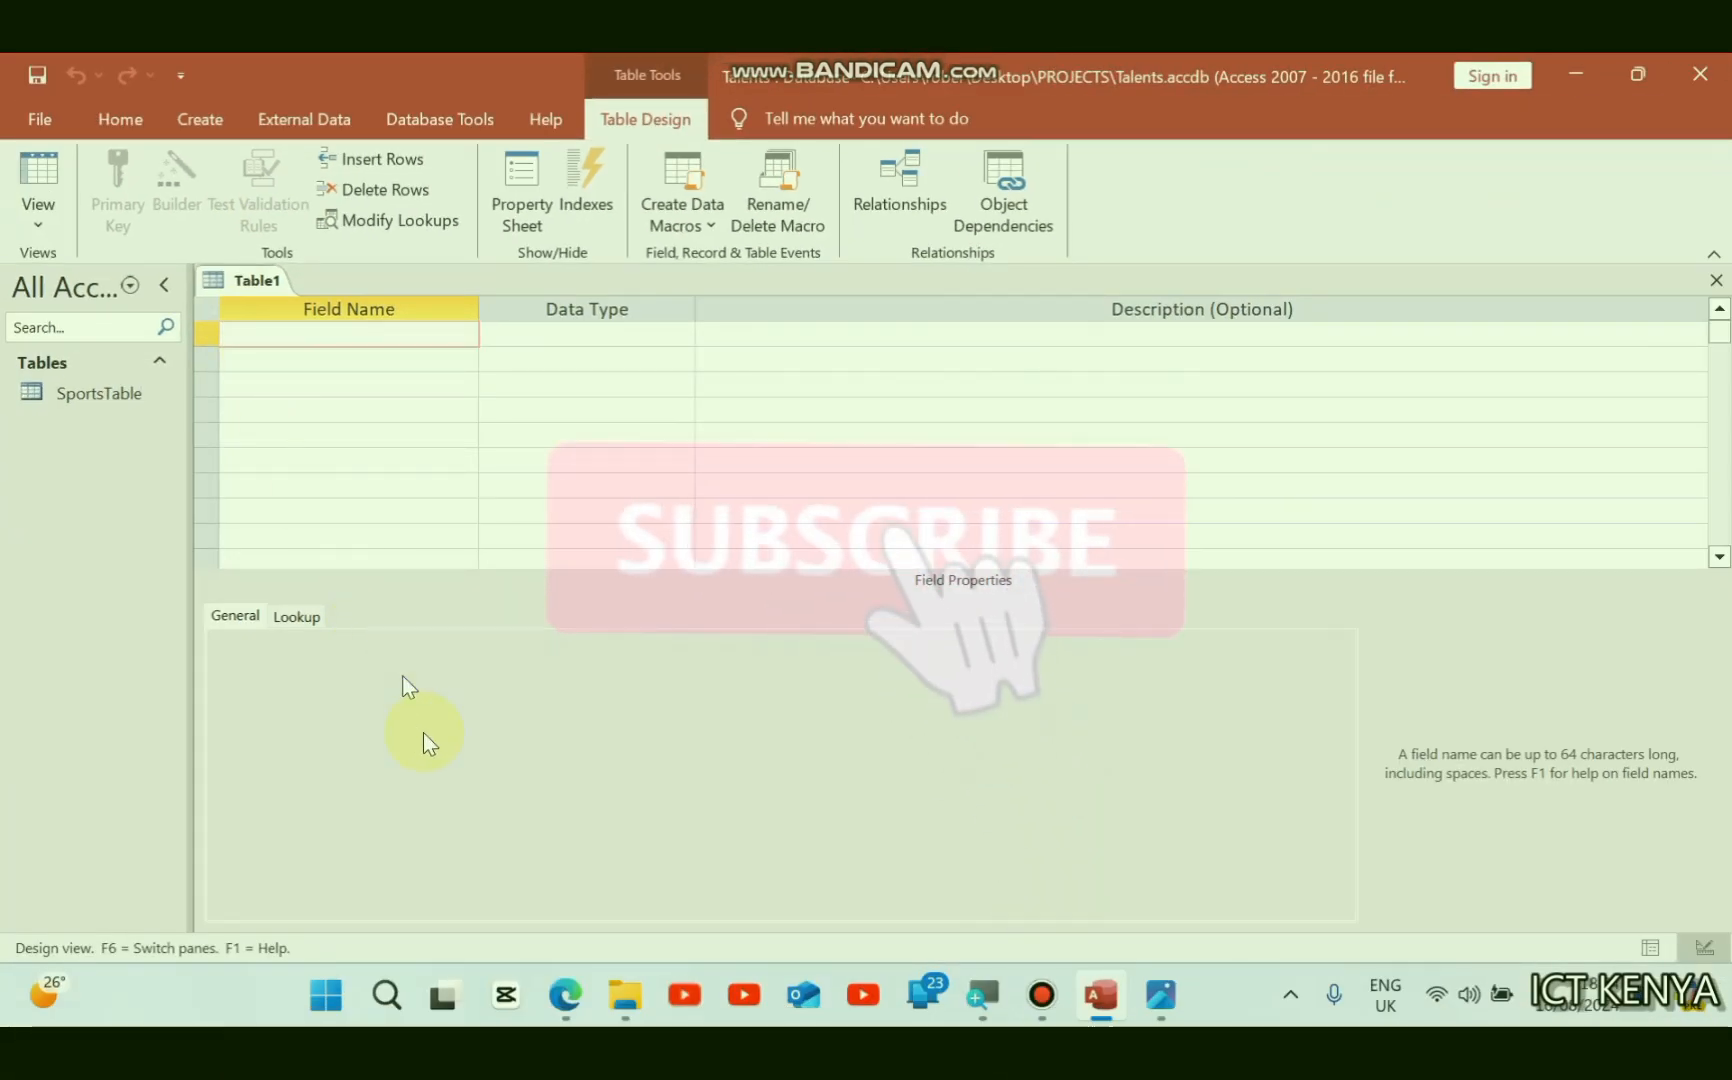
Step: Consult TeamsTable in the exam PDF and add the fields TeamsId and TeamsName as Short Text to the new table
click(556, 998)
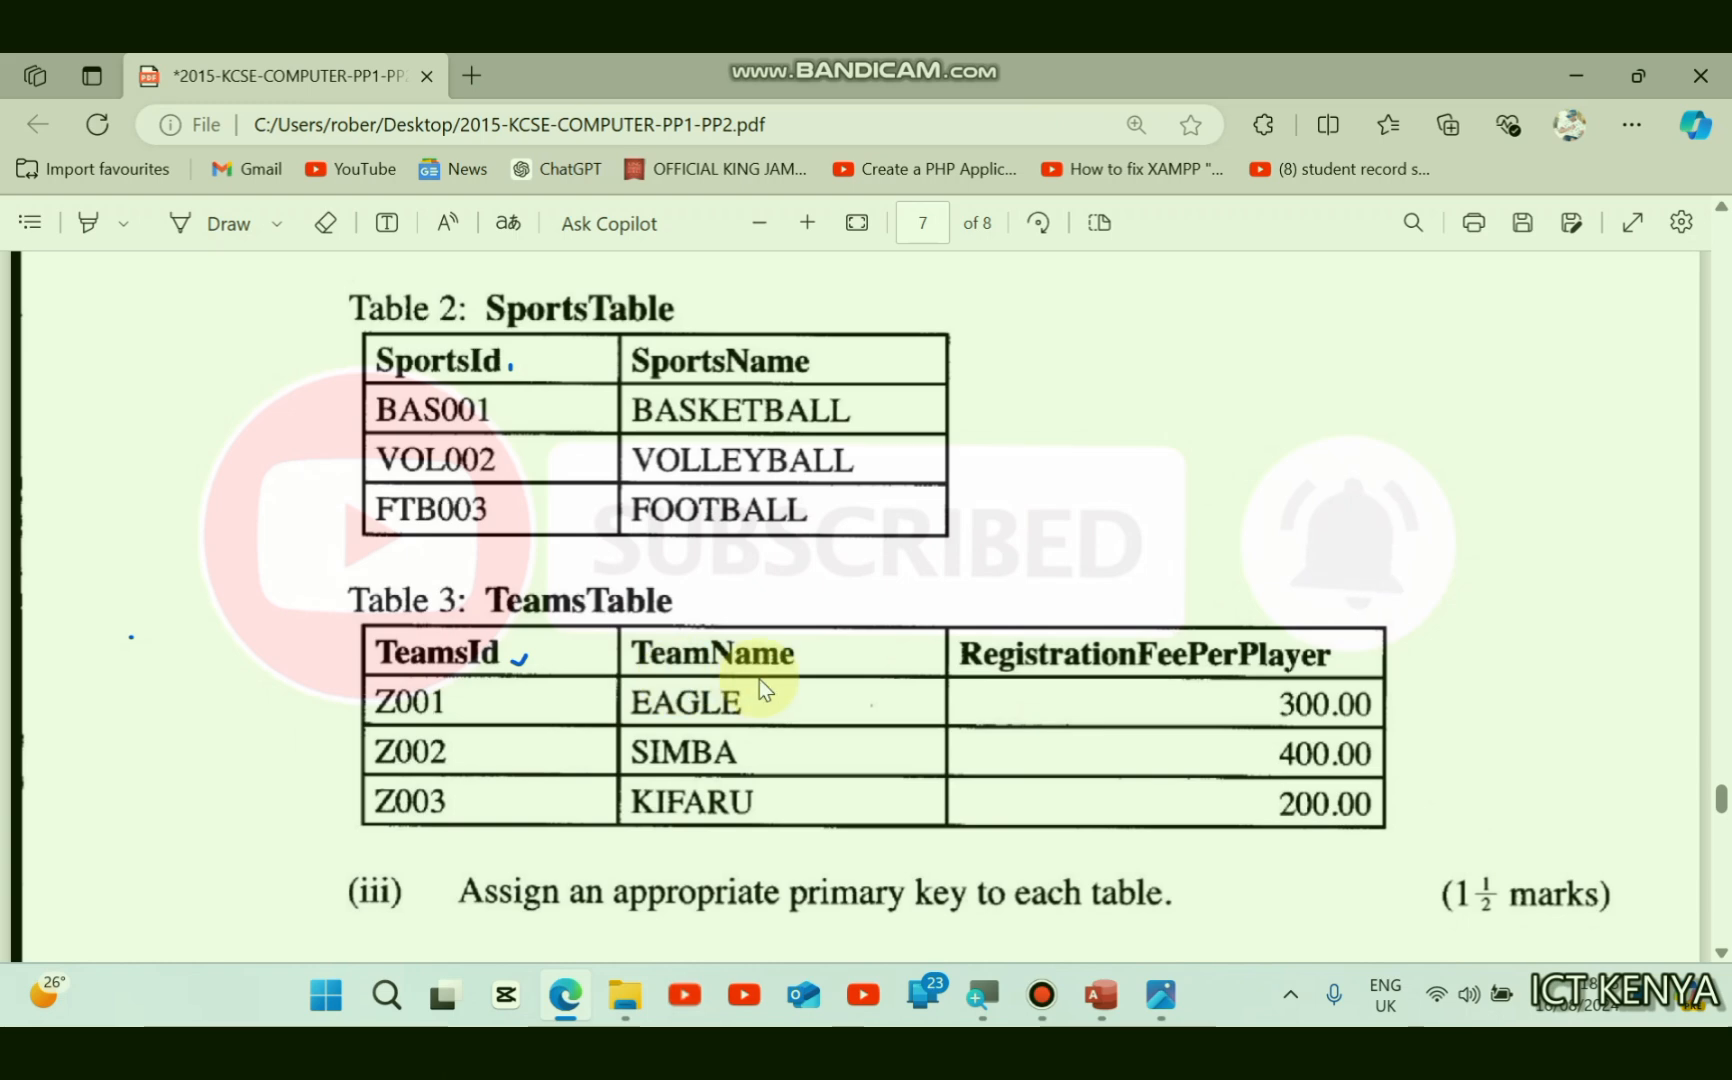
click(560, 1000)
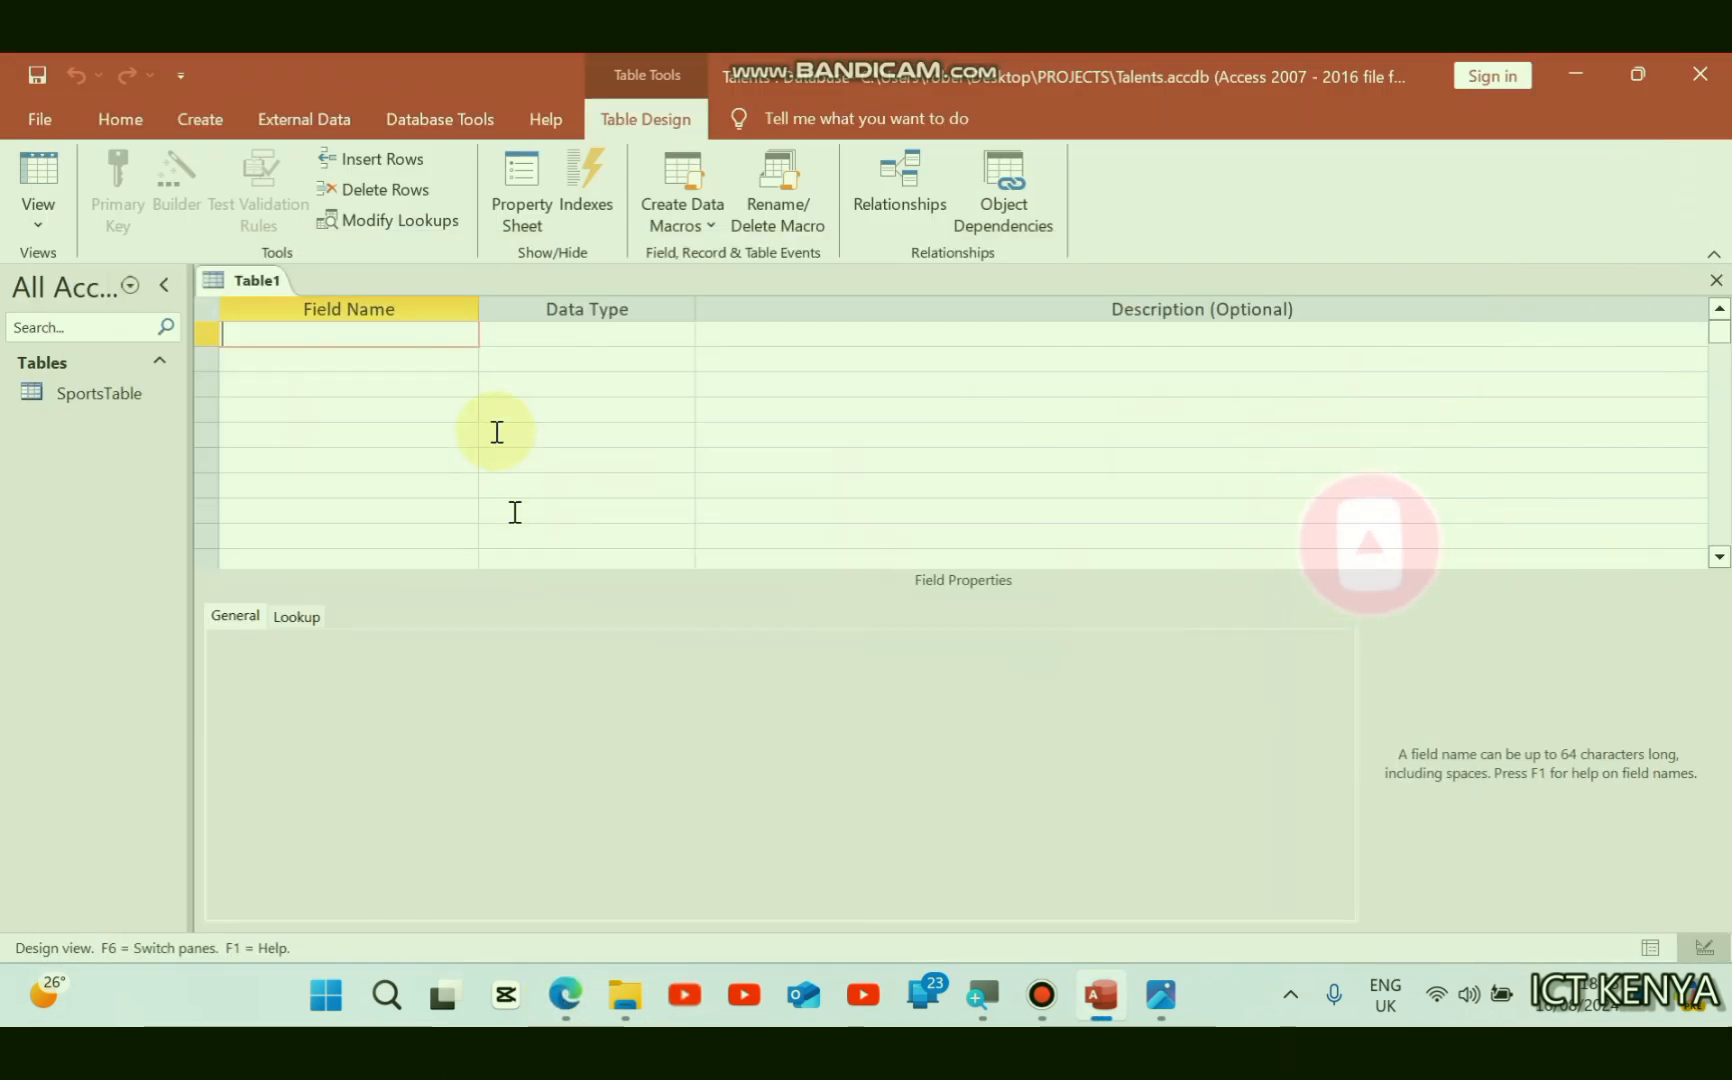
text(TeamsId)
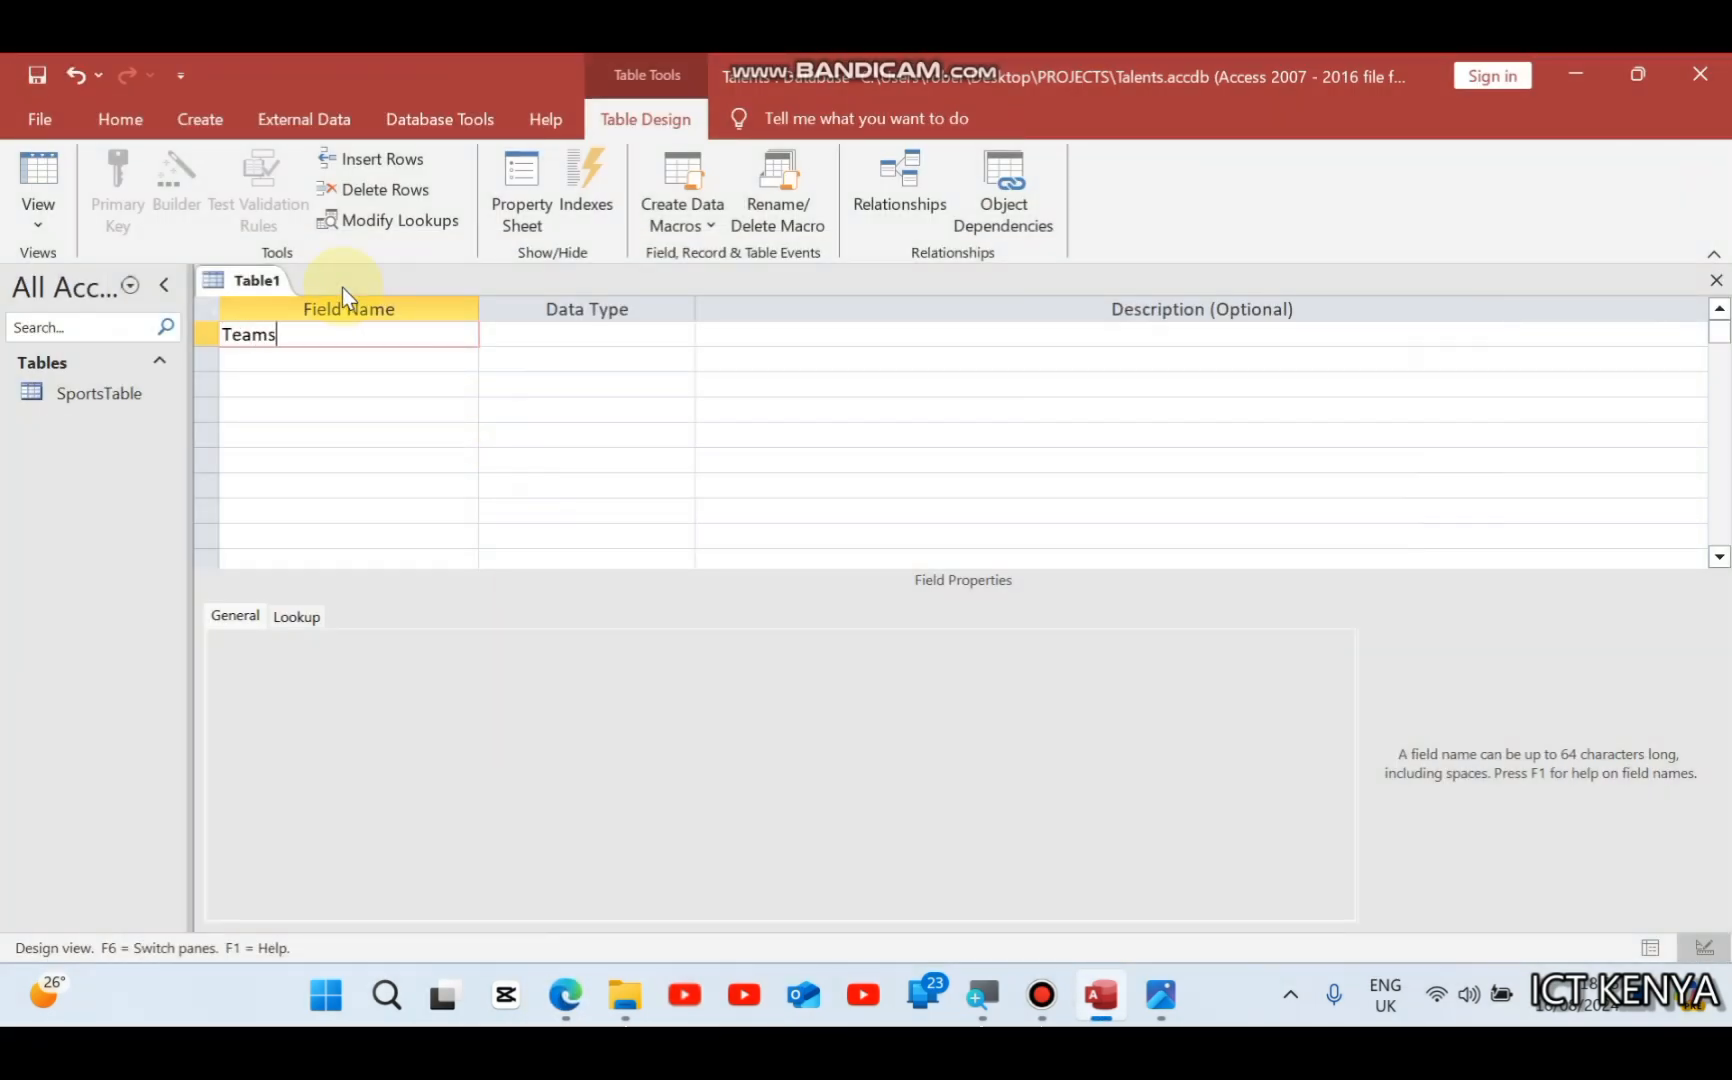
key(Return)
key(Return)
key(Return)
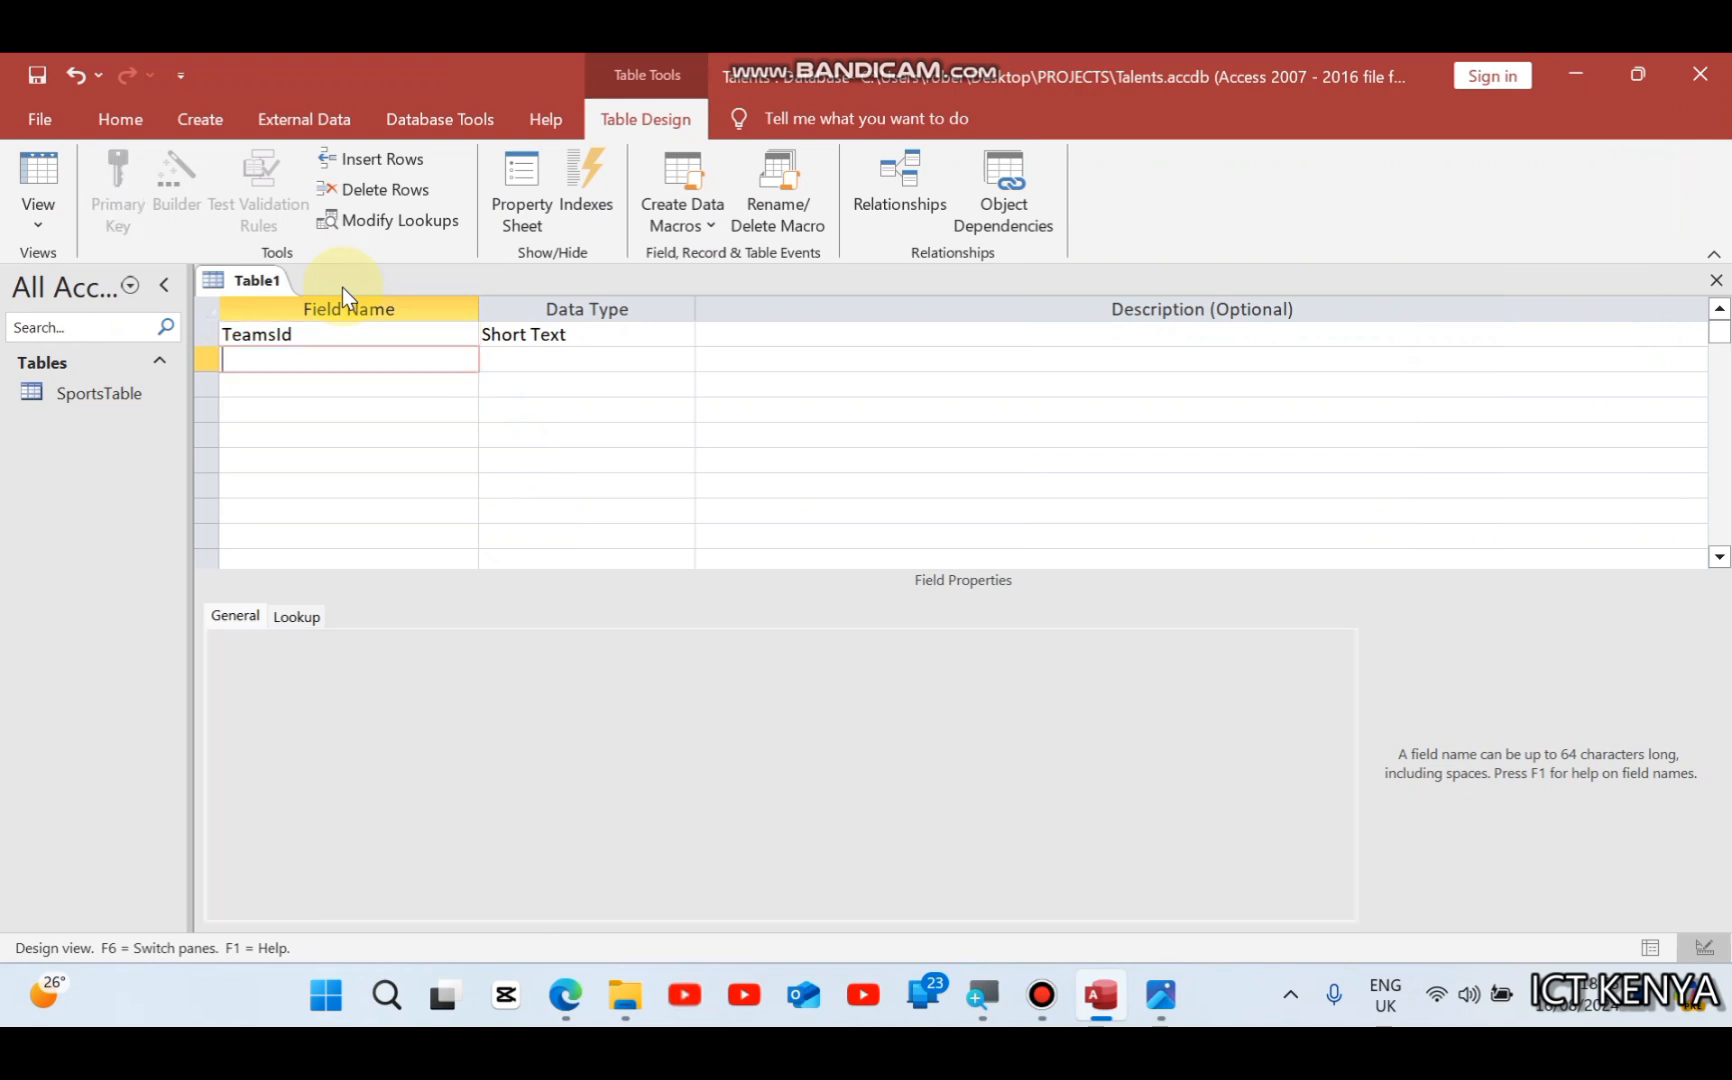
text(TeamsName)
key(Return)
key(Return)
key(Return)
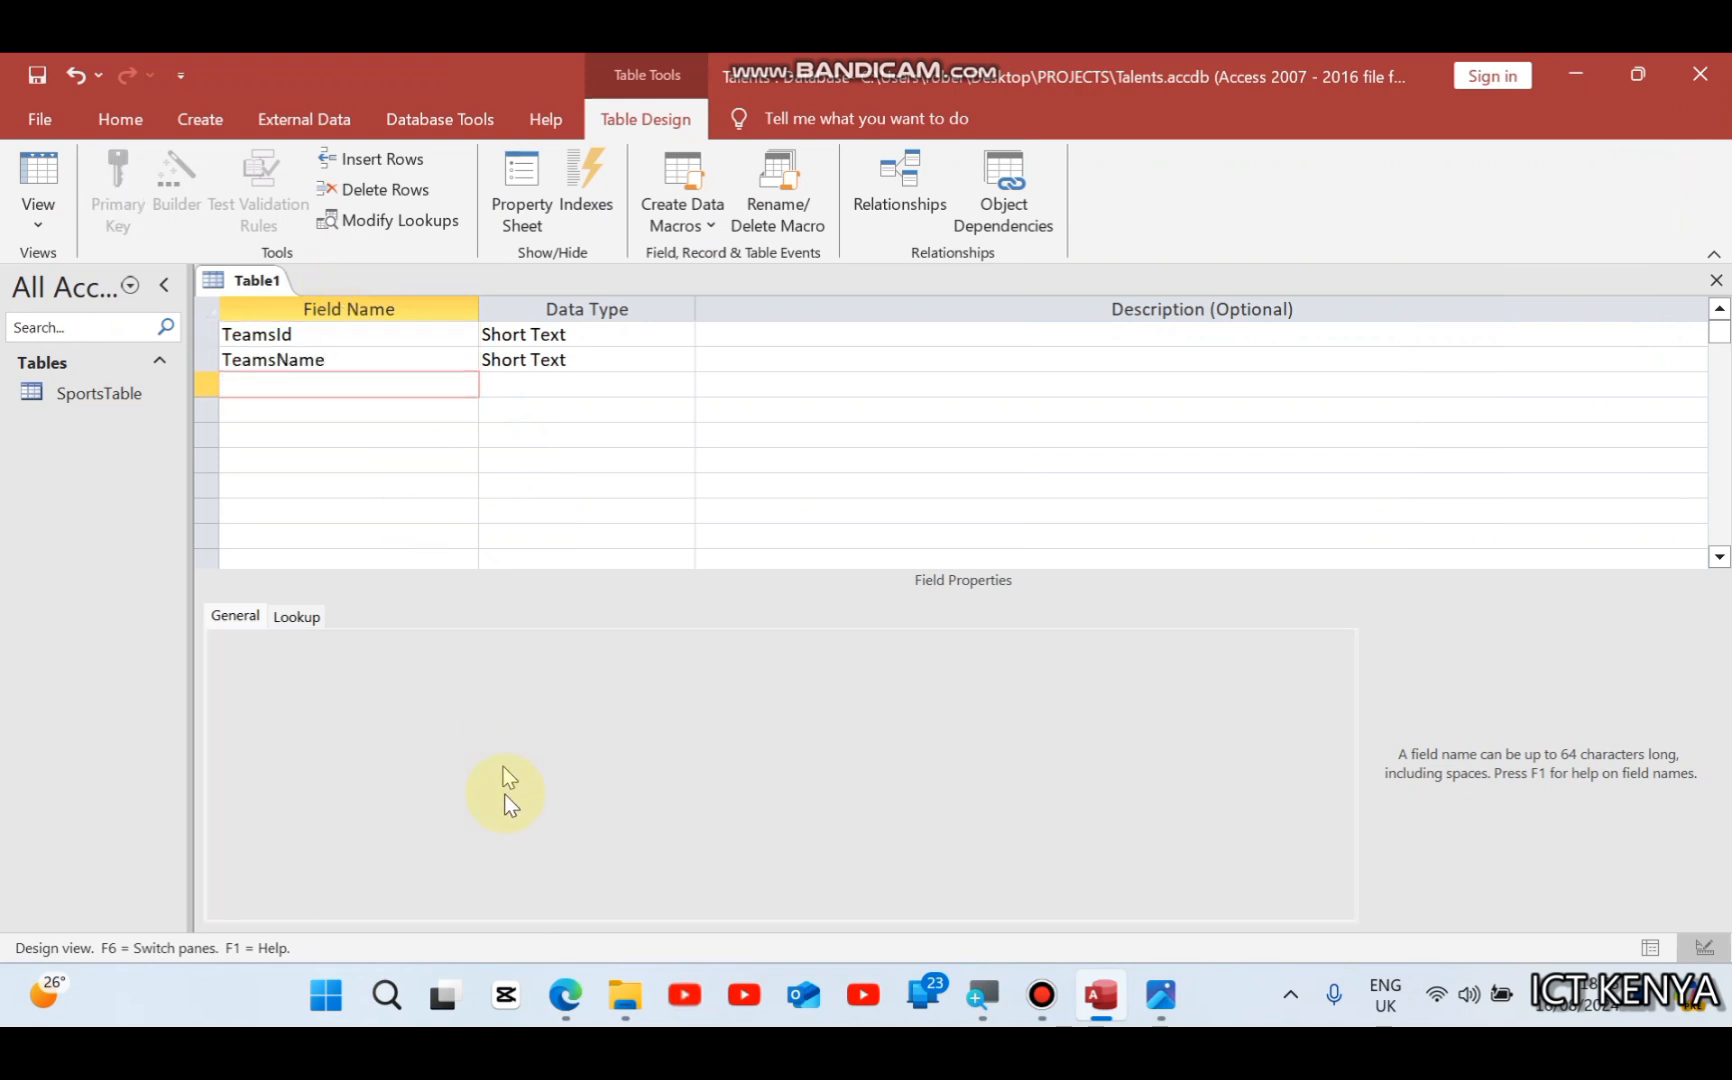
Step: Check the third TeamsTable column in the exam PDF and add the field RegistrationFeePerPlayer to the new table
click(568, 995)
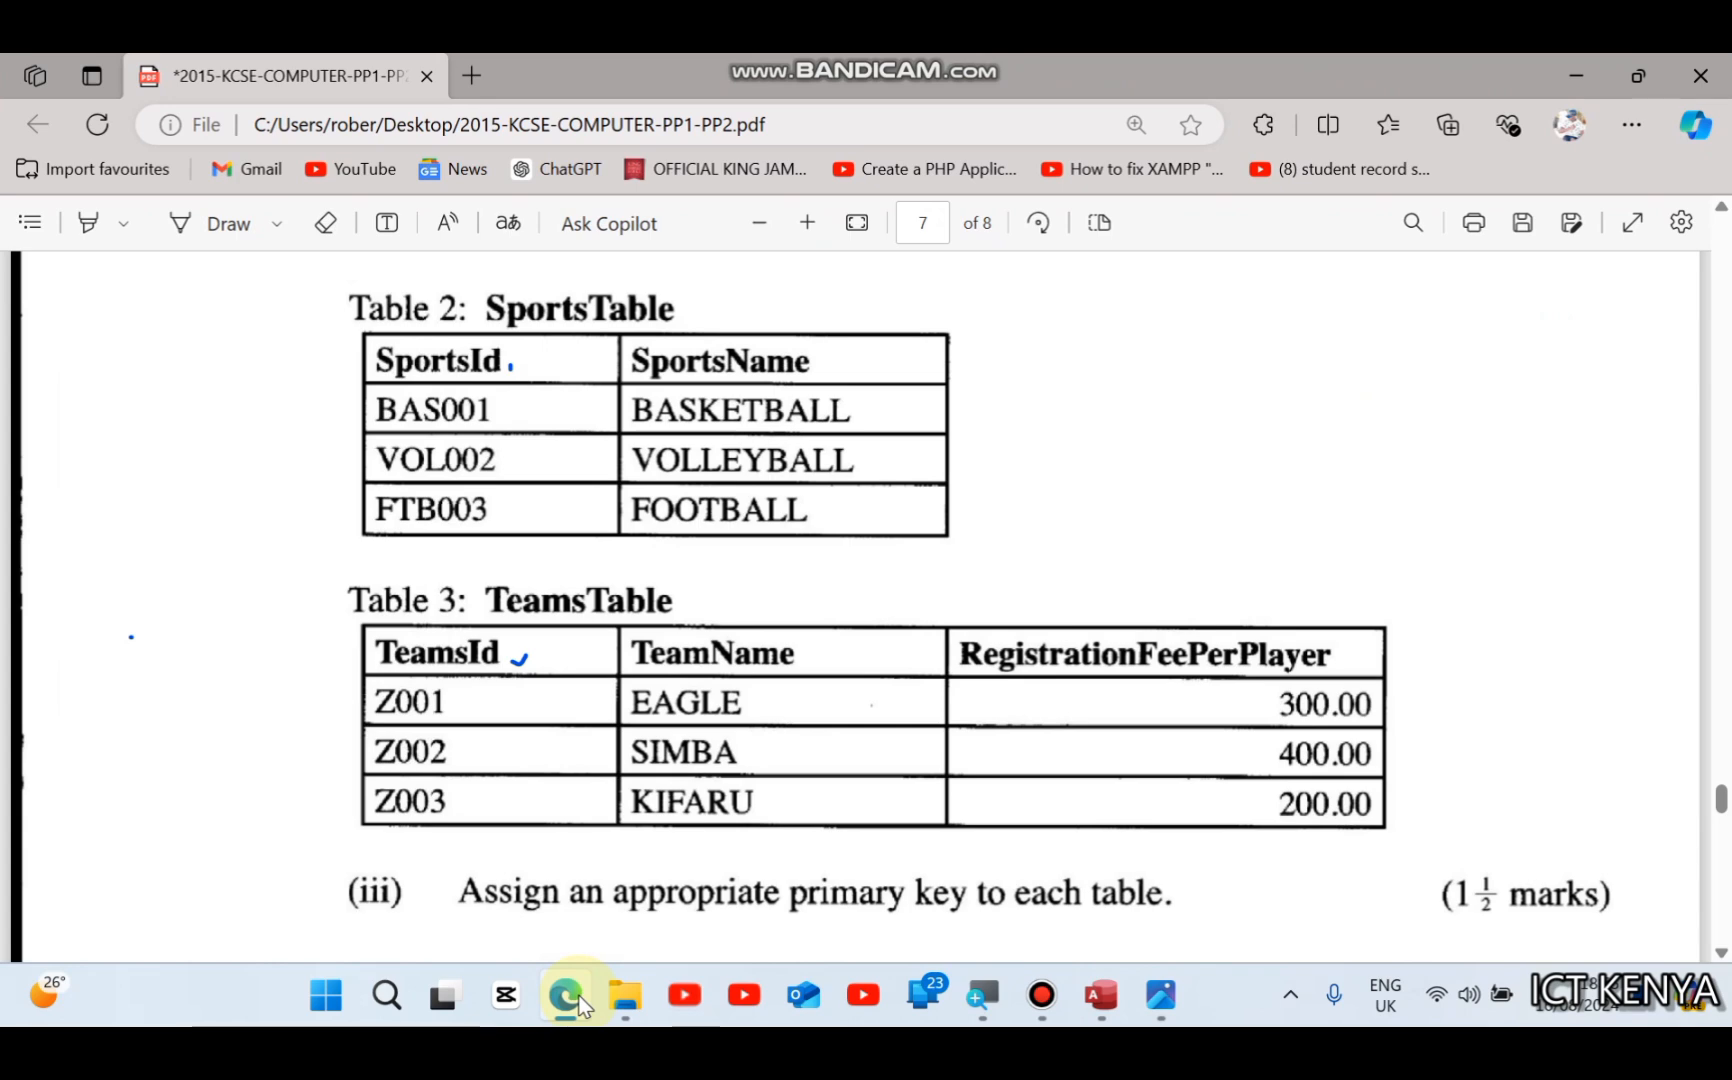
click(578, 995)
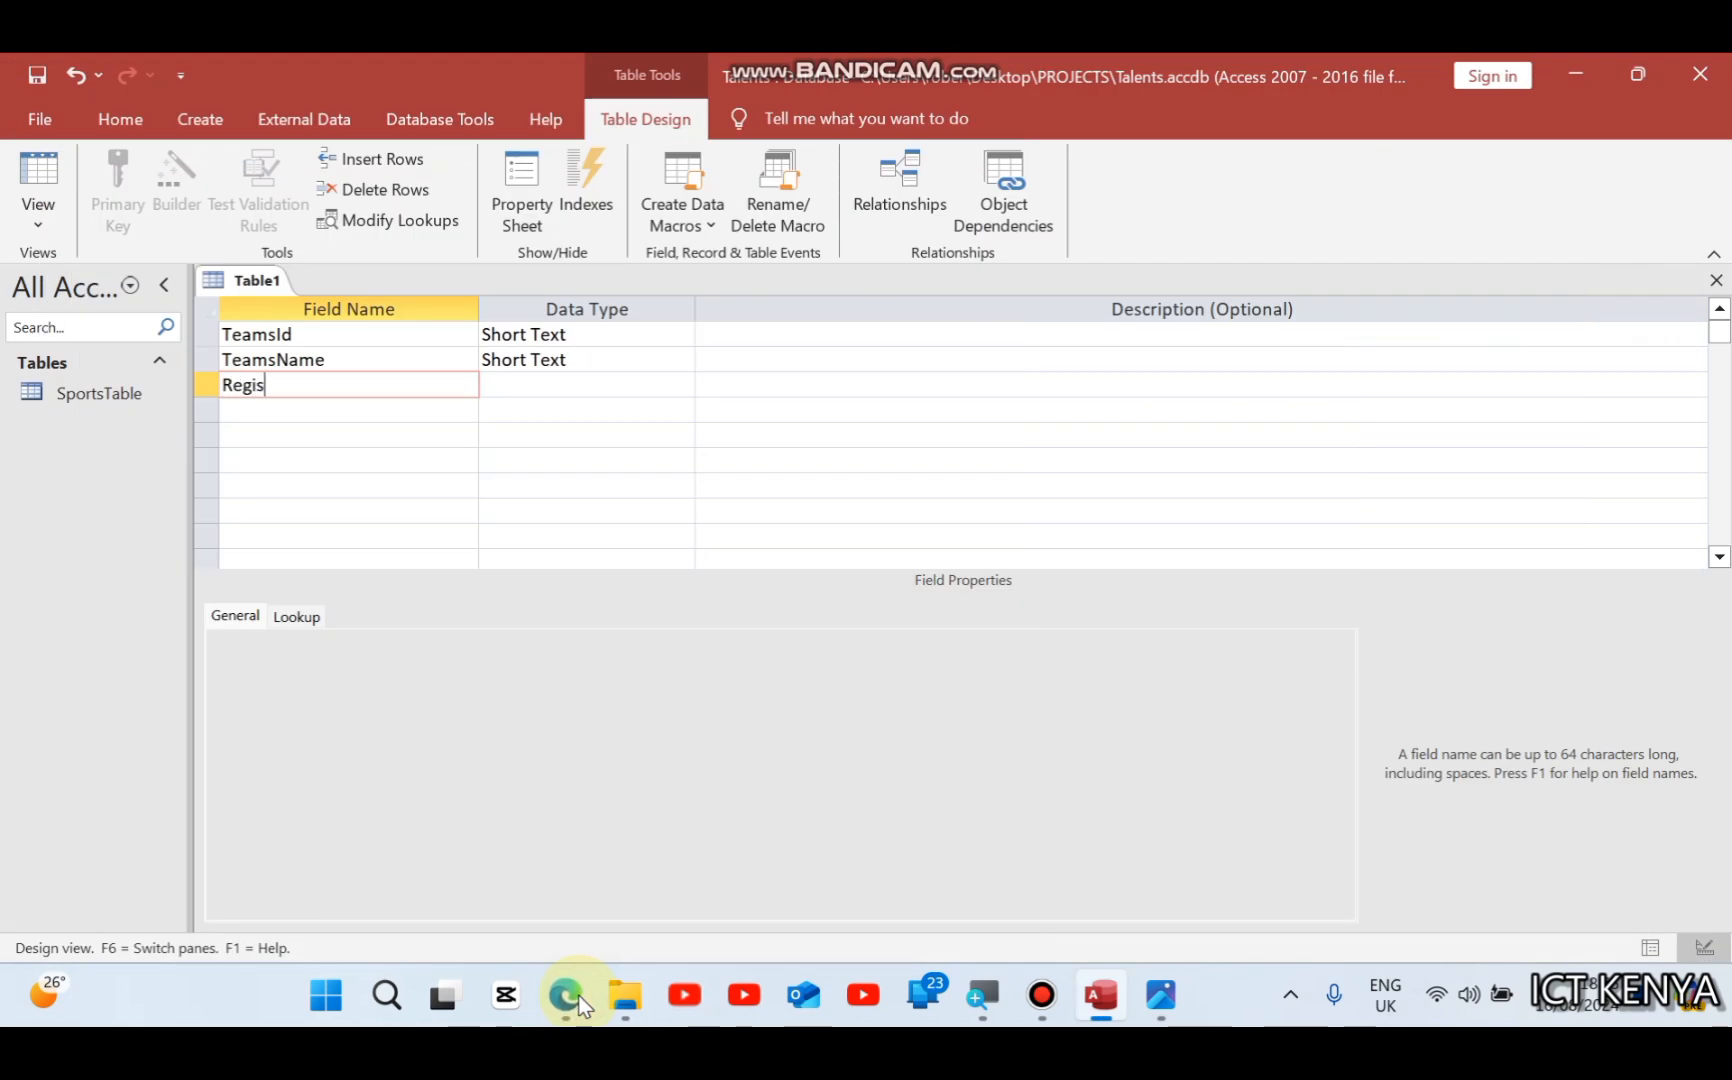
text(RegistrationFeePerPlayer)
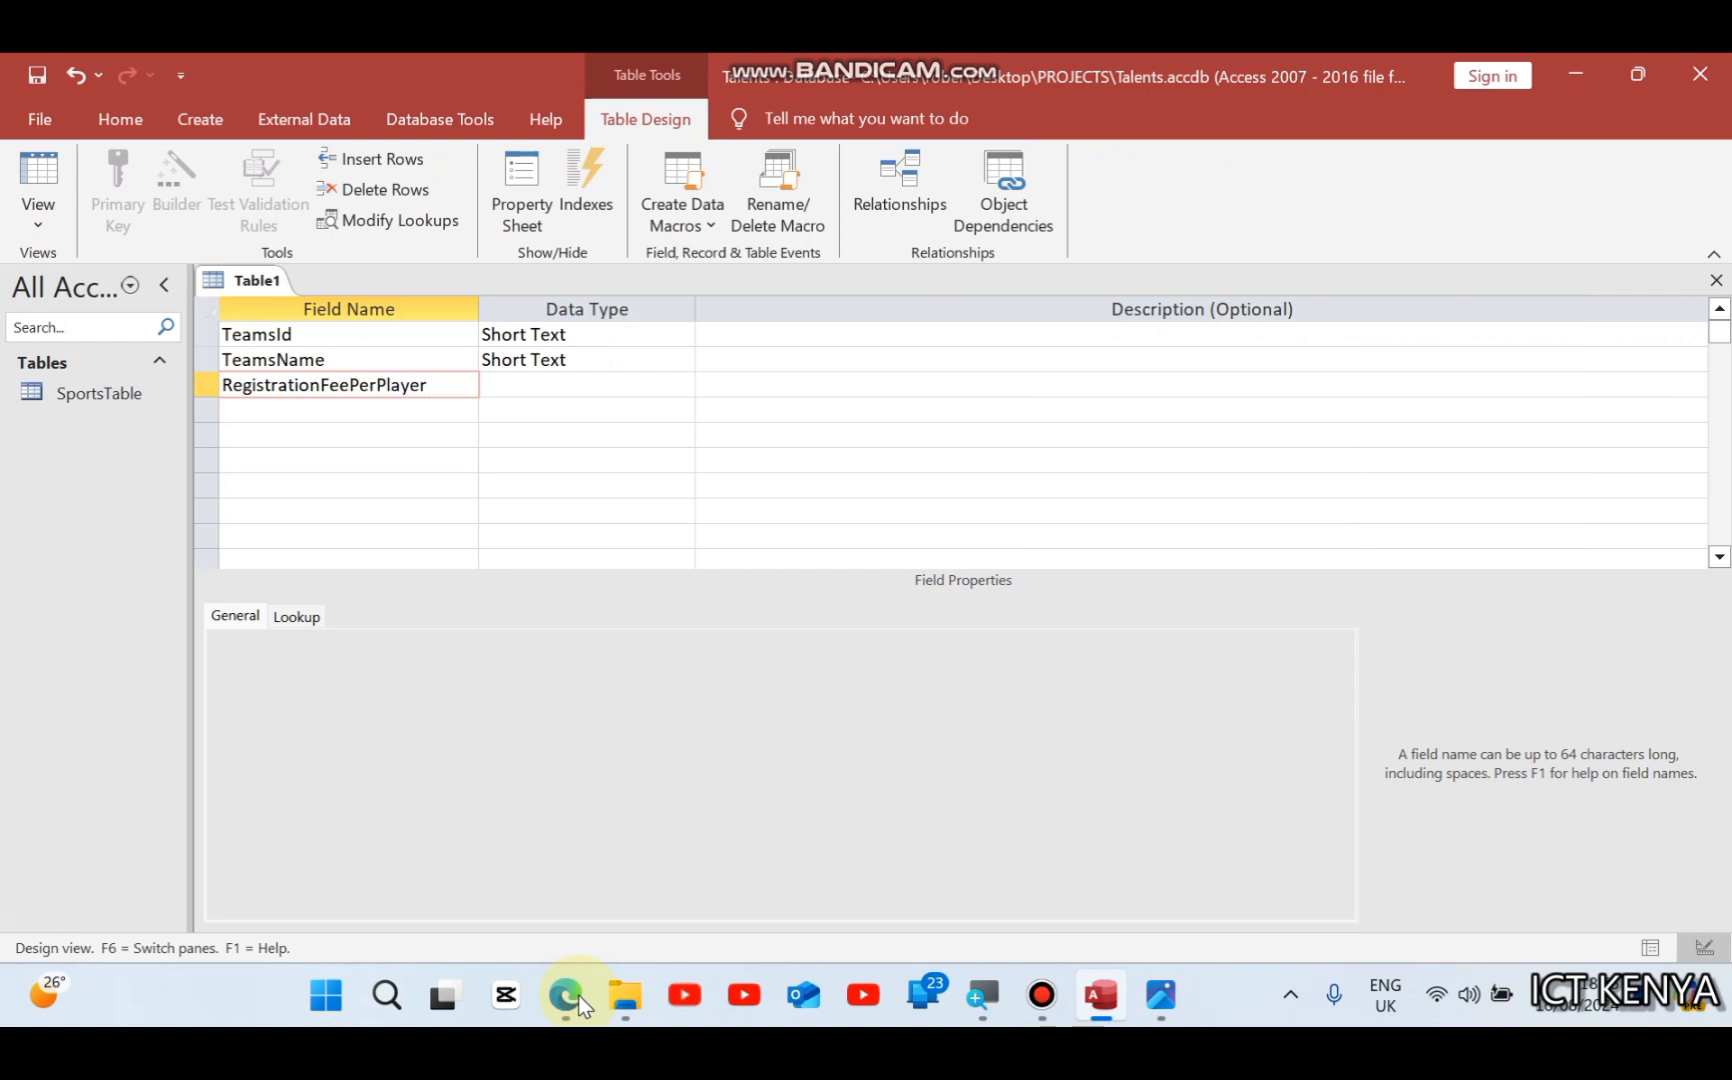
key(Tab)
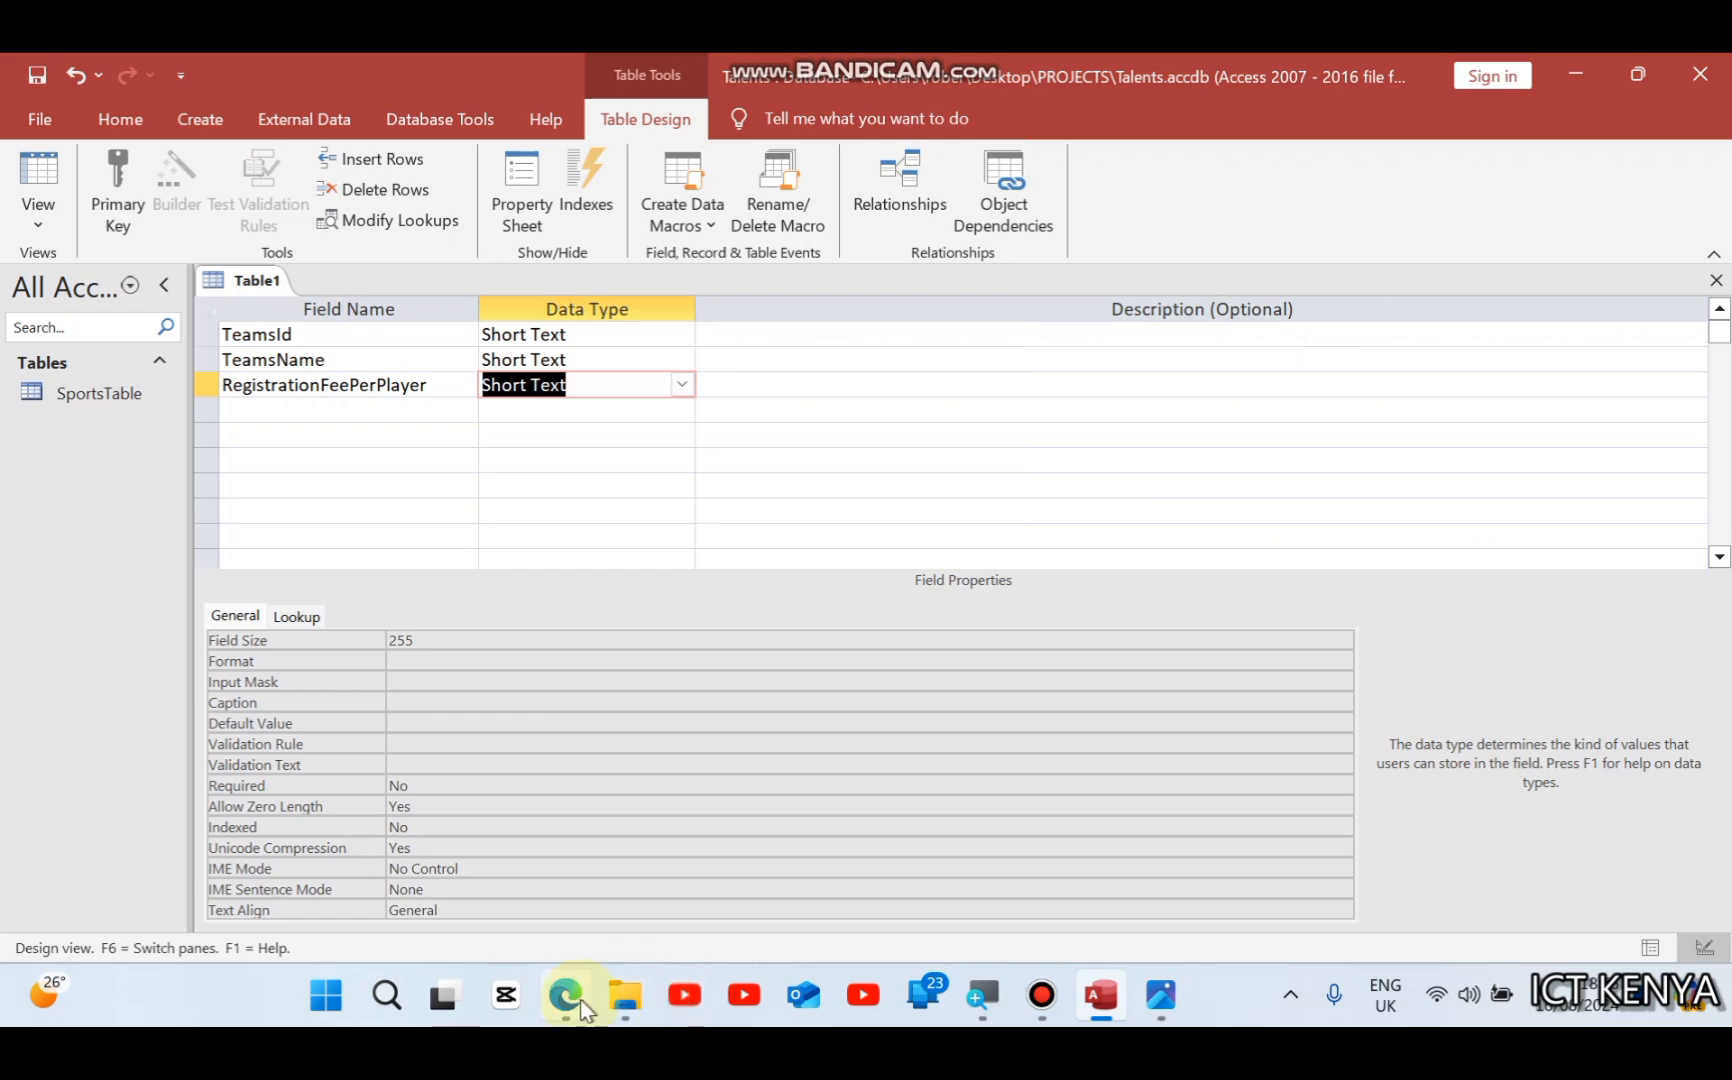
Step: Examine the registration fee values and the PlayersTable columns in the exam PDF, and return to the TeamsId field in Access
click(580, 1000)
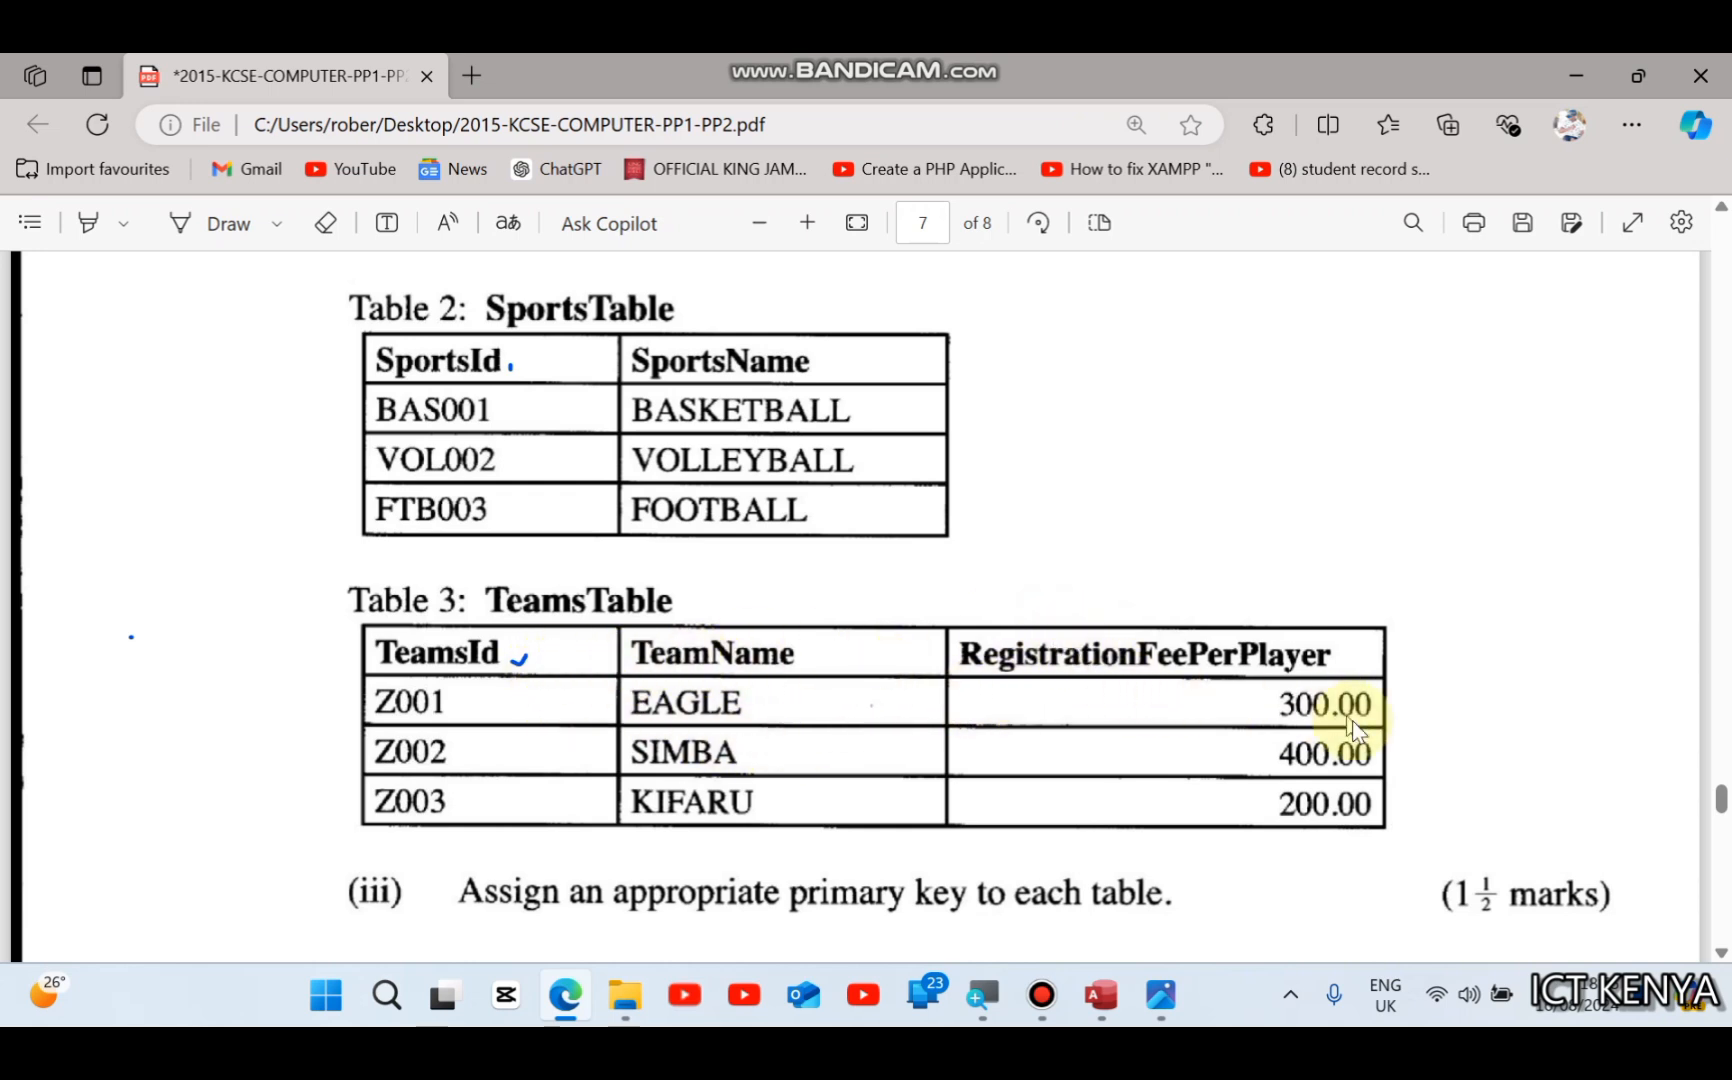
drag(1720, 800, 1713, 770)
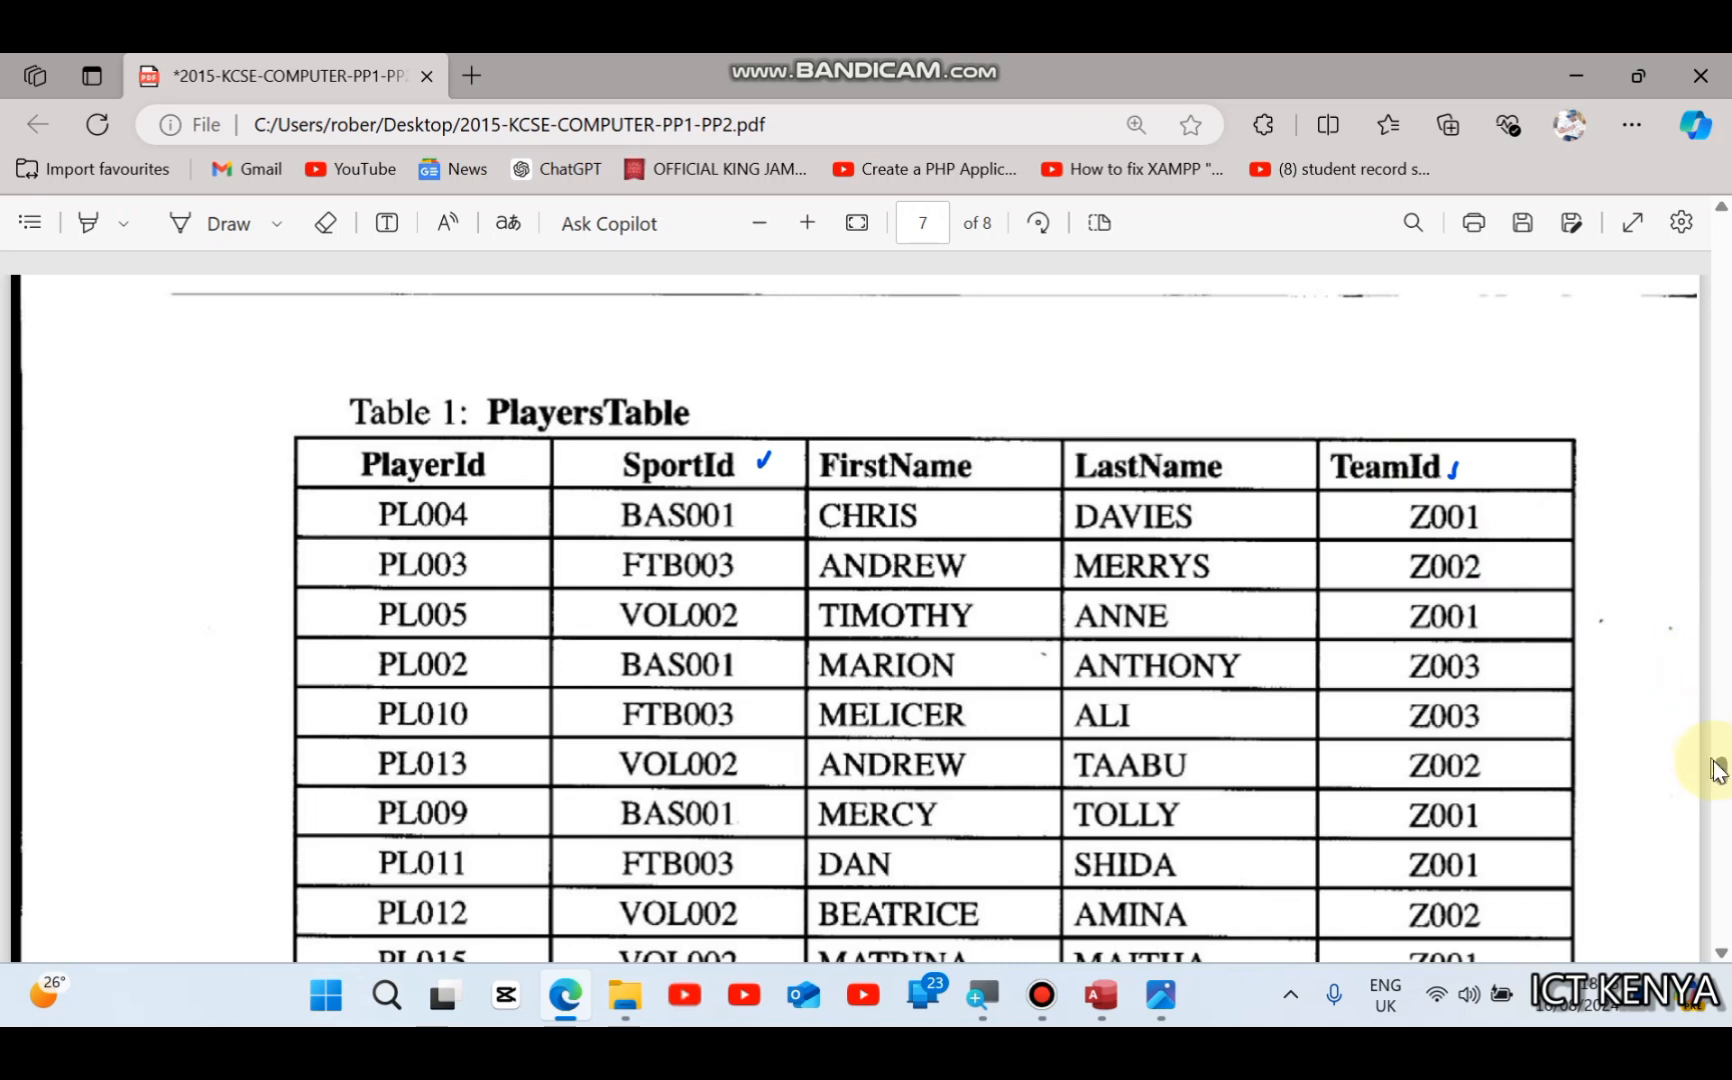
drag(1720, 770, 1643, 797)
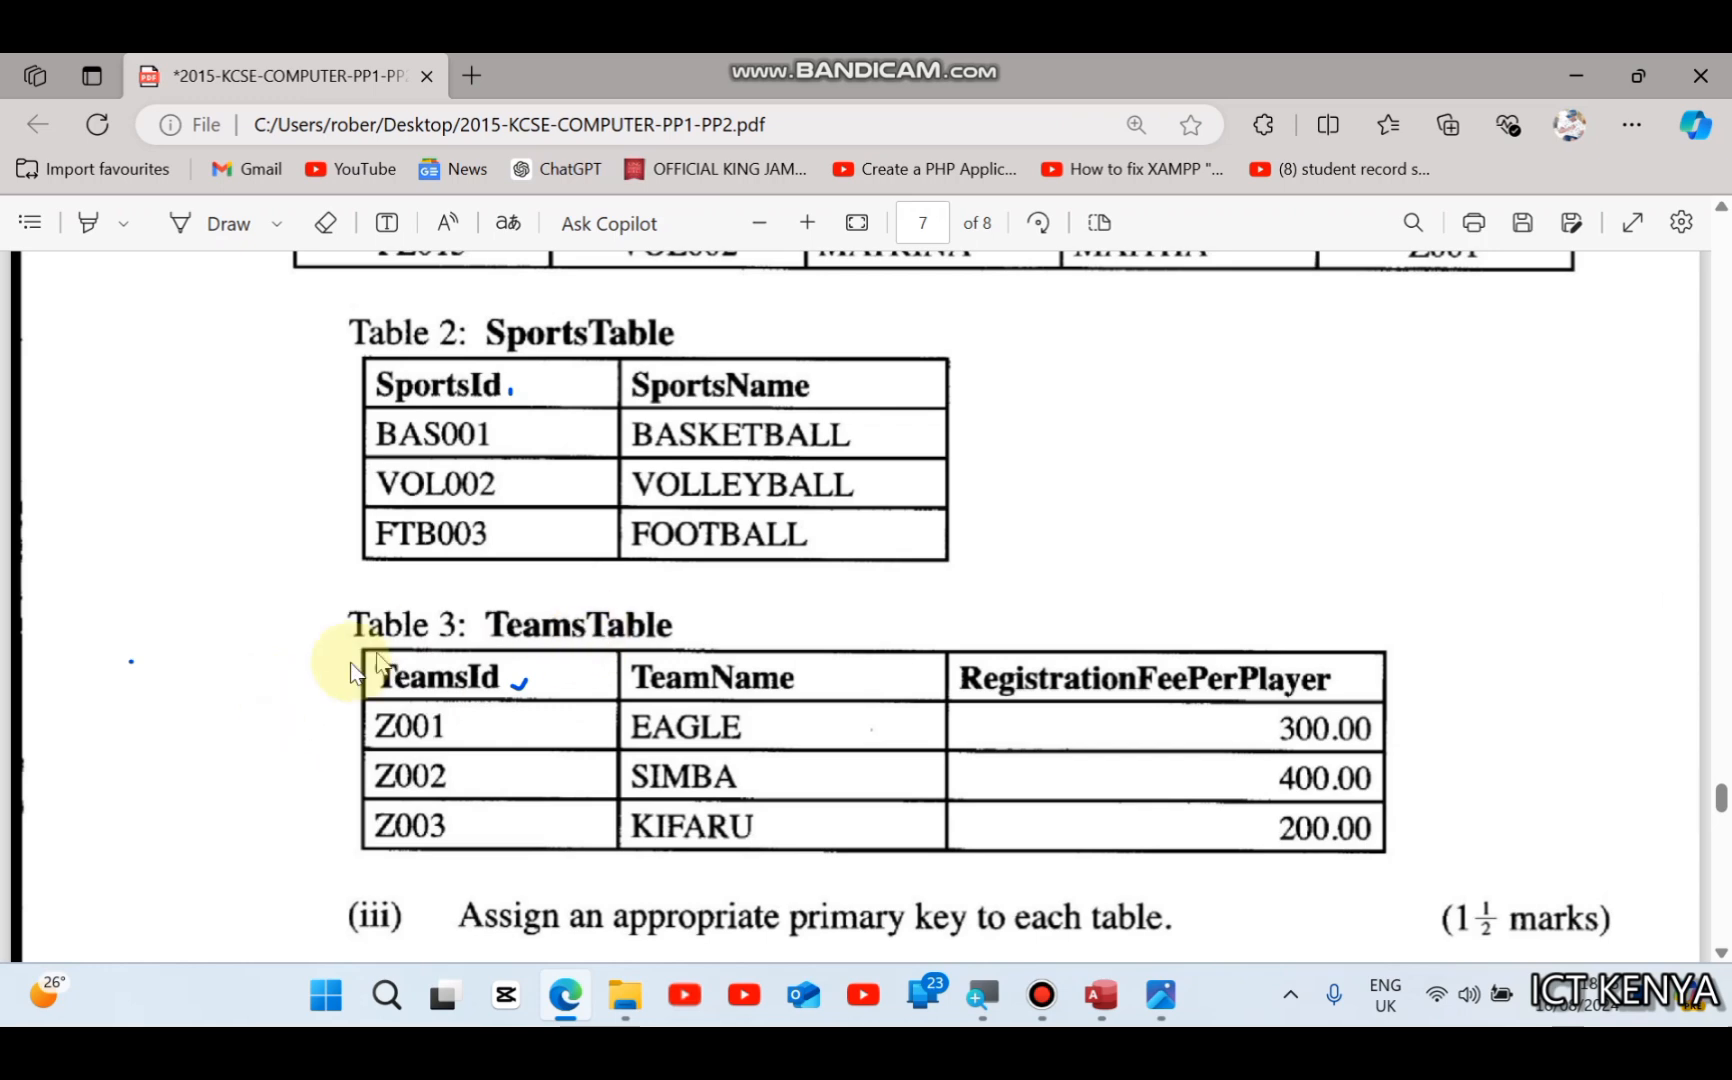
click(1097, 1013)
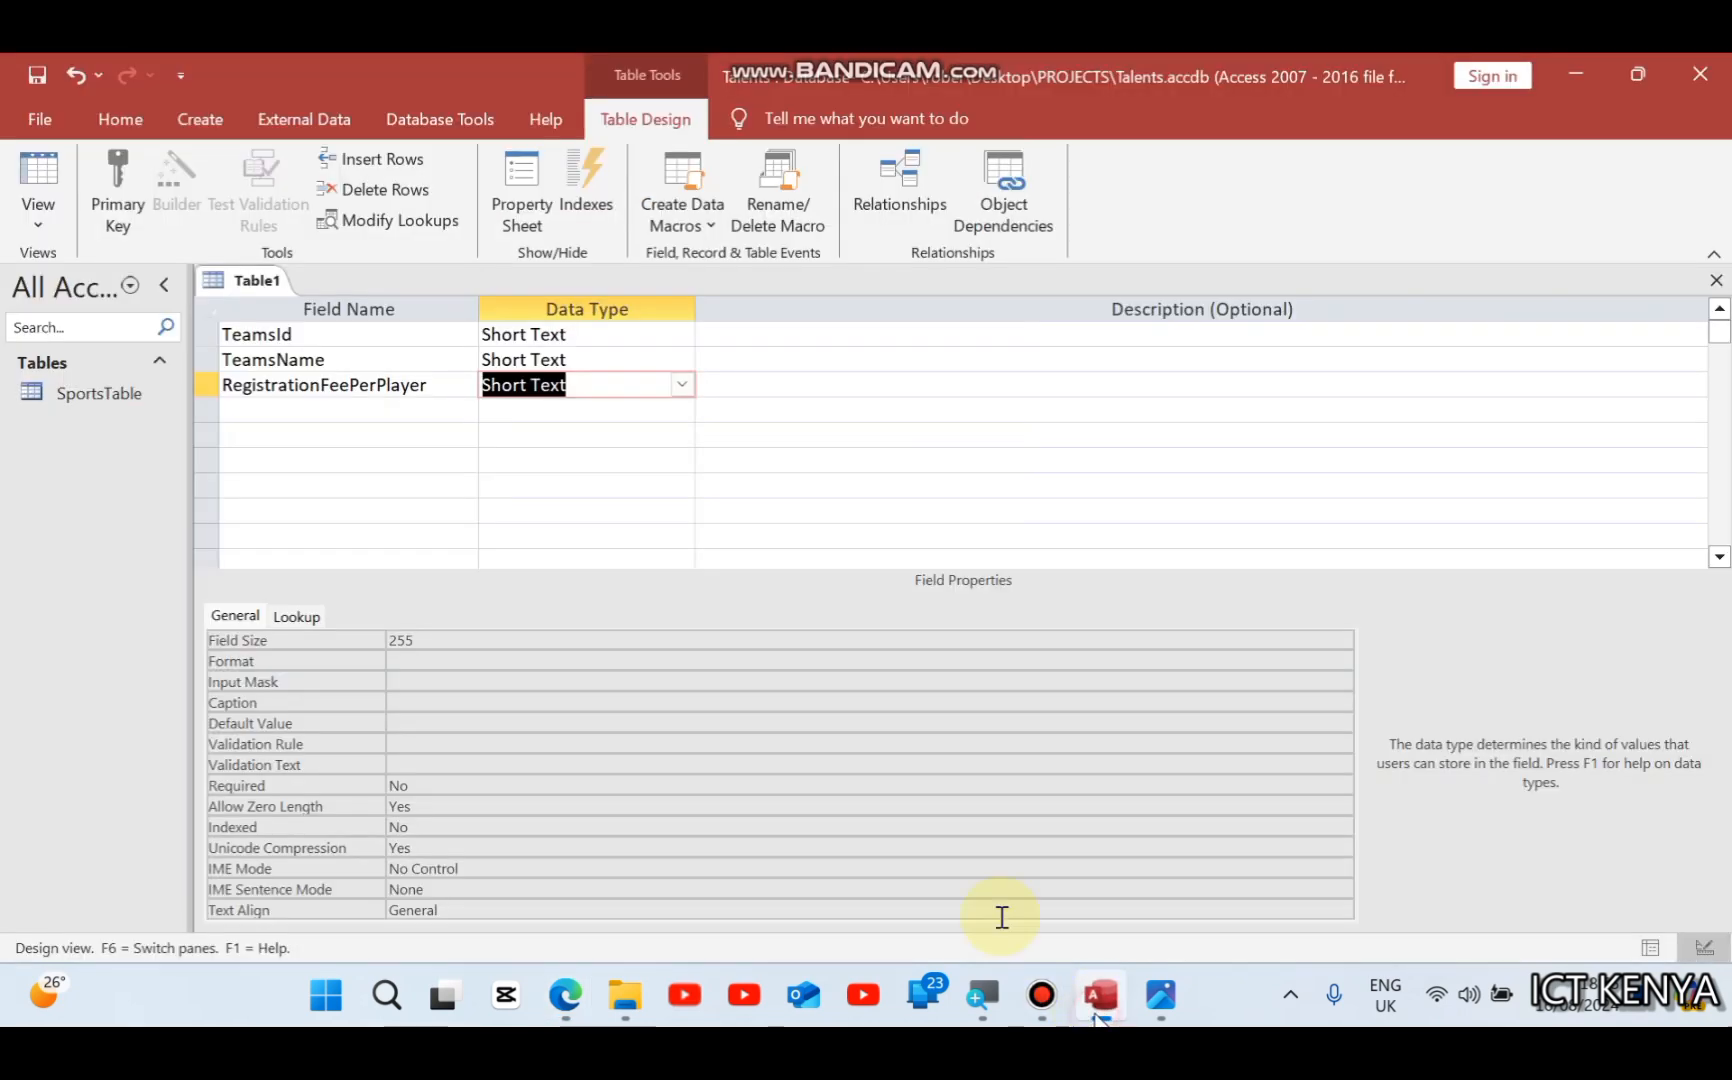
click(270, 335)
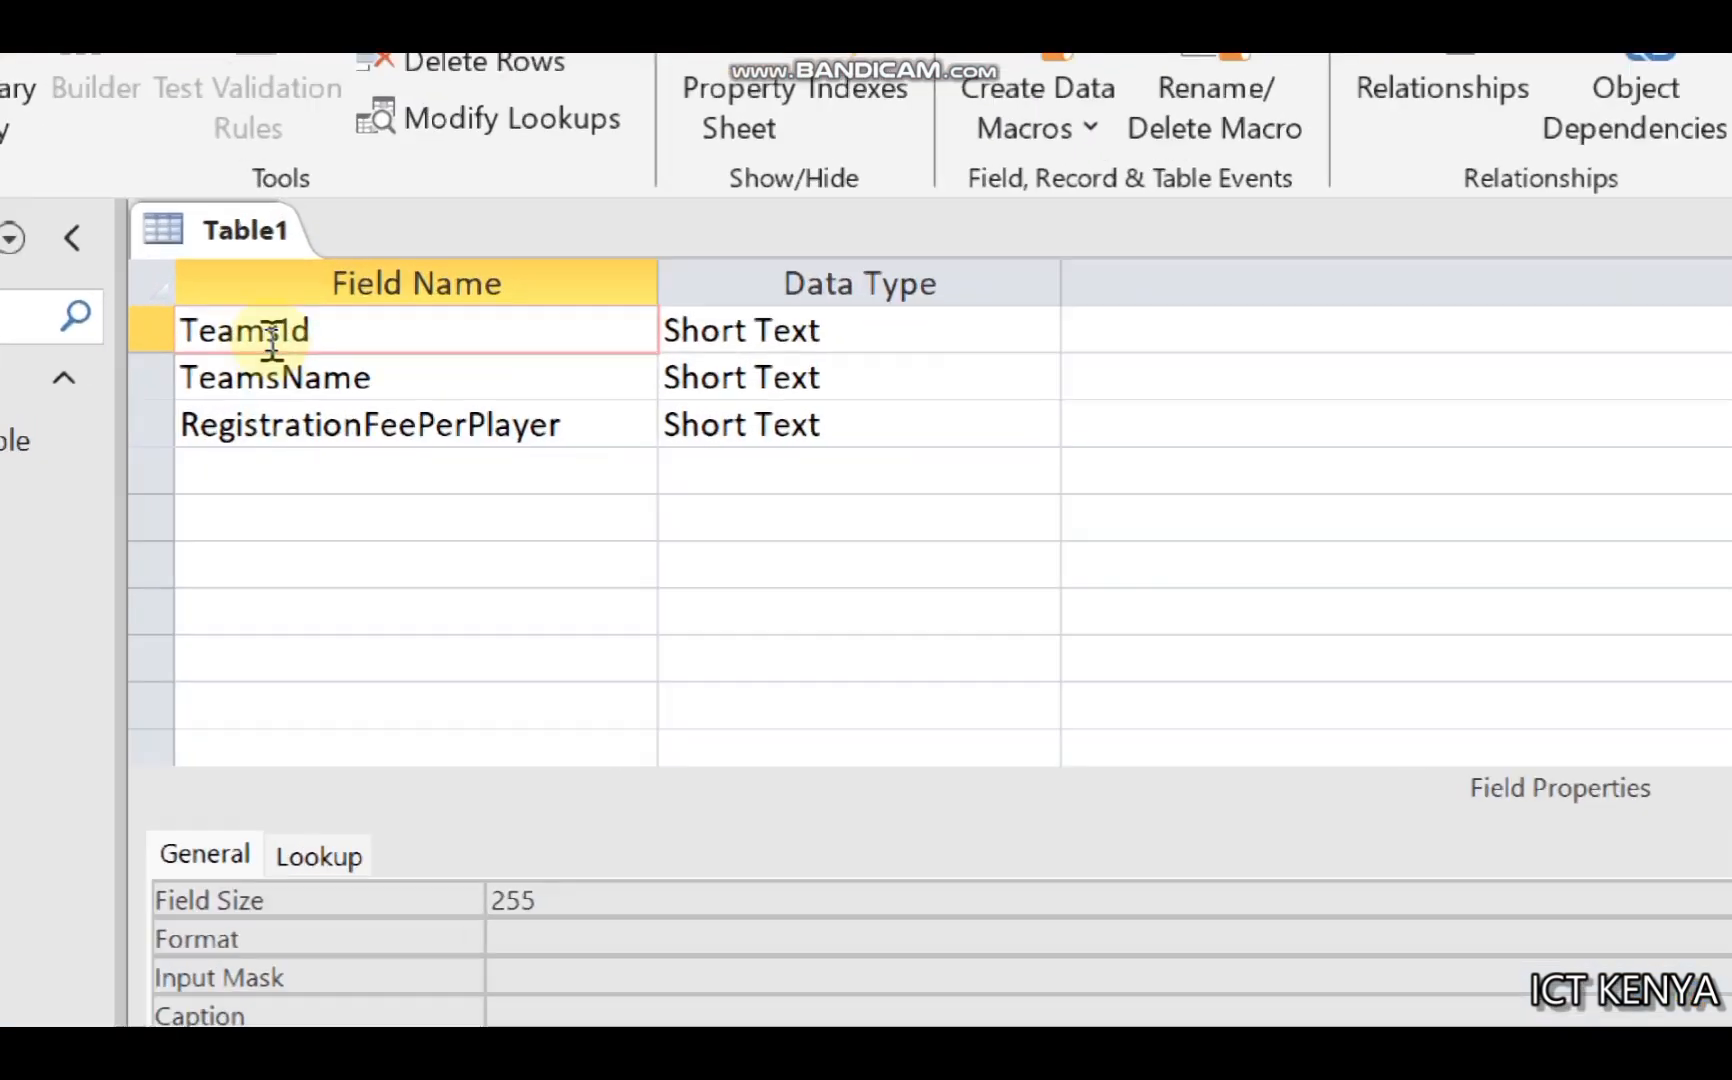
Step: Make TeamsId the primary key, and check its values in the exam PDF and the codes in the input mask reference image
right_click(270, 340)
click(320, 385)
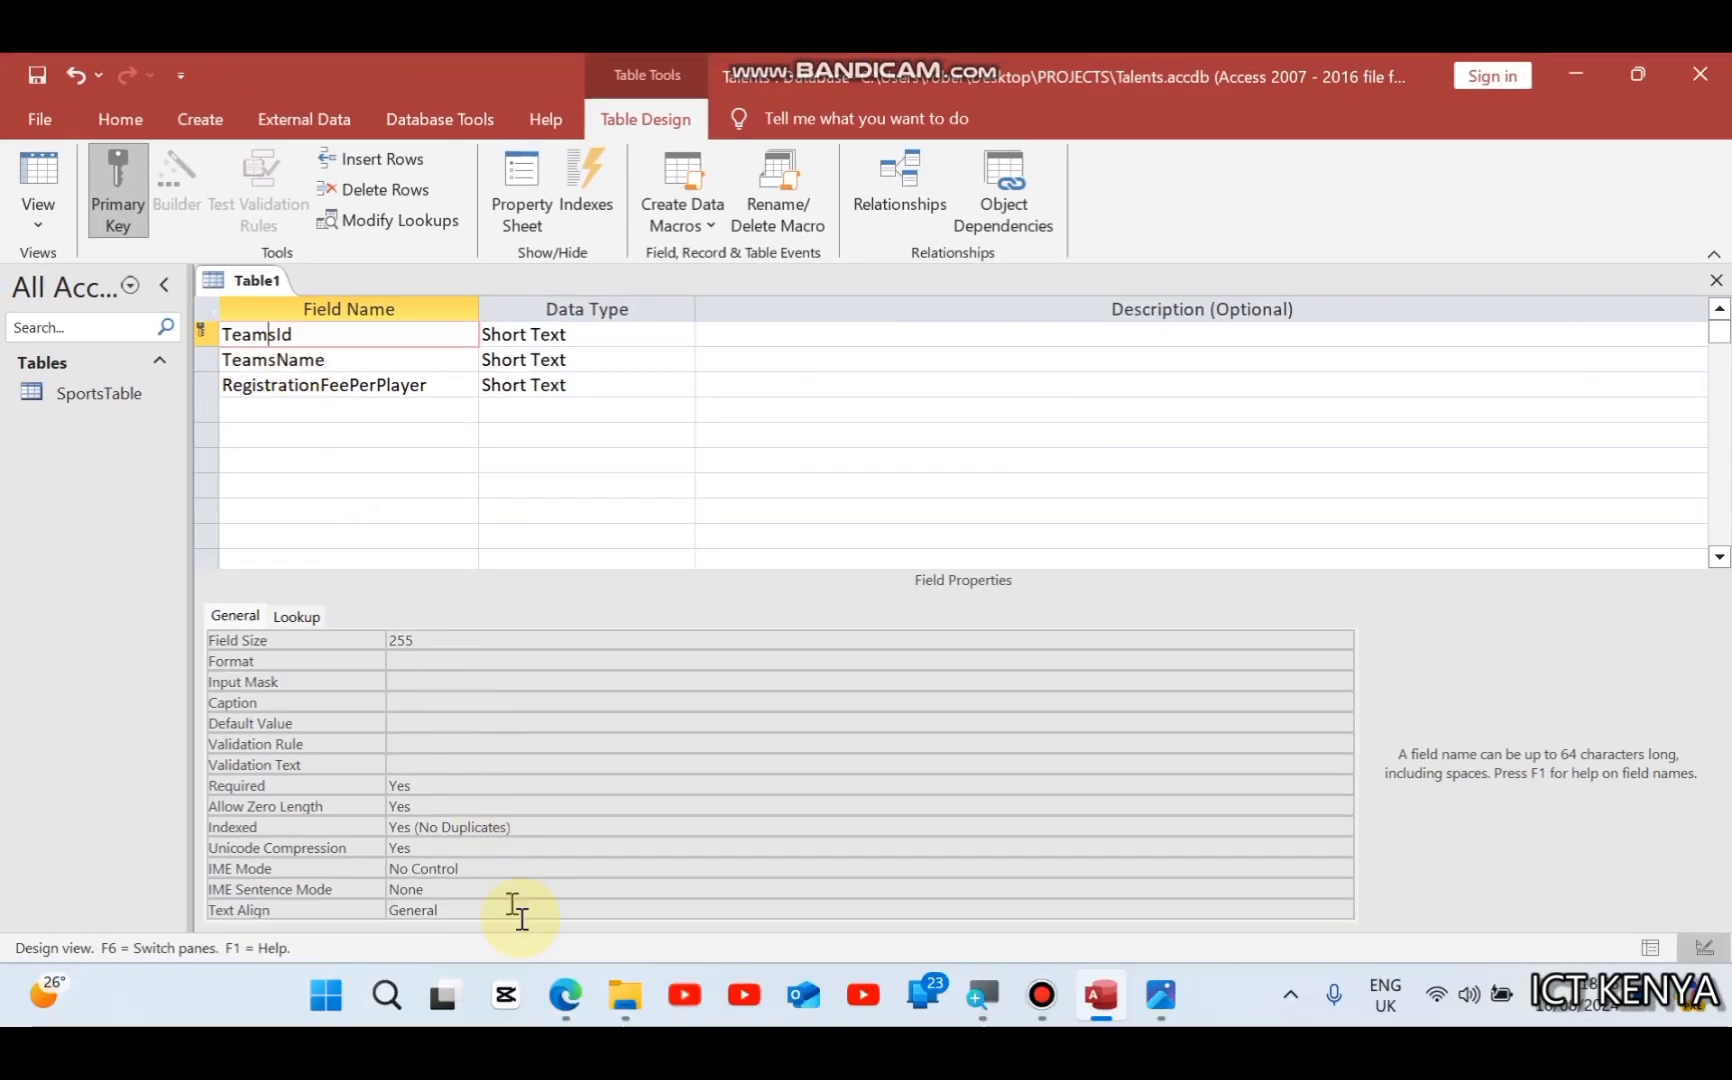
click(566, 1004)
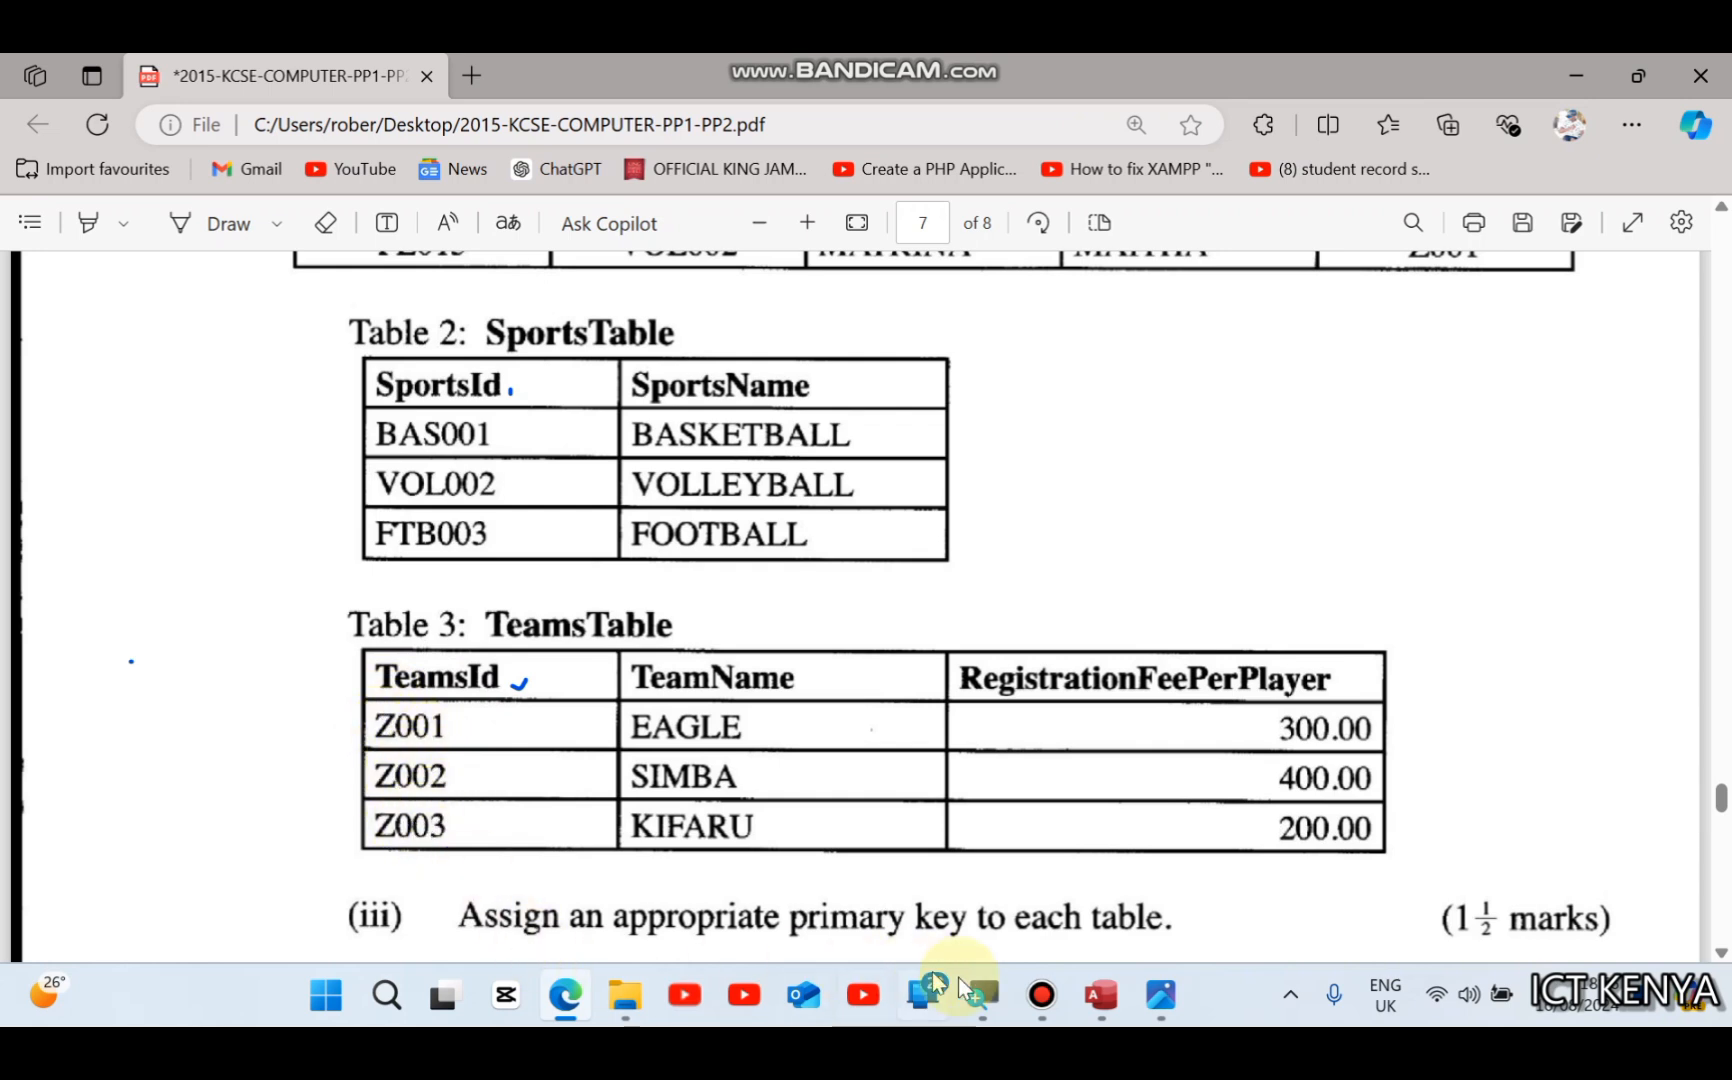
click(1145, 999)
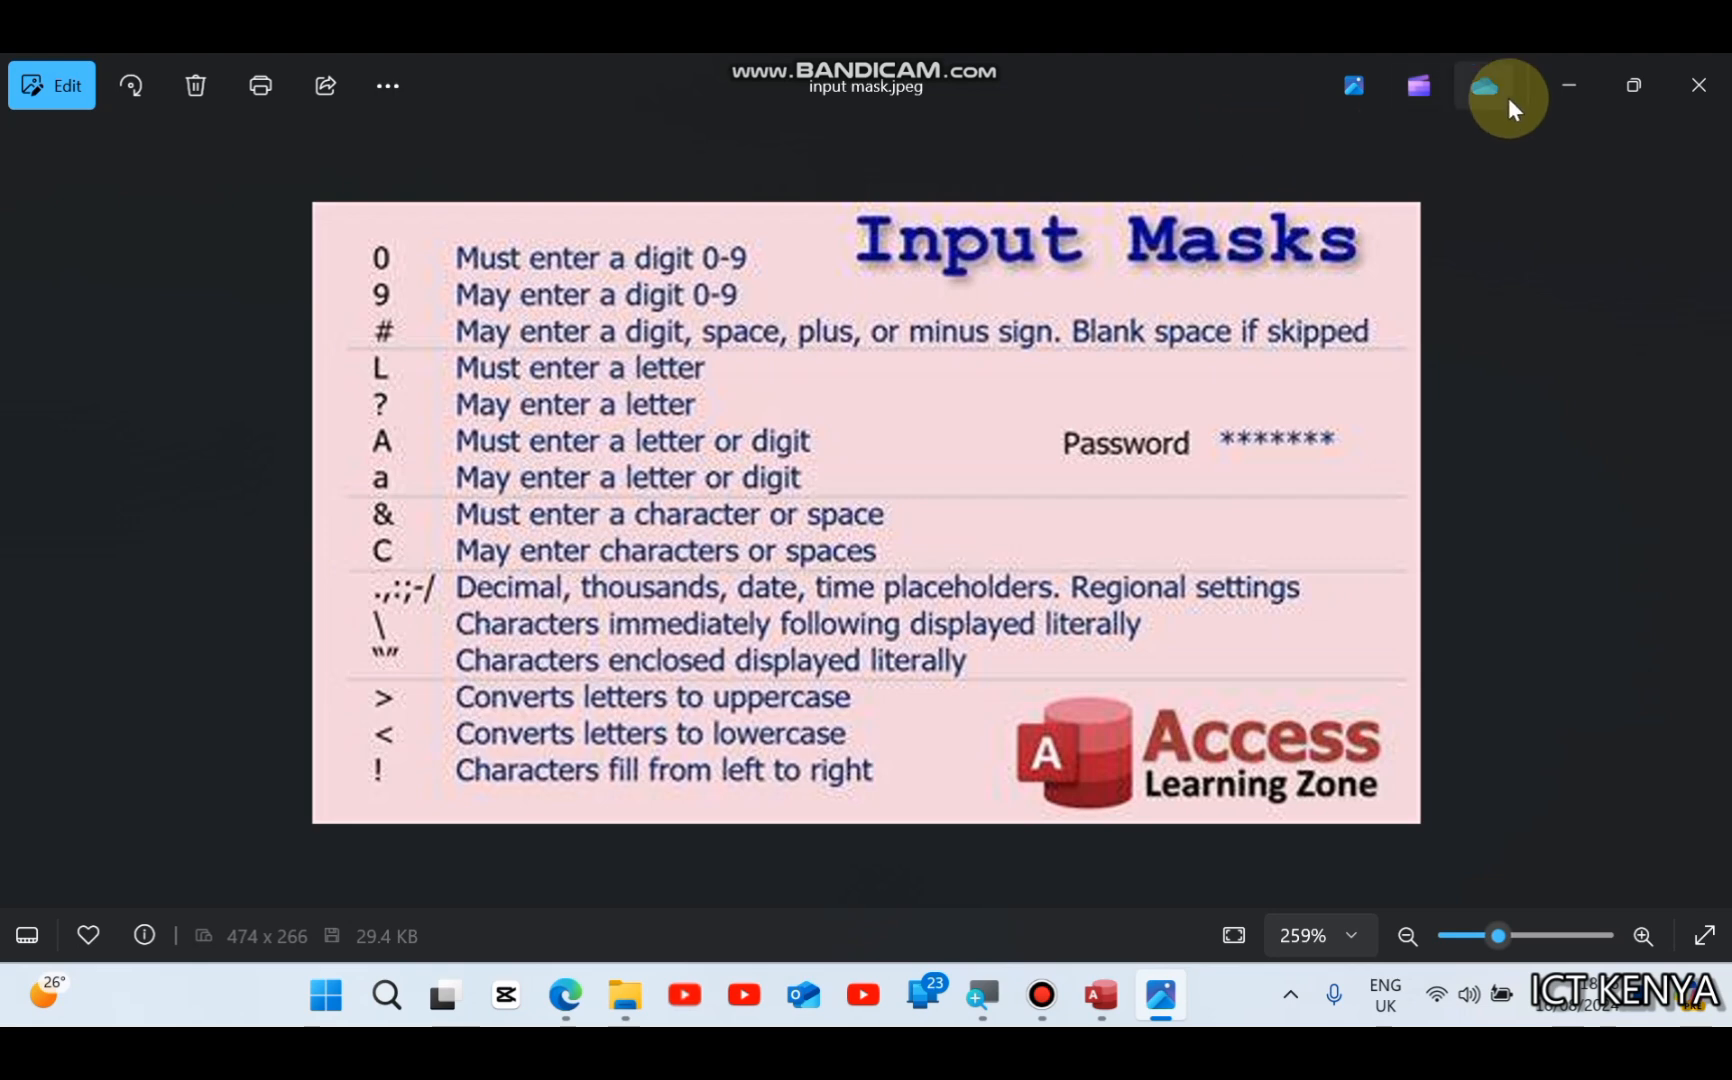
click(1549, 92)
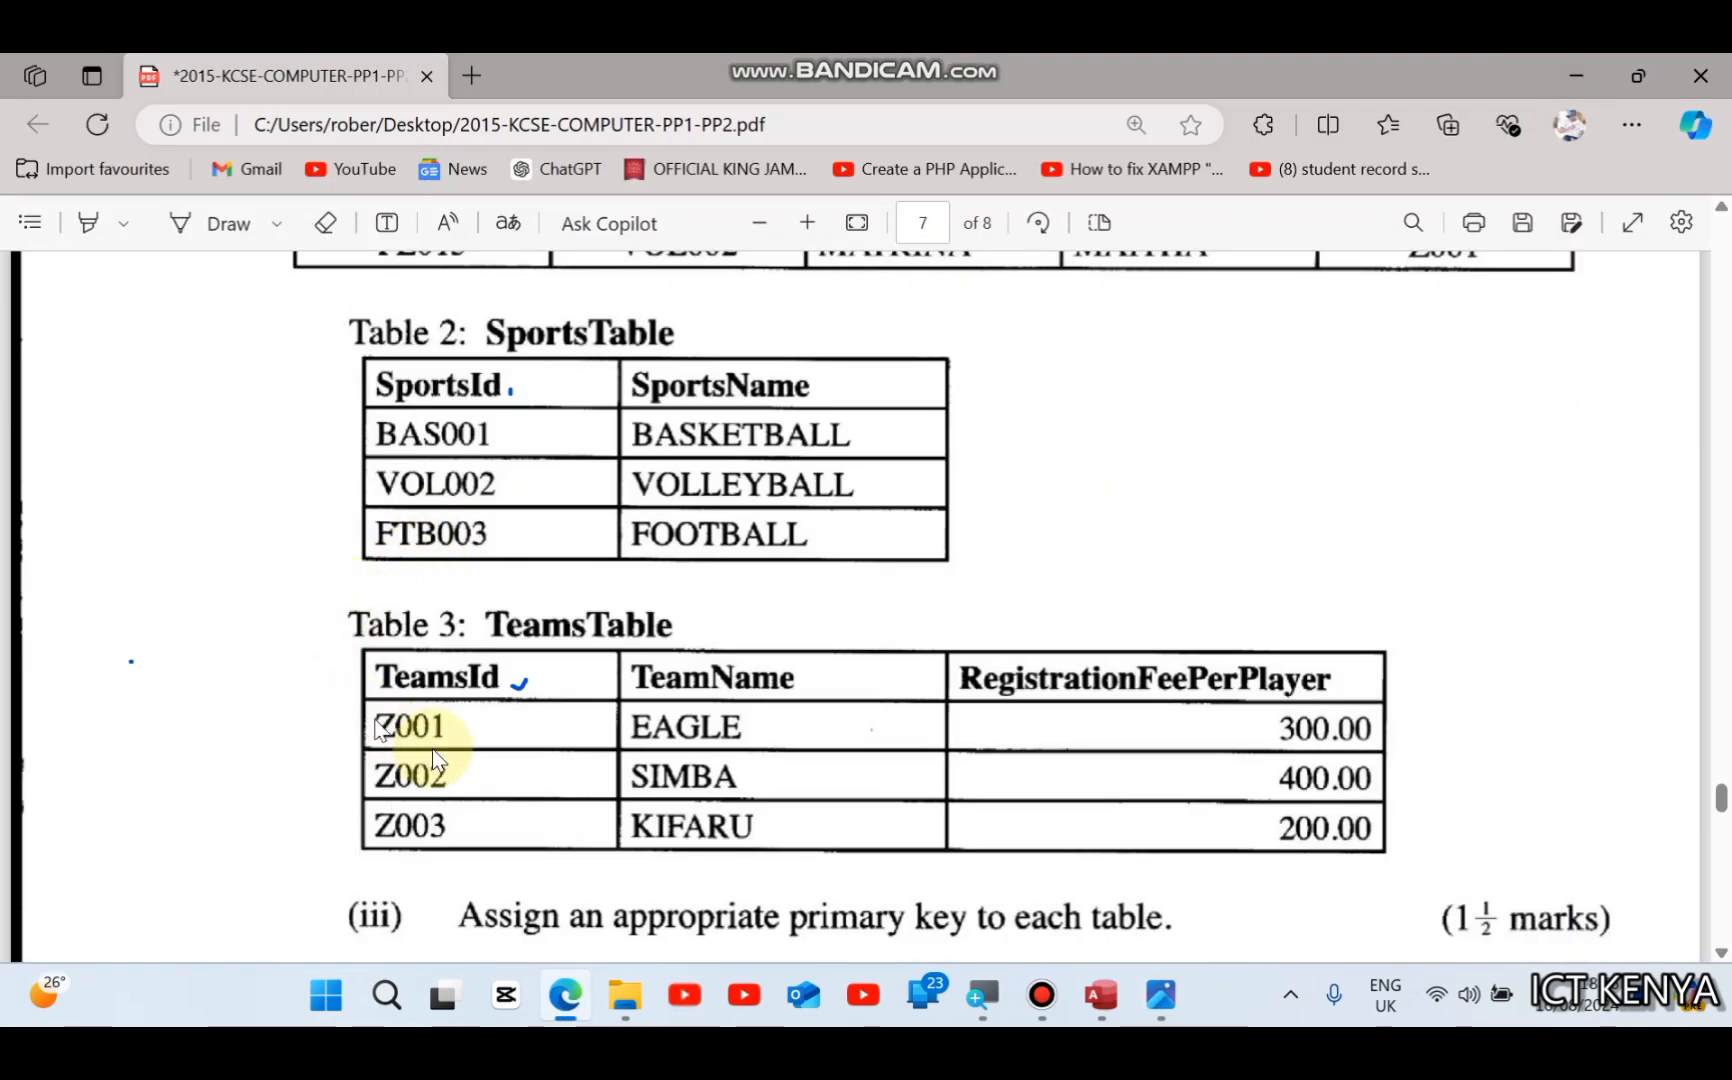
click(1100, 994)
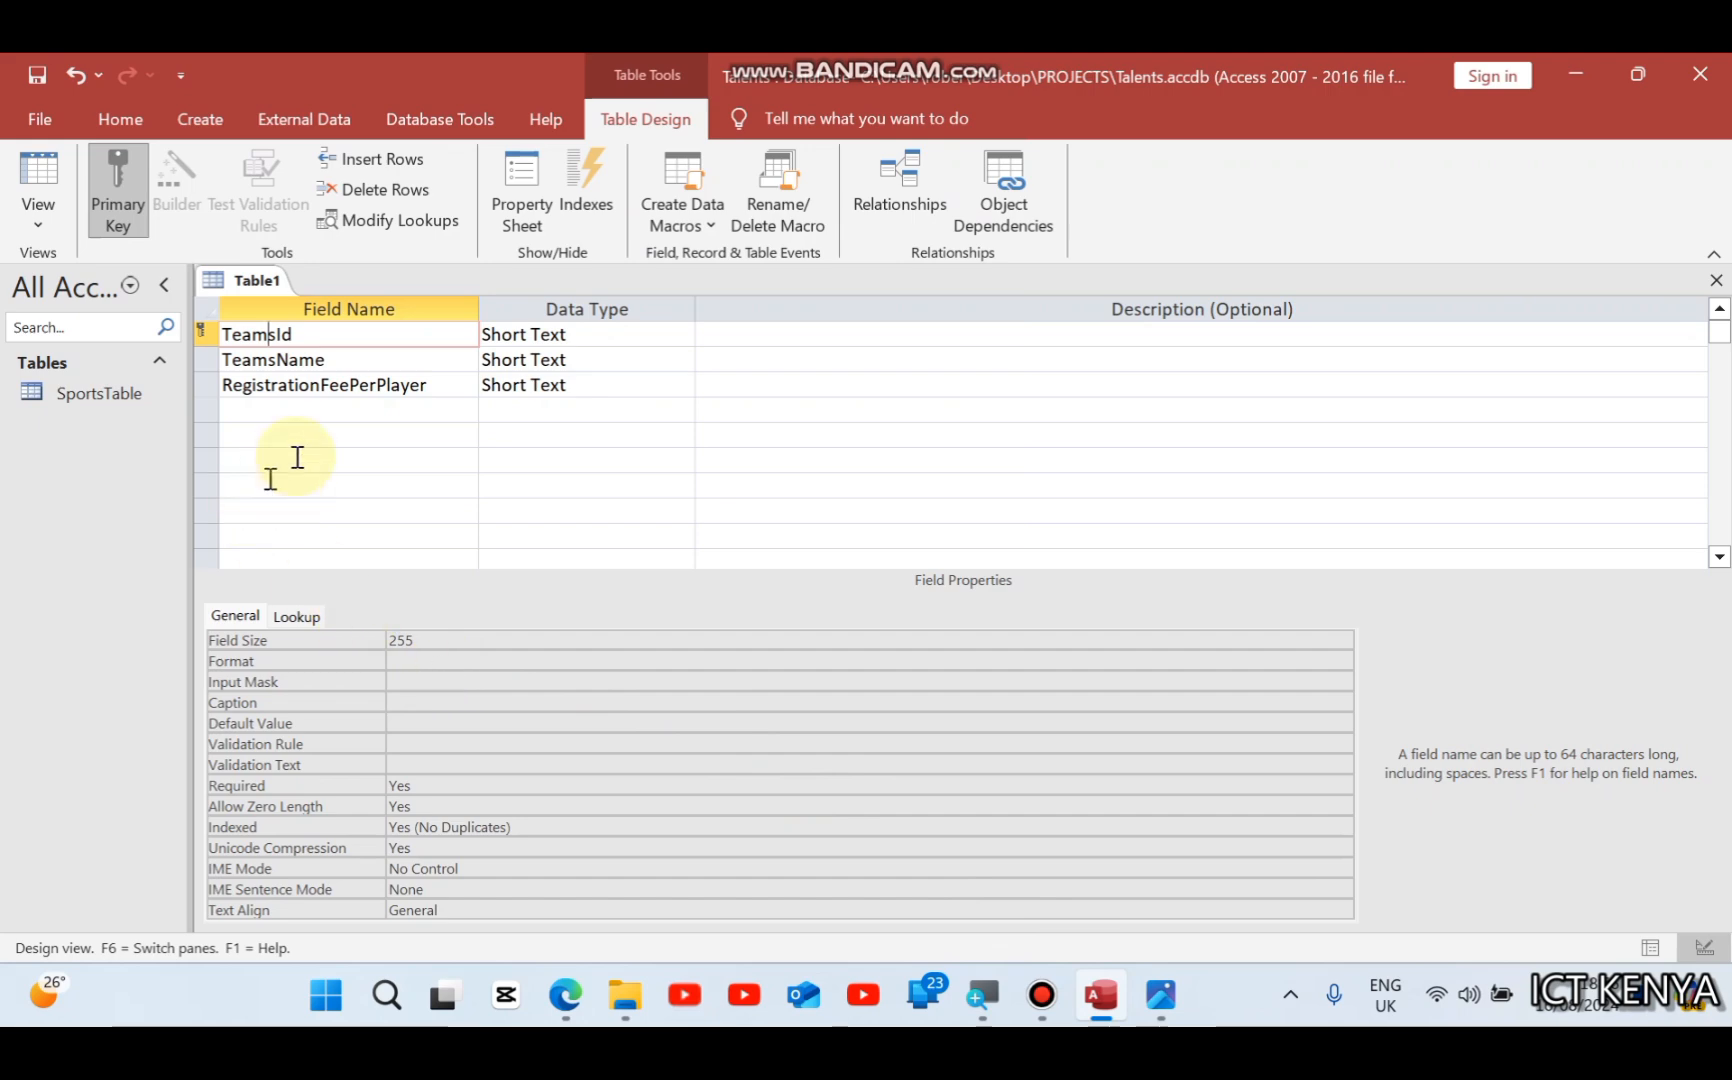
Step: Set the input mask of the TeamsId field to Z000
click(423, 690)
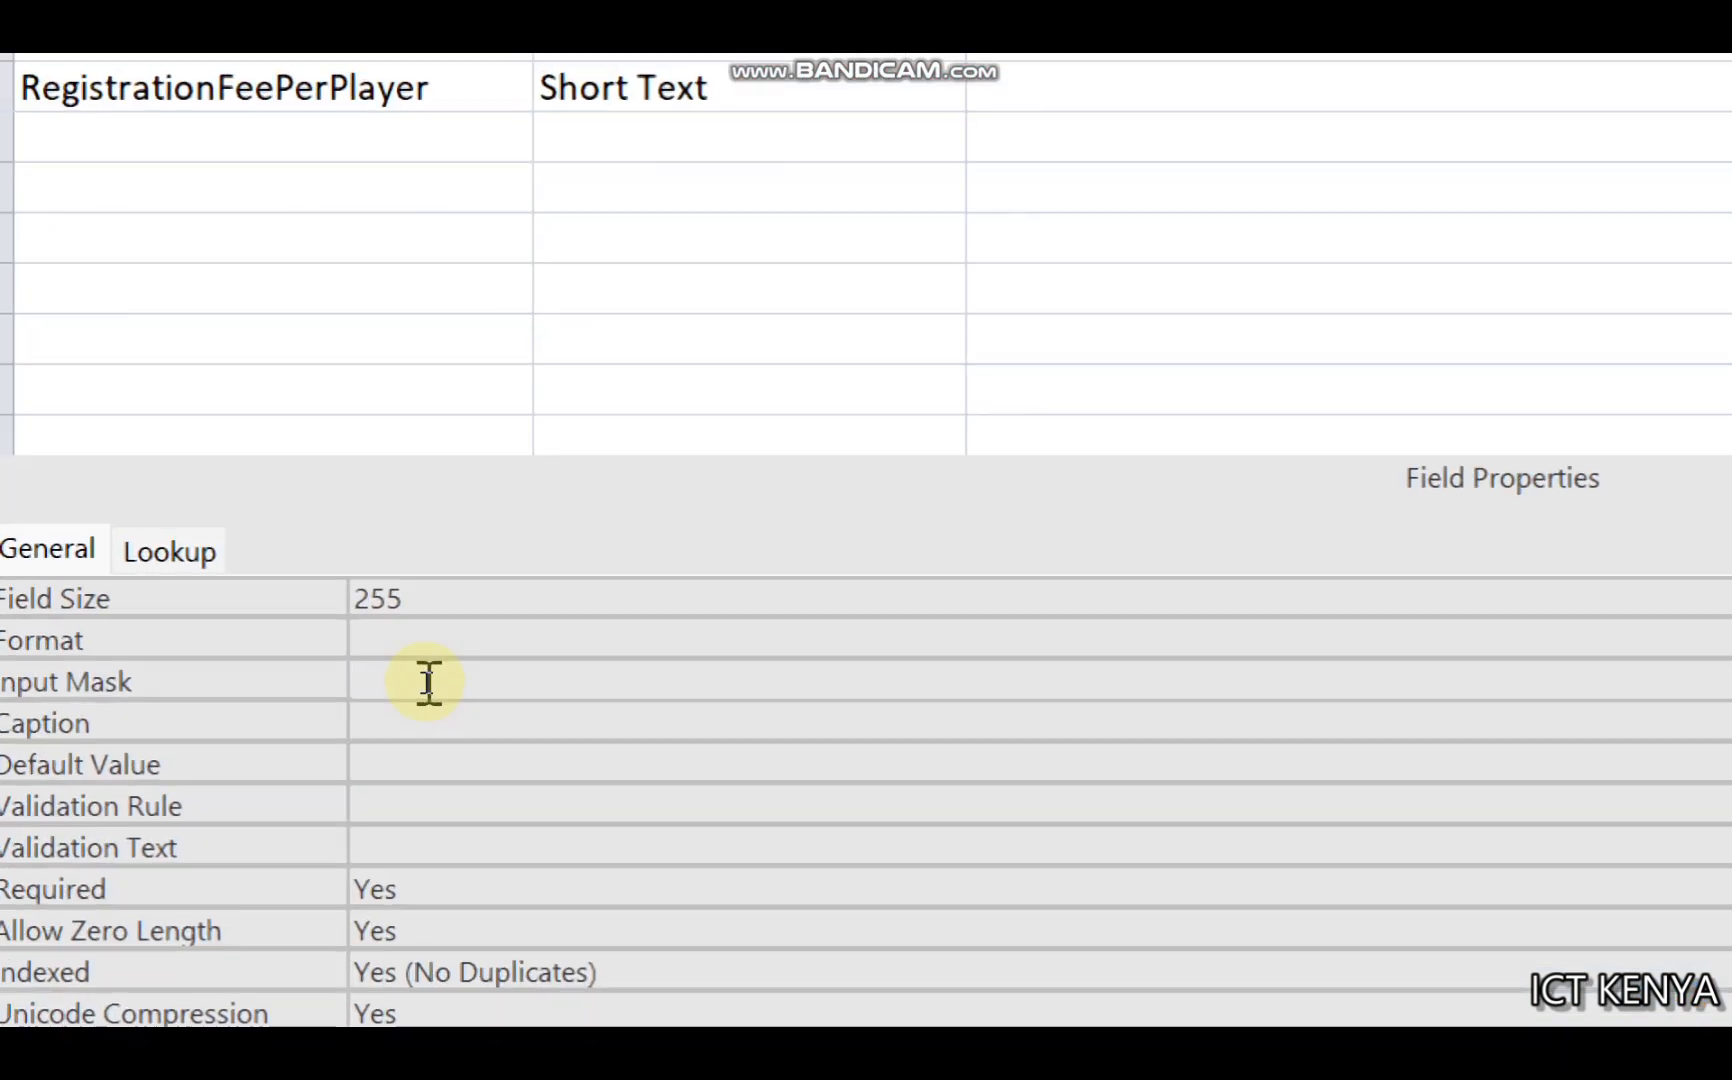
text(A)
key(BackSpace)
text(Z000)
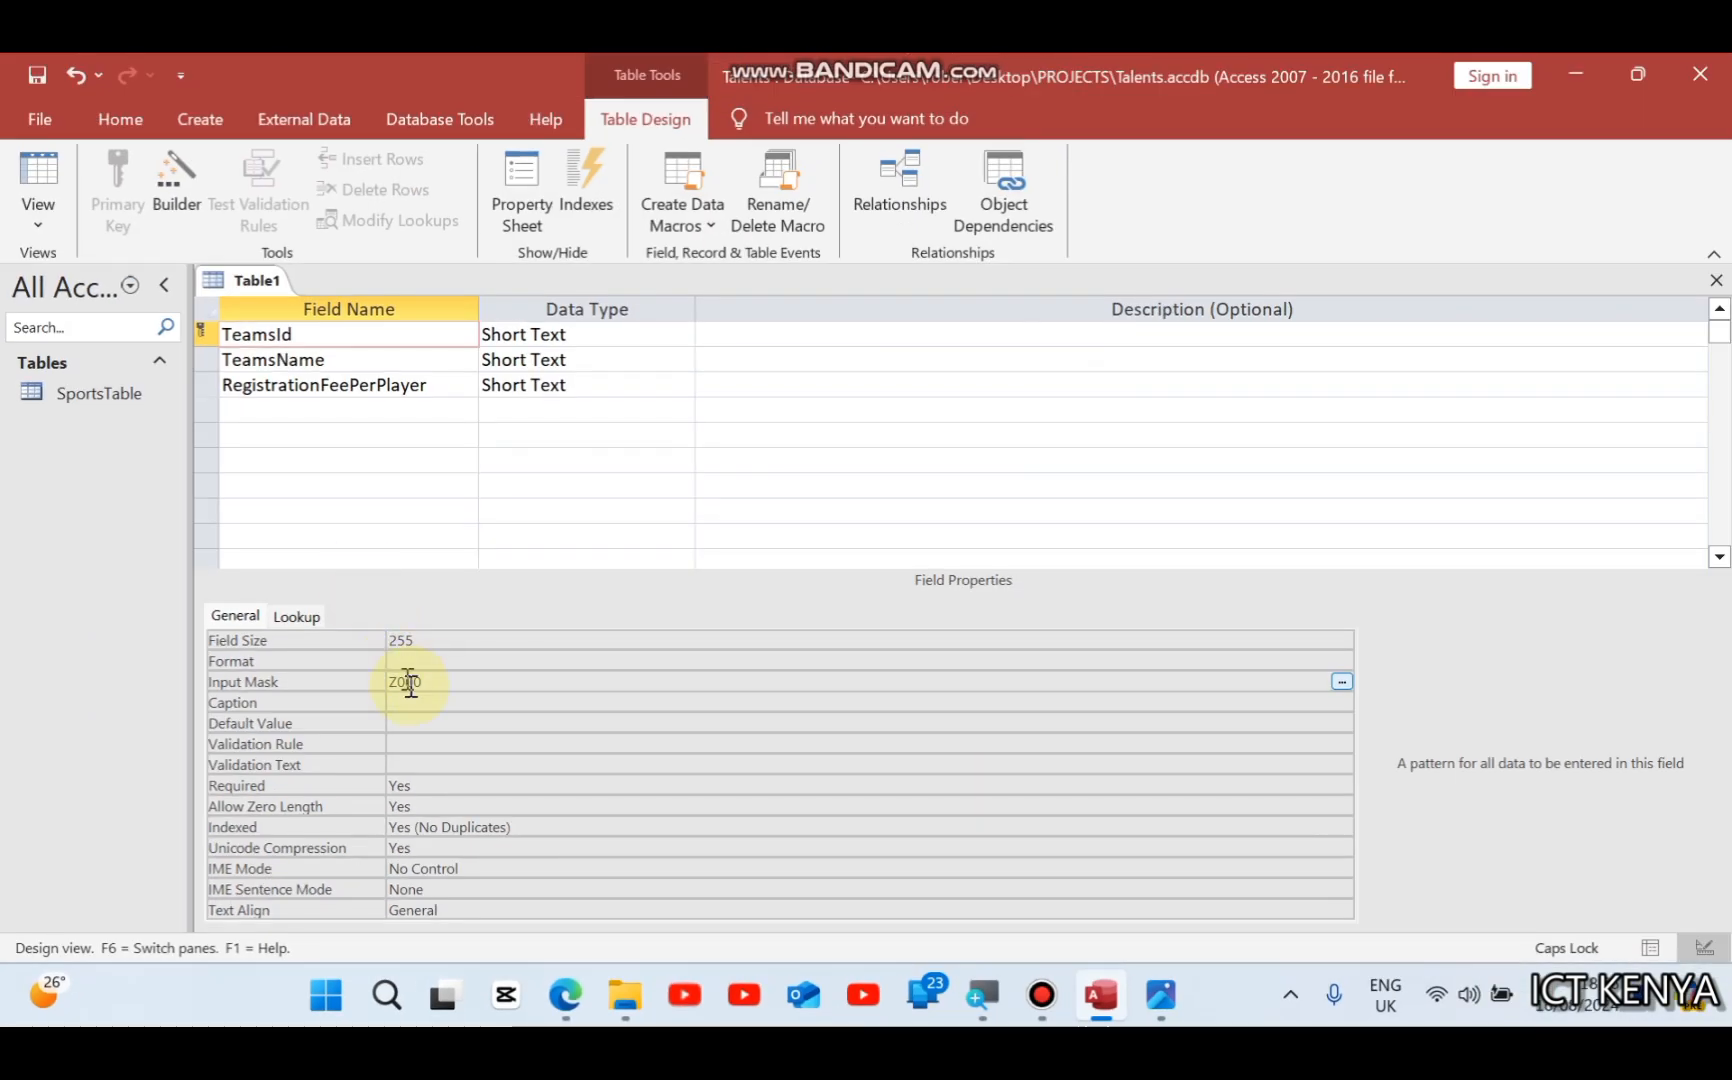
click(338, 354)
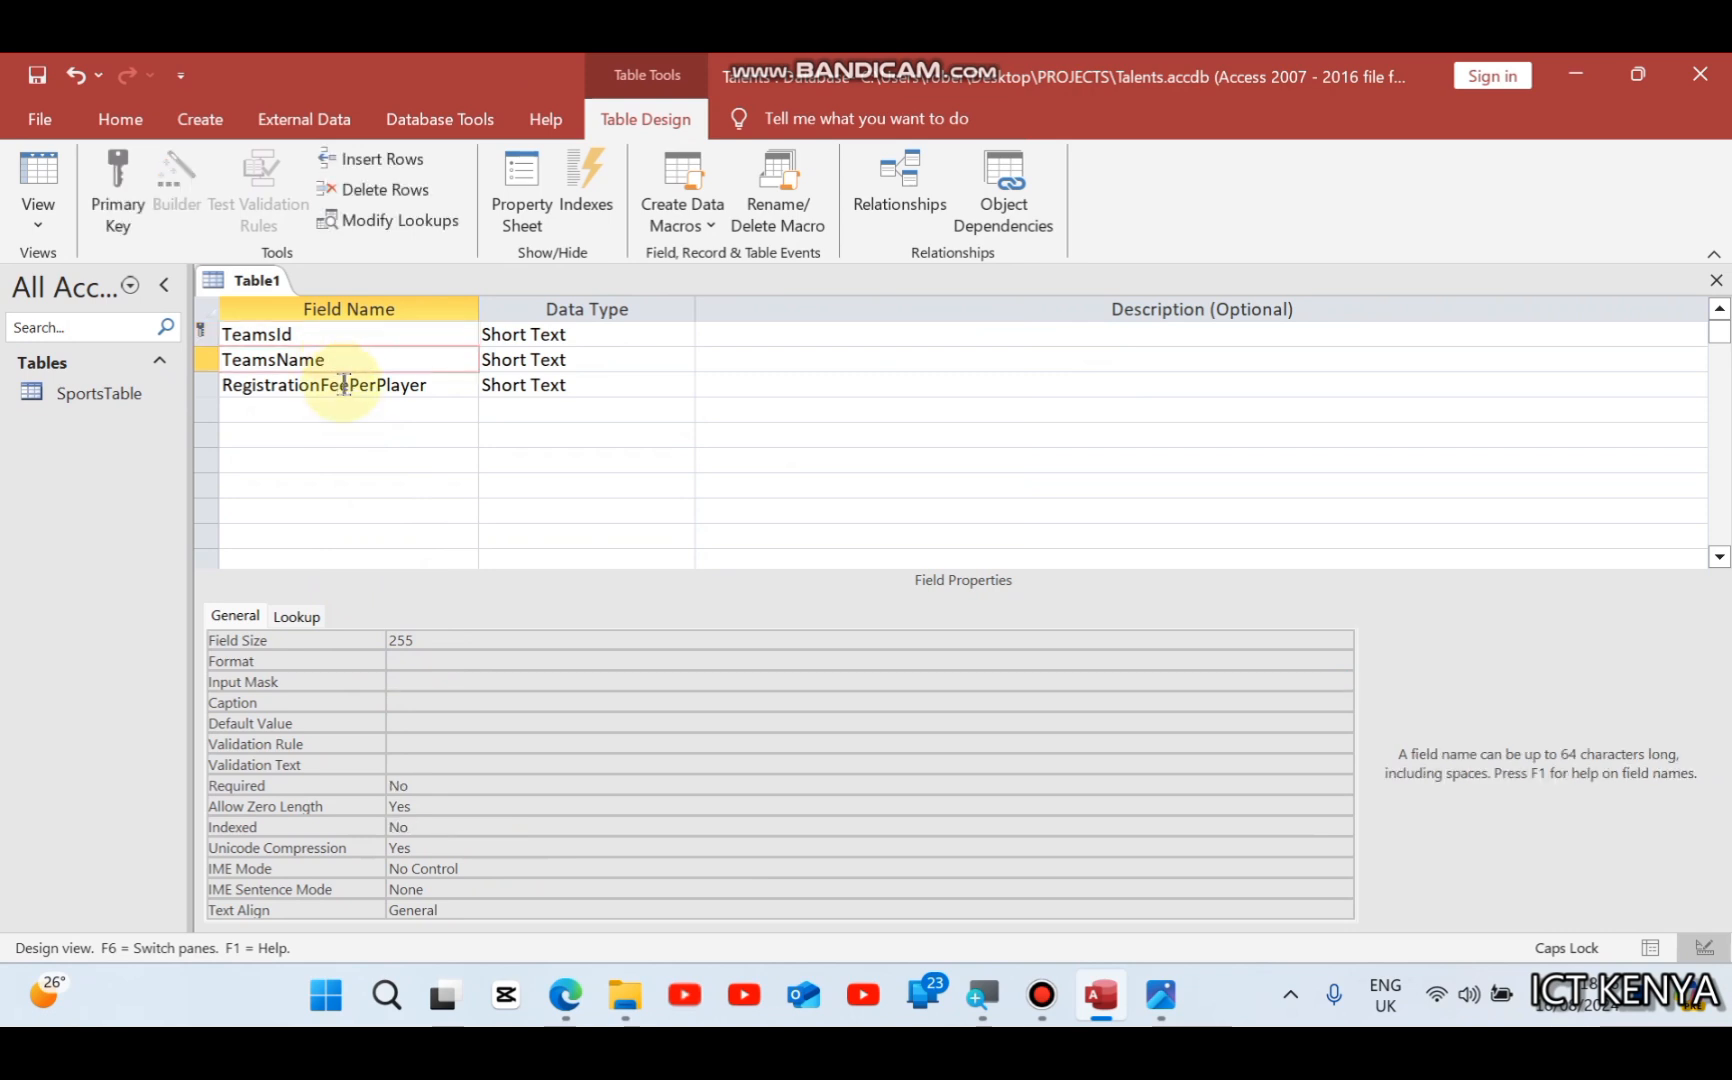
Step: Check the registration fee values in the exam PDF and set the RegistrationFeePerPlayer data type to Number
click(343, 385)
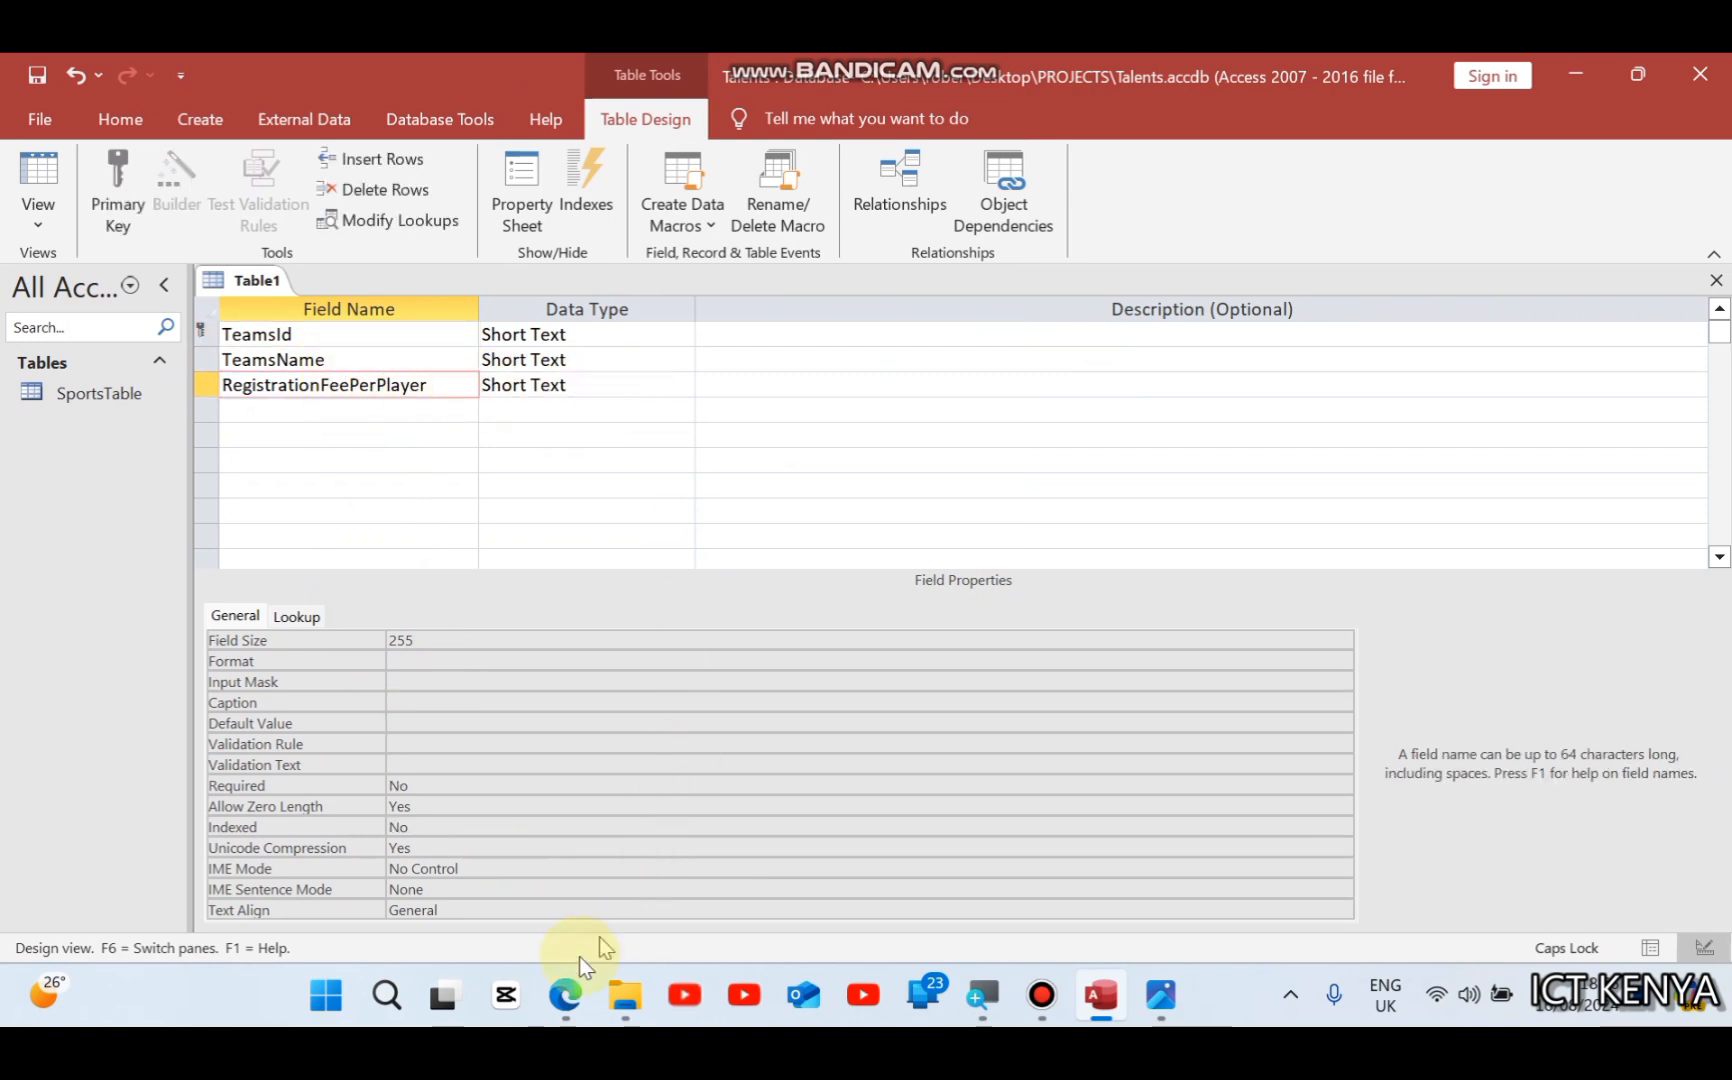
click(577, 1000)
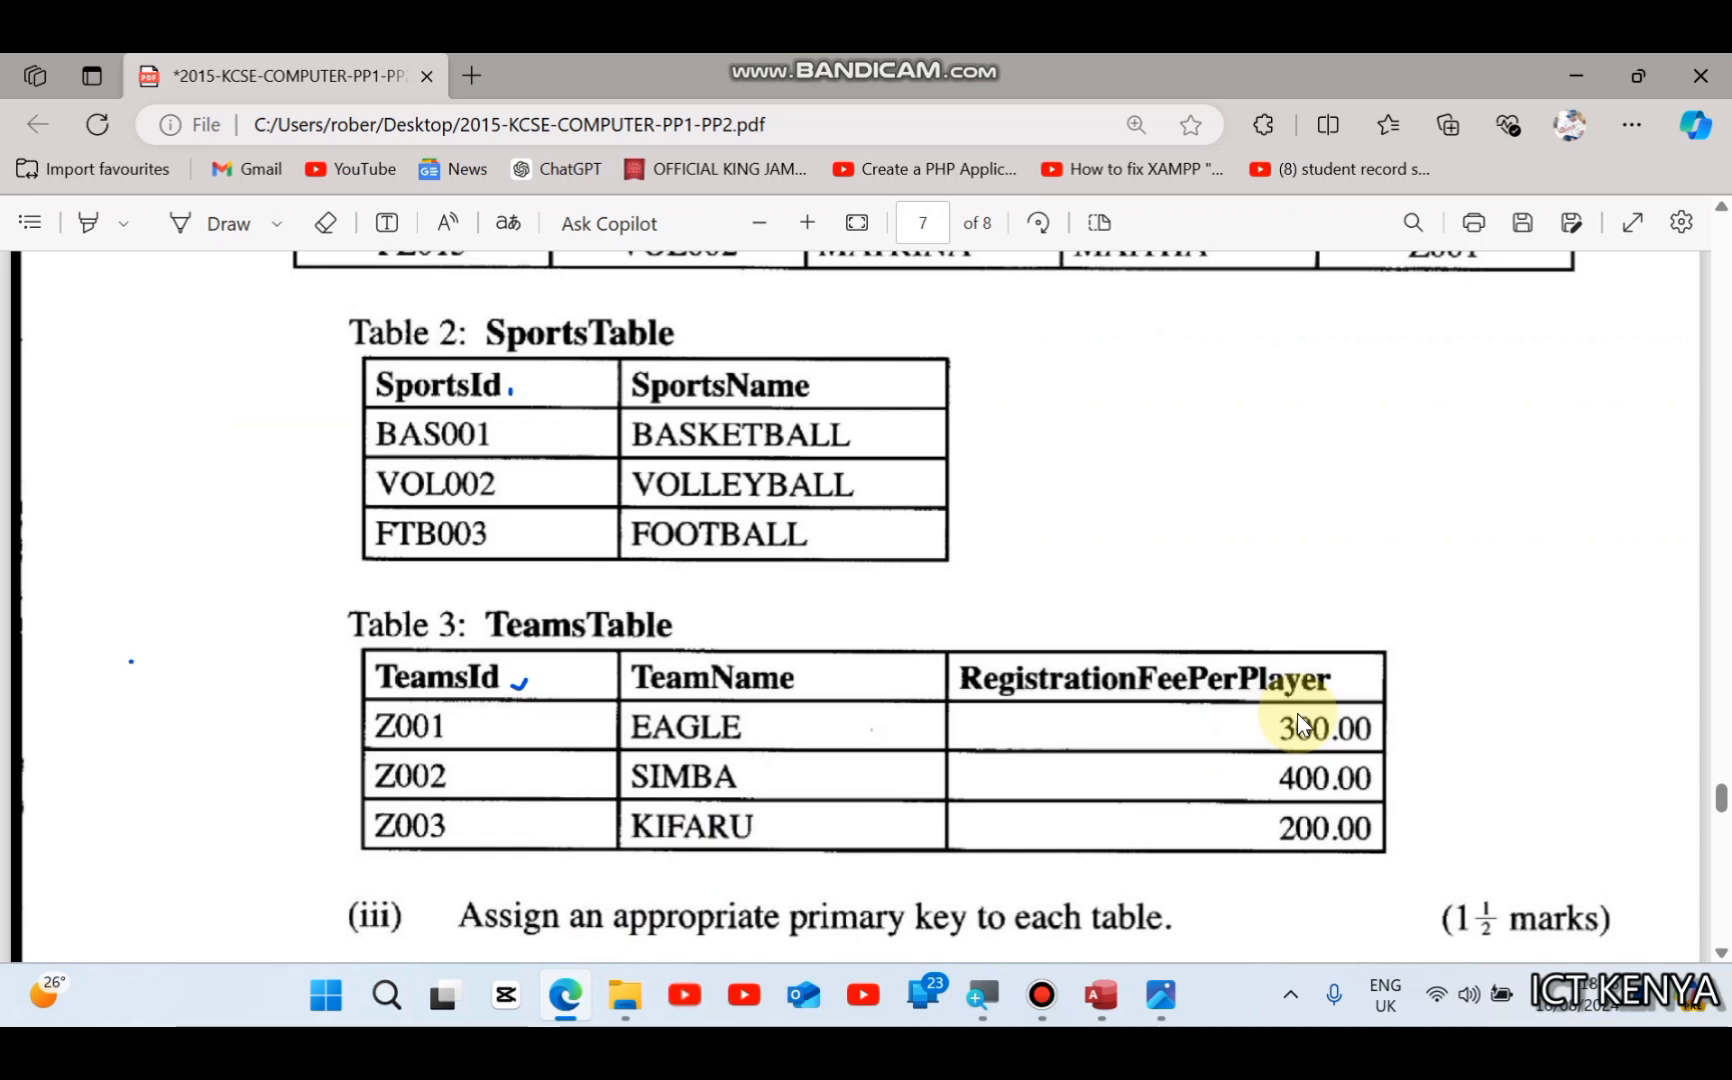
click(588, 988)
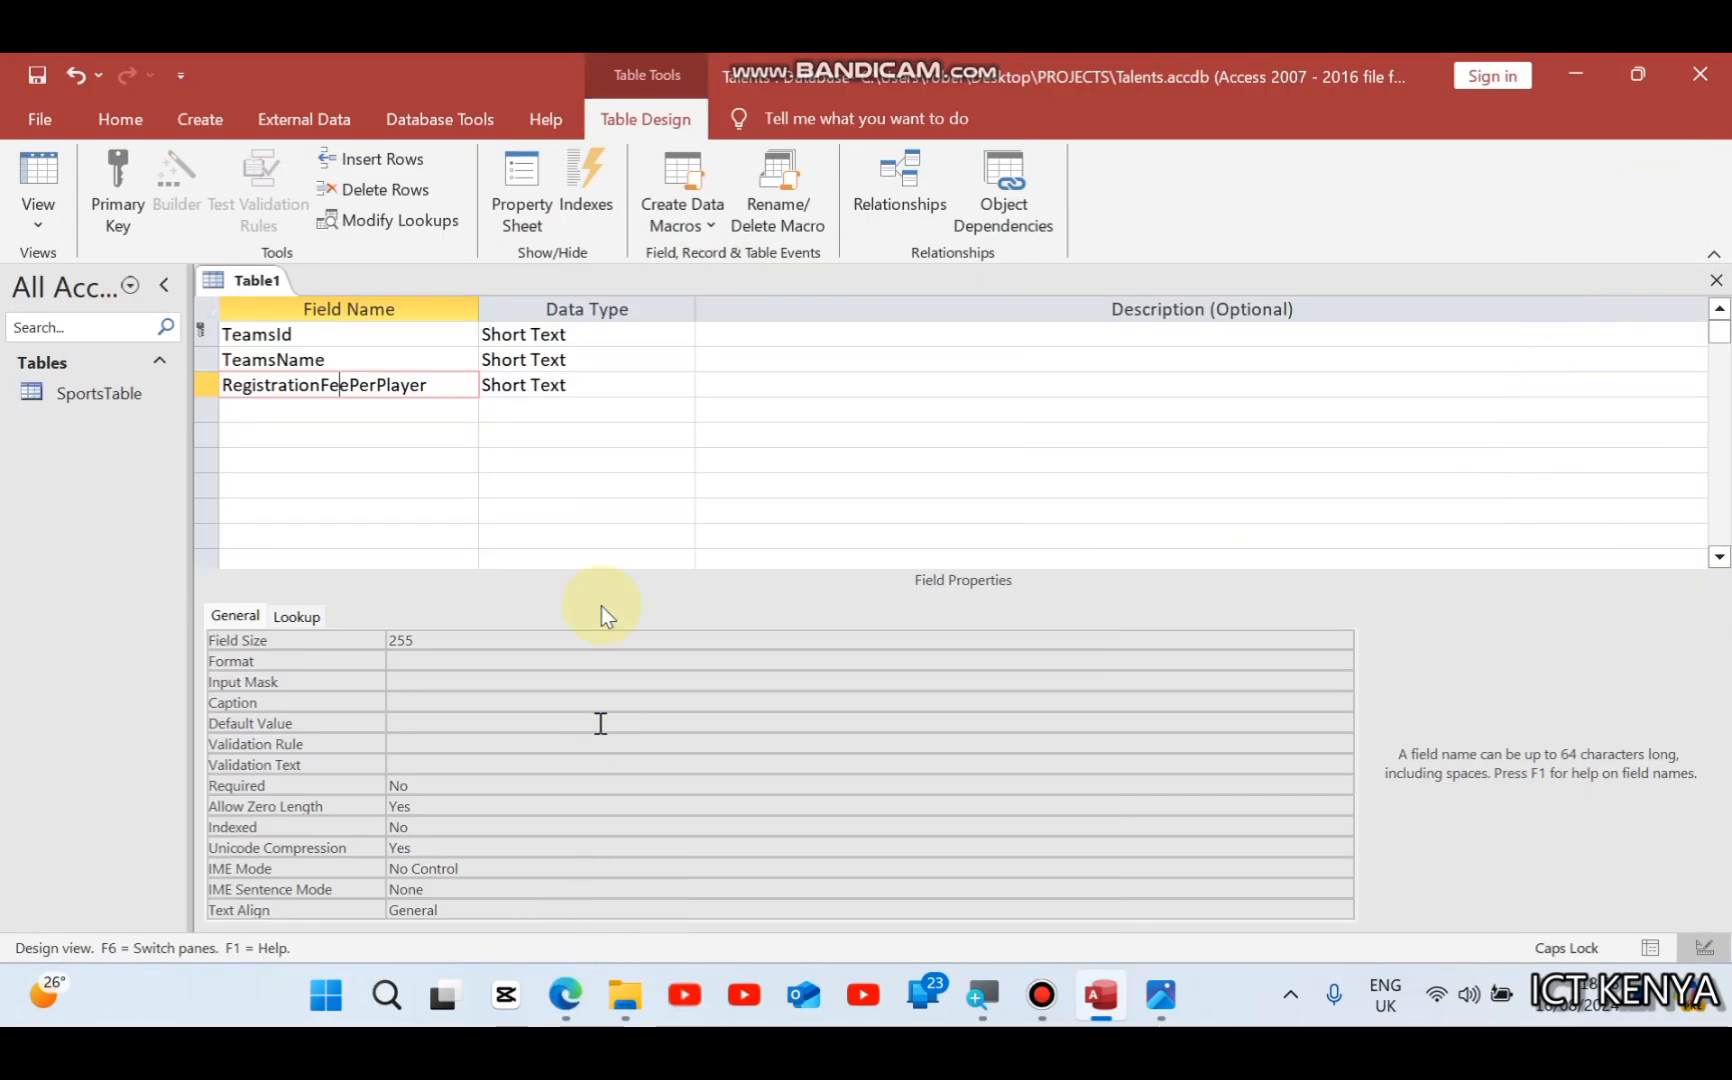
click(625, 383)
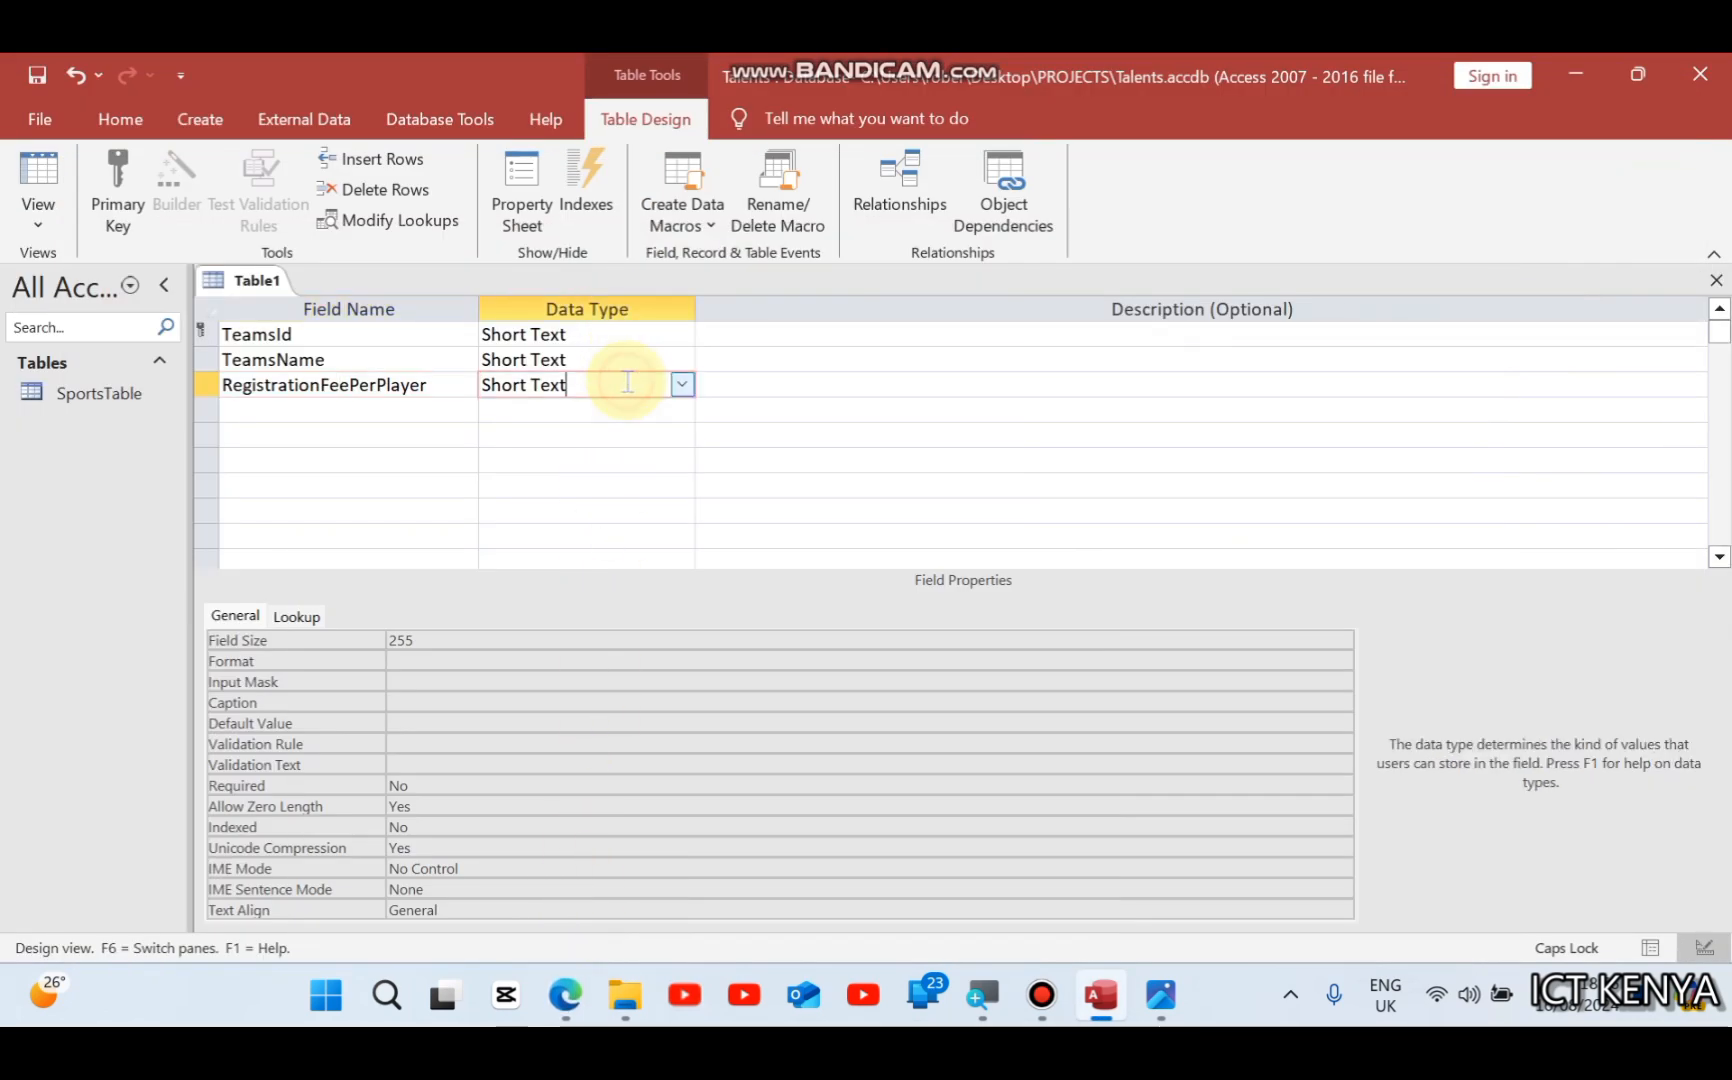
click(680, 383)
click(610, 460)
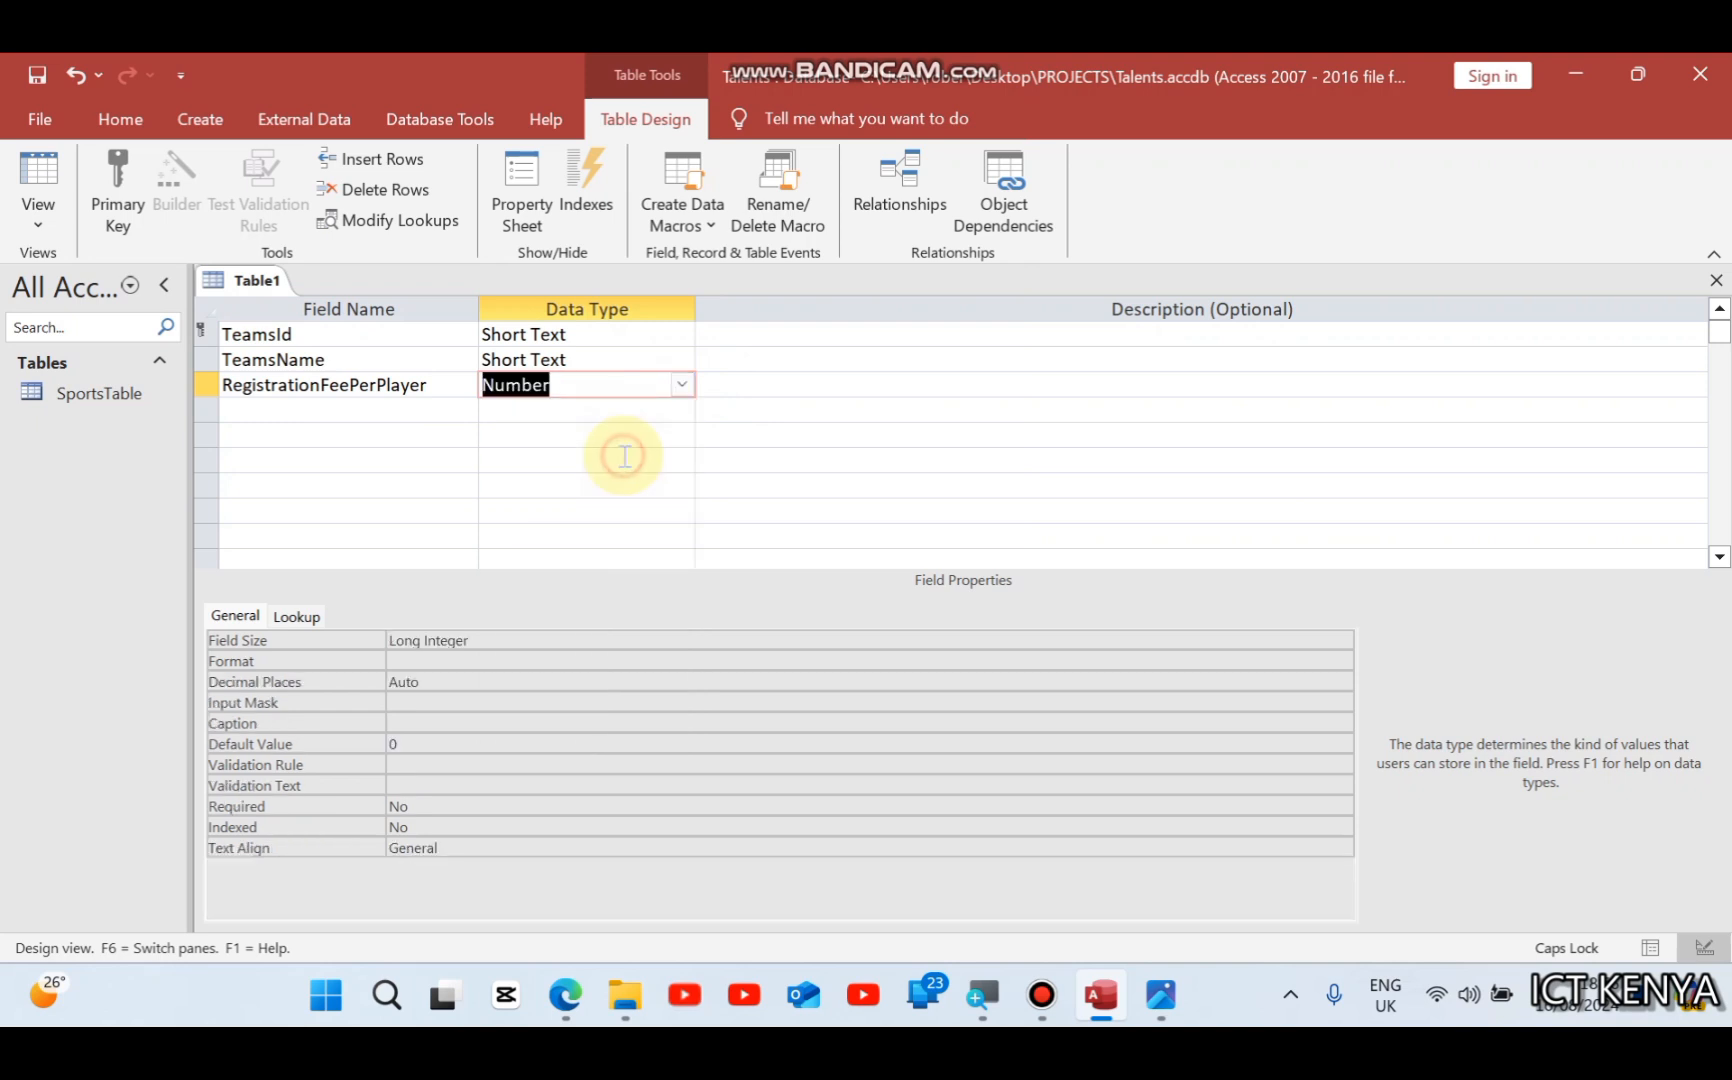
Step: Set the RegistrationFeePerPlayer format to Fixed with 2 decimal places
click(472, 664)
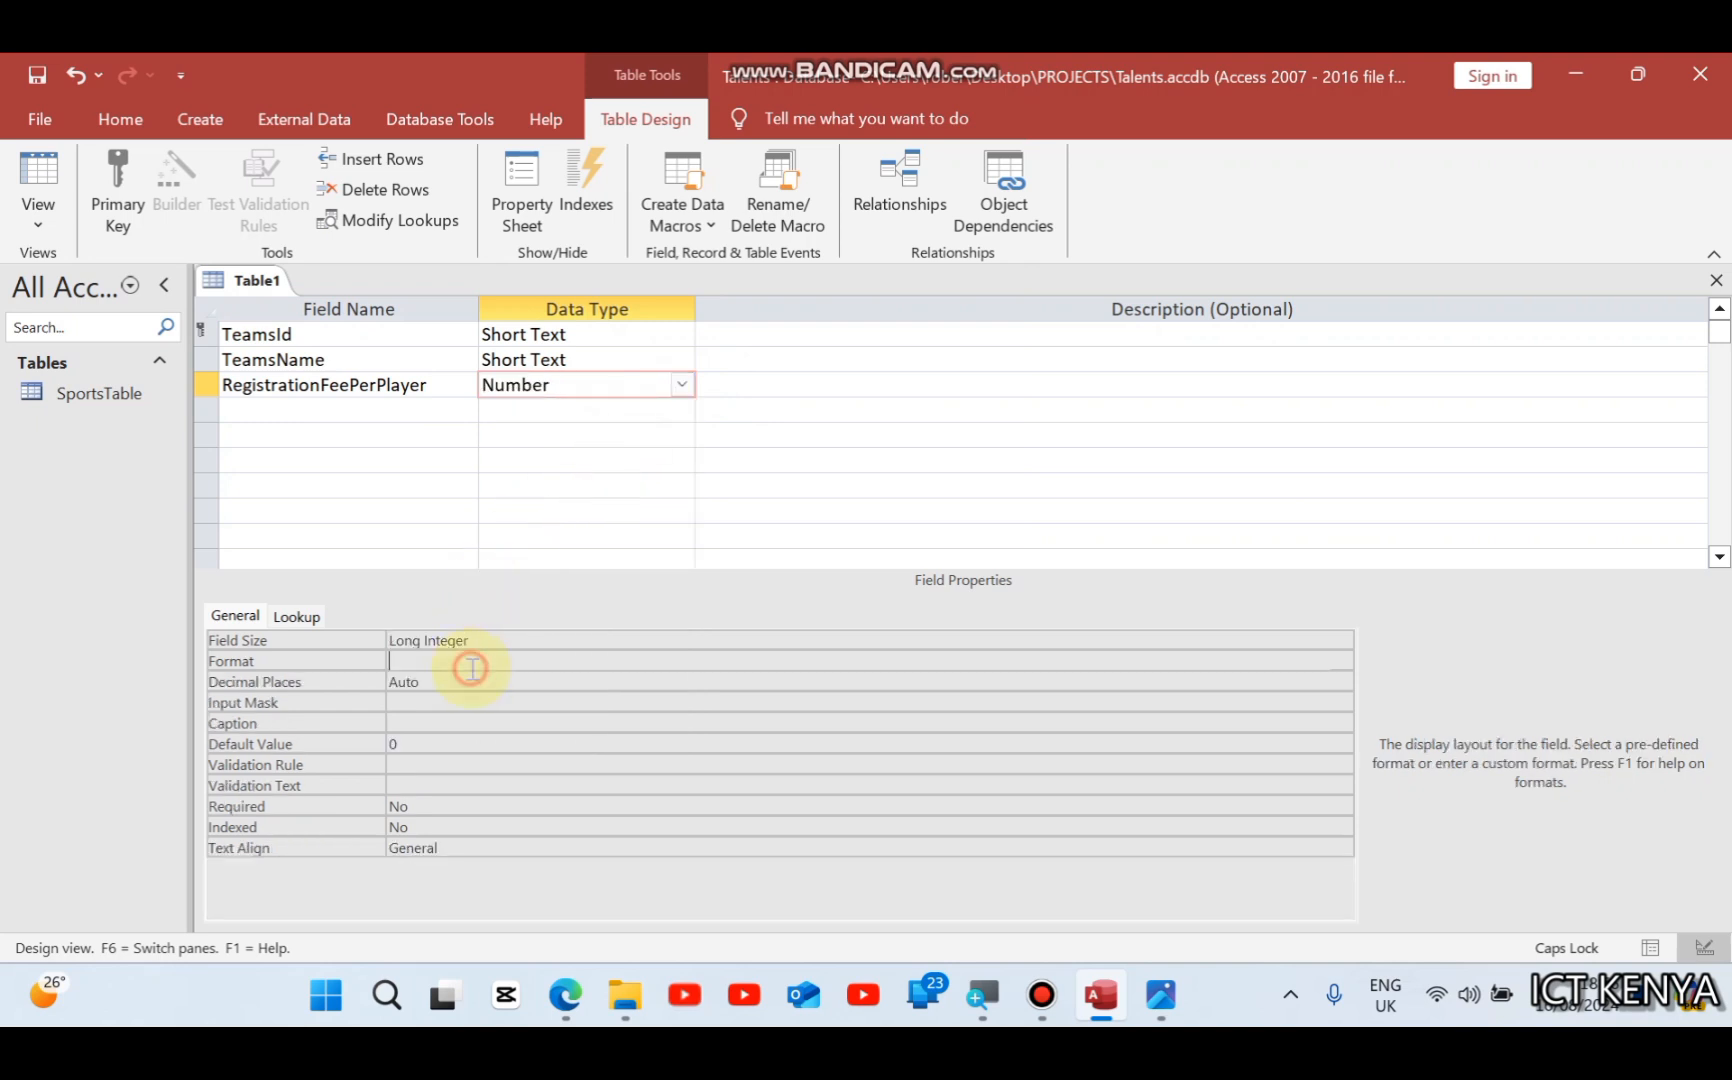
click(1344, 664)
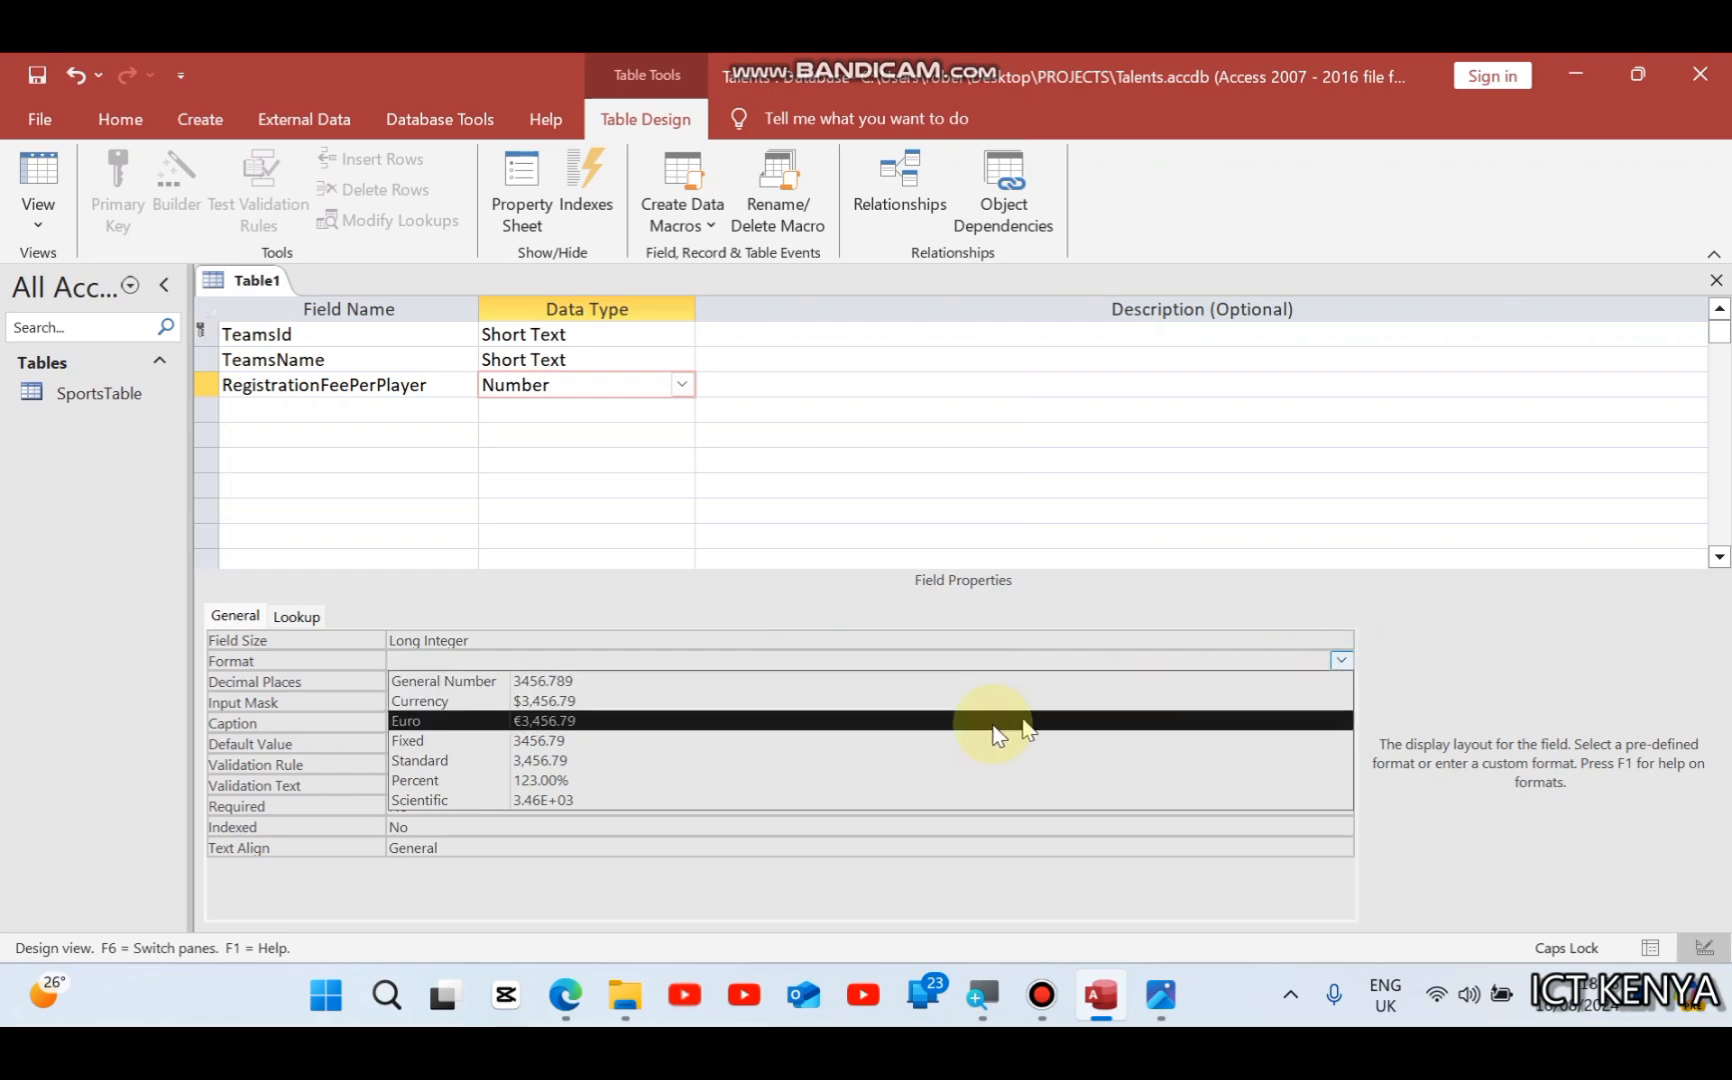
click(883, 740)
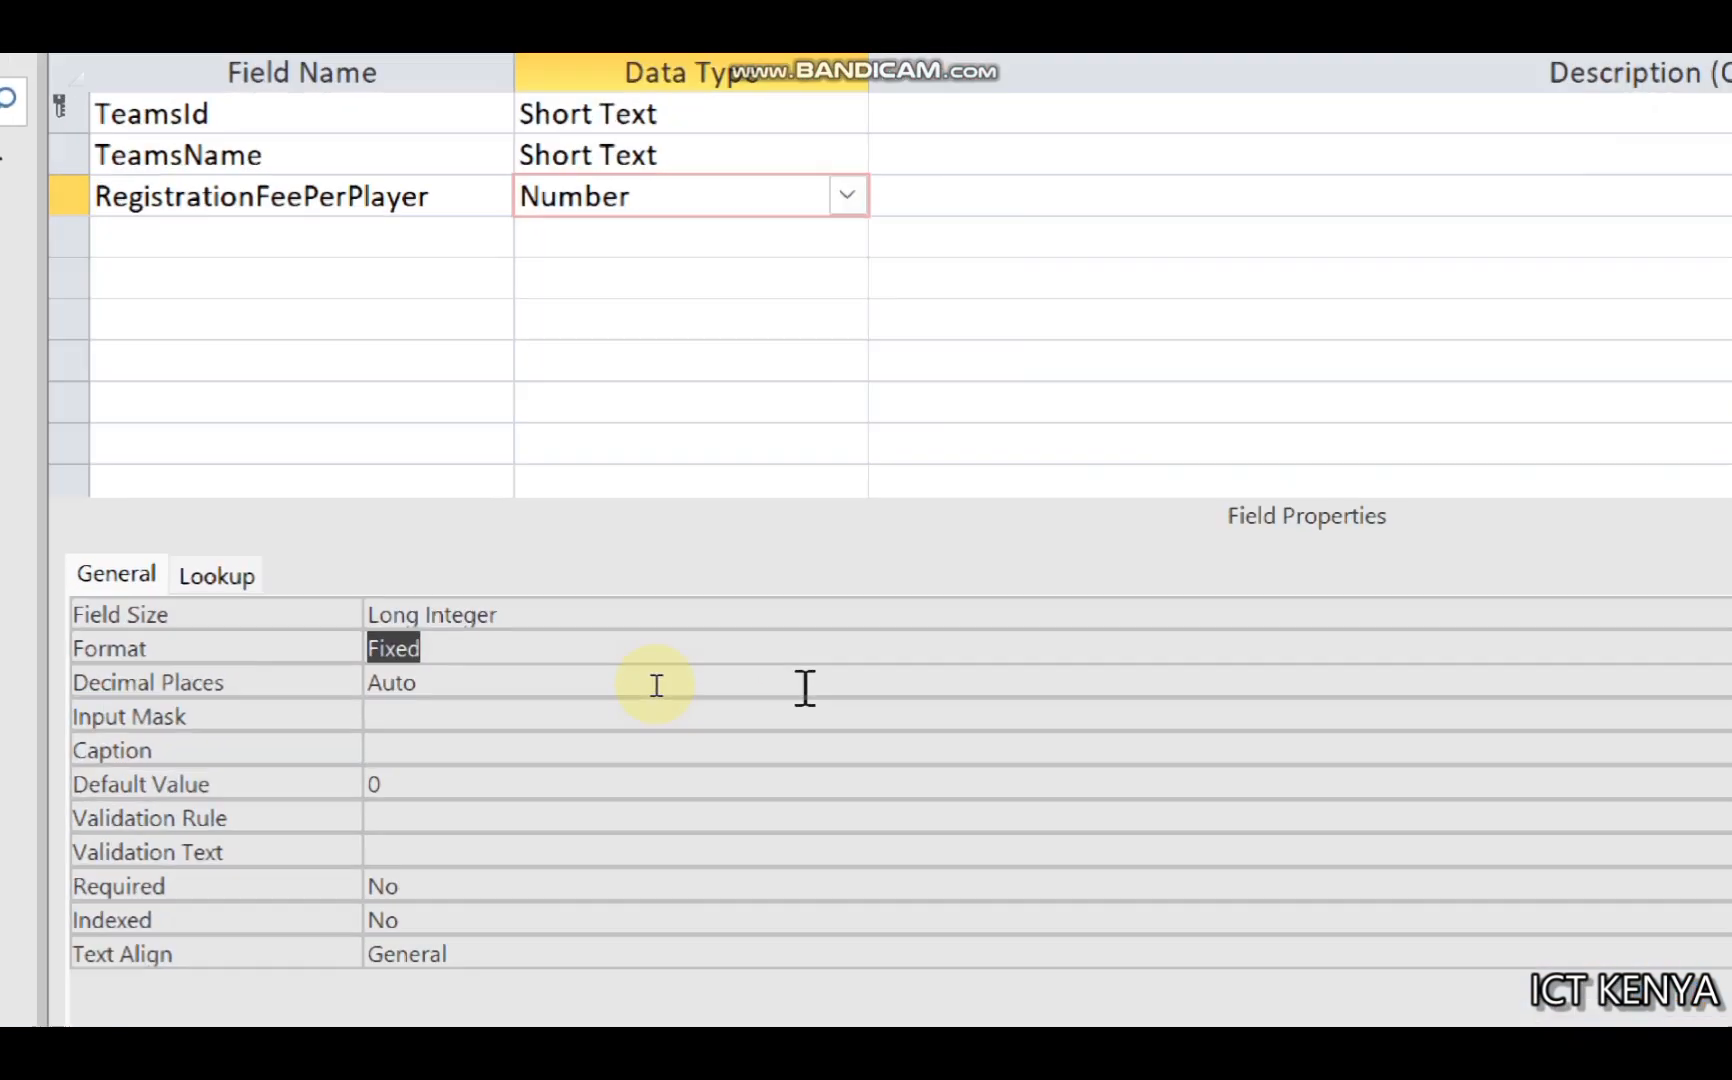
click(656, 685)
key(BackSpace)
key(BackSpace)
key(BackSpace)
key(BackSpace)
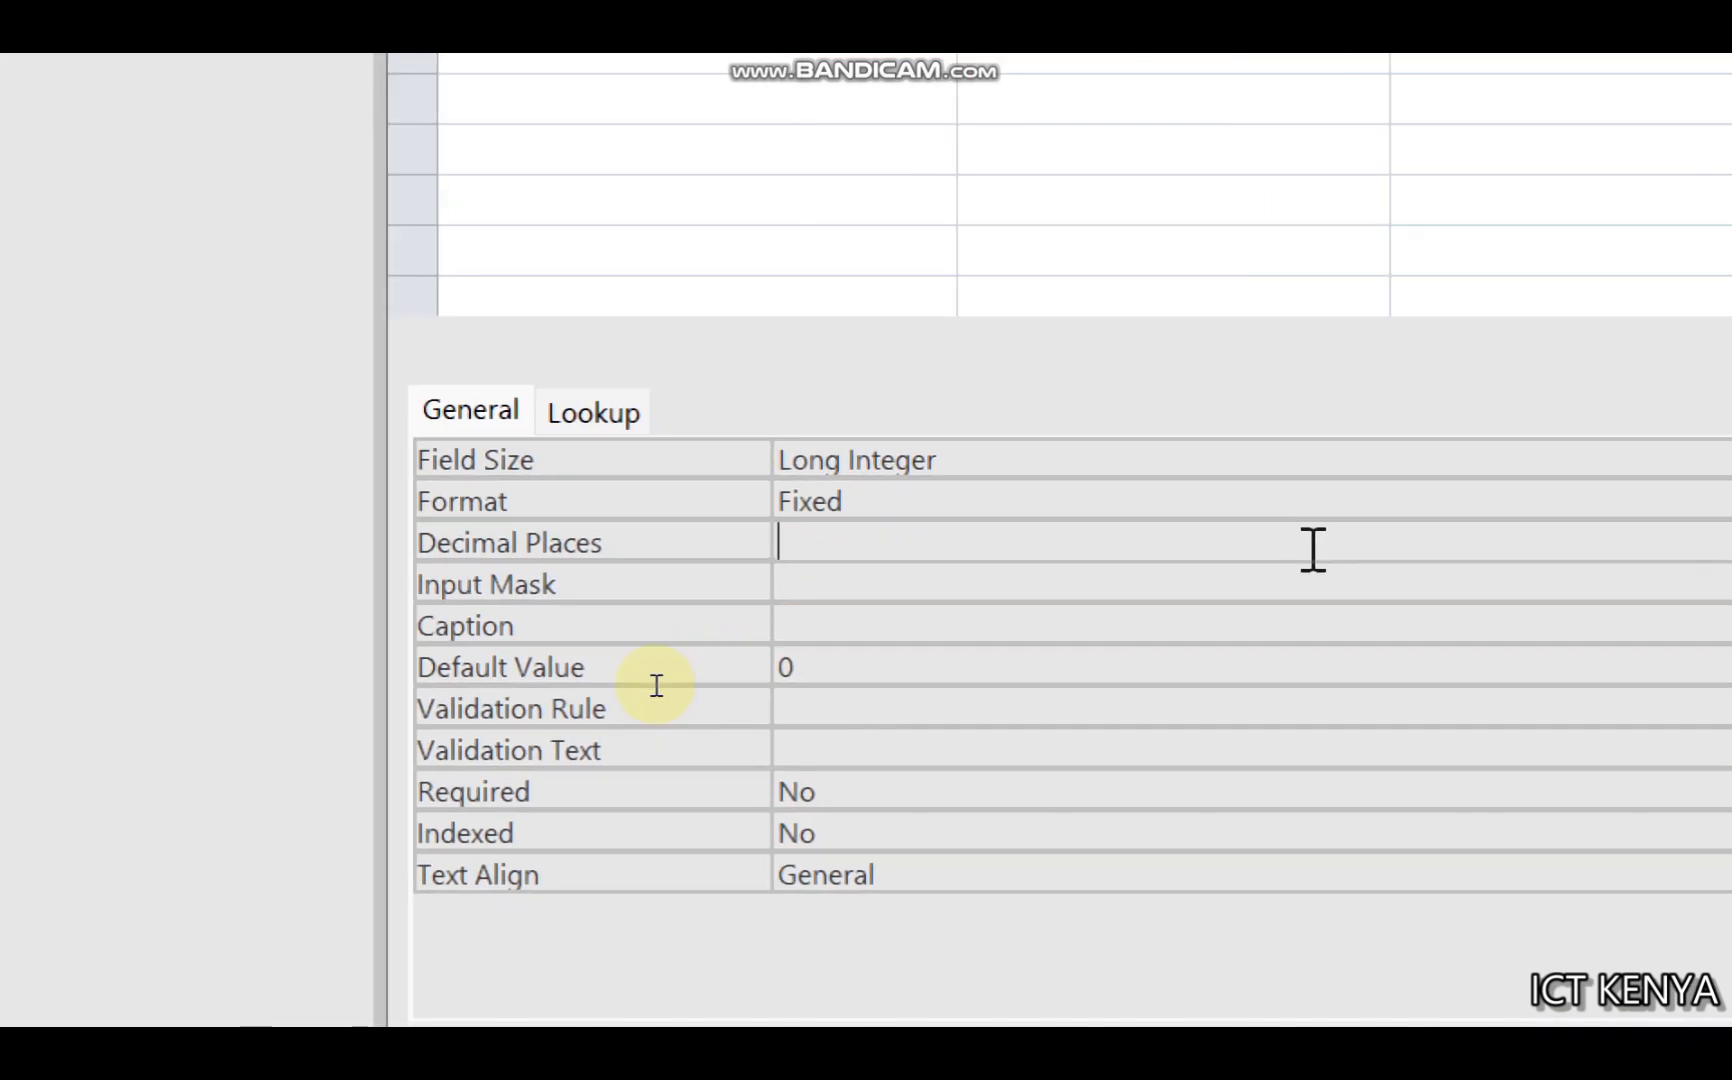
click(1118, 494)
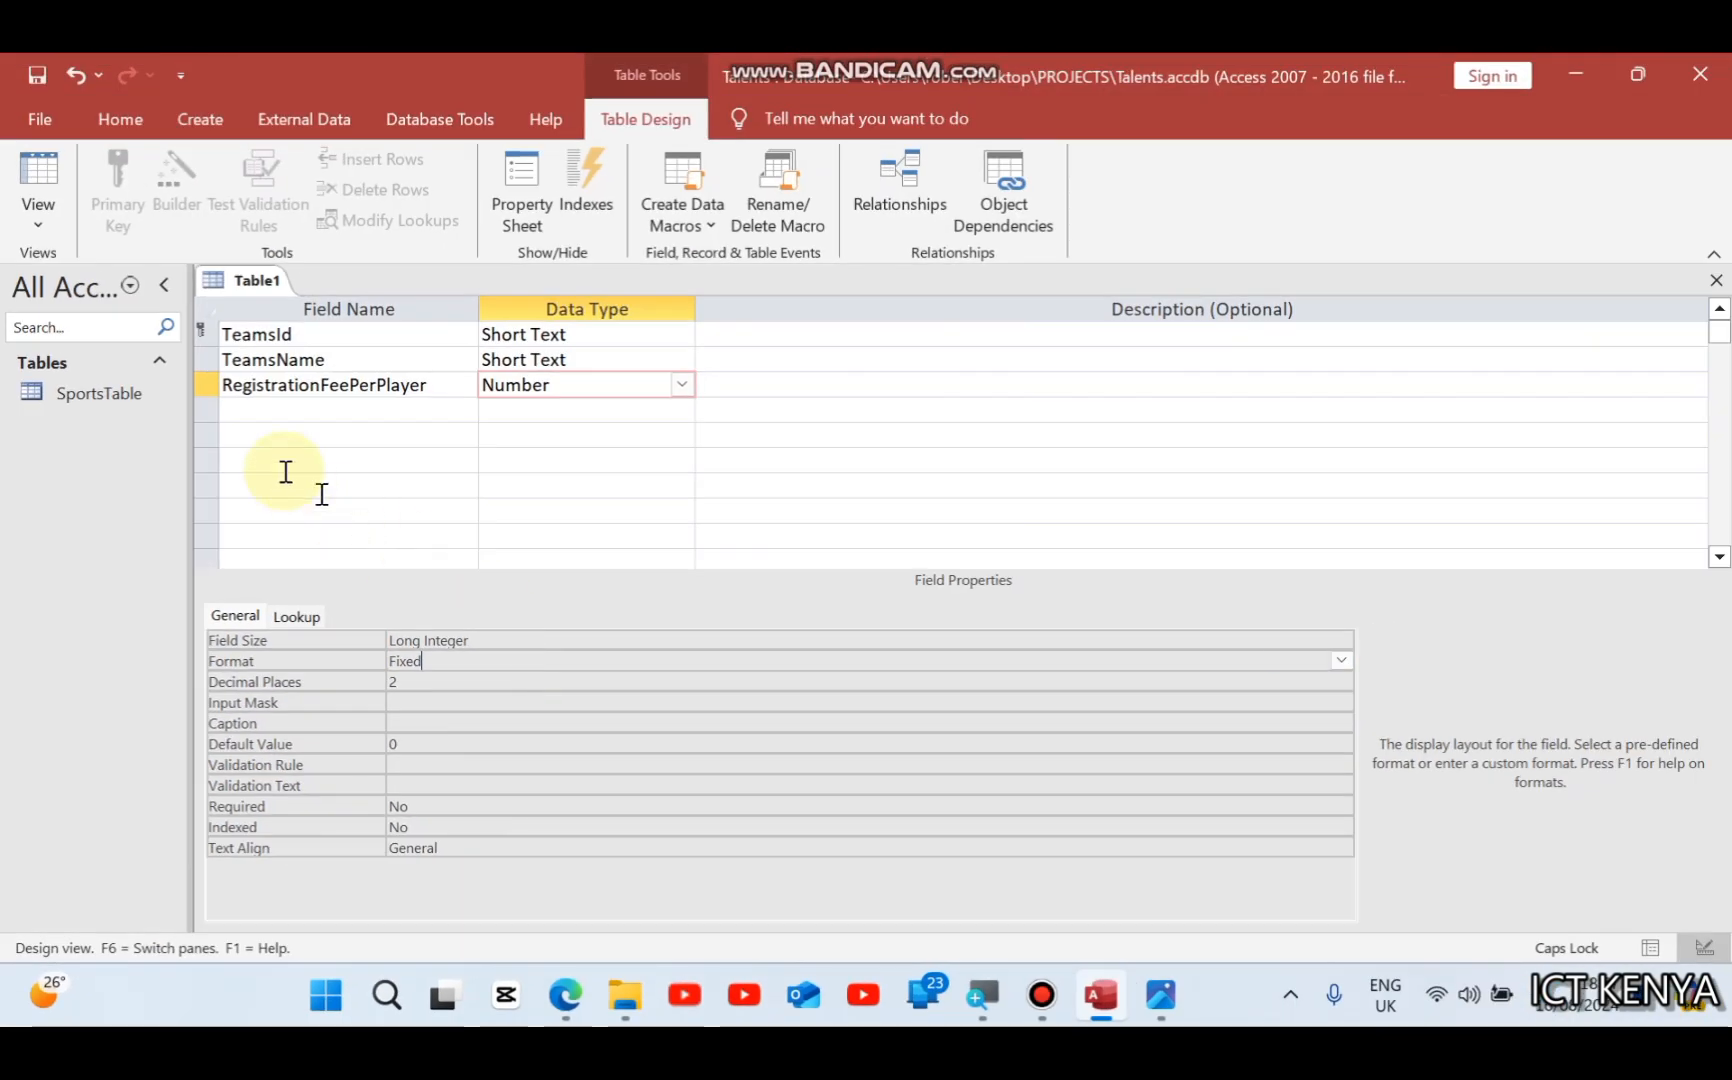
Step: Check the table name in the exam PDF, save the new table as TeamsTable and close it
right_click(253, 285)
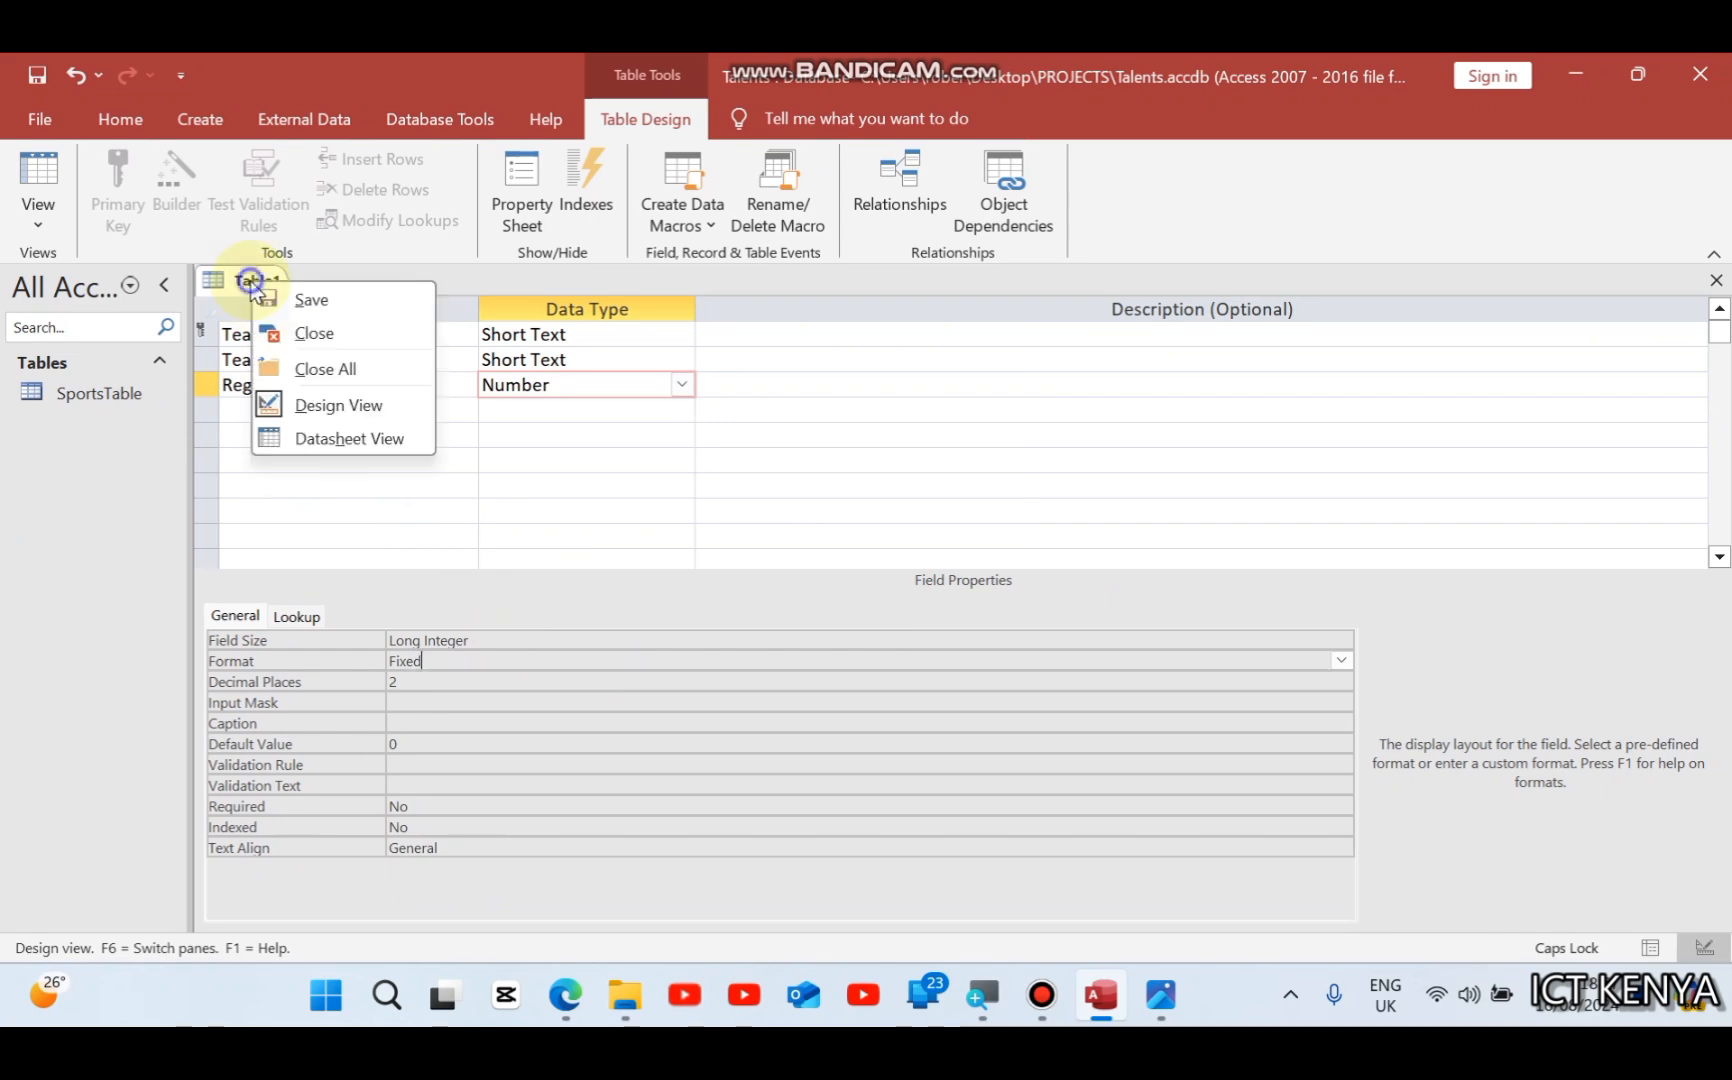
click(333, 306)
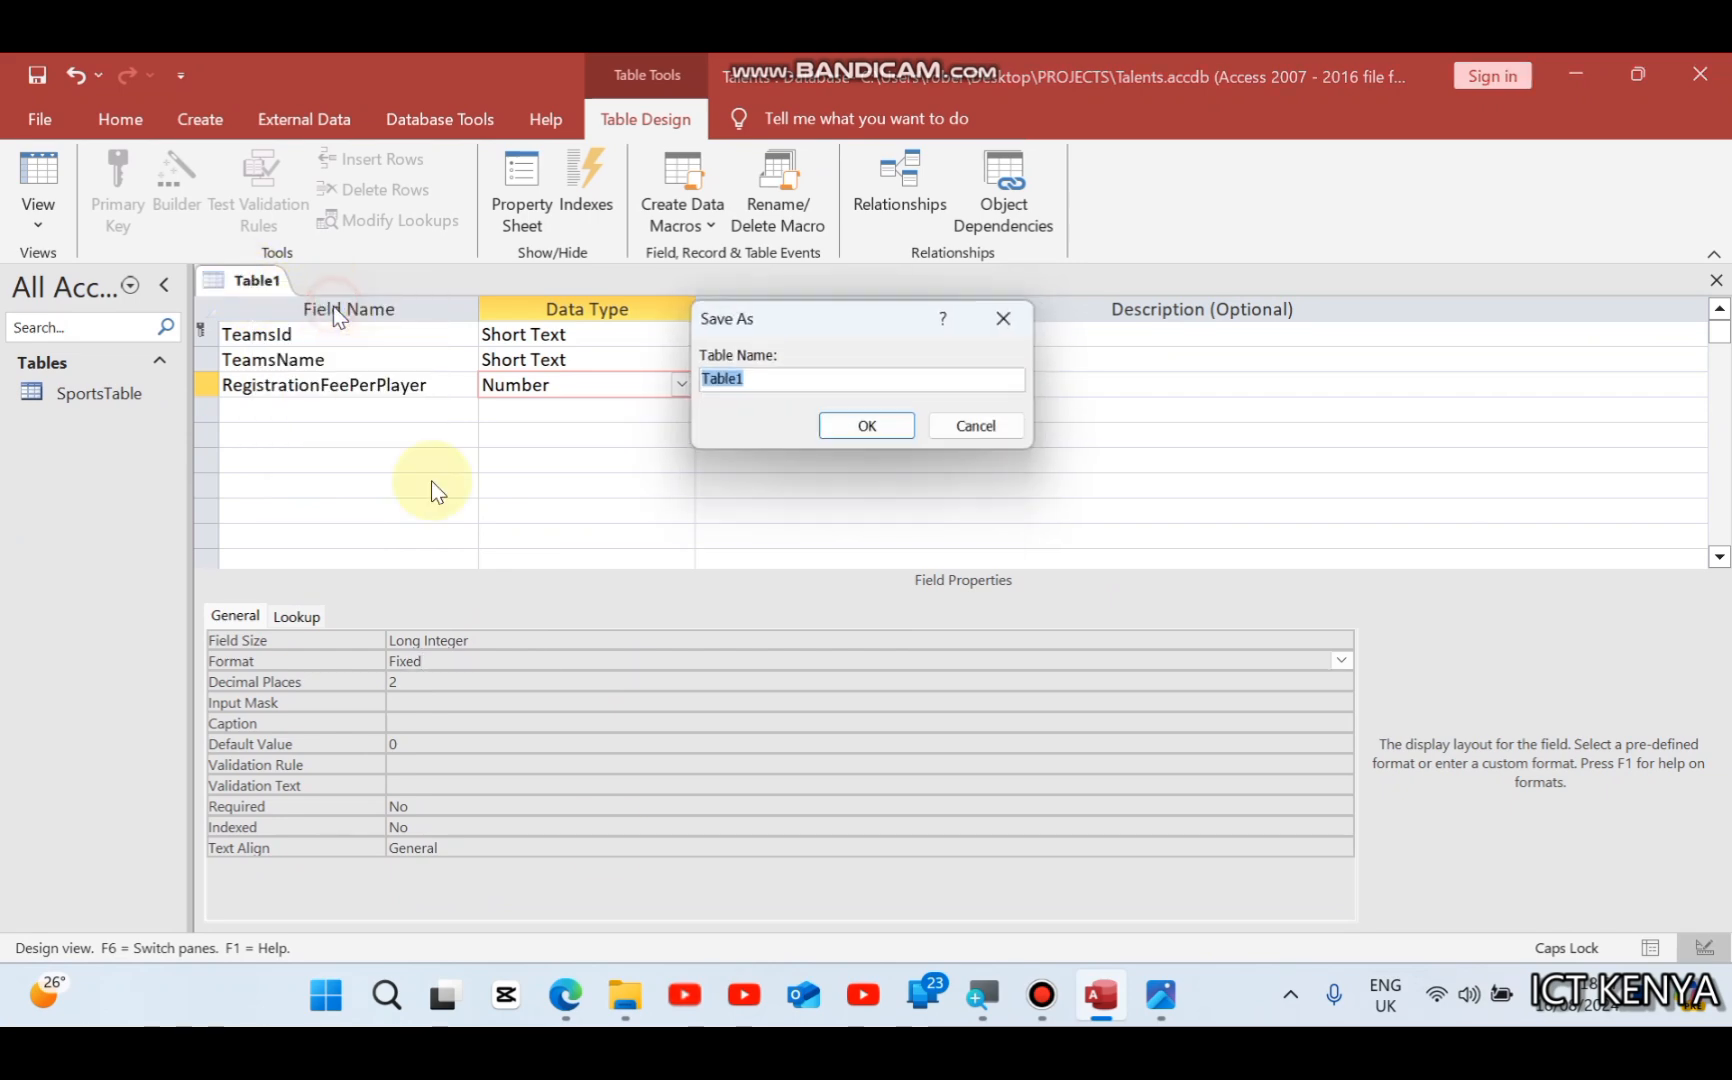
click(580, 1010)
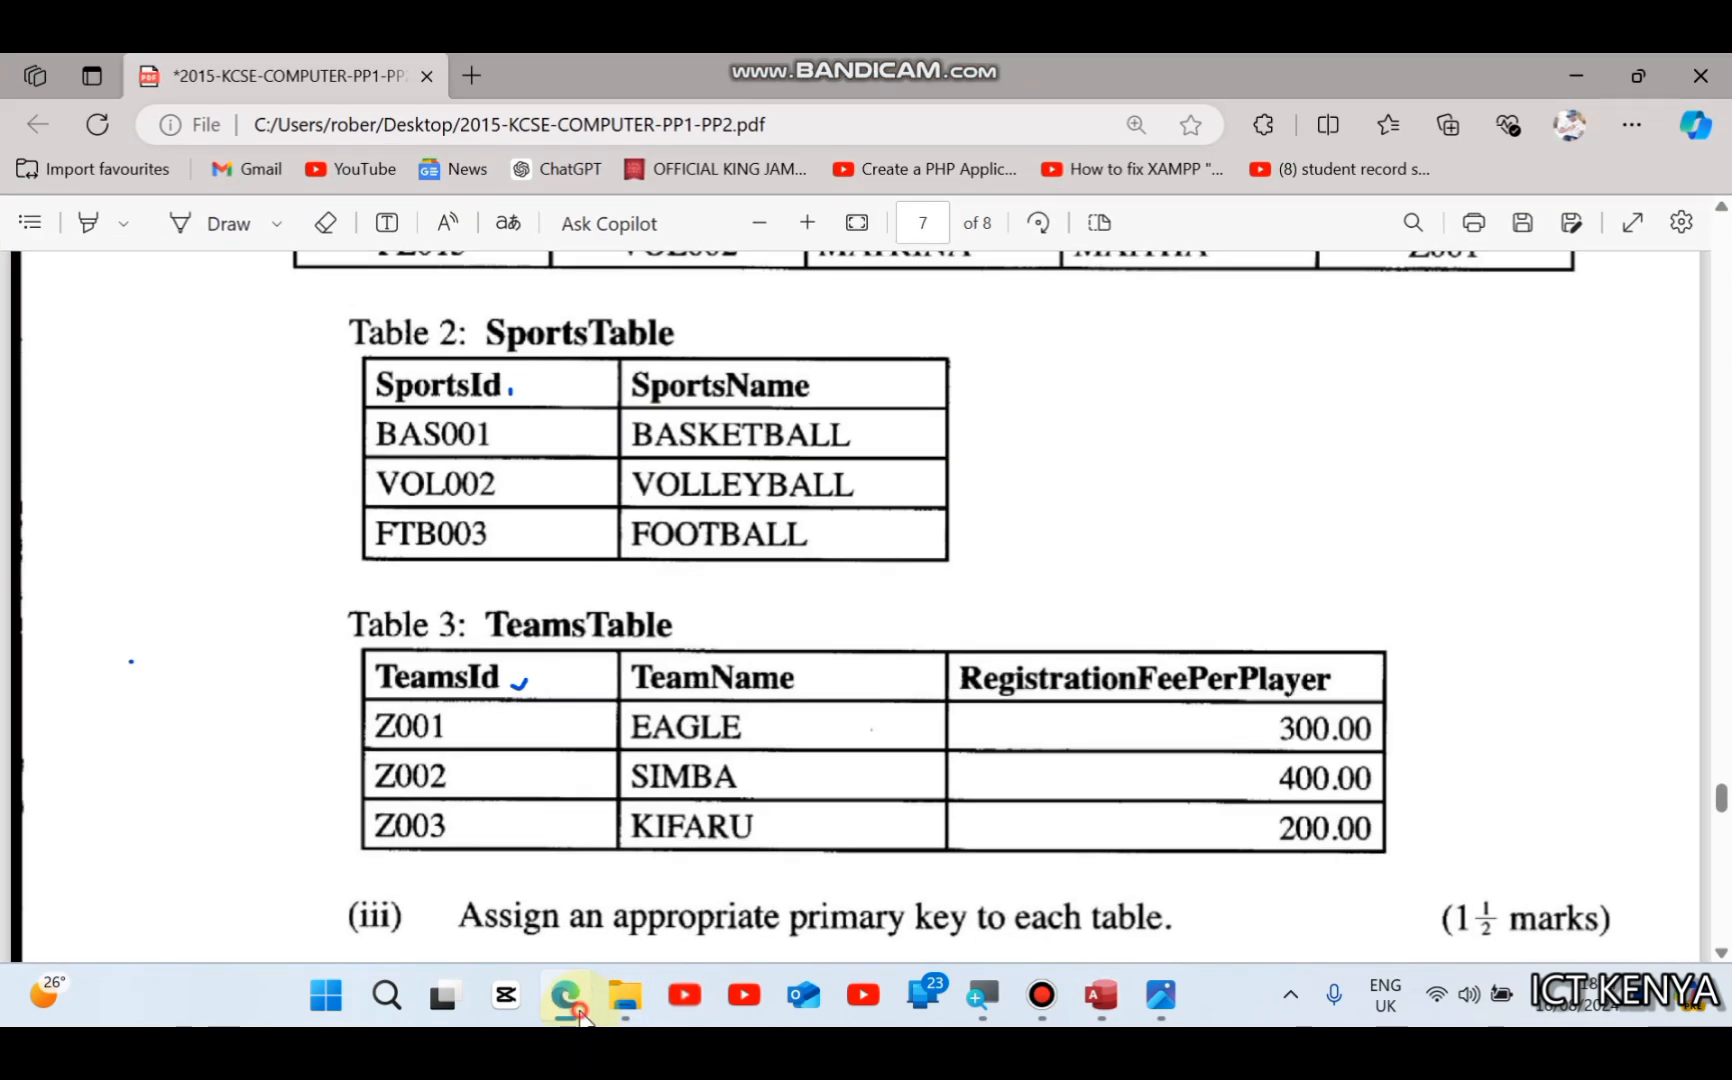
click(580, 1012)
text(TeamsTable)
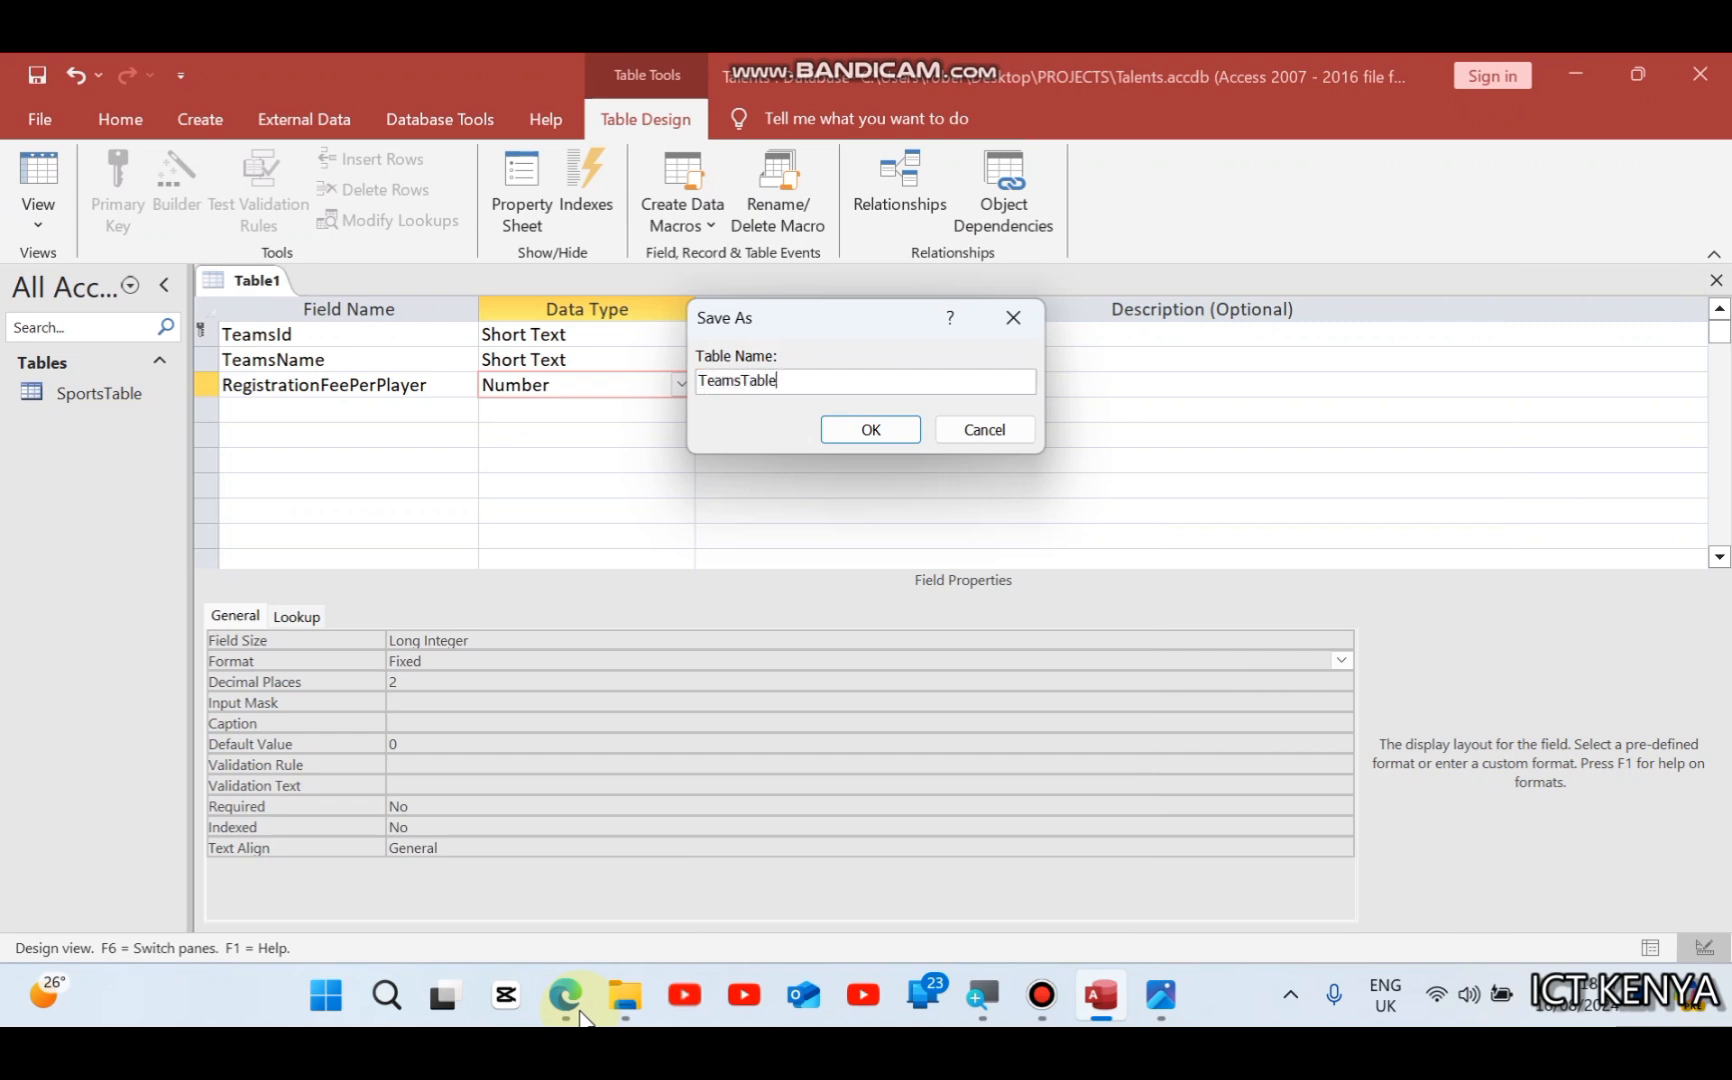
key(Return)
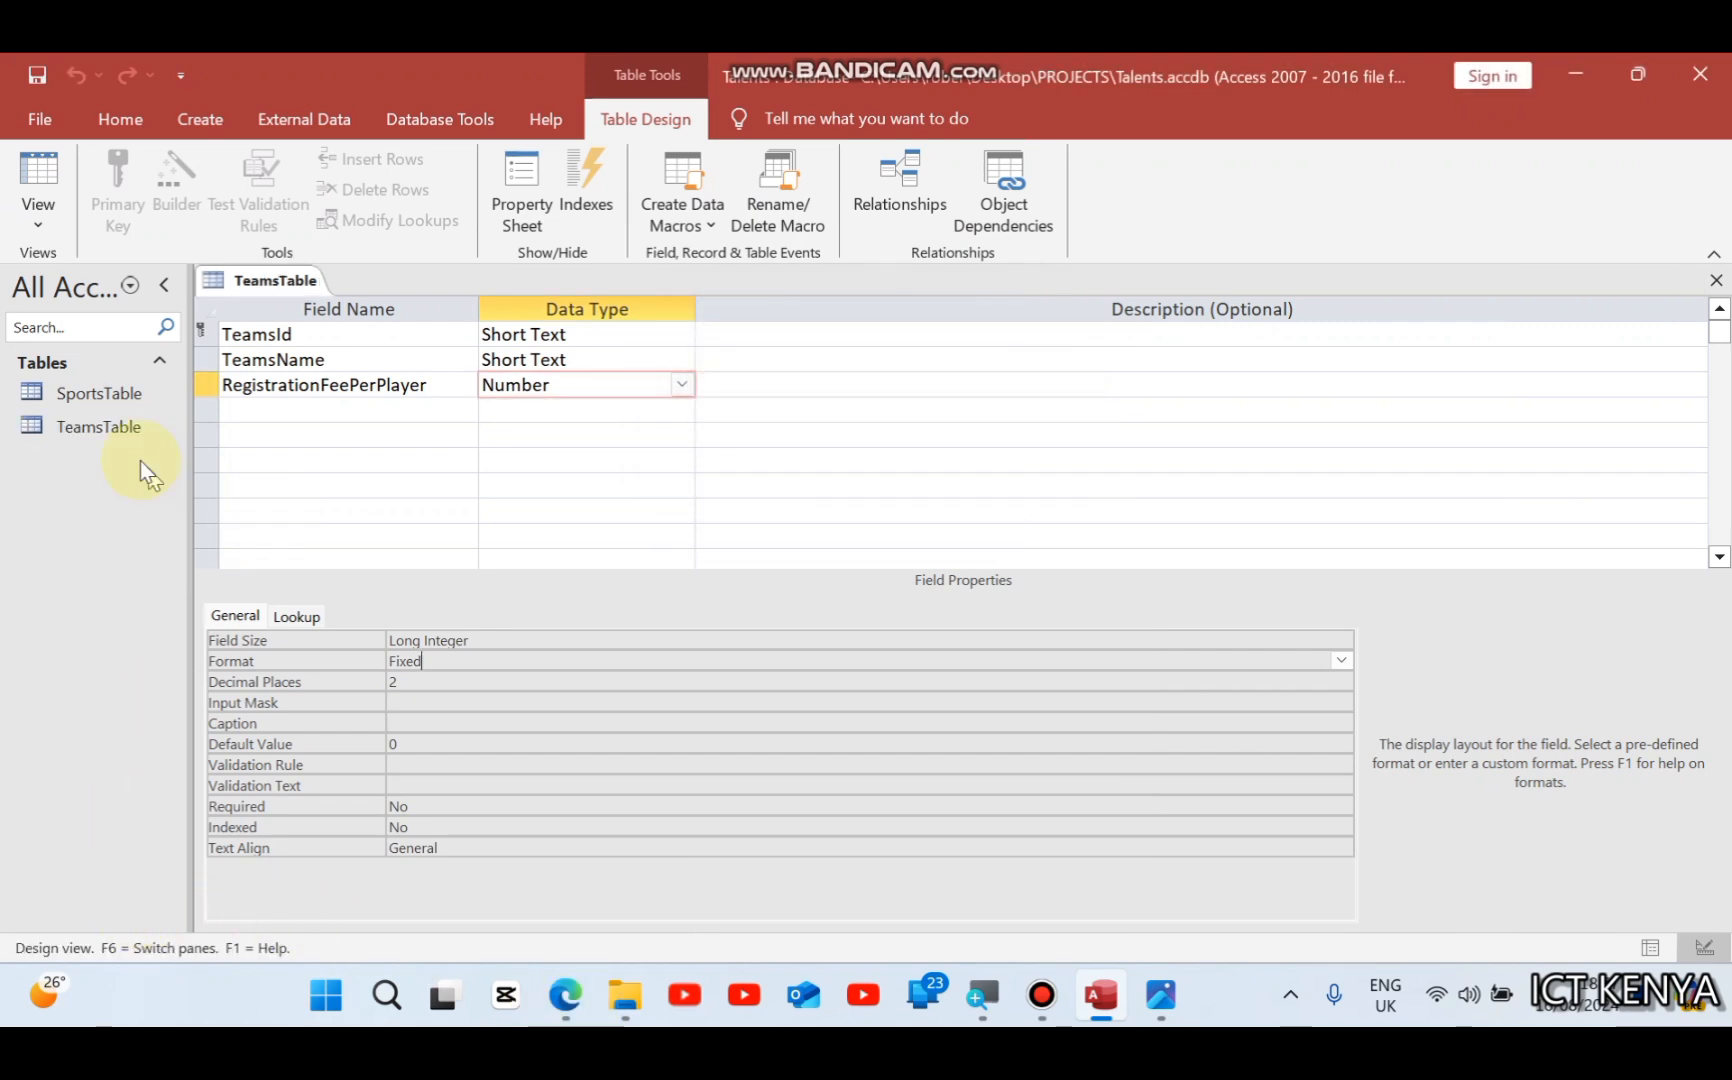
right_click(292, 297)
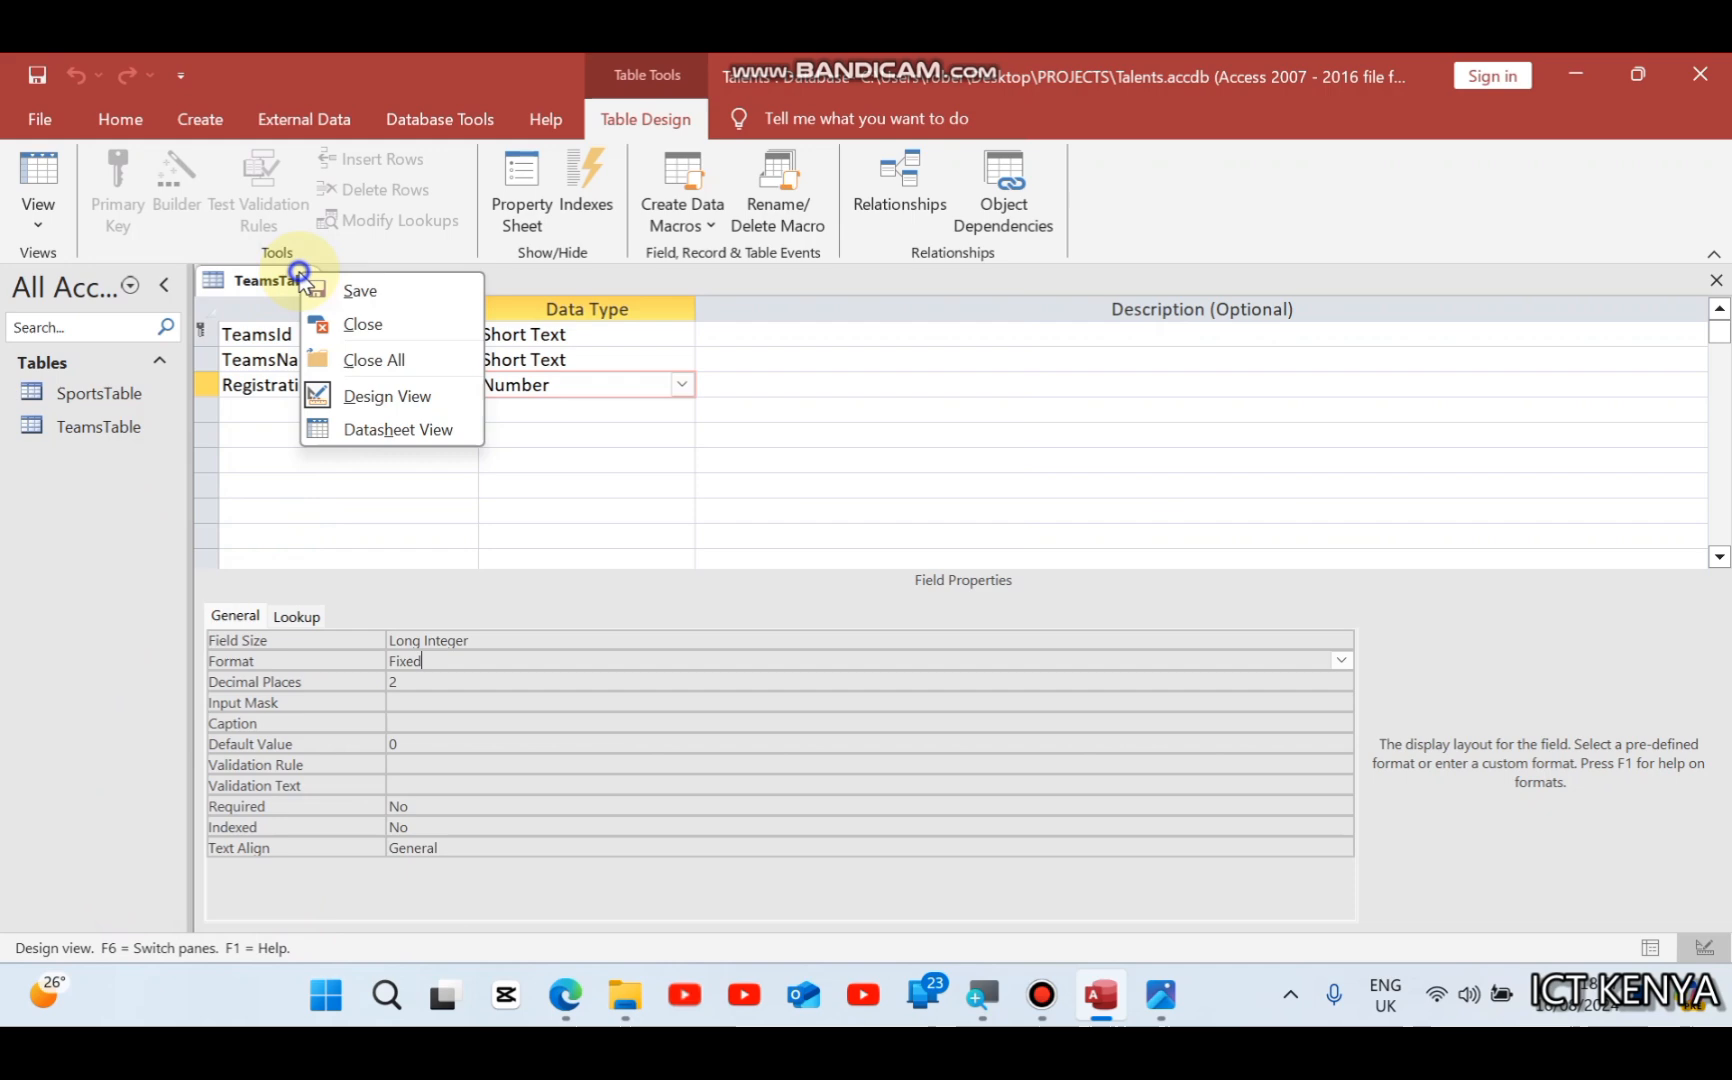
click(345, 319)
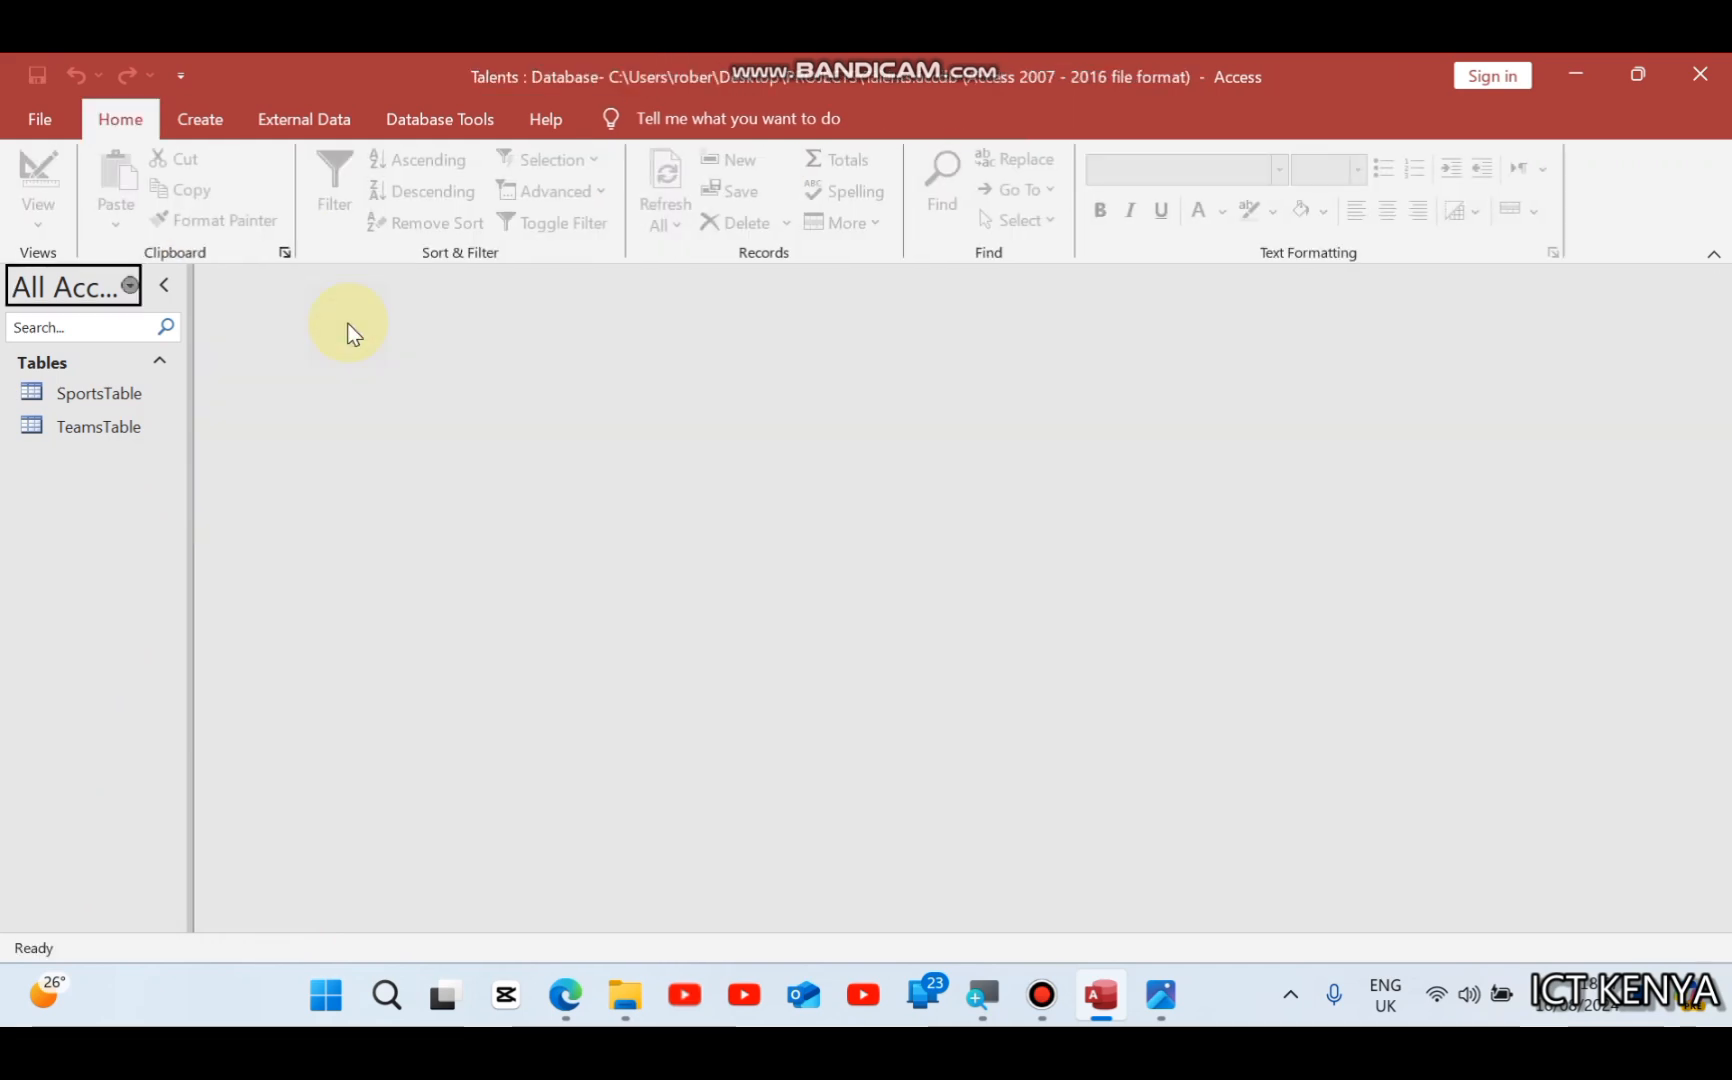
Step: Review the PlayersTable columns in the exam PDF and create a new table in Design view with the Short Text field PlayerId
click(566, 995)
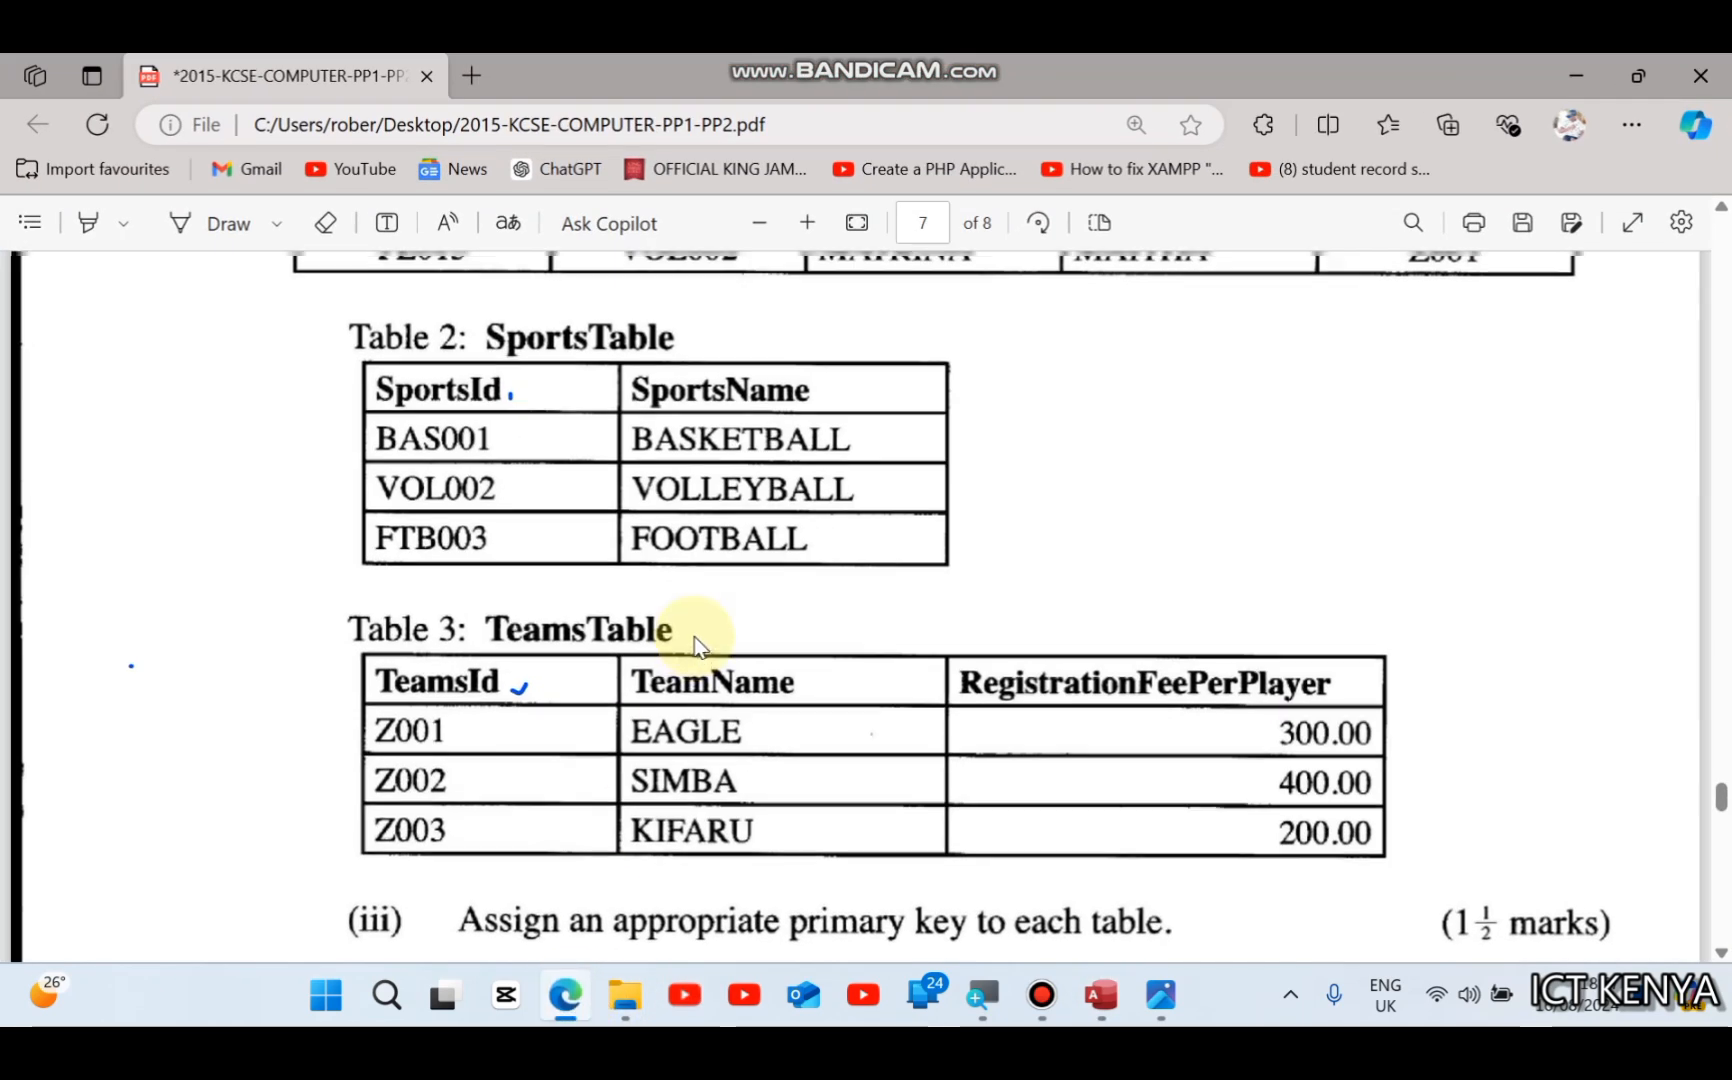
scroll(694, 636, up, 8)
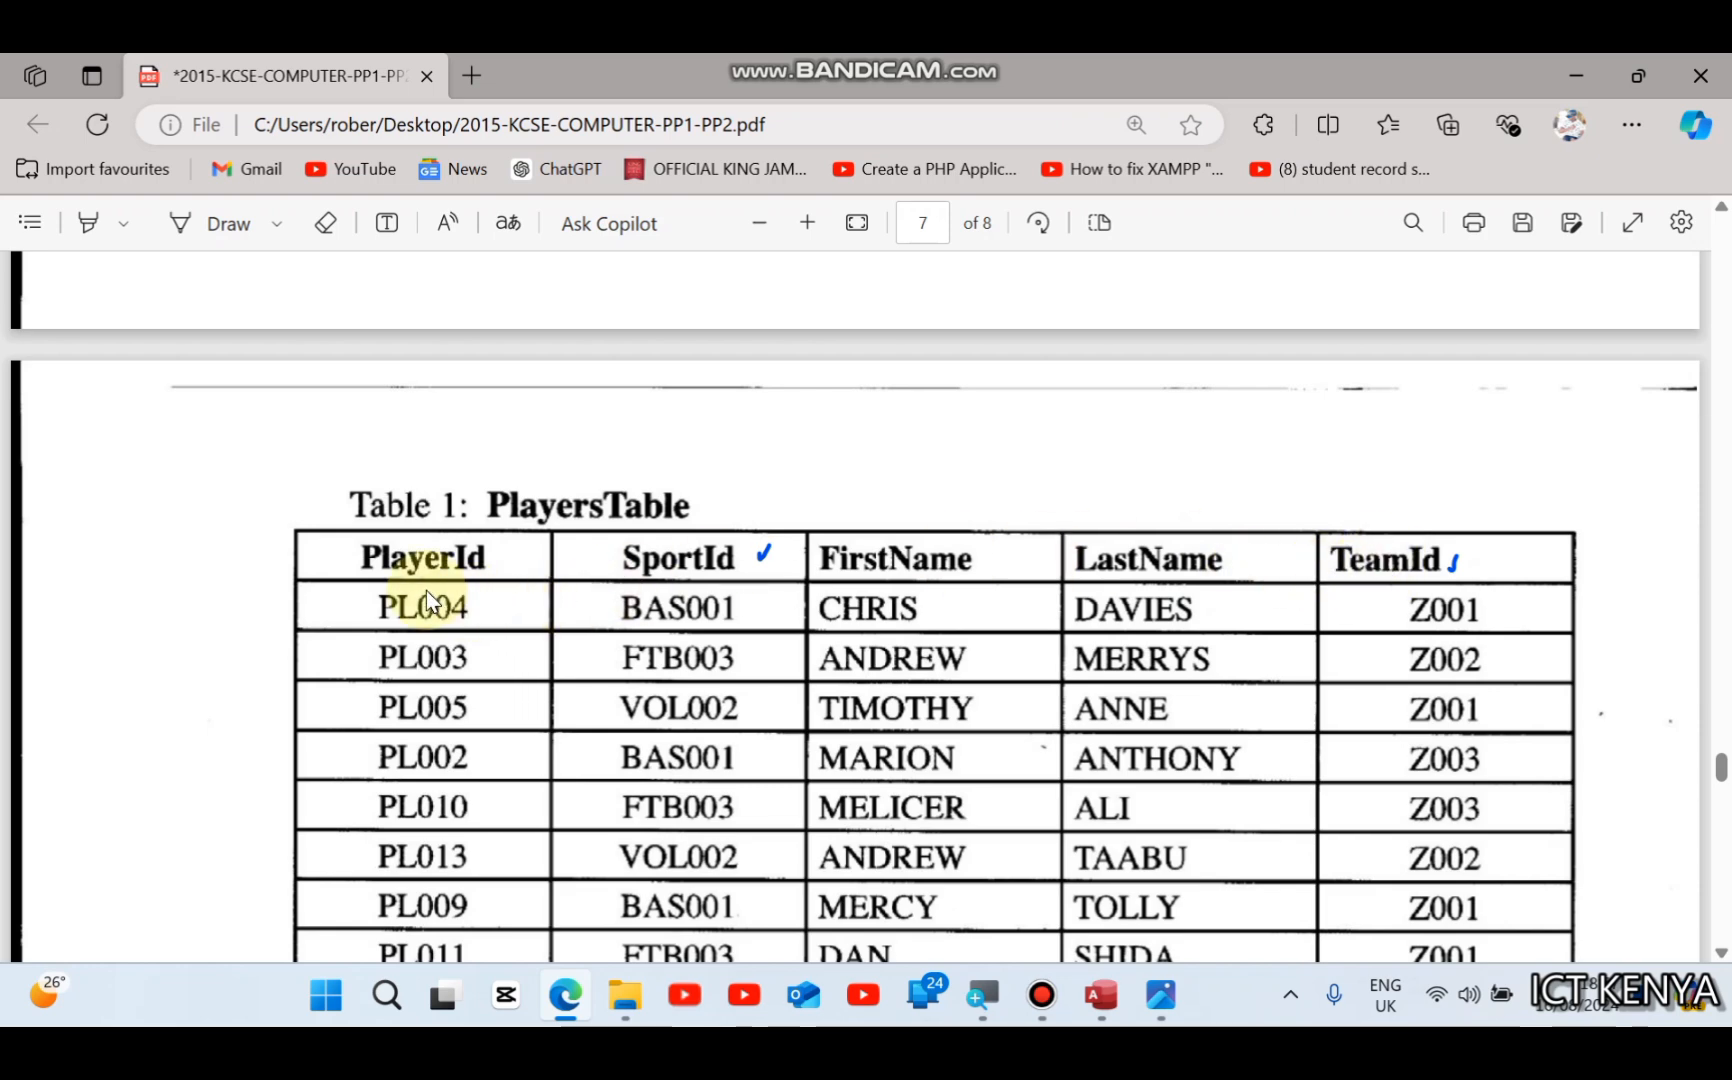
scroll(426, 600, down, 2)
scroll(426, 598, up, 1)
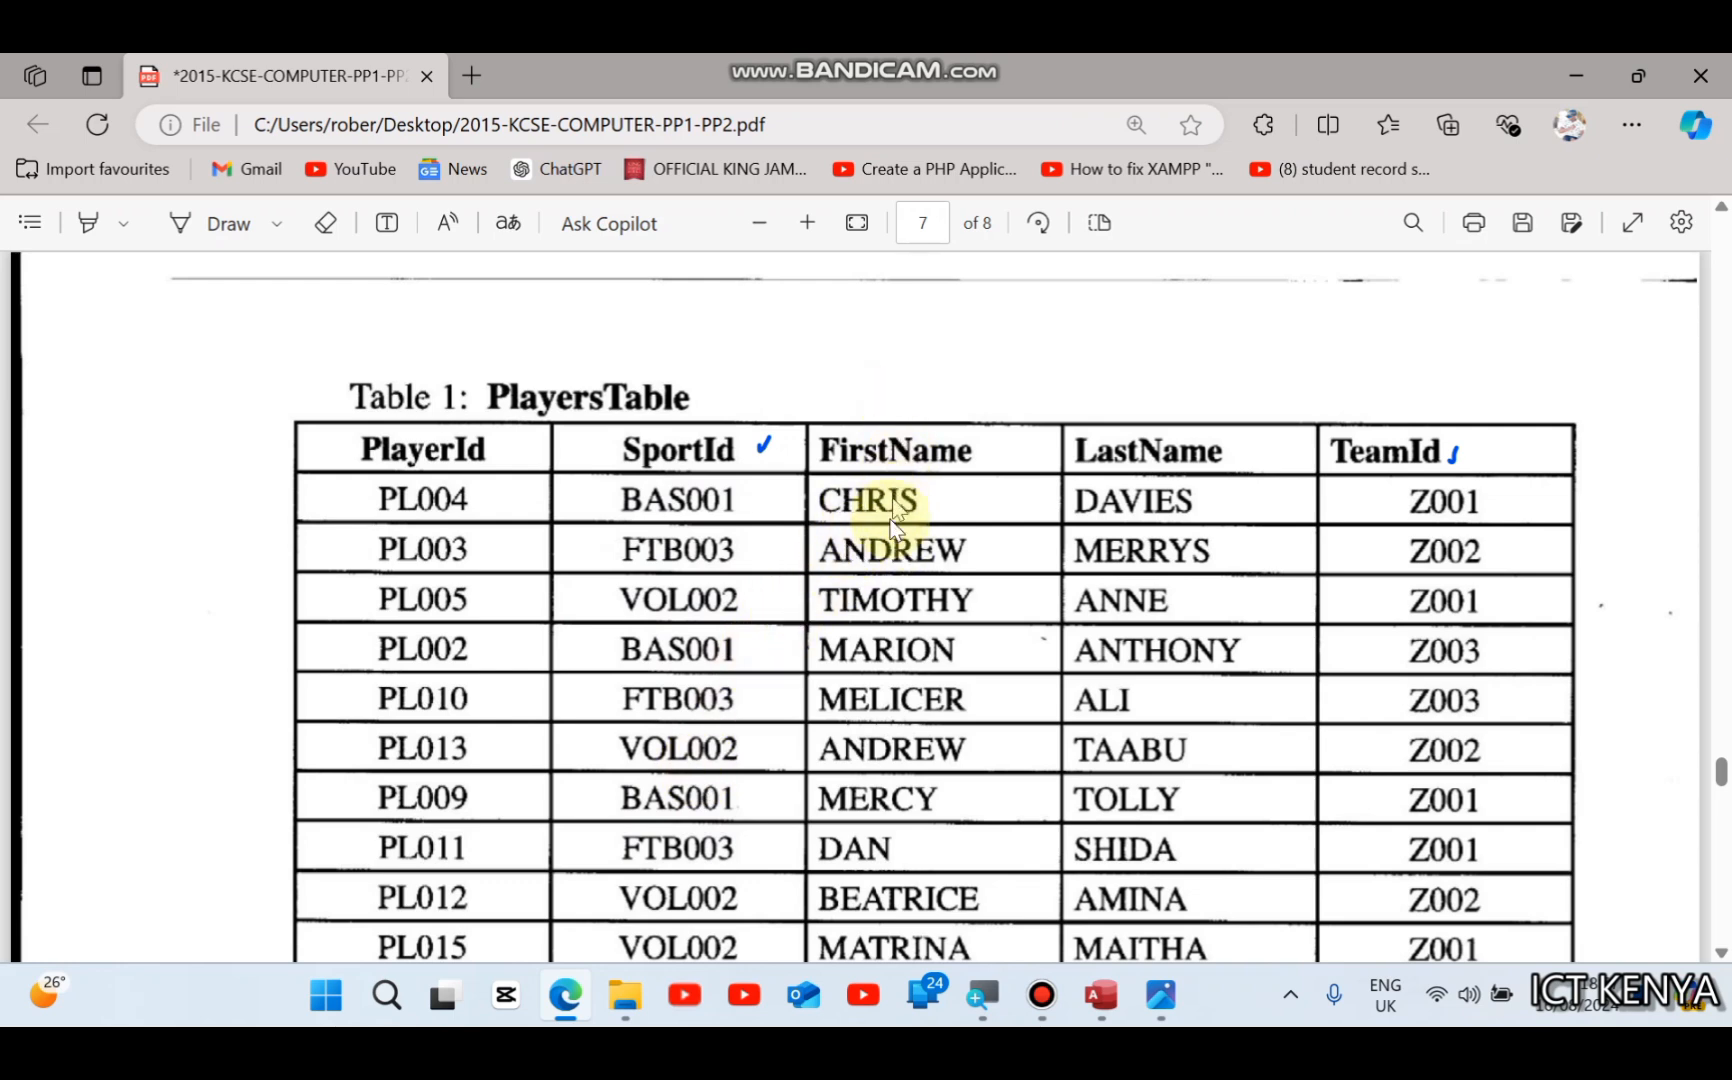
scroll(890, 537, down, 1)
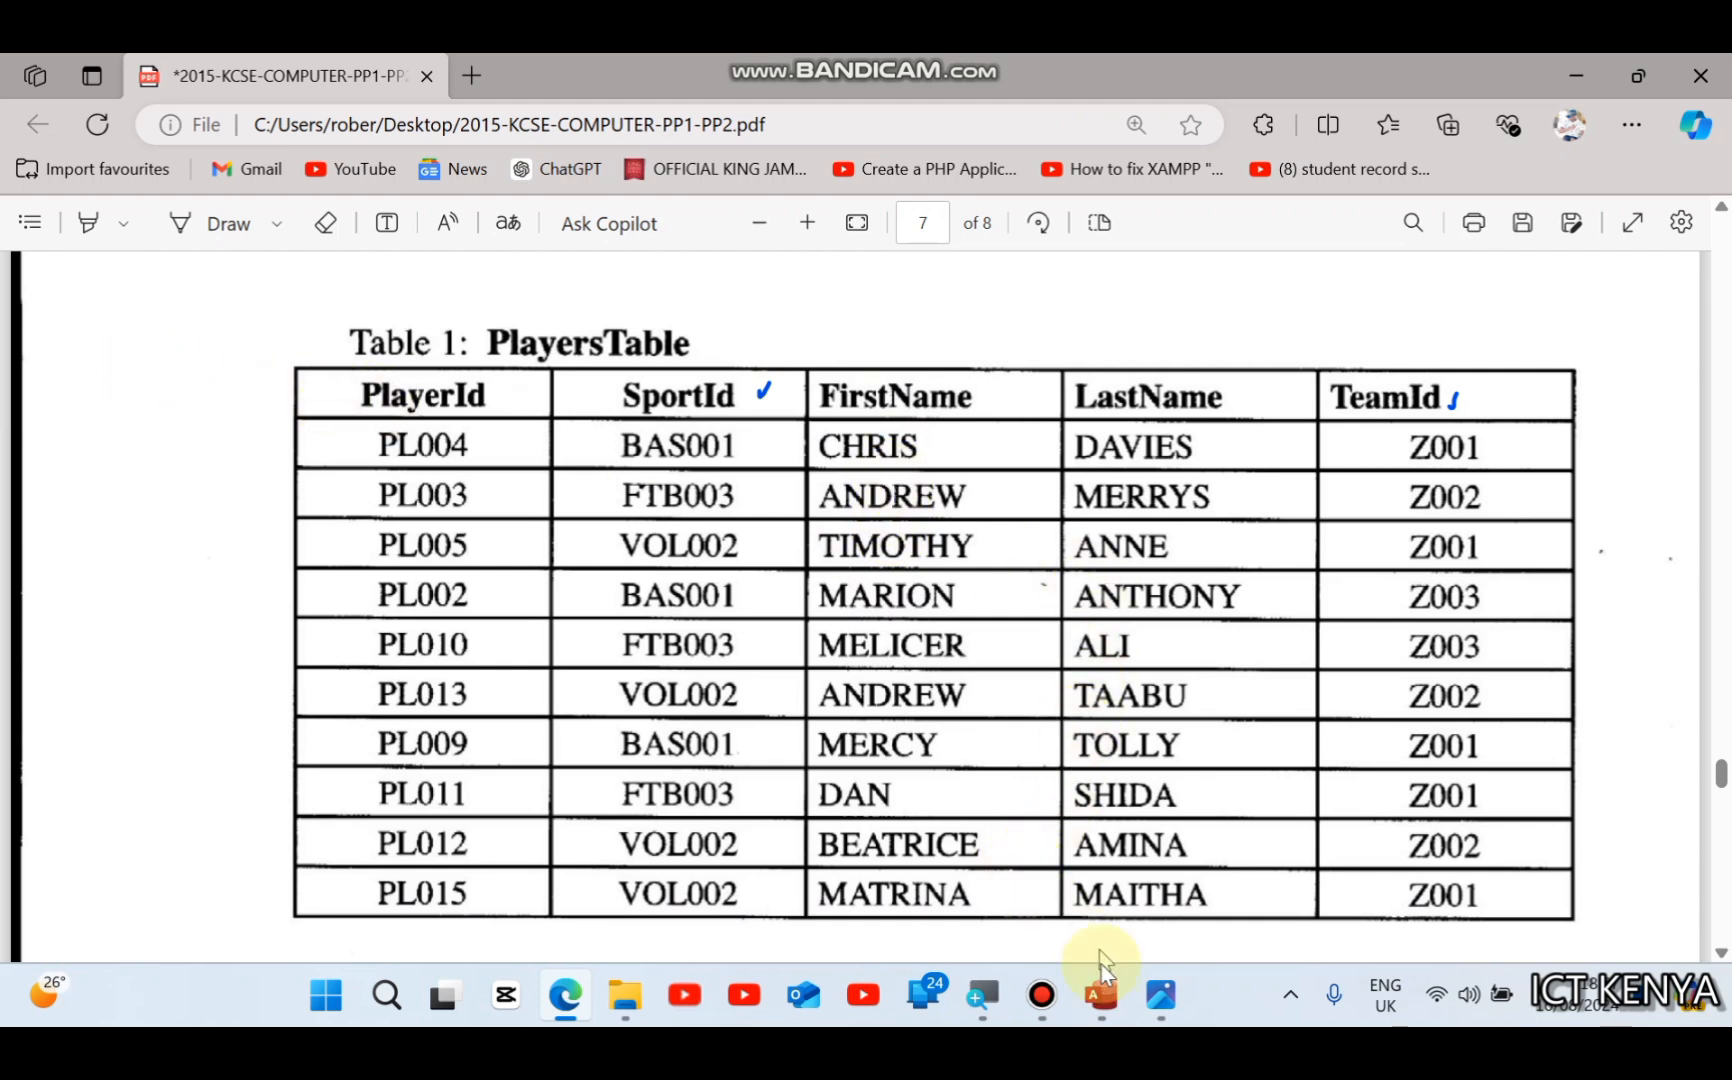
click(1100, 993)
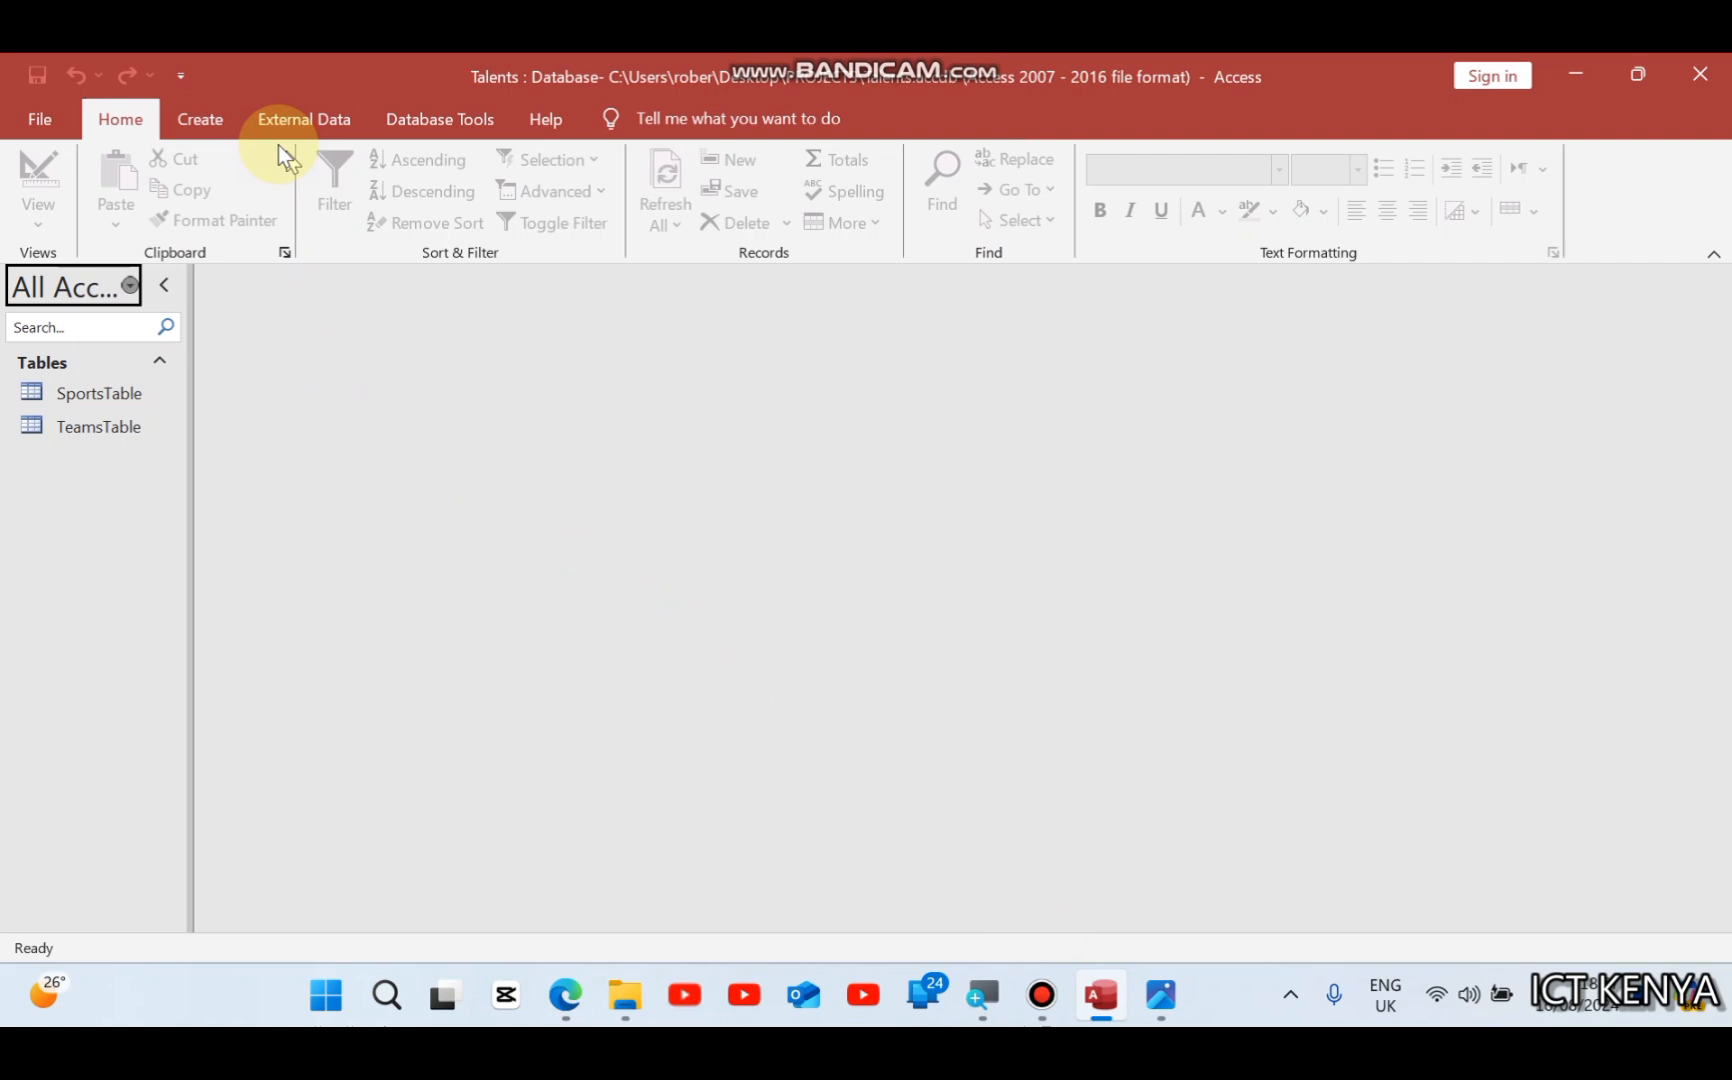
click(216, 110)
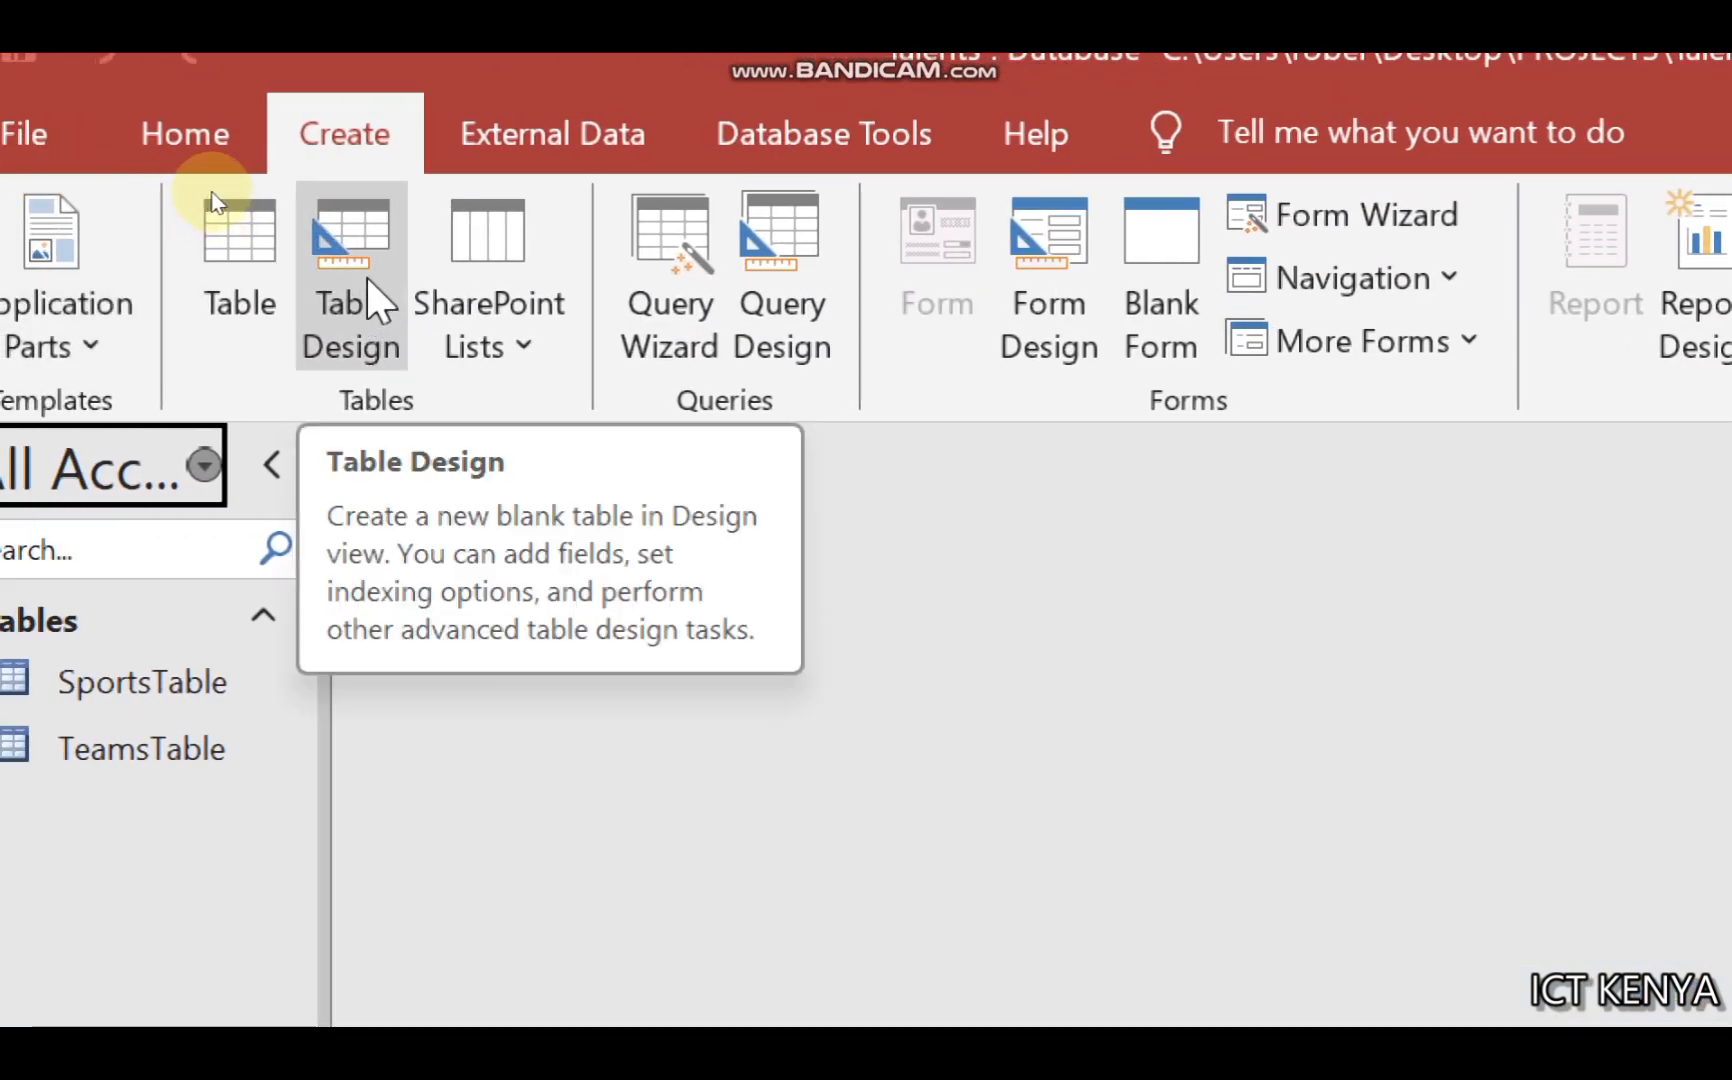
click(375, 300)
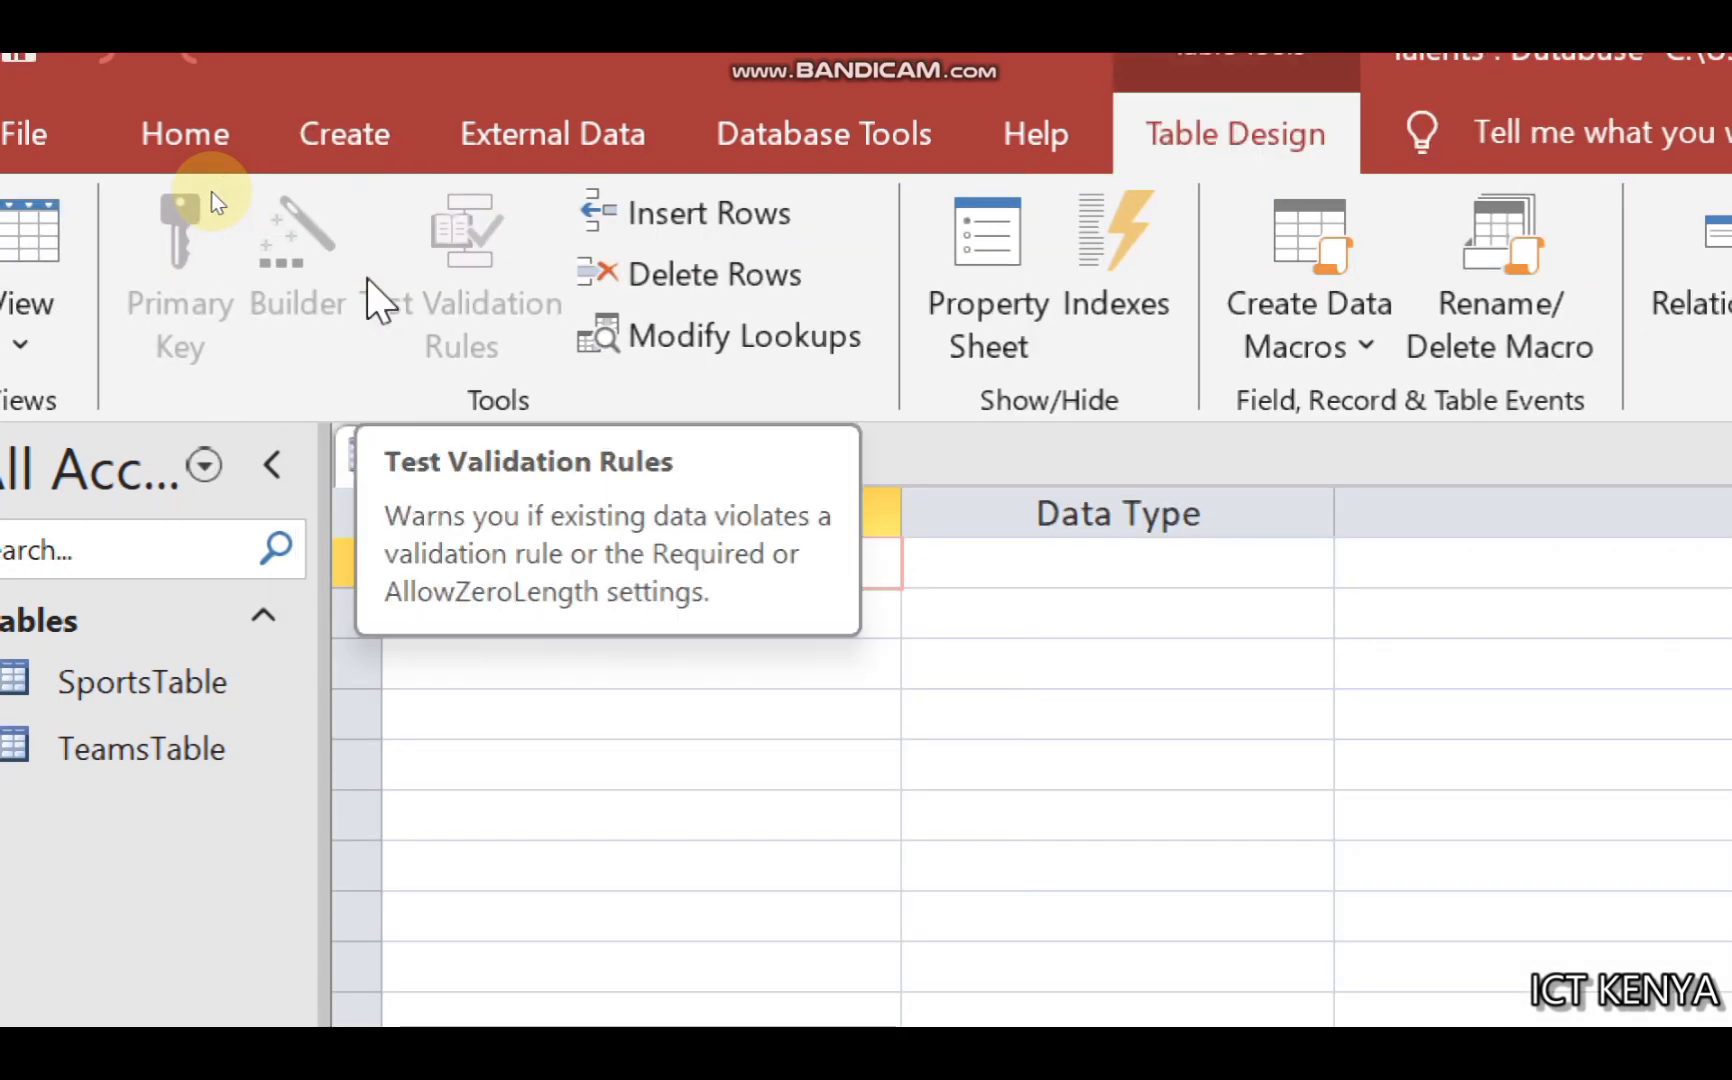
text(PlayerID)
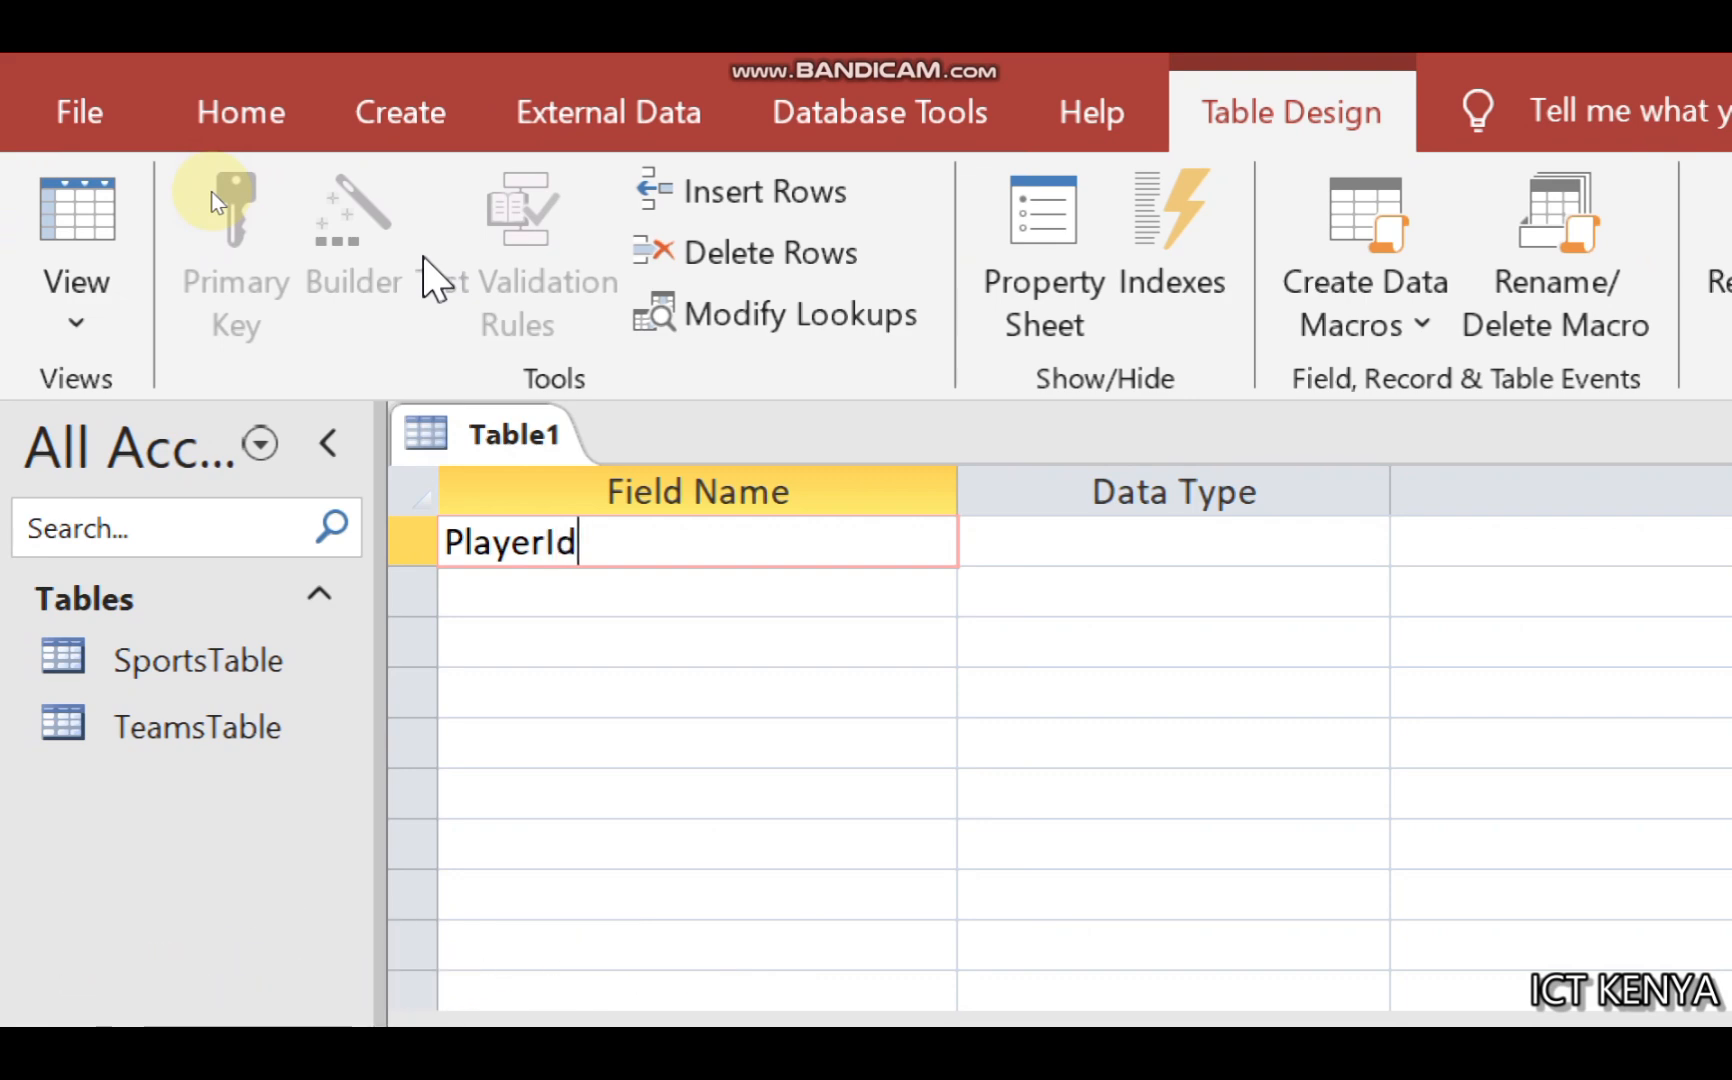
key(Down)
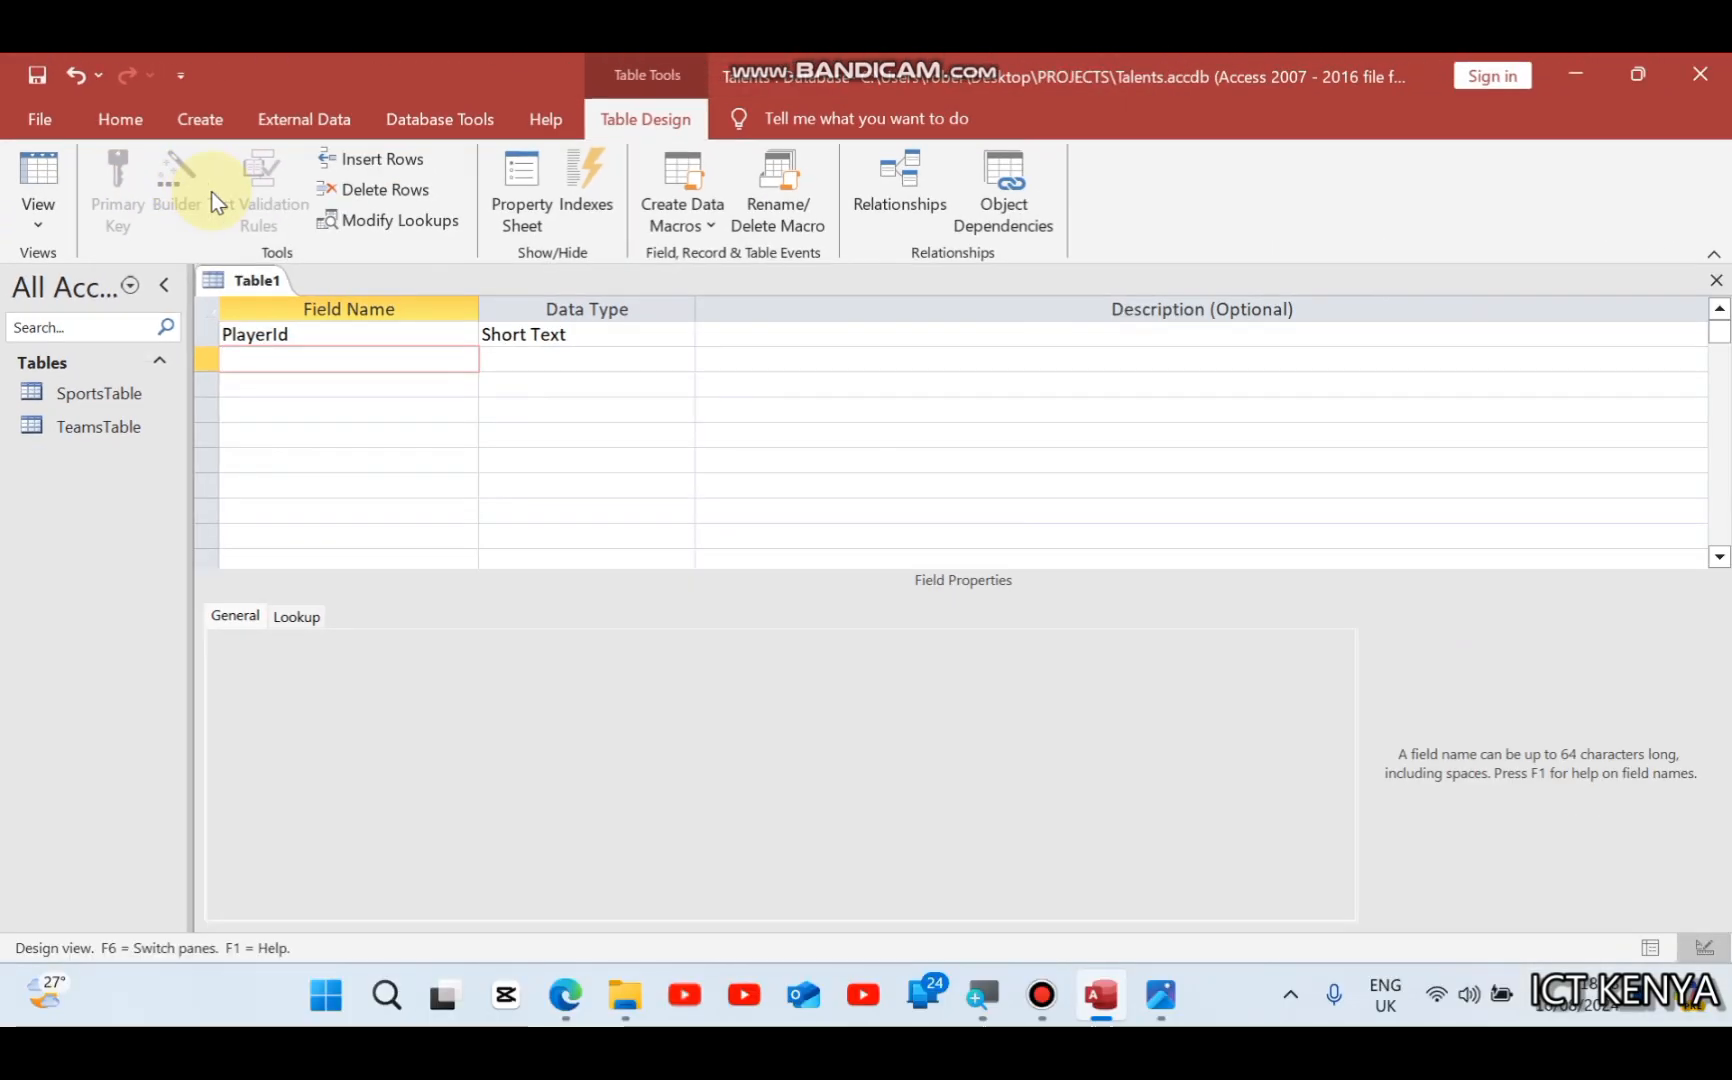
Step: Place the exam PDF beside the table design and add the Short Text fields SportId, FirstName, LastName and TeamId
key(super+Left)
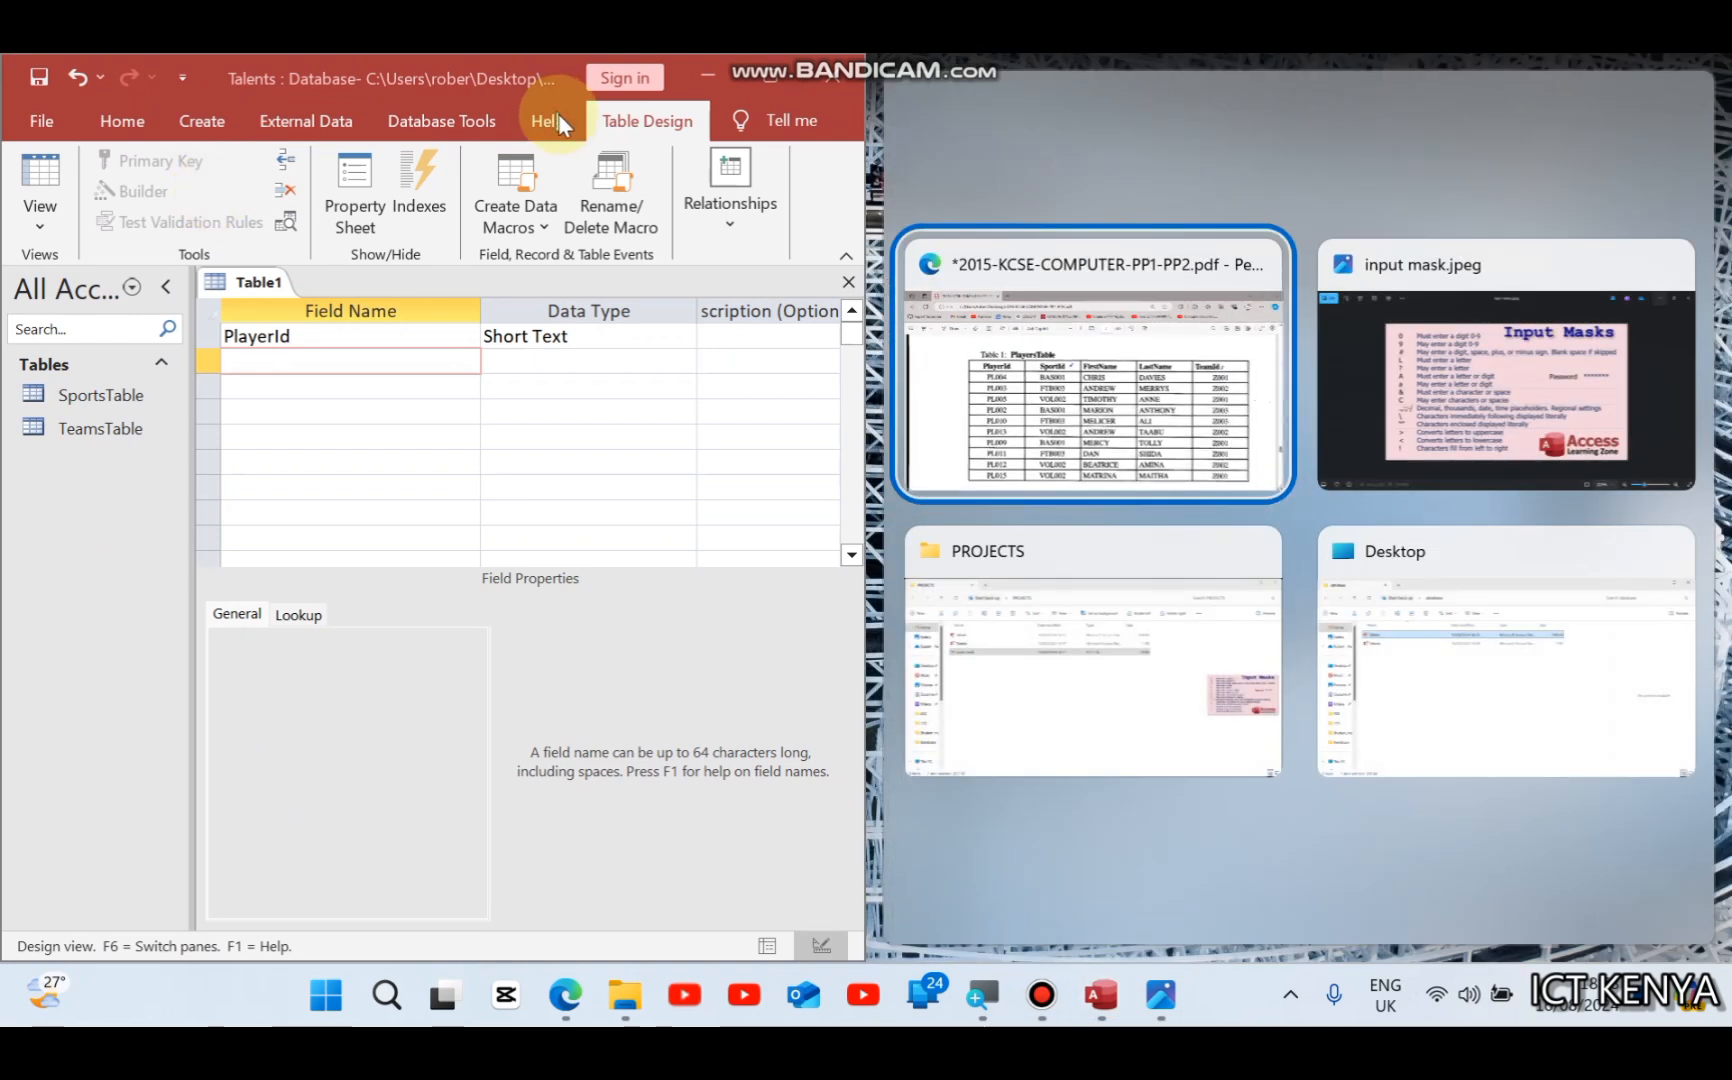
click(1005, 414)
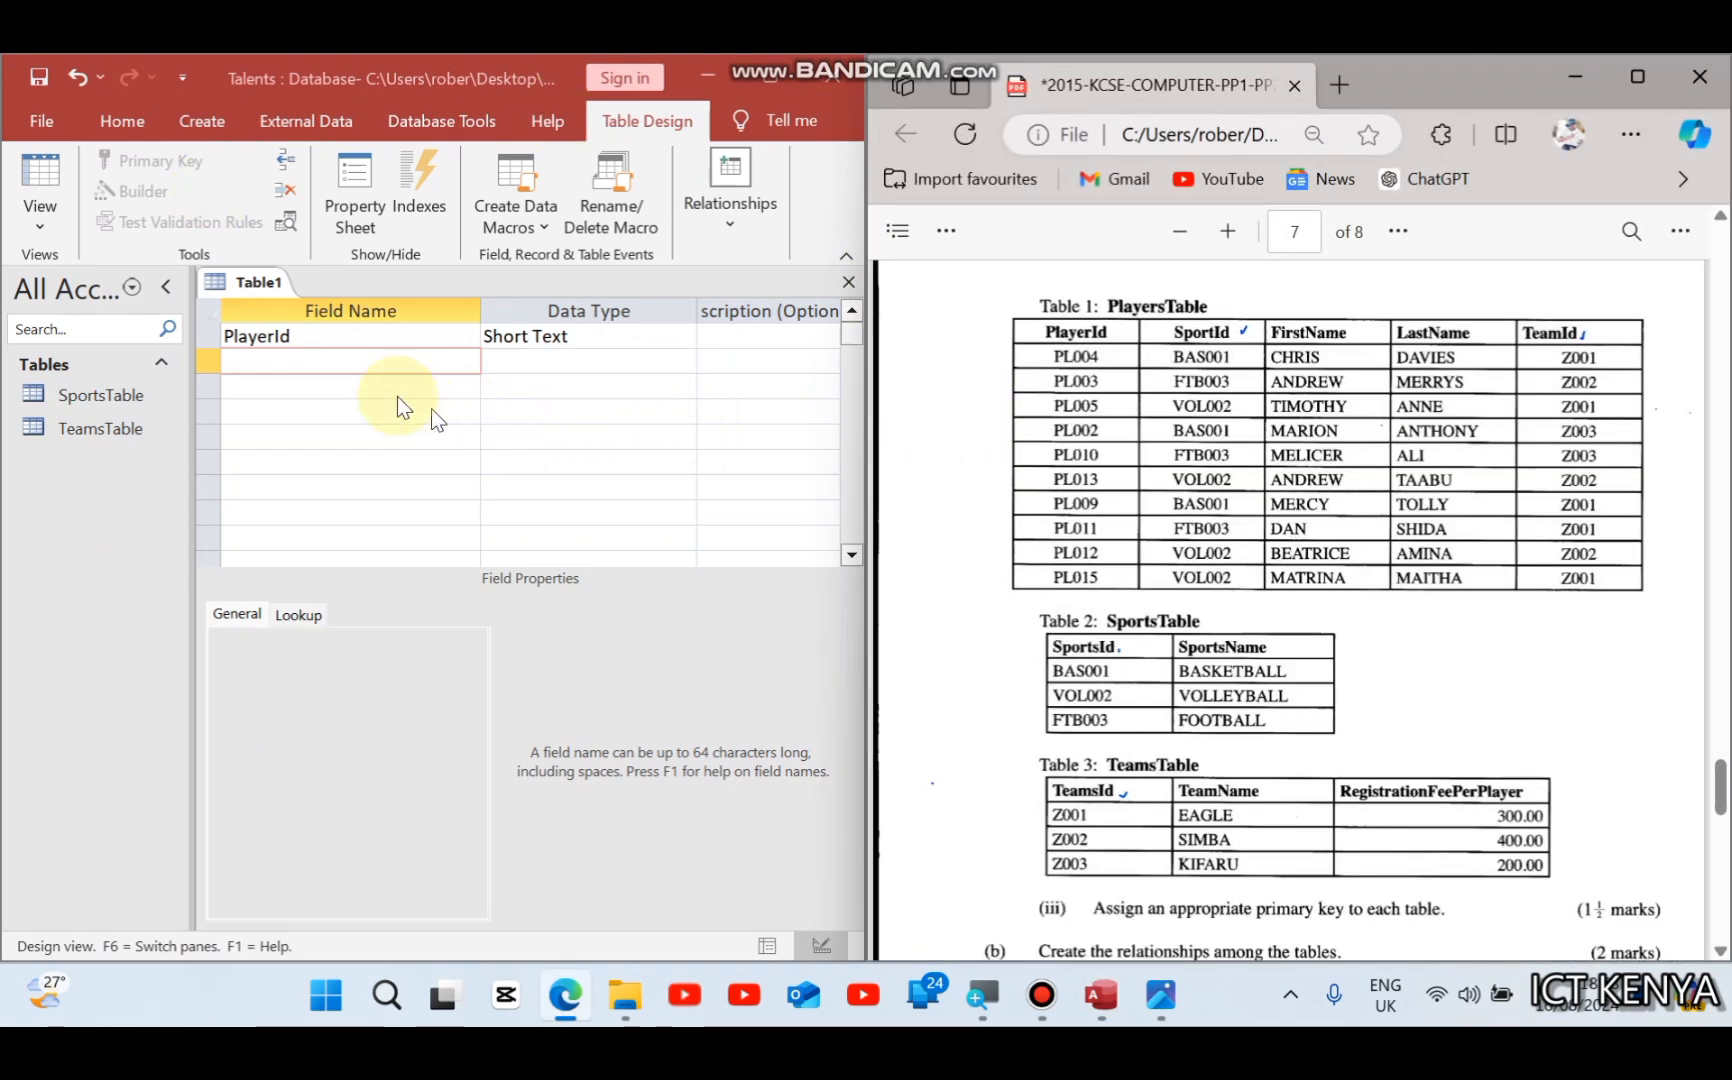
click(323, 356)
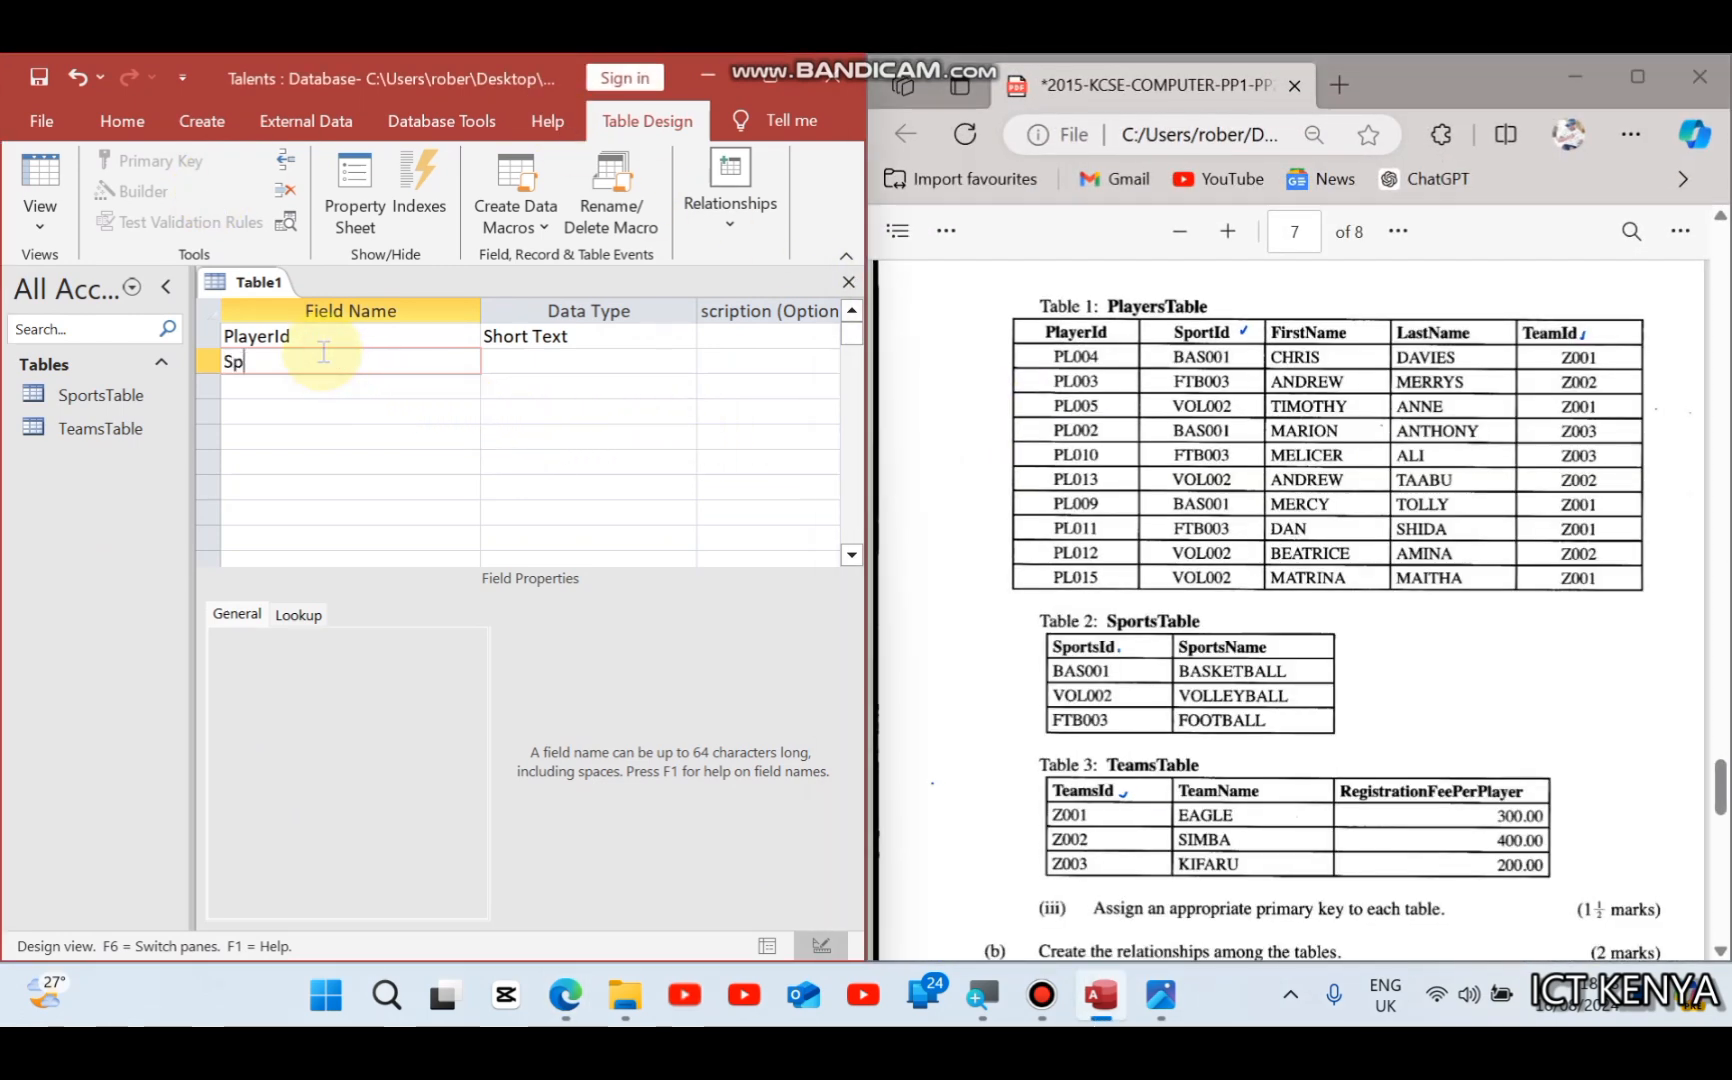
text(SportID)
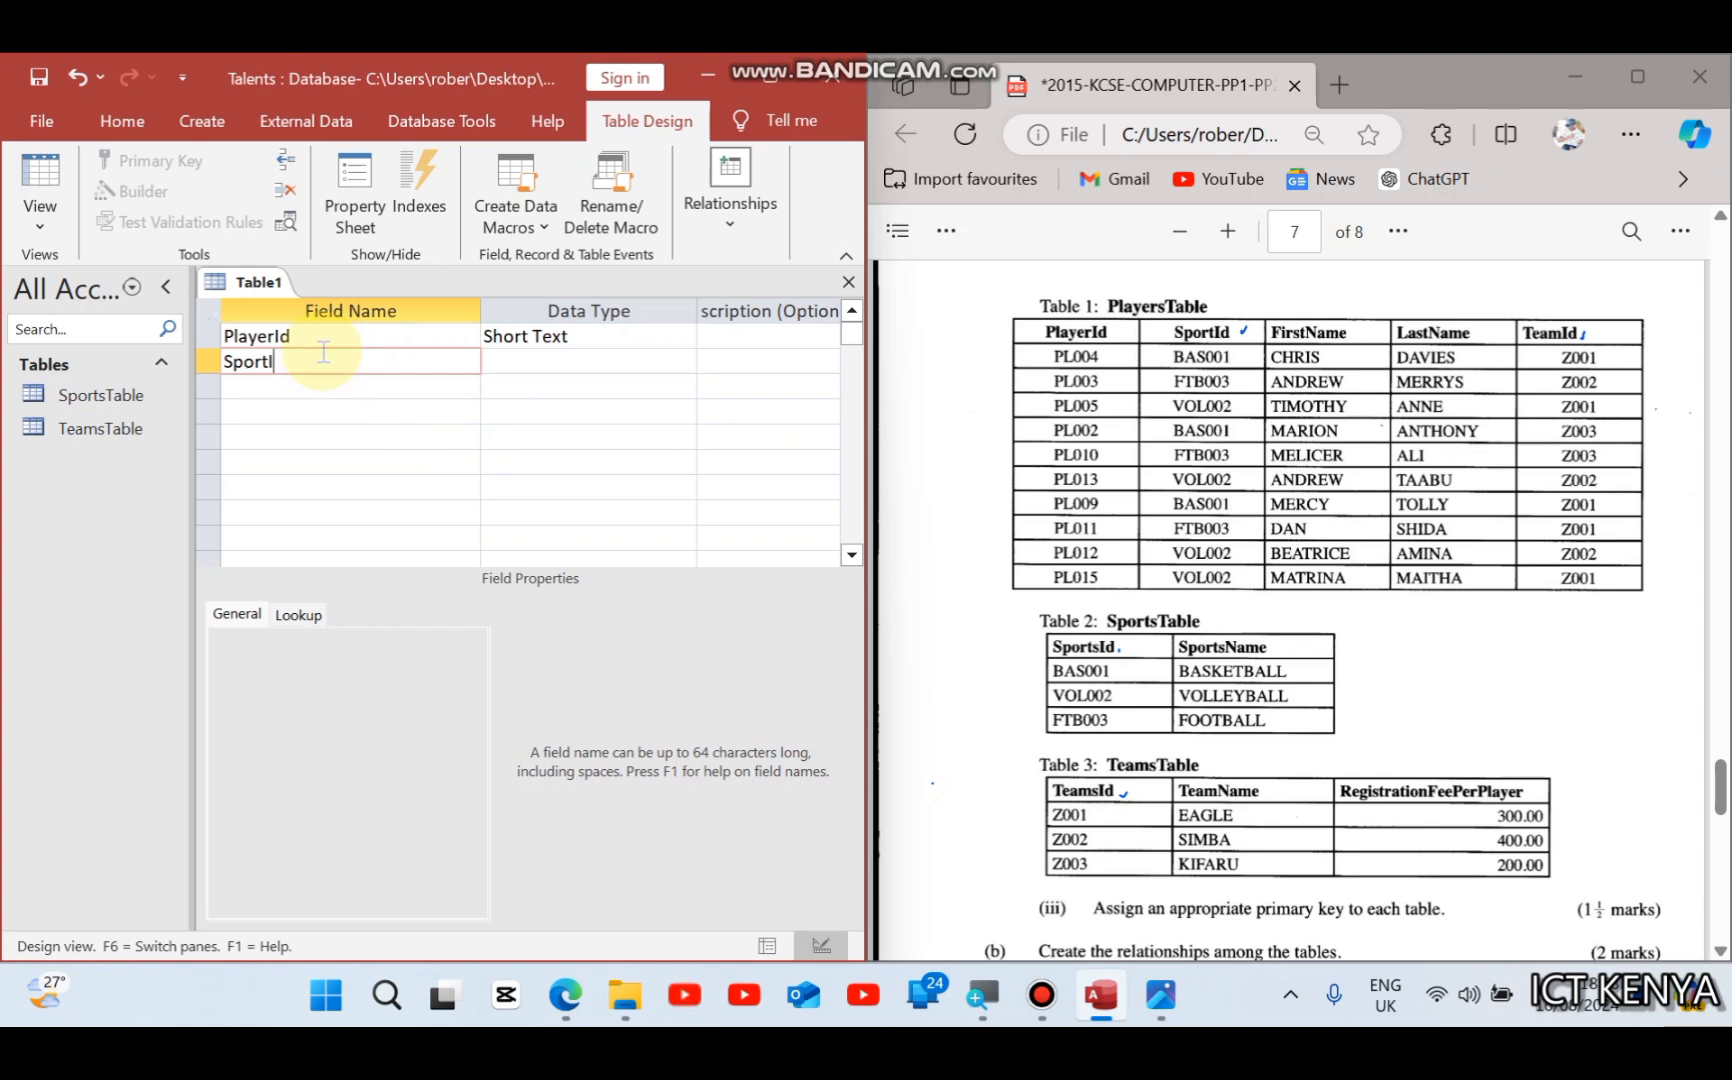
key(Down)
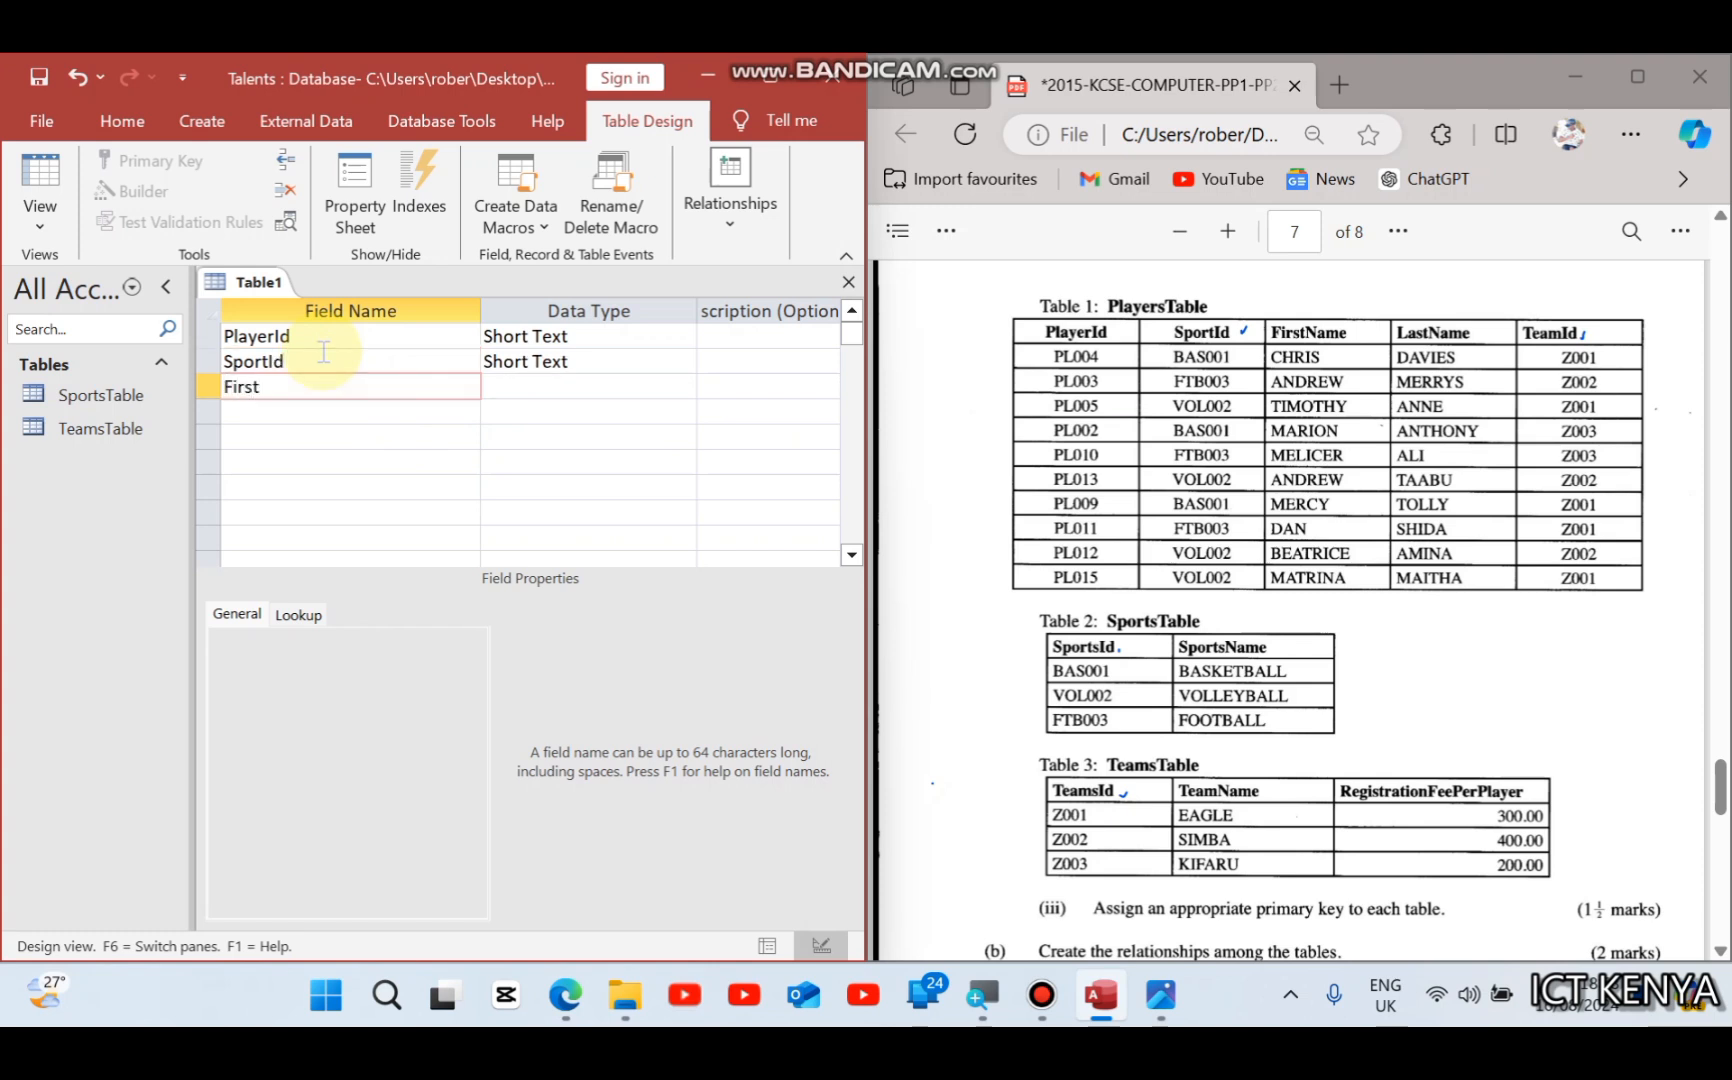
key(Down)
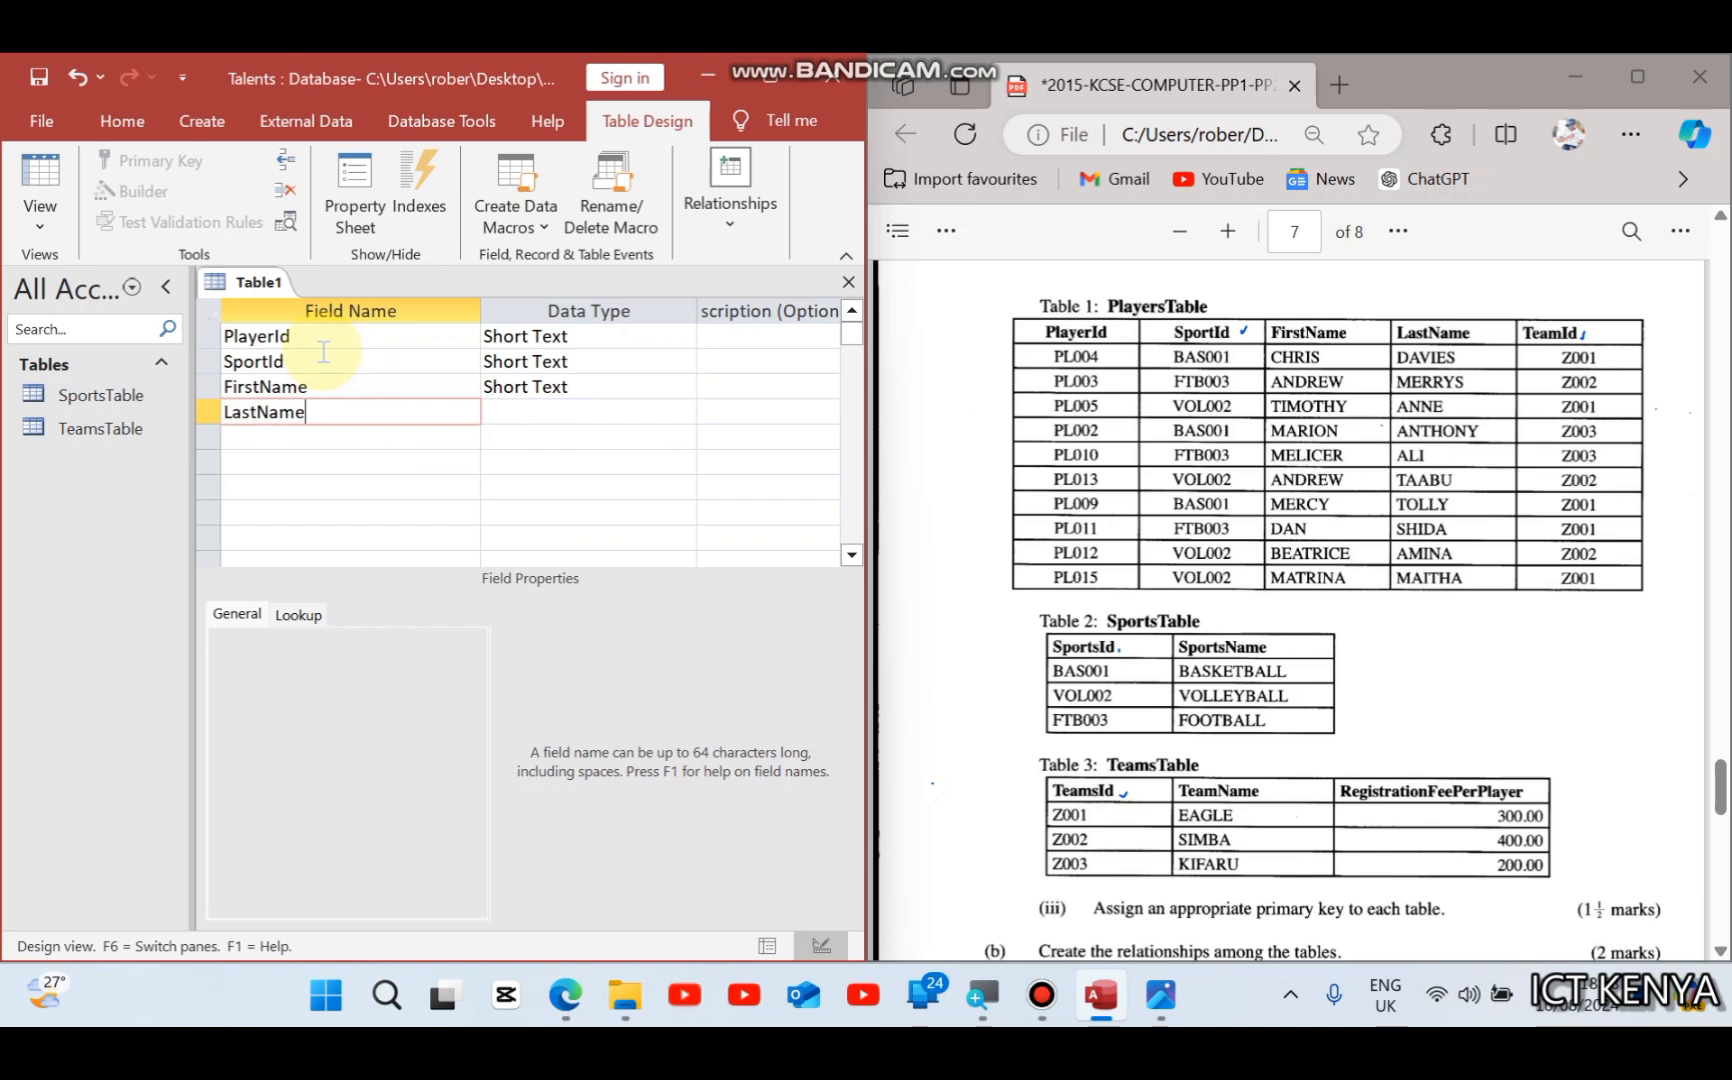
key(Down)
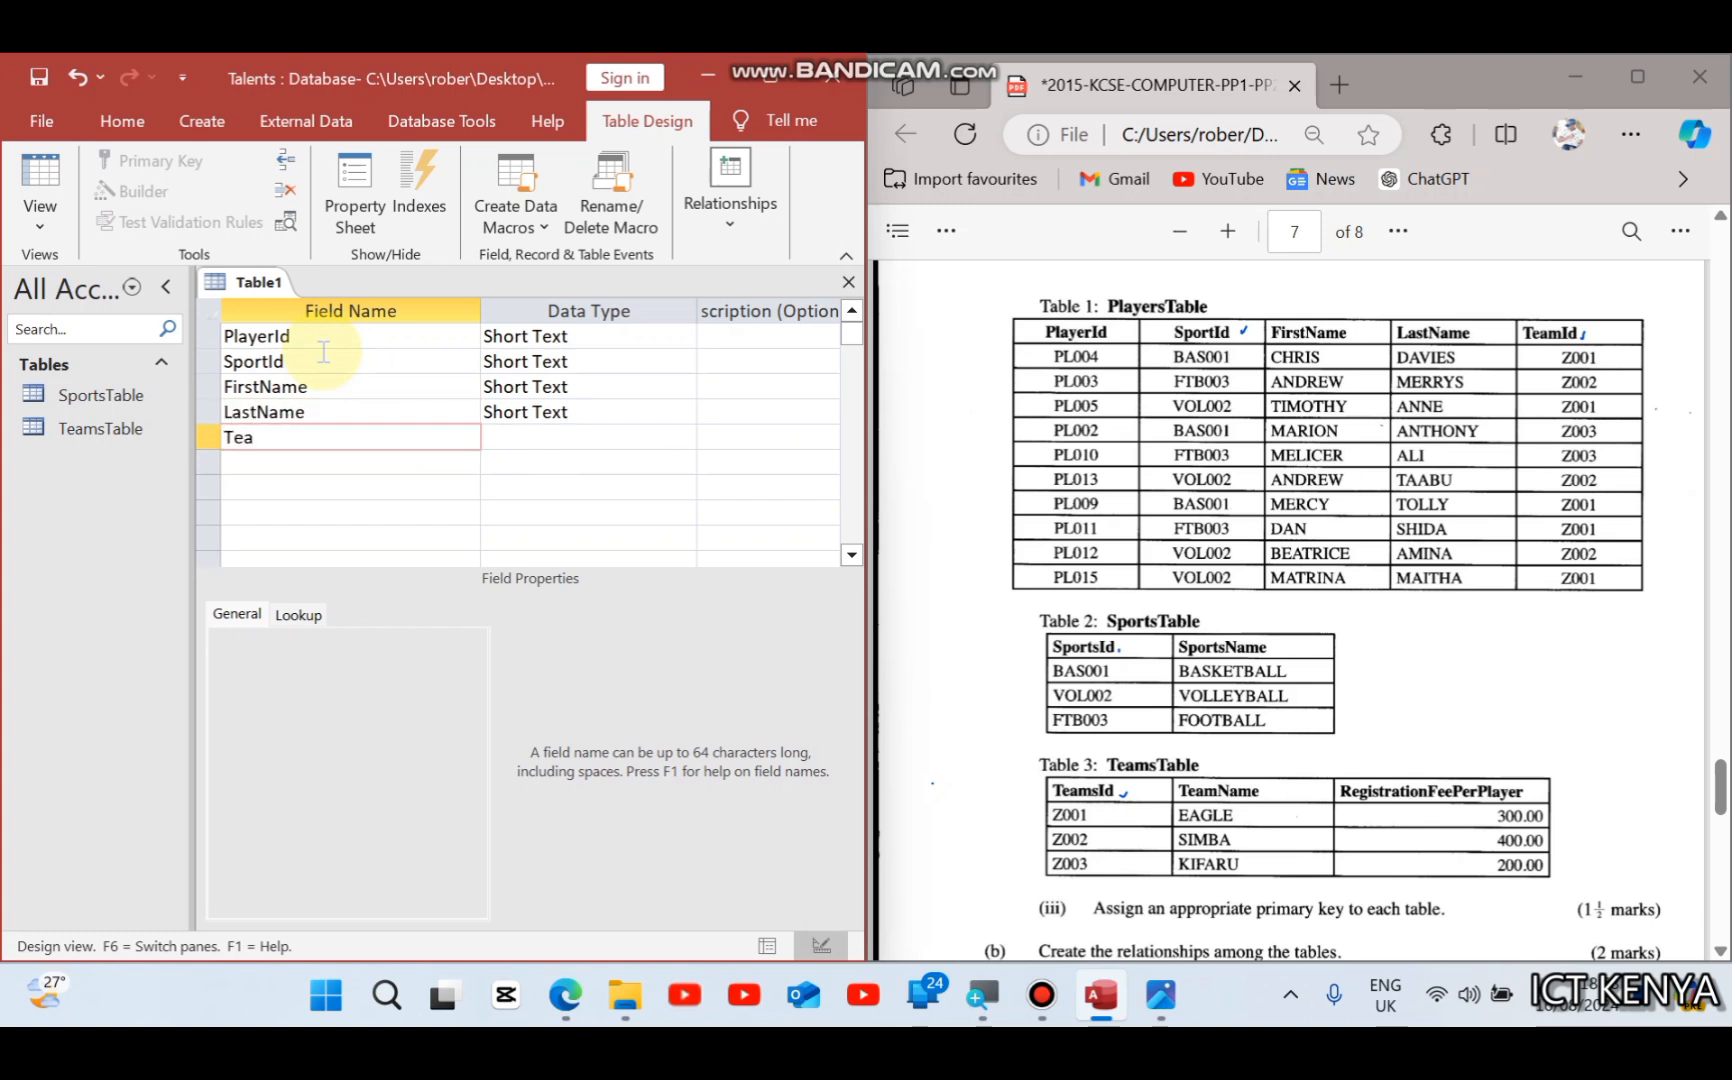
key(Tab)
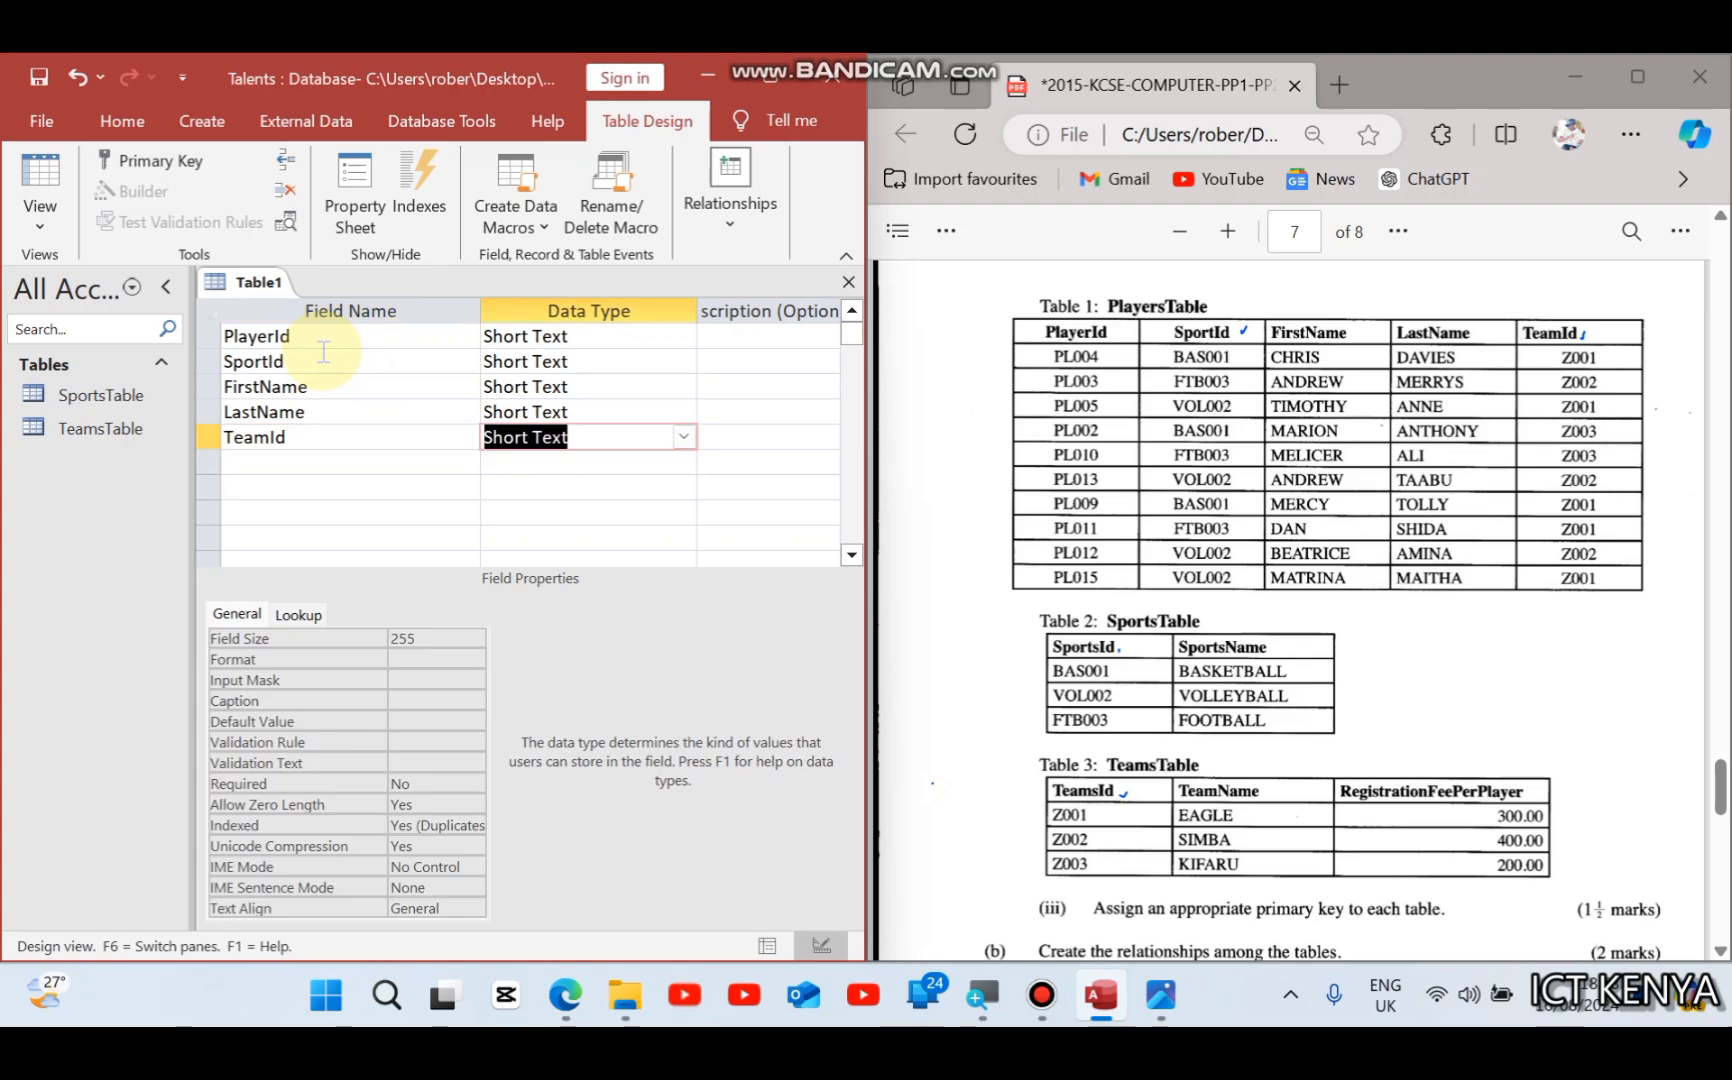
Step: Restore the database and exam PDF to full size, check the PlayerId values, and make PlayerId the primary key
key(Up)
key(Up)
key(Up)
key(Up)
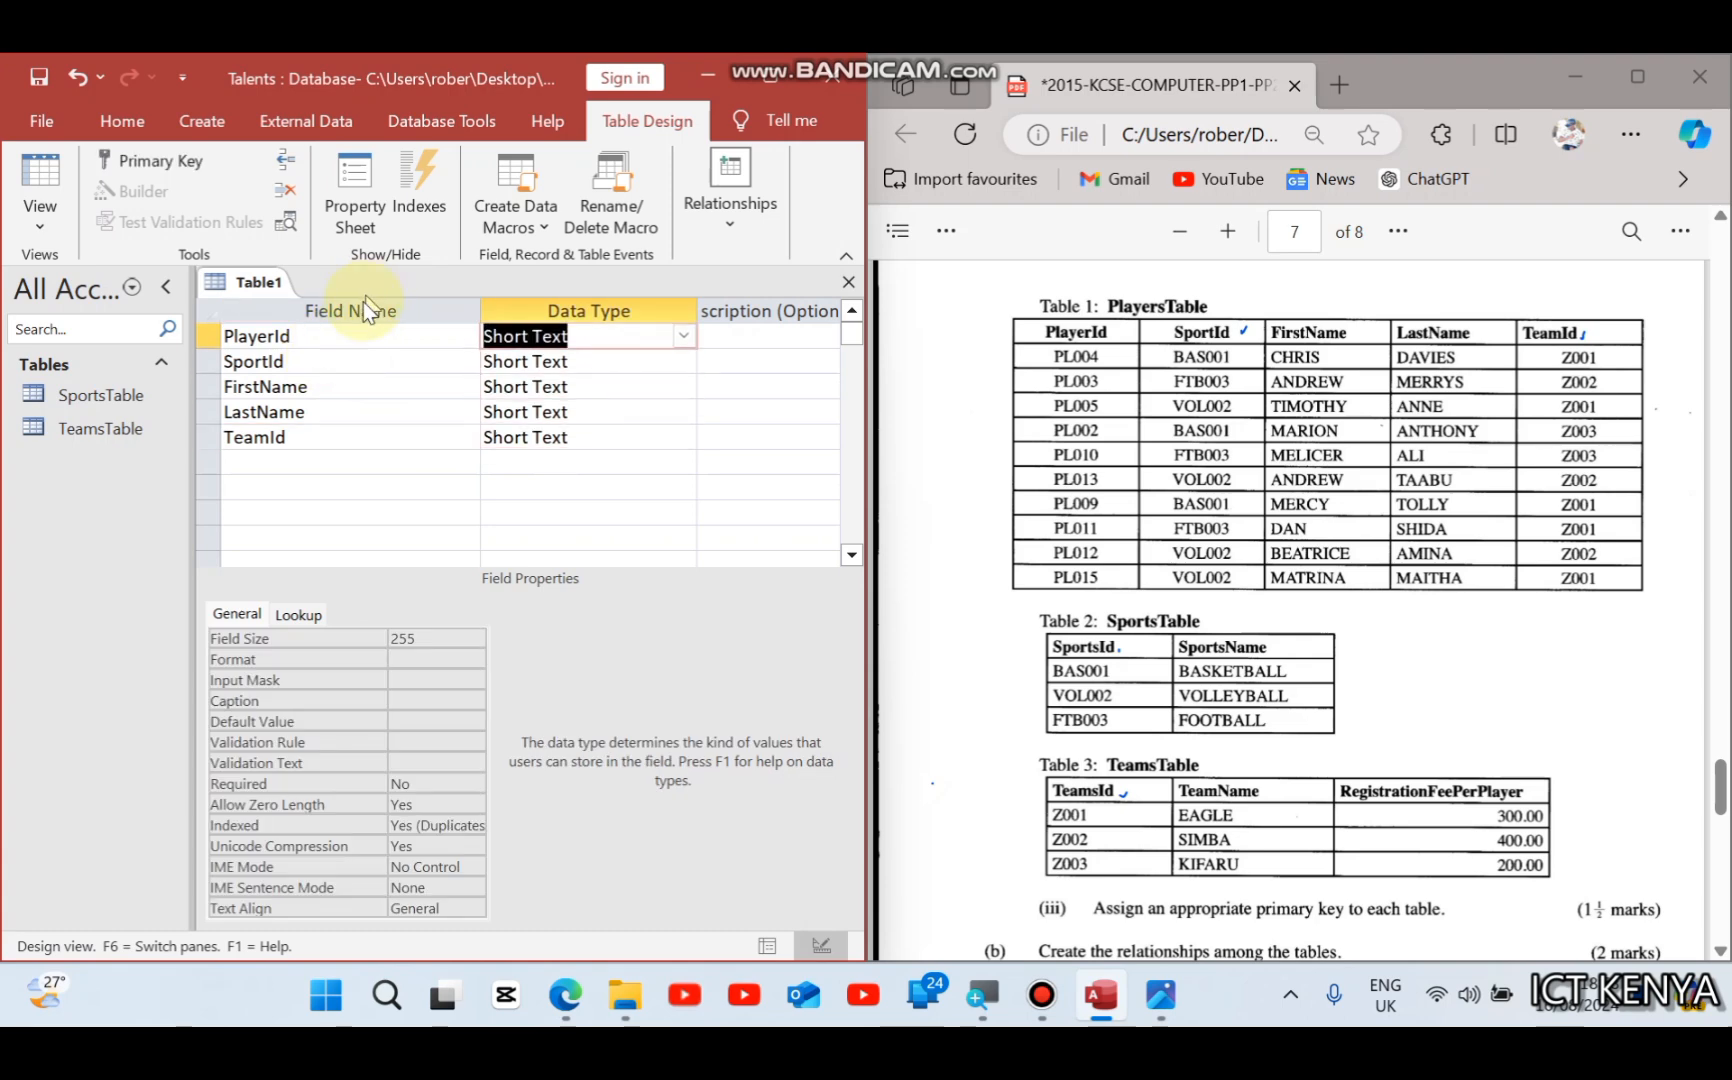
click(759, 76)
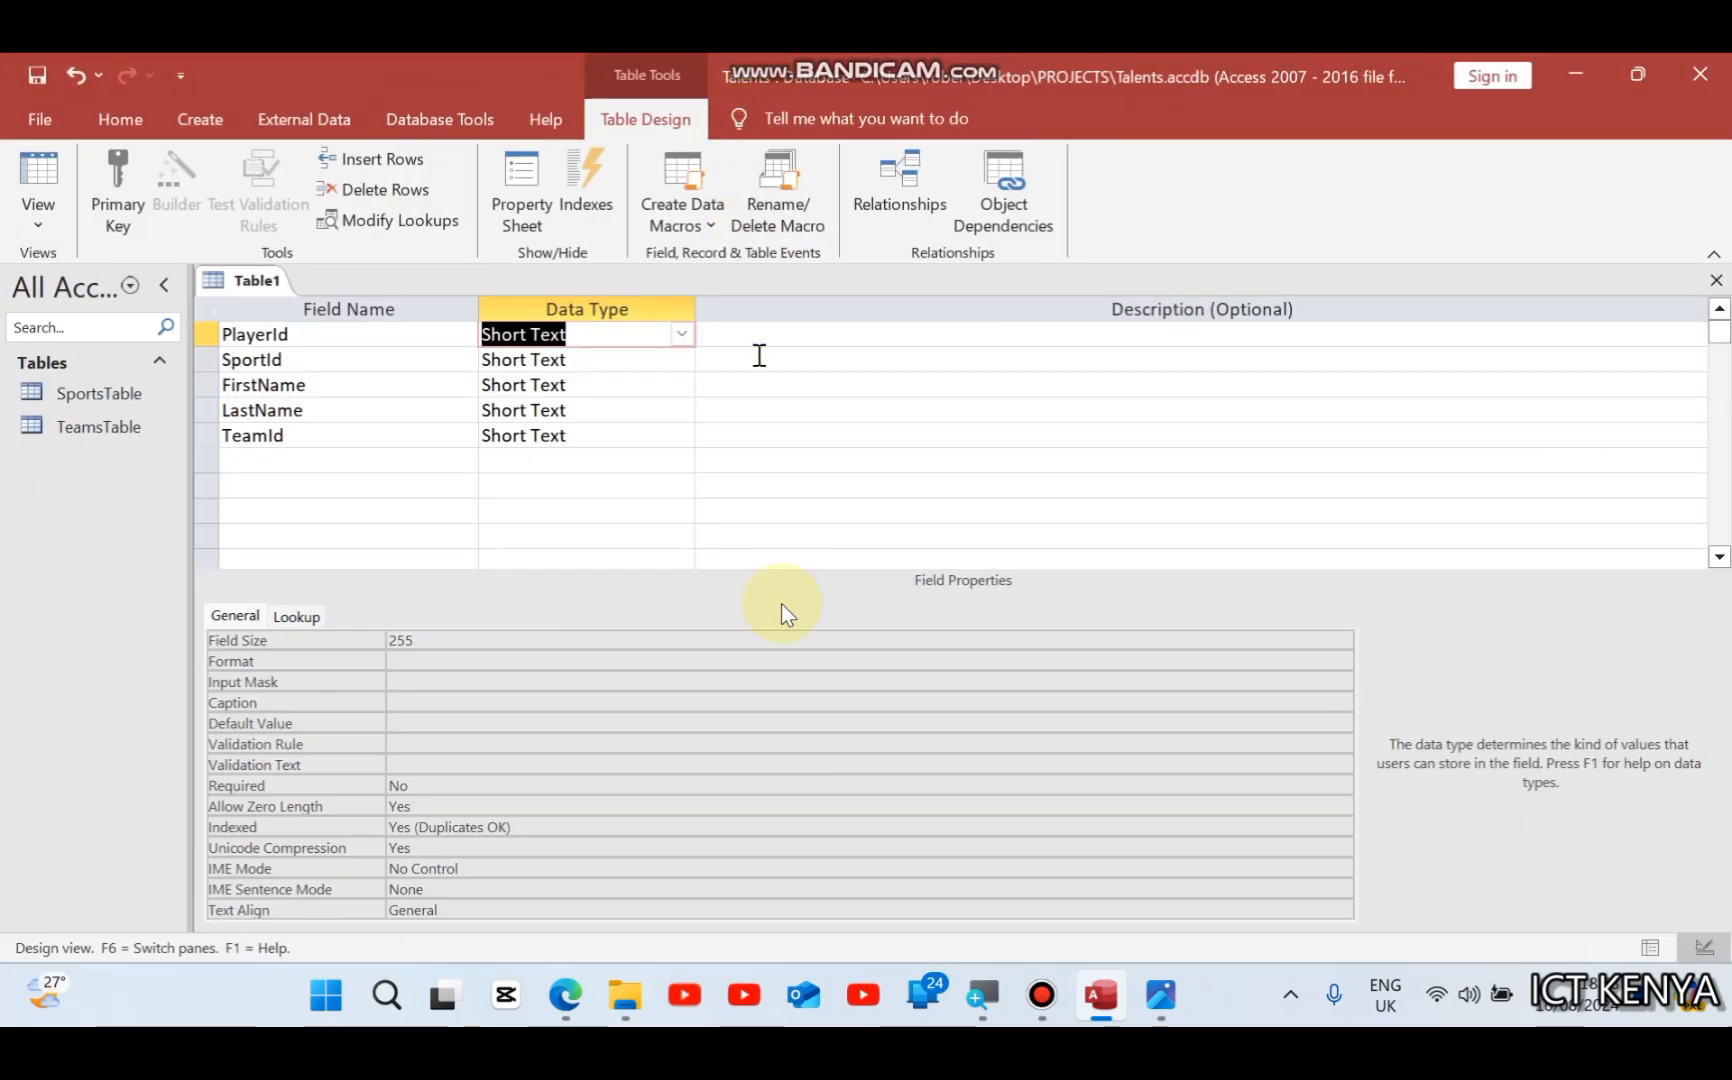
click(565, 1008)
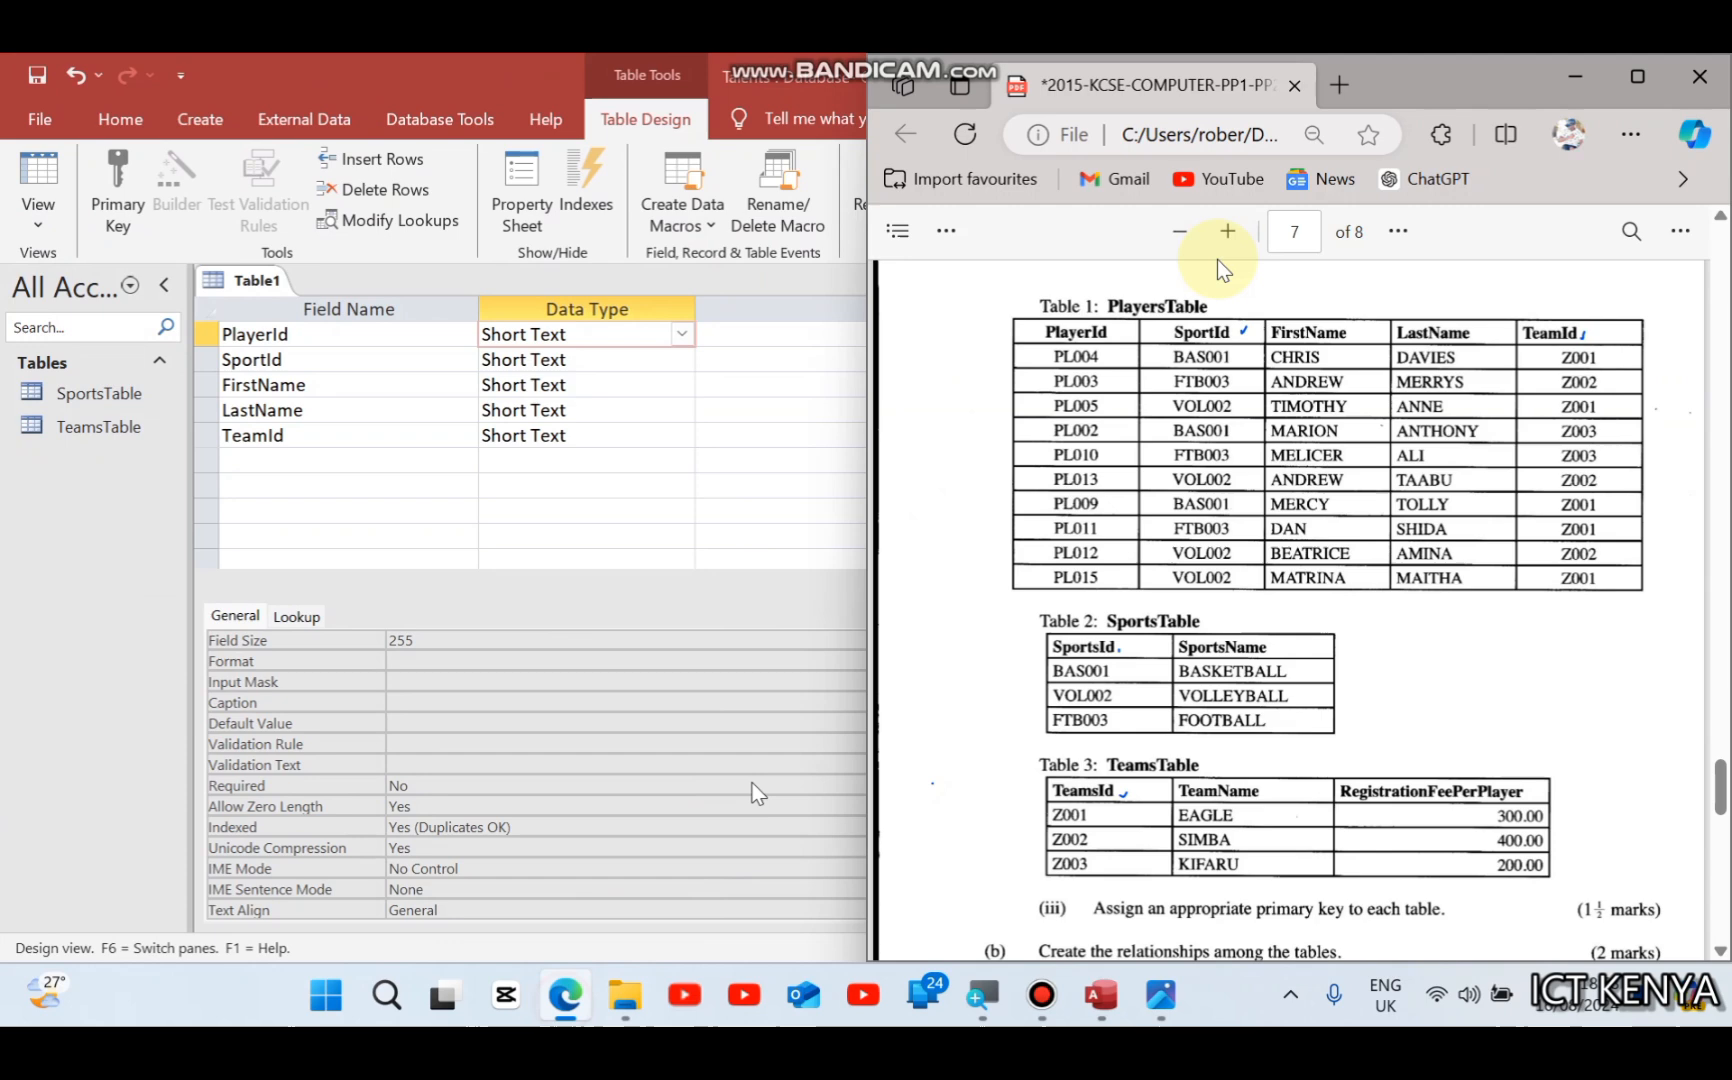
click(1635, 73)
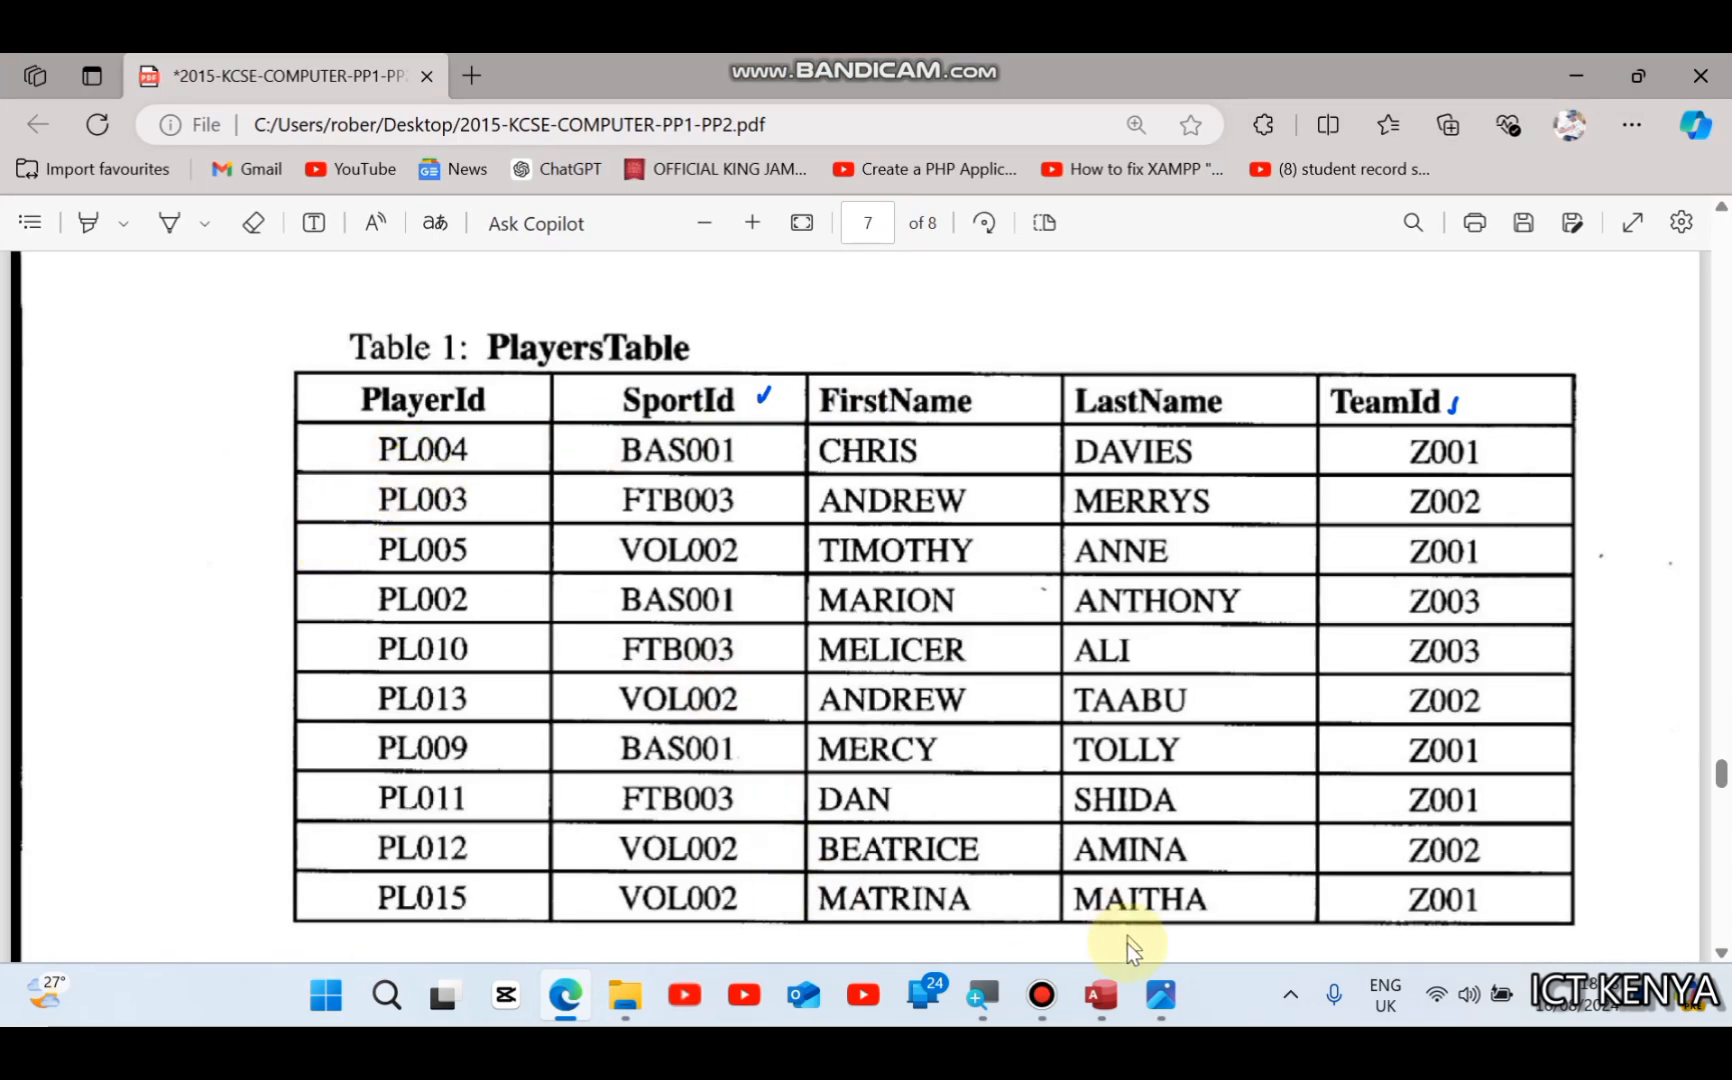
click(1102, 997)
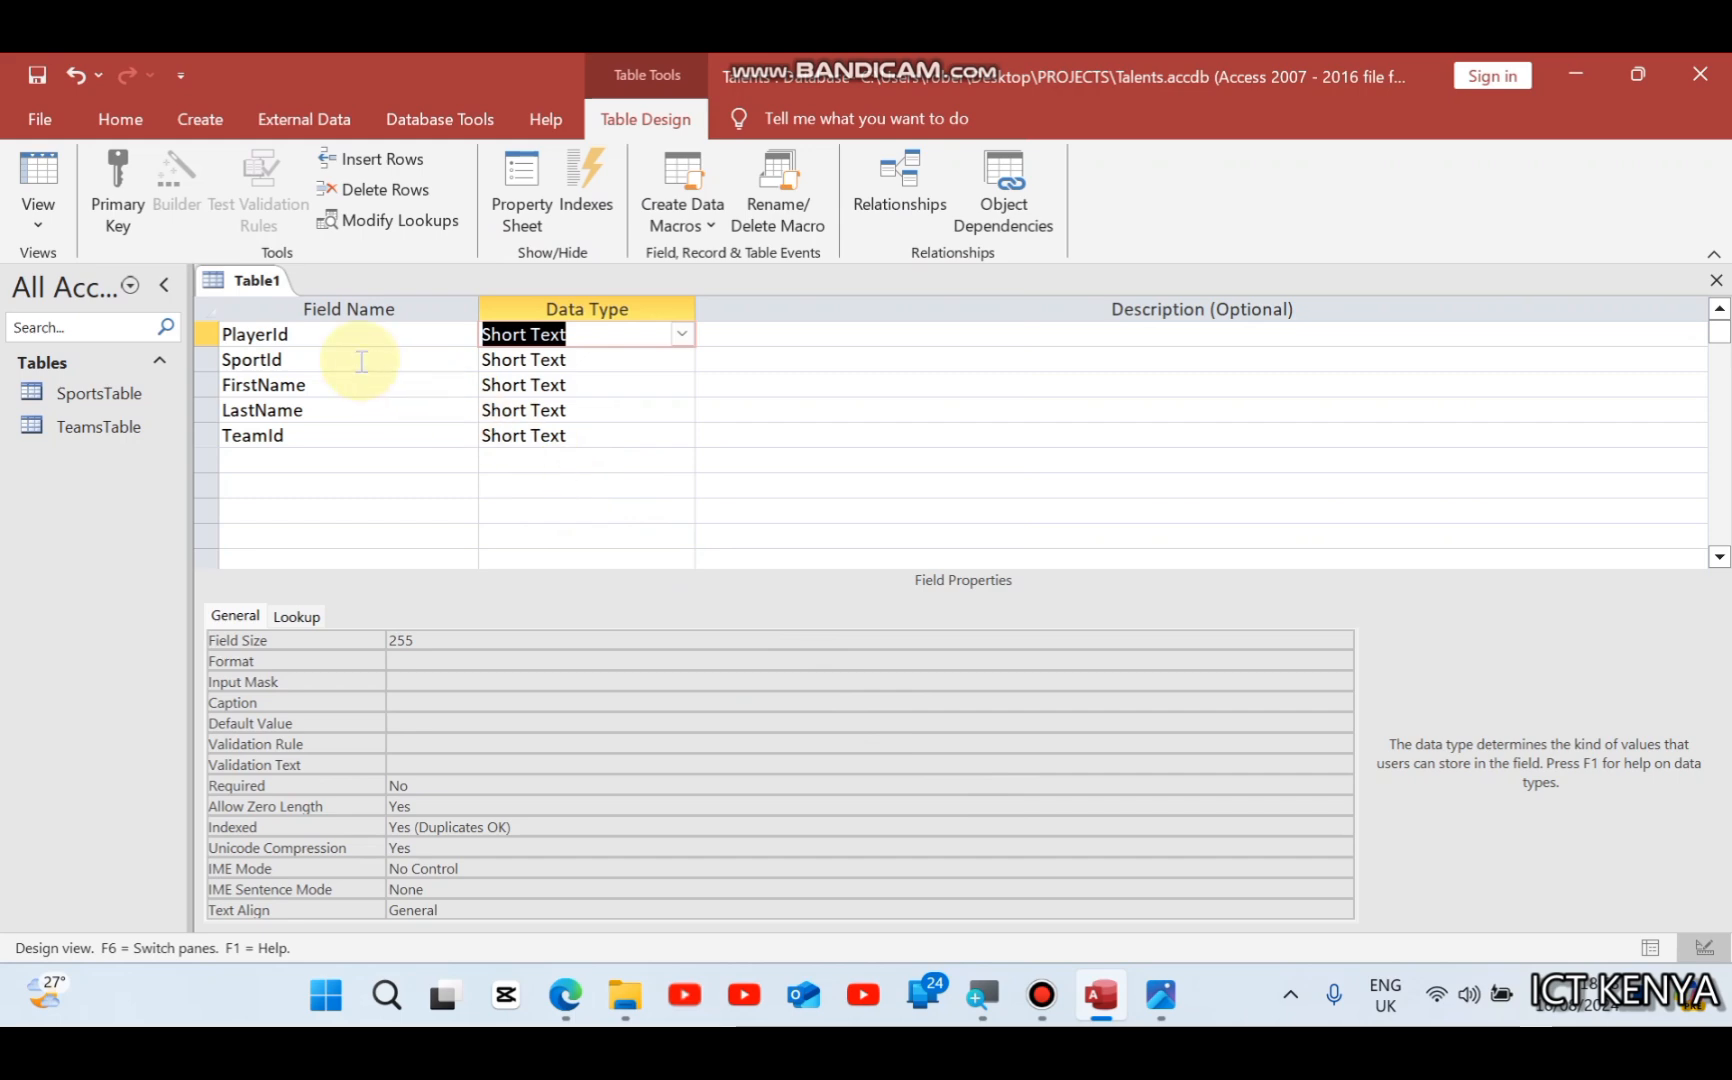
click(286, 336)
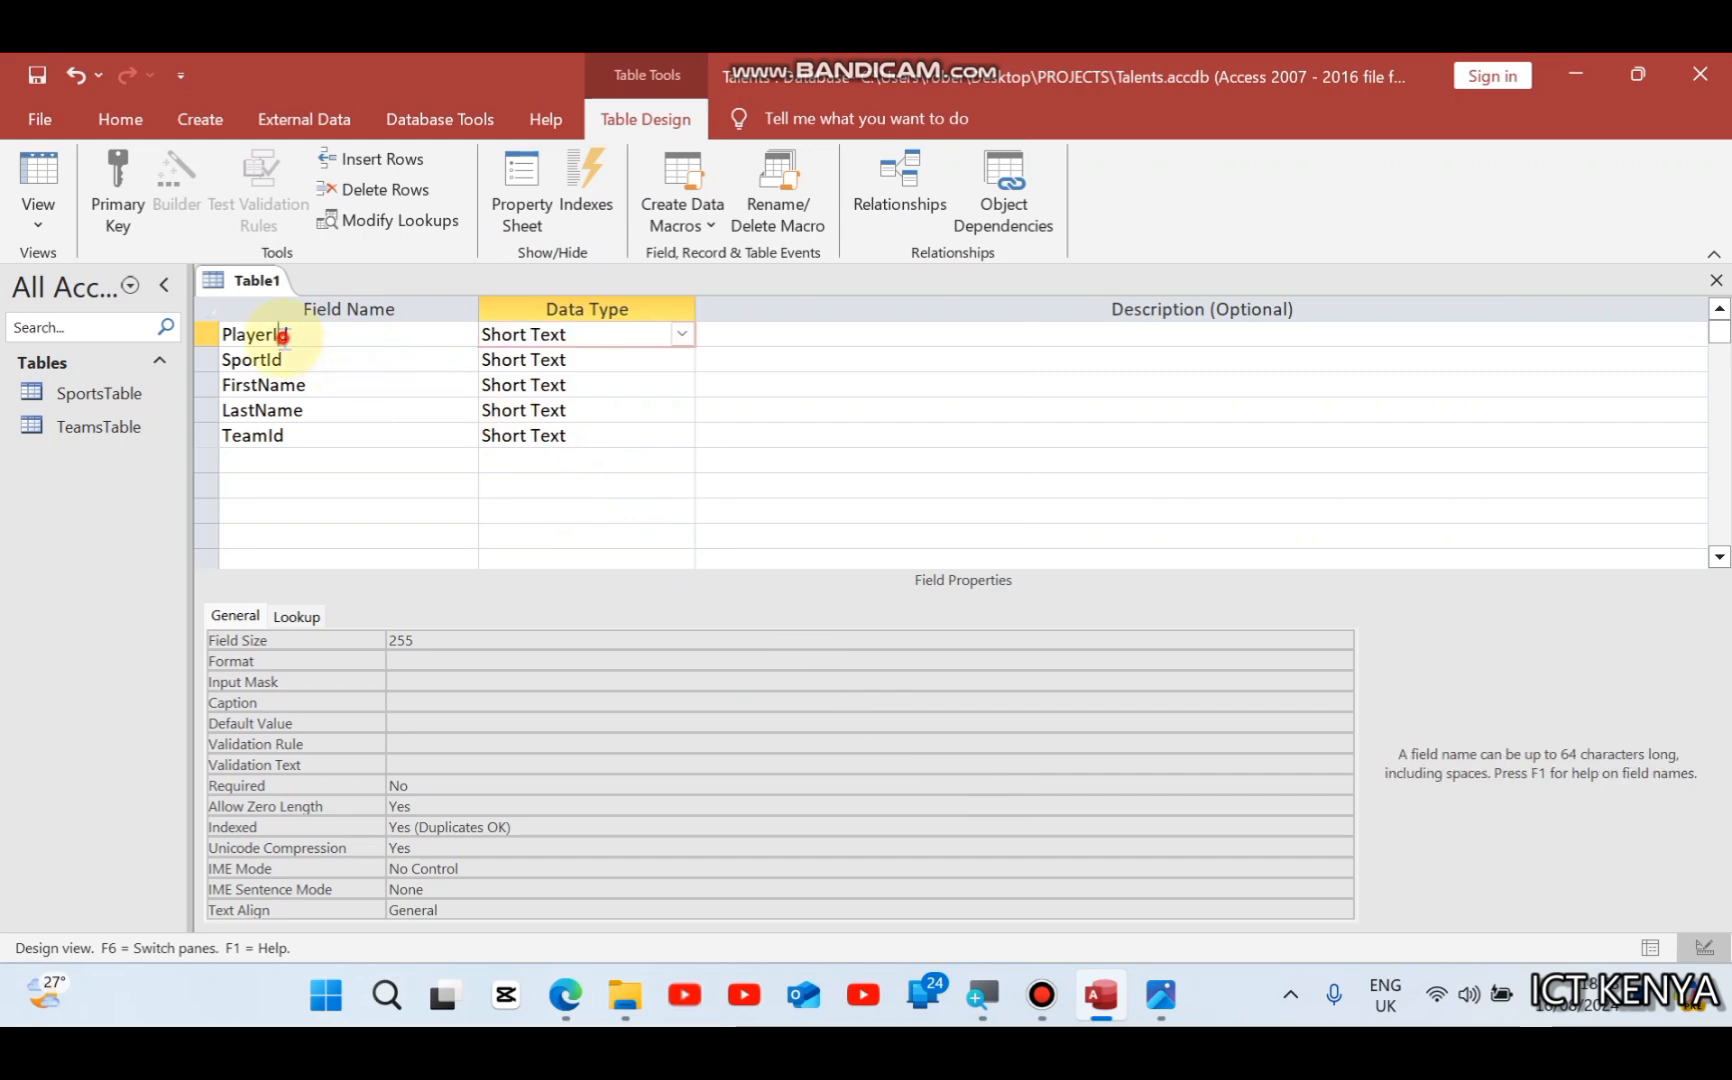
click(110, 180)
Step: Set the PlayerId field's input mask to PL000
click(437, 678)
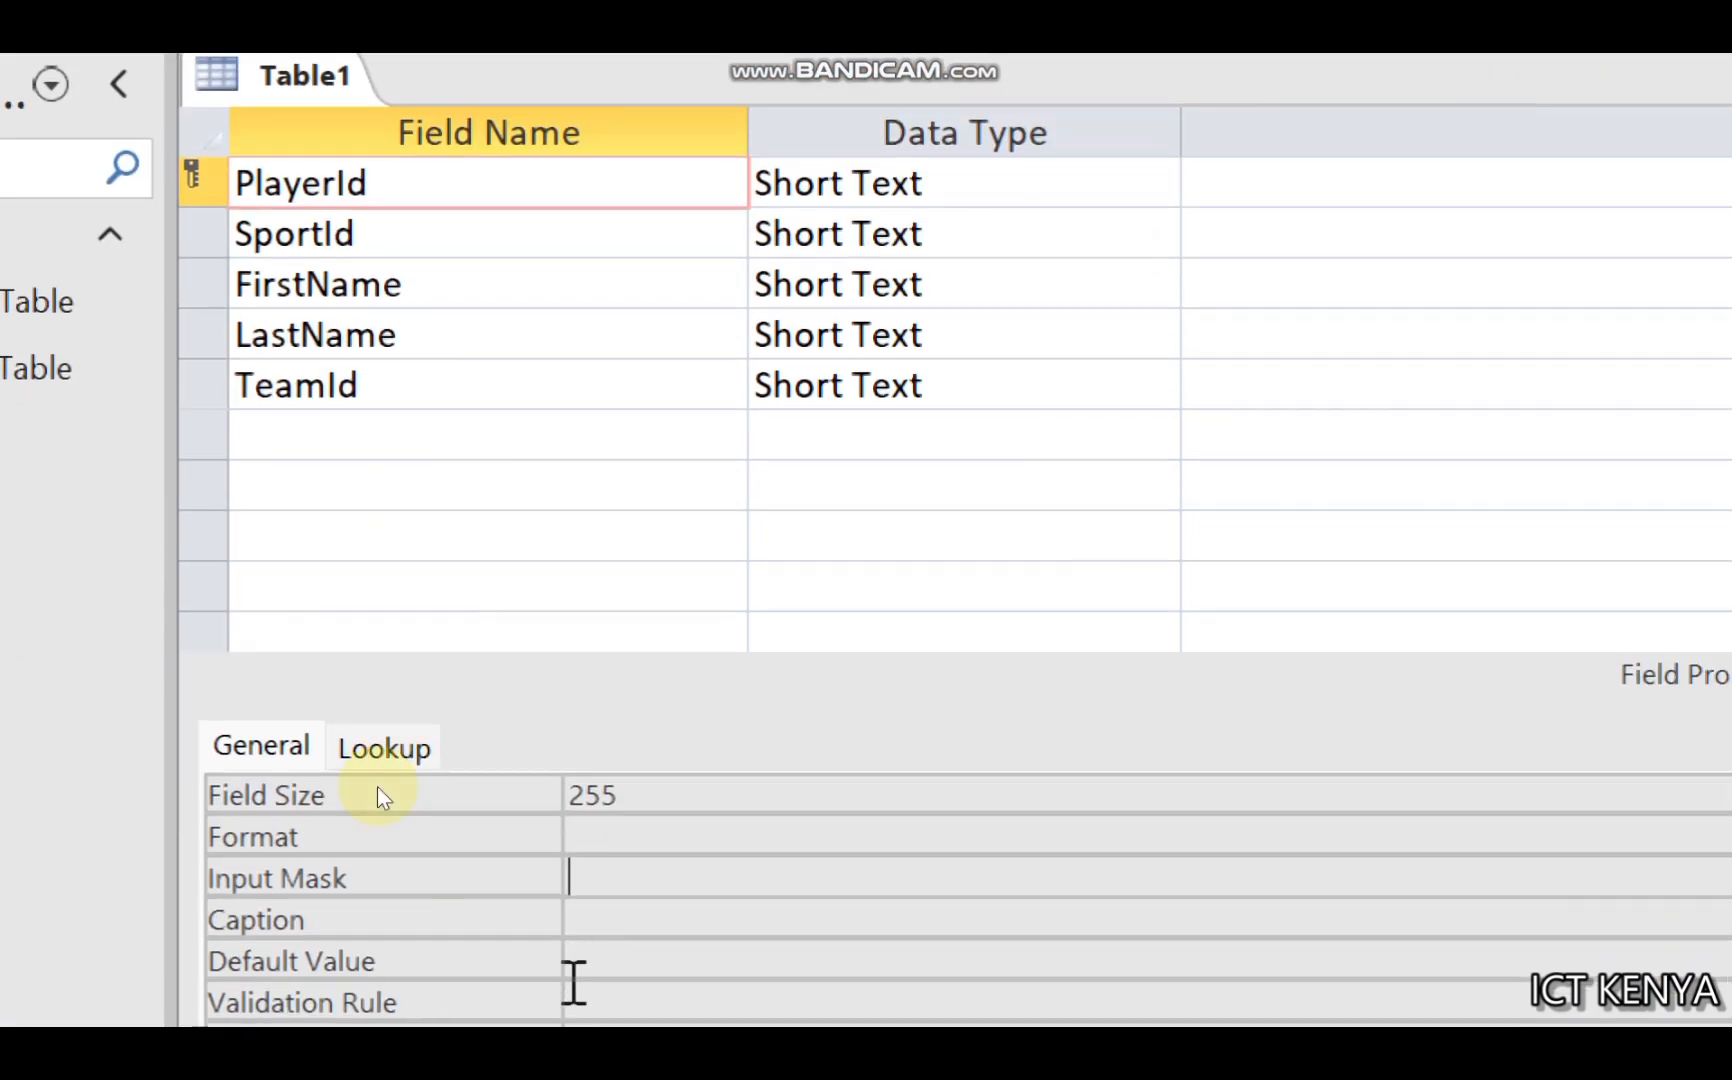
text(P)
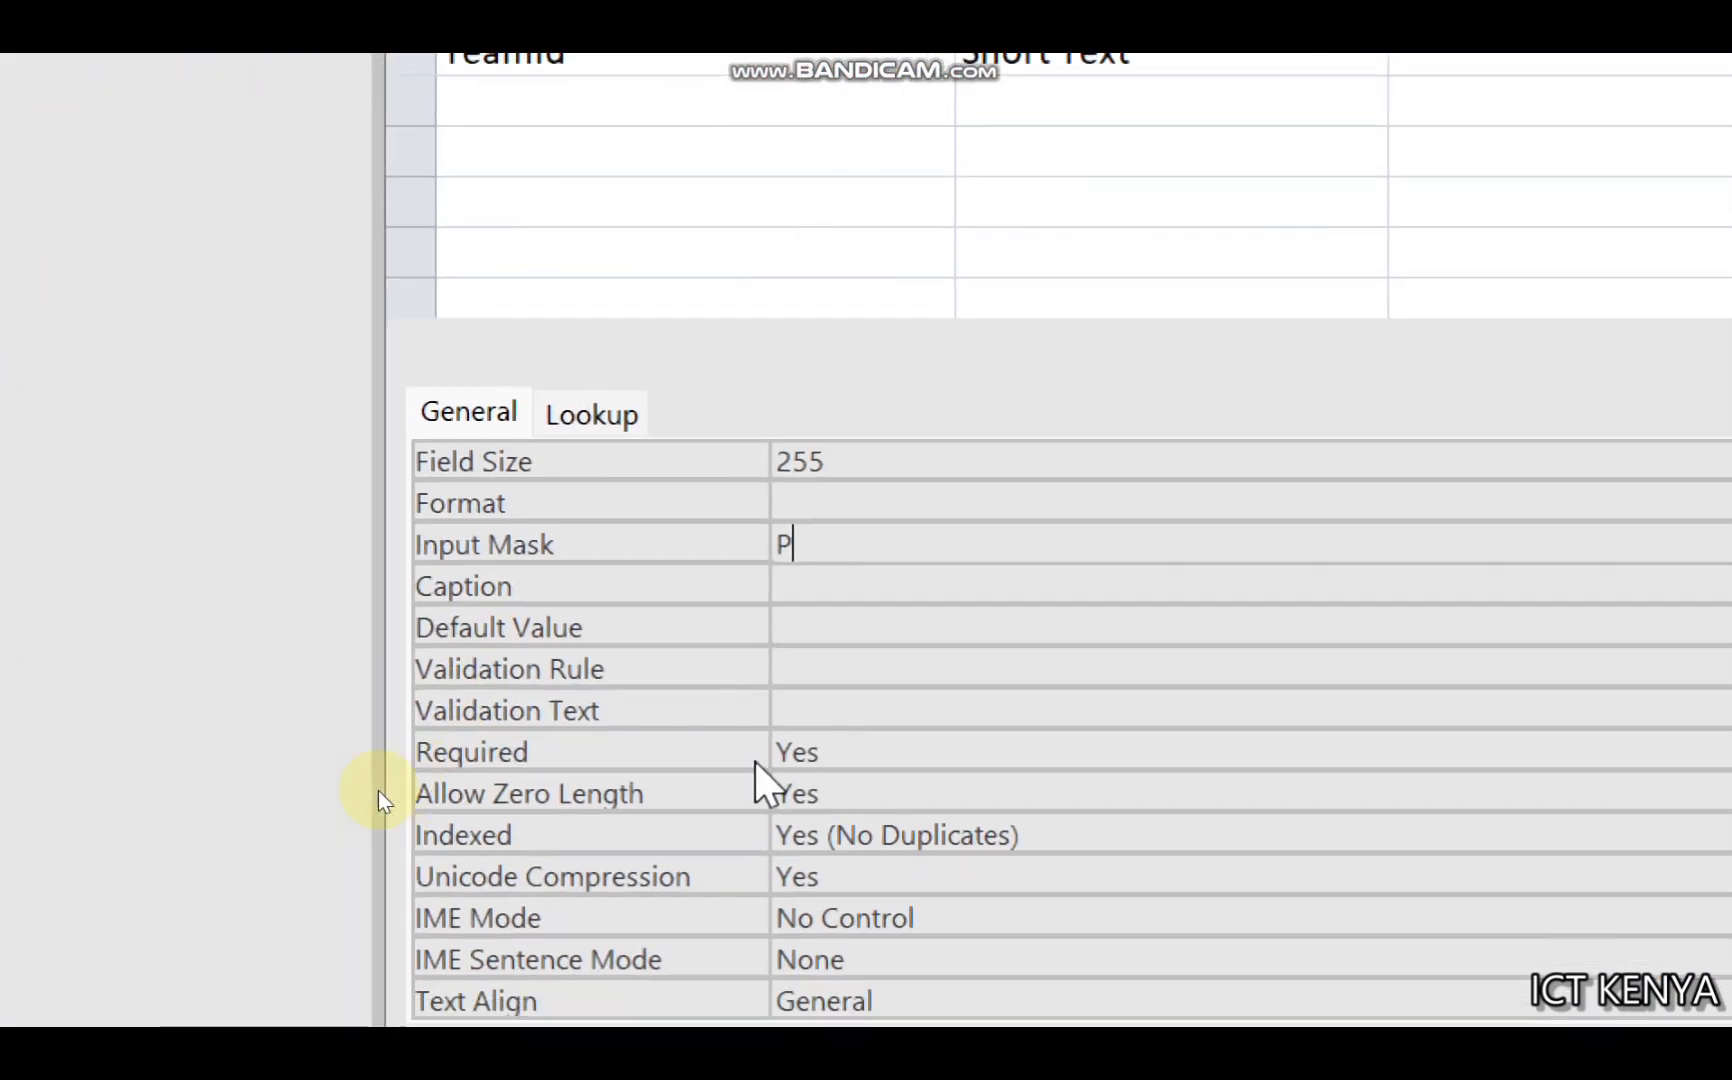
text(L000)
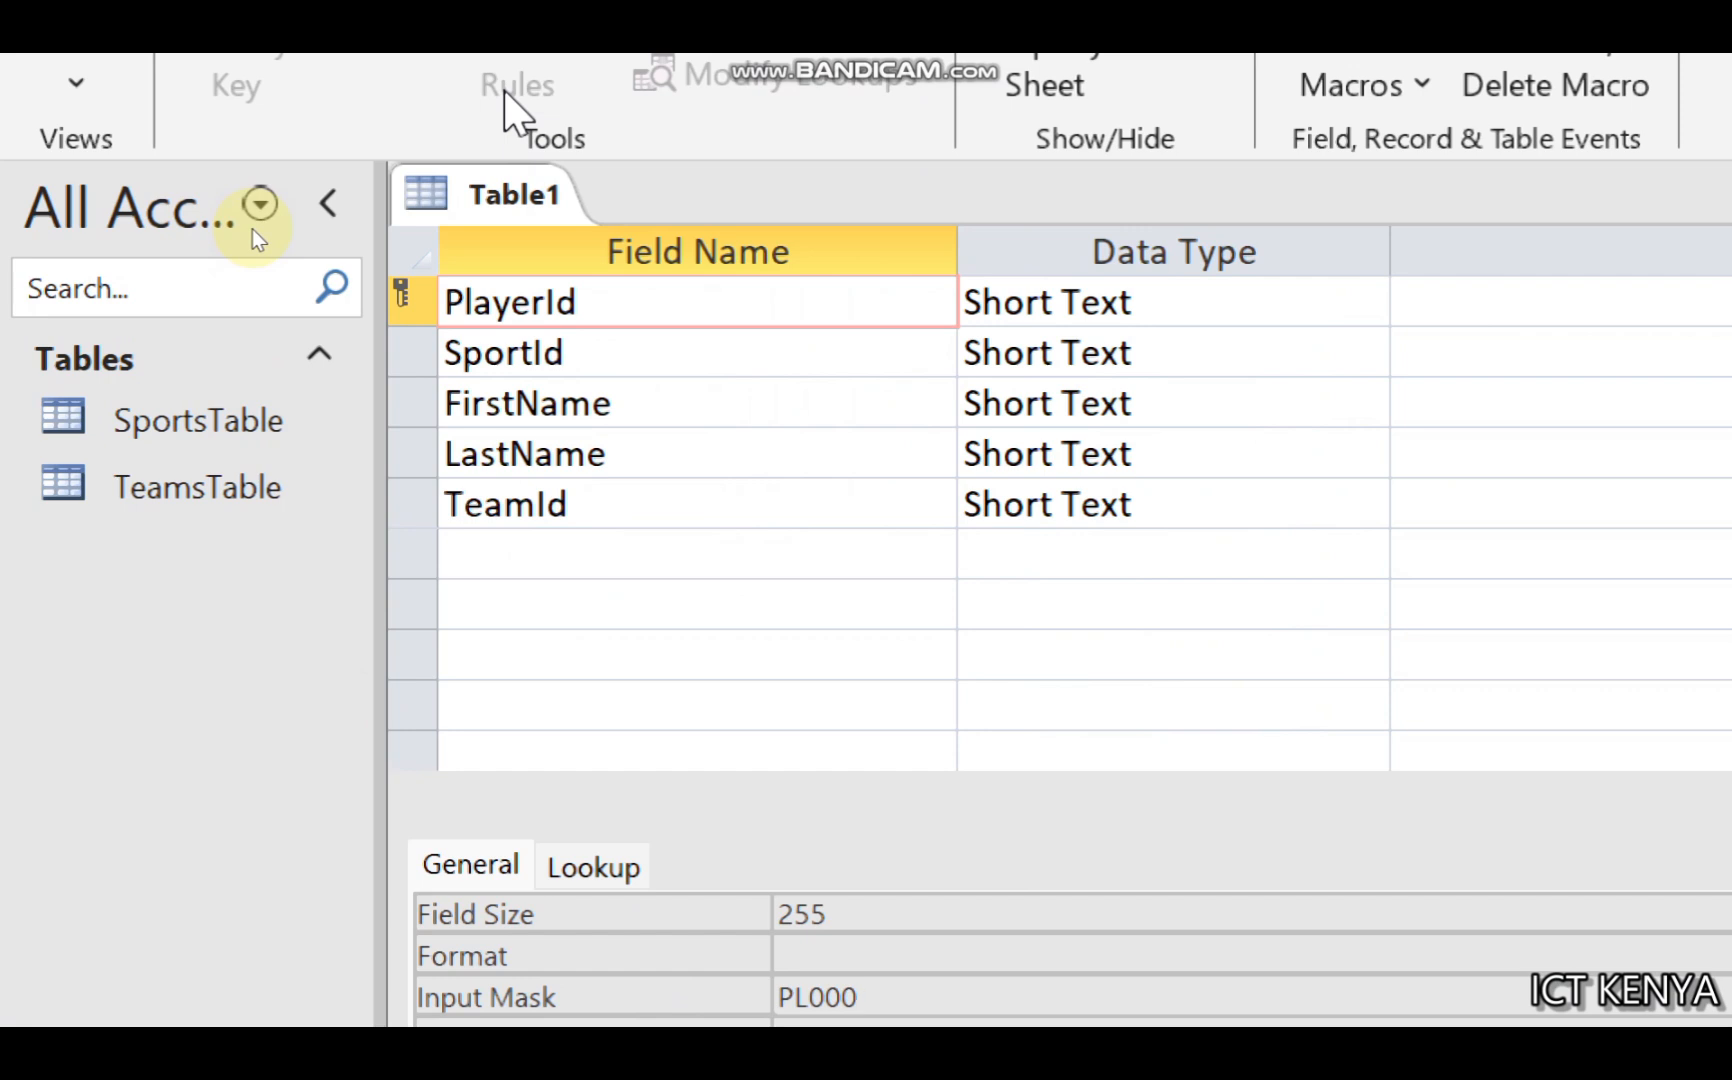
Step: Save the new table as PlayersTable
click(503, 352)
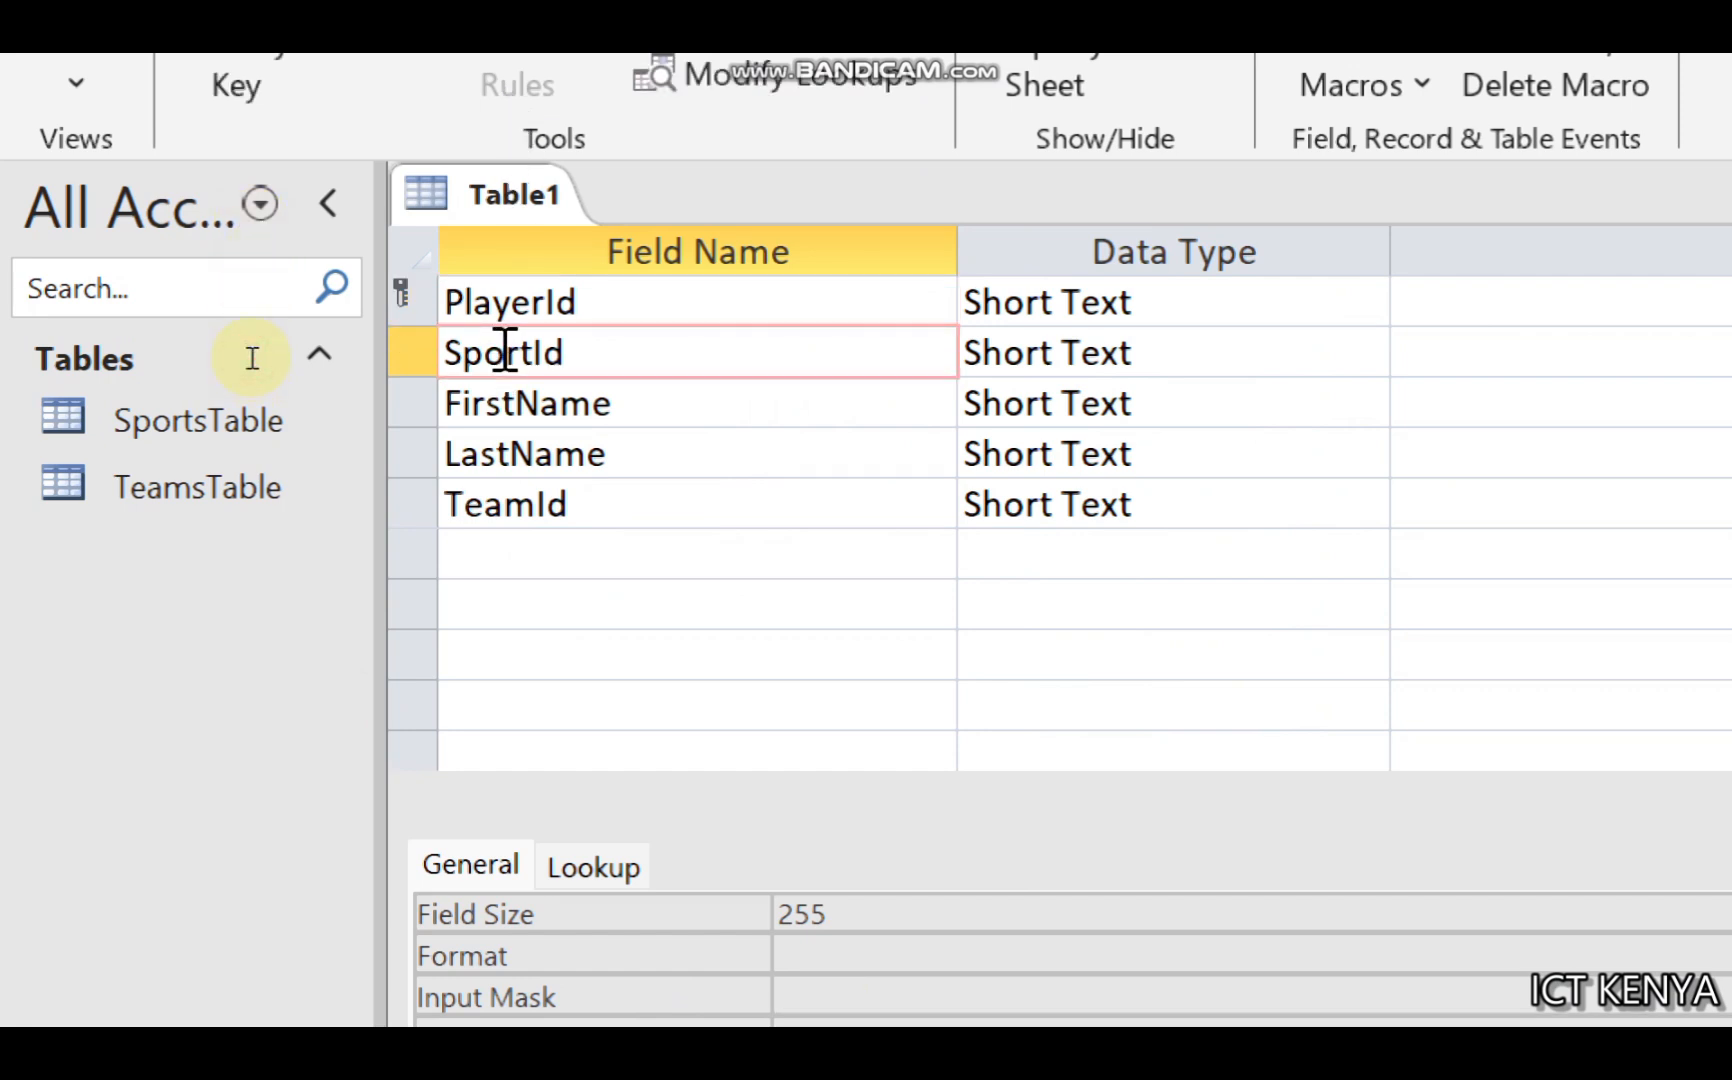
key(ctrl+s)
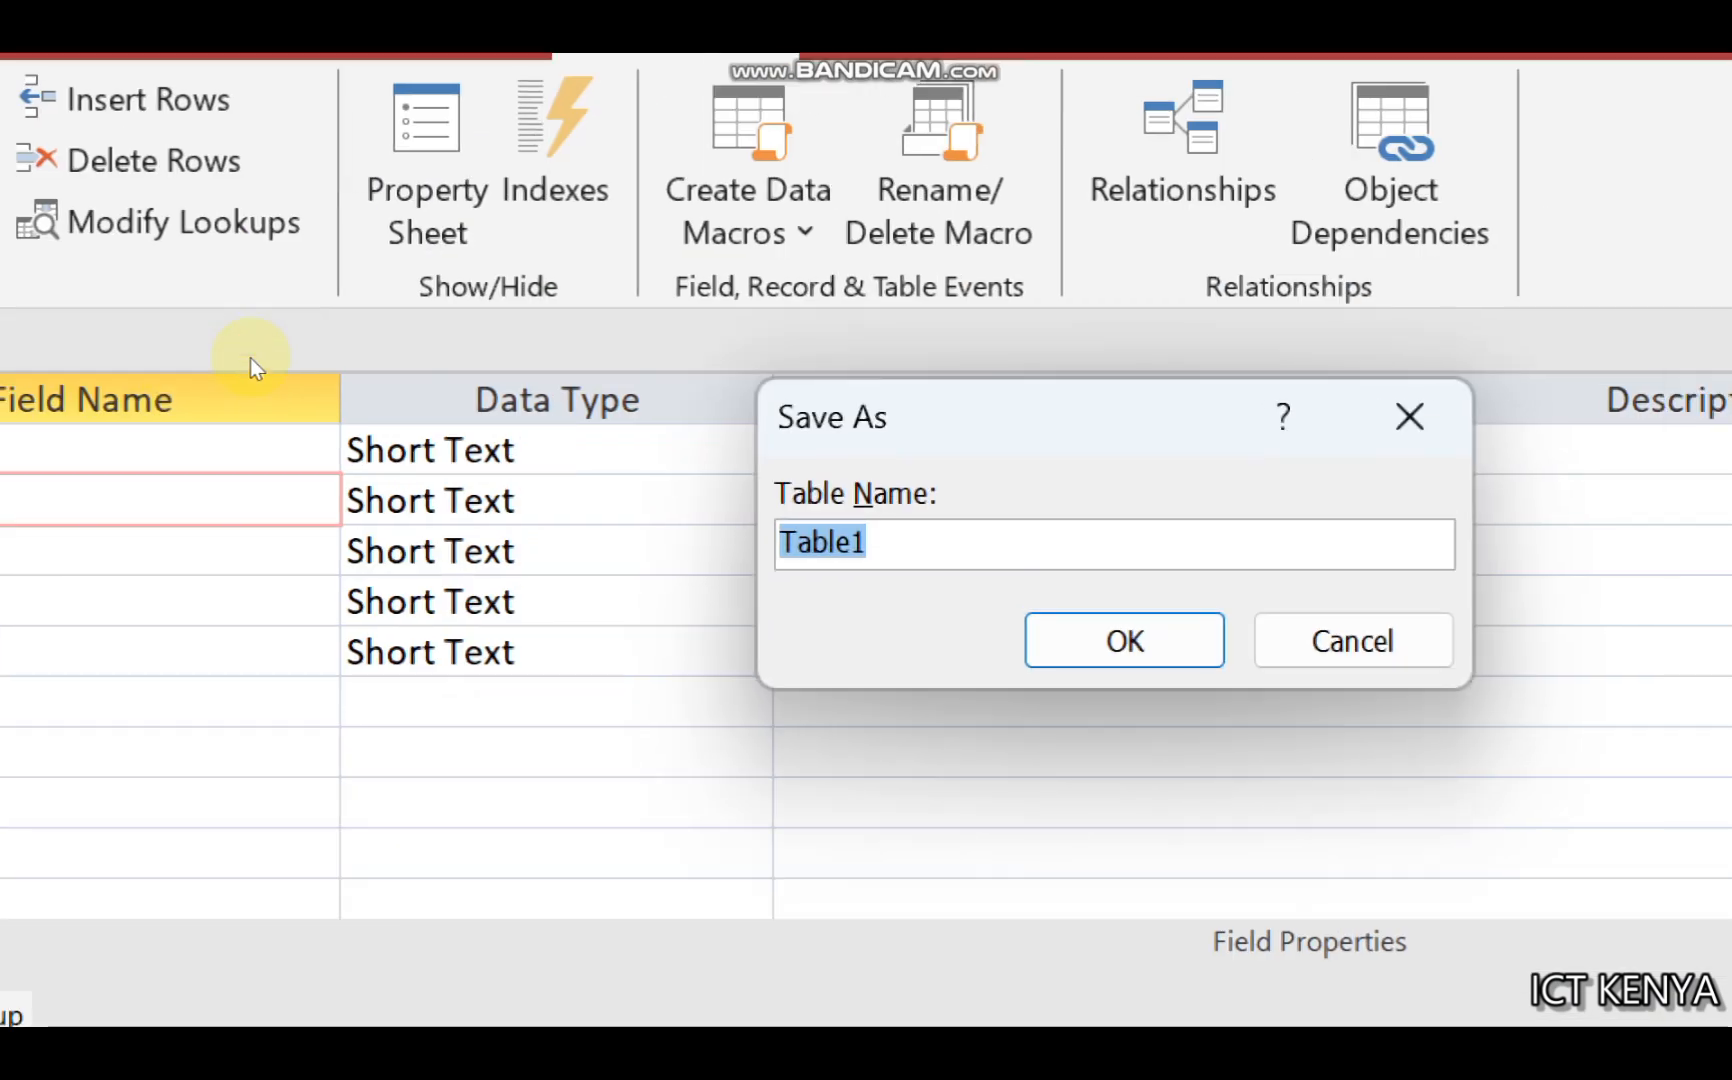
text(Playera)
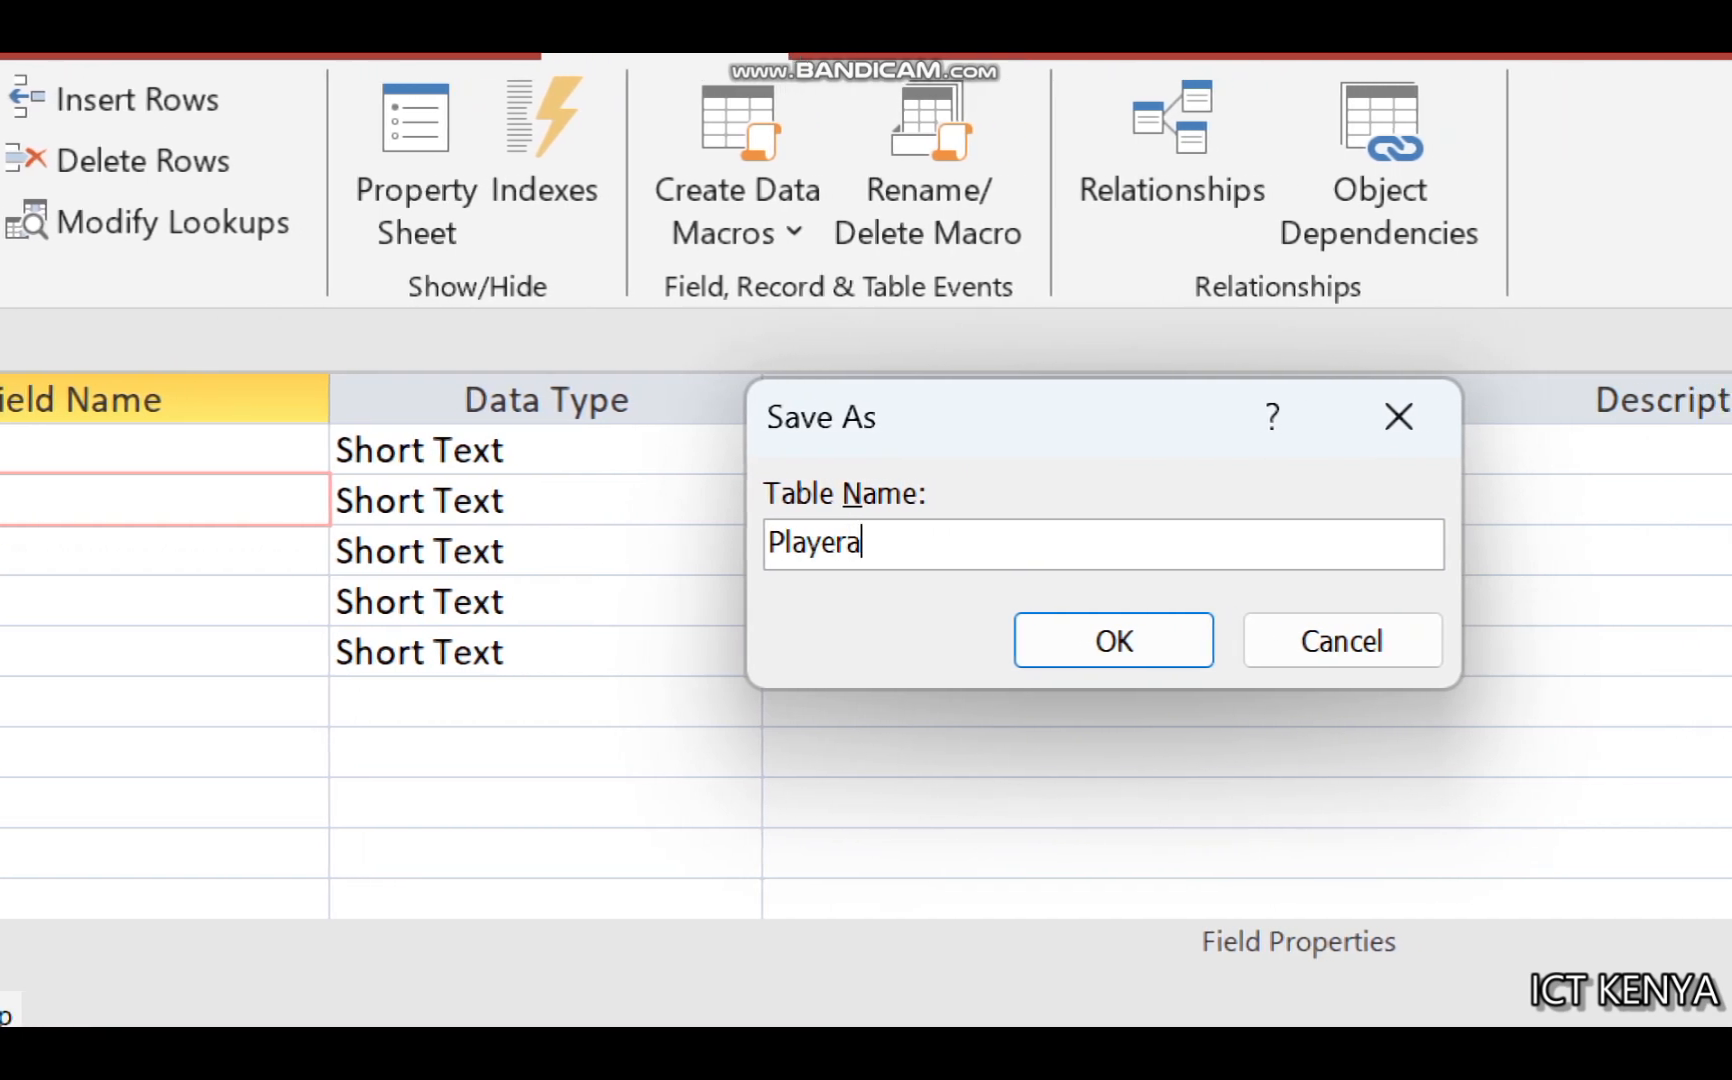
key(BackSpace)
text(sTable)
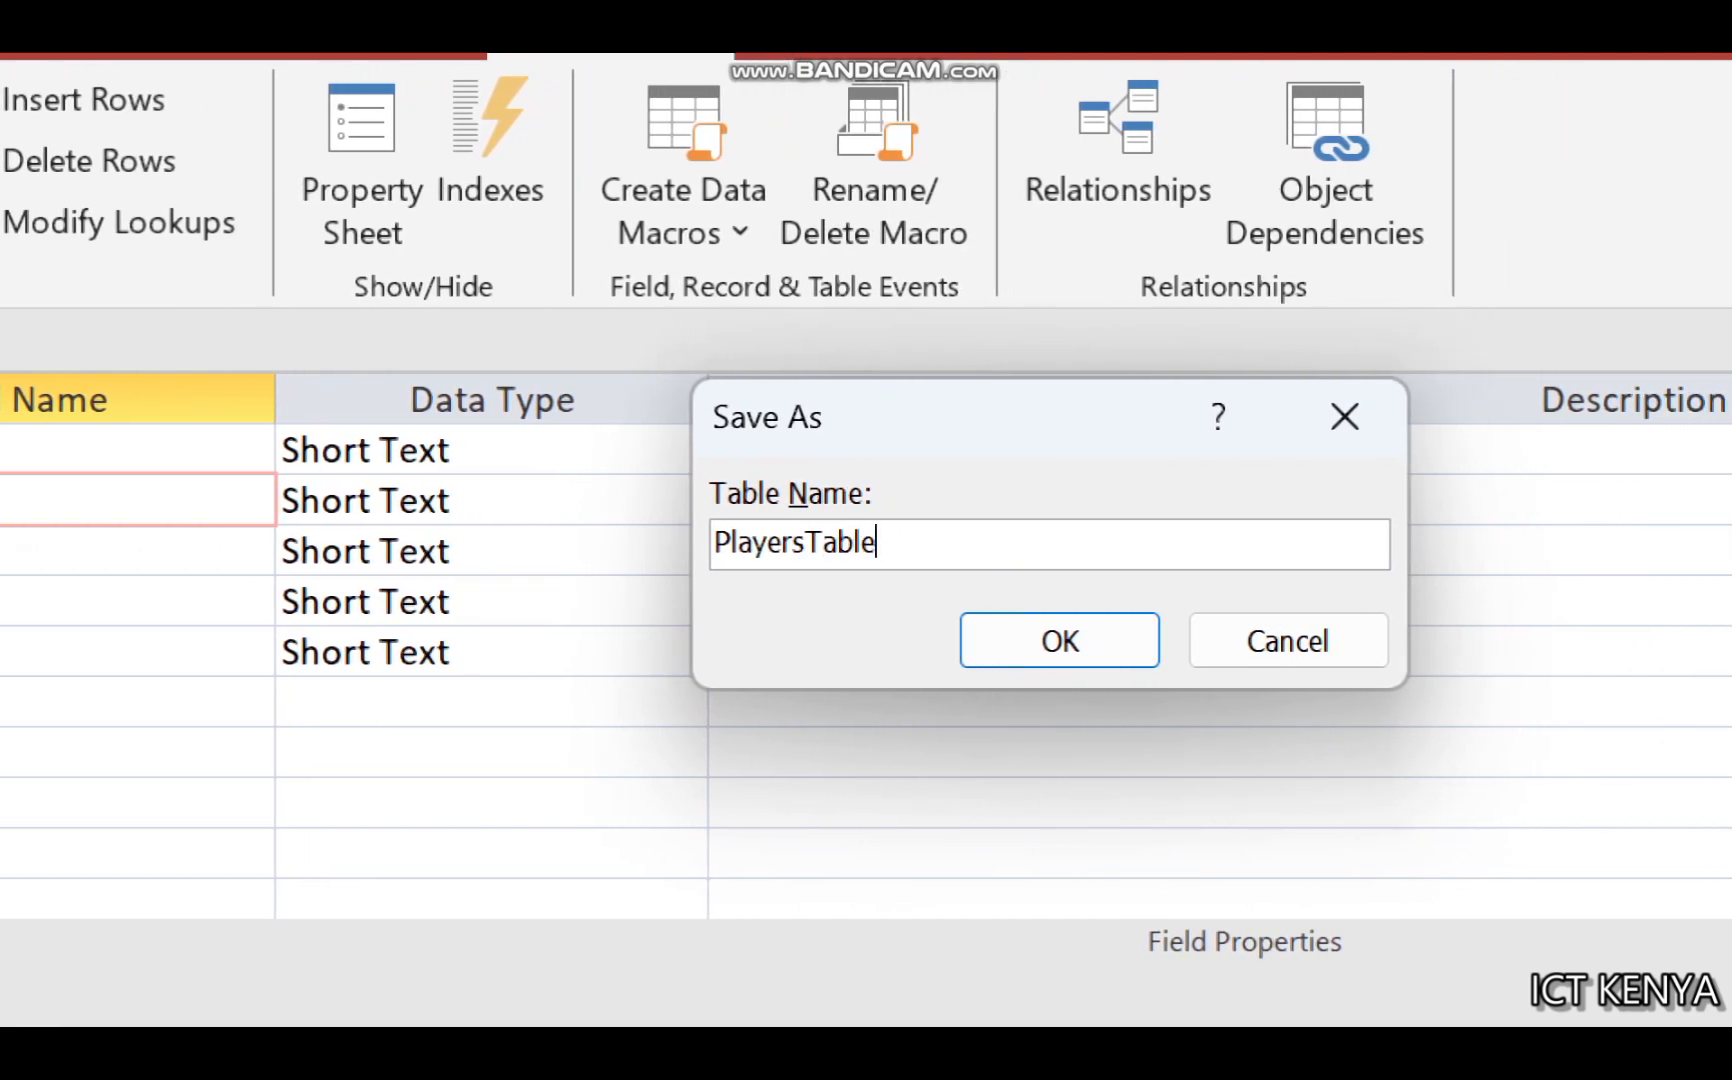
key(Return)
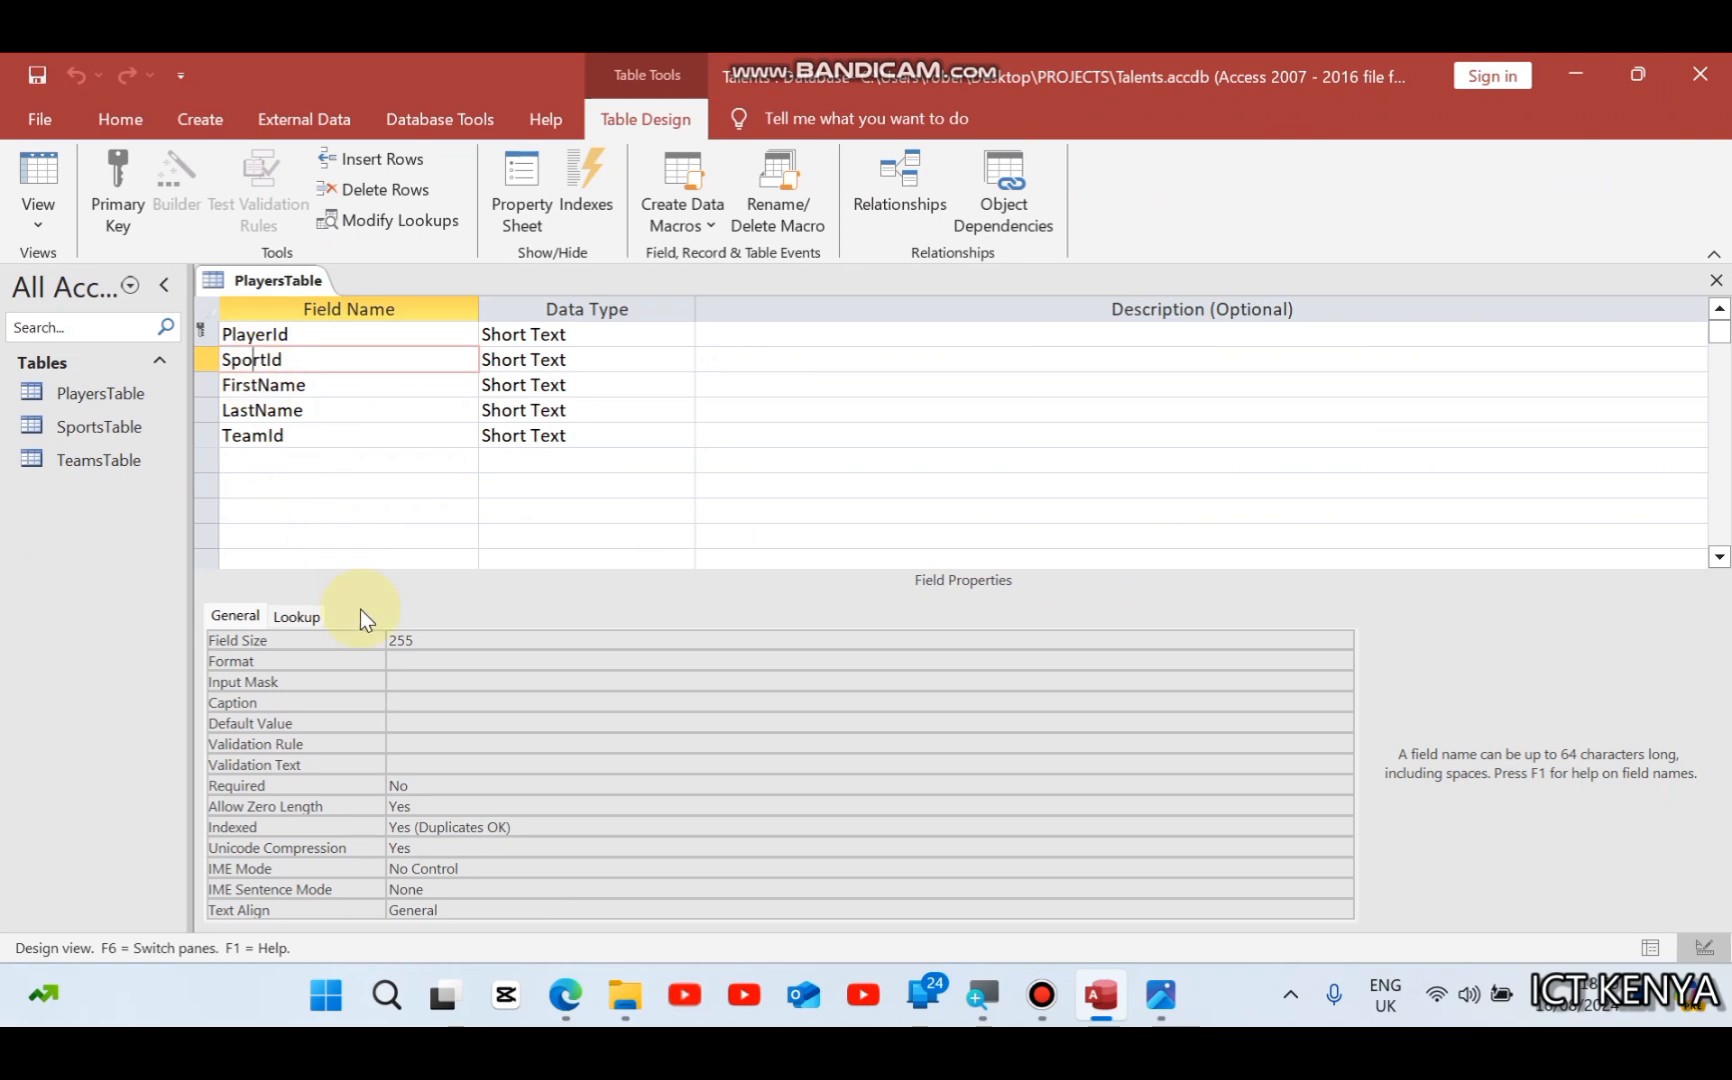
Step: Check the SportId column in the exam PDF and start a Lookup Wizard for SportId that takes values from another table
mouse_move(581, 985)
click(650, 790)
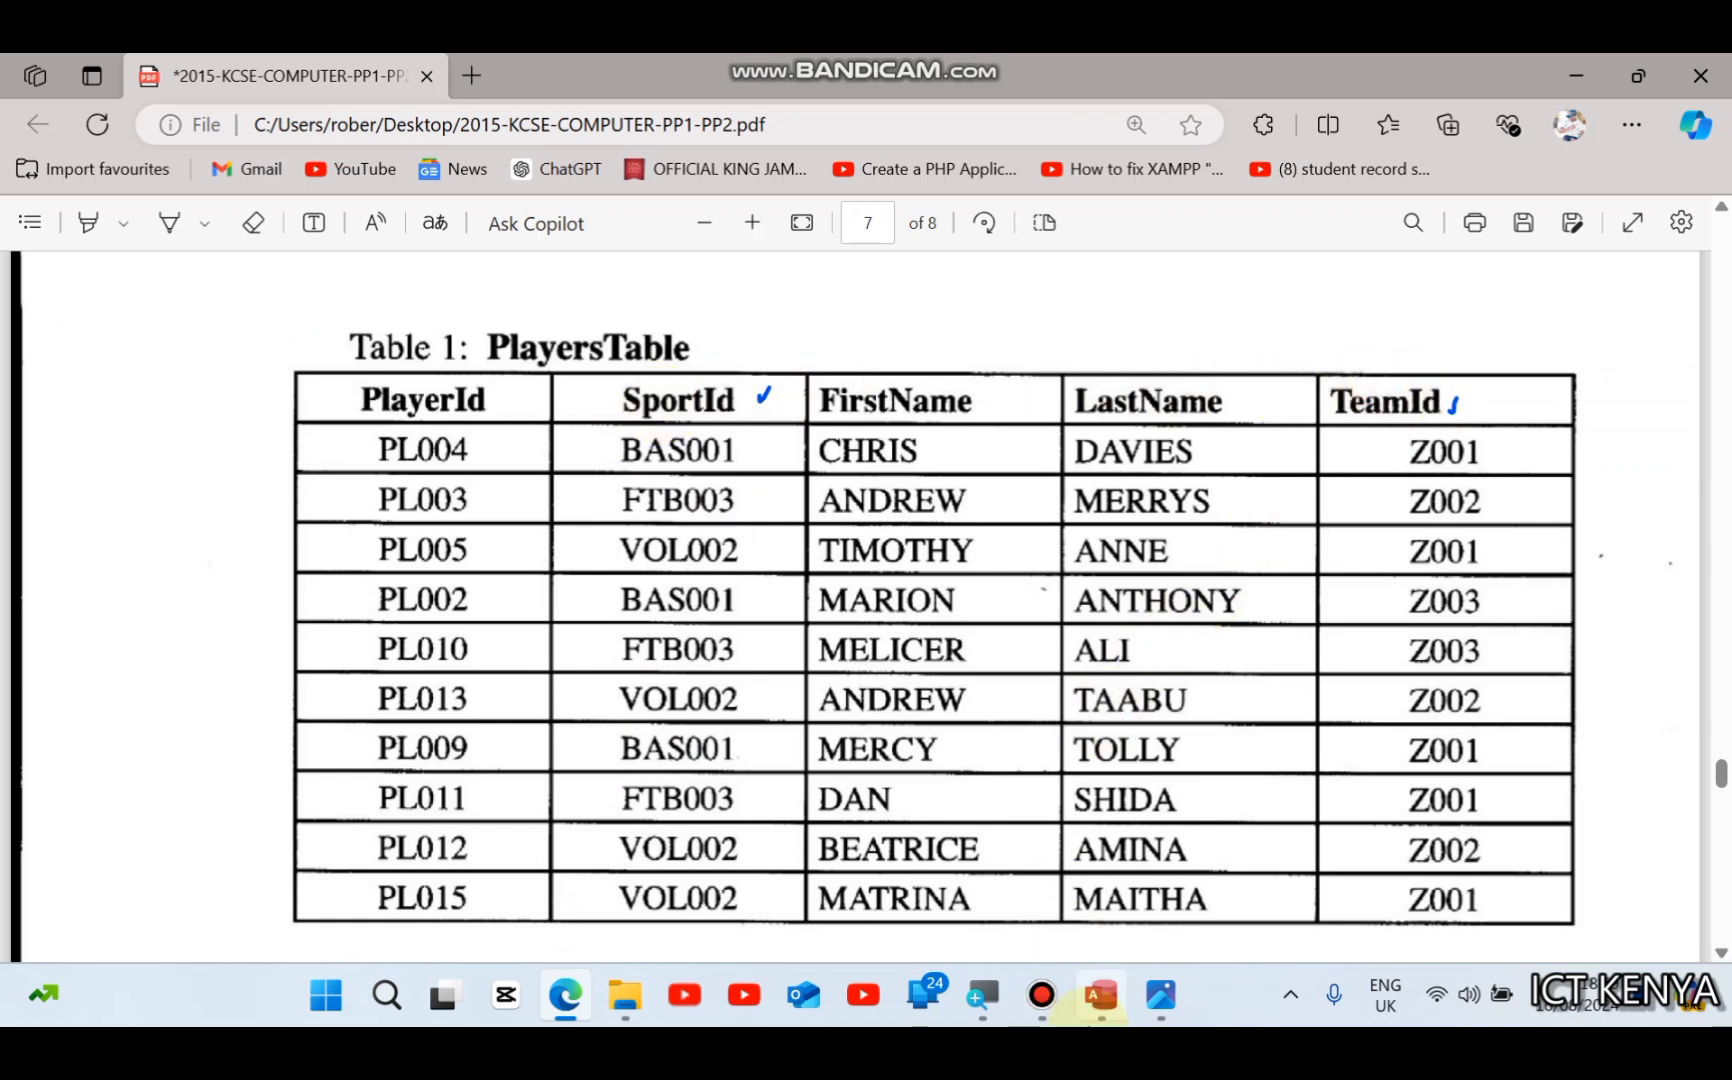
click(1100, 995)
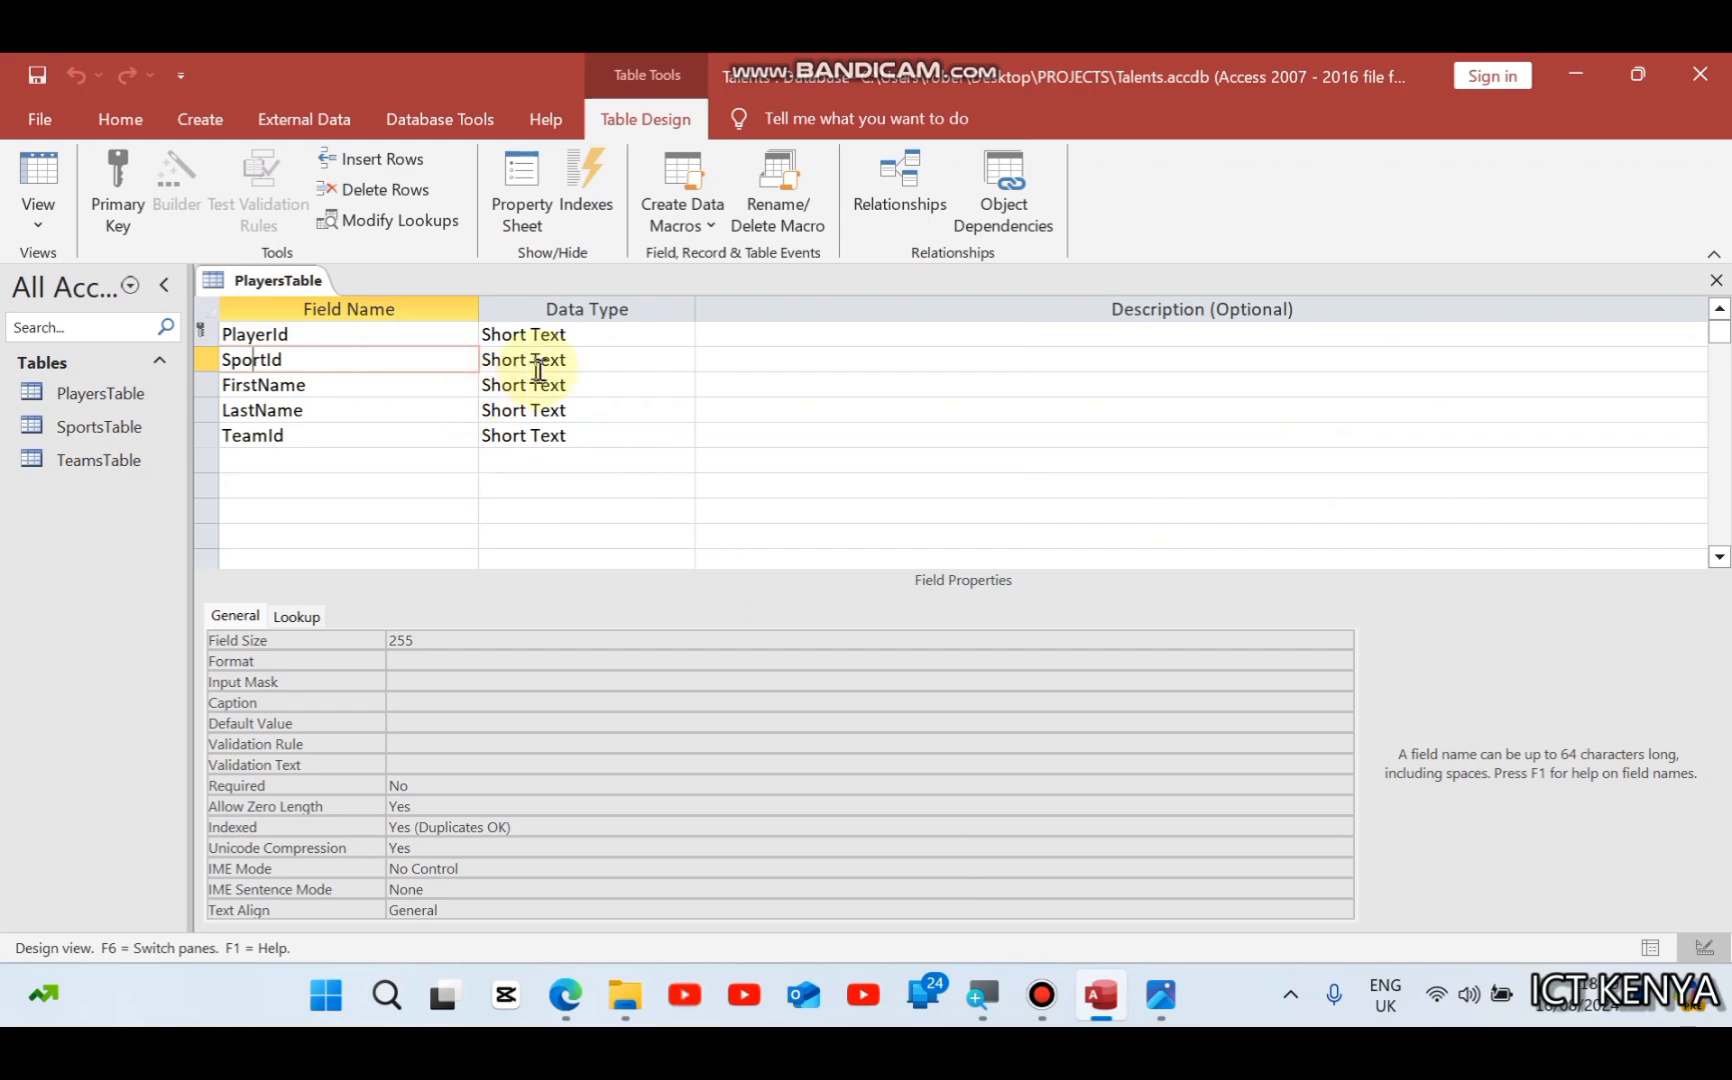
click(541, 362)
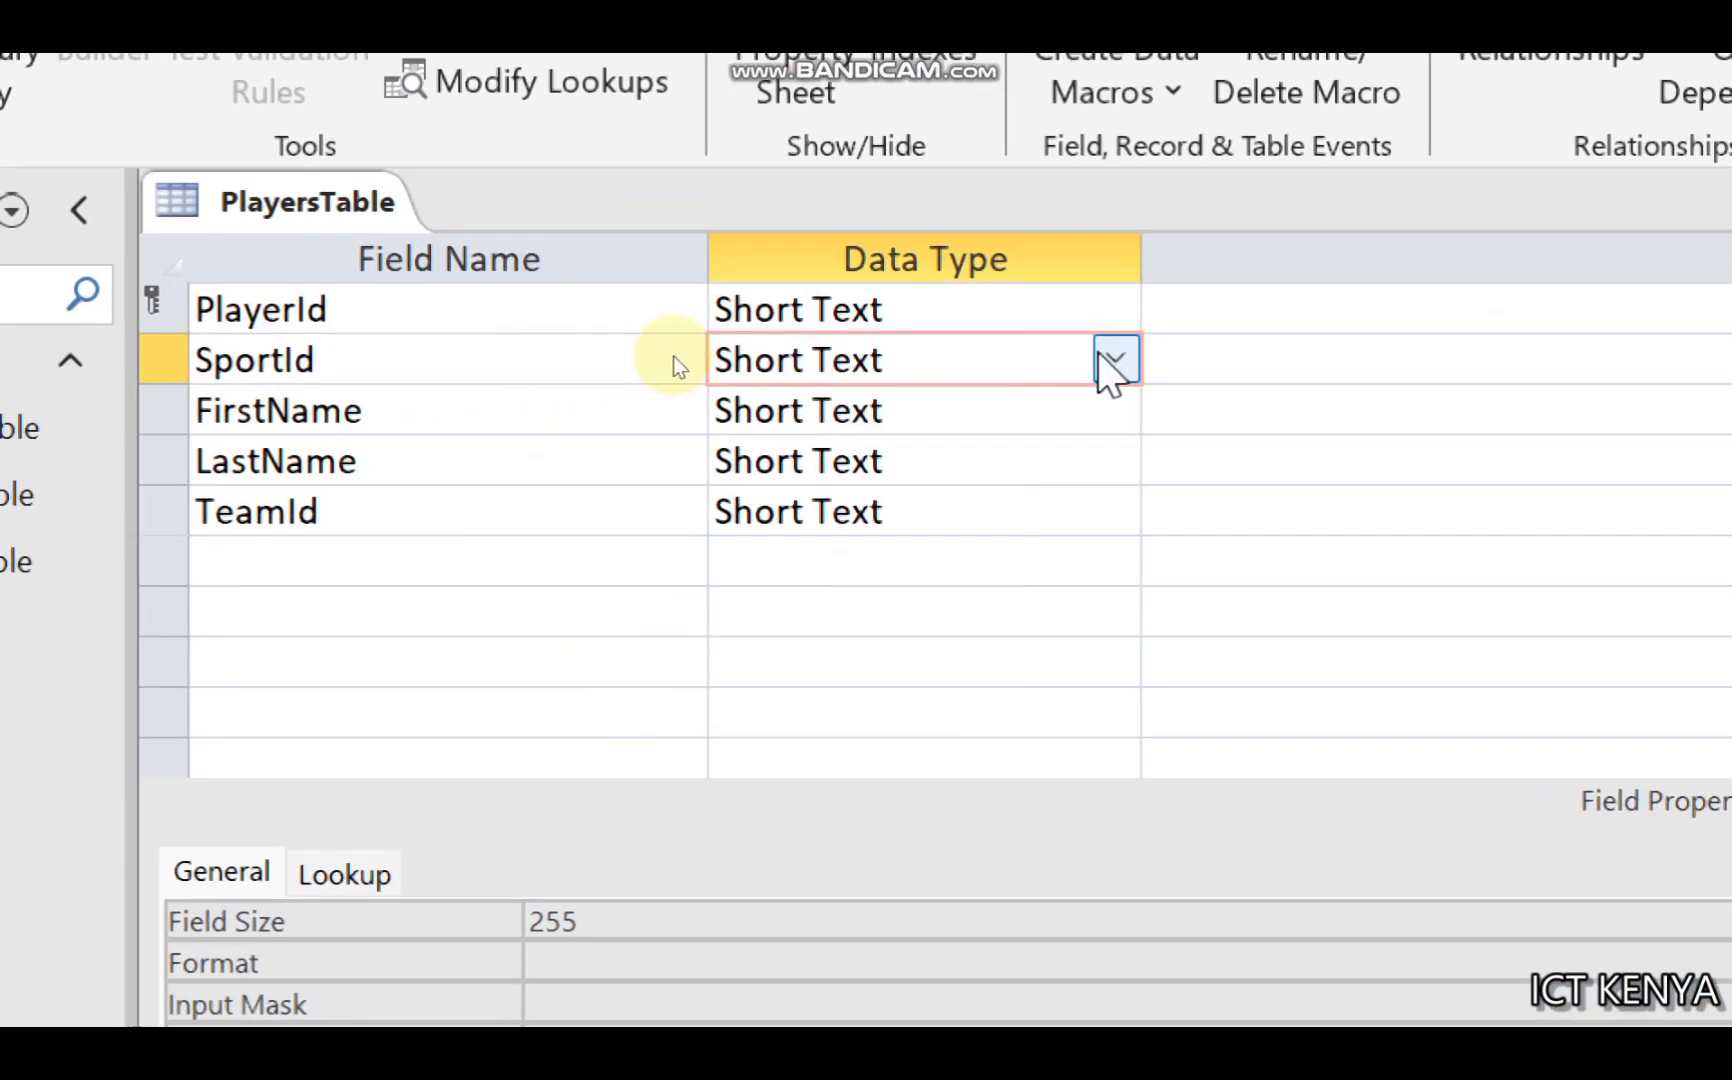
click(1113, 360)
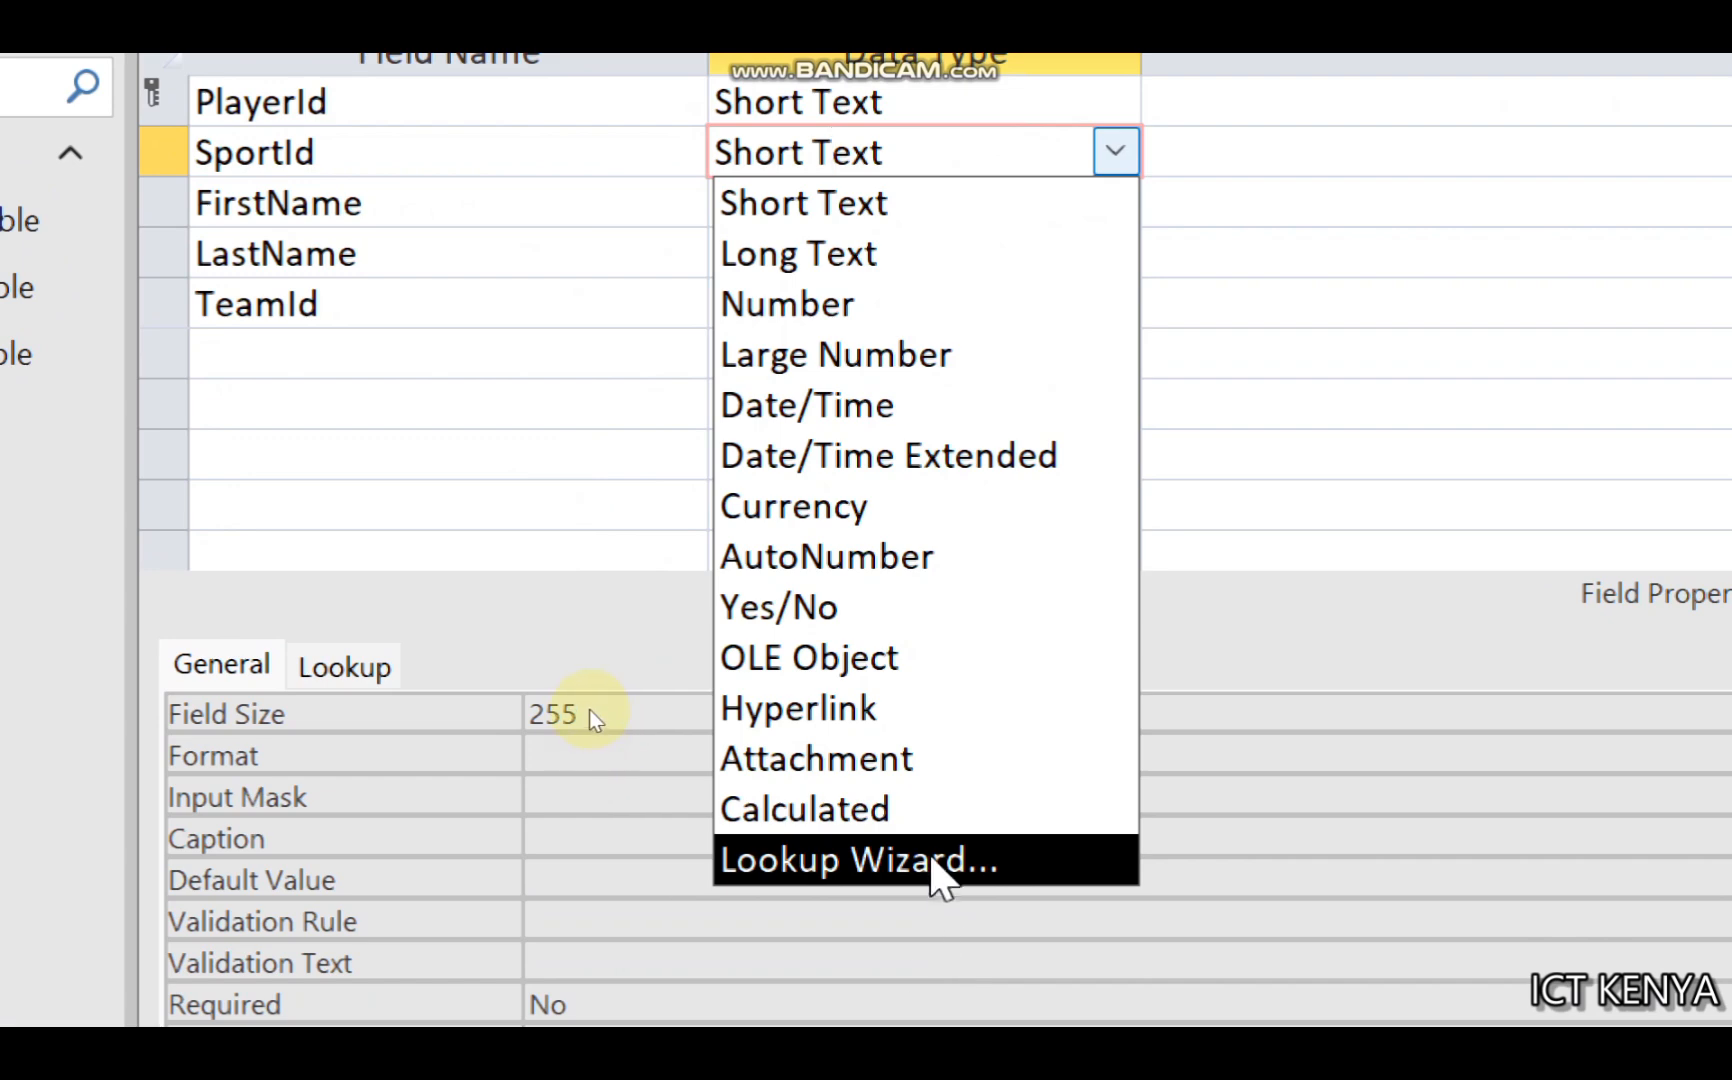
click(933, 860)
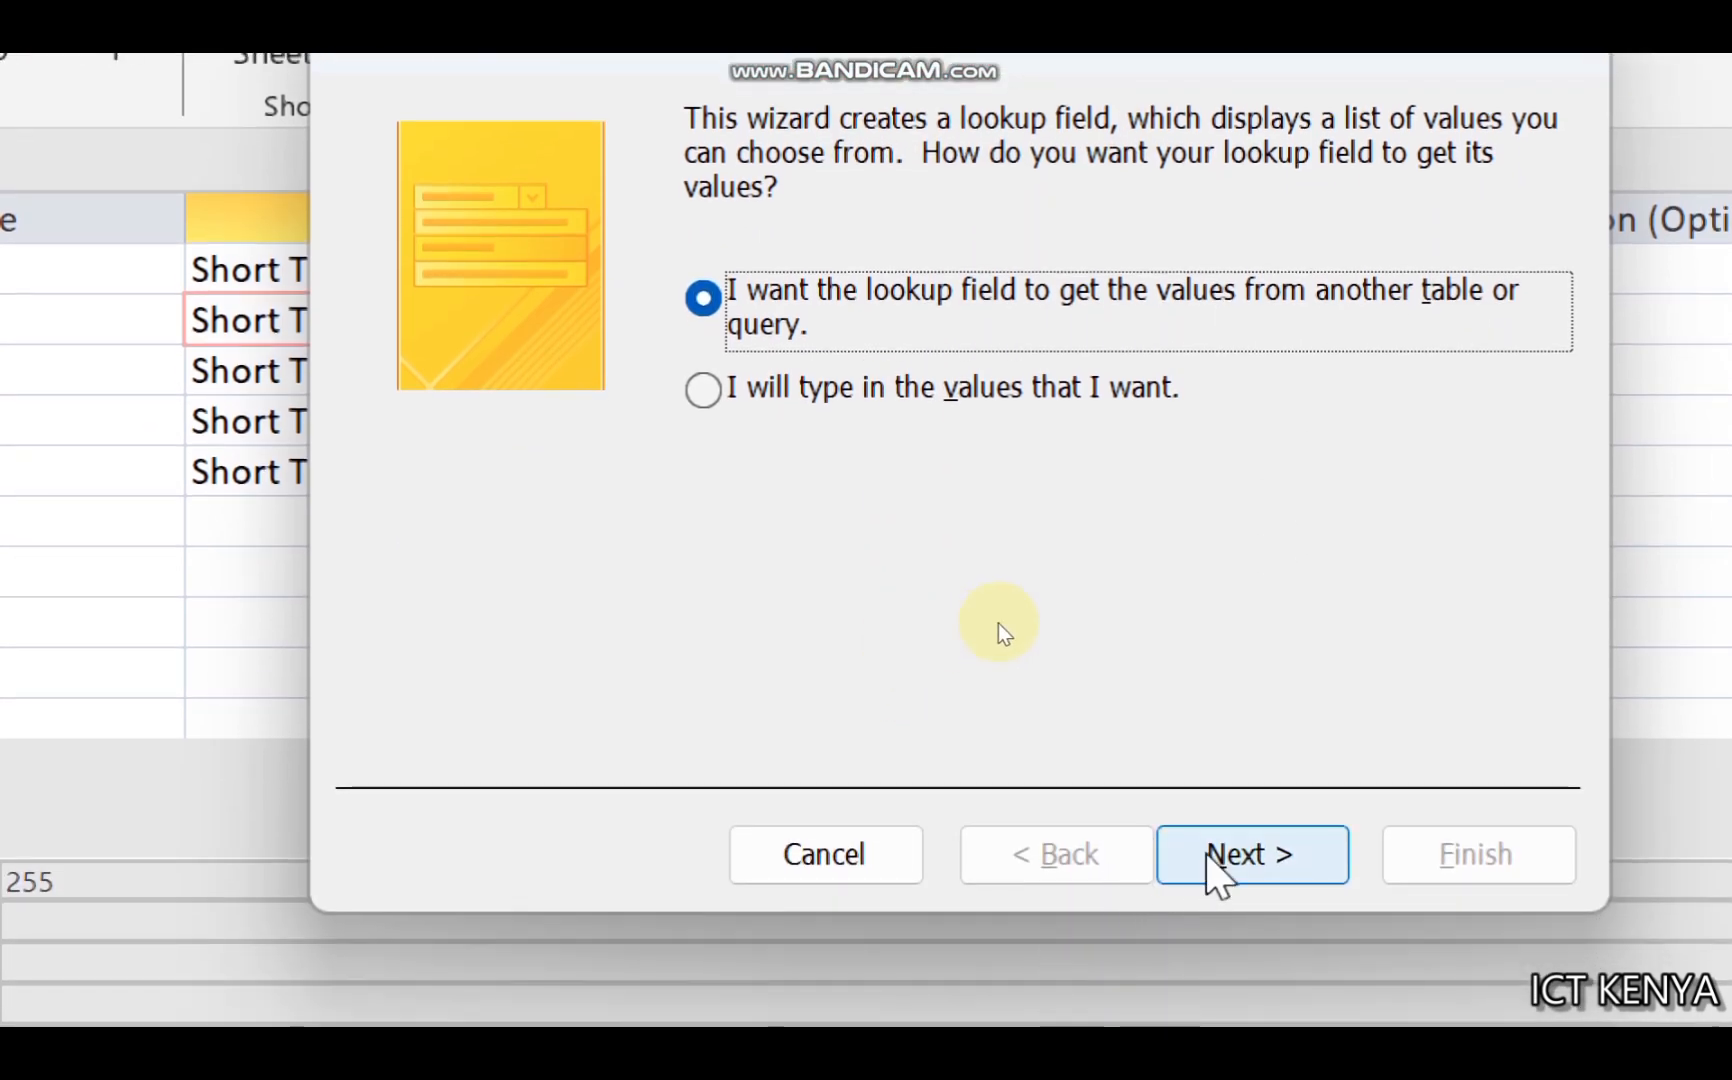
click(1225, 856)
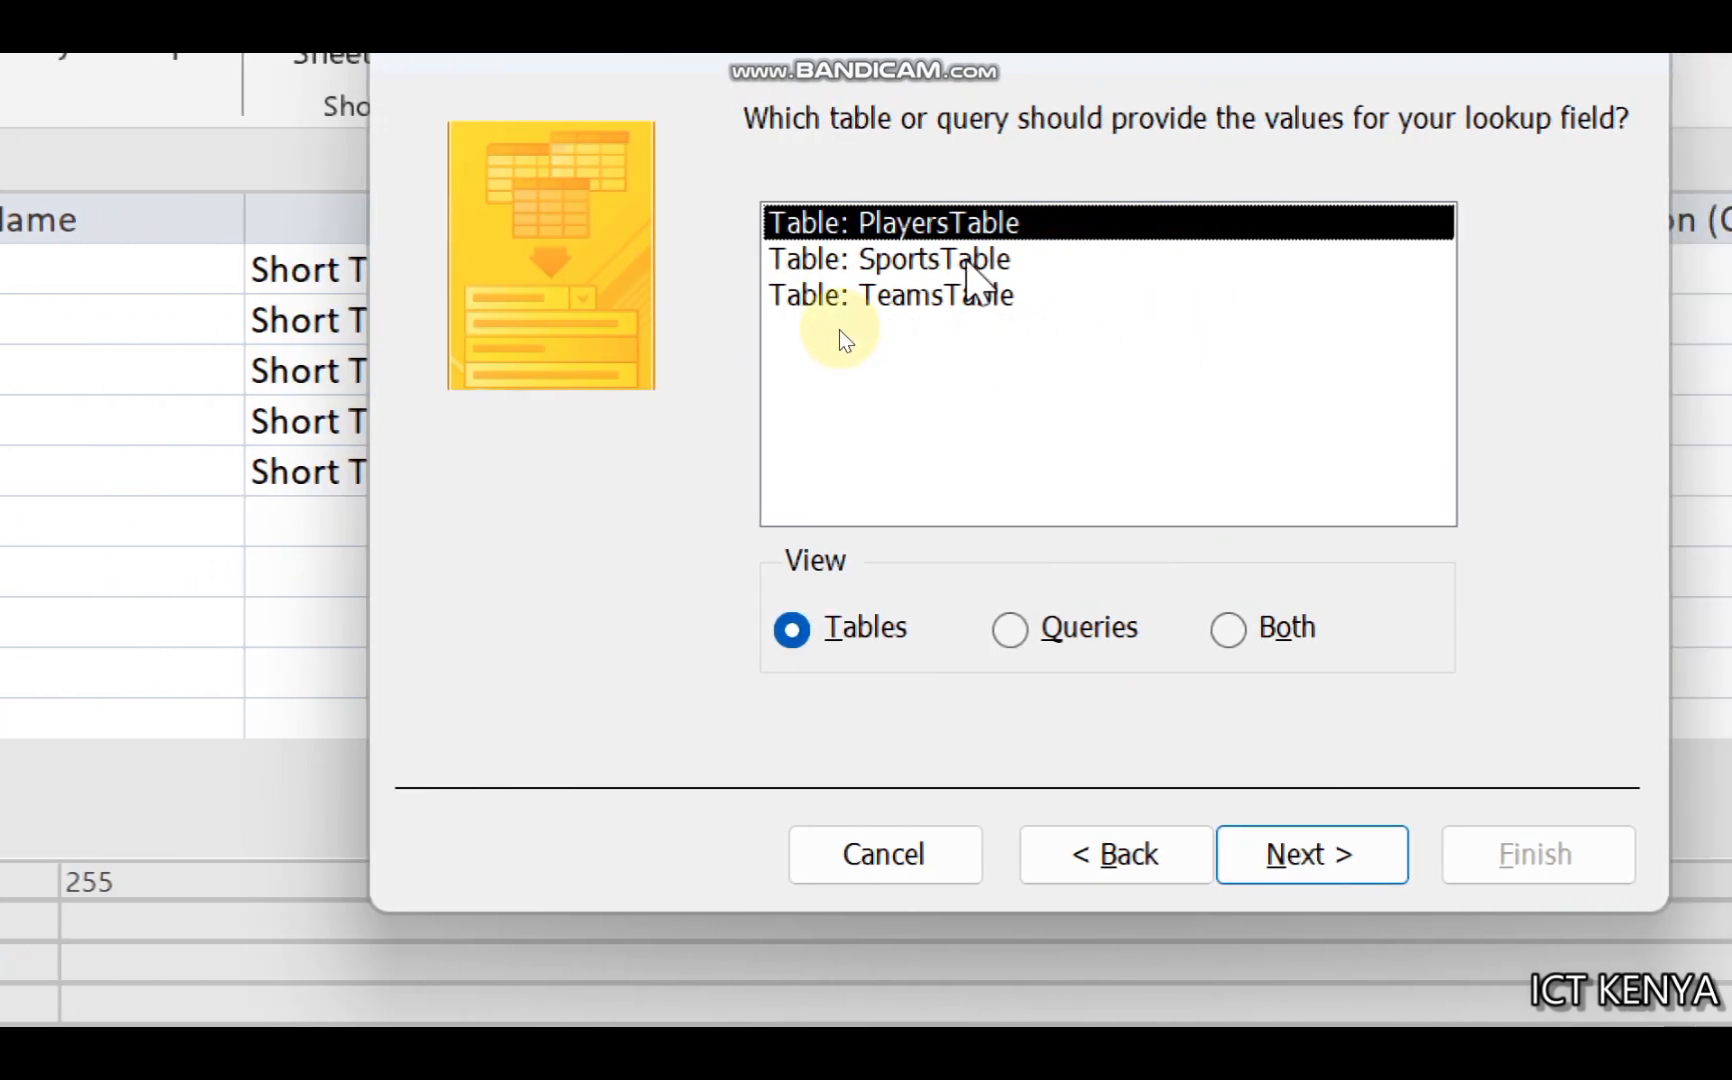
Step: Choose SportsTable as the lookup source and include its SportsId field in the lookup
click(966, 260)
click(1291, 858)
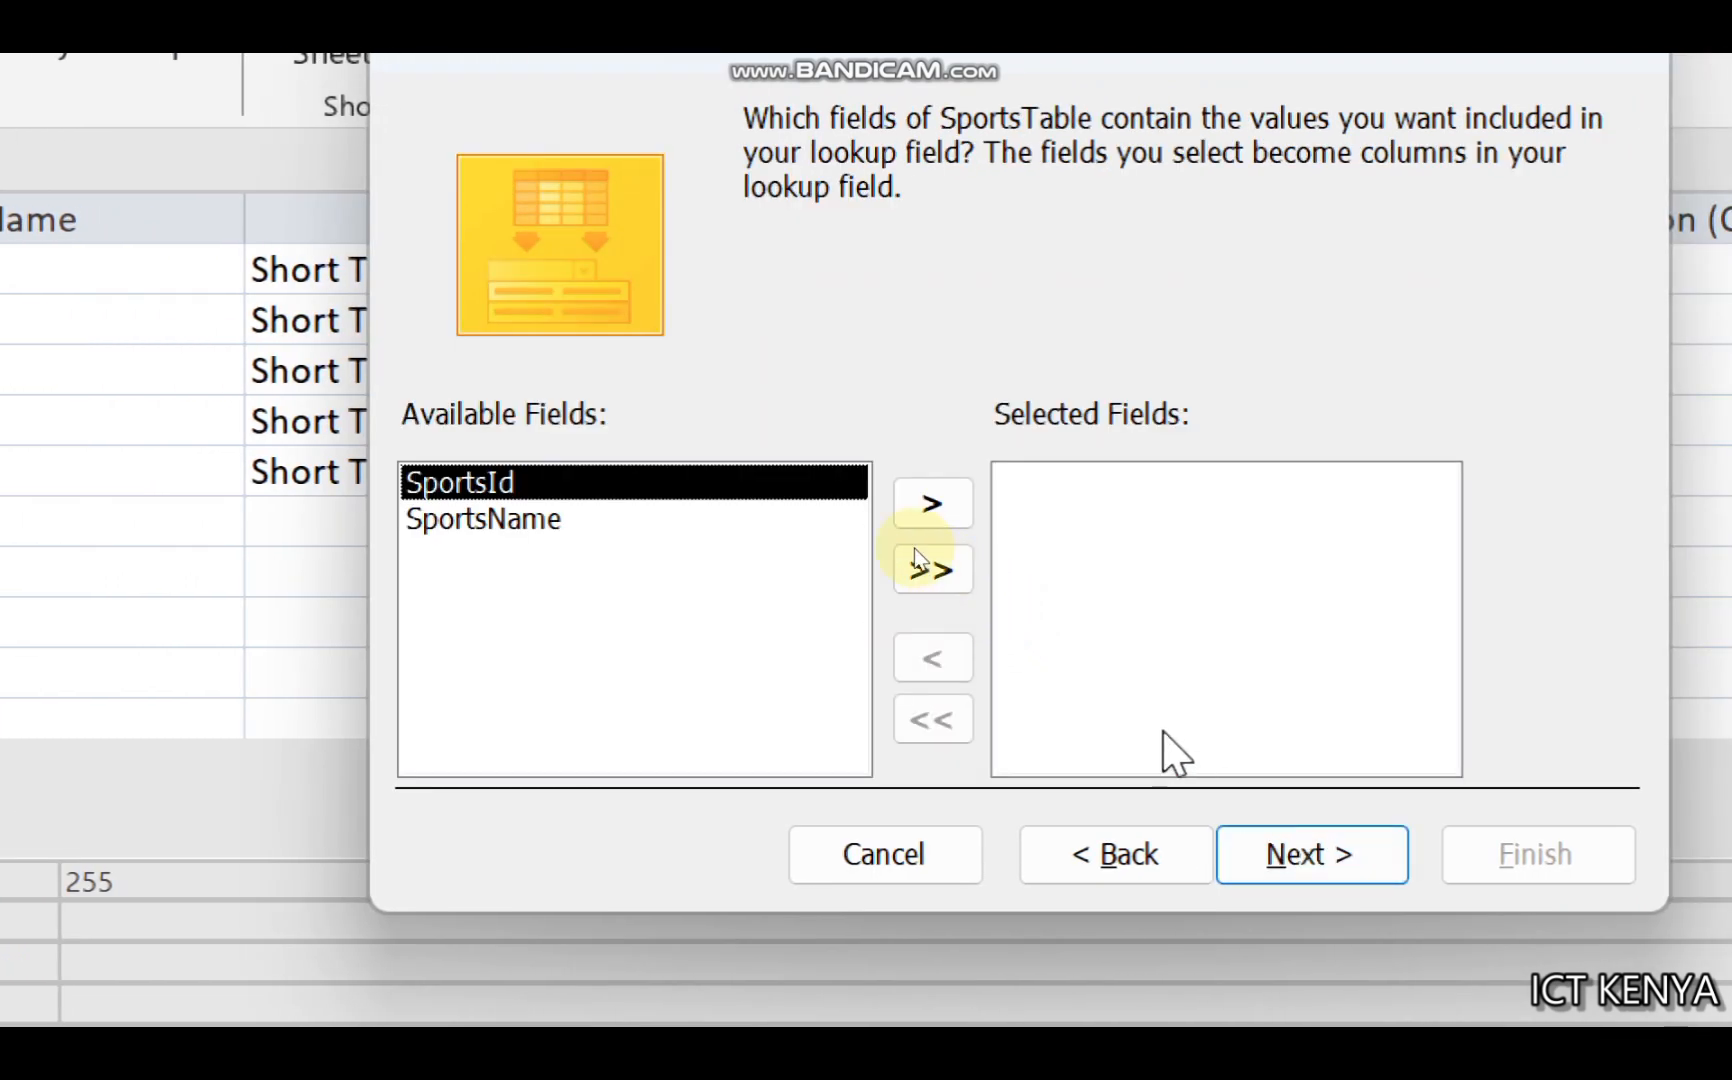
click(925, 510)
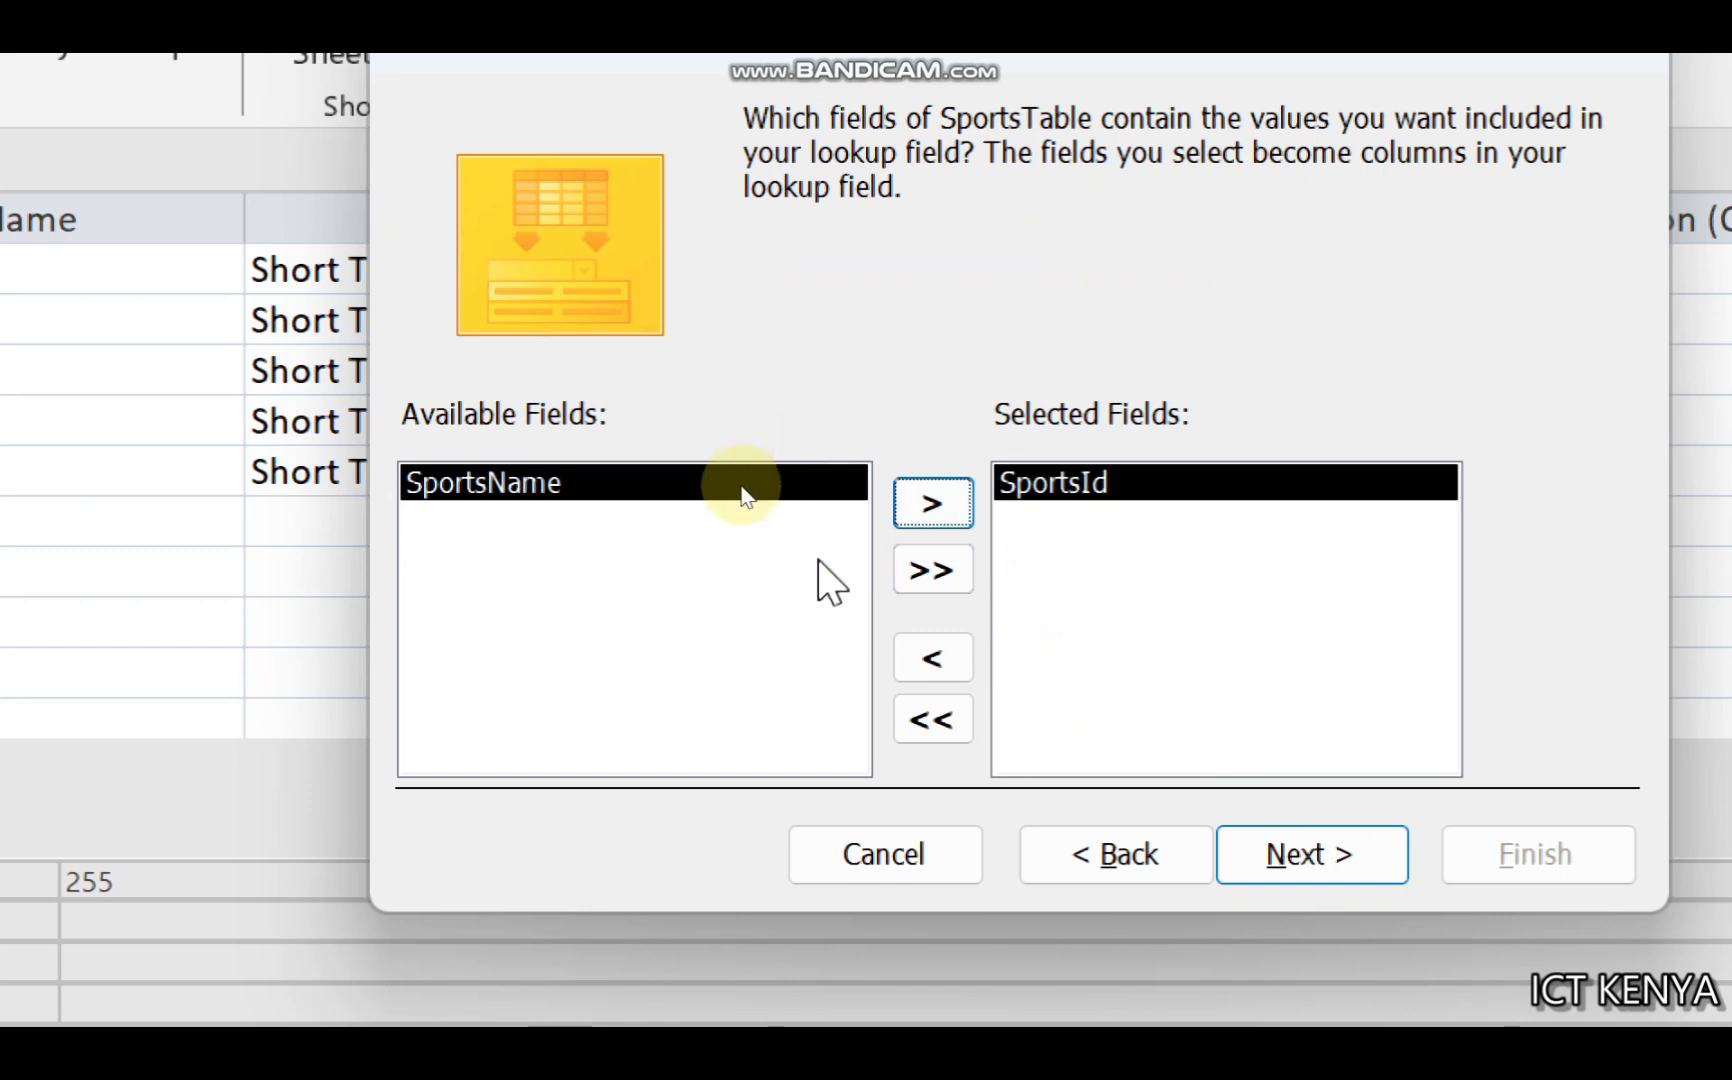
click(1376, 876)
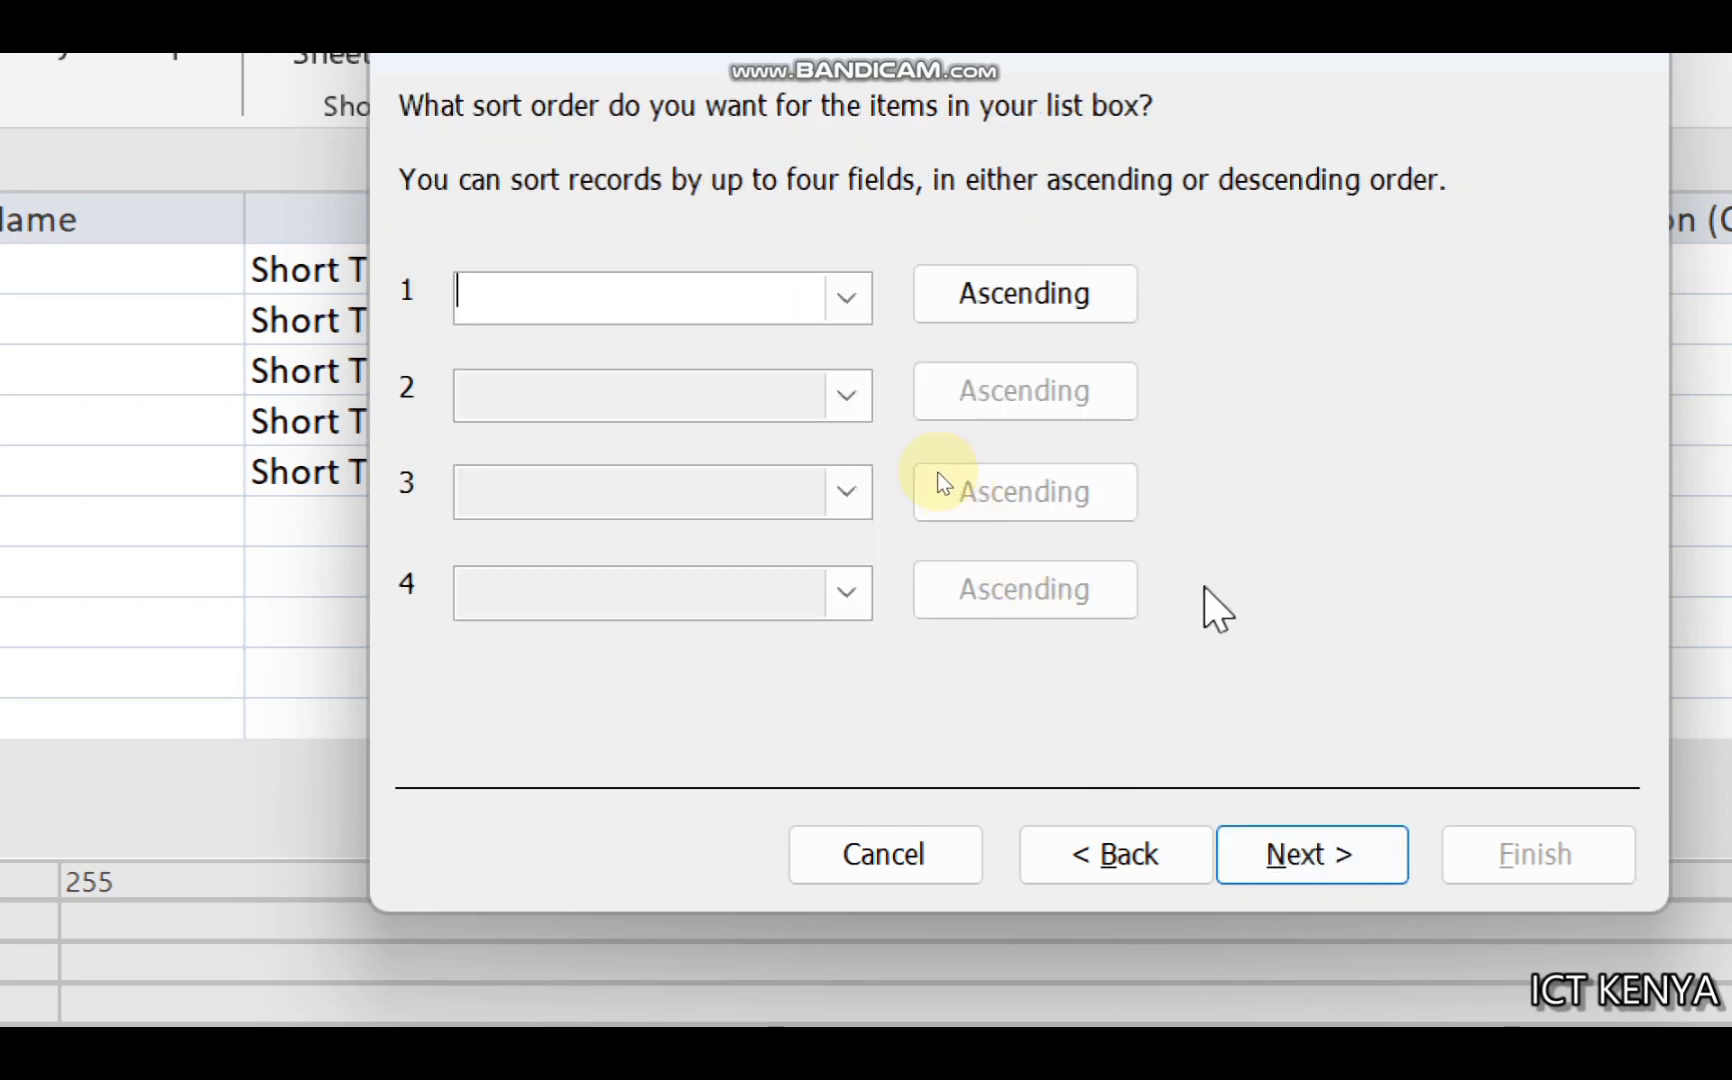
Step: Leave the SportId lookup list unsorted and adjust the width of its SportsId column
click(847, 298)
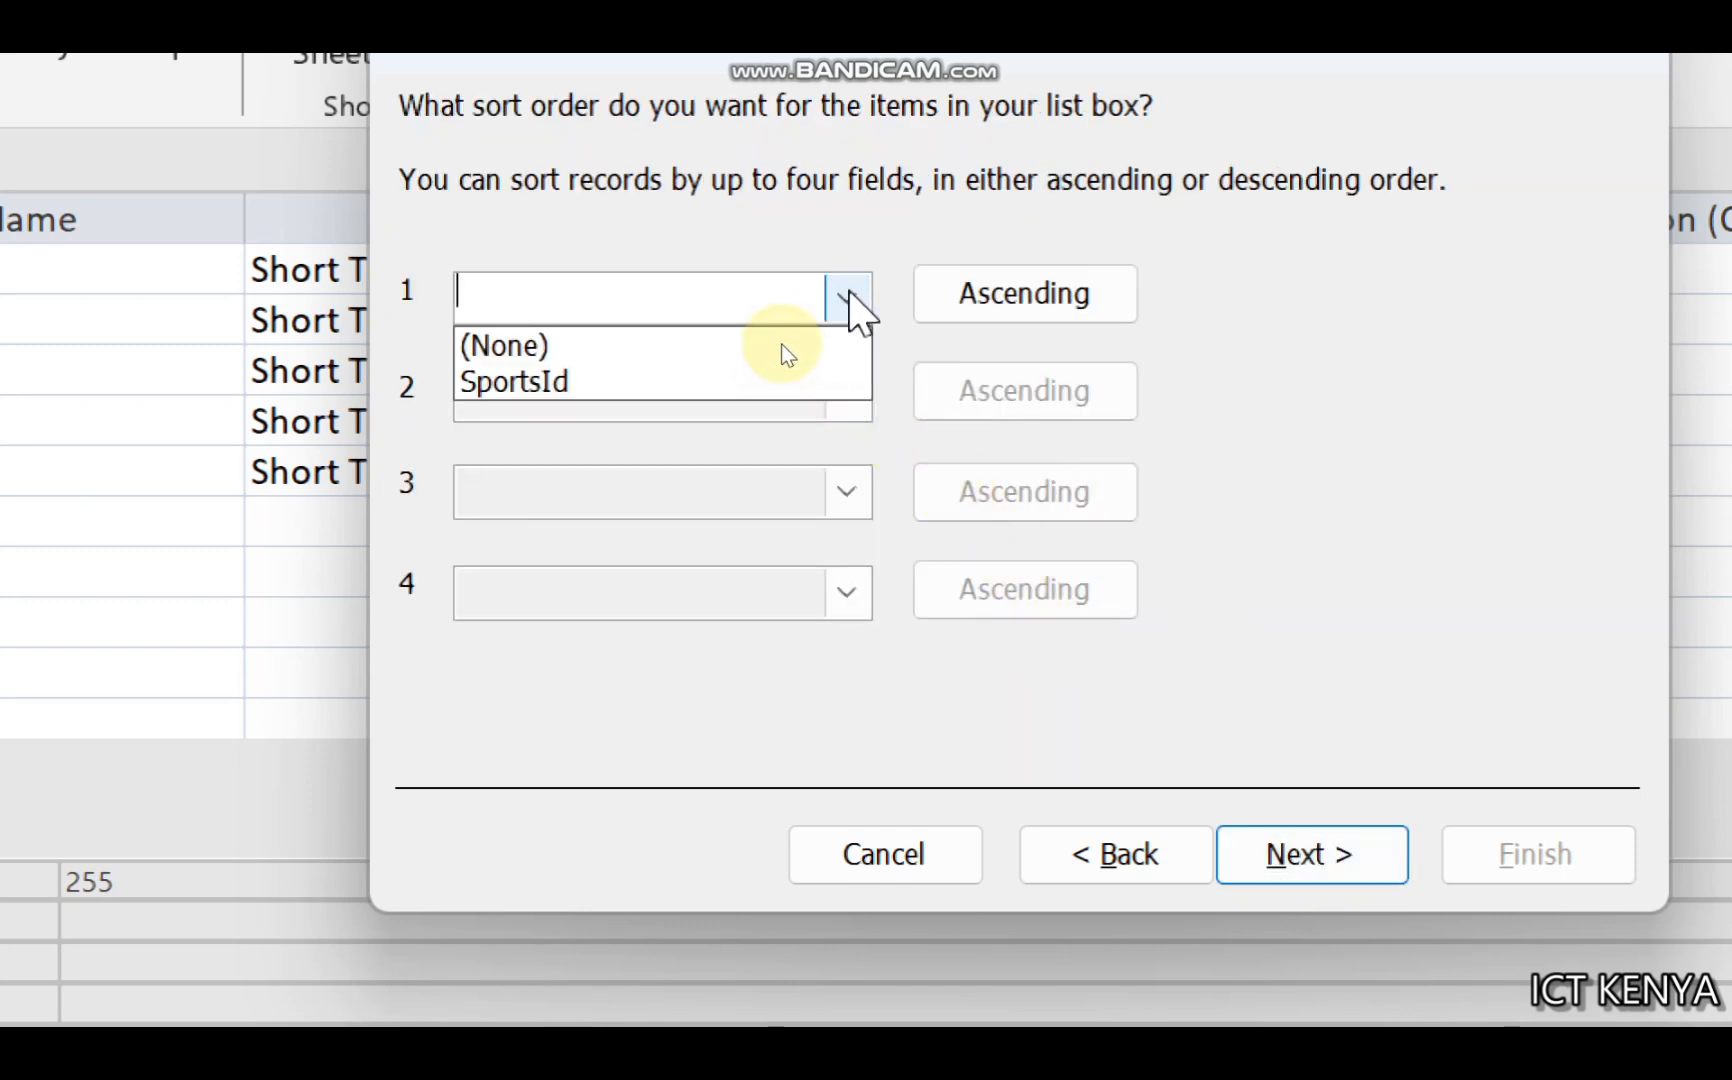
click(781, 344)
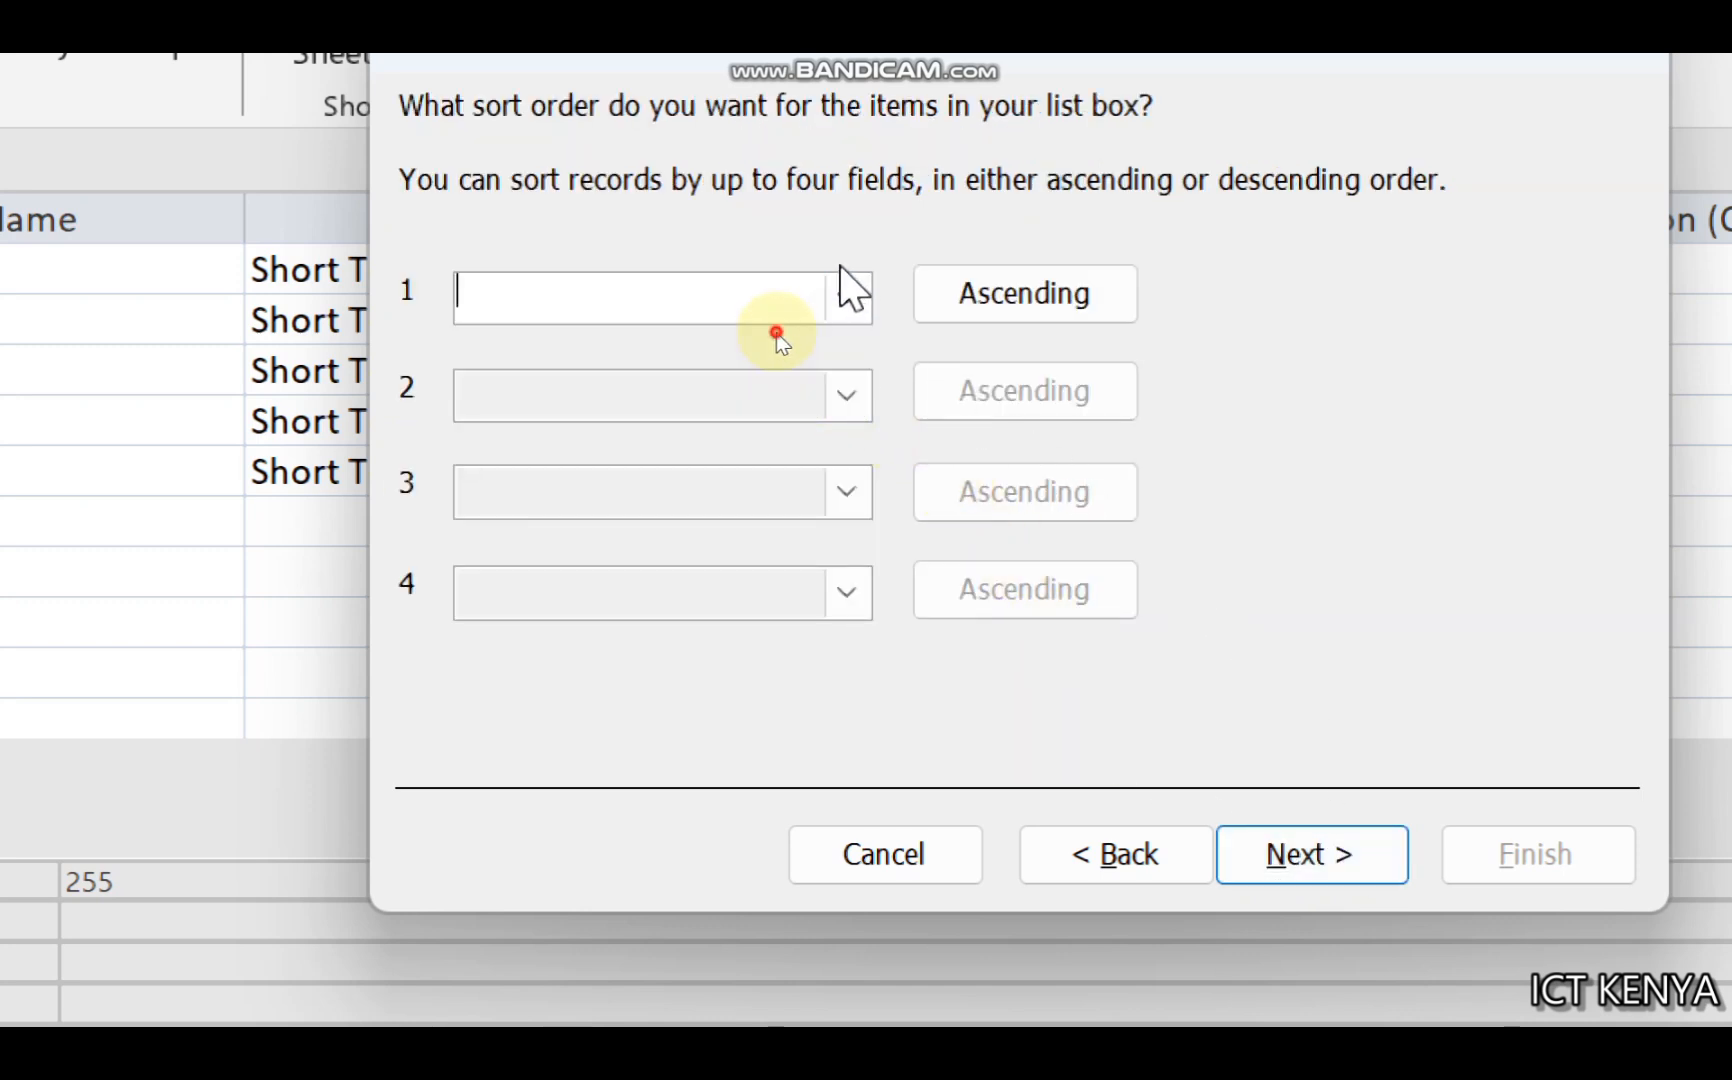
click(1305, 856)
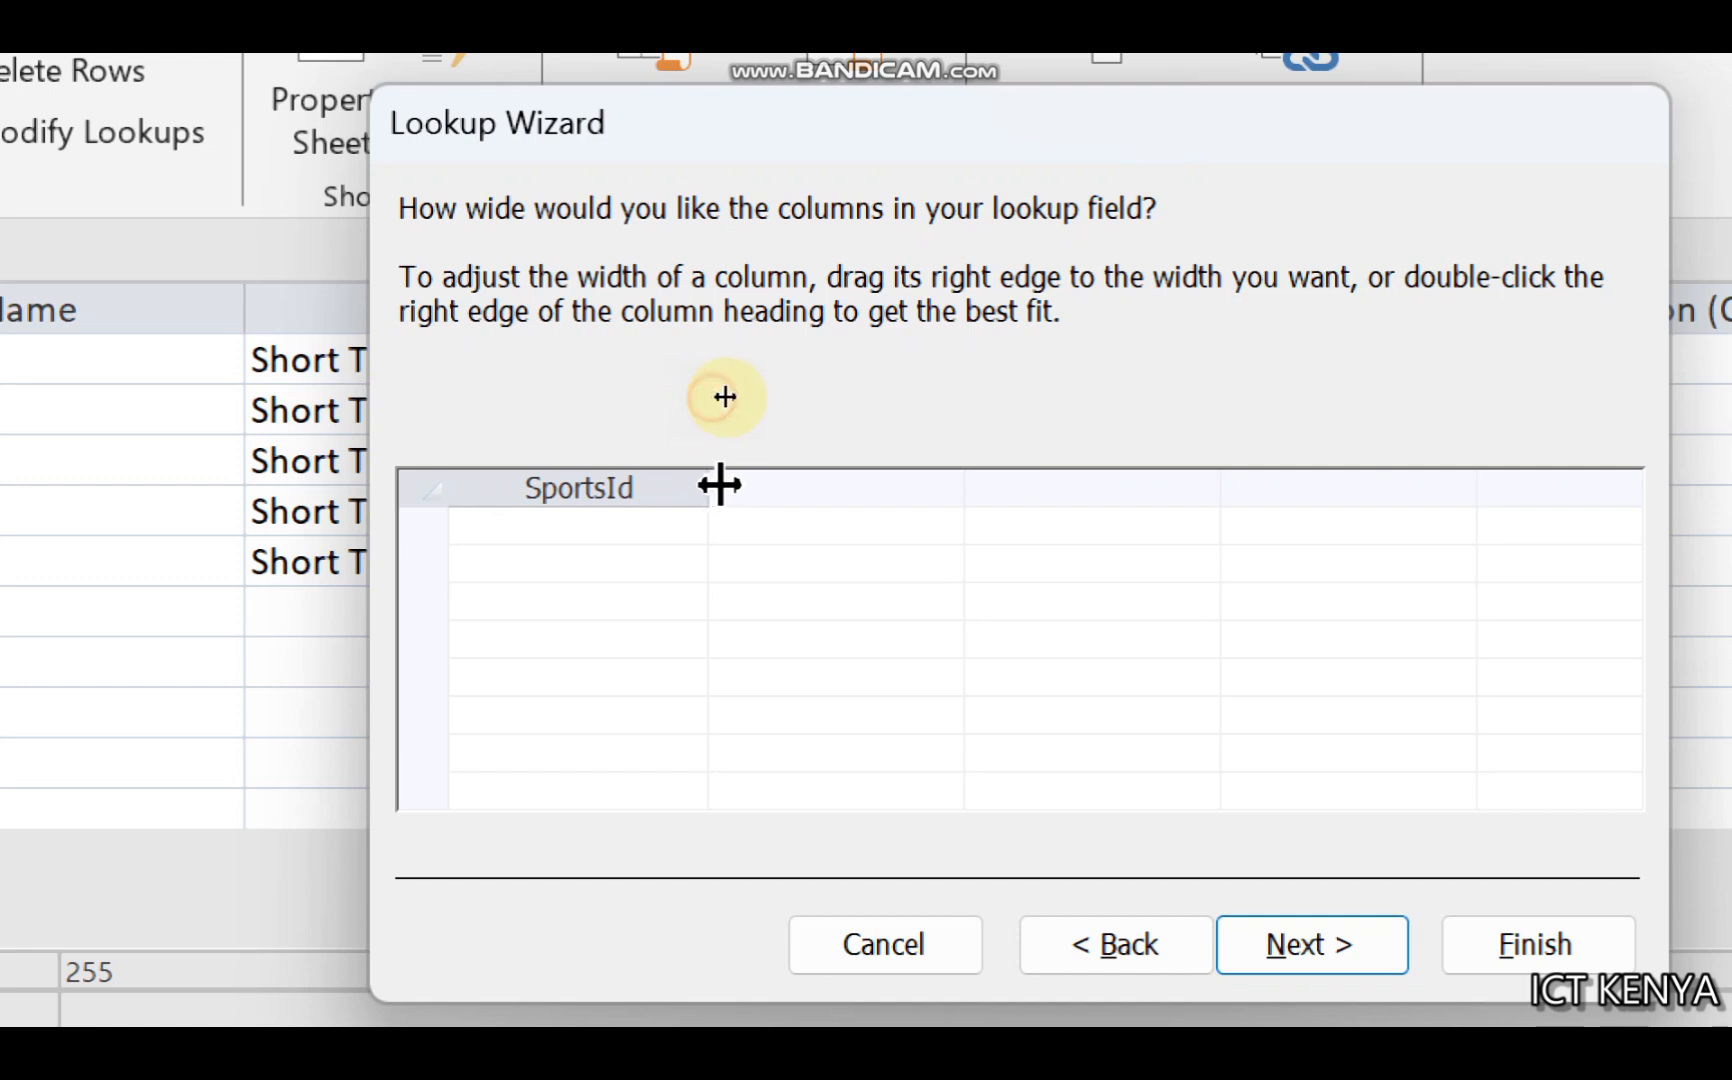
drag(720, 485, 966, 491)
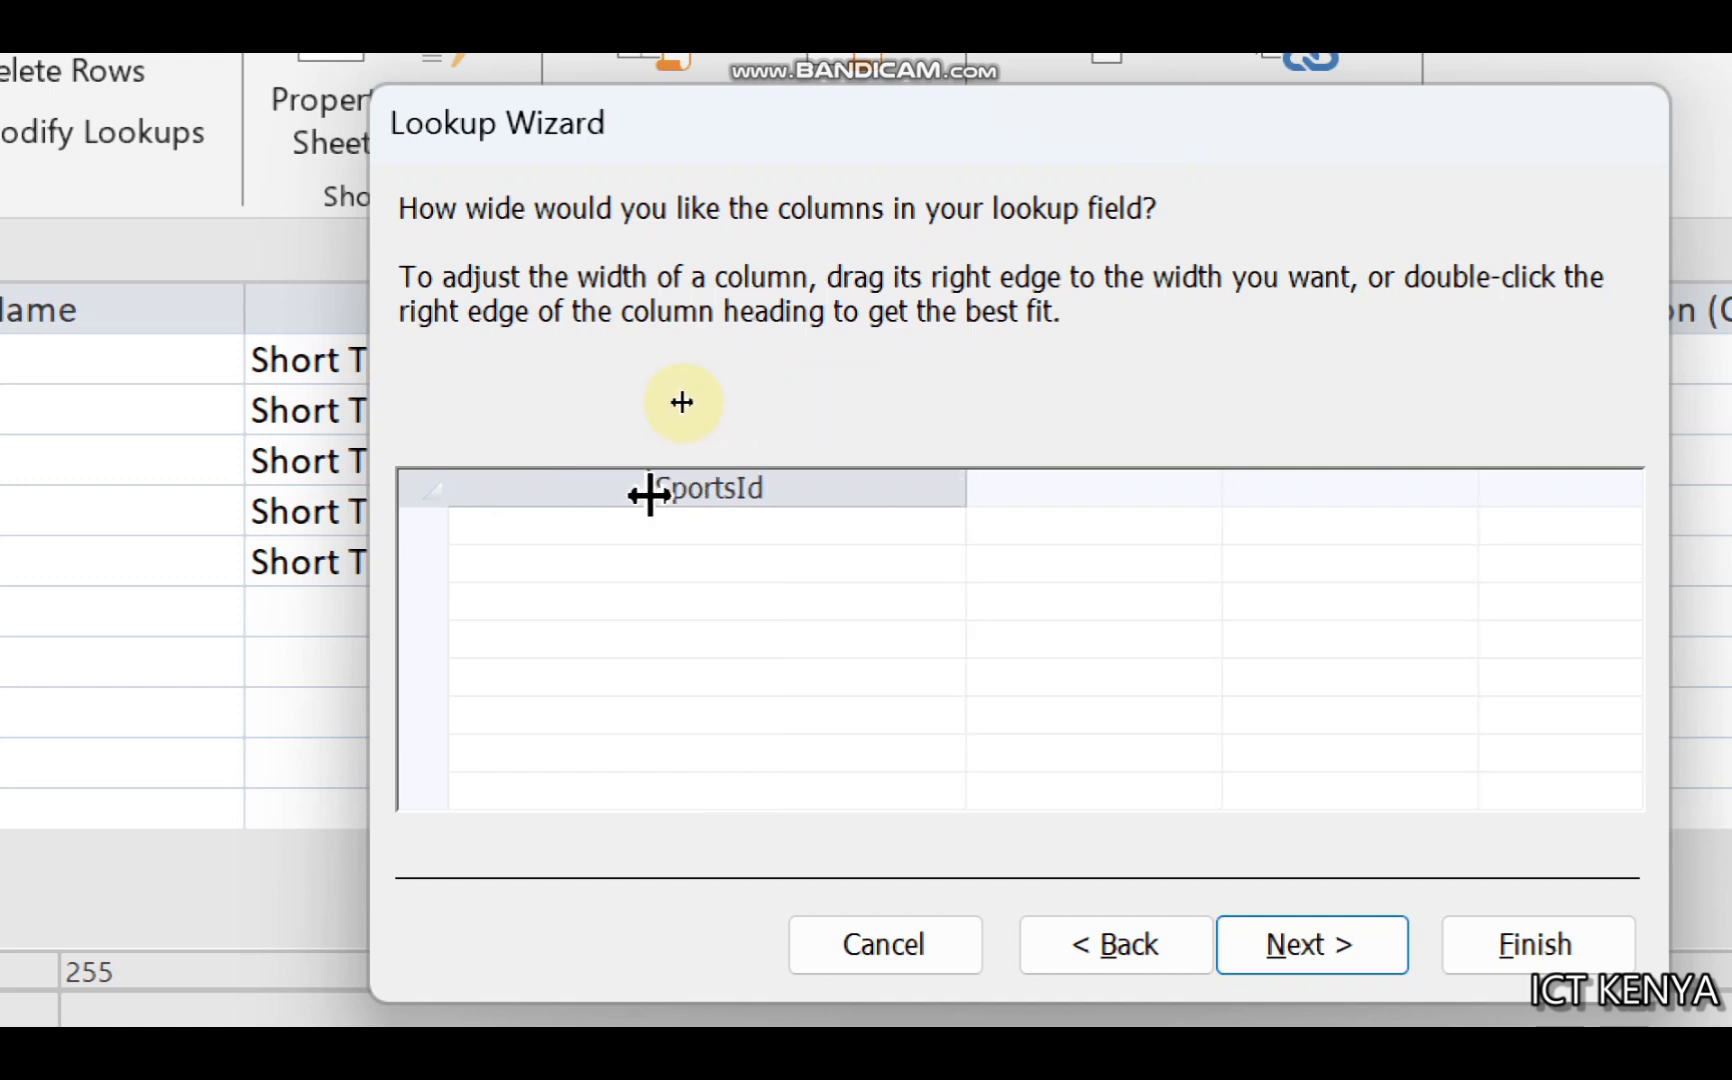
drag(650, 494, 746, 499)
click(1287, 944)
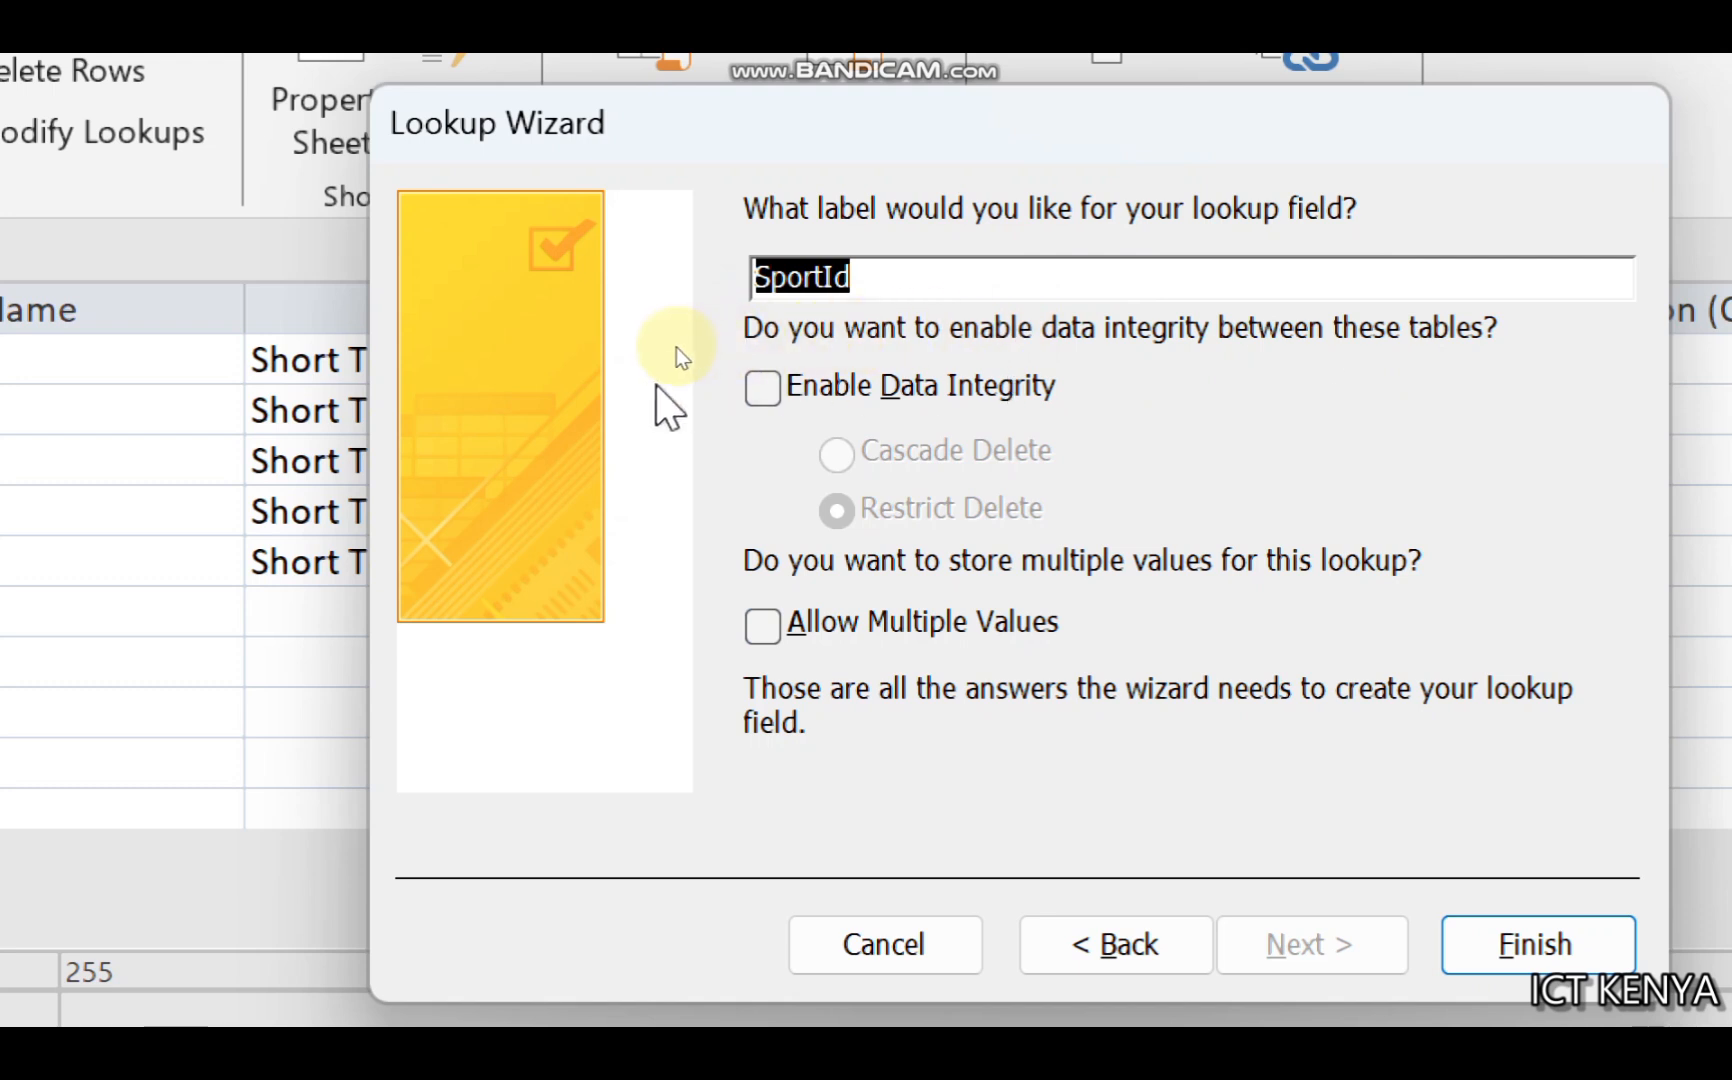
Step: Finish the SportId lookup with data integrity enabled and Restrict Delete, saving the table to create the relationship
click(762, 388)
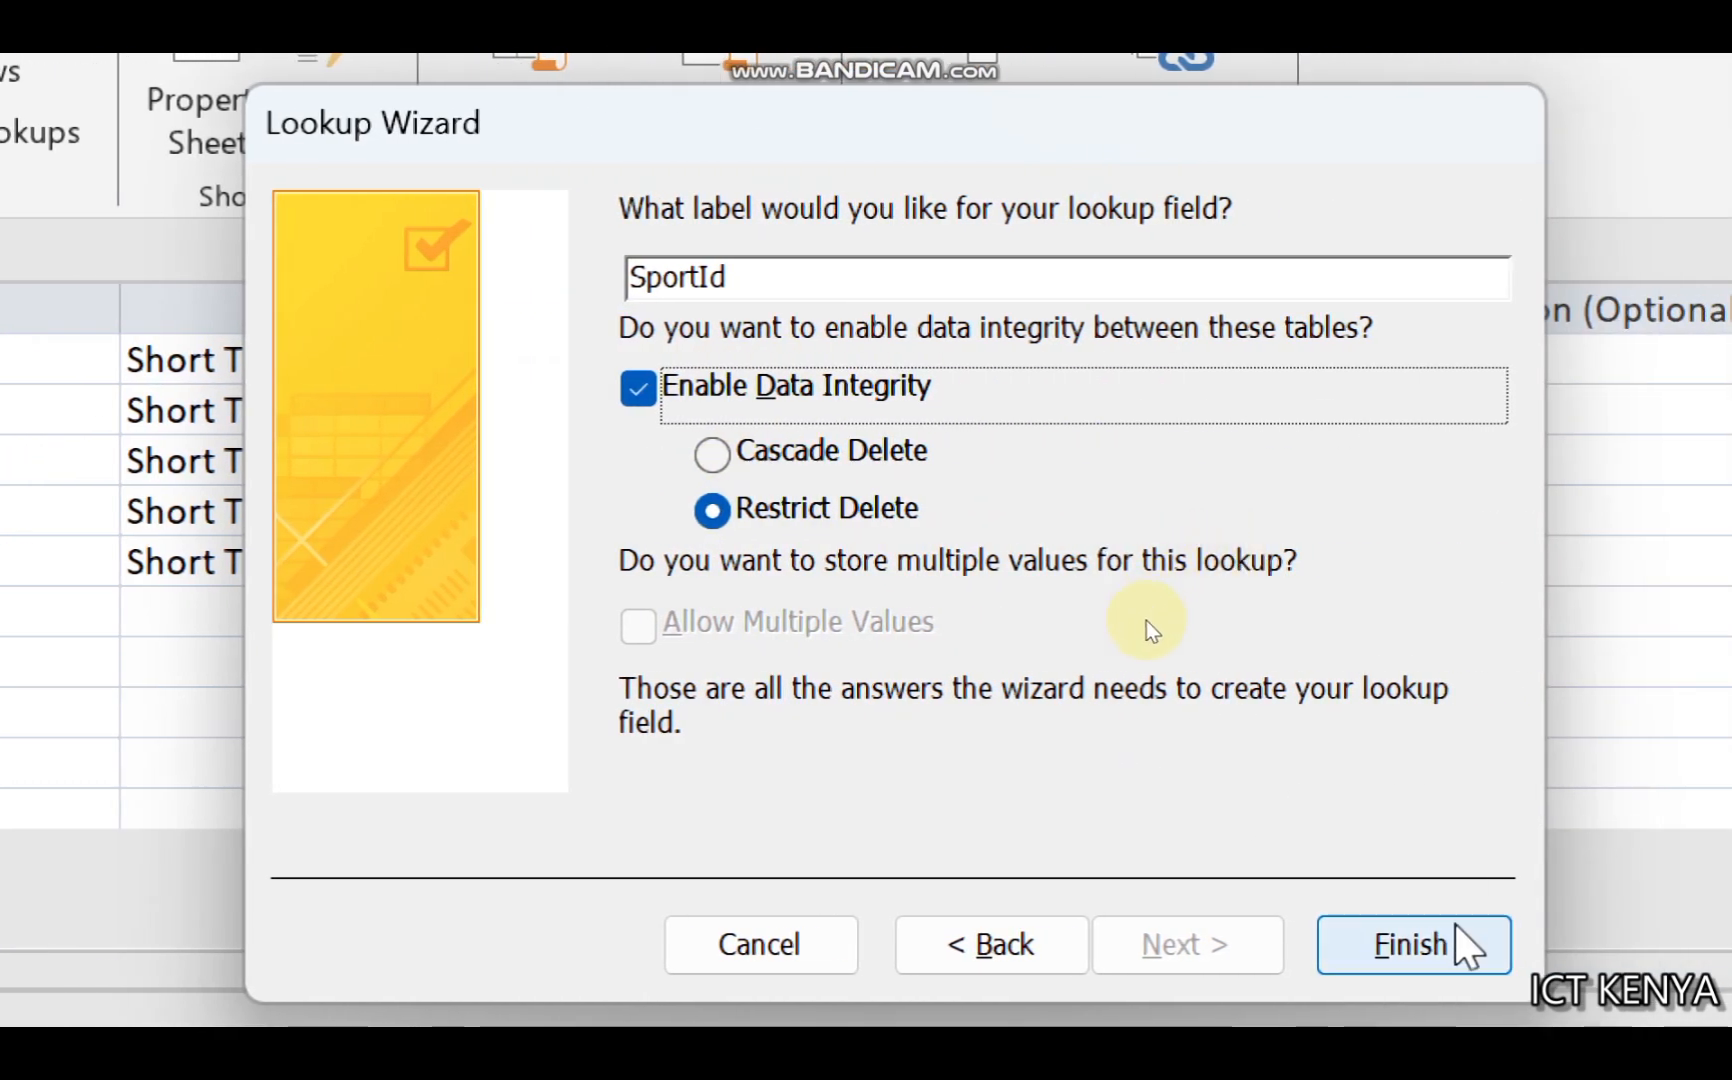
click(1700, 944)
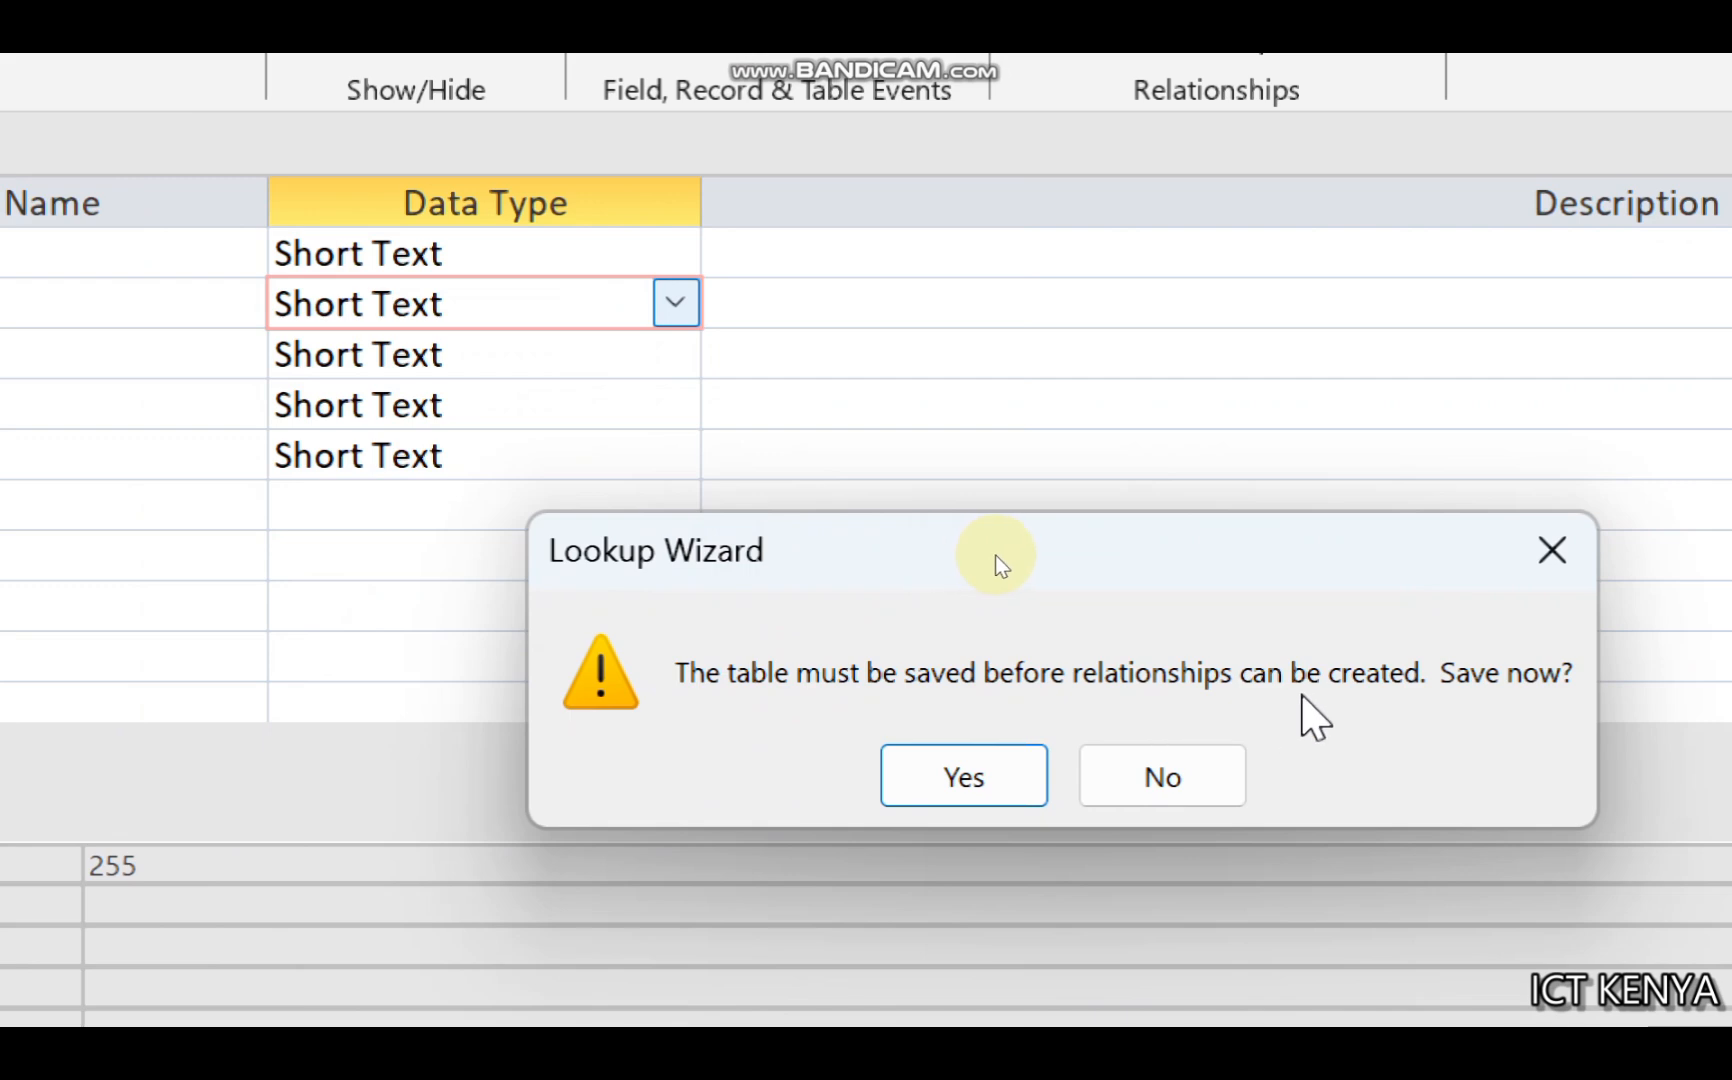
click(1022, 777)
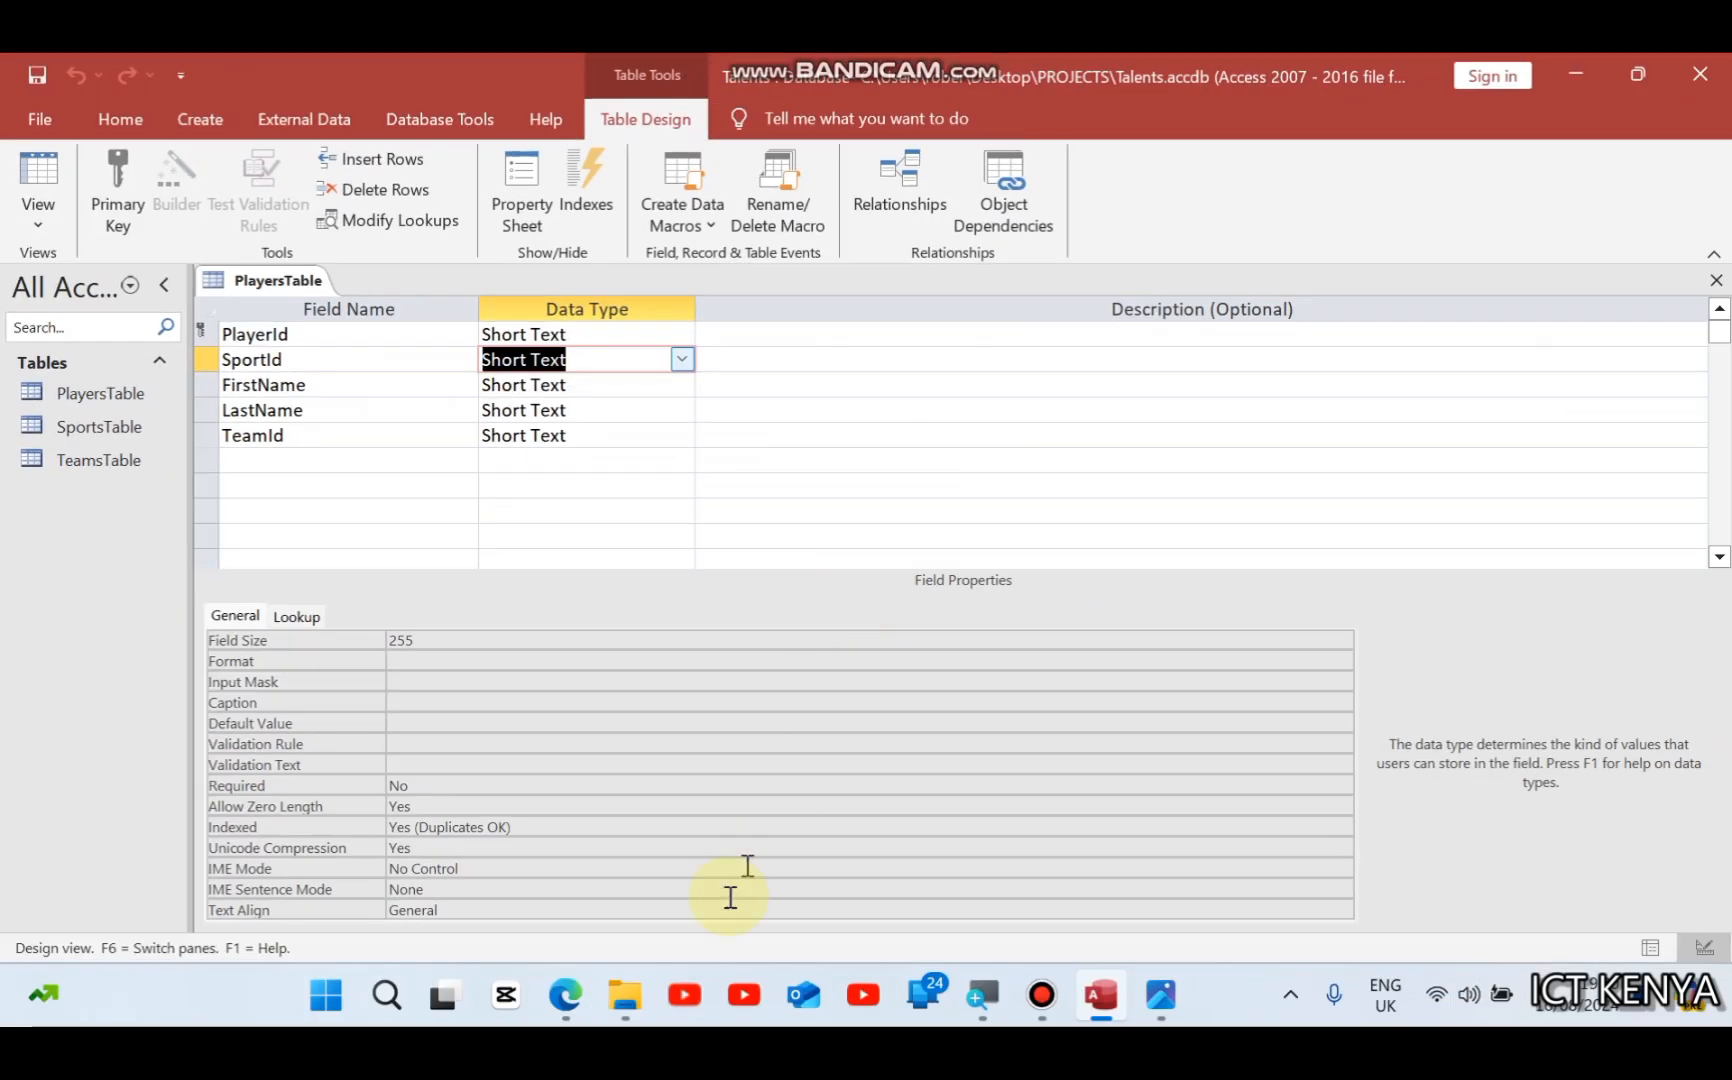
Step: Check the tables and tasks in the exam PDF and start a Lookup Wizard for TeamId that takes values from another table
click(568, 990)
scroll(622, 890, down, 2)
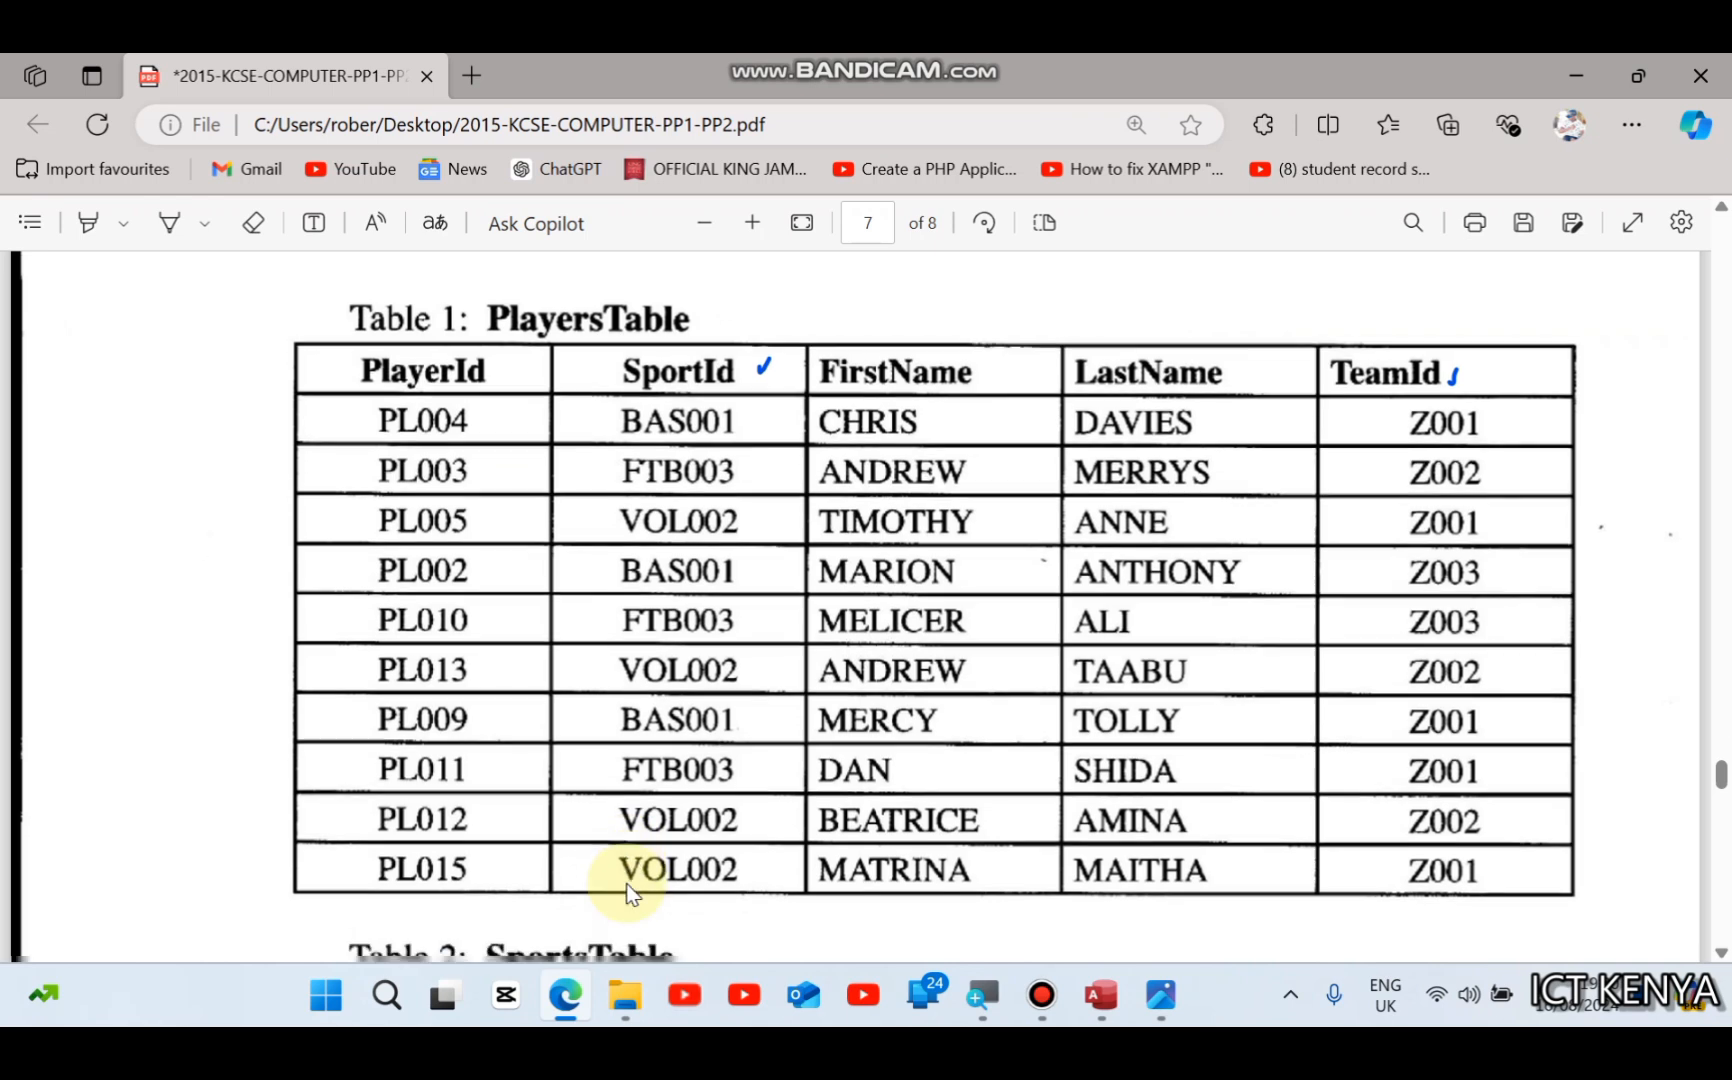
scroll(626, 884, down, 10)
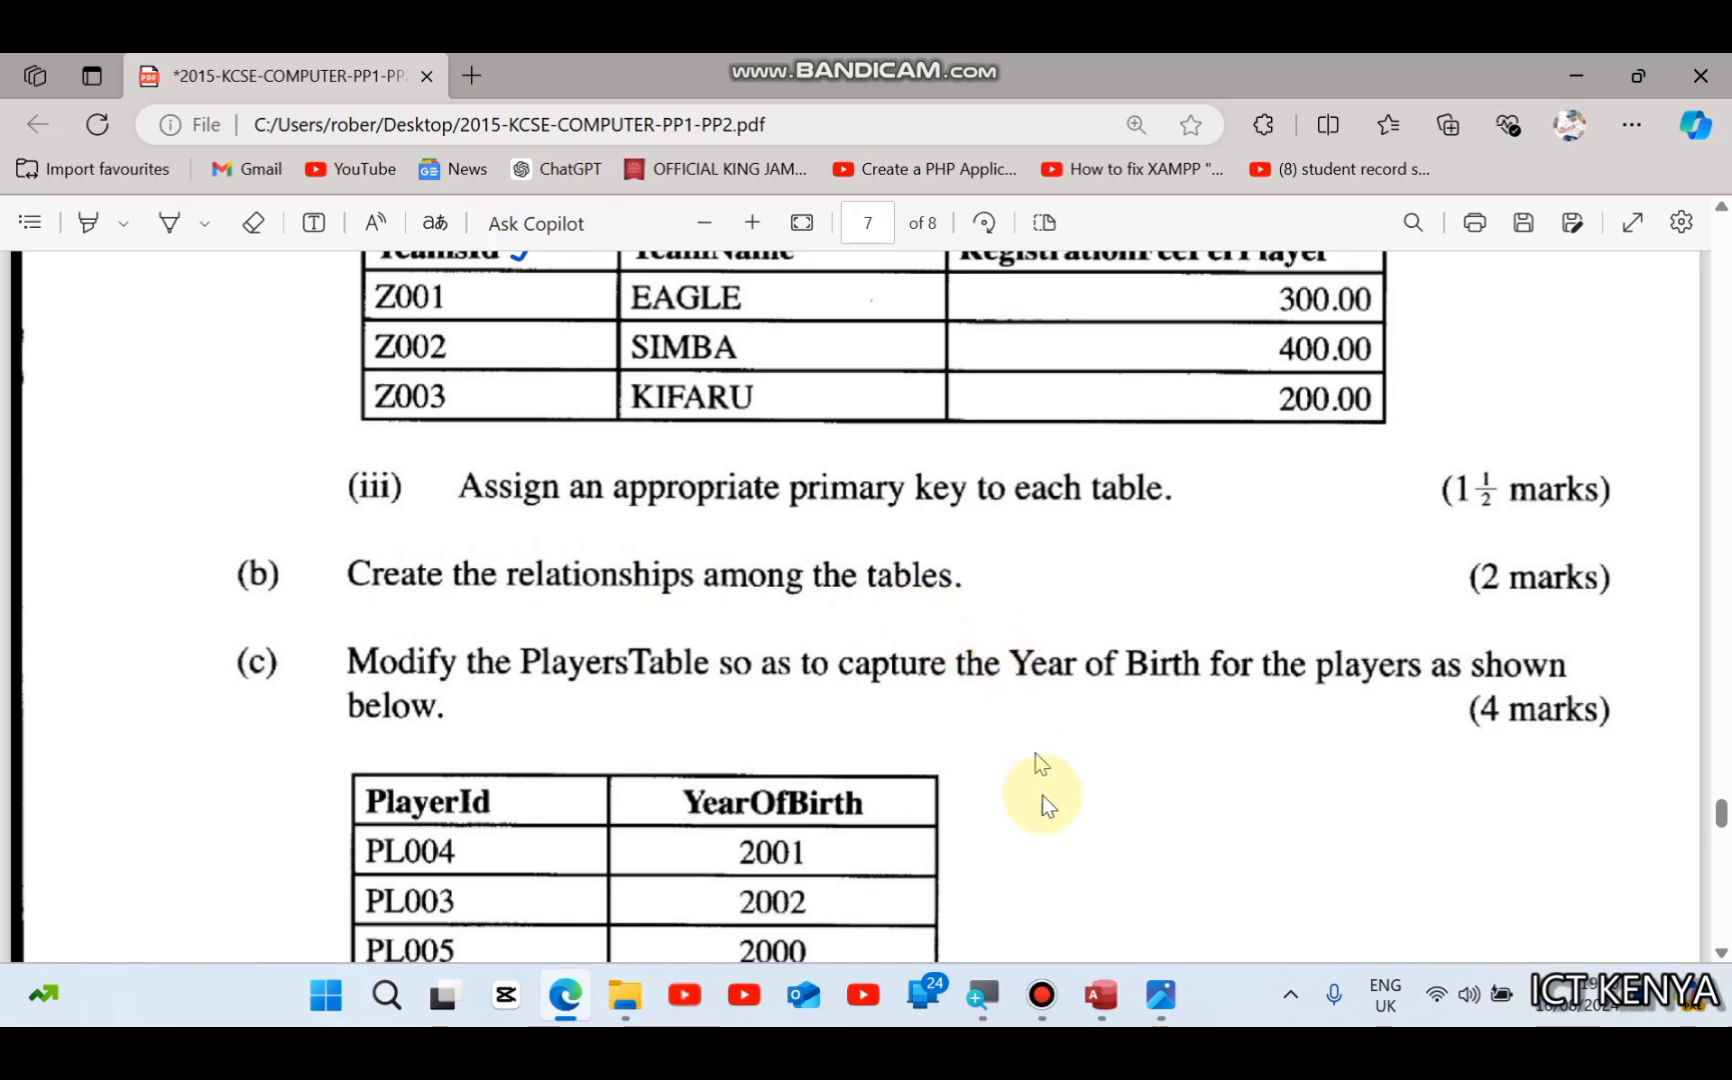
click(1101, 994)
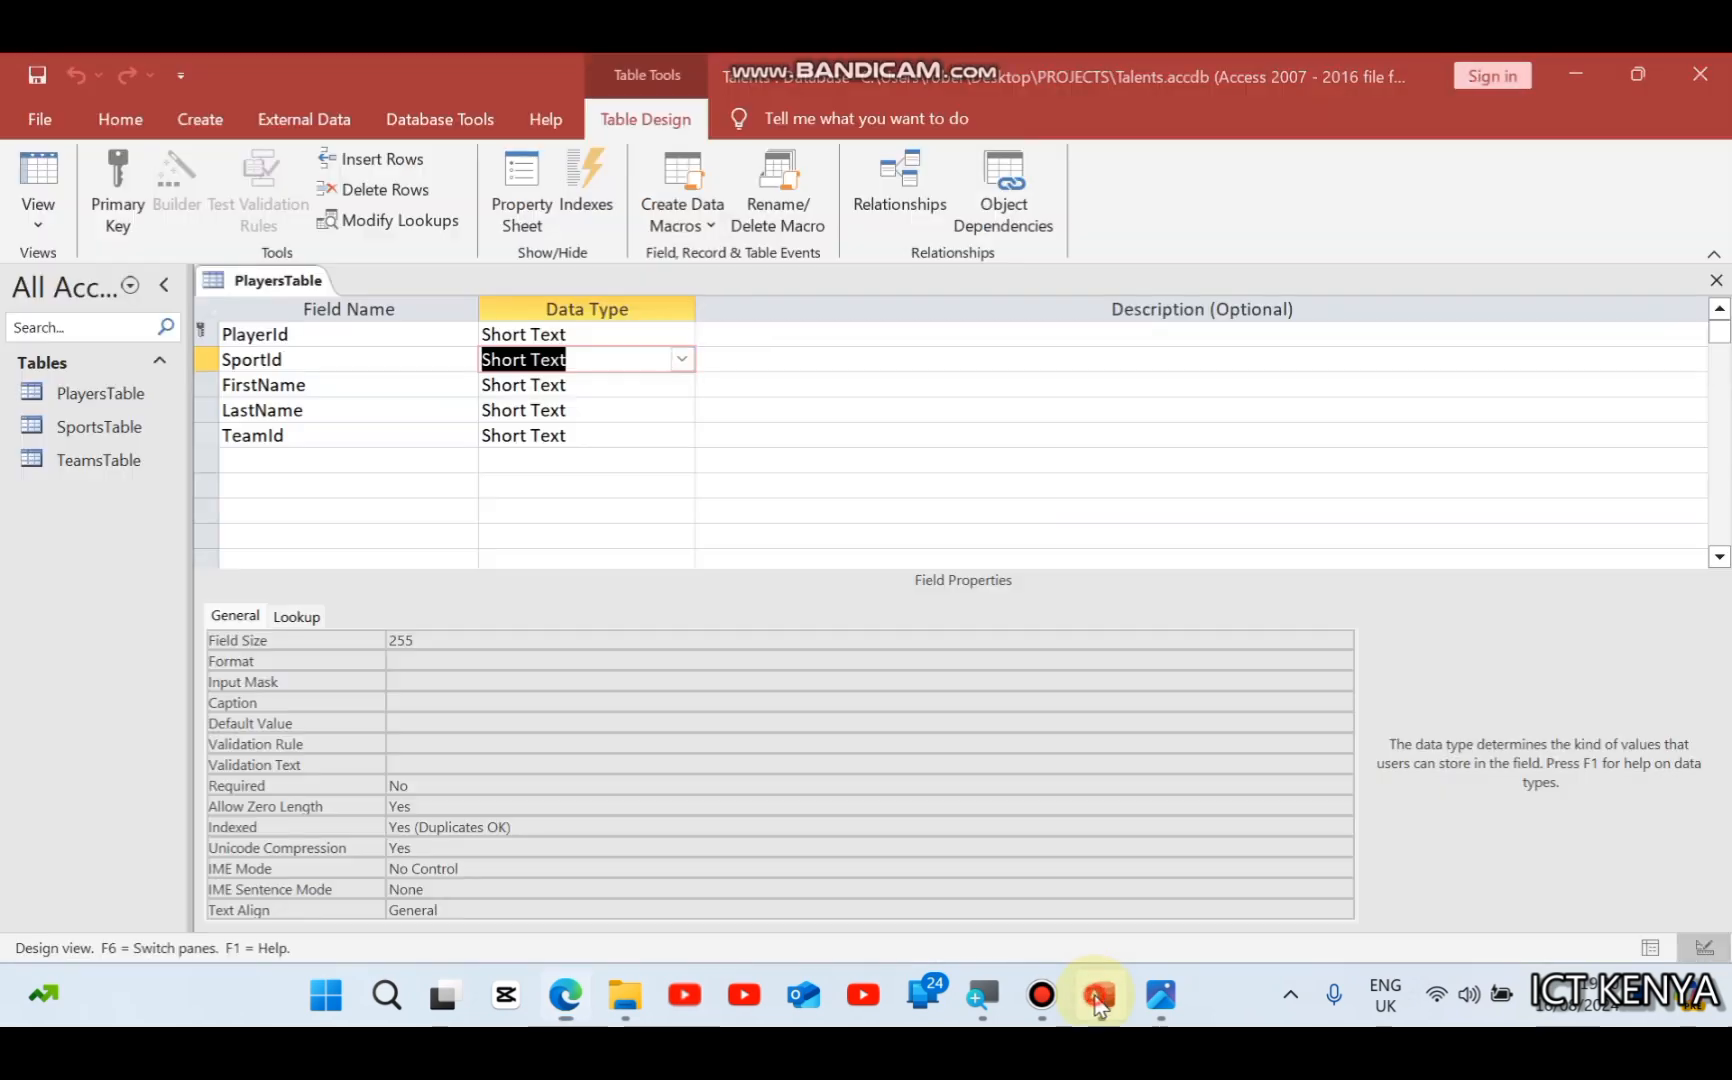
click(519, 437)
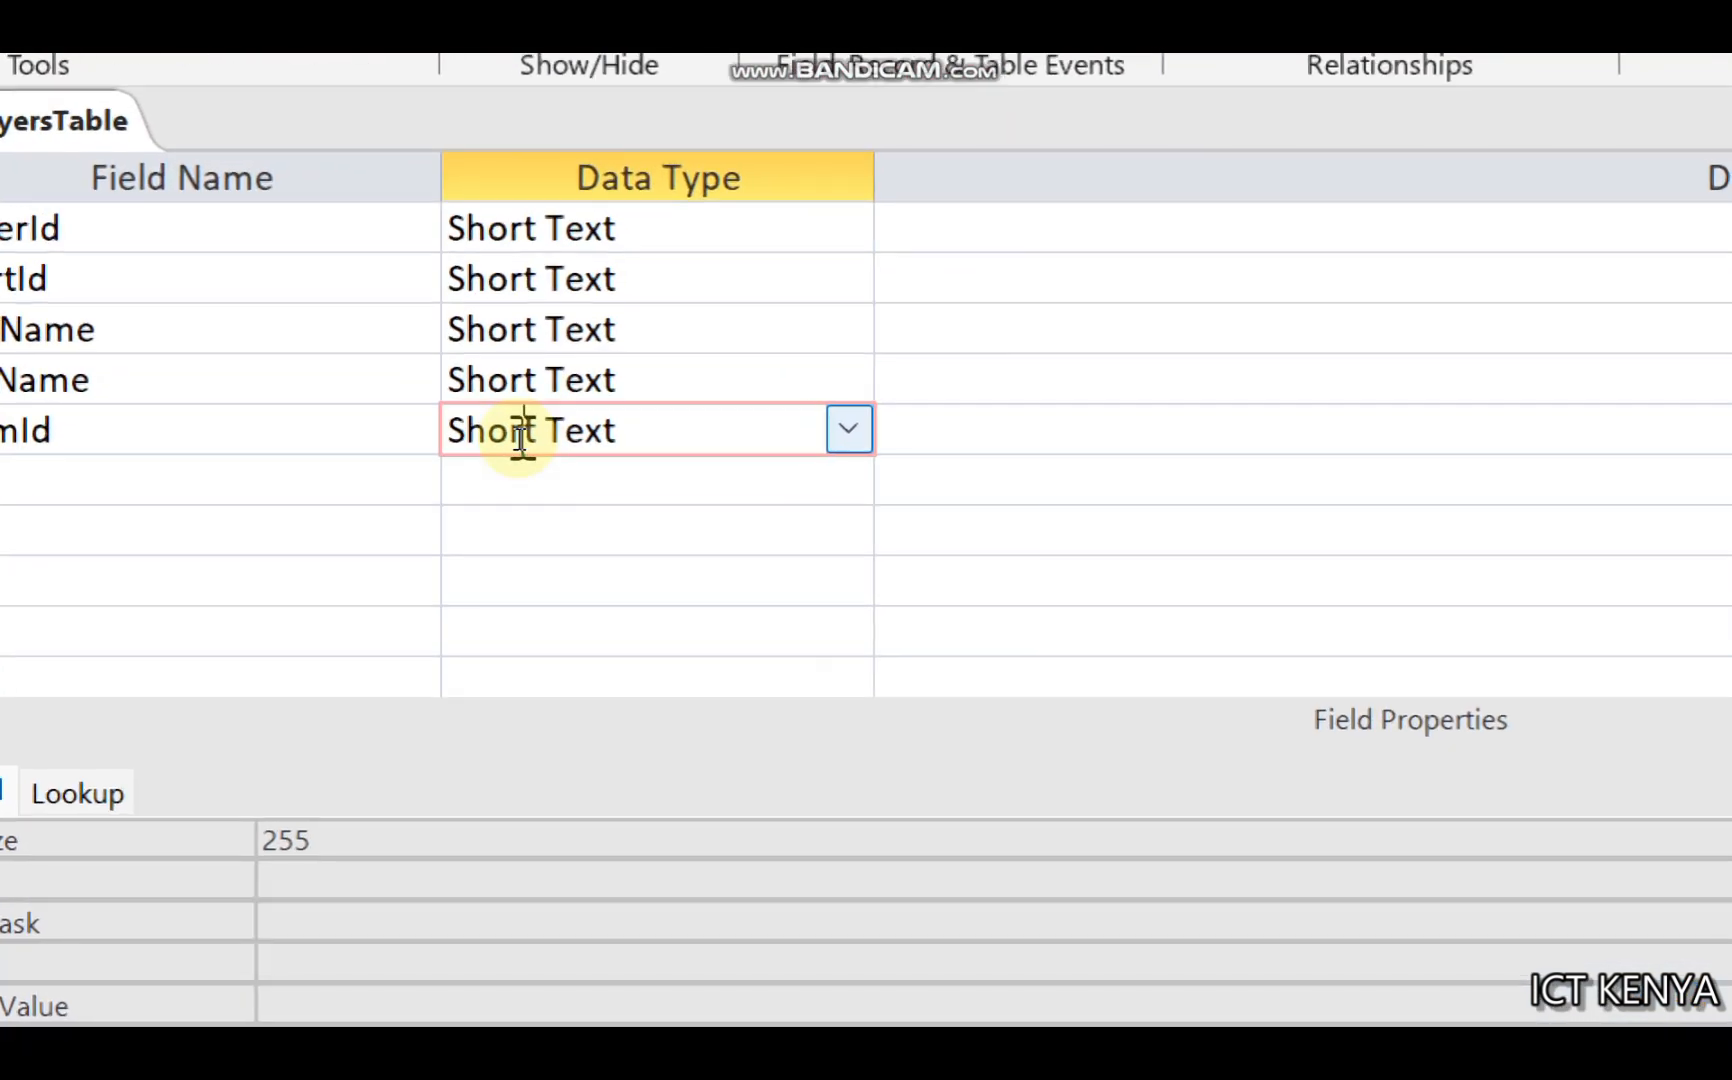
click(682, 435)
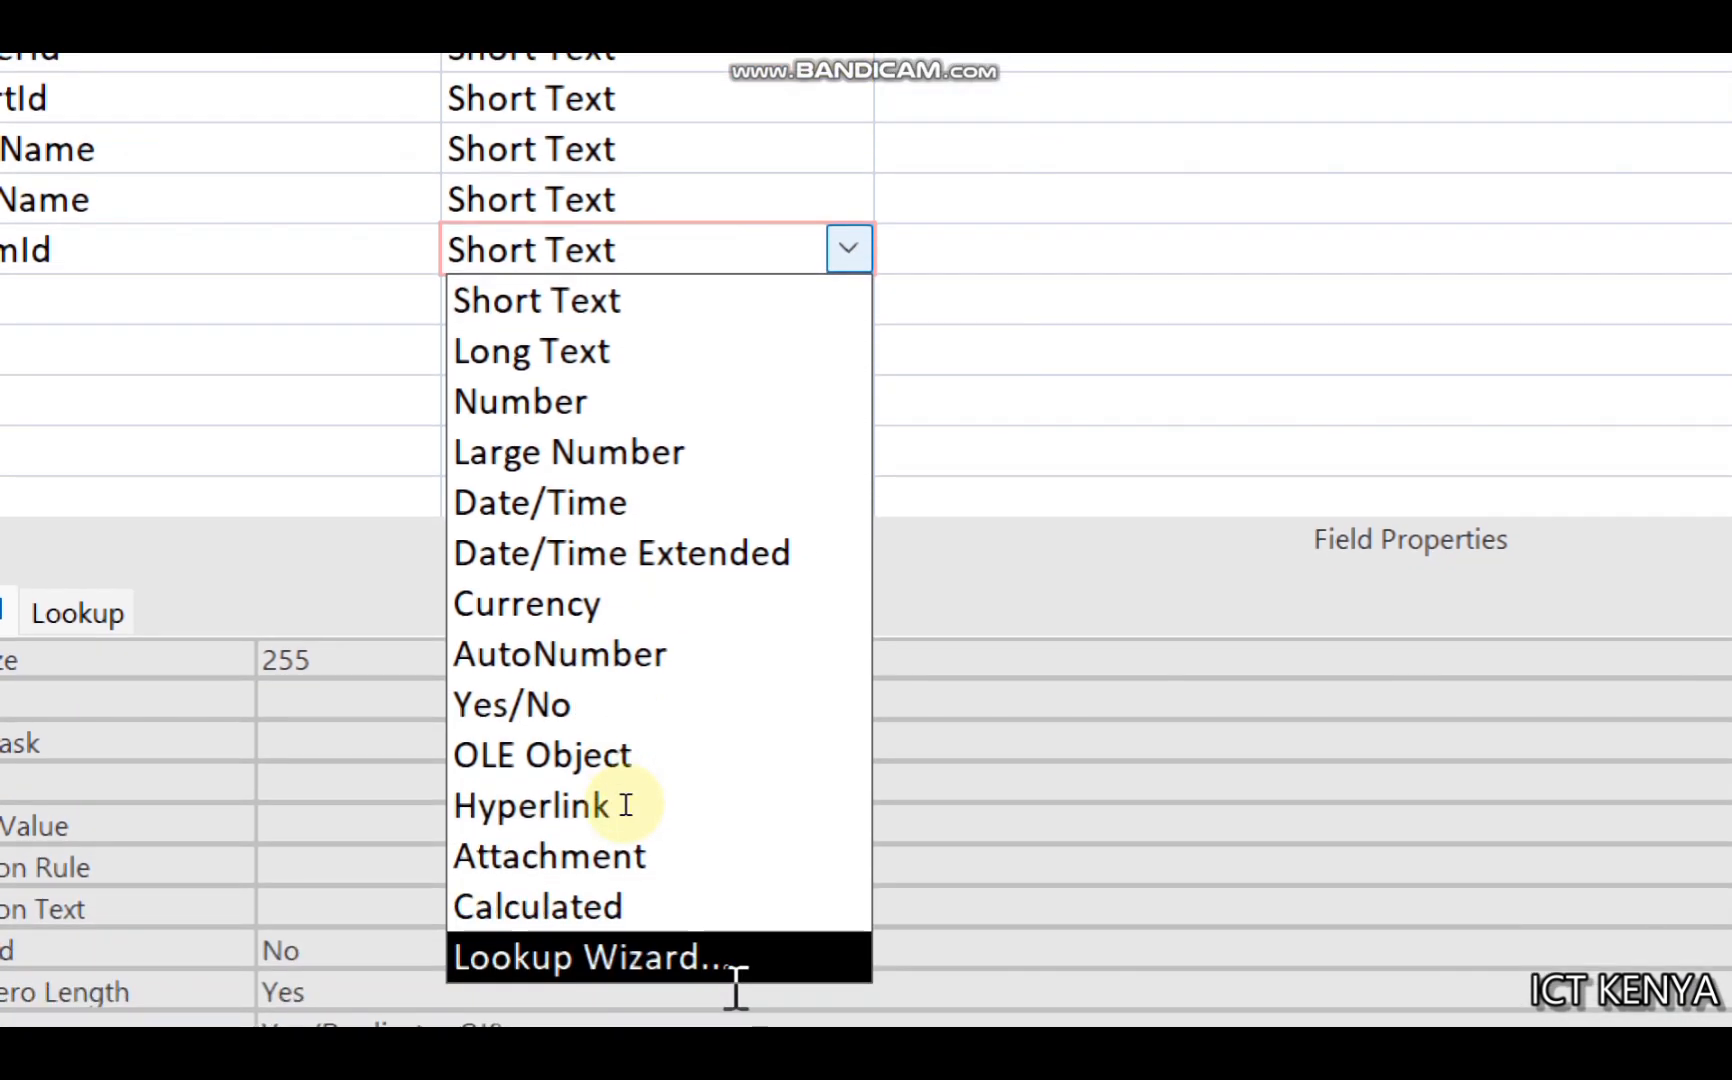
click(732, 958)
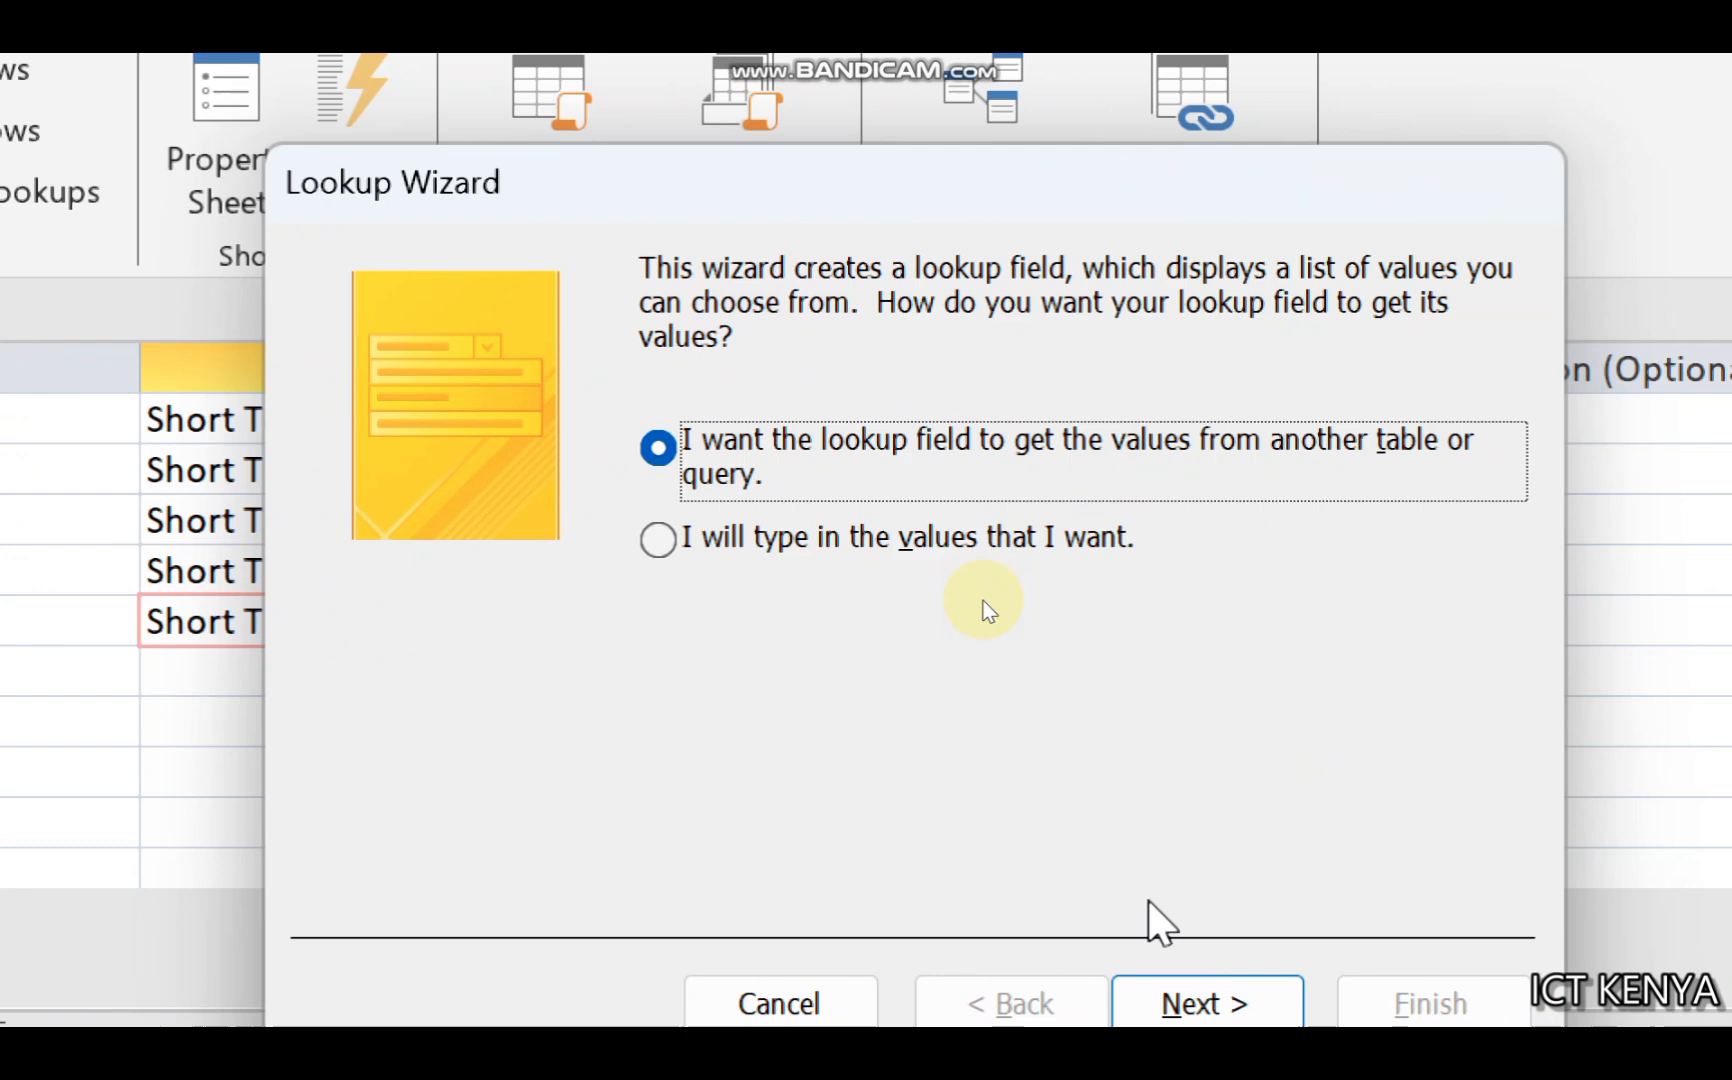
click(1165, 1005)
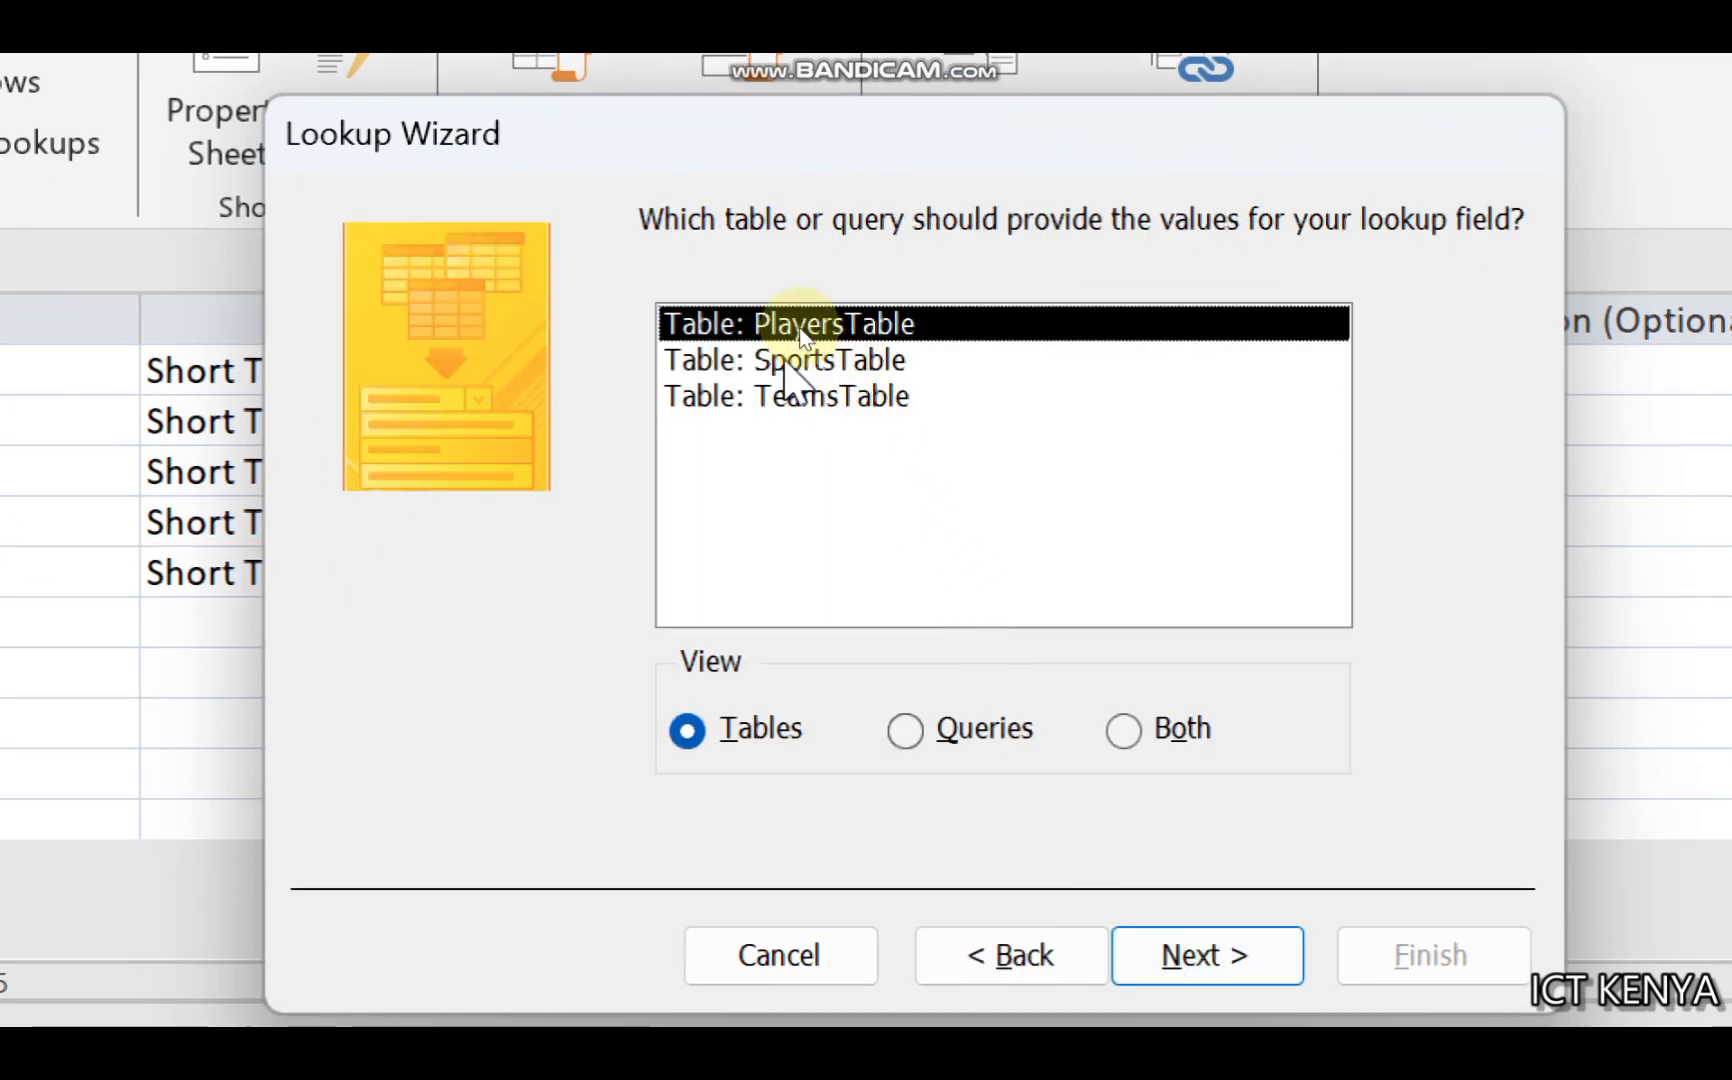
Step: Choose TeamsTable as the lookup source with its TeamsId field, keeping the default sorting and column width
click(785, 398)
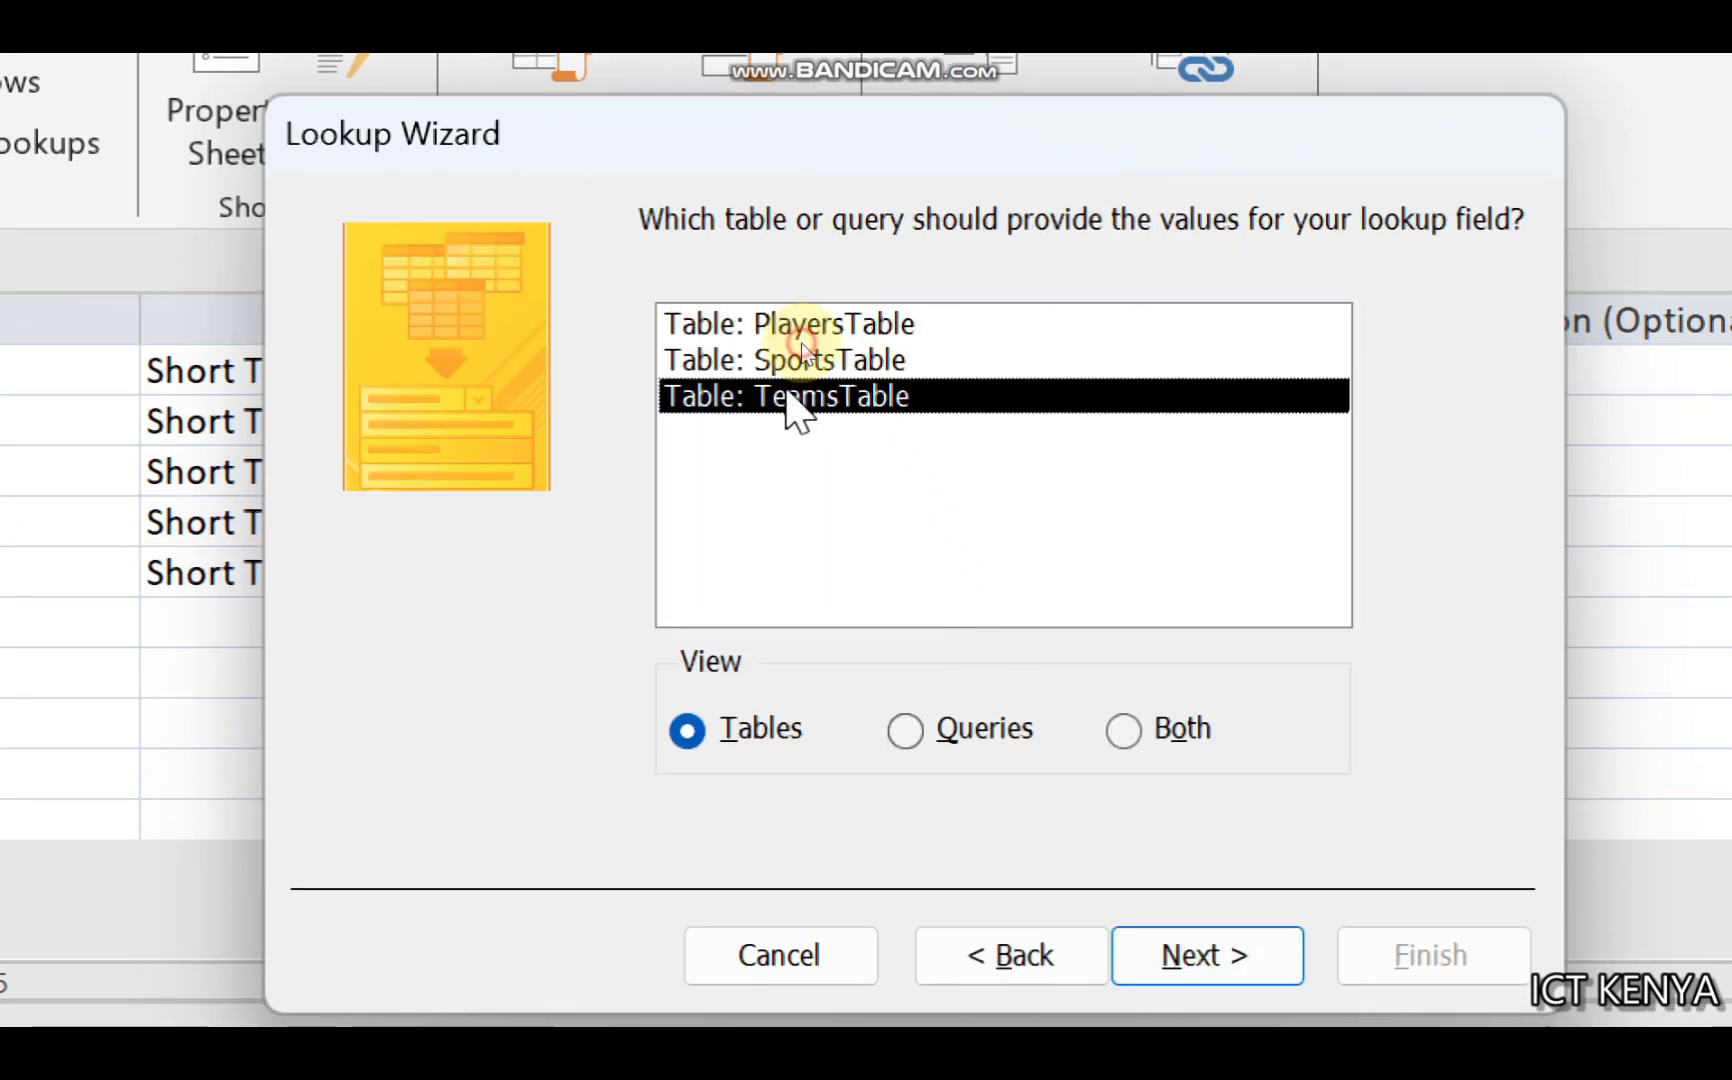
click(1185, 960)
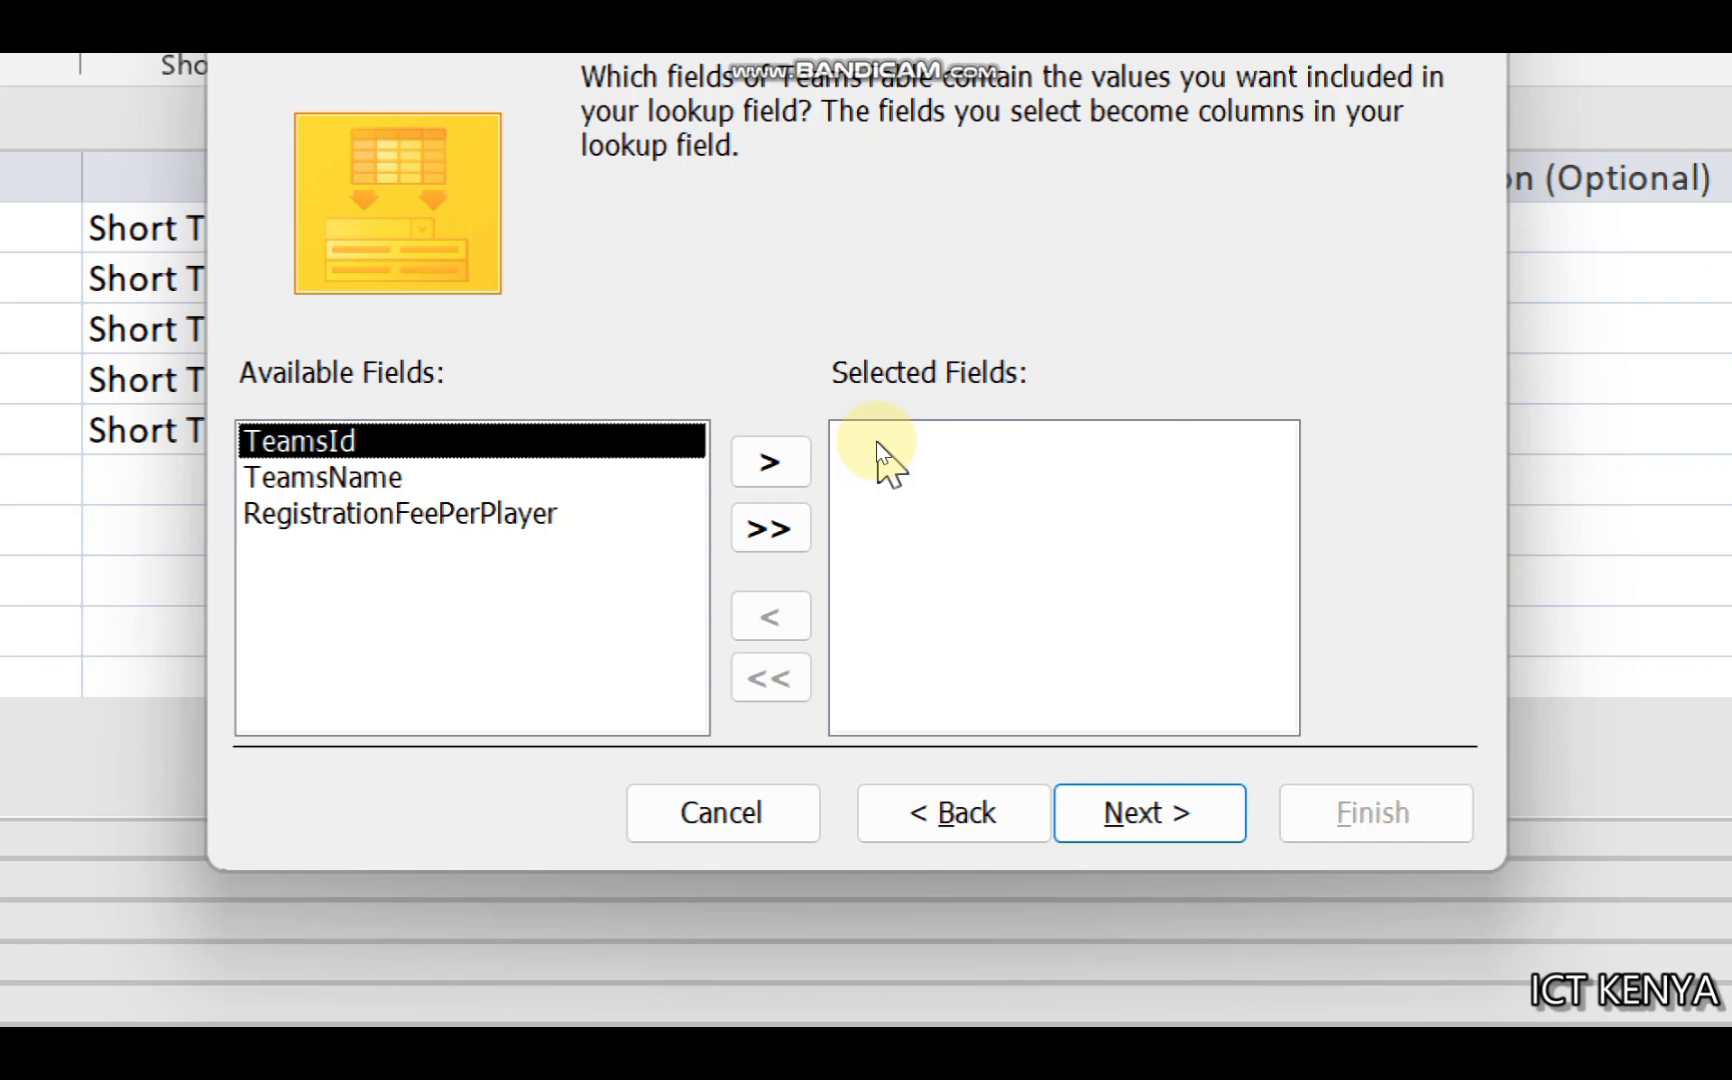
click(768, 460)
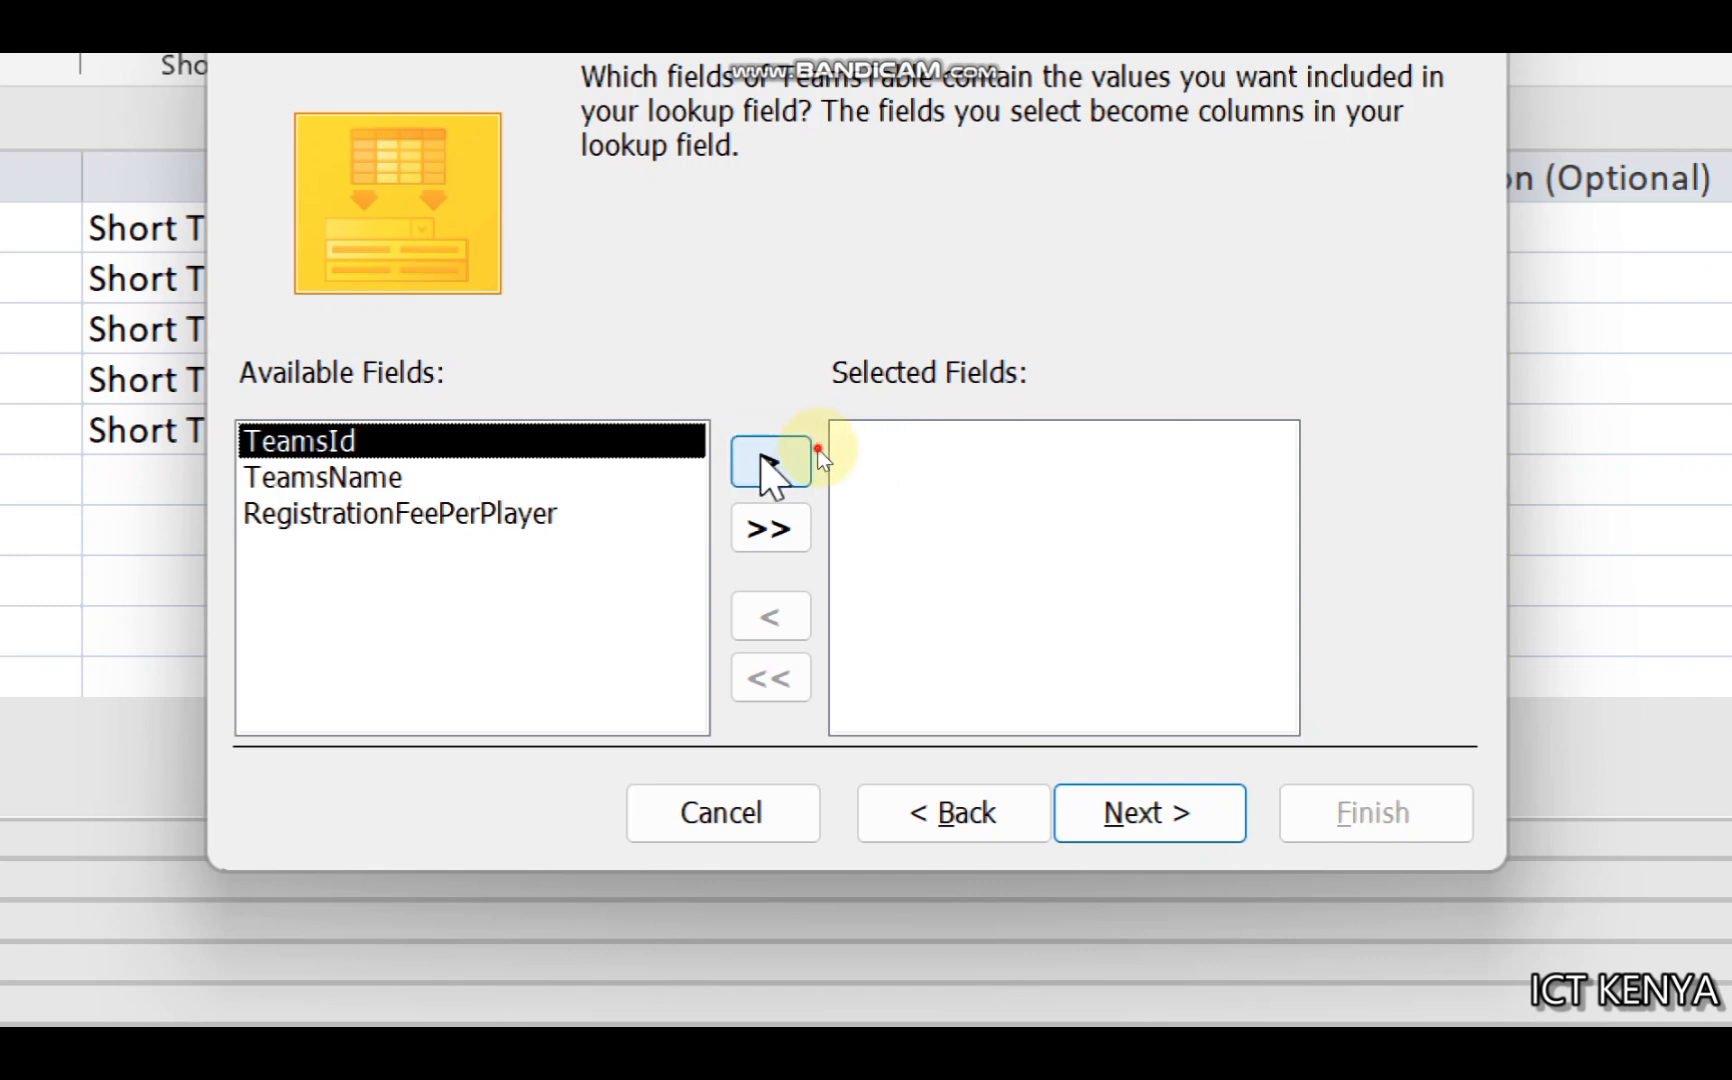
click(1182, 838)
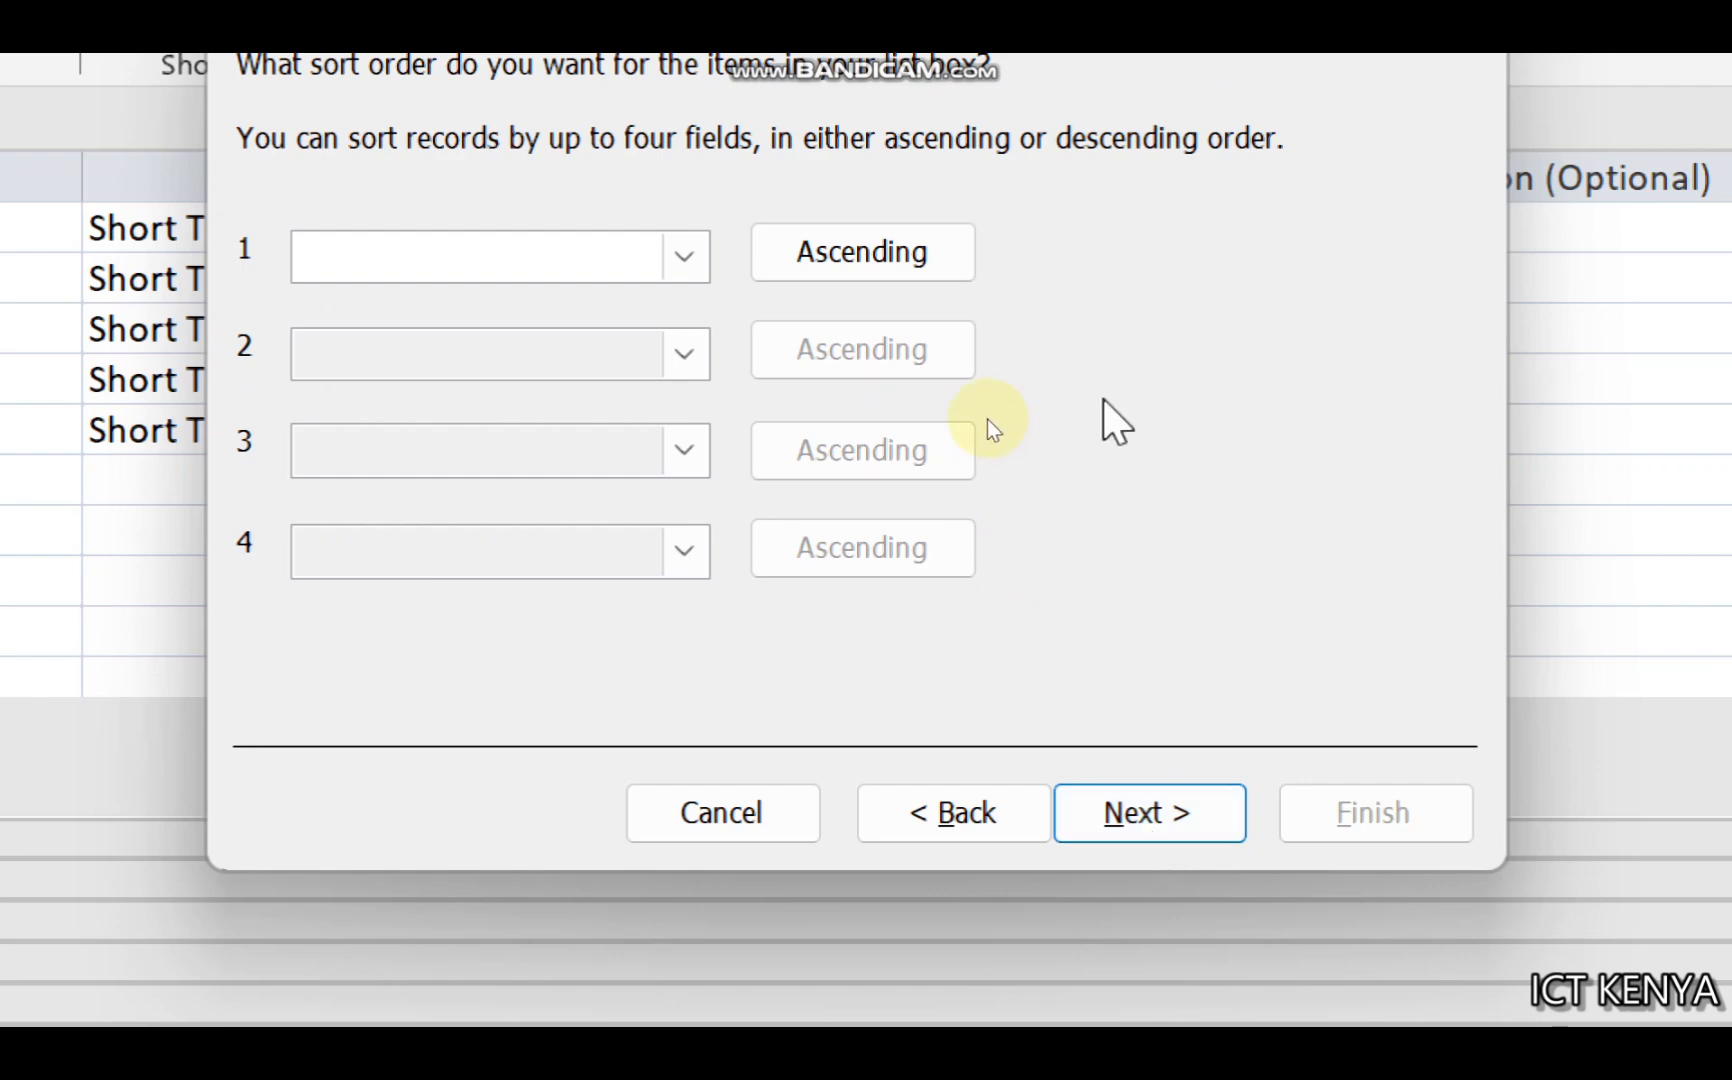
click(1145, 813)
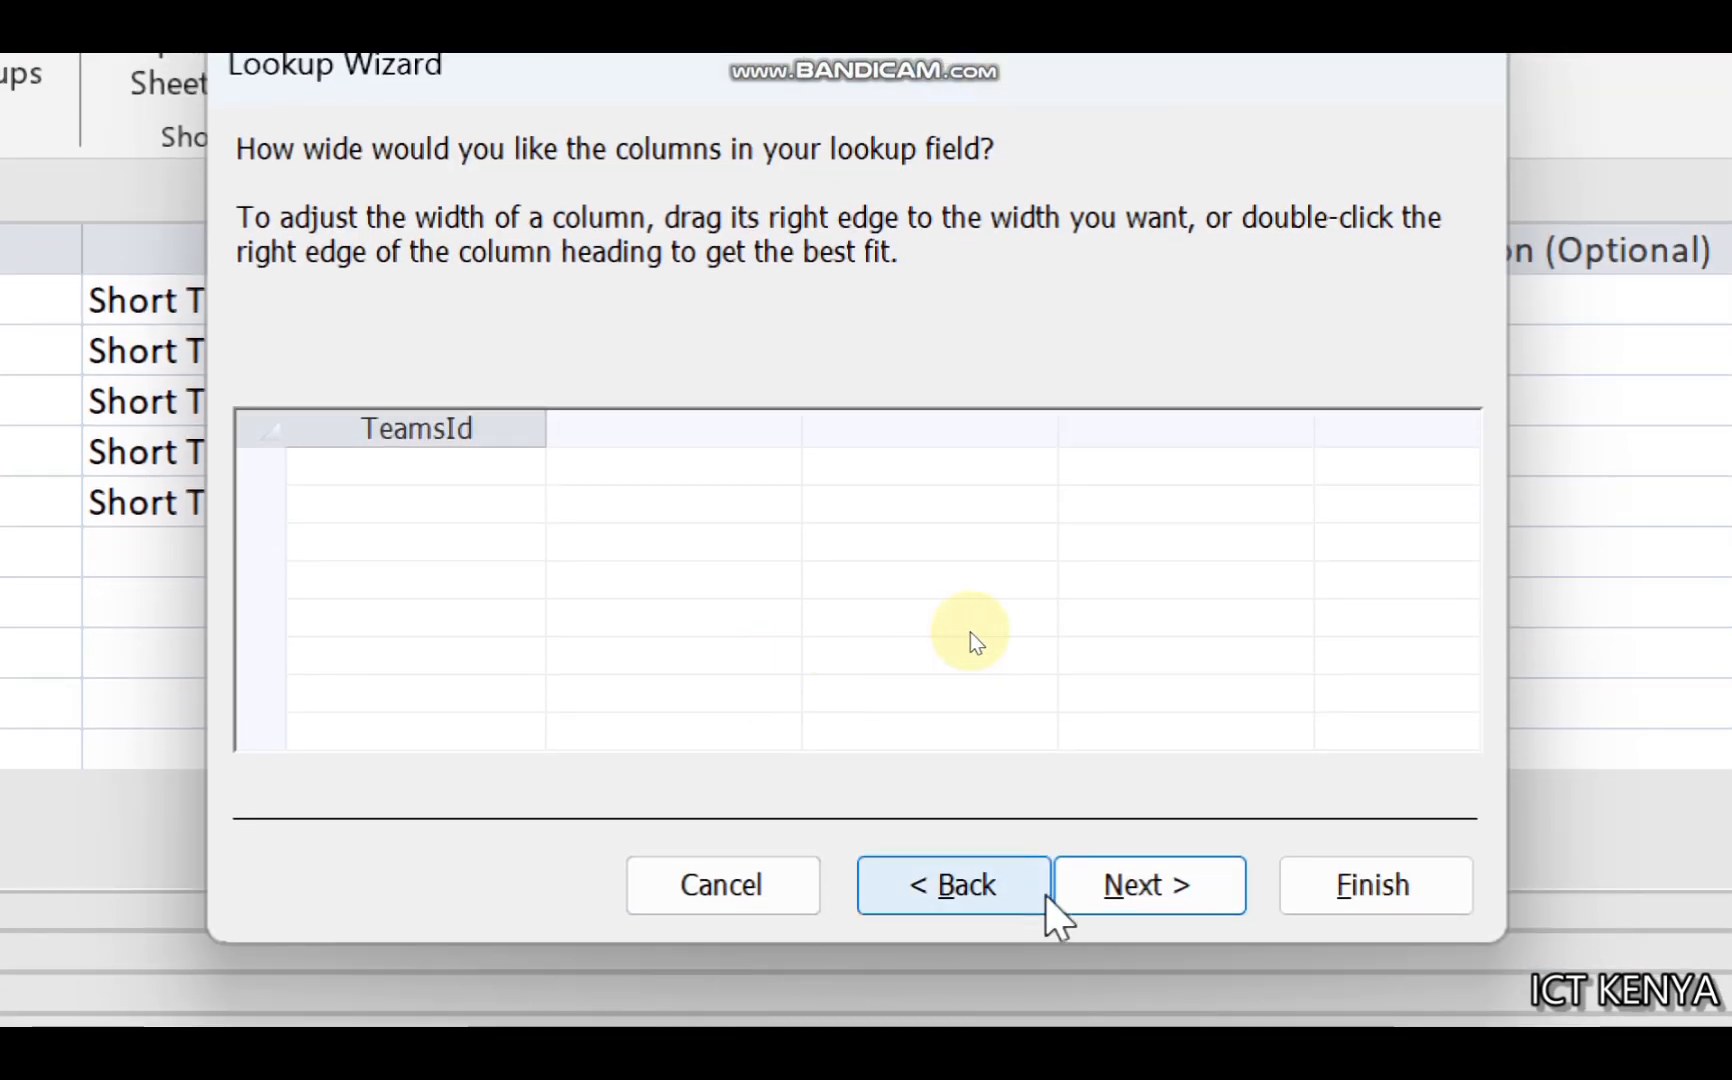
click(1128, 815)
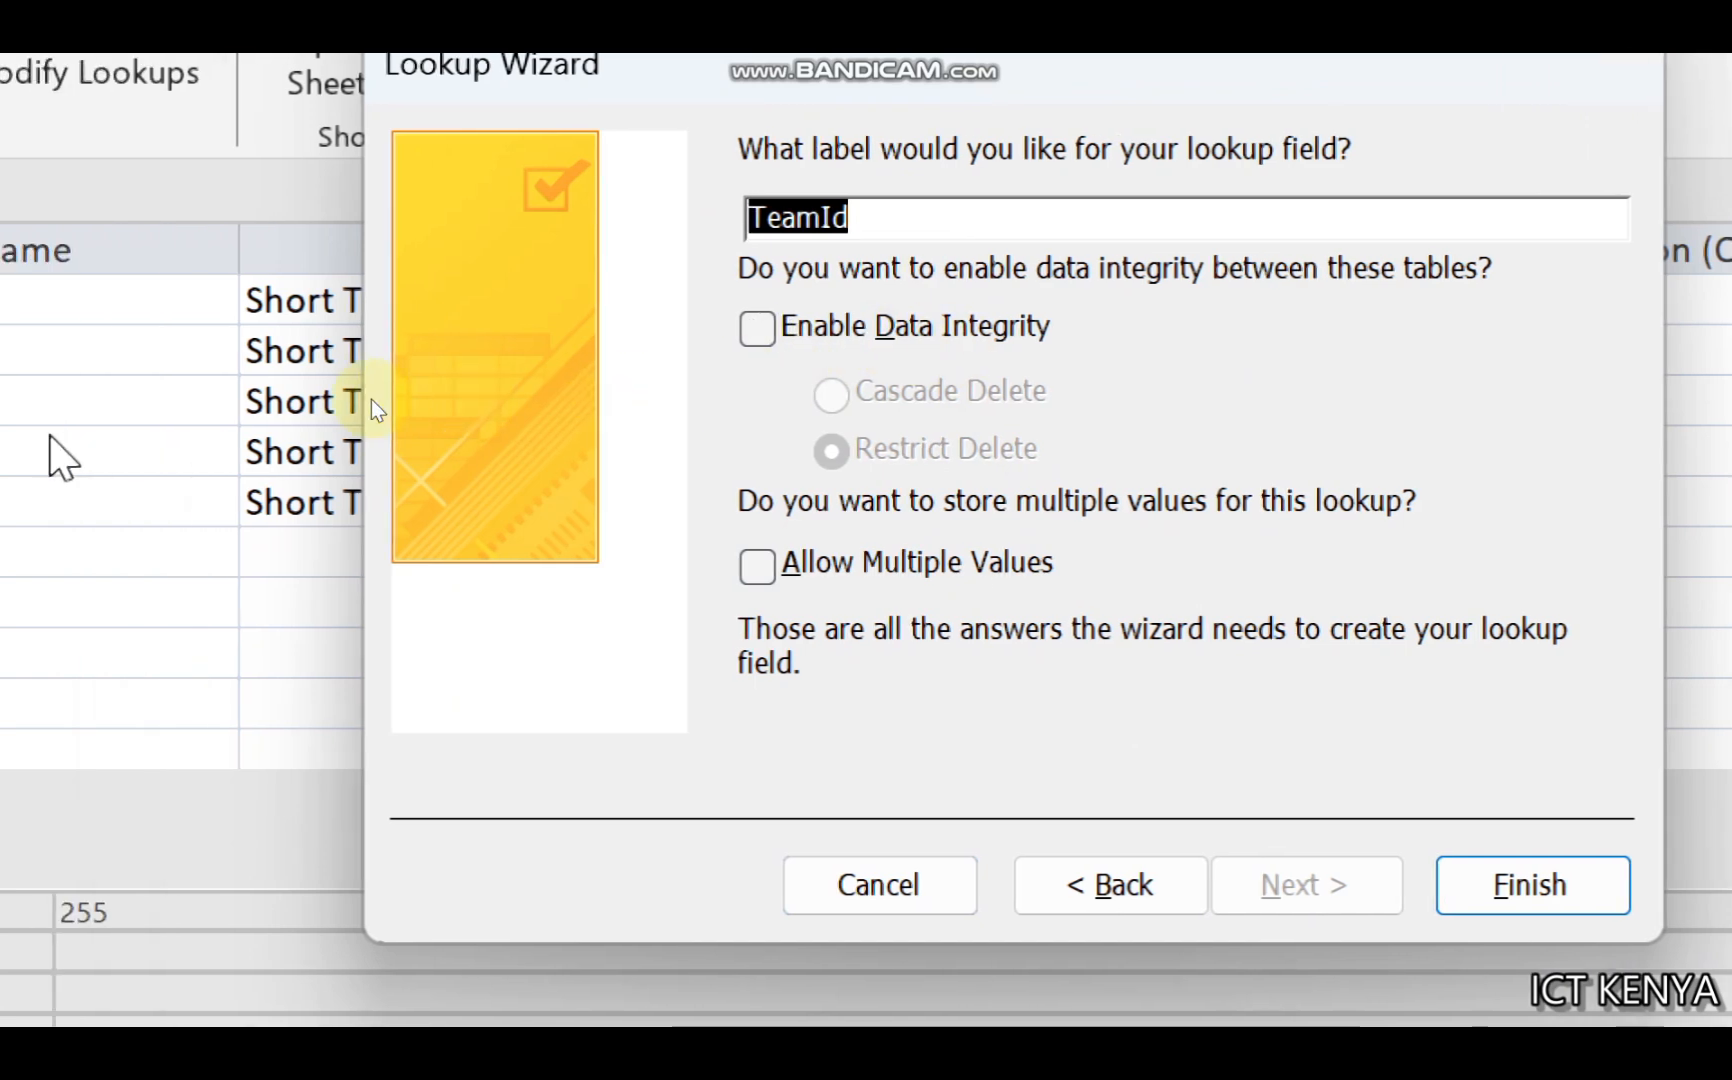
Step: Finish the TeamId lookup with data integrity and Restrict Delete, saving over the earlier PlayersTable changes, and close the table
click(755, 330)
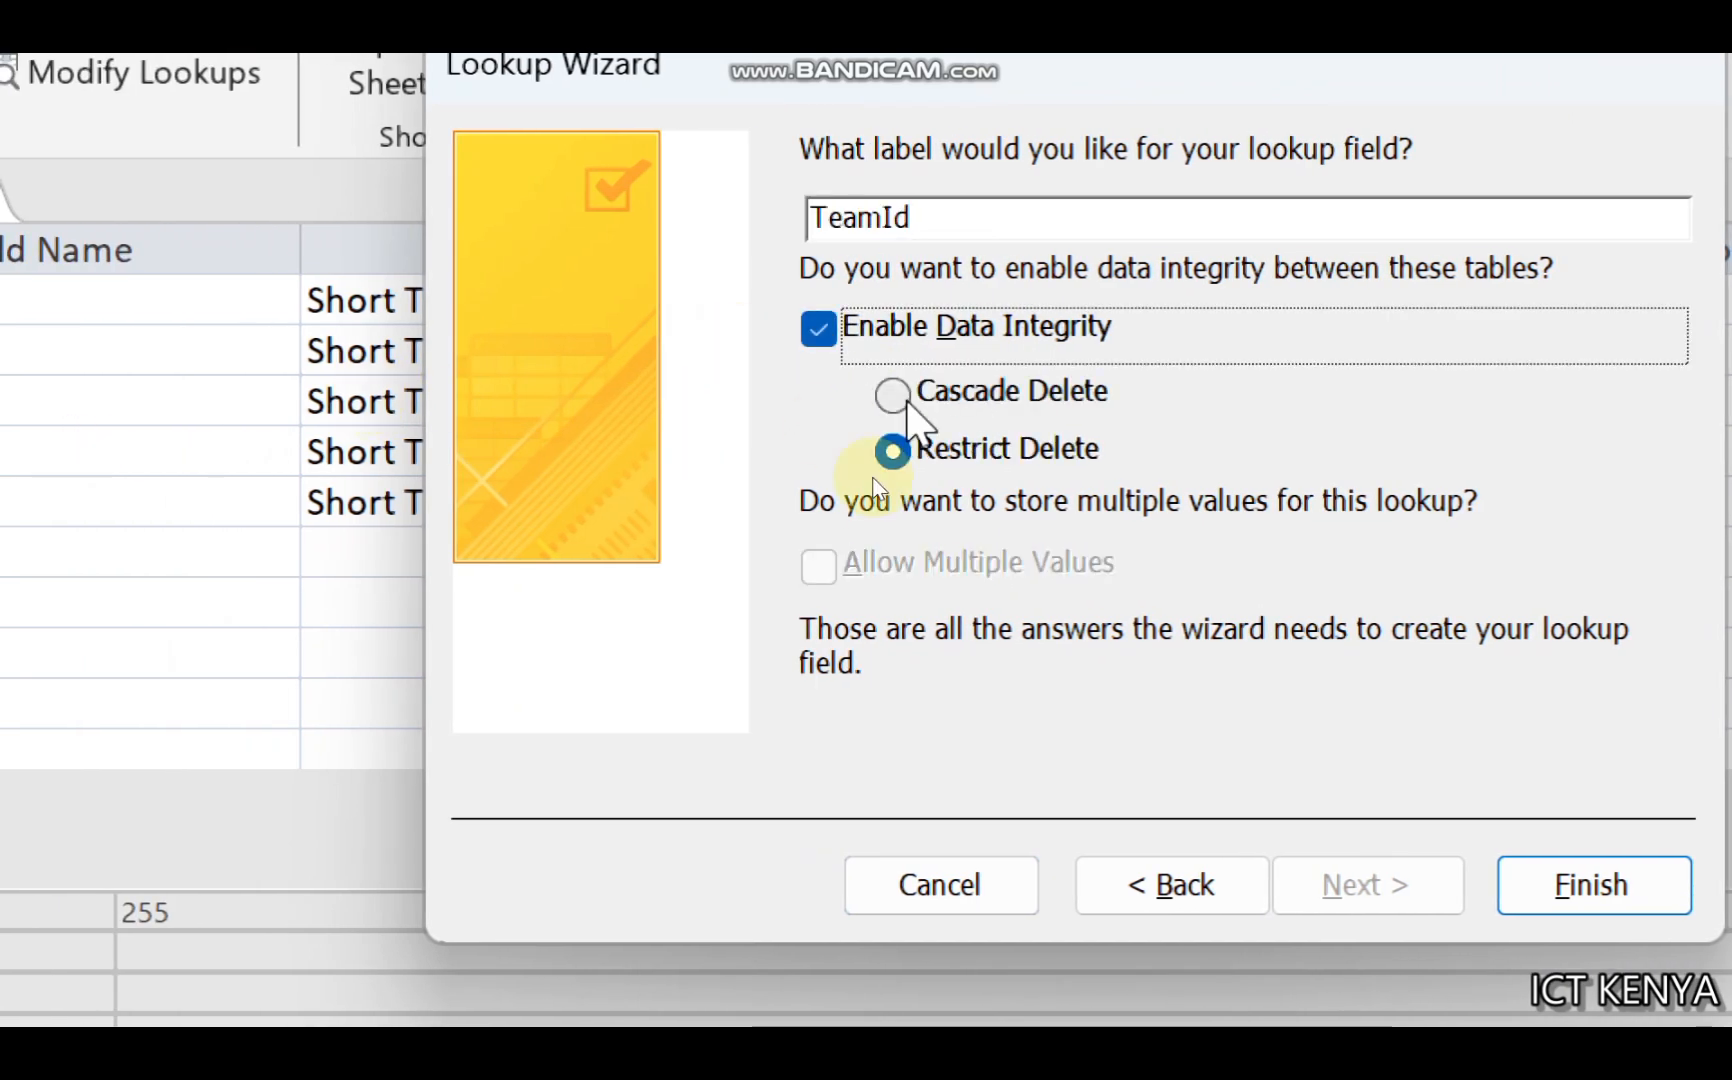
click(1515, 875)
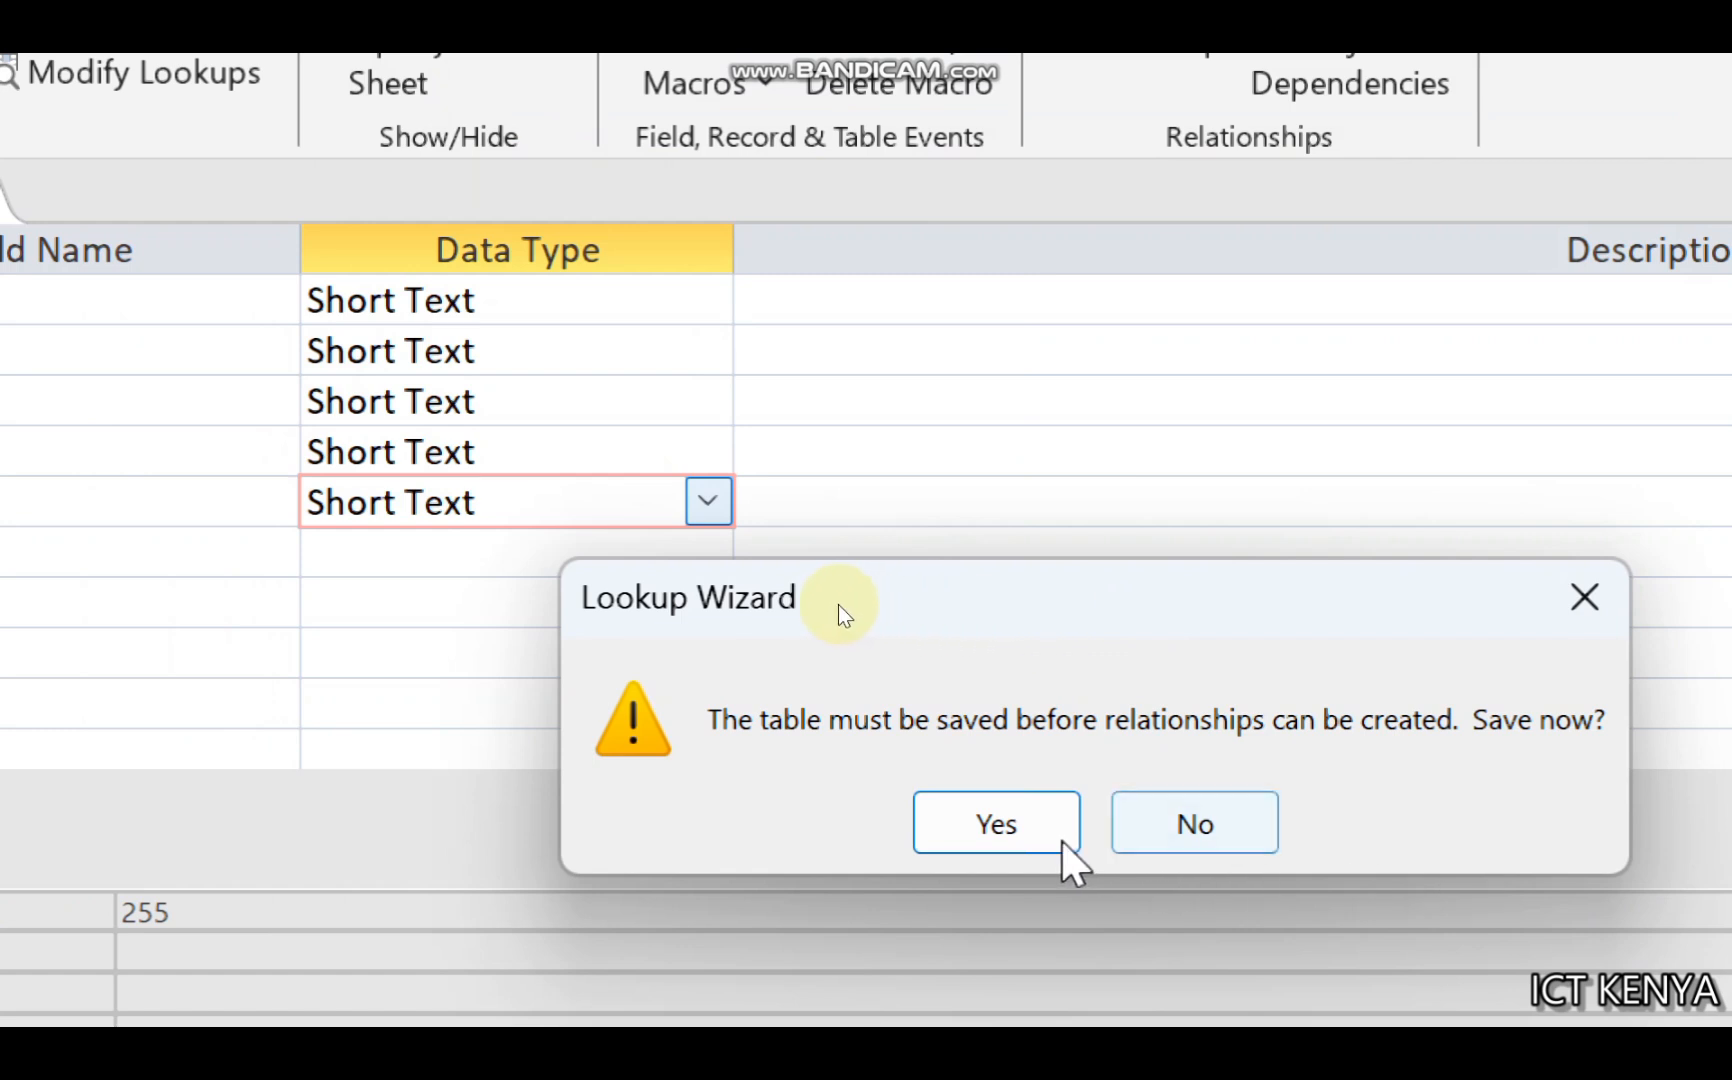
click(996, 830)
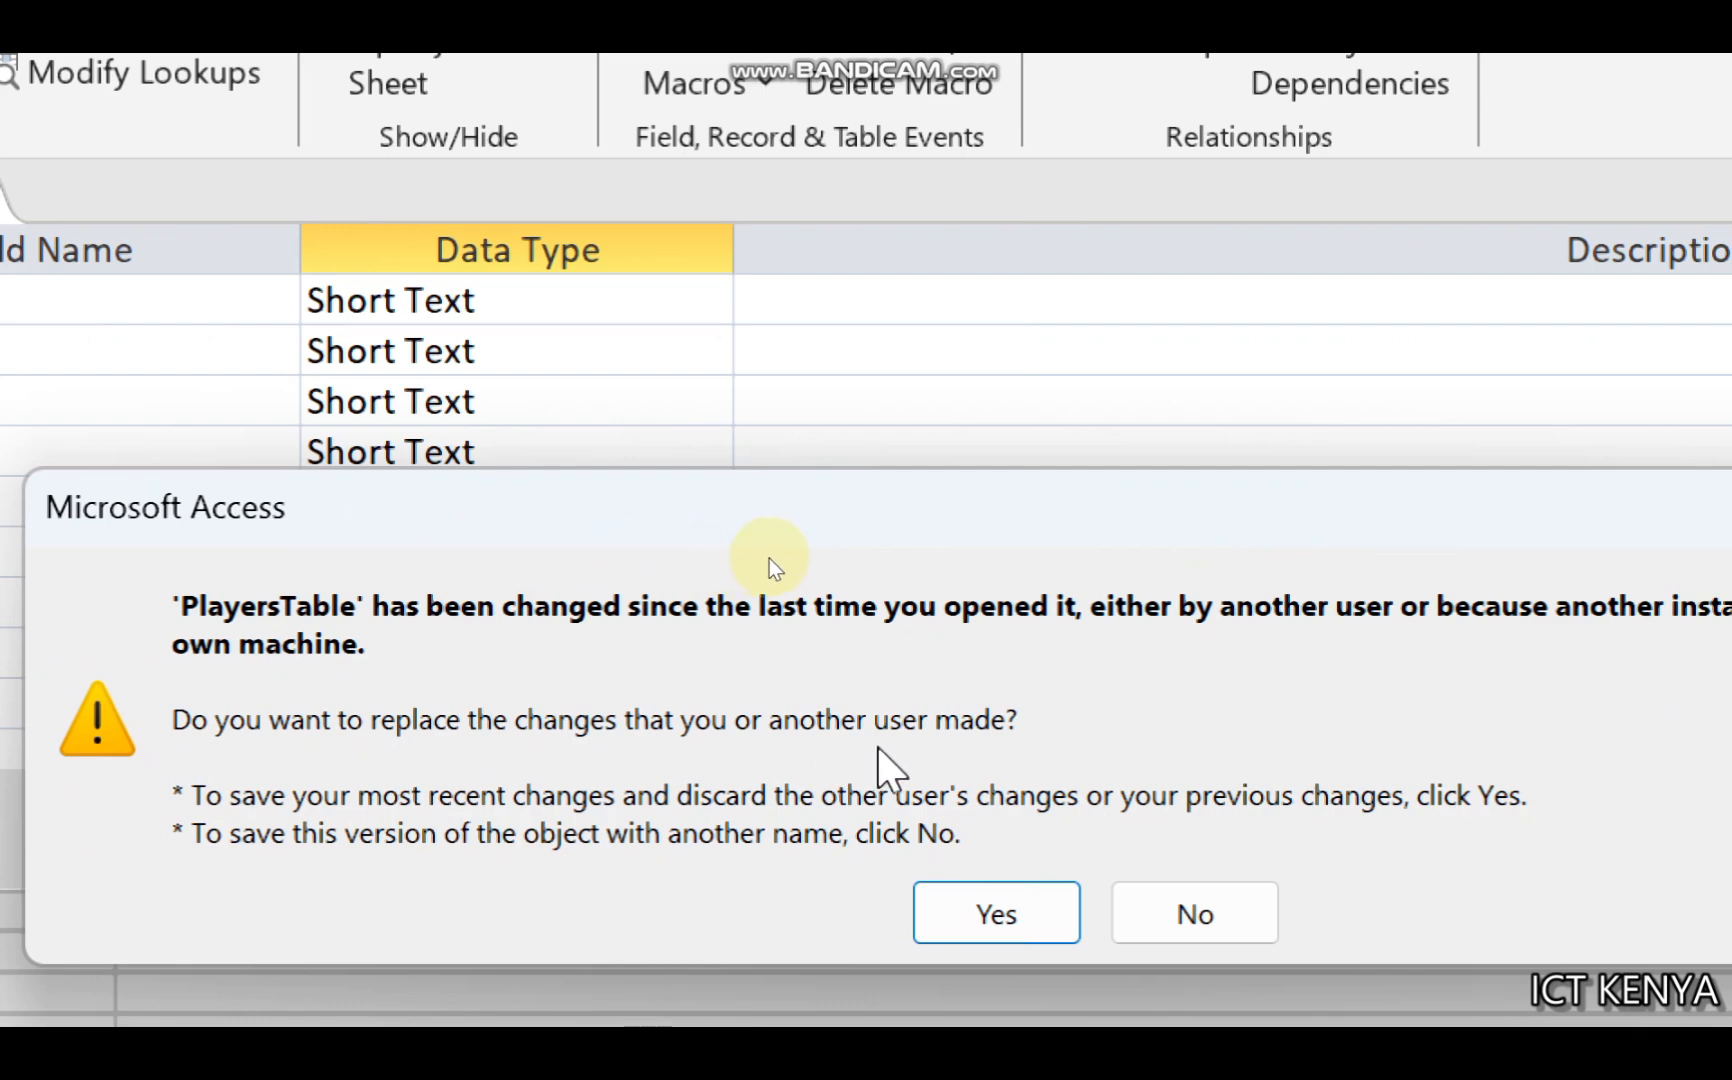
click(990, 914)
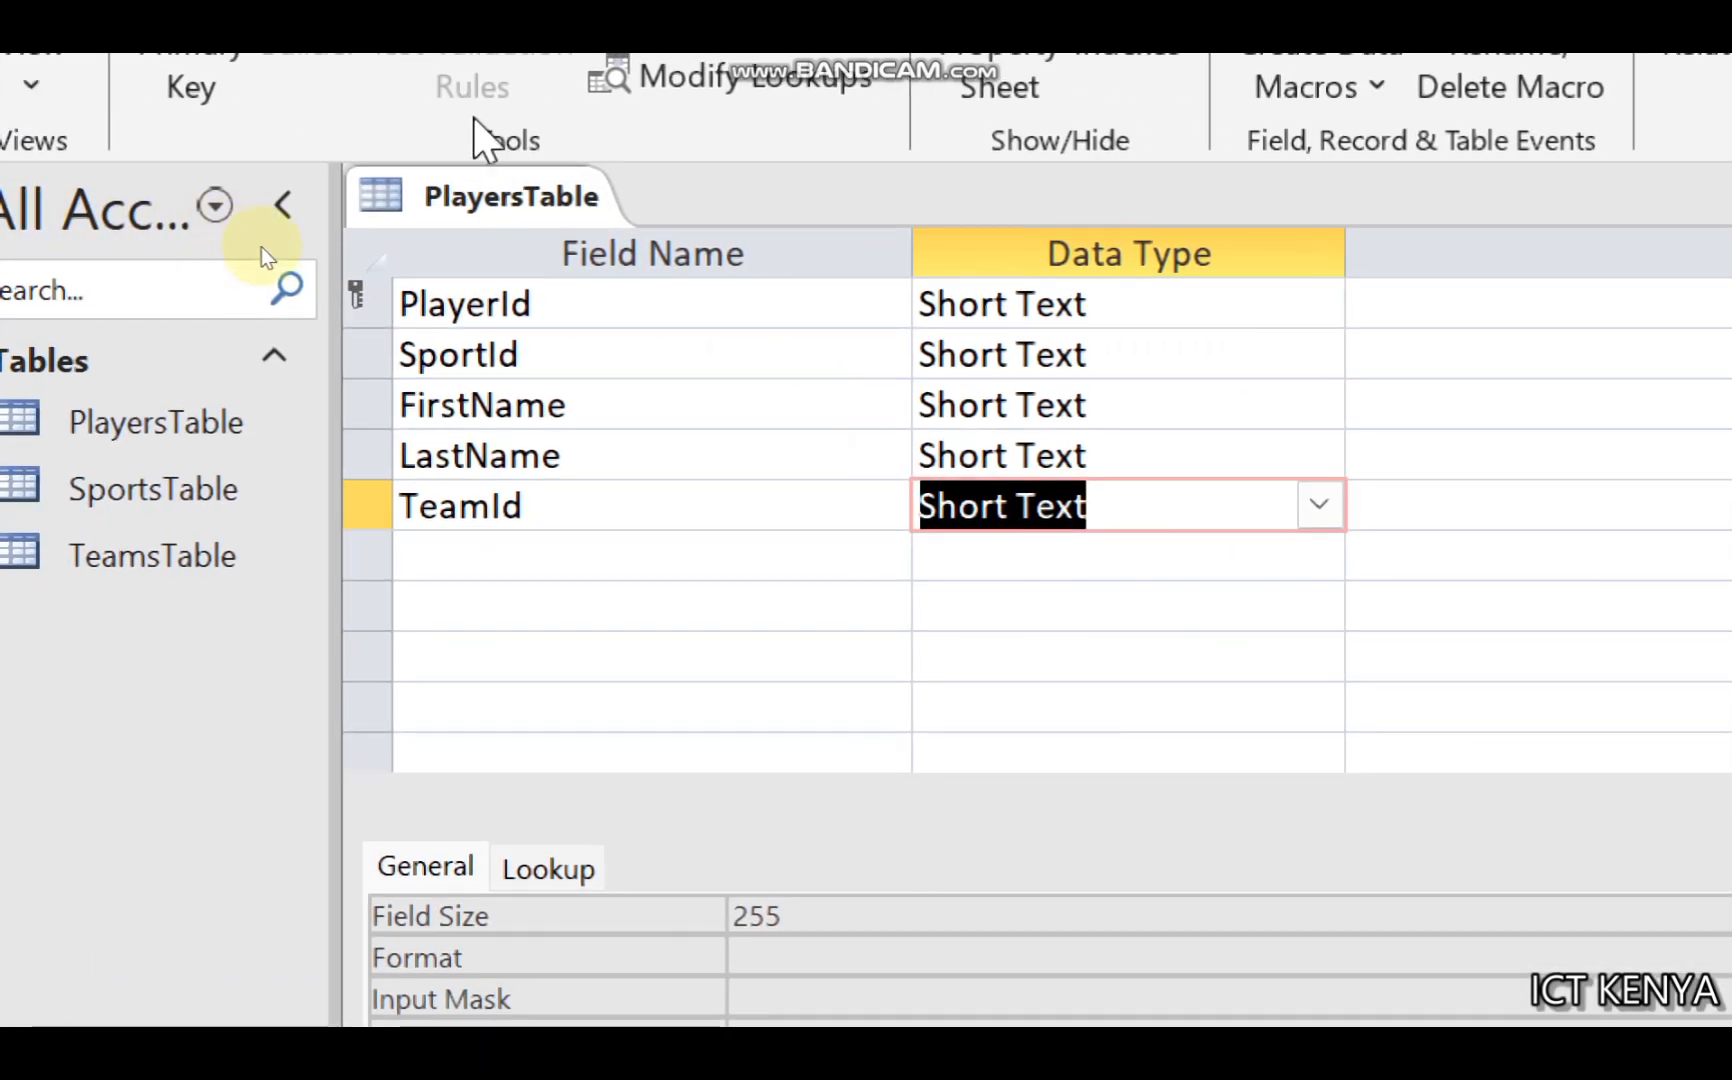
right_click(480, 188)
click(590, 286)
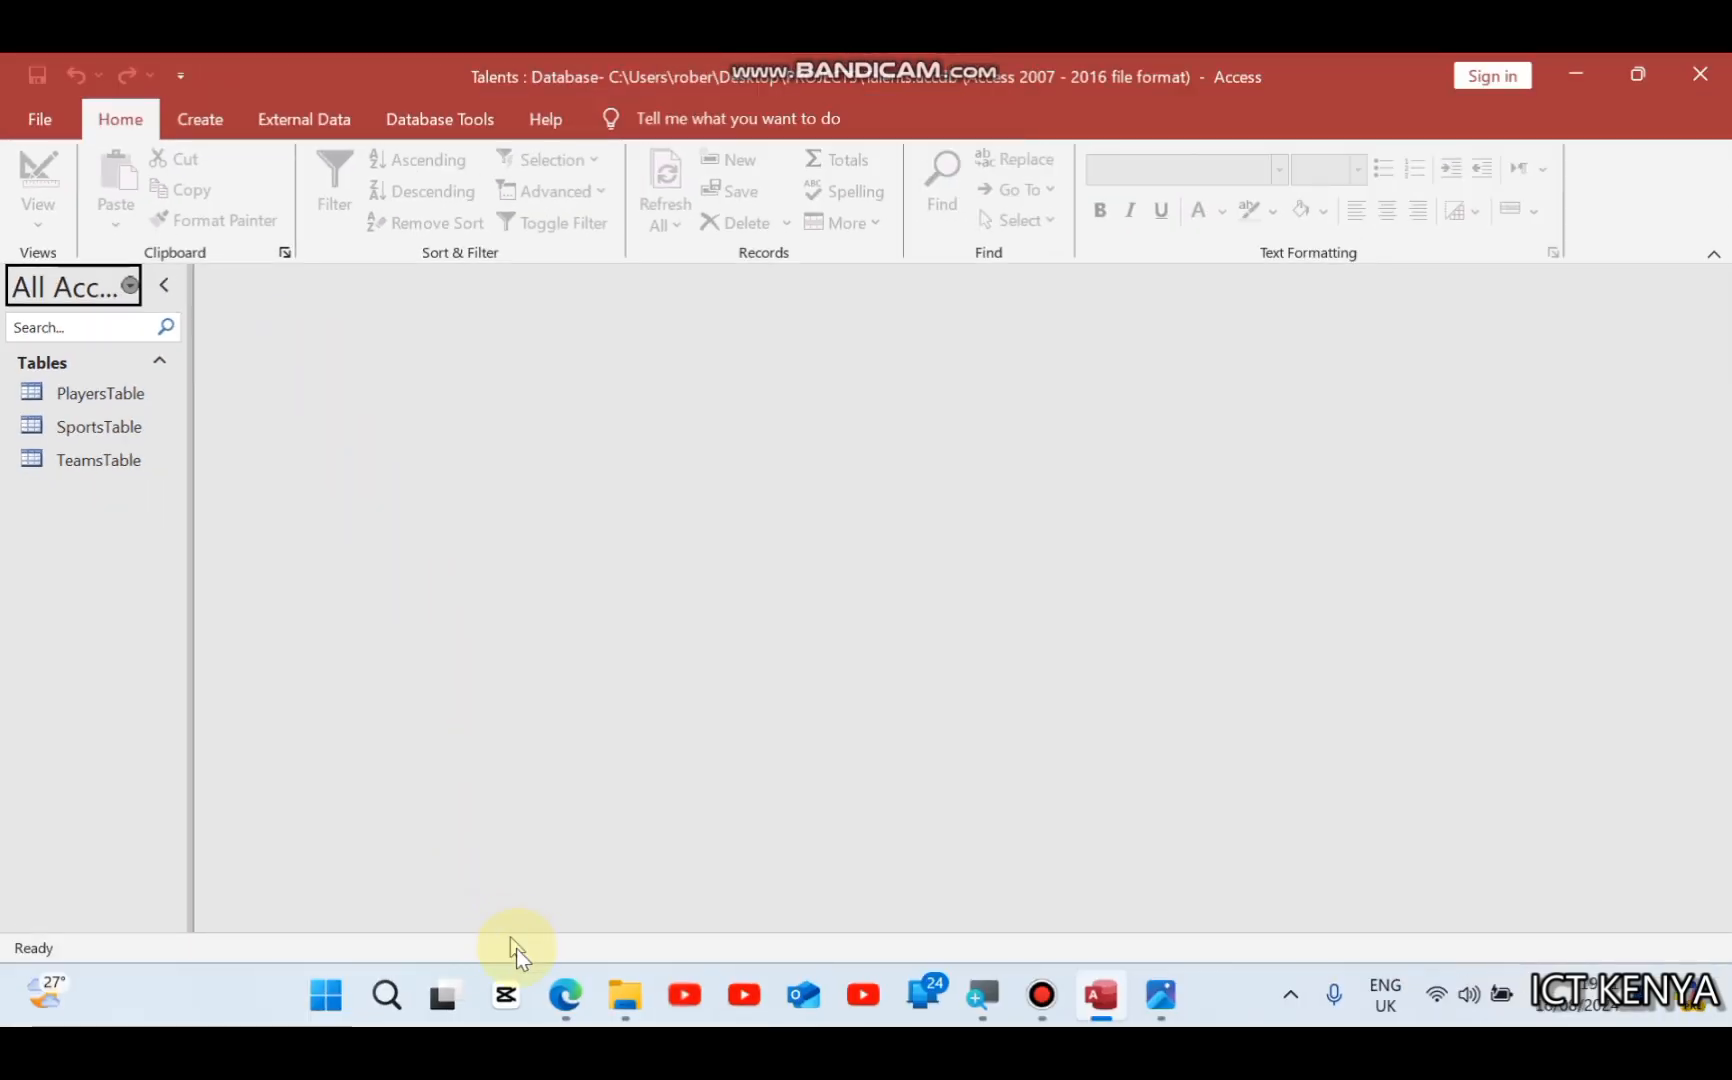
Step: Review the contents of PlayersTable, SportsTable and TeamsTable in the exam PDF and return to the Access database
click(565, 994)
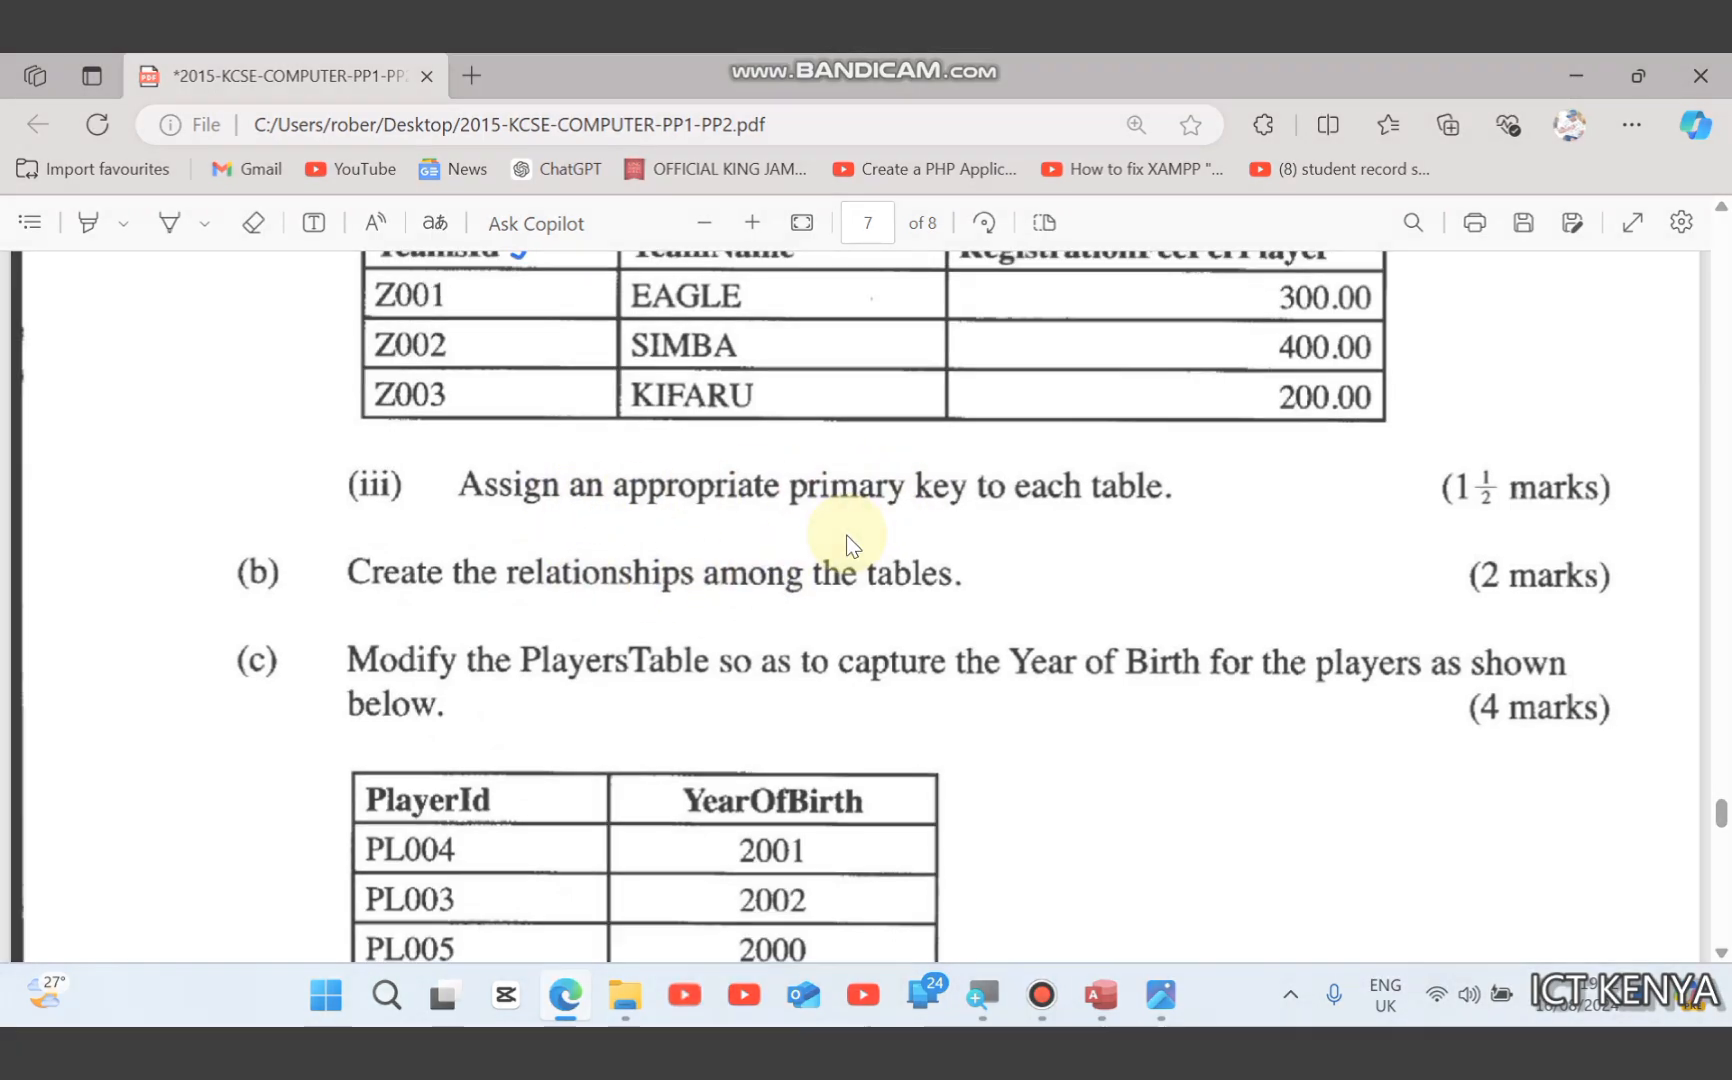
scroll(846, 534, down, 2)
scroll(861, 528, up, 8)
scroll(861, 528, up, 4)
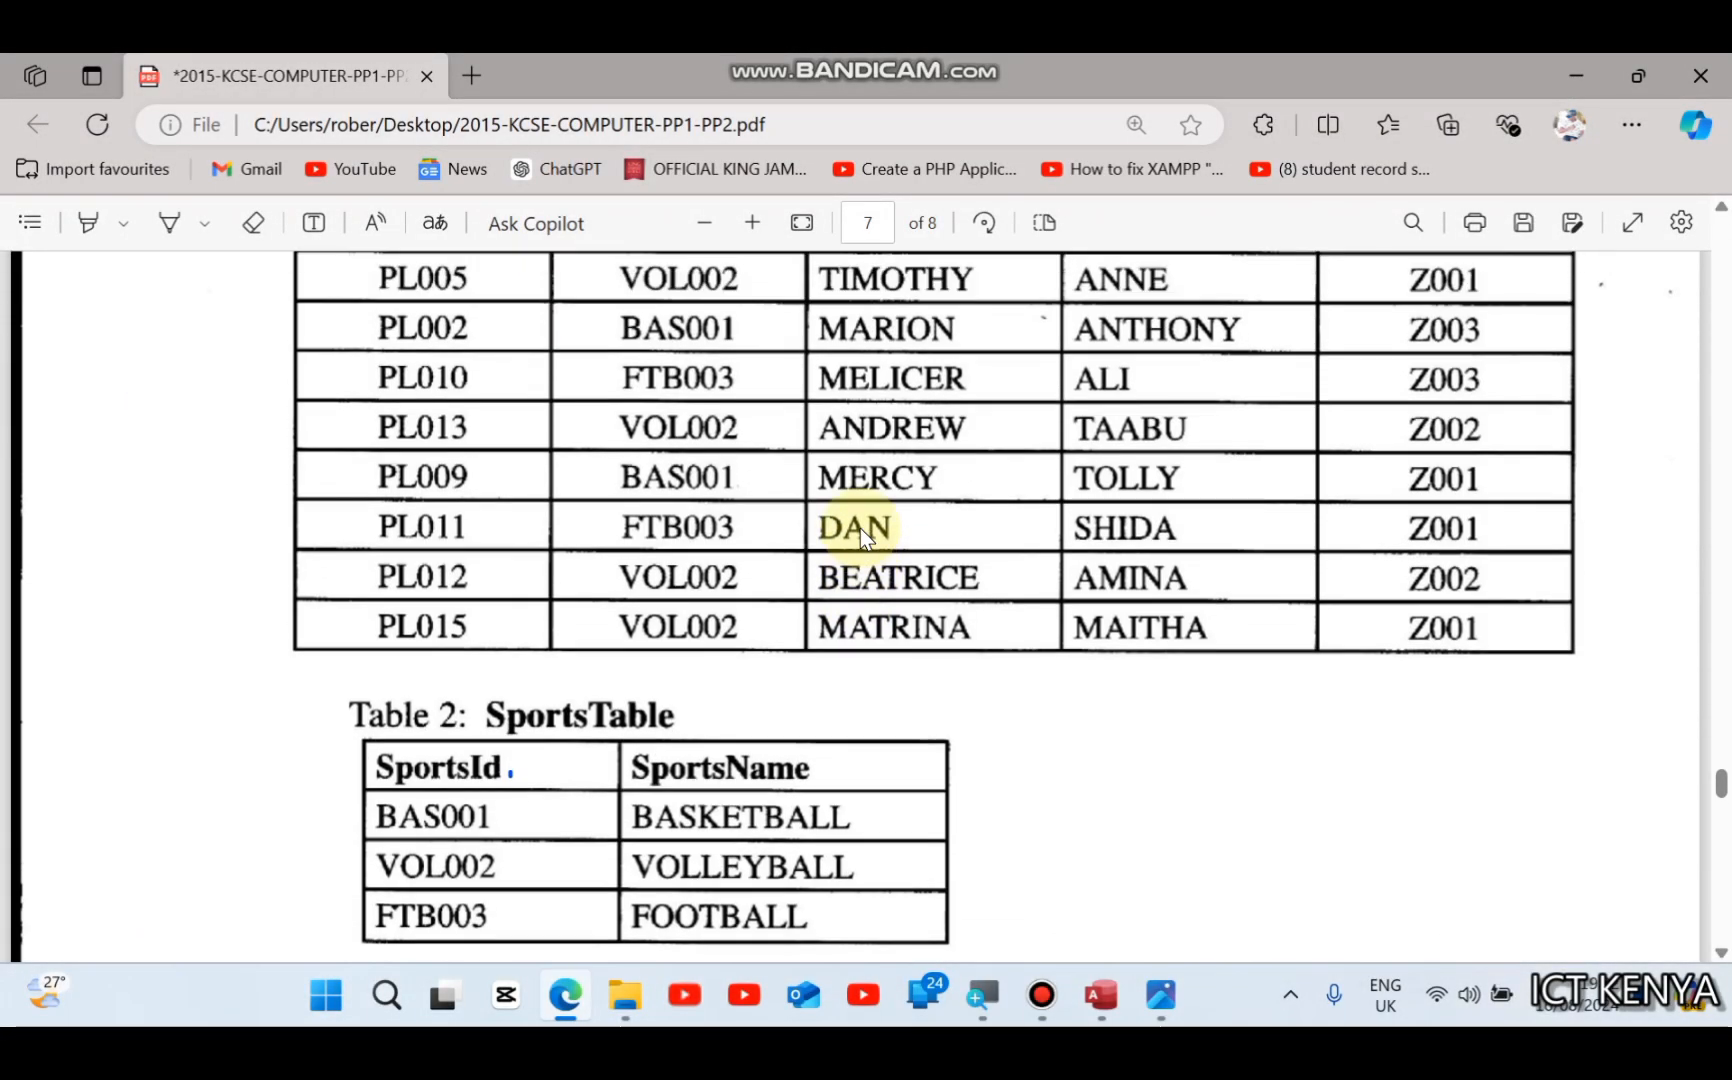
scroll(861, 528, down, 1)
scroll(861, 528, down, 6)
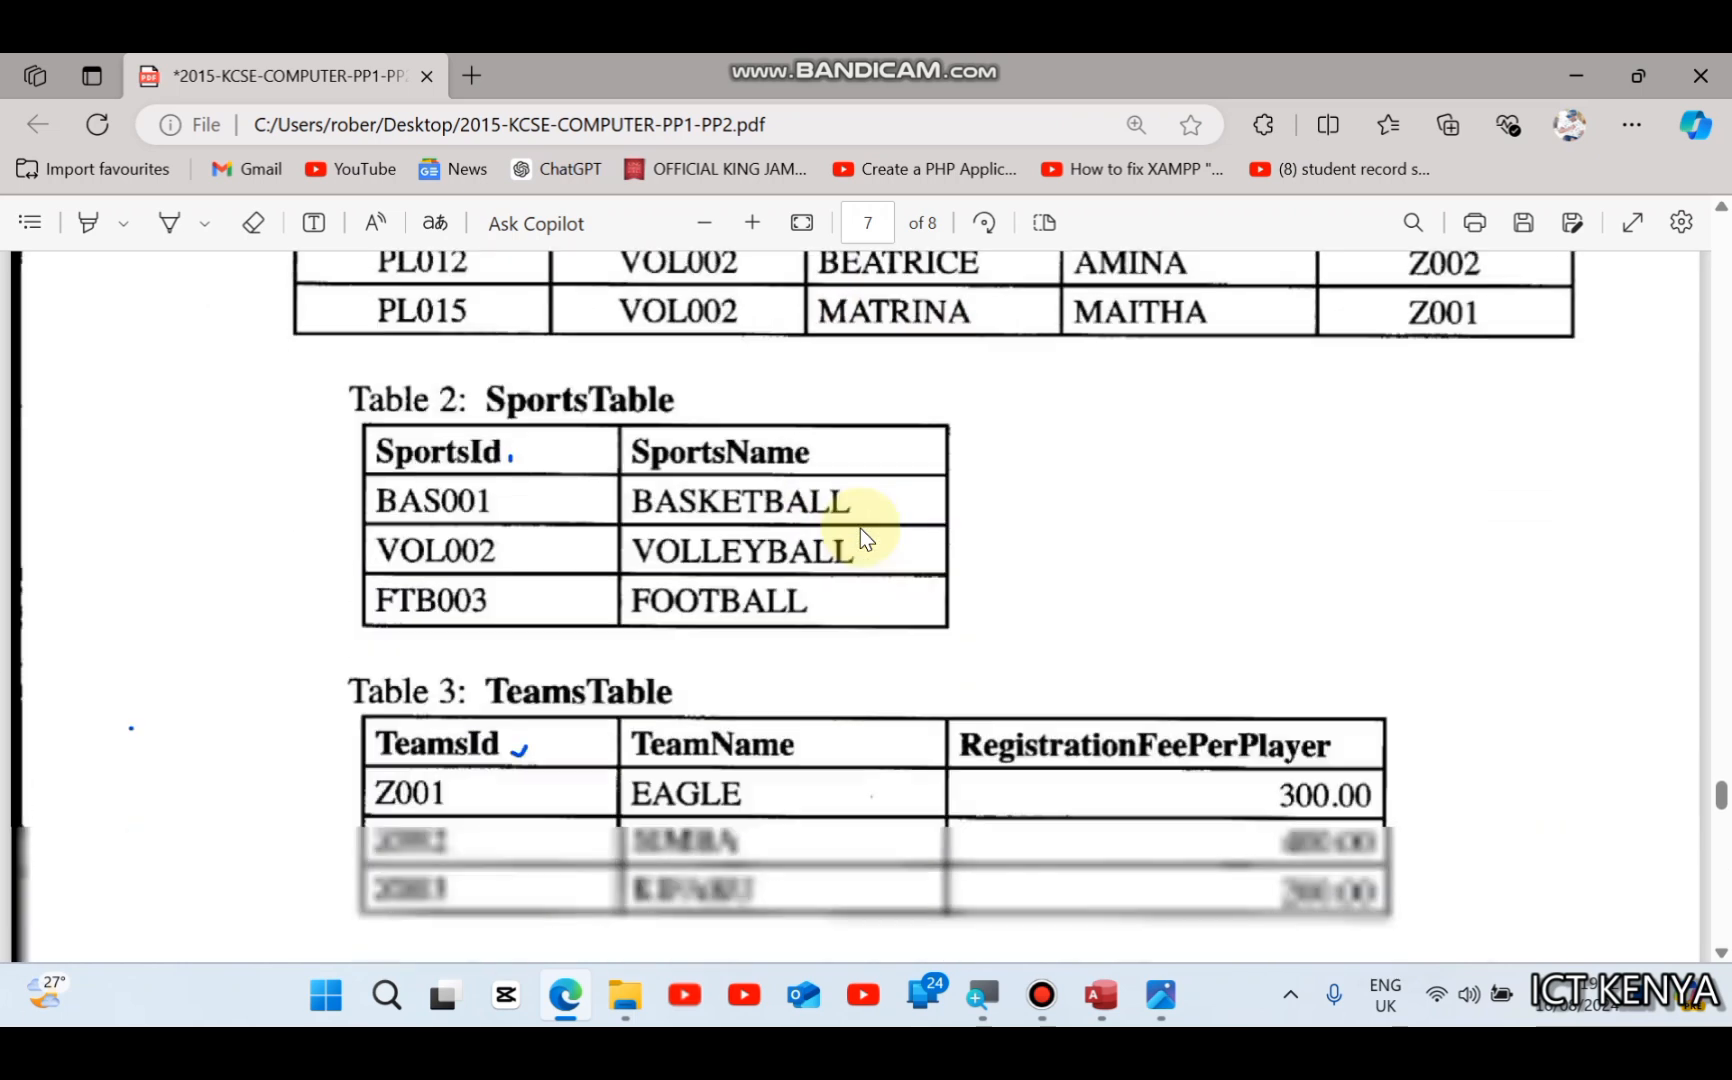
scroll(861, 528, up, 1)
scroll(861, 528, up, 5)
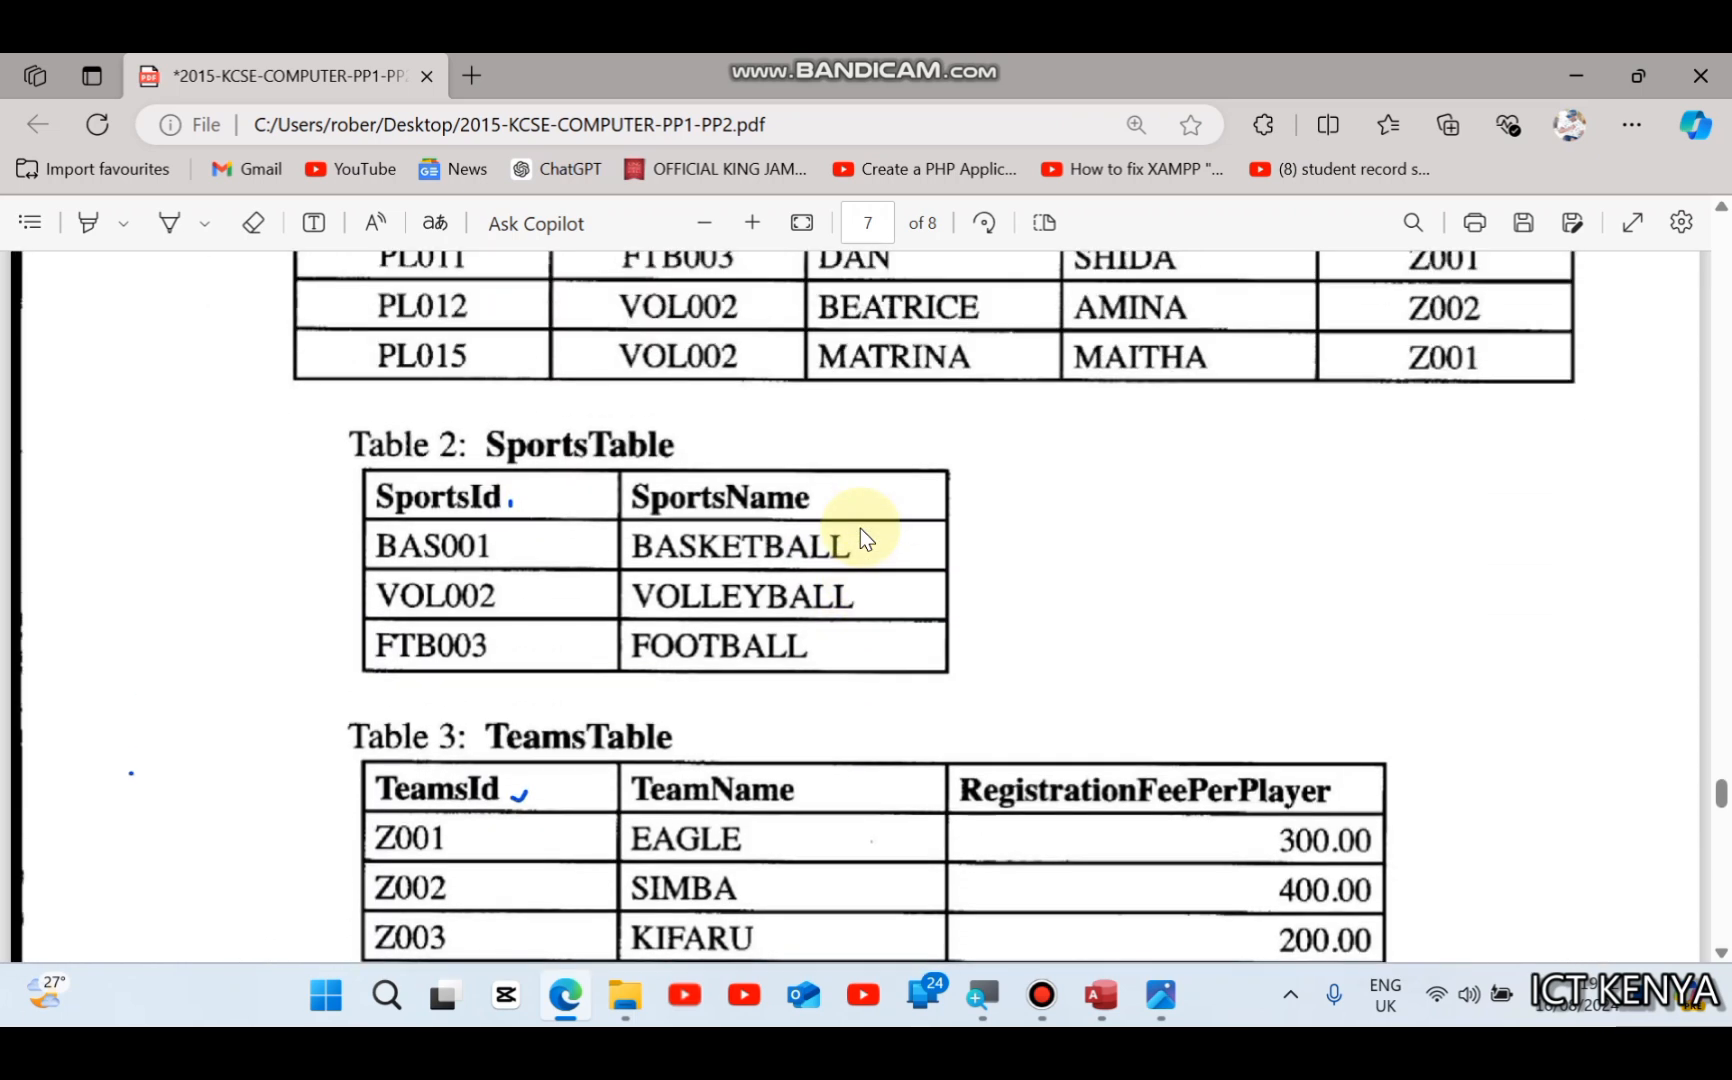
scroll(861, 528, up, 2)
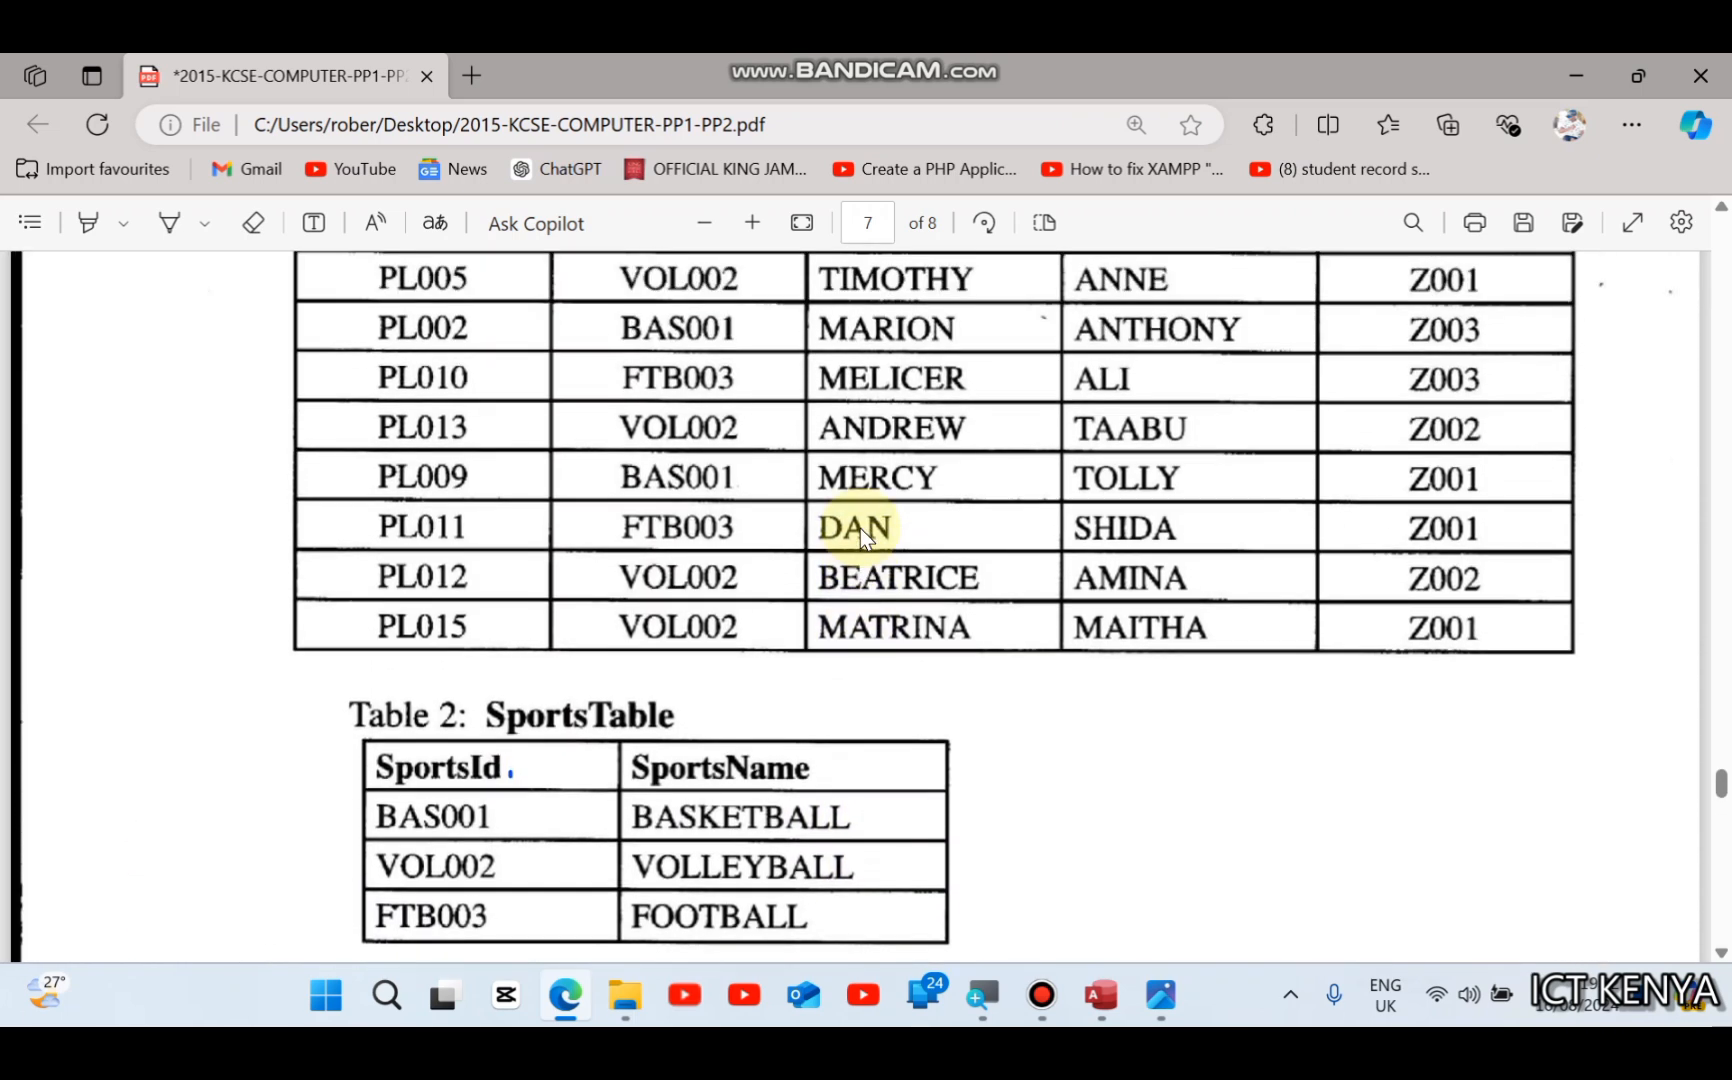
scroll(861, 528, down, 6)
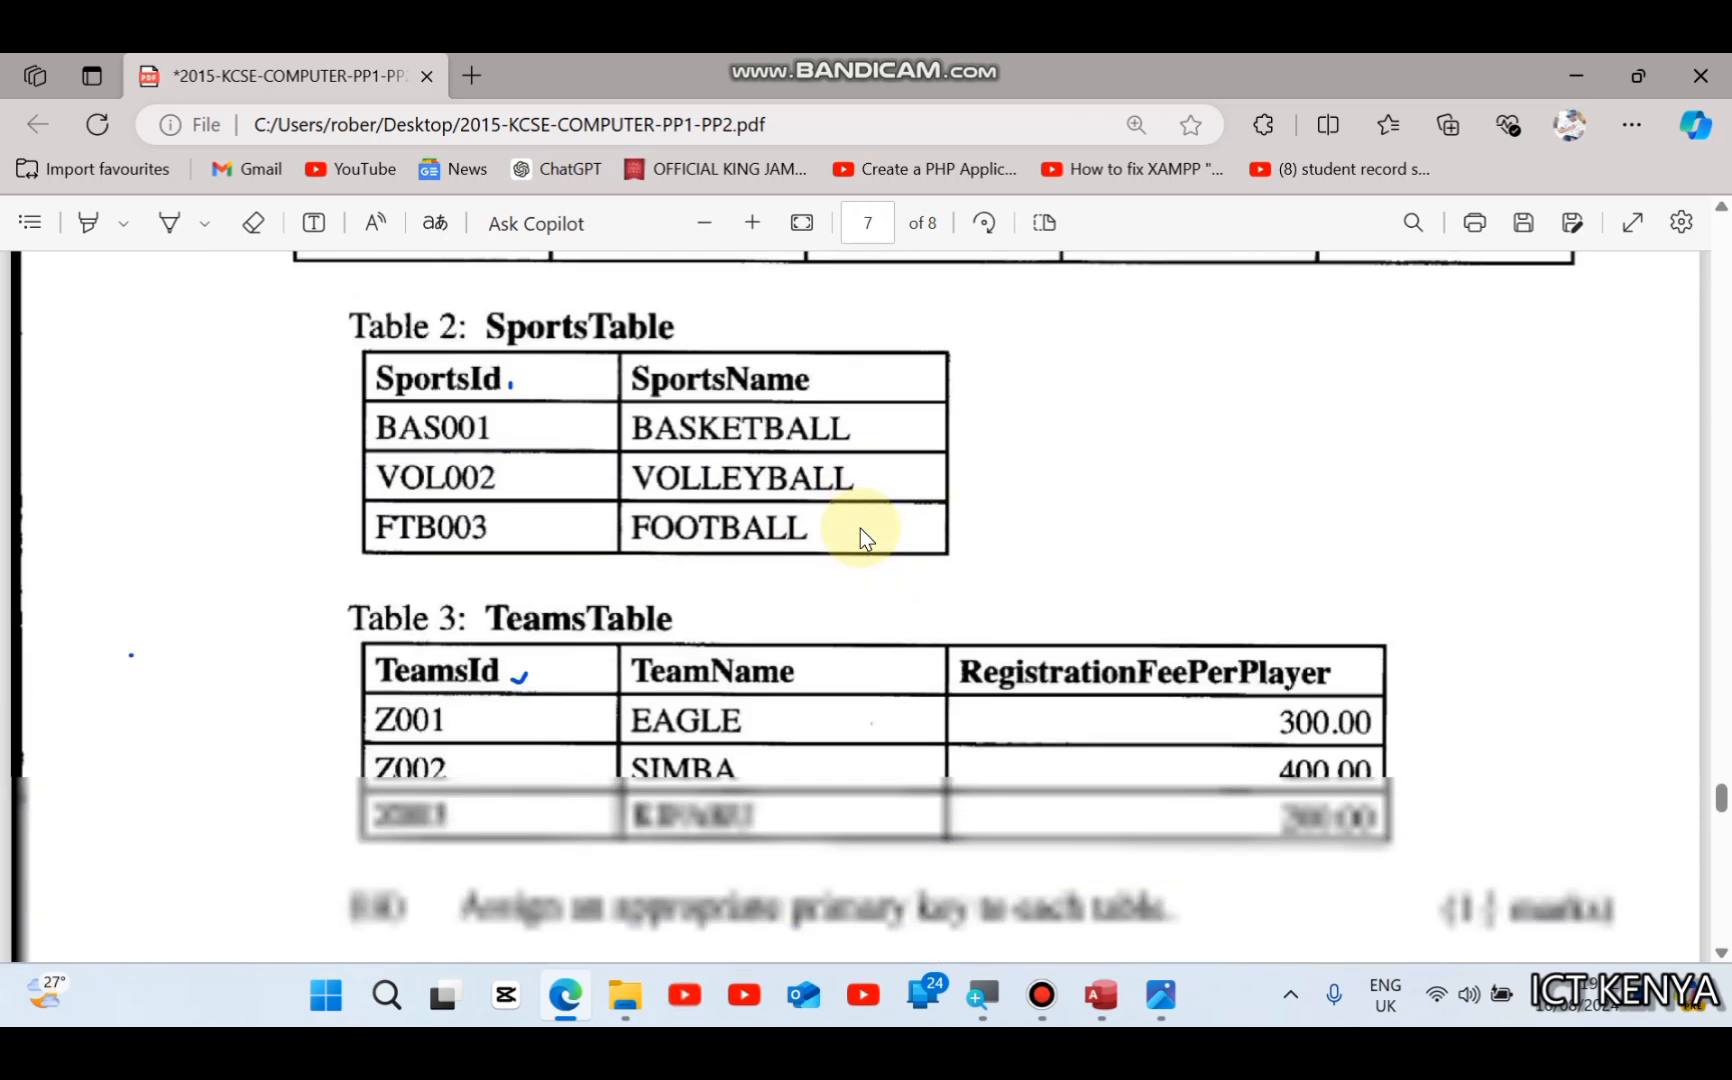
scroll(685, 445, up, 10)
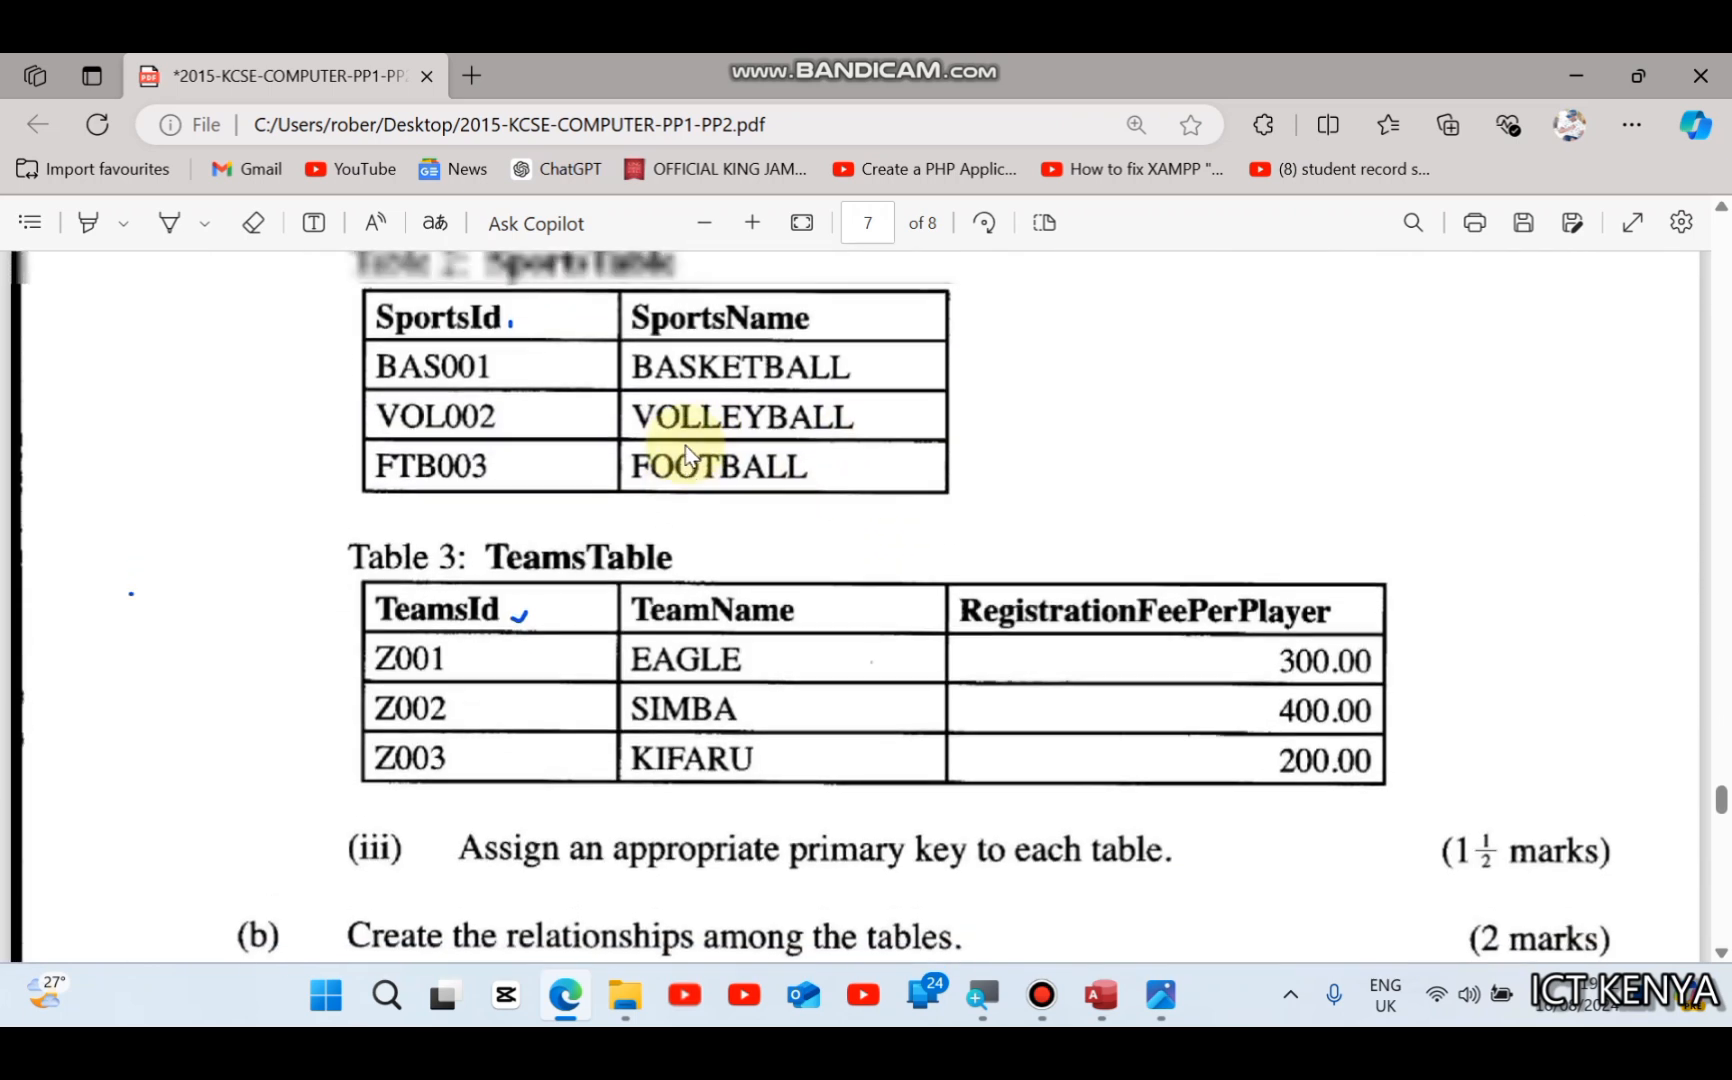
scroll(685, 445, down, 2)
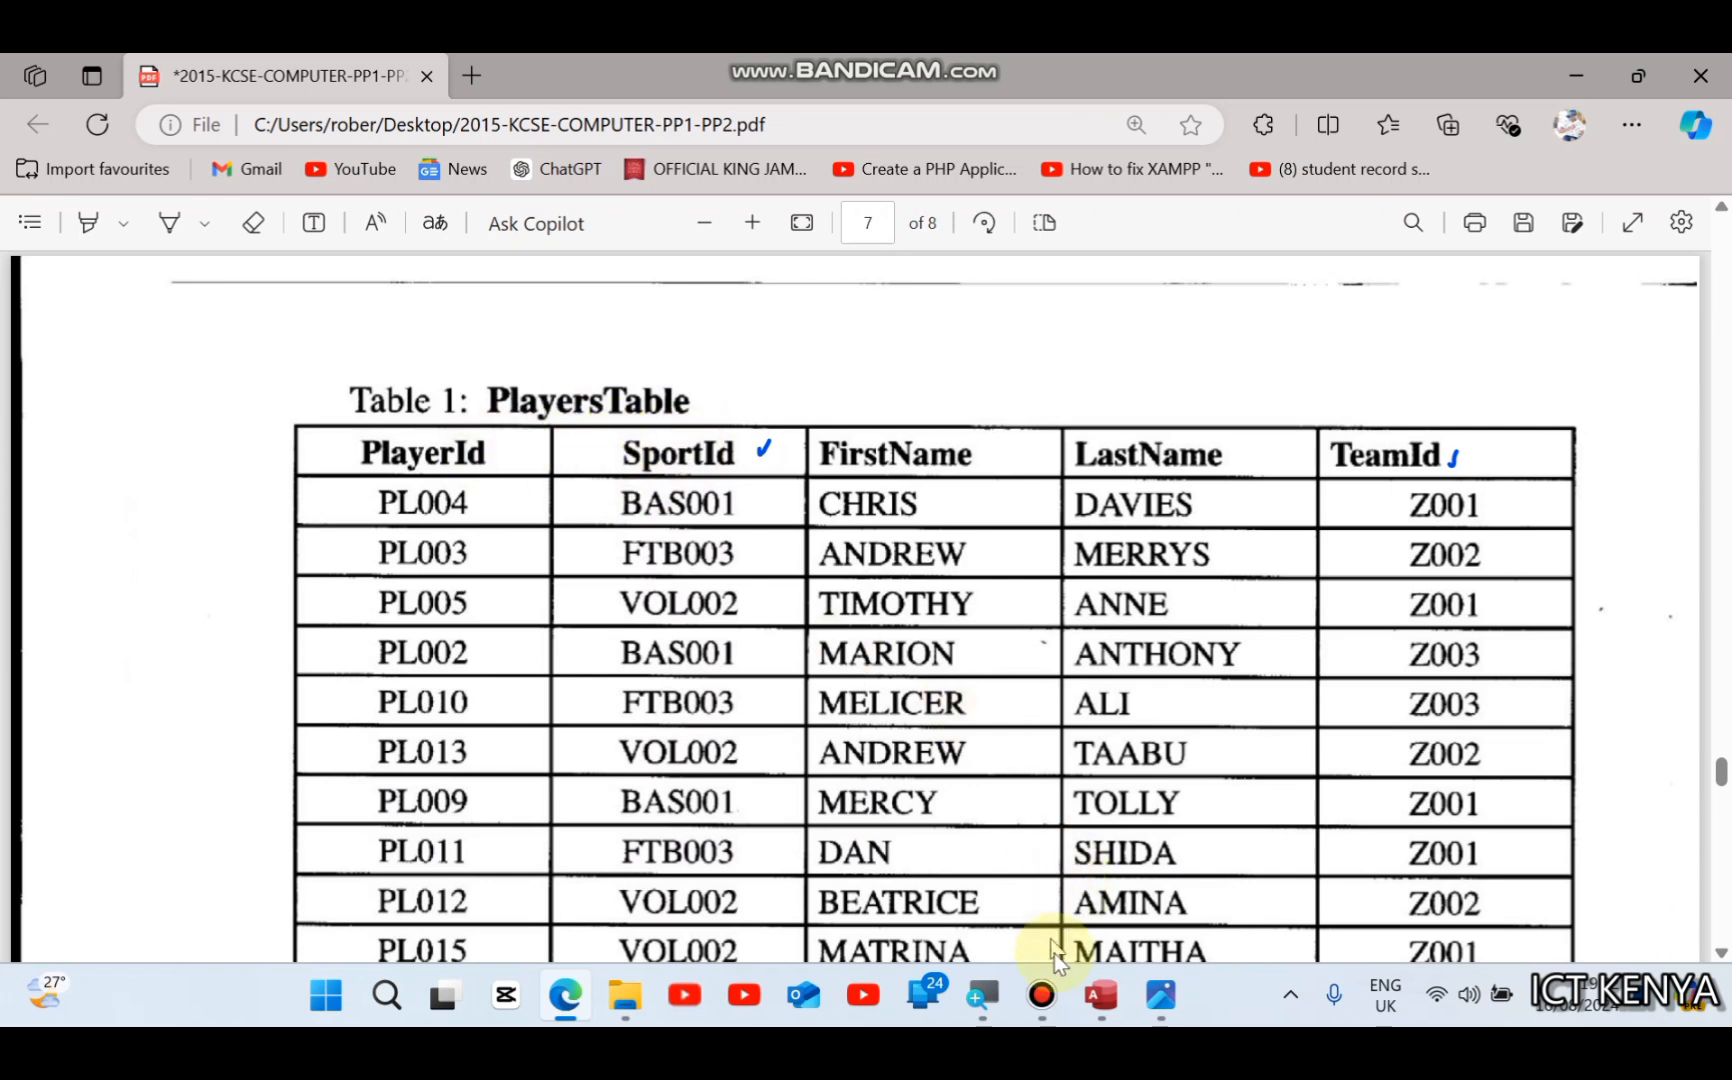
click(1104, 1010)
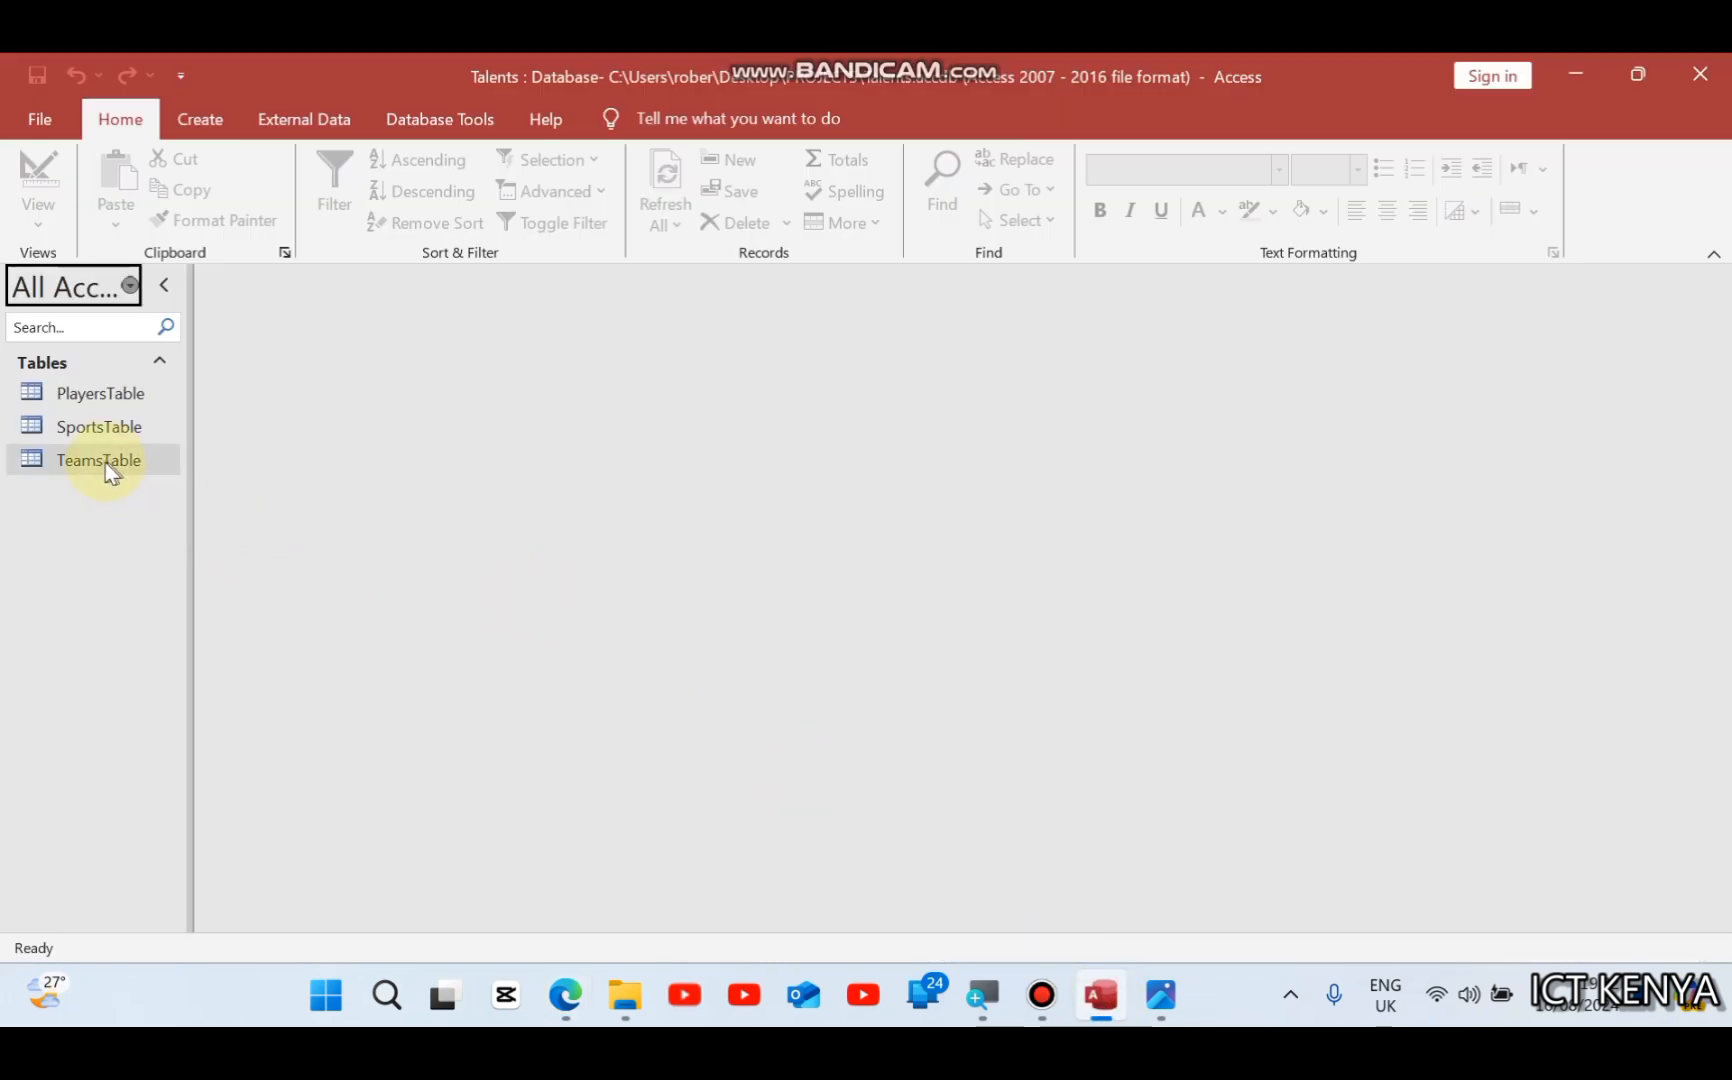
Step: Open PlayersTable and arrange the database window side by side with the exam PDF
double_click(92, 401)
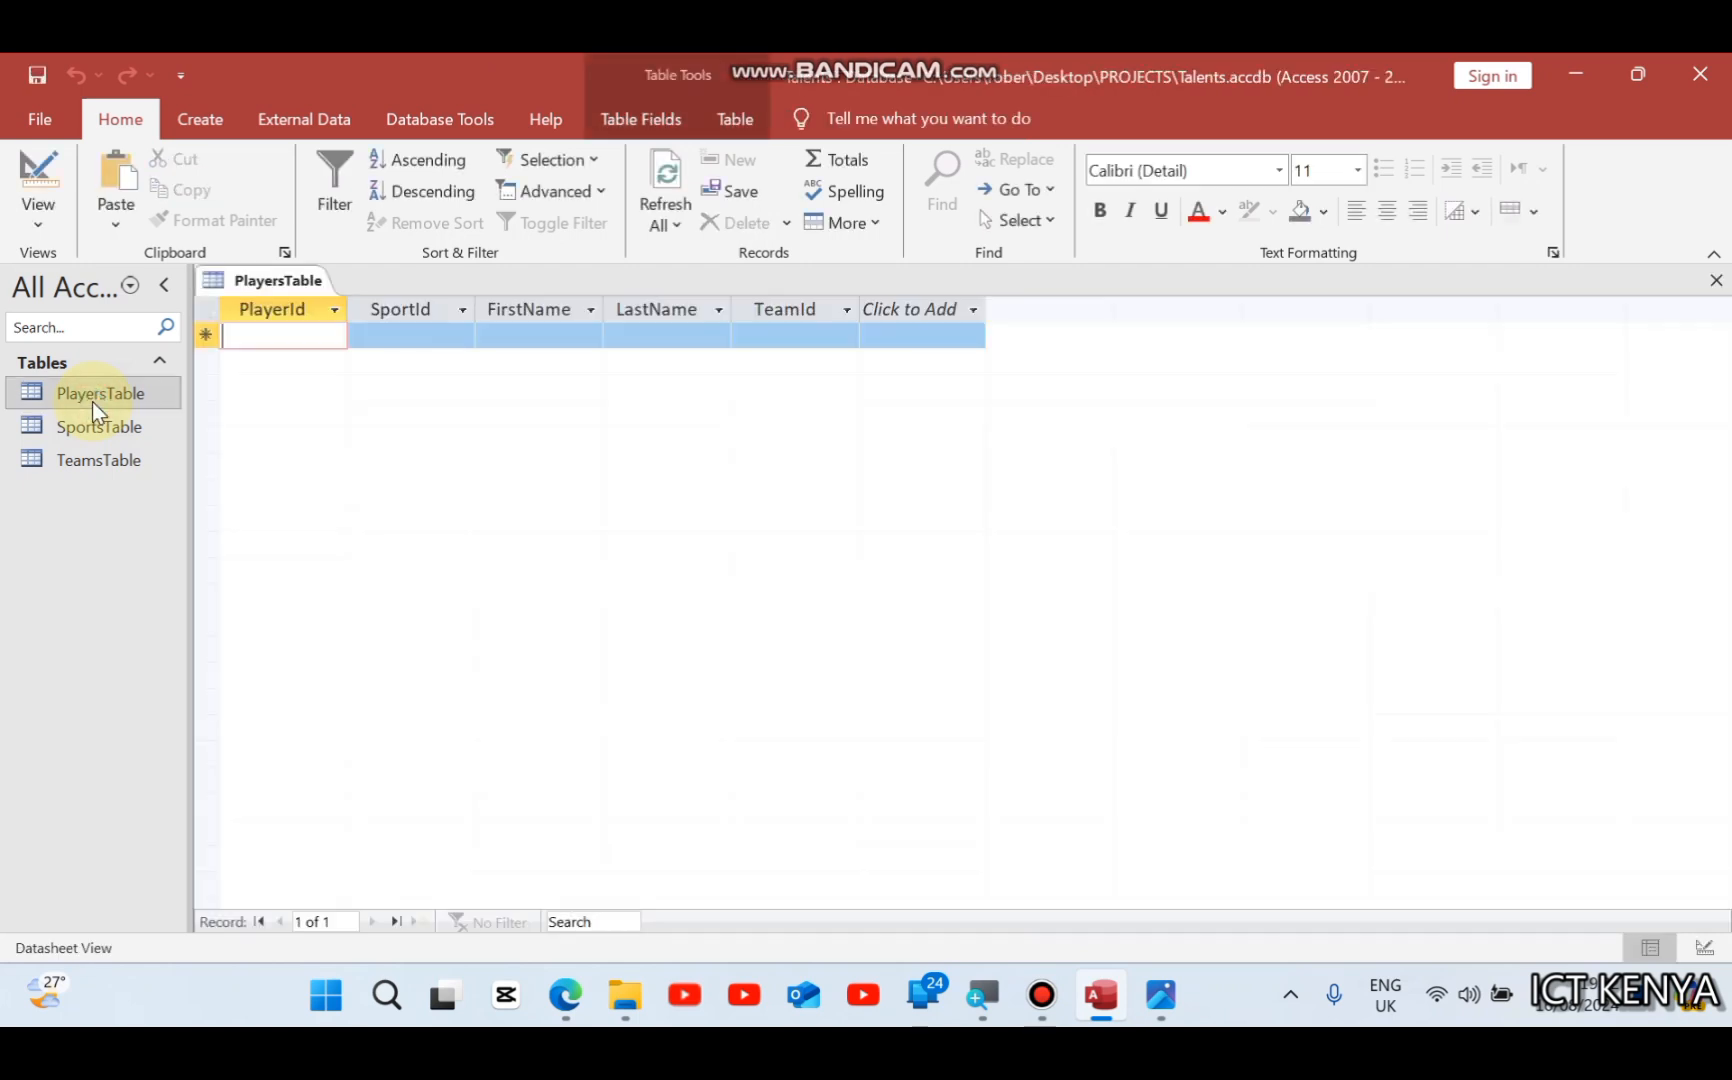
key(super+Left)
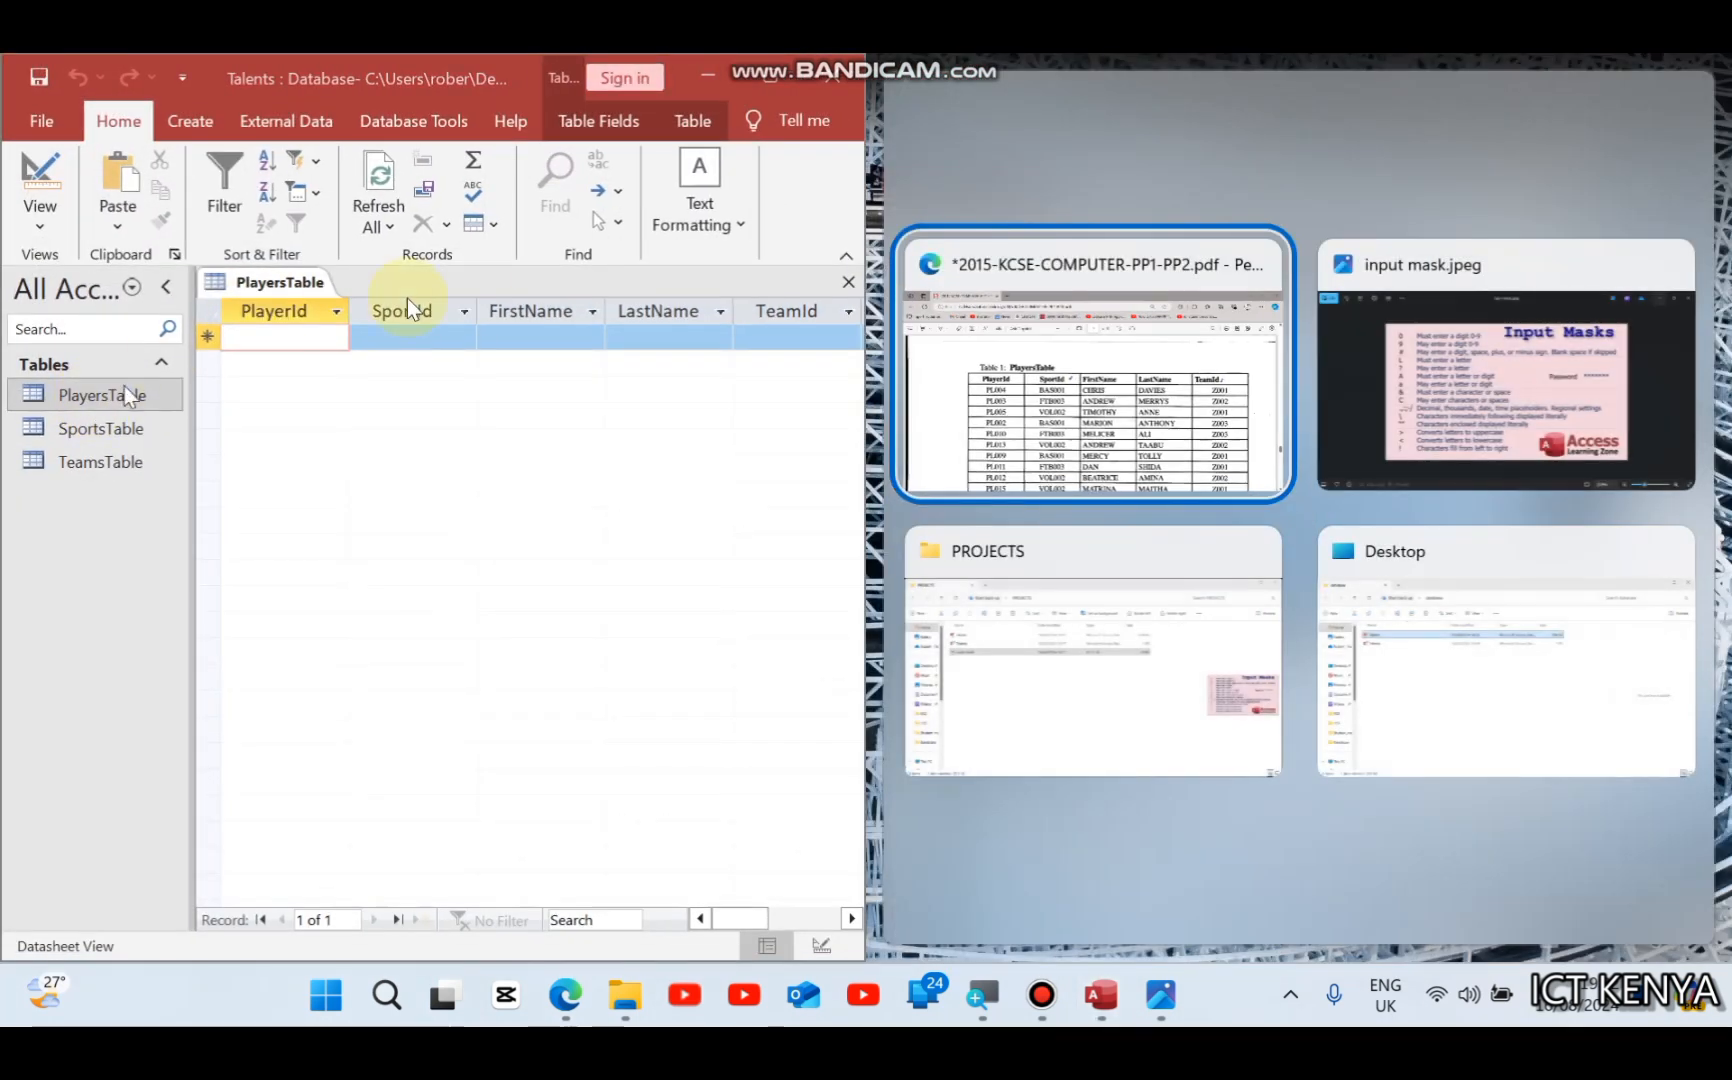
click(1080, 353)
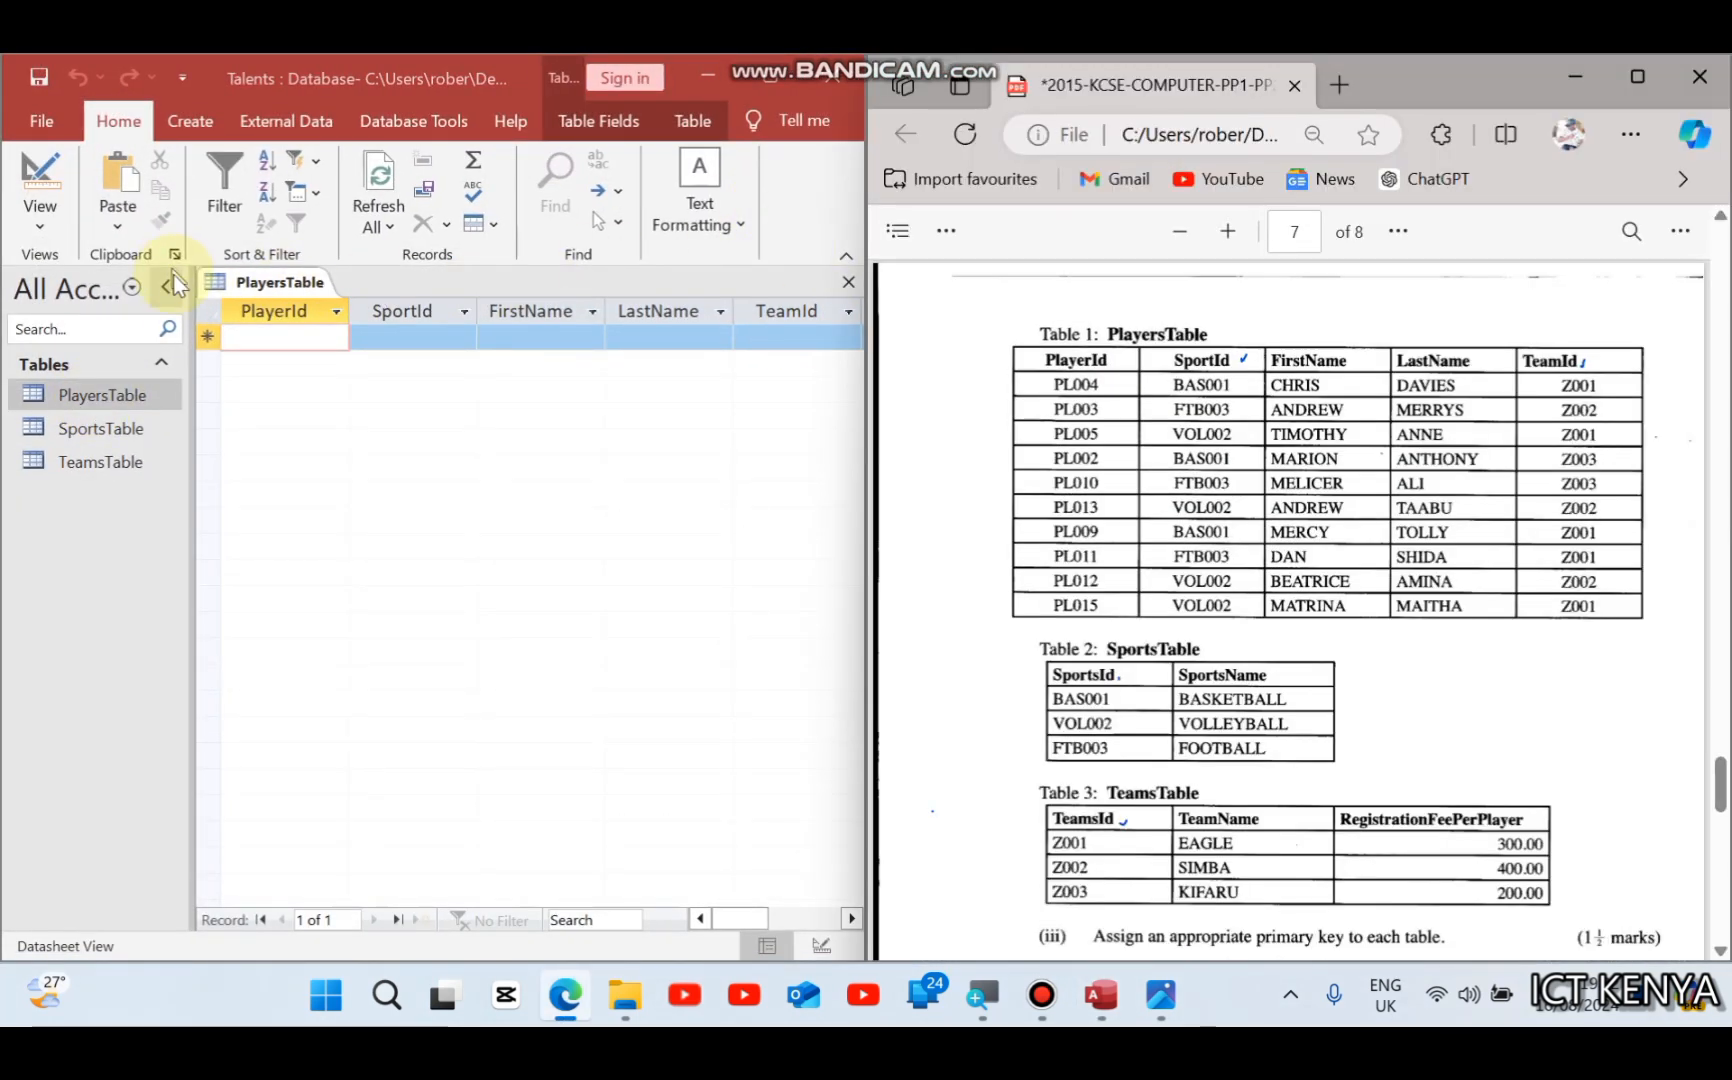
Step: Try to start the first PlayersTable record with PlayerId Pl004 and SportId bas001
click(271, 338)
text(P)
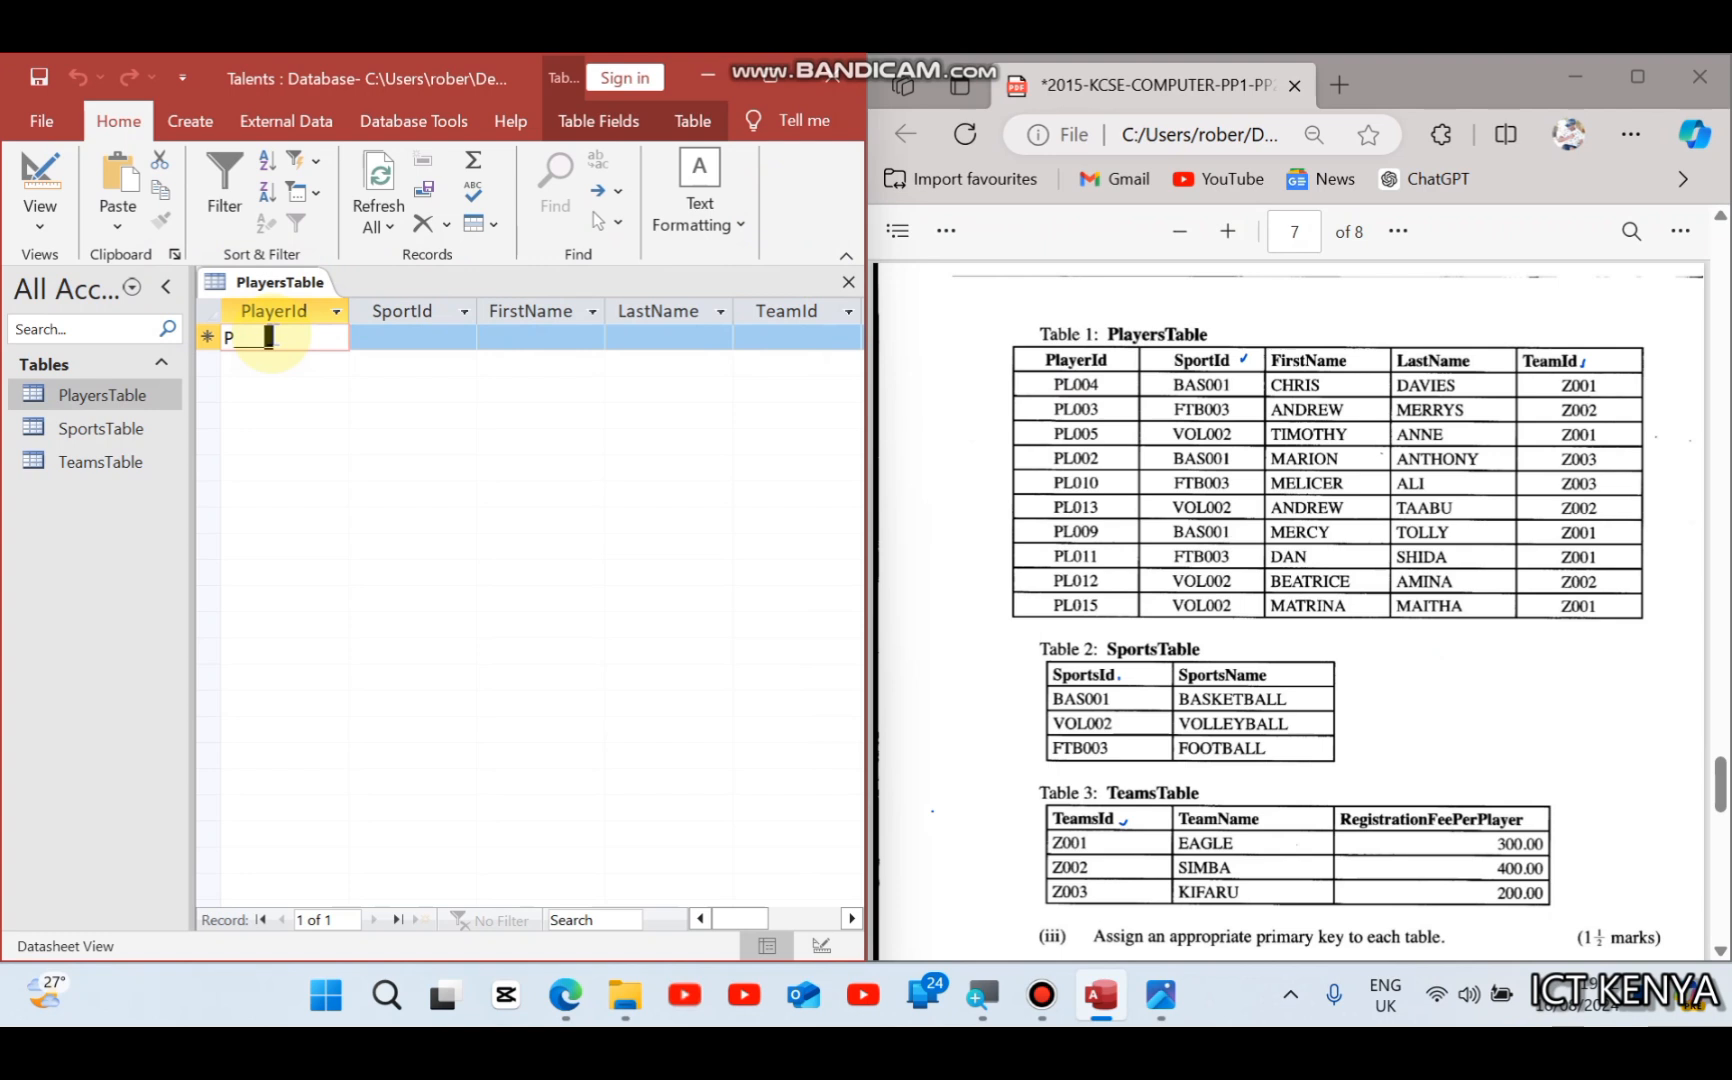
click(303, 335)
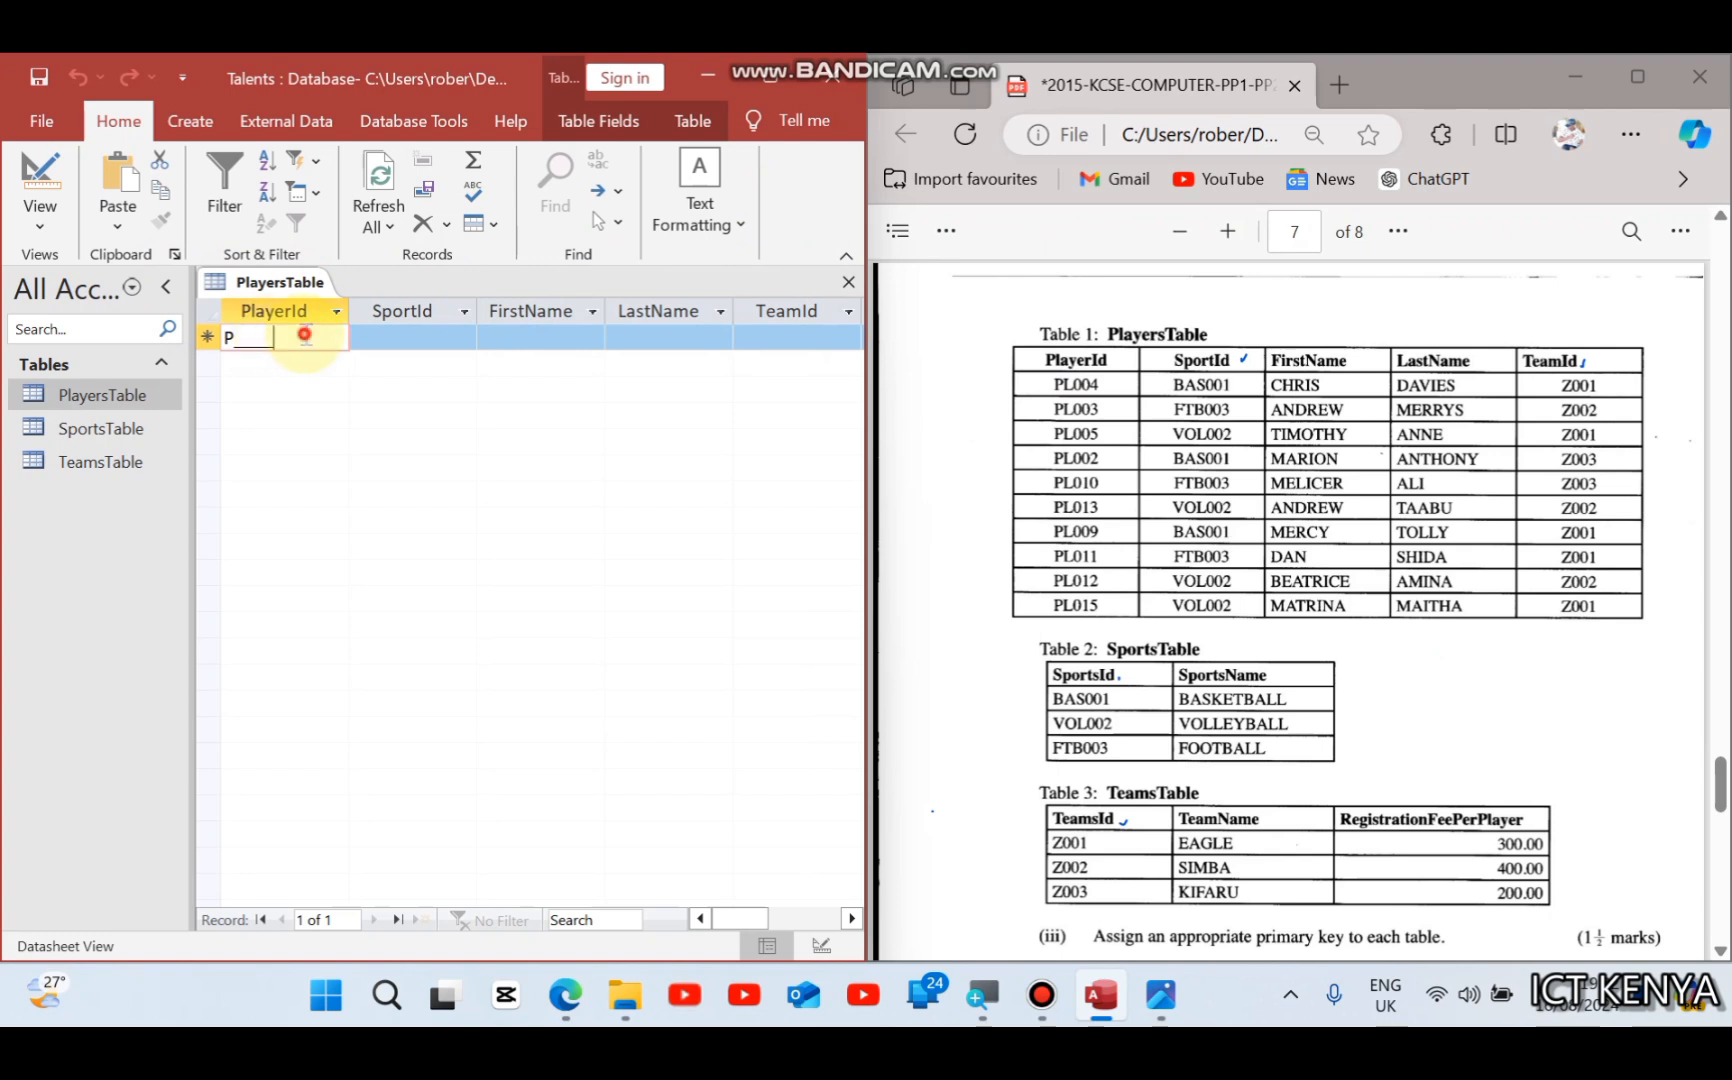
key(Tab)
key(shift+Tab)
text(P)
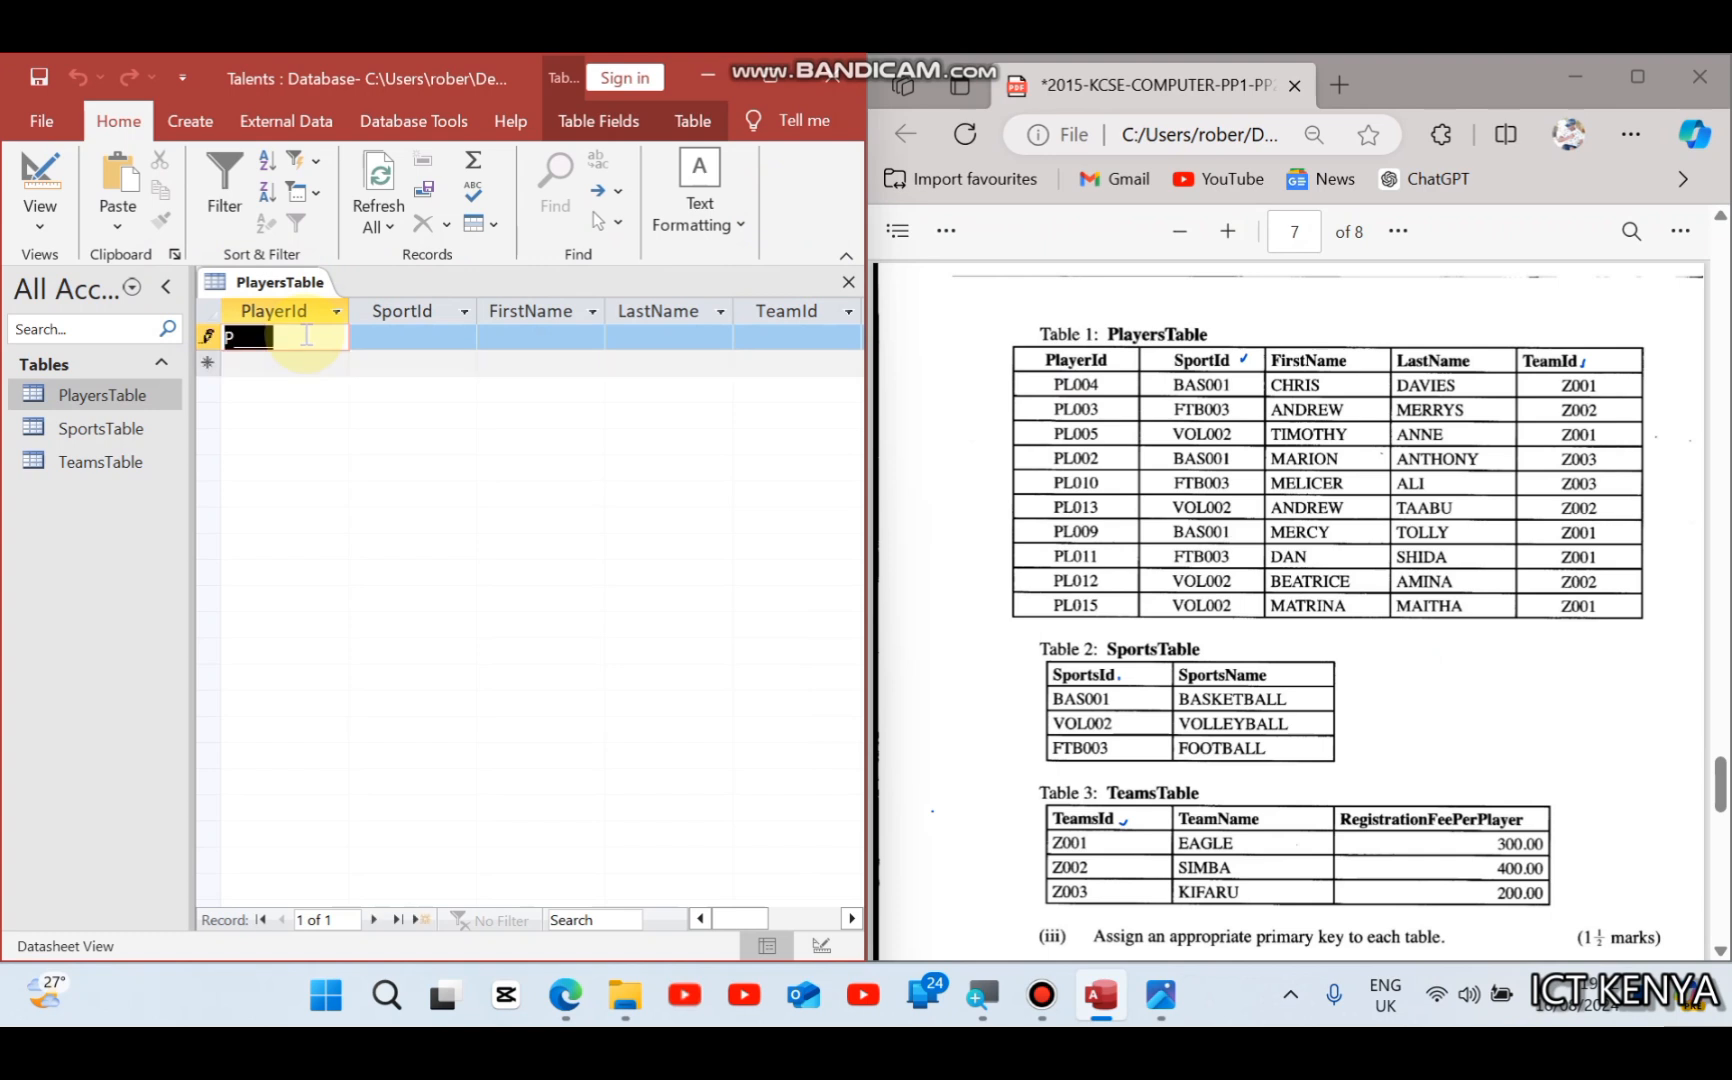
text(p)
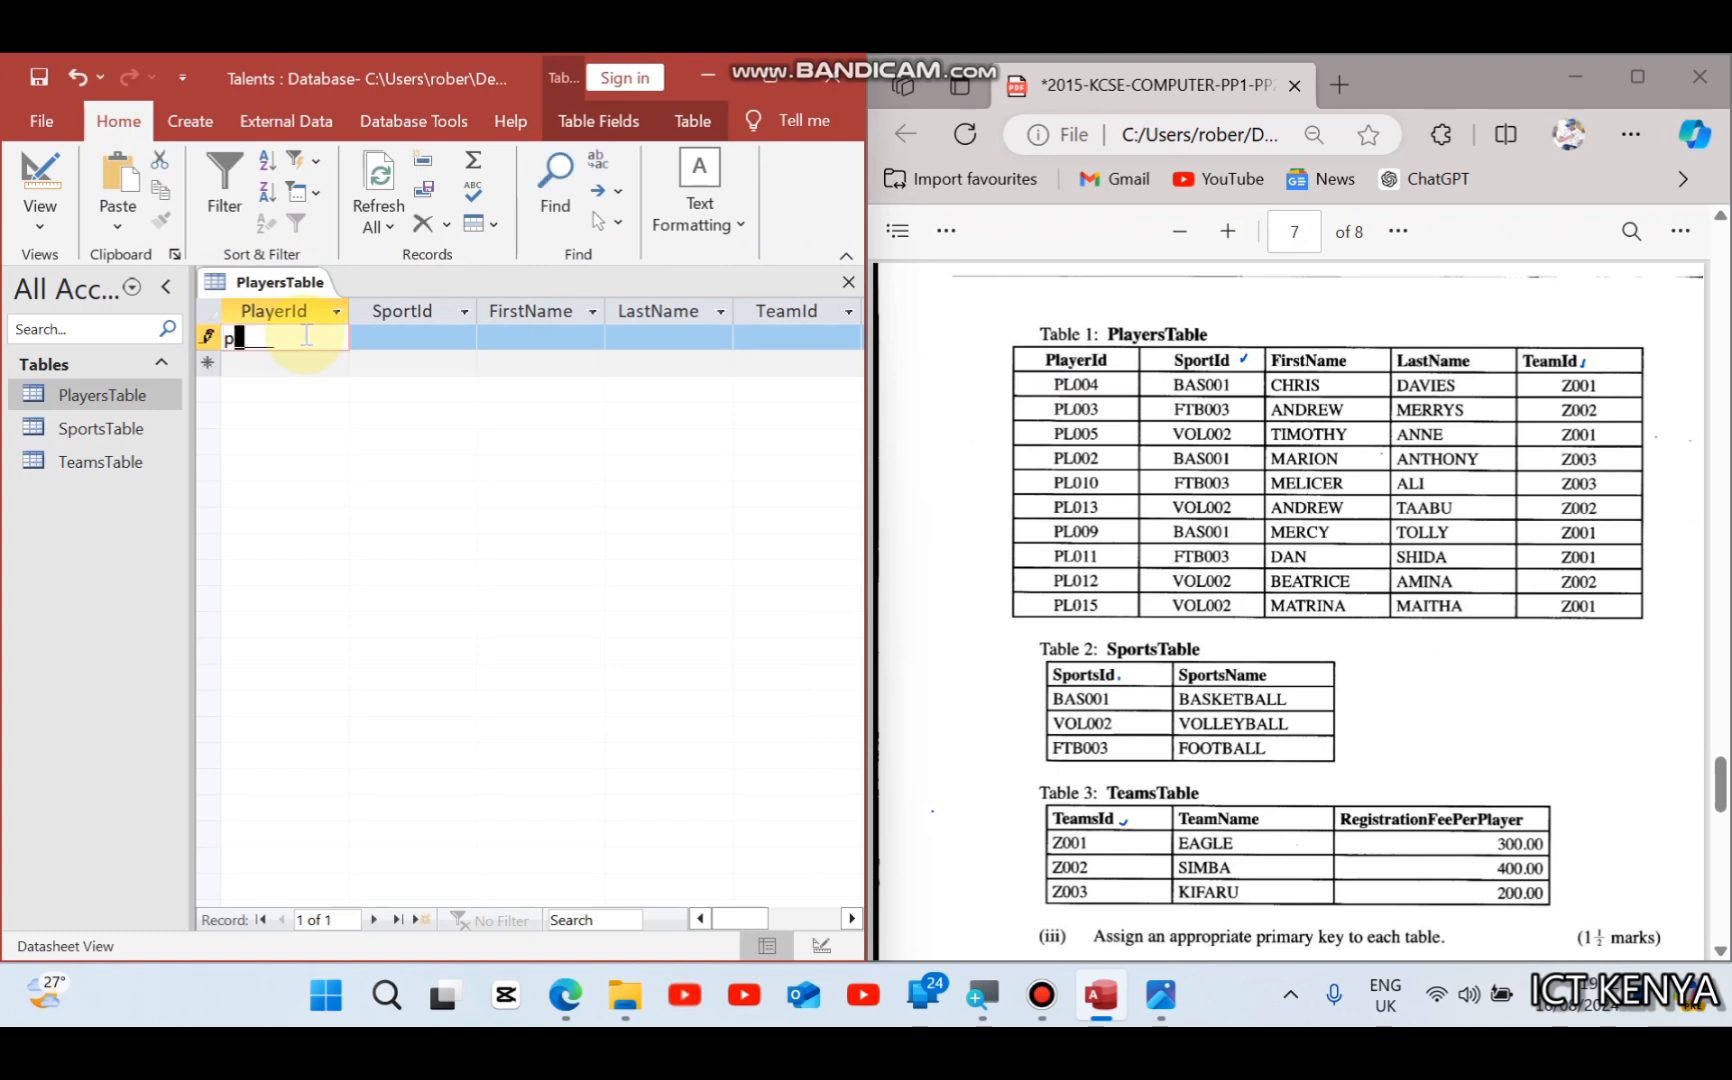
text(l004)
key(Tab)
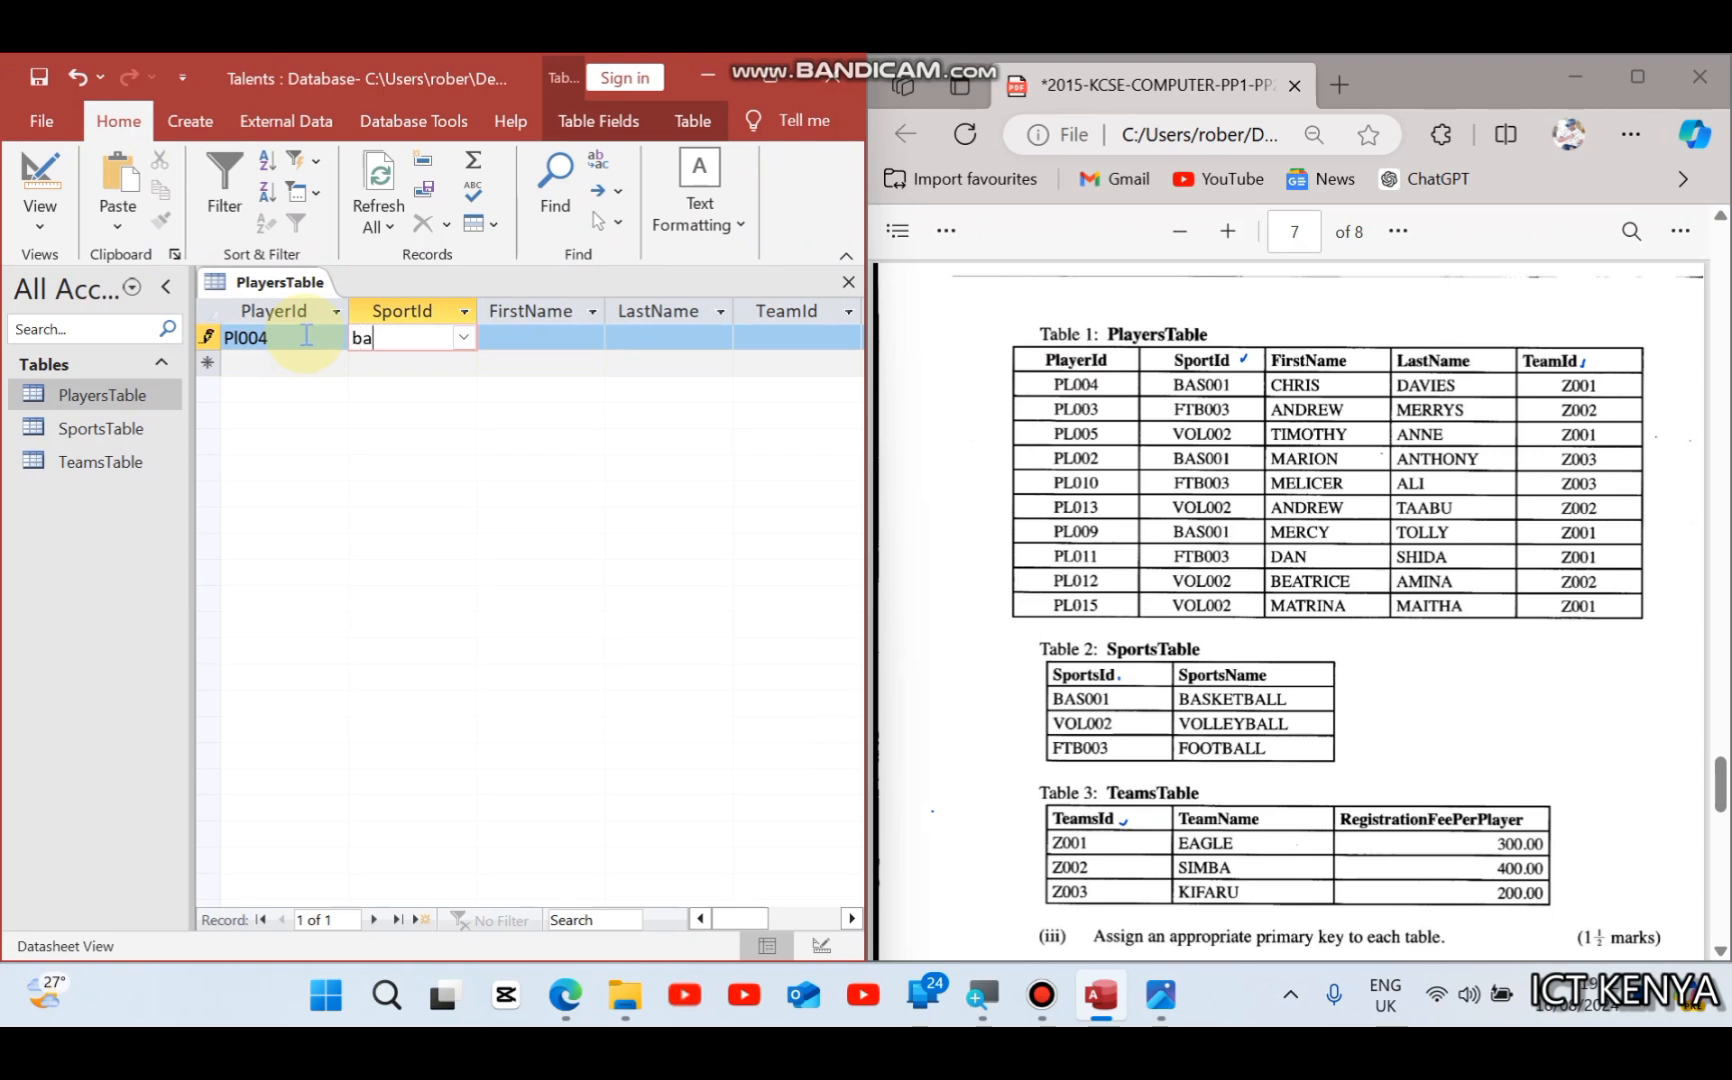
text(bas001)
key(Tab)
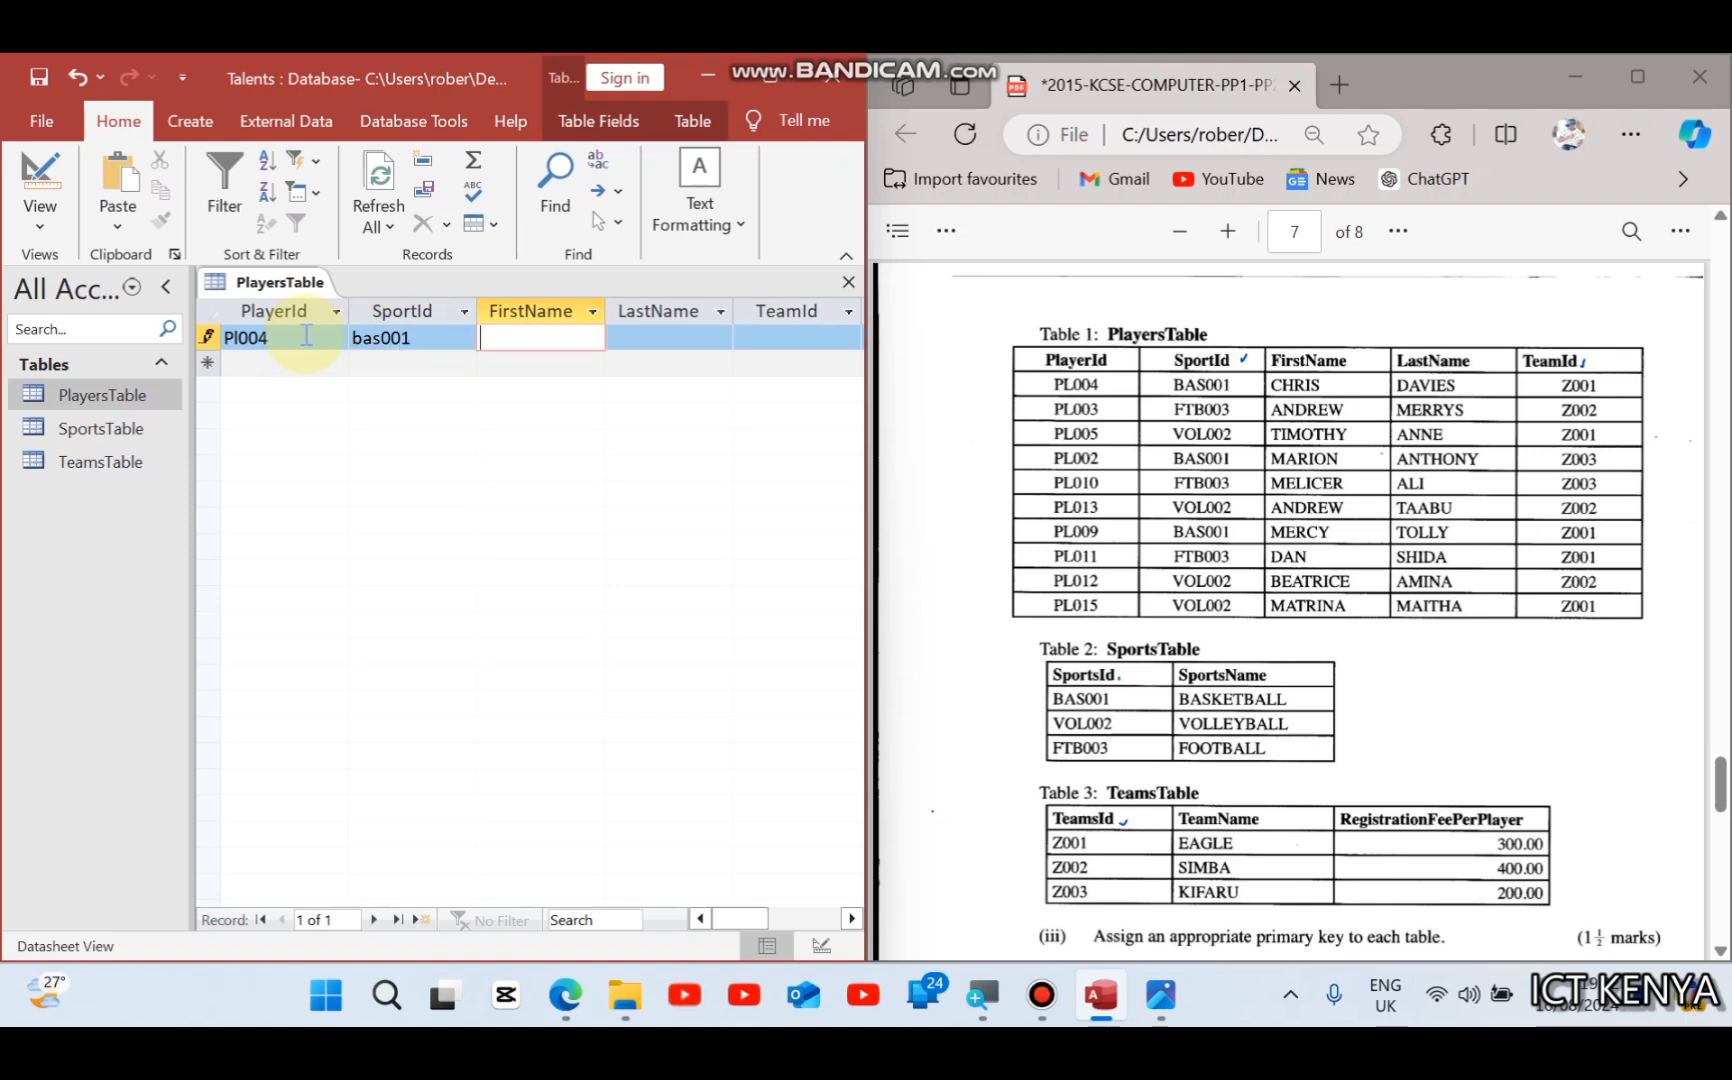
Step: Try to complete the Pl004 record with the player's first and last name in capitals and TeamId Z001
key(Caps_Lock)
text(CHRIS)
key(Tab)
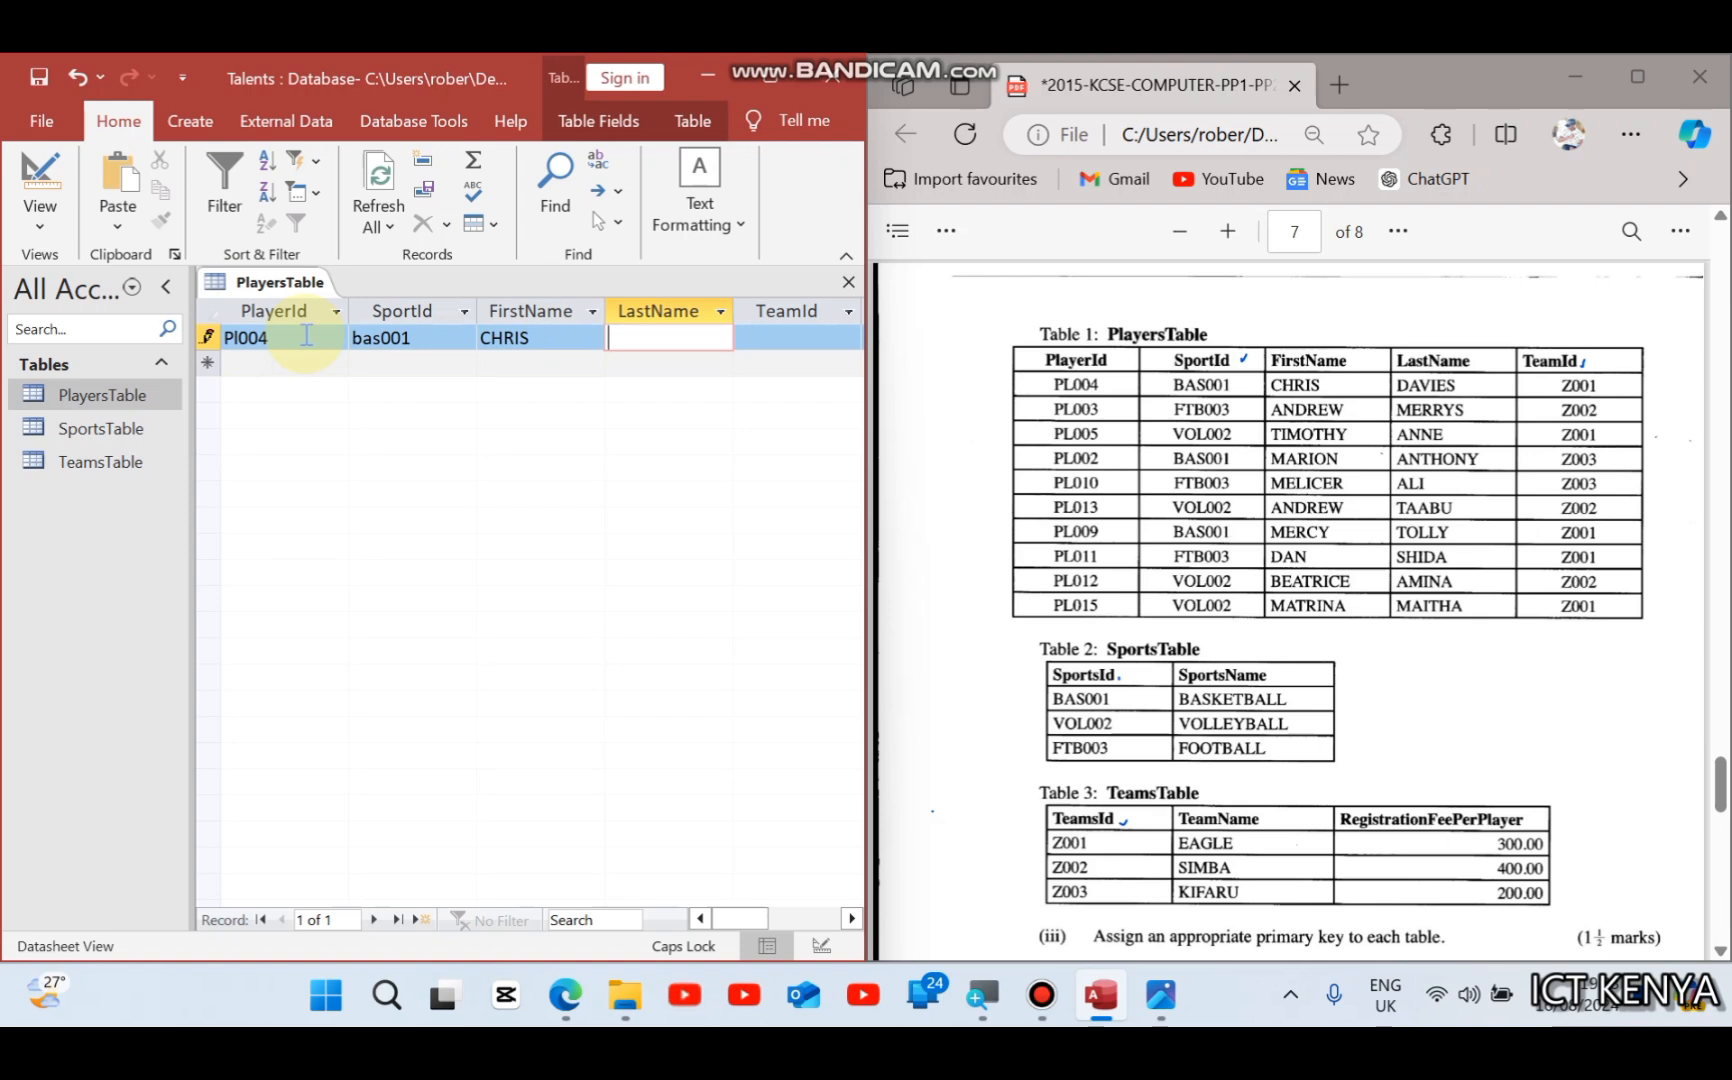
key(Tab)
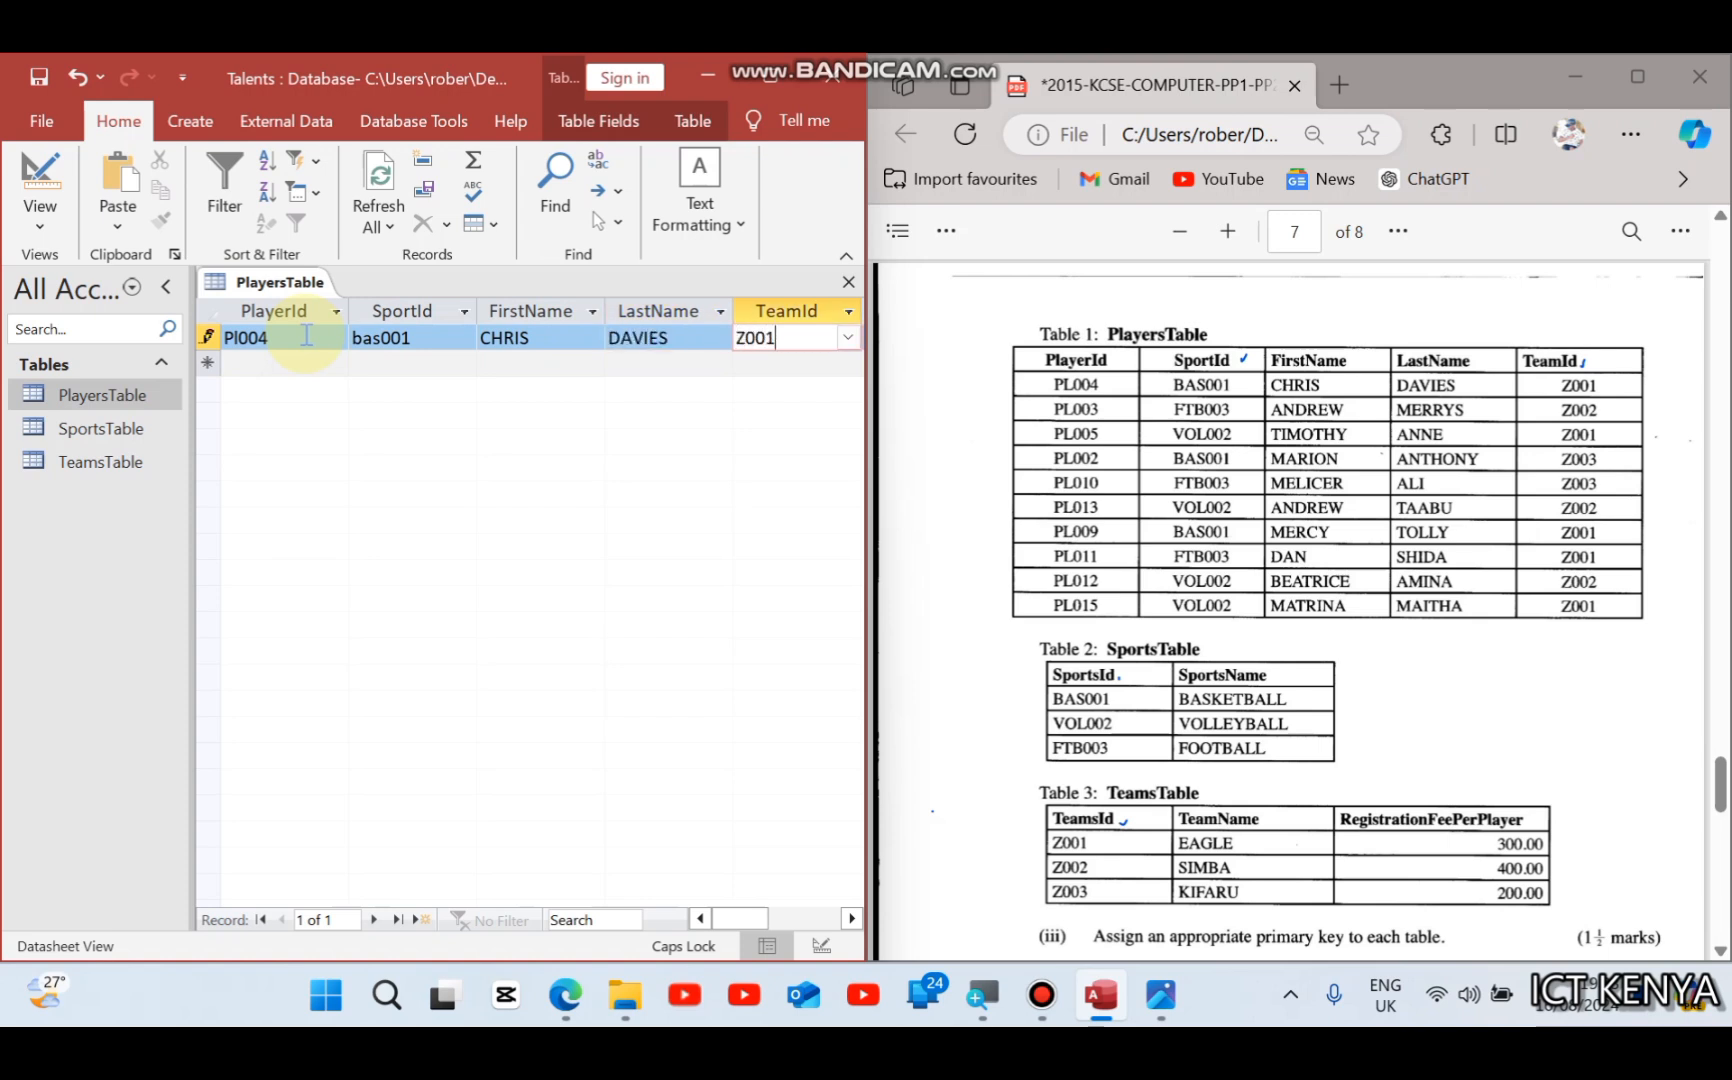
text(Z001)
key(Tab)
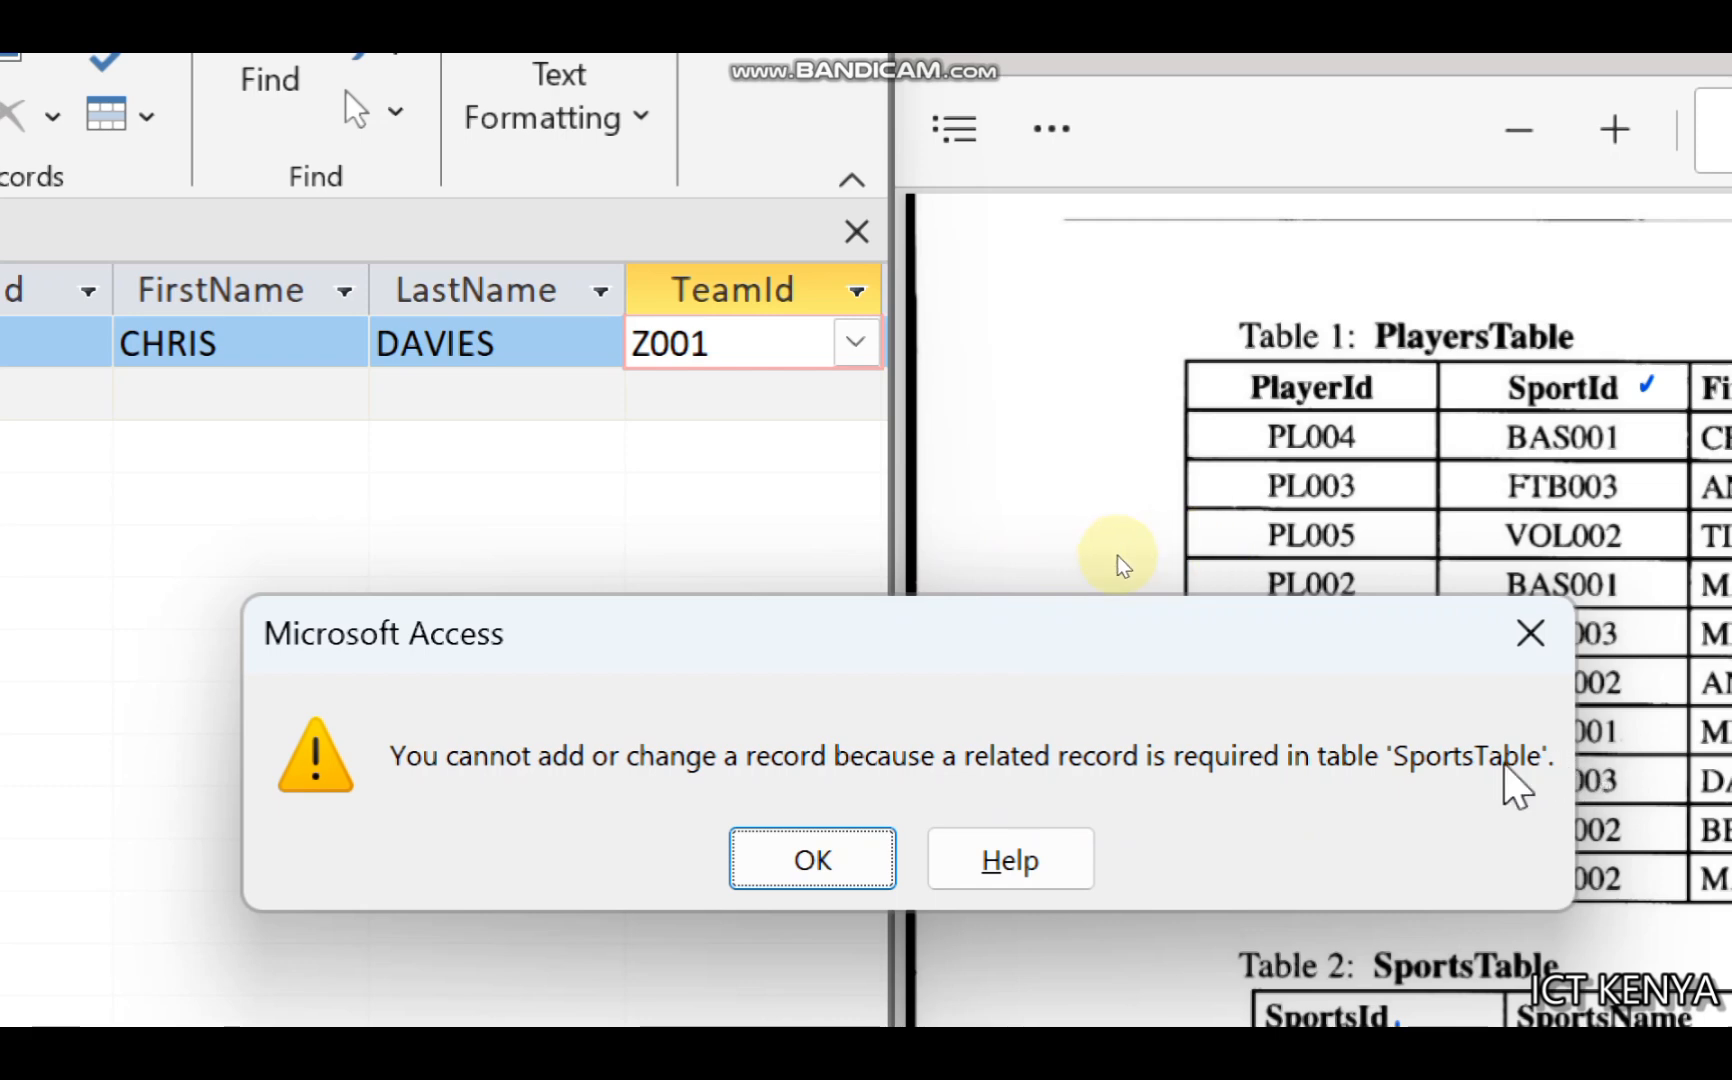
Step: Close PlayersTable and discard the unsaved player record
click(839, 872)
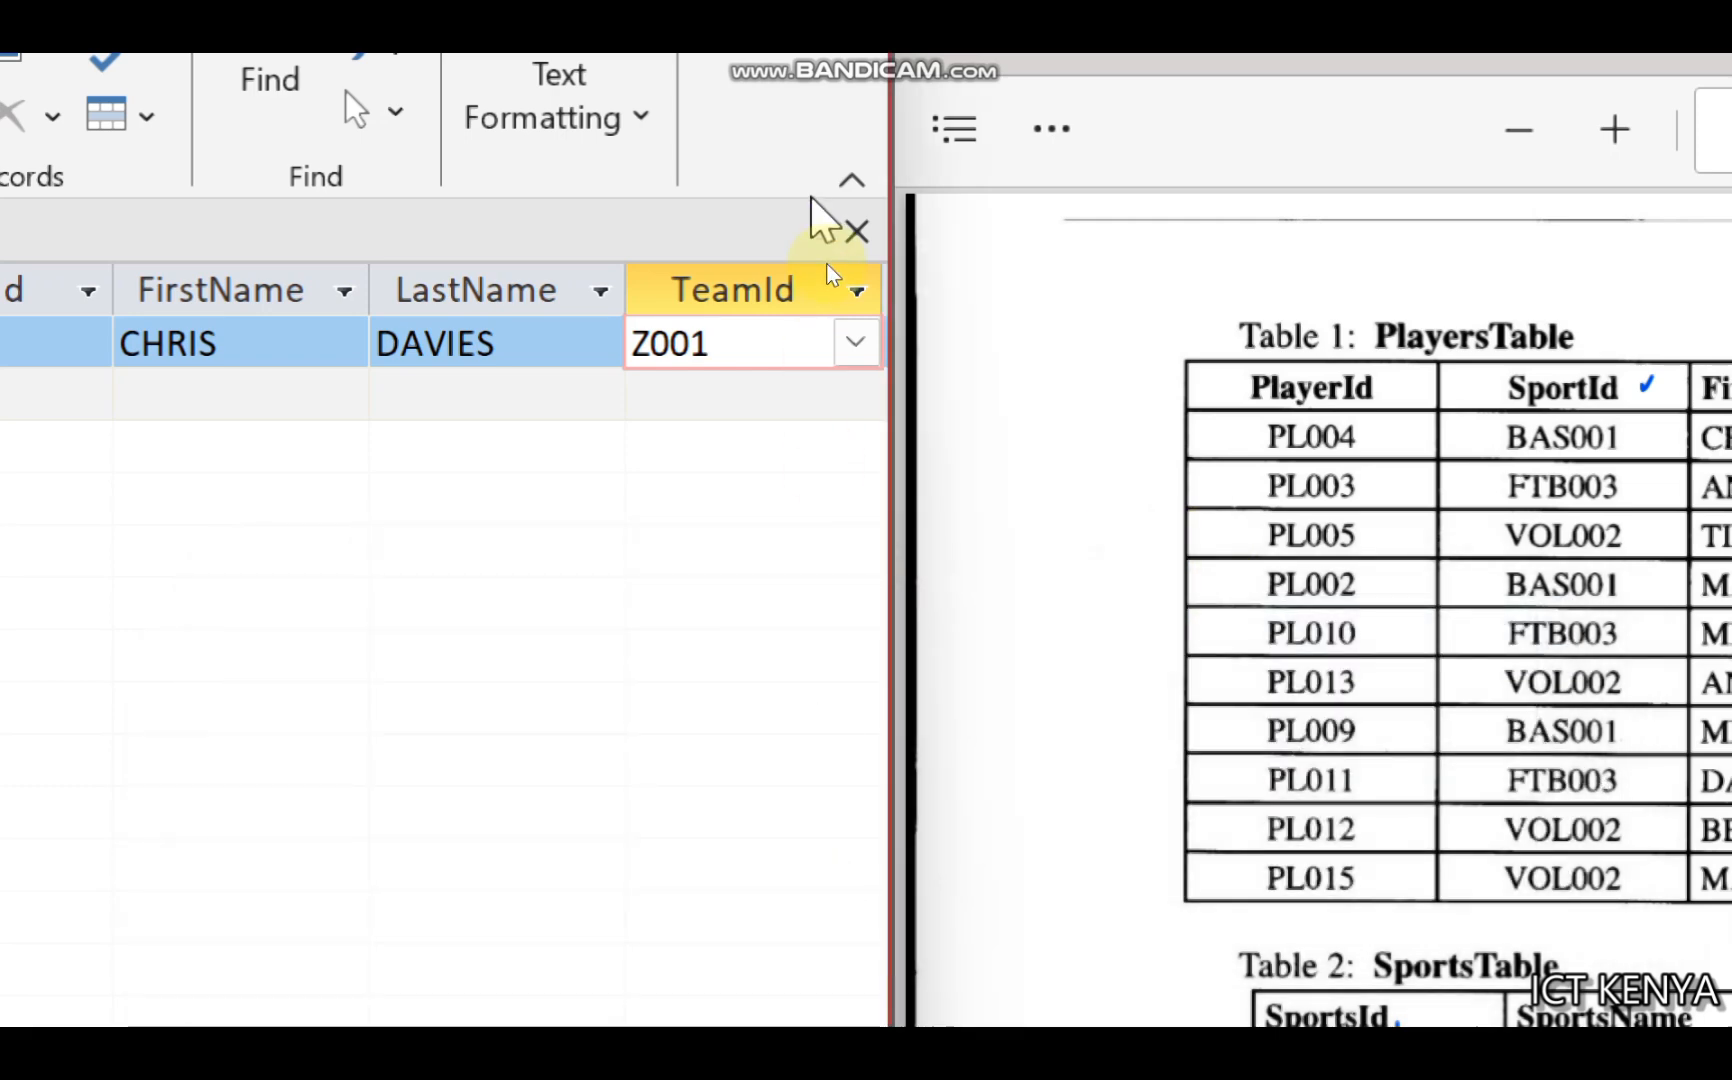
click(856, 231)
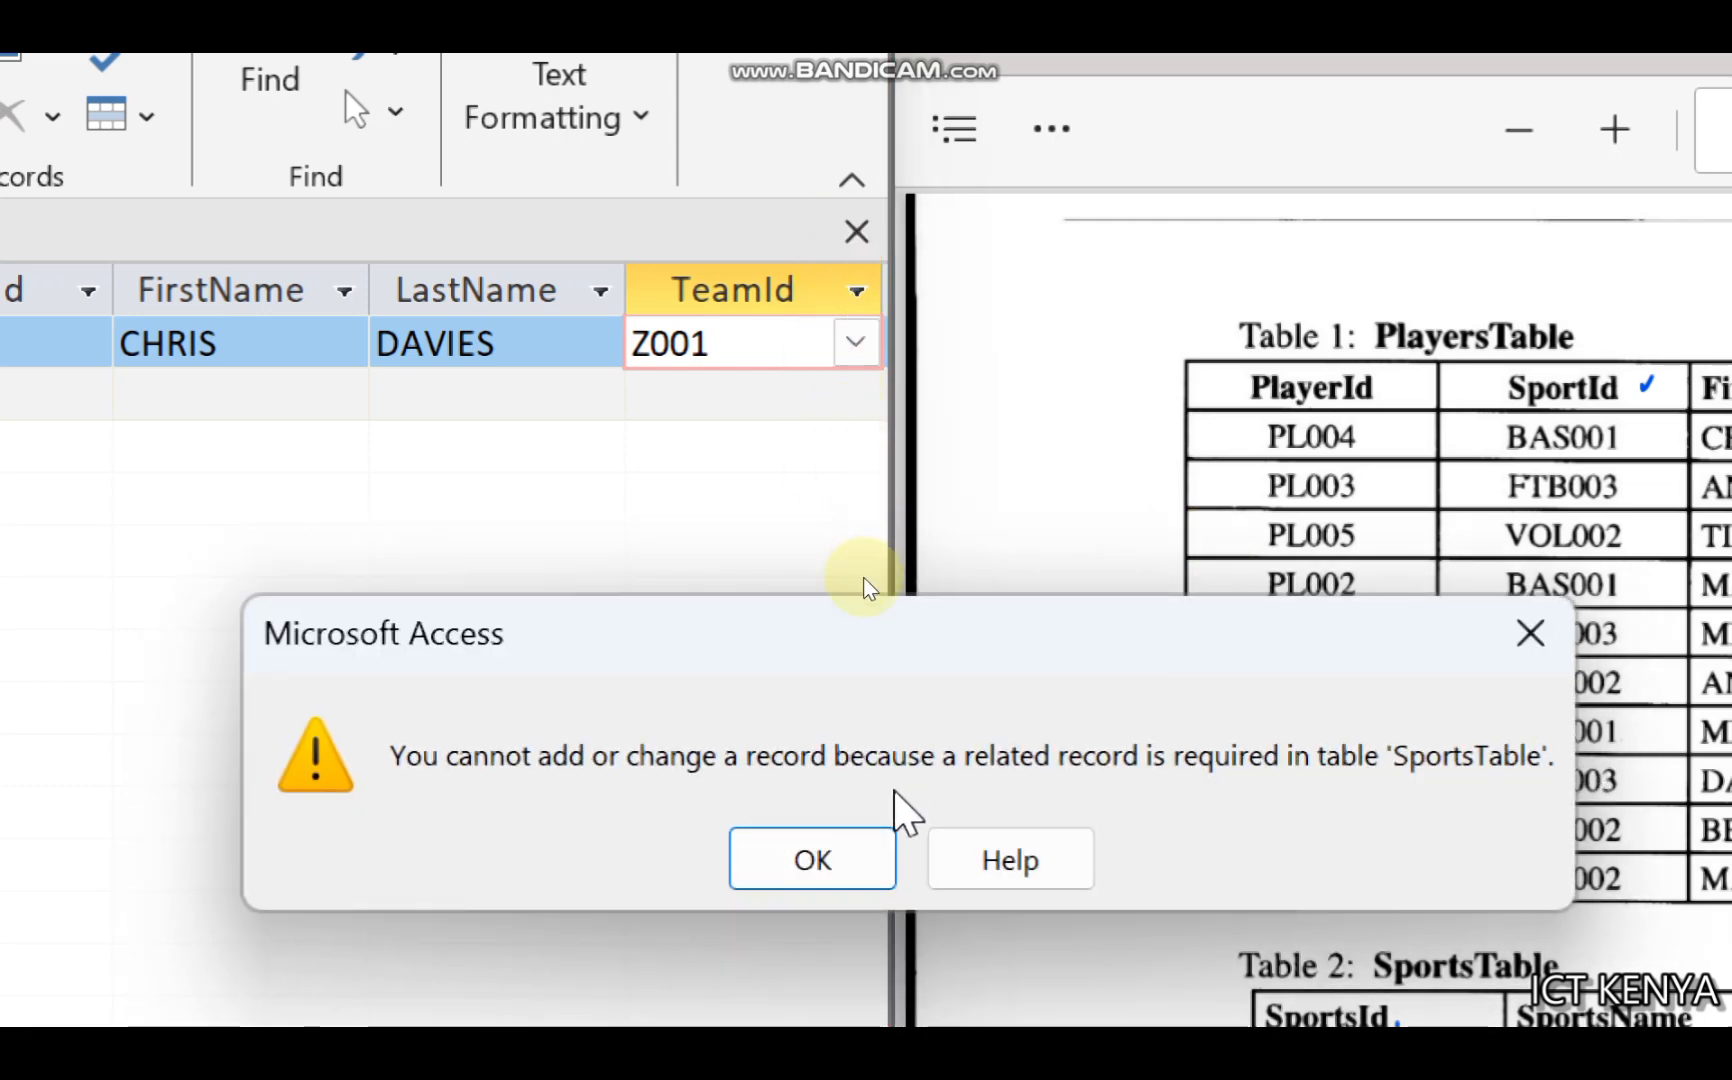
click(868, 875)
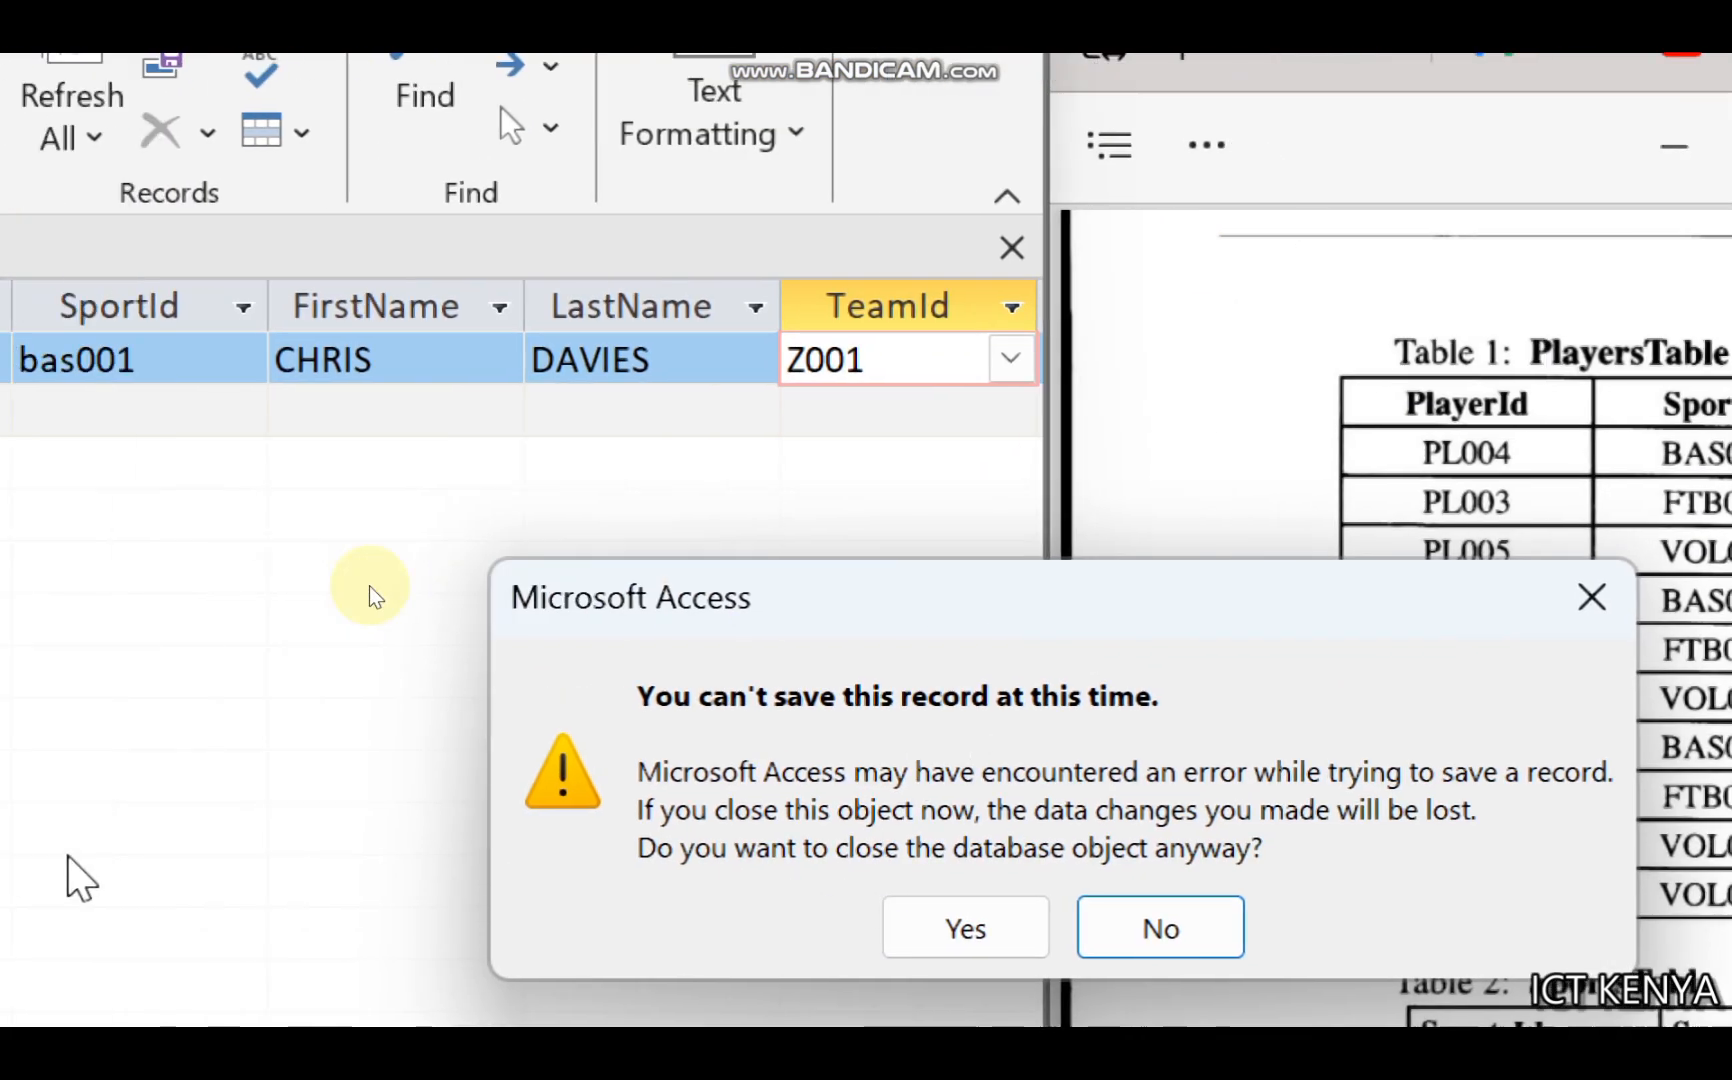
click(935, 935)
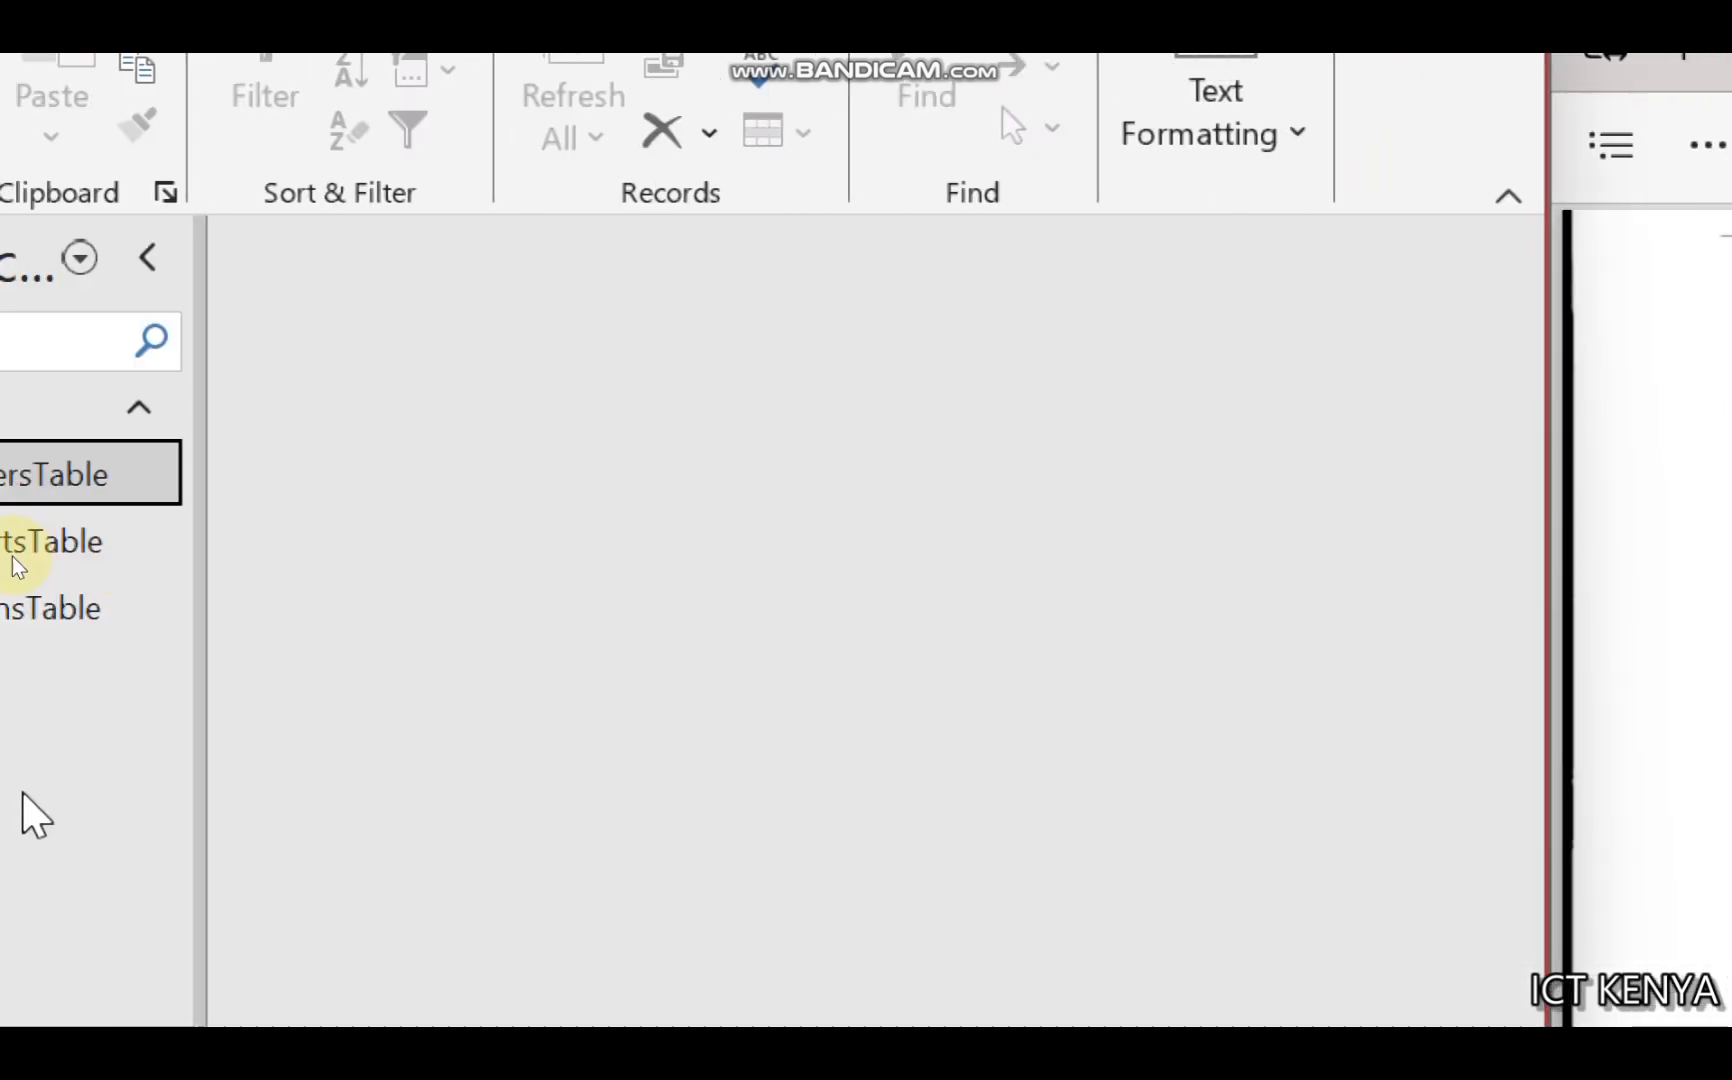
Step: Try to enter a SportsId starting with B in SportsTable, discard the entry and close the table
double_click(50, 541)
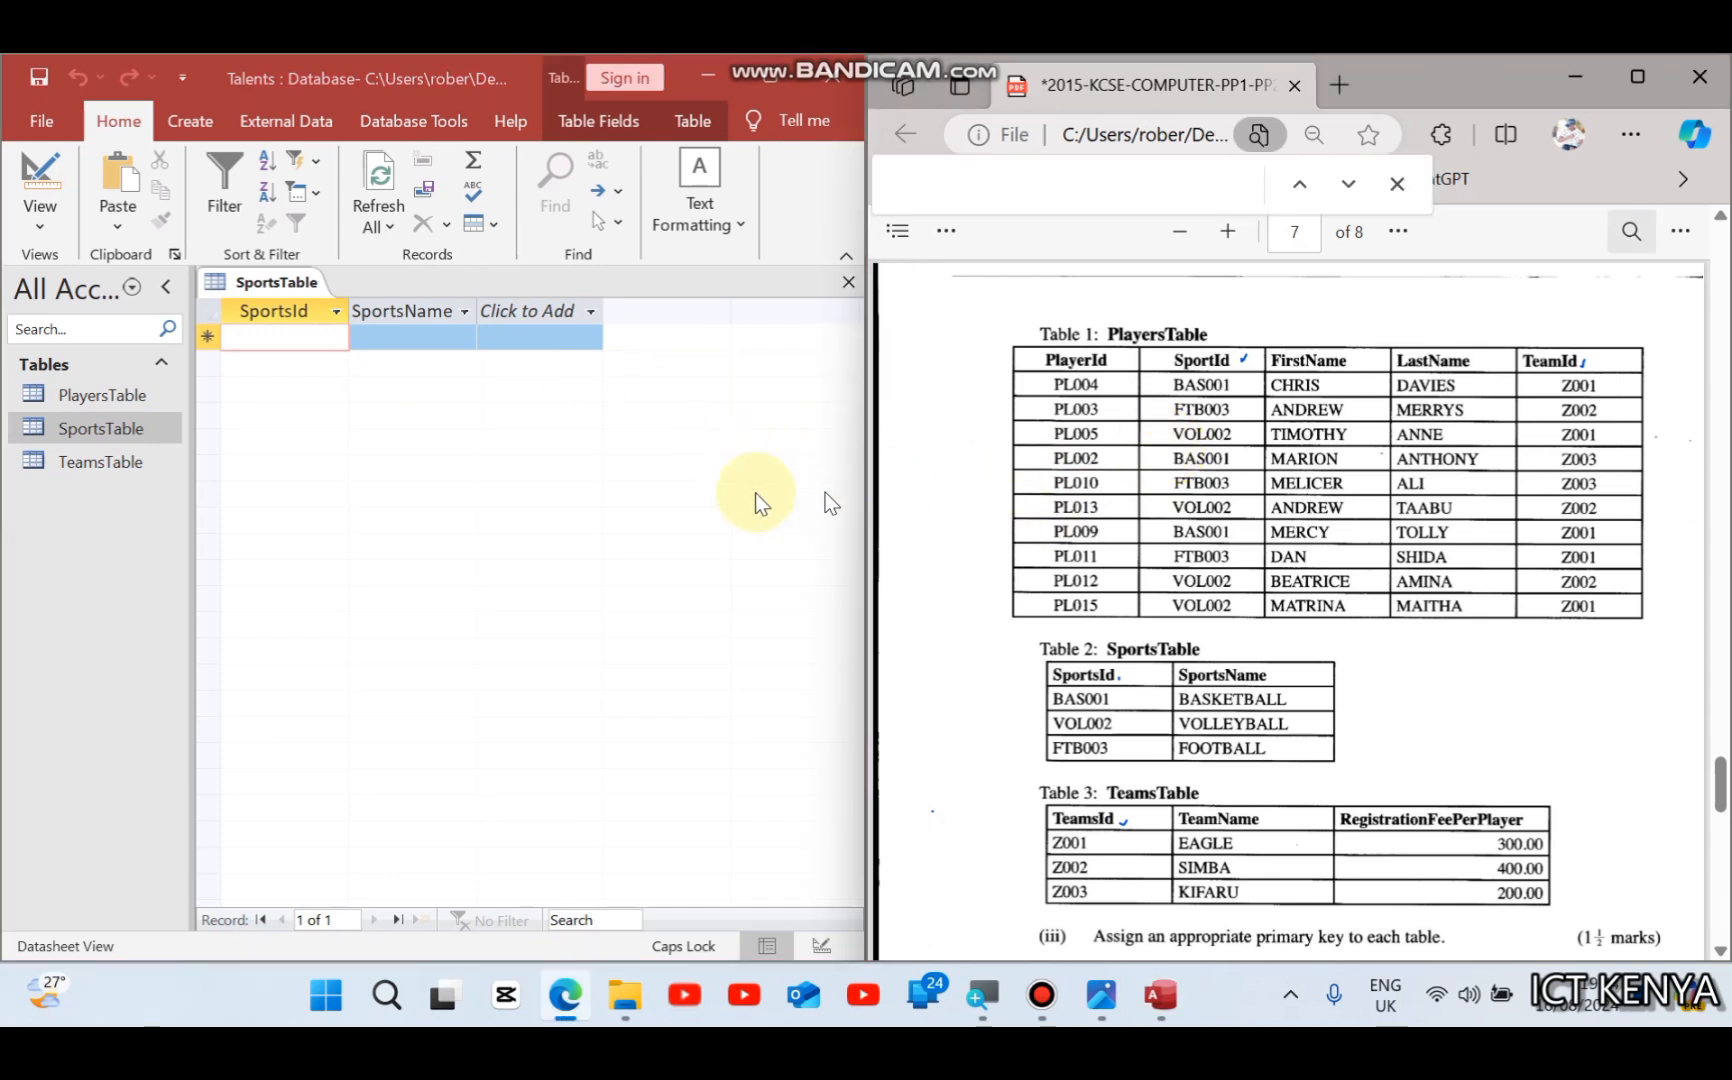
click(526, 495)
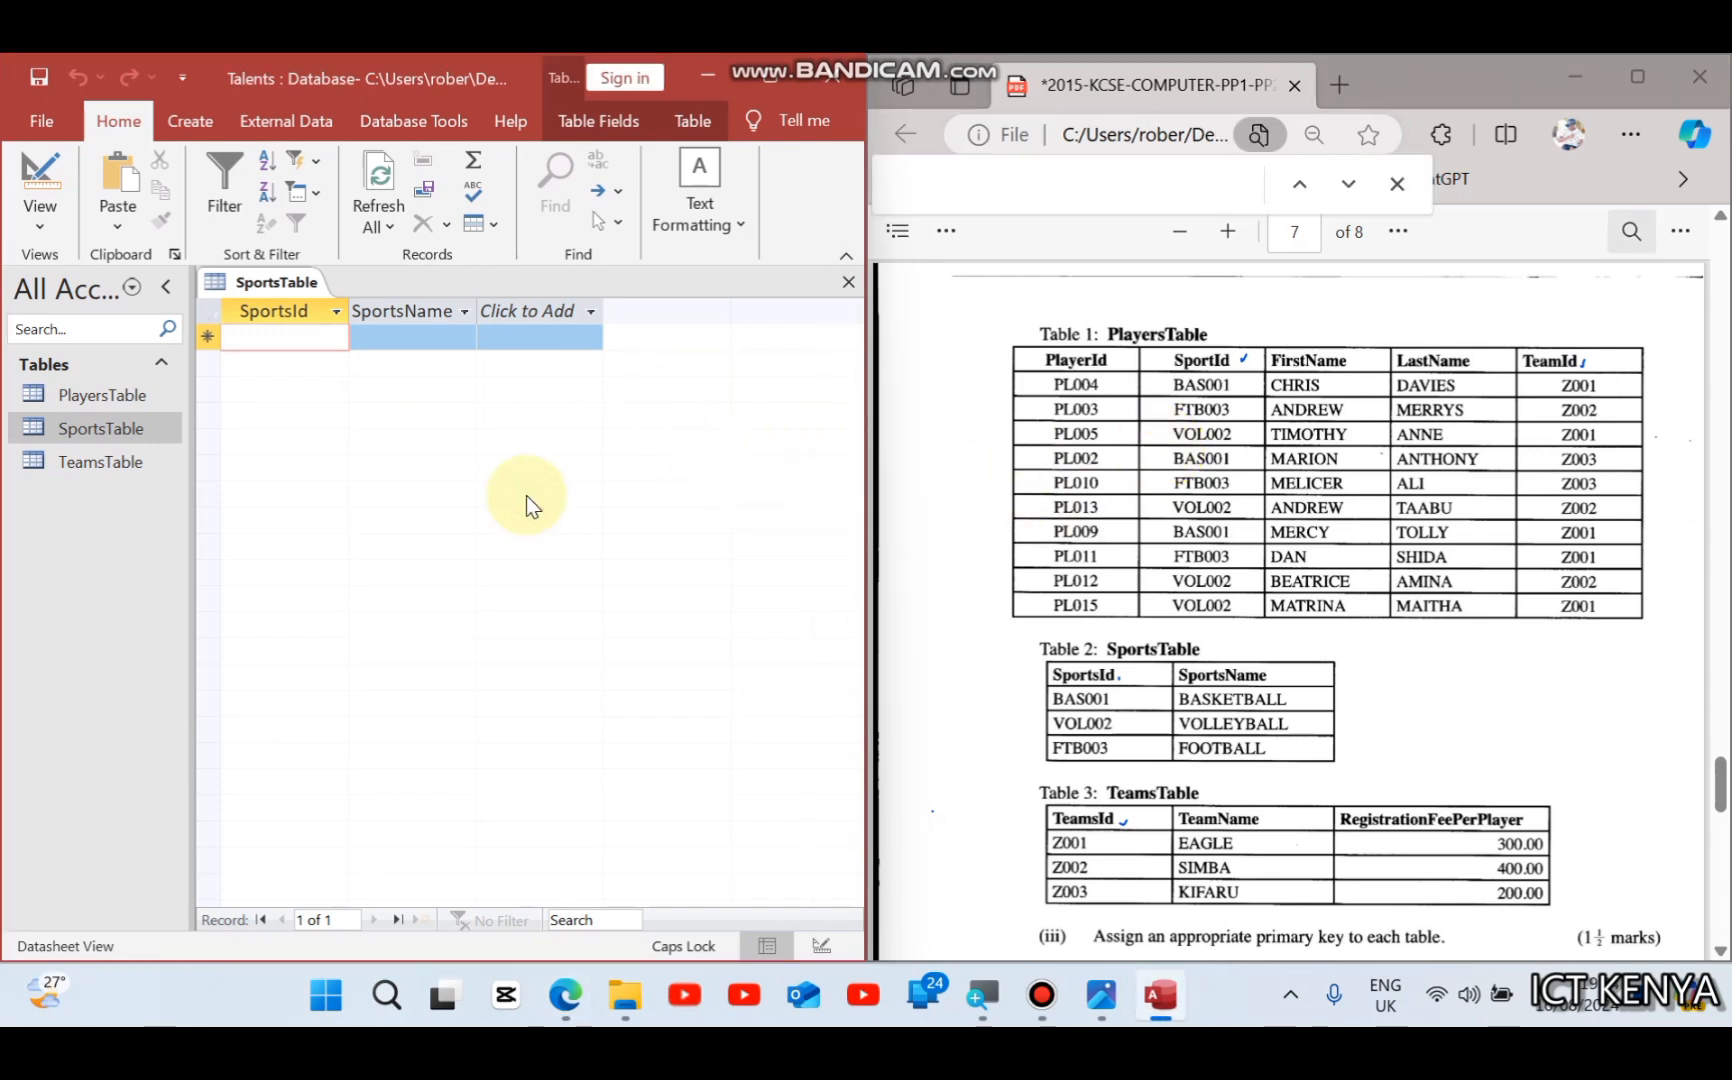
click(279, 340)
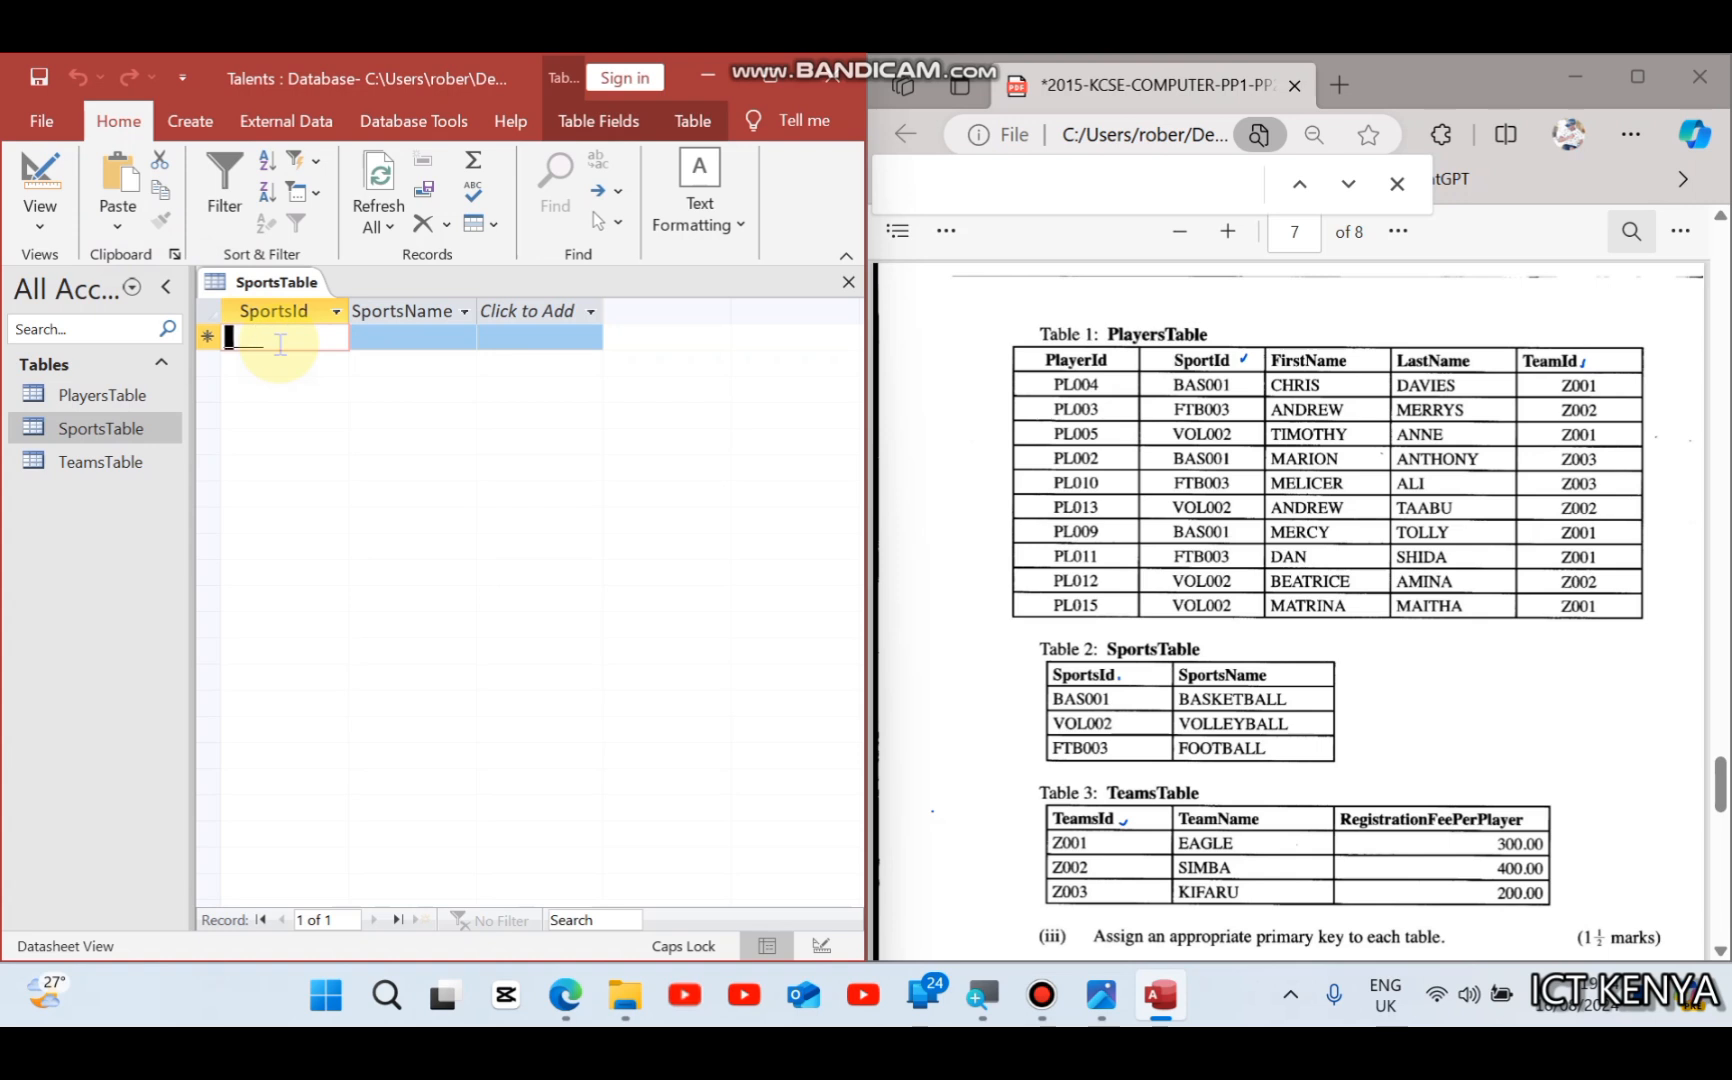
text(B)
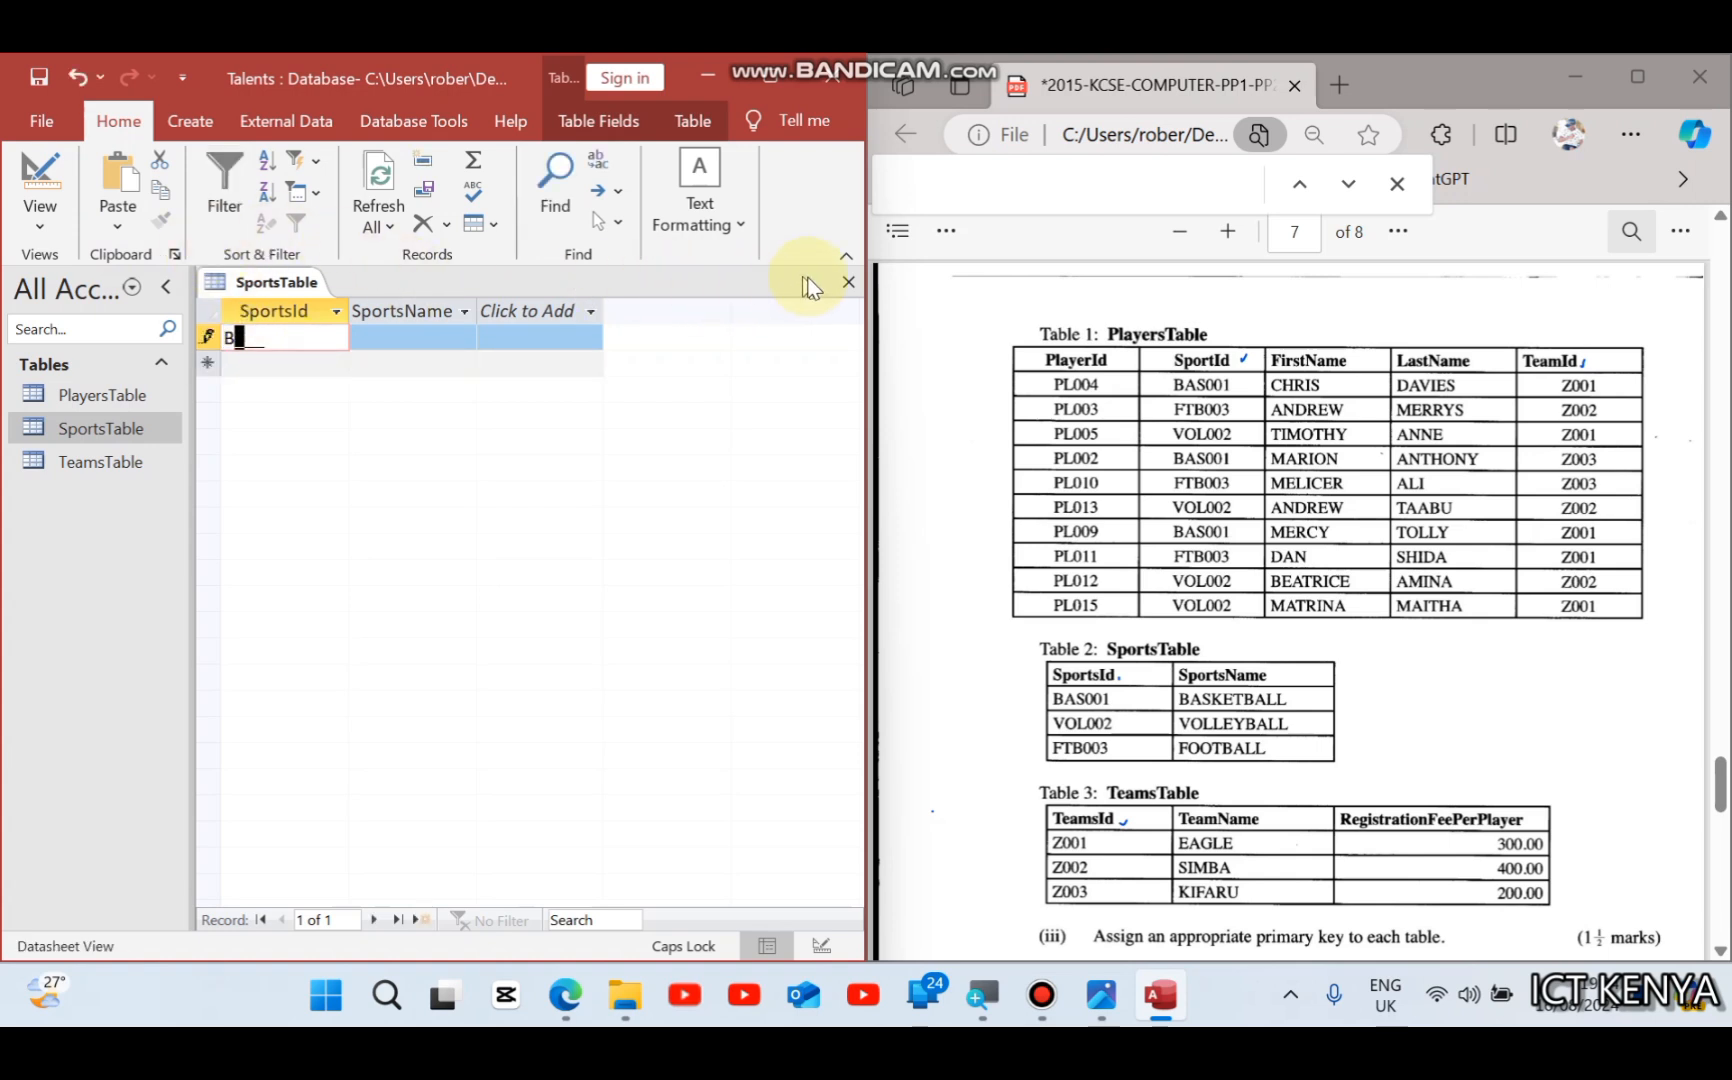
click(845, 285)
click(848, 590)
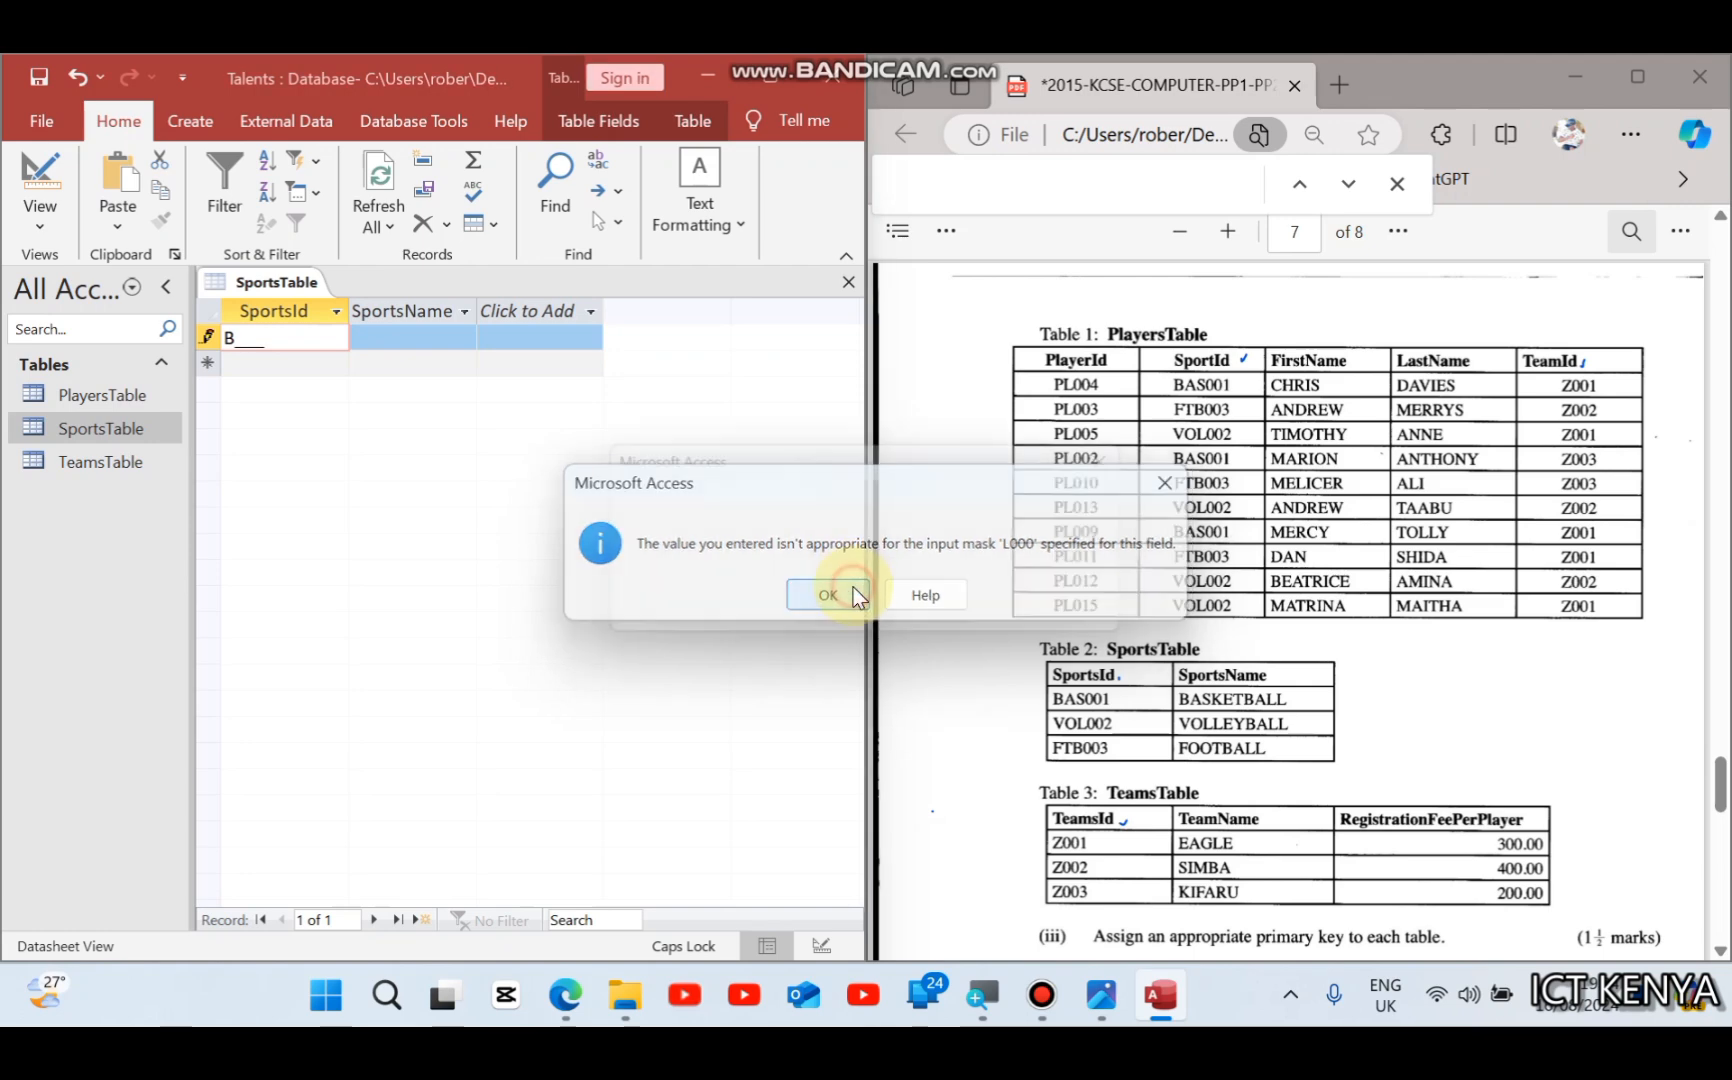
click(829, 622)
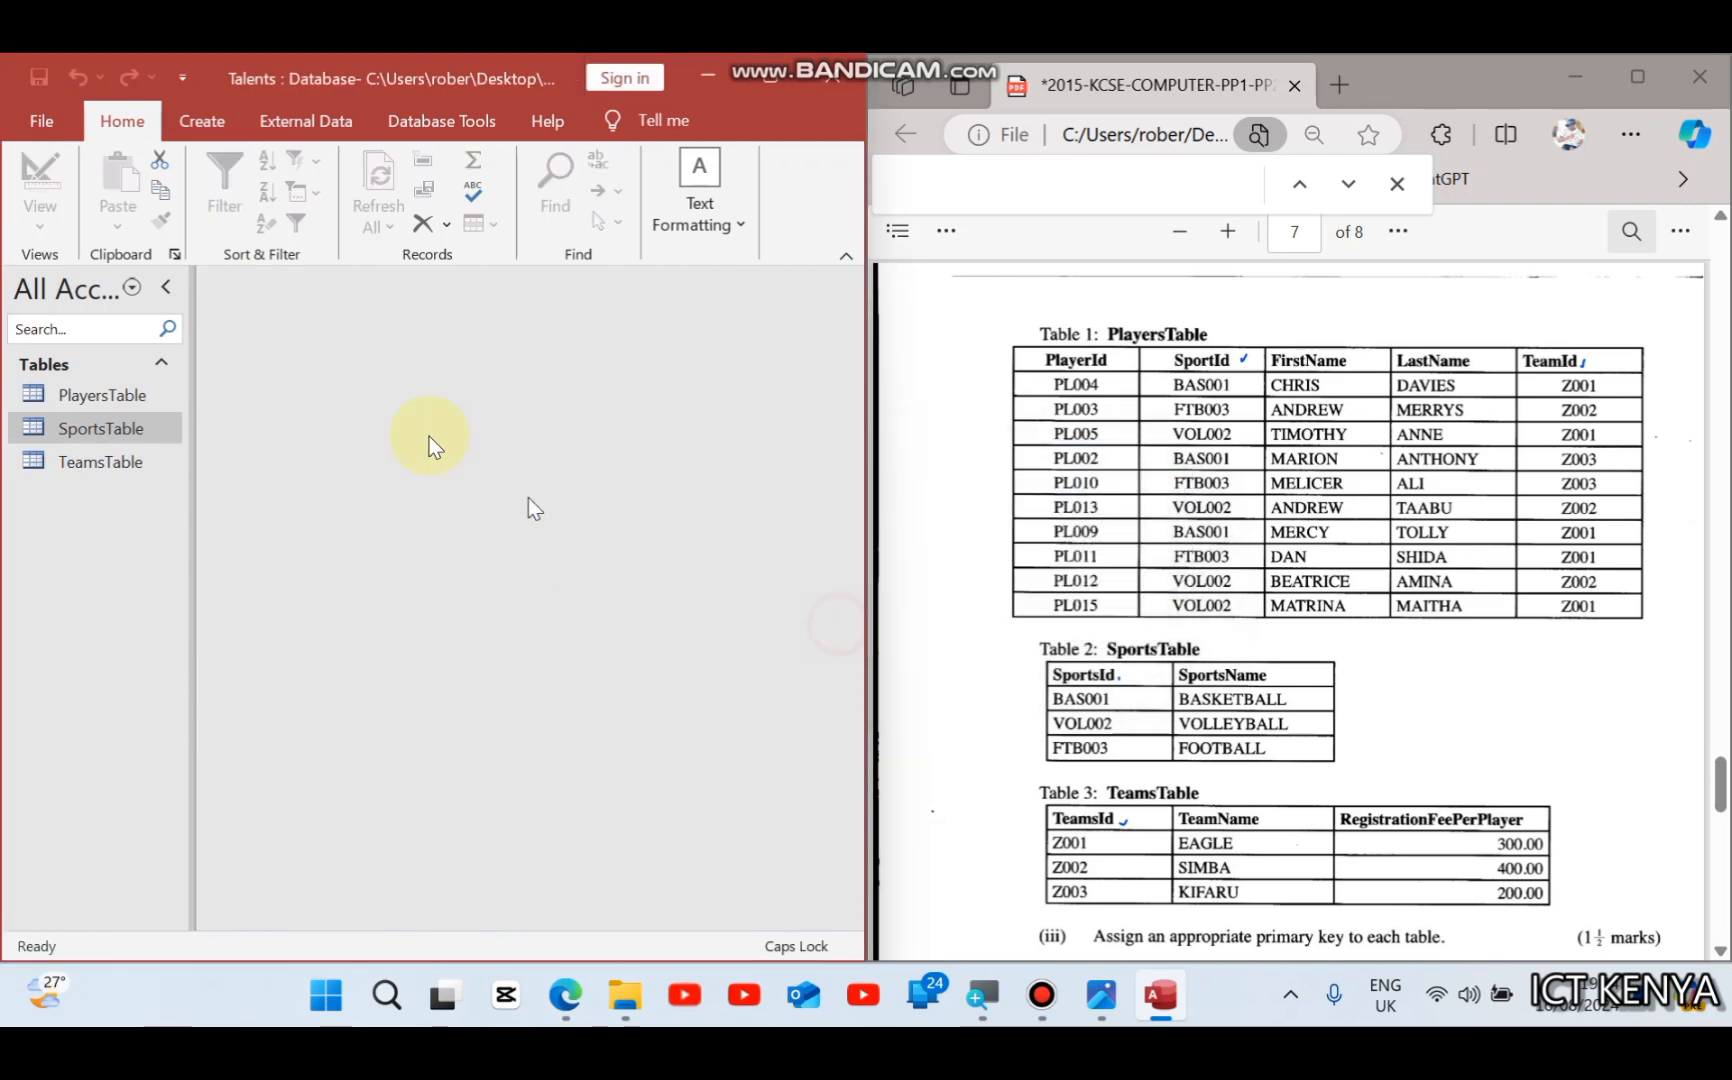
Step: Change the SportsId input mask in SportsTable's design to LLL000, save it and return to the datasheet
click(54, 433)
double_click(54, 433)
click(46, 172)
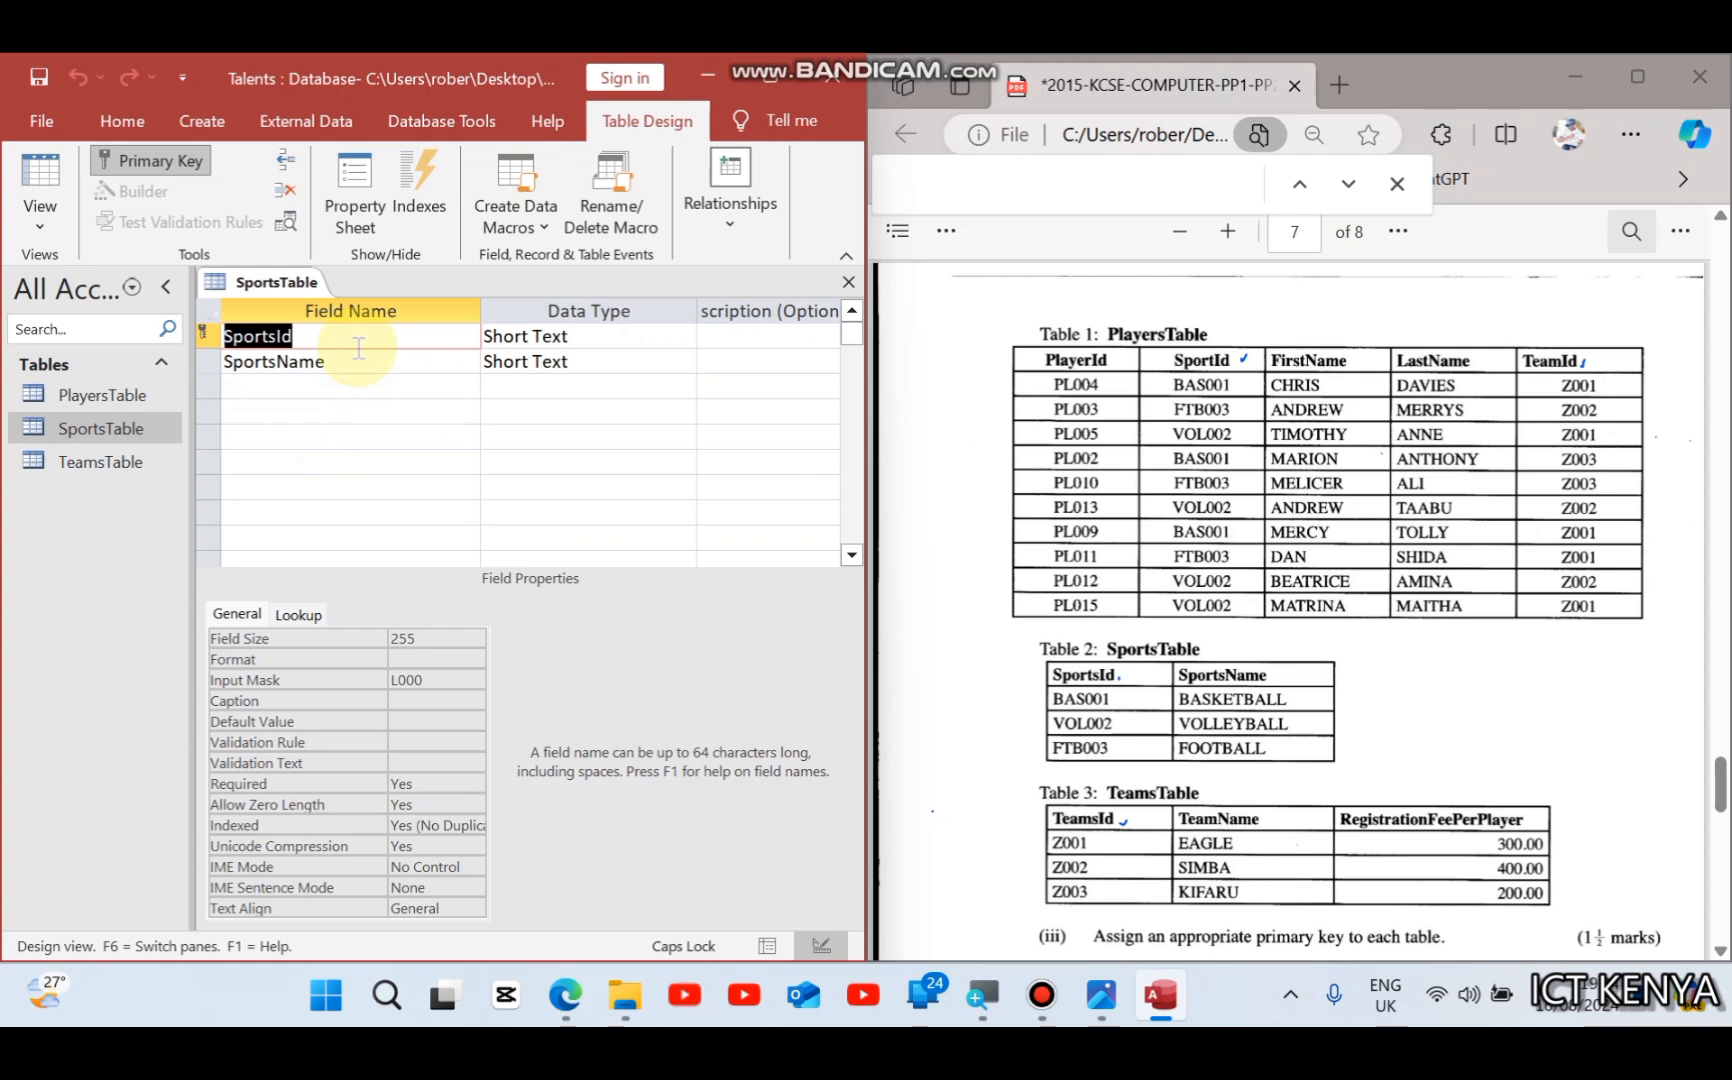
click(406, 679)
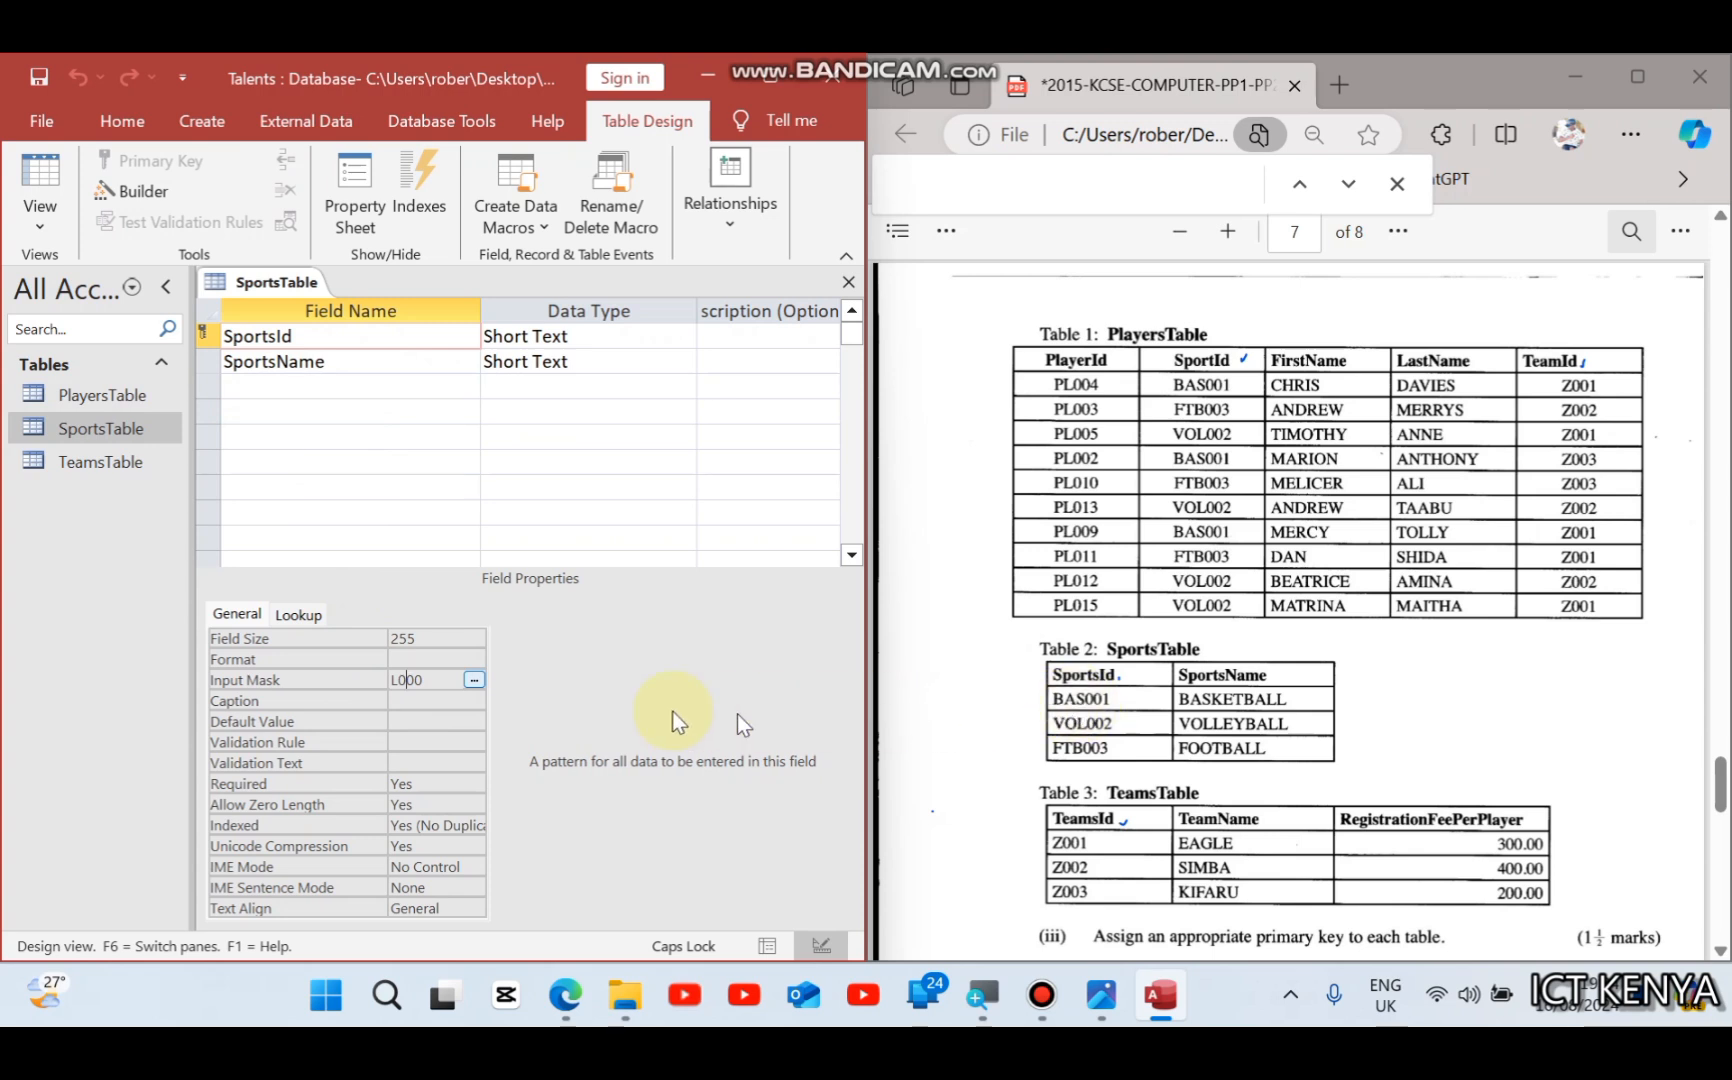
text(LL0)
key(ctrl+s)
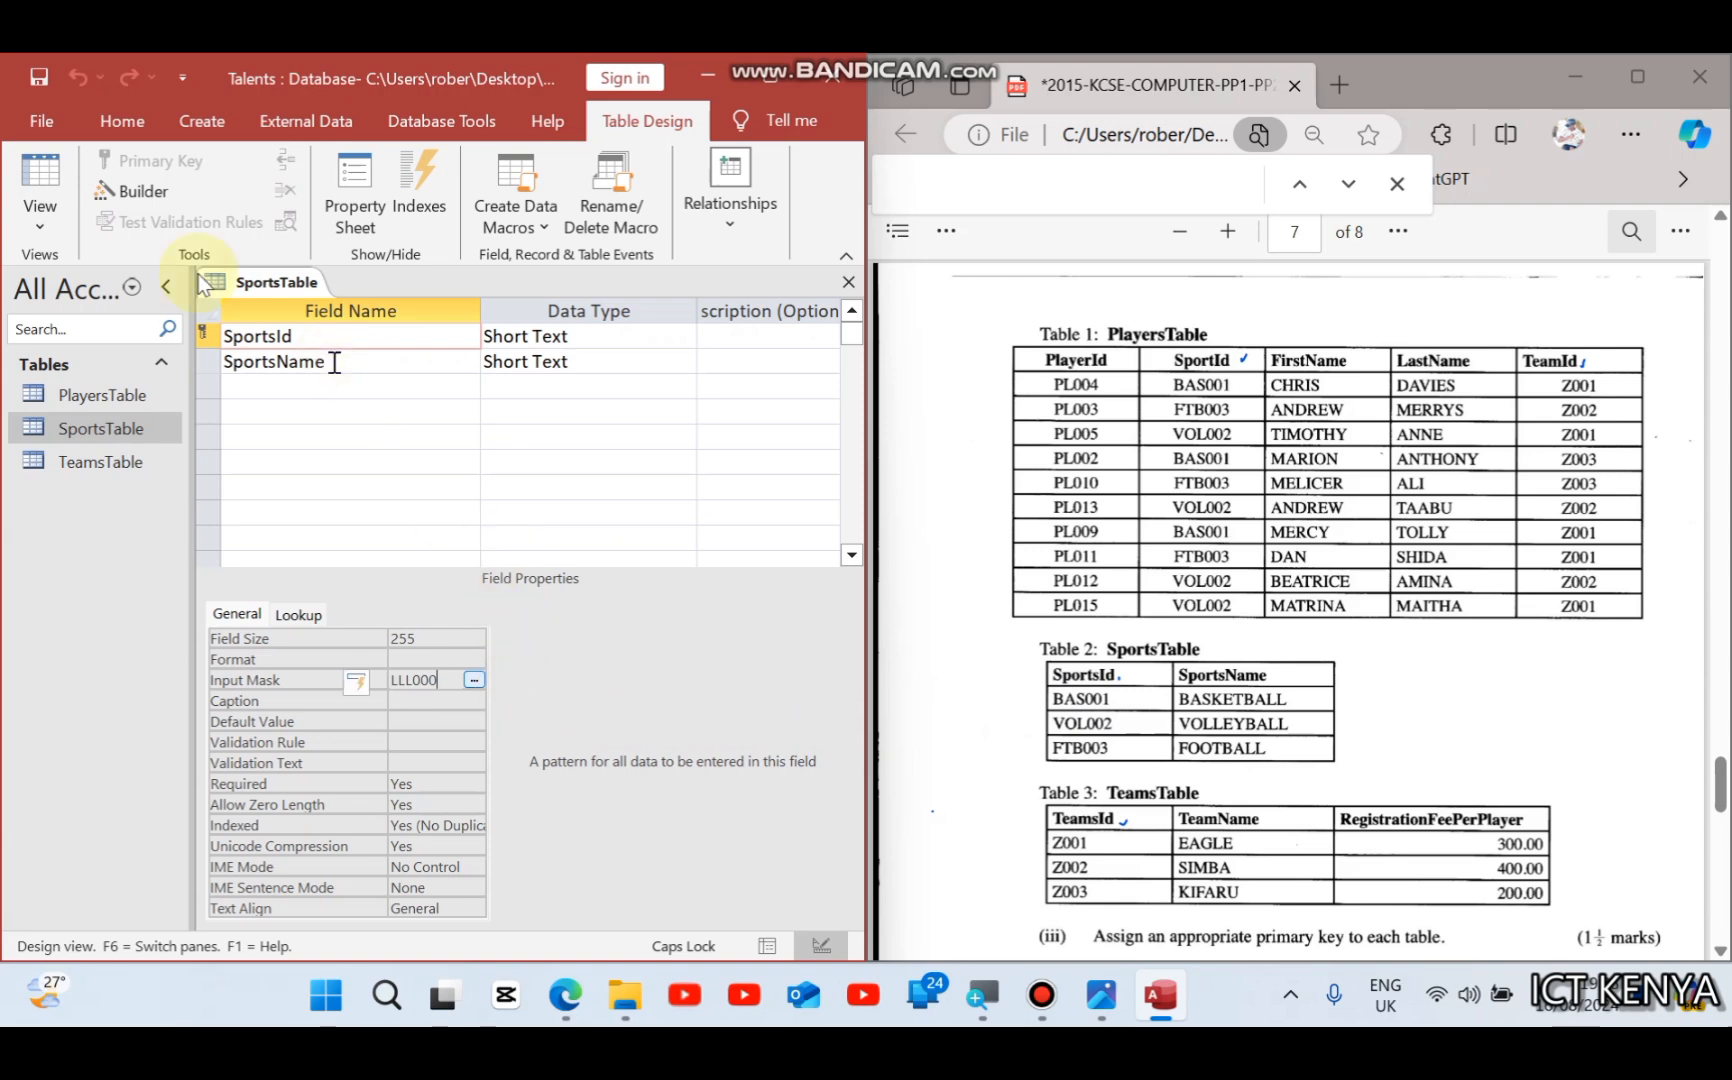
double_click(38, 178)
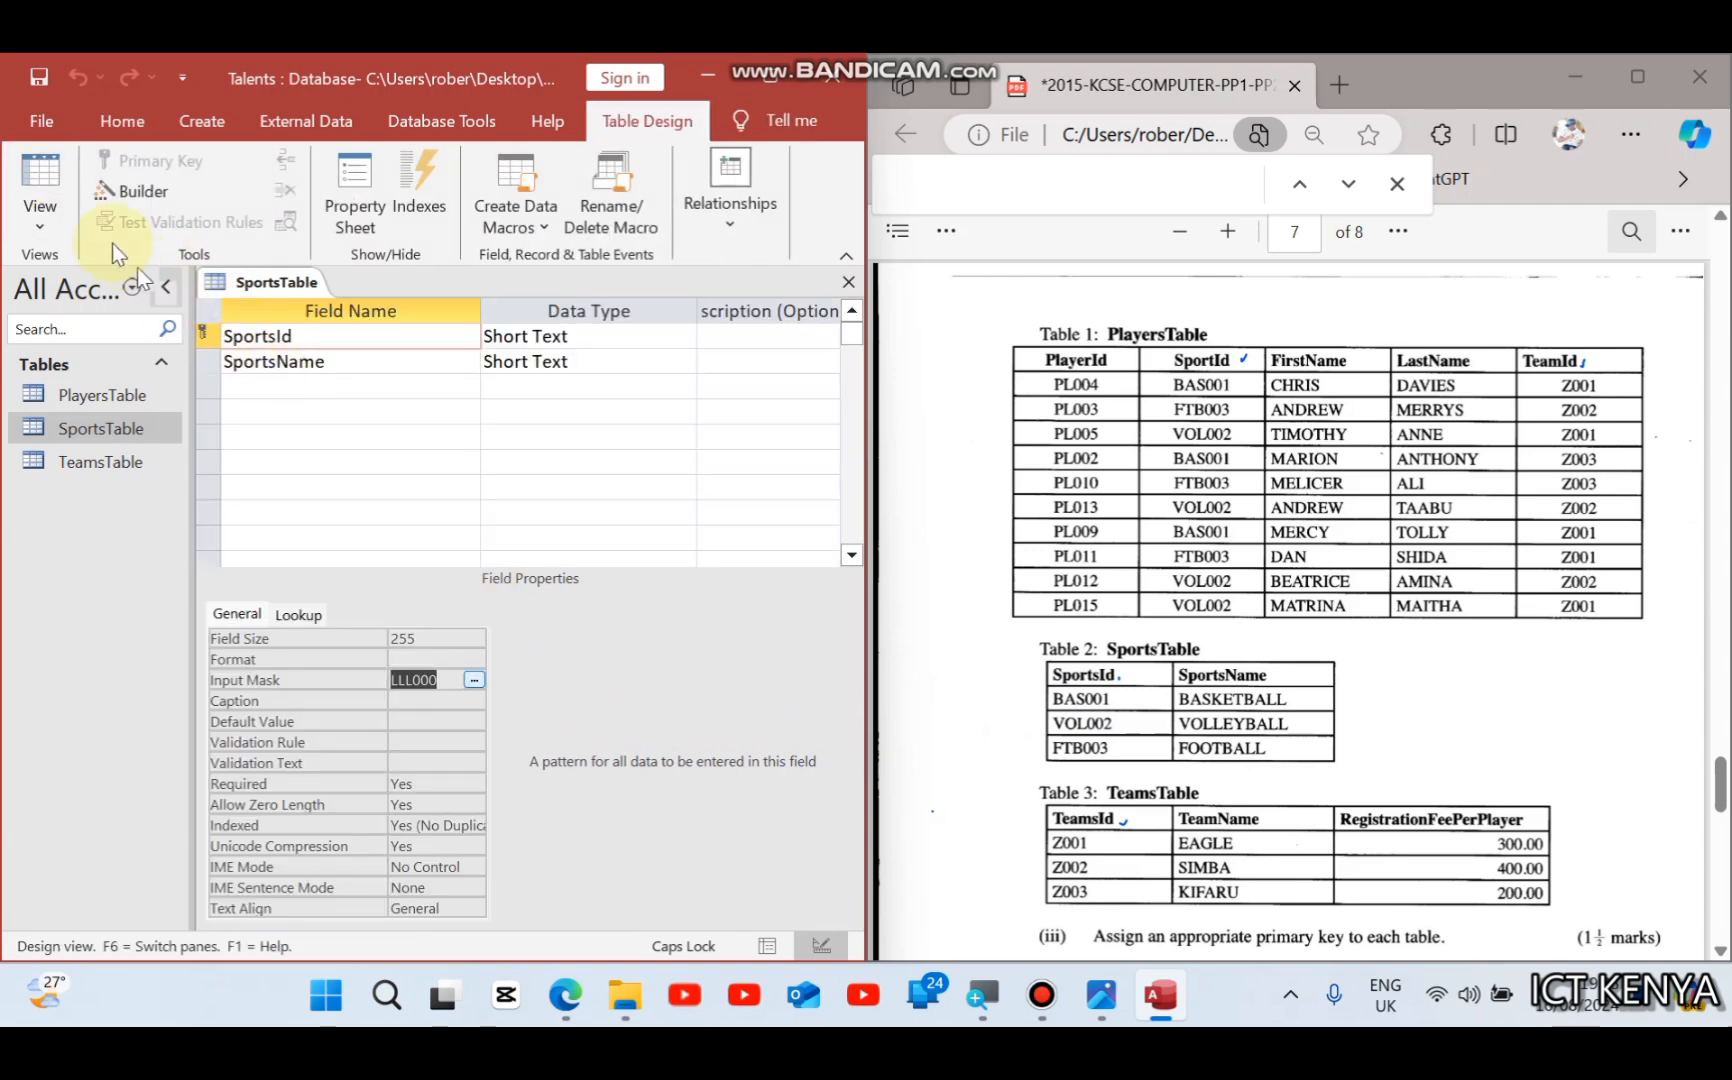
click(51, 173)
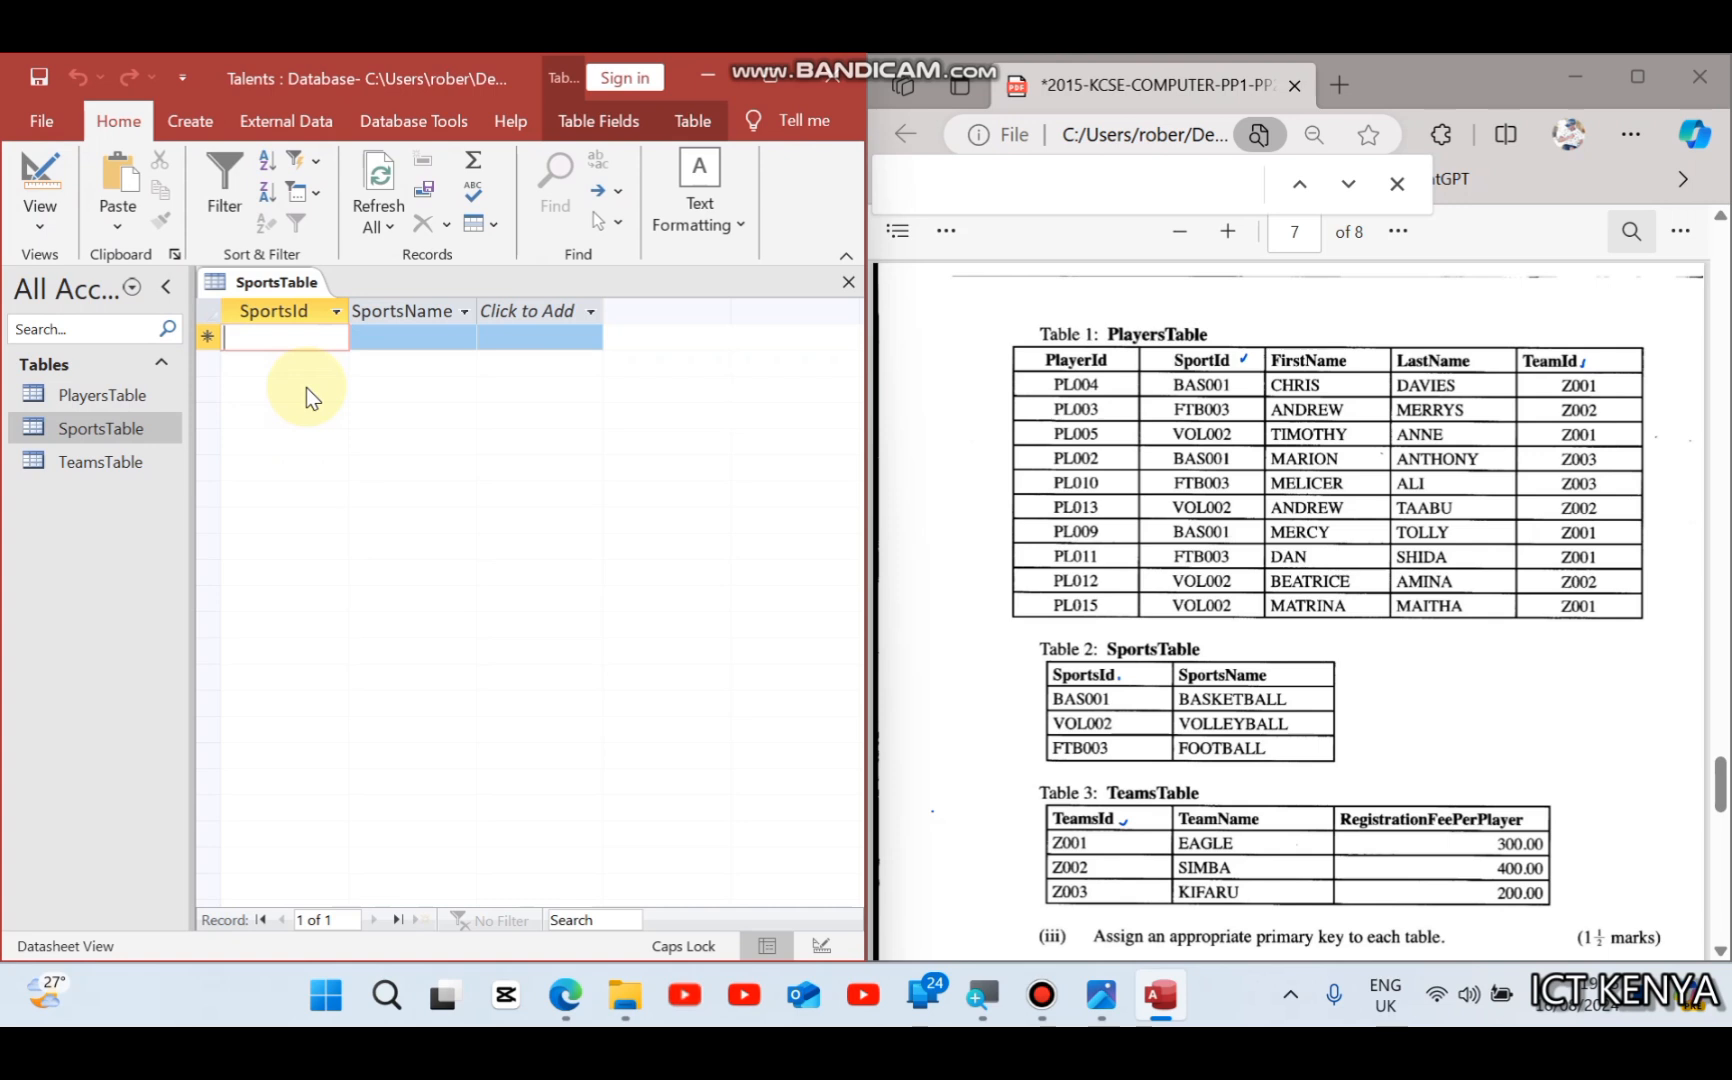
Step: Fill SportsTable with BAS001 BASKETBALL, VOL002 VOLLEYBALL and FTB003 FOOTBALL, and close the table
text(BA)
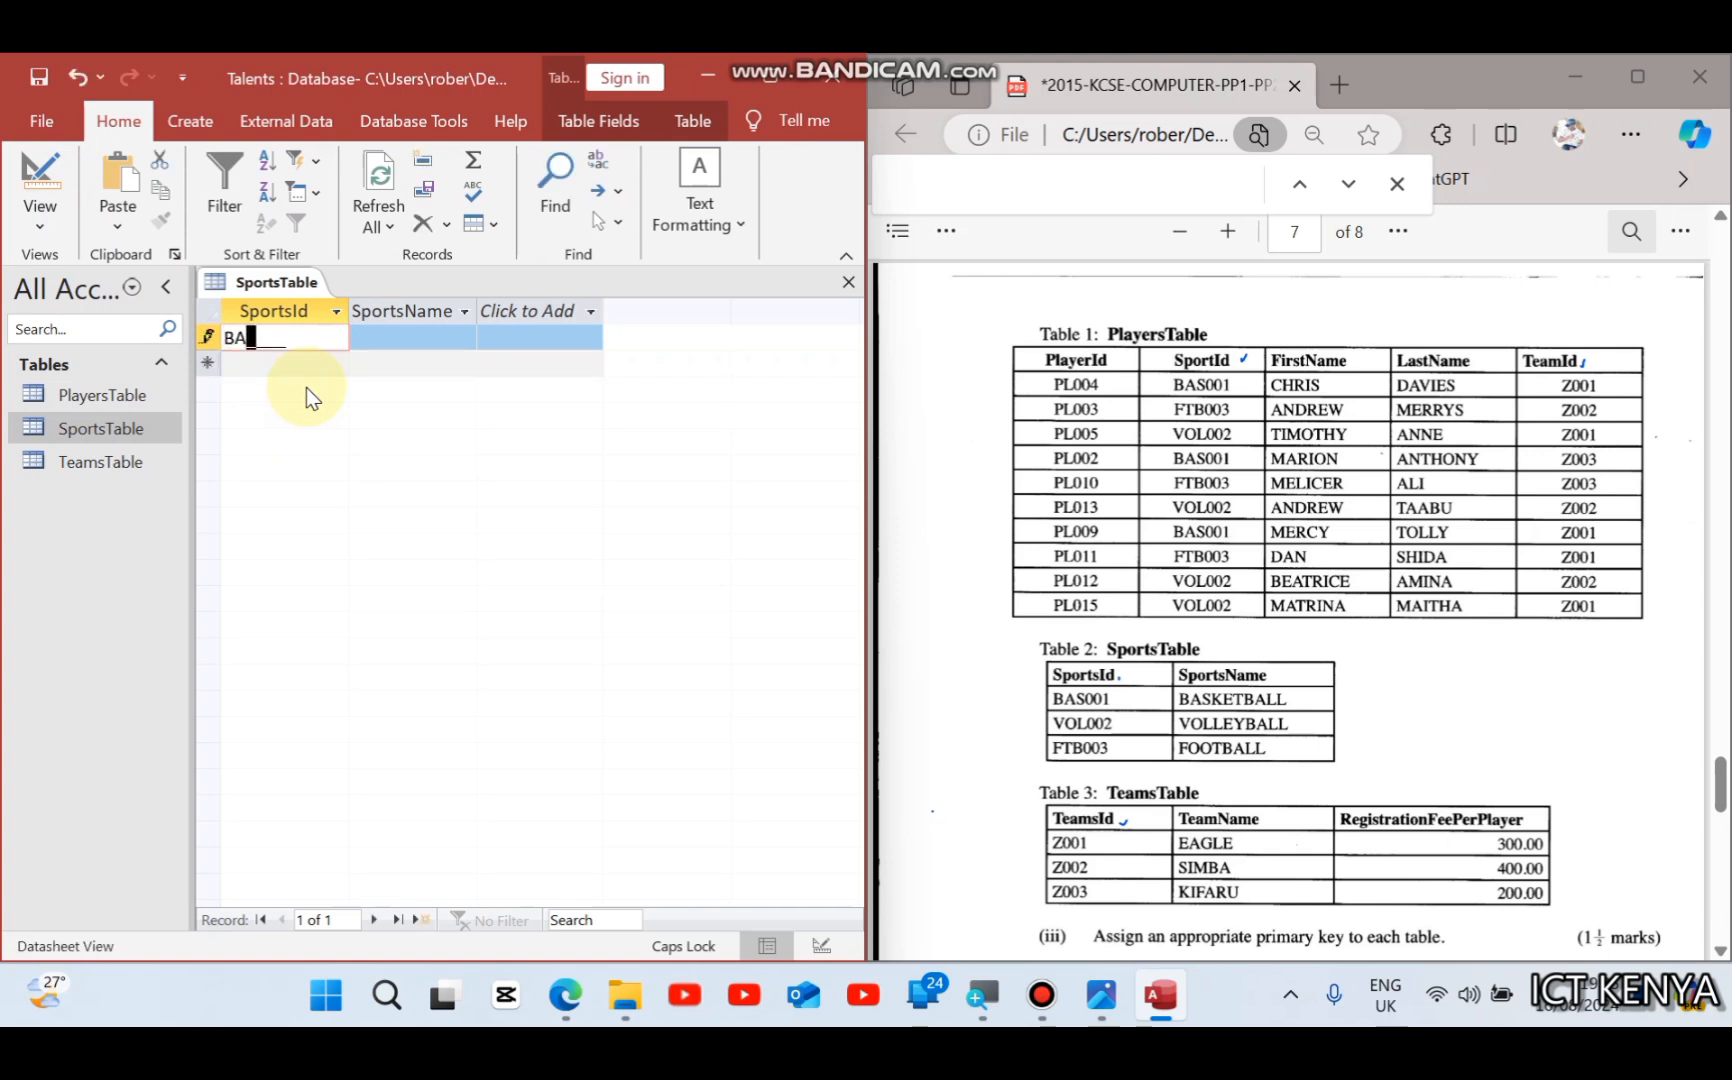
text(S001)
key(Tab)
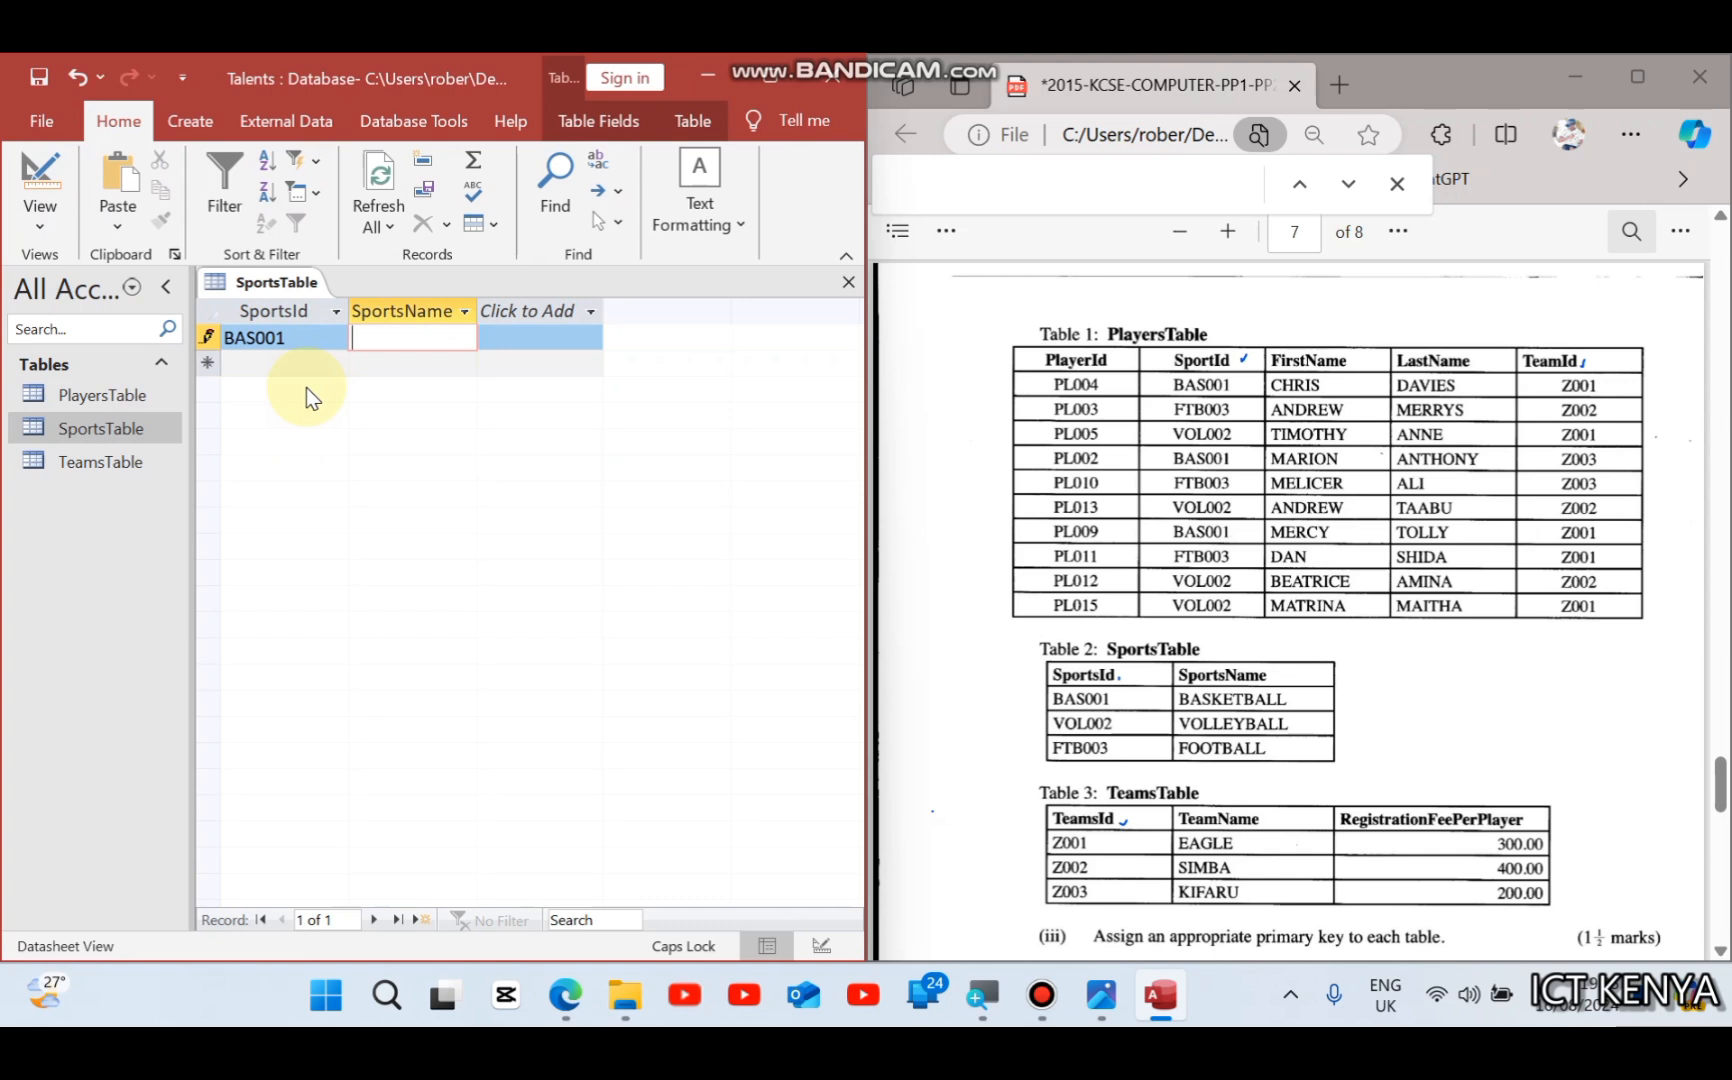
text(BASKETBALL)
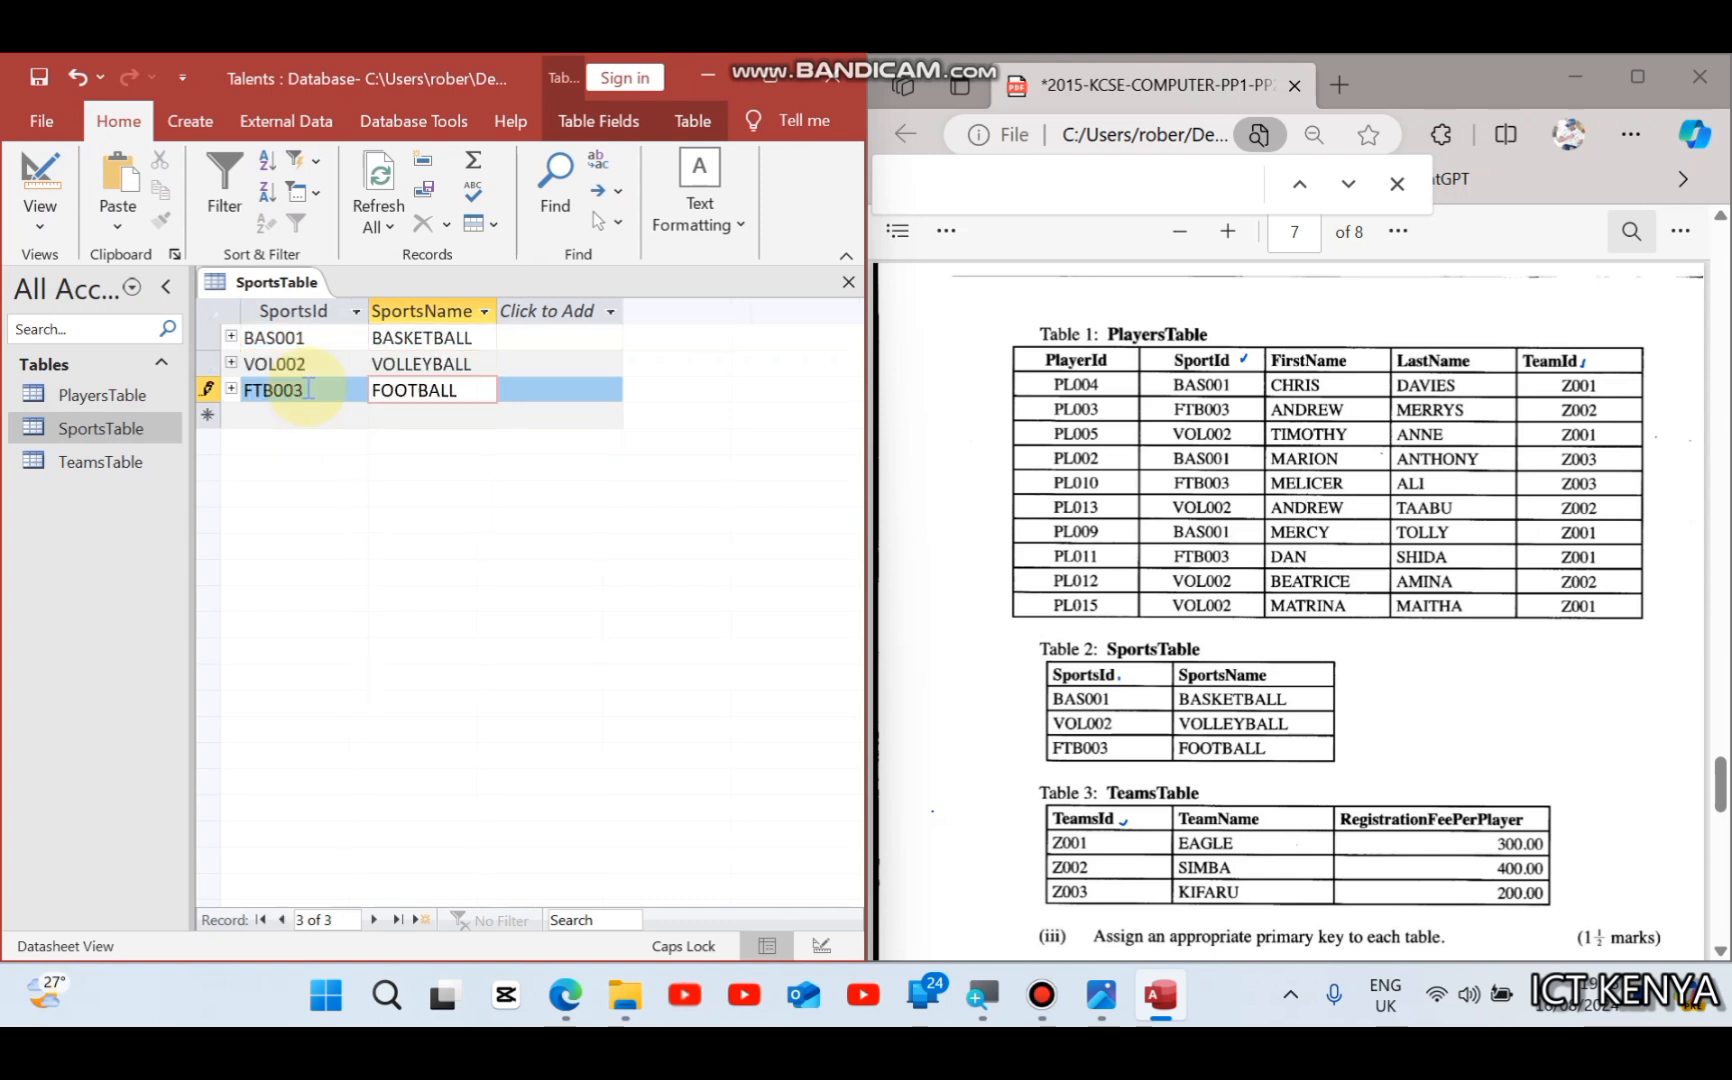
key(Return)
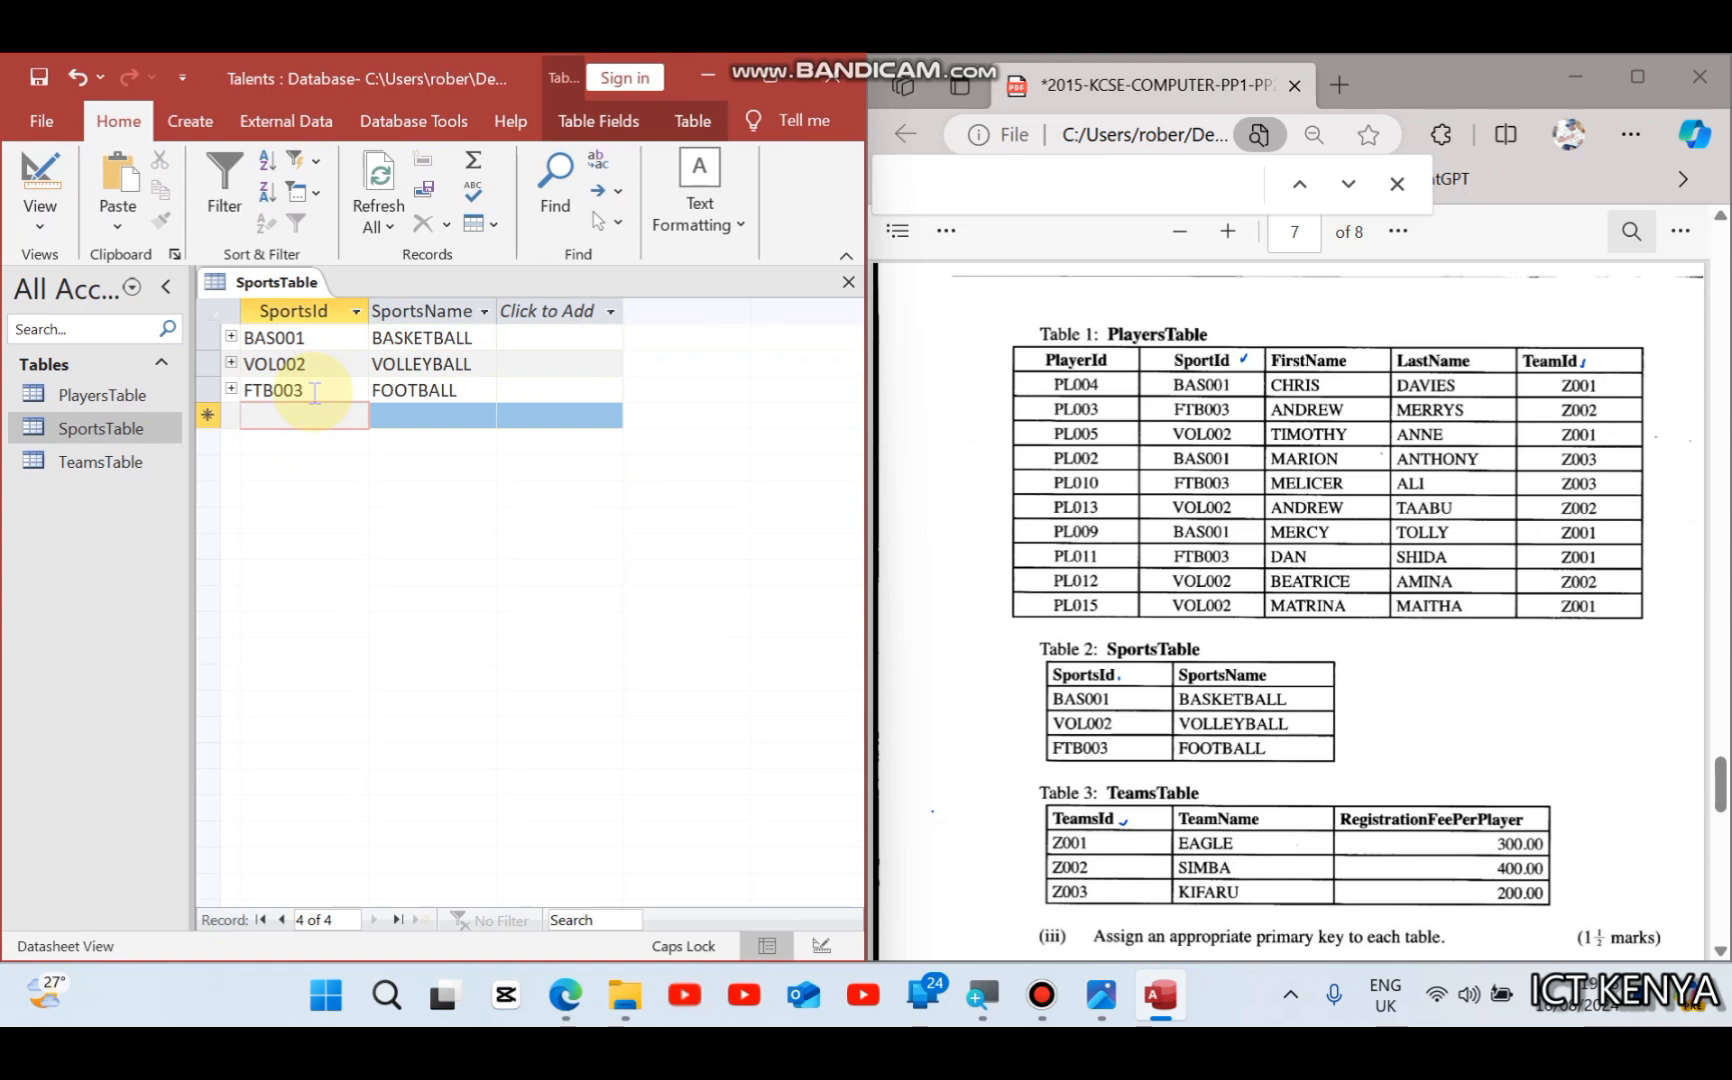
click(314, 389)
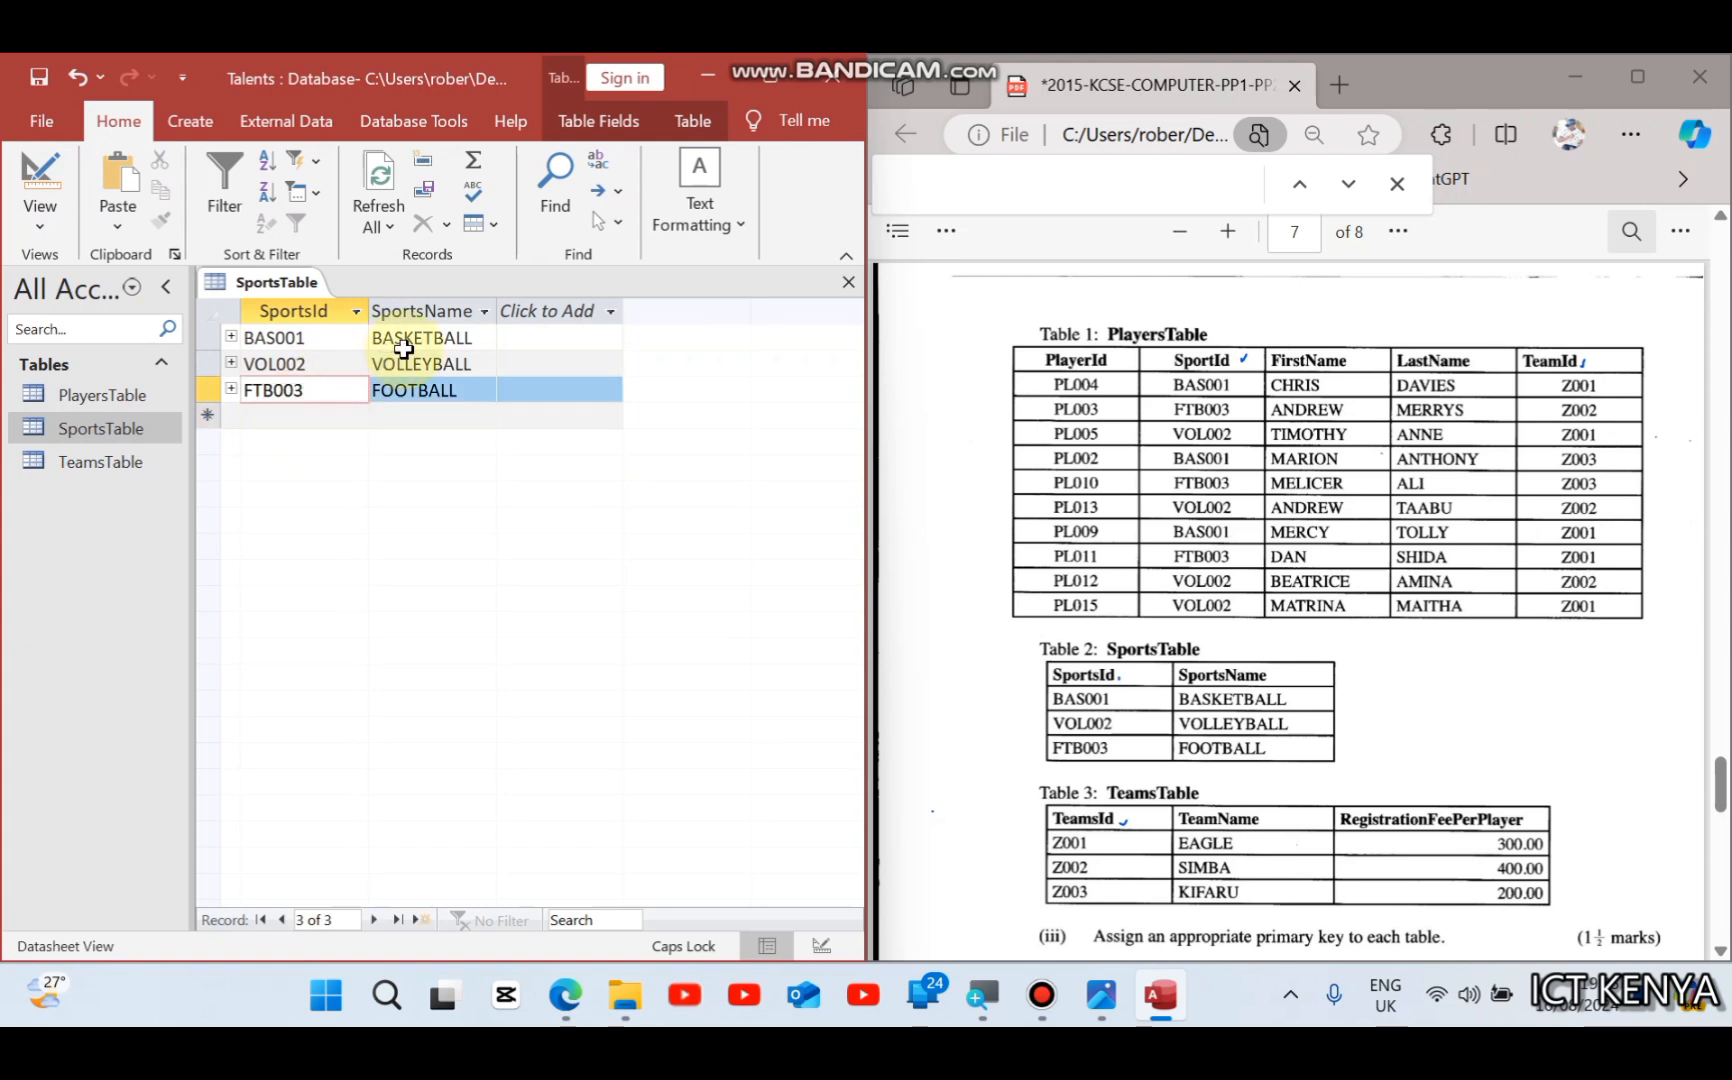
right_click(306, 284)
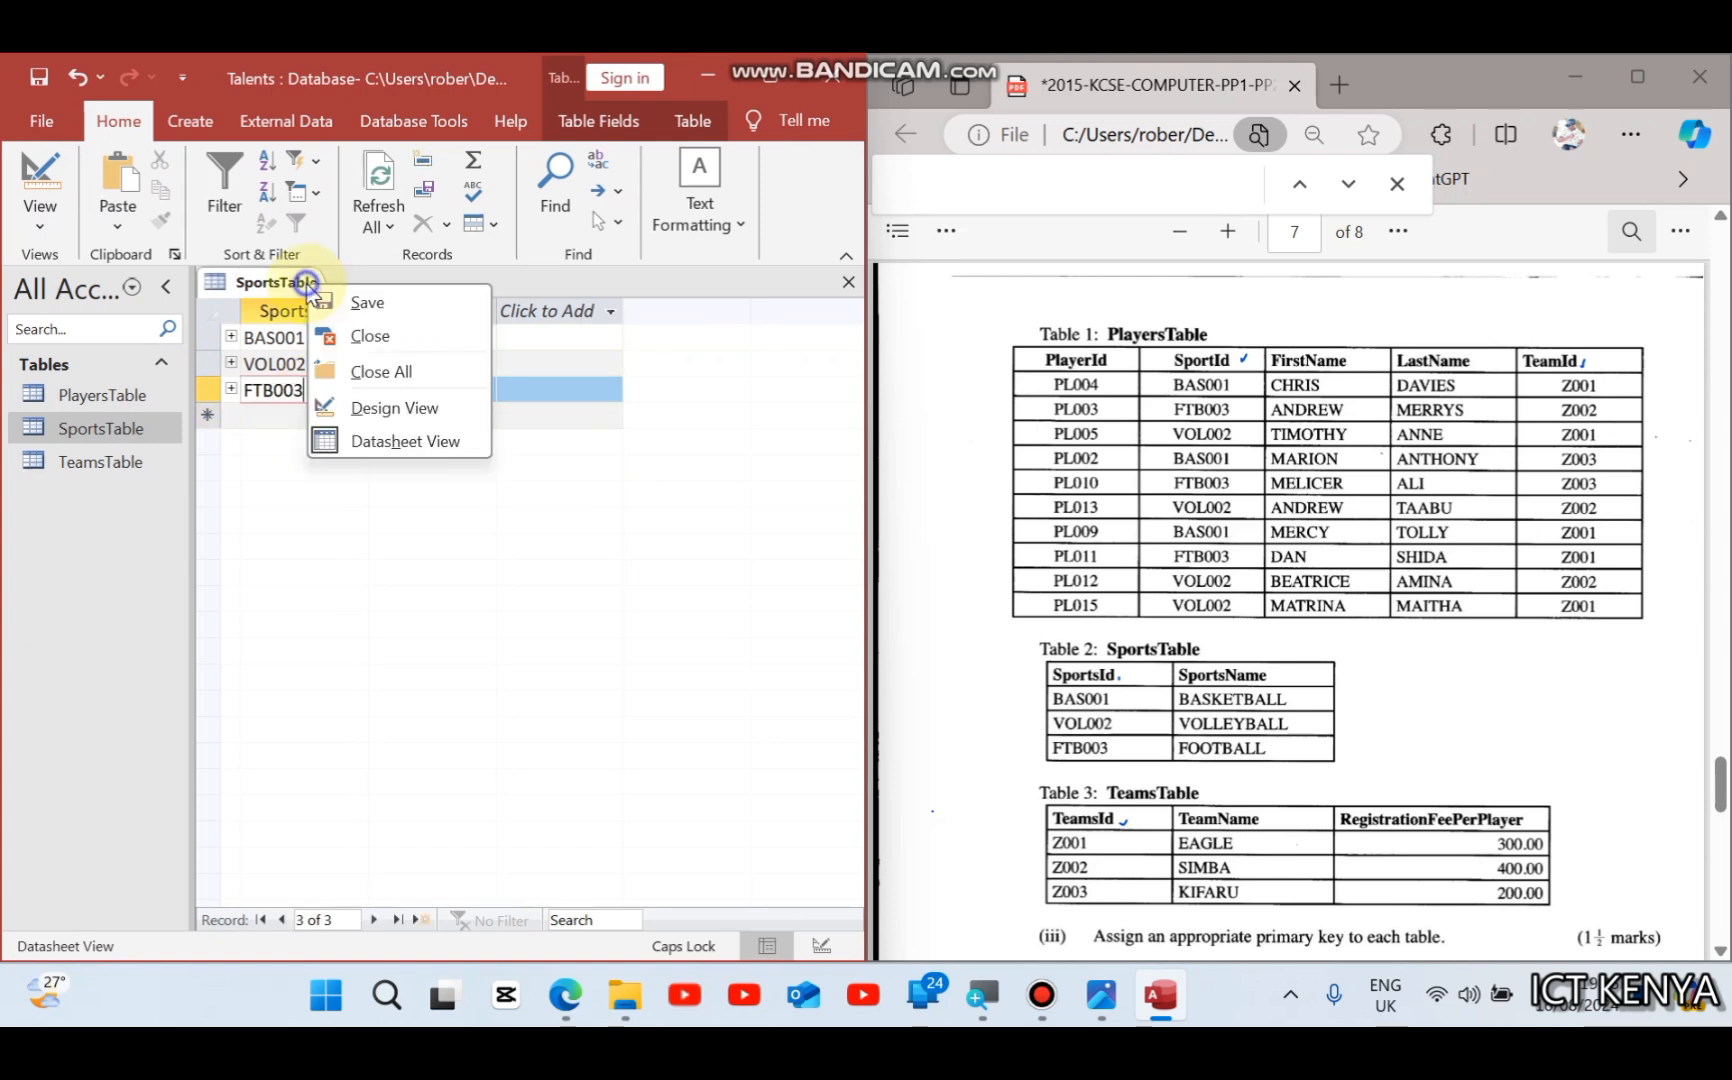
click(366, 334)
Step: Fill TeamsTable with Z001 EAGLE 300, Z002 SIMBA 400 and Z003 KIFARU 200, and close the table
double_click(118, 462)
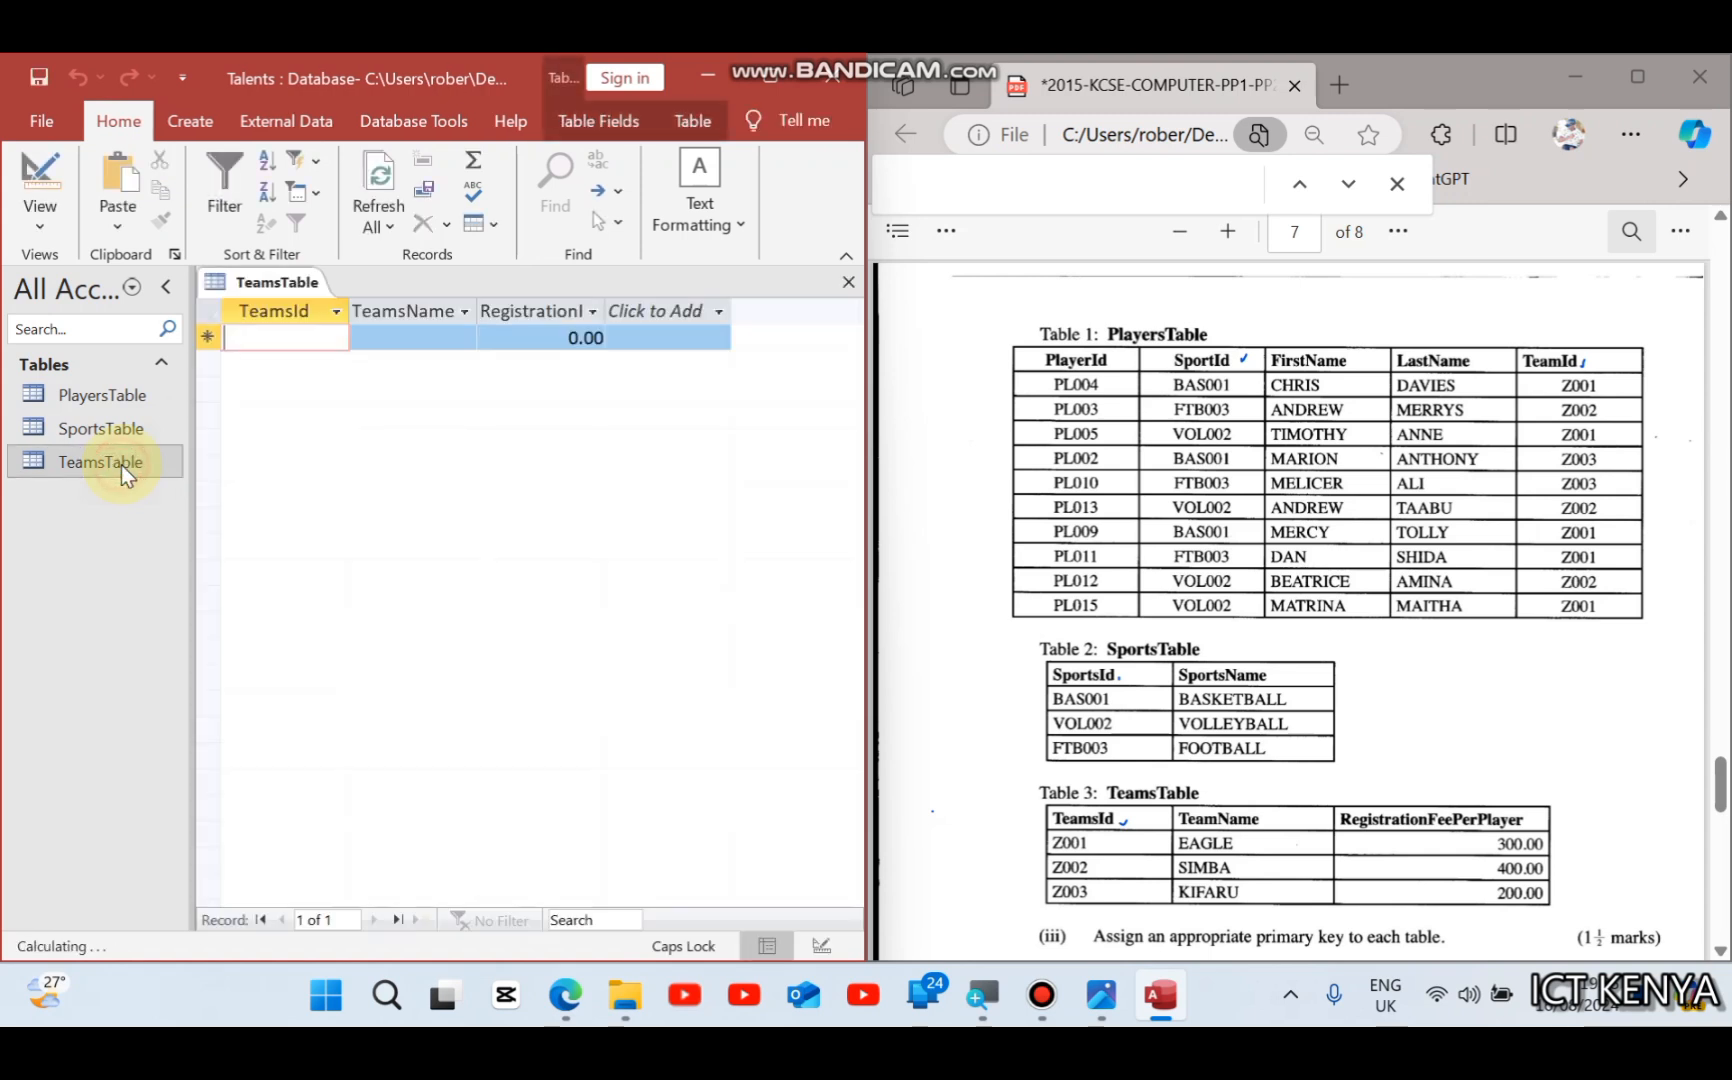
click(290, 341)
text(Z001)
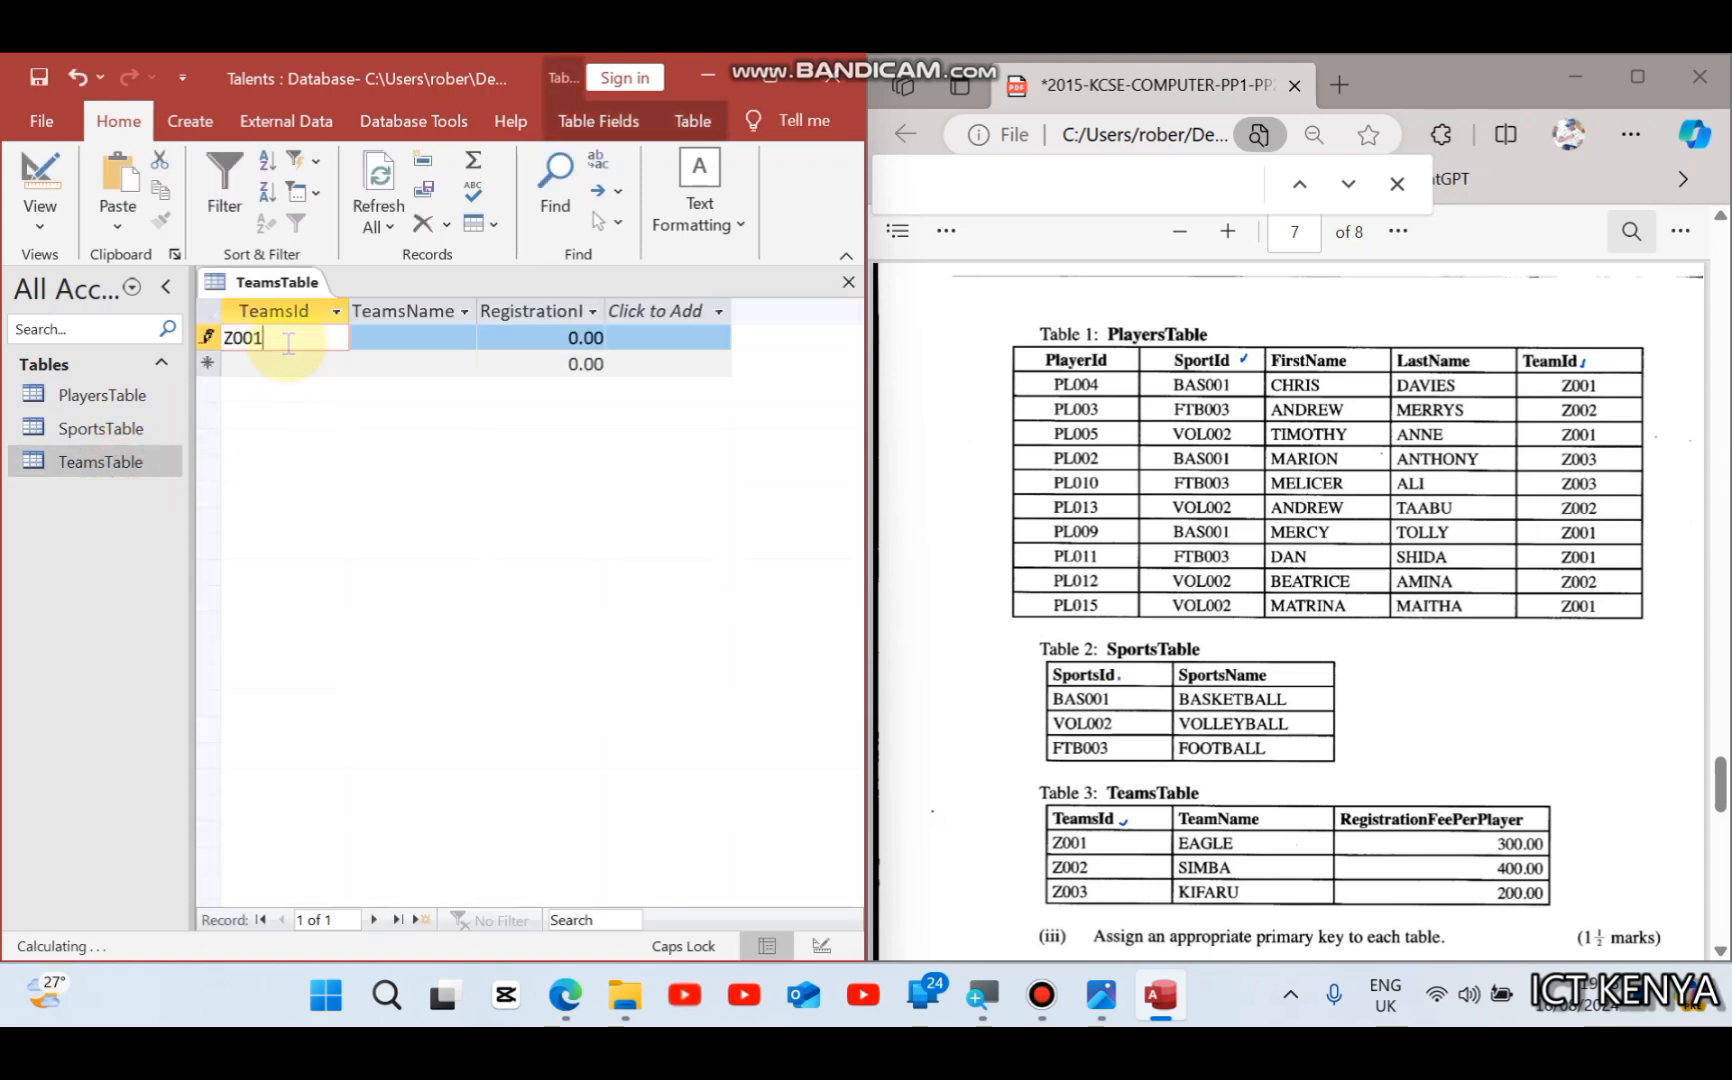
key(Tab)
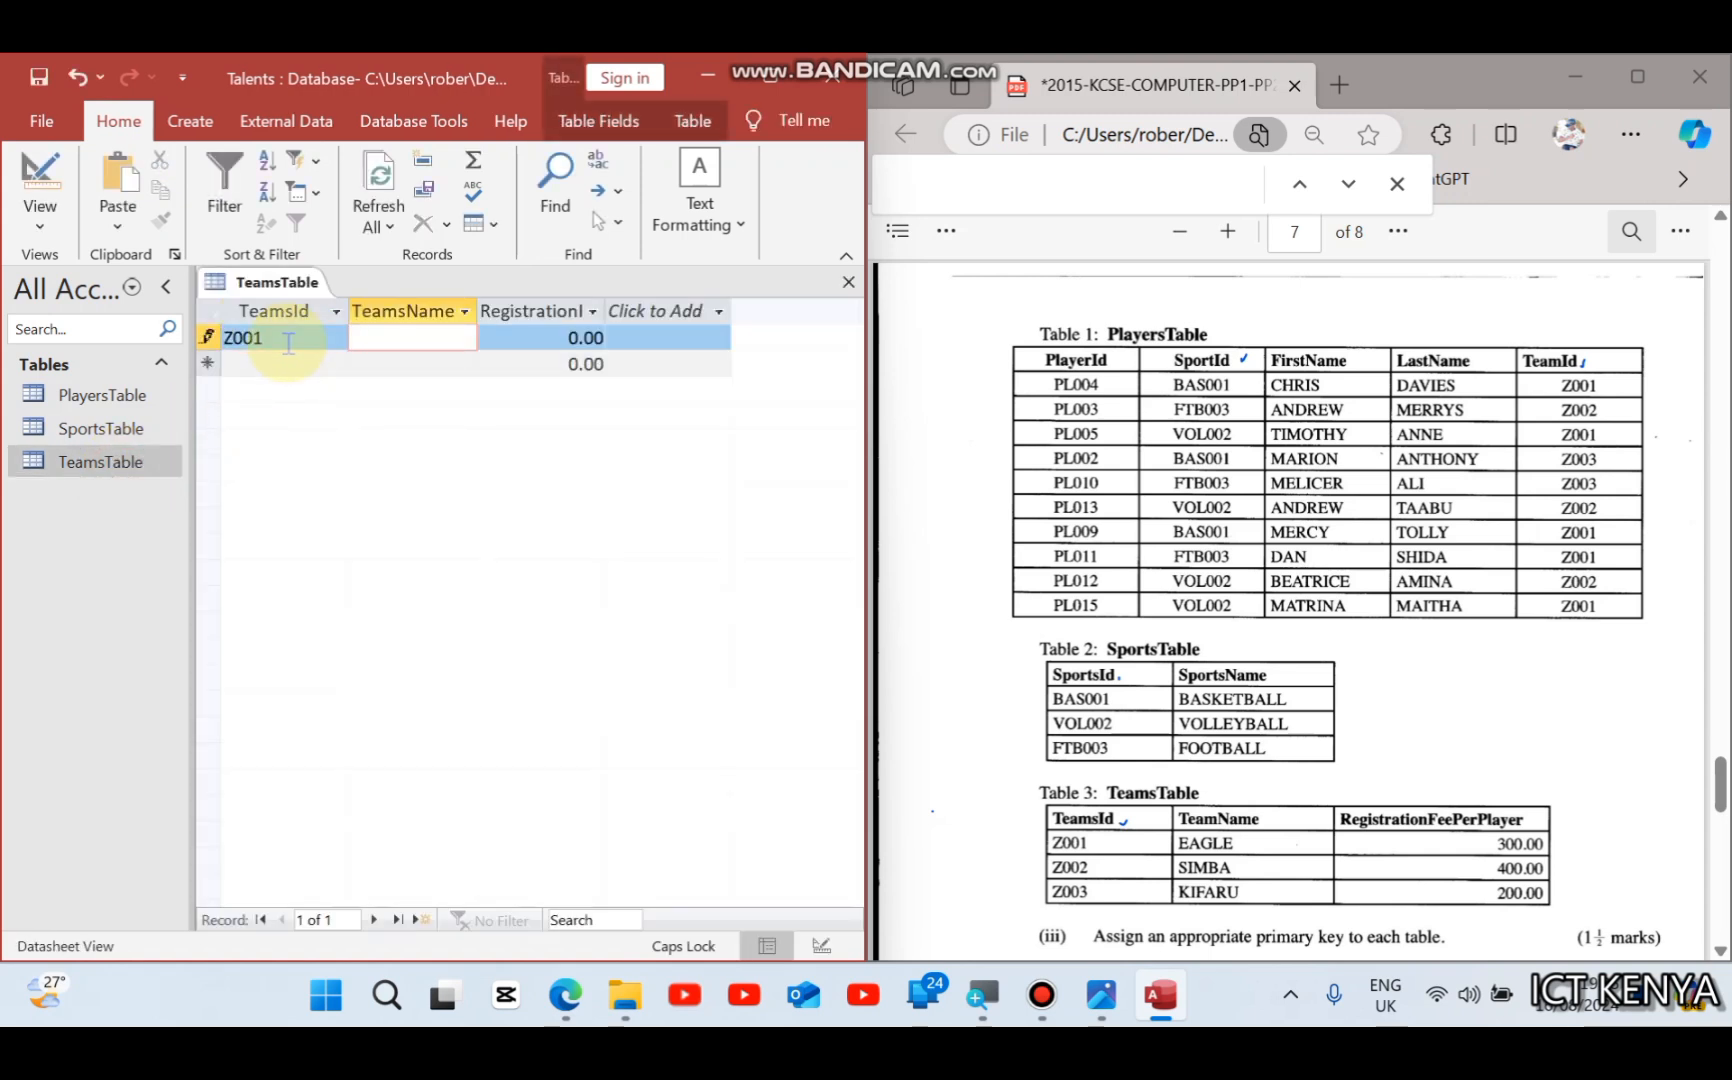
text(EAGLE)
key(Tab)
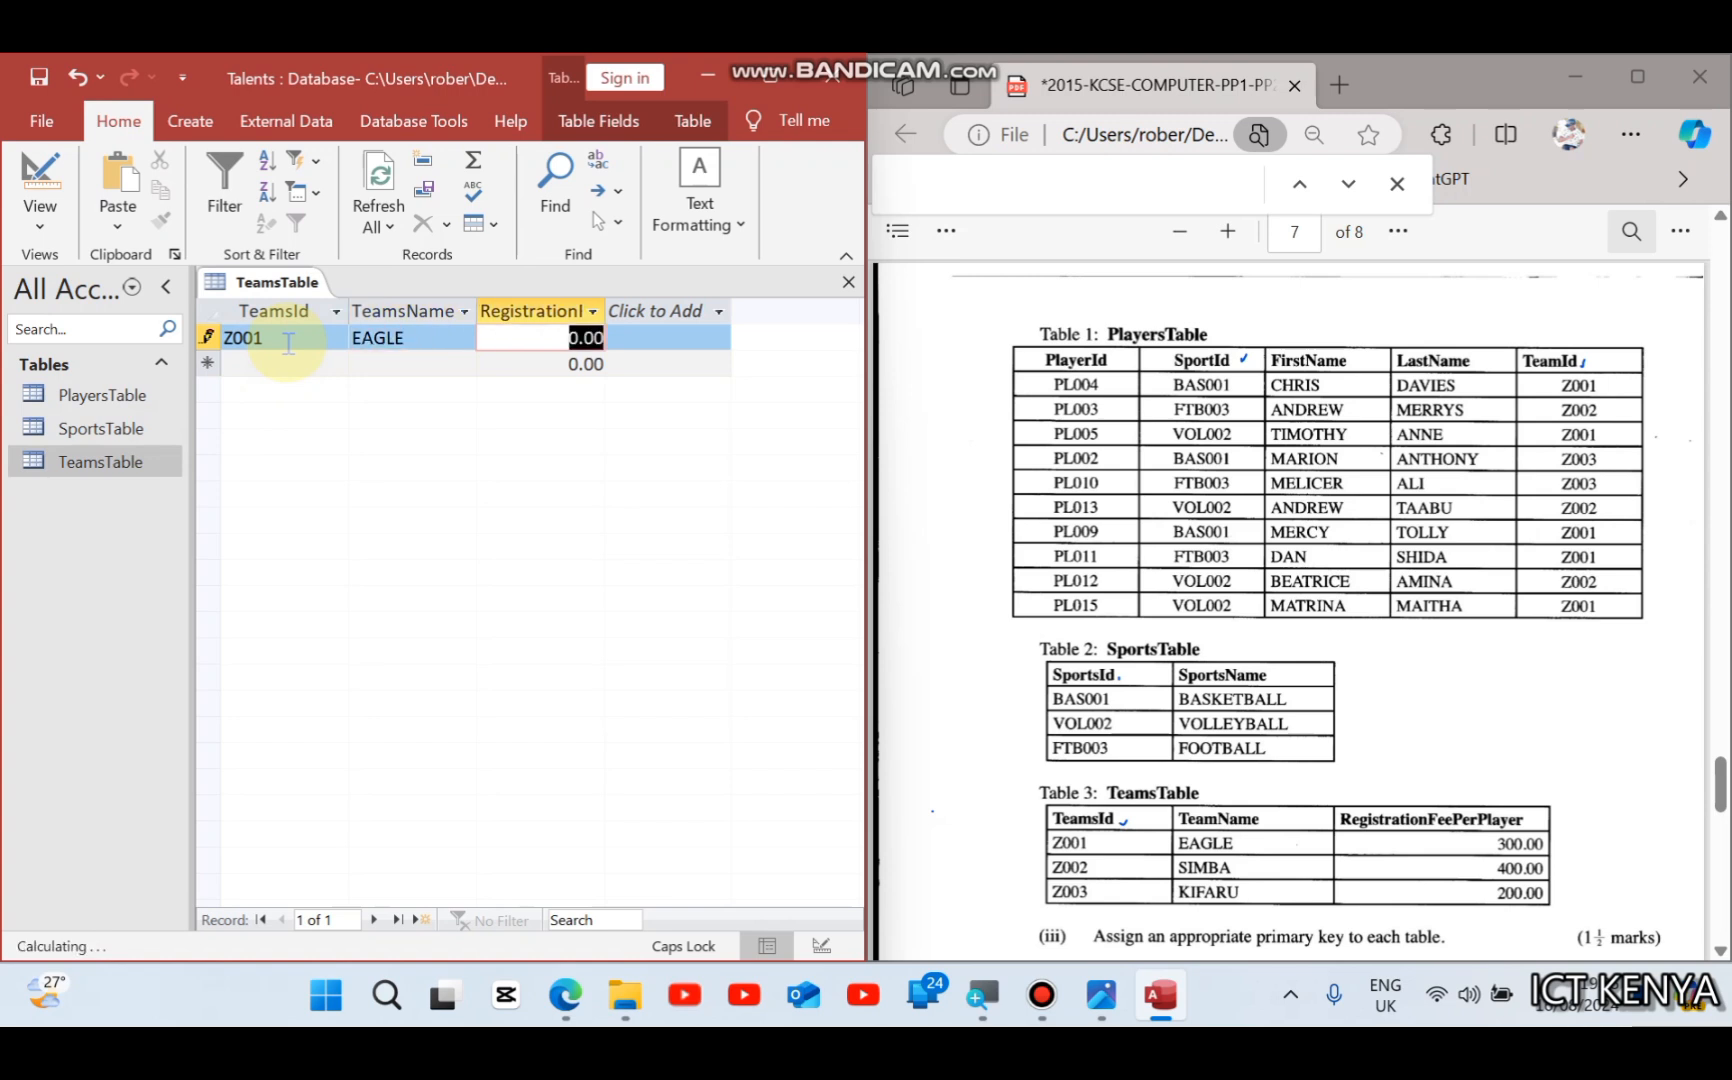
text(3)
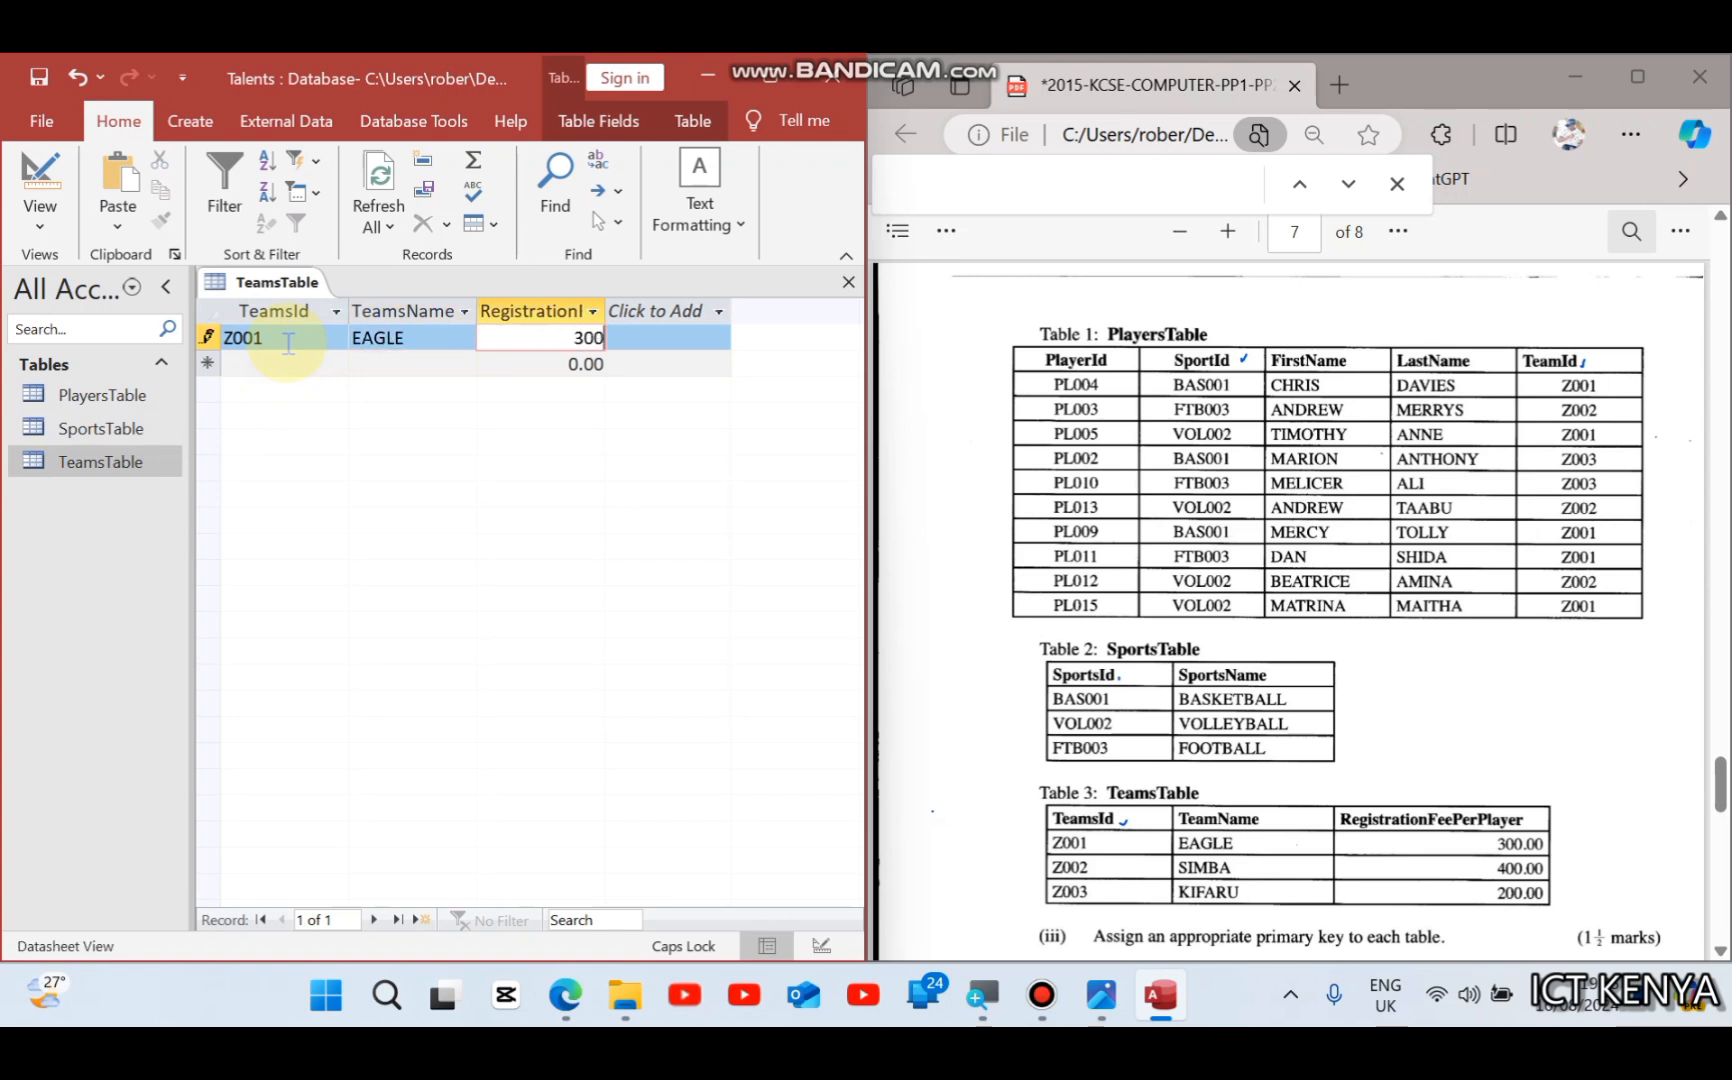
key(Tab)
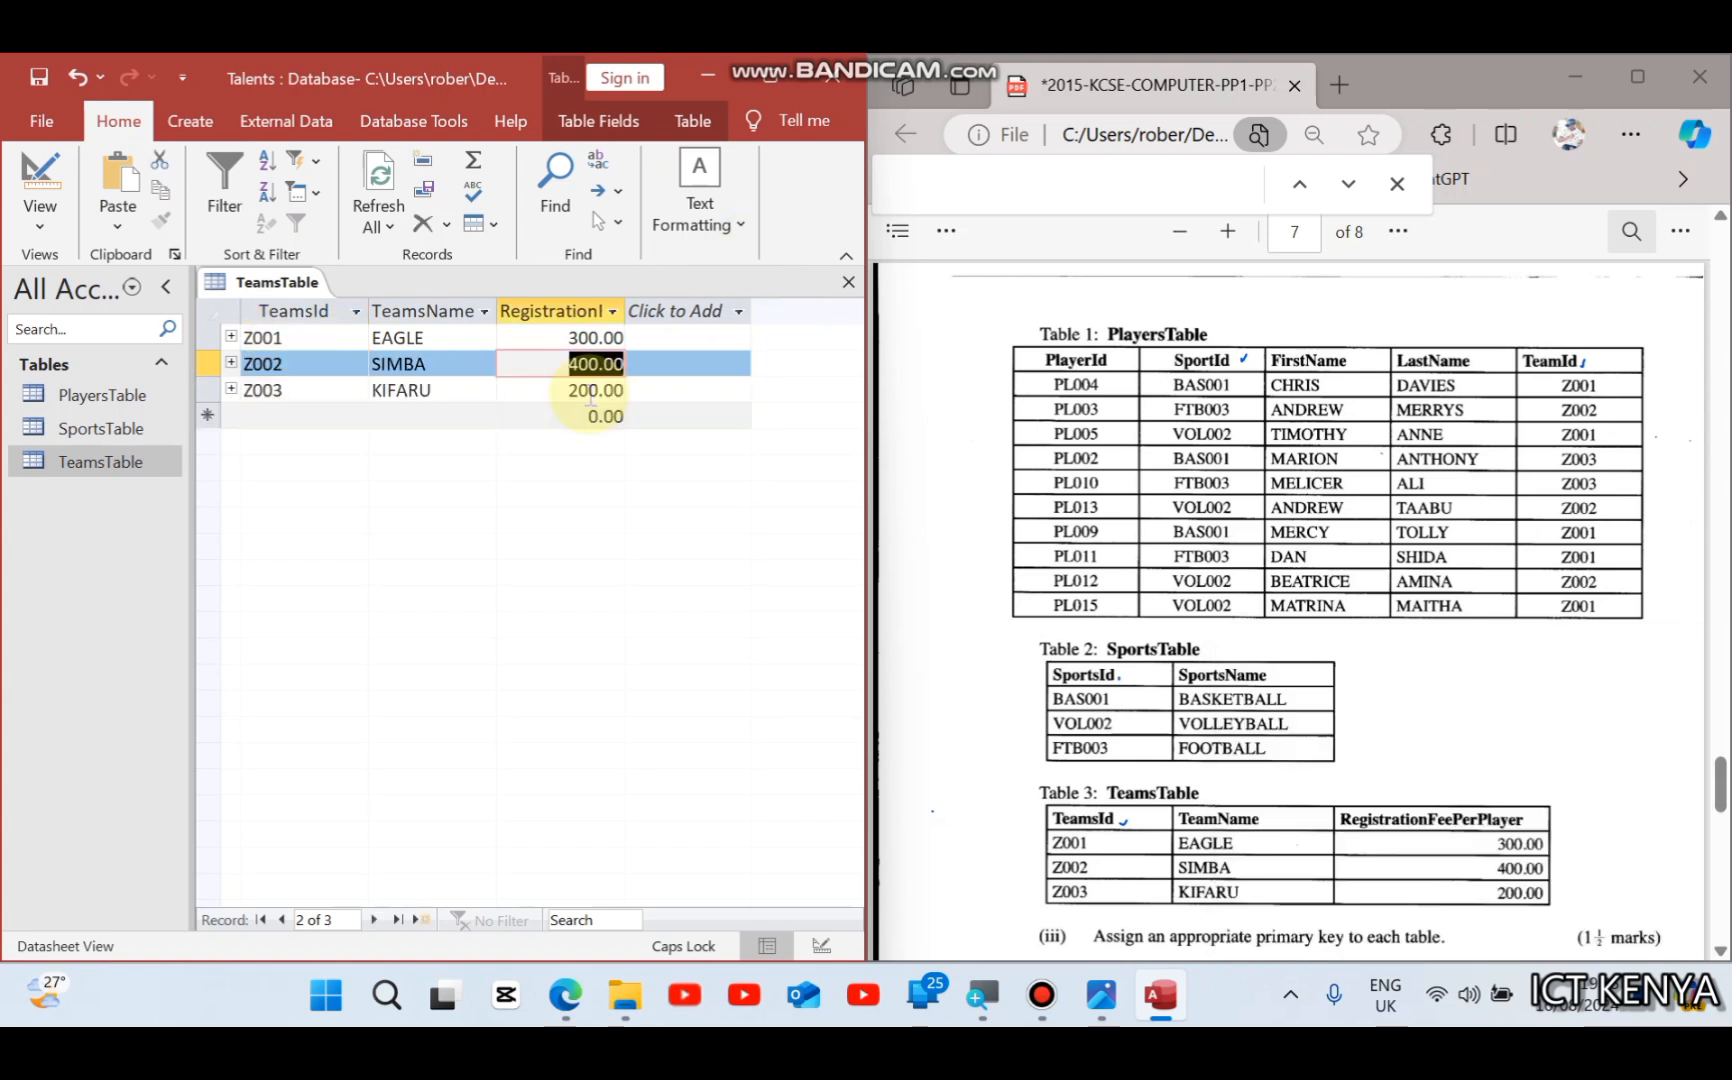
key(Up)
key(Left)
key(Left)
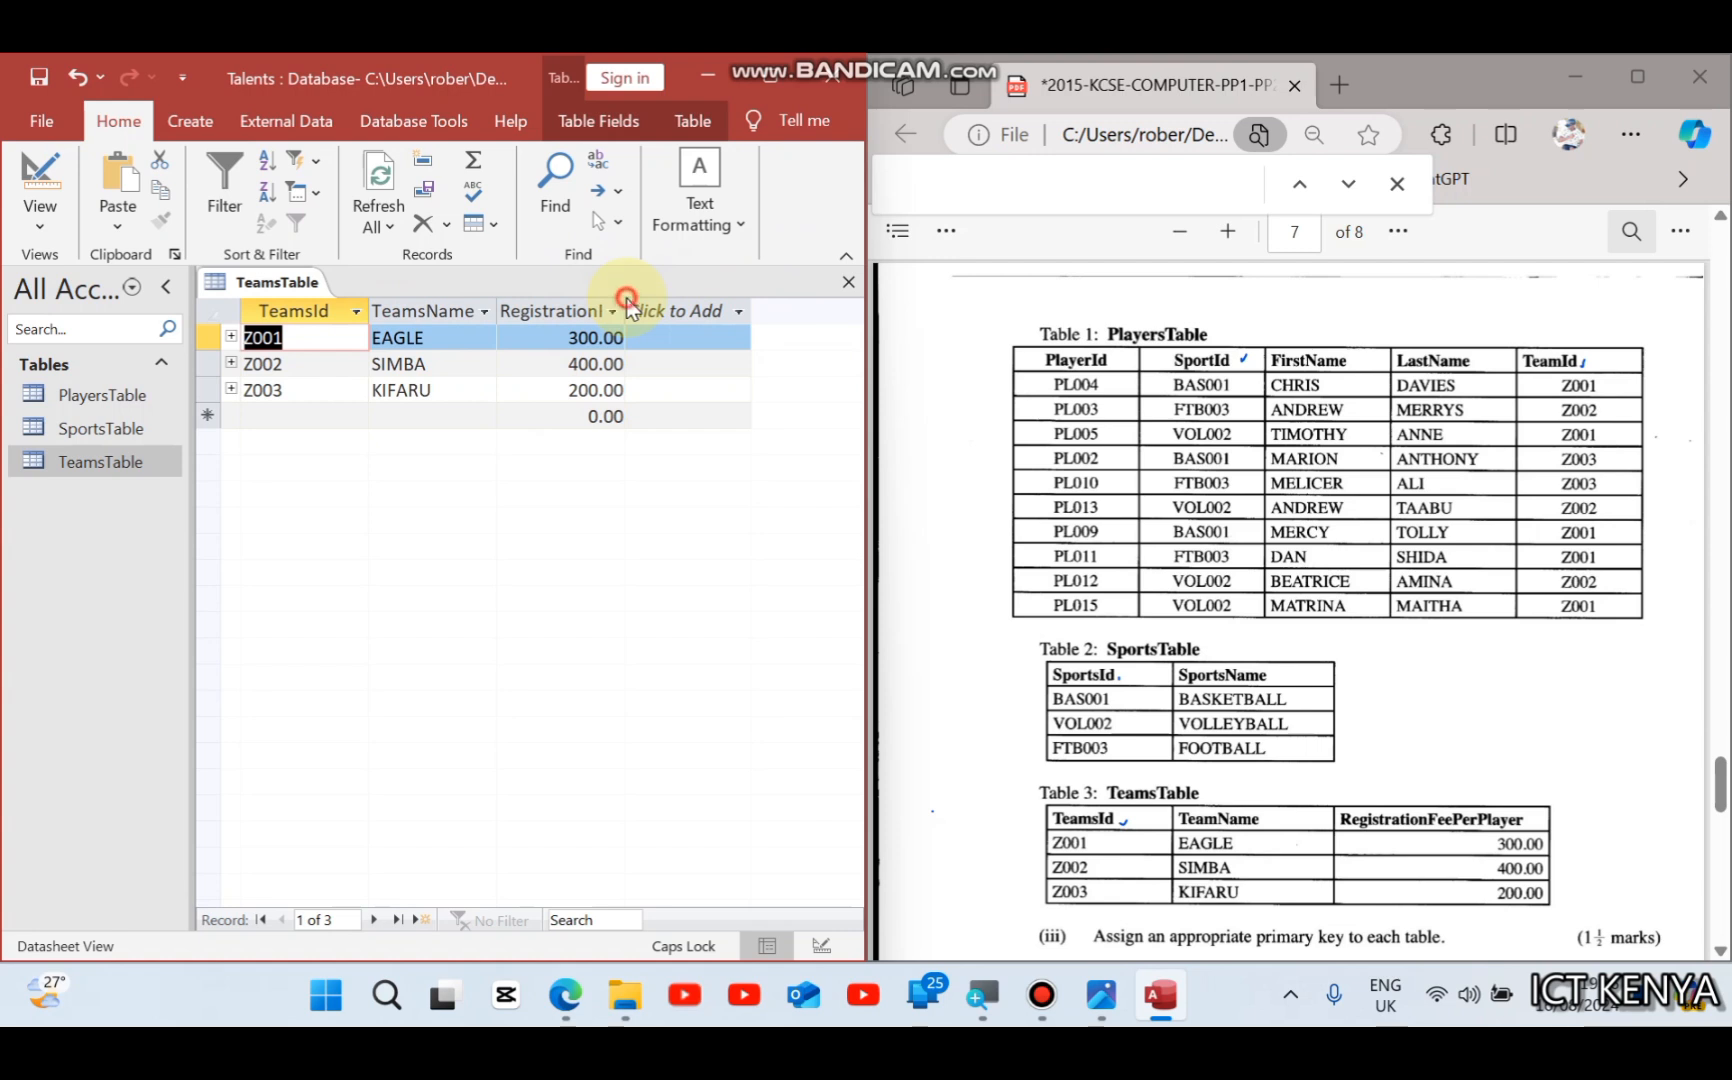
right_click(306, 277)
click(345, 329)
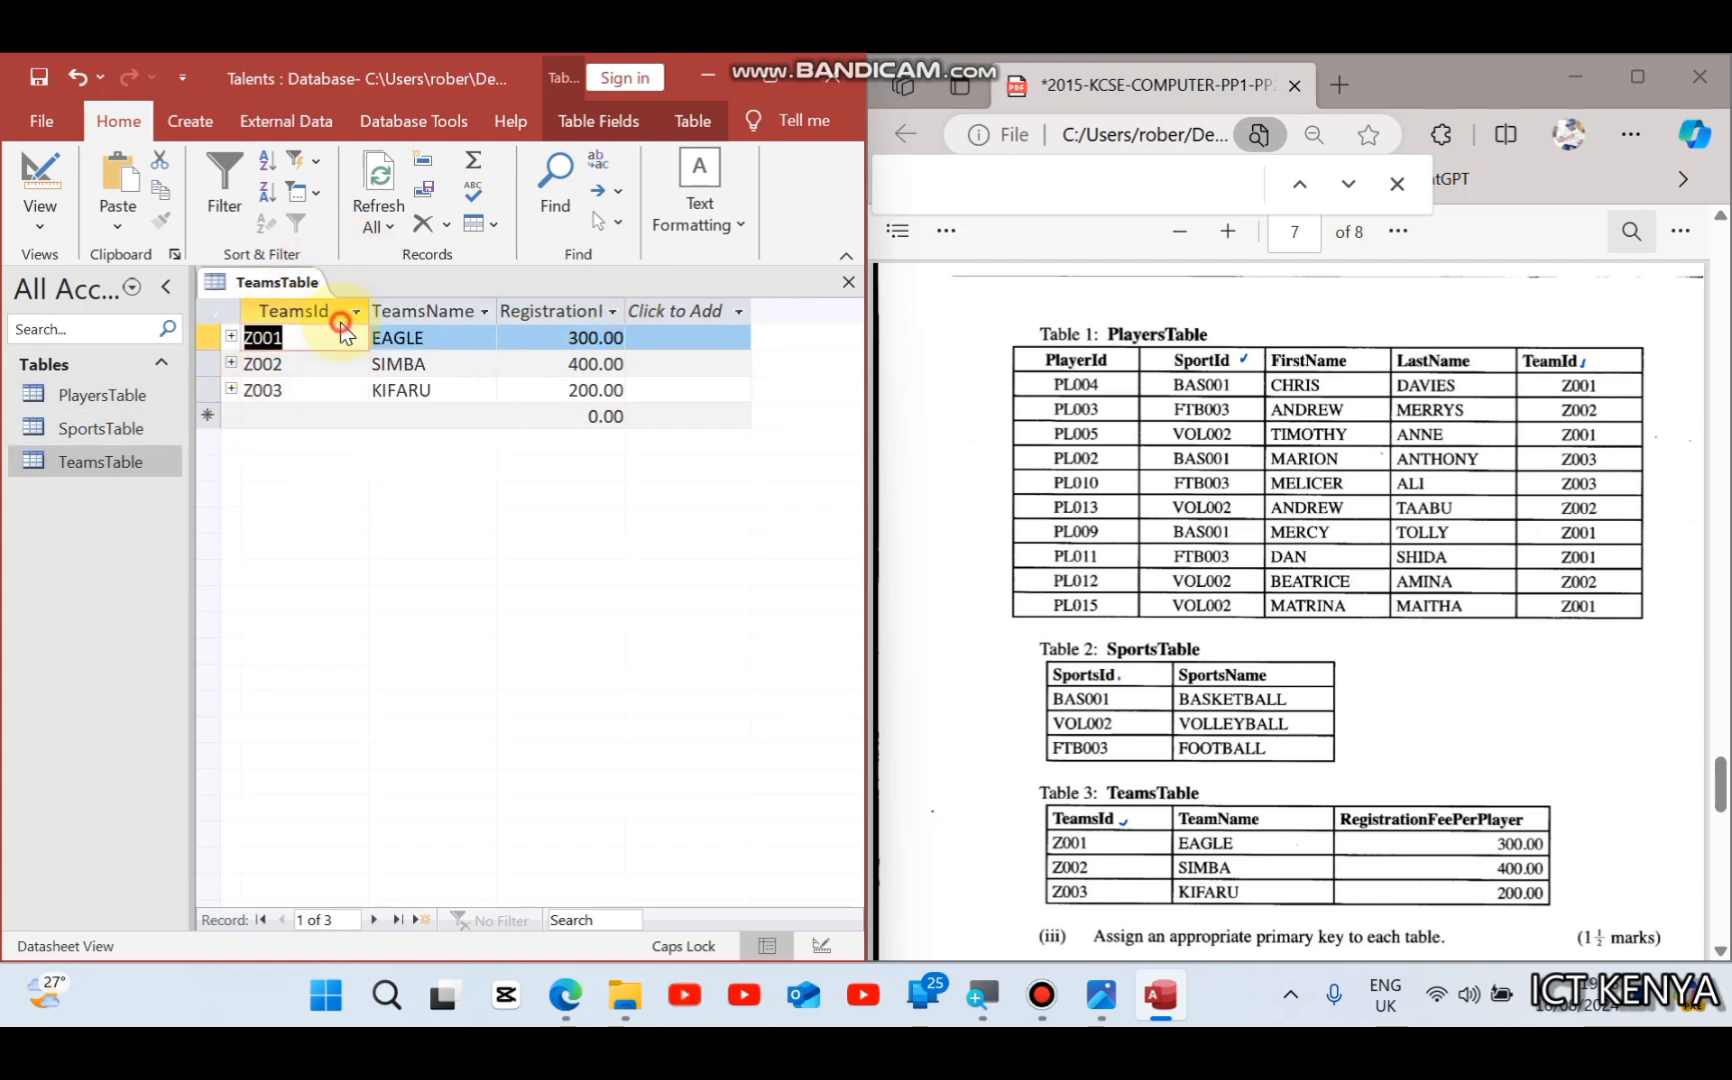
Step: Open PlayersTable and start its first record with PlayerId PL004 and SportId BAS001
double_click(101, 400)
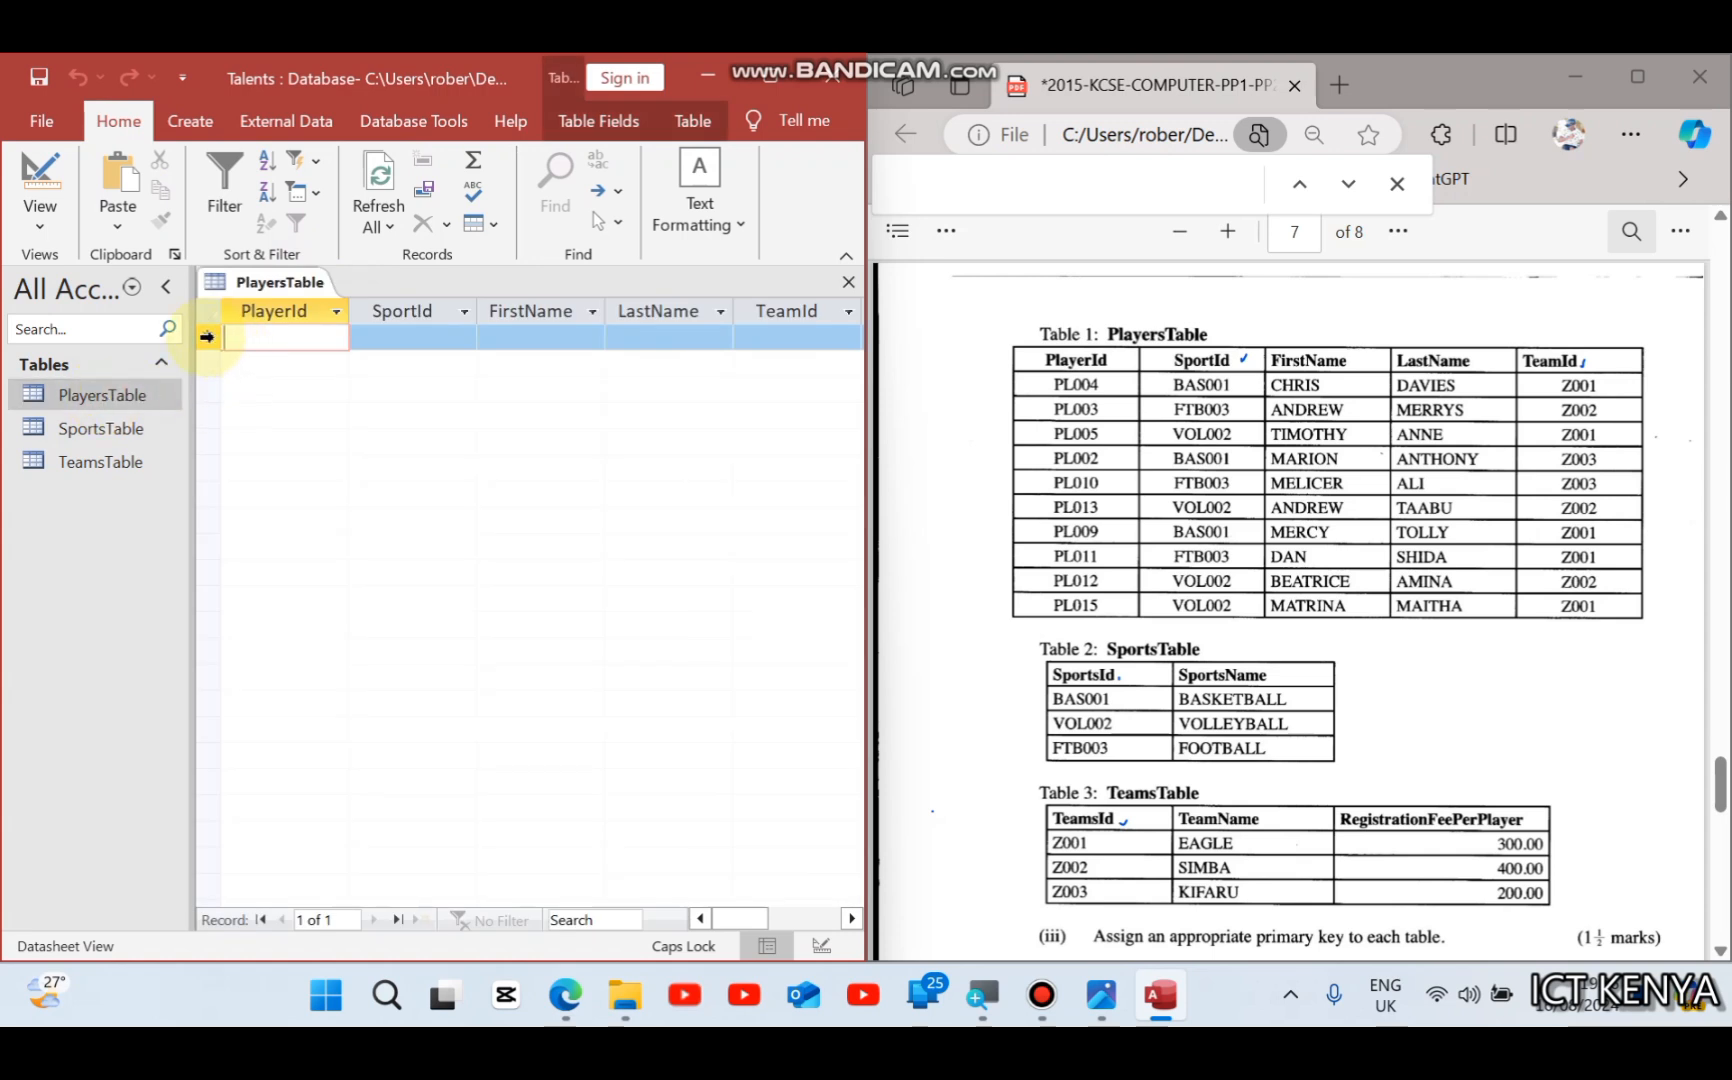
text(PL)
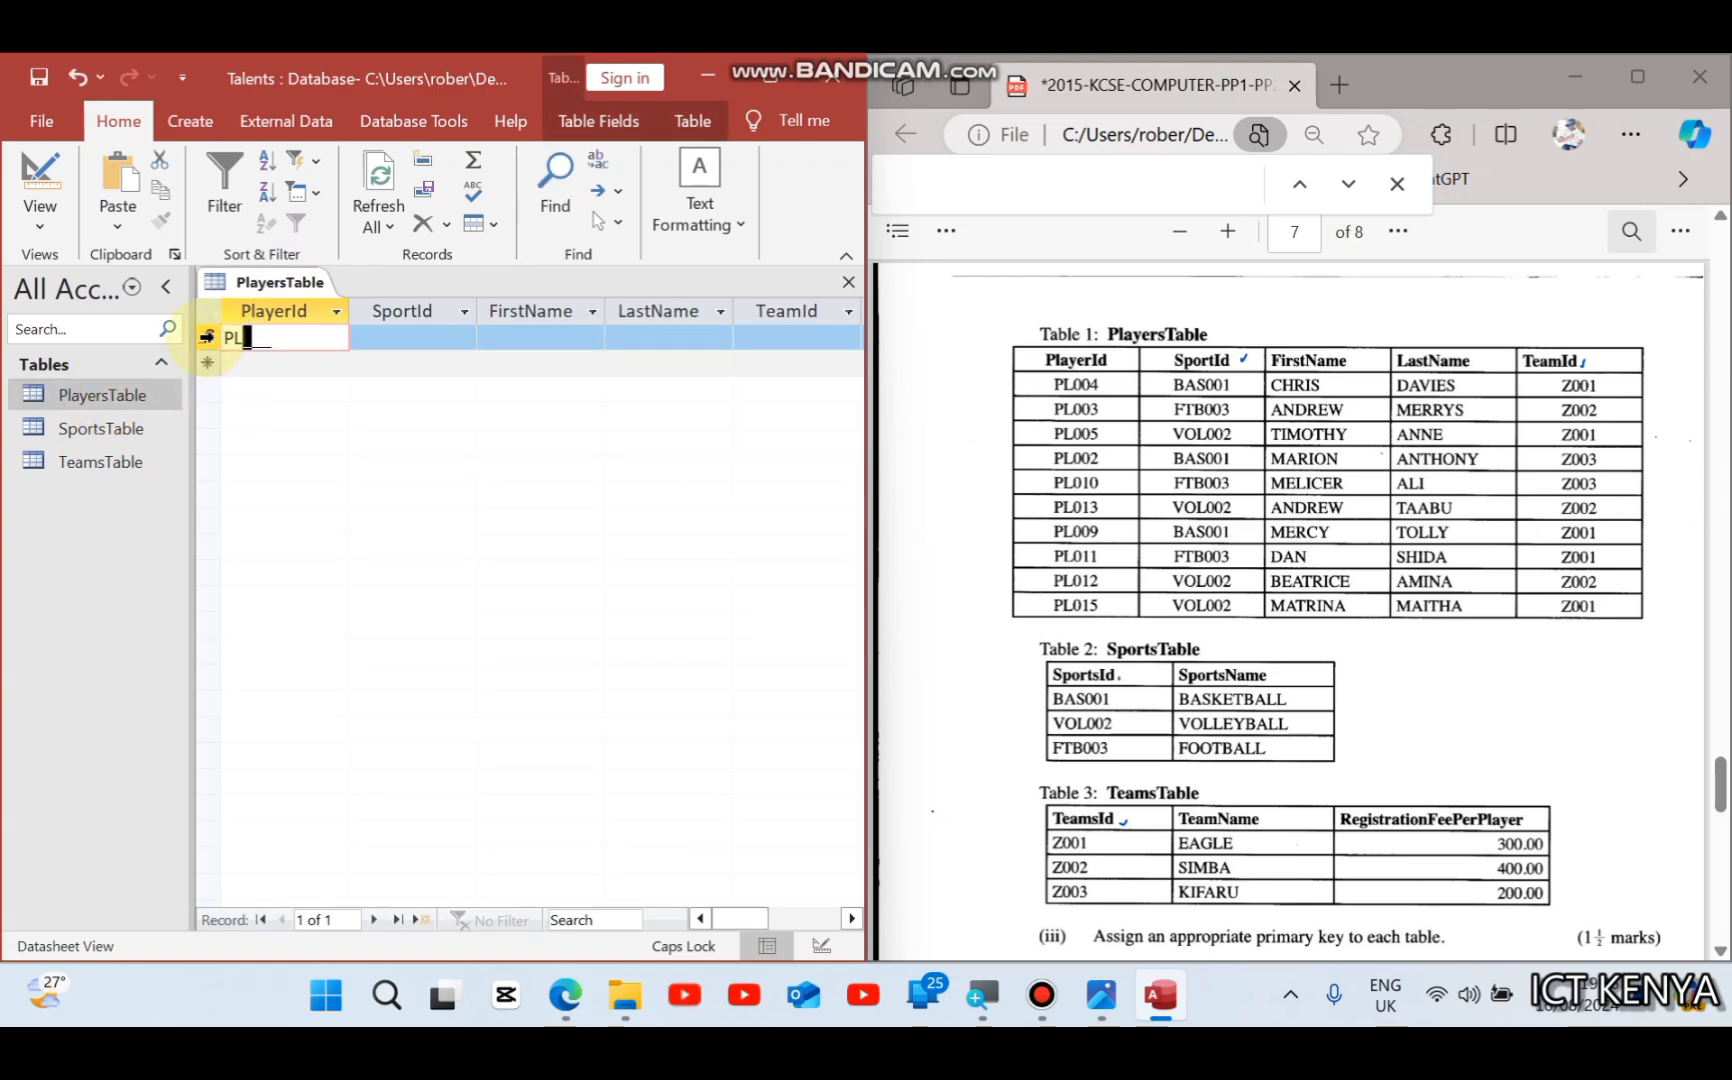
text(004)
key(Tab)
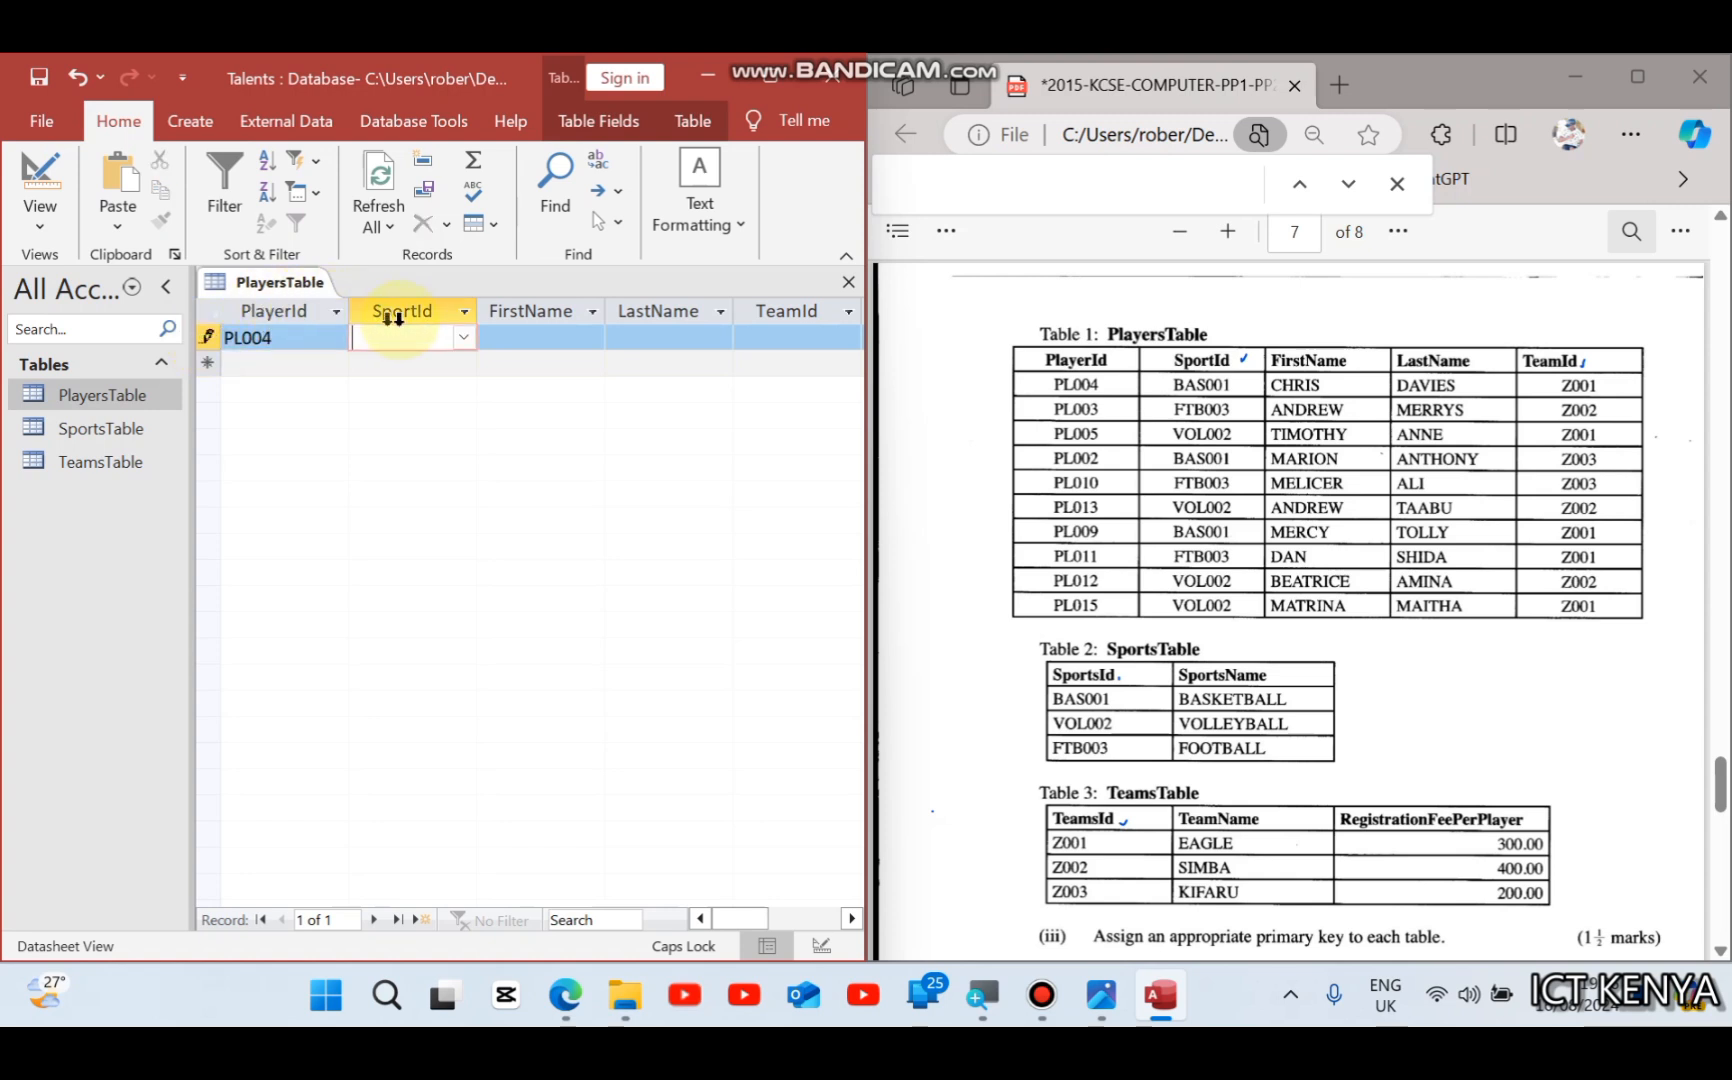
click(465, 335)
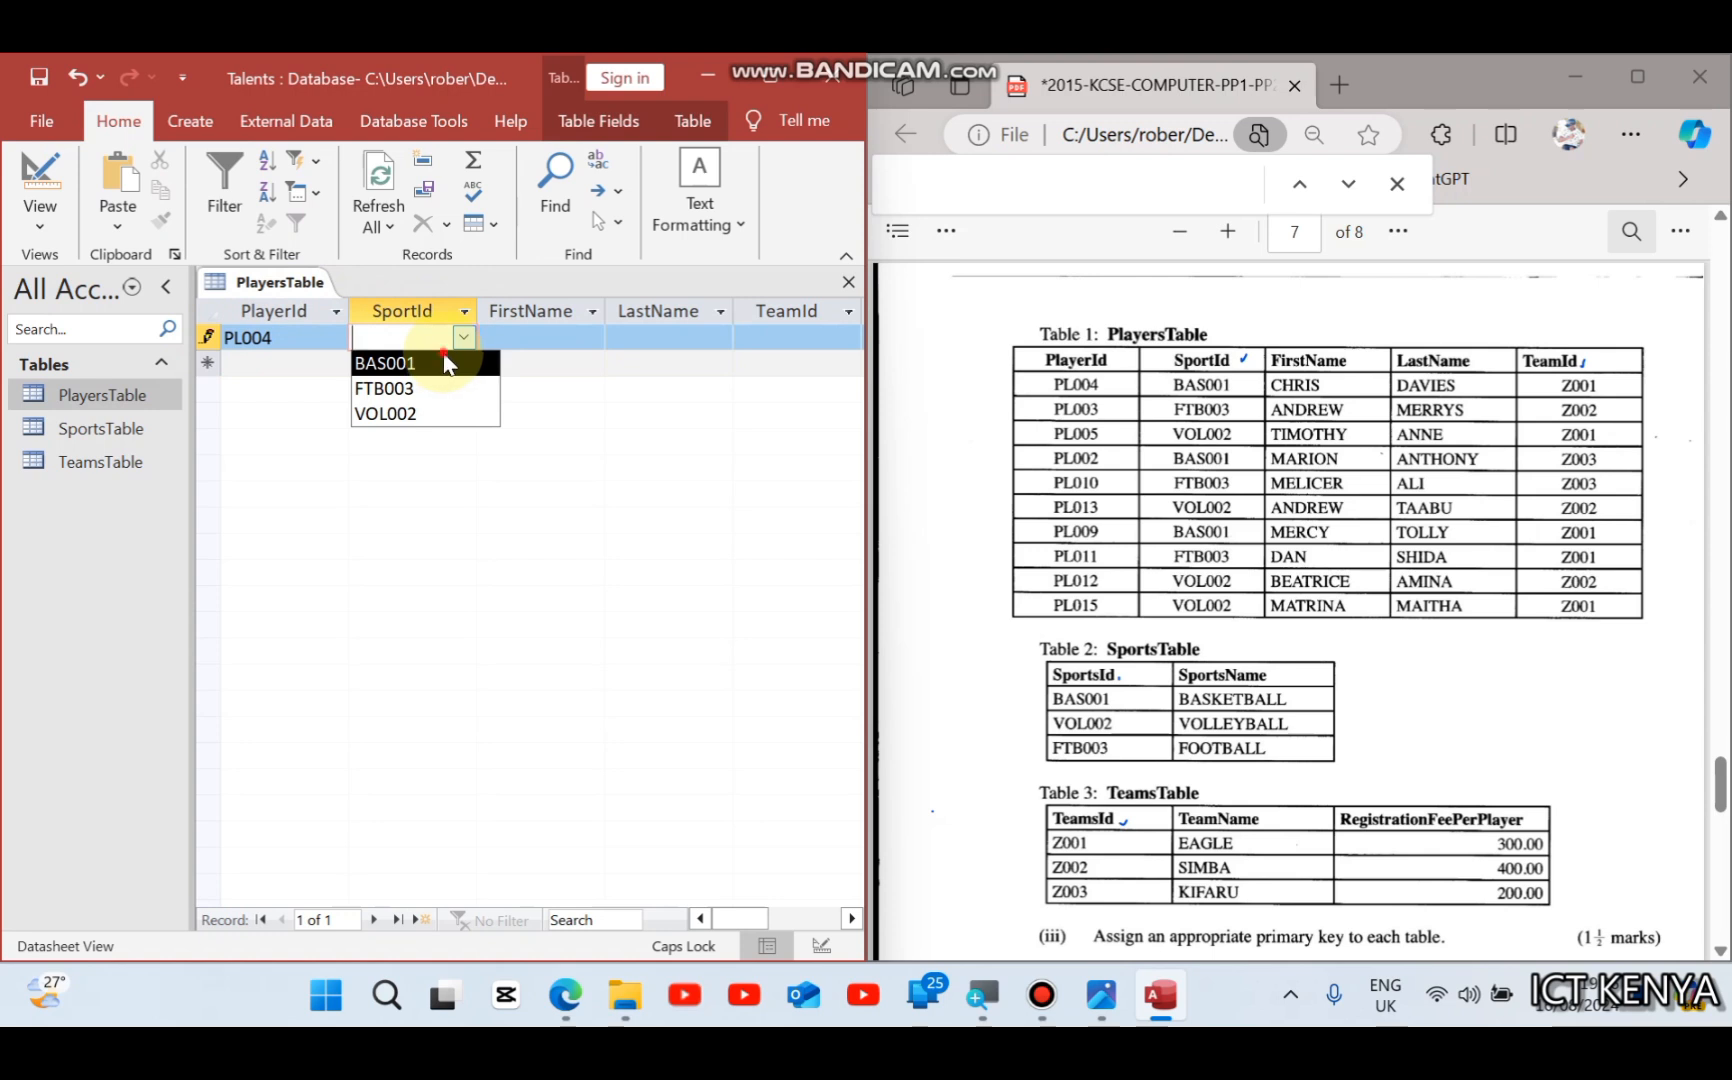
click(445, 362)
key(Tab)
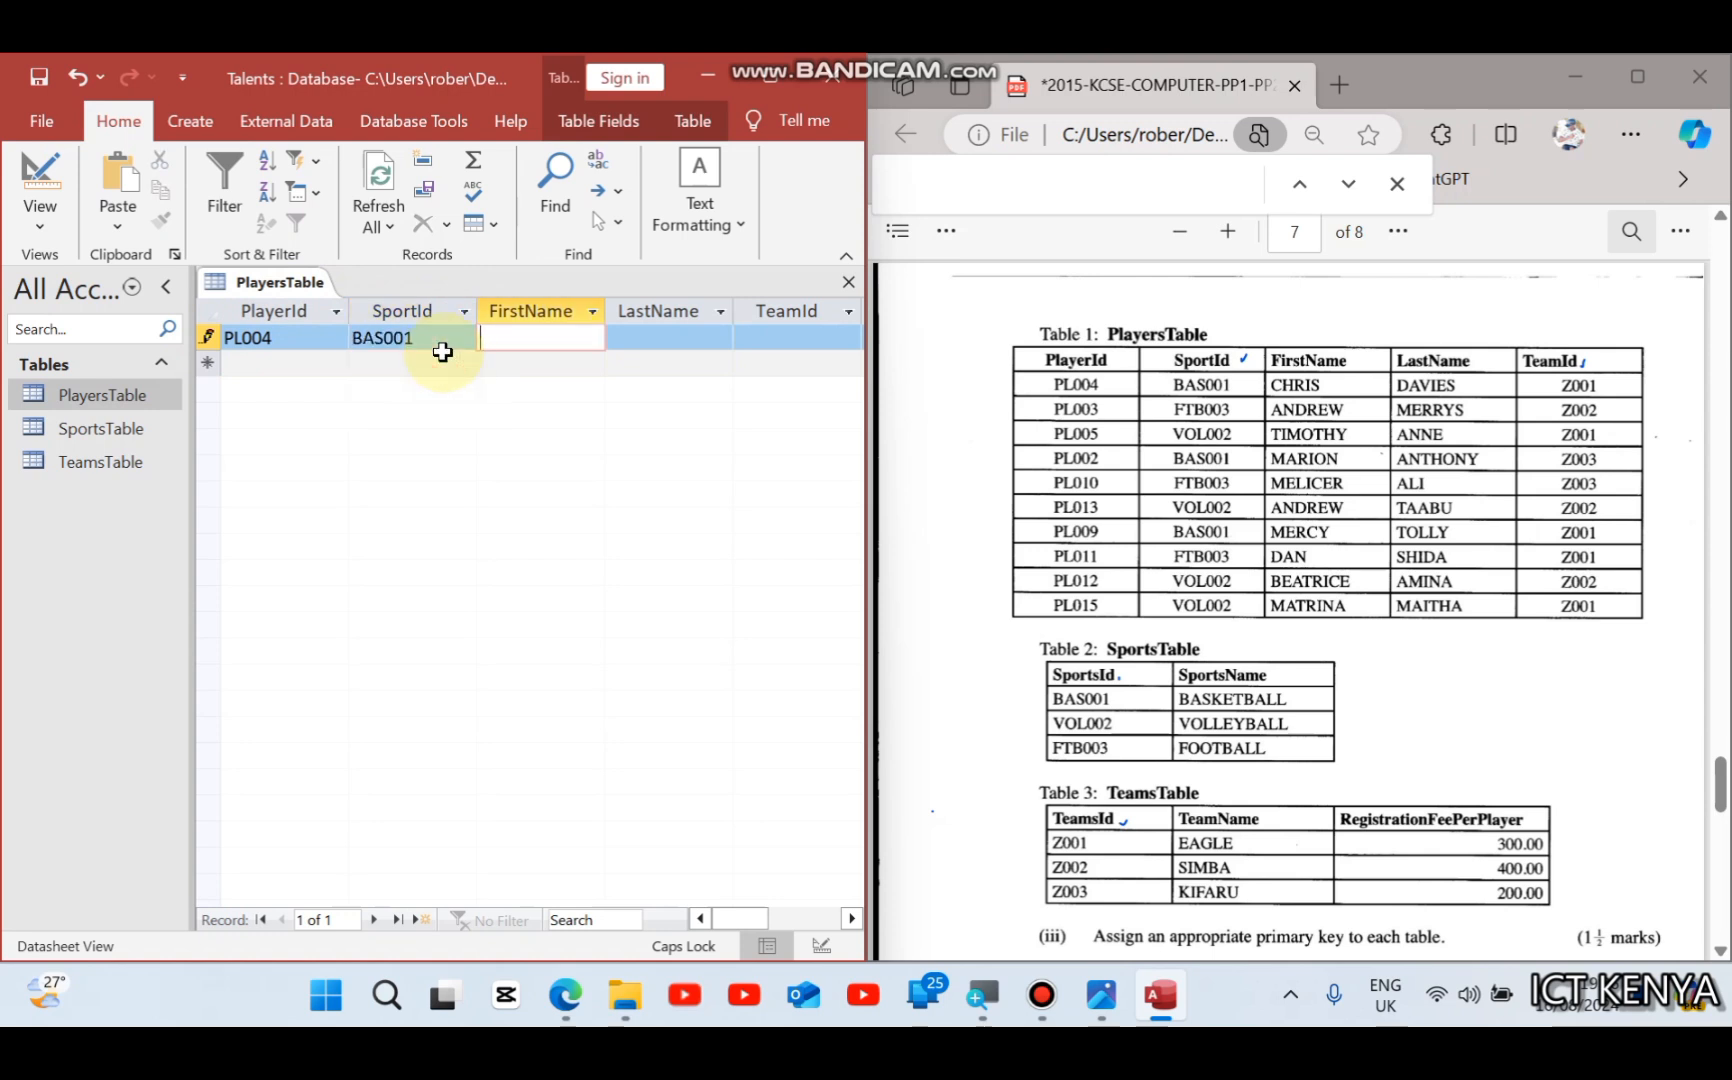
Step: Enter the first and last name of player PL004, check the TeamId choices and close PlayersTable
text(CHRIST)
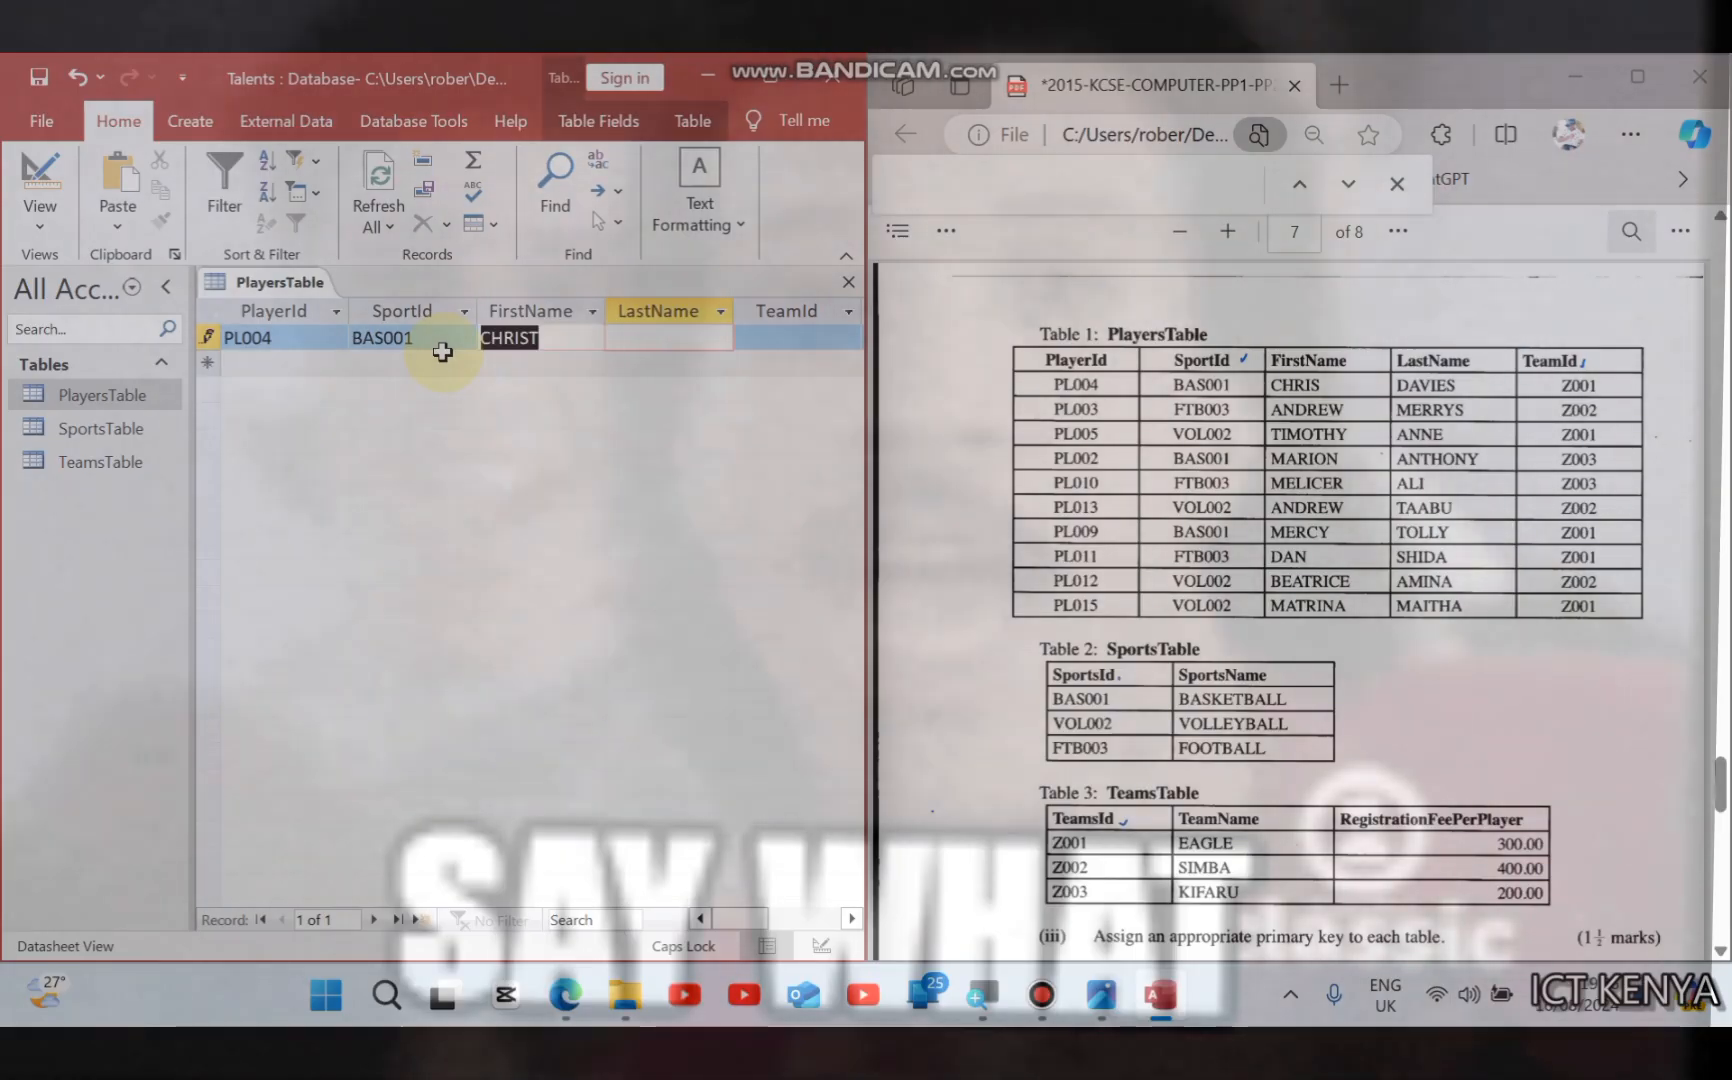
key(shift+Tab)
text(CHRIS)
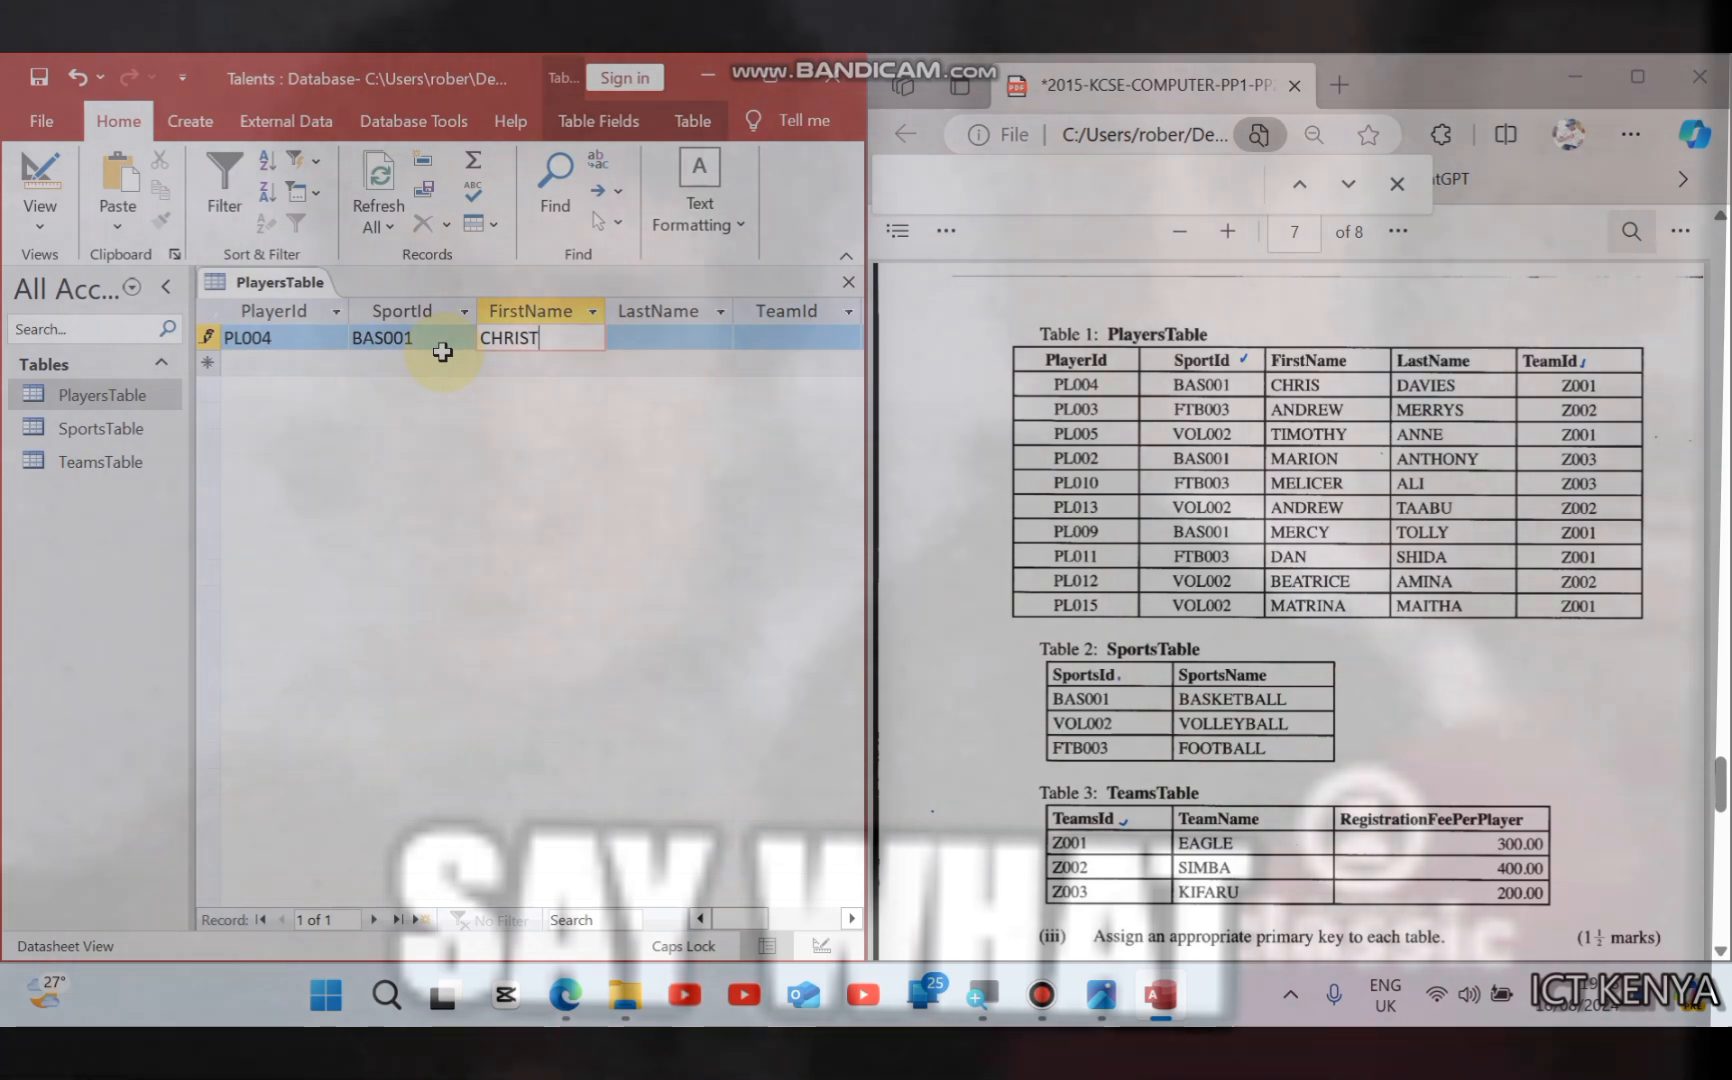
key(Tab)
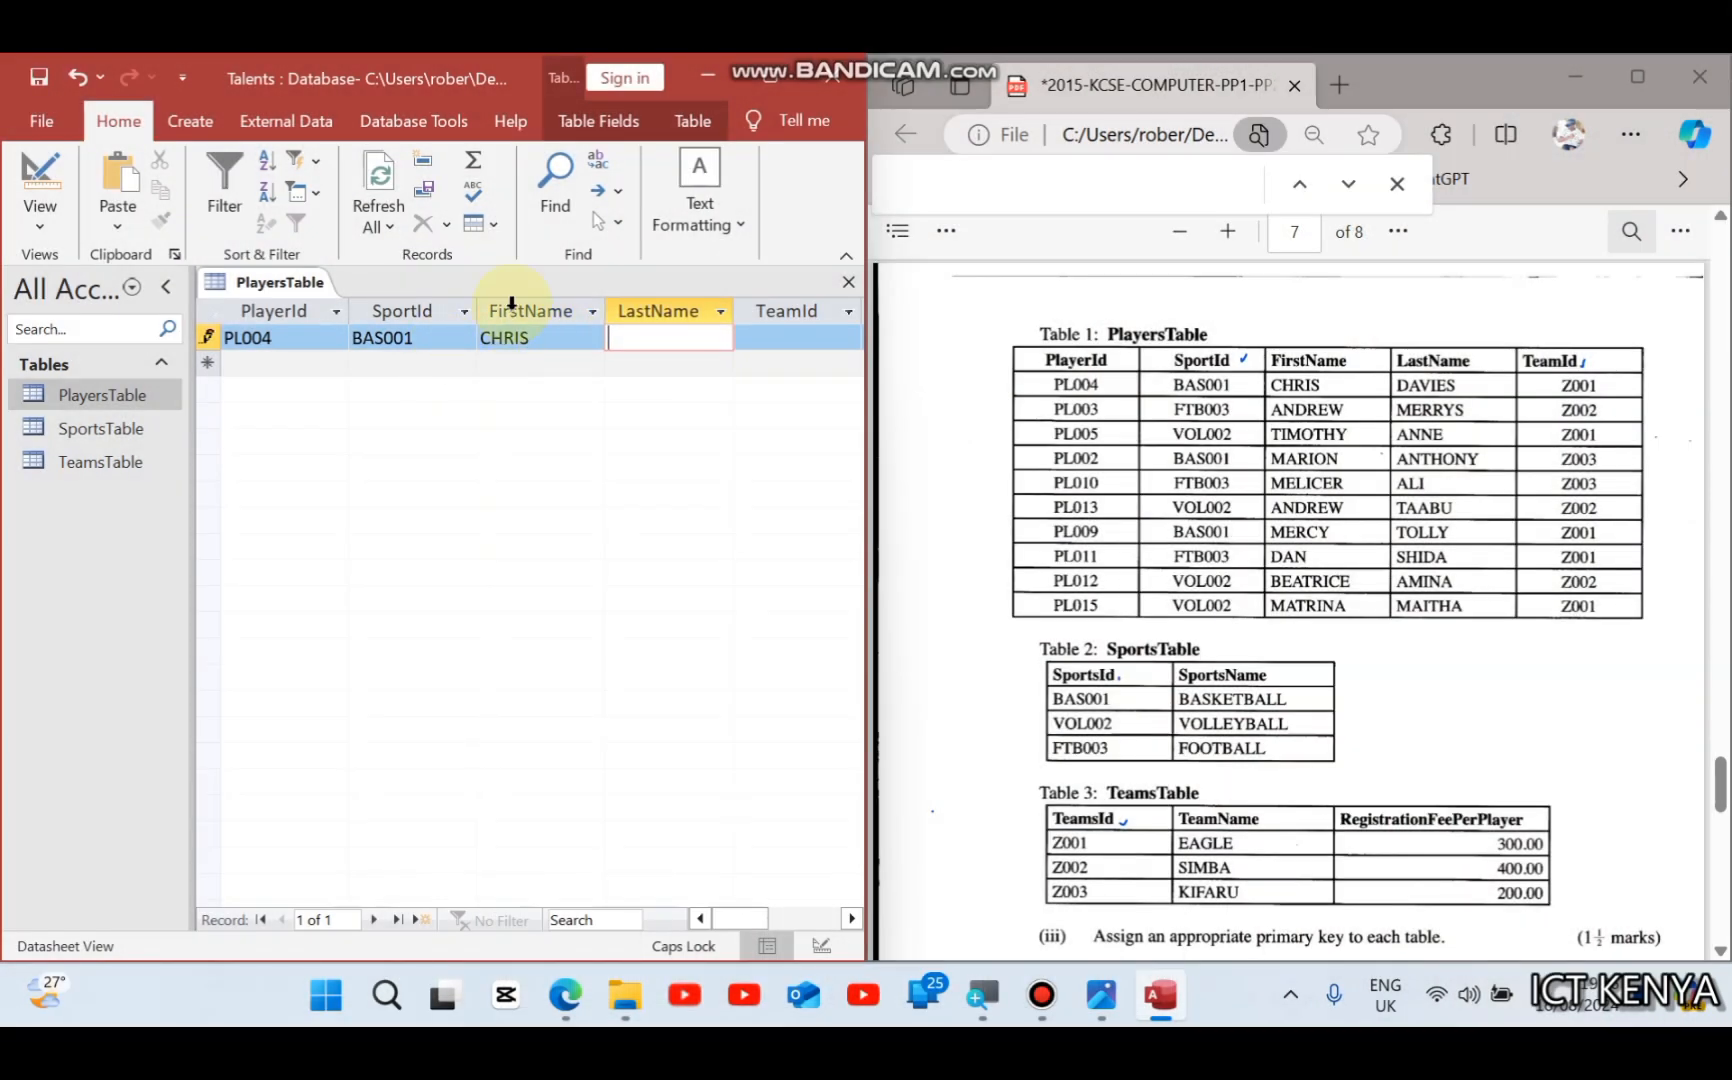
text(DAVIES)
key(Tab)
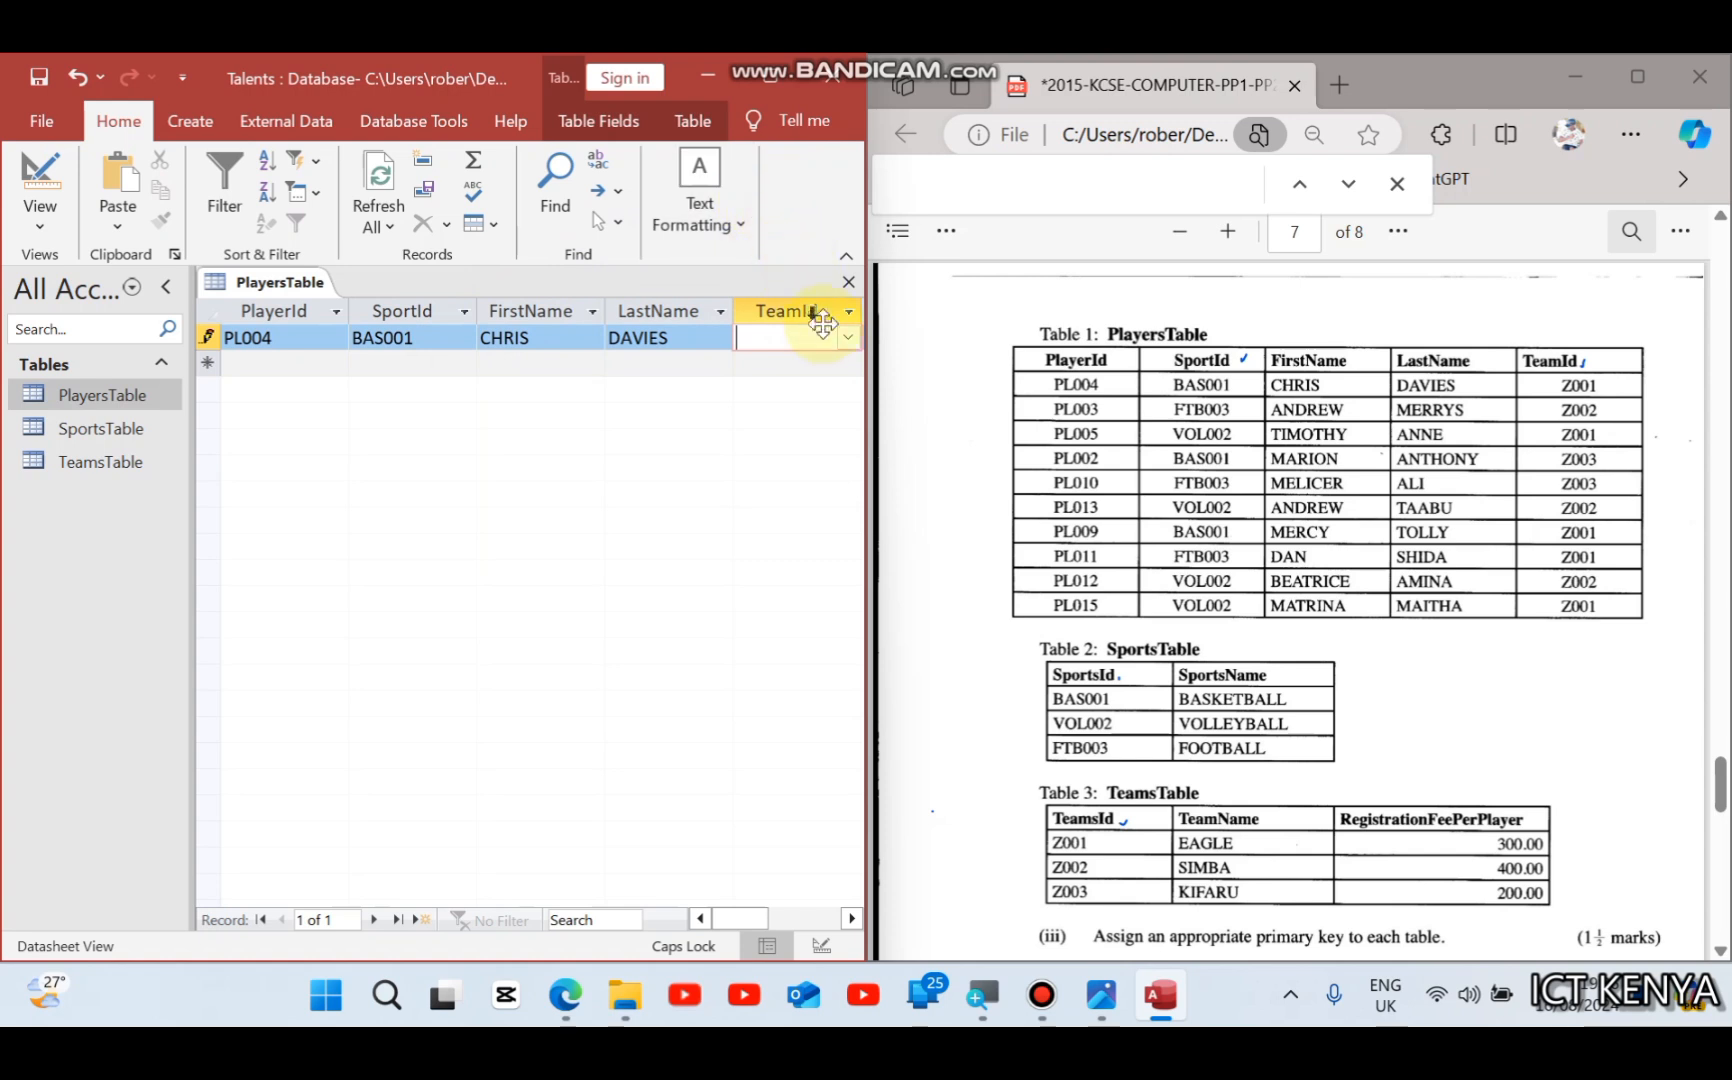
click(845, 337)
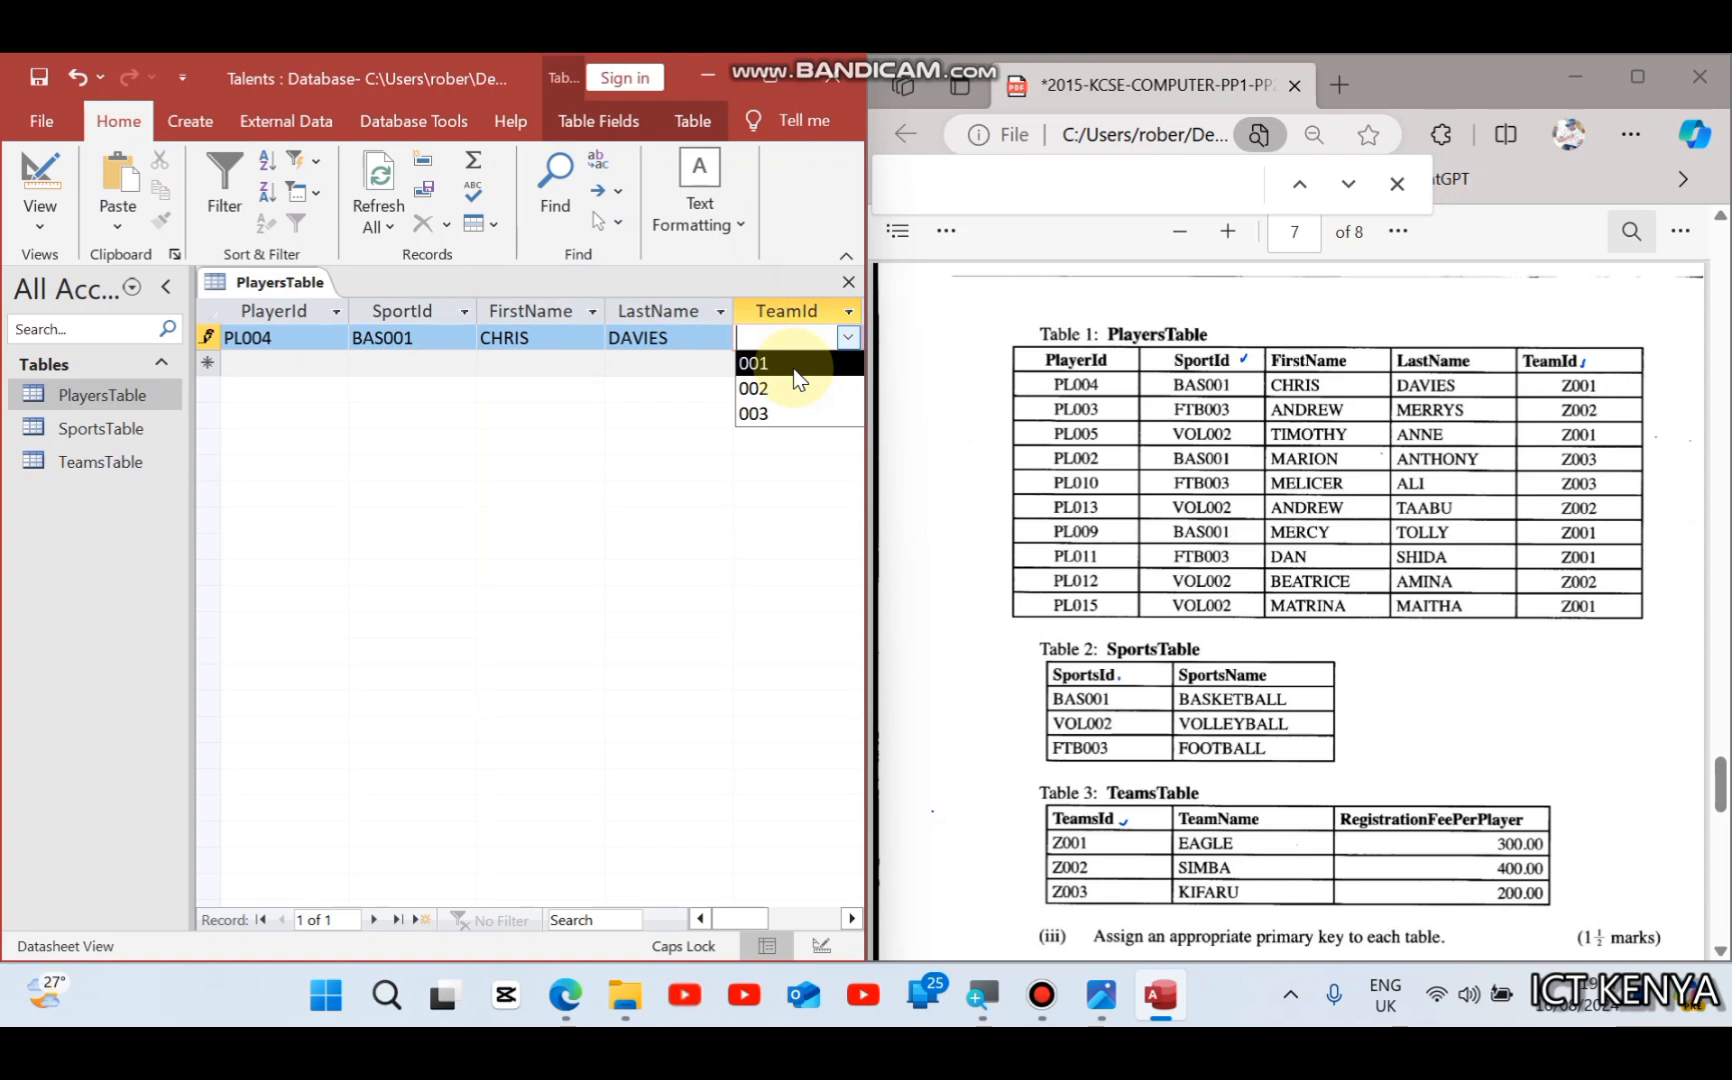
click(847, 282)
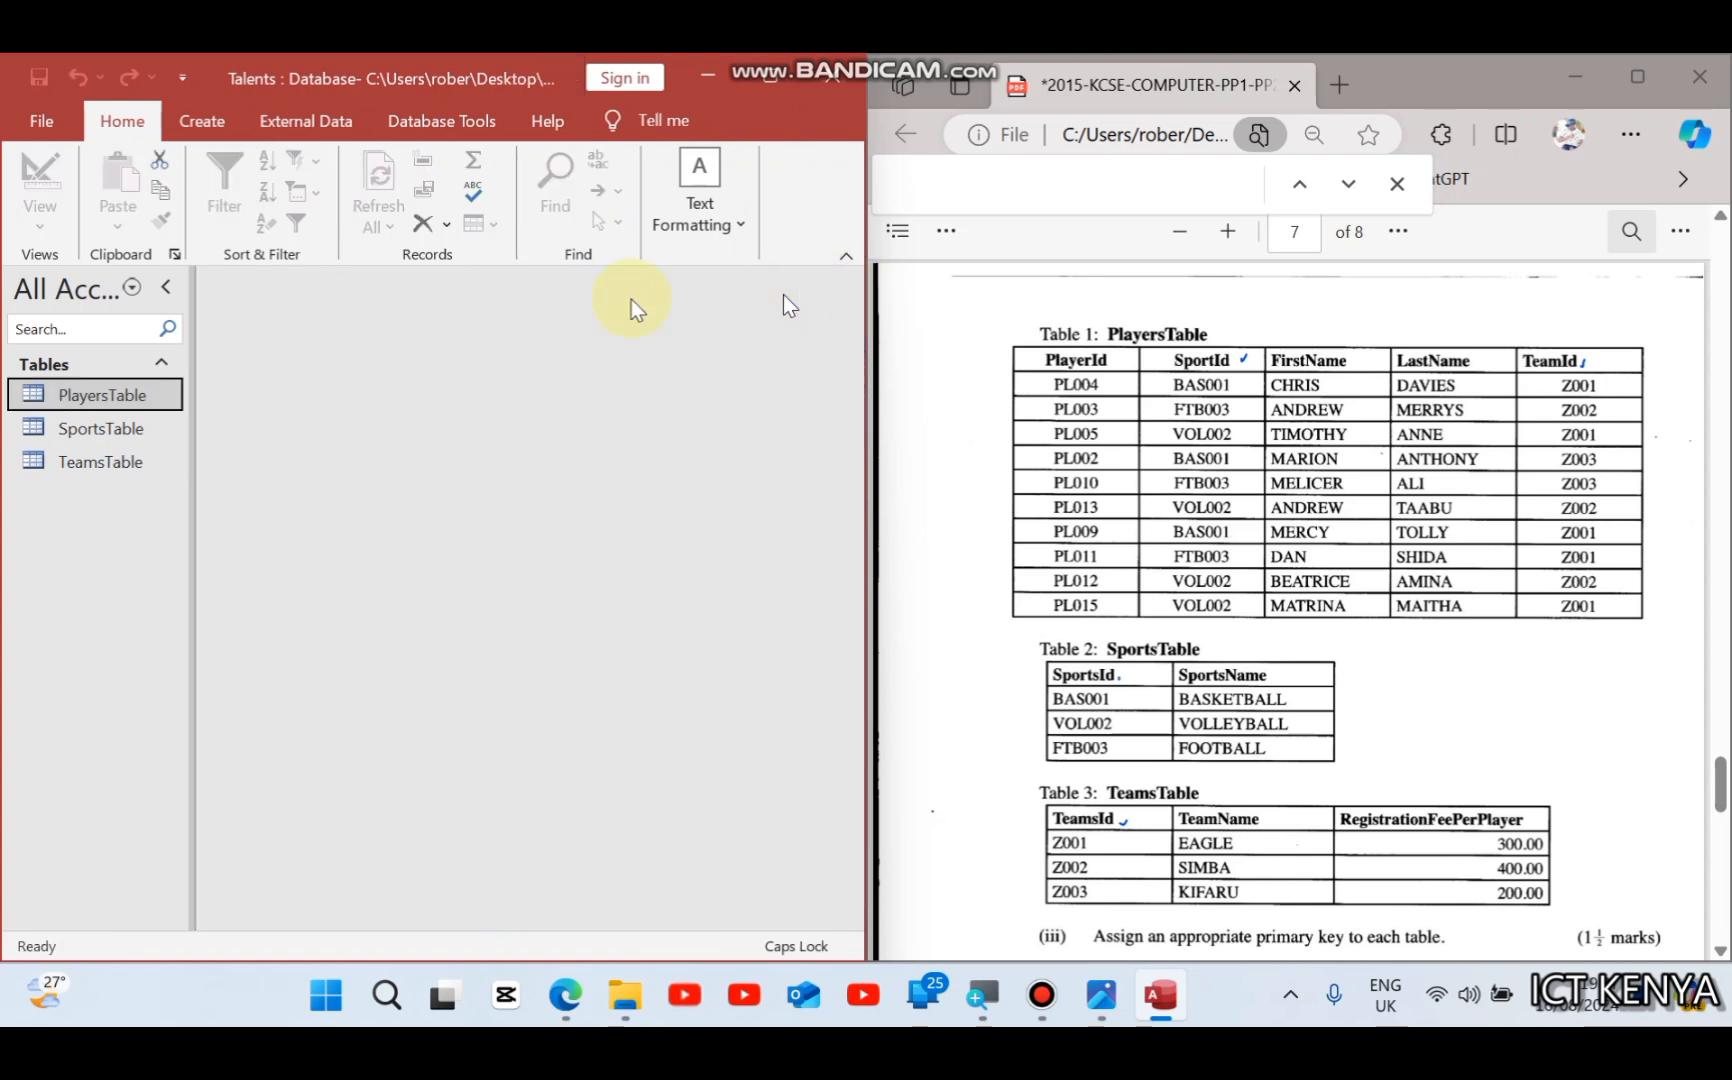
Step: Change the TeamsId input mask in TeamsTable's design to L000 and switch back to the datasheet
double_click(110, 458)
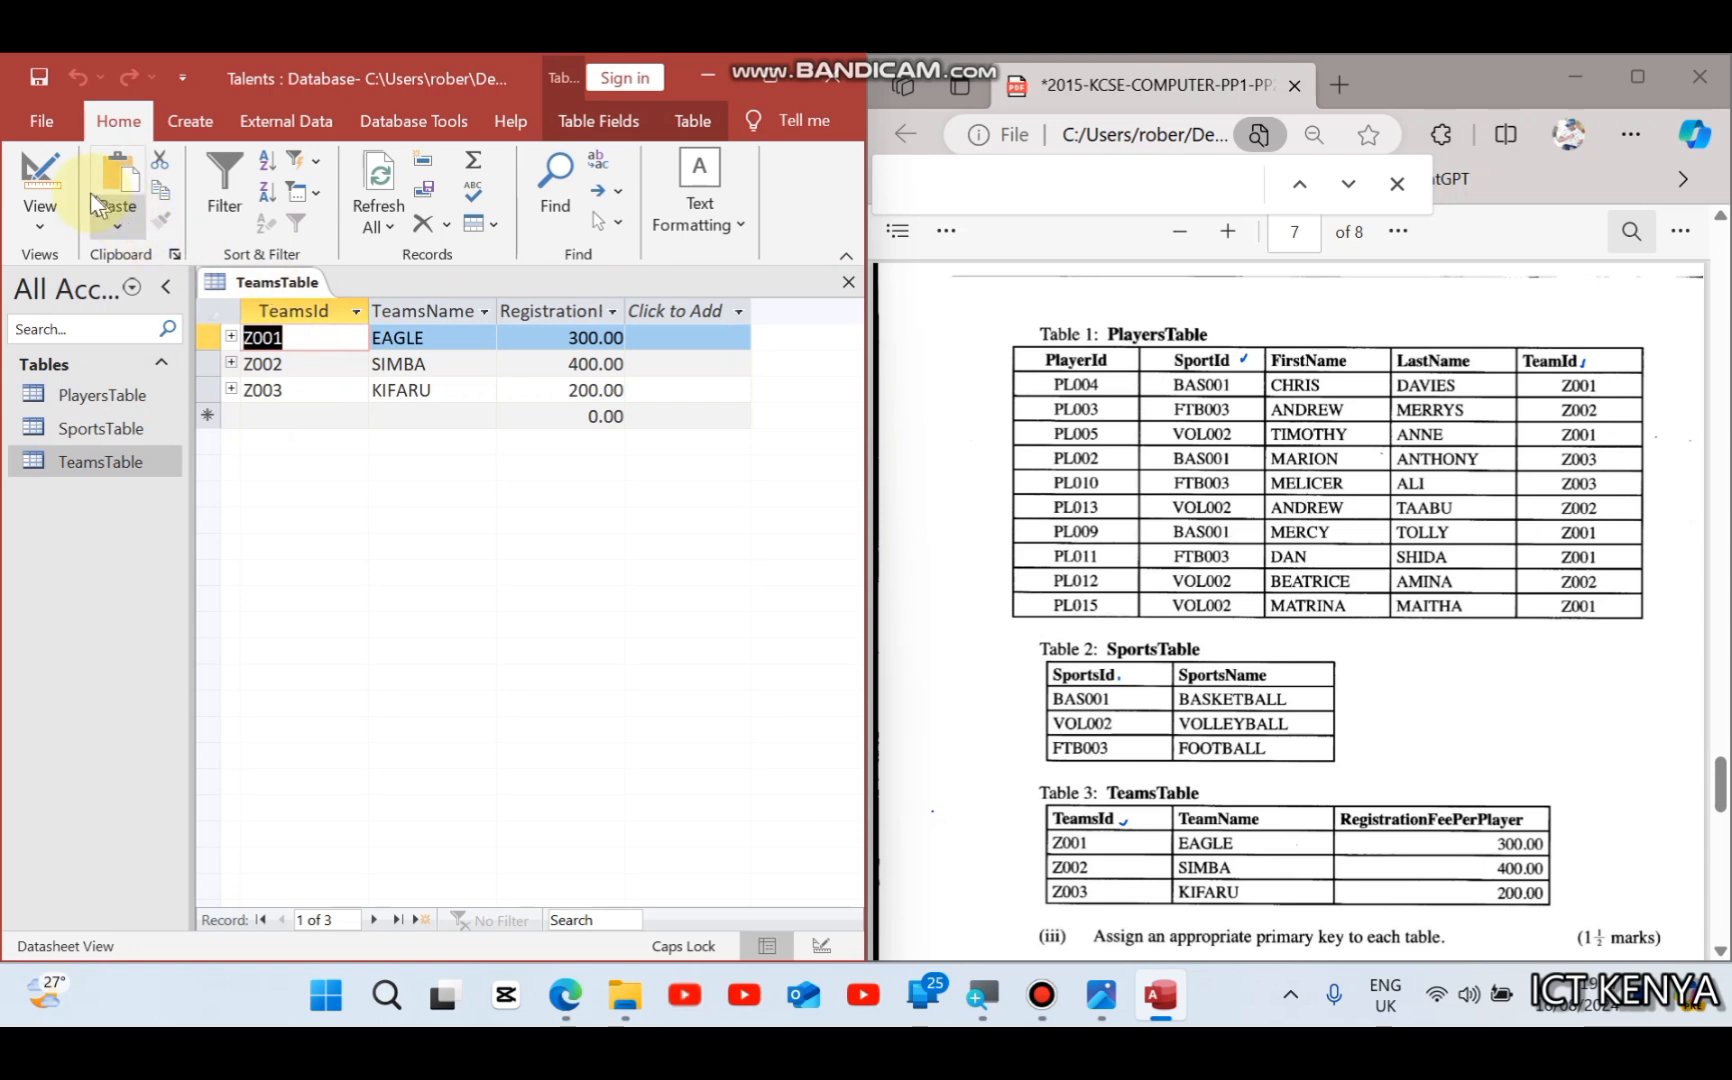
click(58, 180)
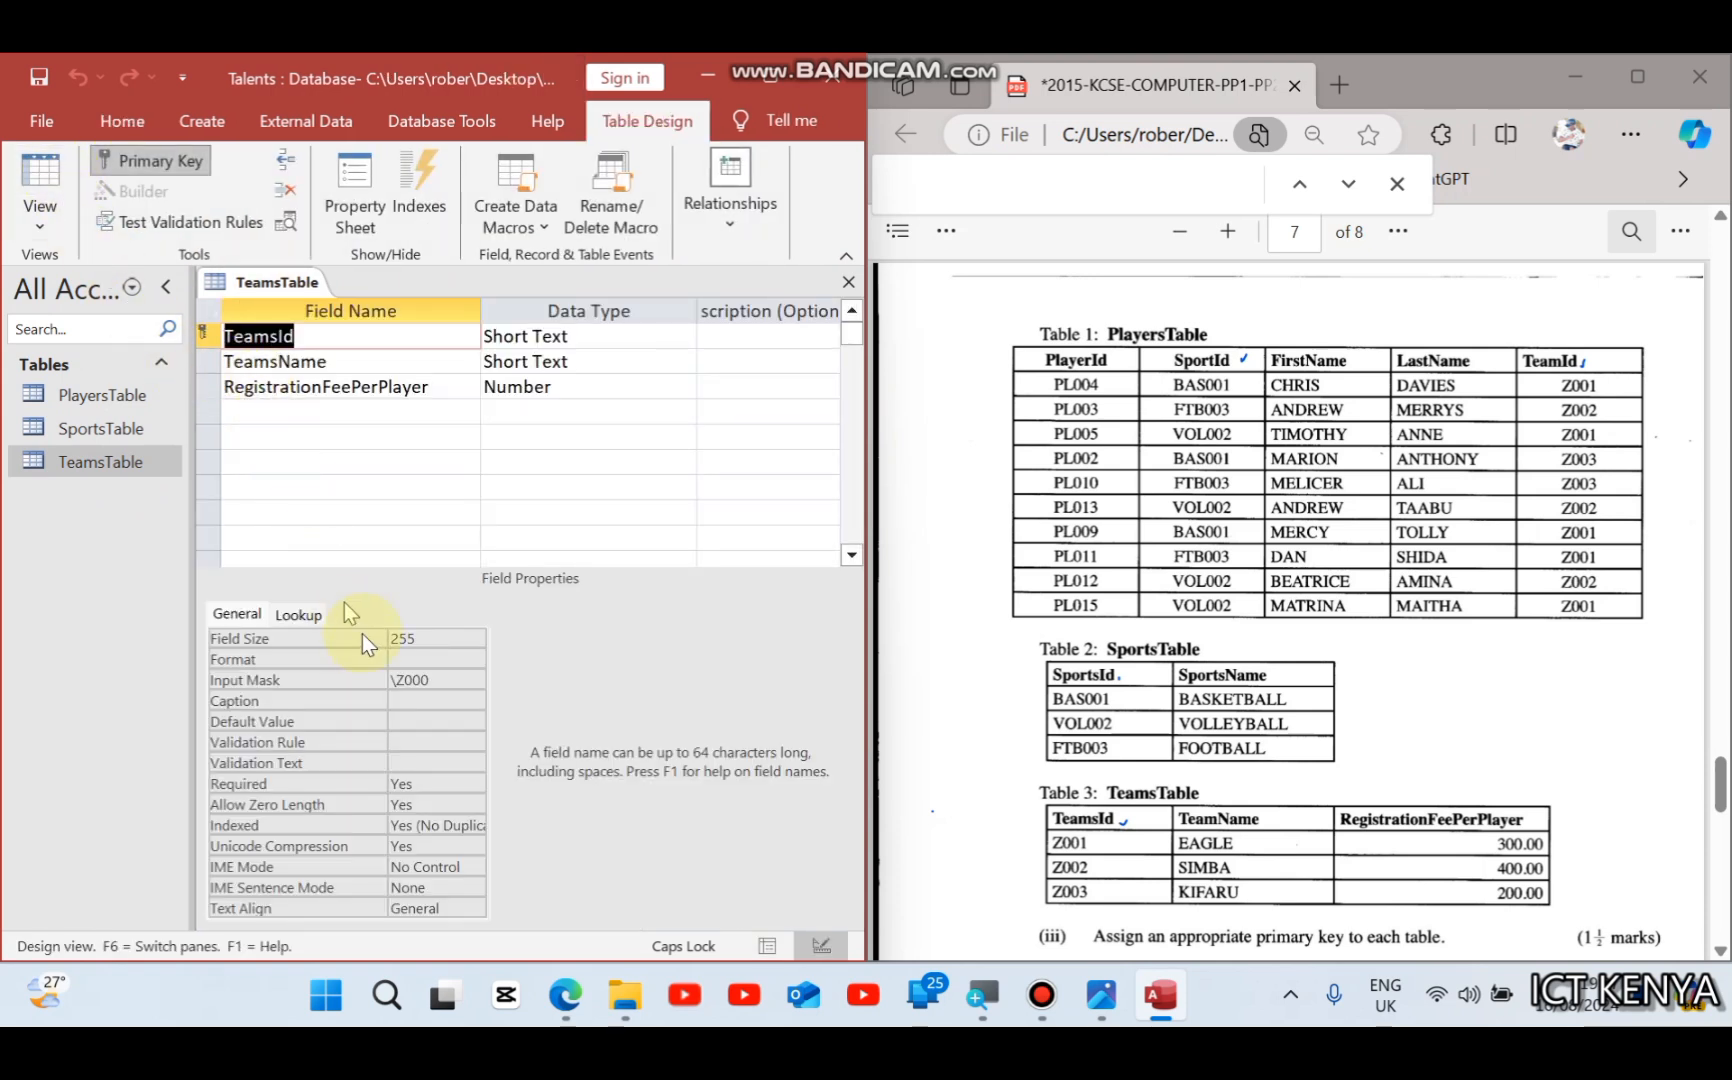
click(440, 678)
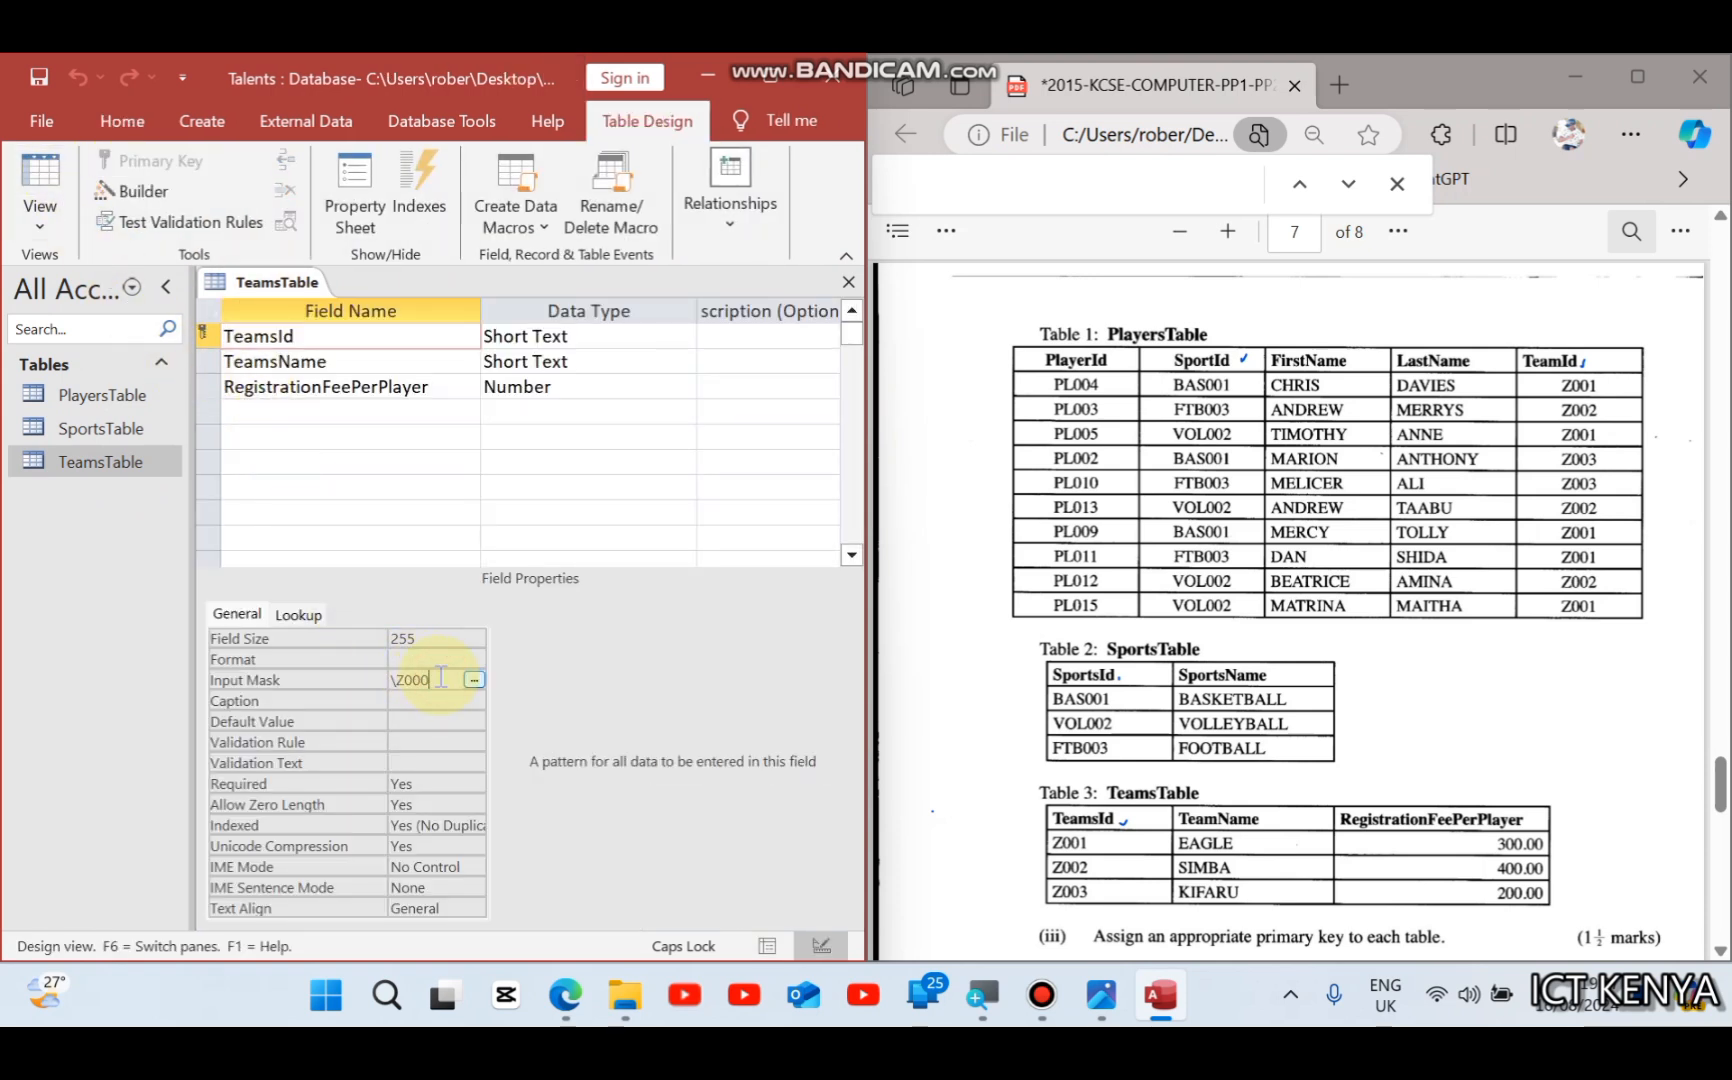
key(BackSpace)
key(BackSpace)
key(BackSpace)
key(BackSpace)
text(L0)
click(51, 178)
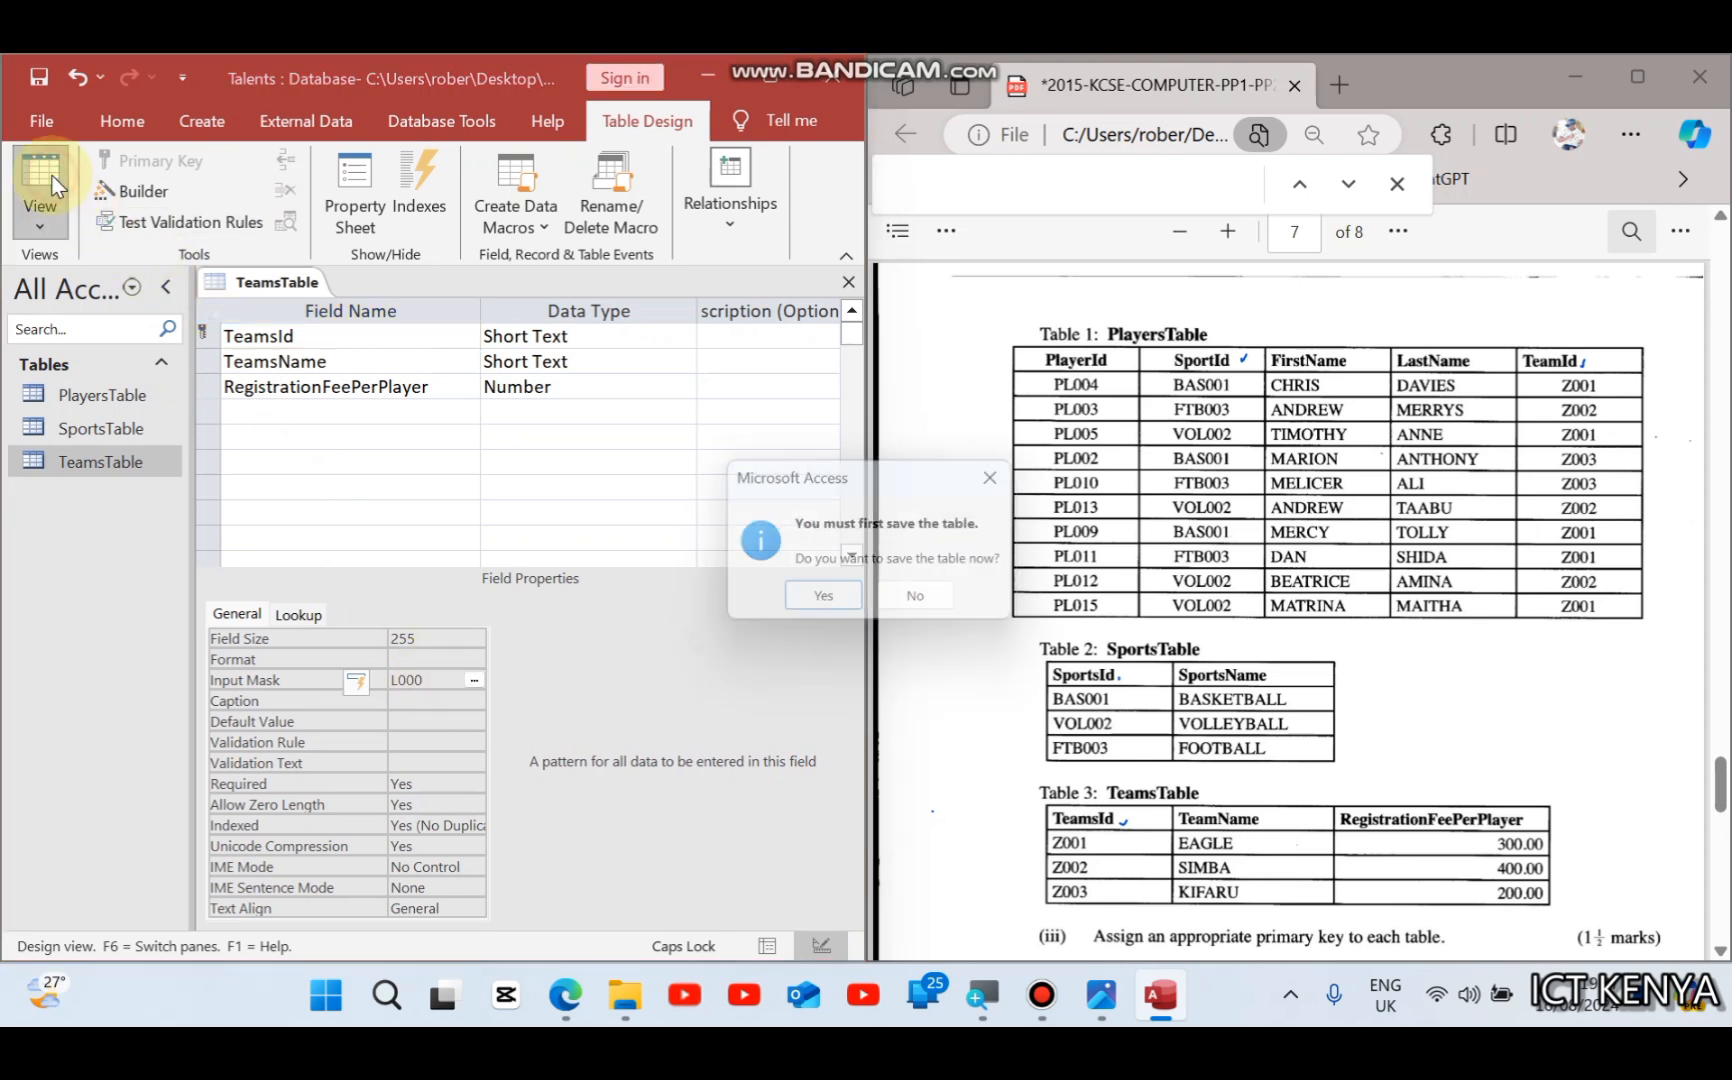
Step: Save the TeamsTable design and, in its datasheet, change the TeamsId of the EAGLE record to Z001
click(838, 608)
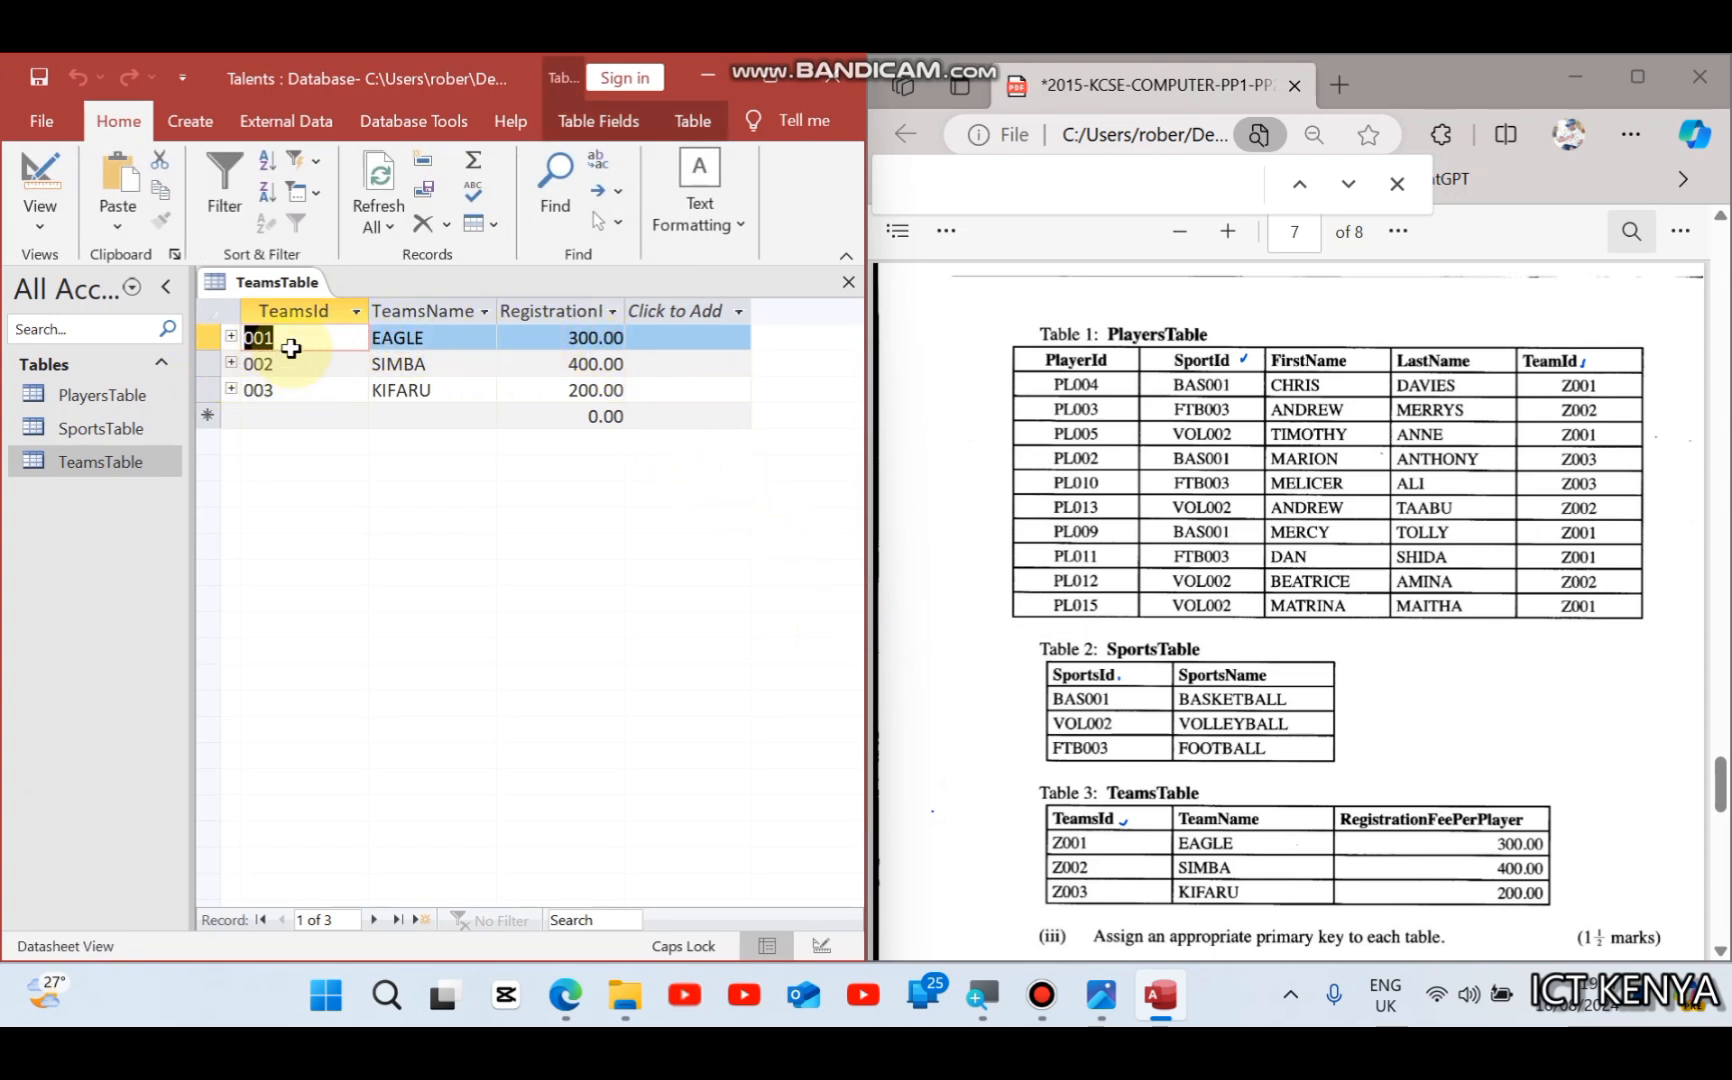
click(283, 308)
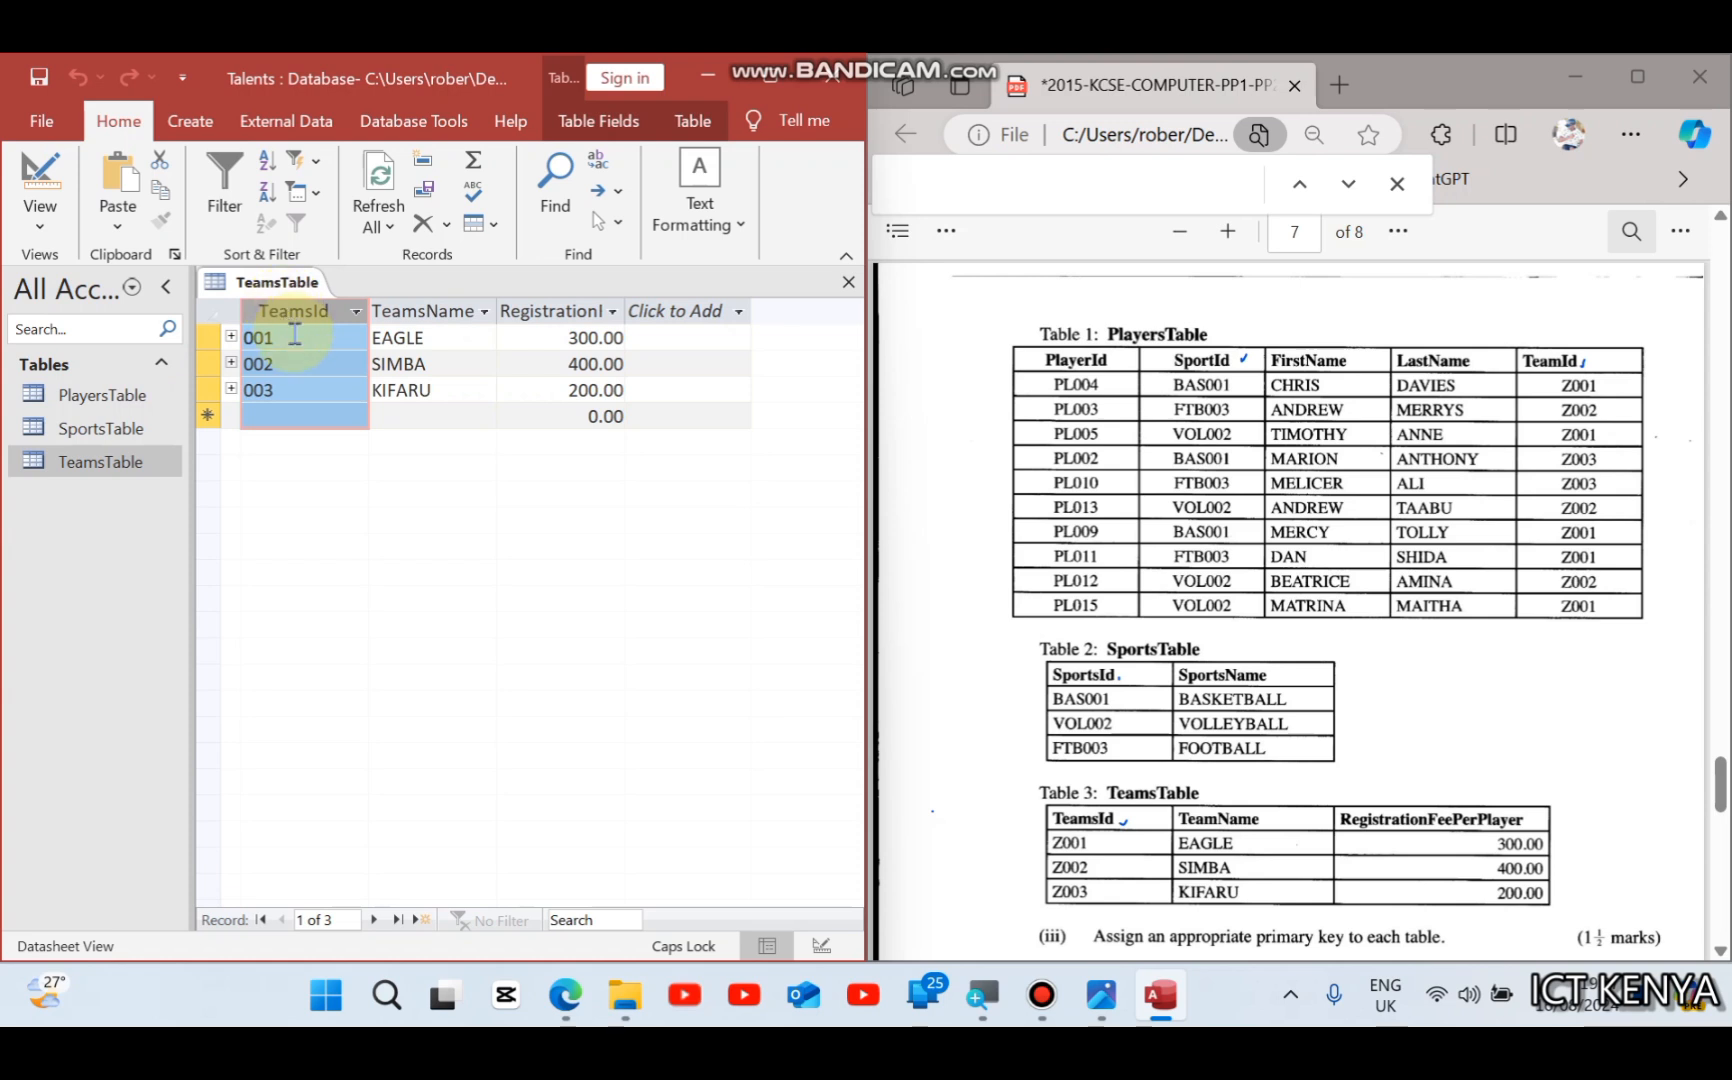
click(295, 336)
key(BackSpace)
key(BackSpace)
key(BackSpace)
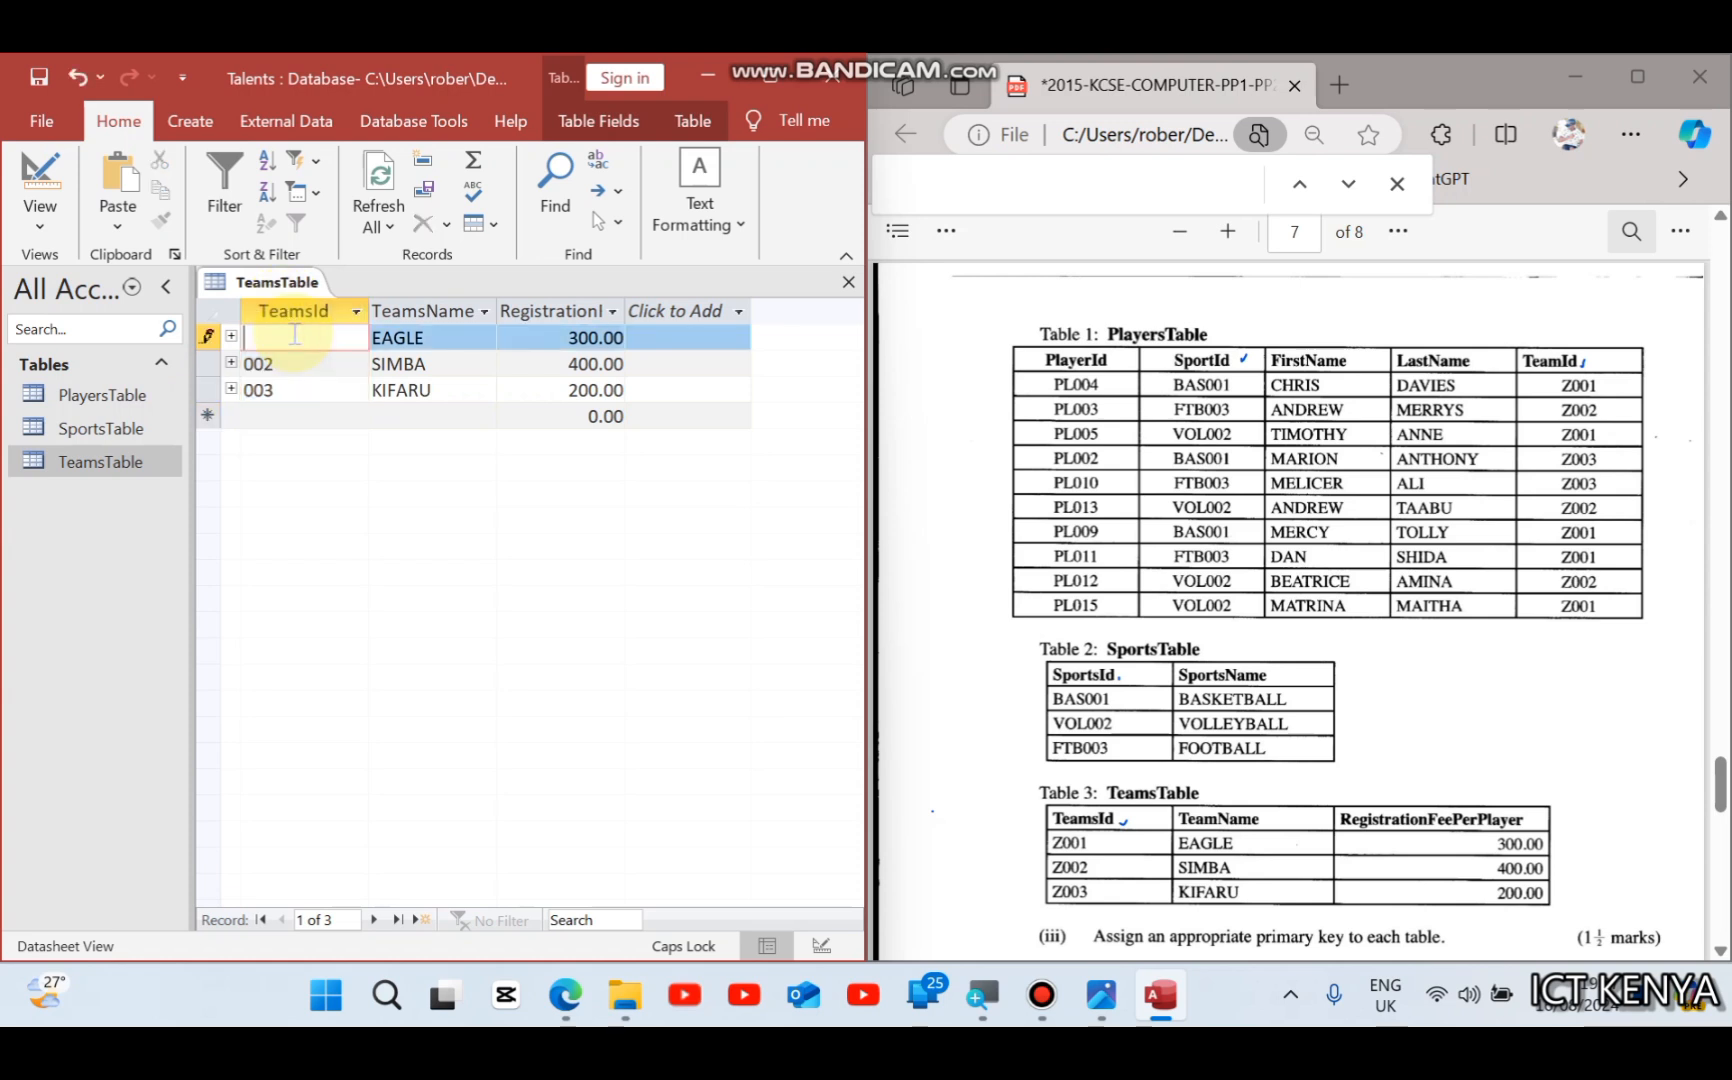
text(Z001)
key(Down)
Step: Set the TeamsId of SIMBA to Z002 and of KIFARU to Z003, then save and close TeamsTable
text(Z)
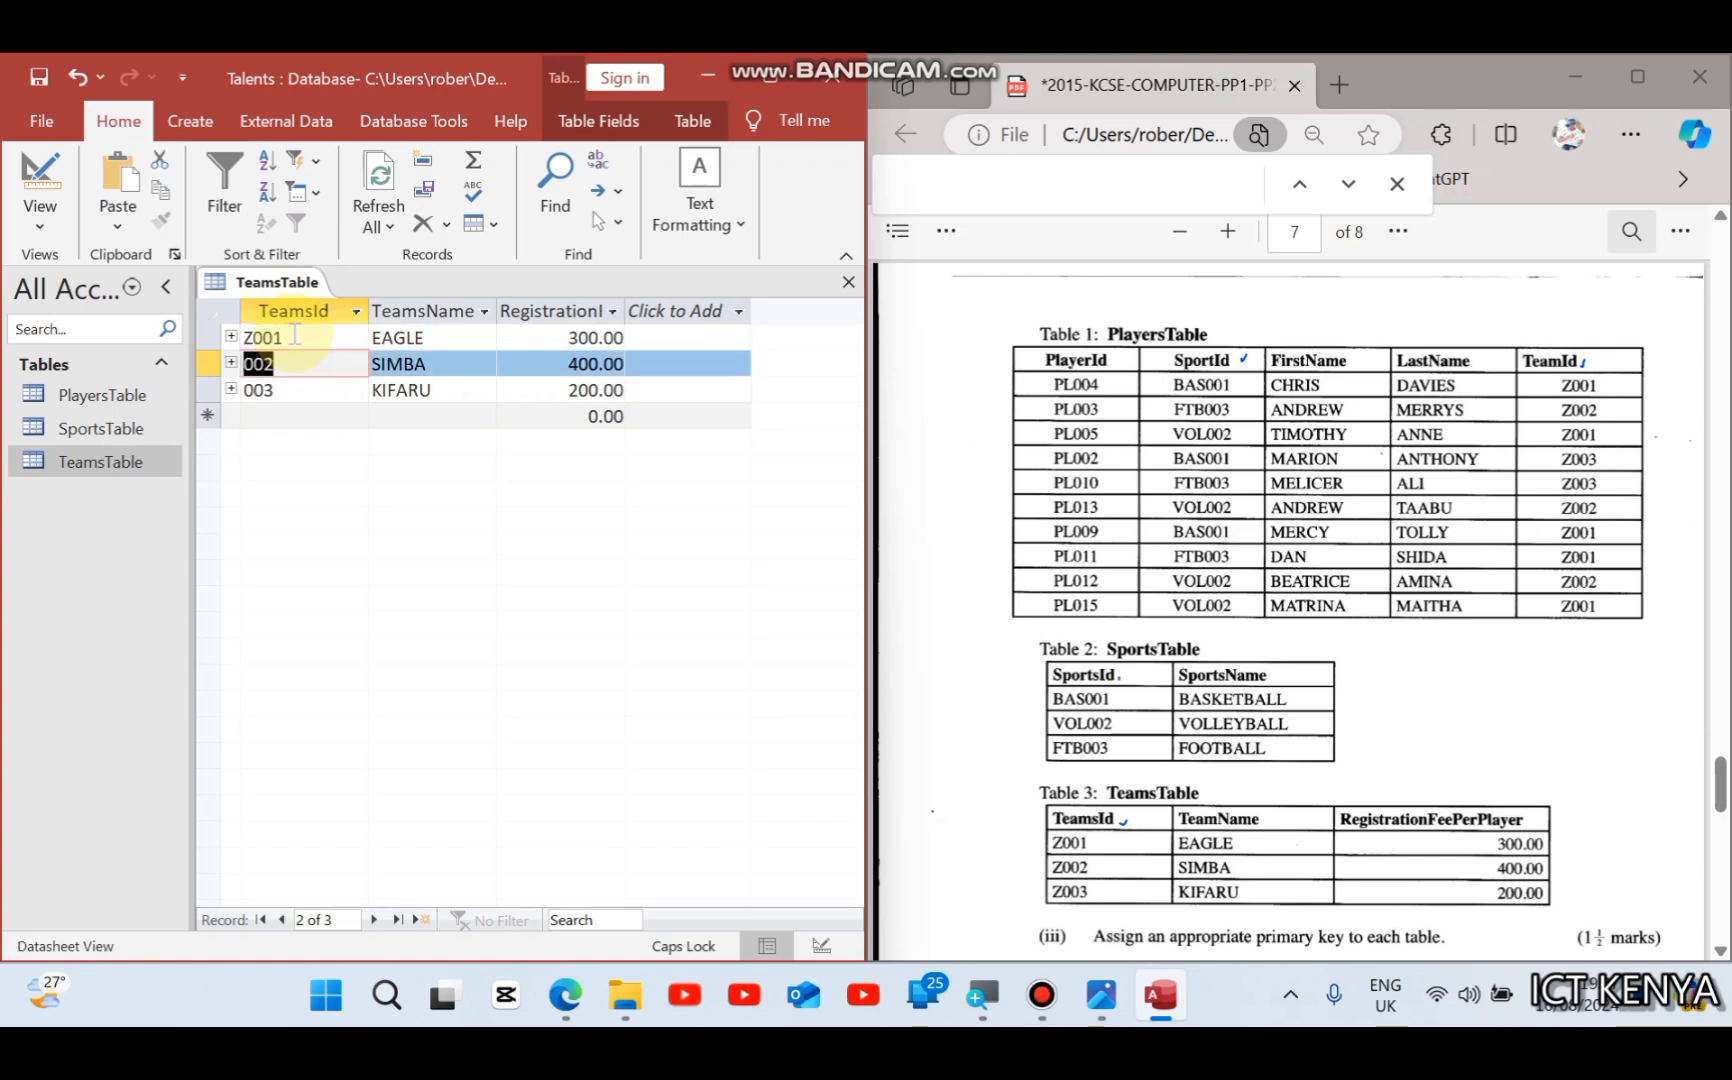
text(002)
key(Down)
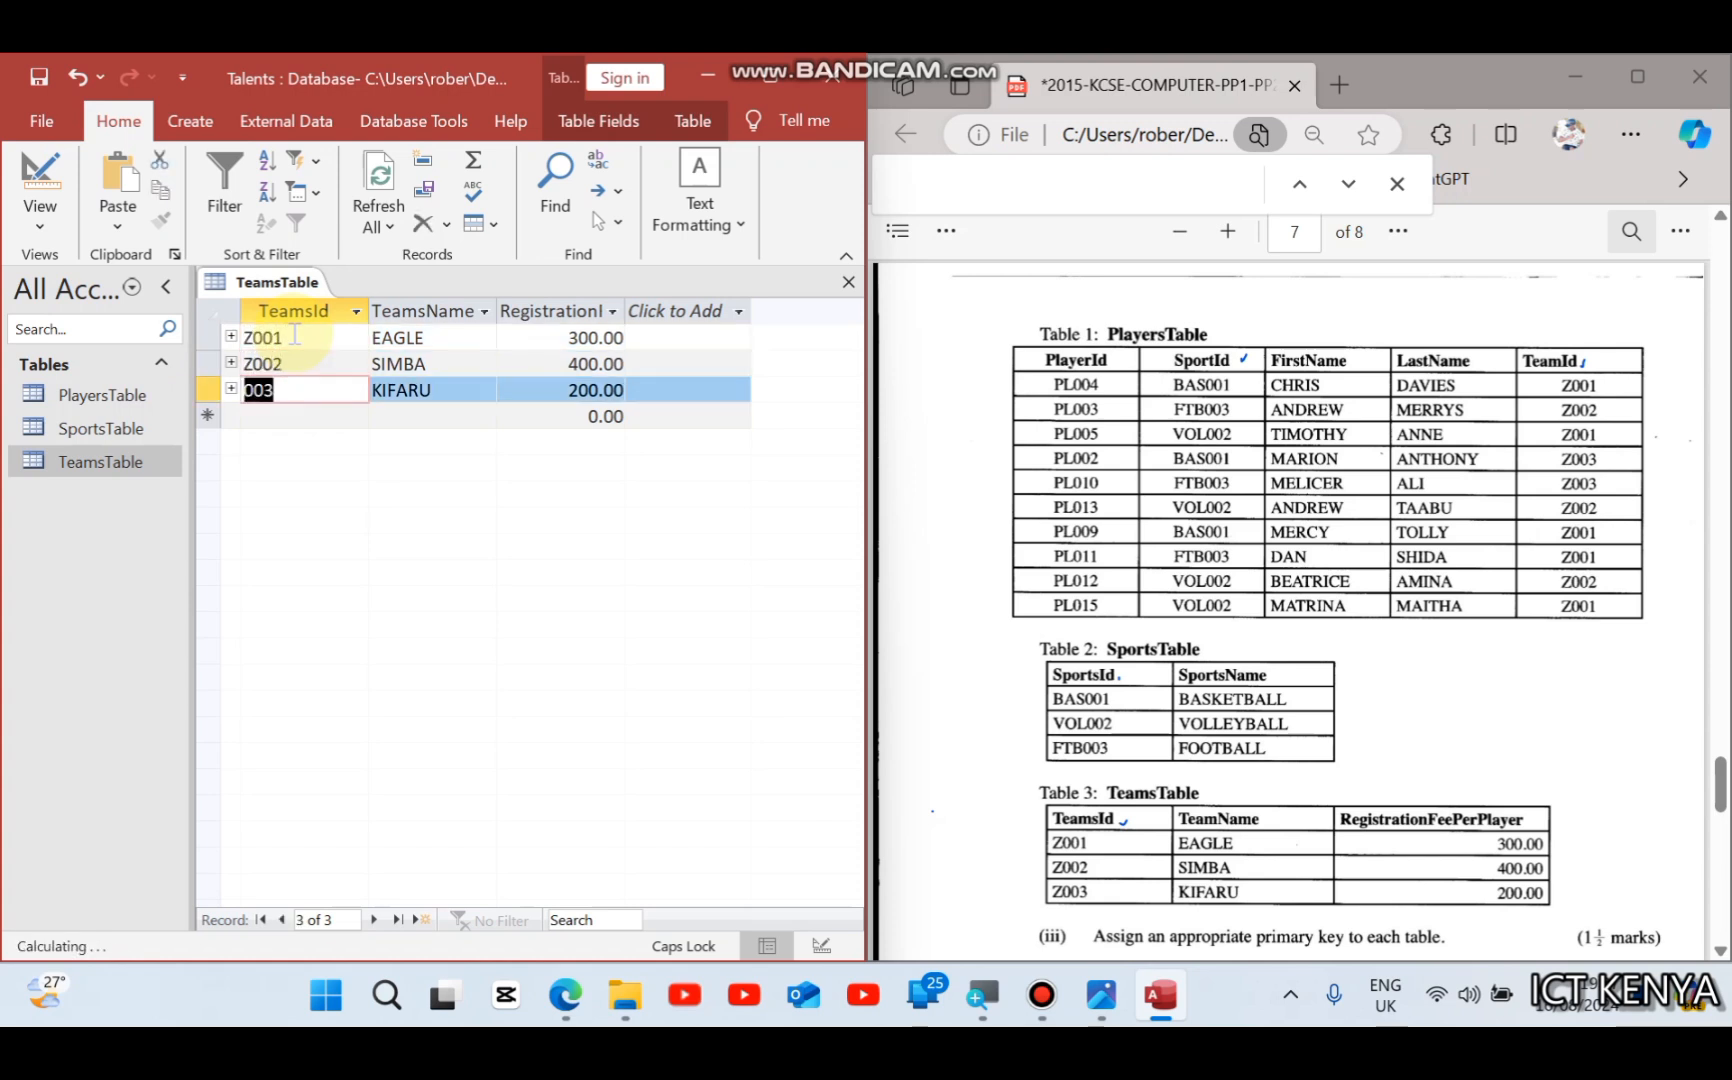
text(Z003)
key(ctrl+s)
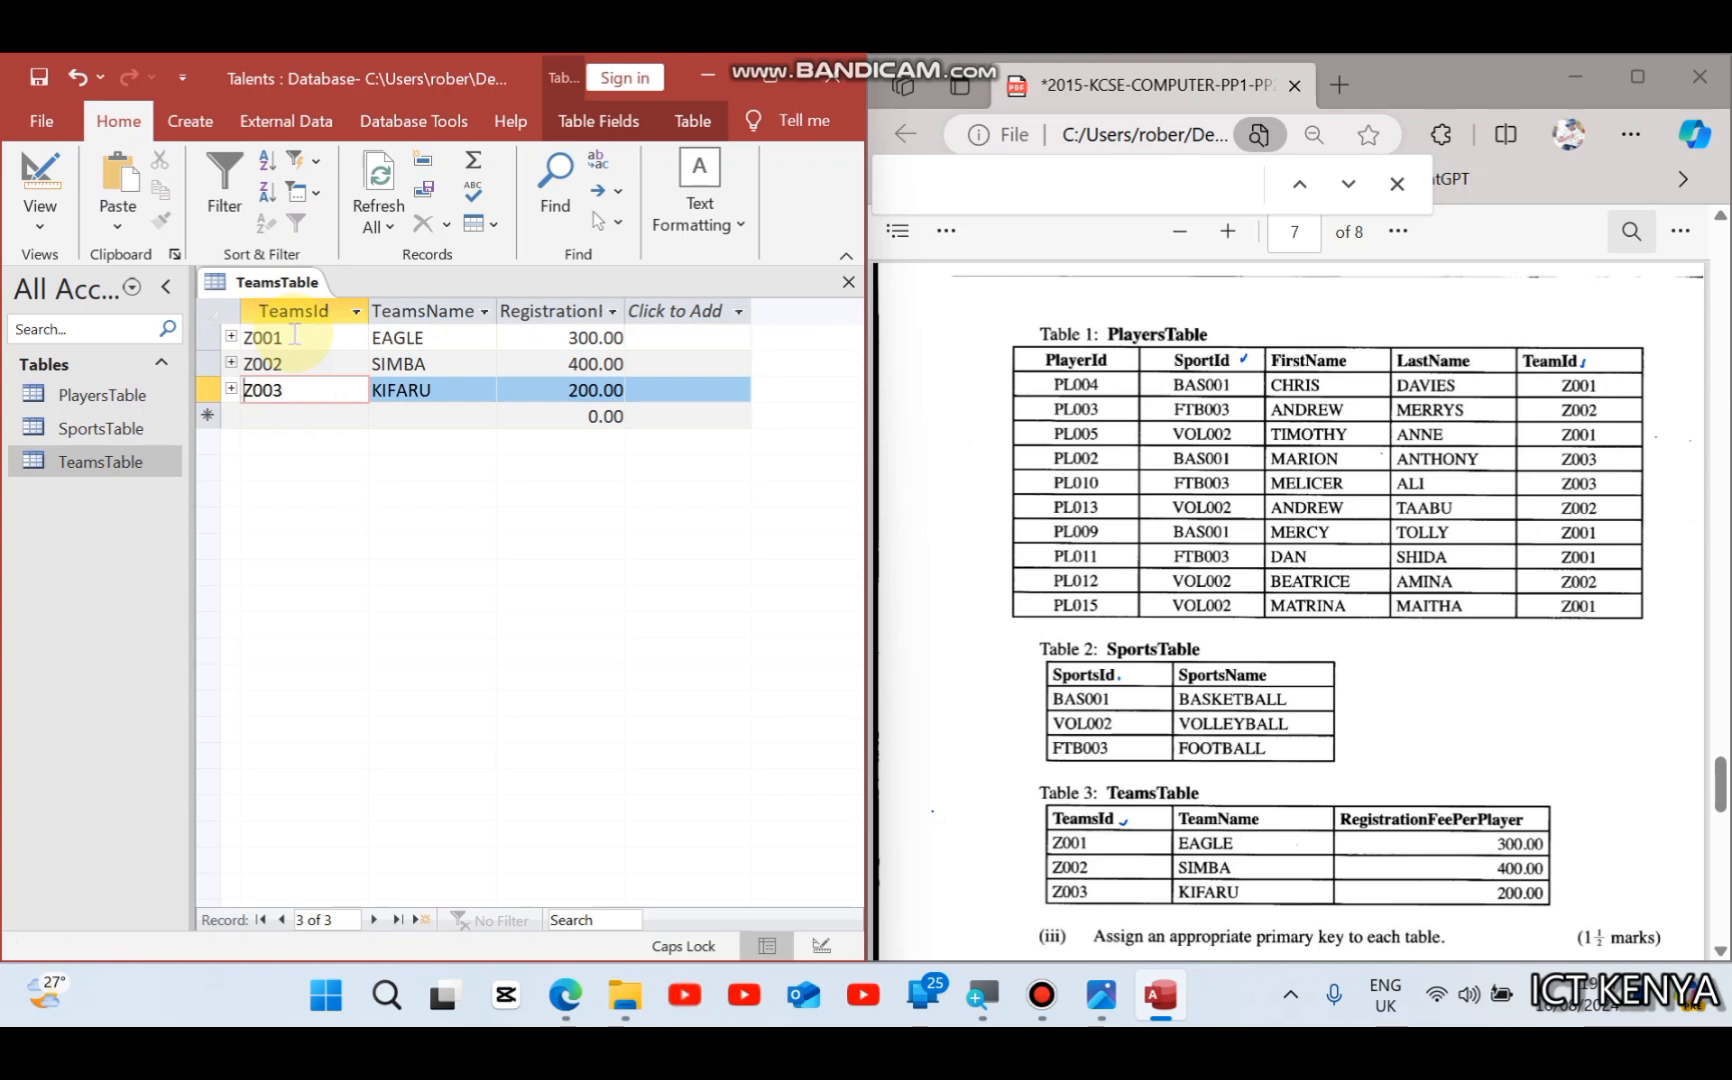
right_click(289, 290)
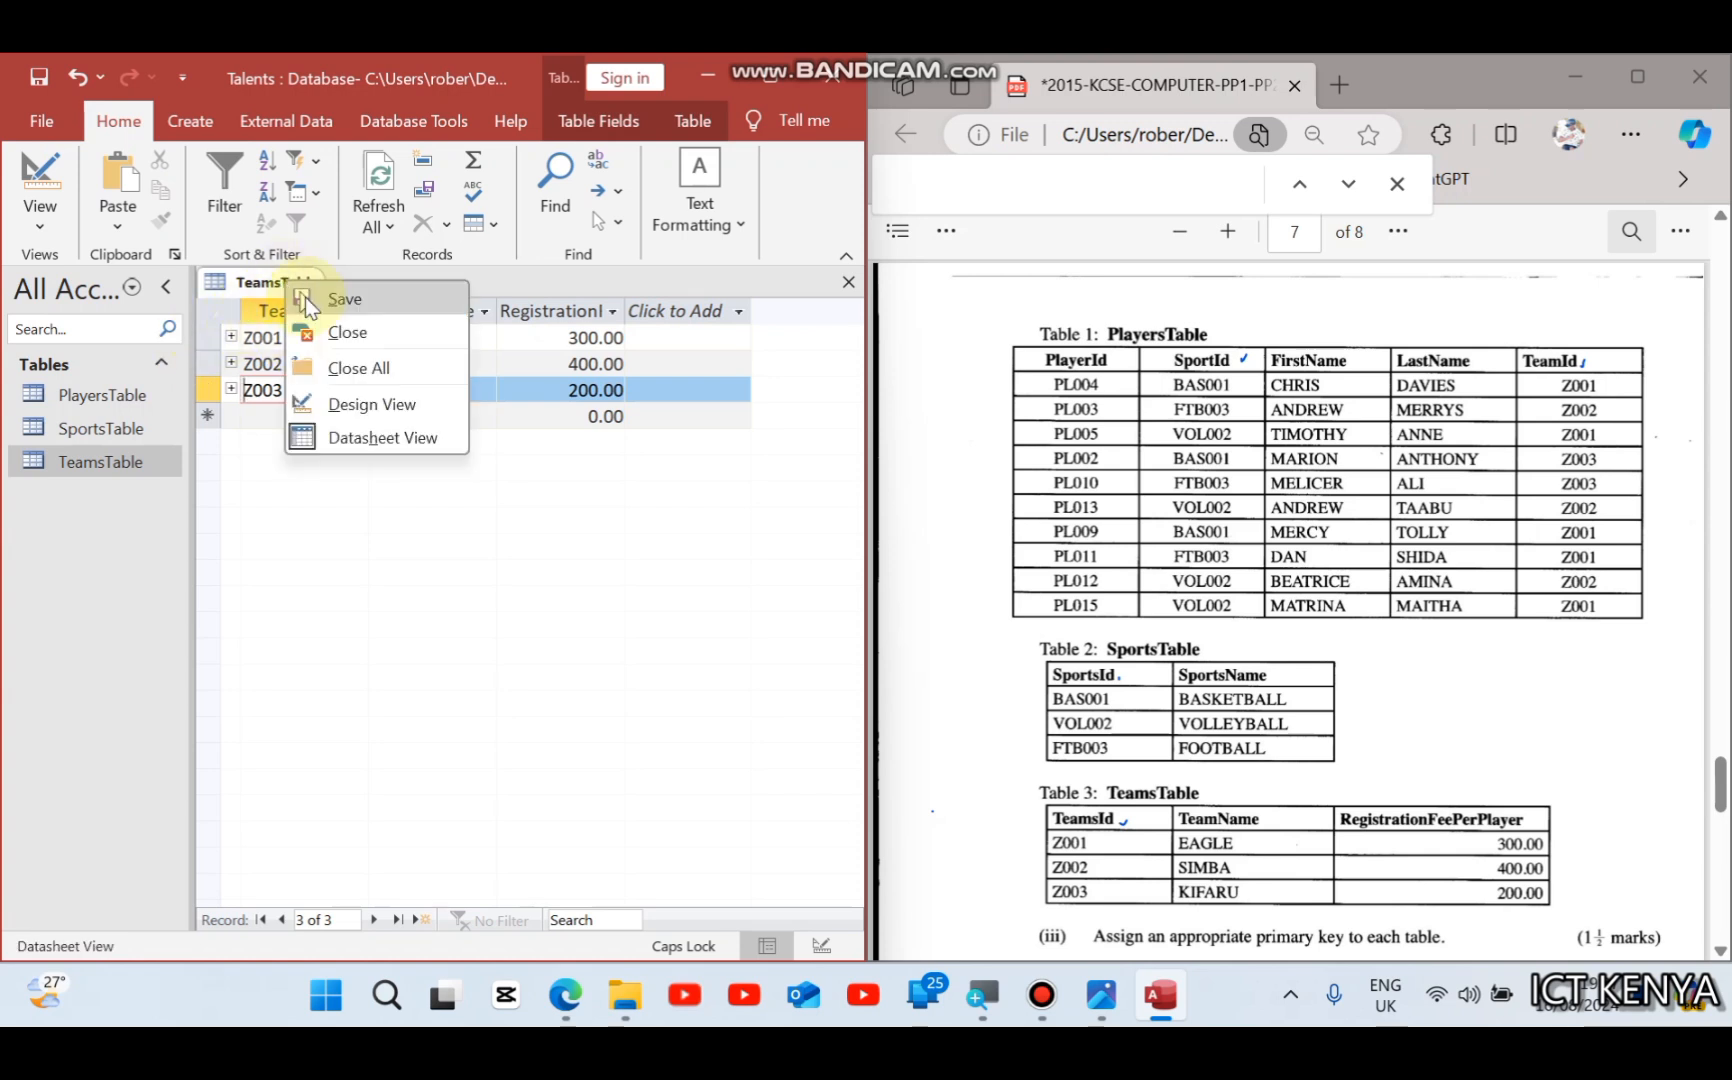
click(300, 332)
Step: Open PlayersTable and set the TeamId of record PL004 to Z001
double_click(142, 400)
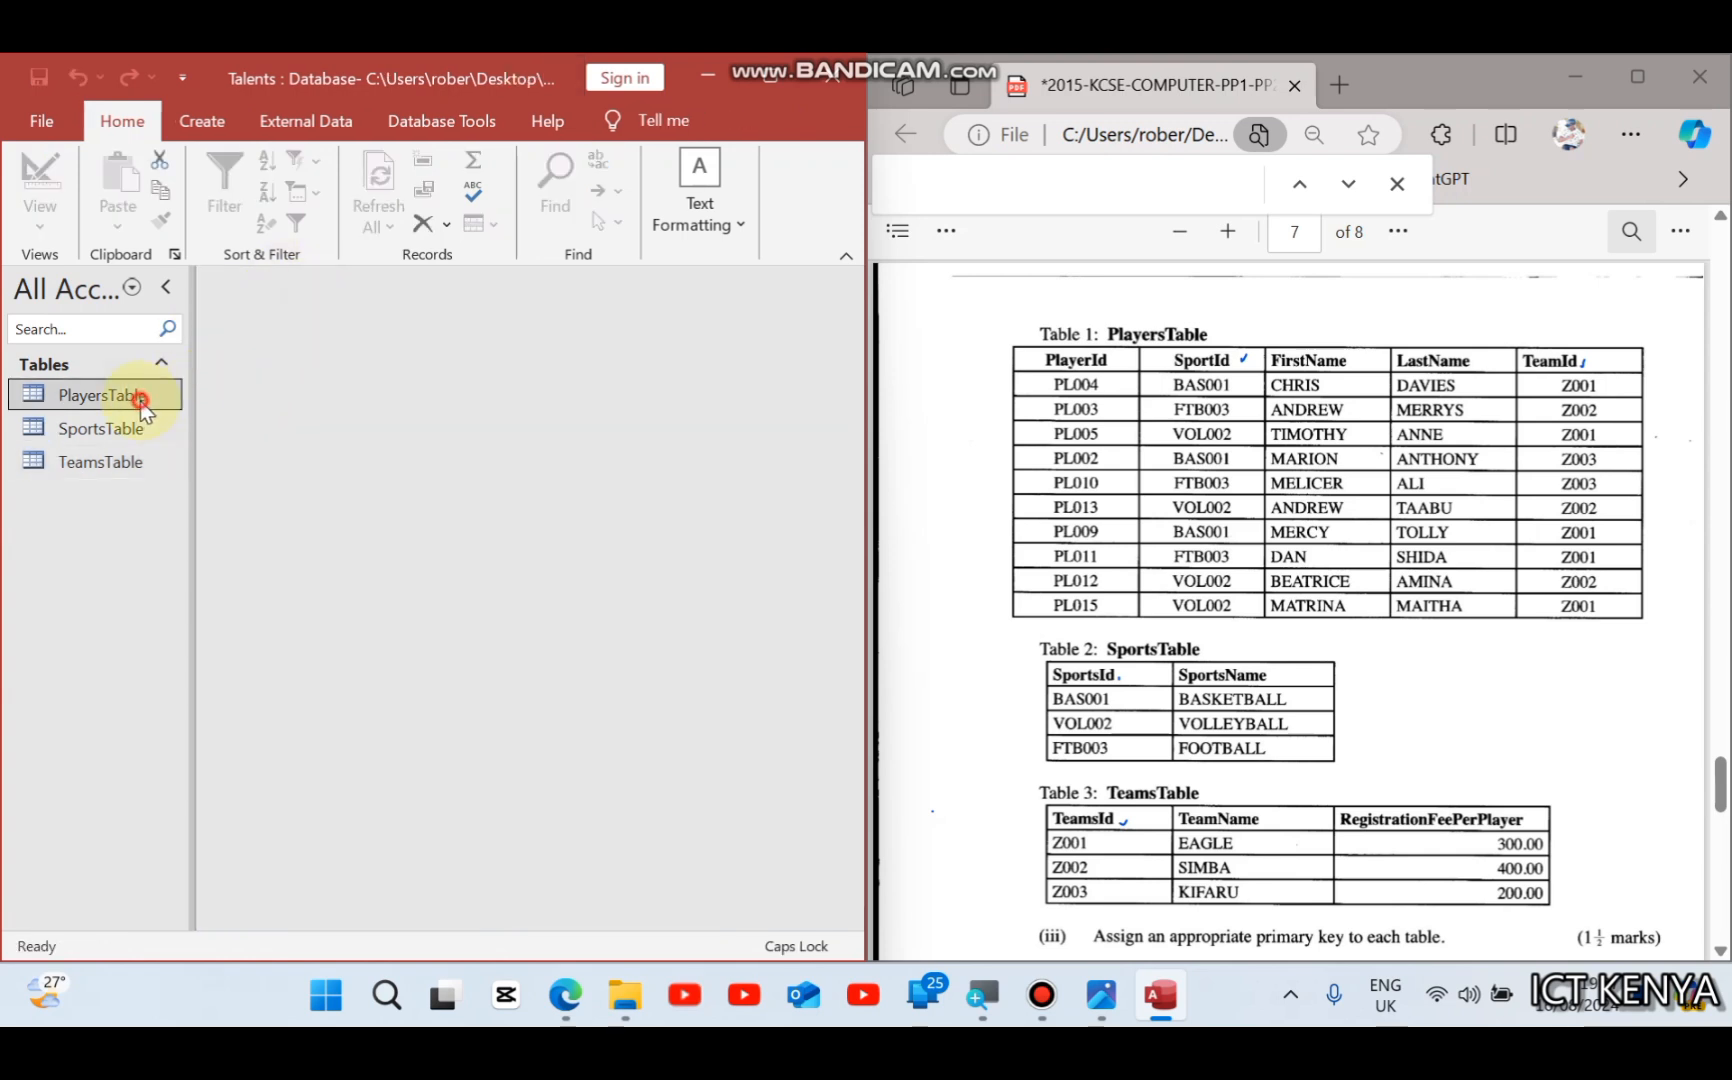
key(Tab)
key(Tab)
key(Tab)
key(Tab)
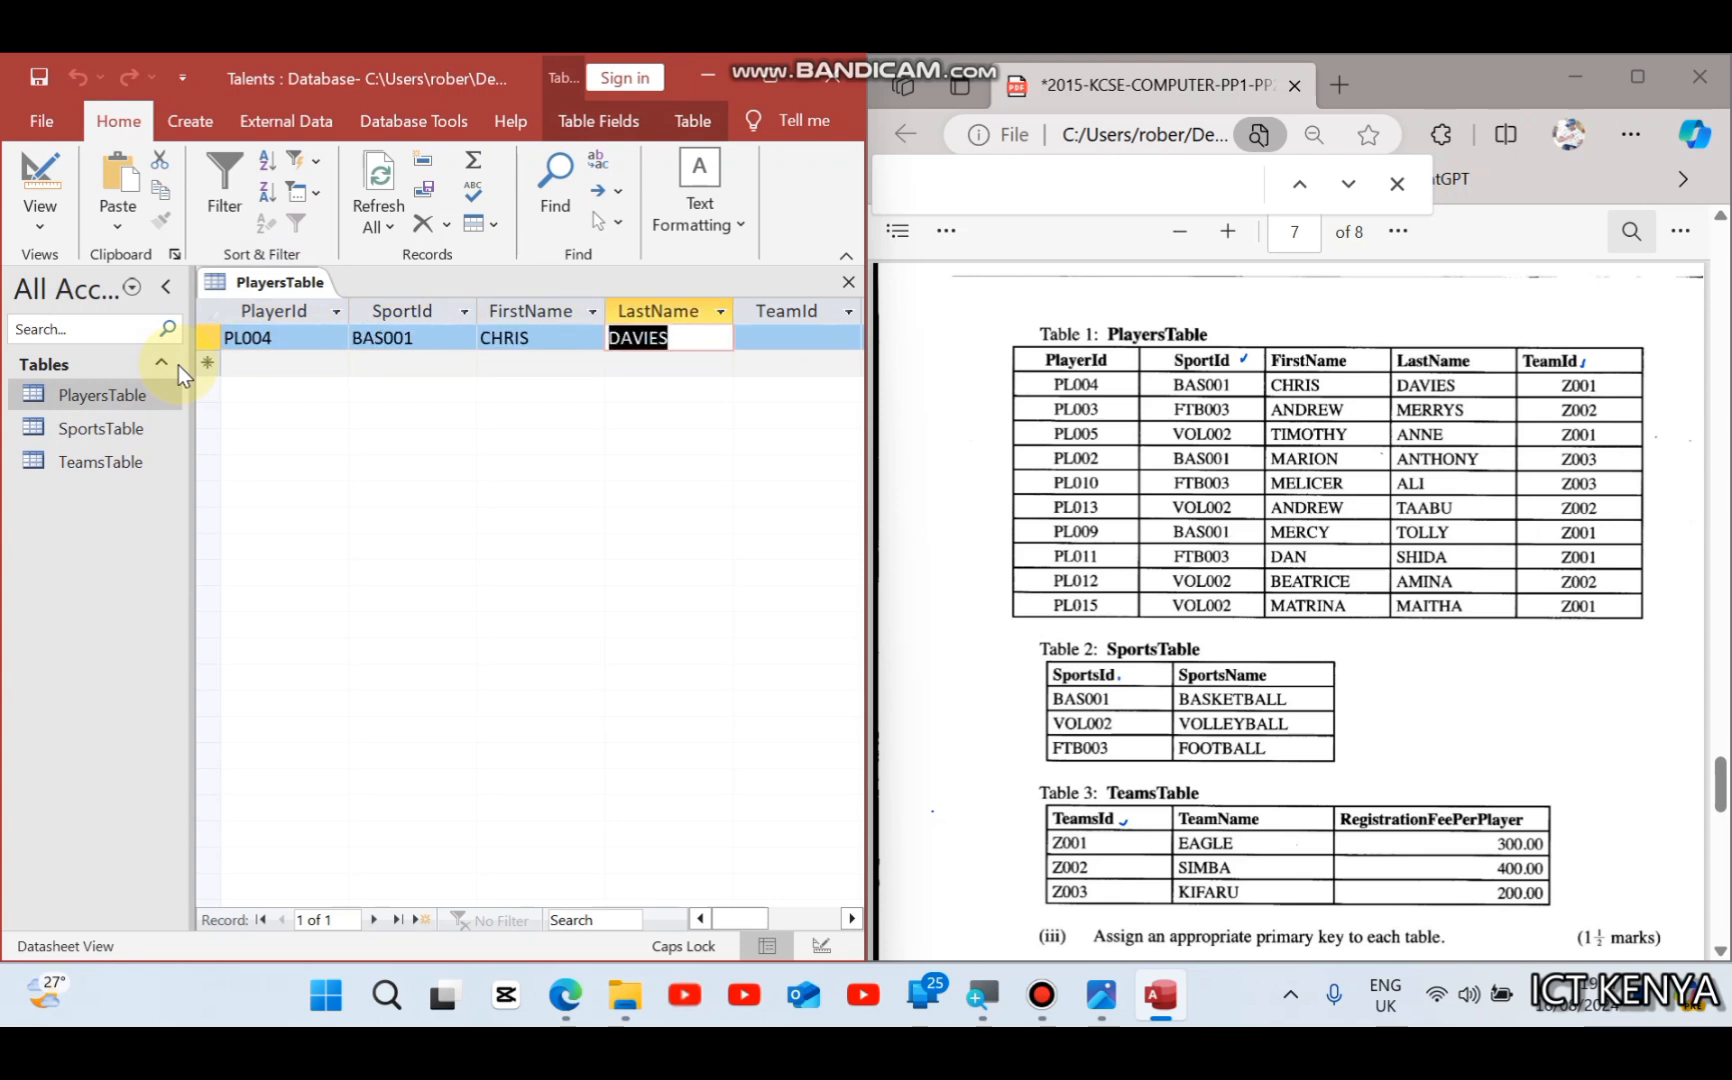
click(853, 337)
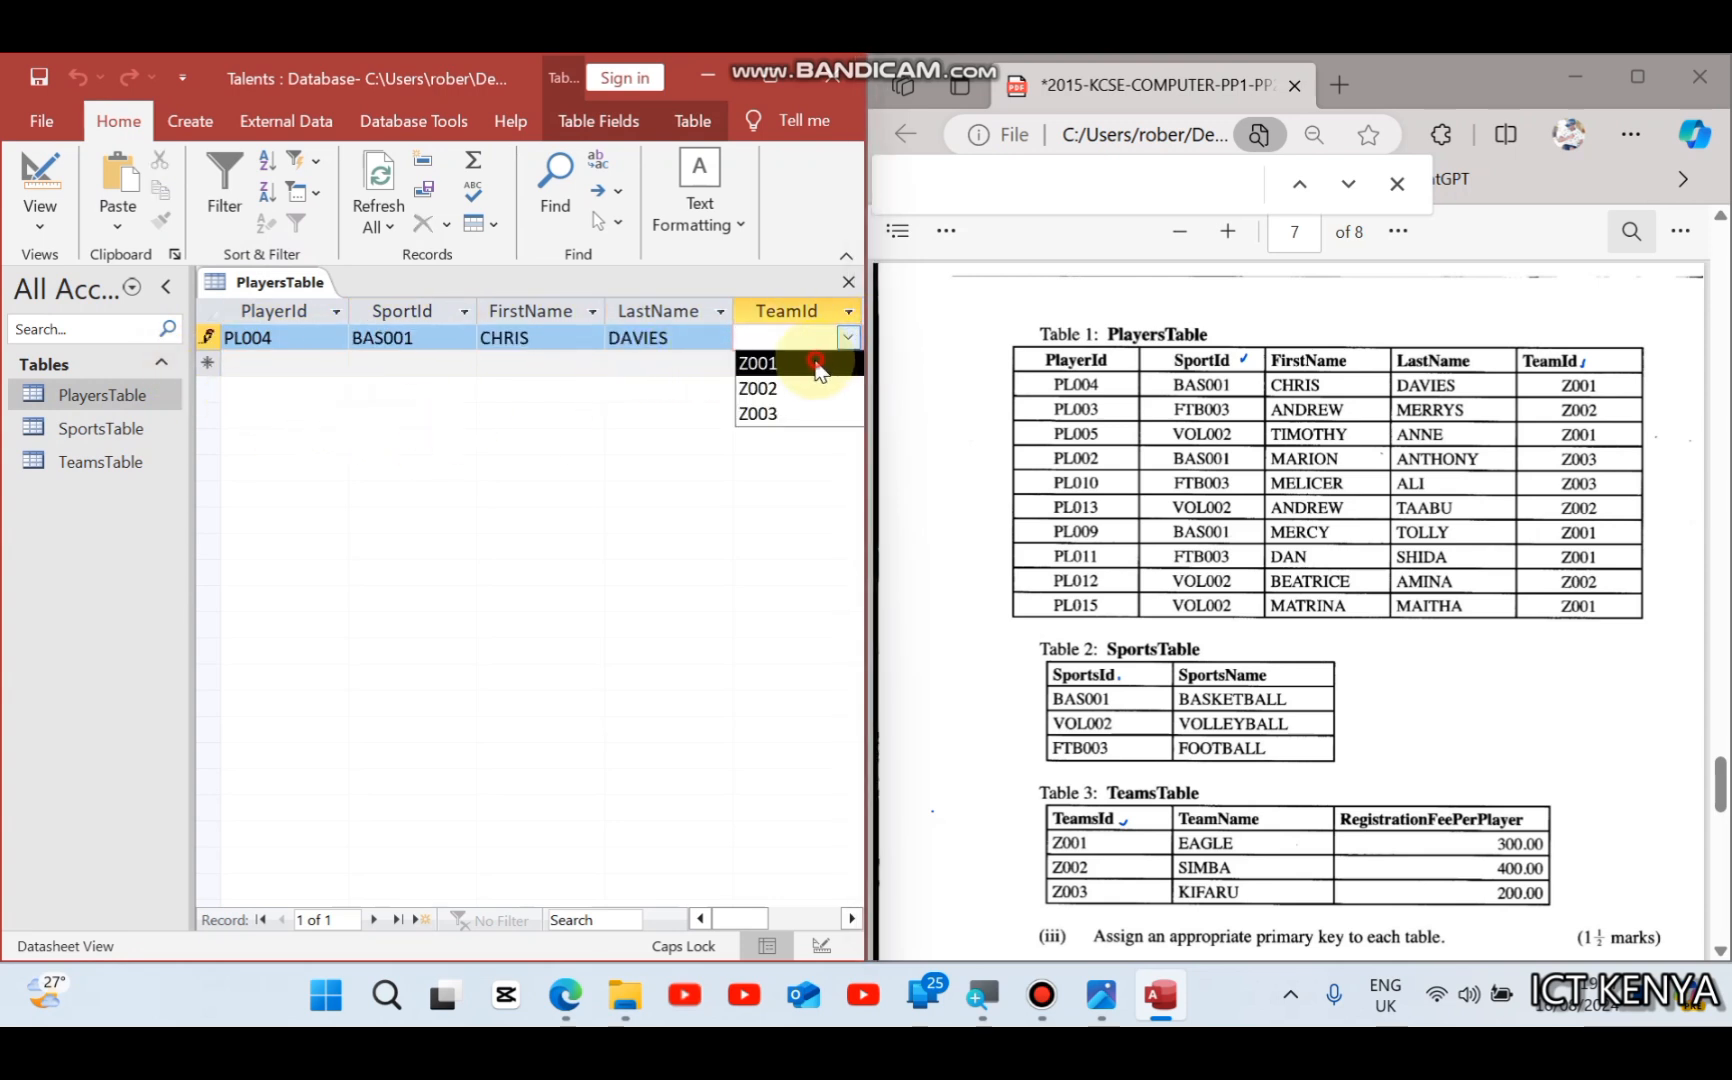
click(812, 363)
key(Tab)
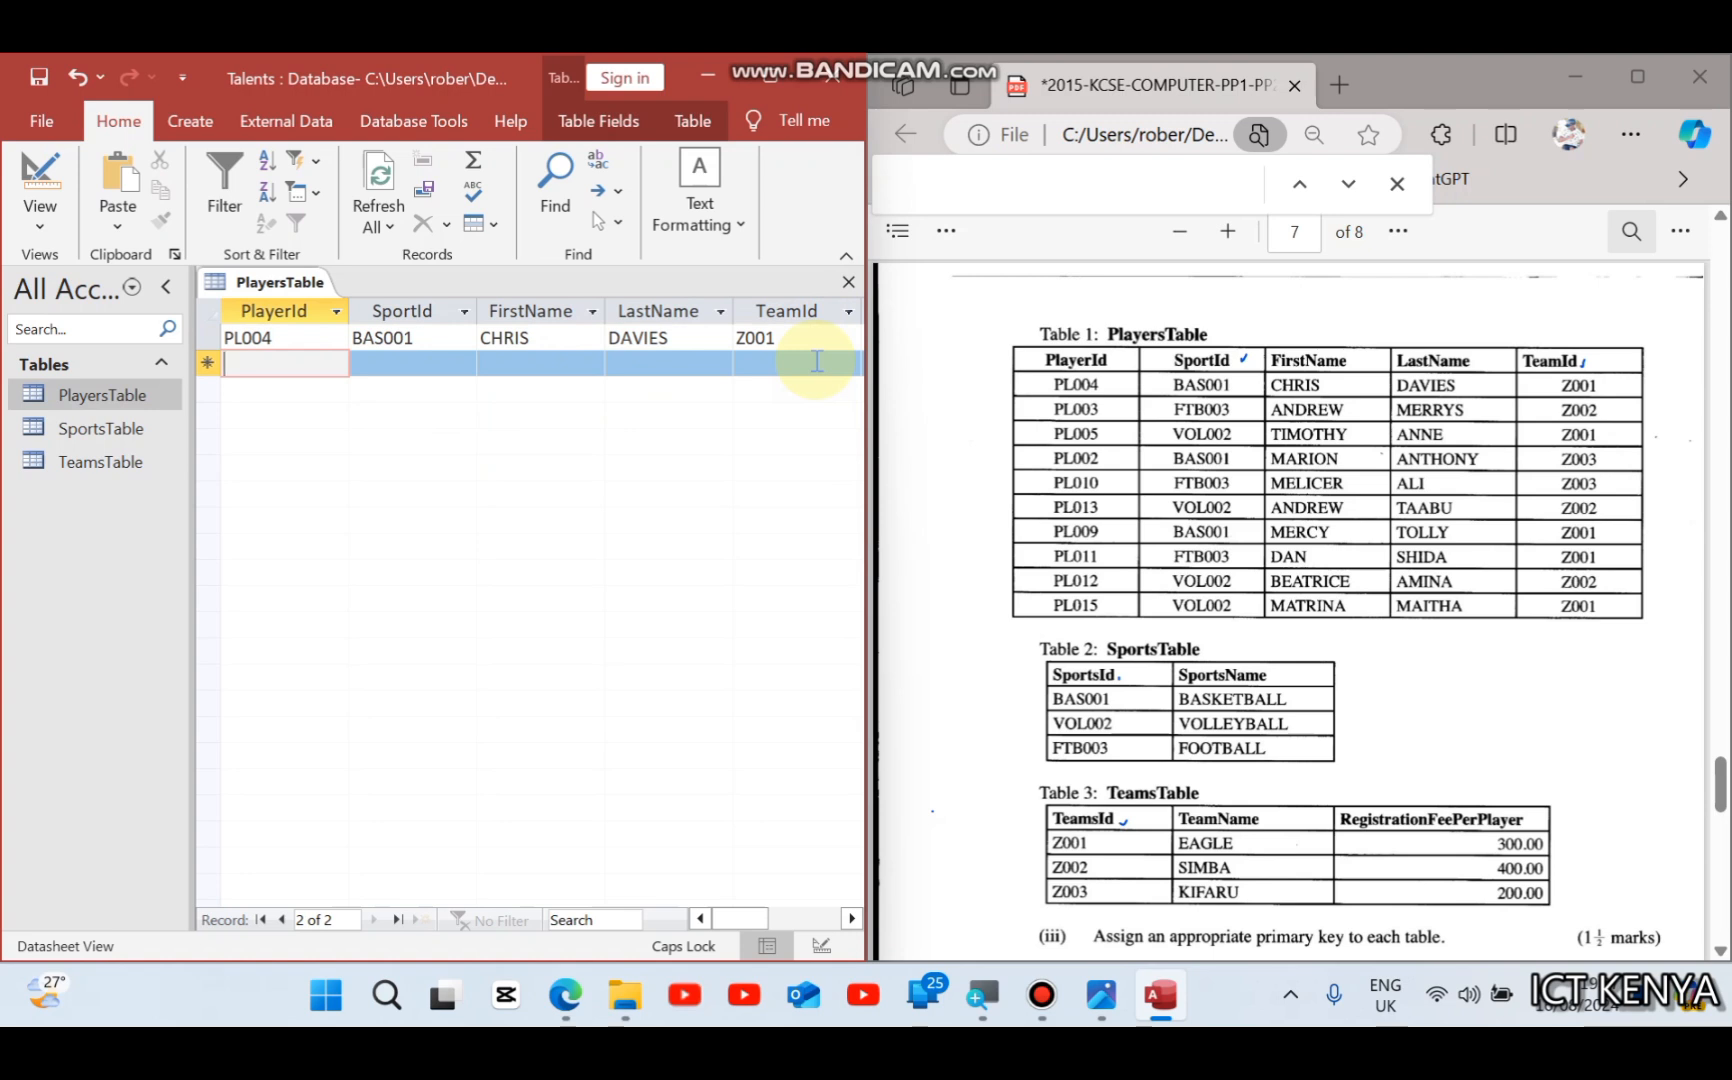
Step: Start a new PlayersTable record with PlayerId PL003 and SportId FTB003
text(PL003)
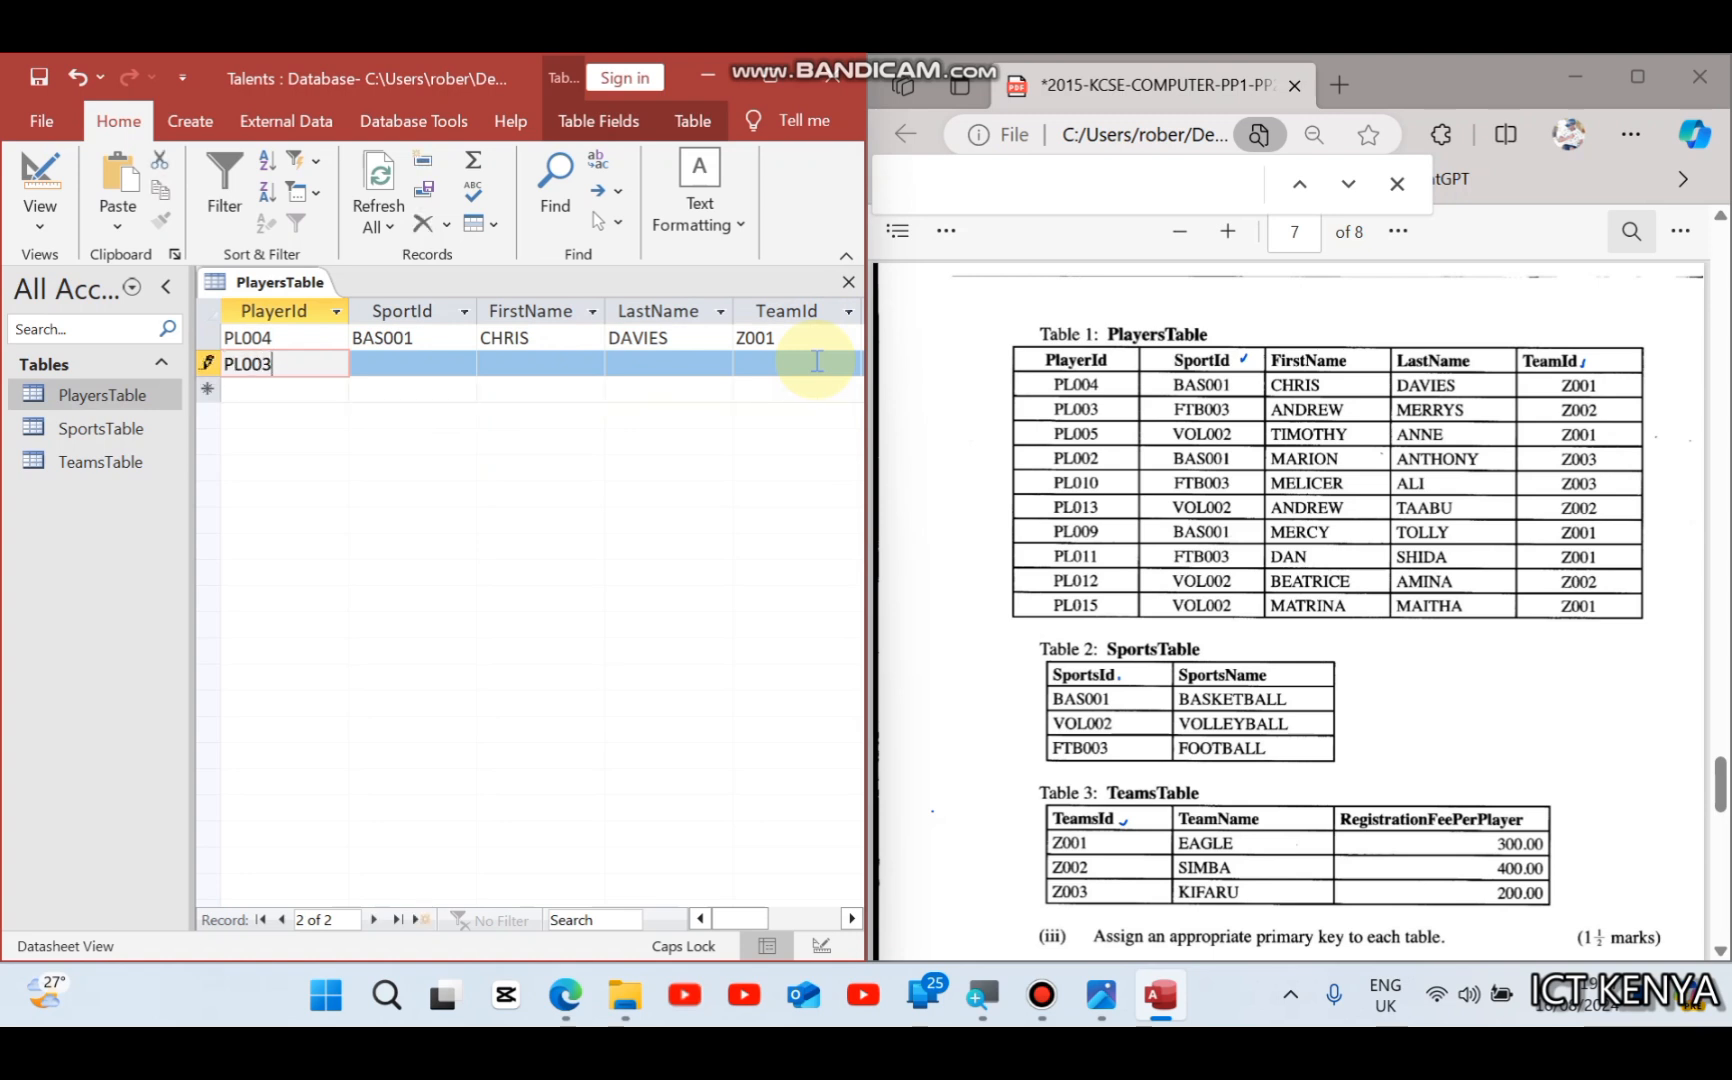
key(Tab)
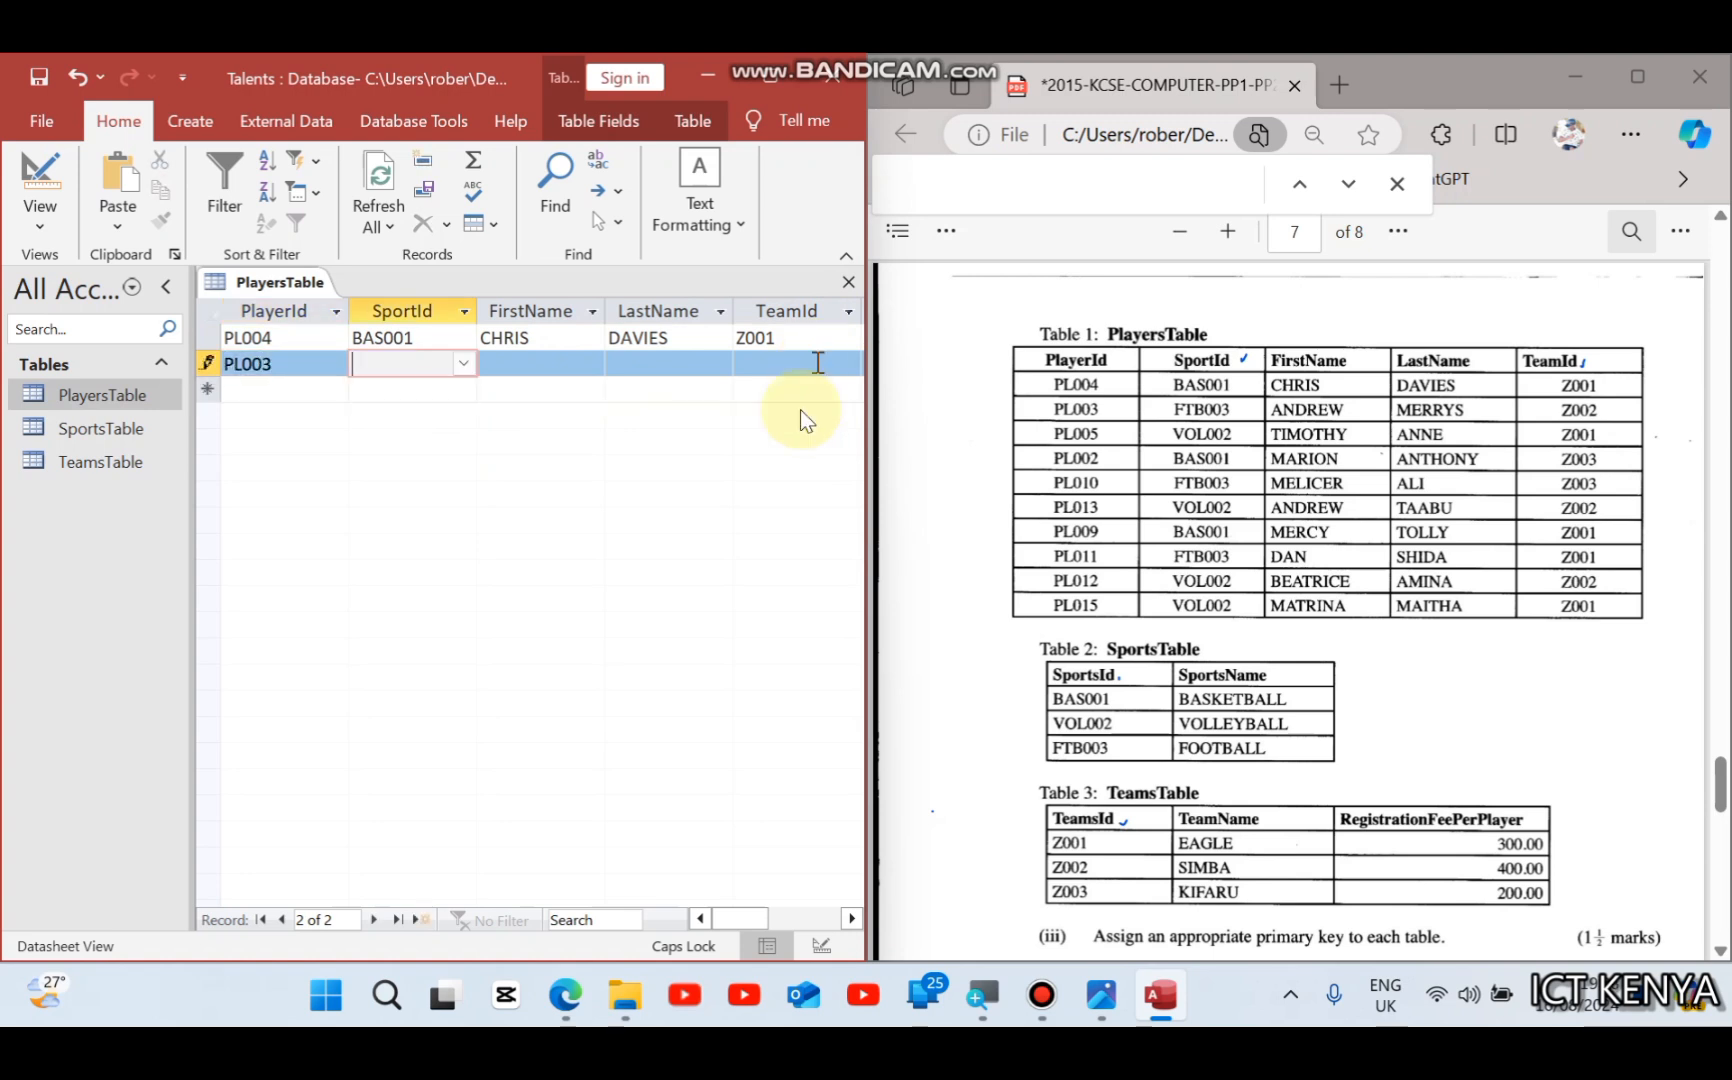
click(464, 364)
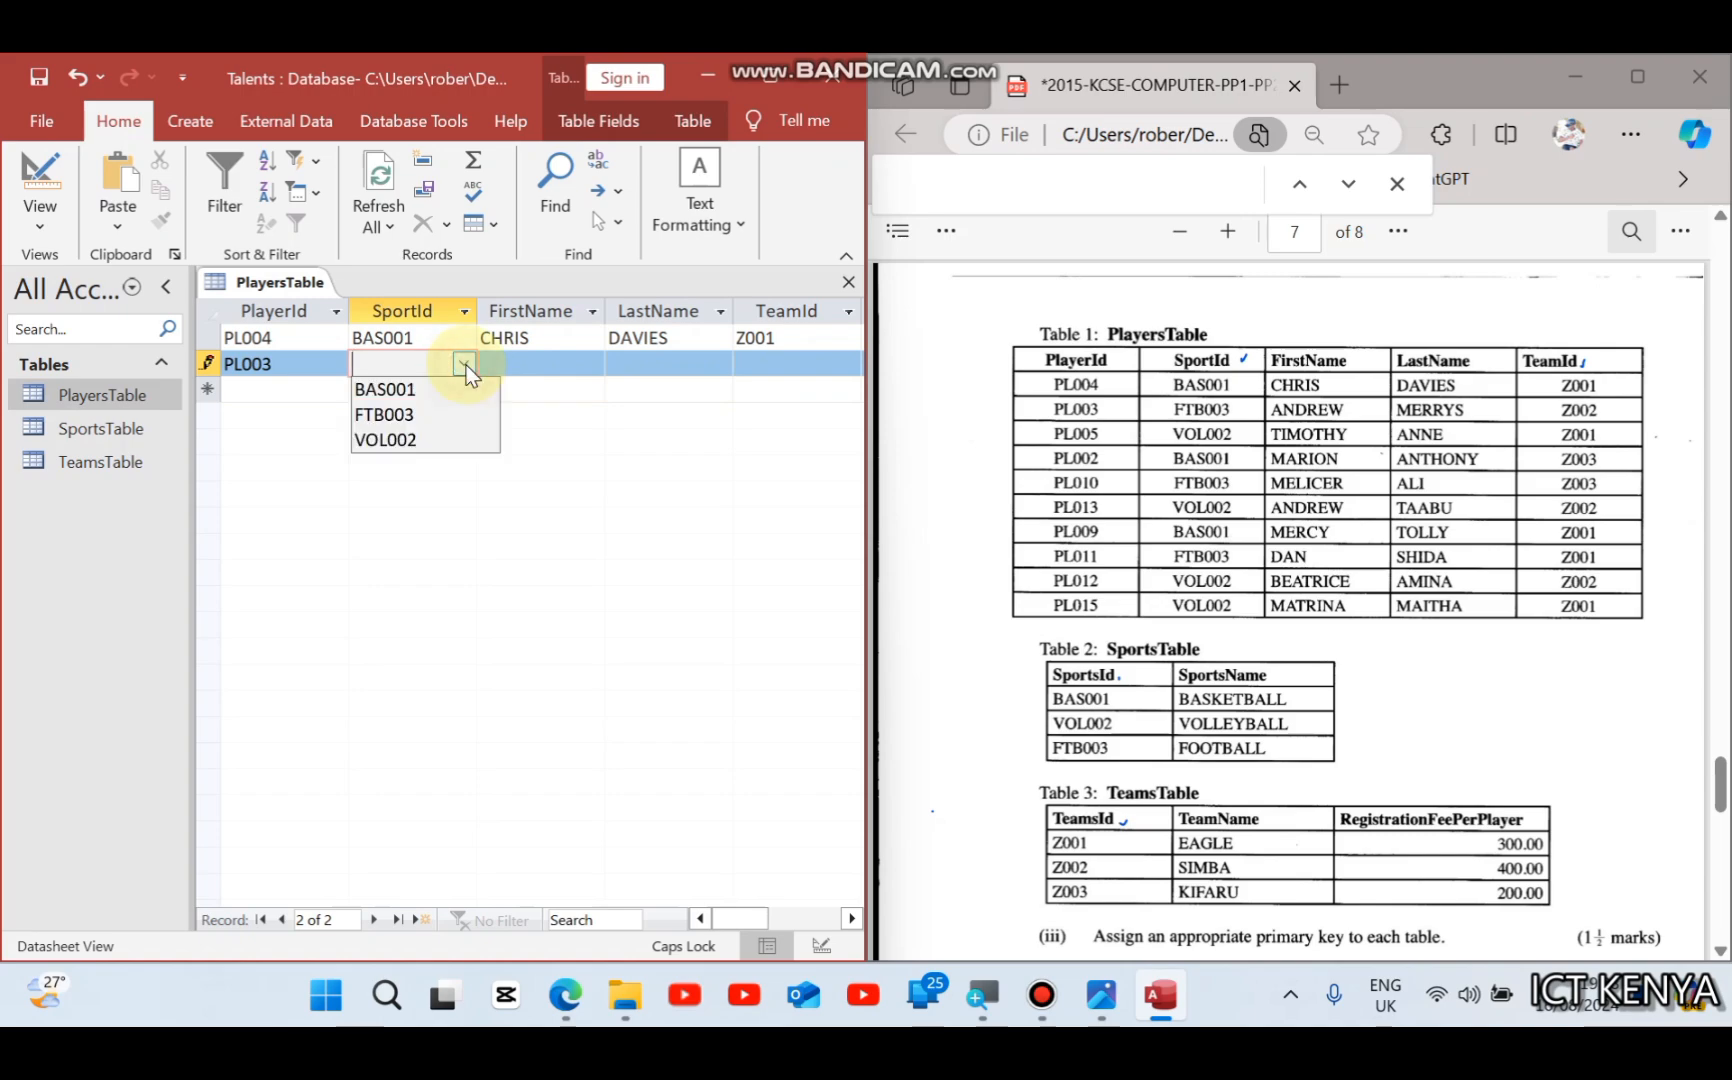
click(454, 413)
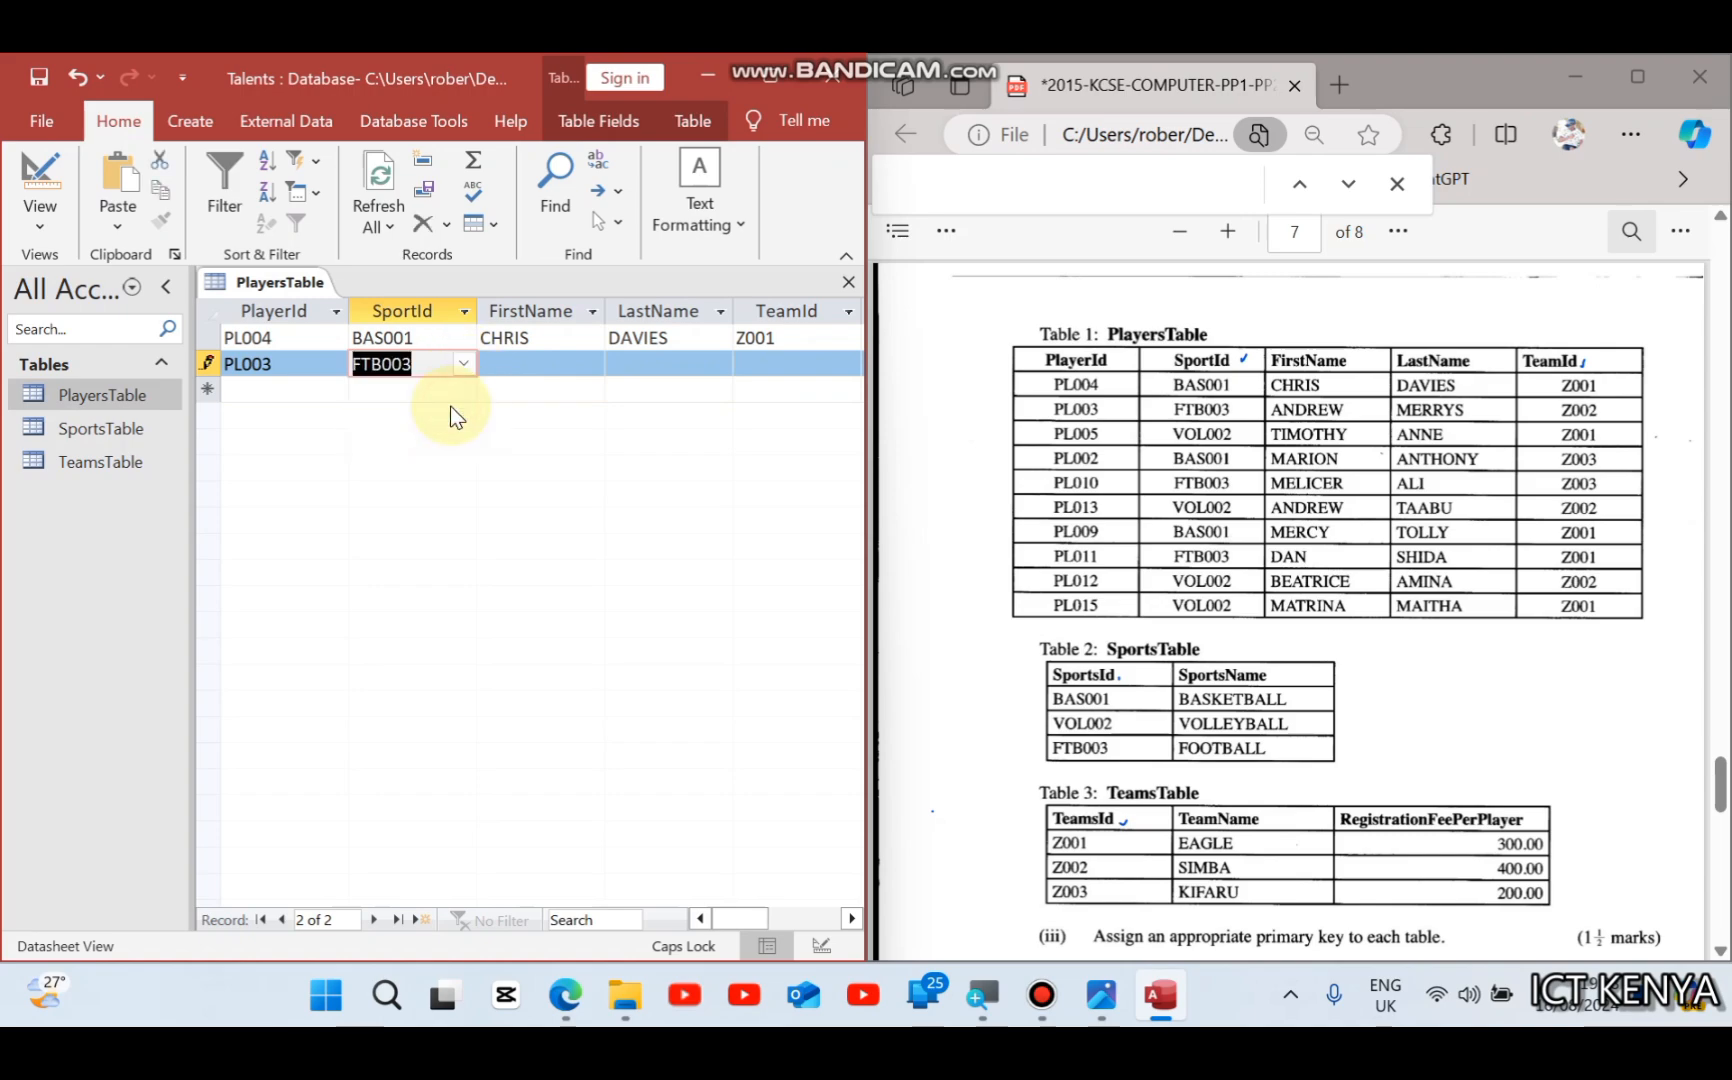
key(Tab)
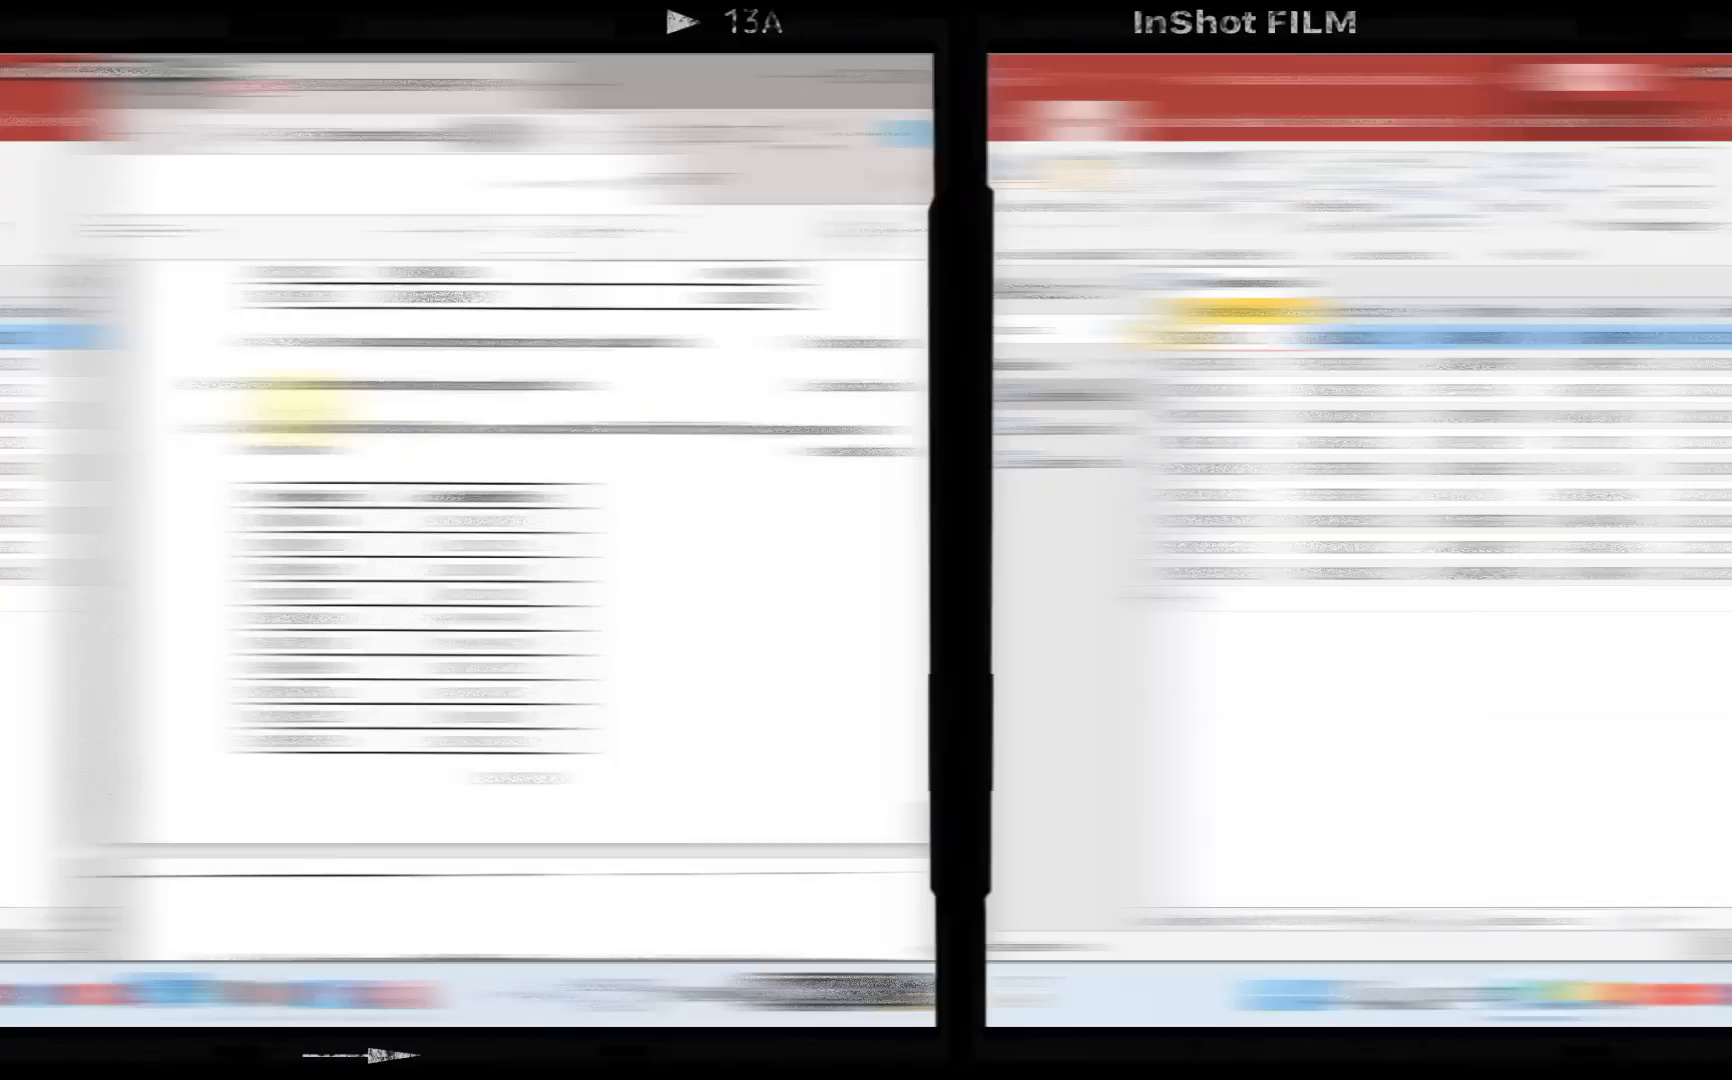
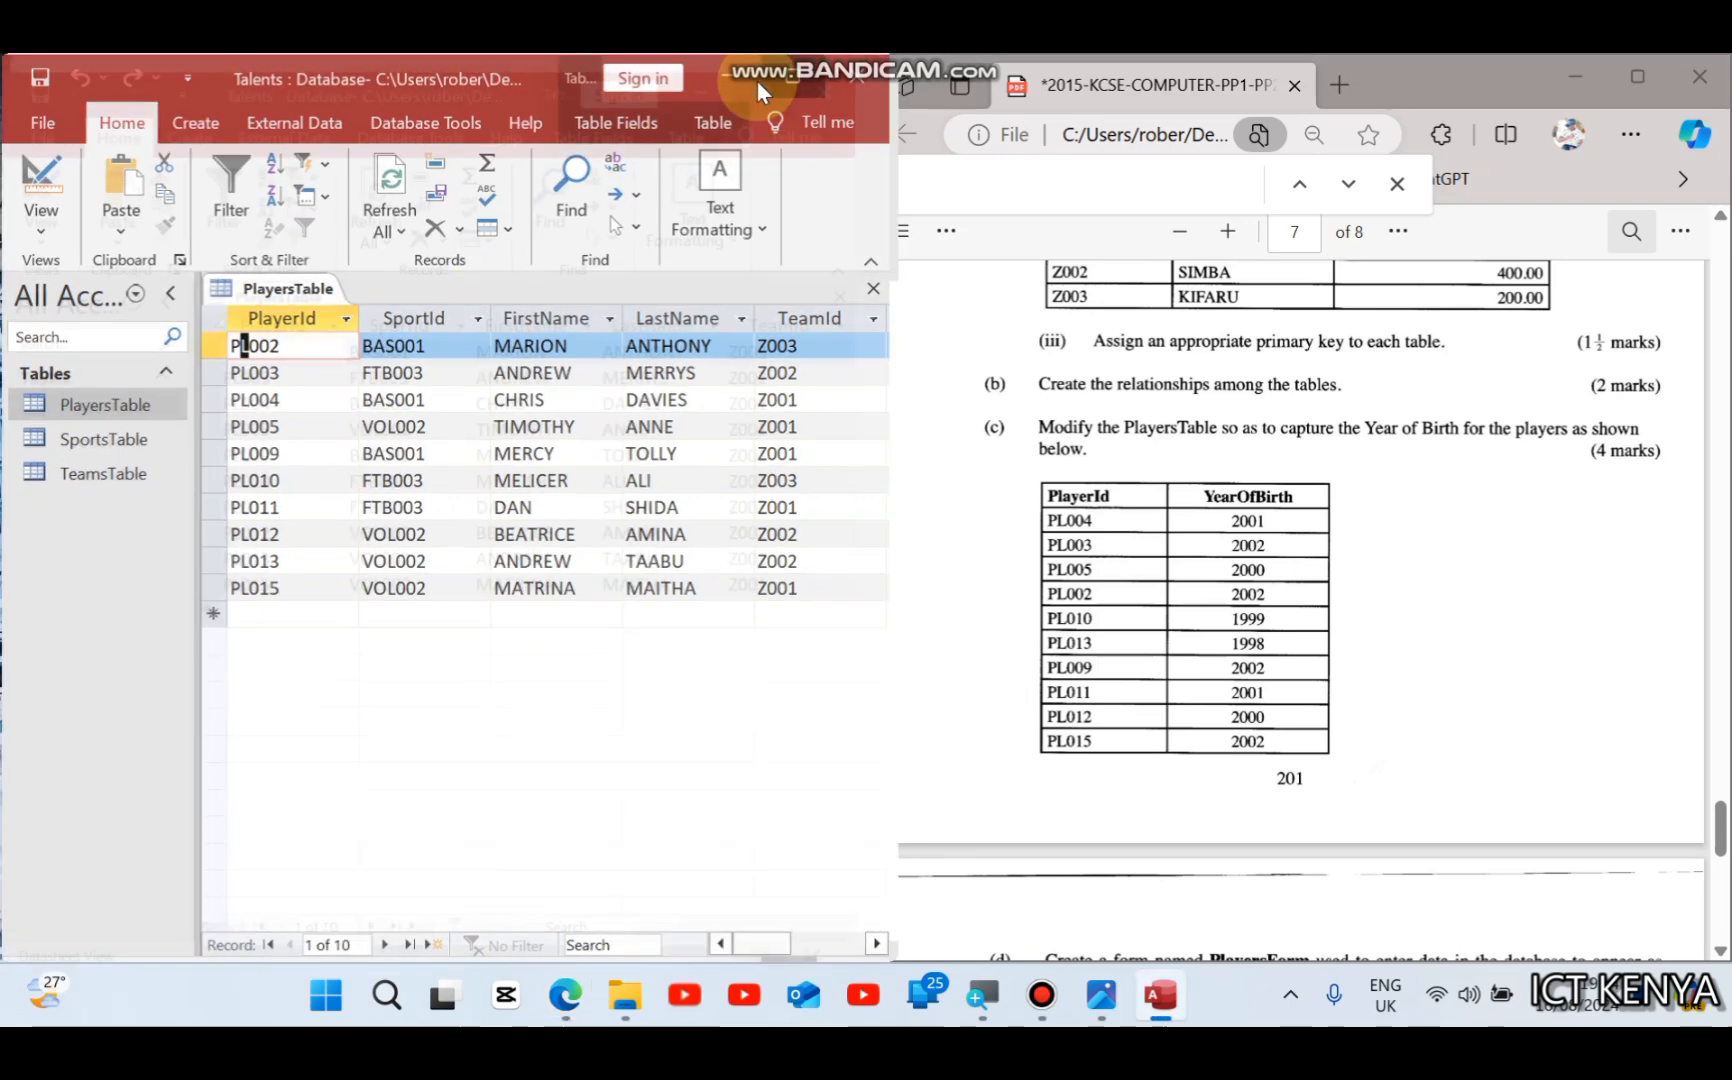
Step: Maximize the database window and insert a YearOfBirth field above SportId in the PlayersTable design
click(763, 78)
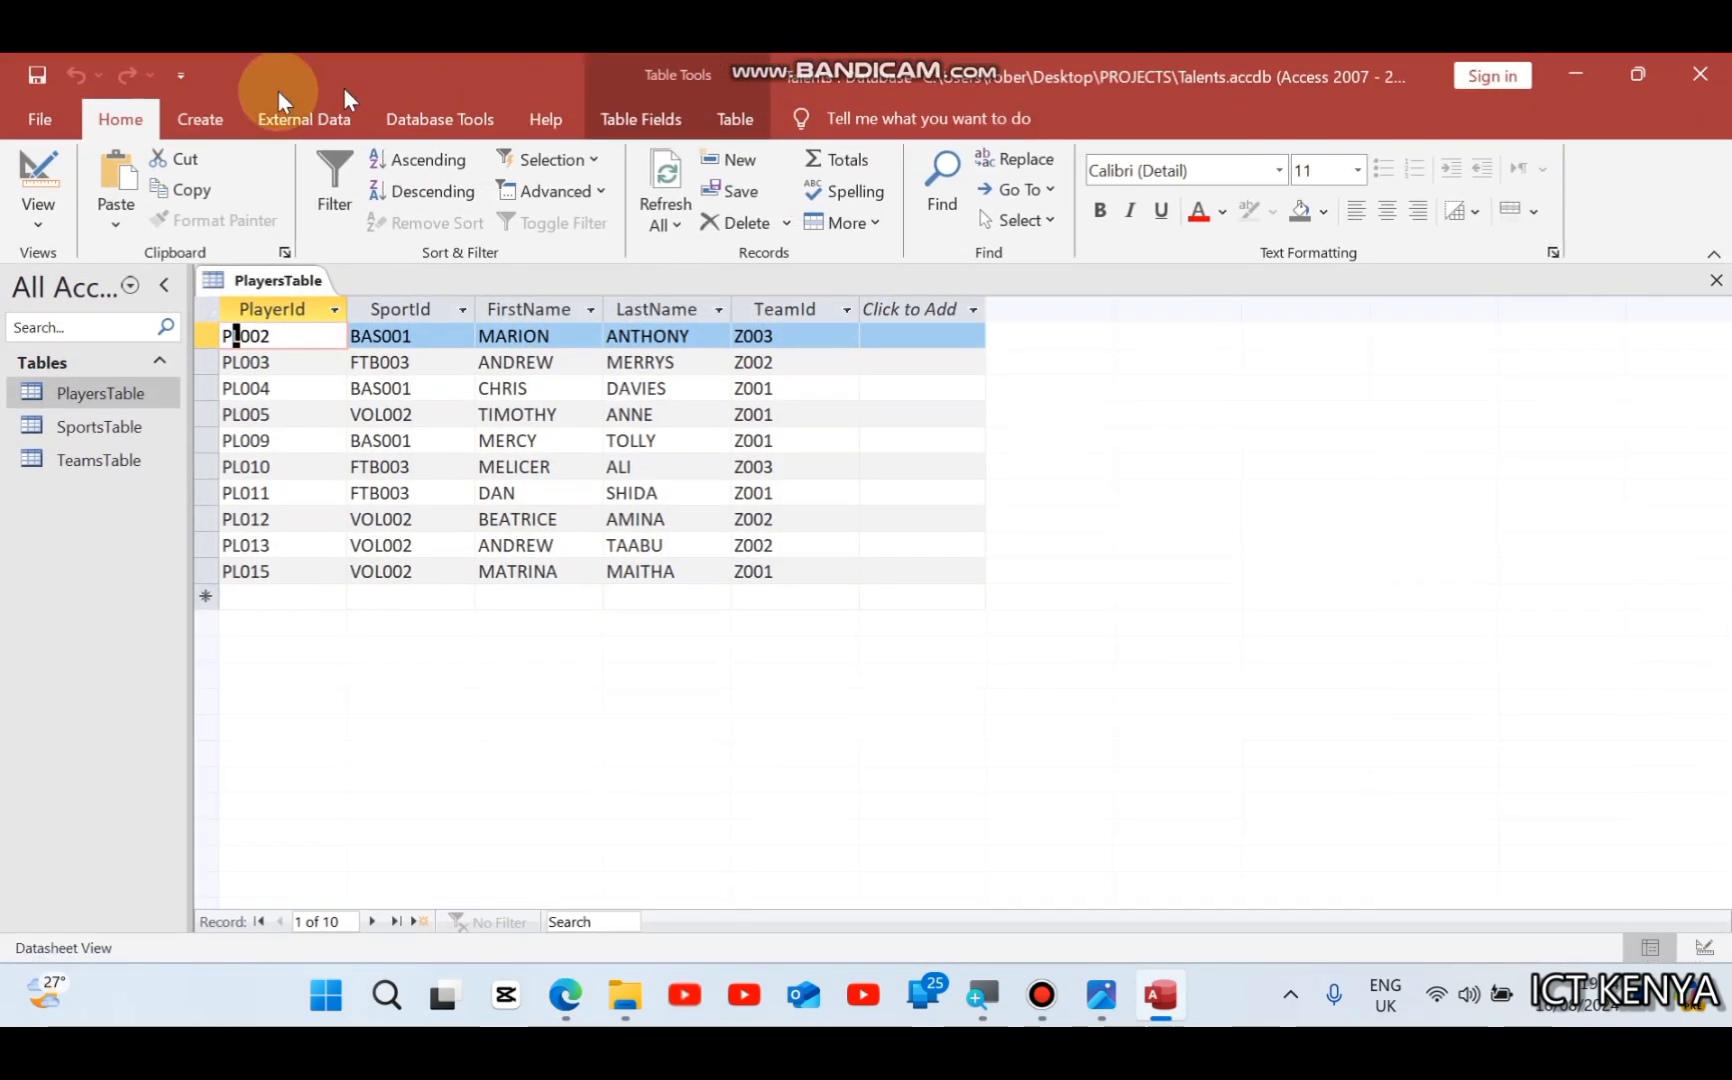
click(37, 170)
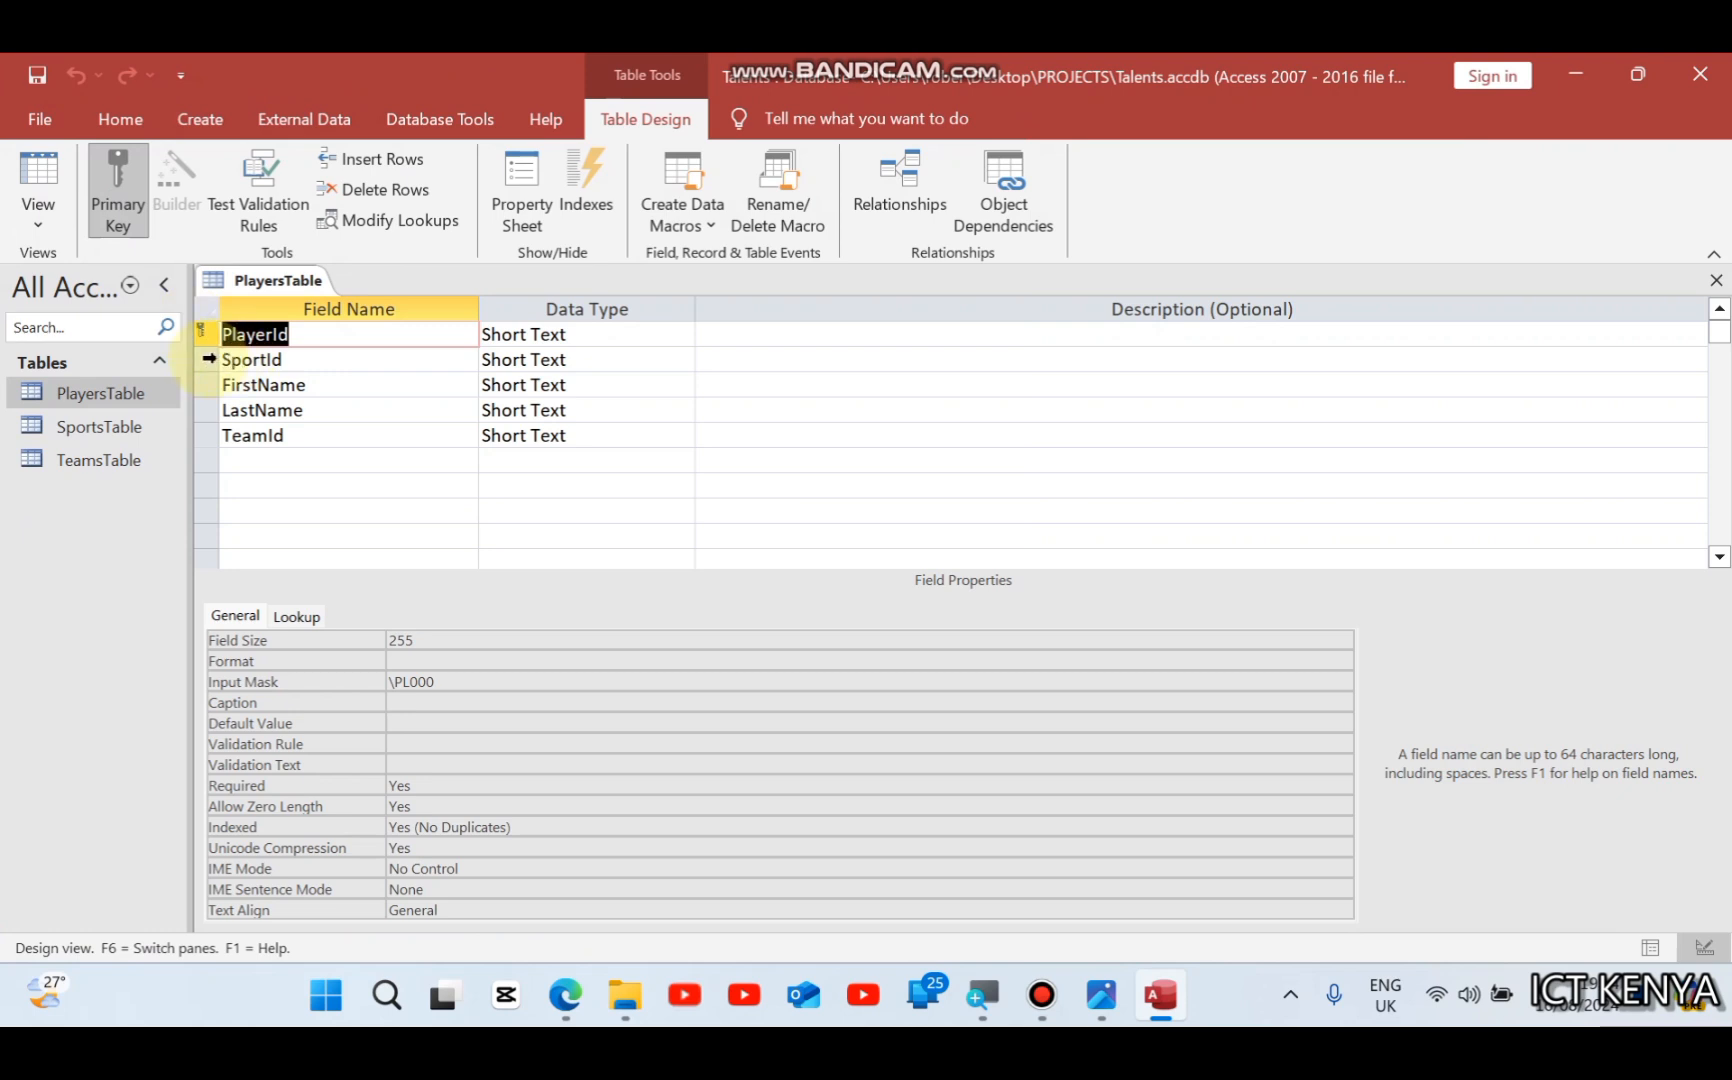
right_click(206, 357)
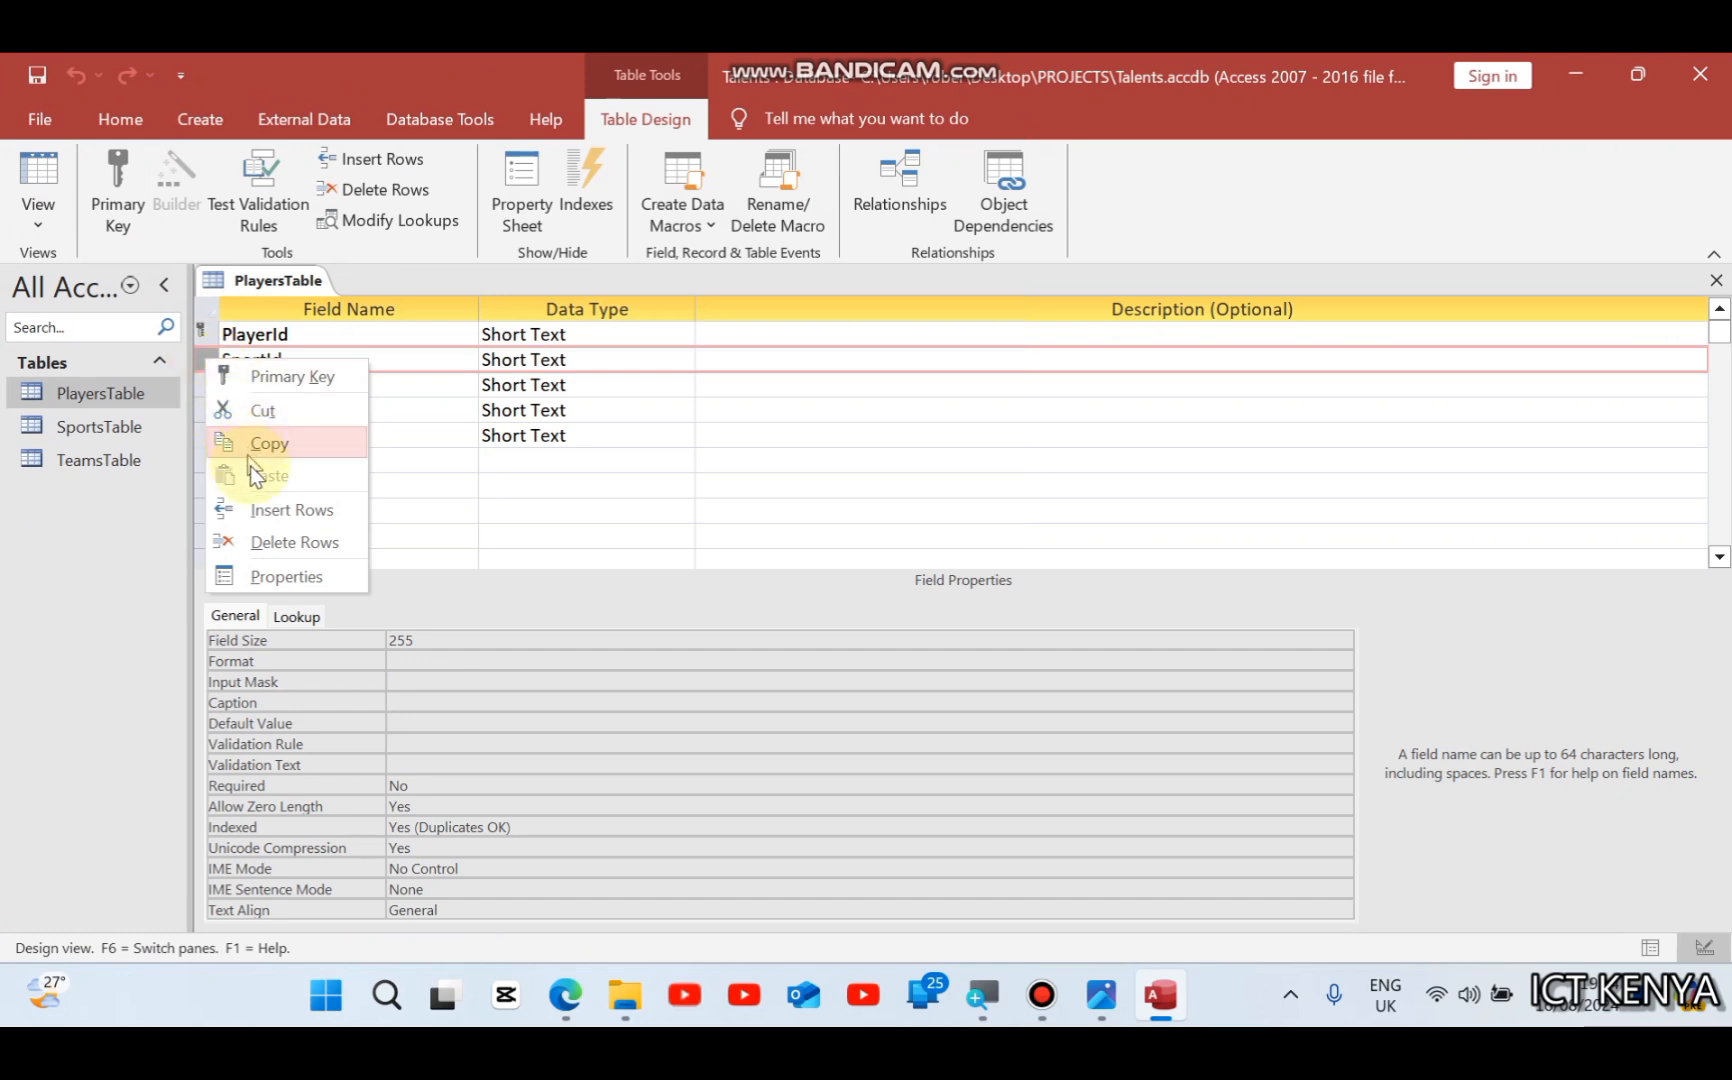
click(263, 508)
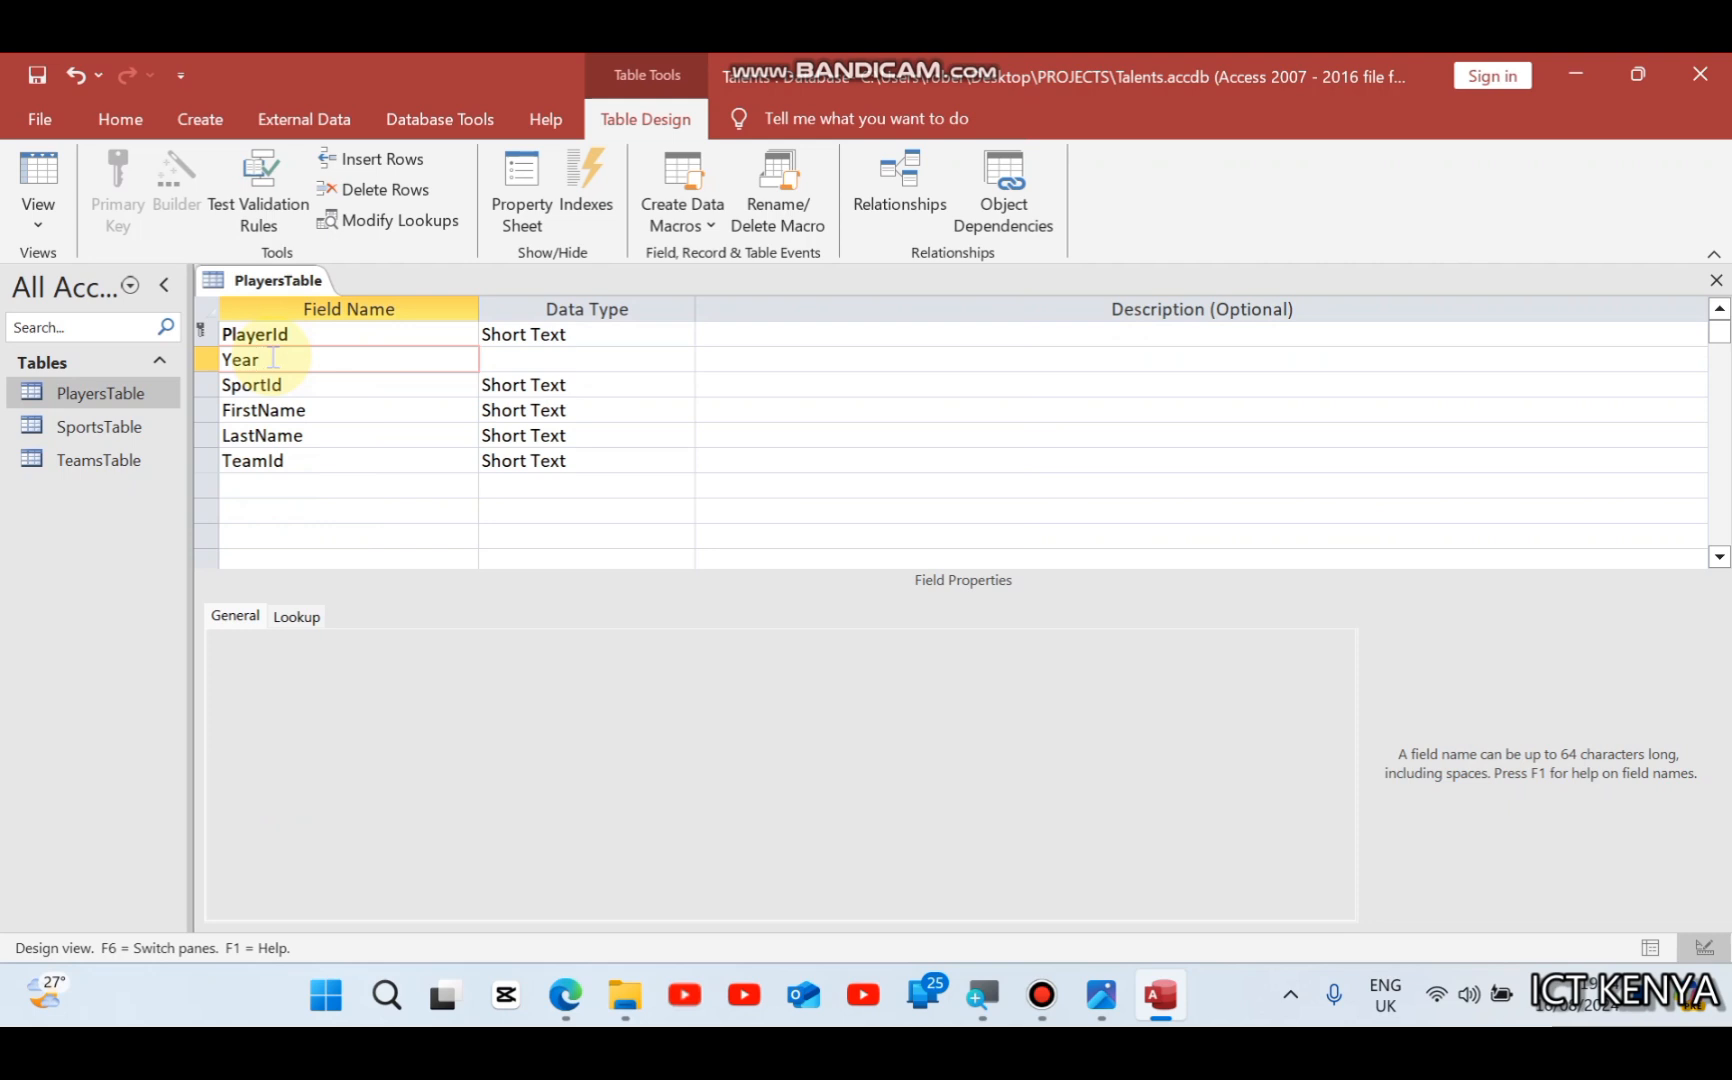
text(YearOfBirth)
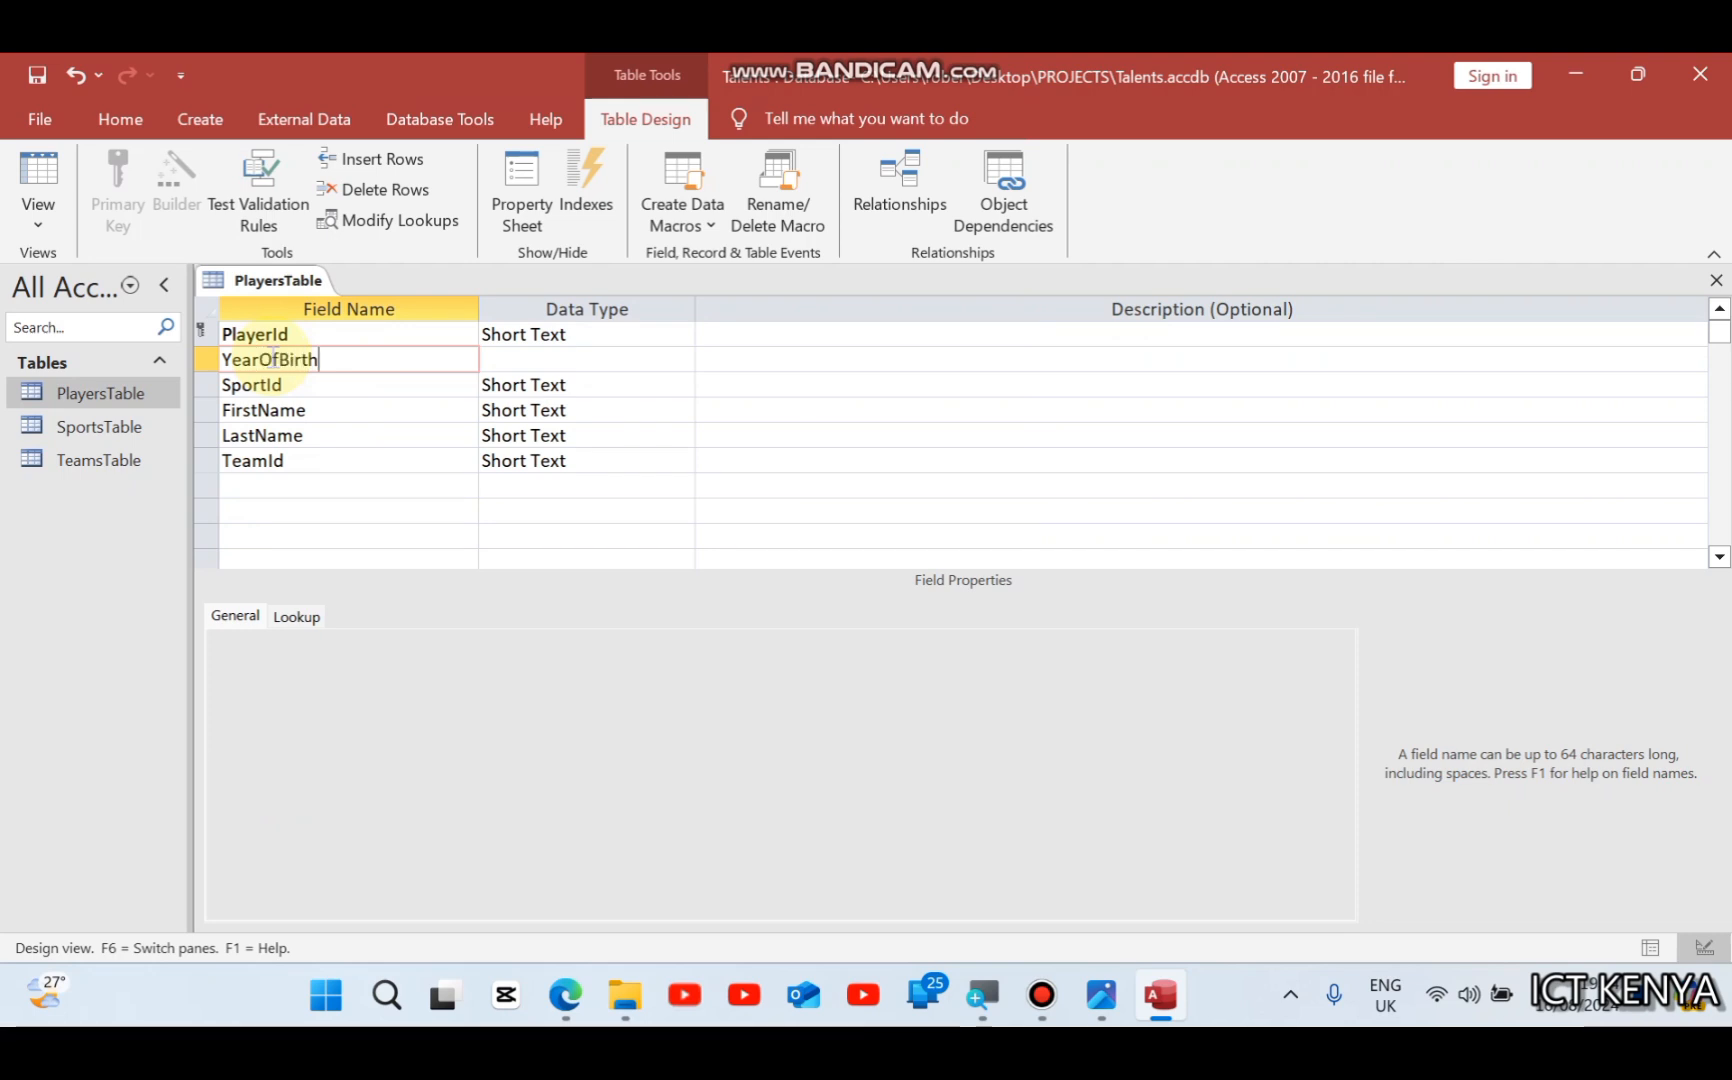
key(Tab)
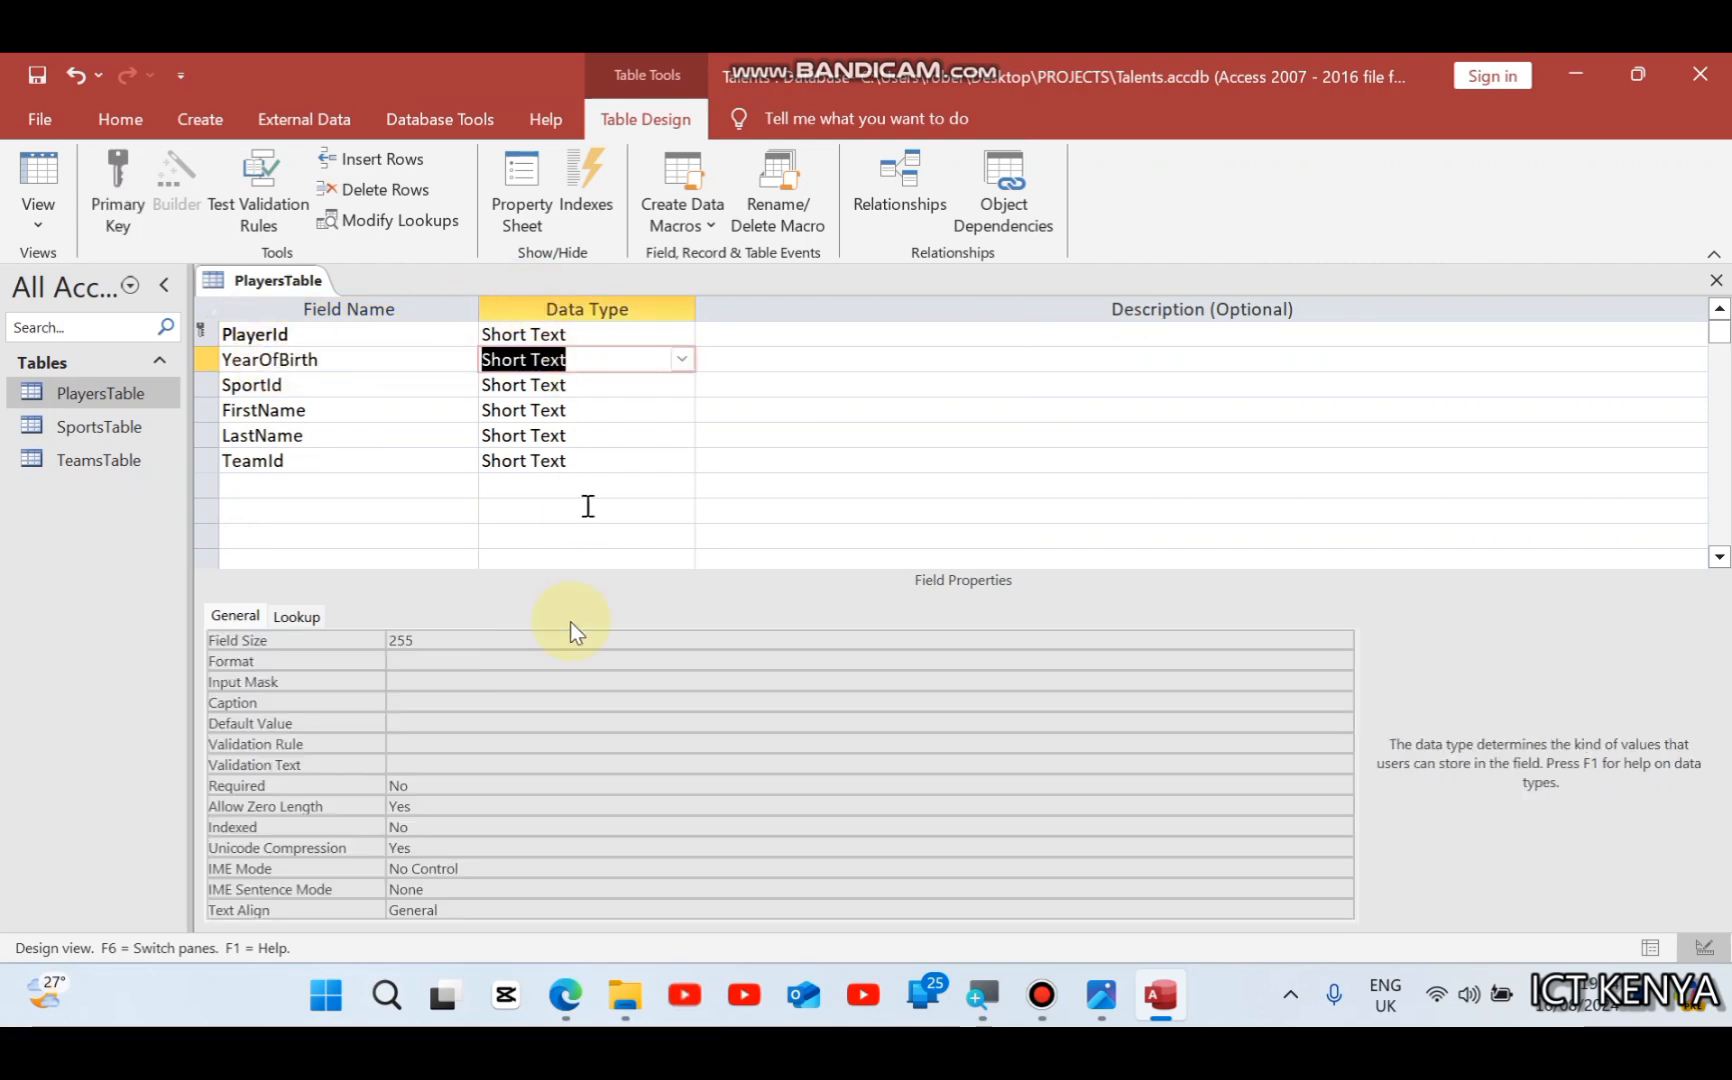
Step: Set the YearOfBirth data type to Number, save PlayersTable and return to its datasheet
click(565, 995)
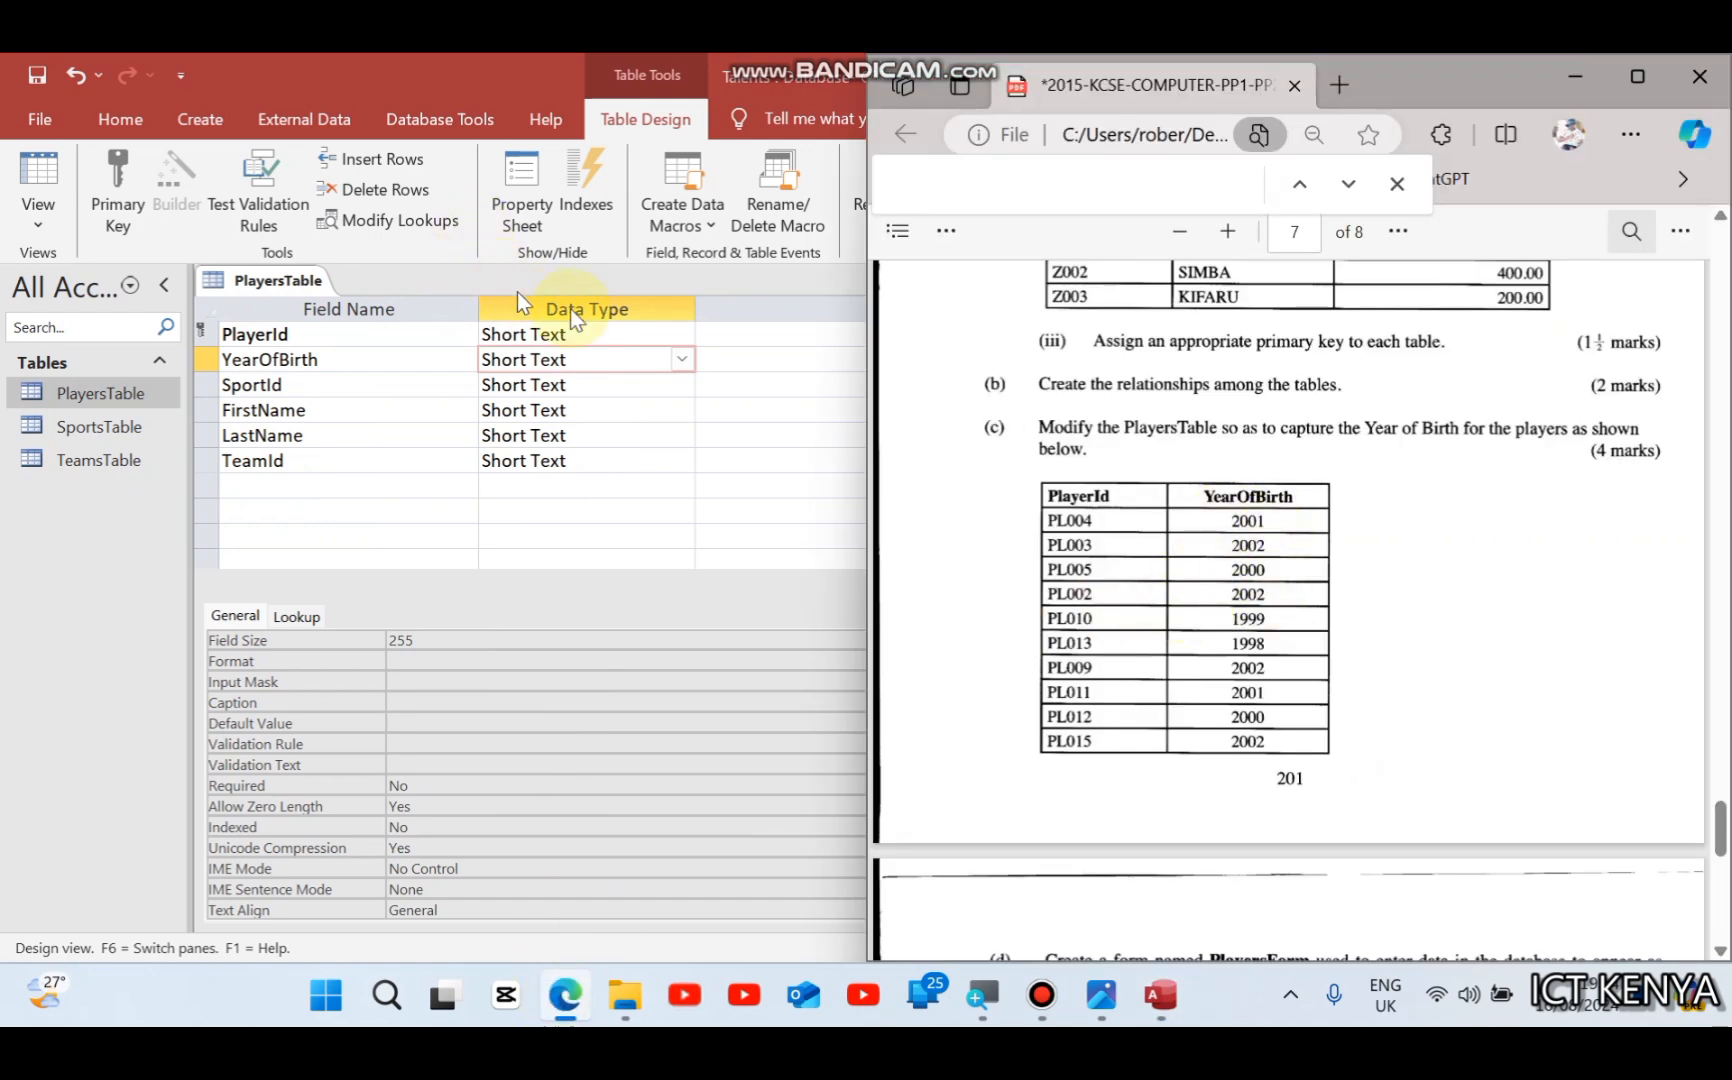
click(681, 359)
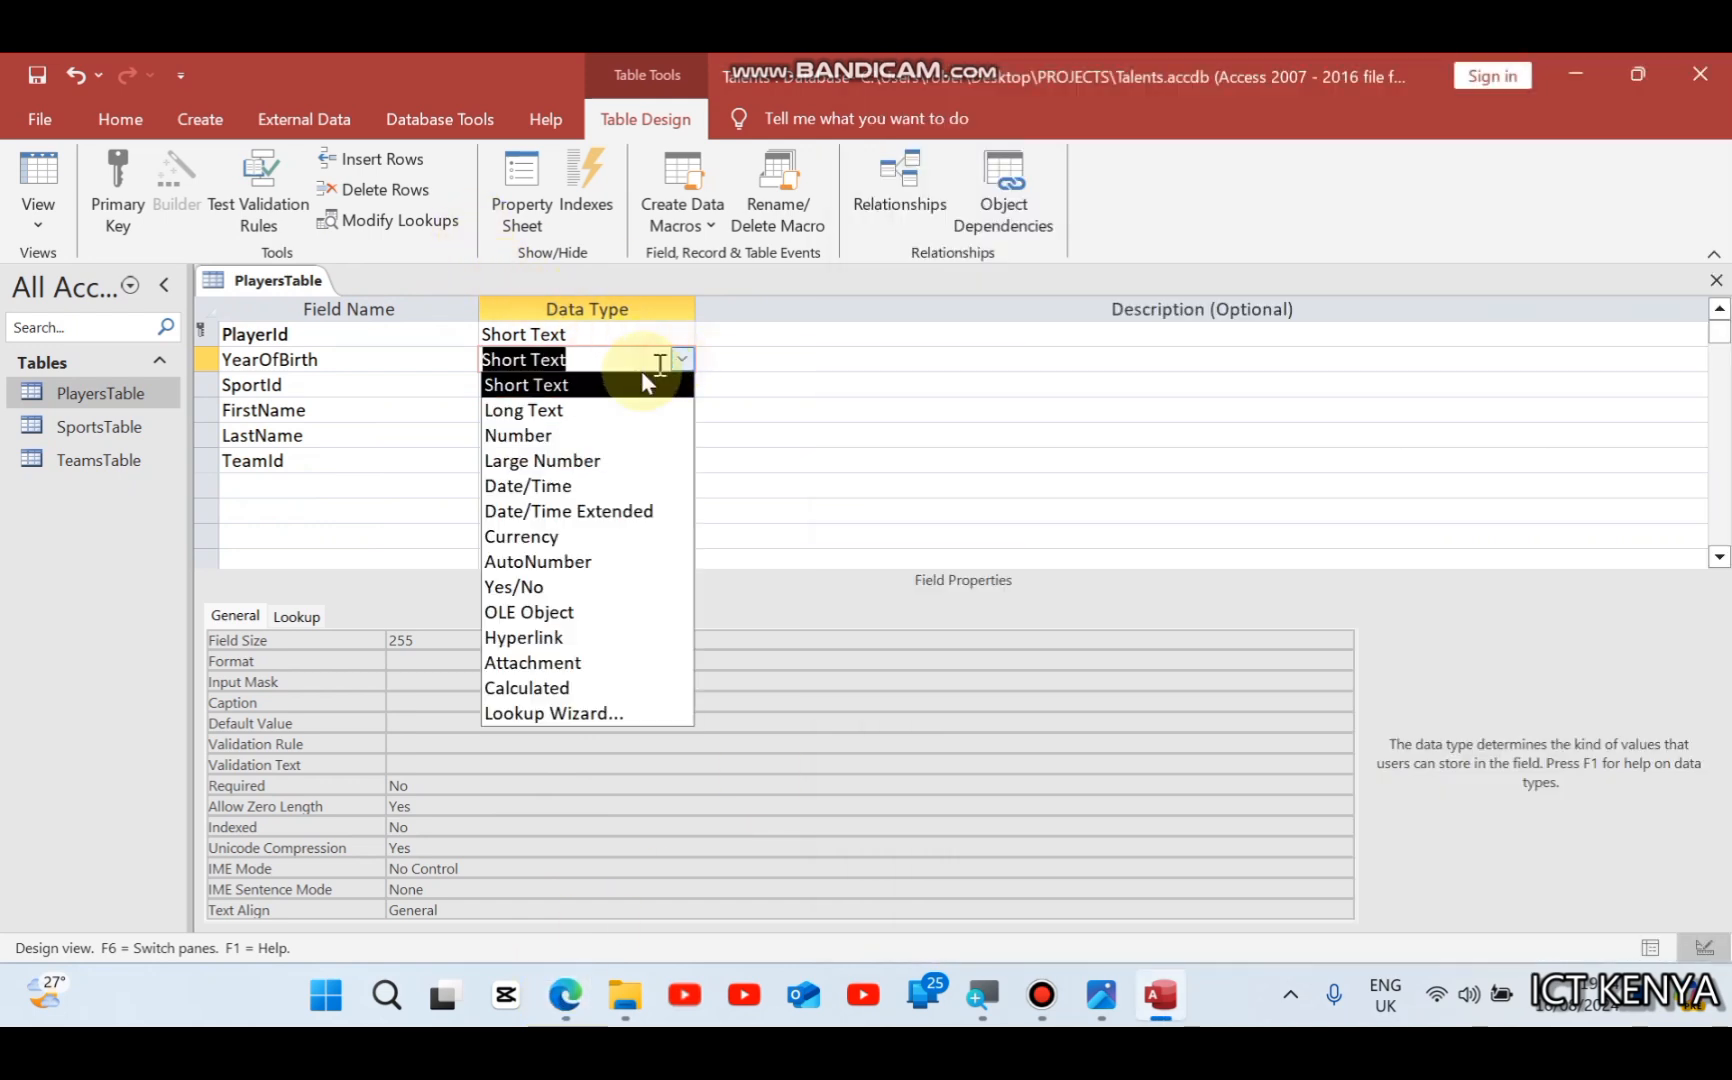
click(562, 430)
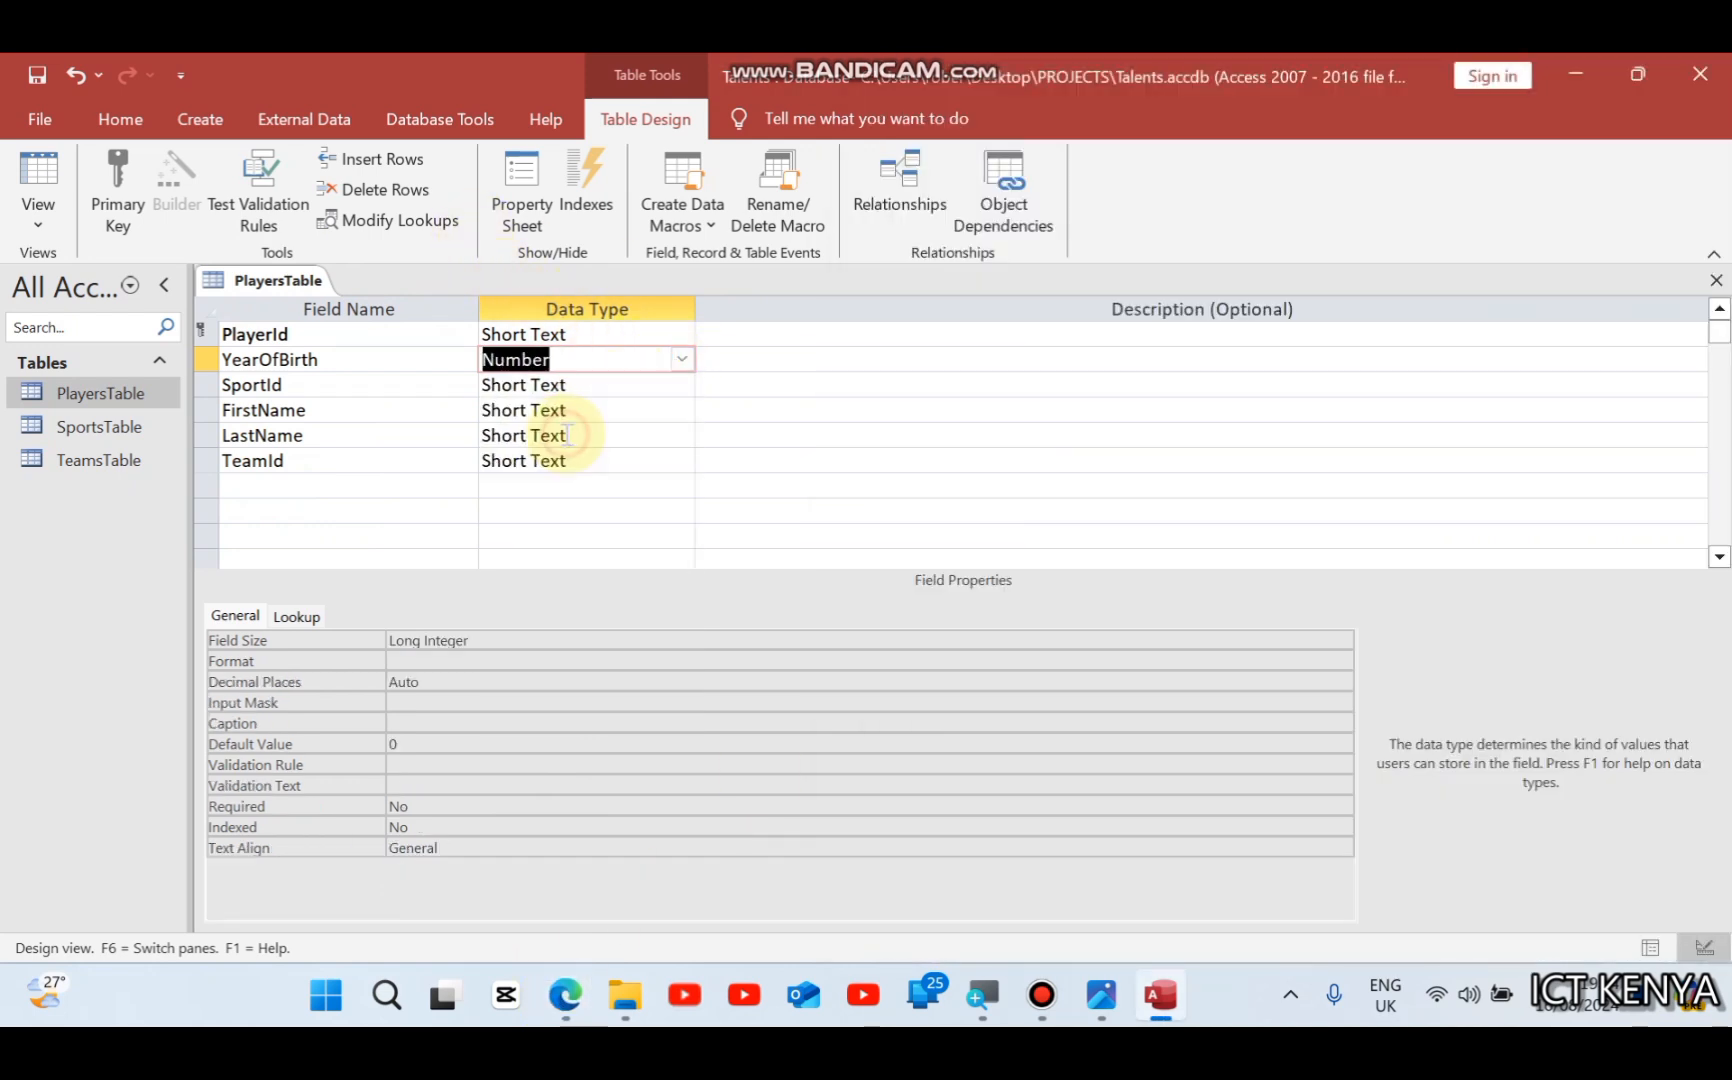
click(45, 181)
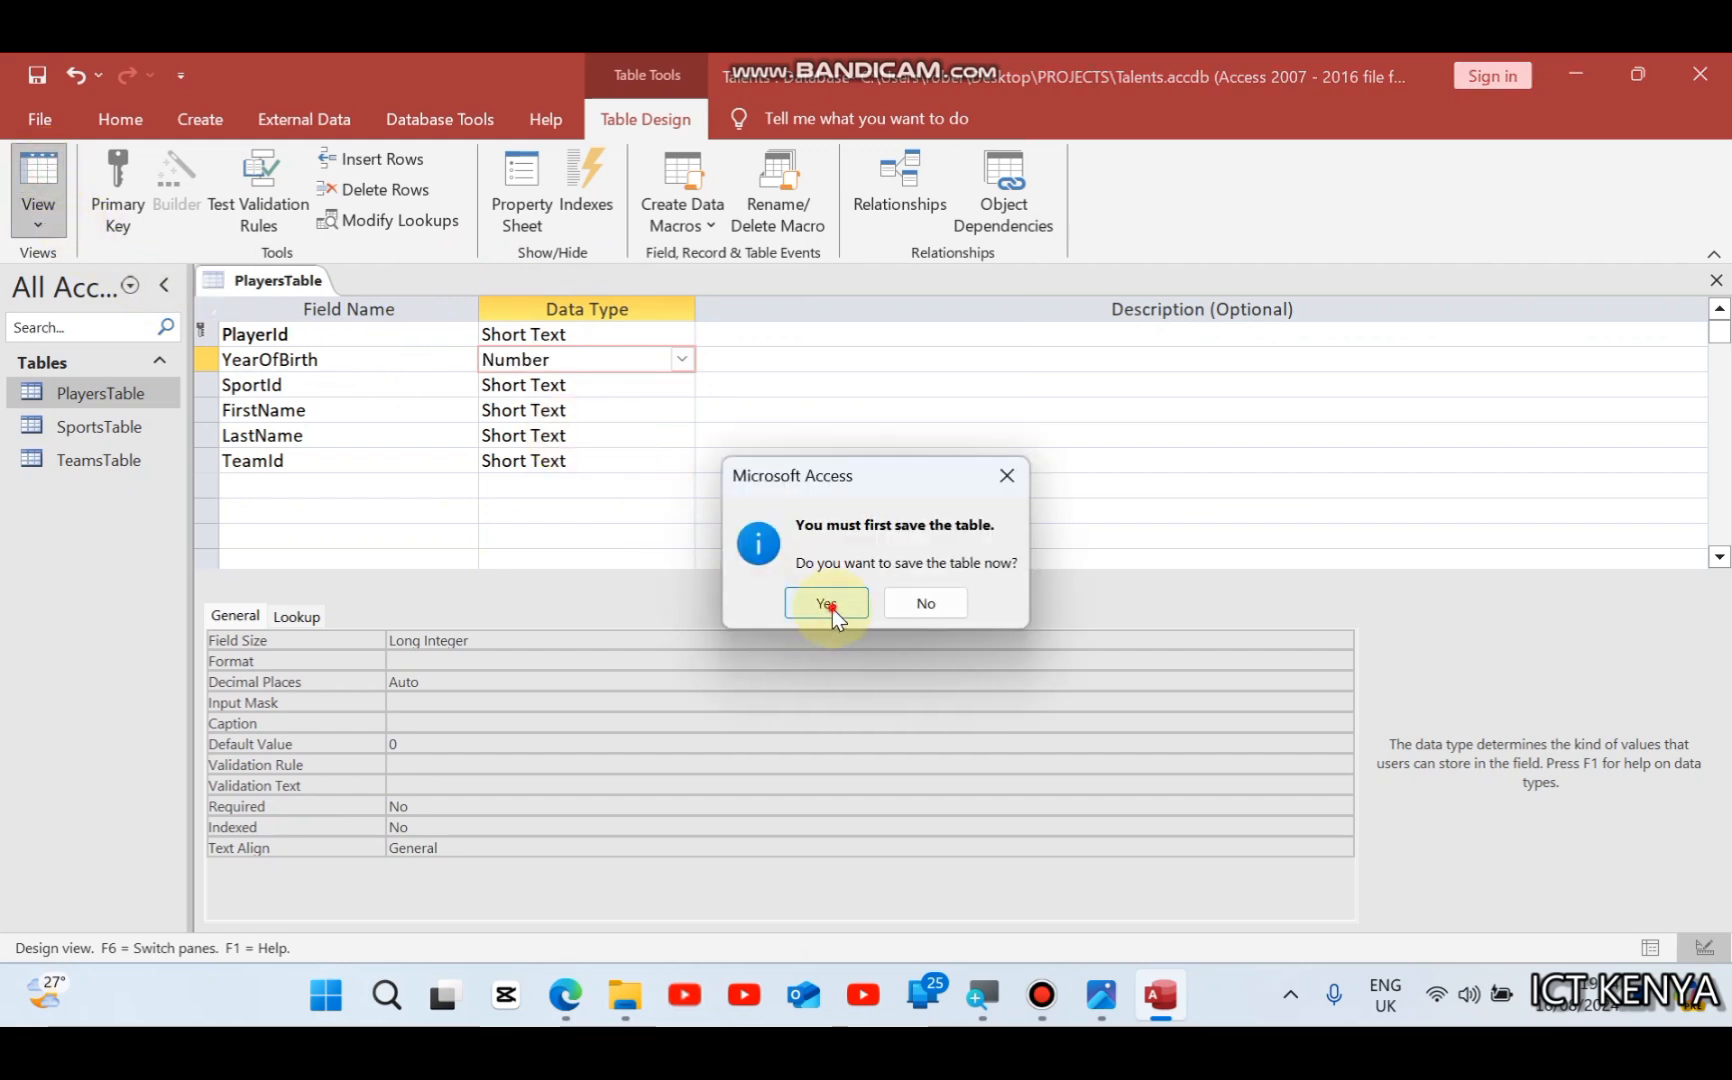
click(828, 606)
Step: With the exam paper alongside, enter YearOfBirth 2002 for PL002 and PL003, and 2001 for PL004
click(420, 337)
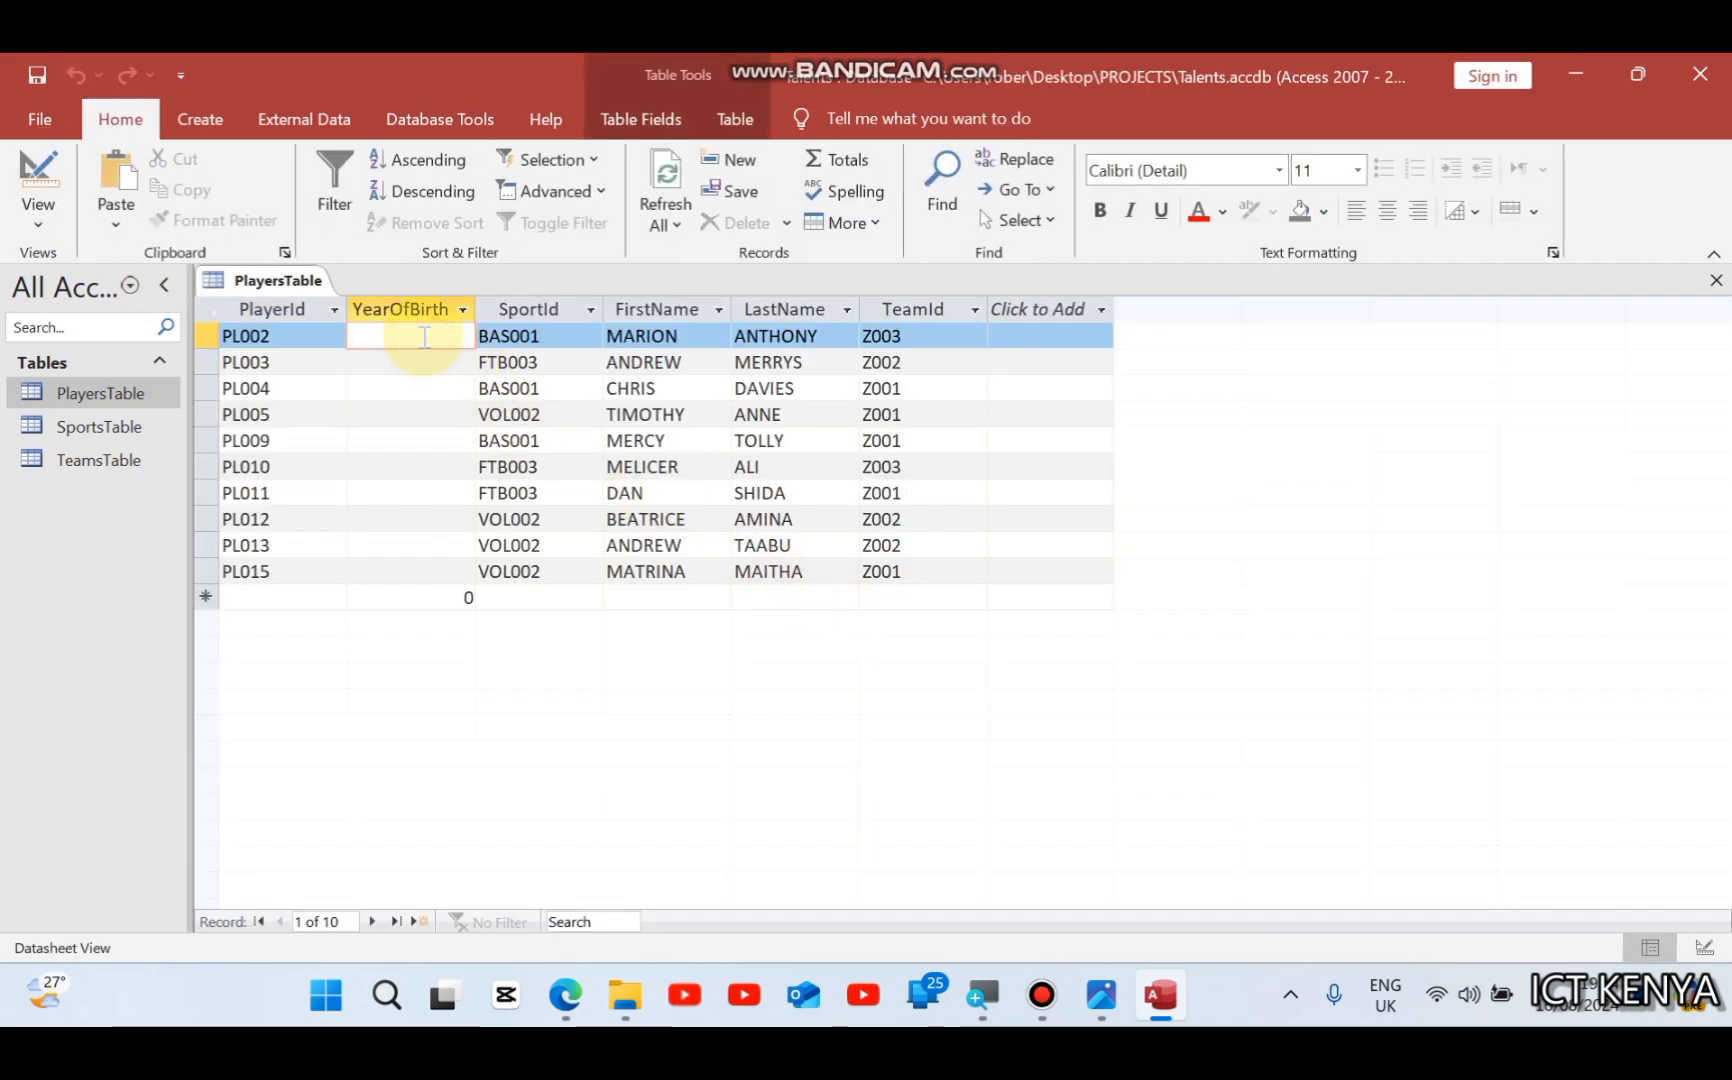
key(super+Left)
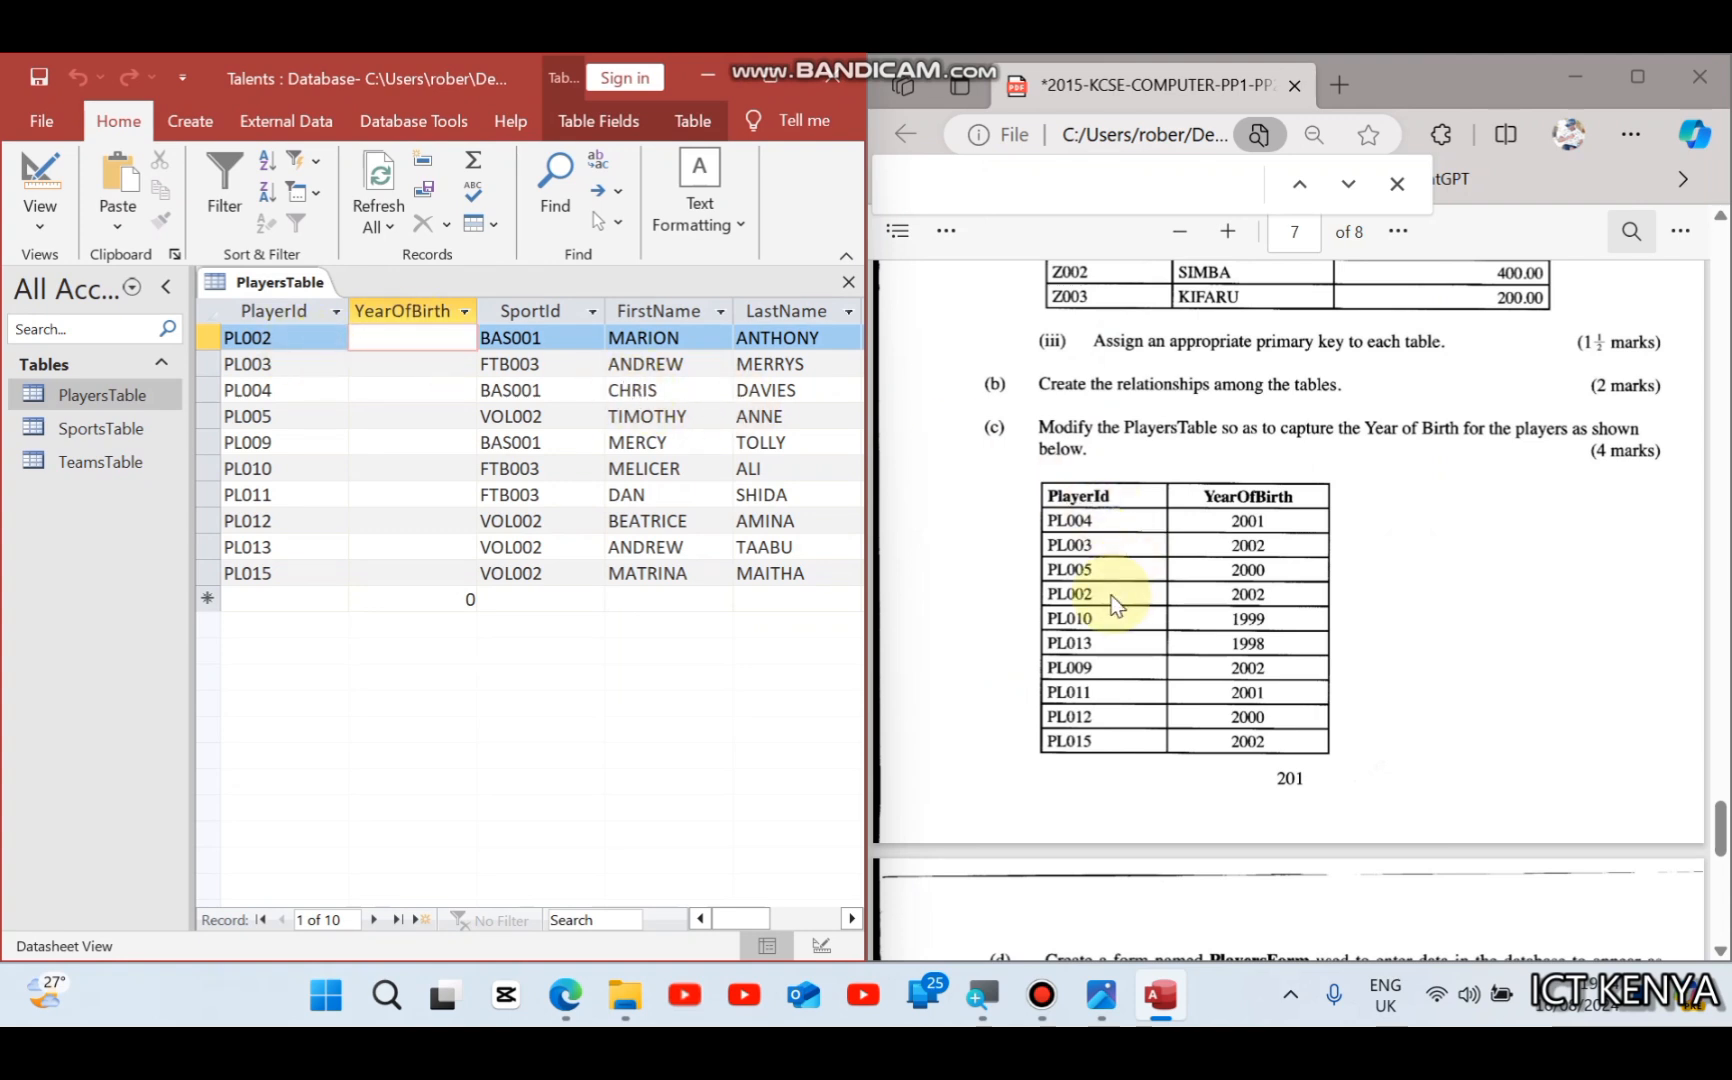
text(2)
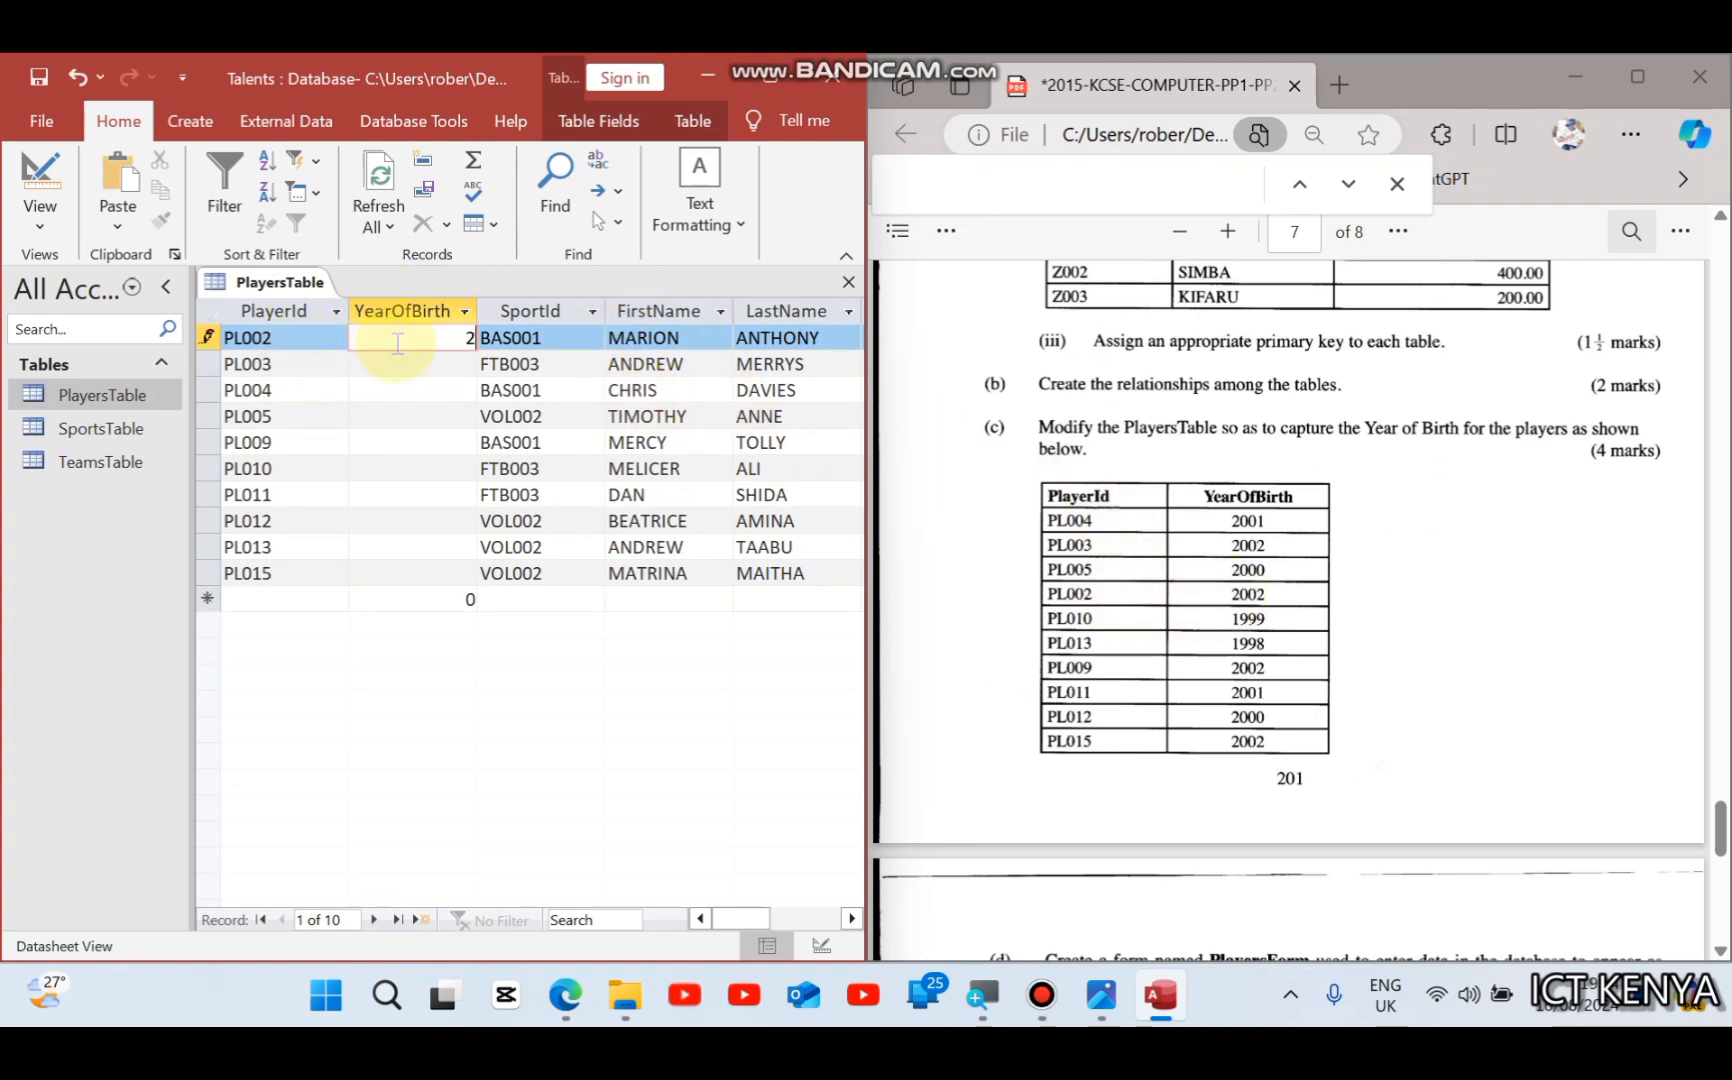
text(002)
key(Down)
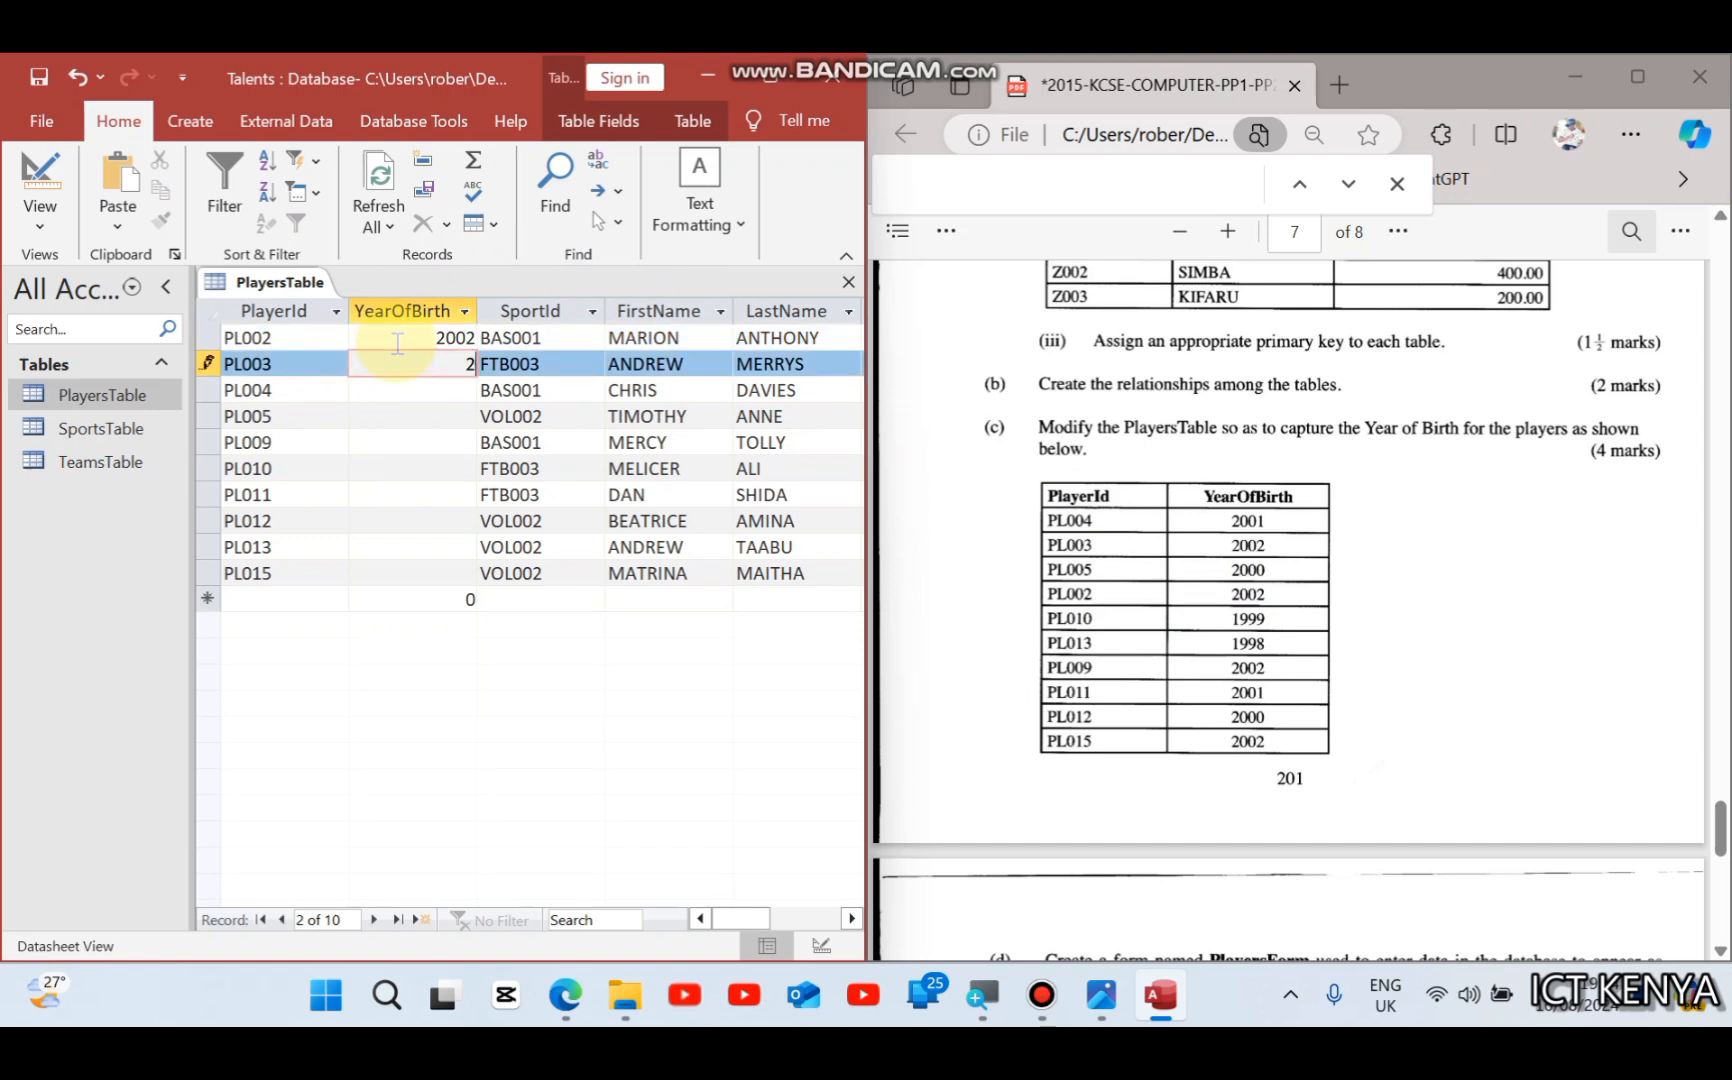
key(Down)
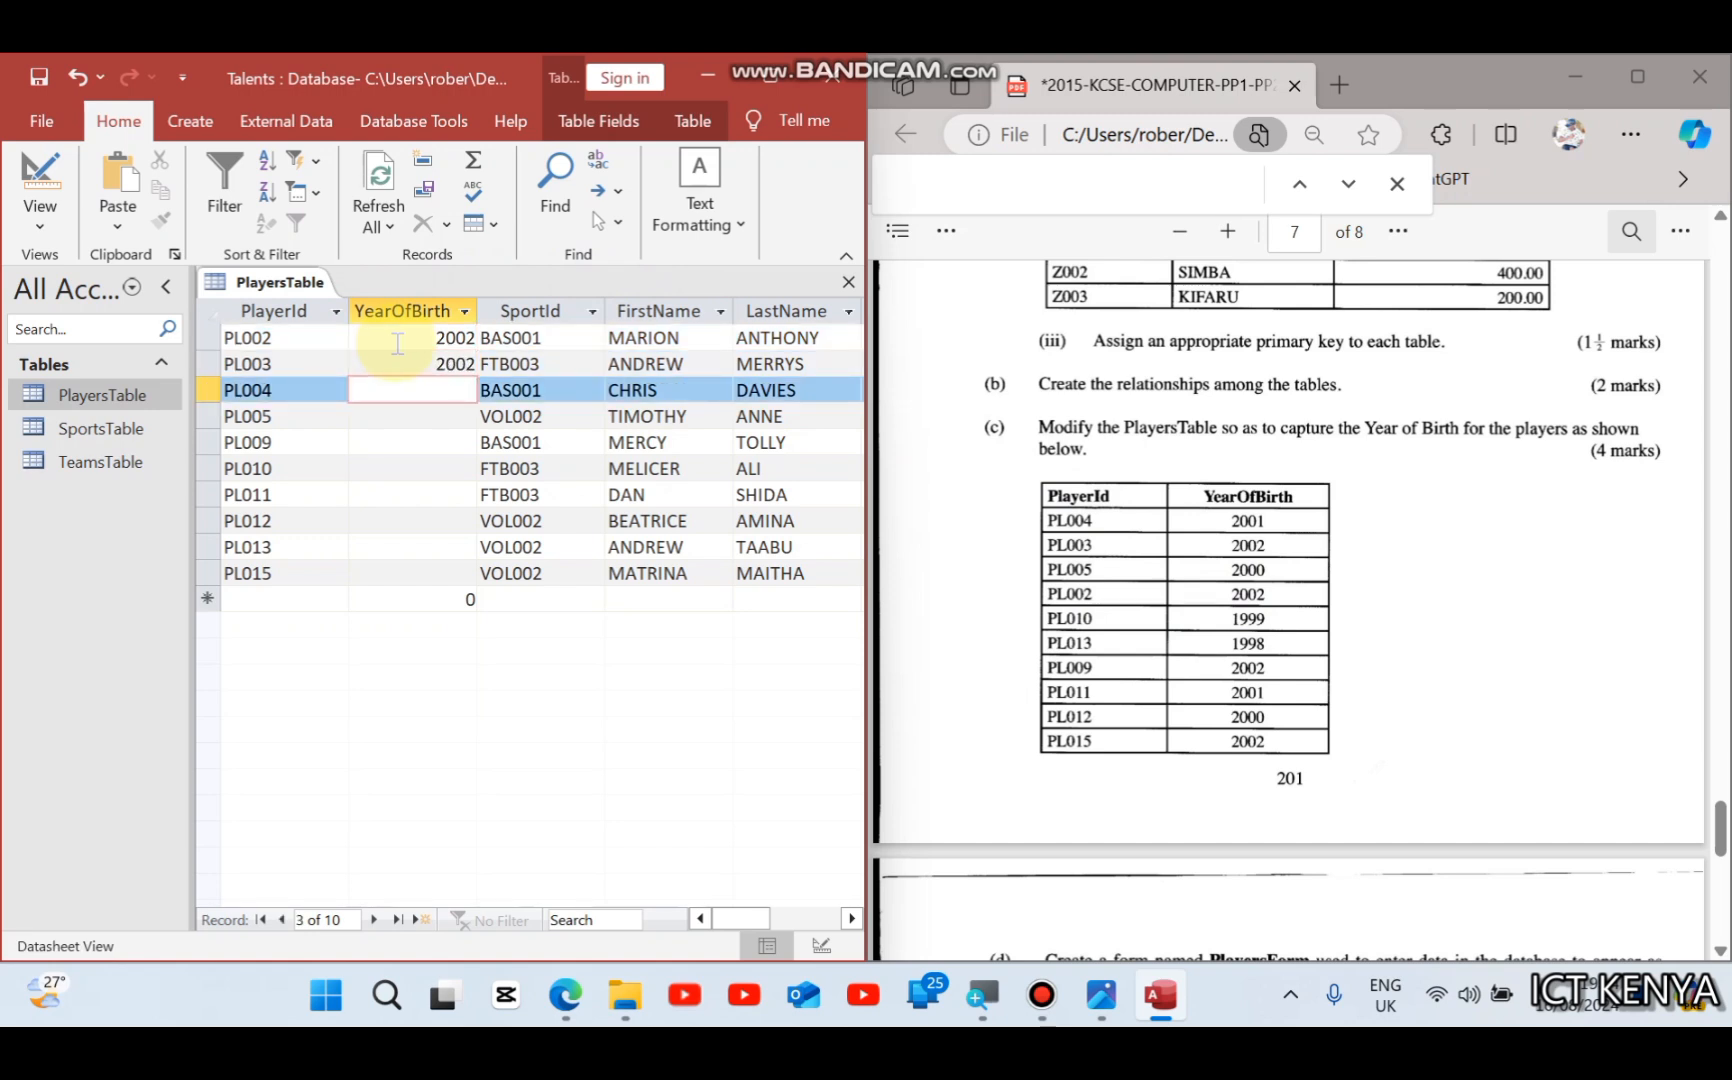
text(2001)
key(Down)
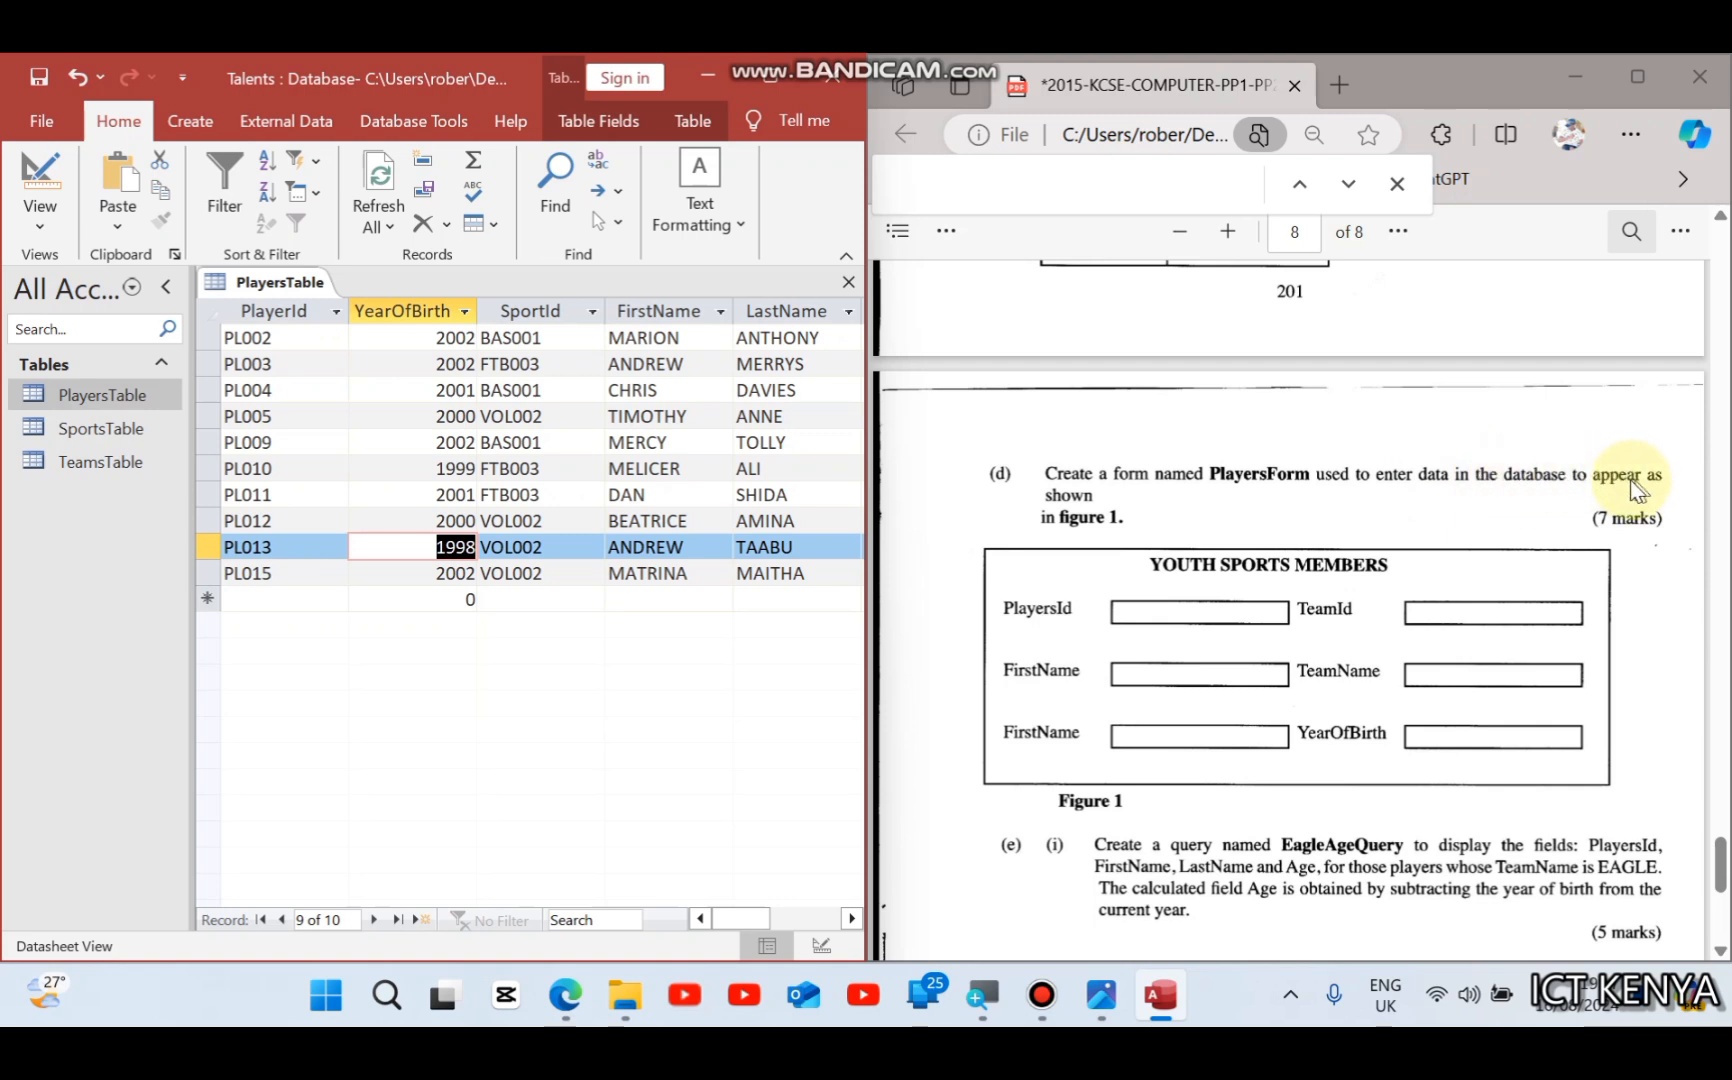
Step: Close PlayersTable, maximize the database window and switch to the exam paper's PlayersForm question
right_click(288, 283)
click(347, 330)
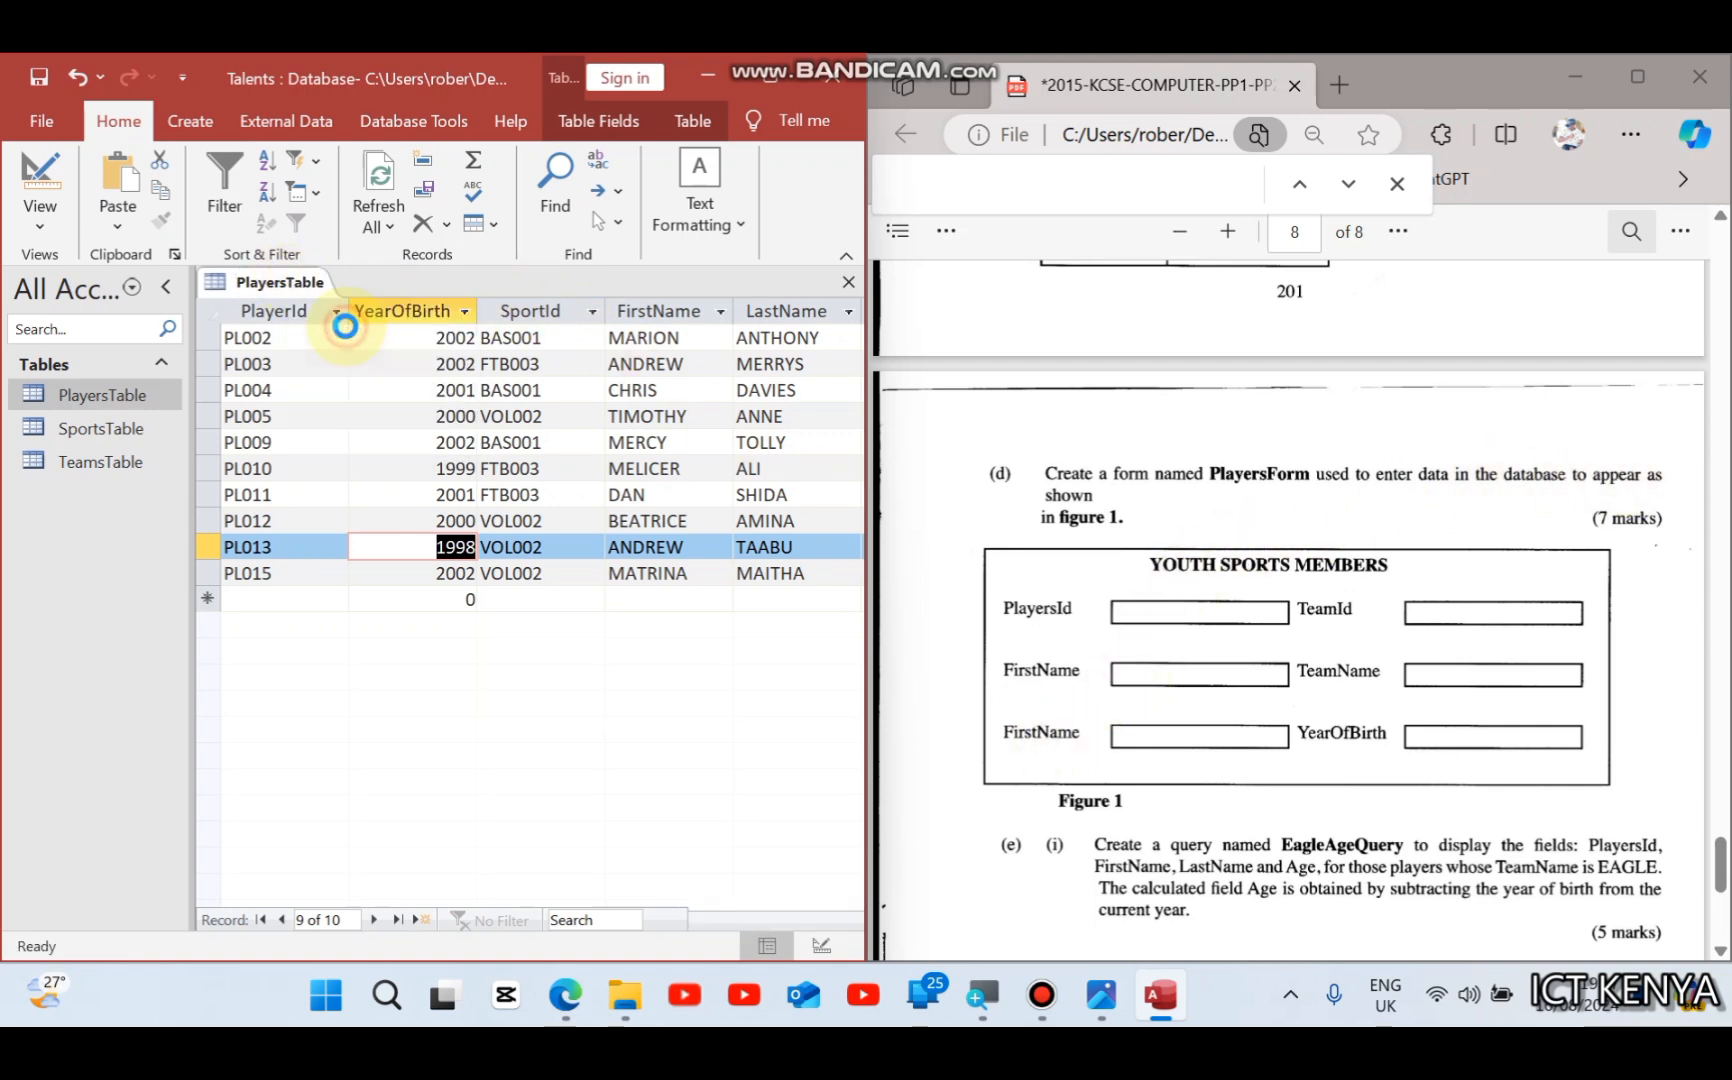
click(767, 80)
click(1050, 495)
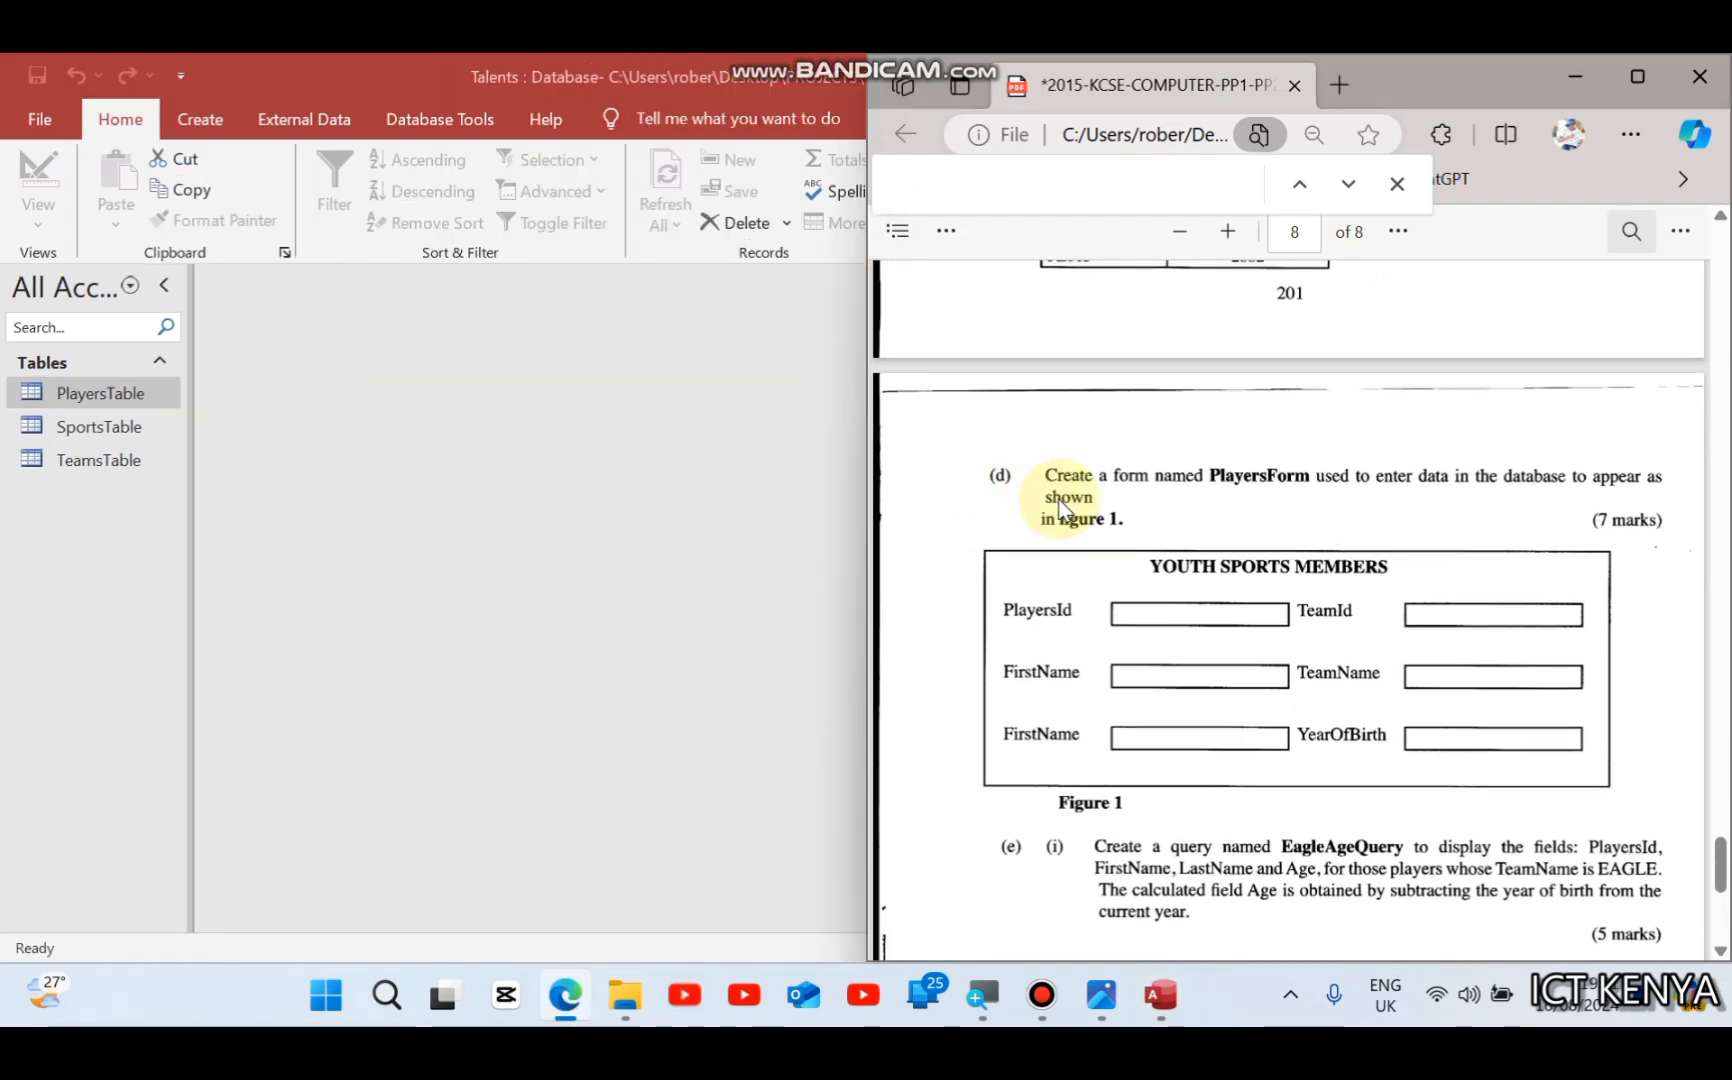
Step: Maximize the exam paper and examine the PlayersForm layout shown in figure 1
click(1630, 78)
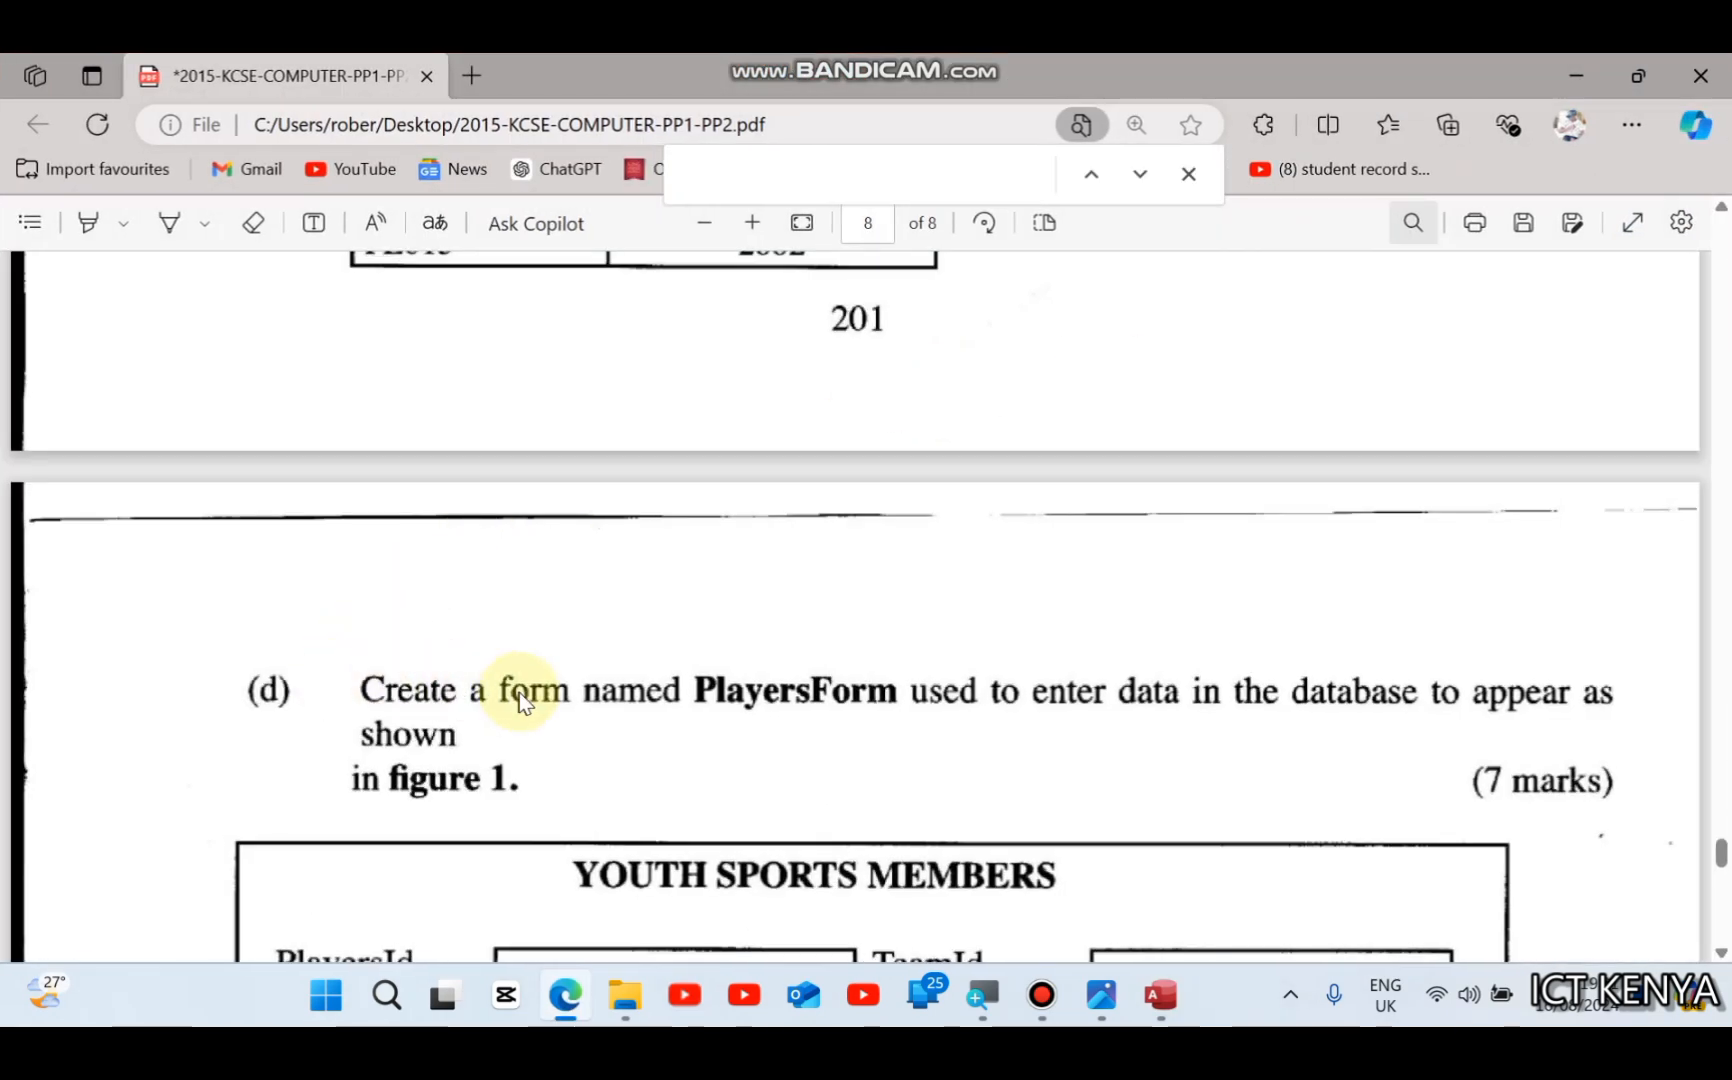
scroll(520, 697, down, 3)
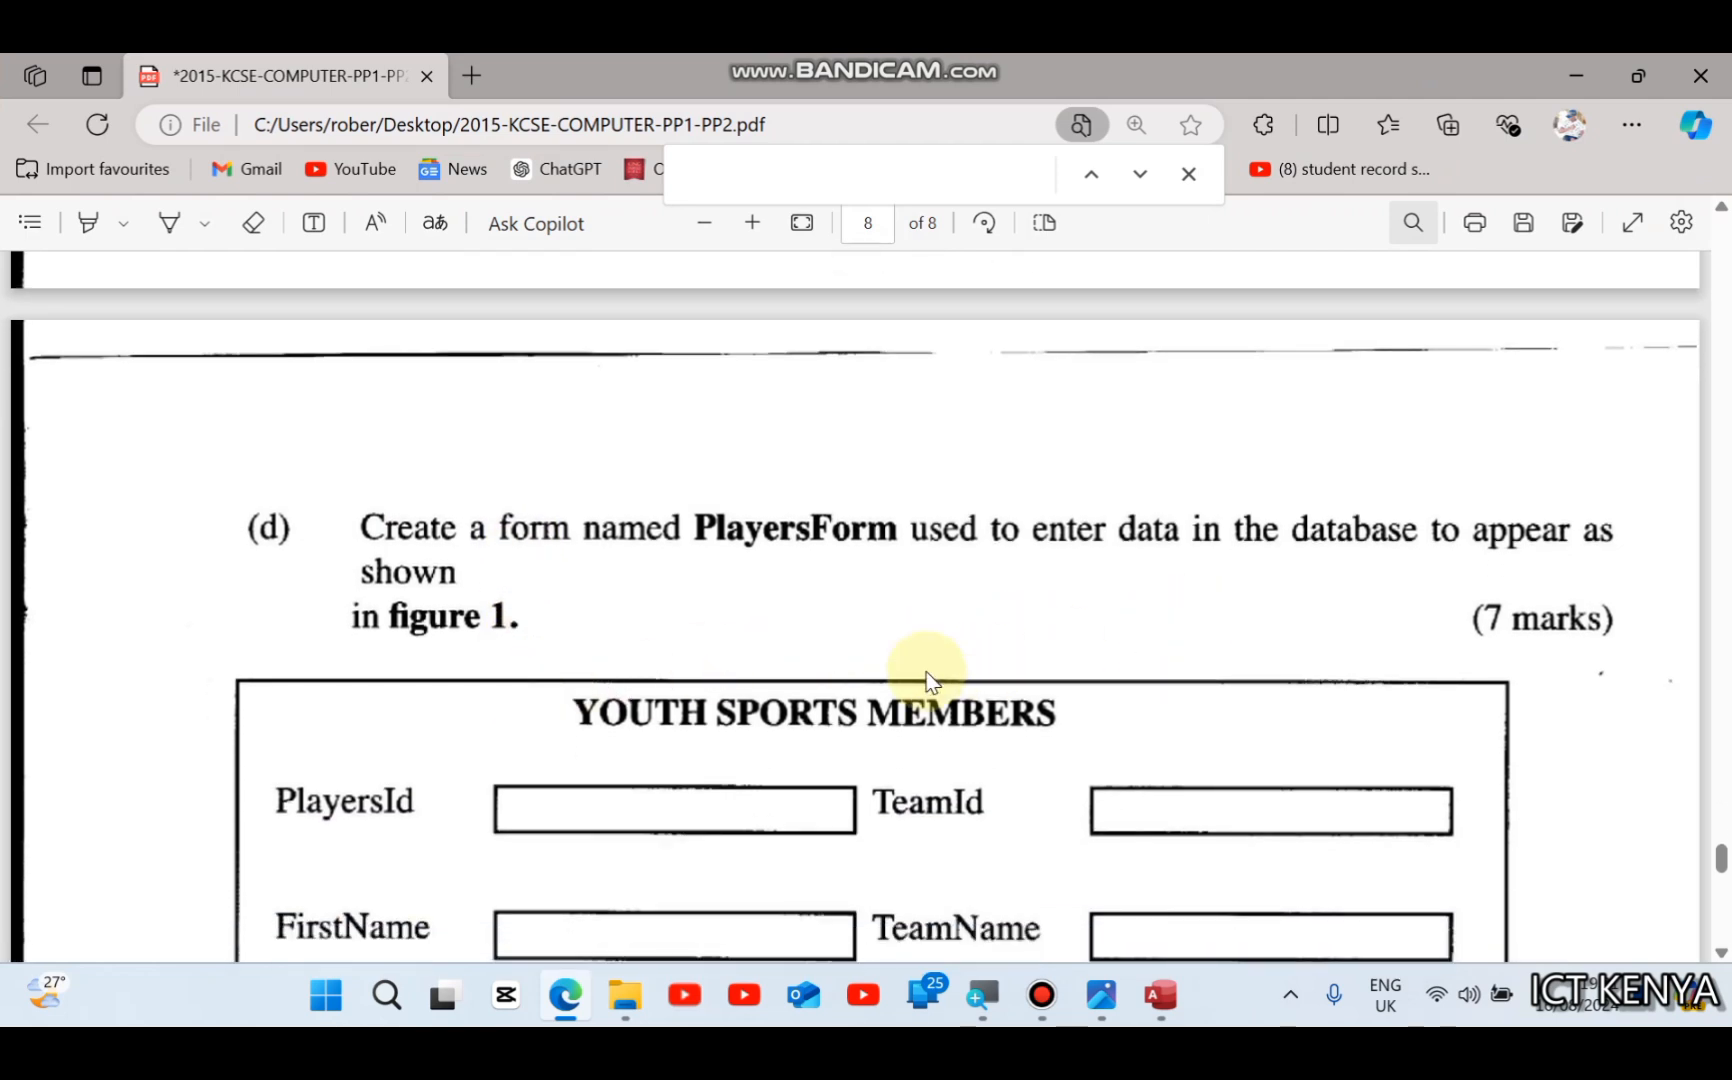
scroll(928, 670, down, 4)
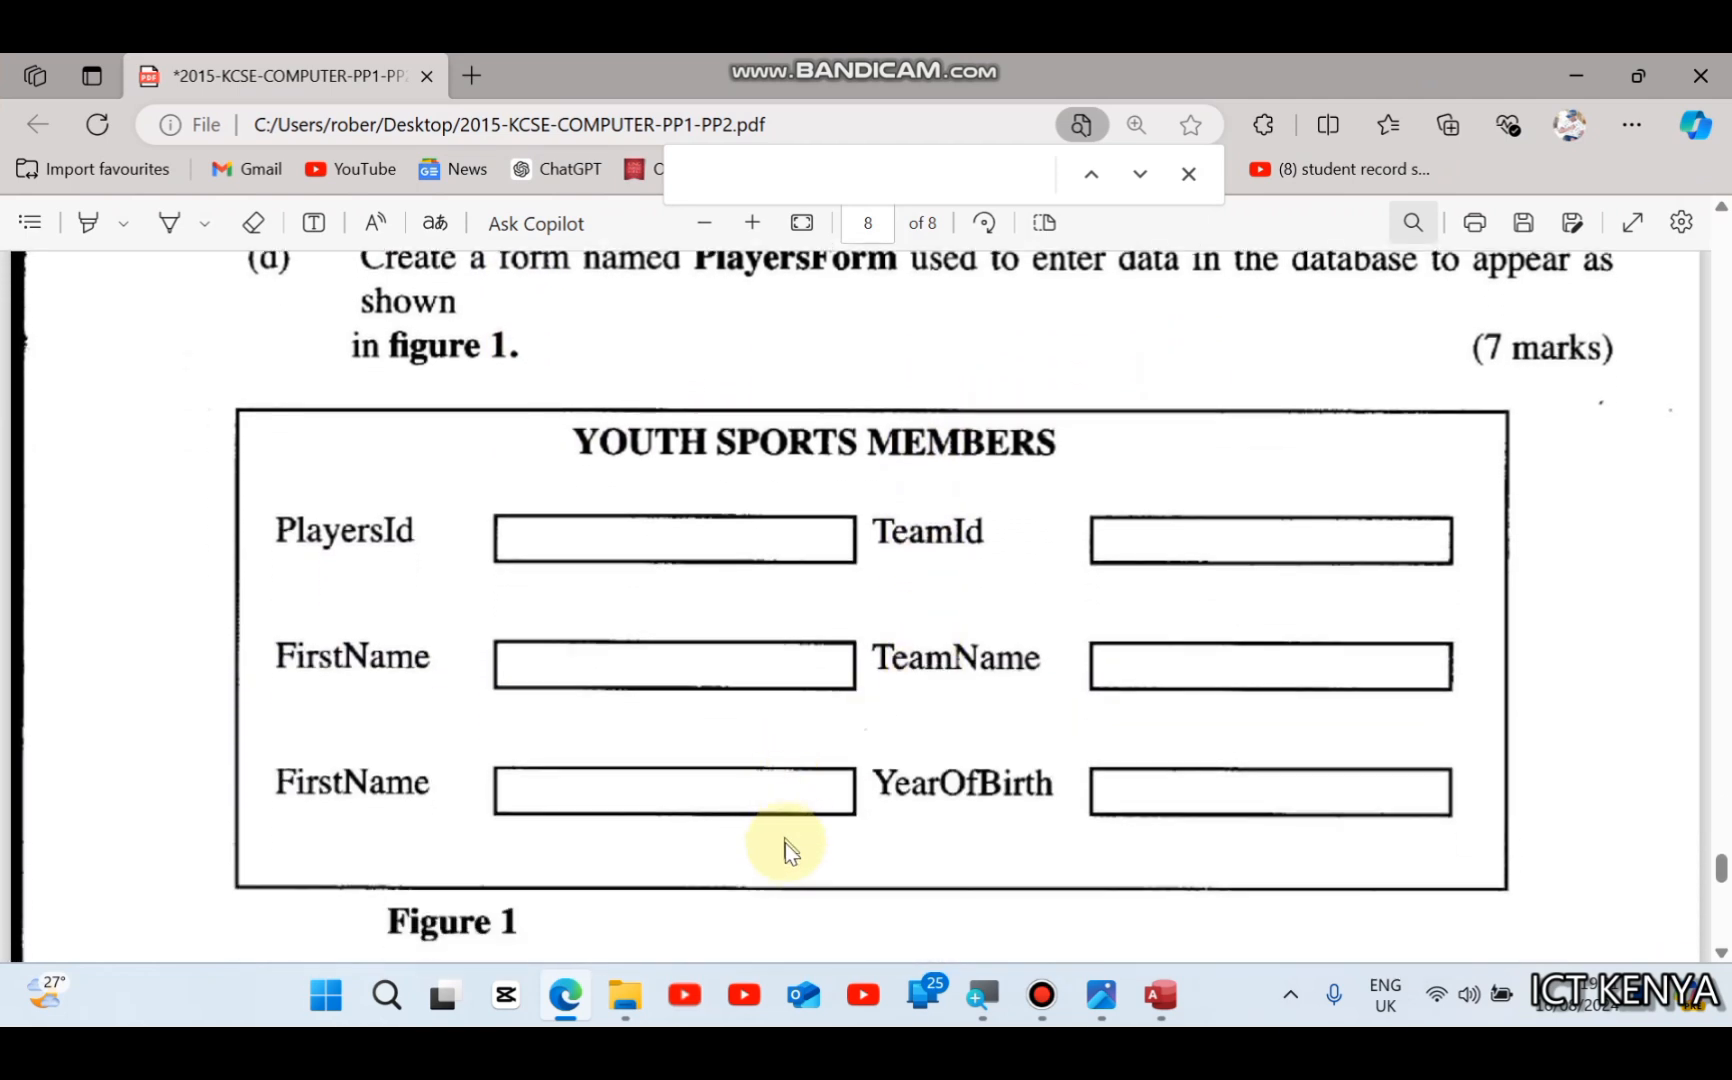
Step: Switch to the Talents database in Access, create a blank form in design view and show the field list
click(1160, 994)
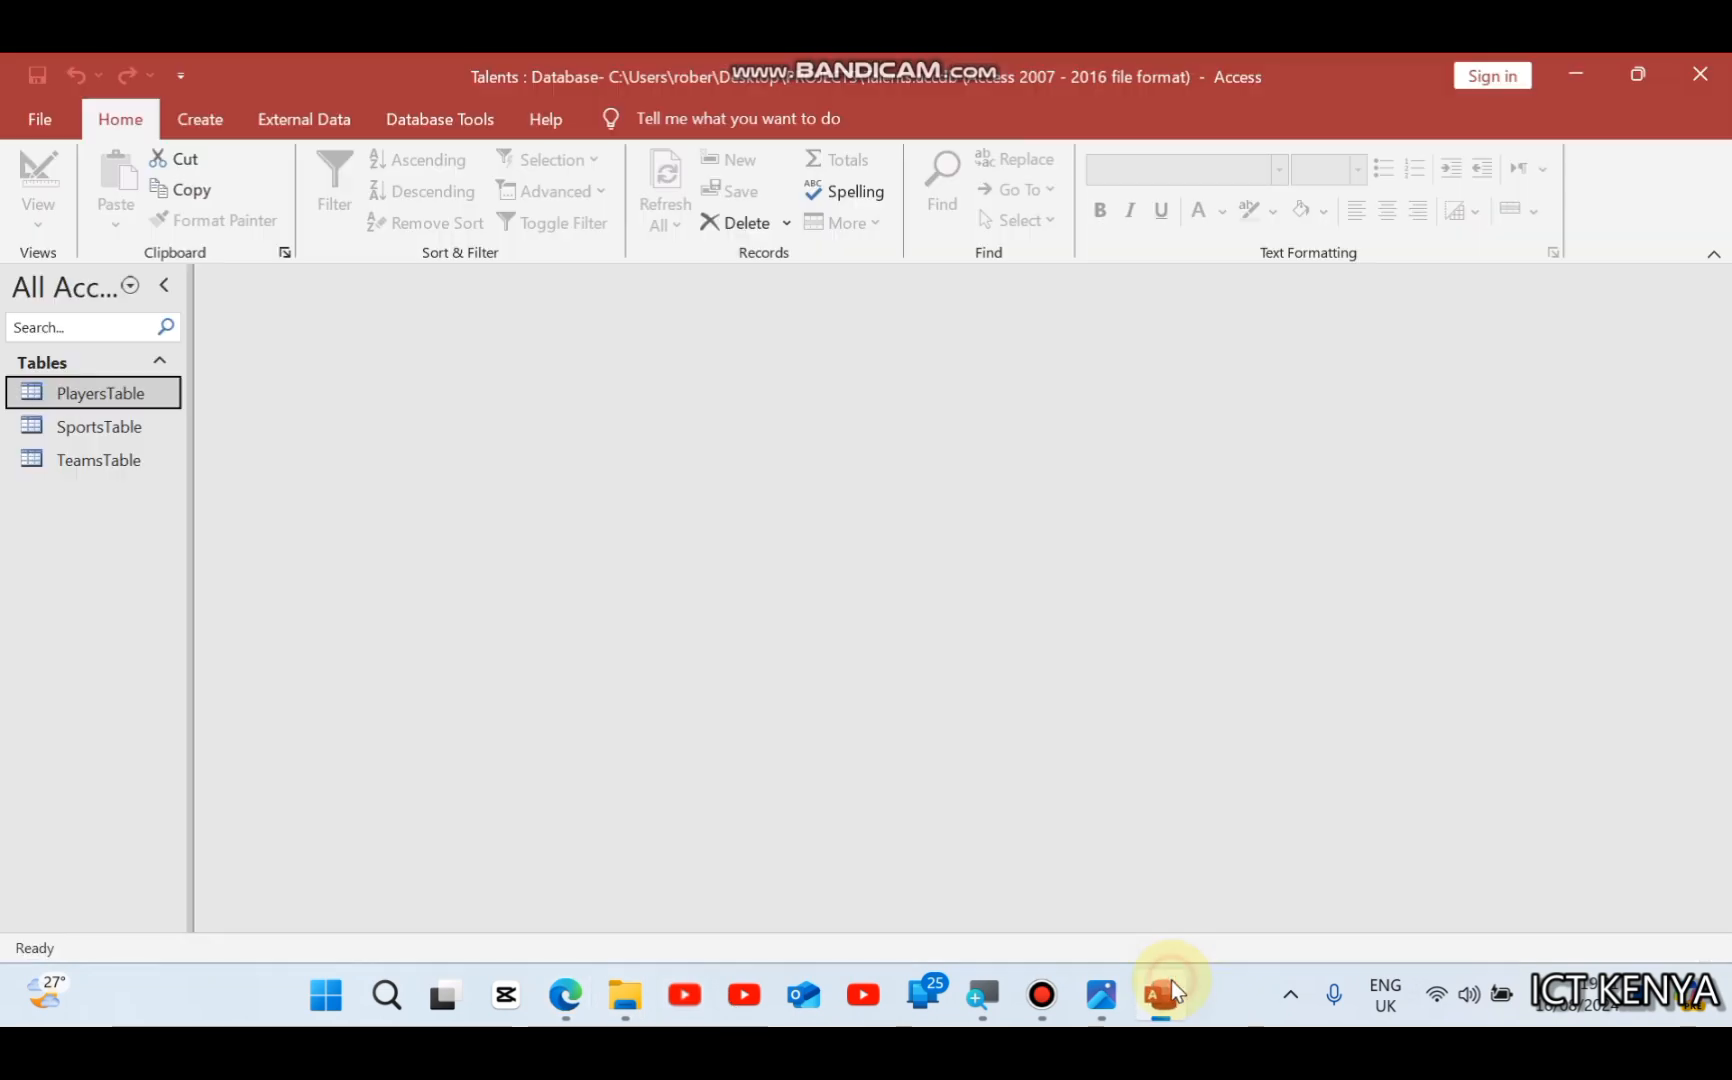
click(218, 125)
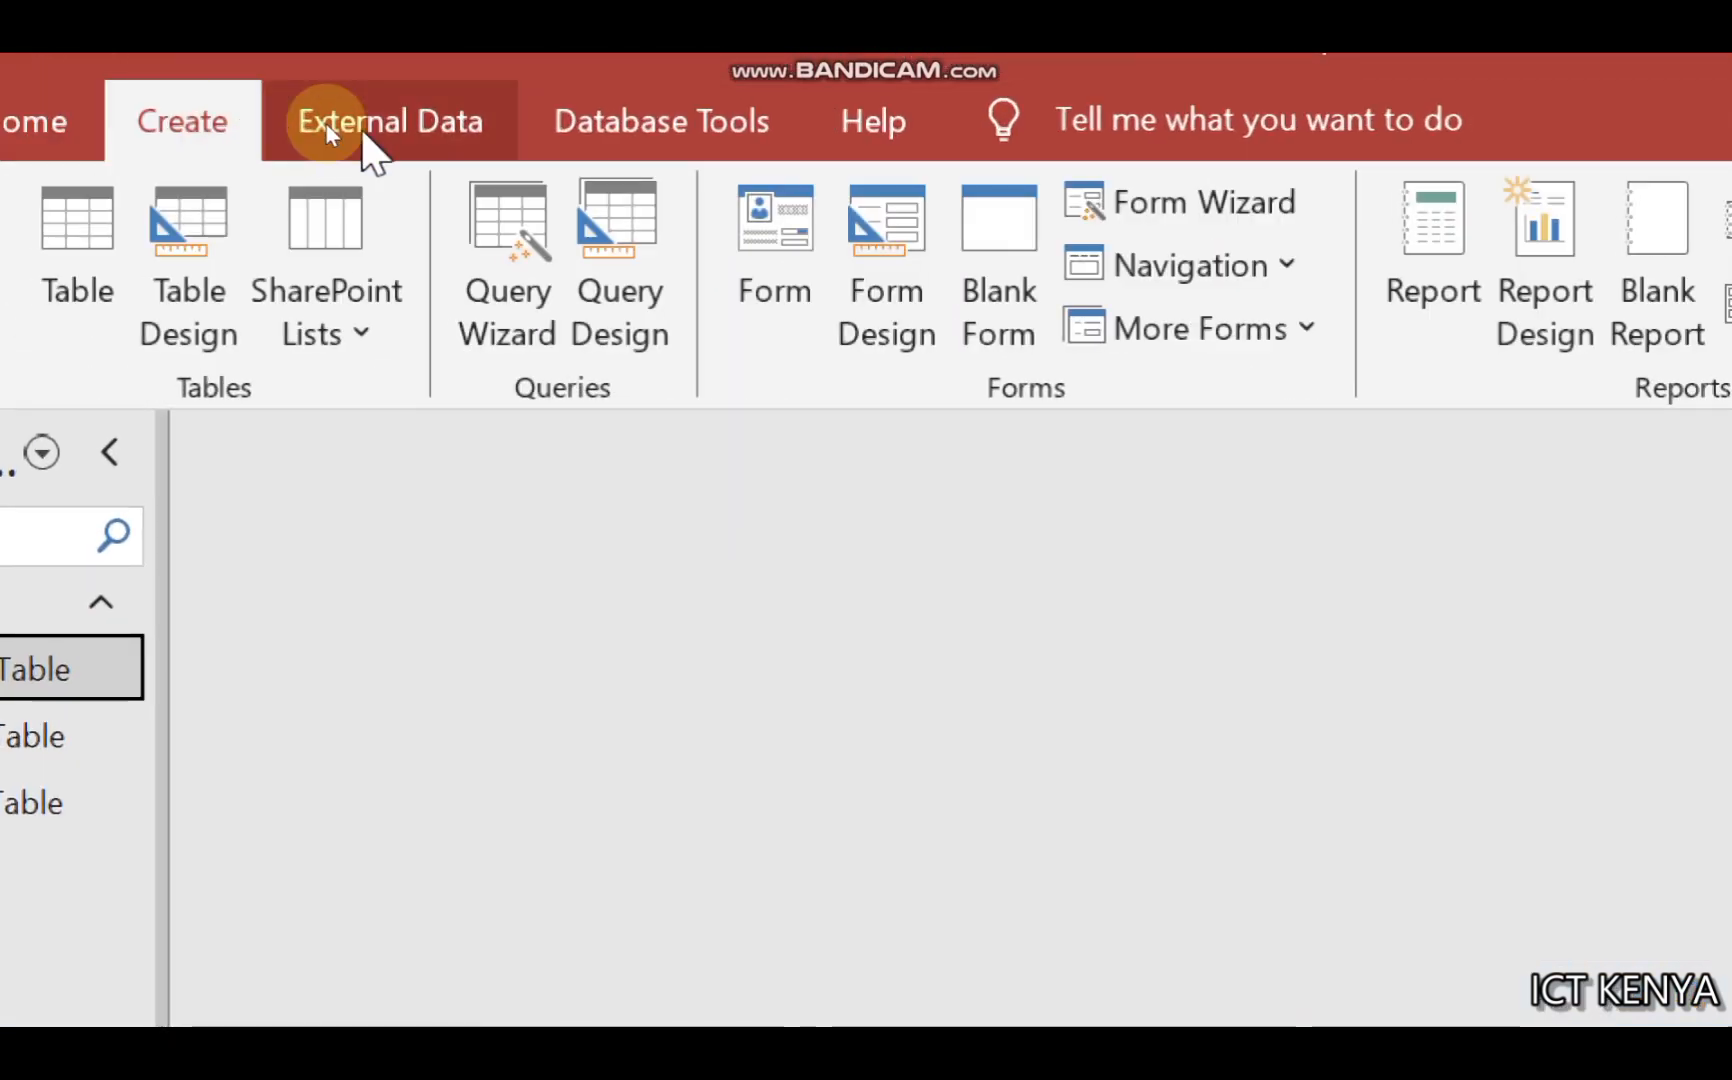
click(880, 240)
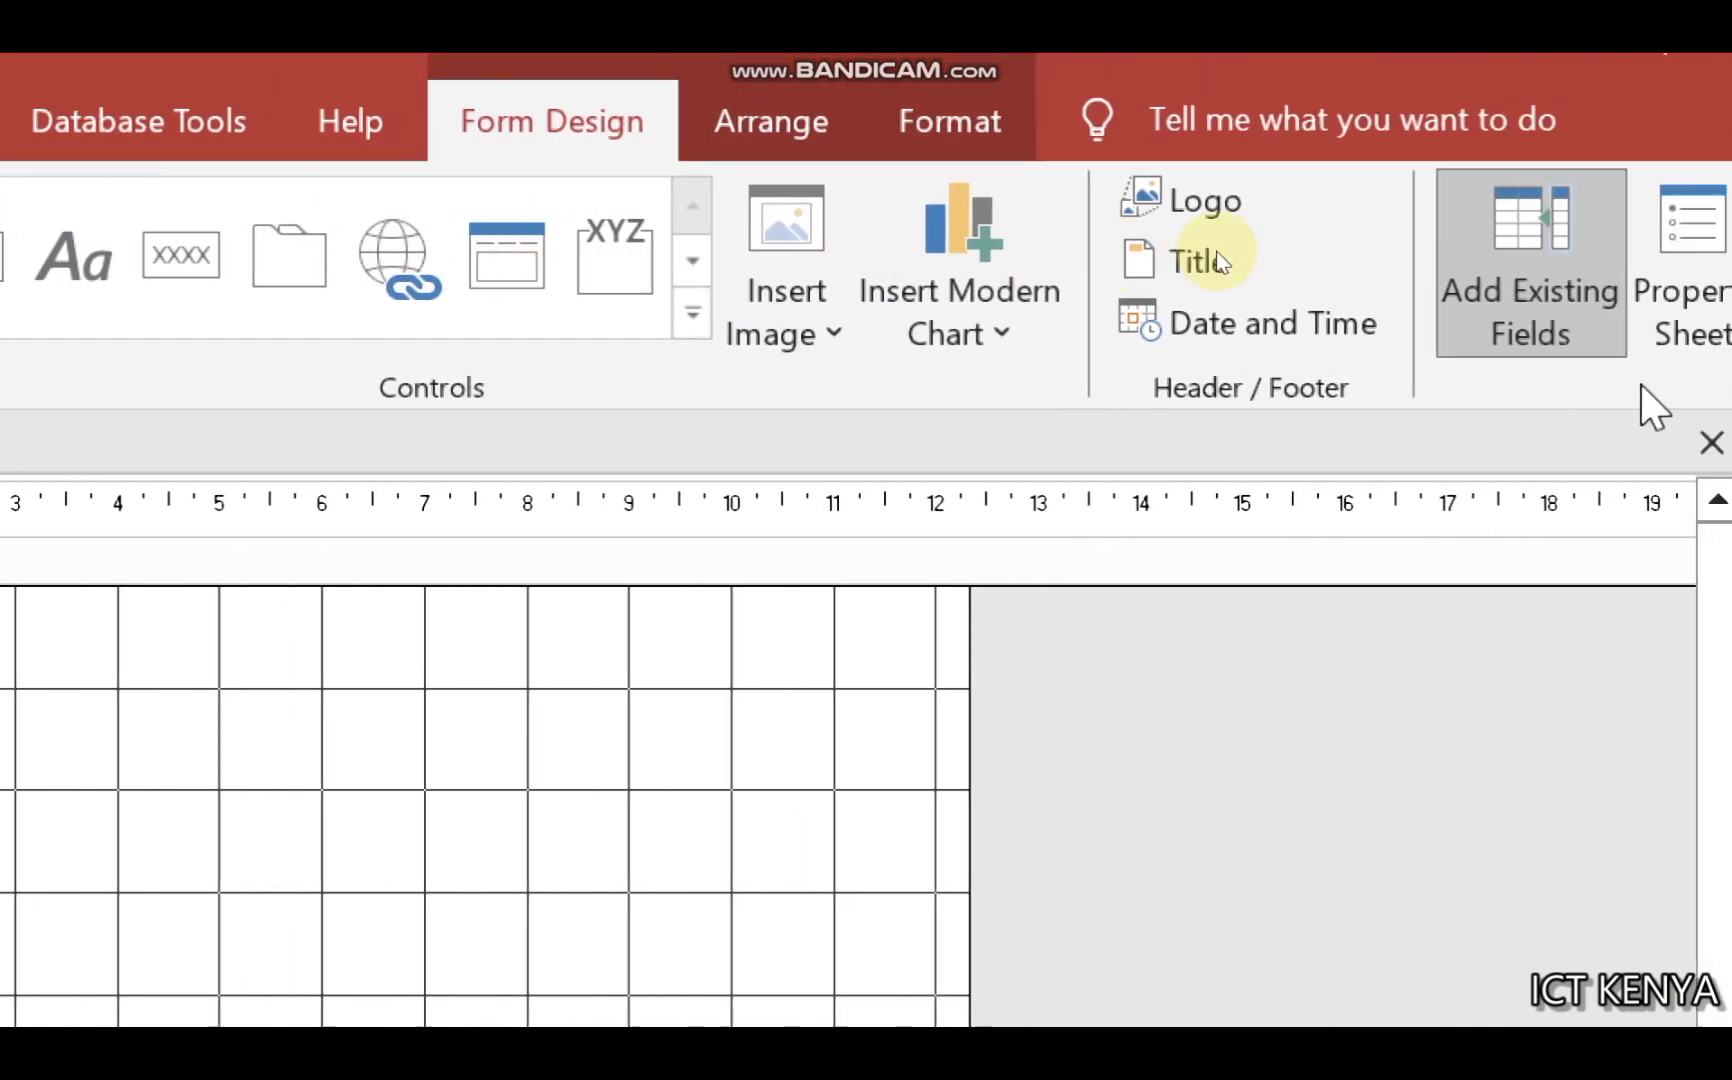
click(1320, 252)
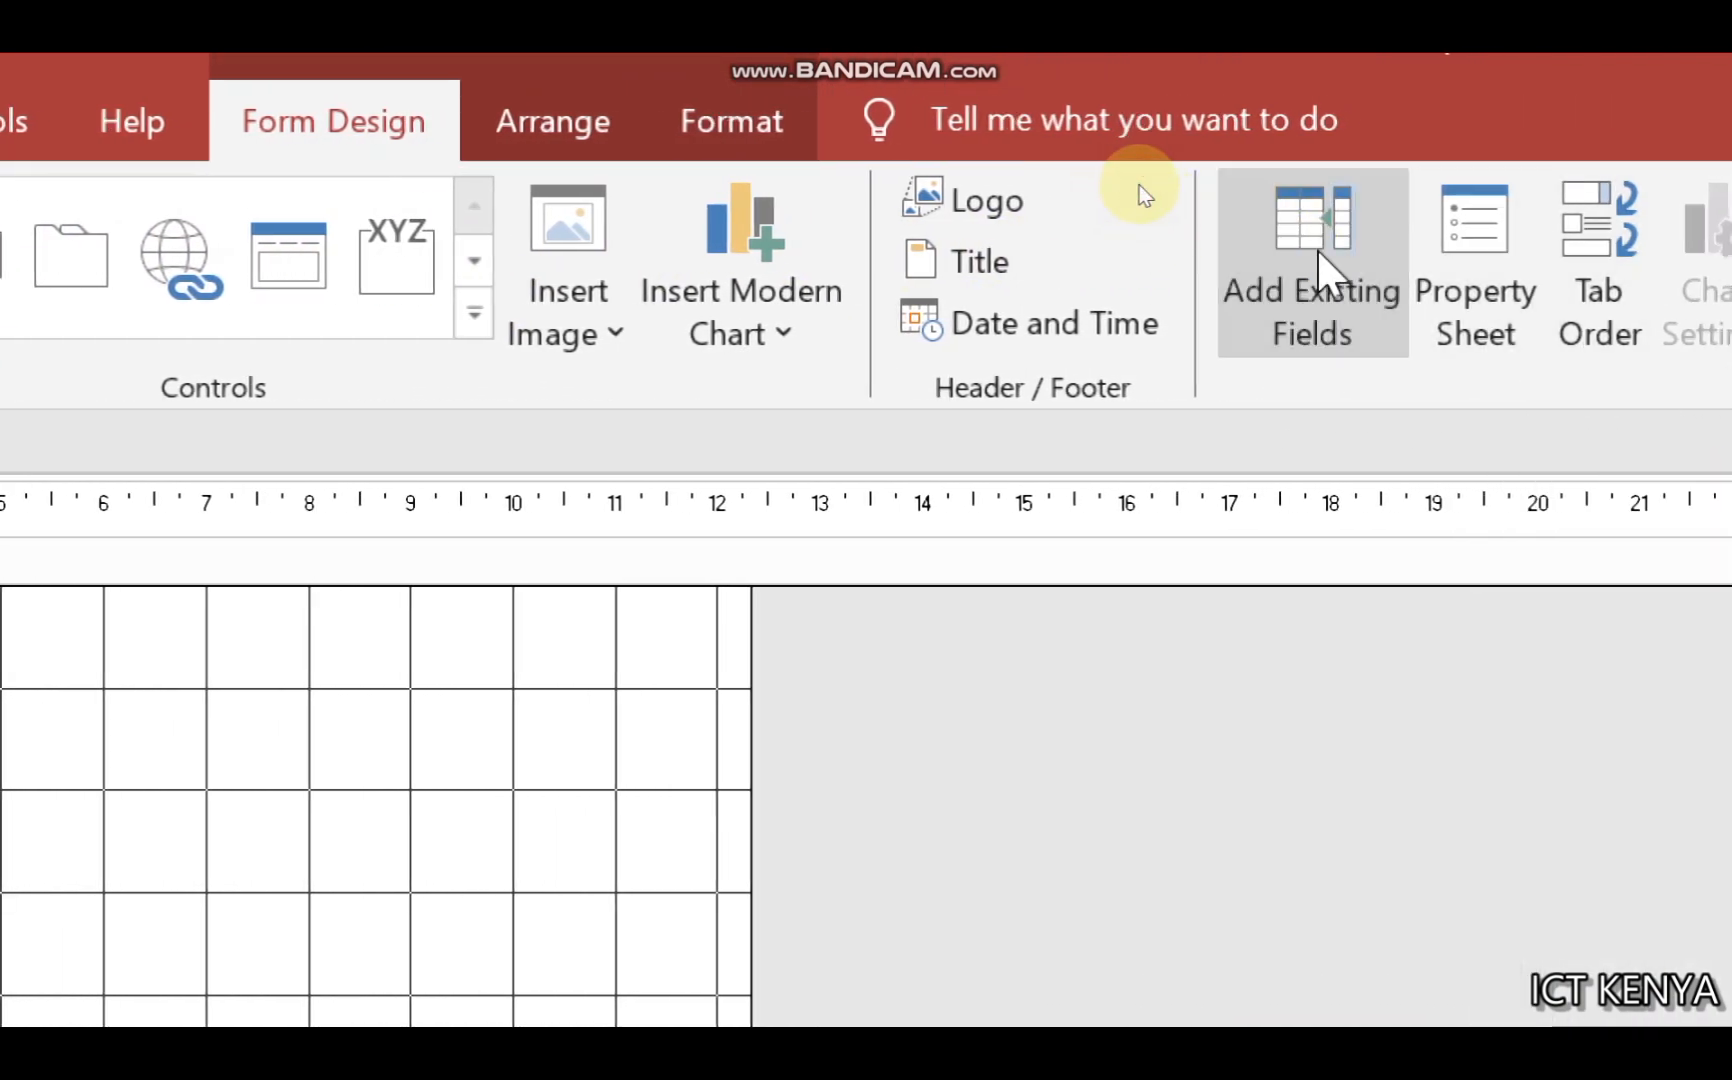
click(1331, 256)
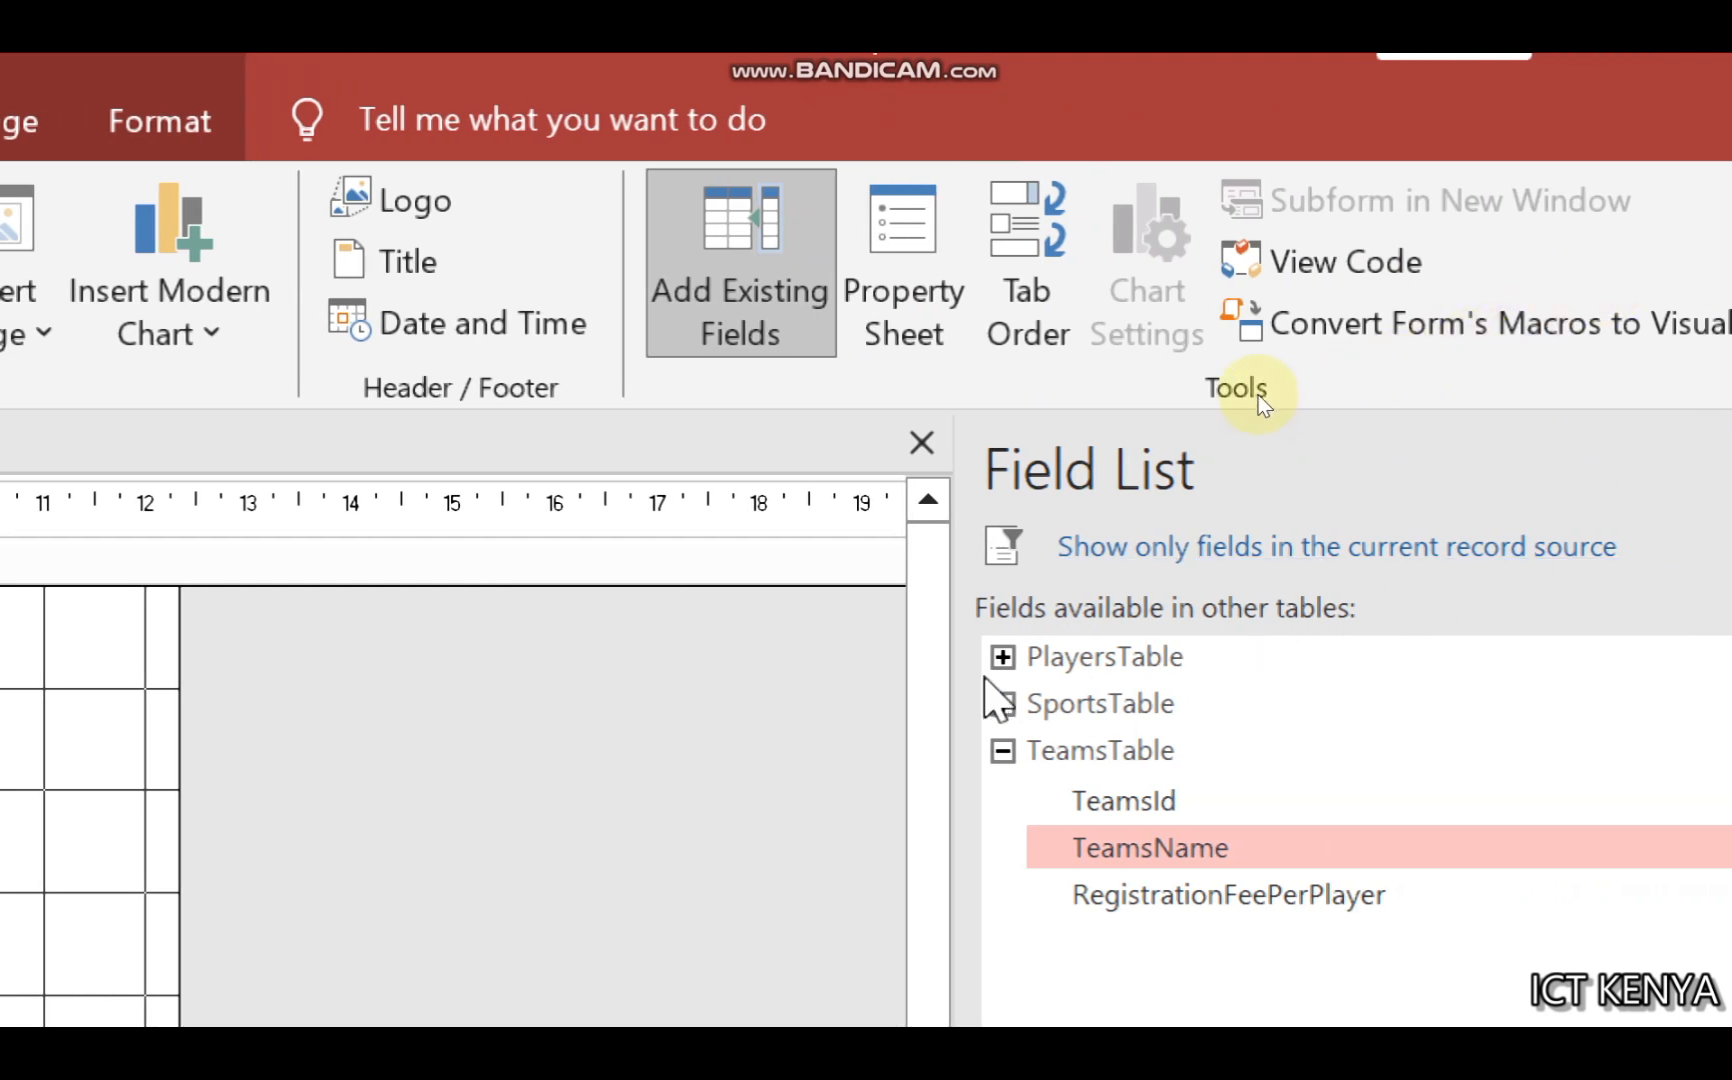
Step: Add the PlayerId, YearOfBirth and FirstName fields from PlayersTable to the form
click(1002, 657)
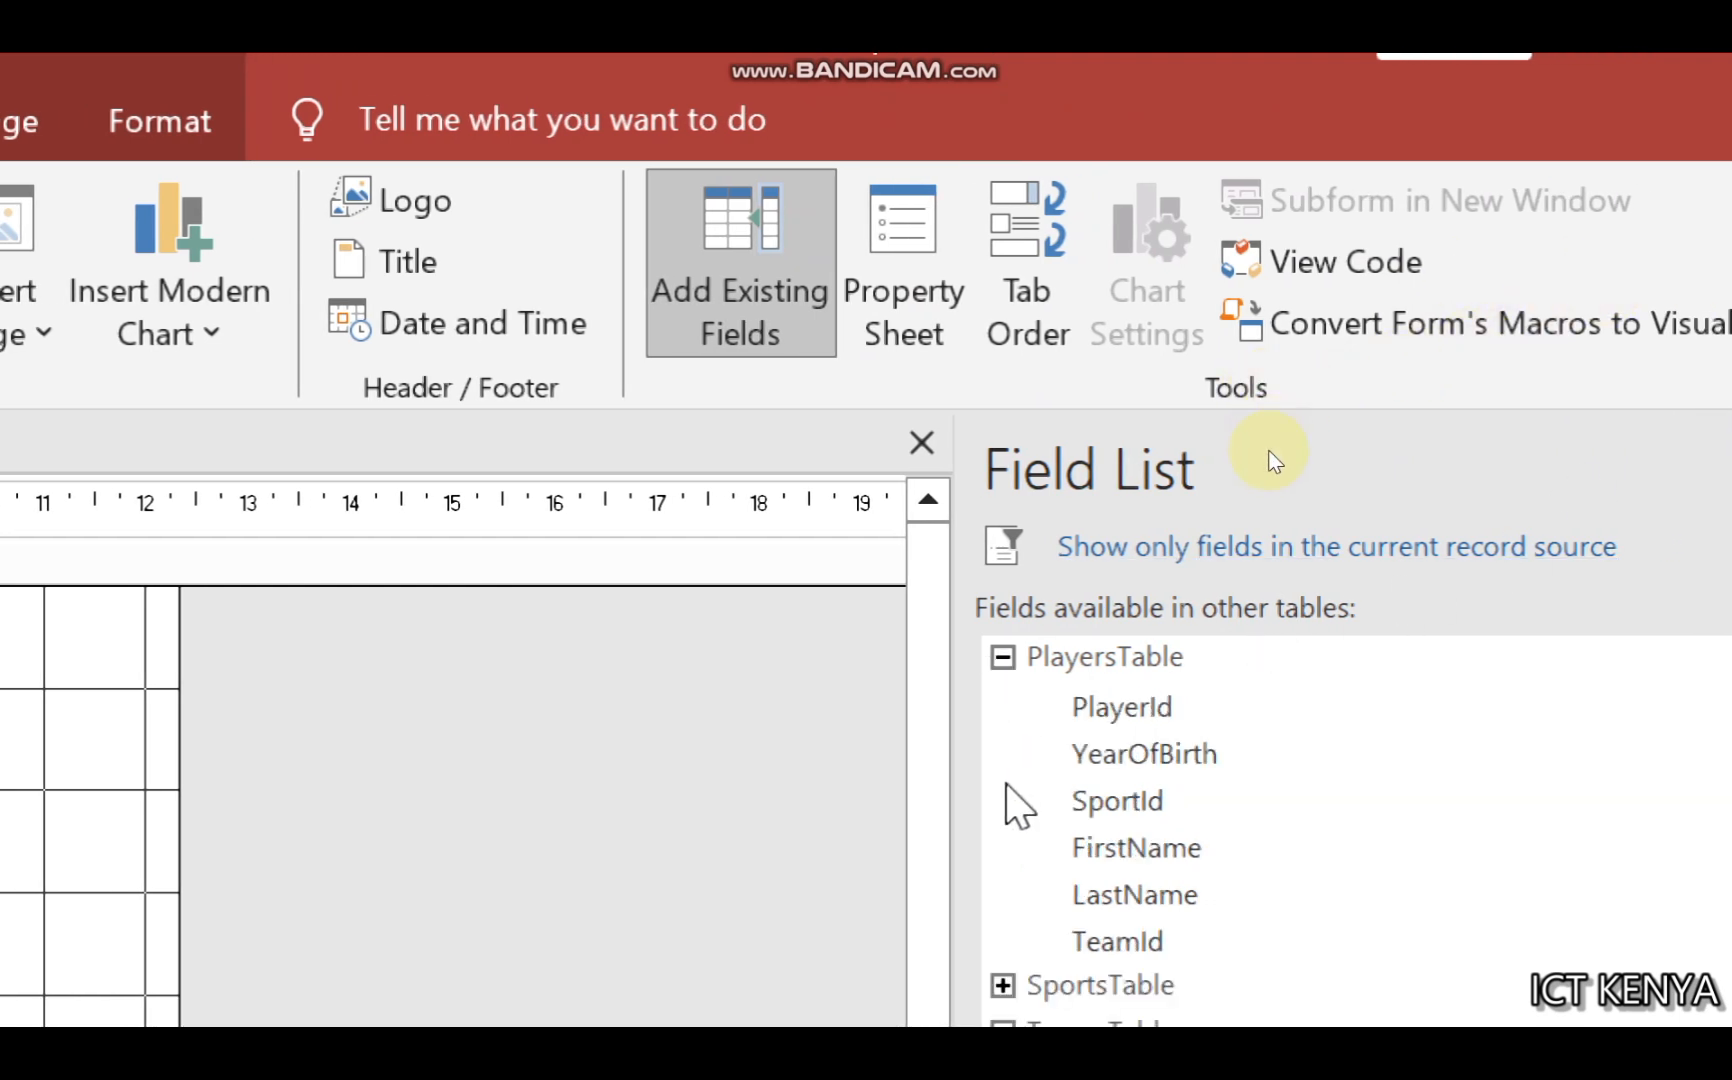
double_click(1185, 708)
click(1178, 750)
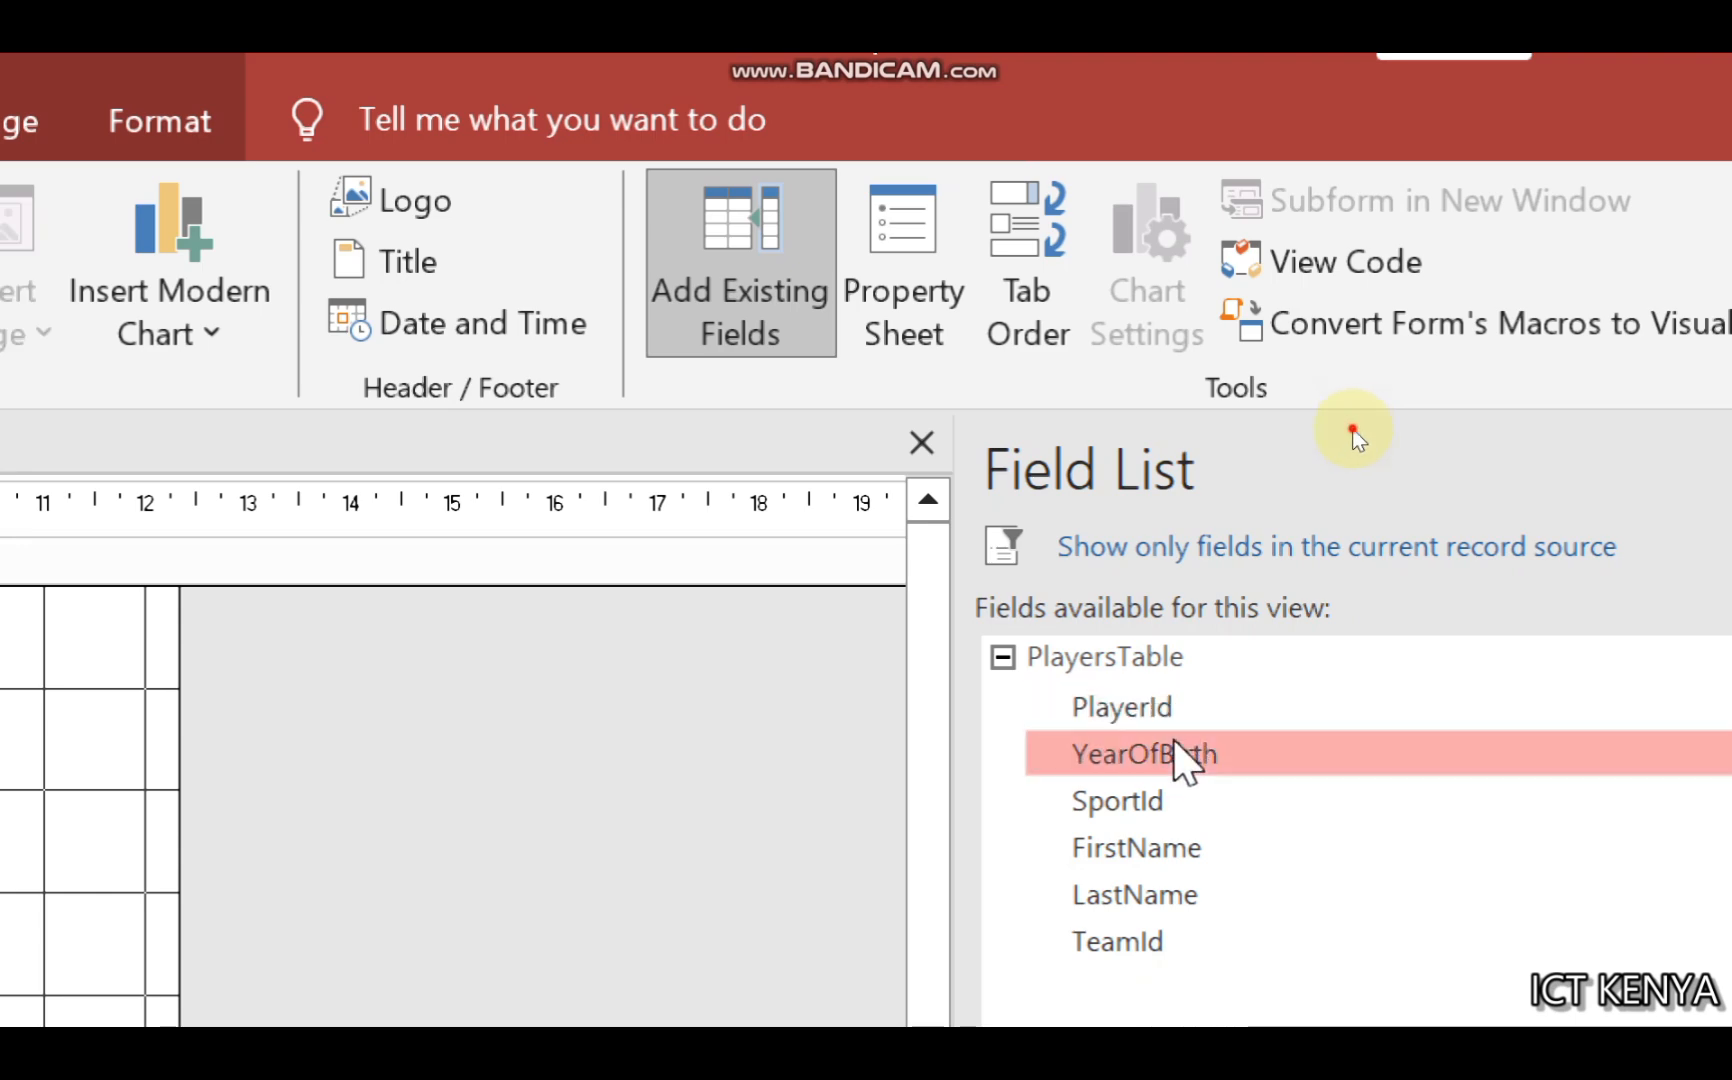
click(1117, 845)
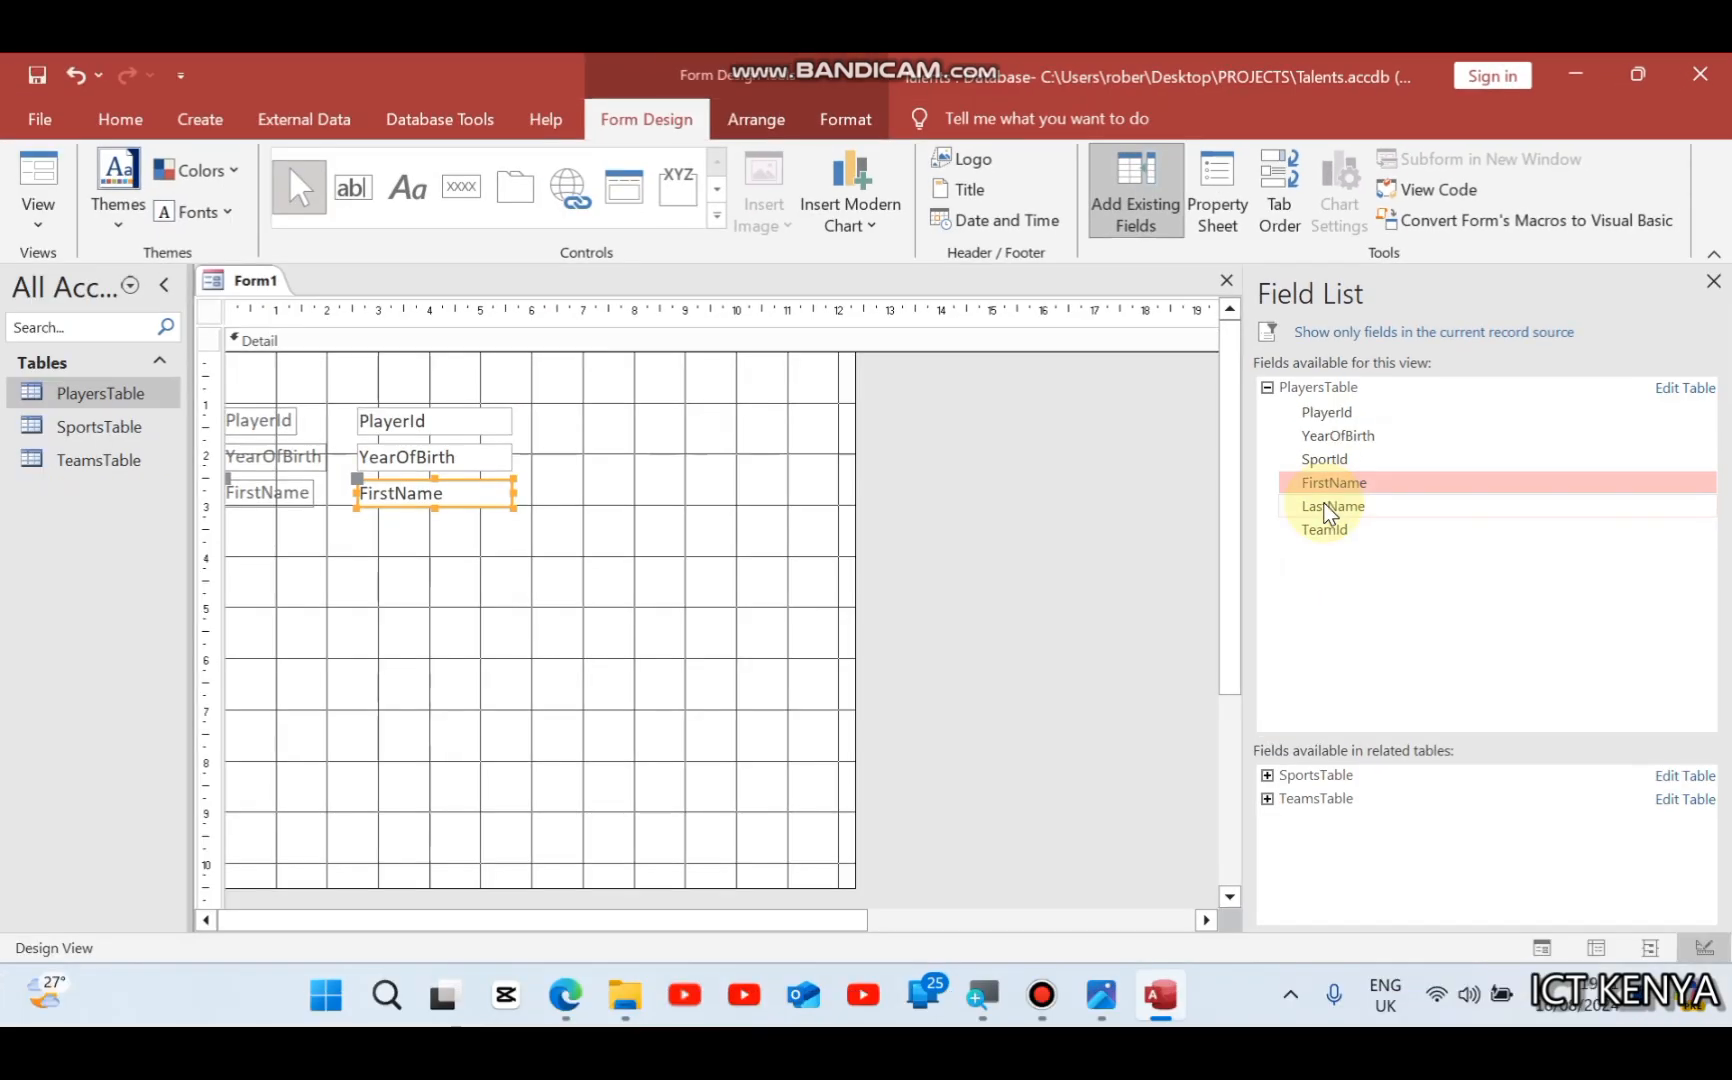
Step: Check figure 1 in the exam paper and add the TeamsName field from TeamsTable to the form
click(568, 992)
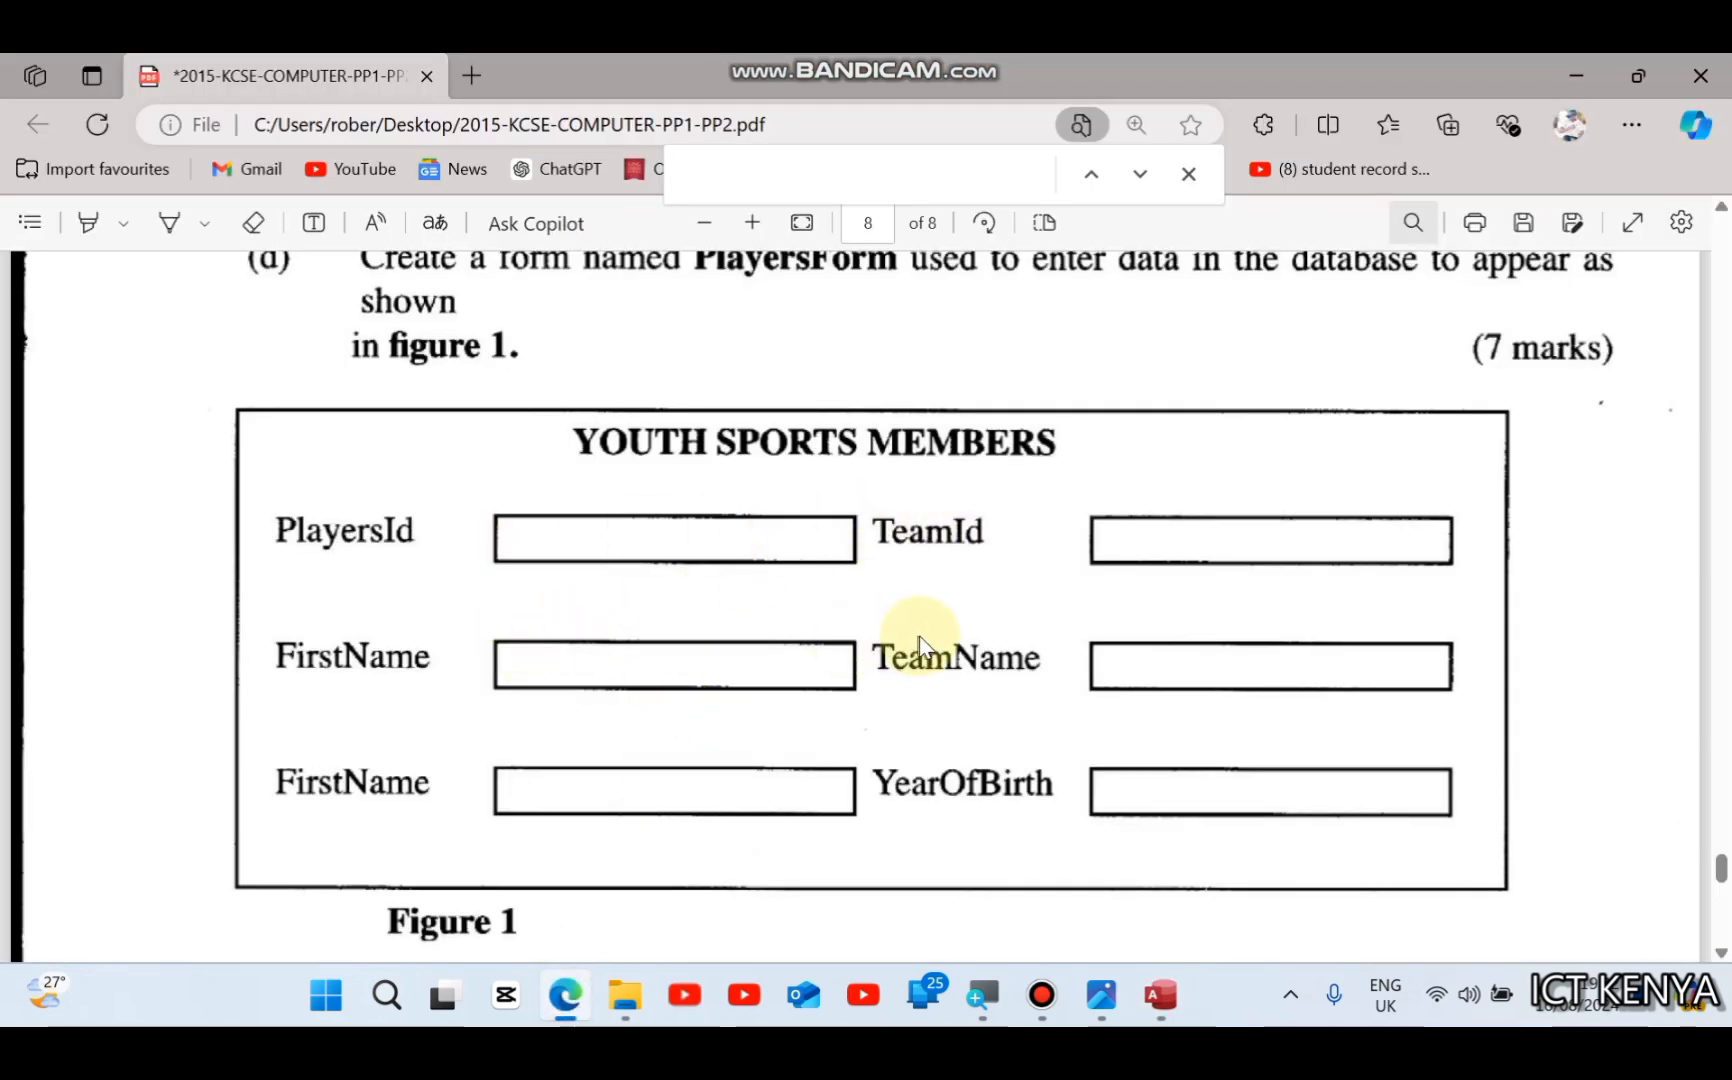
click(565, 995)
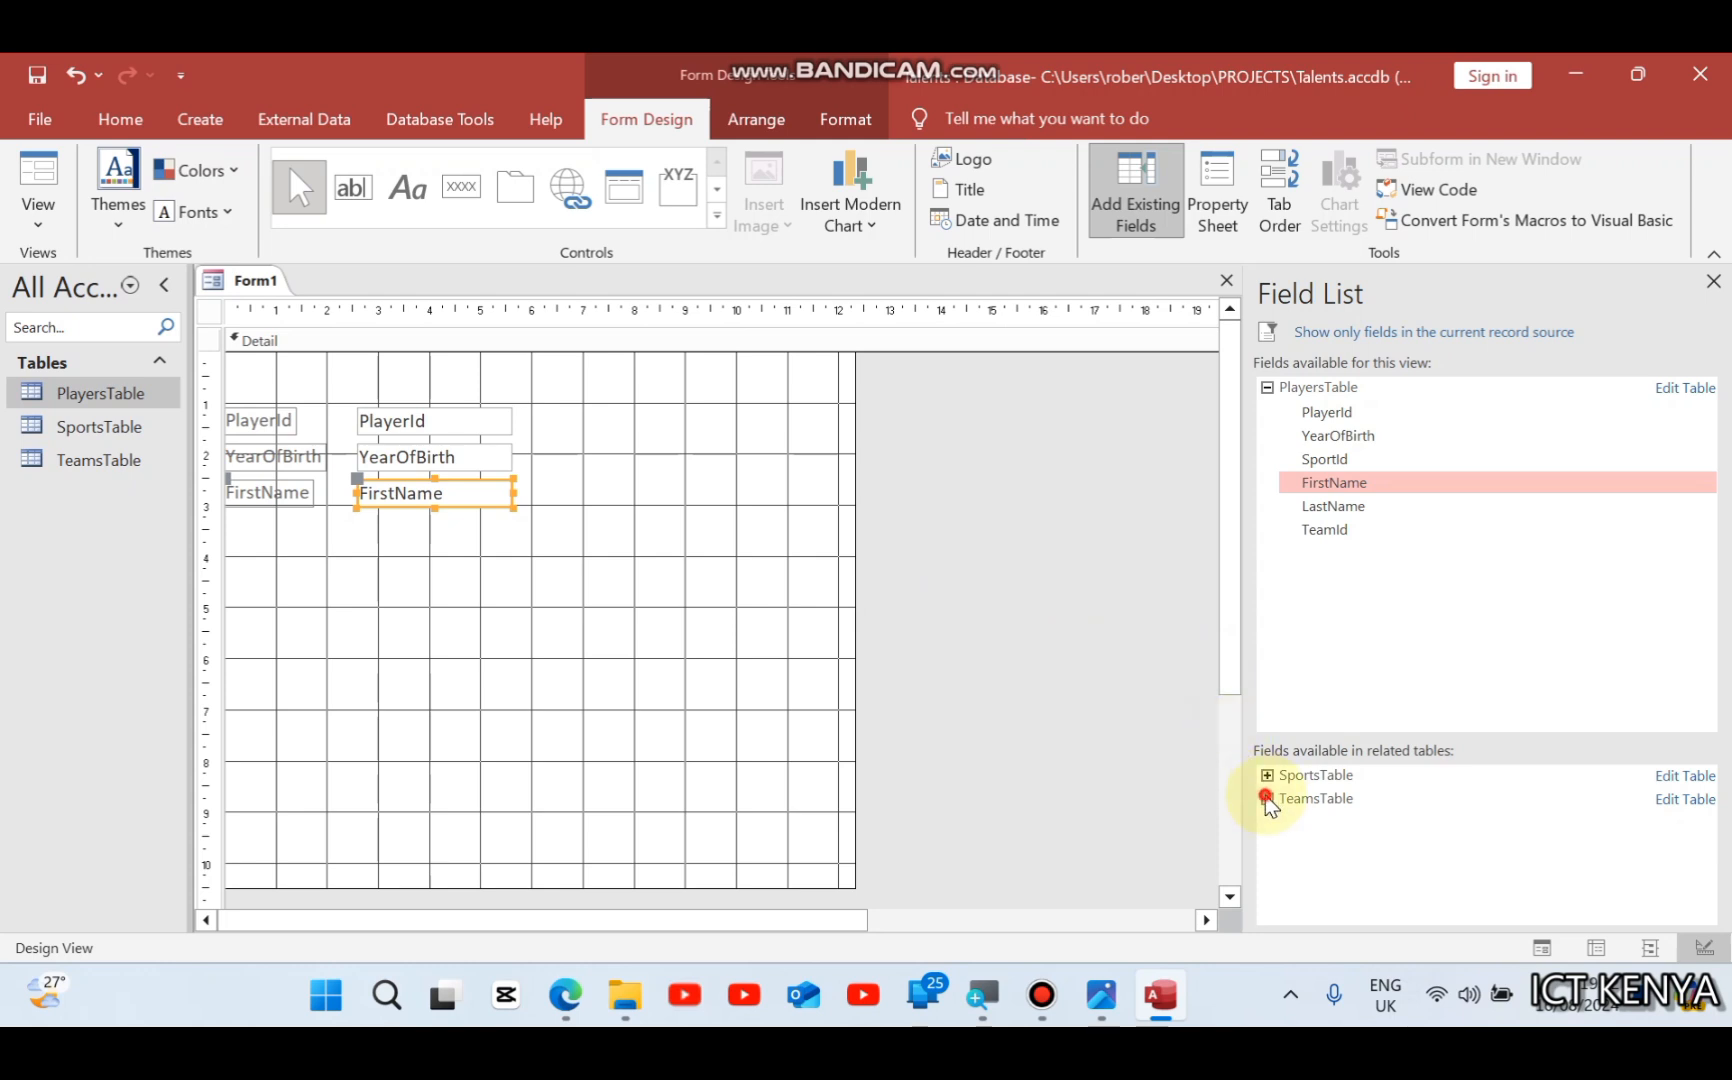
click(1266, 799)
double_click(1340, 847)
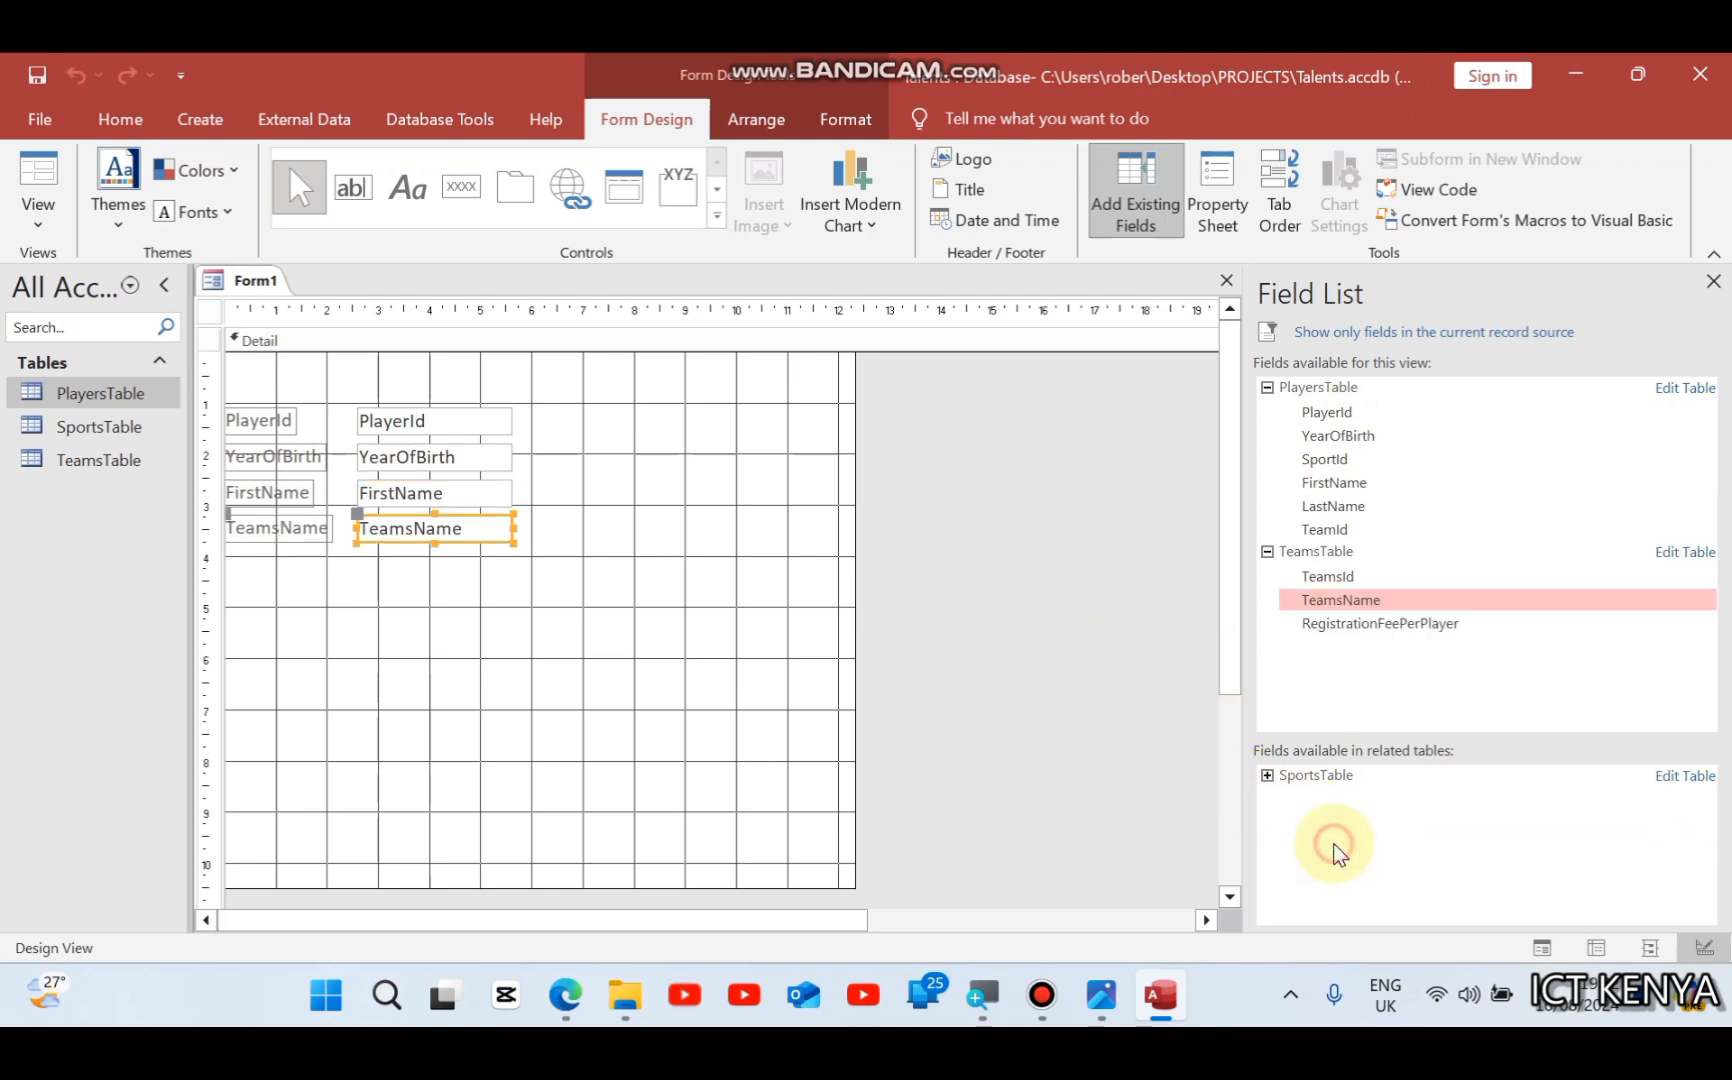
Step: With the exam paper's figure 1 alongside, add the TeamsId and LastName fields to the form and close the field list
click(578, 997)
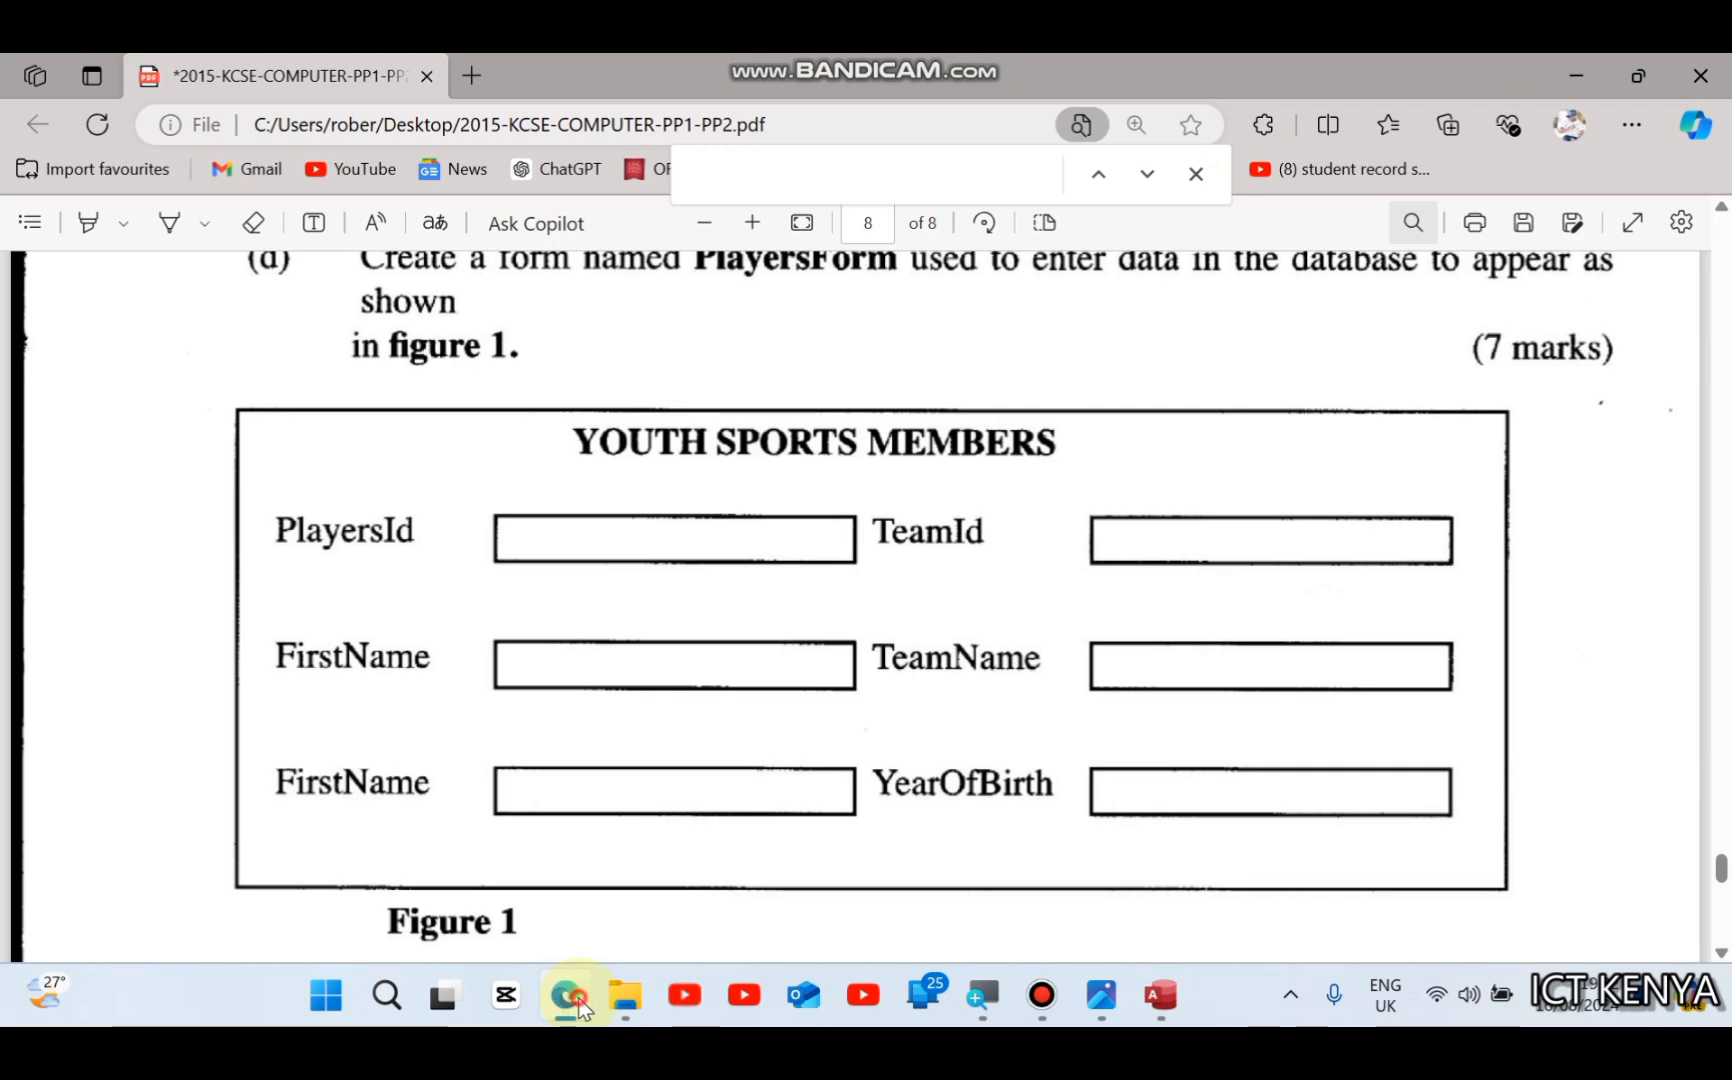
click(578, 997)
click(578, 997)
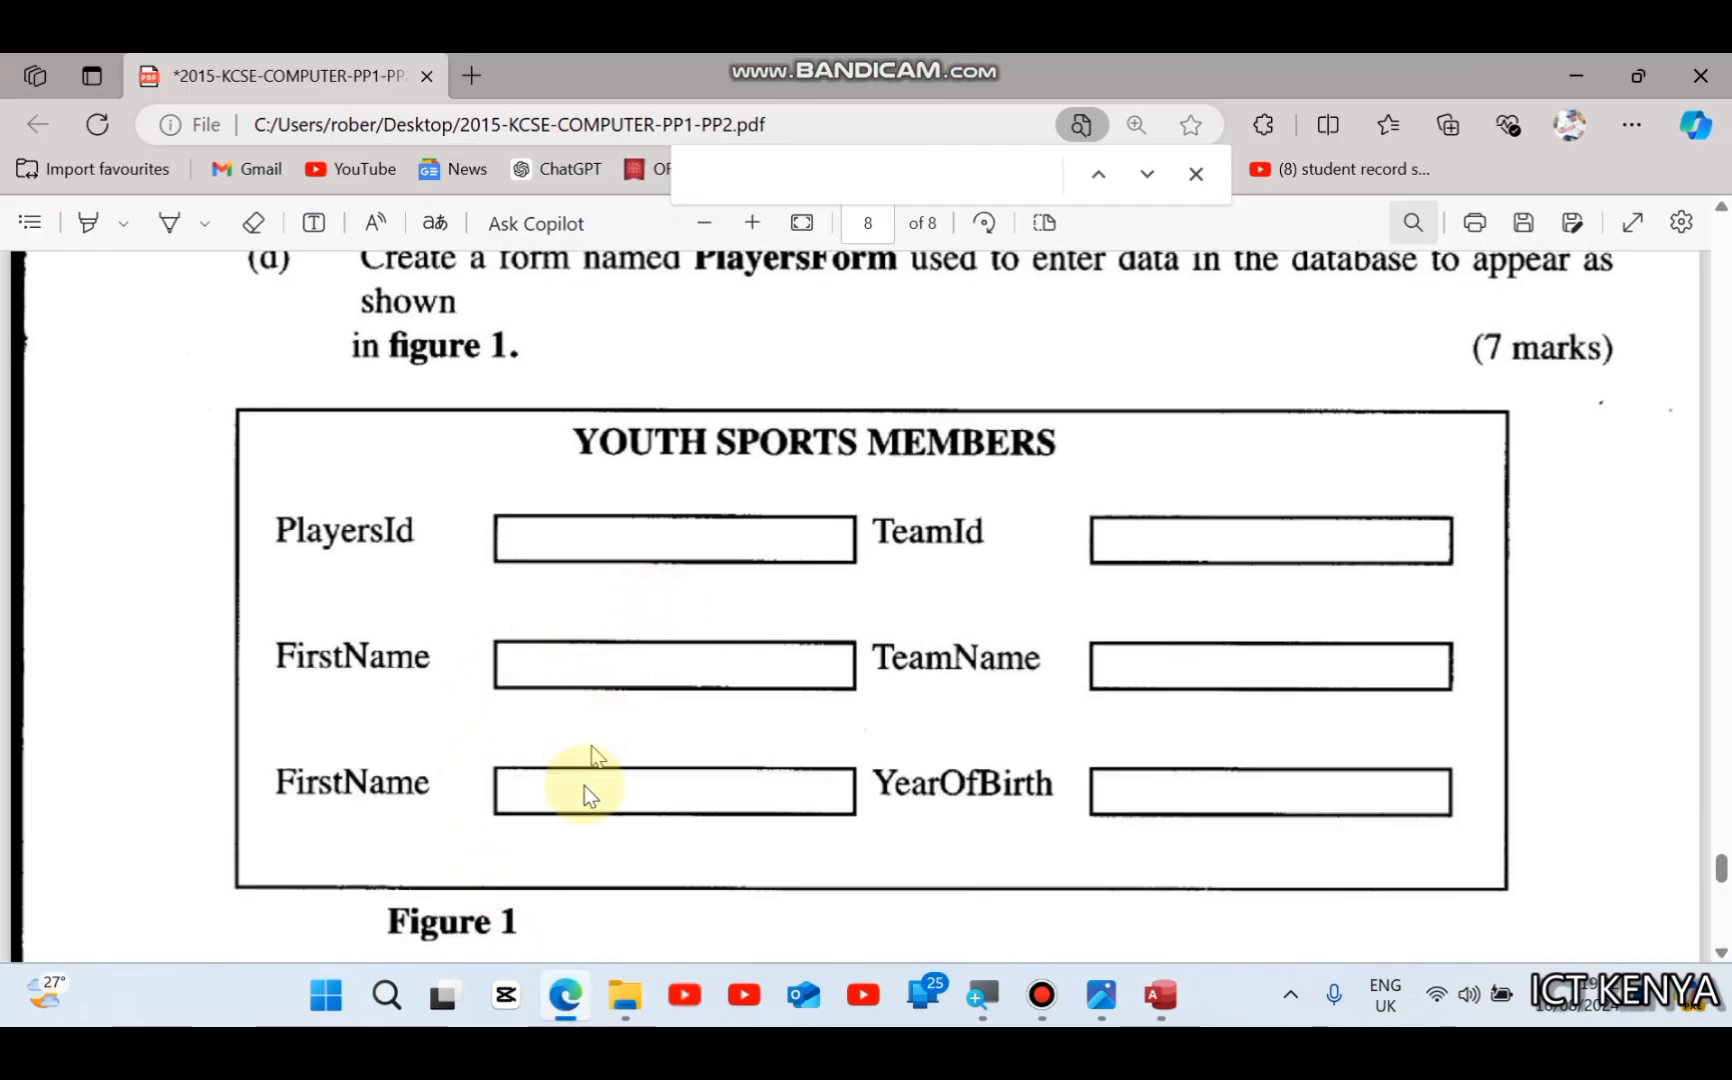
click(1152, 985)
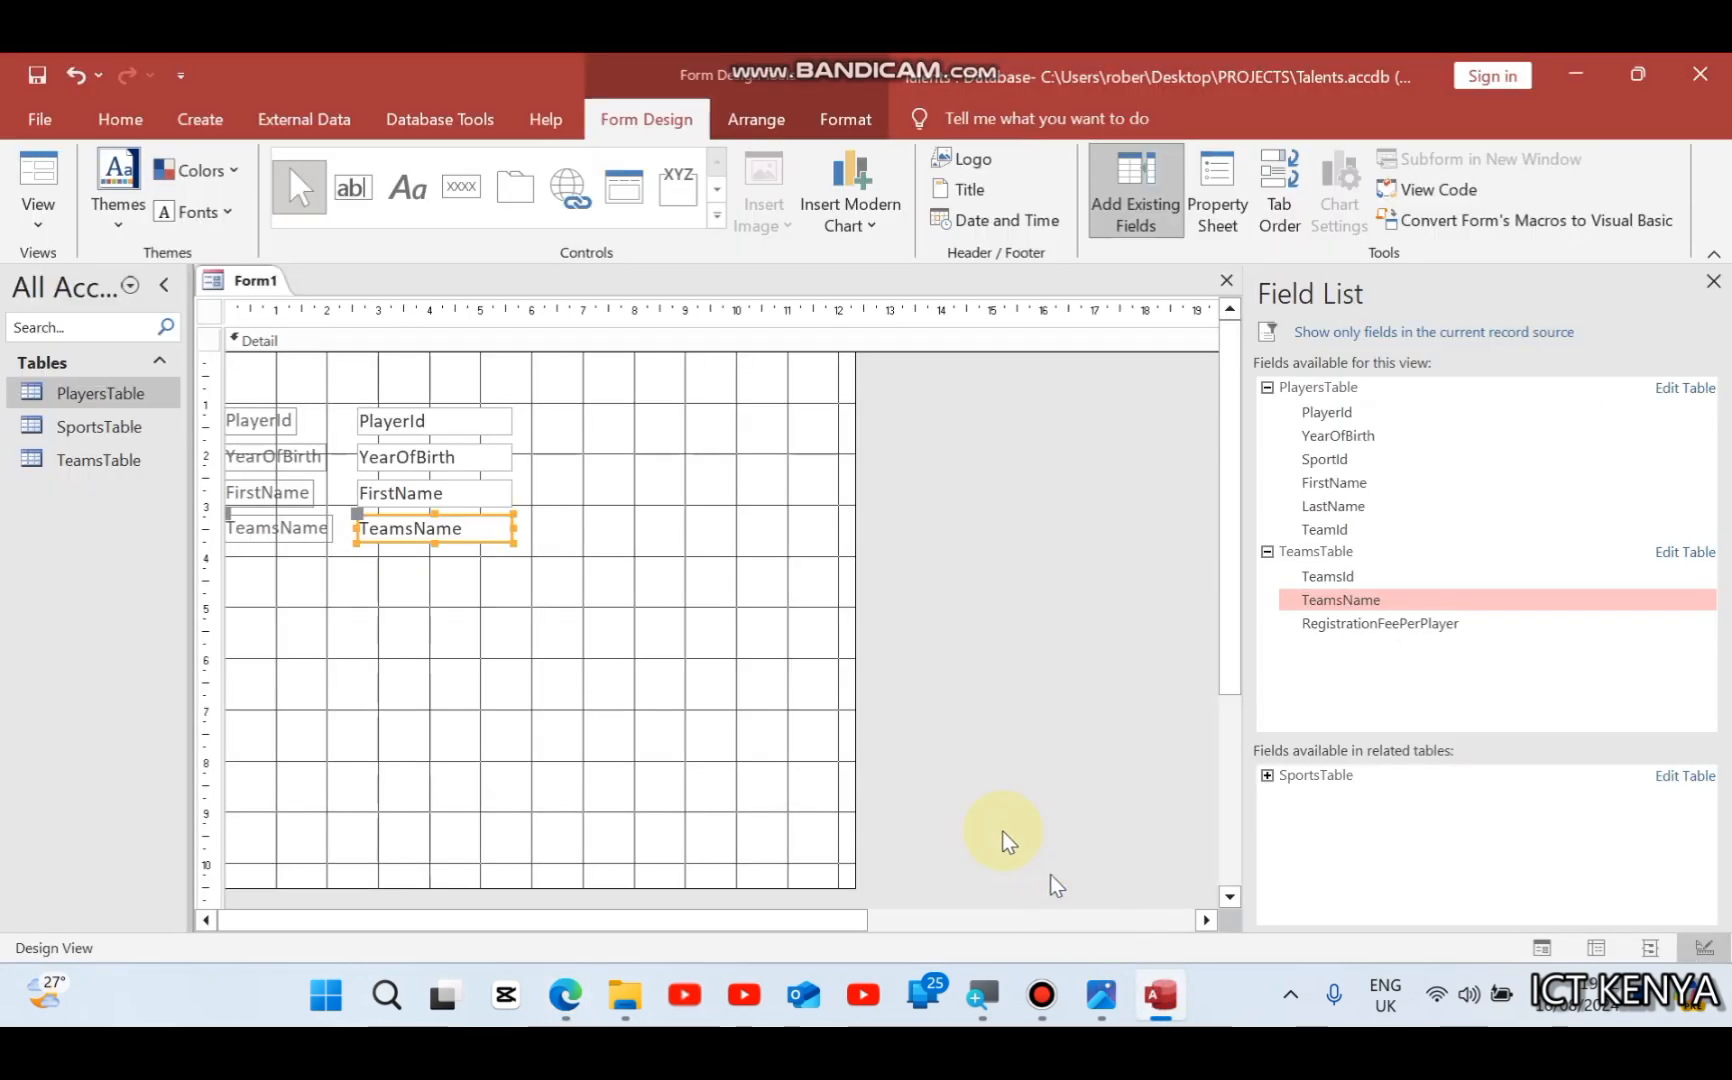
key(super+Left)
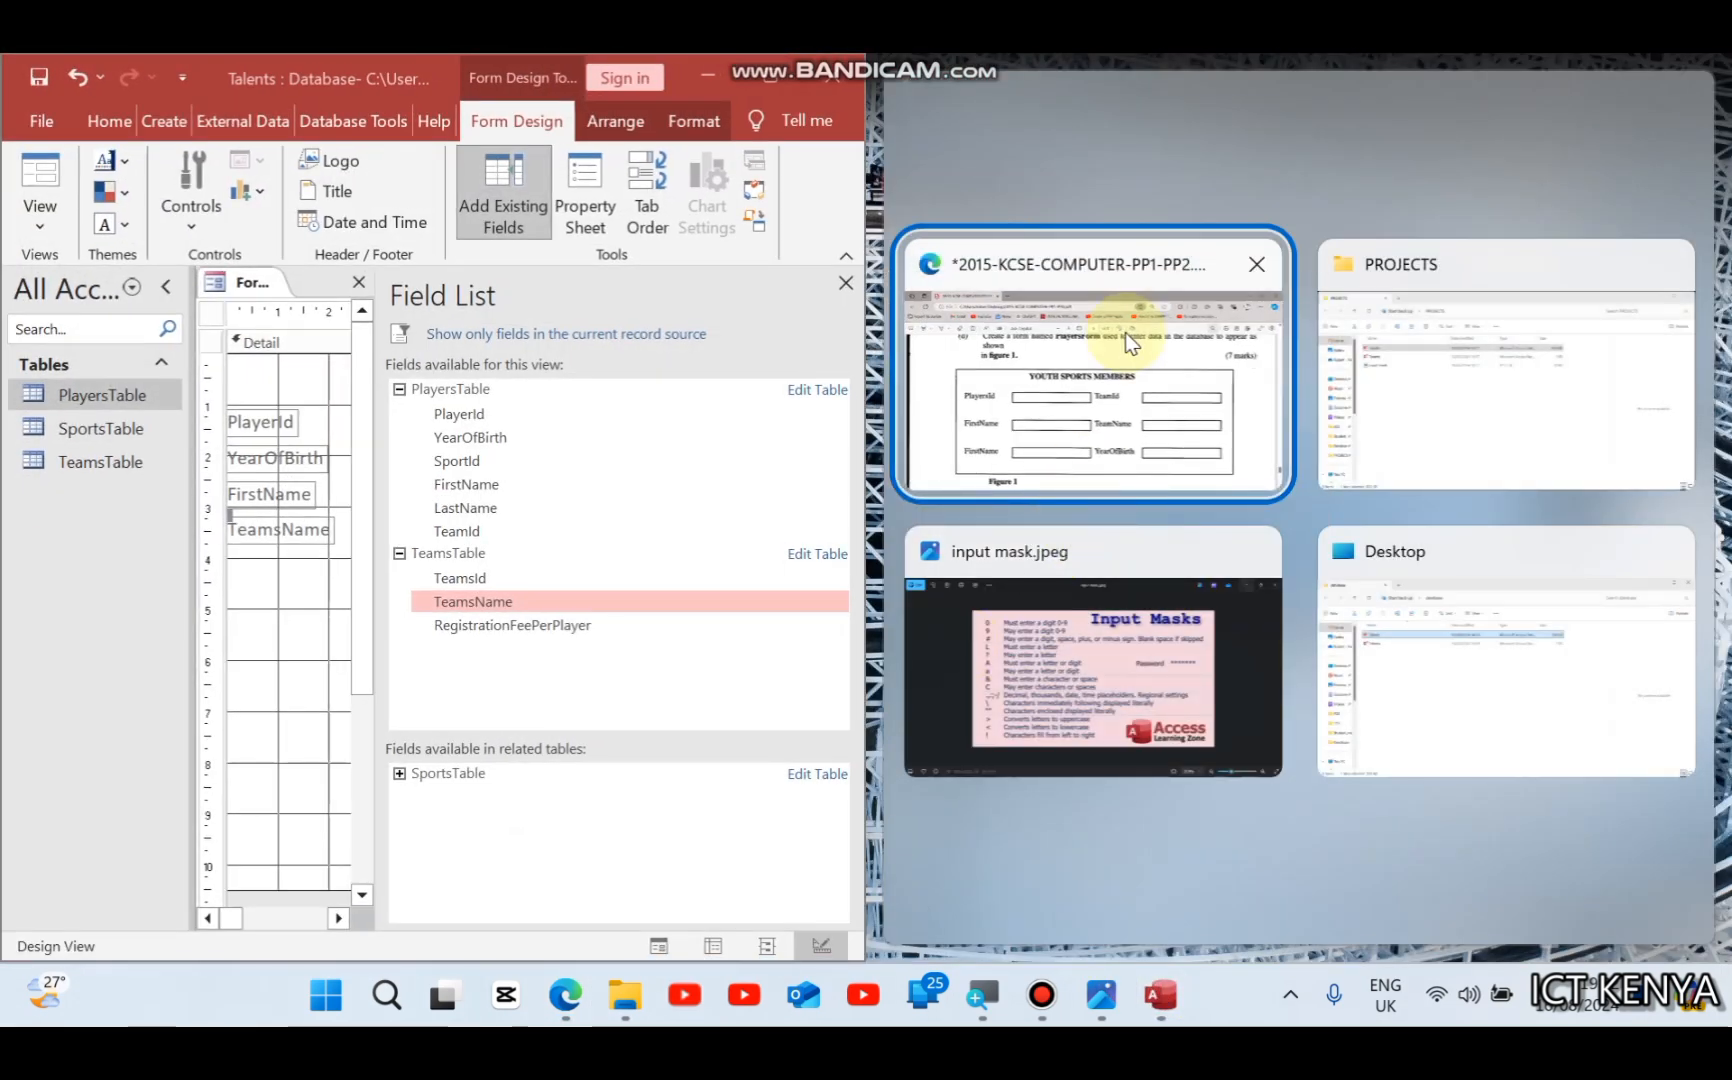
click(1124, 332)
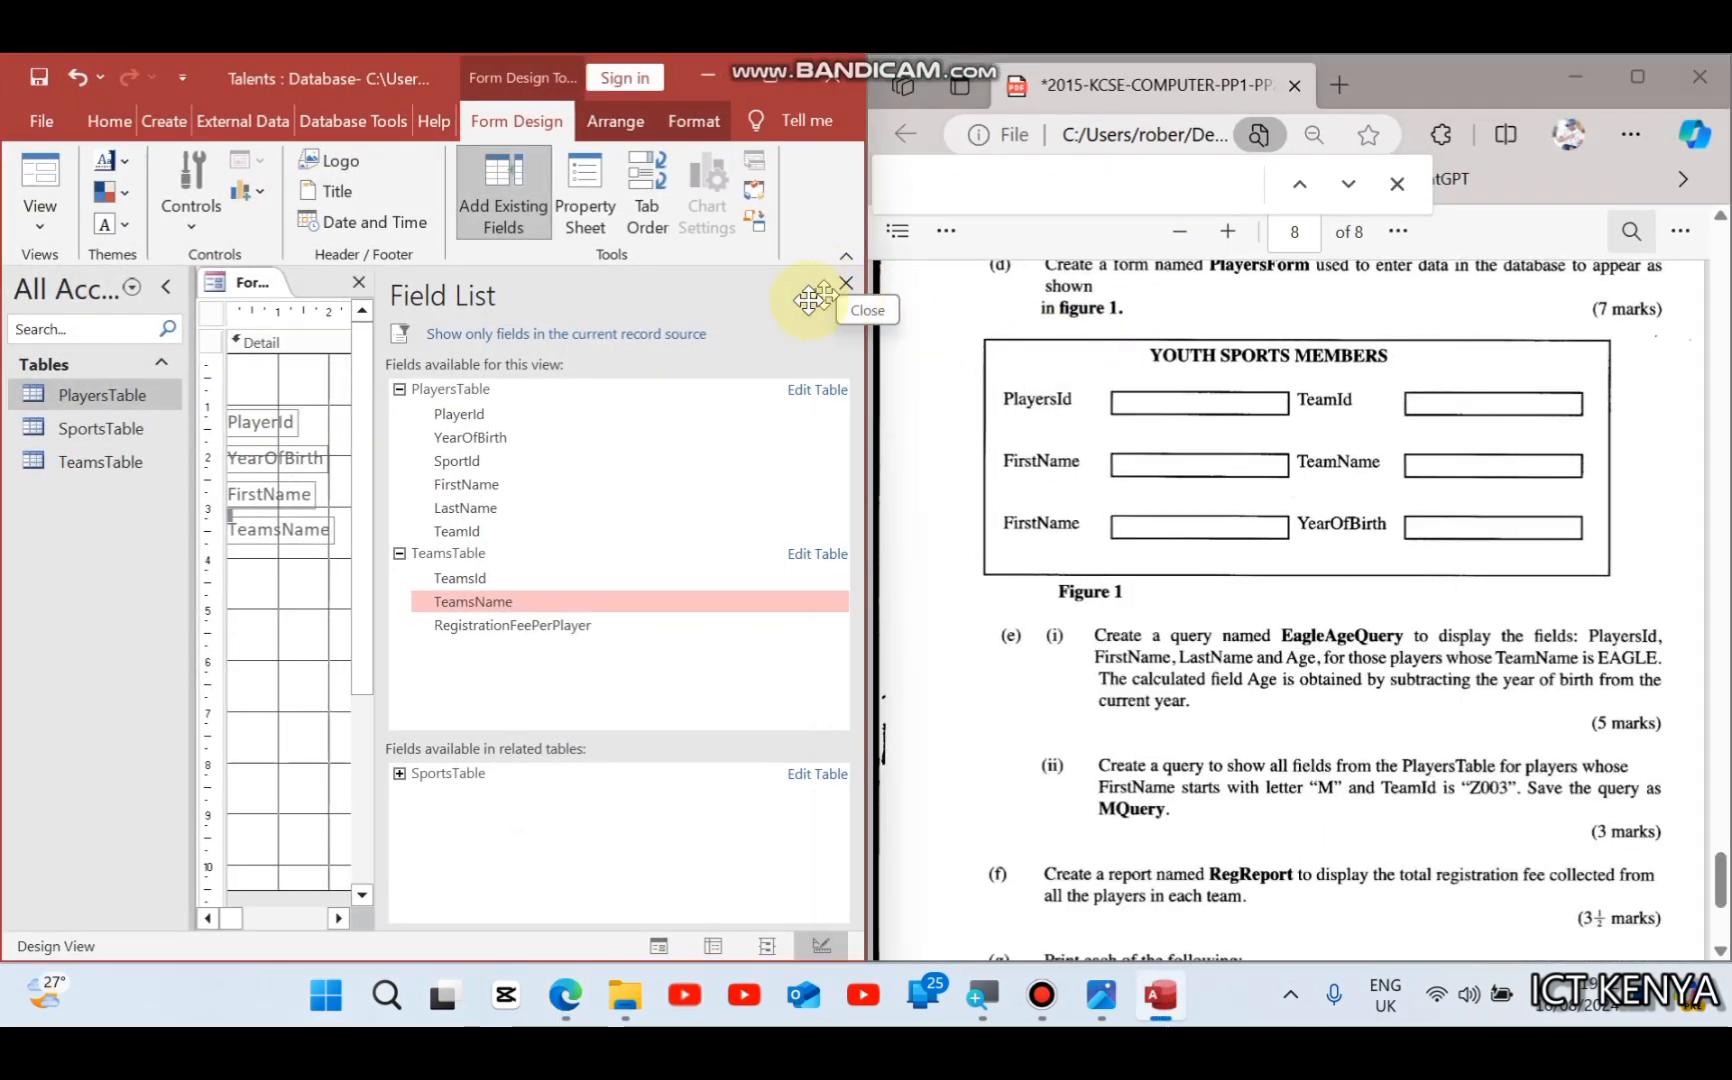
click(849, 284)
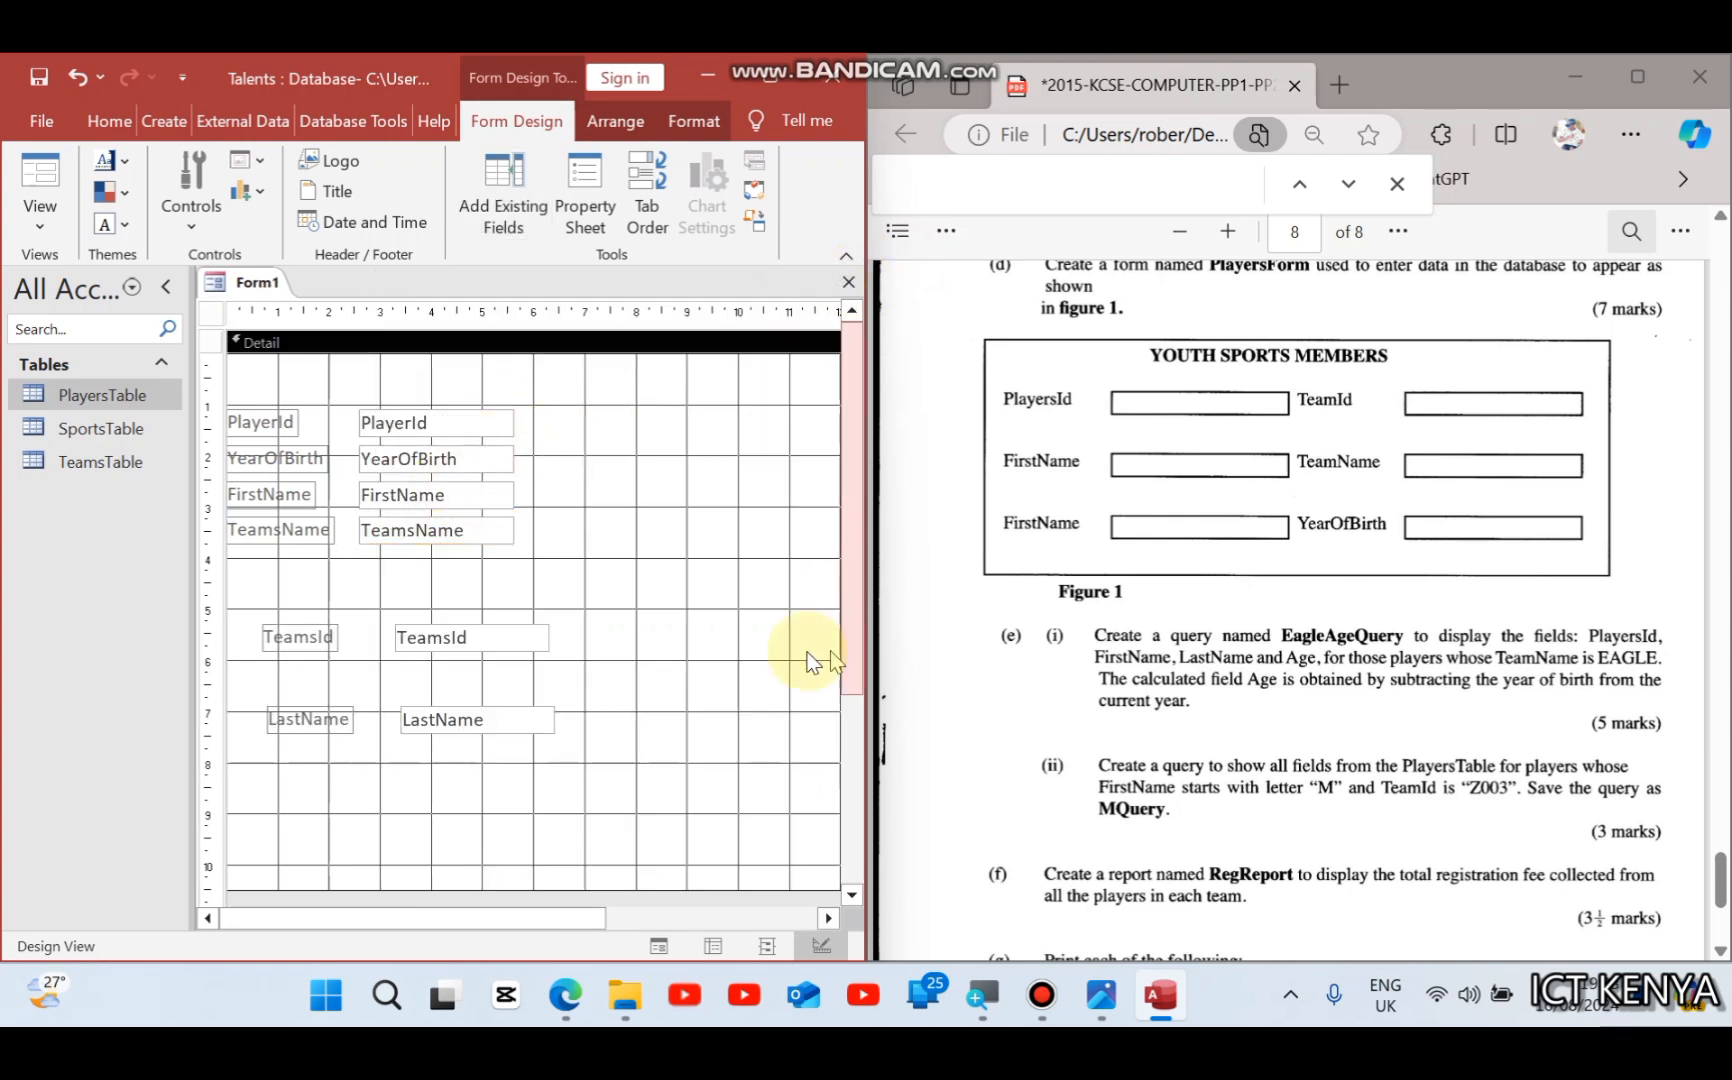
click(604, 674)
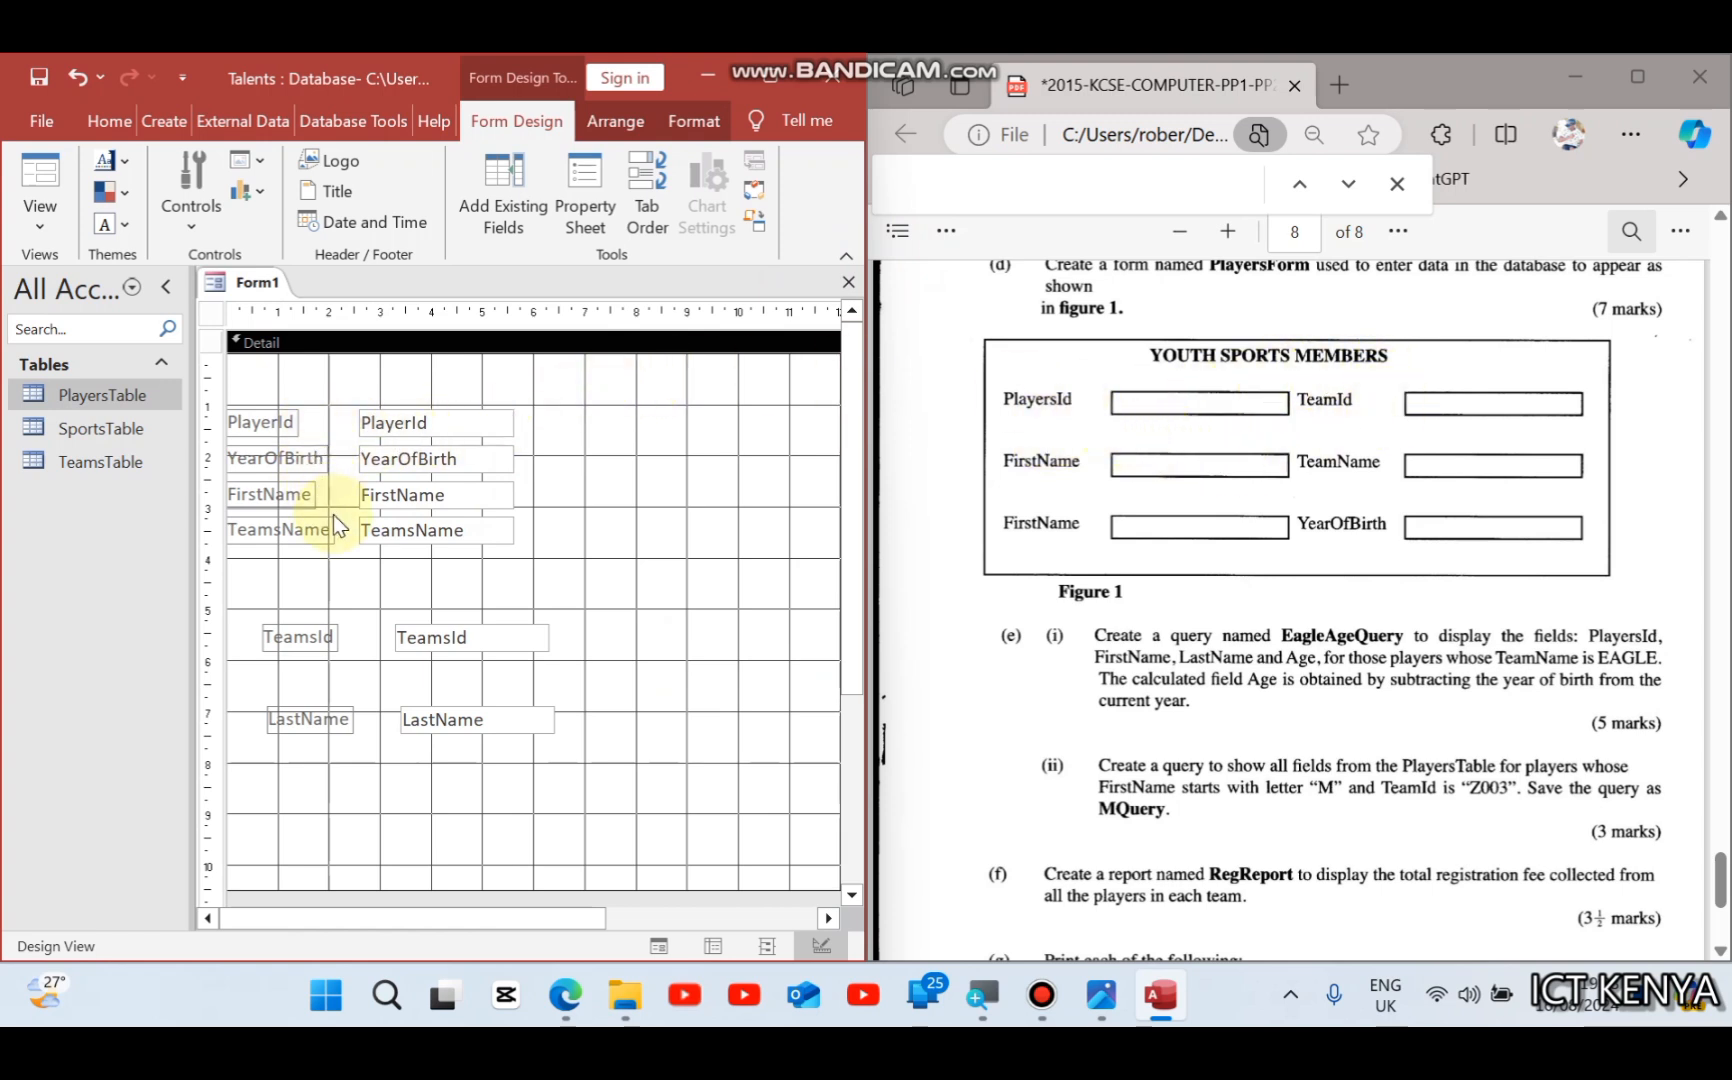
Step: Arrange the form fields in three rows of two: PlayerId with TeamsId, FirstName with TeamsName, LastName with YearOfBirth
drag(318, 643, 614, 422)
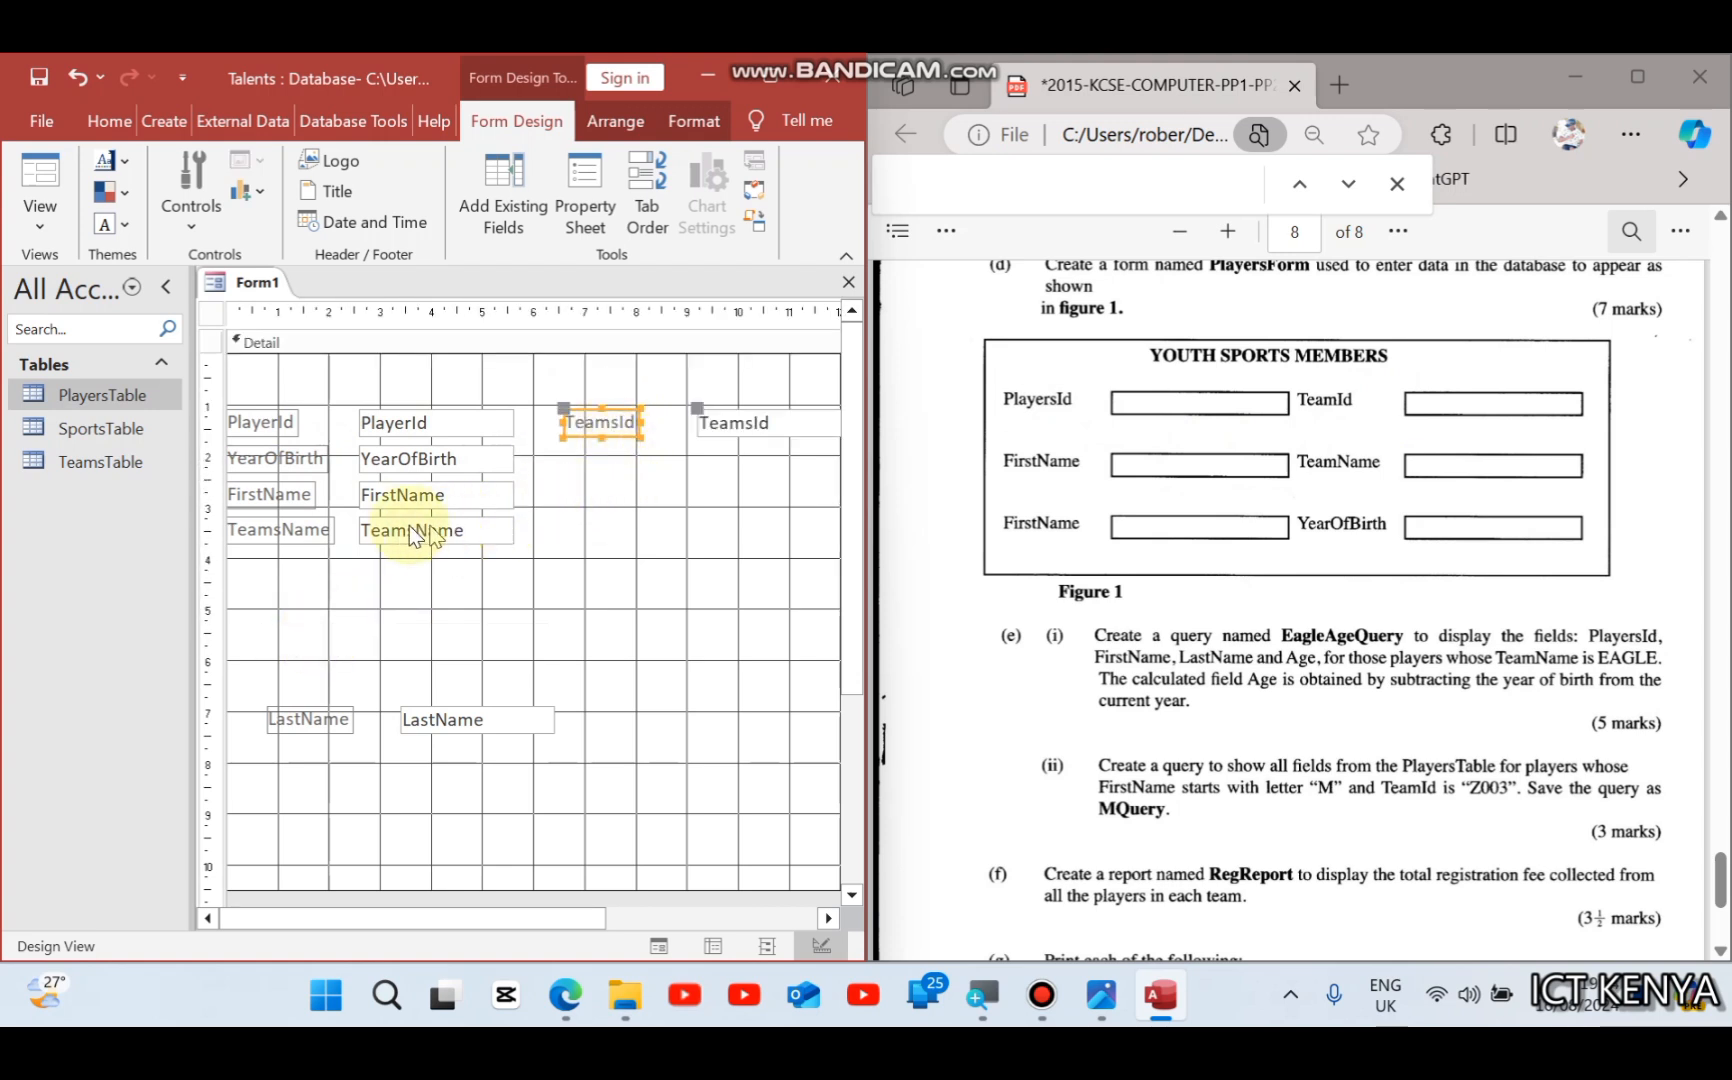
drag(287, 470, 566, 638)
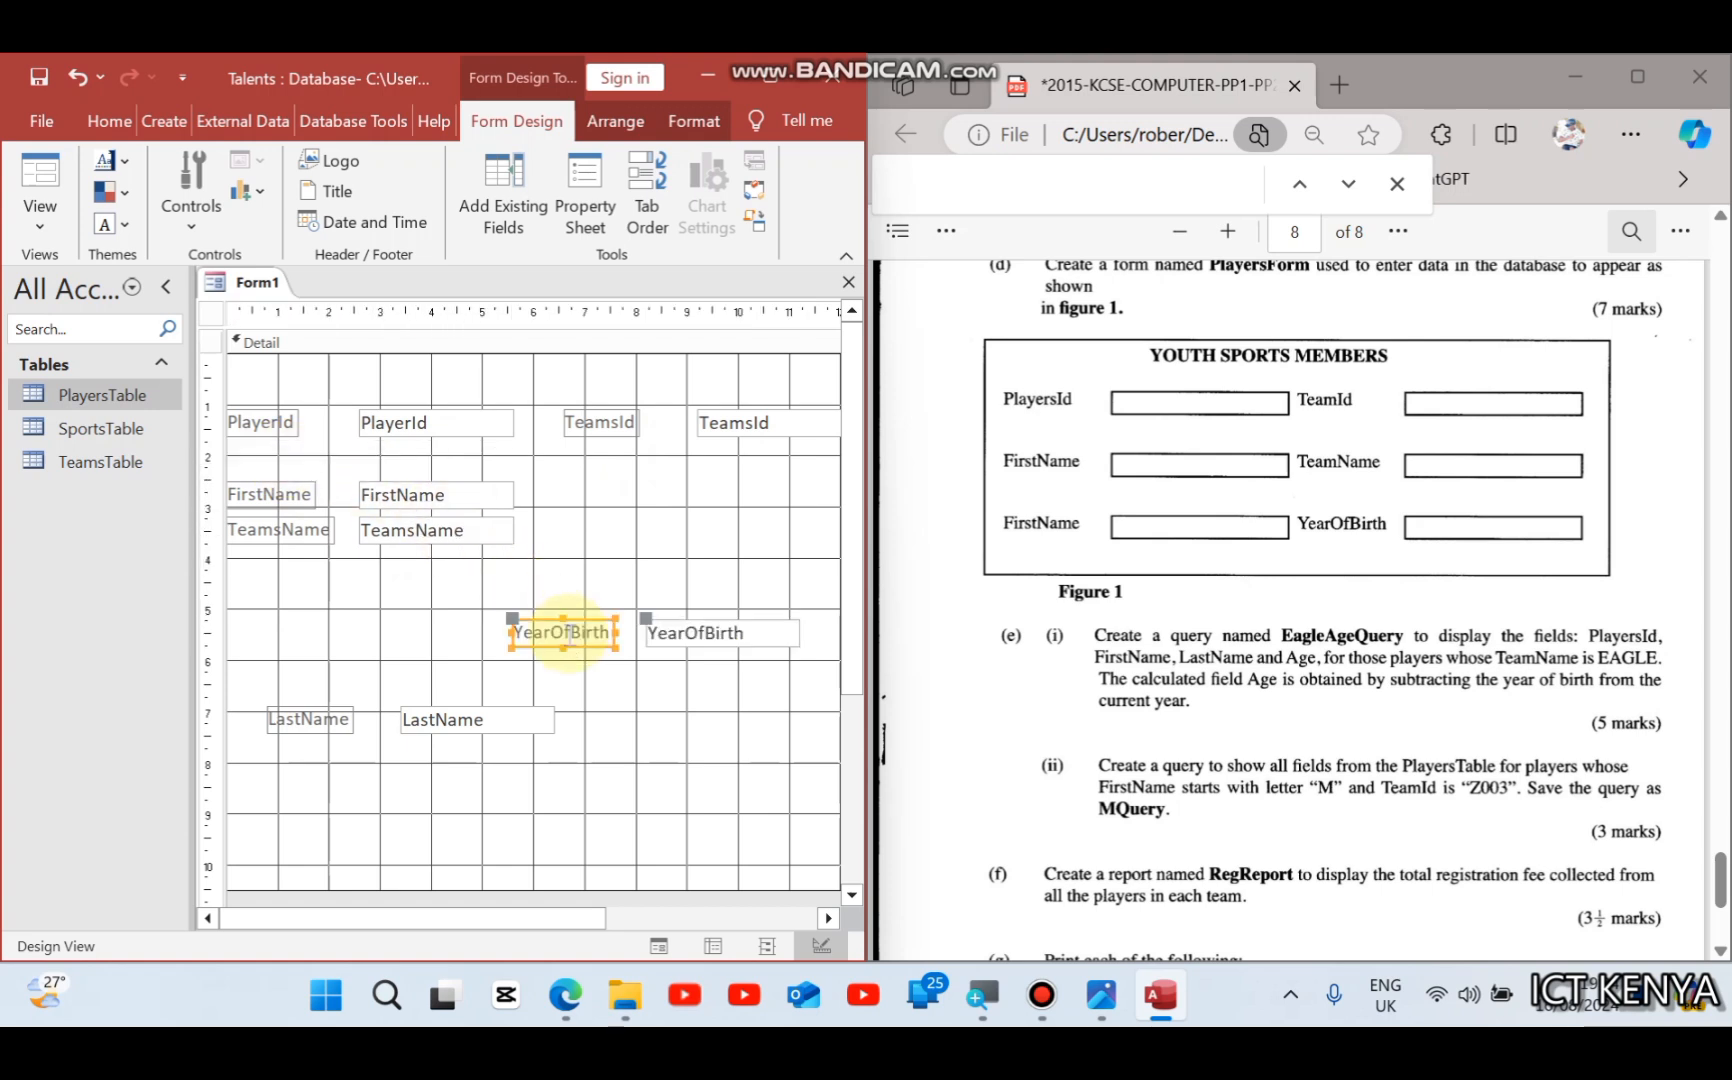
drag(305, 503, 621, 472)
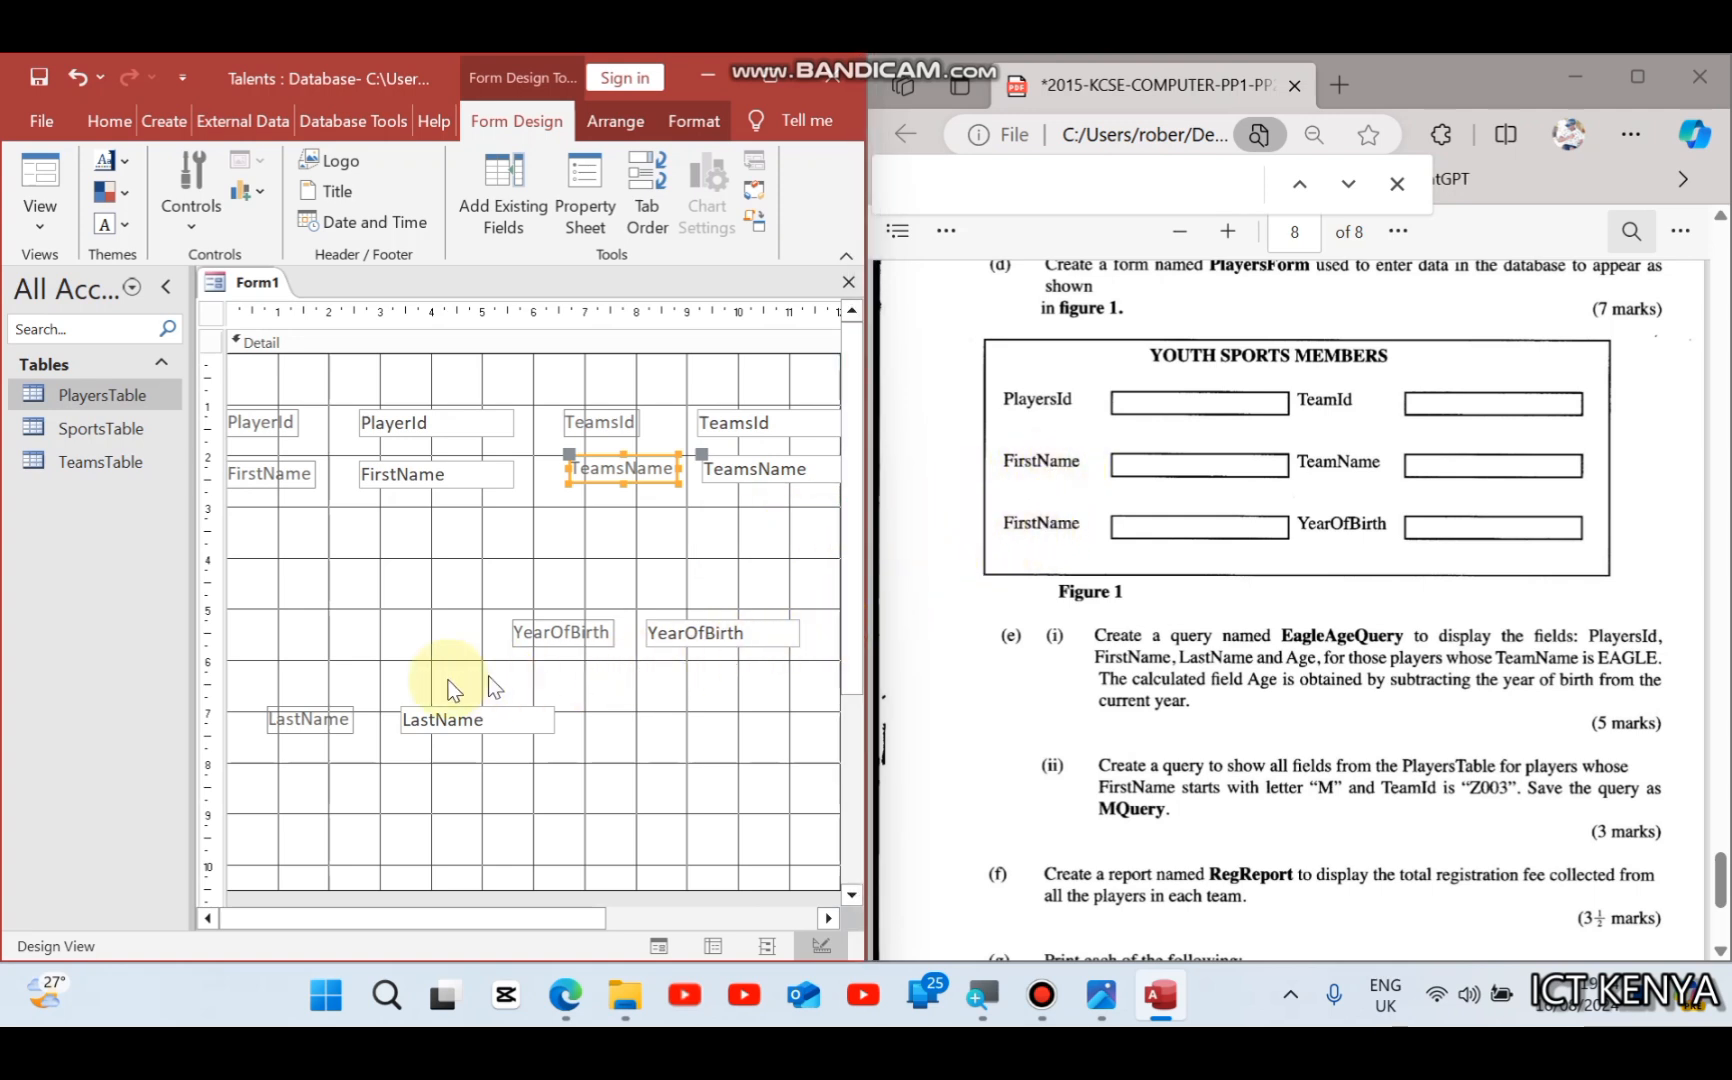
click(335, 719)
drag(335, 719, 294, 536)
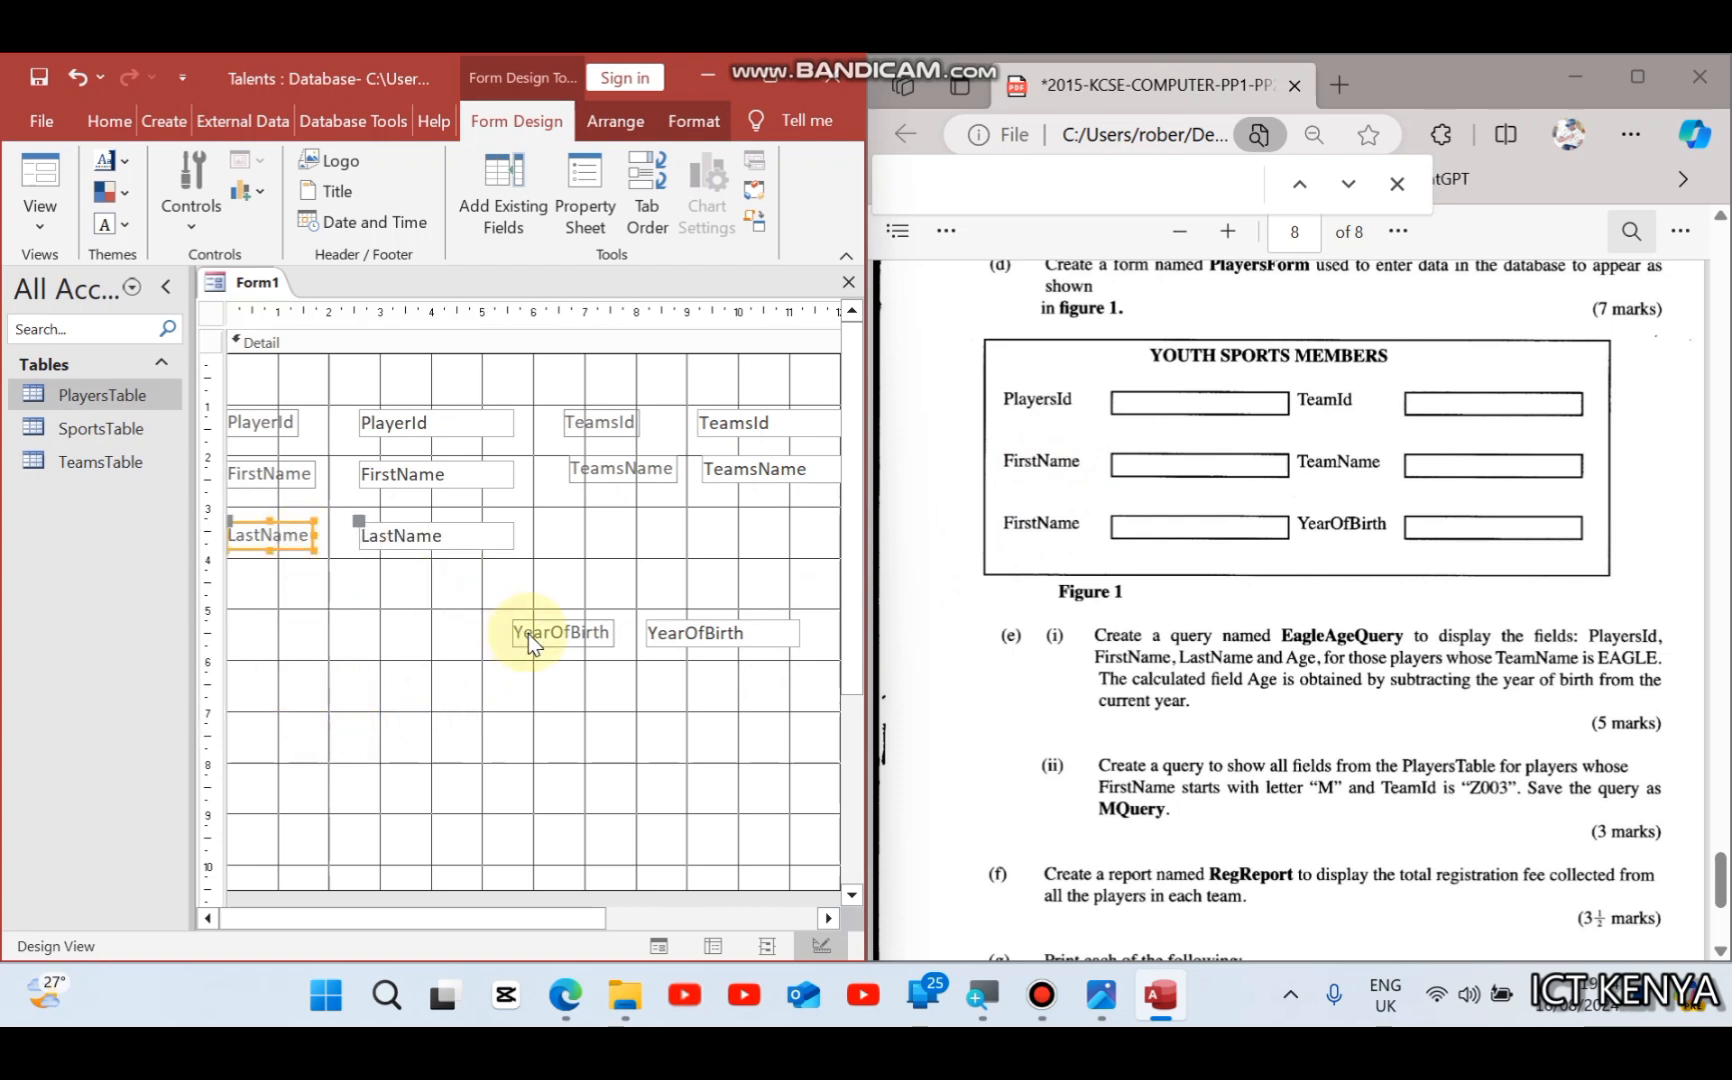
drag(528, 633, 598, 537)
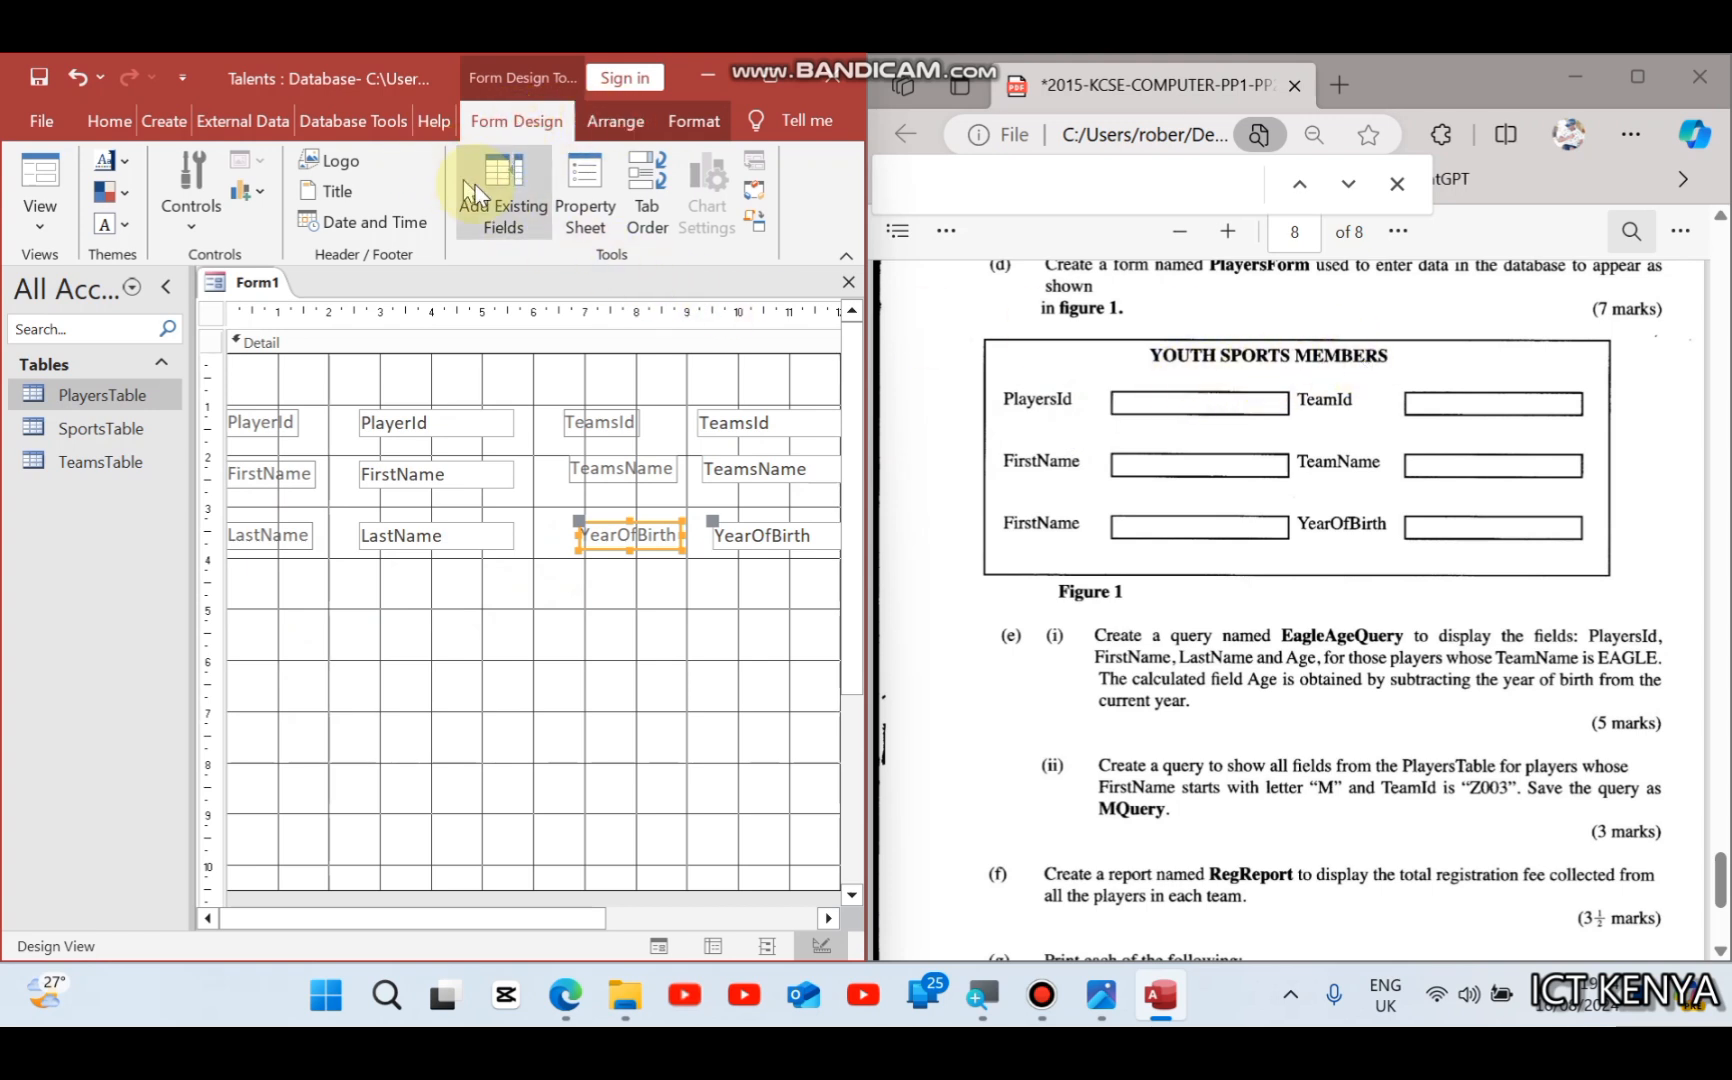
Step: Draw a label above the fields with the text YOUTH SPORTS MEMBERS
click(190, 208)
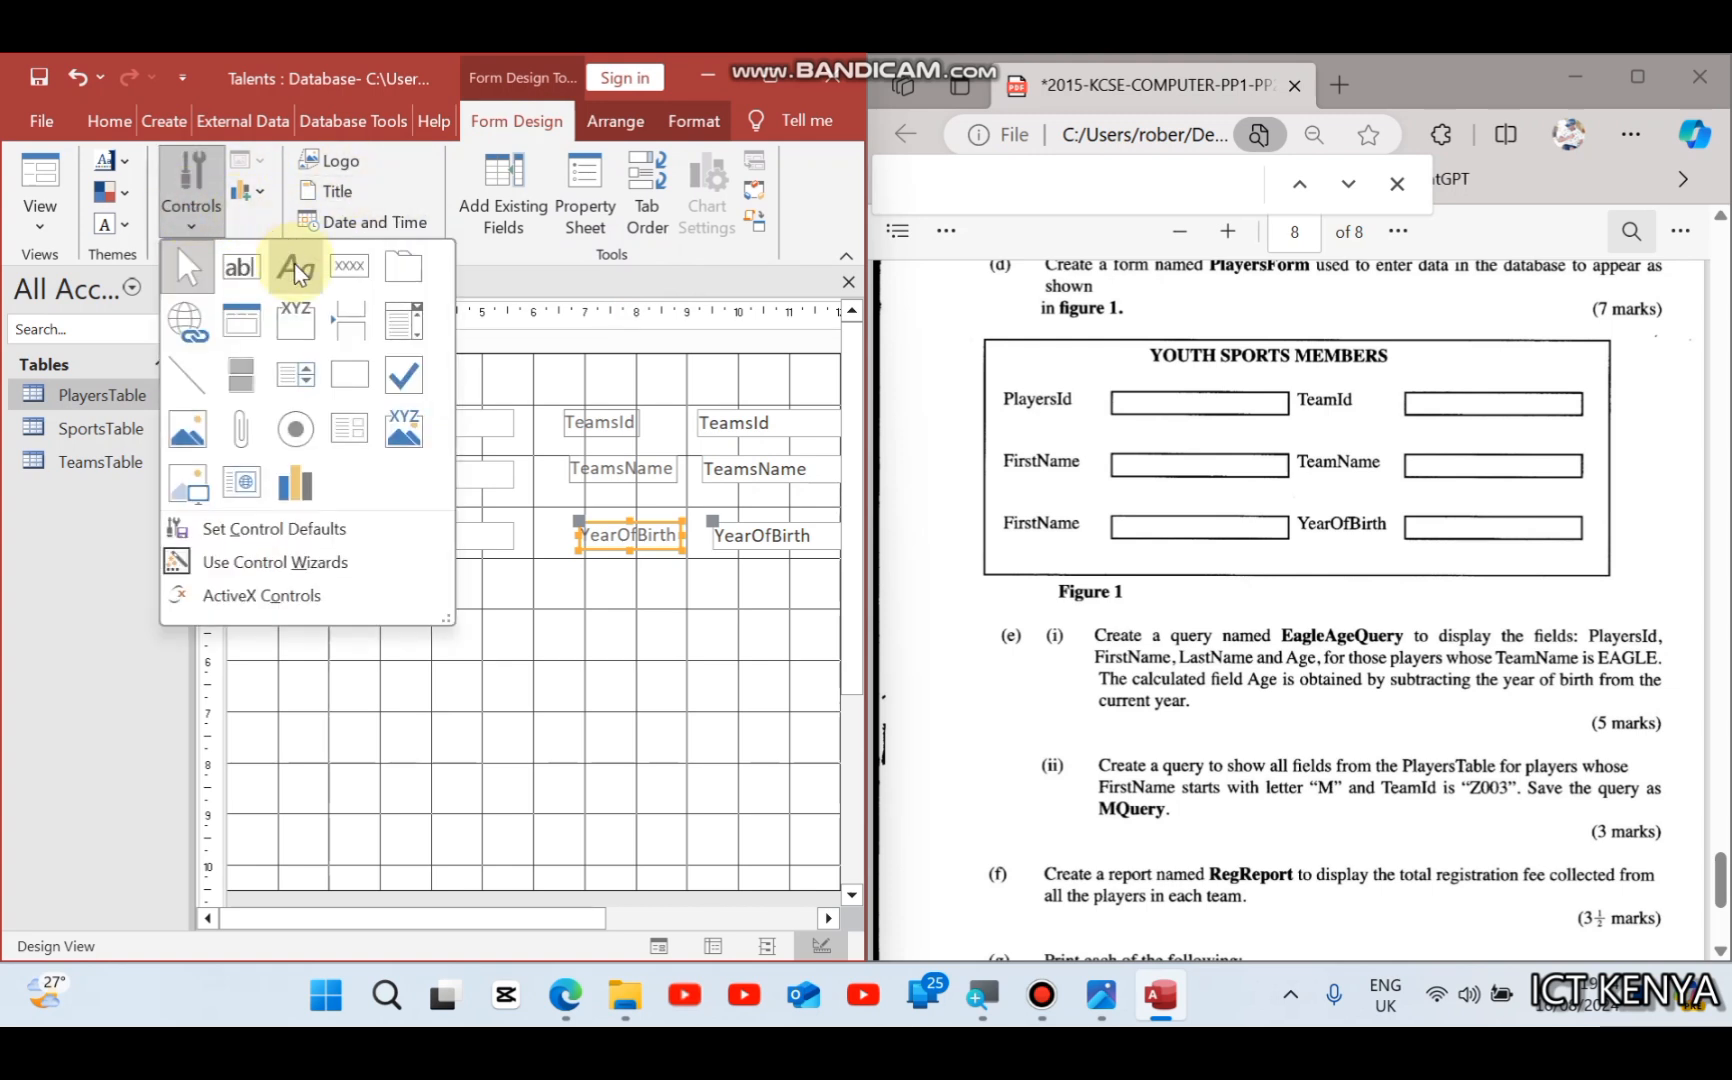
click(294, 269)
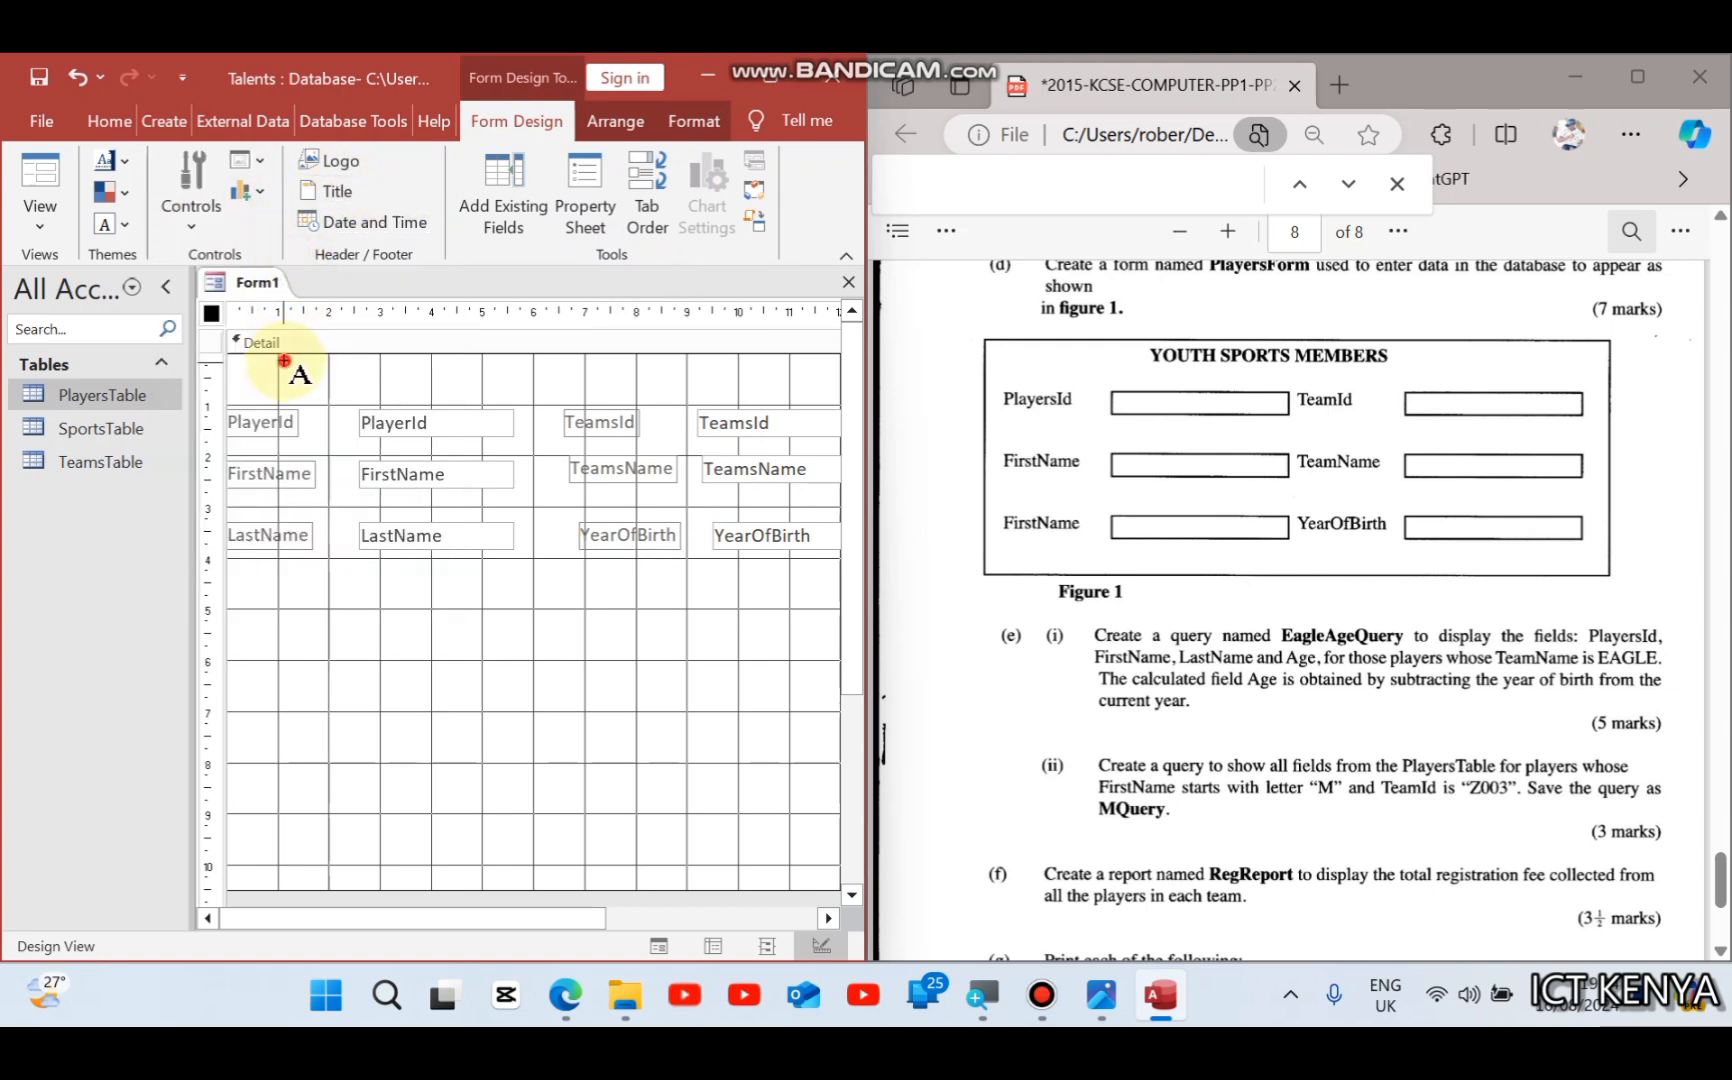
drag(284, 360, 683, 392)
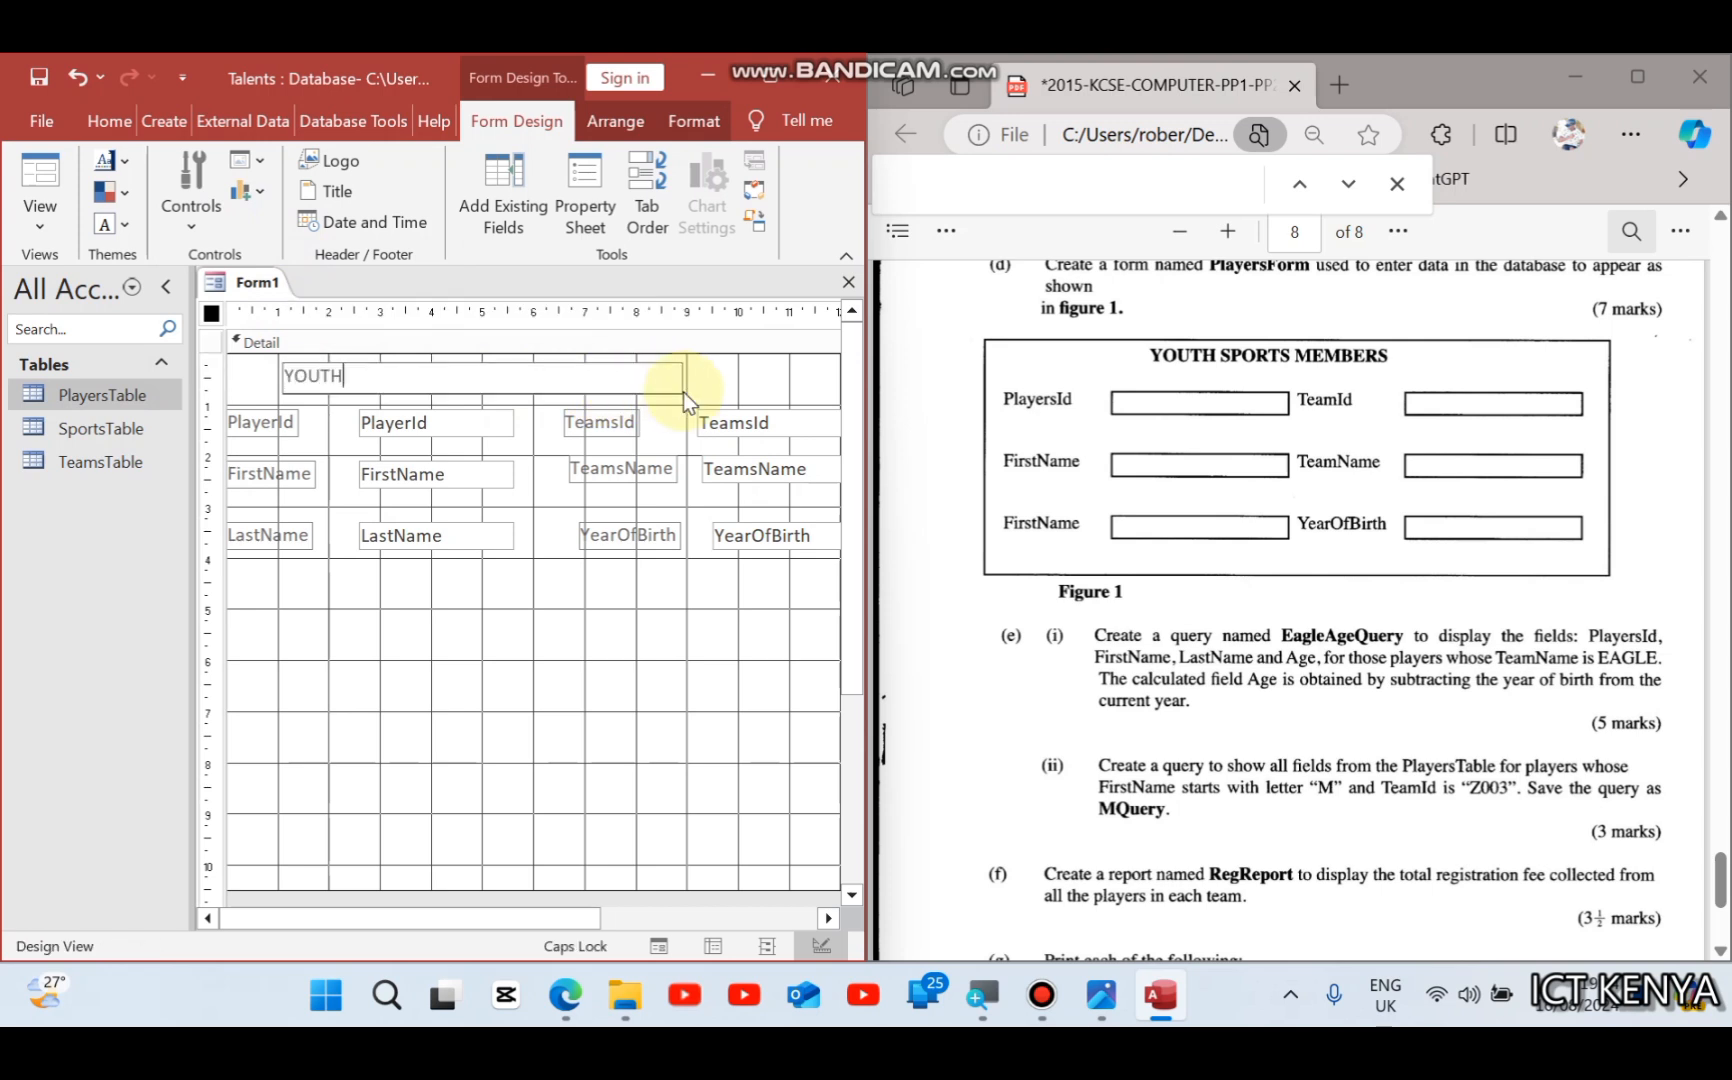
text(YOUTH SPORTS MEMBERS)
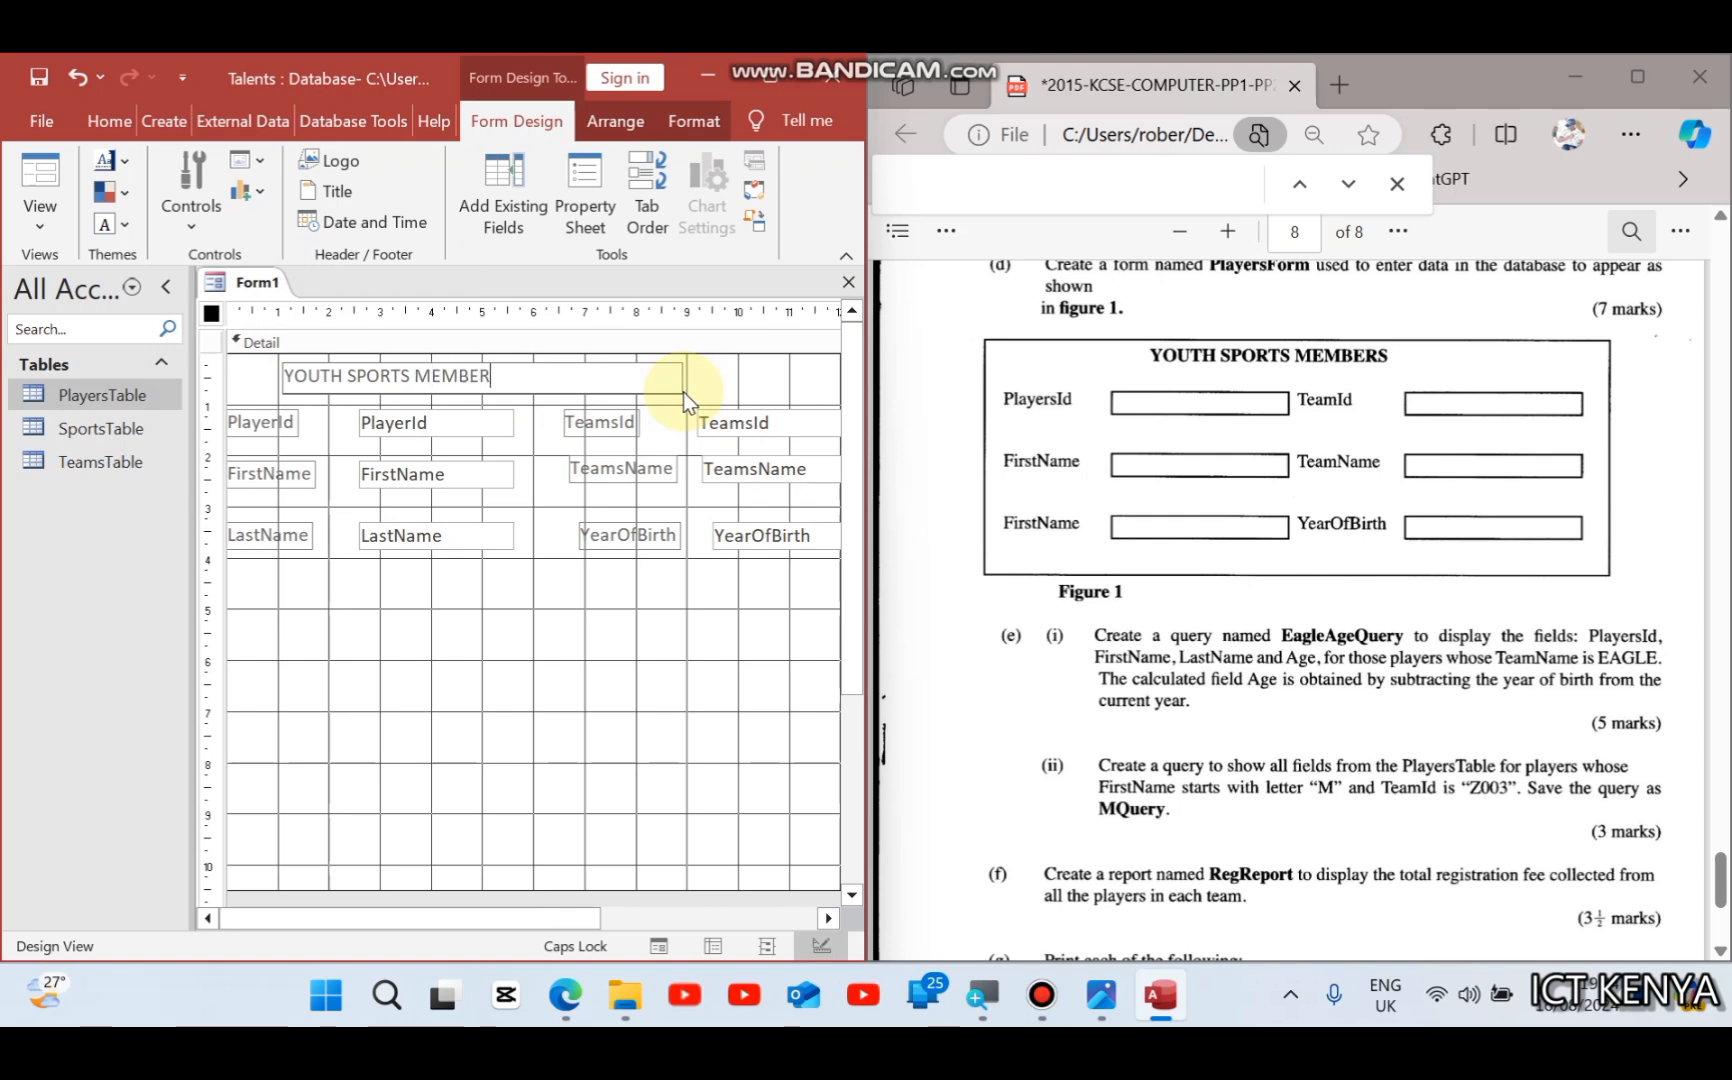
click(565, 580)
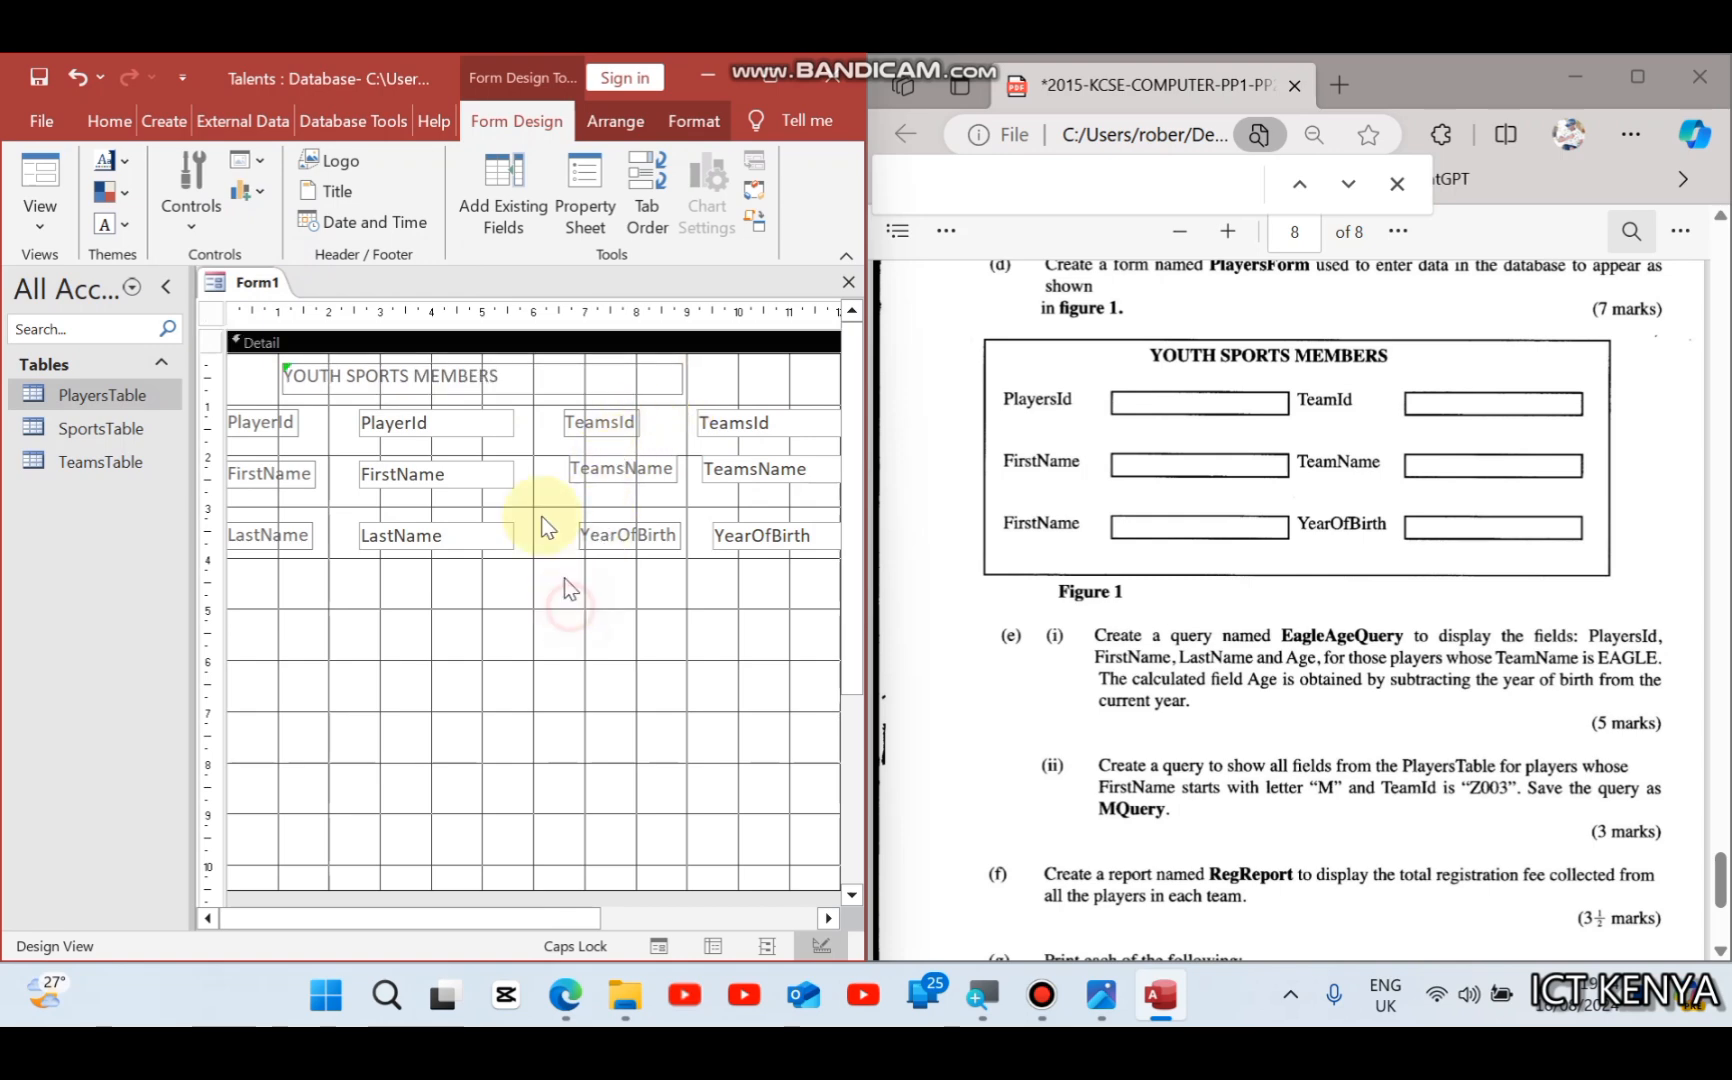
Step: Maximize the database window and format the YOUTH SPORTS MEMBERS label as bold at font size 16
click(509, 383)
click(779, 80)
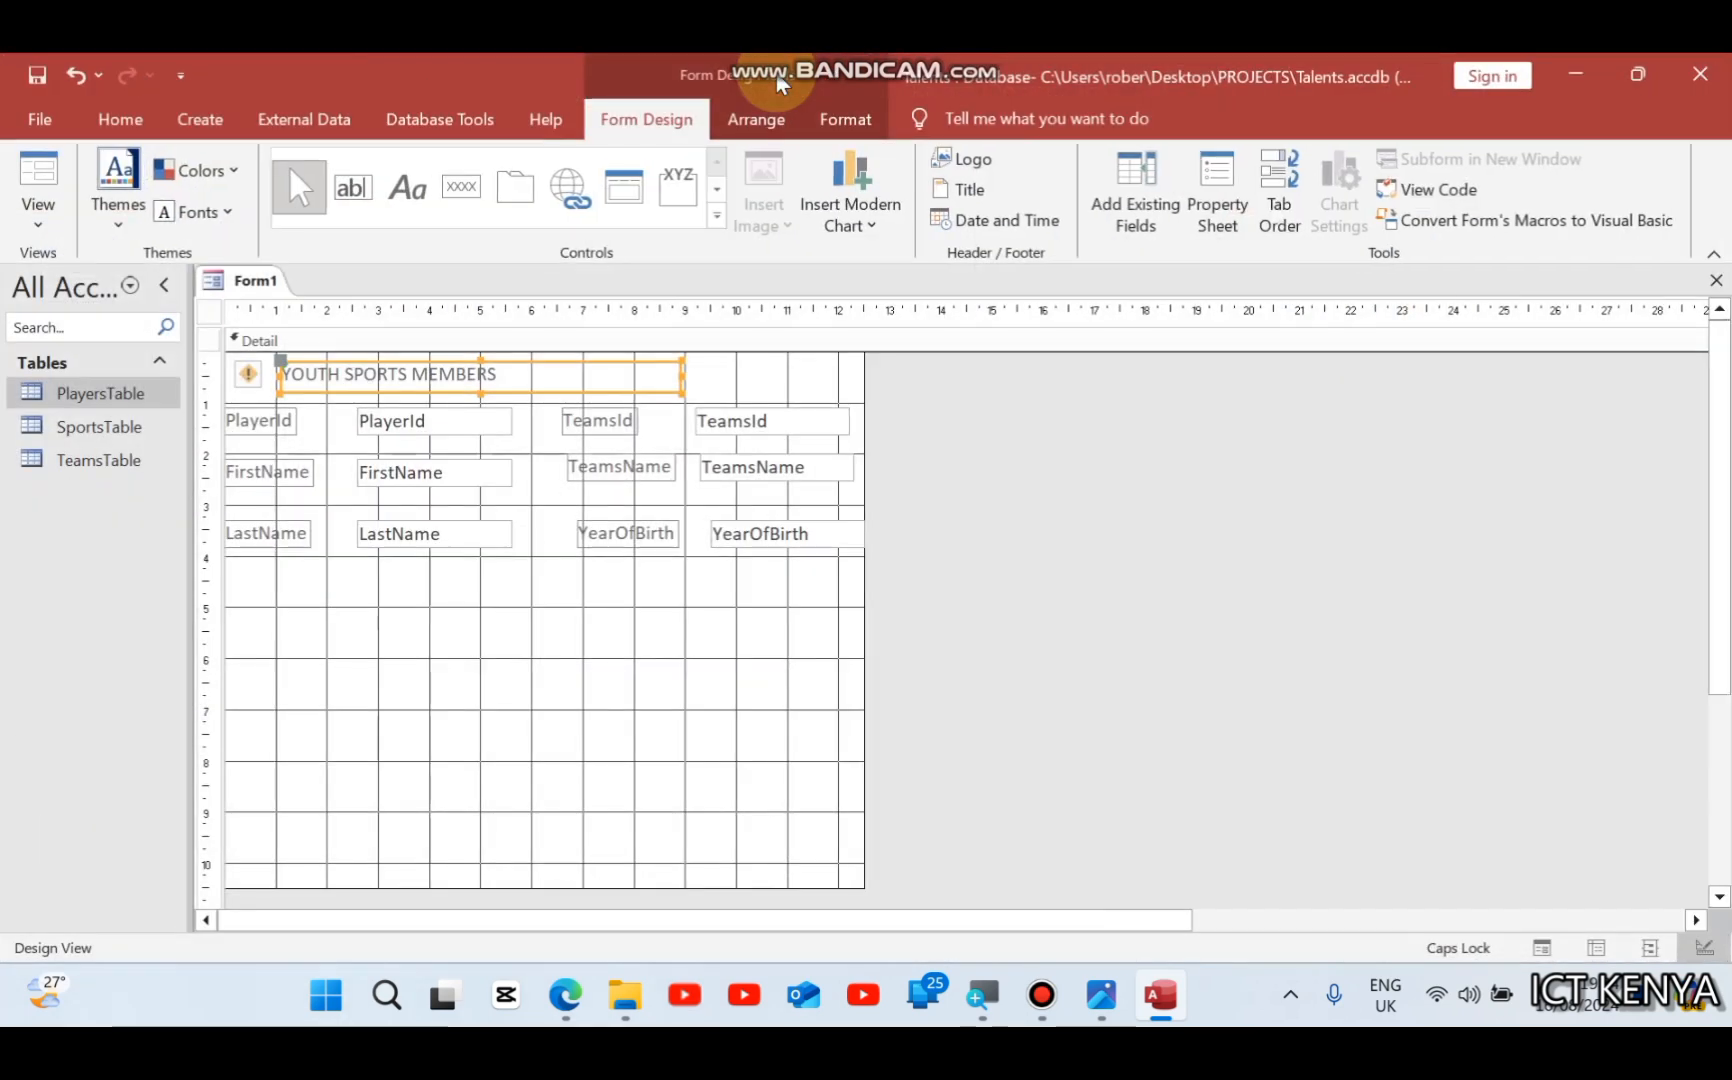
click(137, 117)
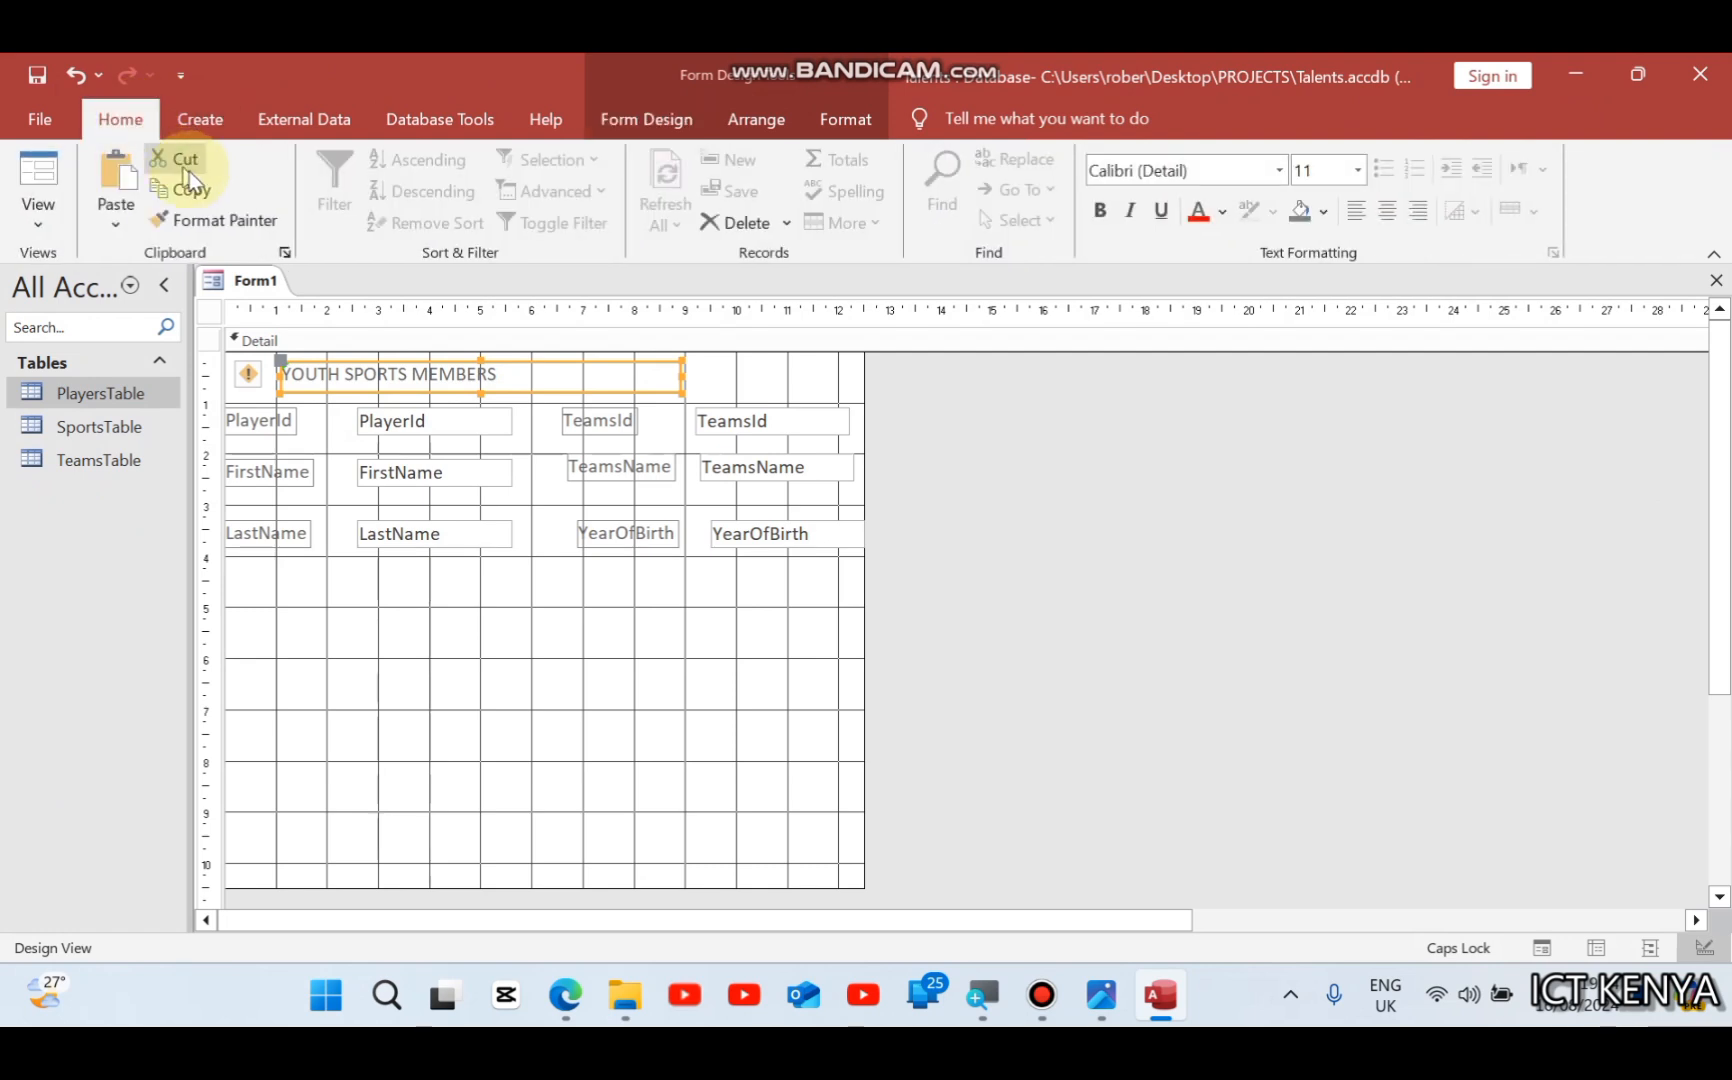
click(1099, 209)
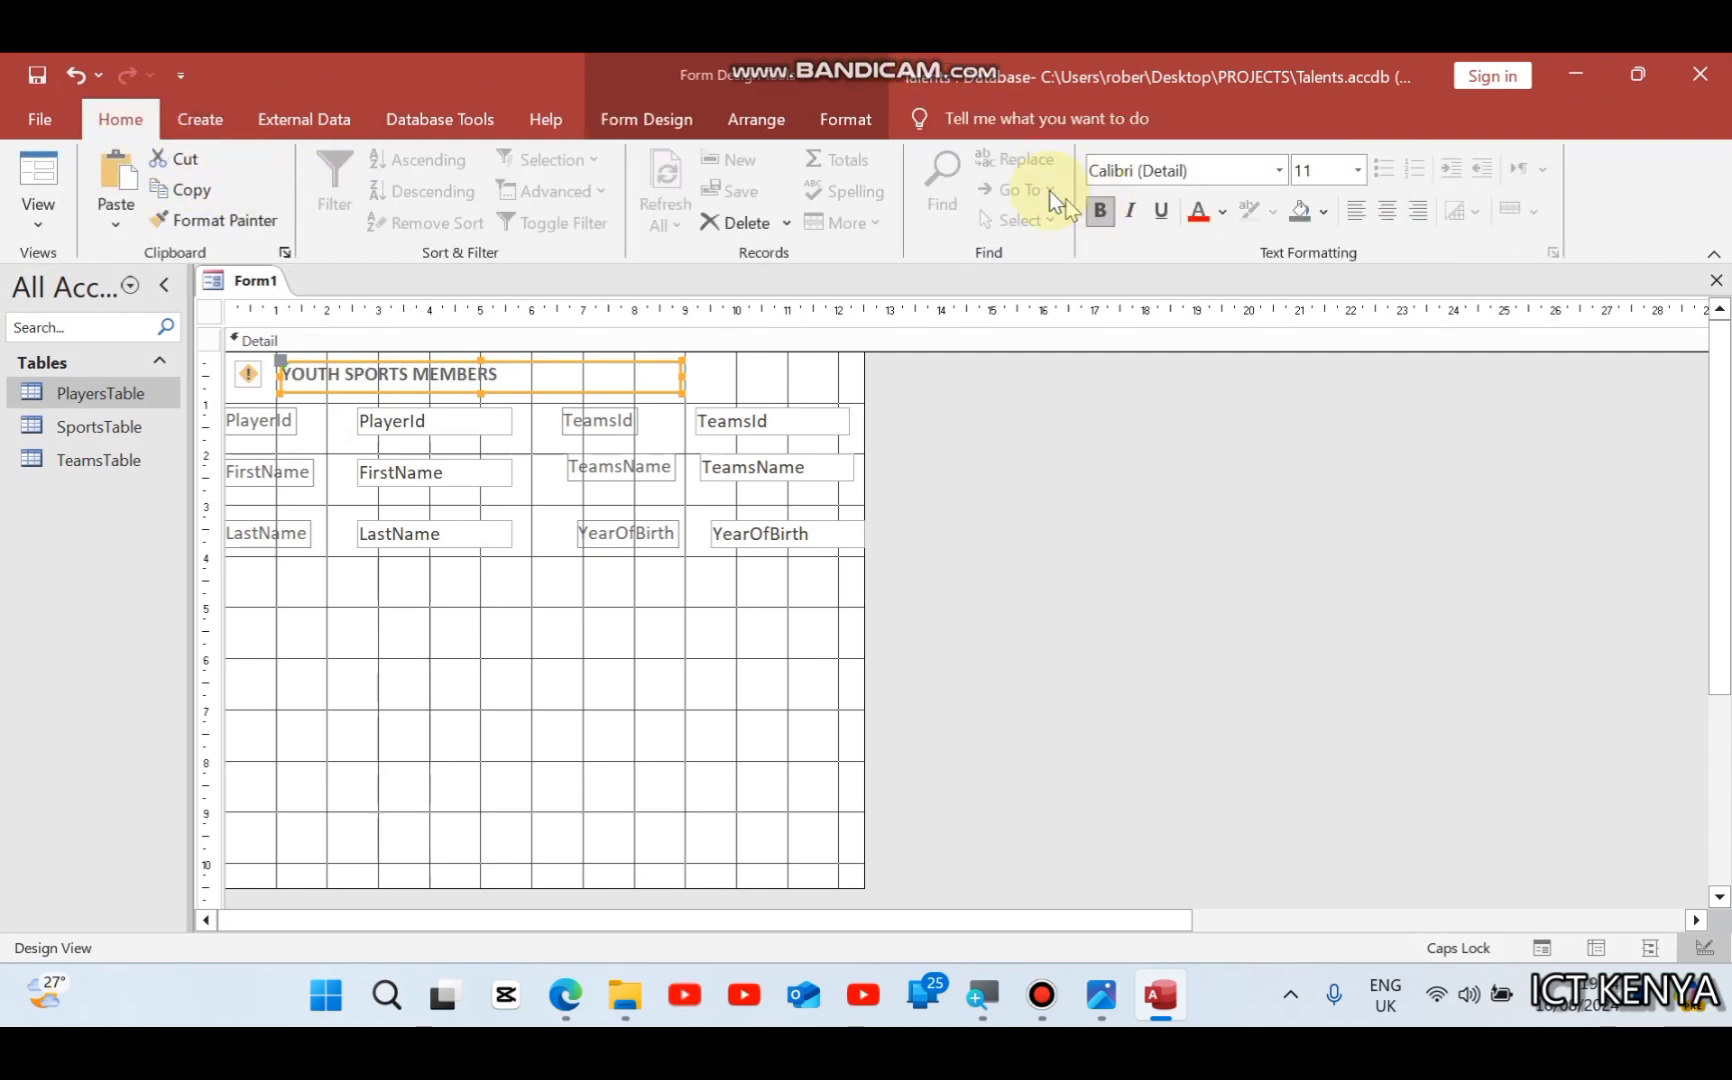
click(1357, 169)
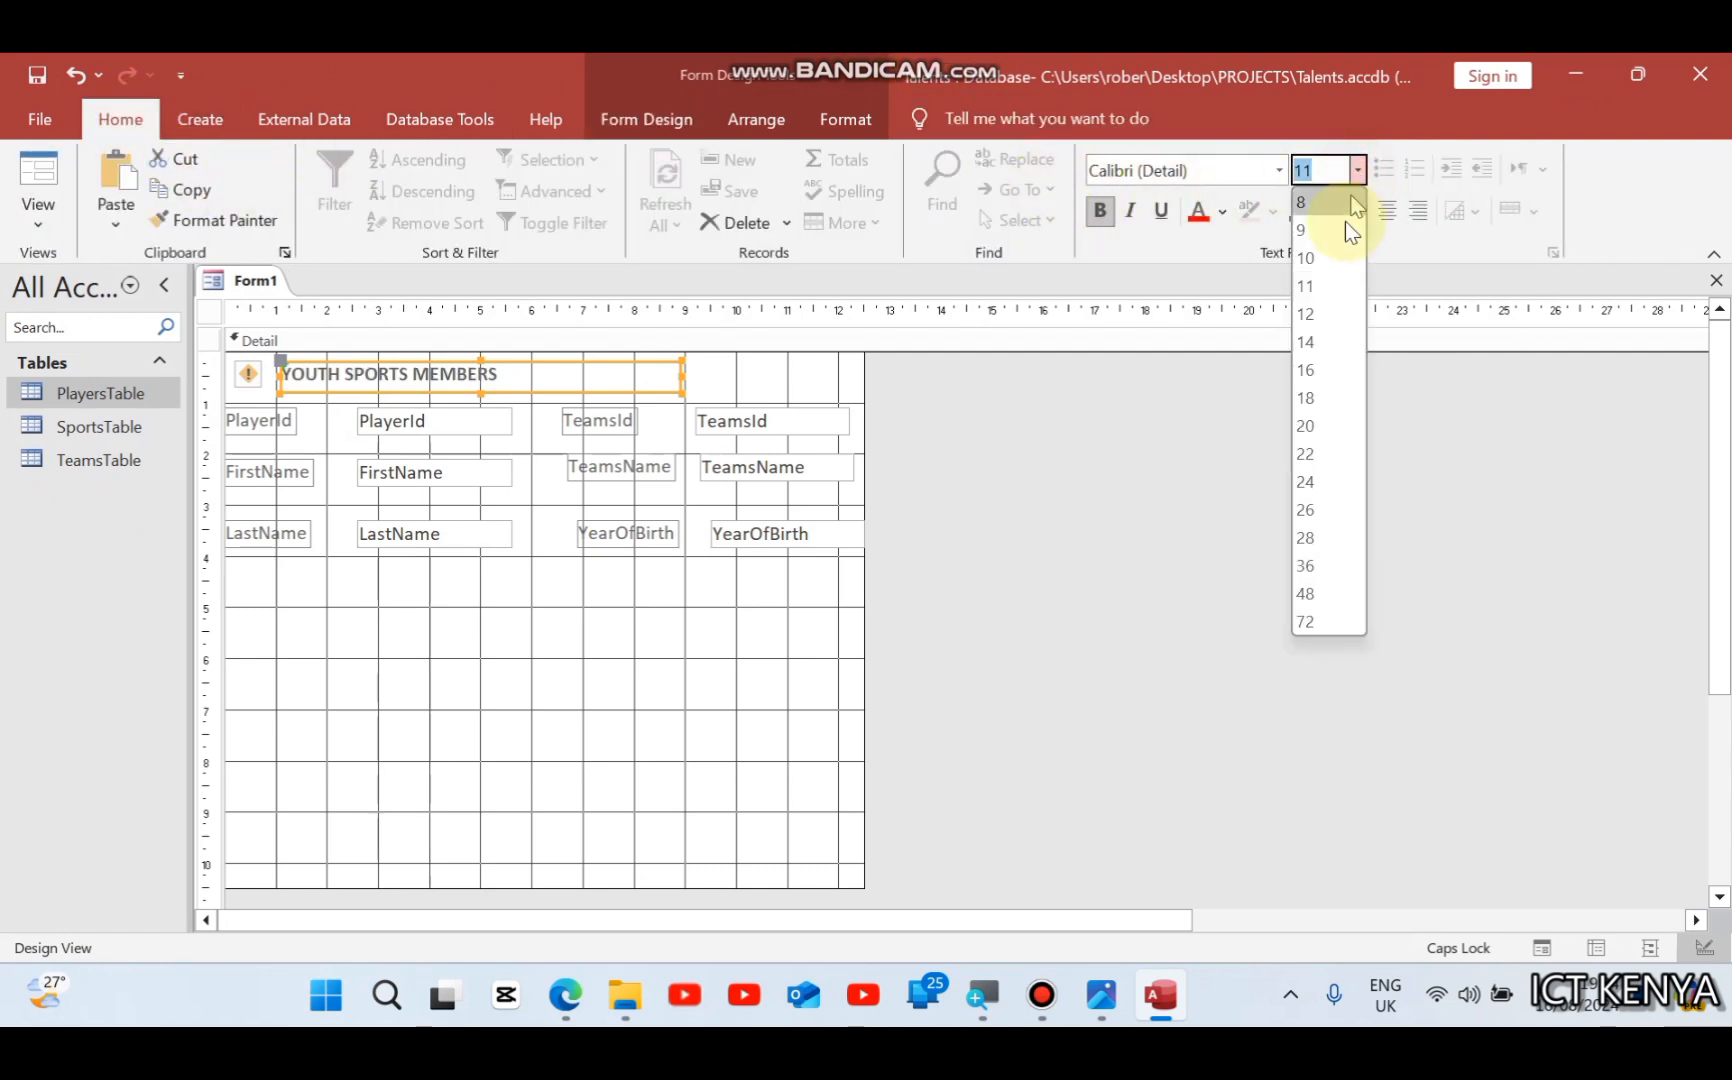
click(1306, 342)
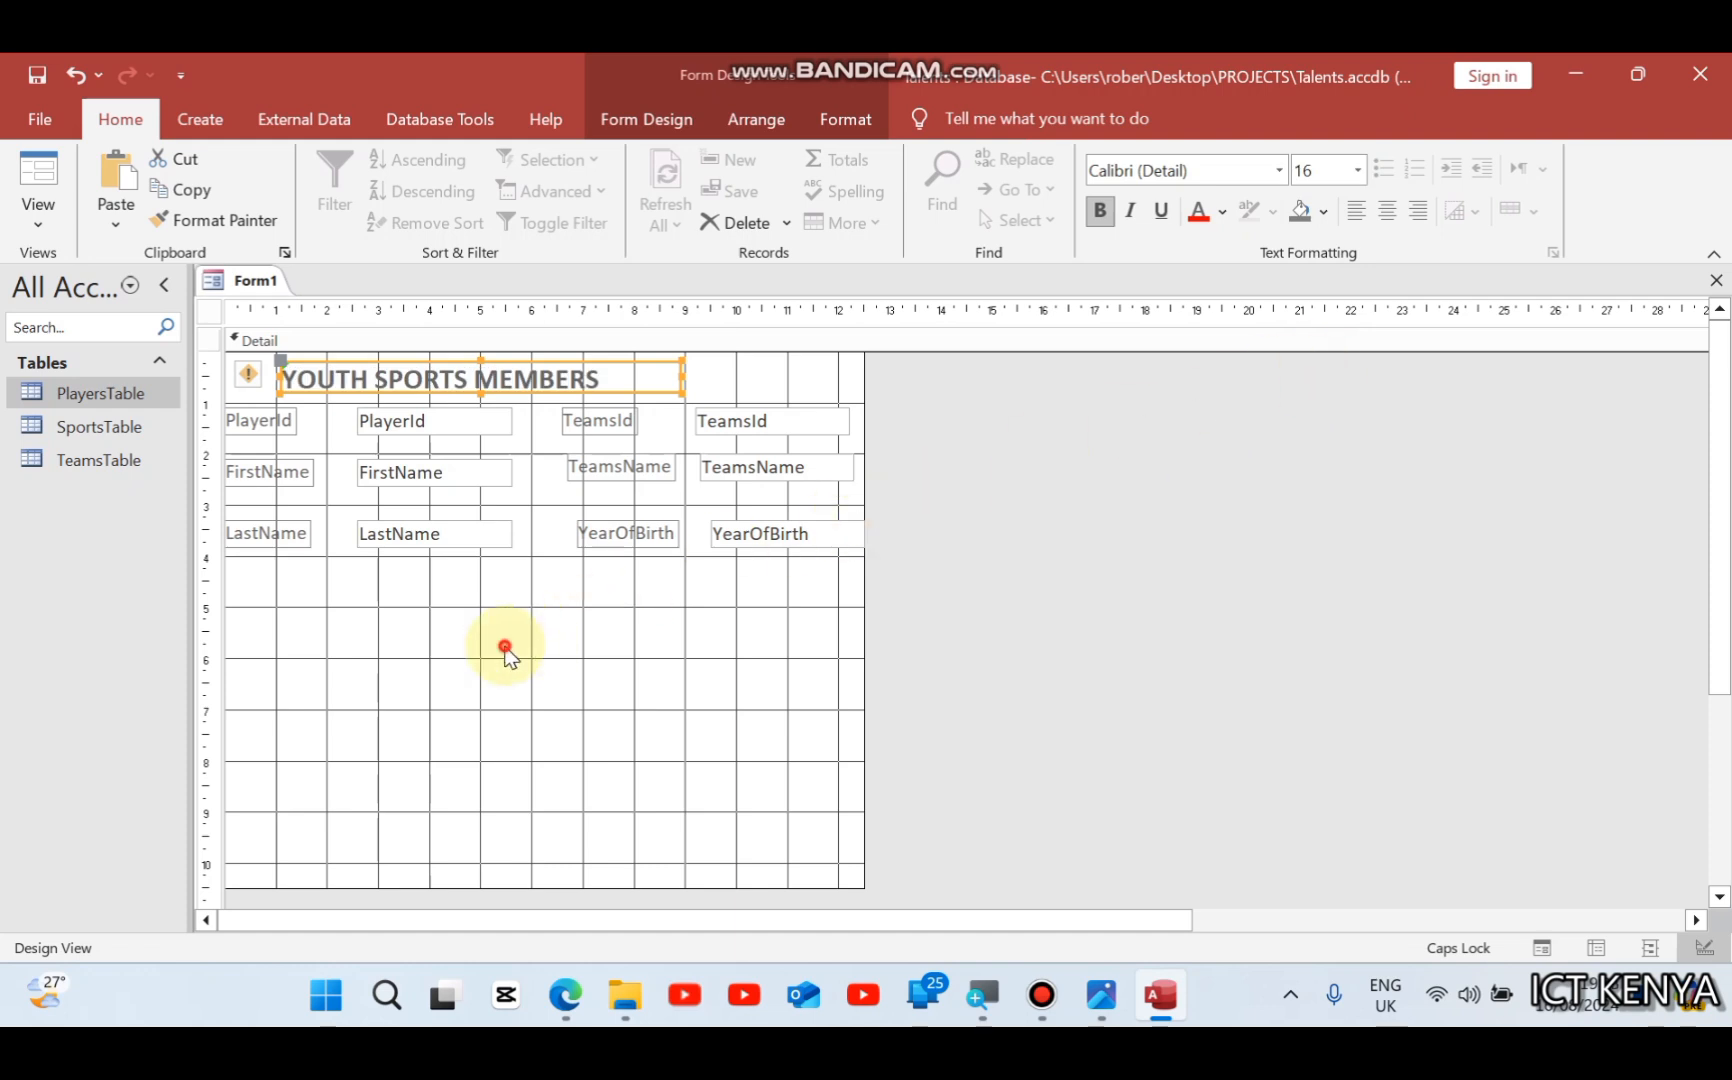
Step: Shift the title label and all the form's fields together about 4 cm right and 1.3 cm down
click(398, 572)
drag(245, 391, 783, 593)
key(Right)
key(Right)
key(Right)
key(Right)
key(Right)
key(Right)
key(Right)
key(Right)
key(Right)
key(Right)
key(Right)
key(Right)
key(Right)
key(Right)
key(Right)
key(Right)
key(Right)
key(Right)
key(Right)
key(Right)
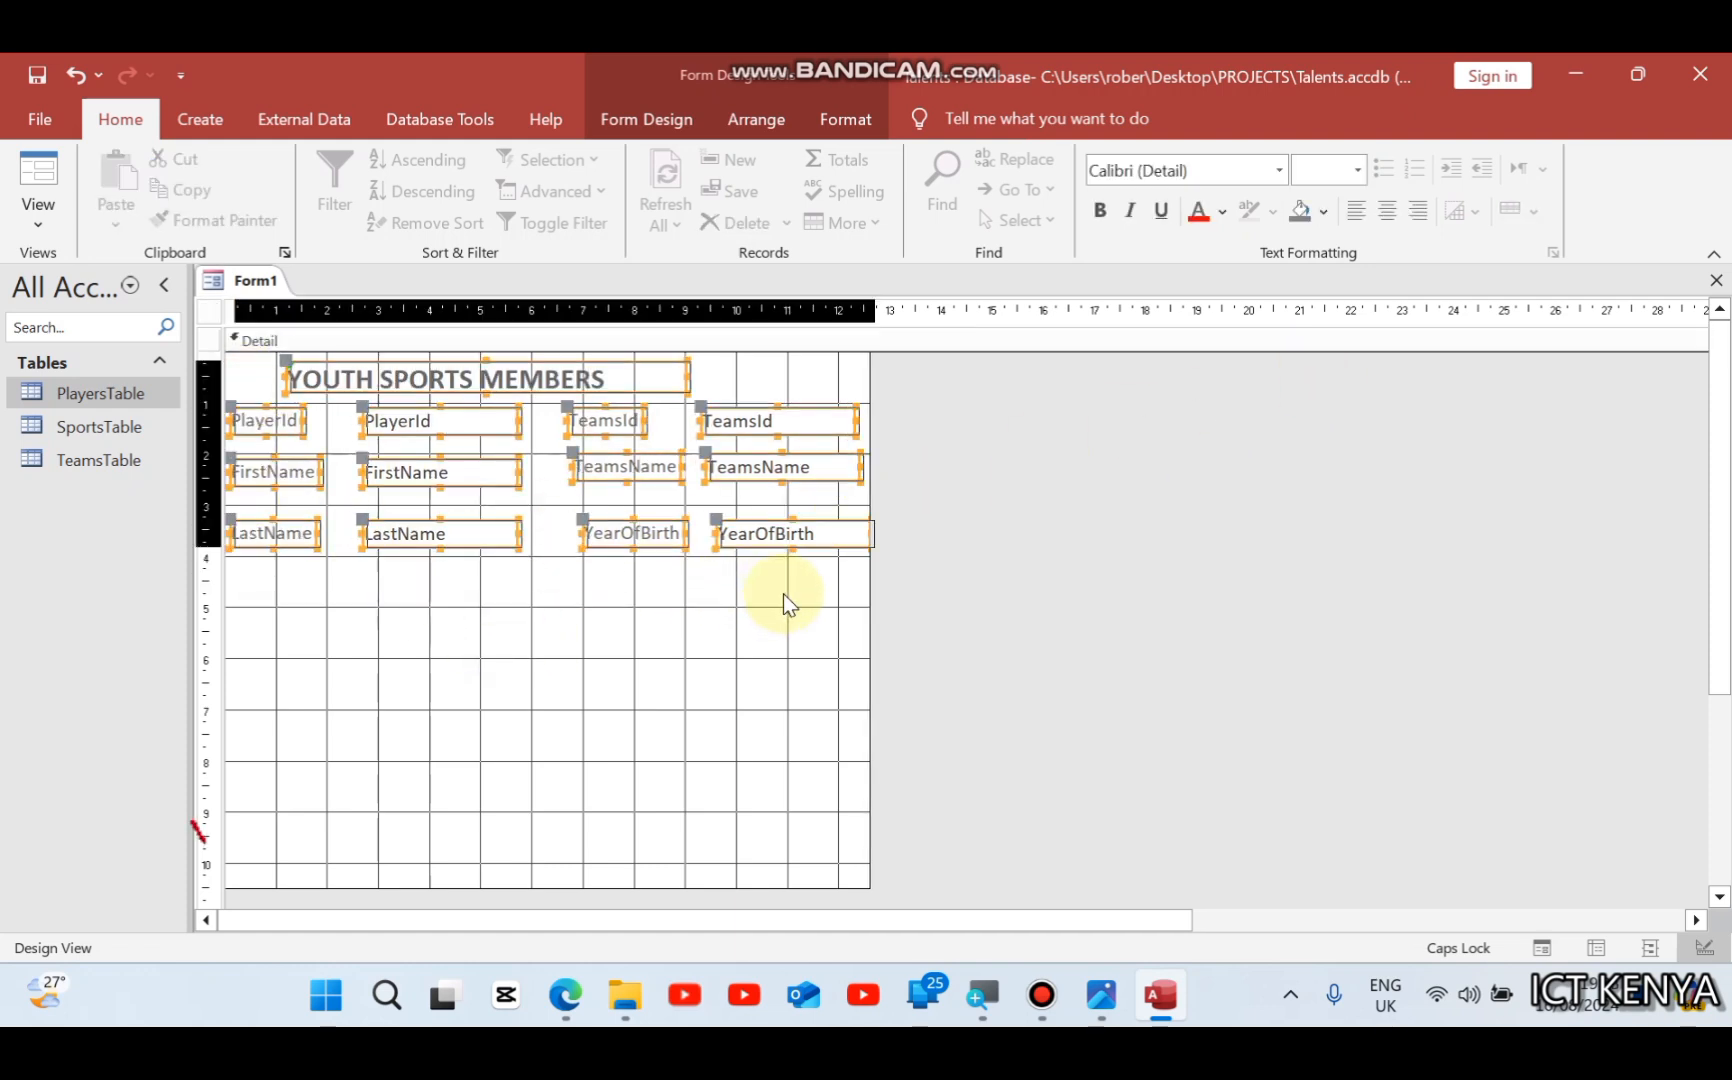
key(Down)
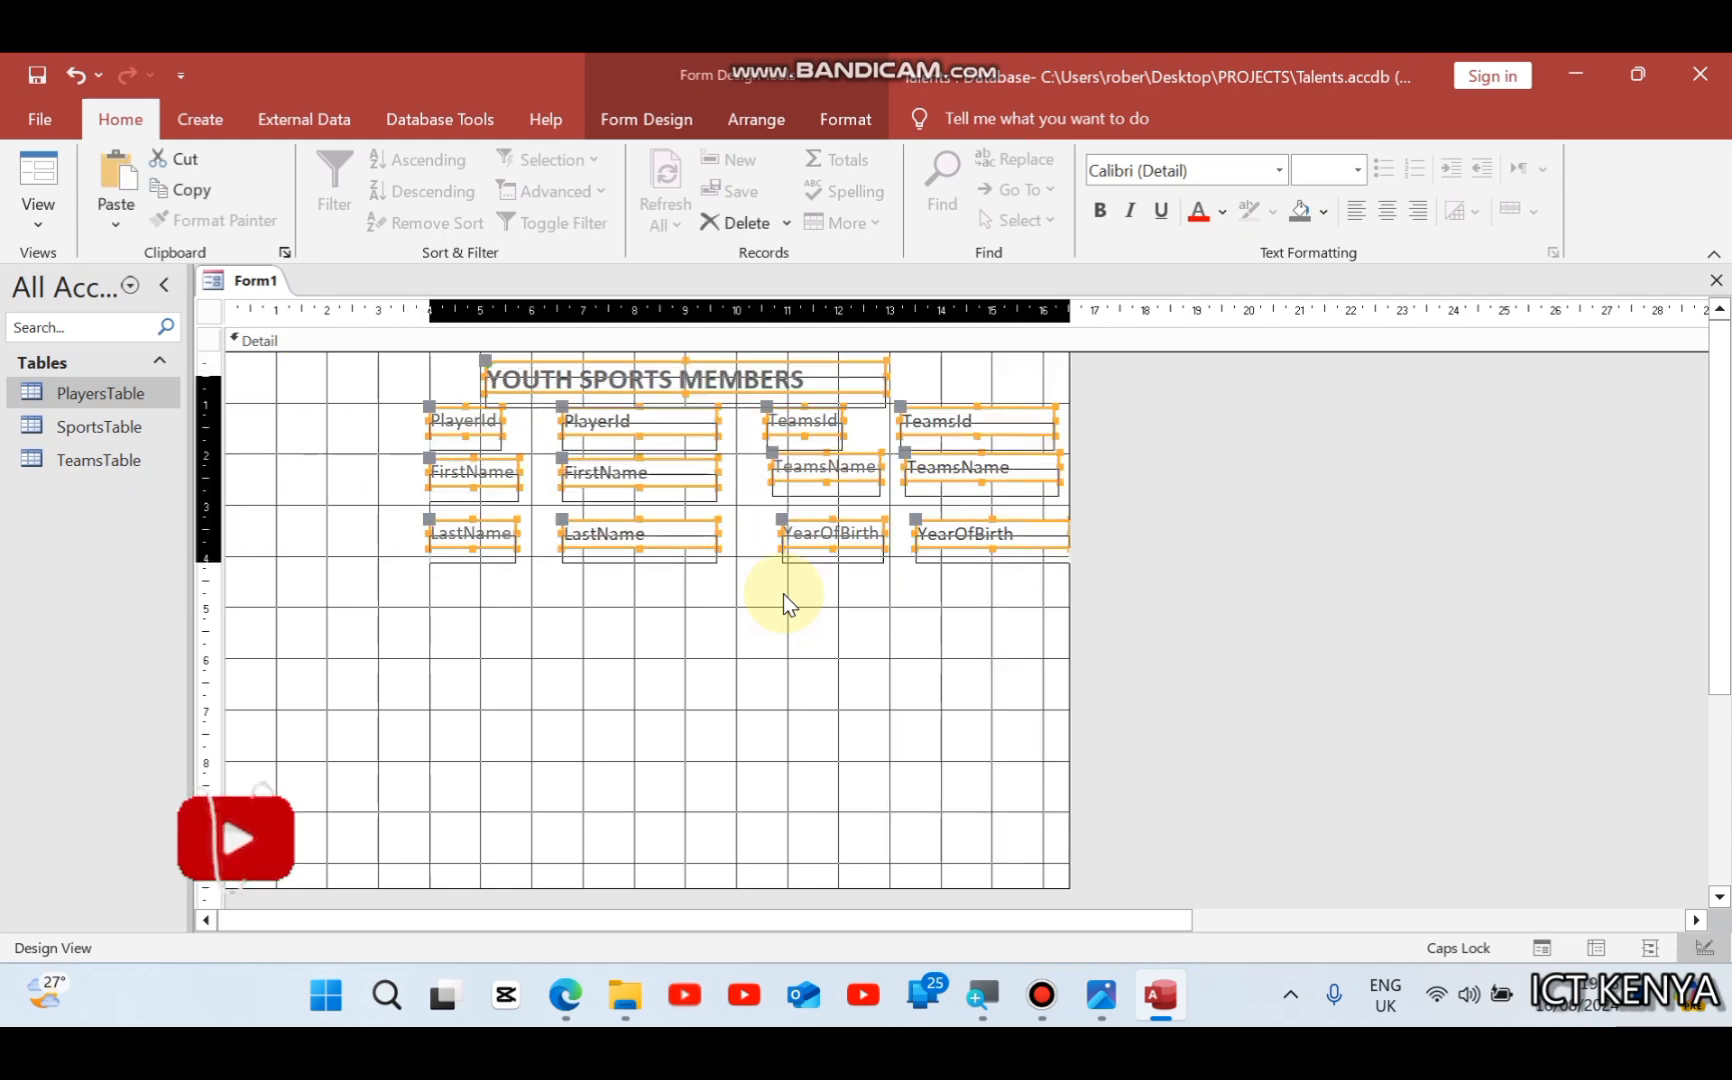
key(Down)
key(Down)
key(Down)
key(Down)
key(Down)
key(Down)
key(Down)
key(Down)
key(Down)
key(Down)
key(Down)
key(Down)
key(Down)
click(507, 718)
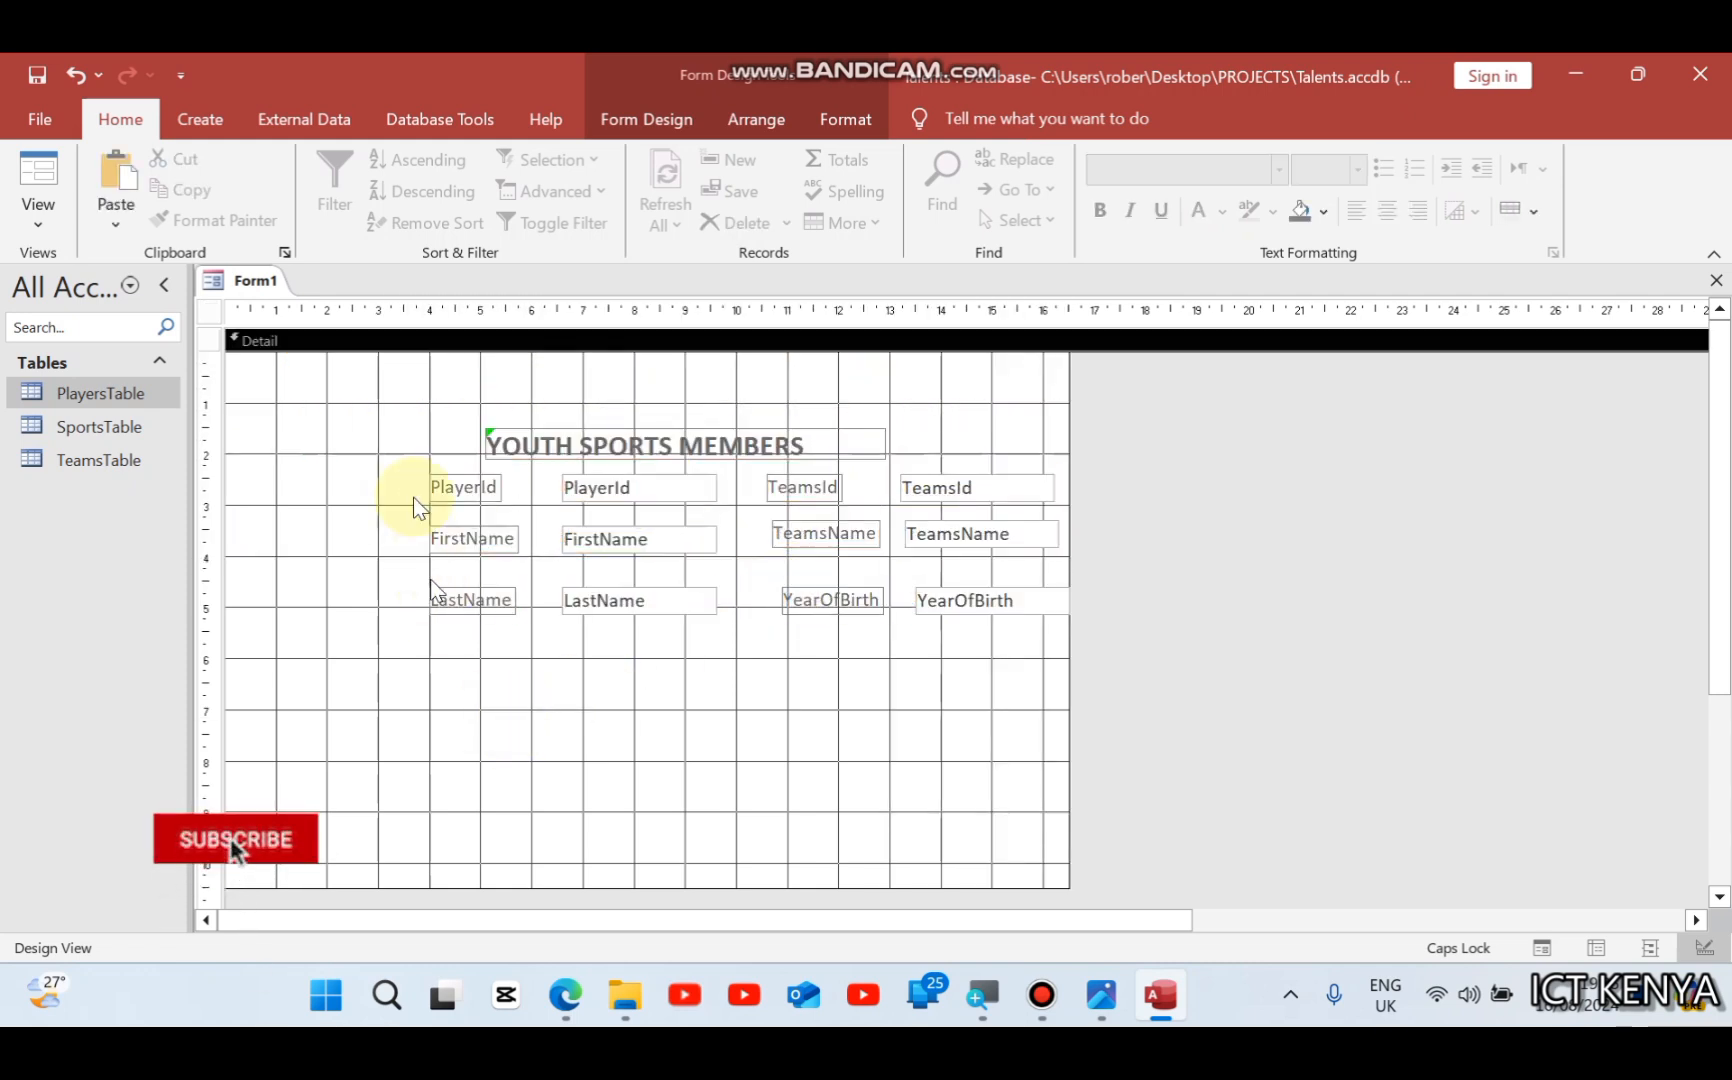
Step: Resize all six fields and their labels below the title to the widest control
drag(402, 463, 1052, 645)
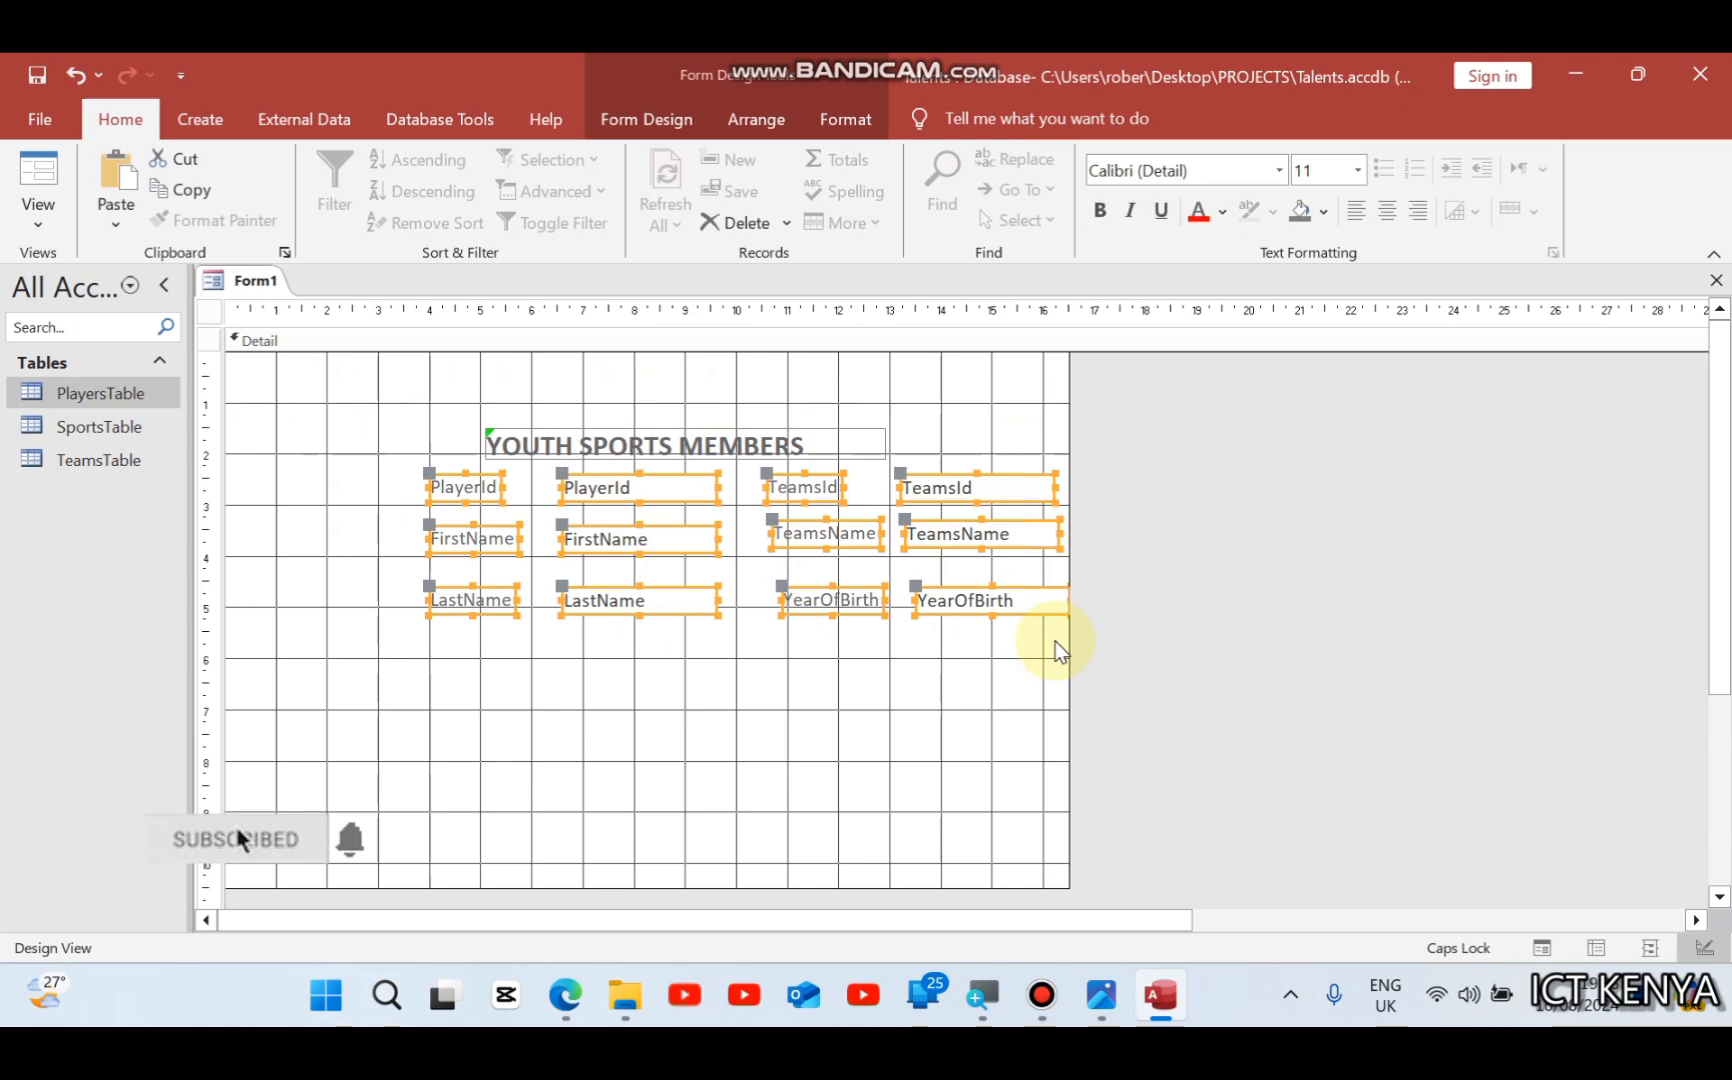
right_click(986, 492)
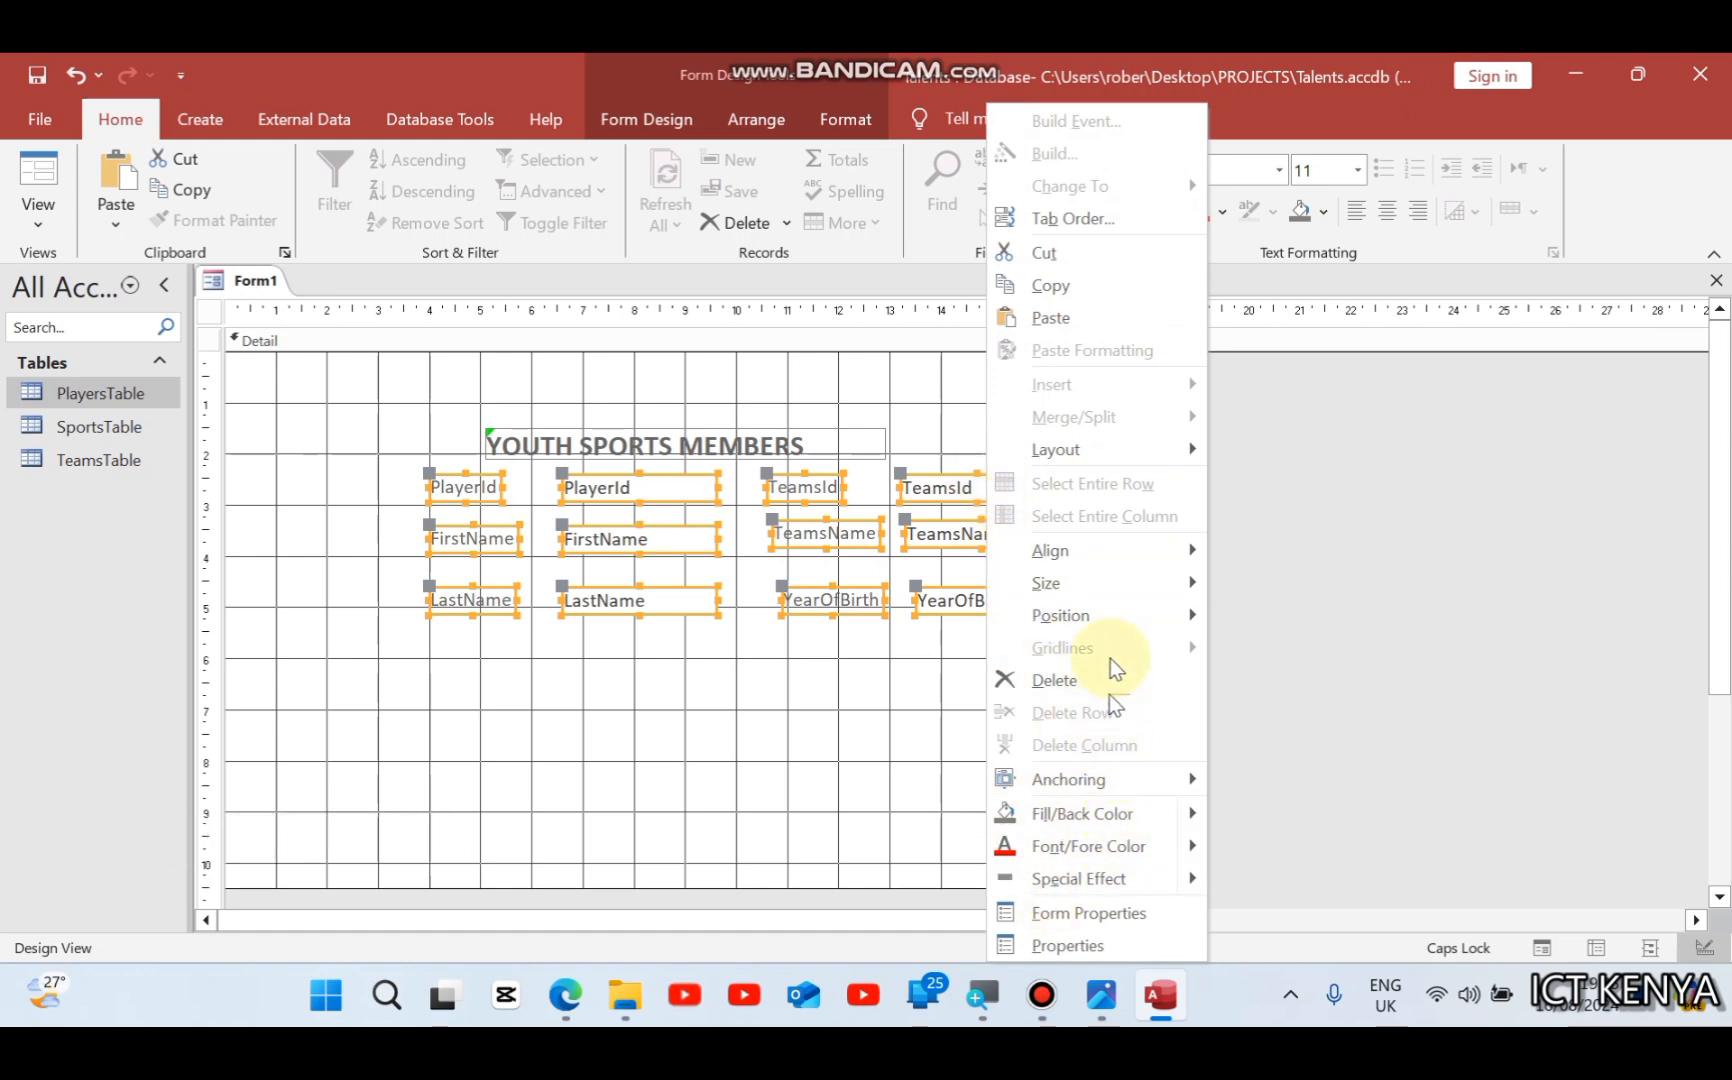
mouse_move(1124, 582)
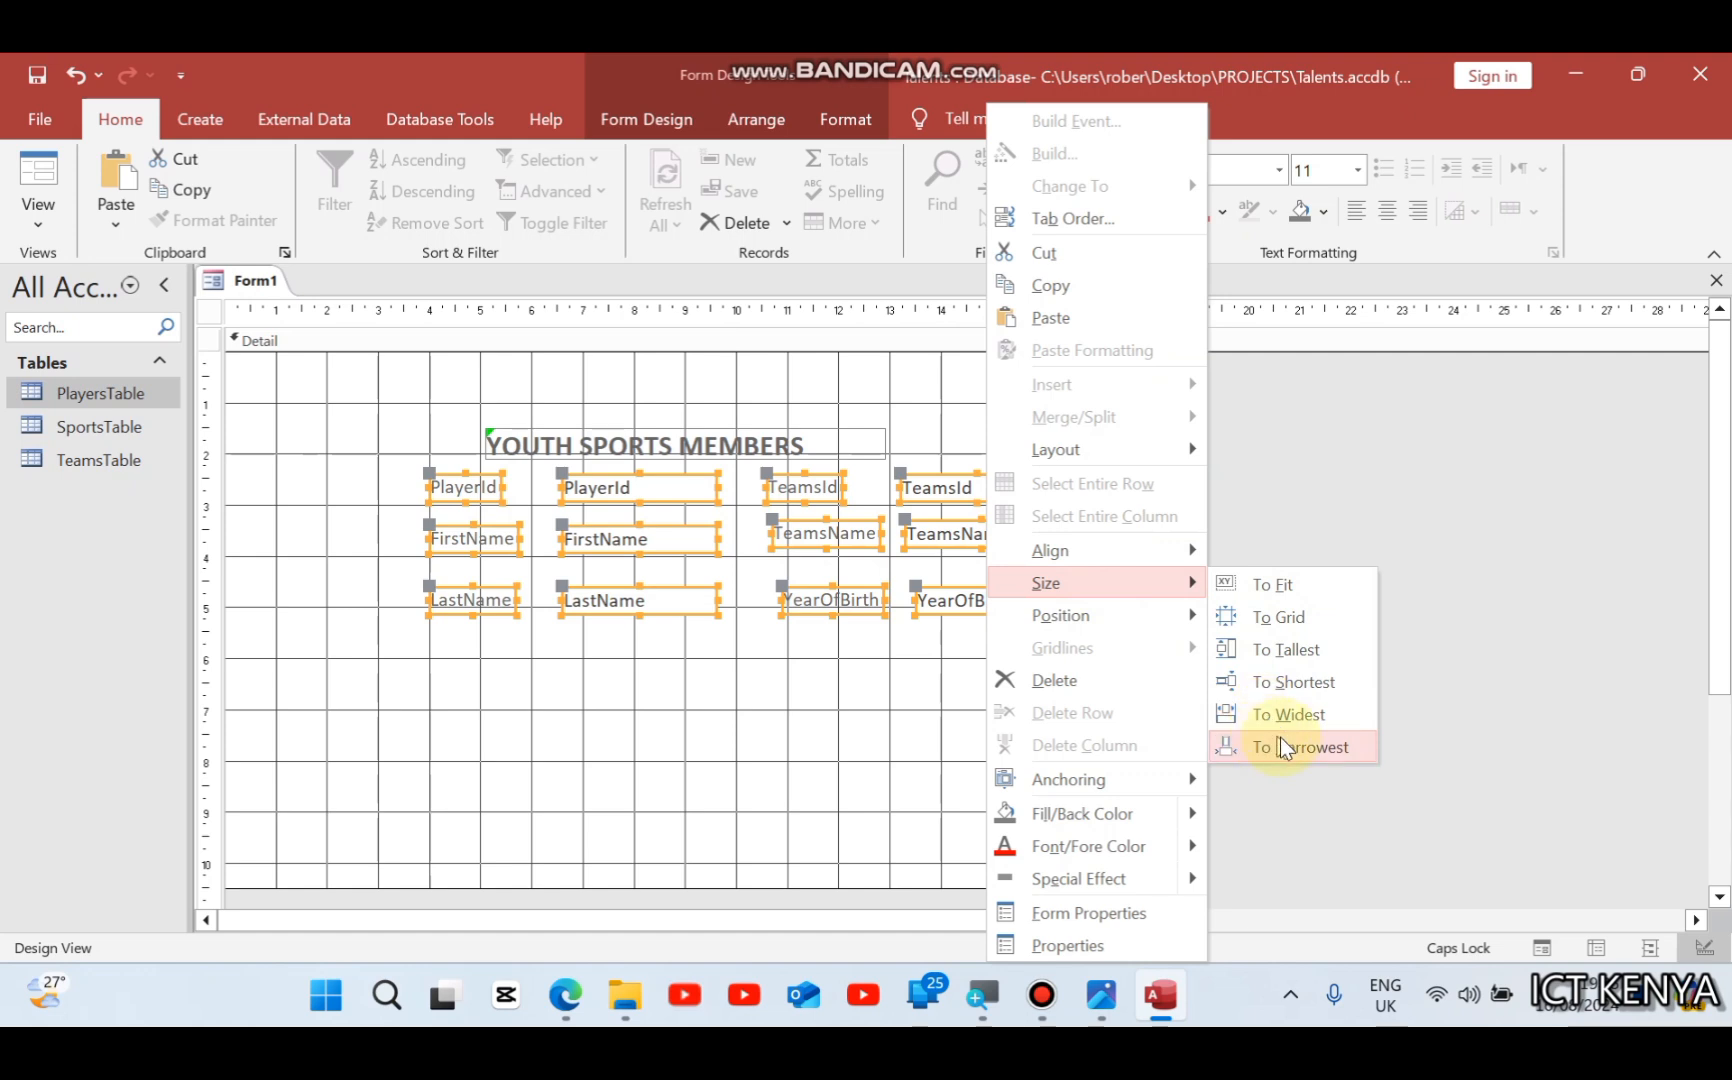
click(1311, 717)
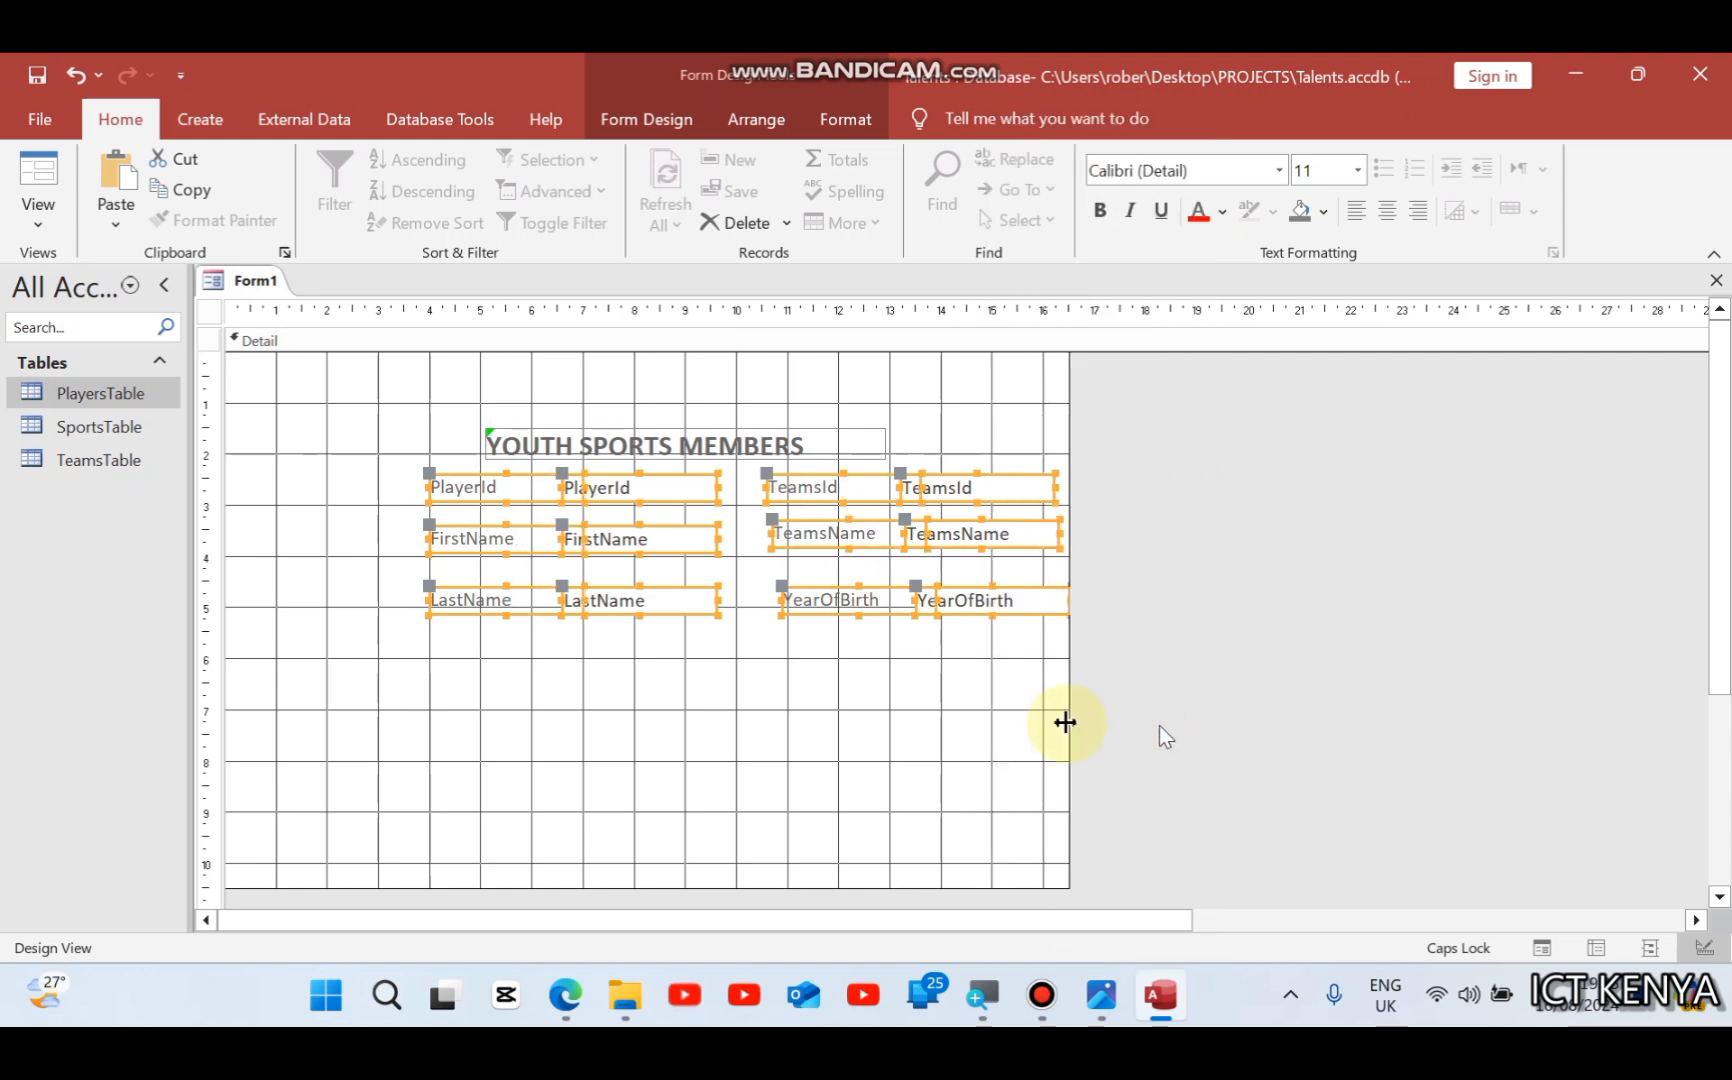
click(755, 763)
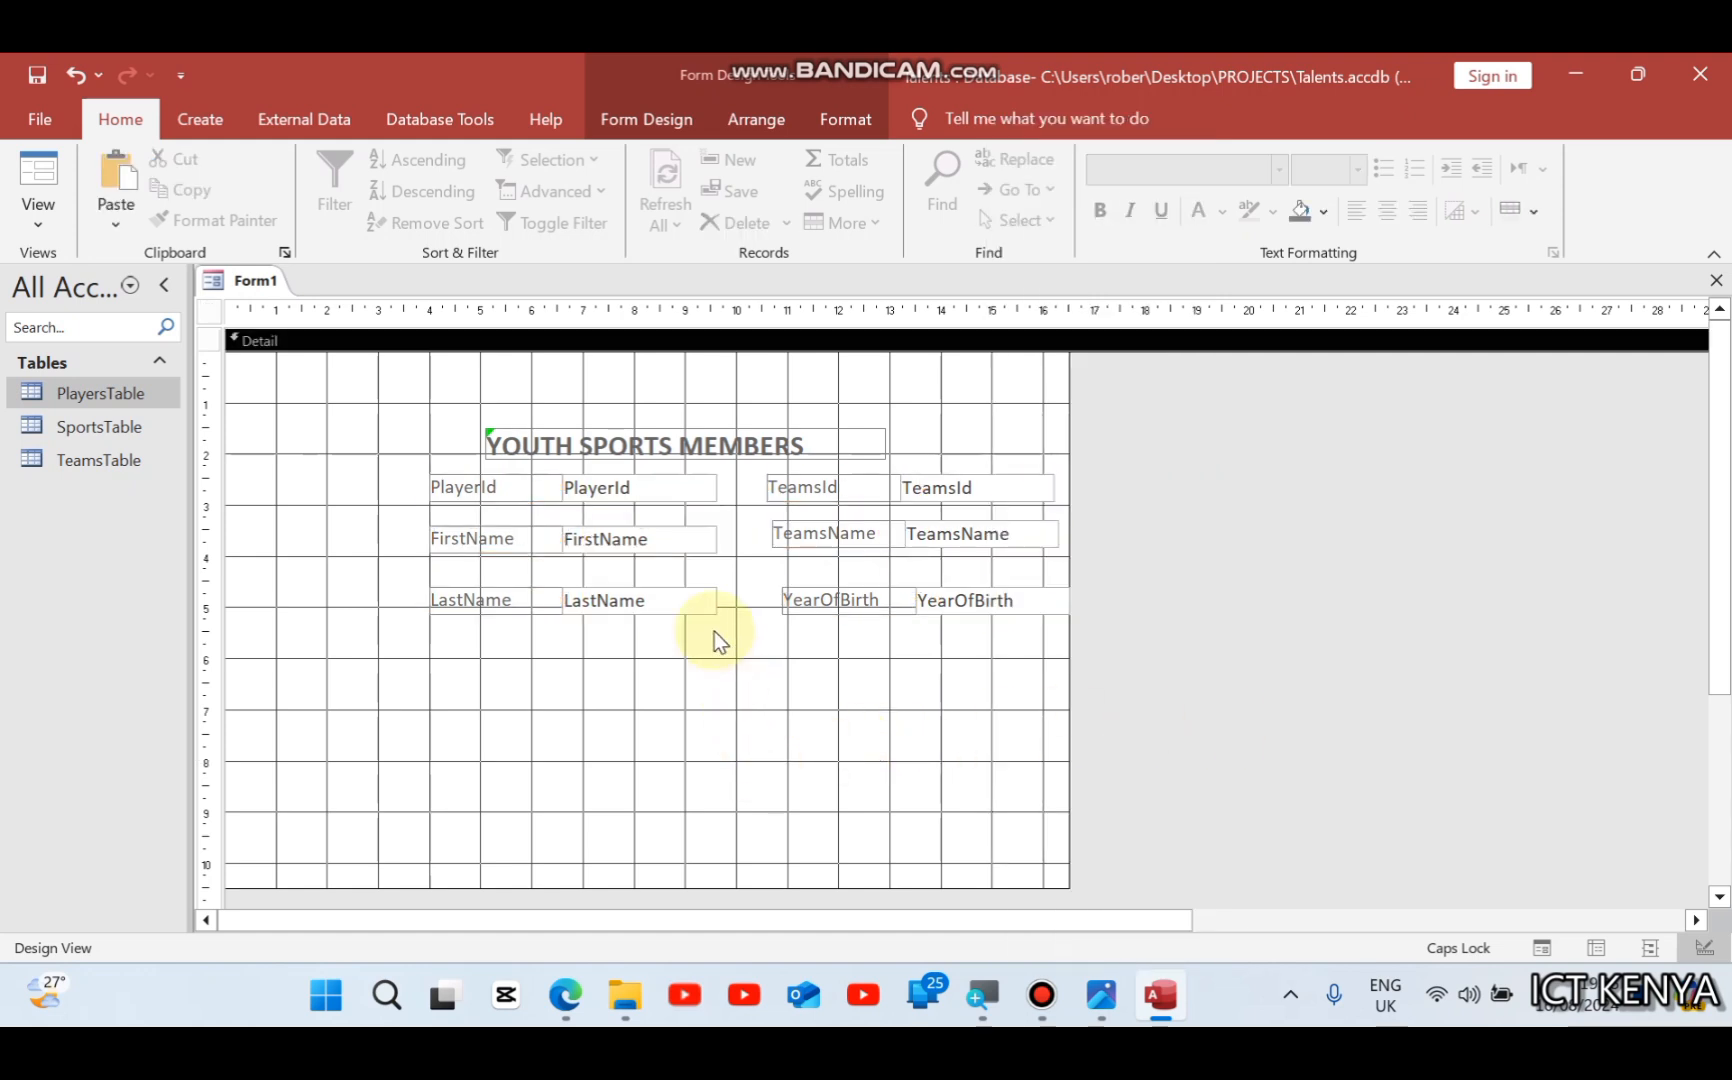
Step: Preview the resized fields in Form View and return to Design View
right_click(233, 271)
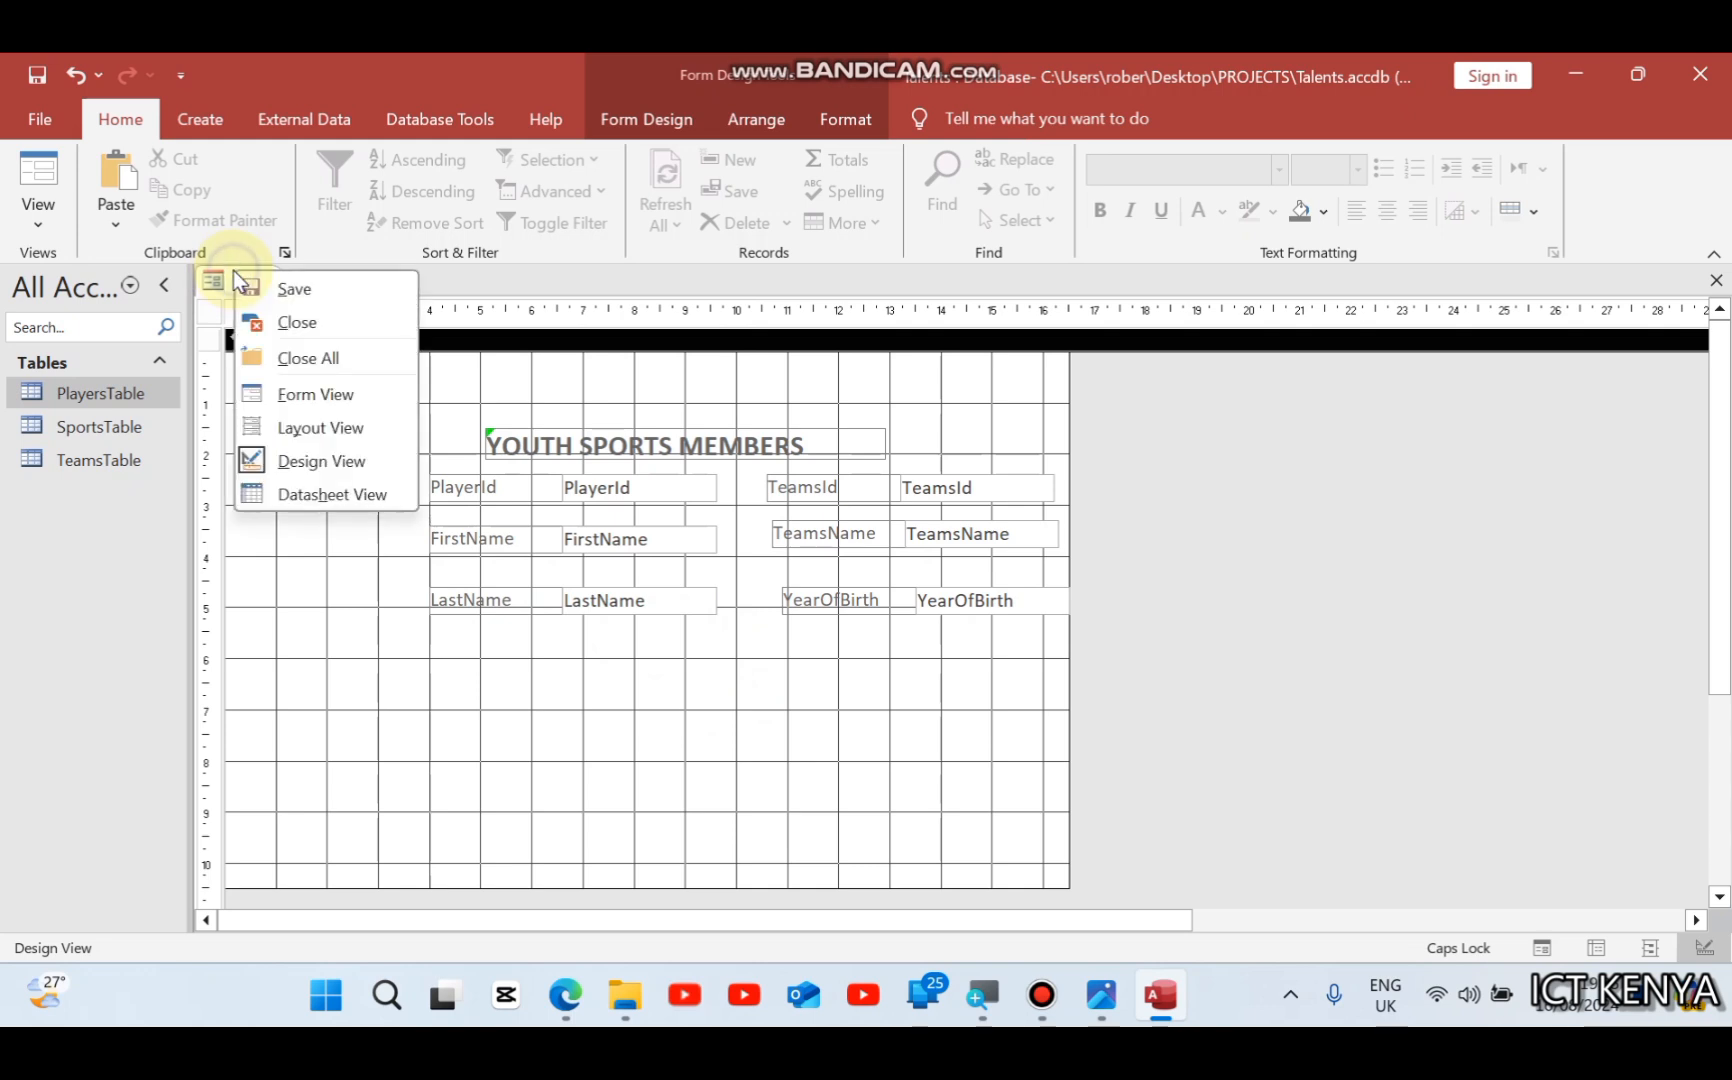
click(298, 396)
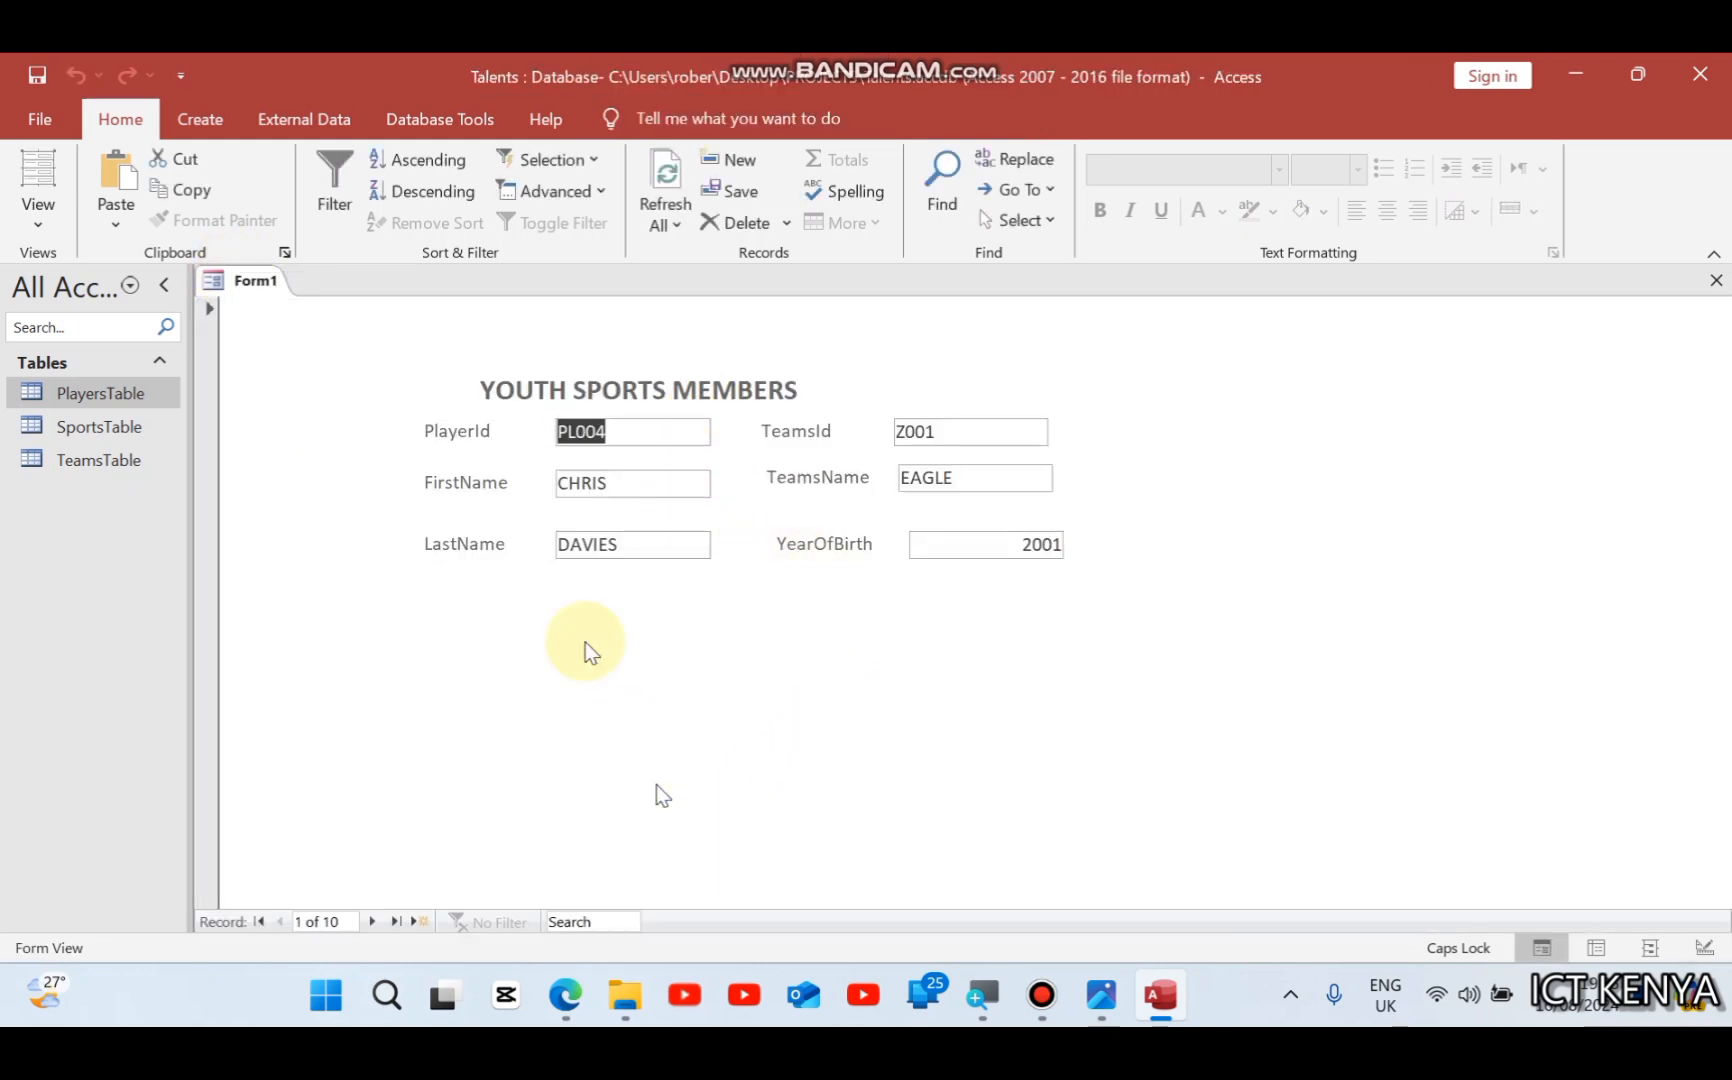
right_click(518, 463)
click(575, 545)
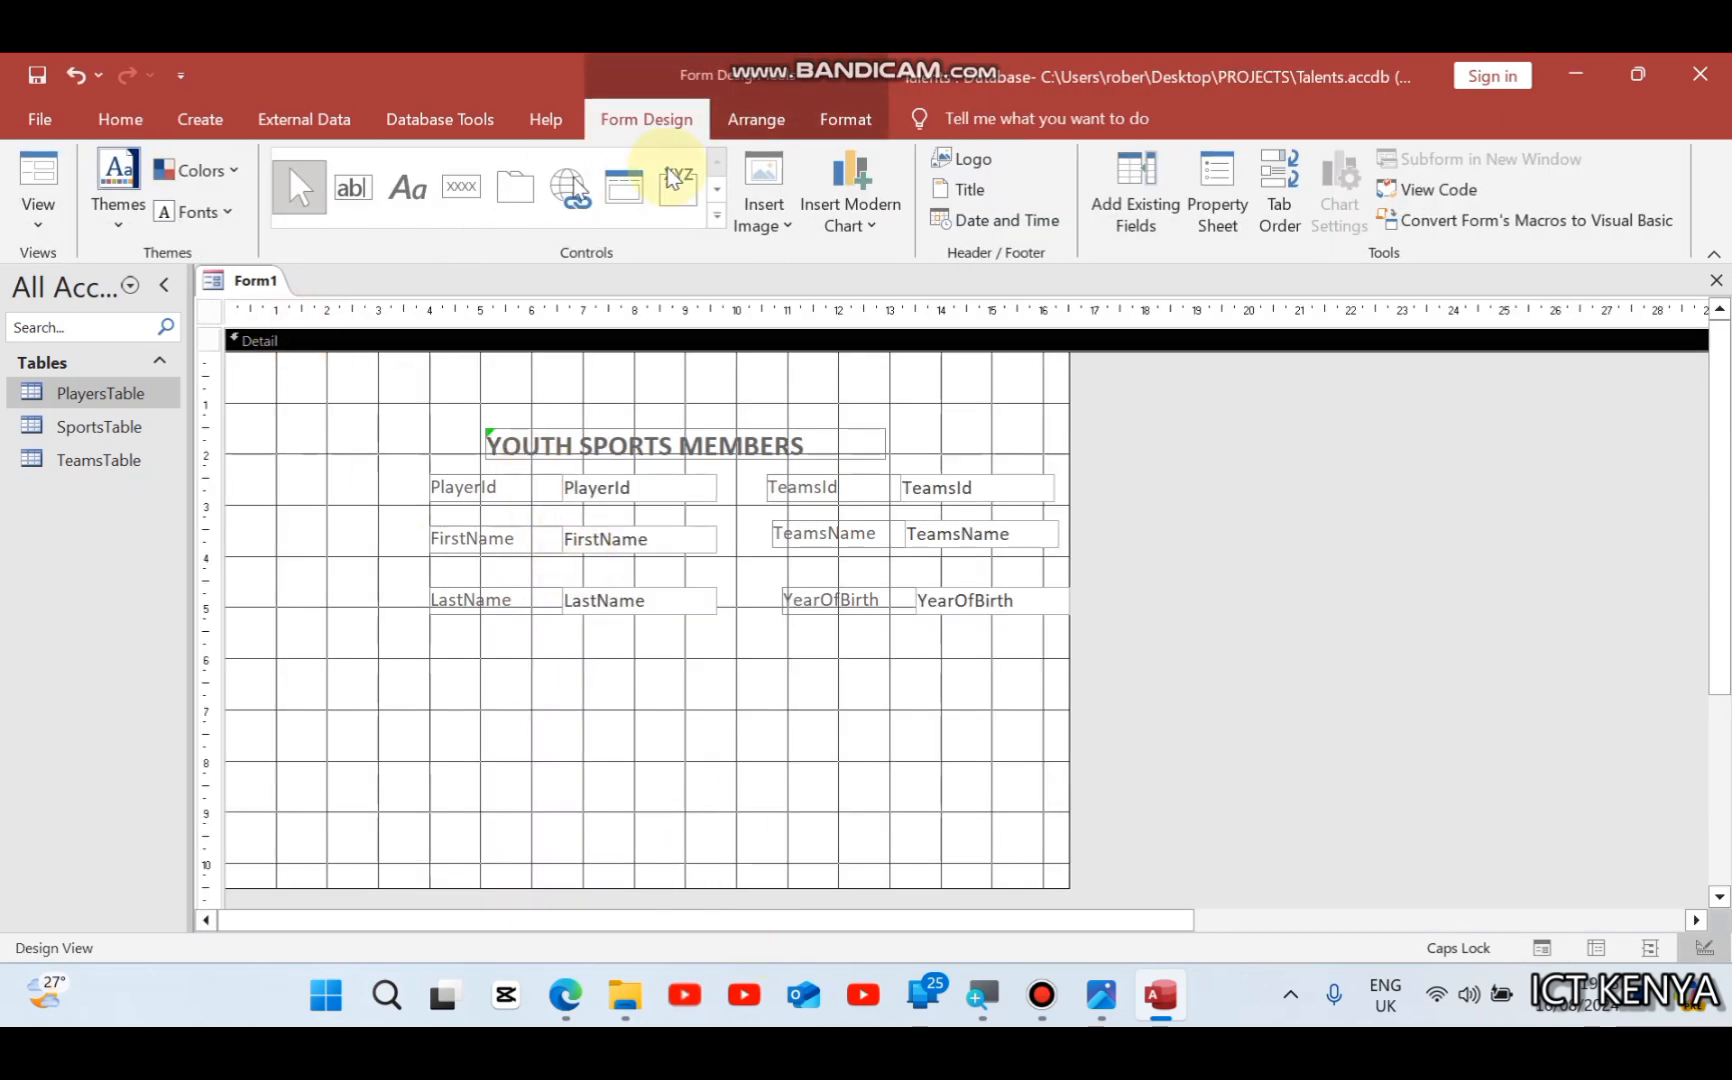
Step: Draw a rectangle about 14 cm wide and 5.7 cm high around the title and all the fields
click(719, 213)
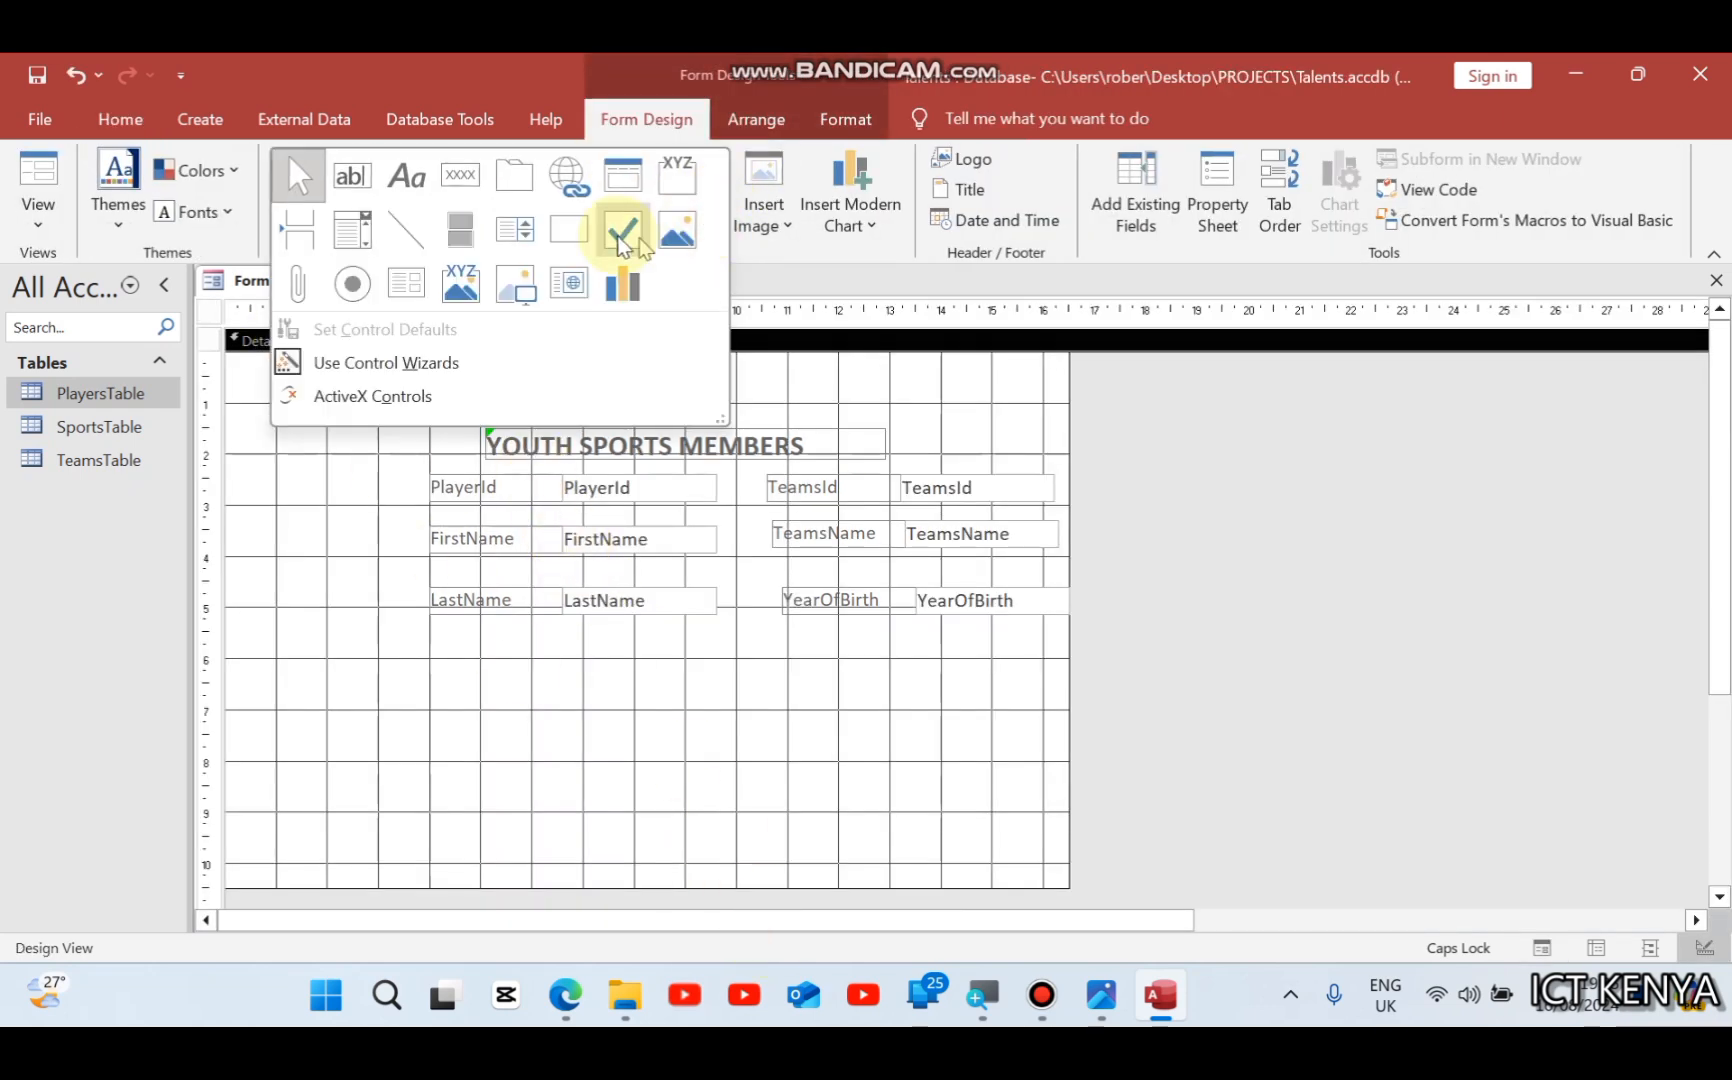
click(570, 229)
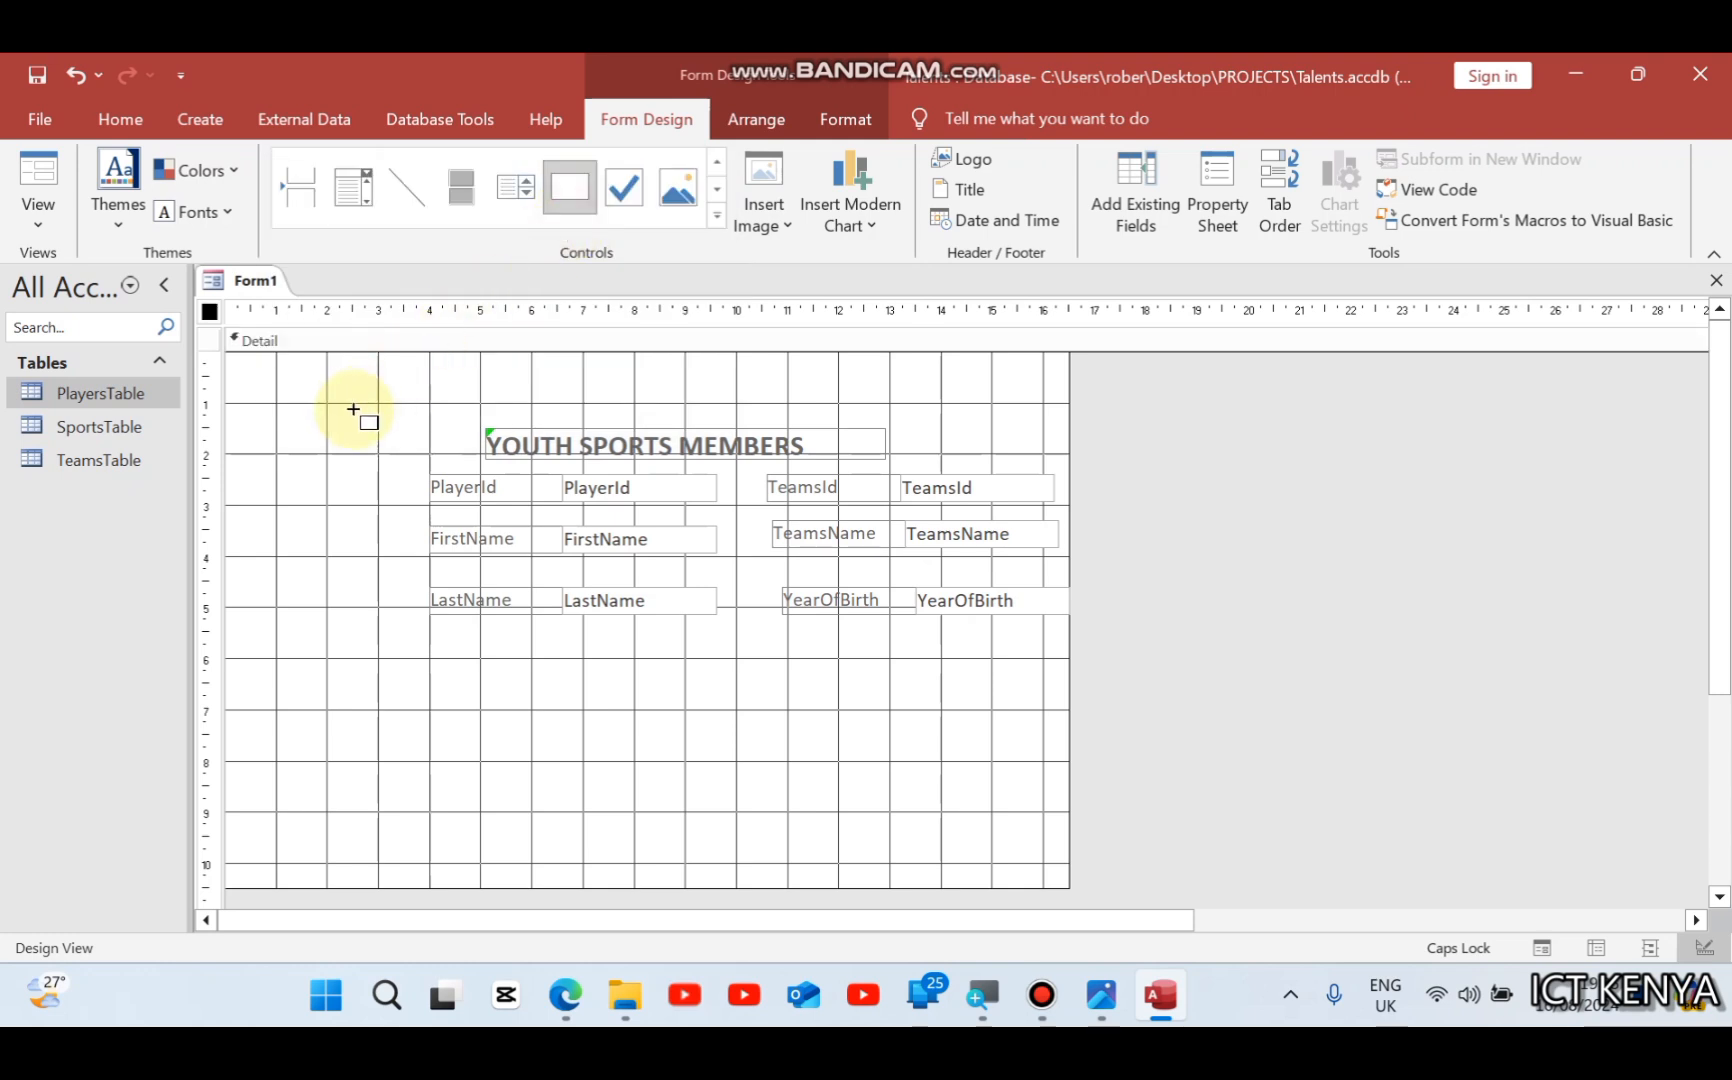
mouse_move(353, 408)
mouse_down()
mouse_move(663, 556)
mouse_move(1065, 697)
mouse_up()
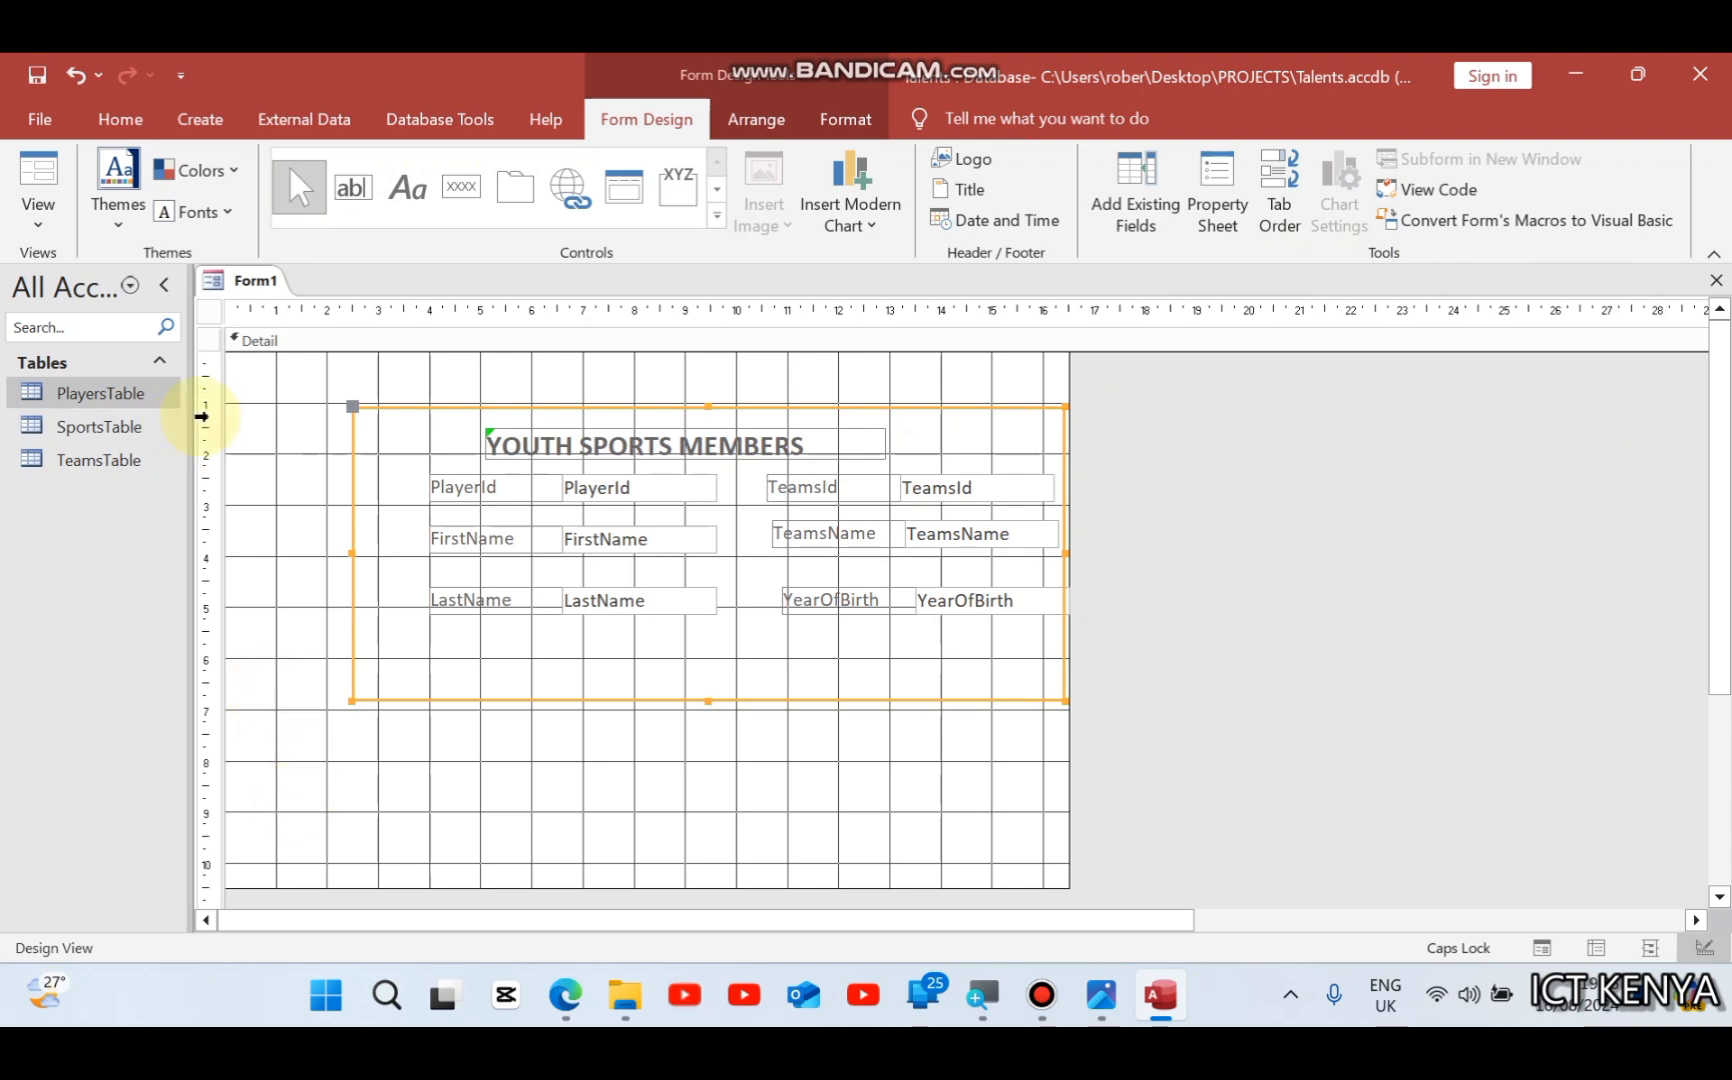
Step: Check how the rectangle frames the fields in Form View and return to Design View
right_click(243, 420)
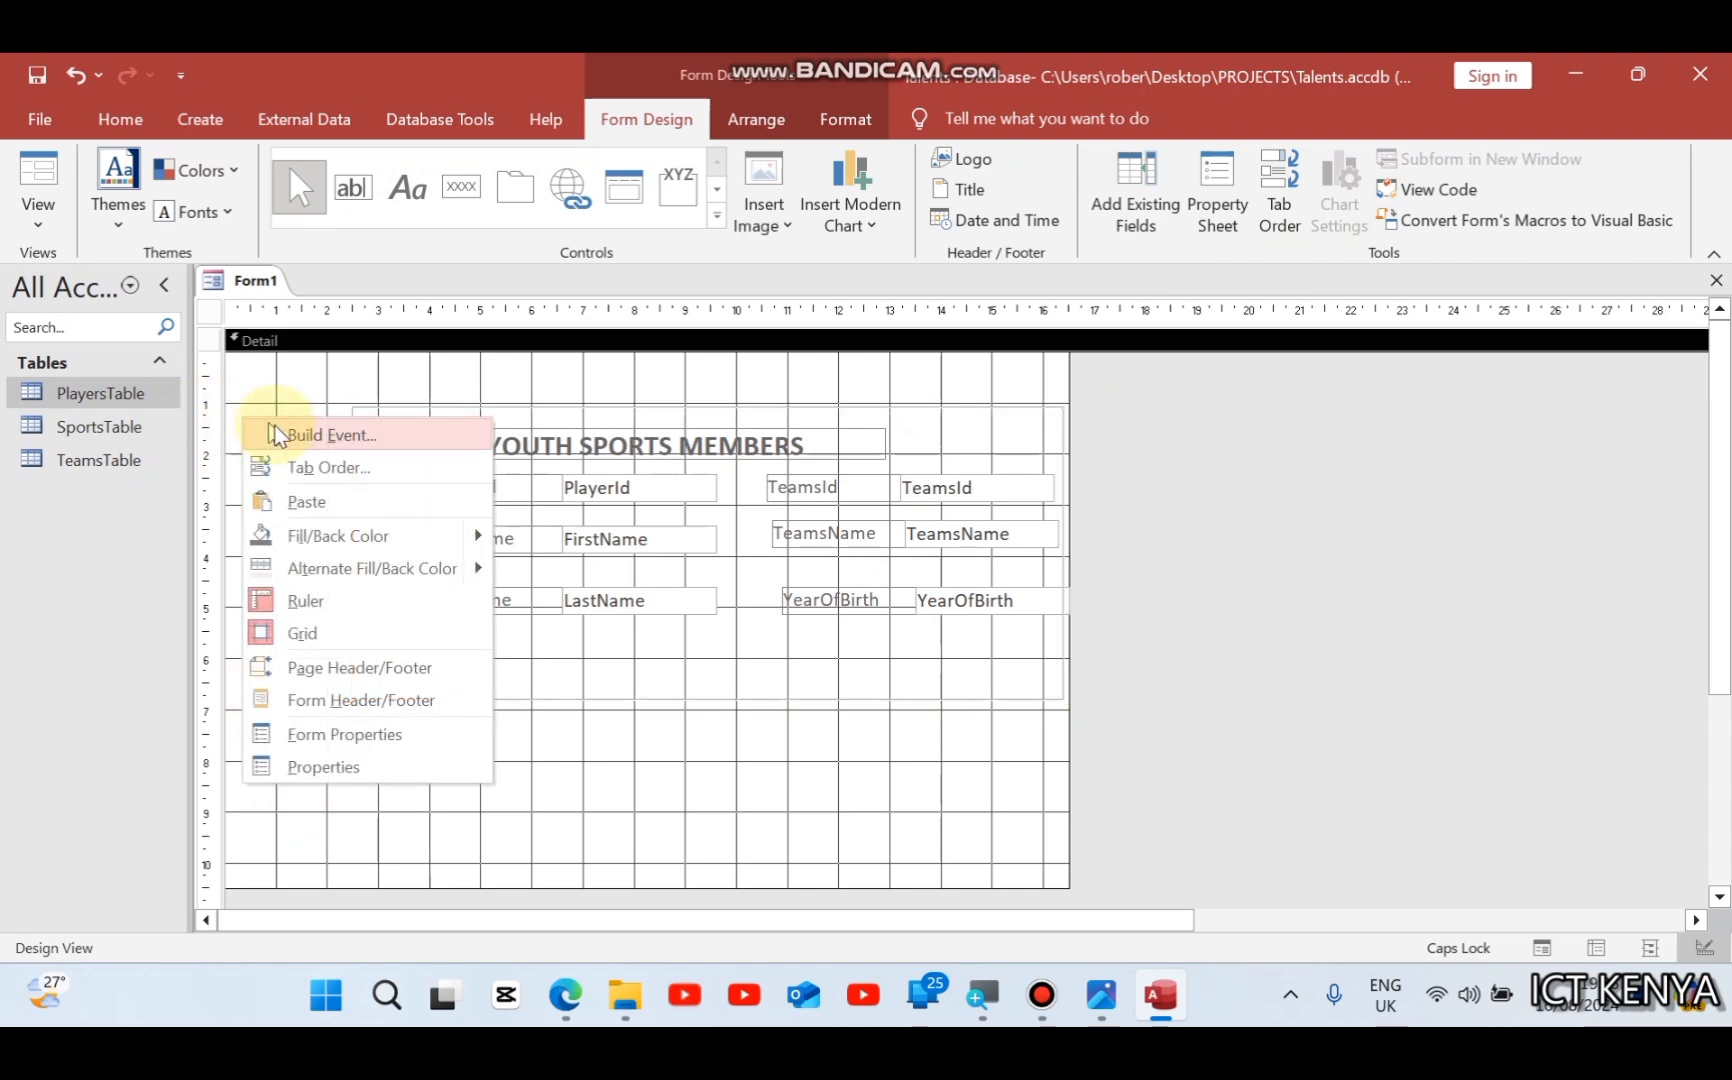
right_click(253, 283)
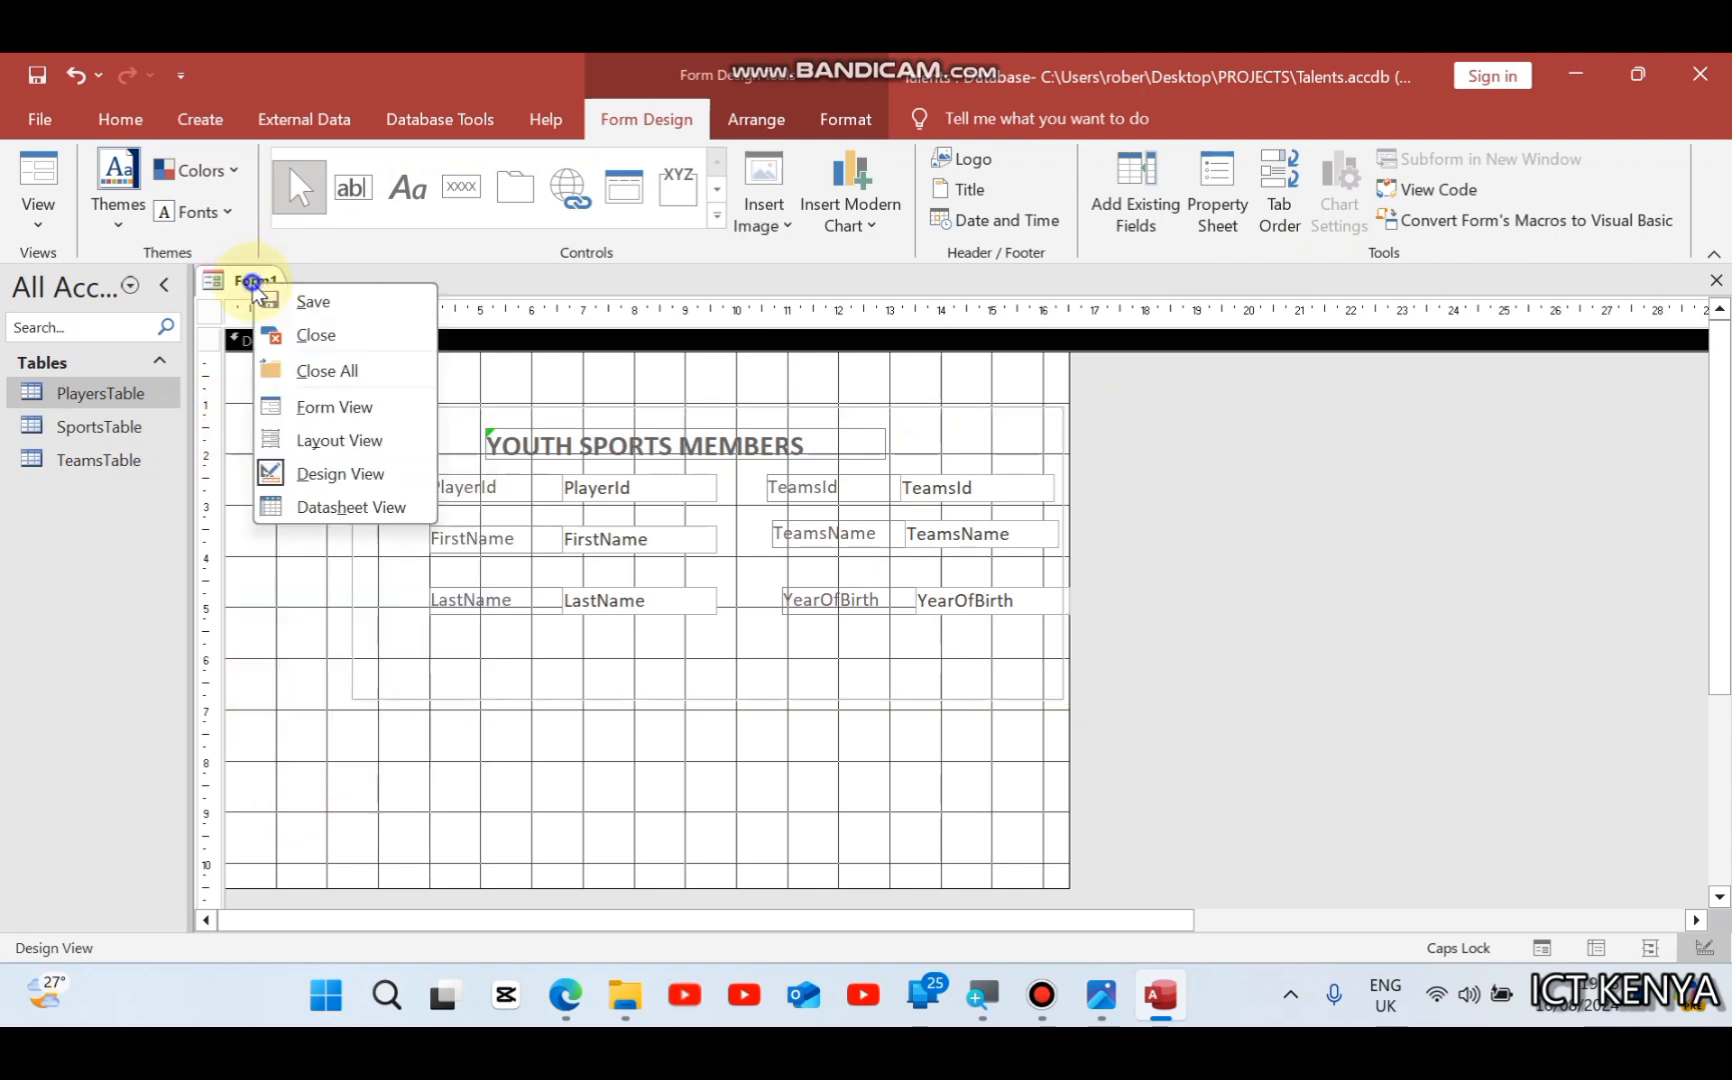
click(295, 405)
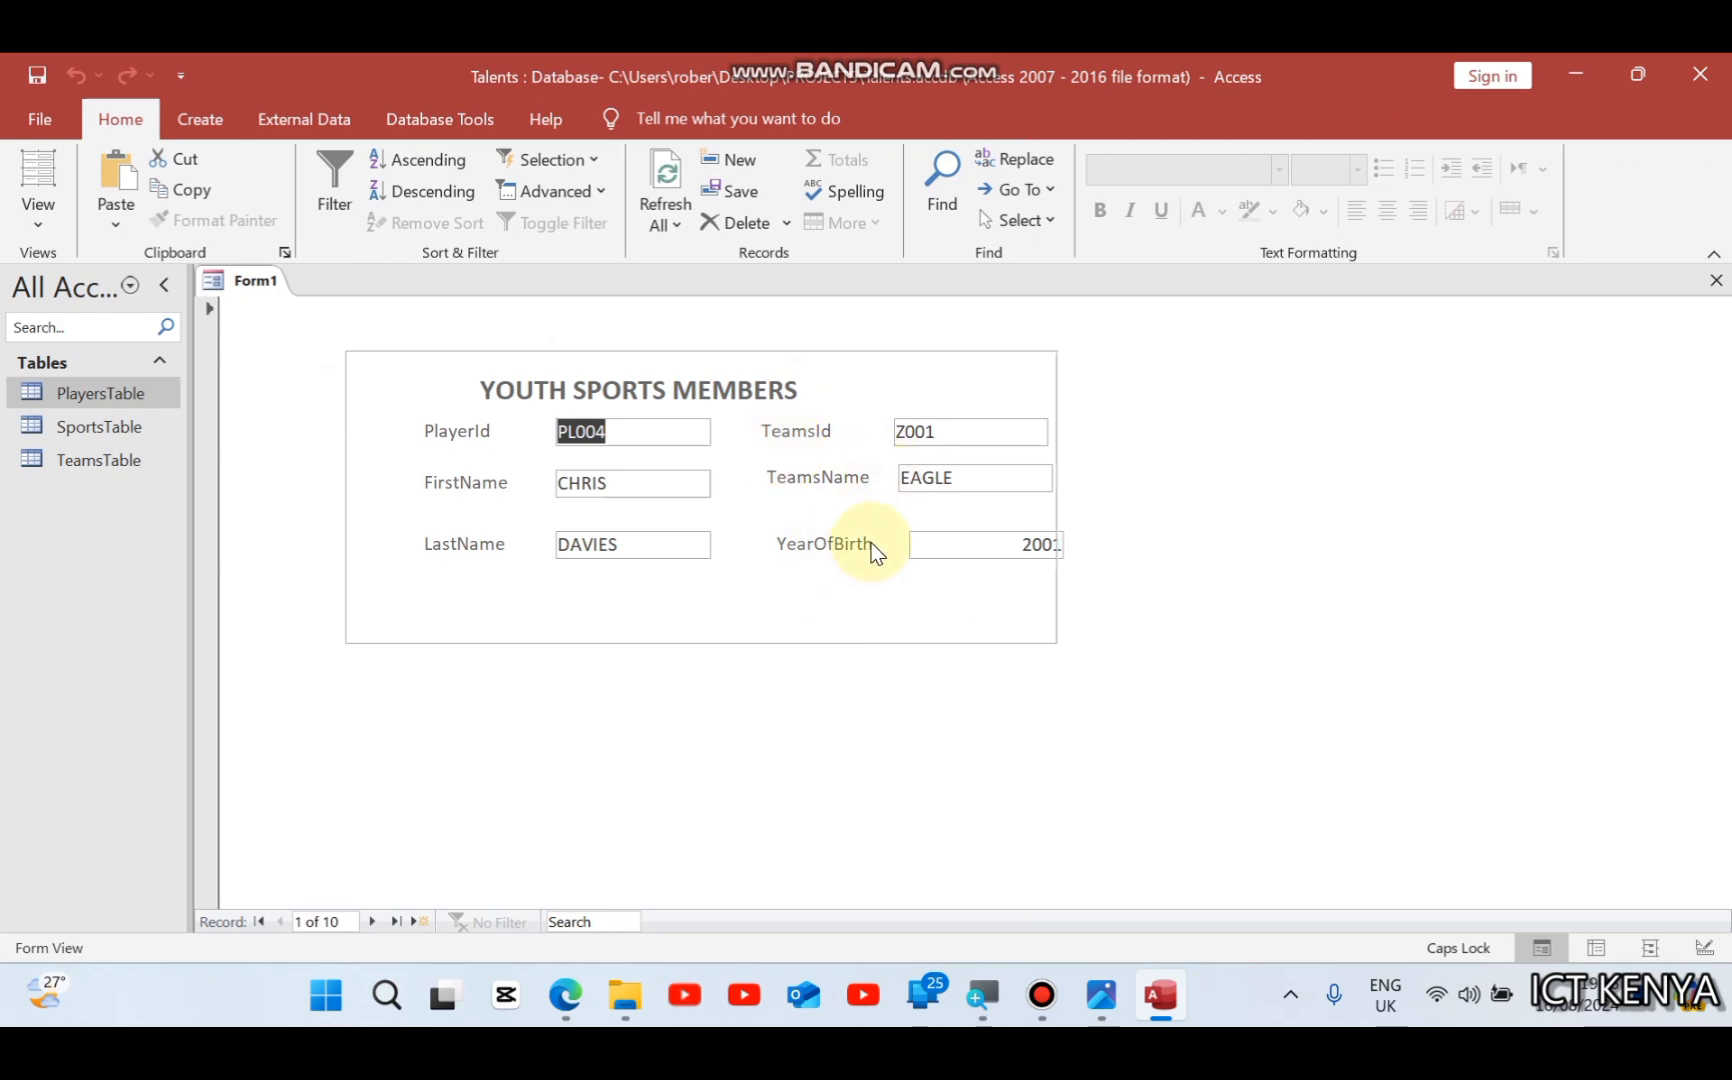
right_click(809, 574)
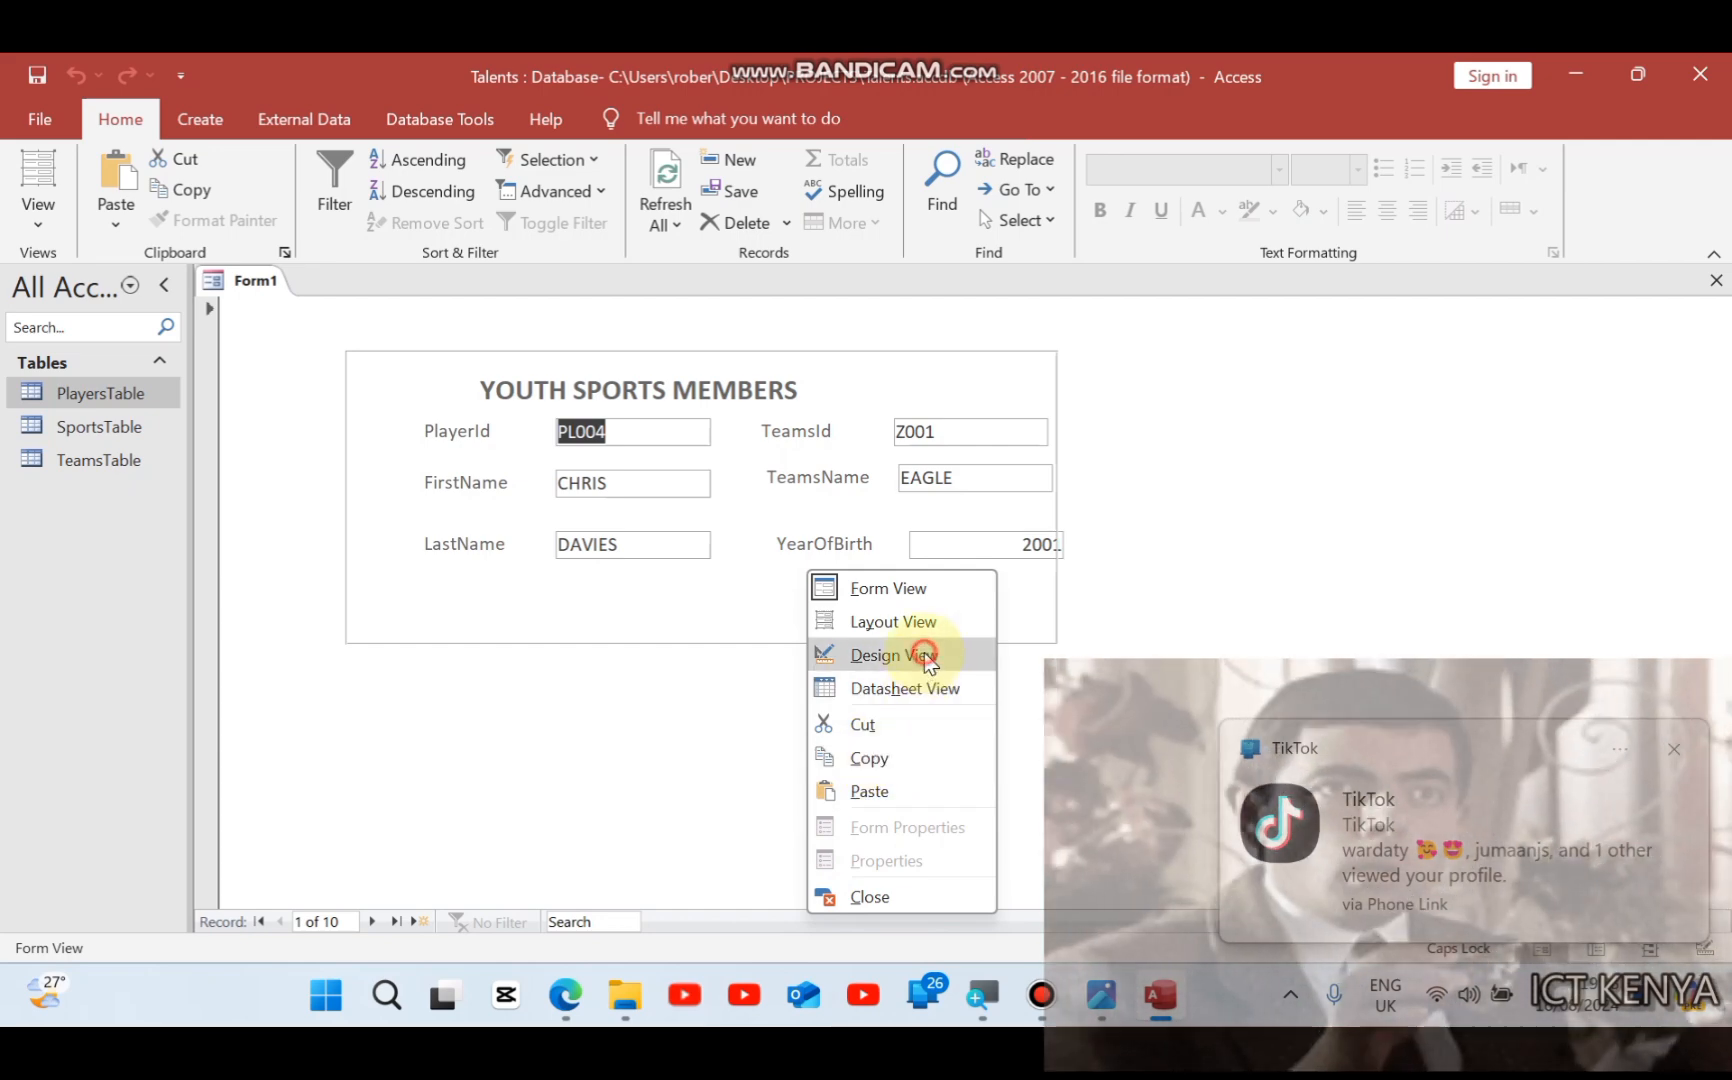
click(923, 654)
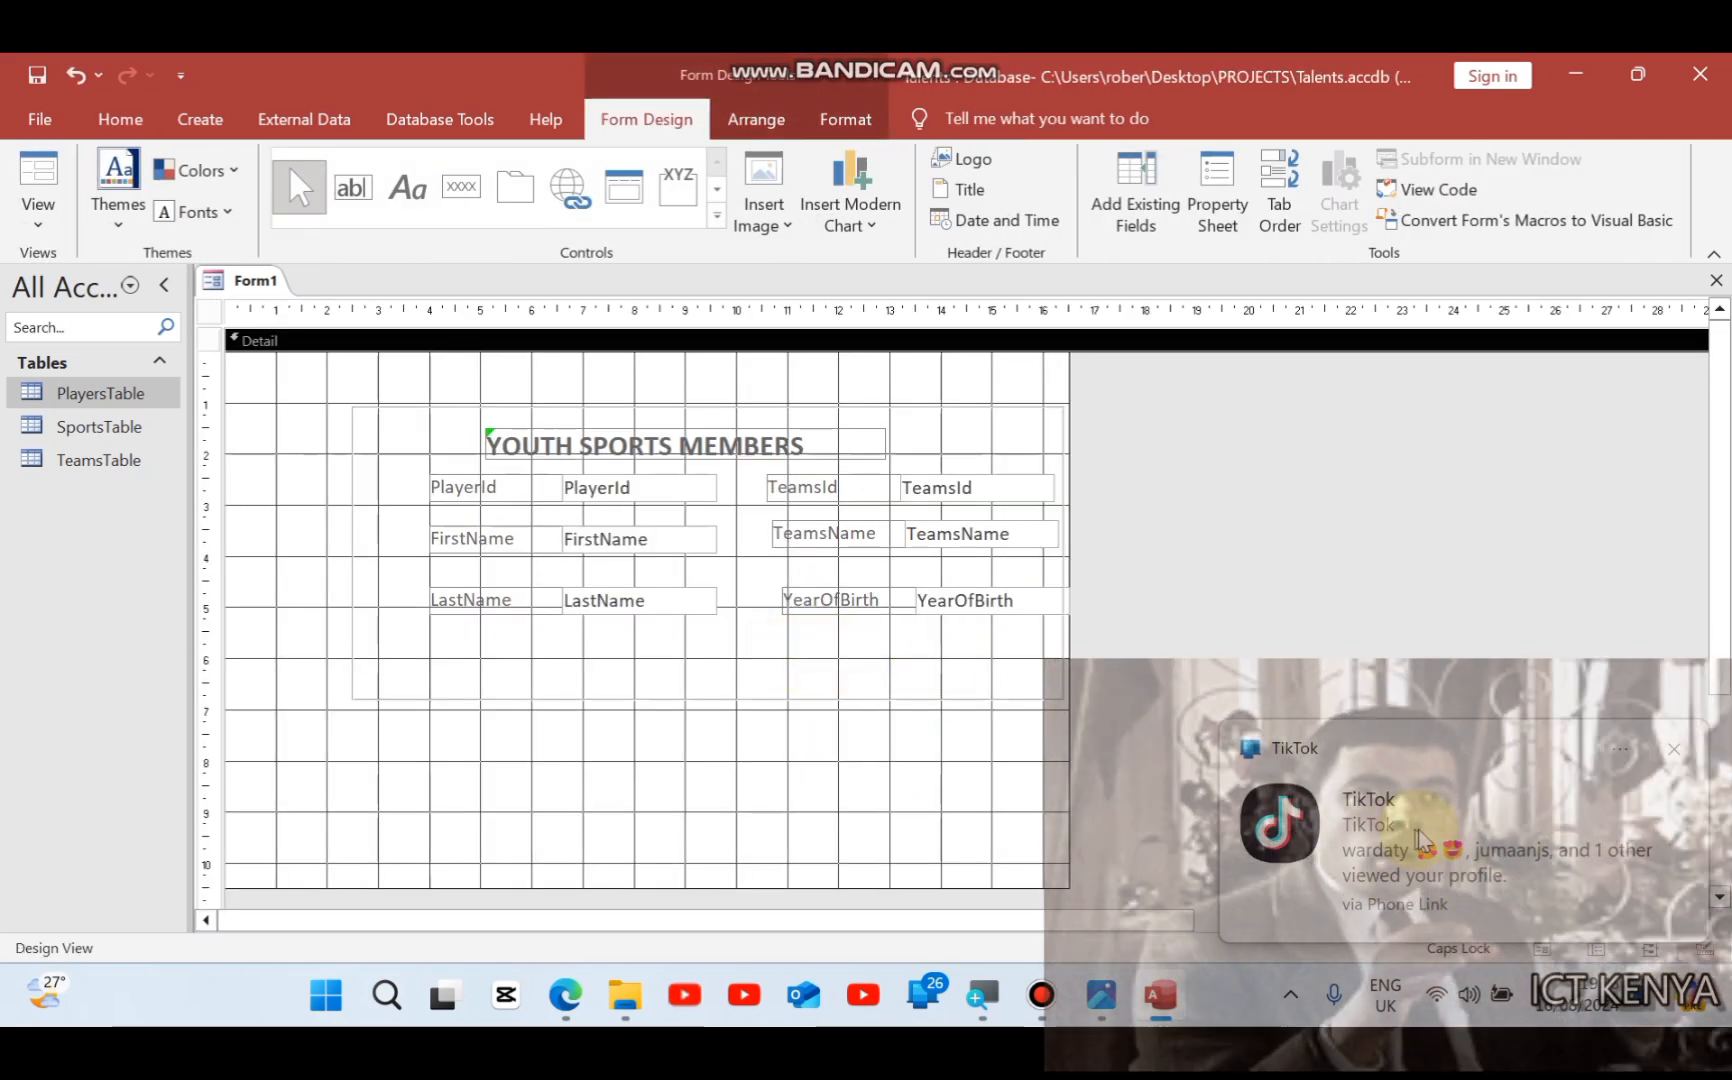
Step: Move the YearOfBirth label and box slightly left so they fit inside the rectangle
click(805, 598)
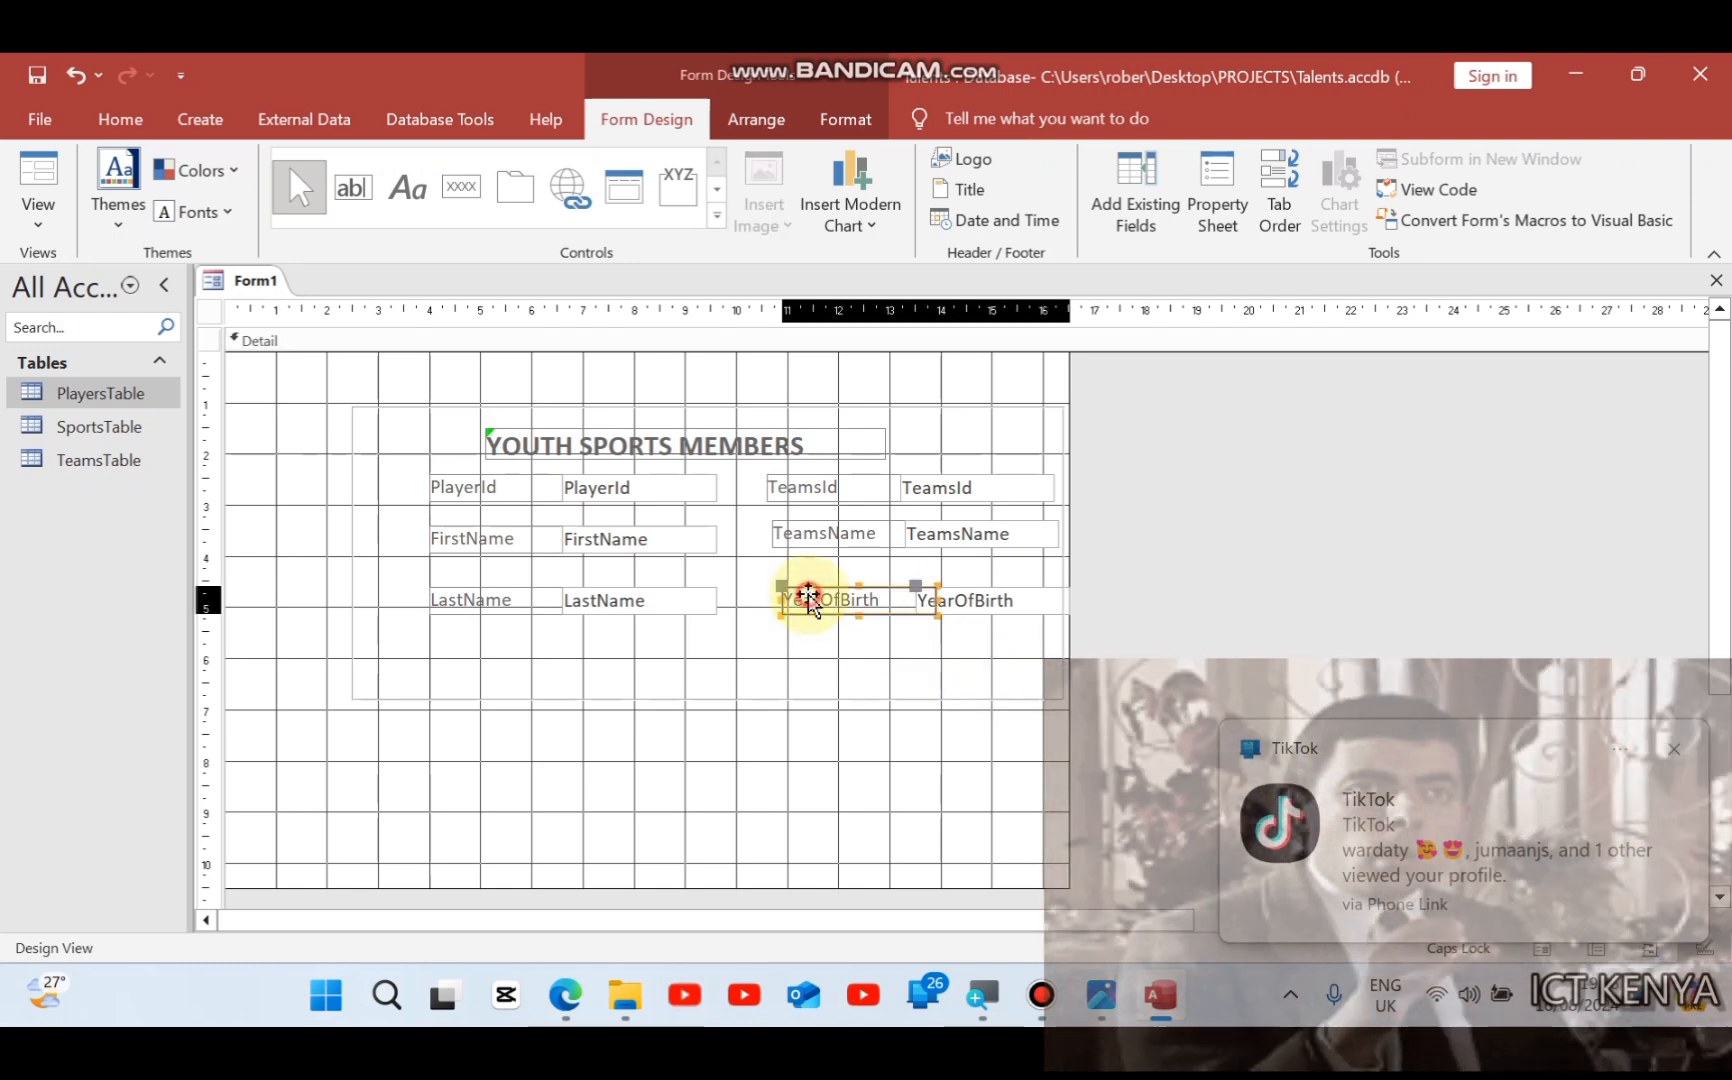
click(958, 605)
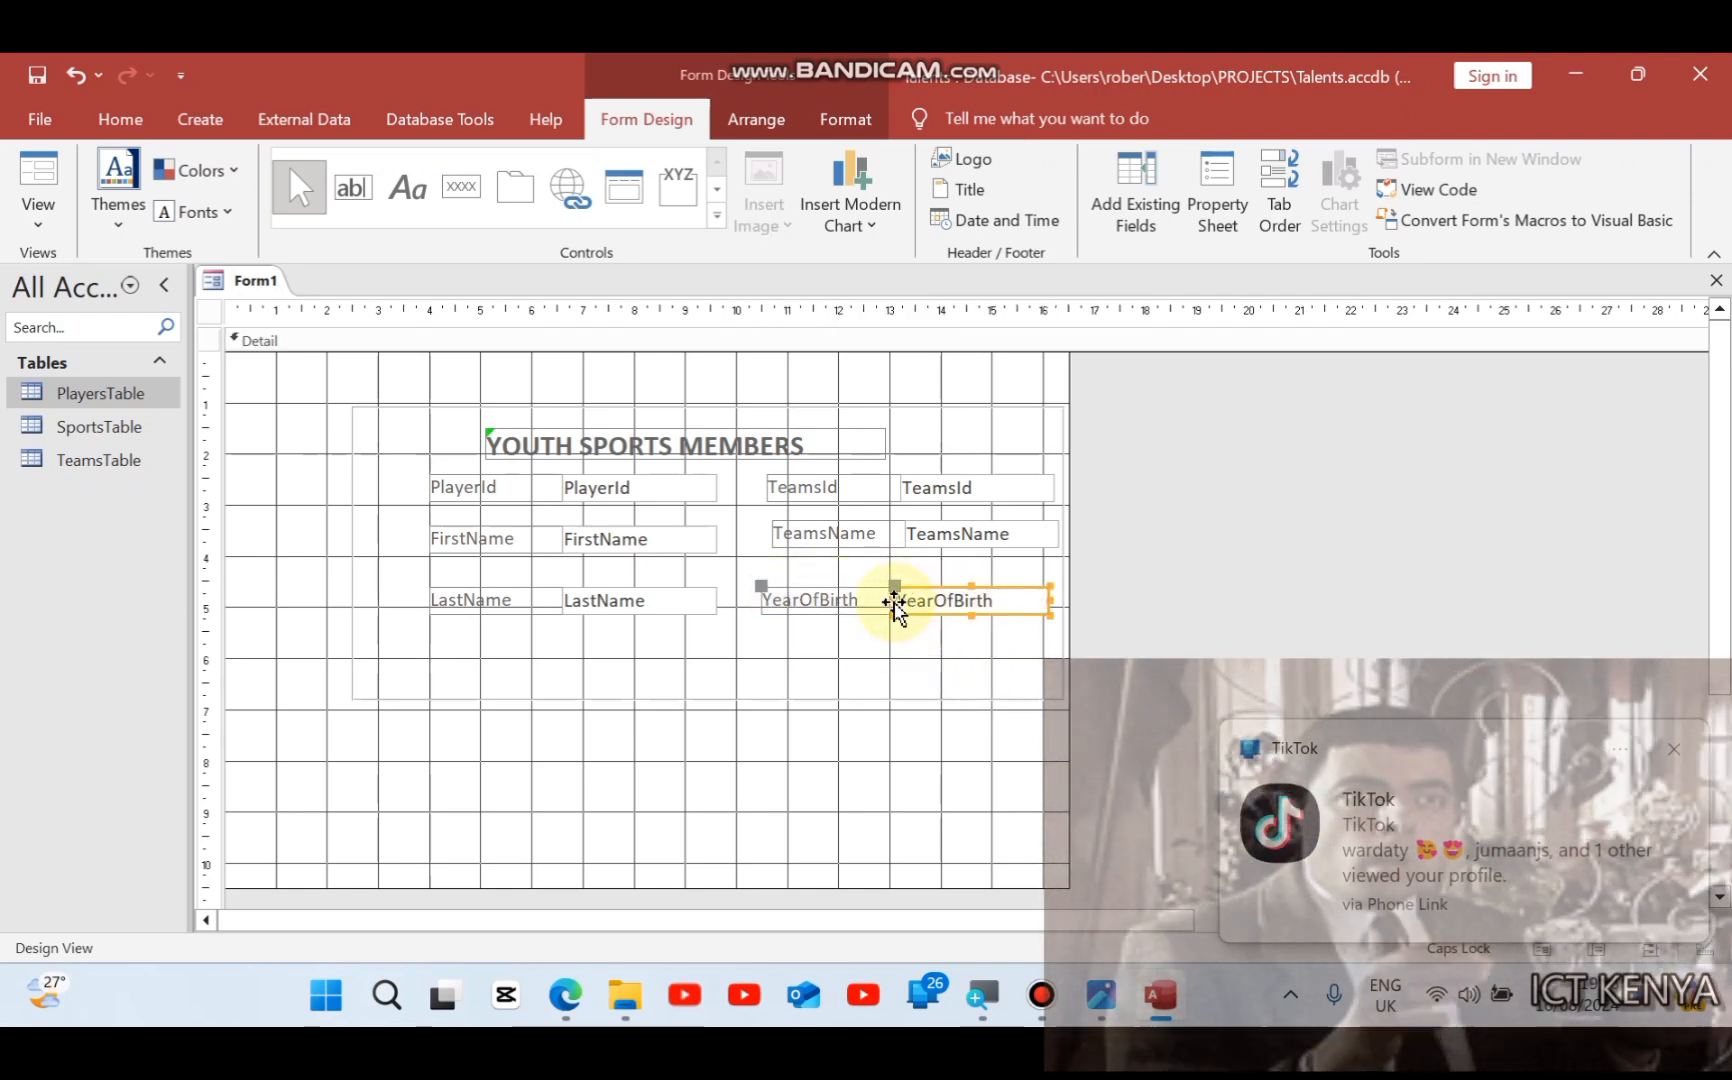
click(911, 680)
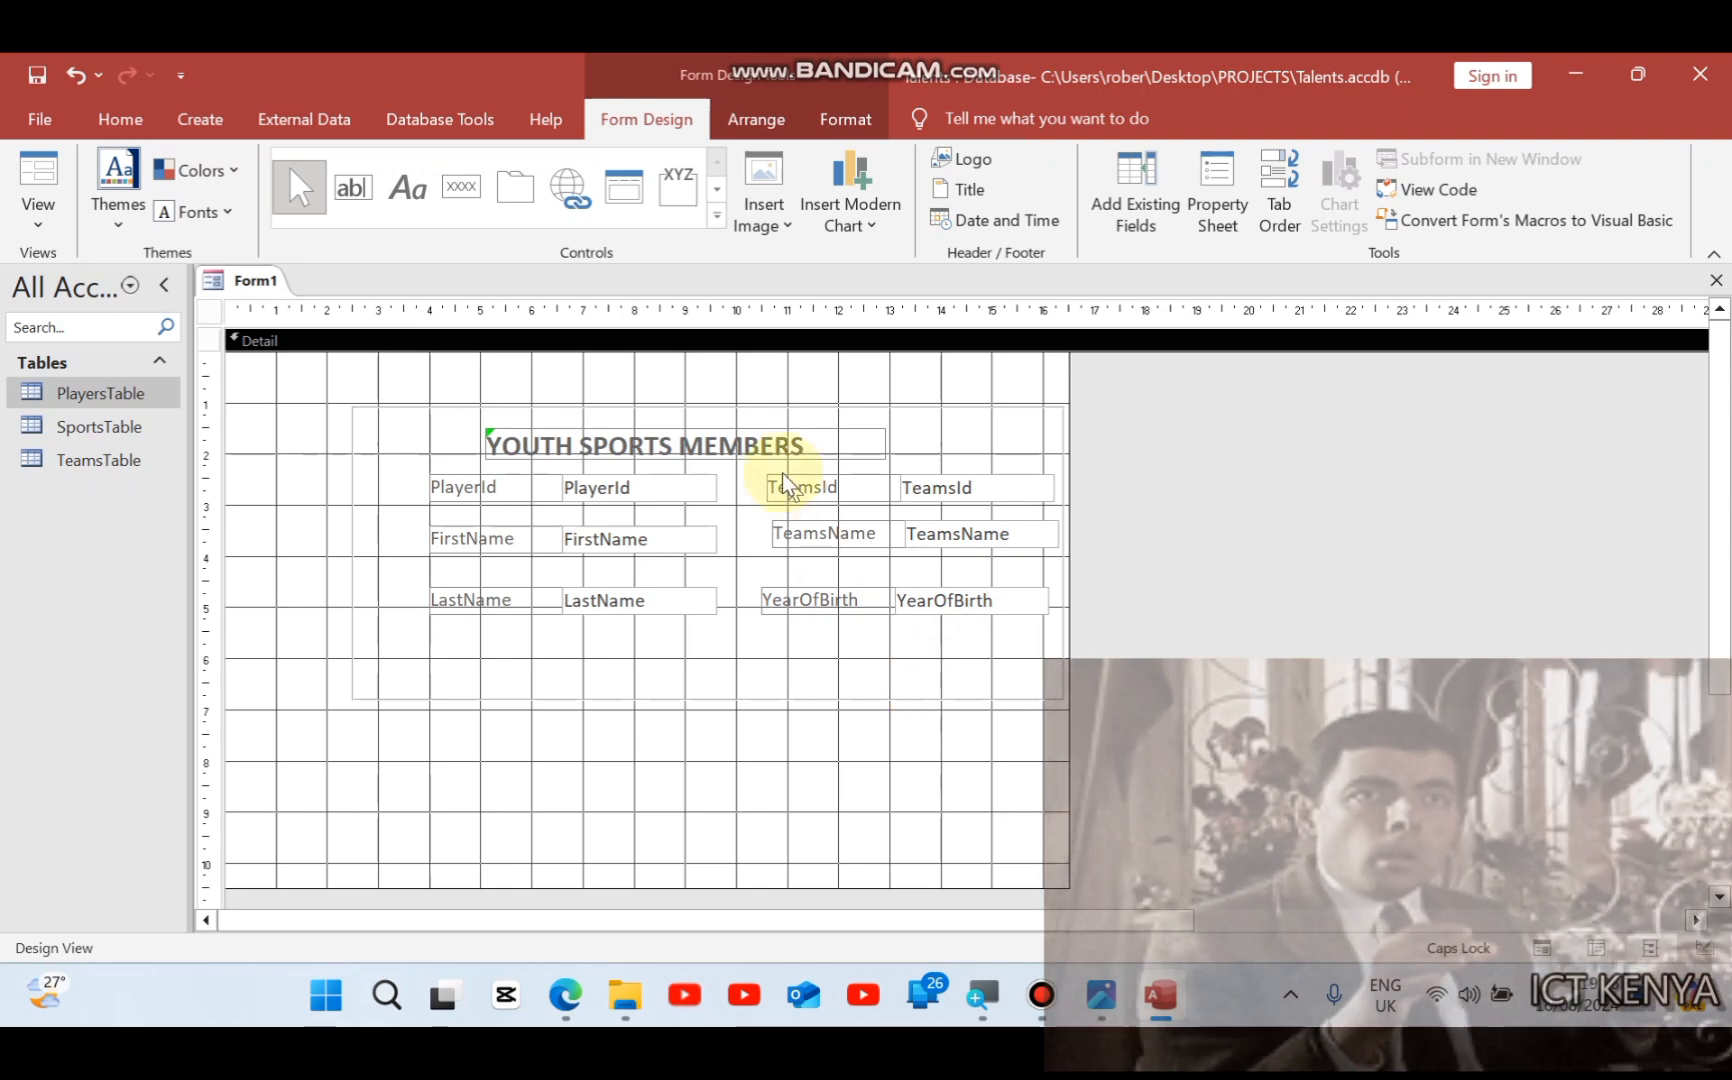
Step: Align the TeamsId, TeamsName and YearOfBirth labels and boxes to the left
click(767, 486)
drag(754, 471, 1035, 628)
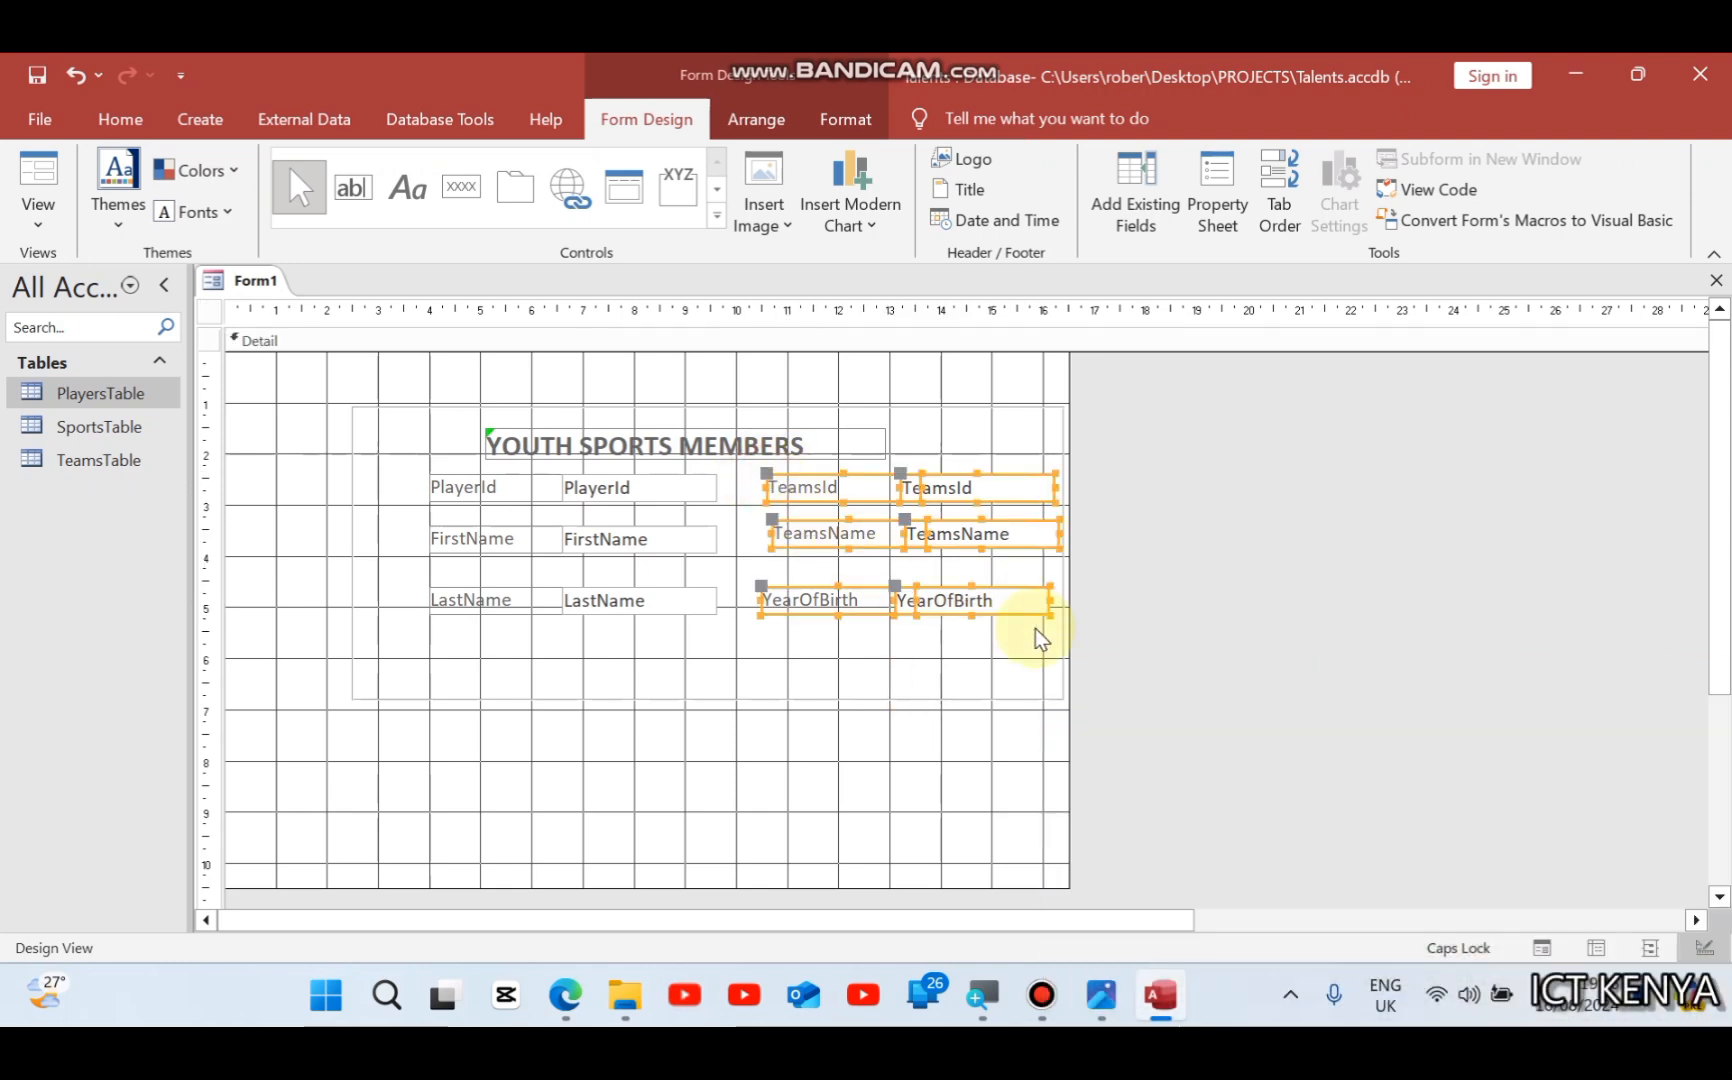
right_click(829, 537)
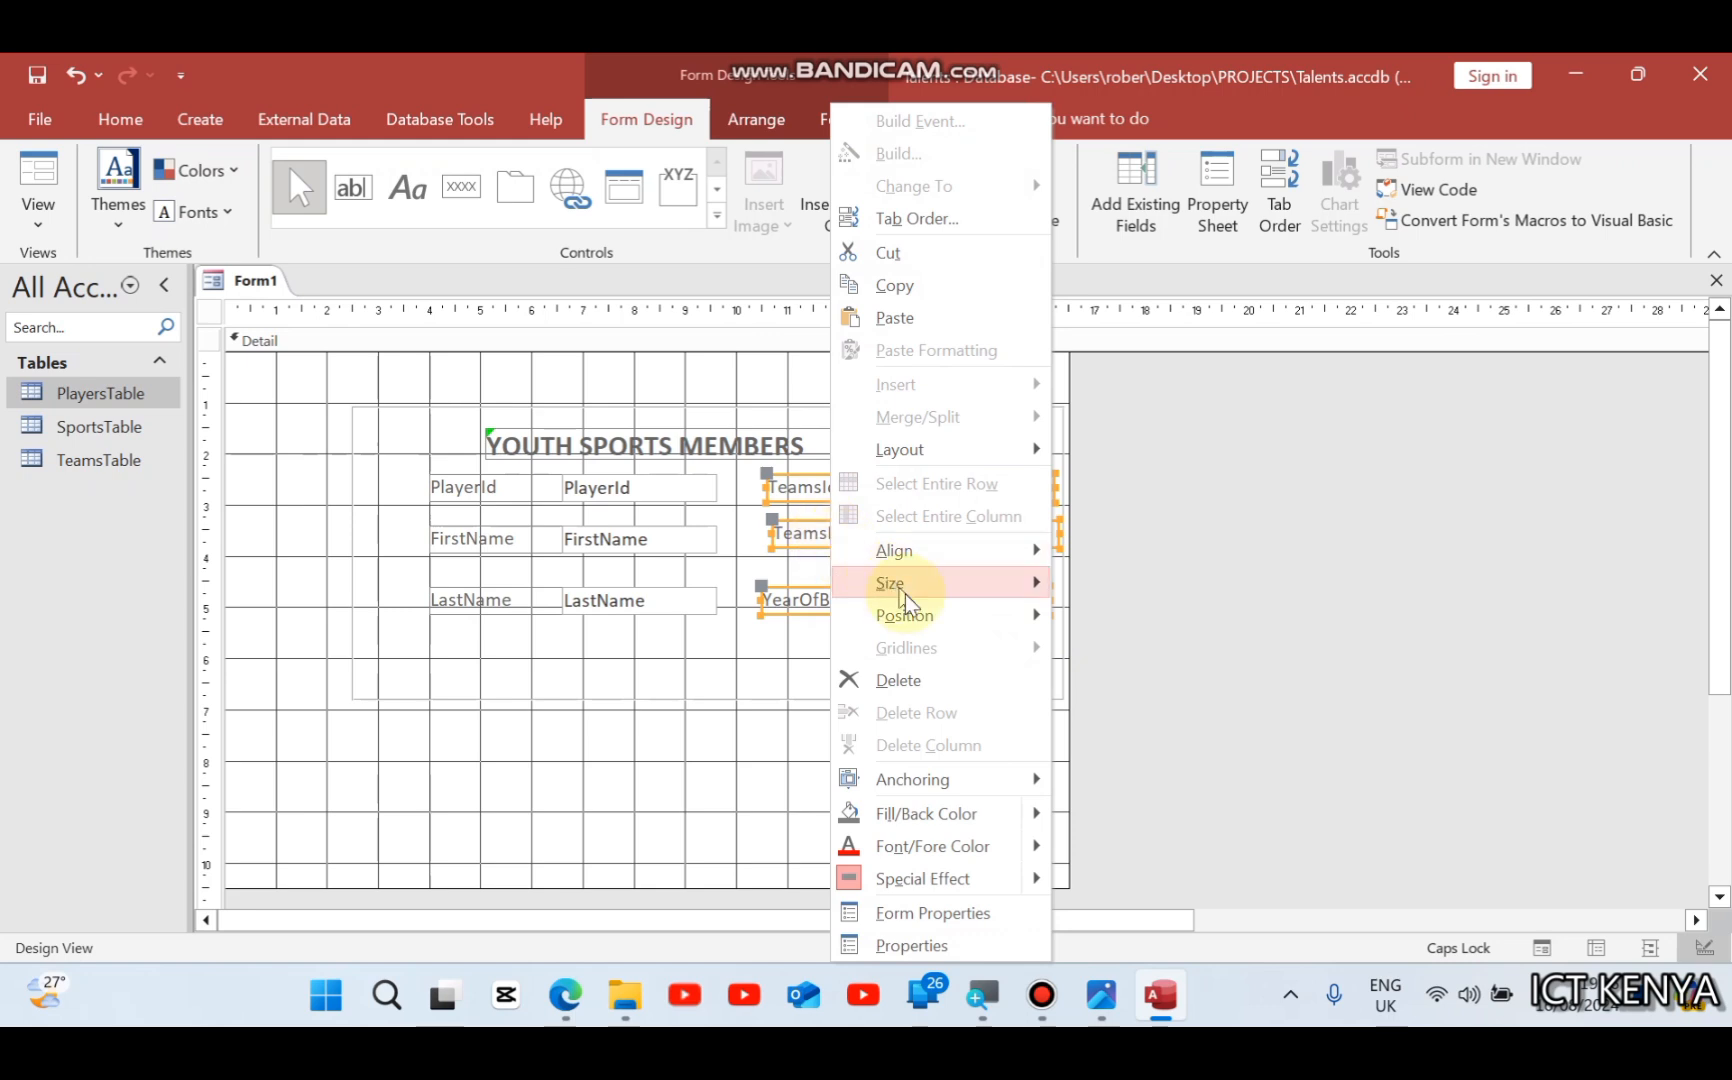
click(931, 620)
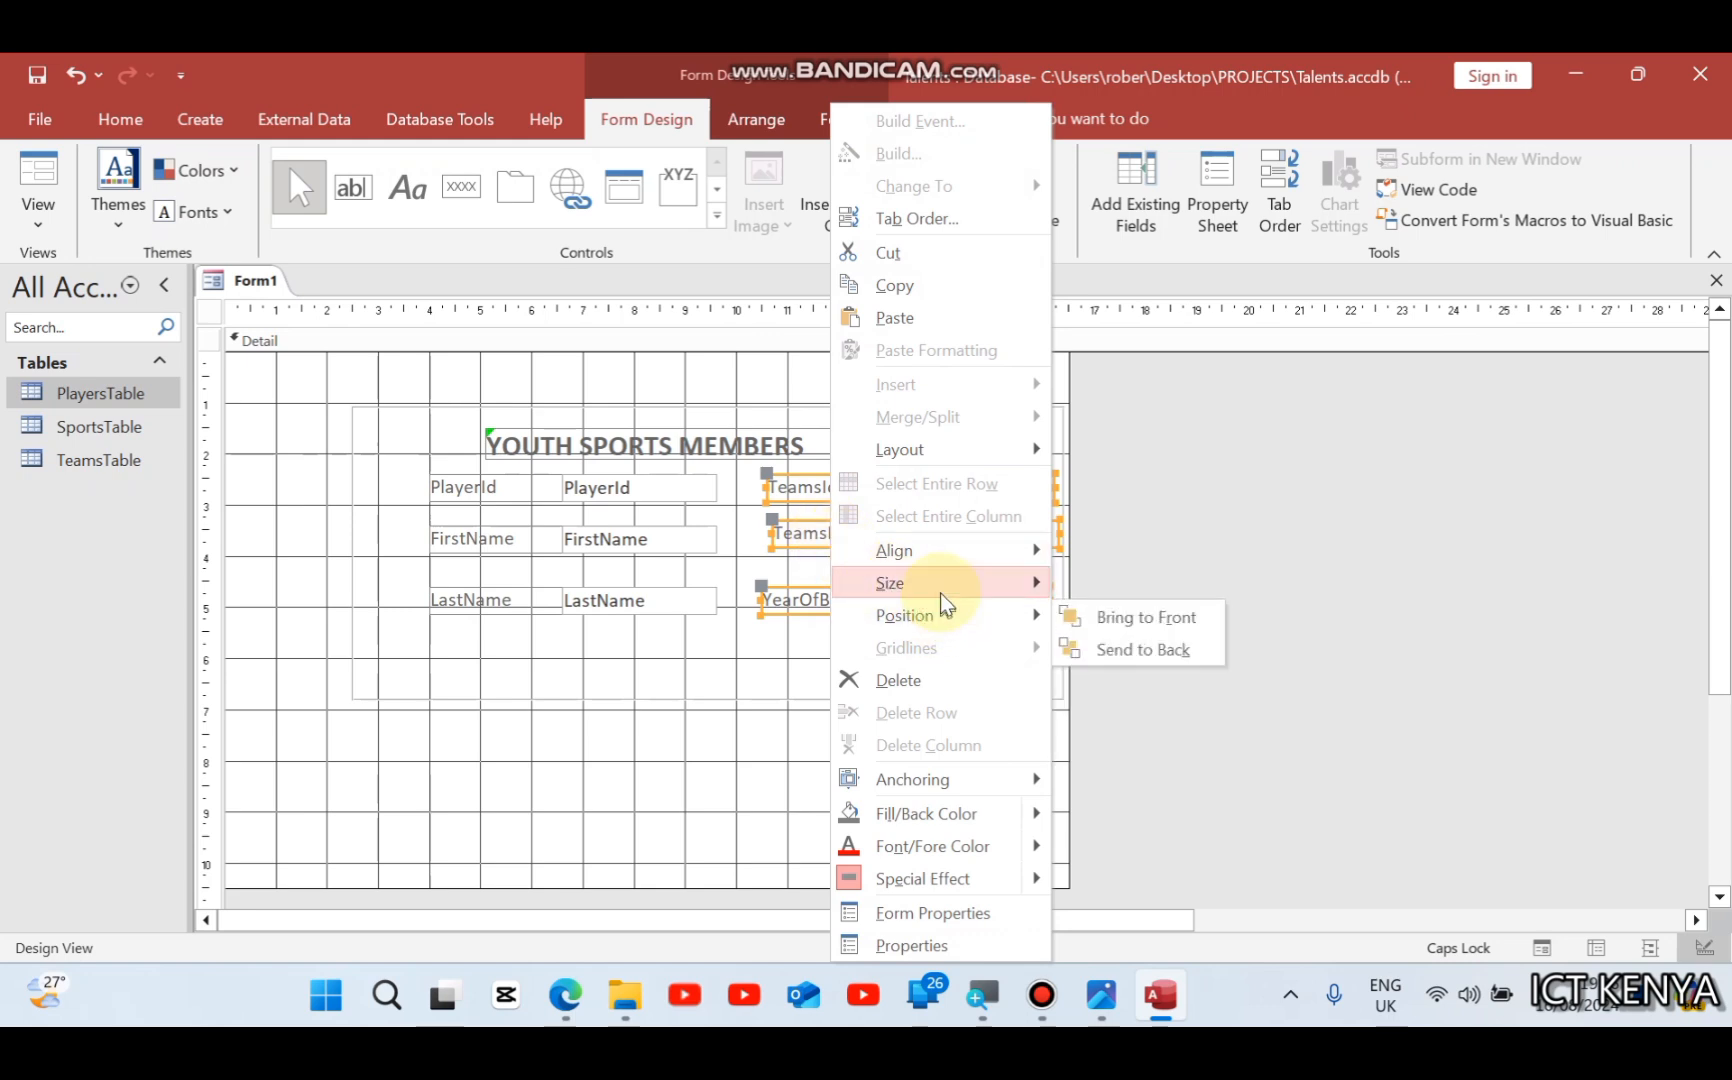
mouse_move(943, 558)
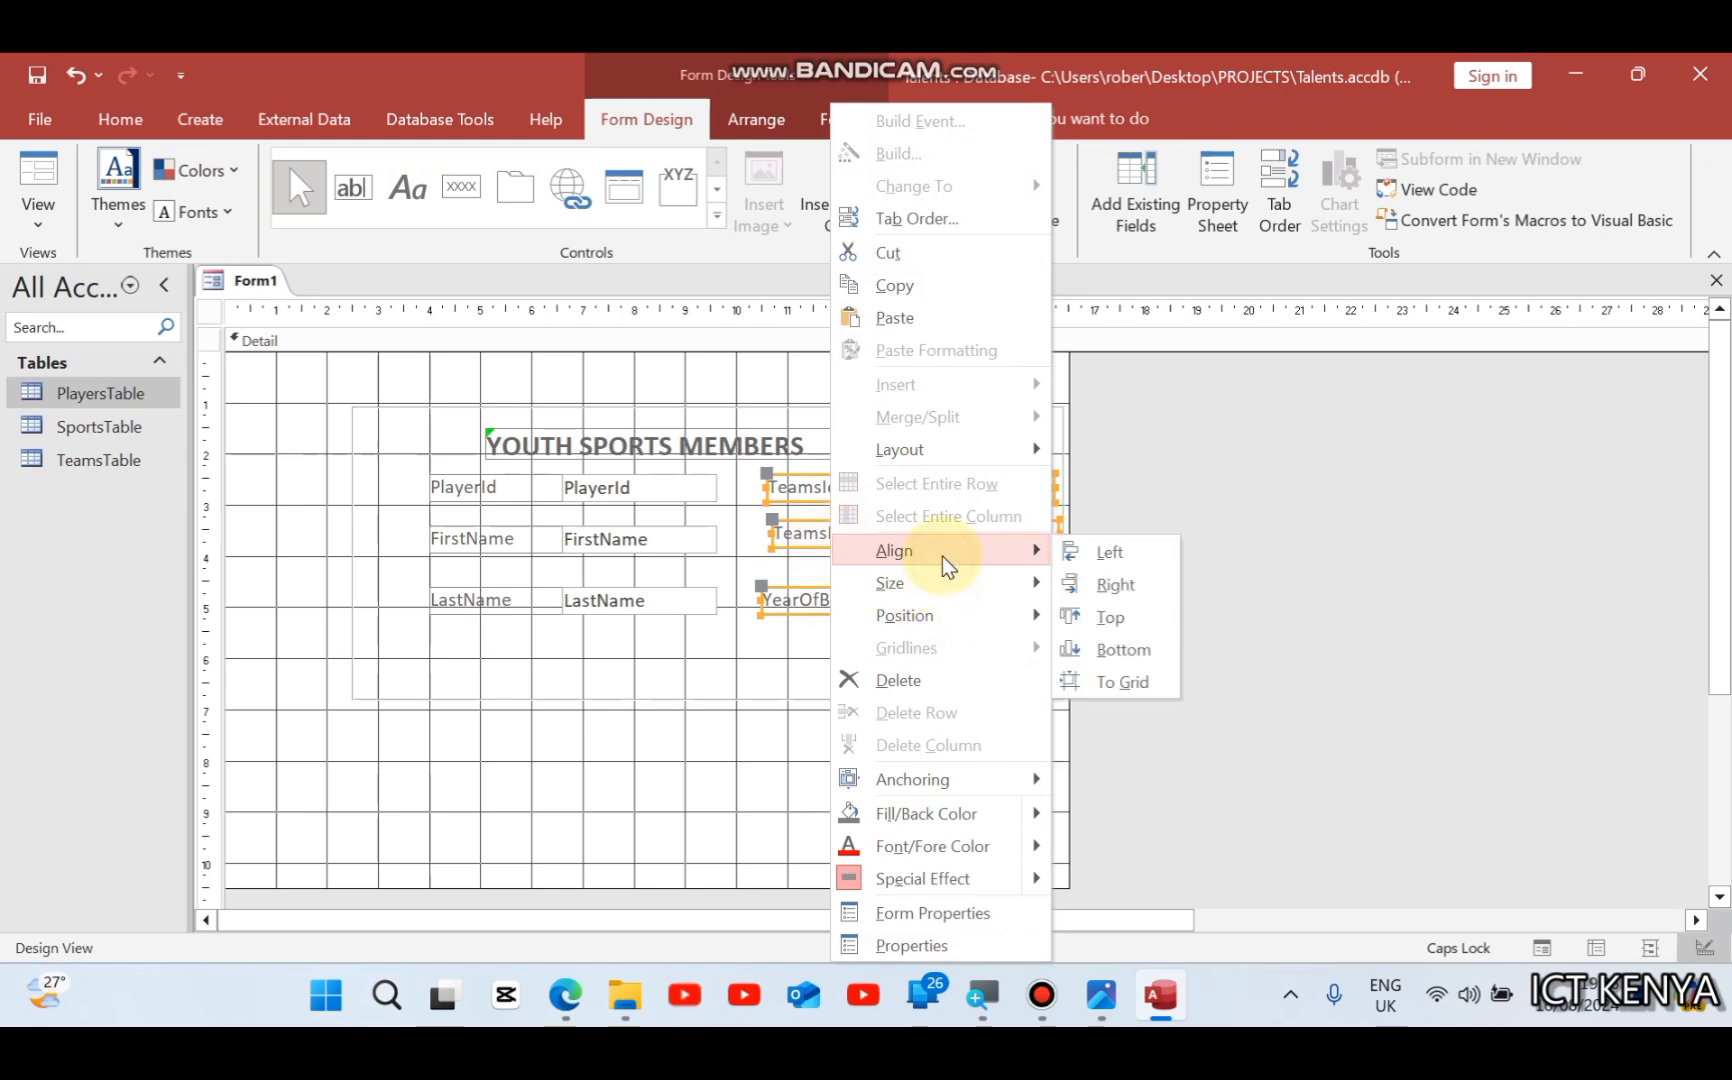
click(1078, 556)
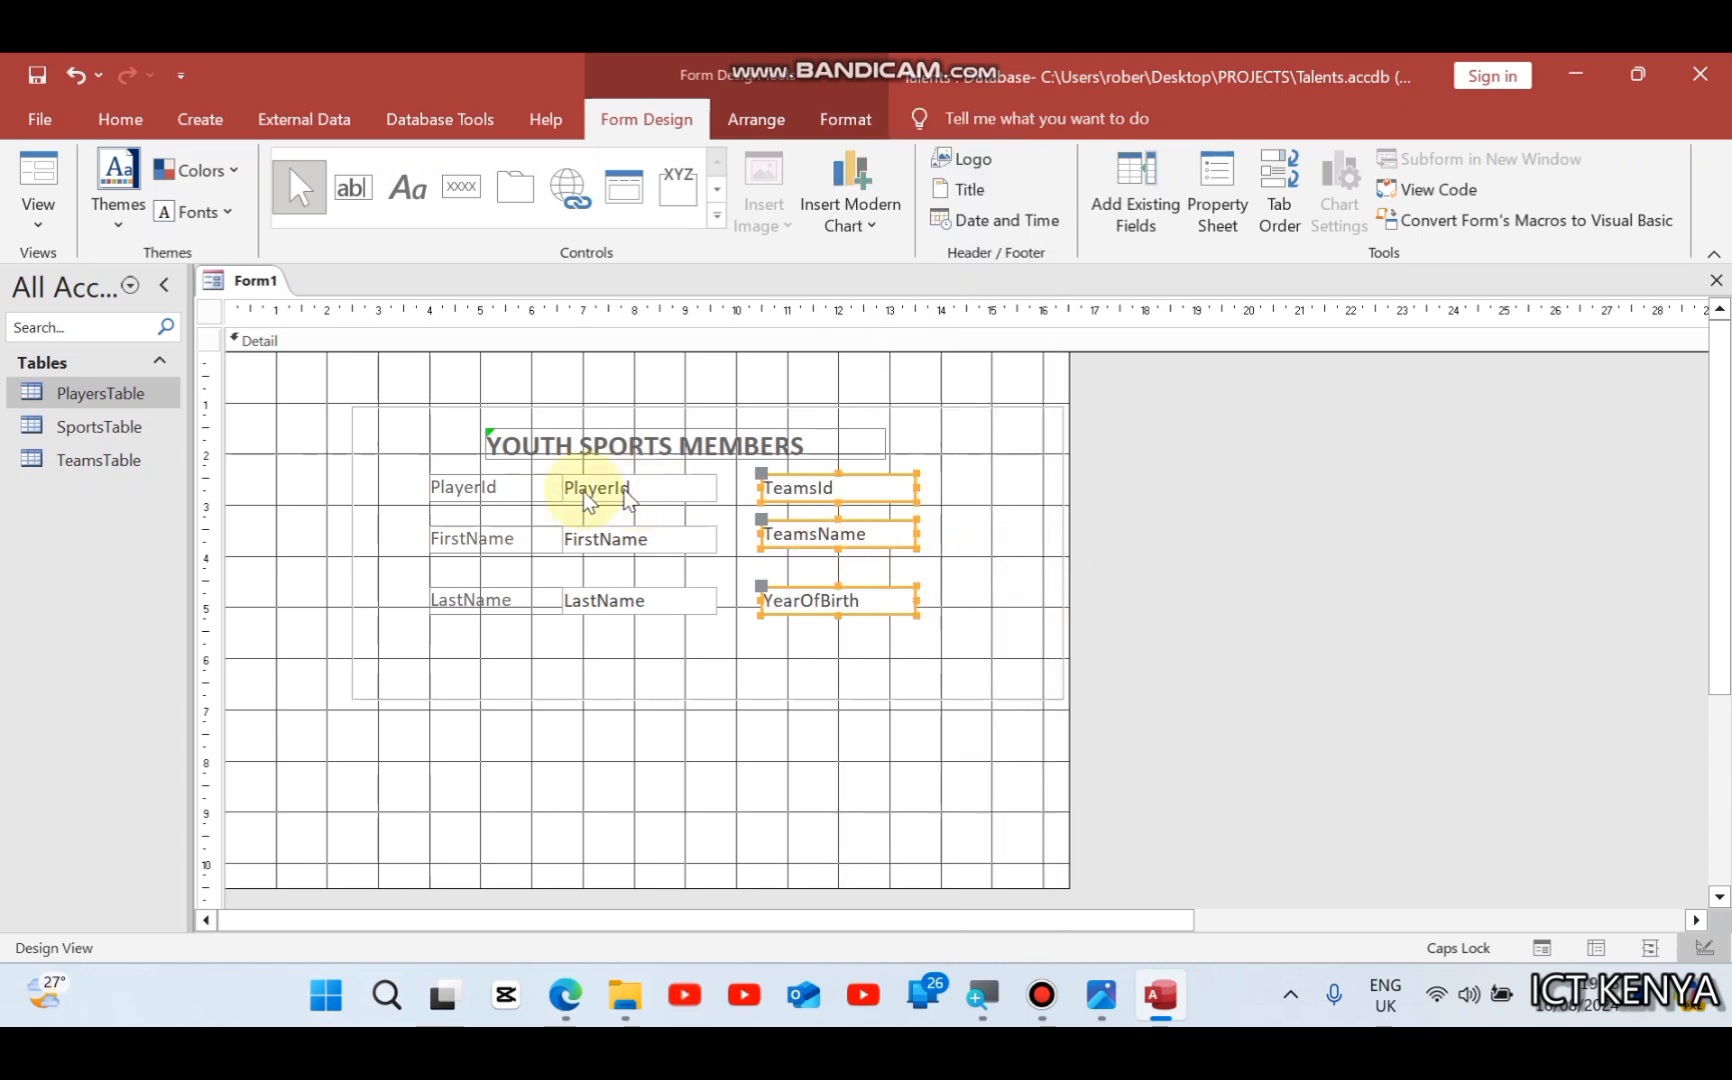
Step: Align the PlayerId, FirstName and LastName labels to the left
drag(378, 484, 533, 629)
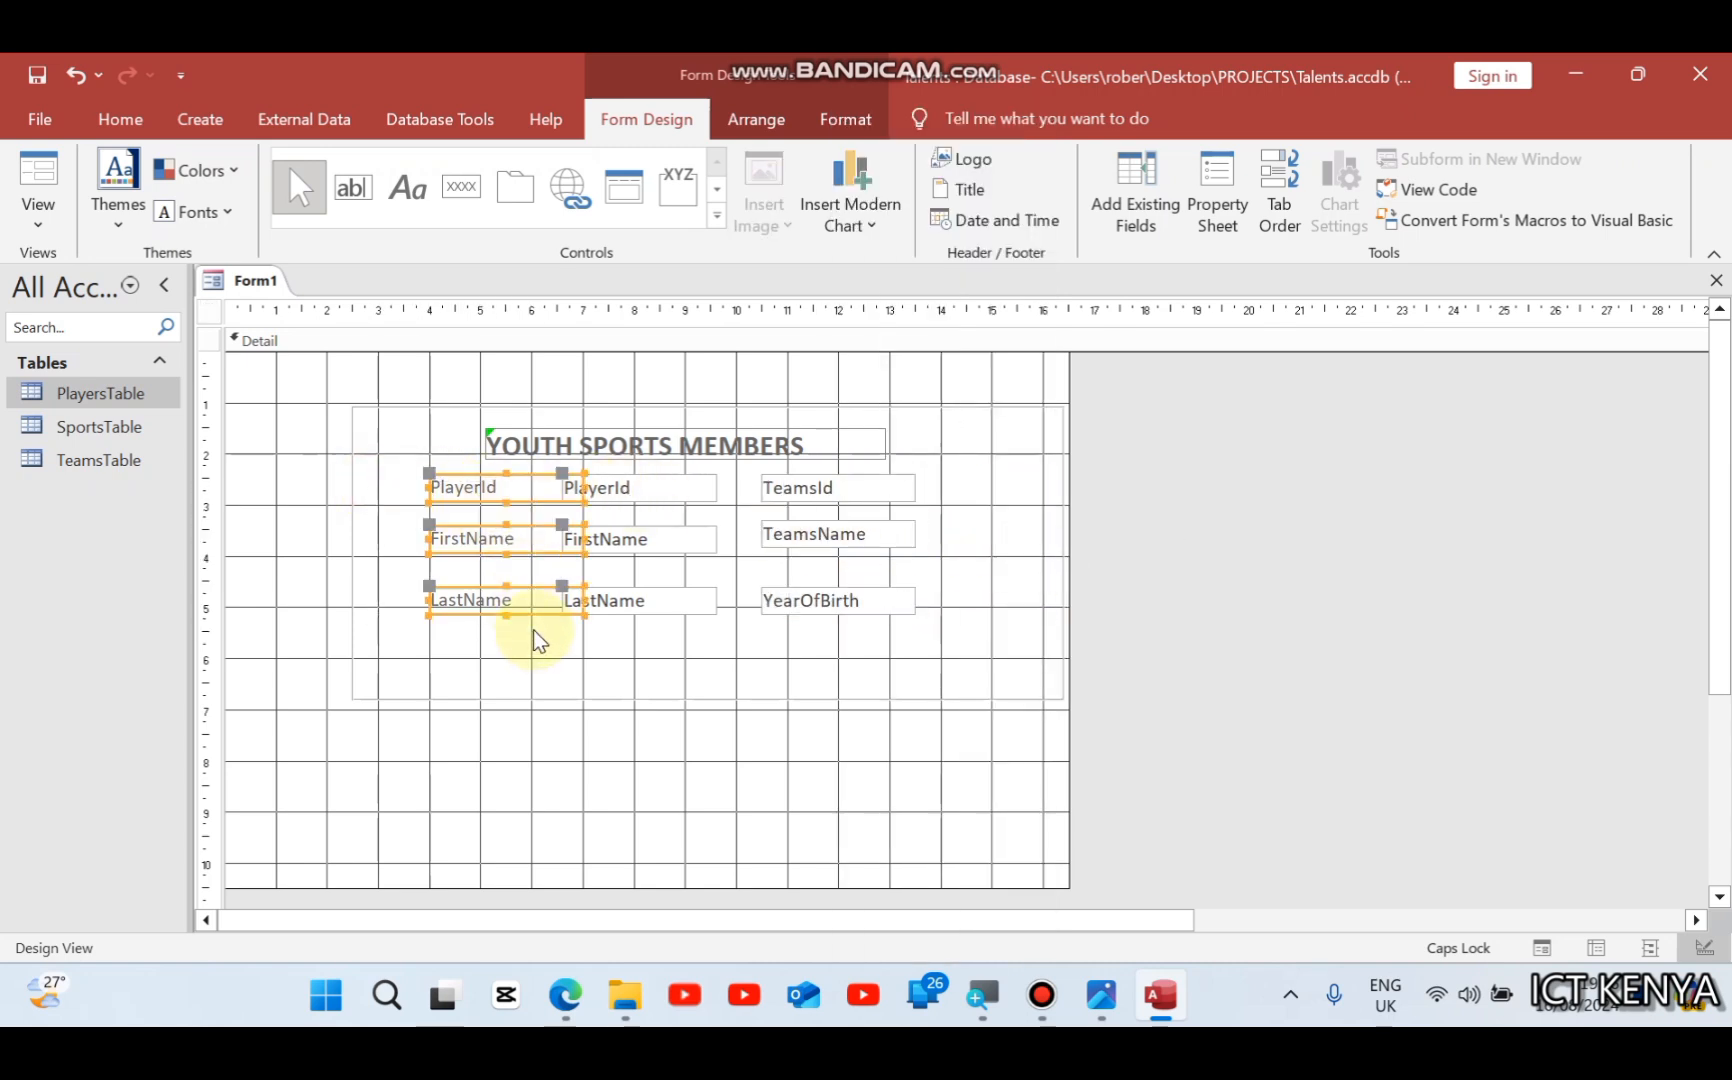
right_click(510, 490)
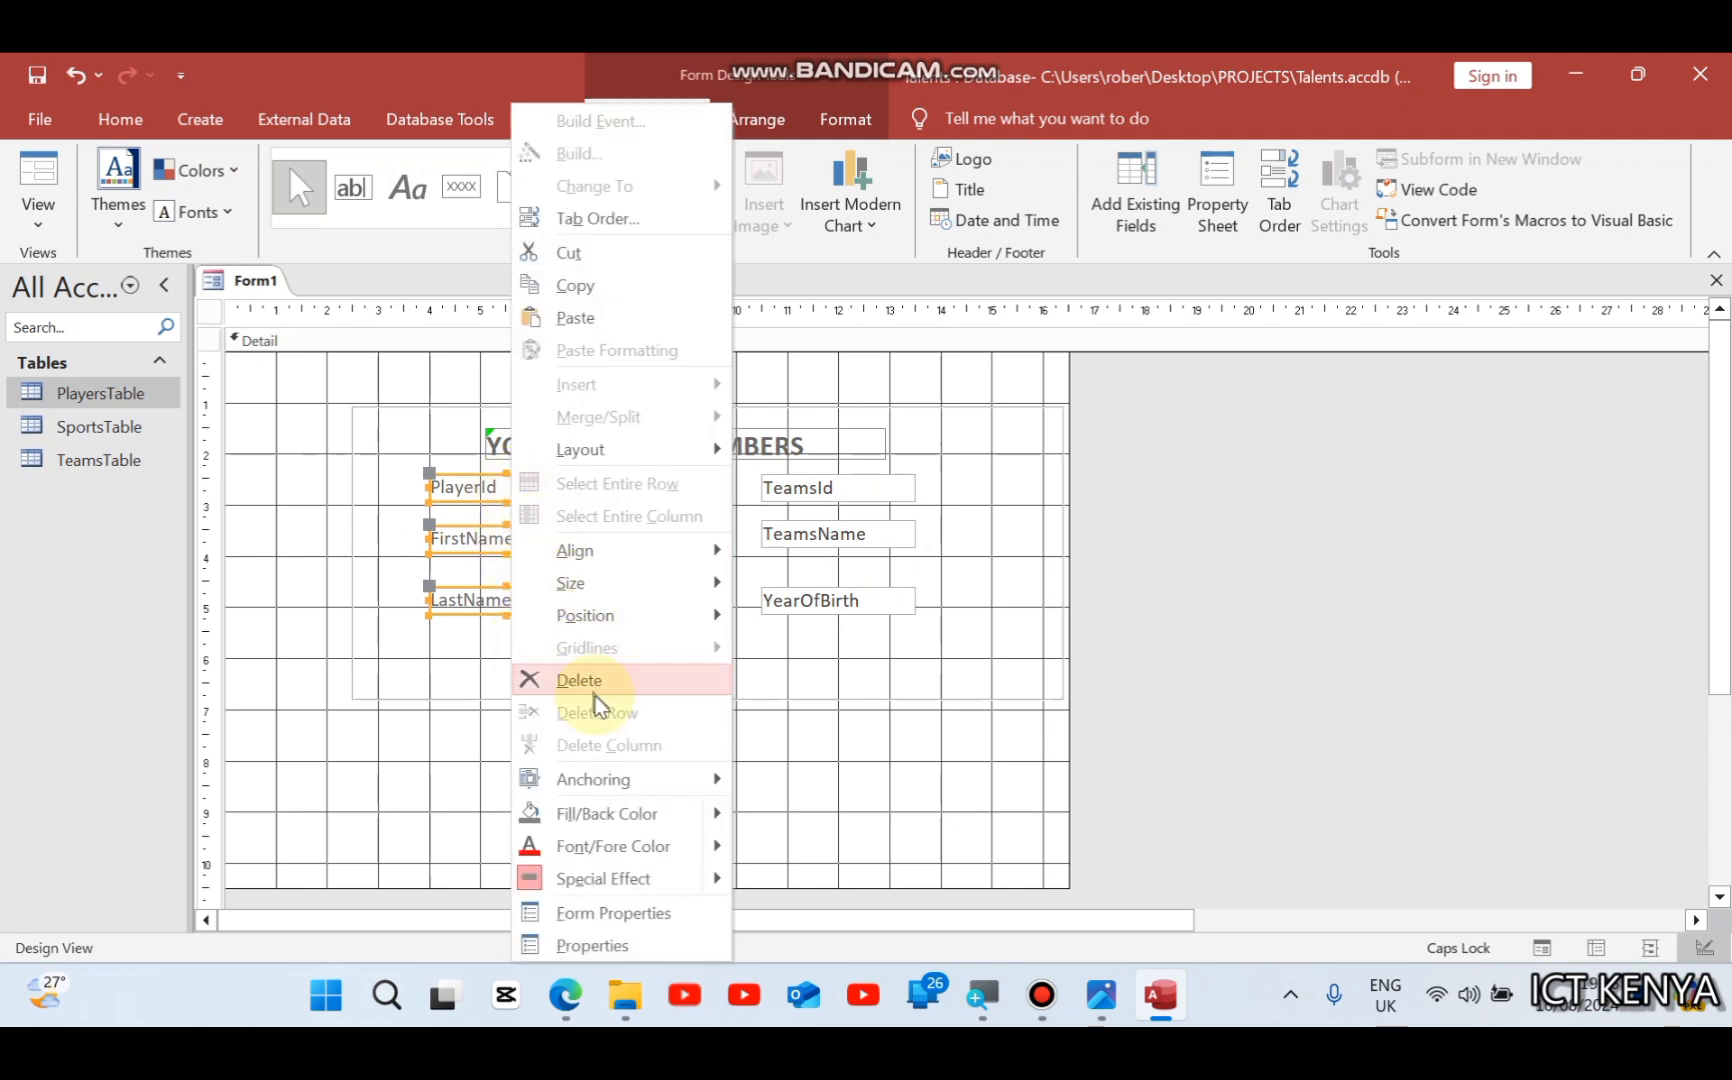
mouse_move(686, 556)
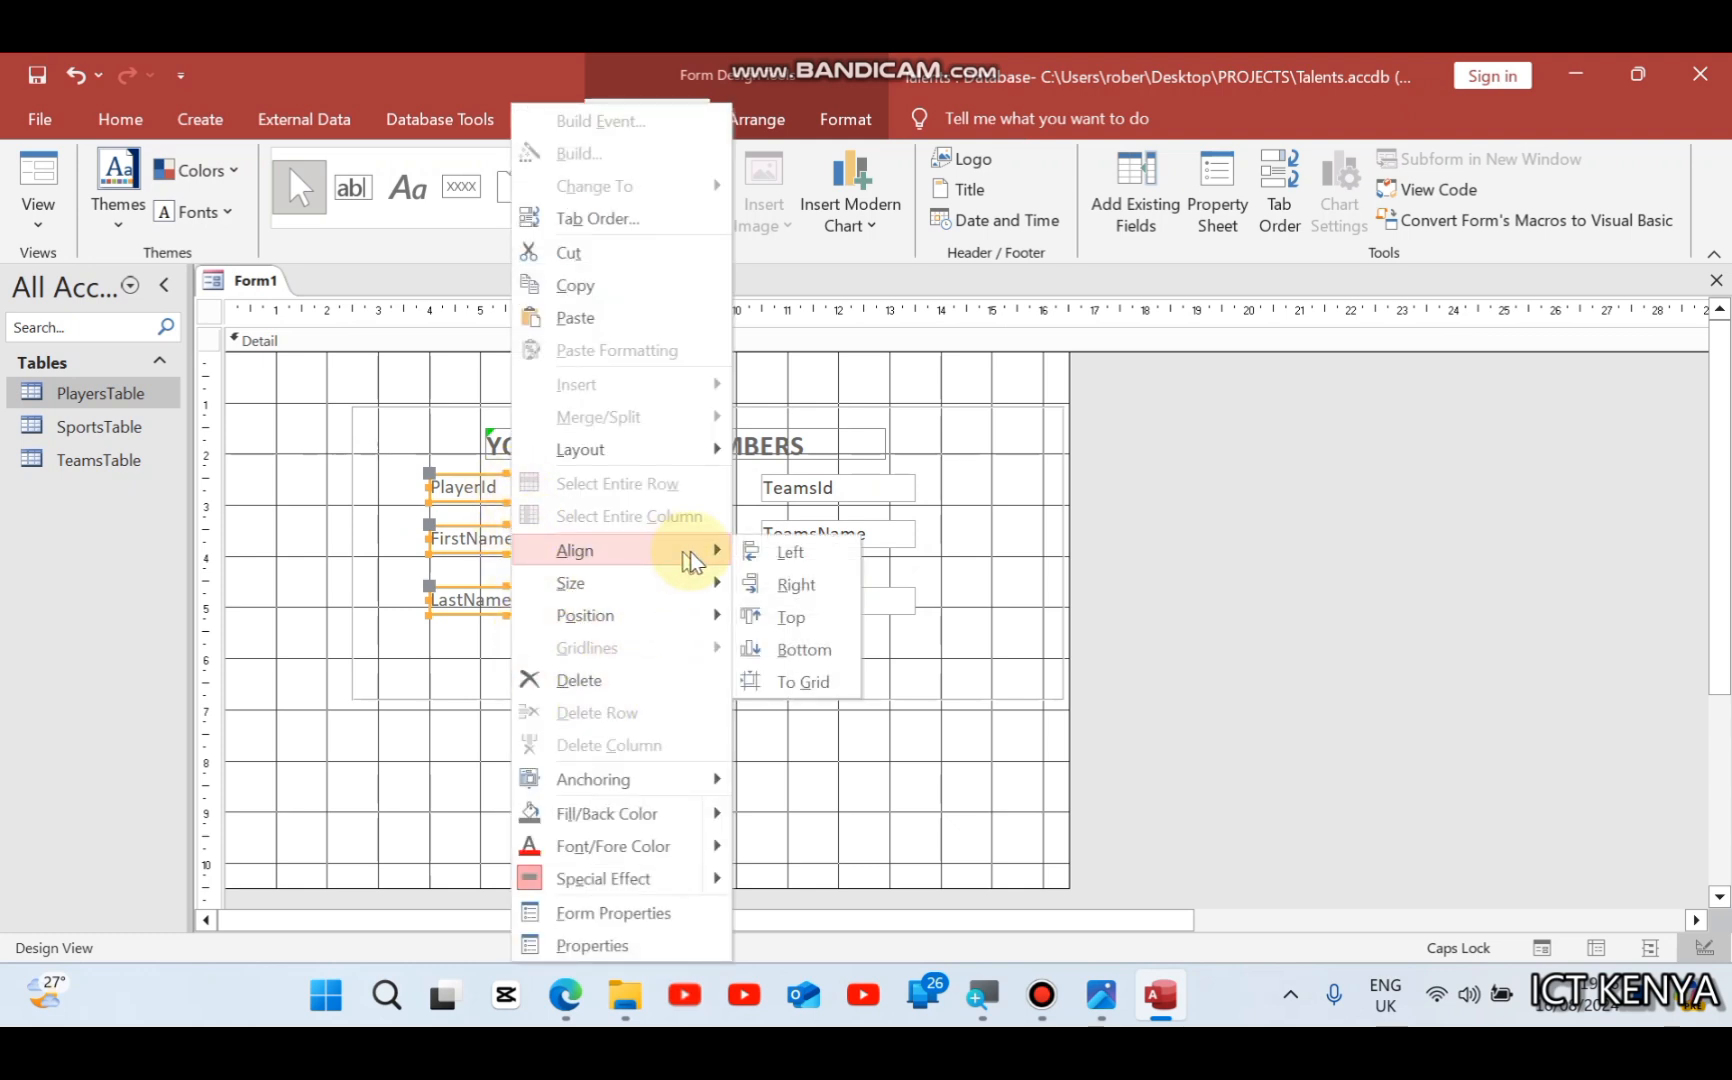
click(781, 561)
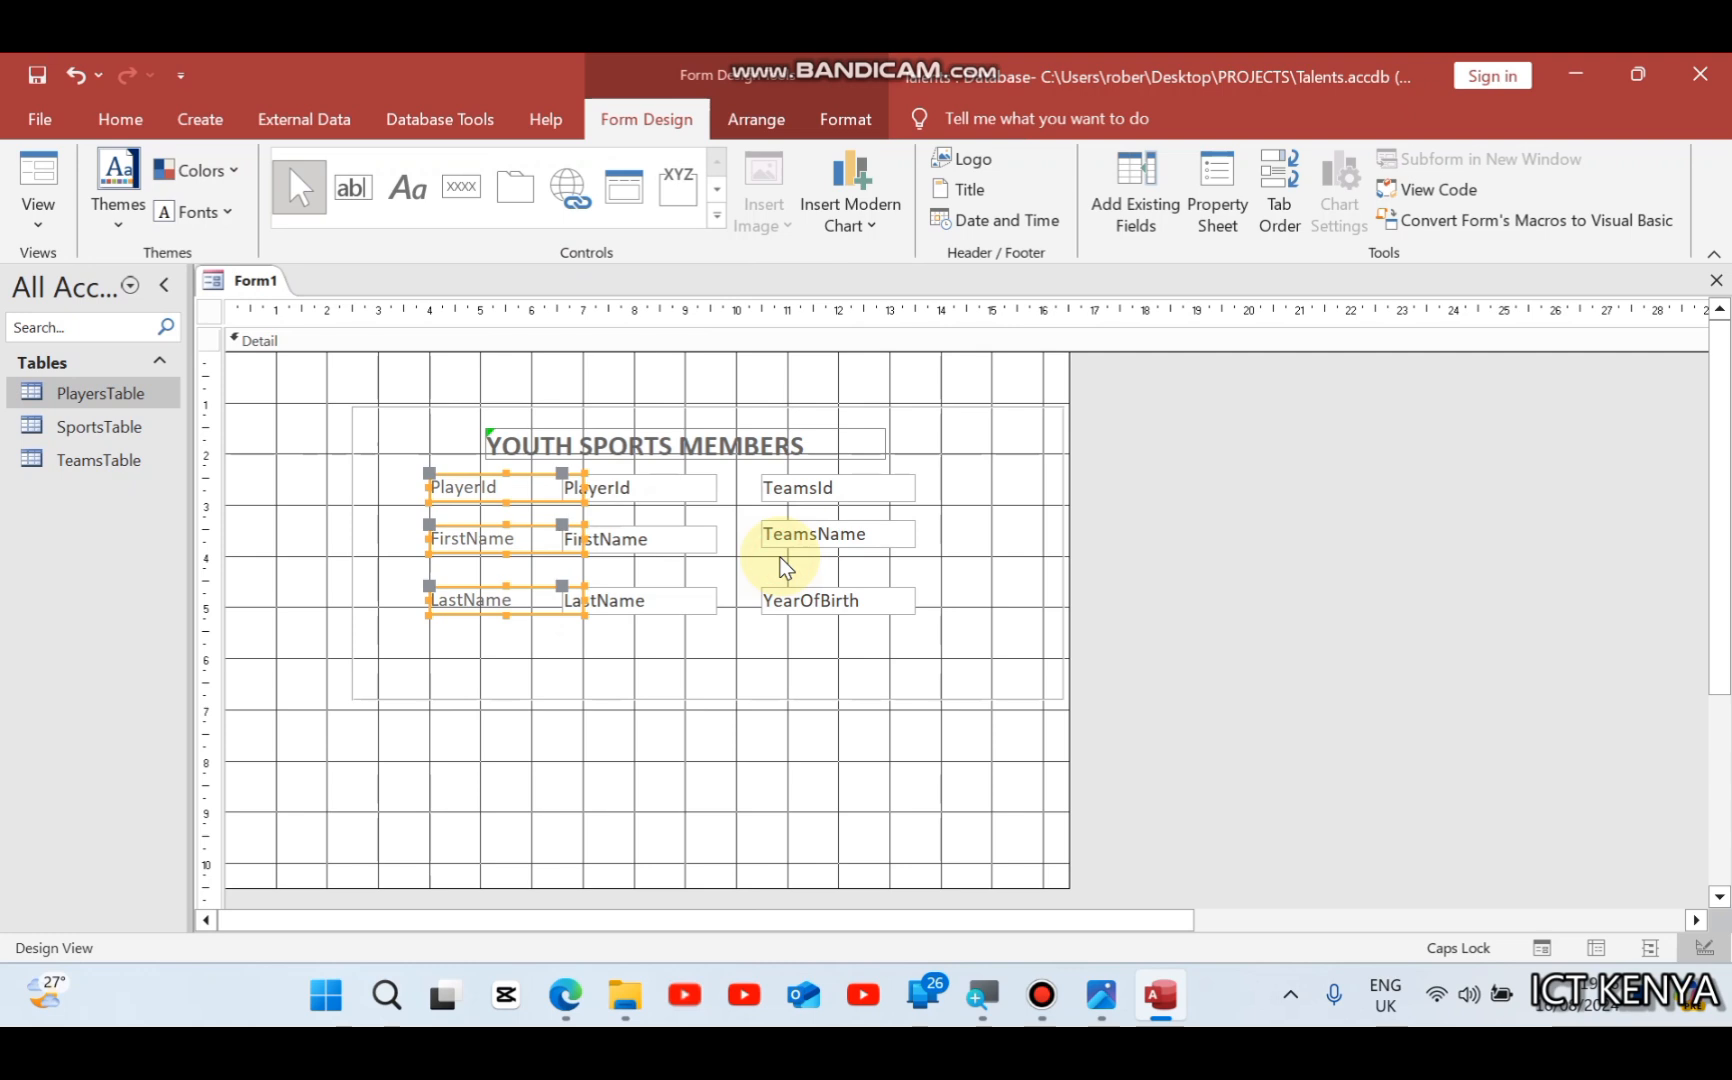
Step: Align the PlayerId, FirstName and LastName text boxes to the right and clear the selection
click(724, 486)
drag(702, 464, 655, 637)
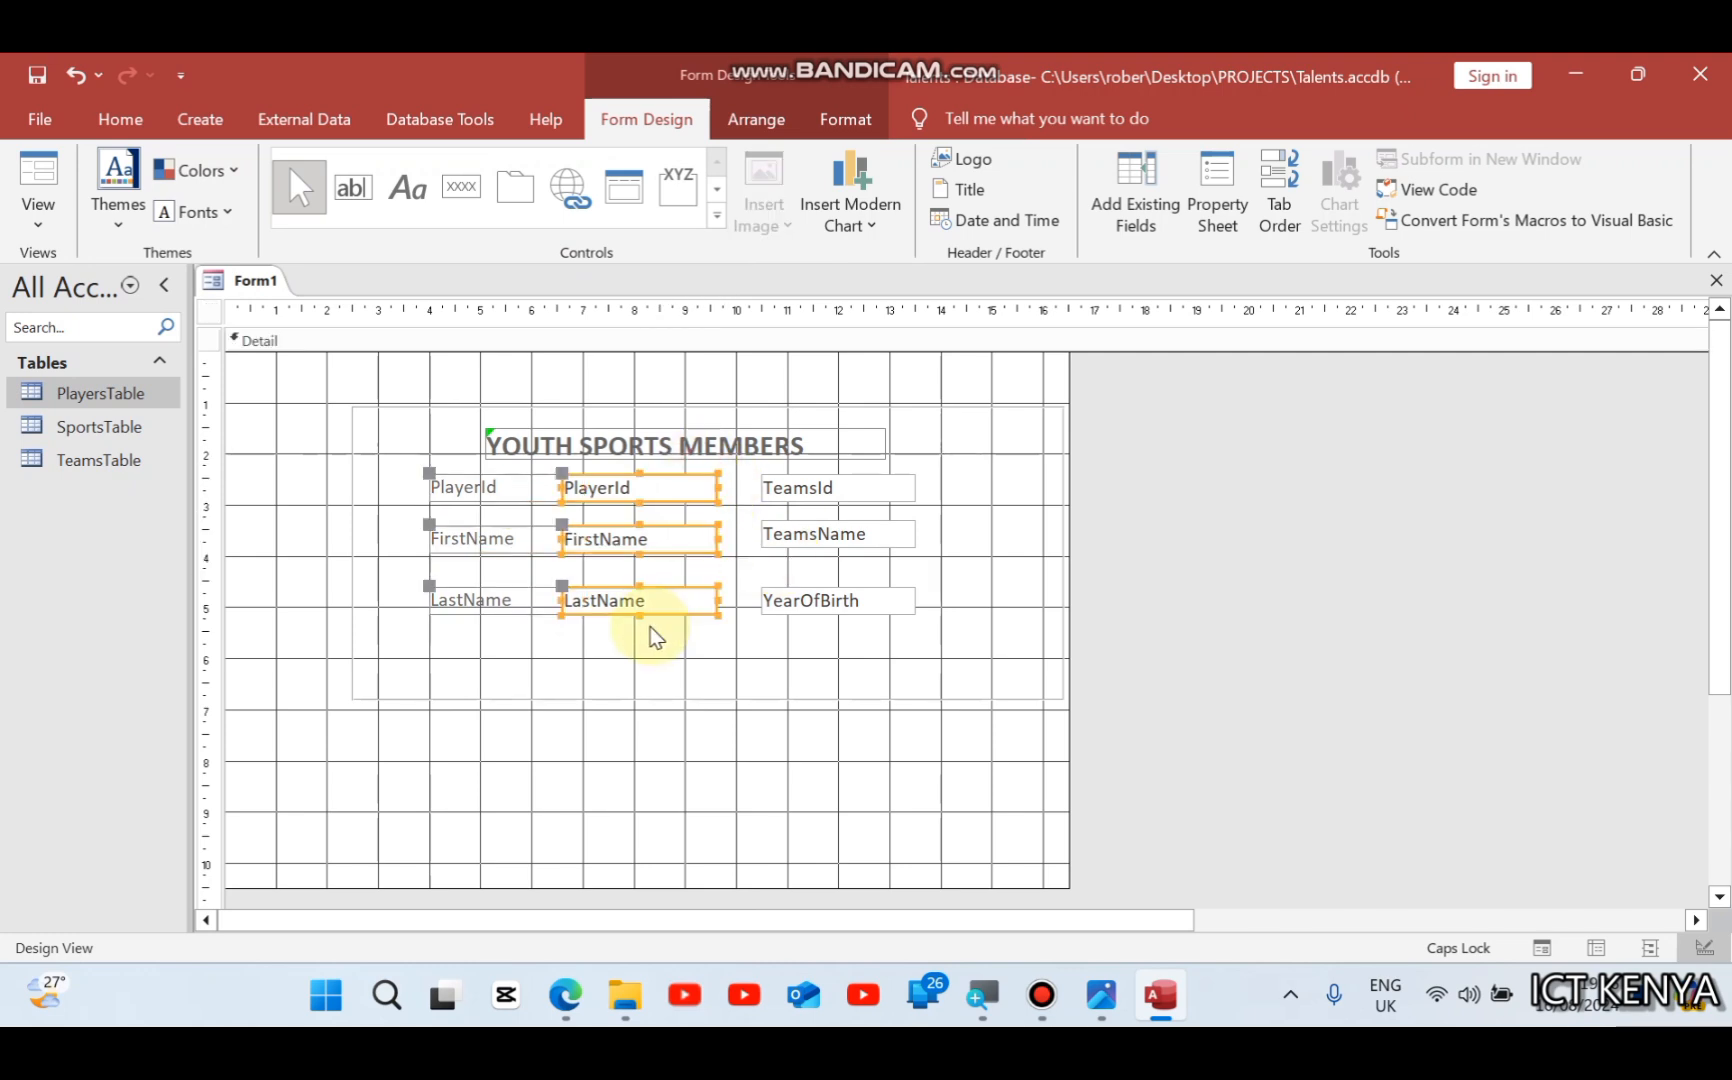
right_click(652, 545)
mouse_move(723, 560)
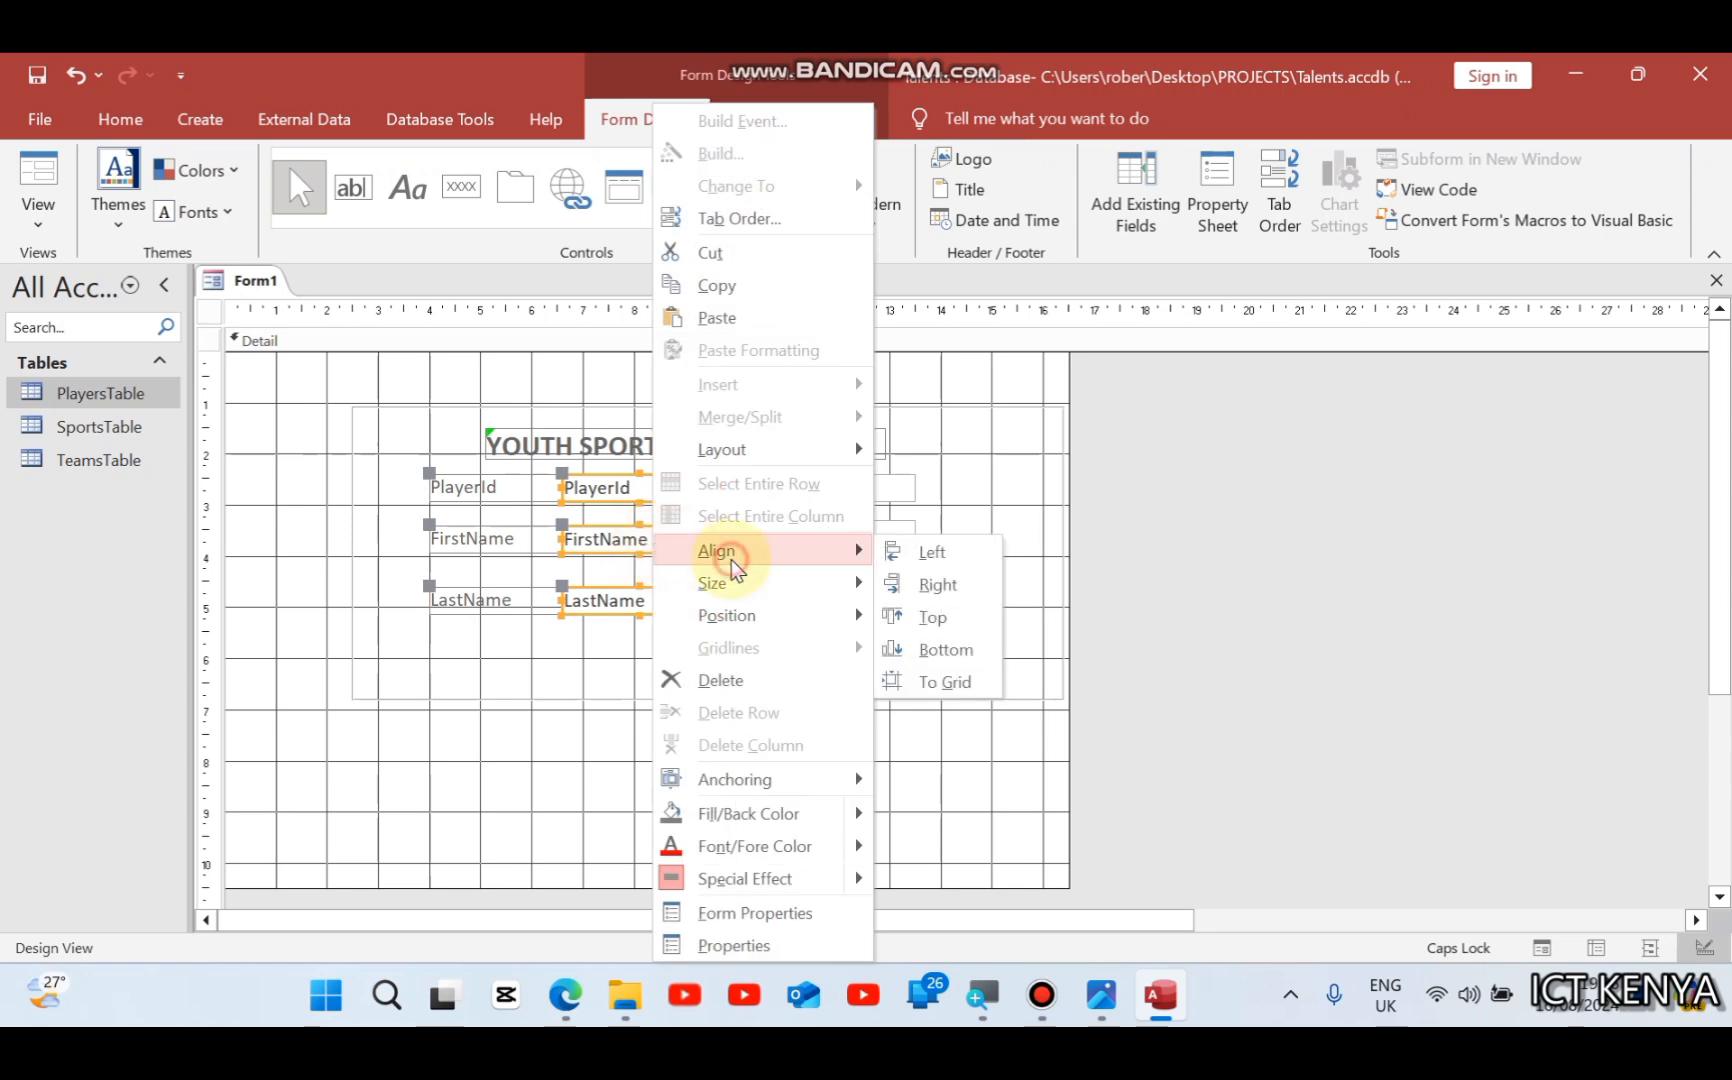
click(938, 588)
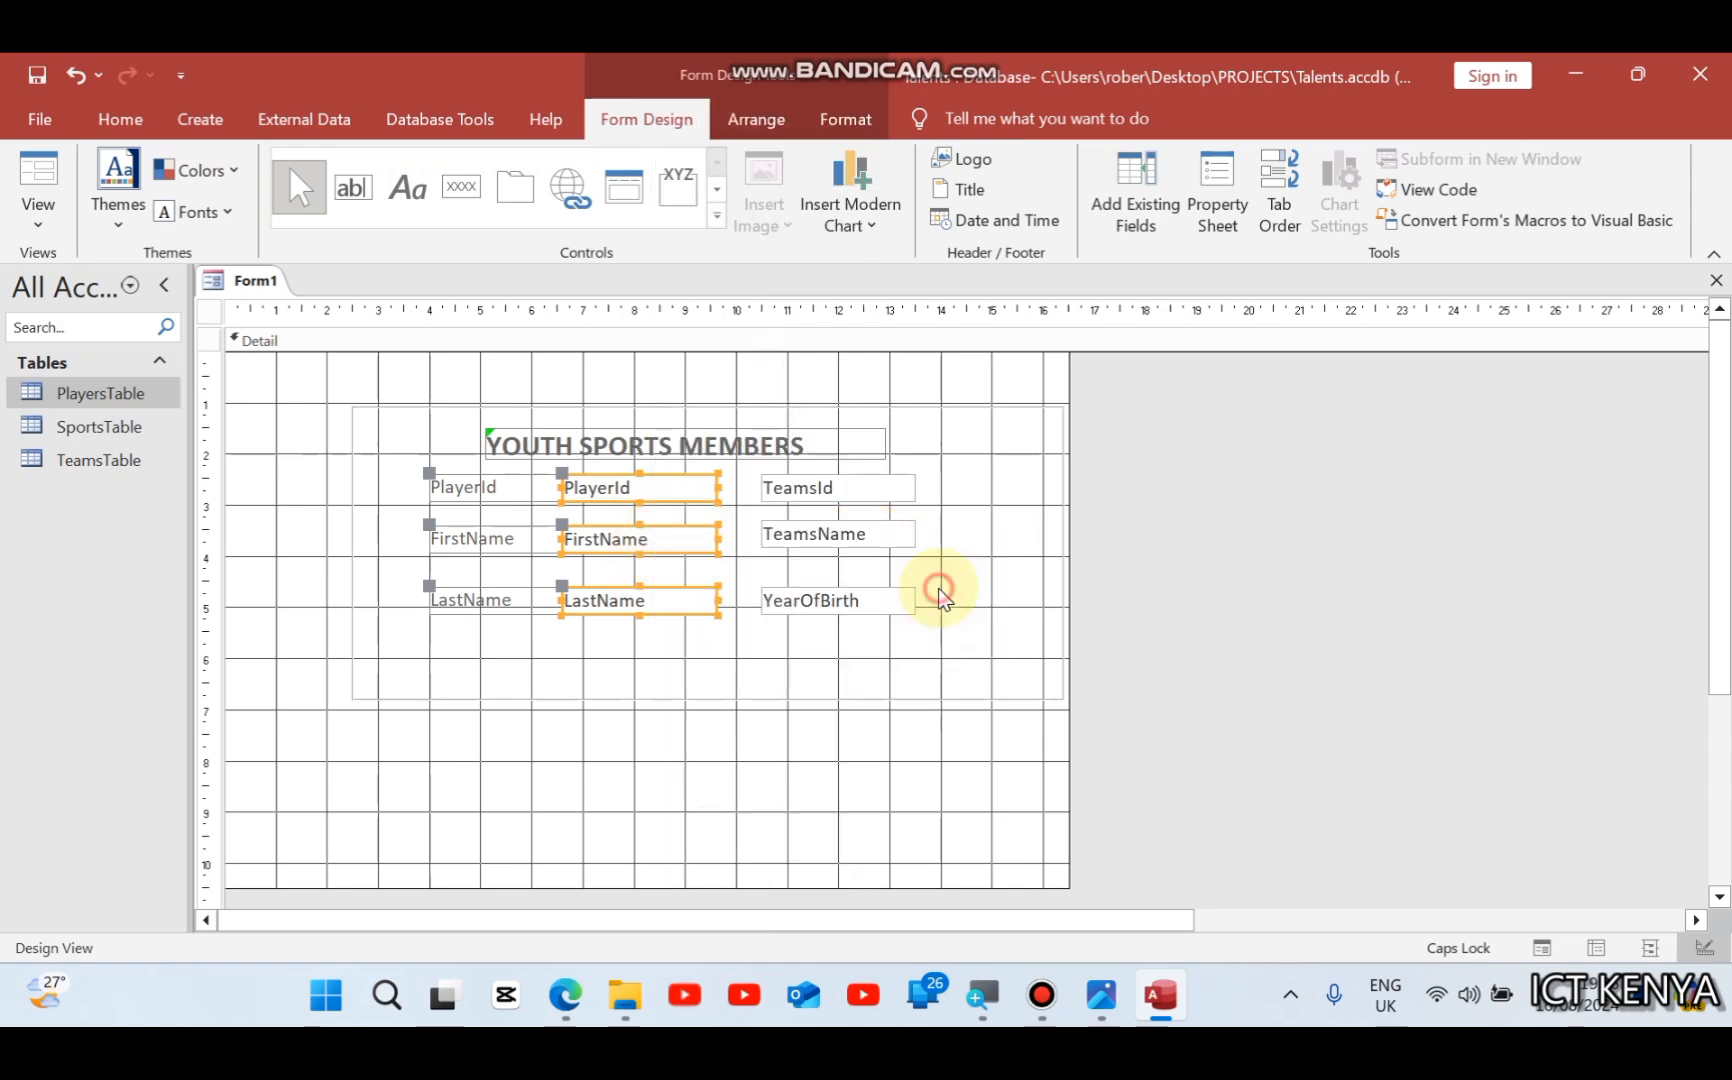
click(743, 658)
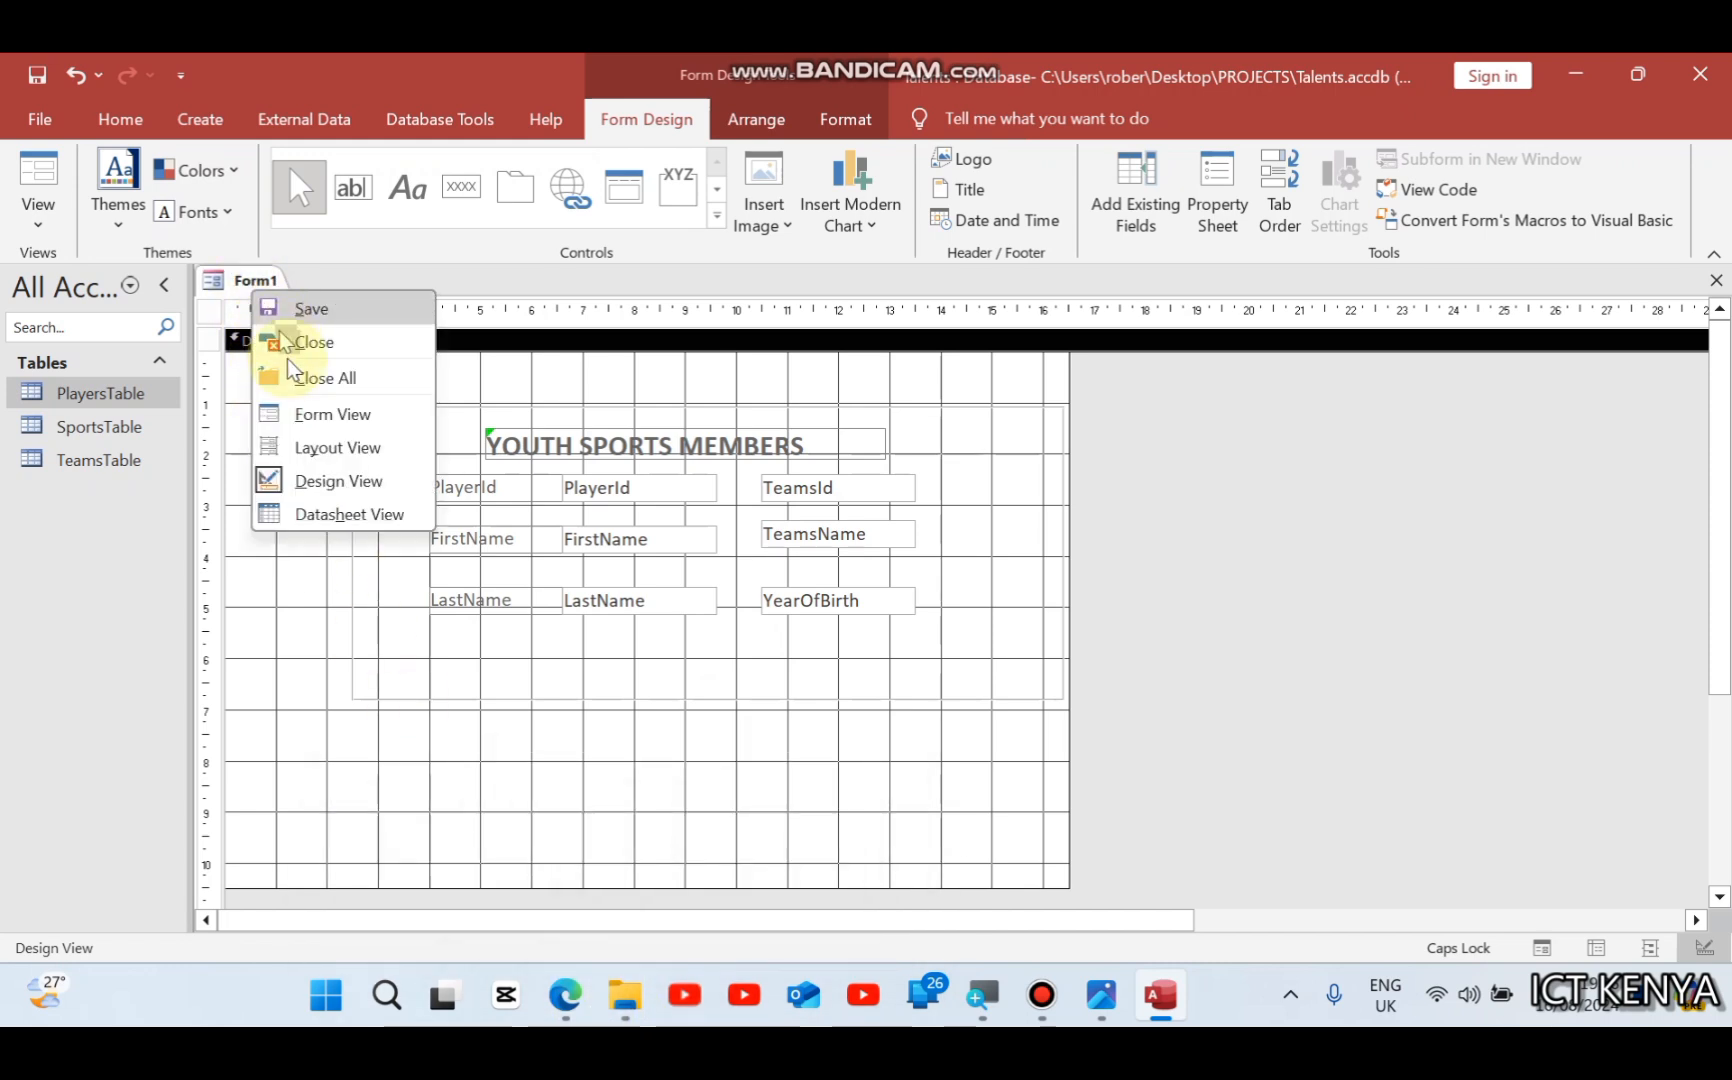
Step: Switch to Form View, save the form under the name given in the exam paper, PlayersForm, and close it
click(305, 413)
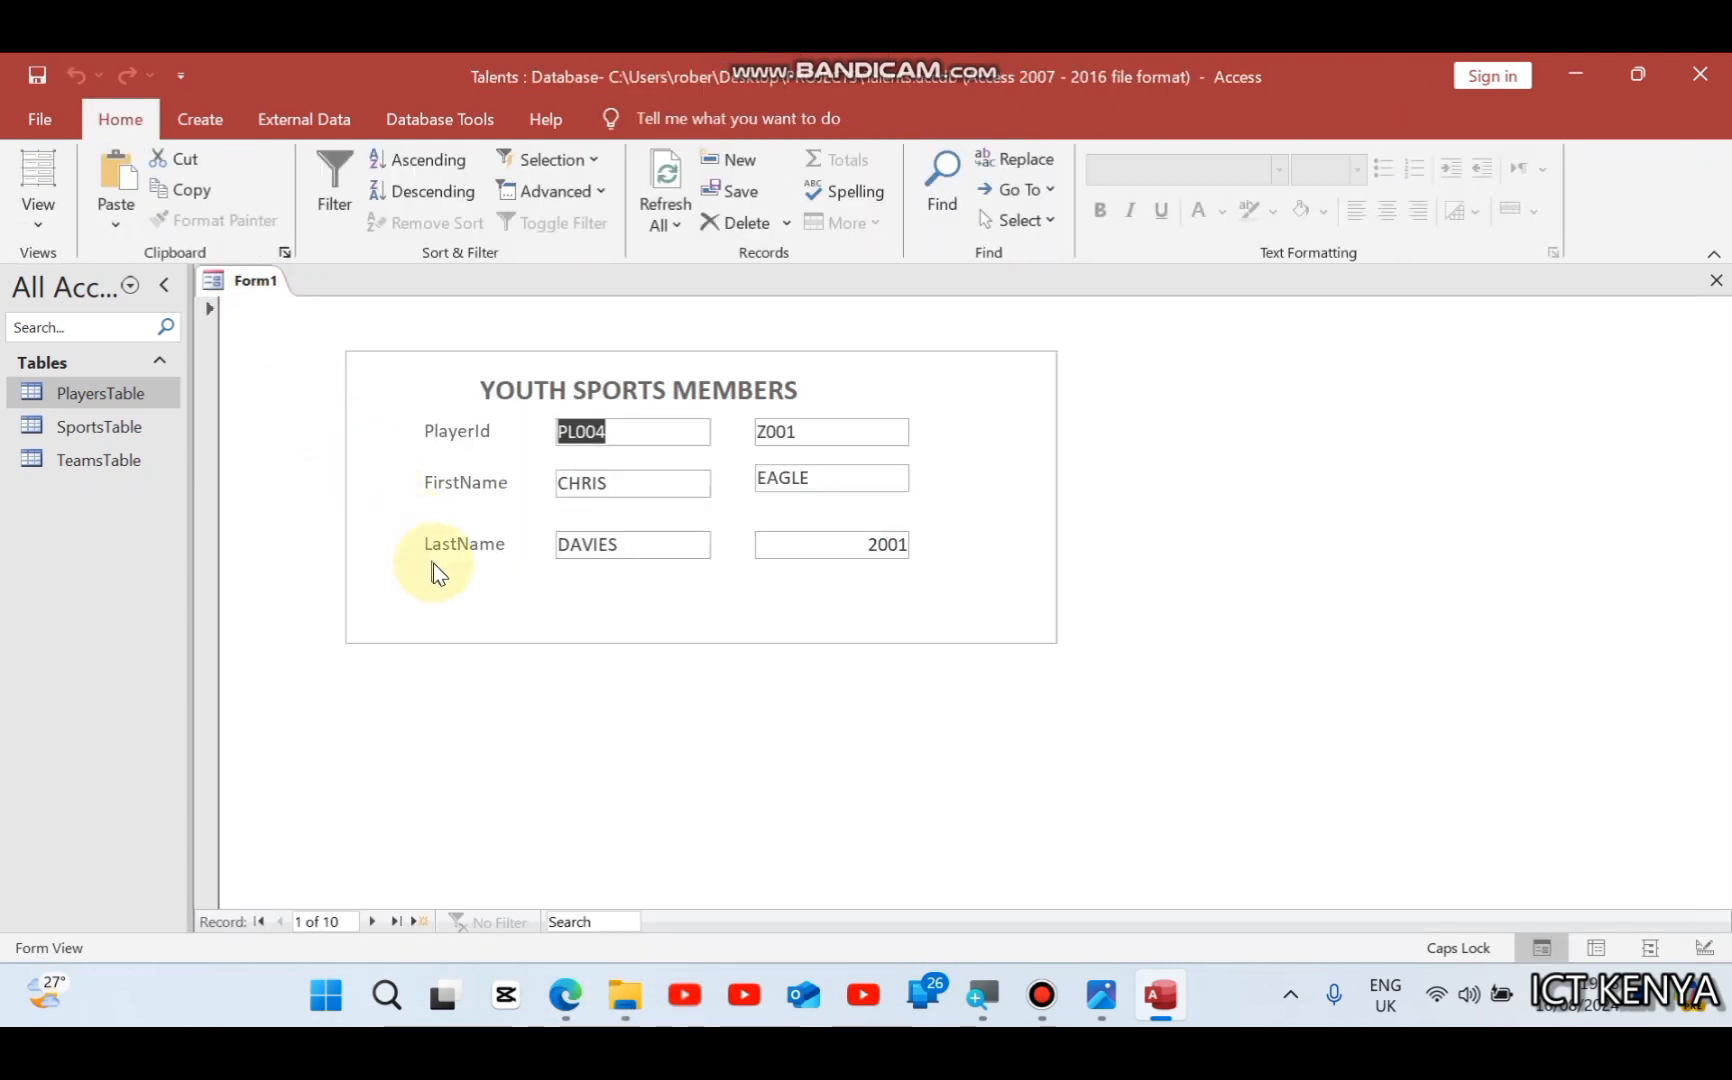
key(ctrl+s)
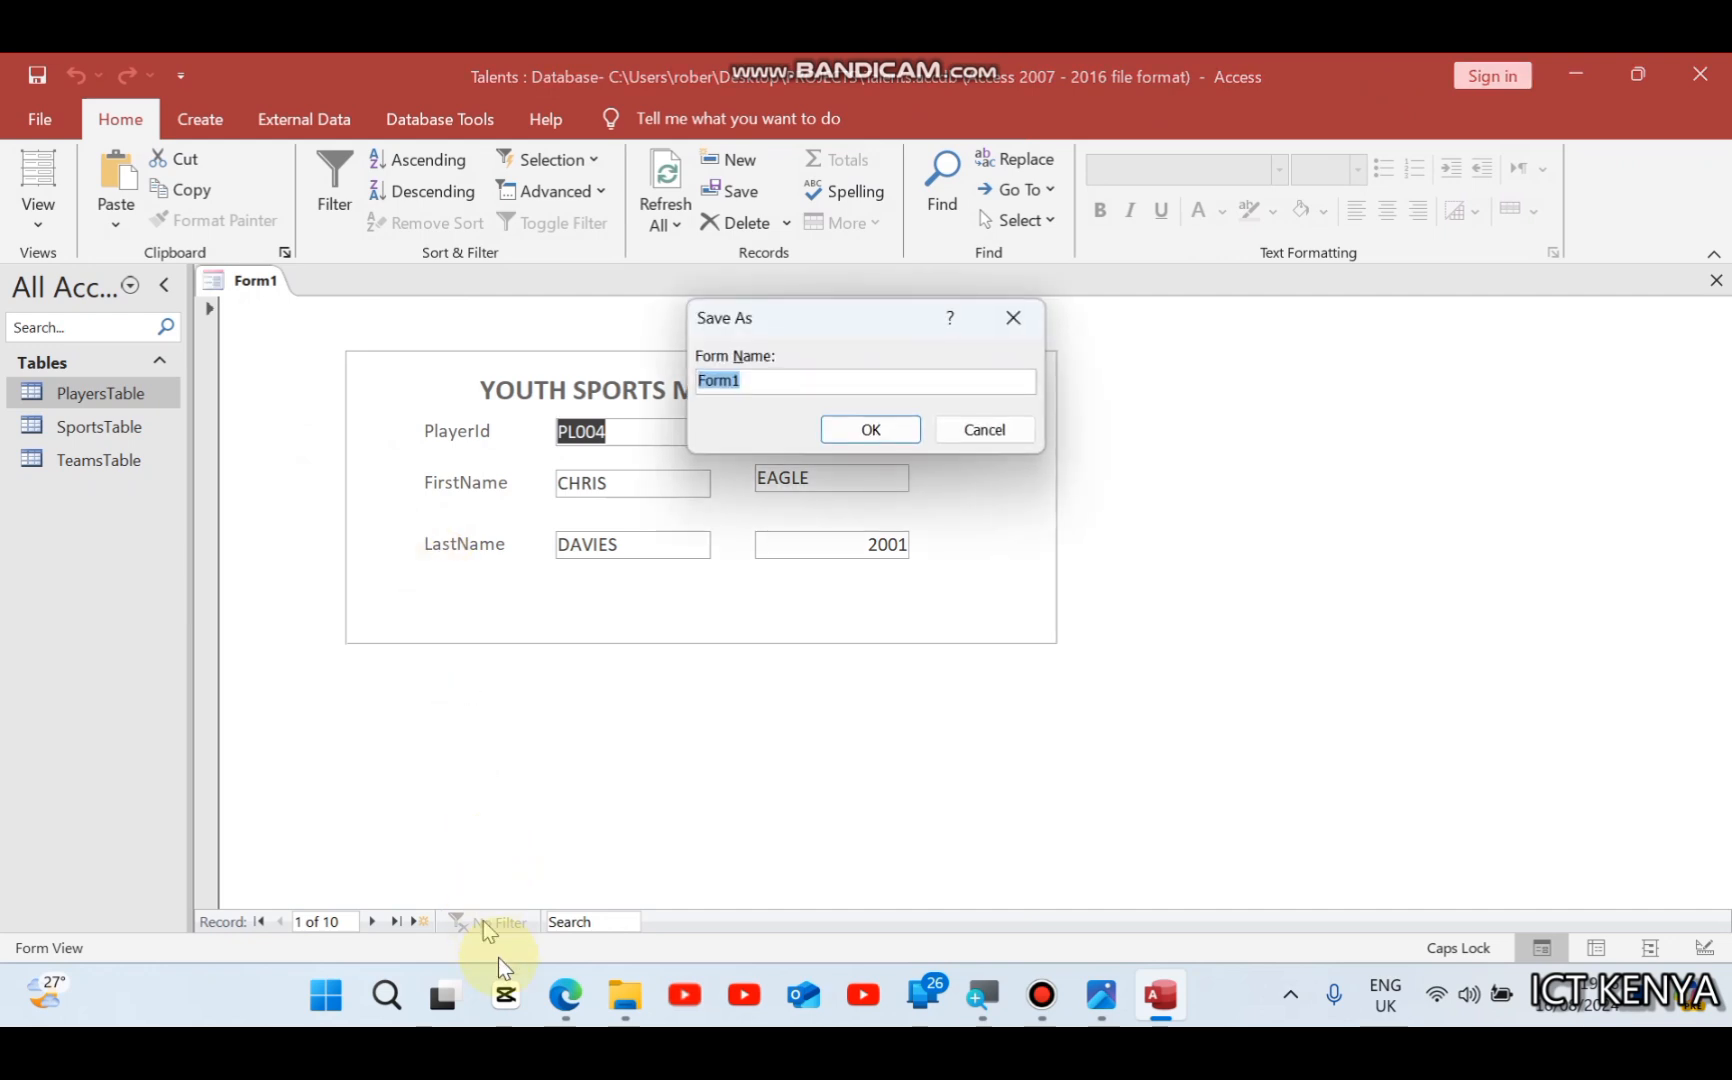
click(563, 995)
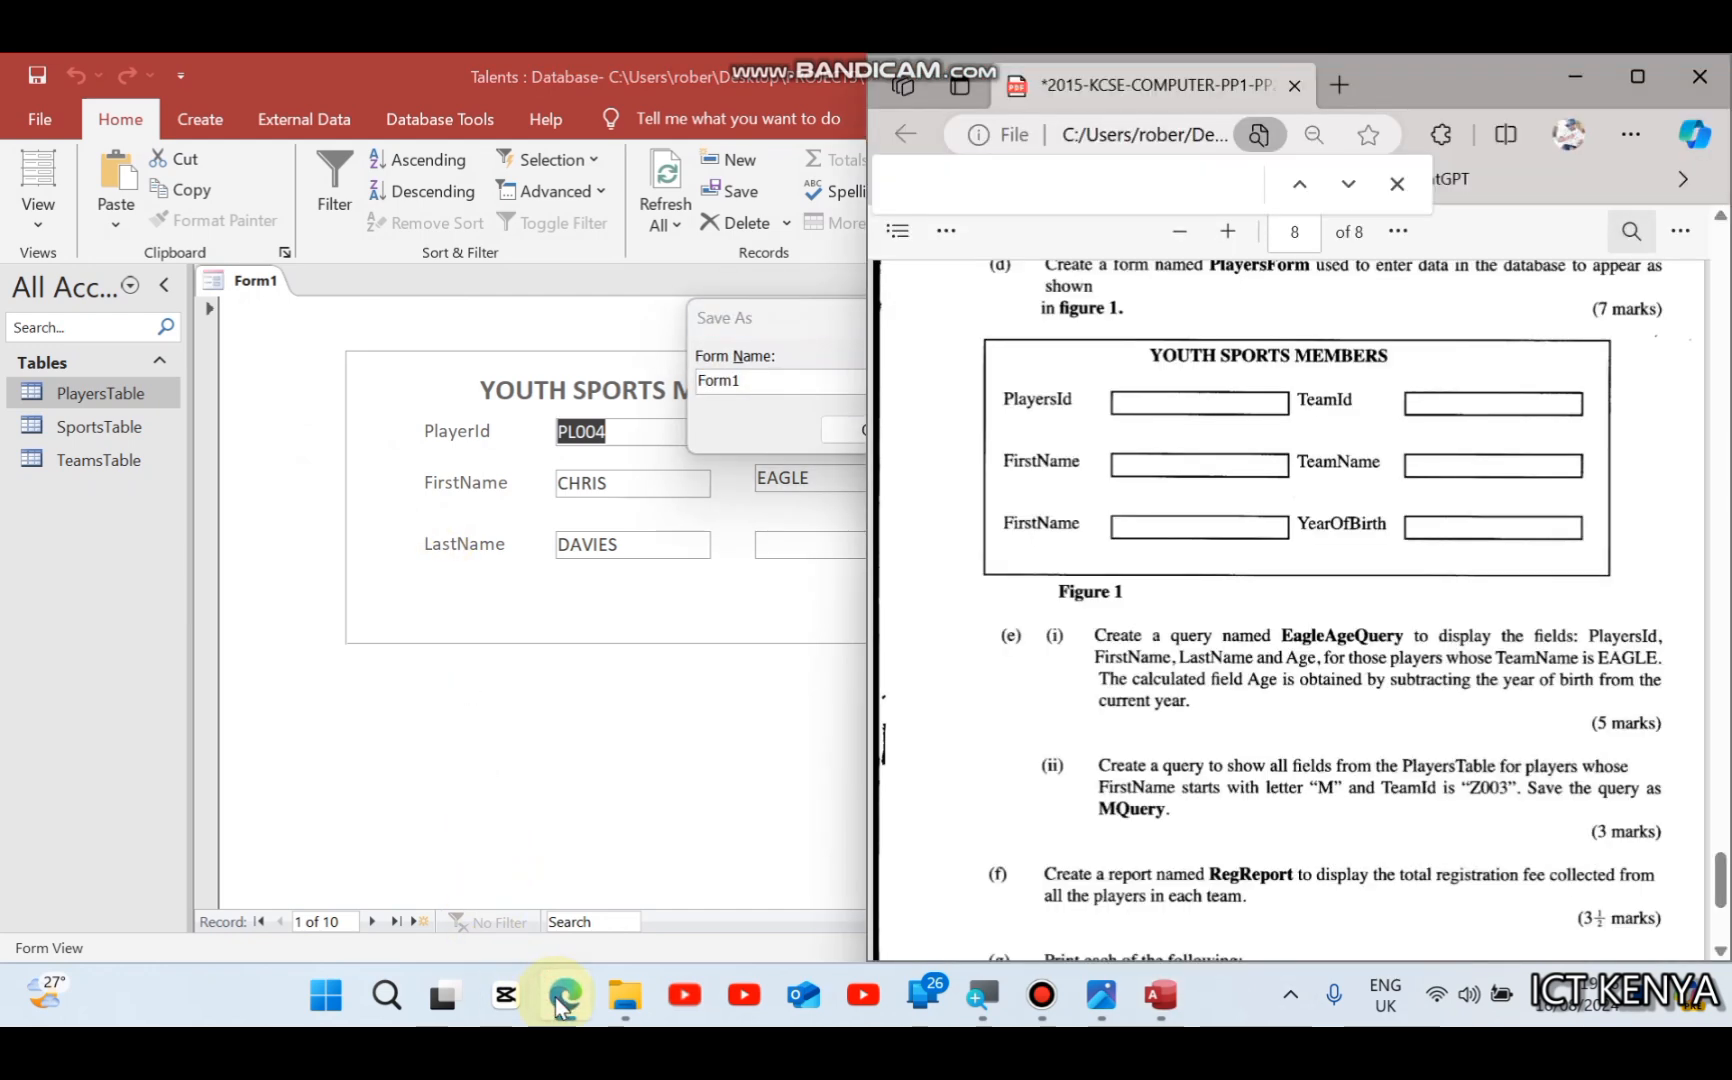
click(562, 1003)
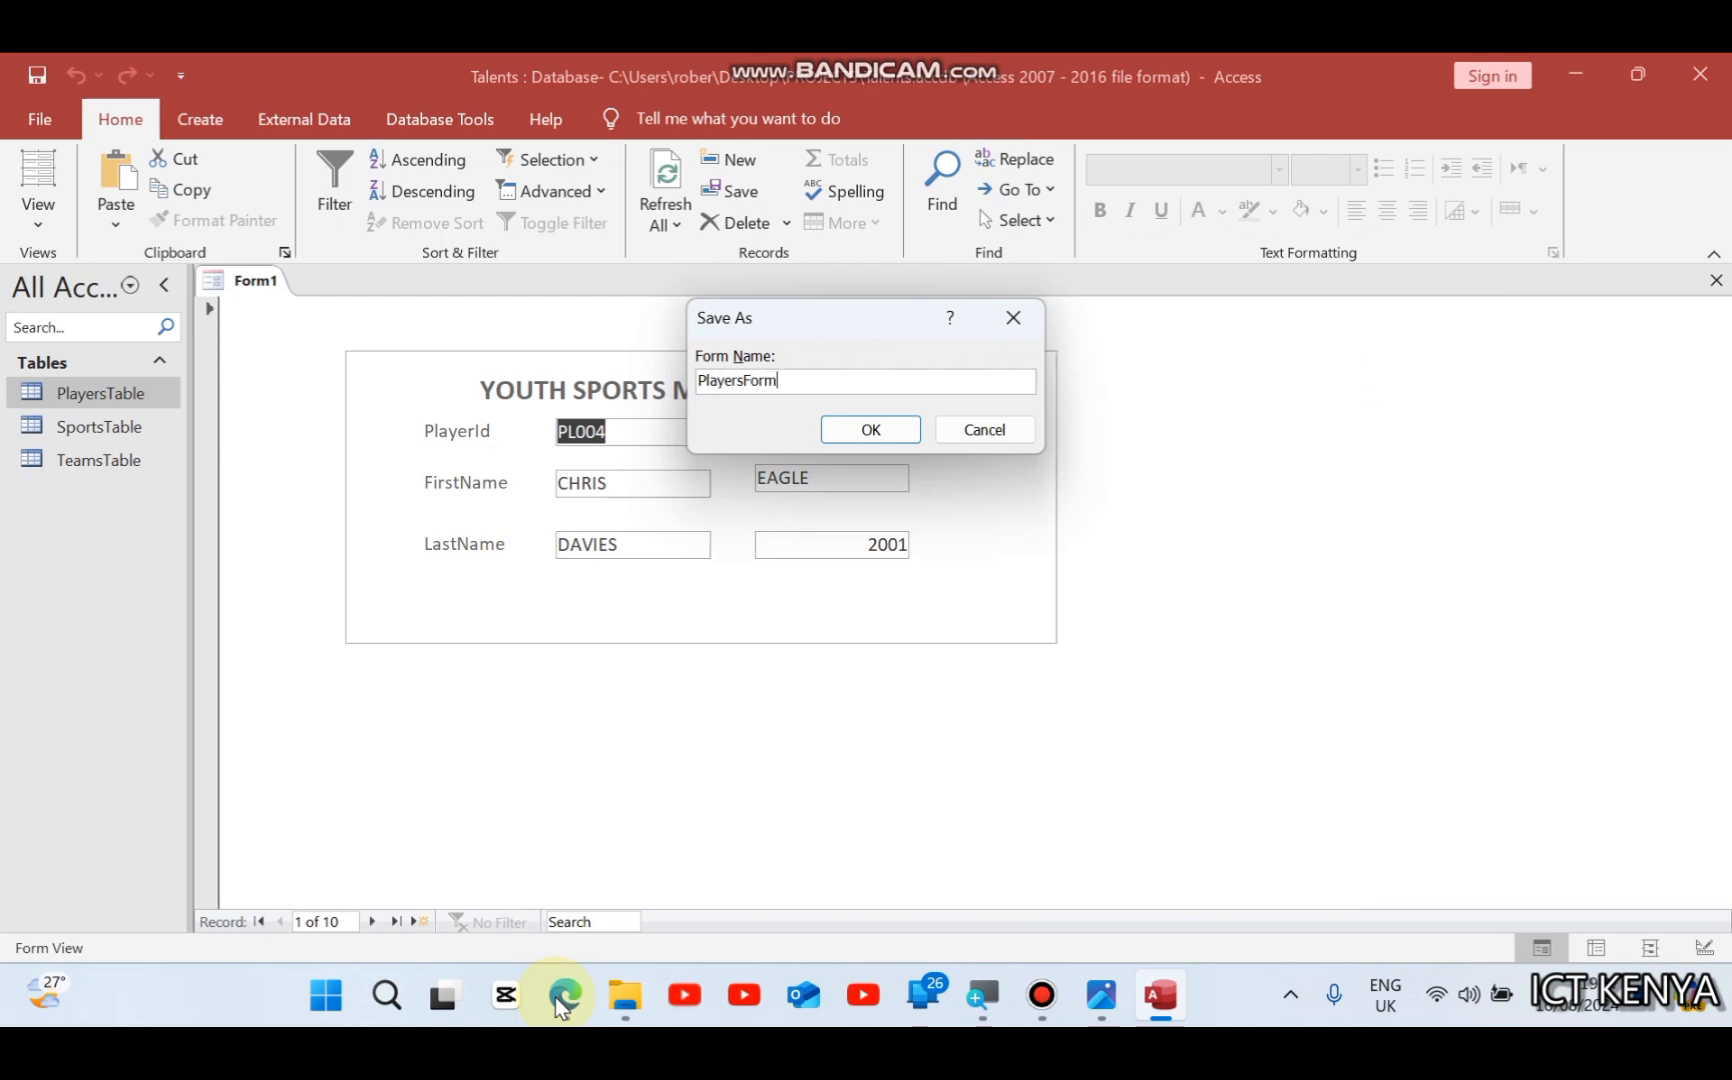
key(Return)
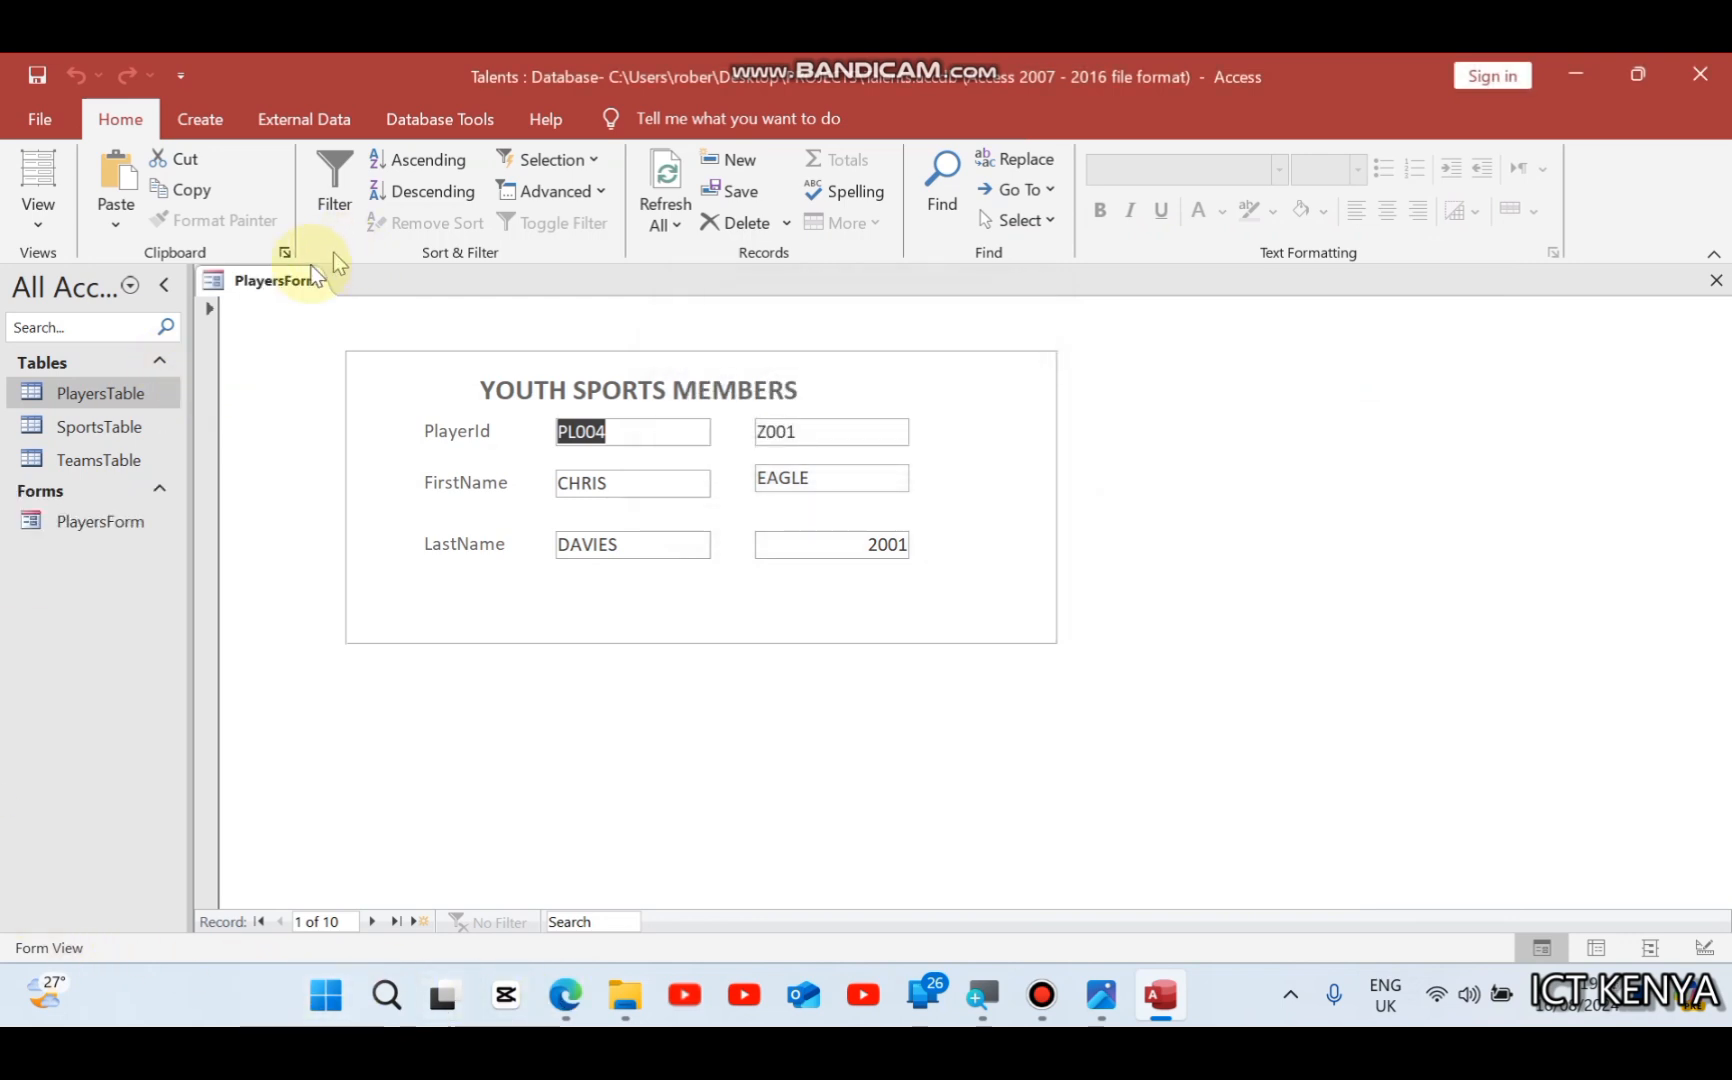
right_click(285, 279)
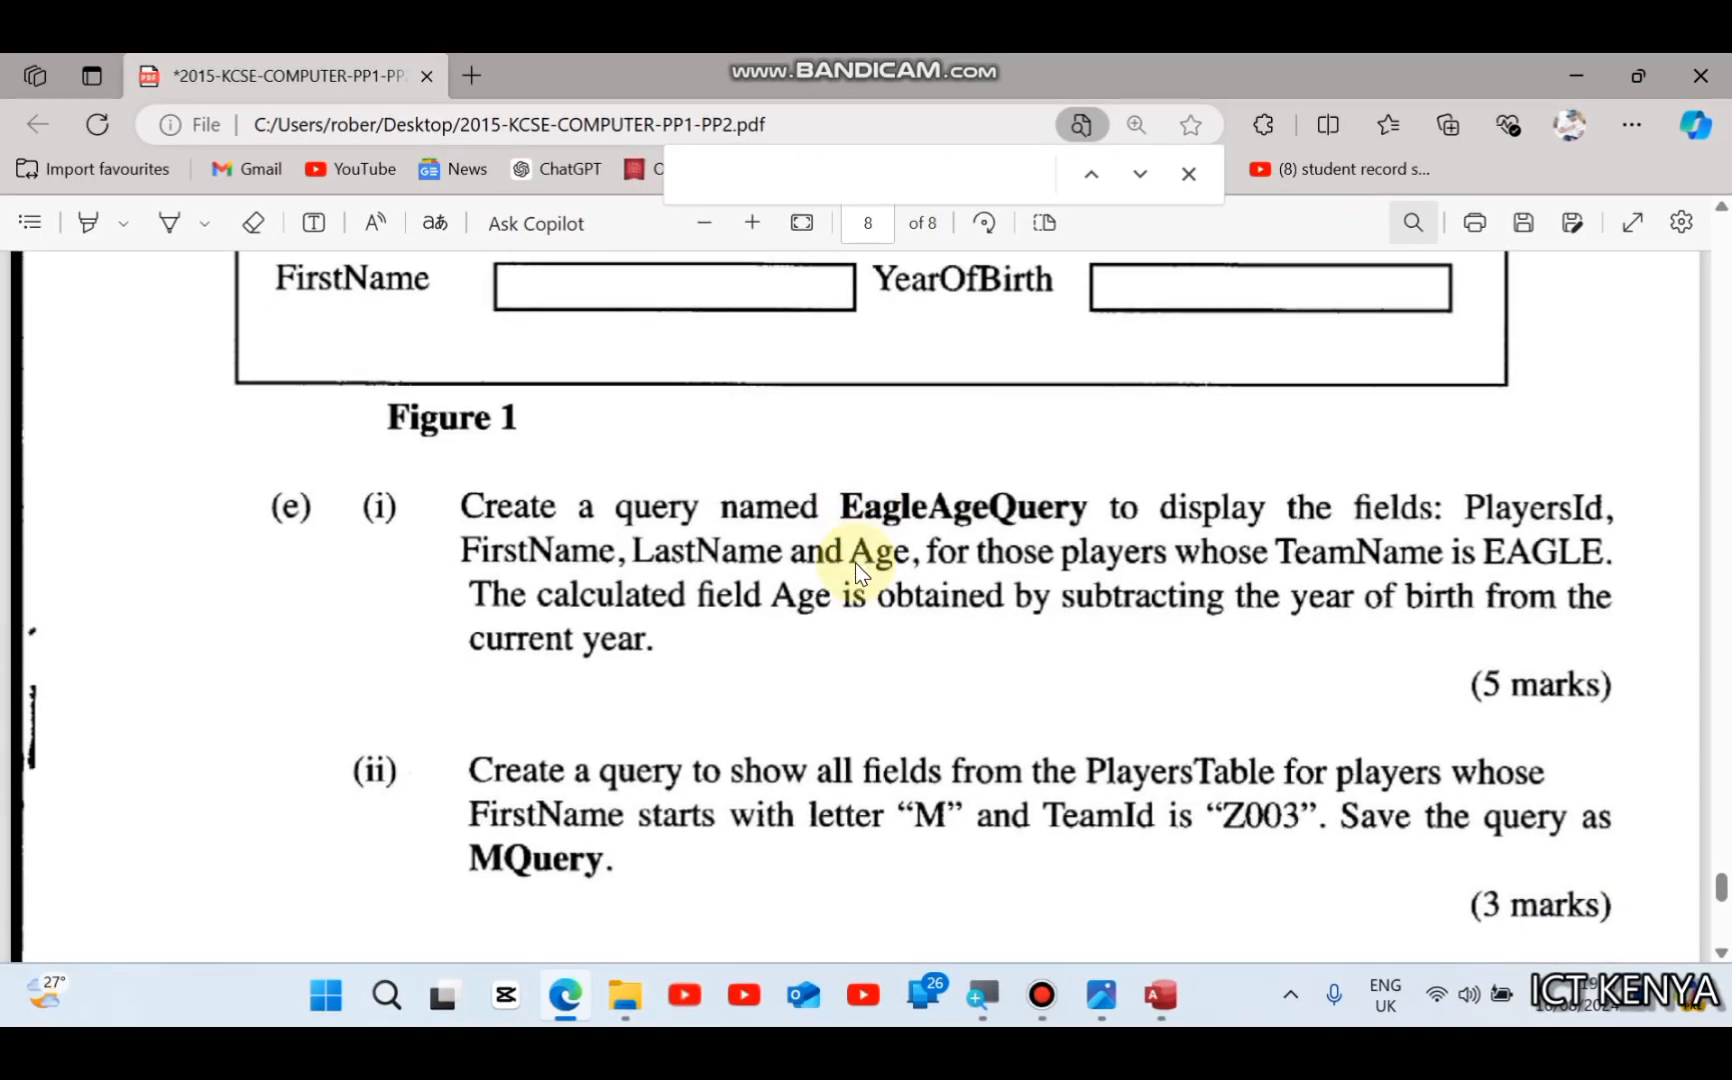
Step: Read question (e)(i) in the exam paper and start a query design containing PlayersTable, SportsTable and TeamsTable
scroll(855, 572, down, 1)
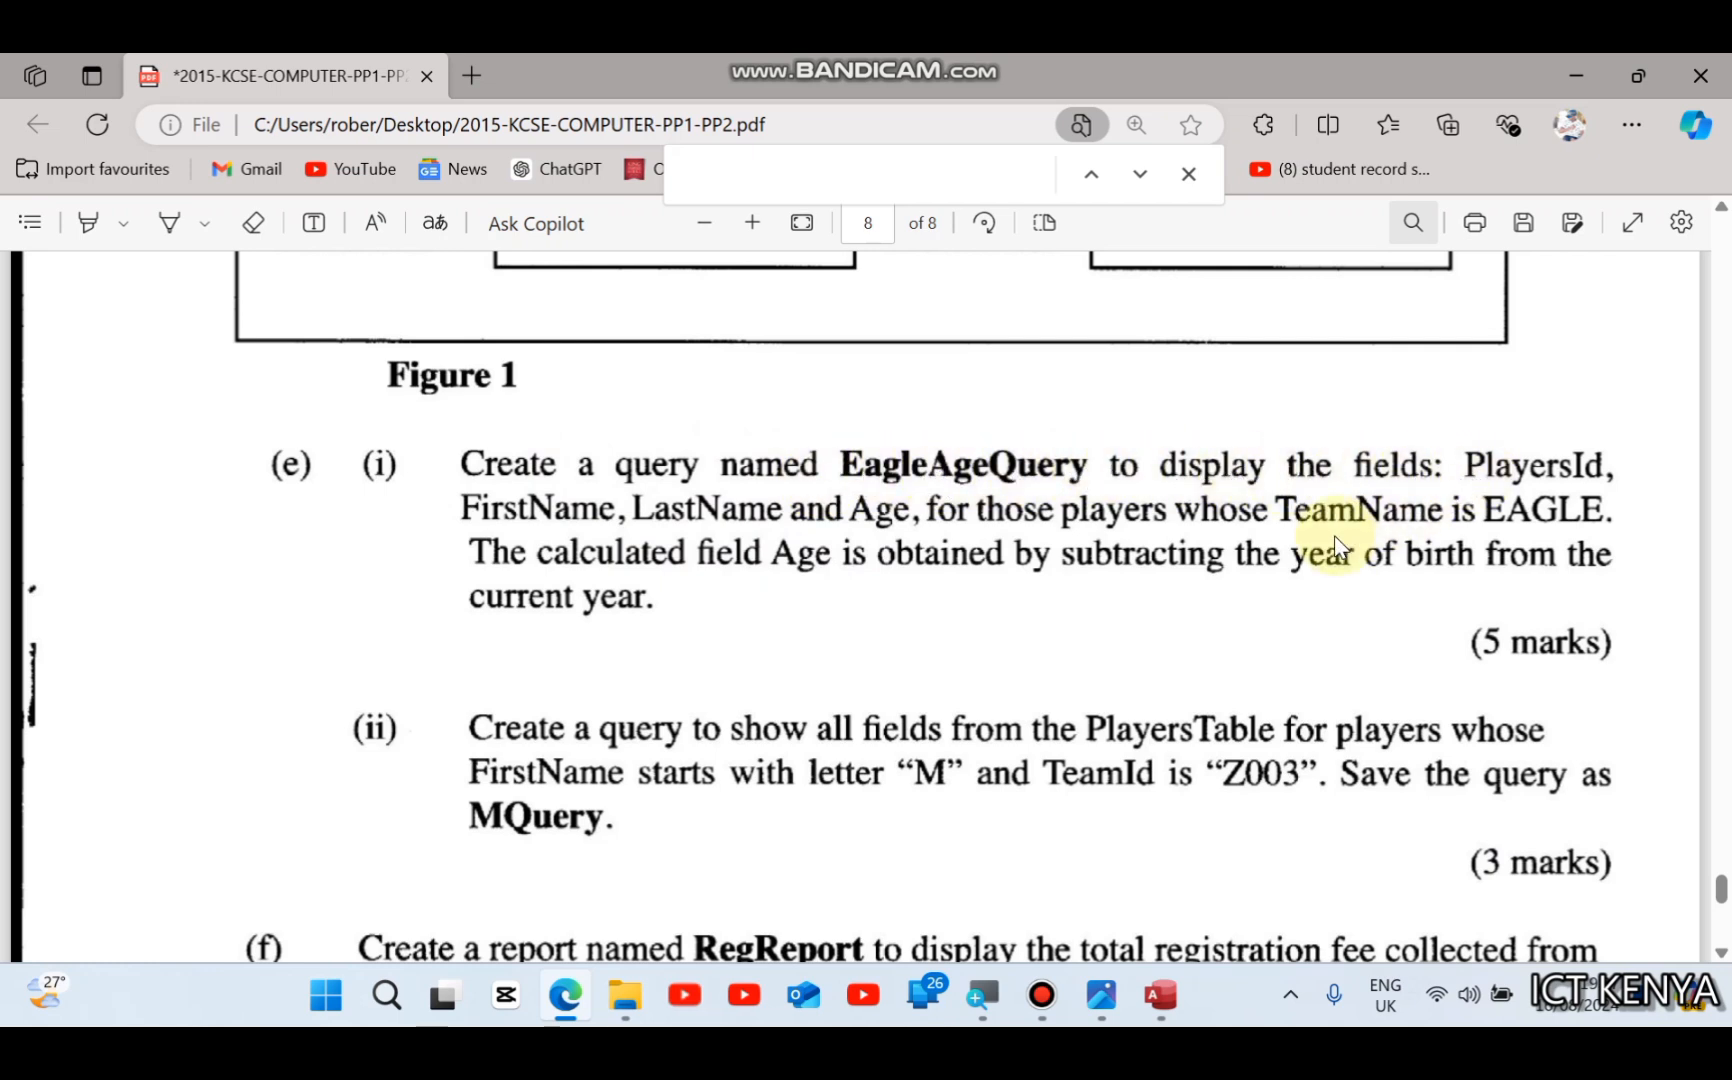
click(1180, 997)
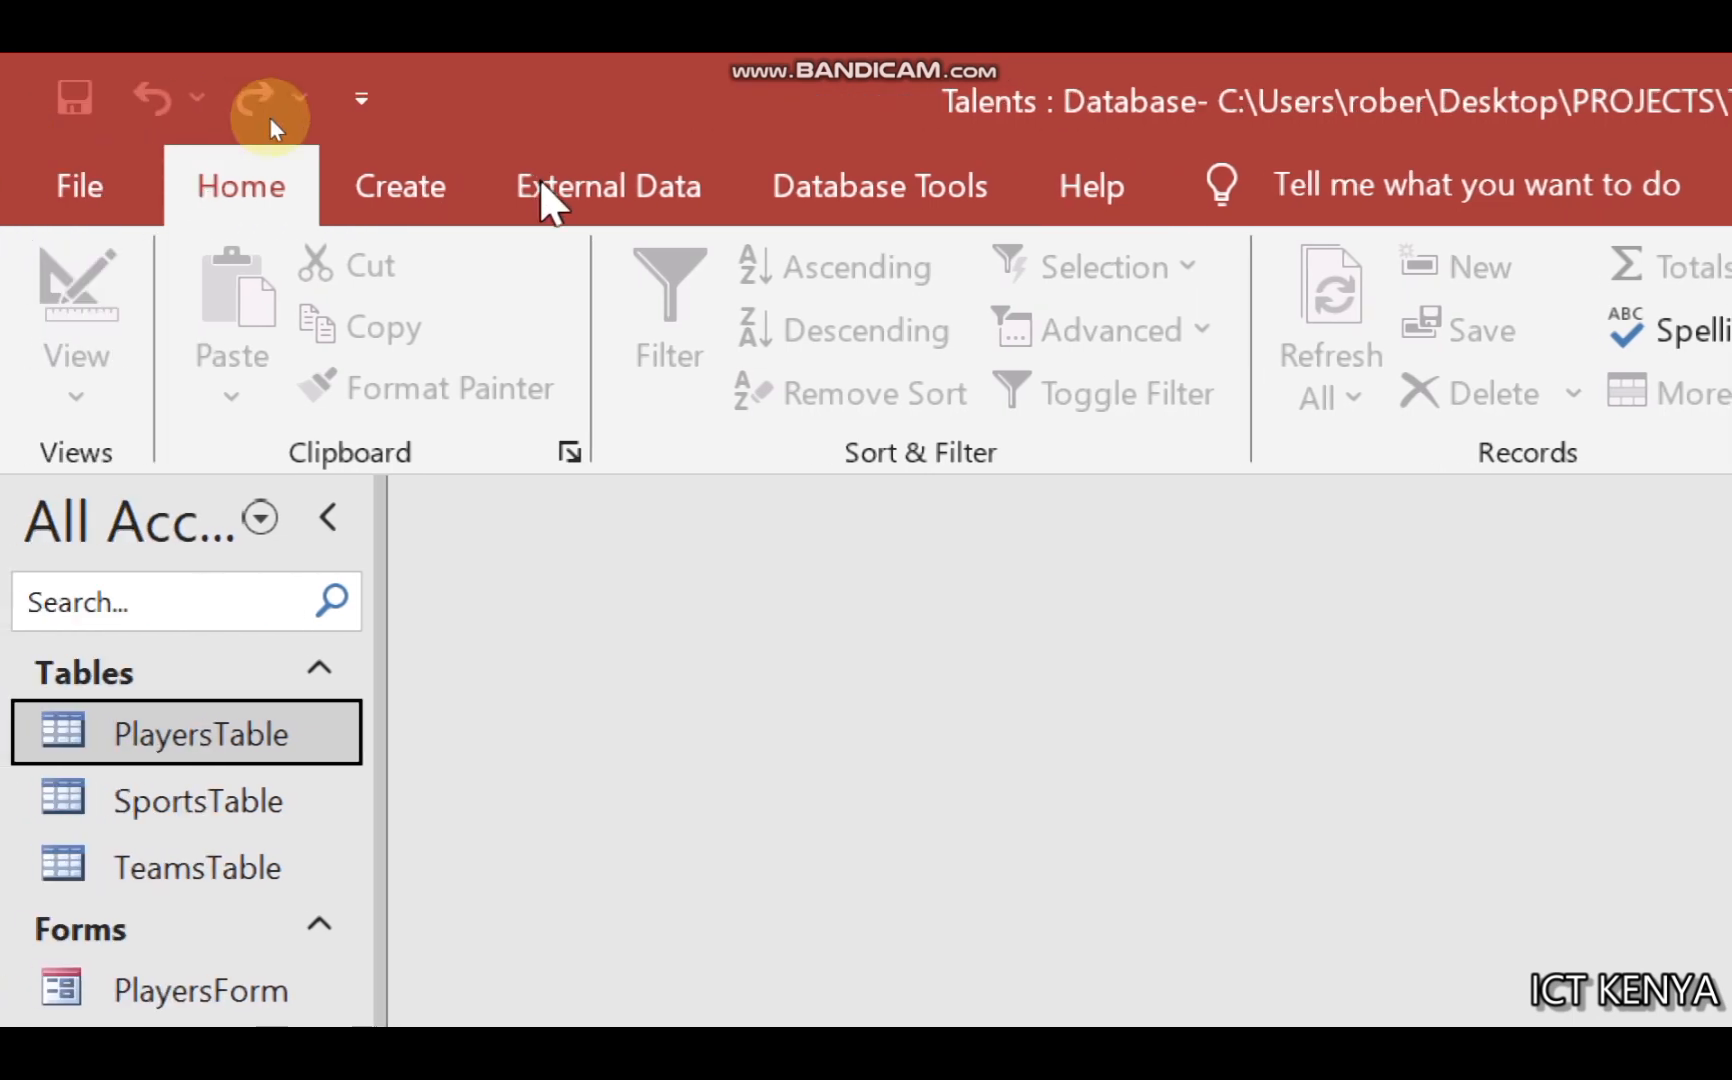
click(392, 186)
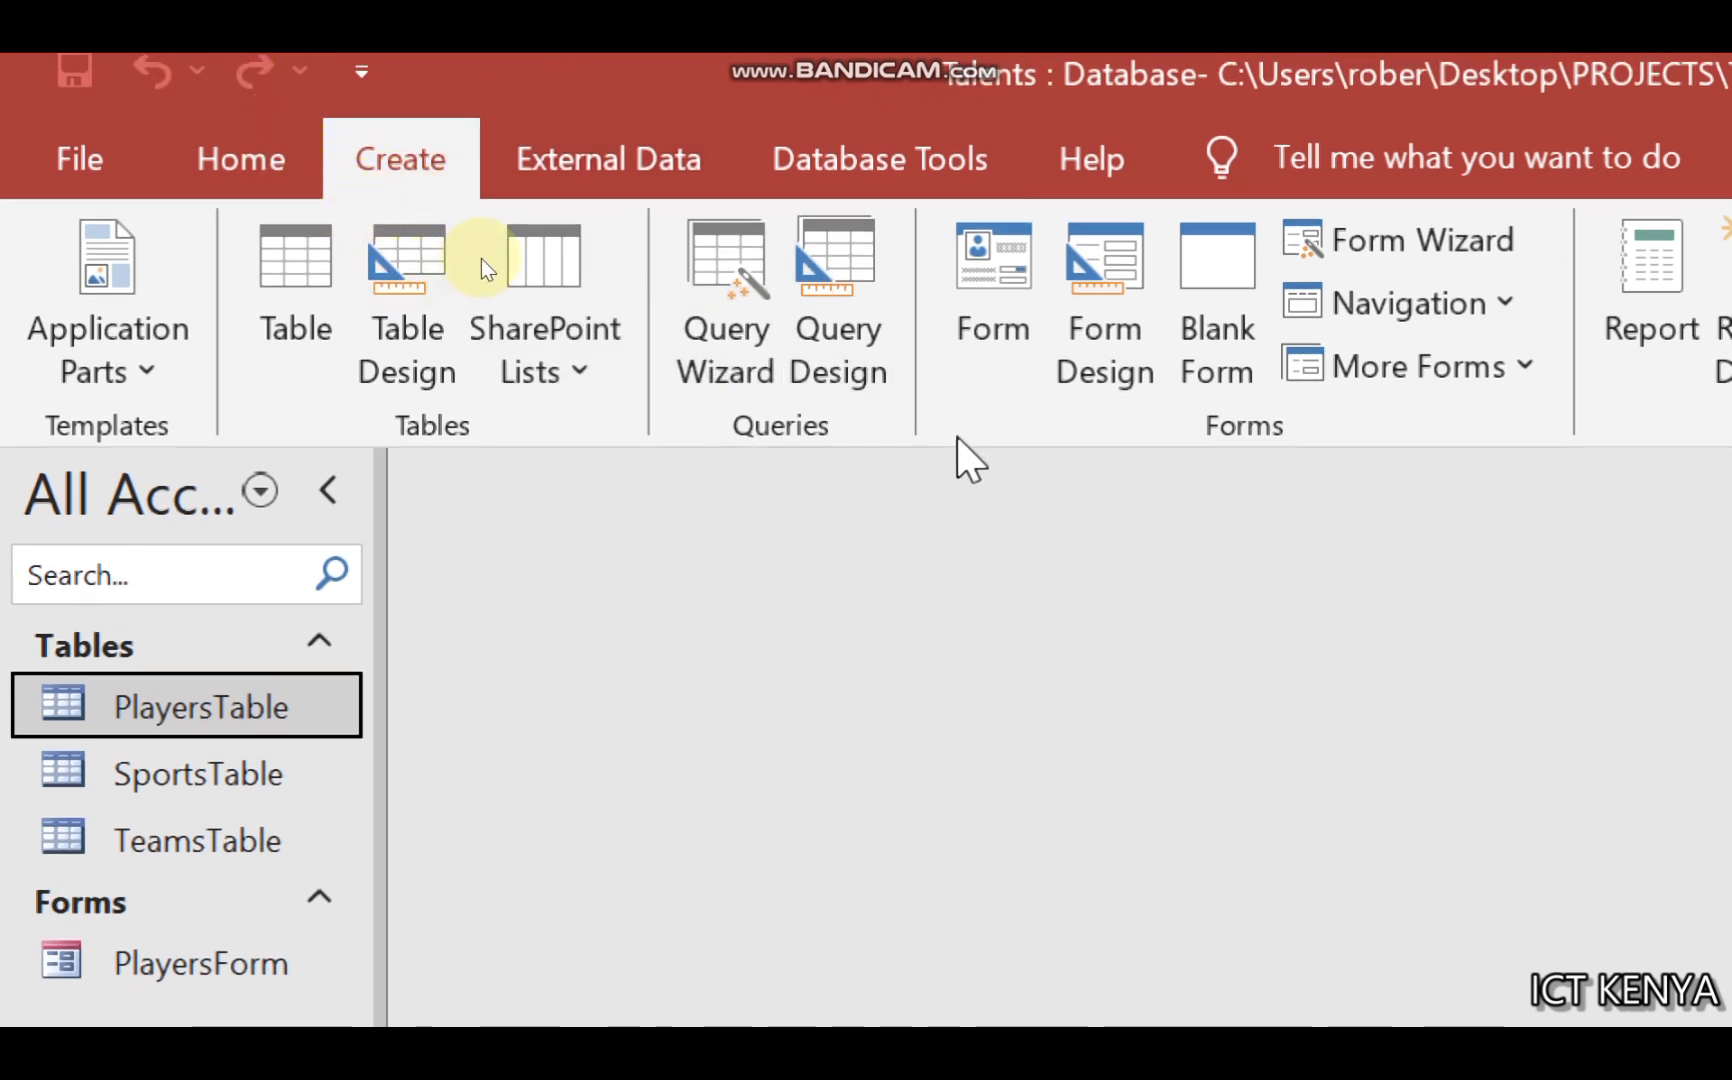
click(816, 294)
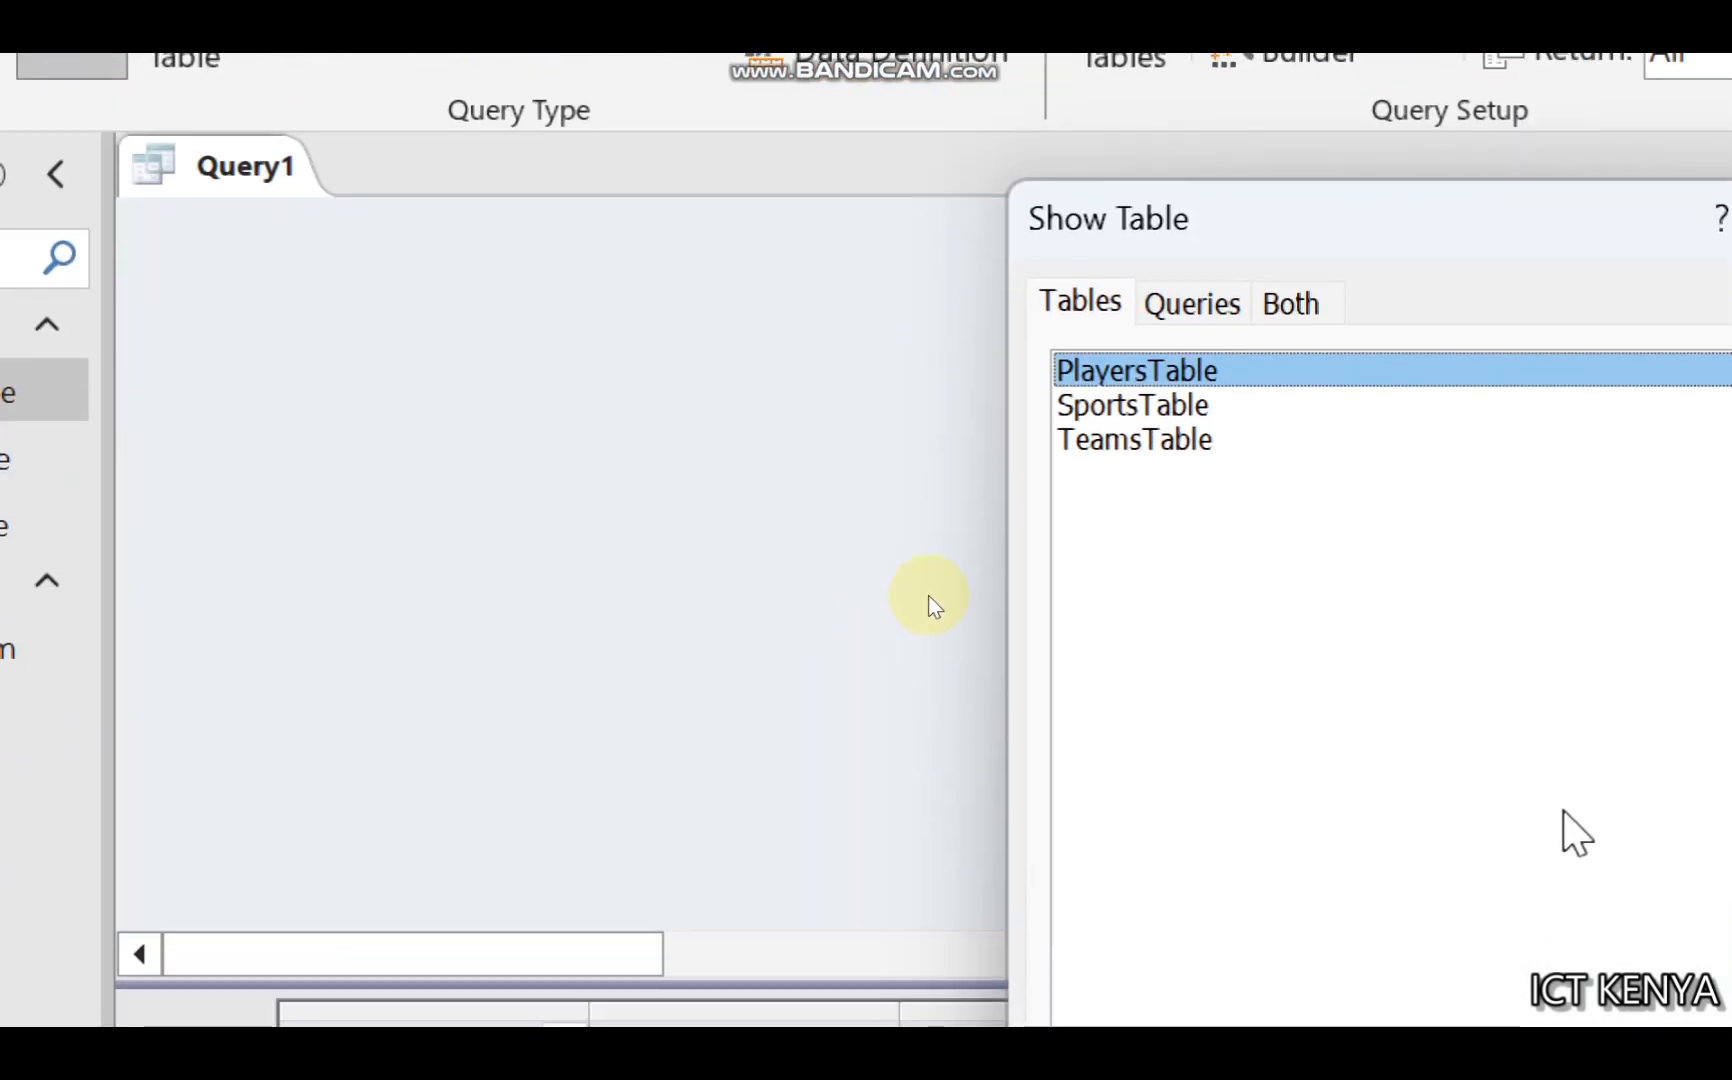
double_click(1110, 372)
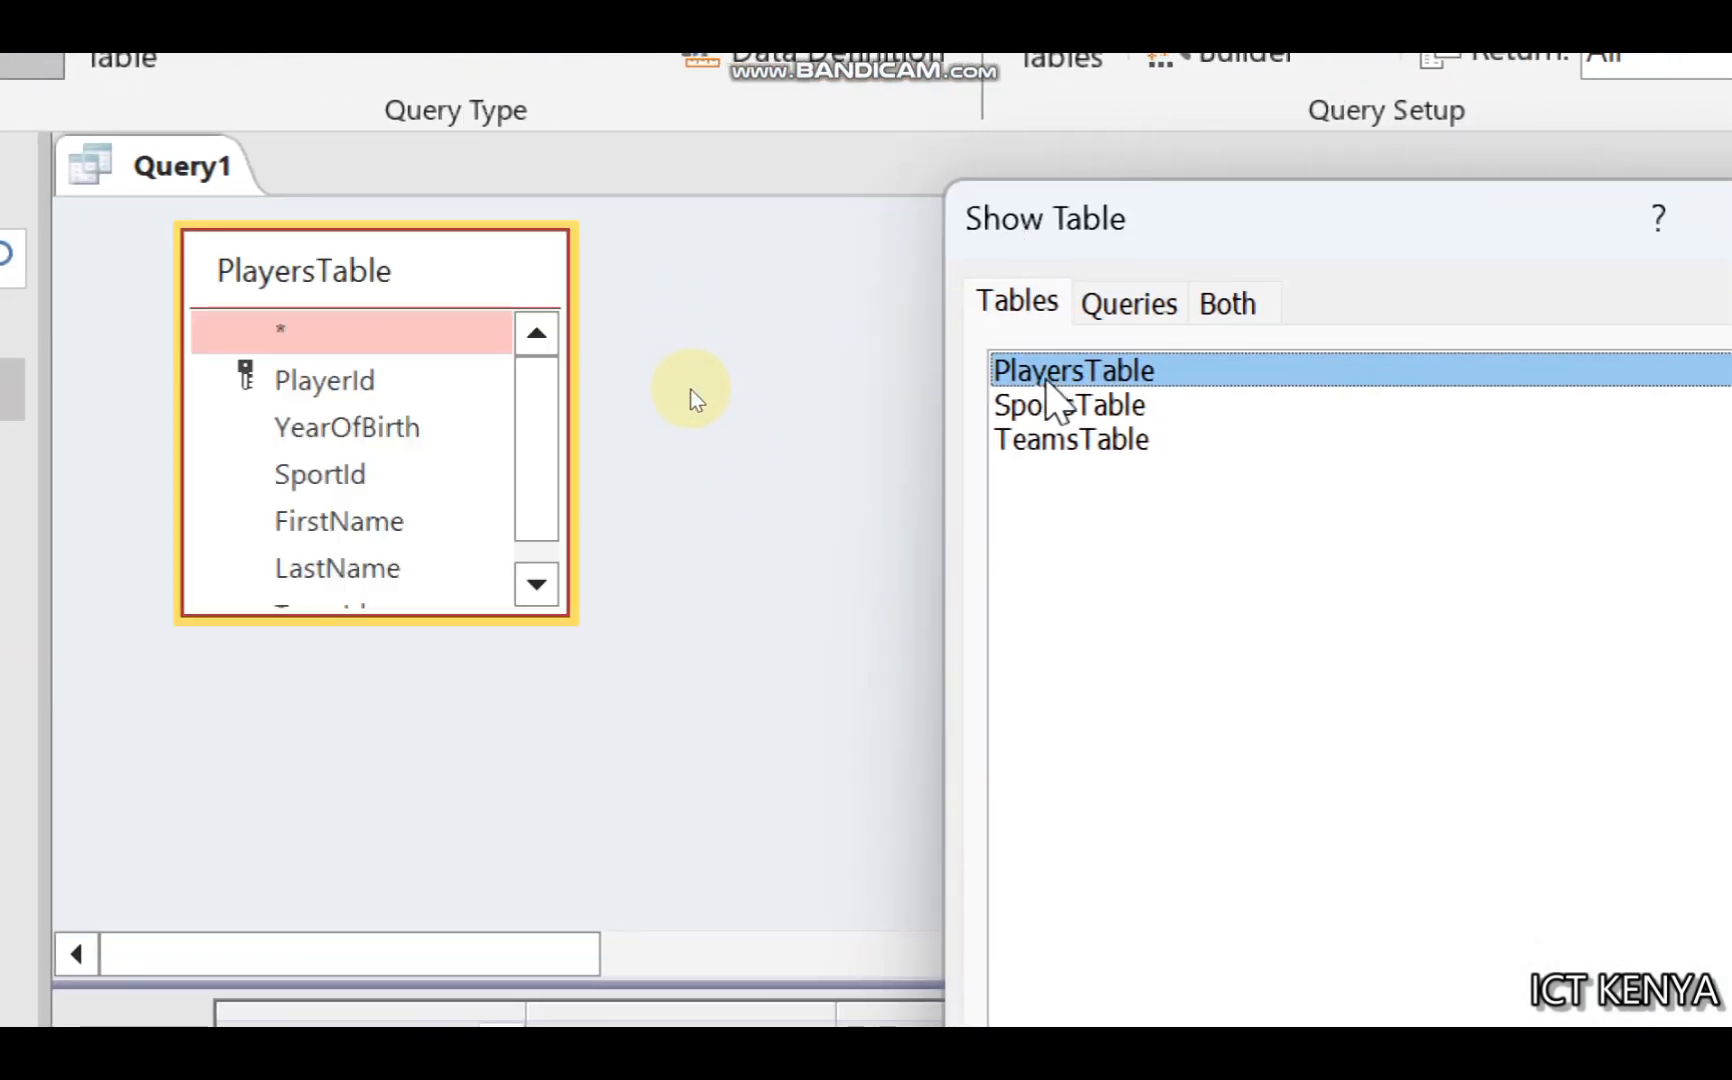
double_click(1045, 404)
double_click(1046, 445)
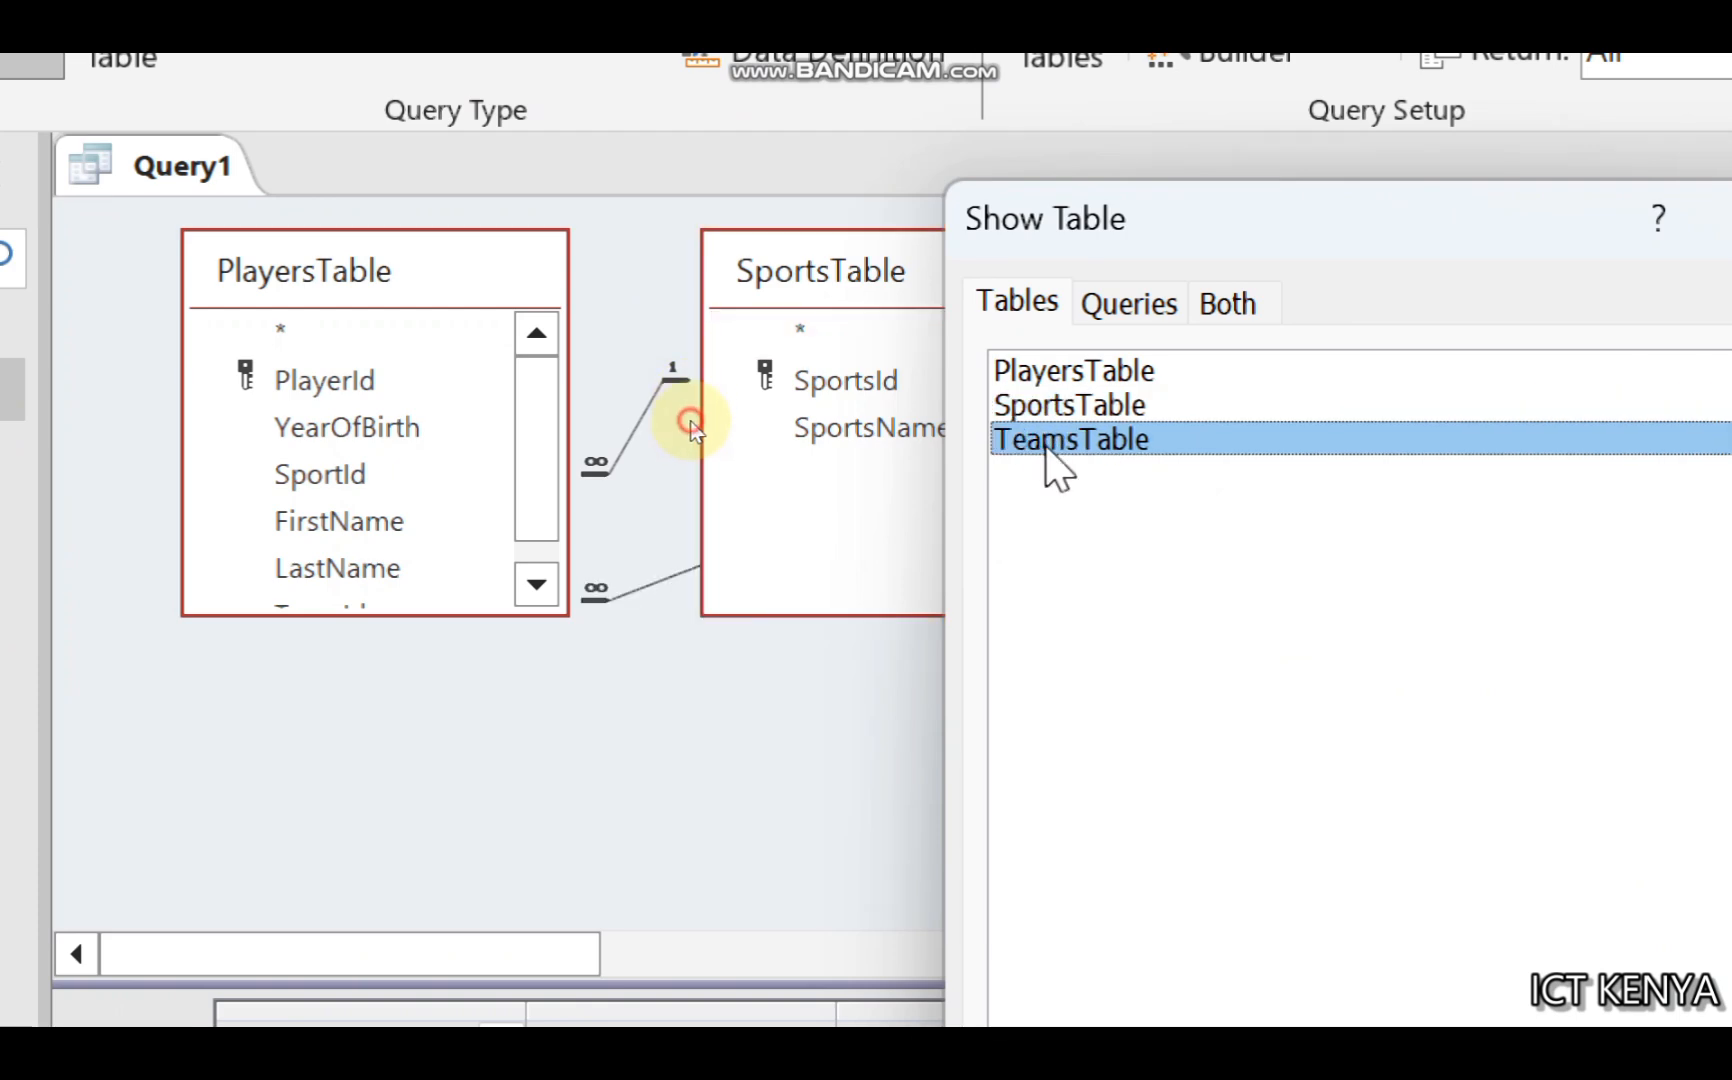
click(1731, 217)
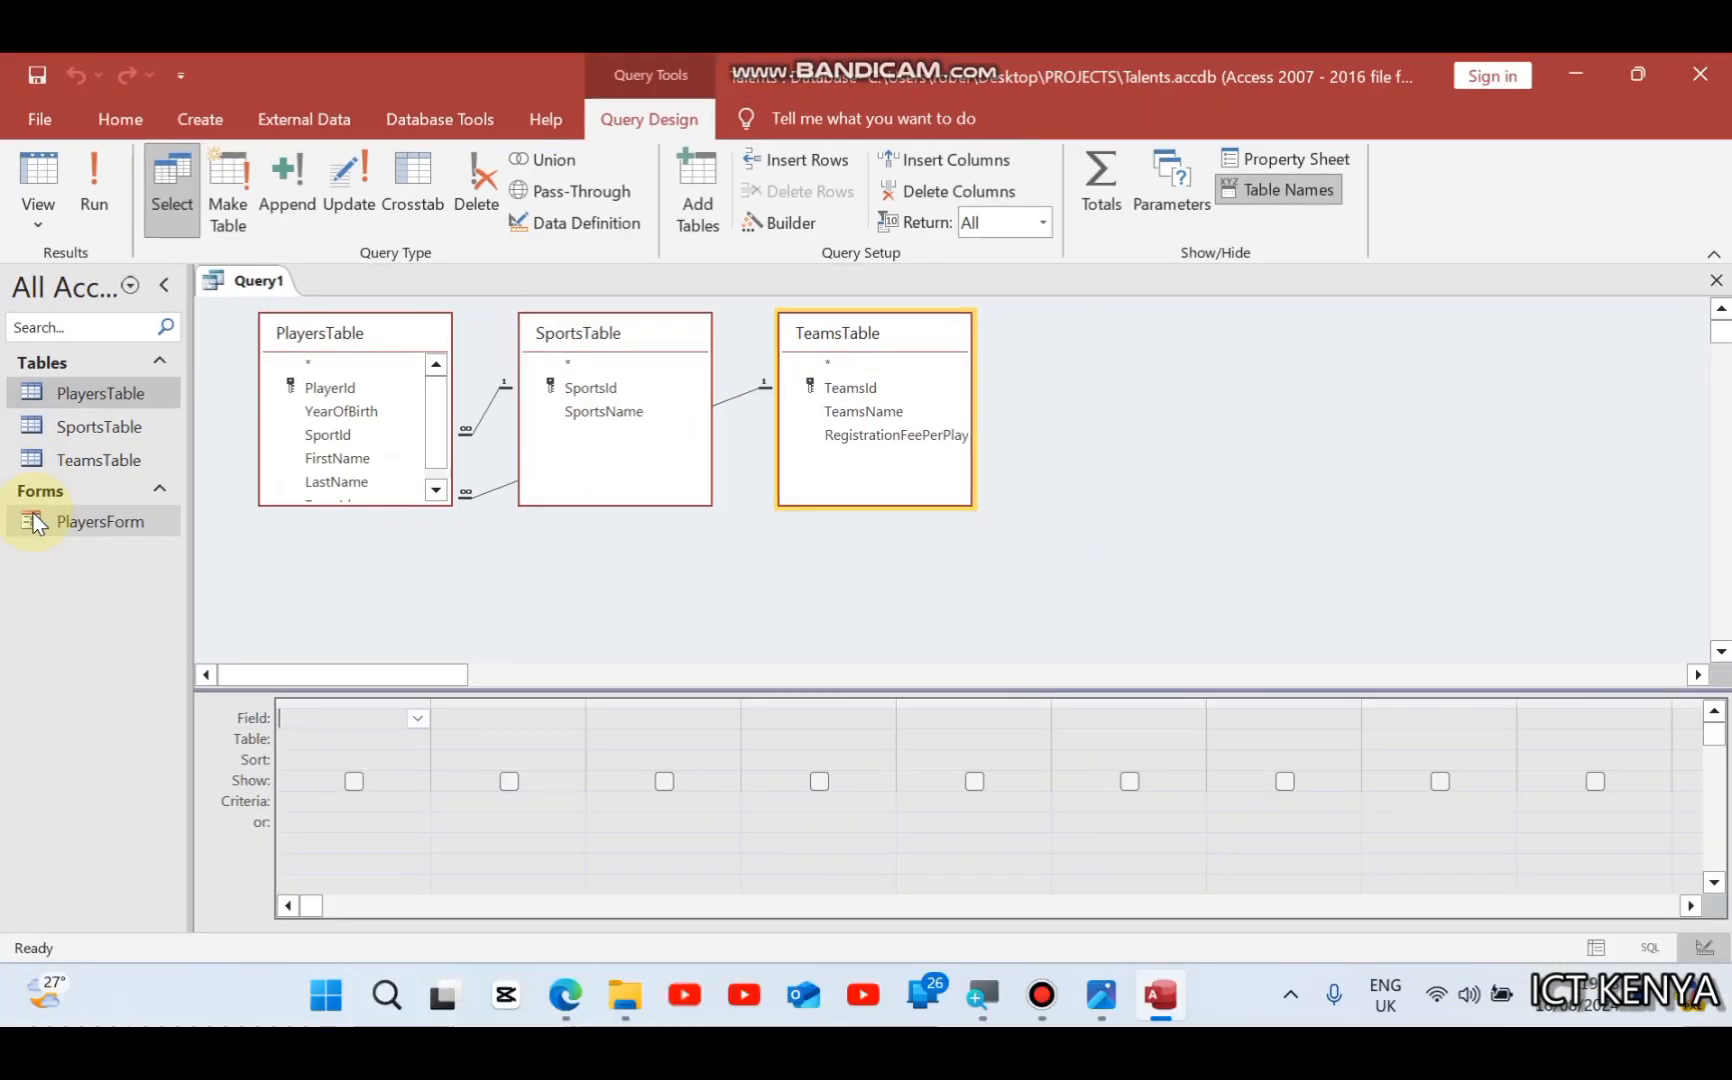
Step: Place the database beside the exam paper and add PlayerId, FirstName, LastName and YearOfBirth from PlayersTable to the query
key(super+Left)
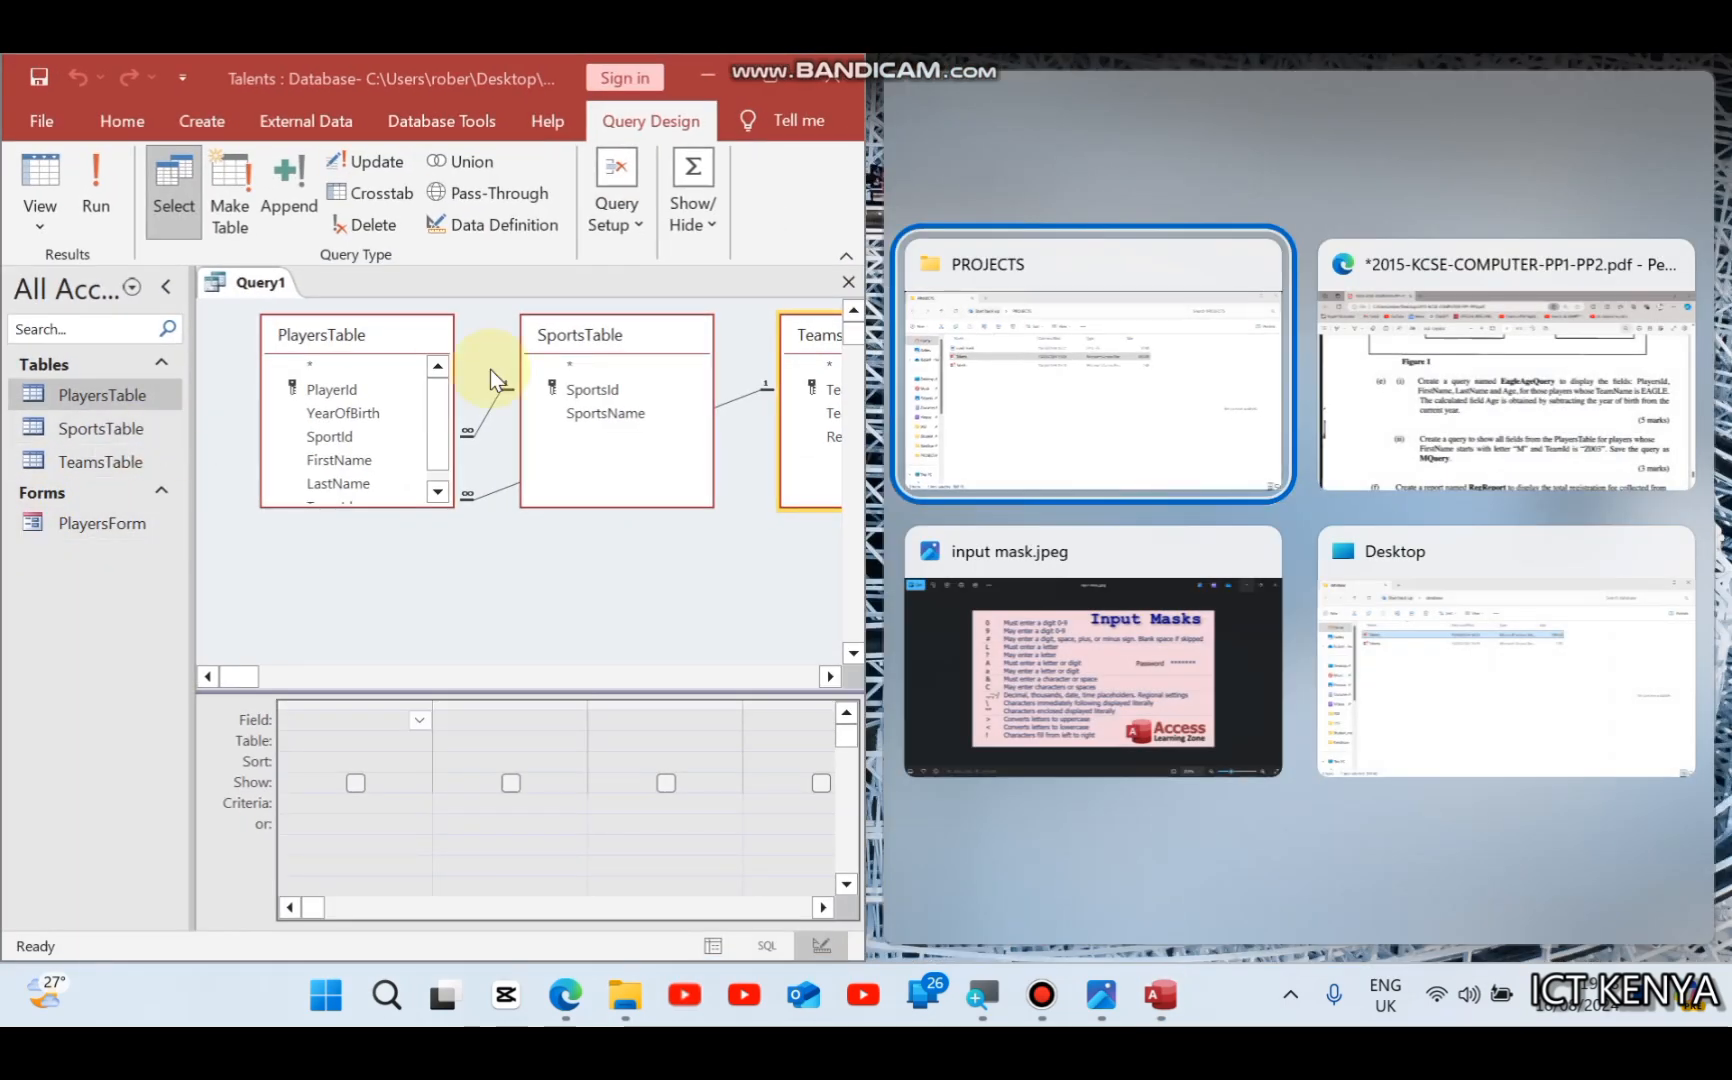
click(1346, 382)
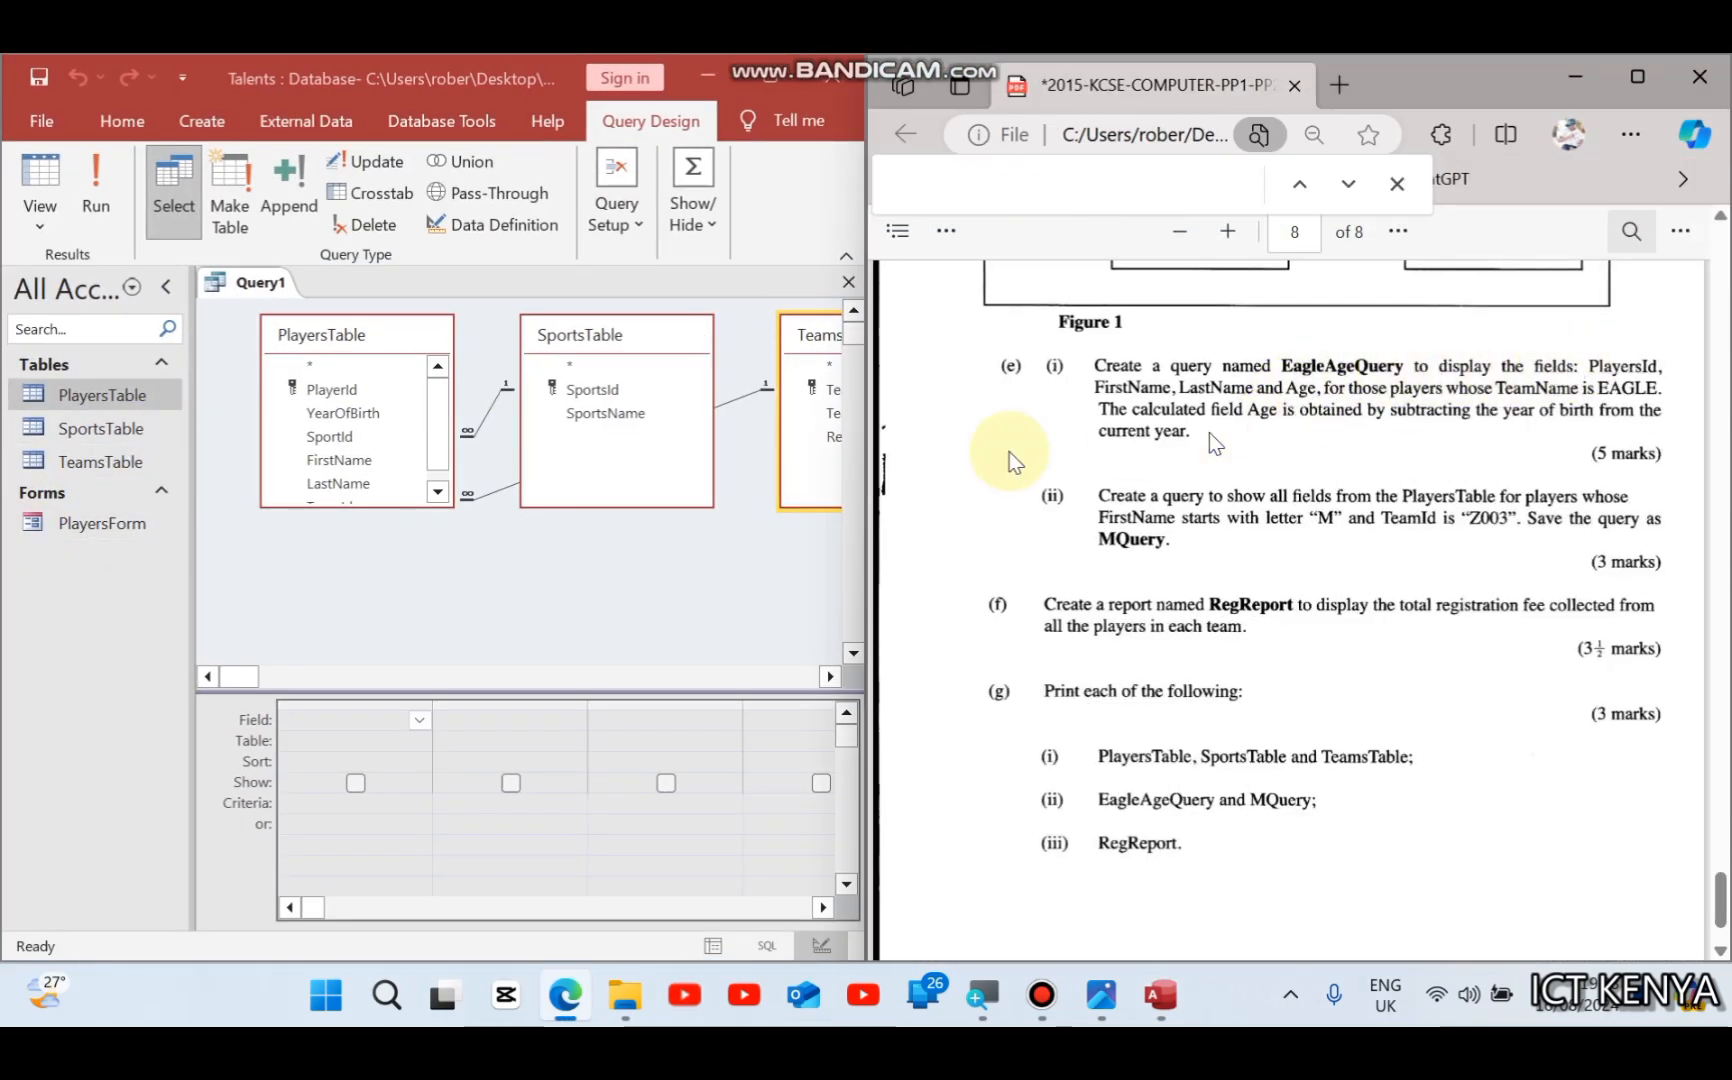
double_click(344, 392)
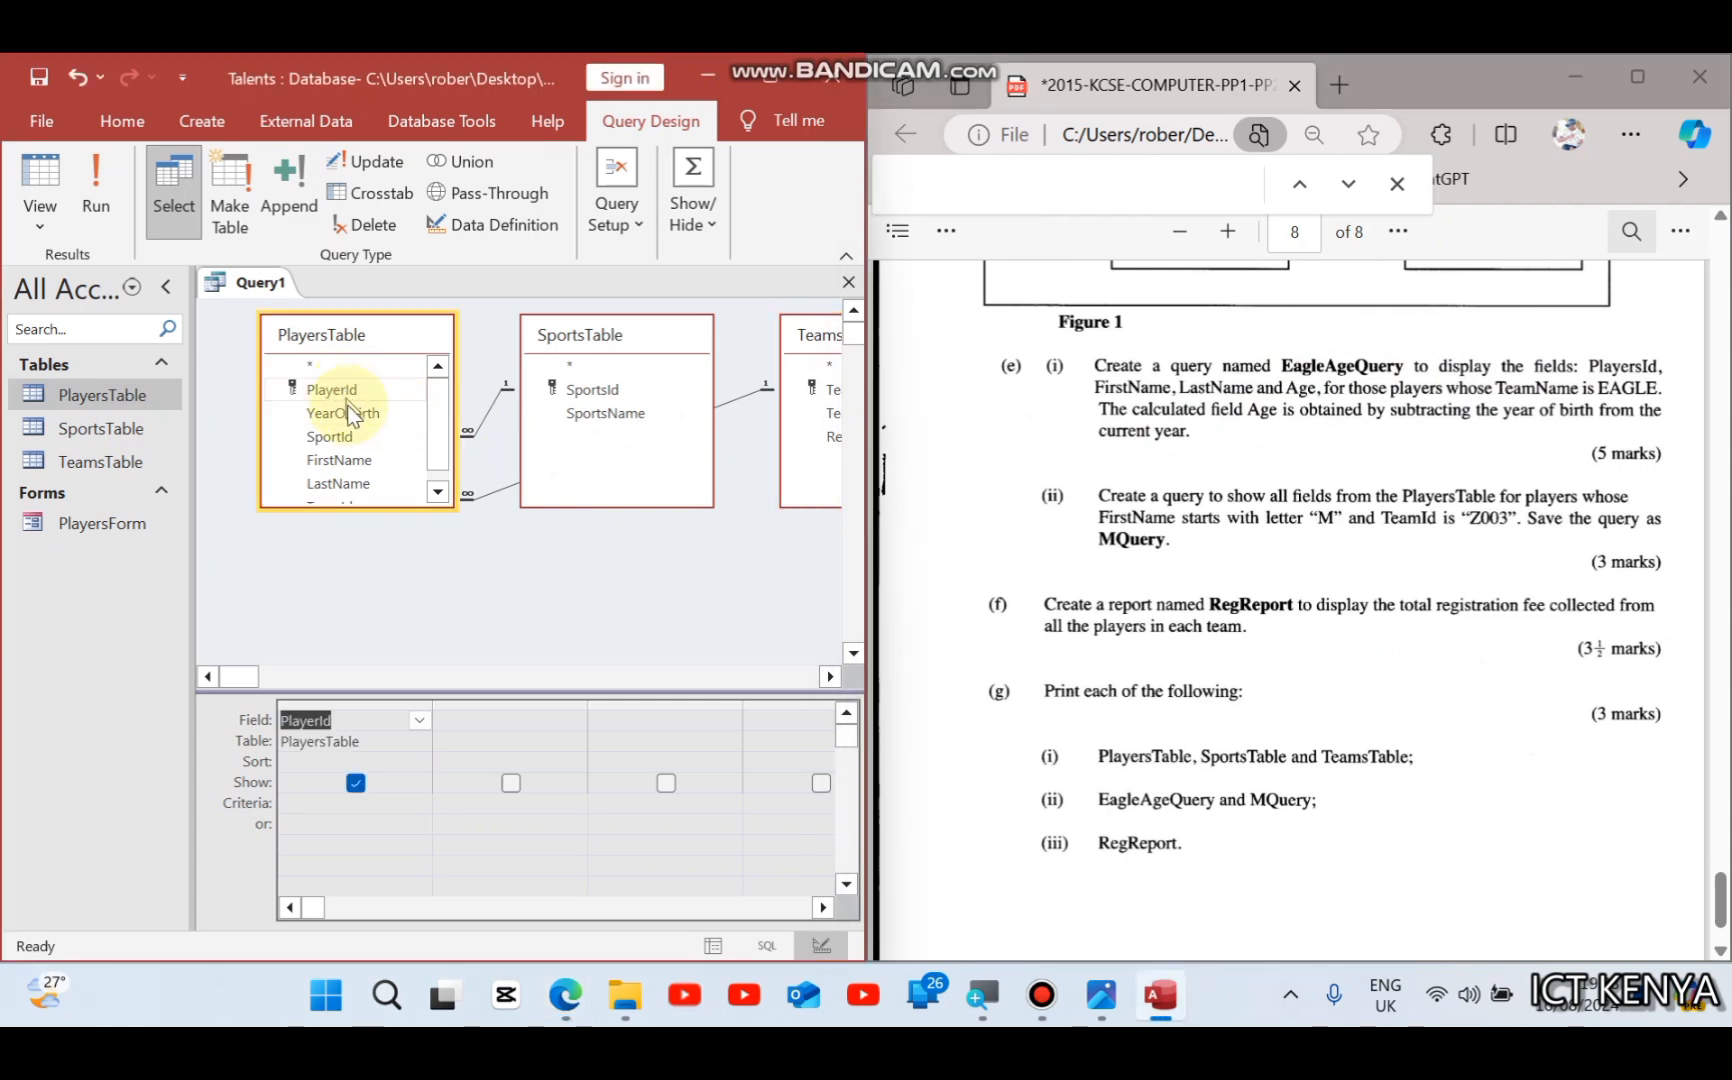
double_click(352, 465)
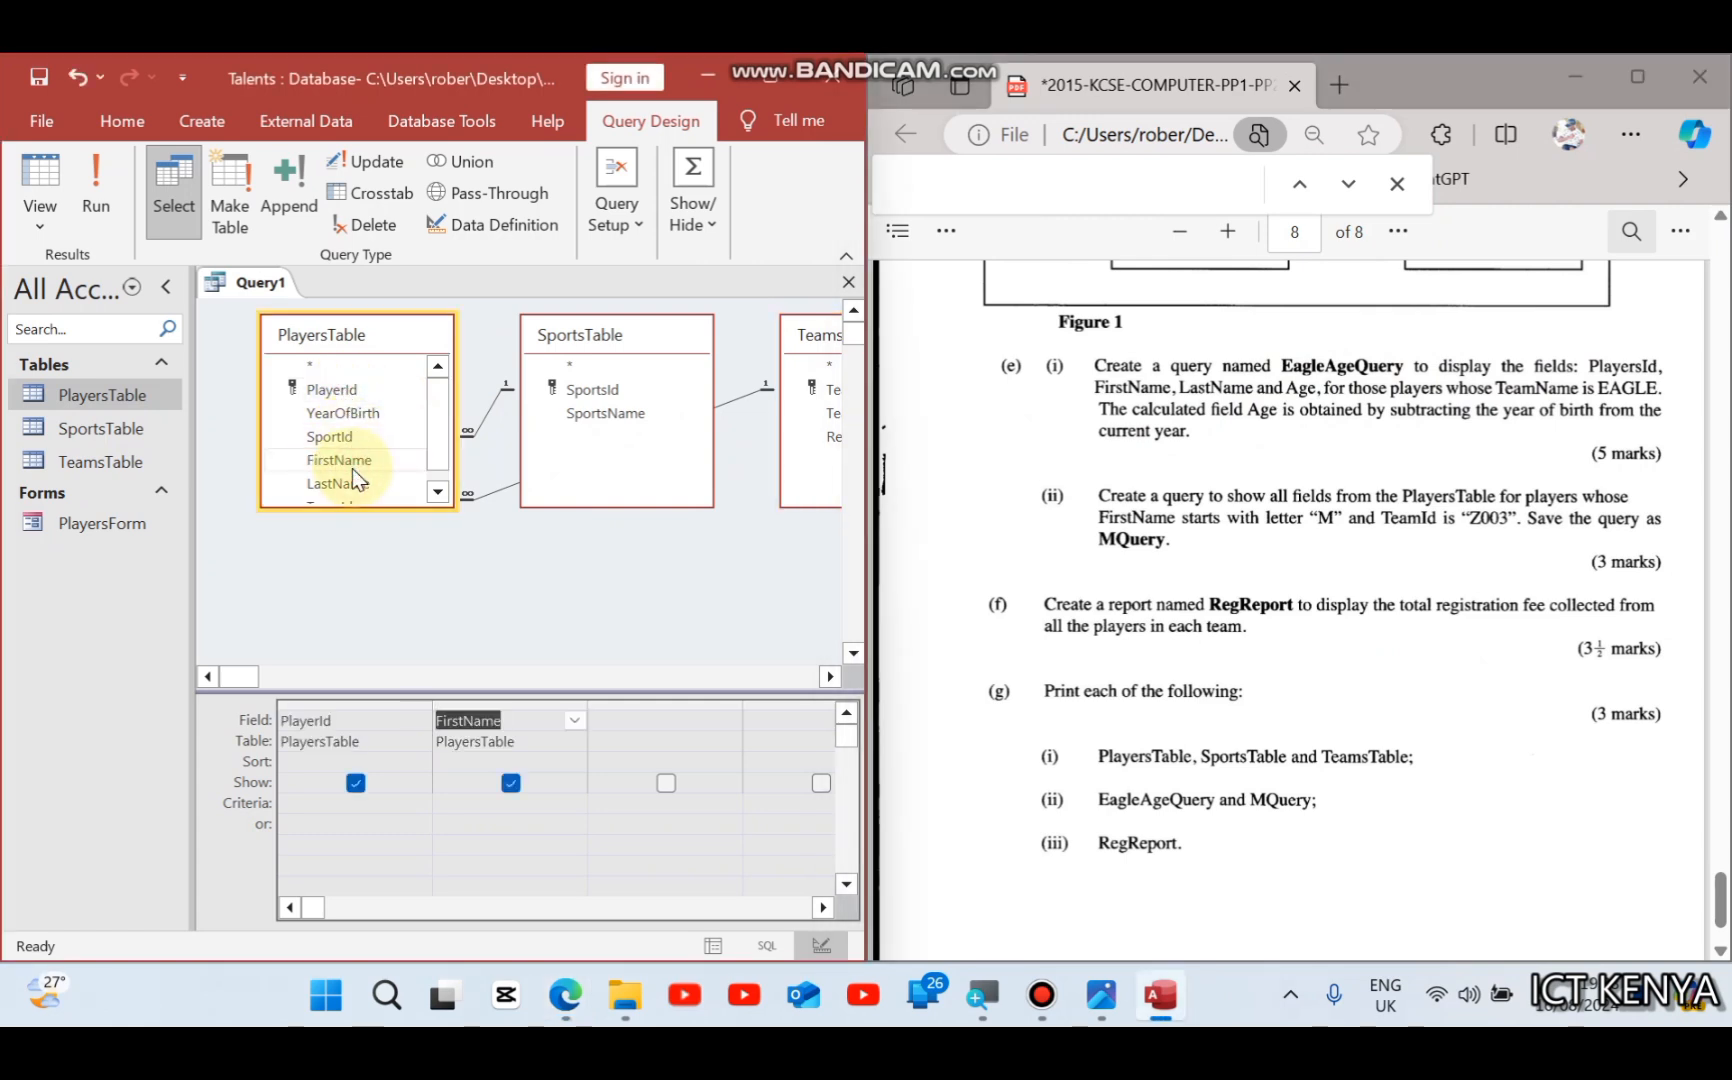
double_click(342, 487)
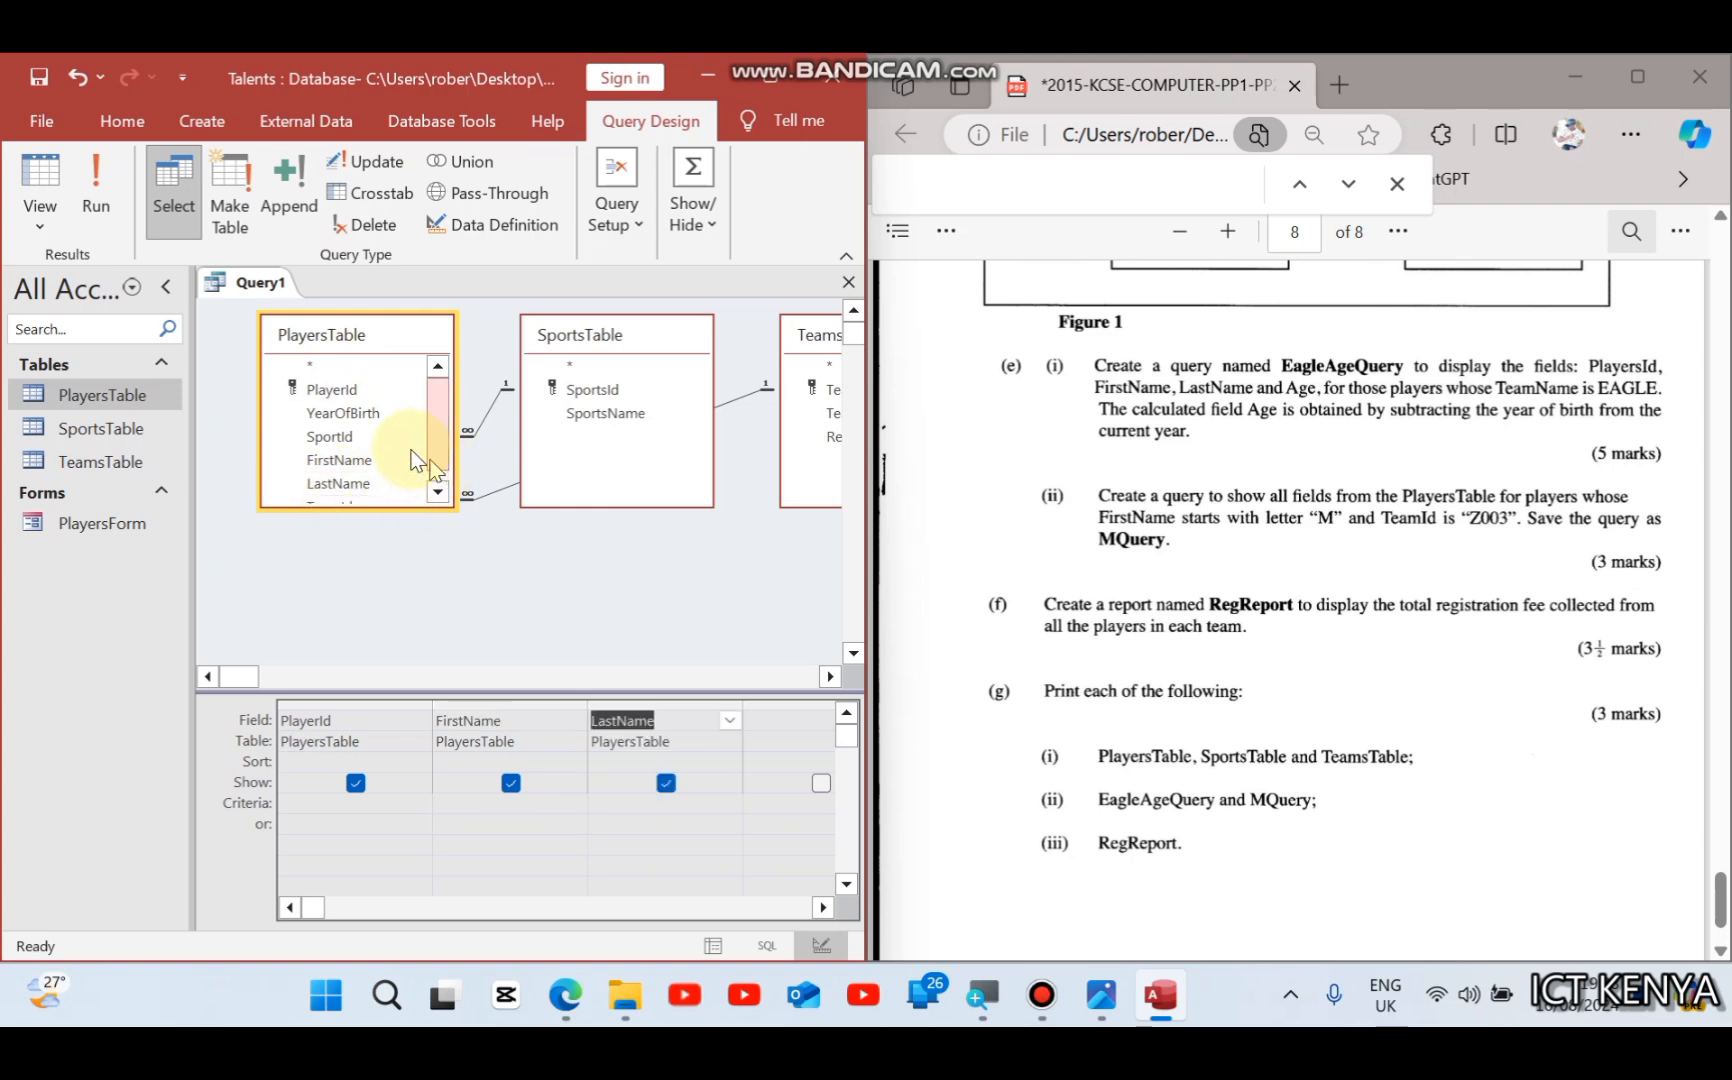
double_click(359, 414)
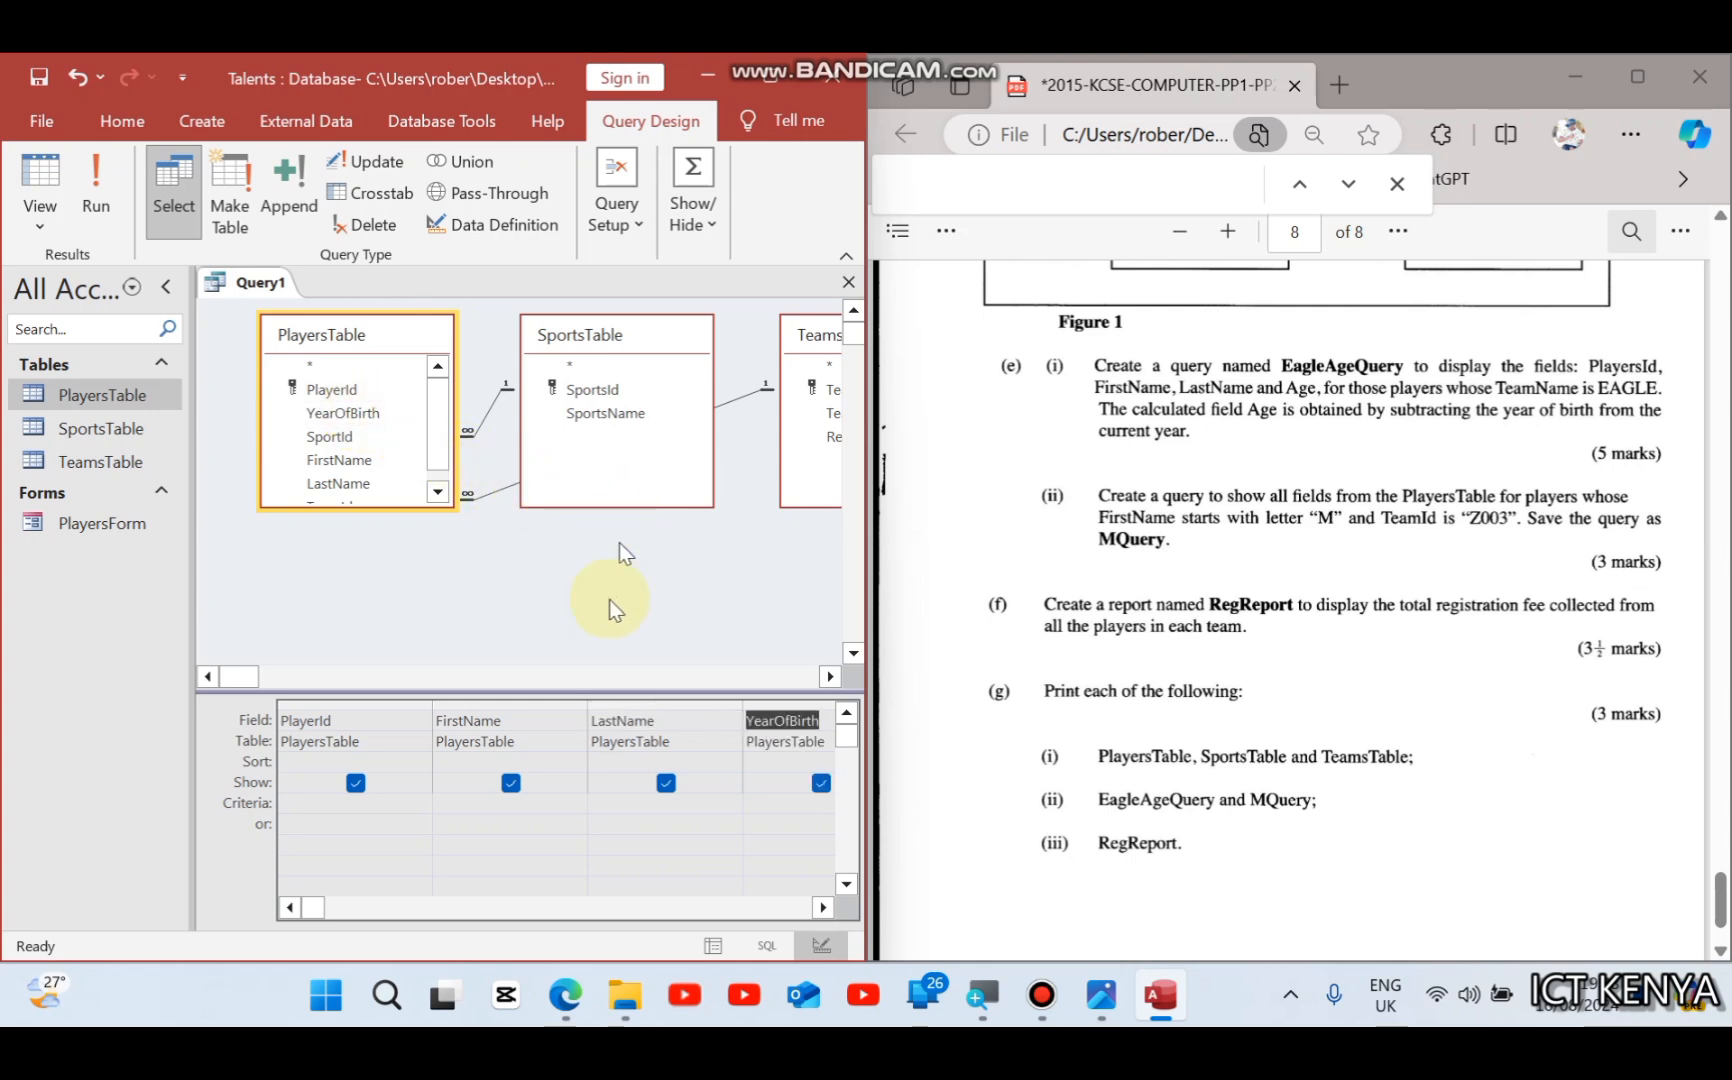
Step: Add TeamsName from TeamsTable to the query as the column after YearOfBirth
click(824, 907)
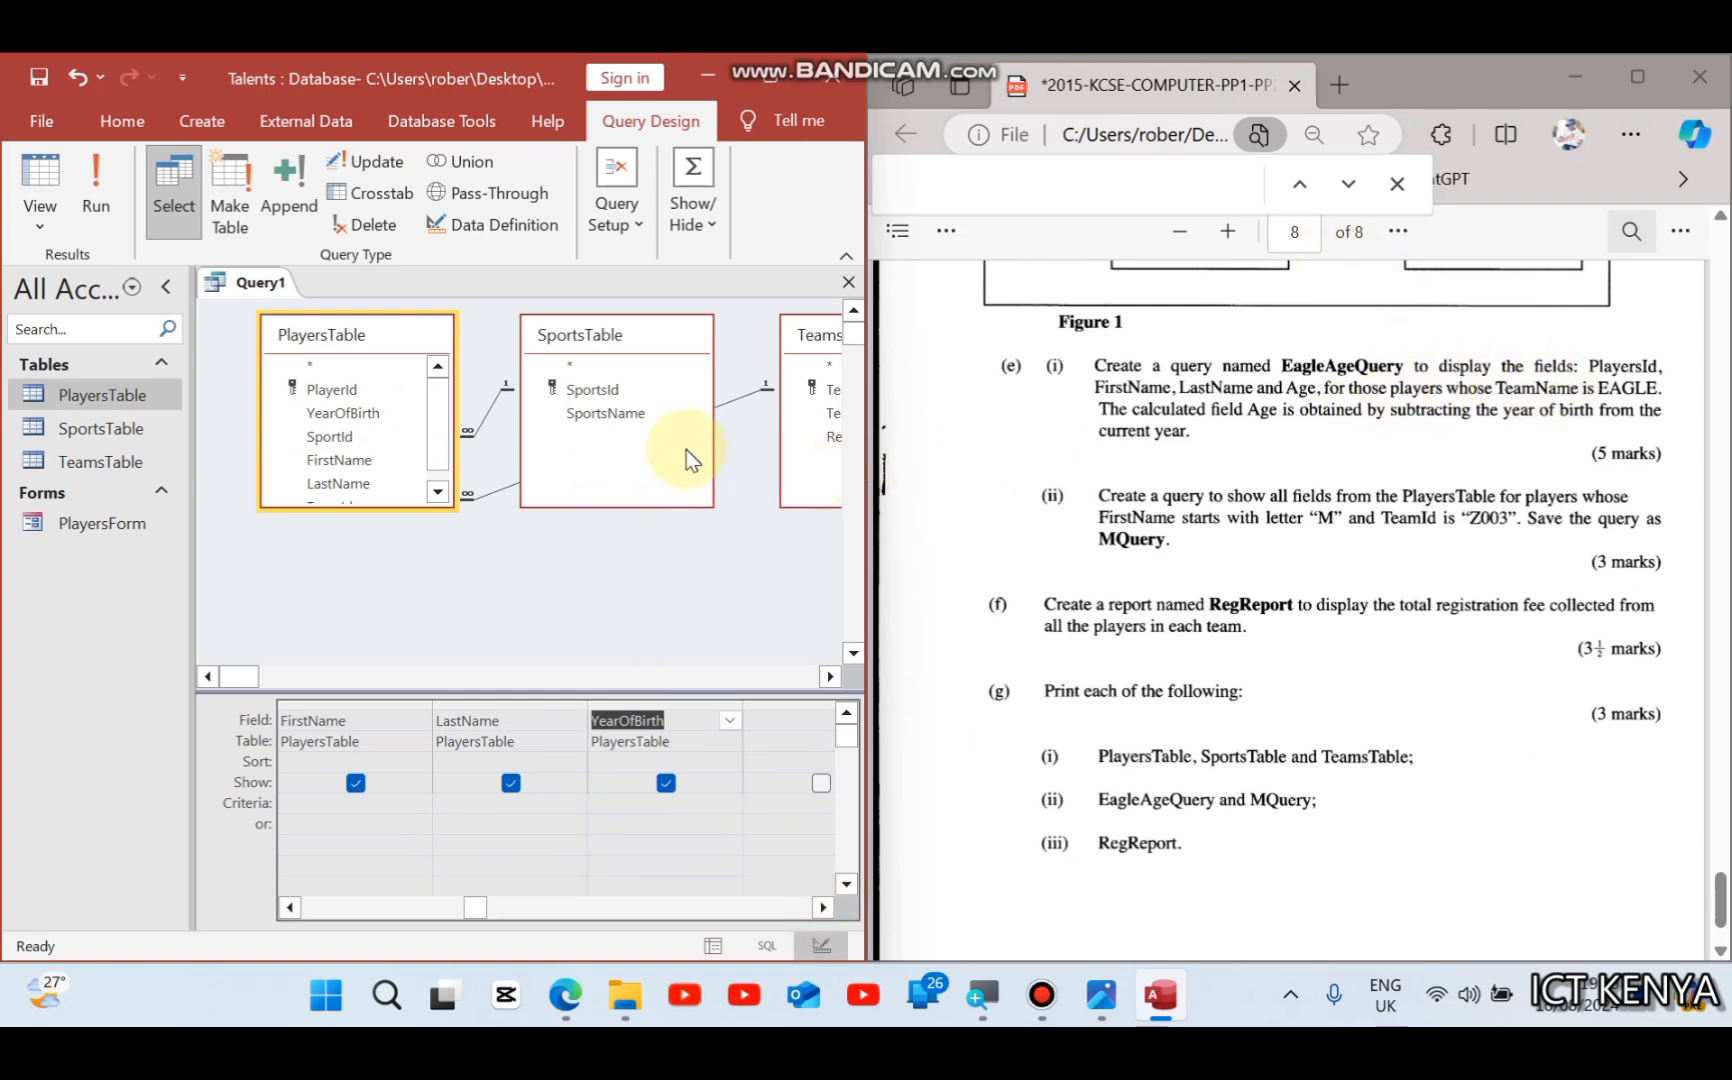
double_click(823, 906)
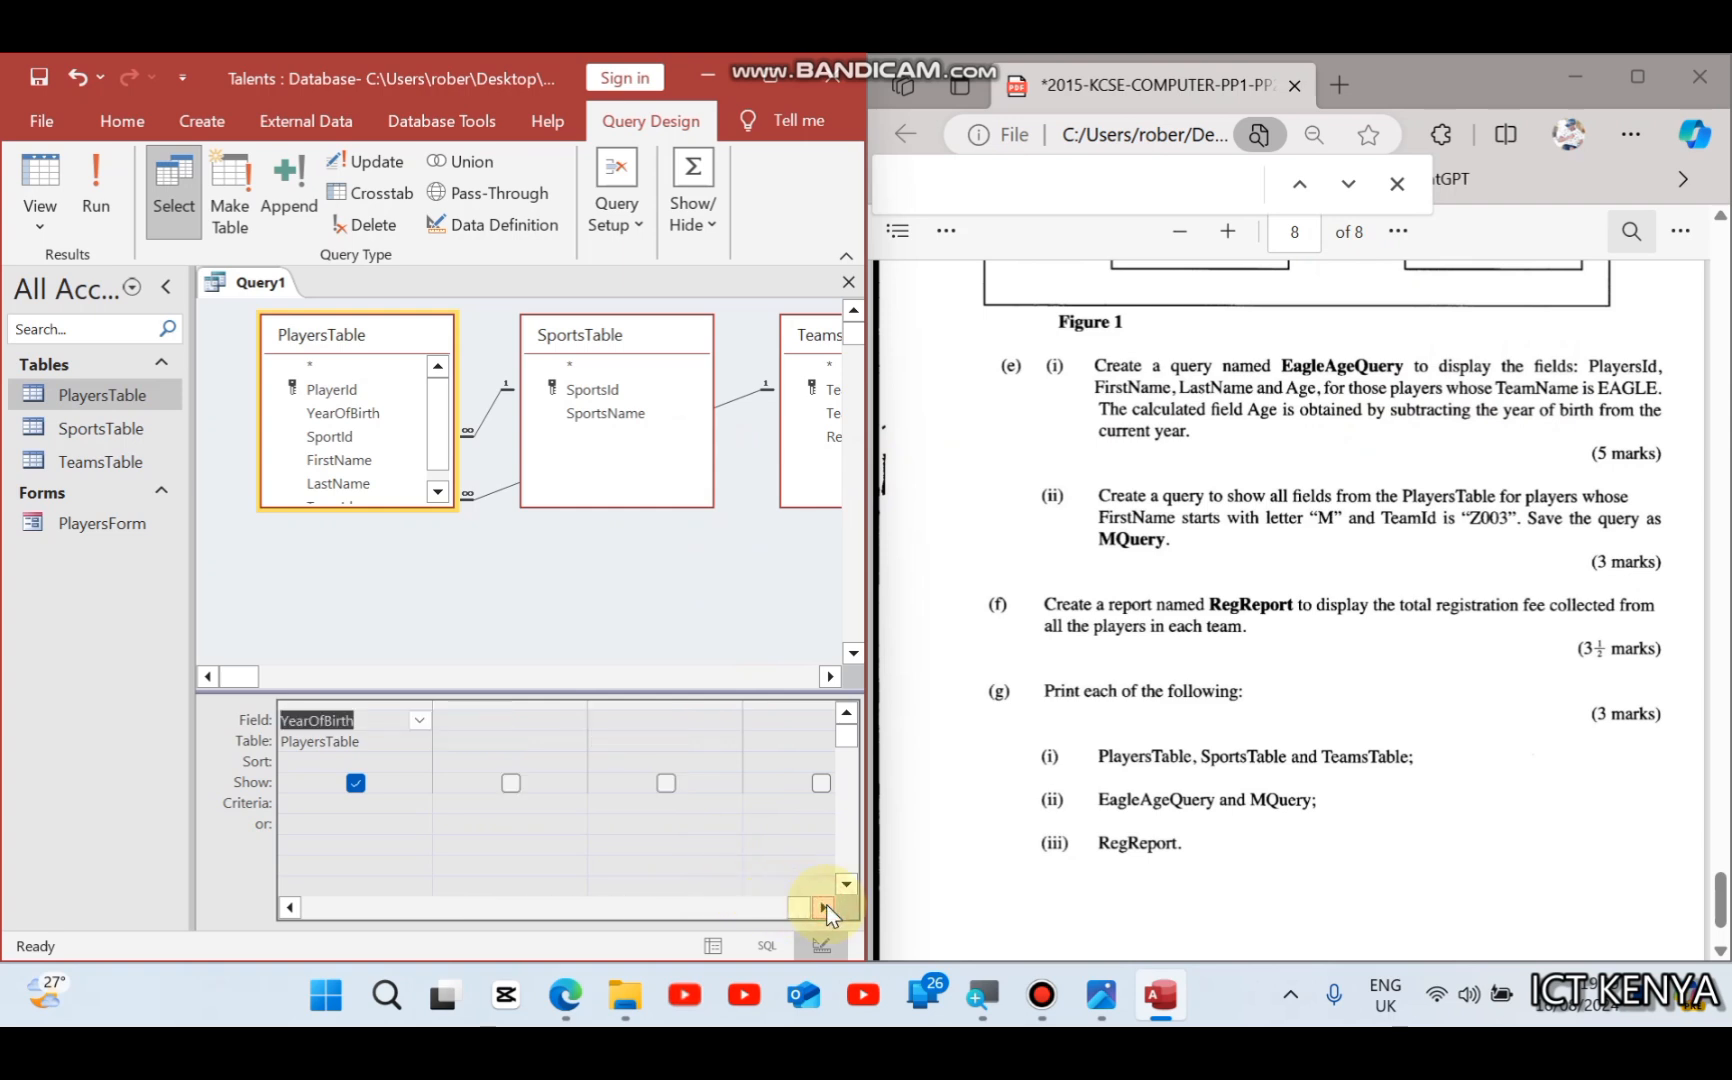
click(834, 676)
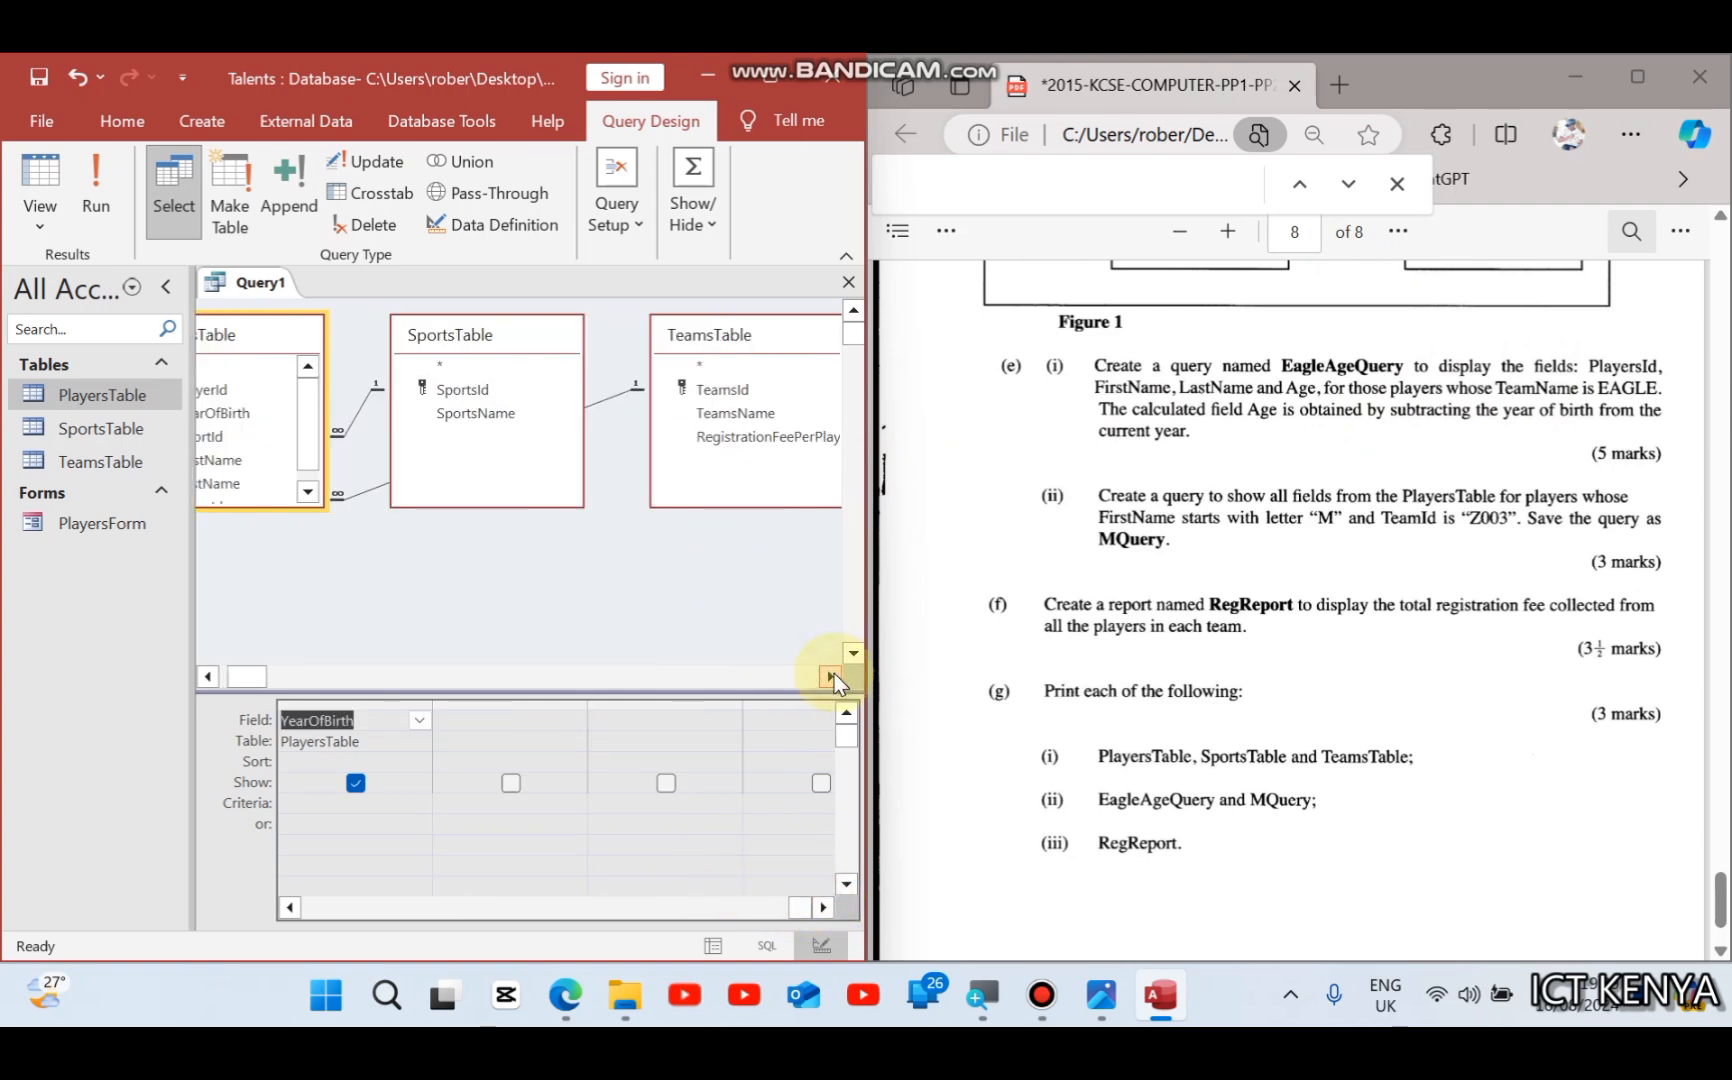
double_click(737, 411)
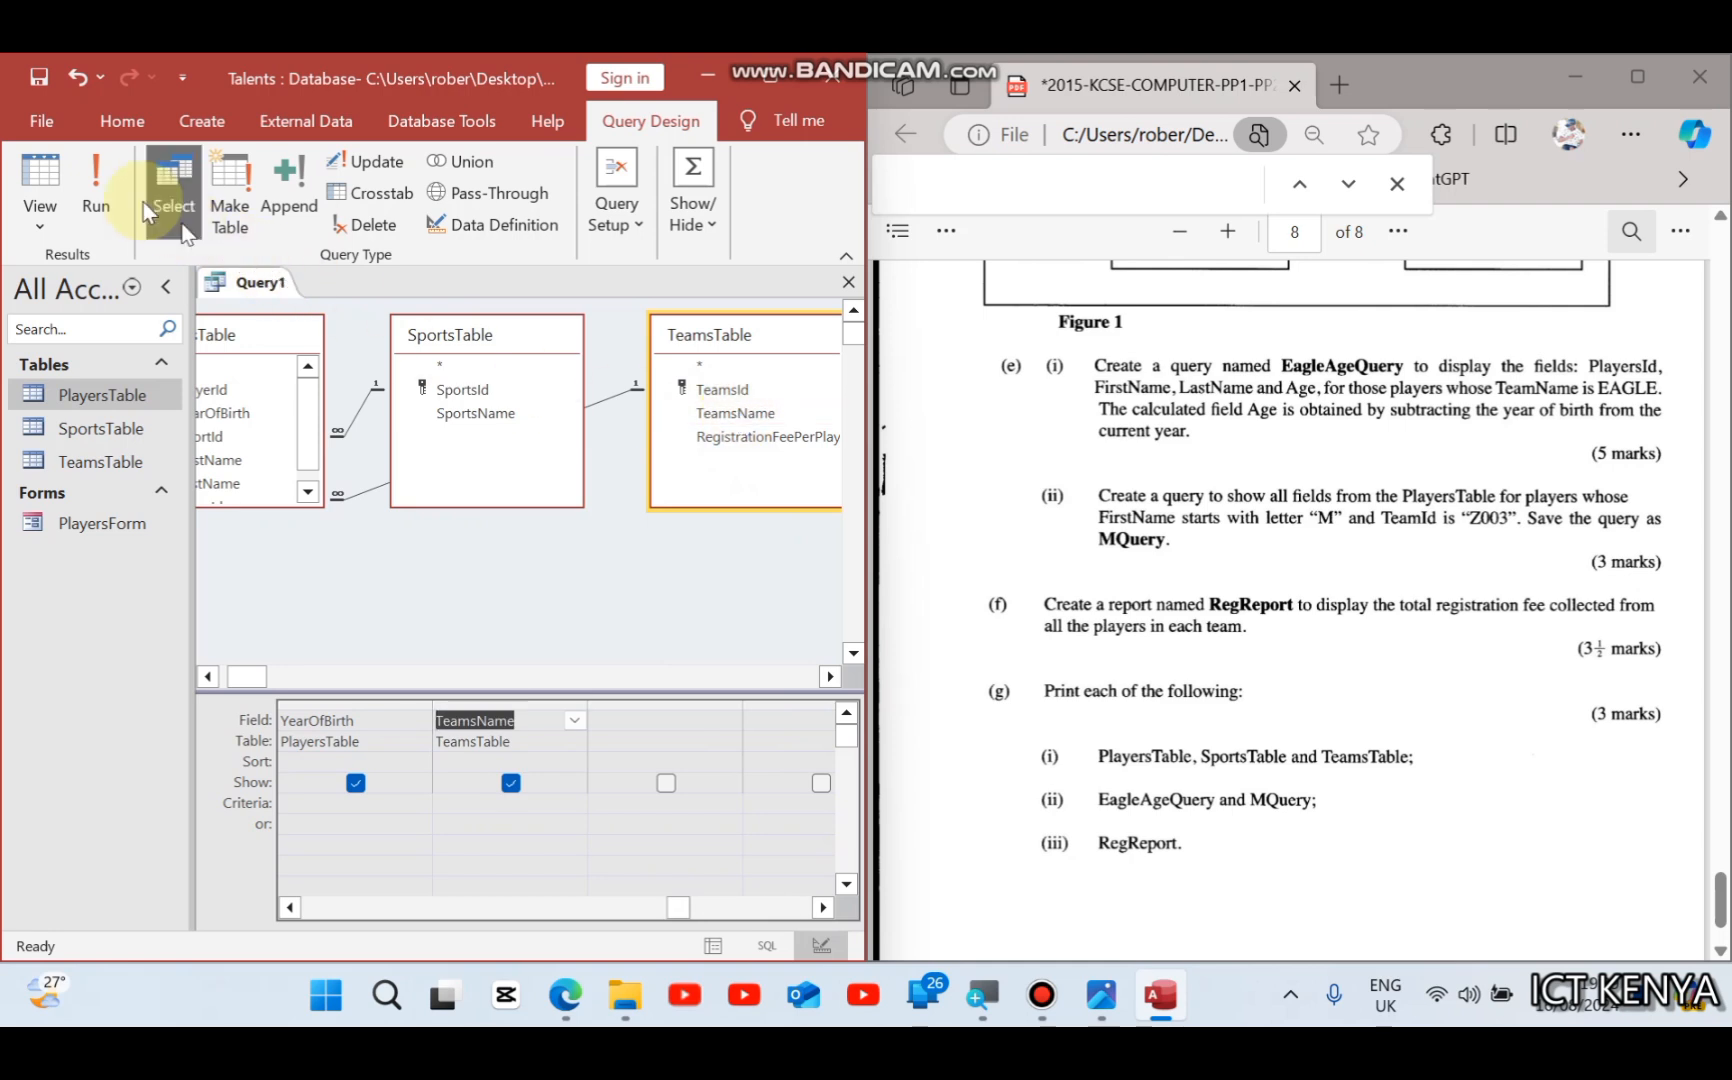
Step: Run the query, maximise the database window and save the query as EagleAgeQuery
click(96, 185)
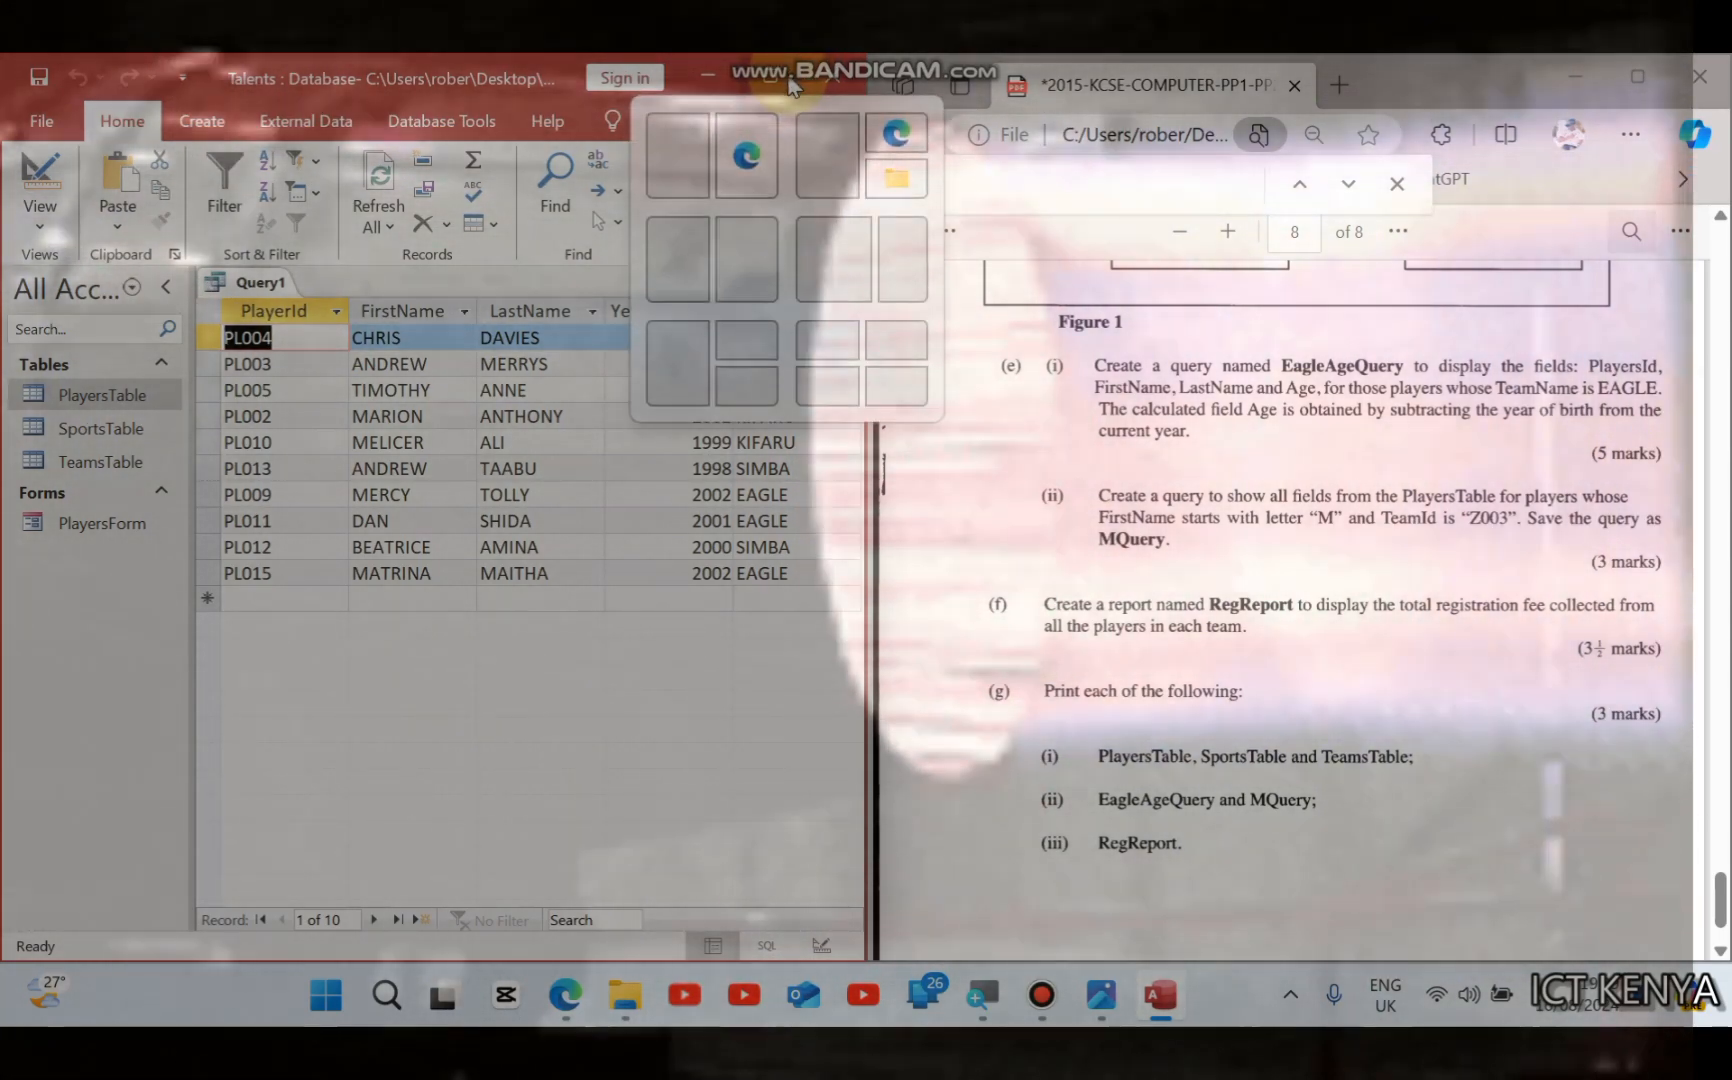
click(780, 75)
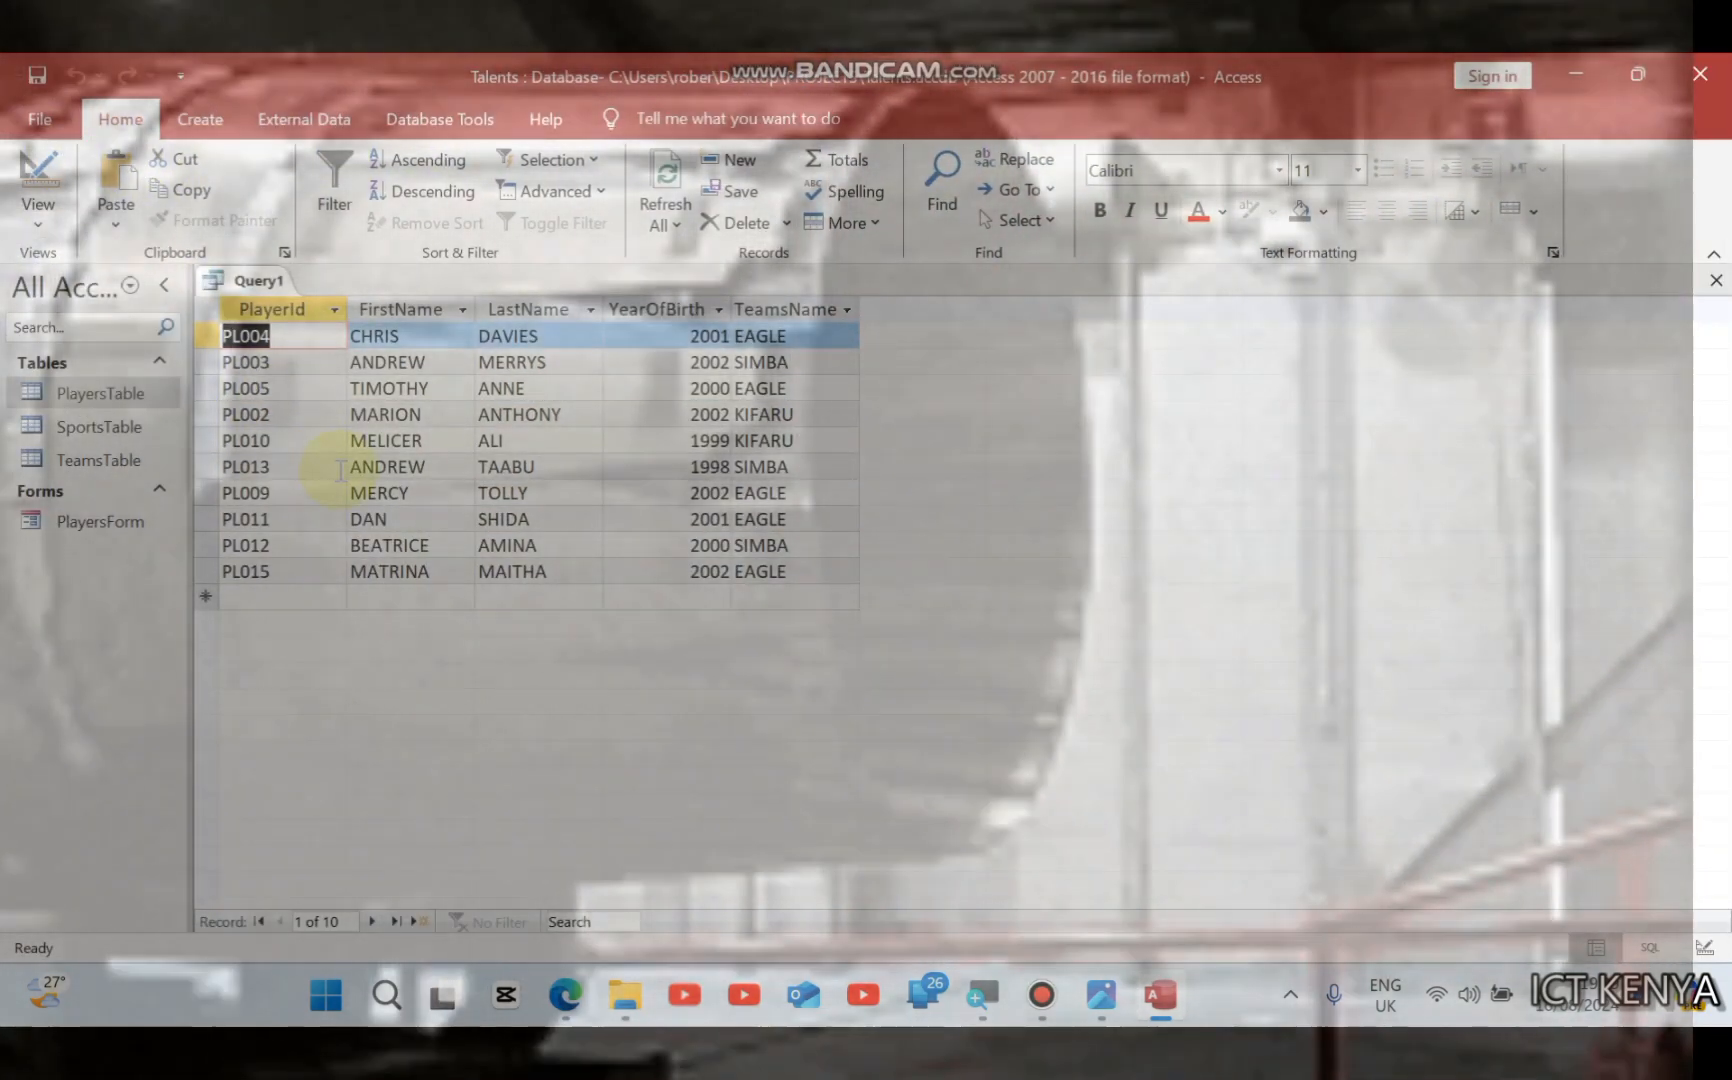
key(ctrl+s)
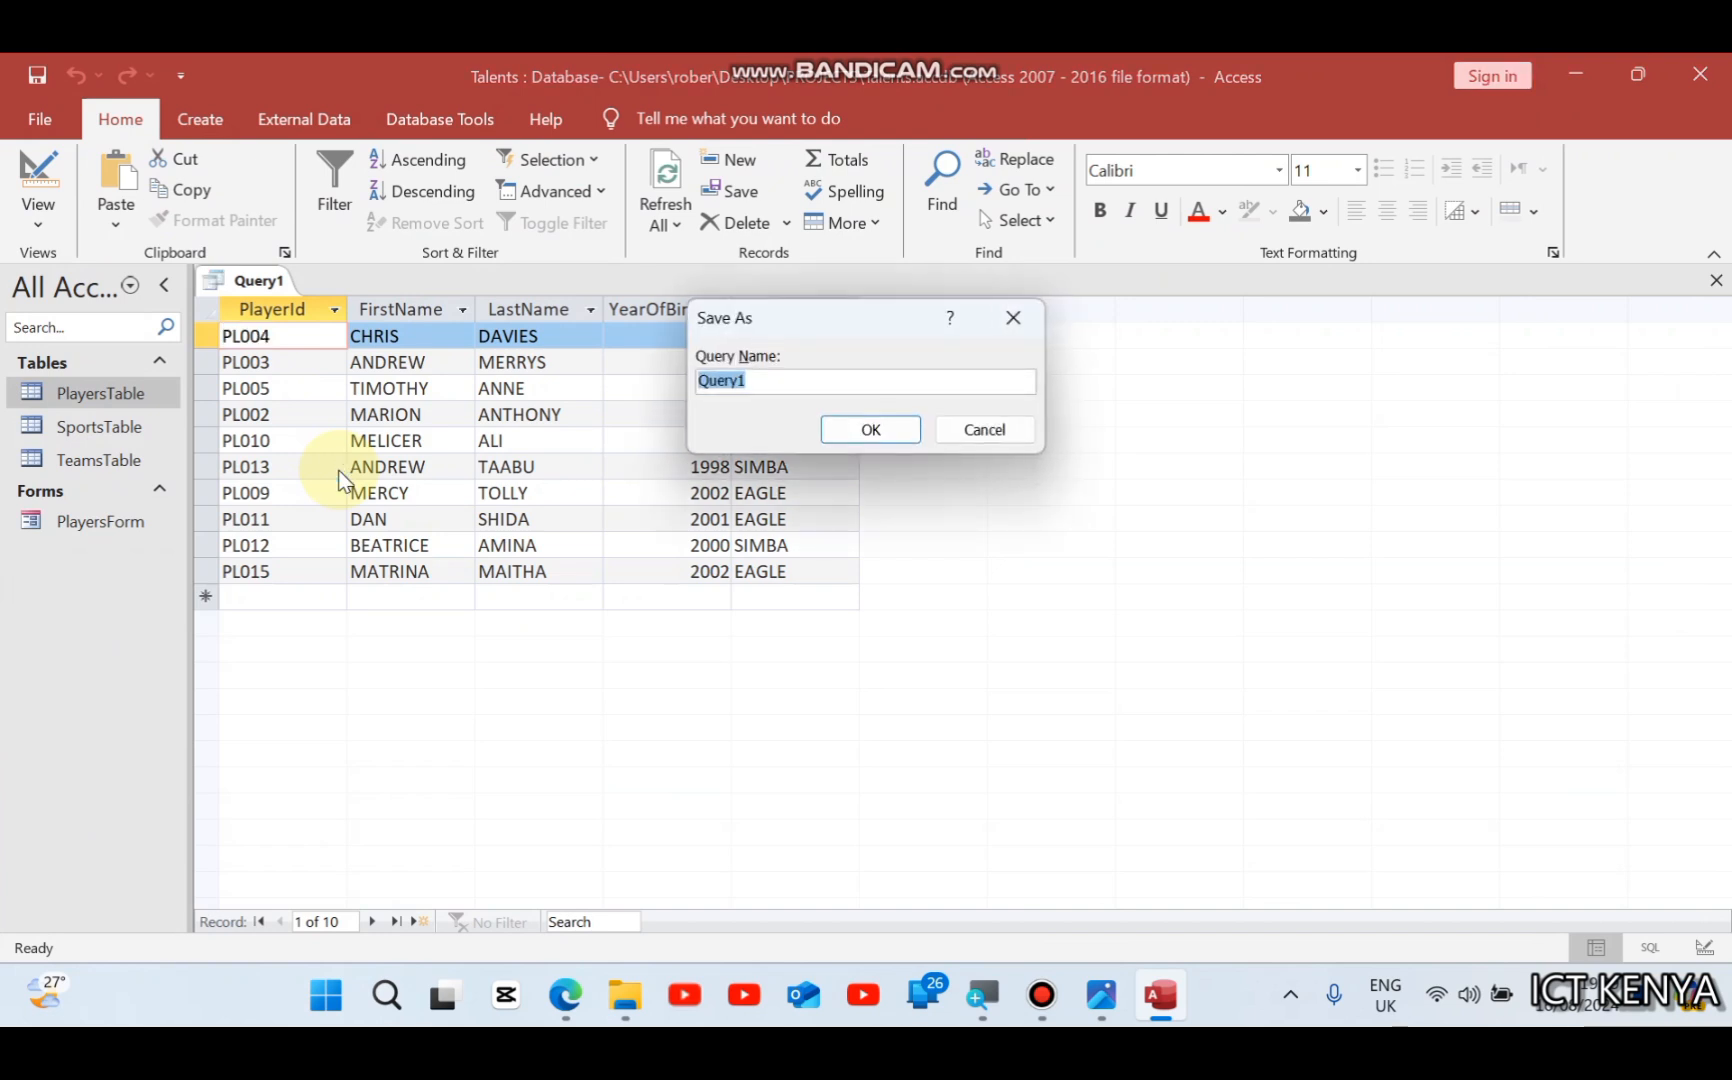
text(Eagle)
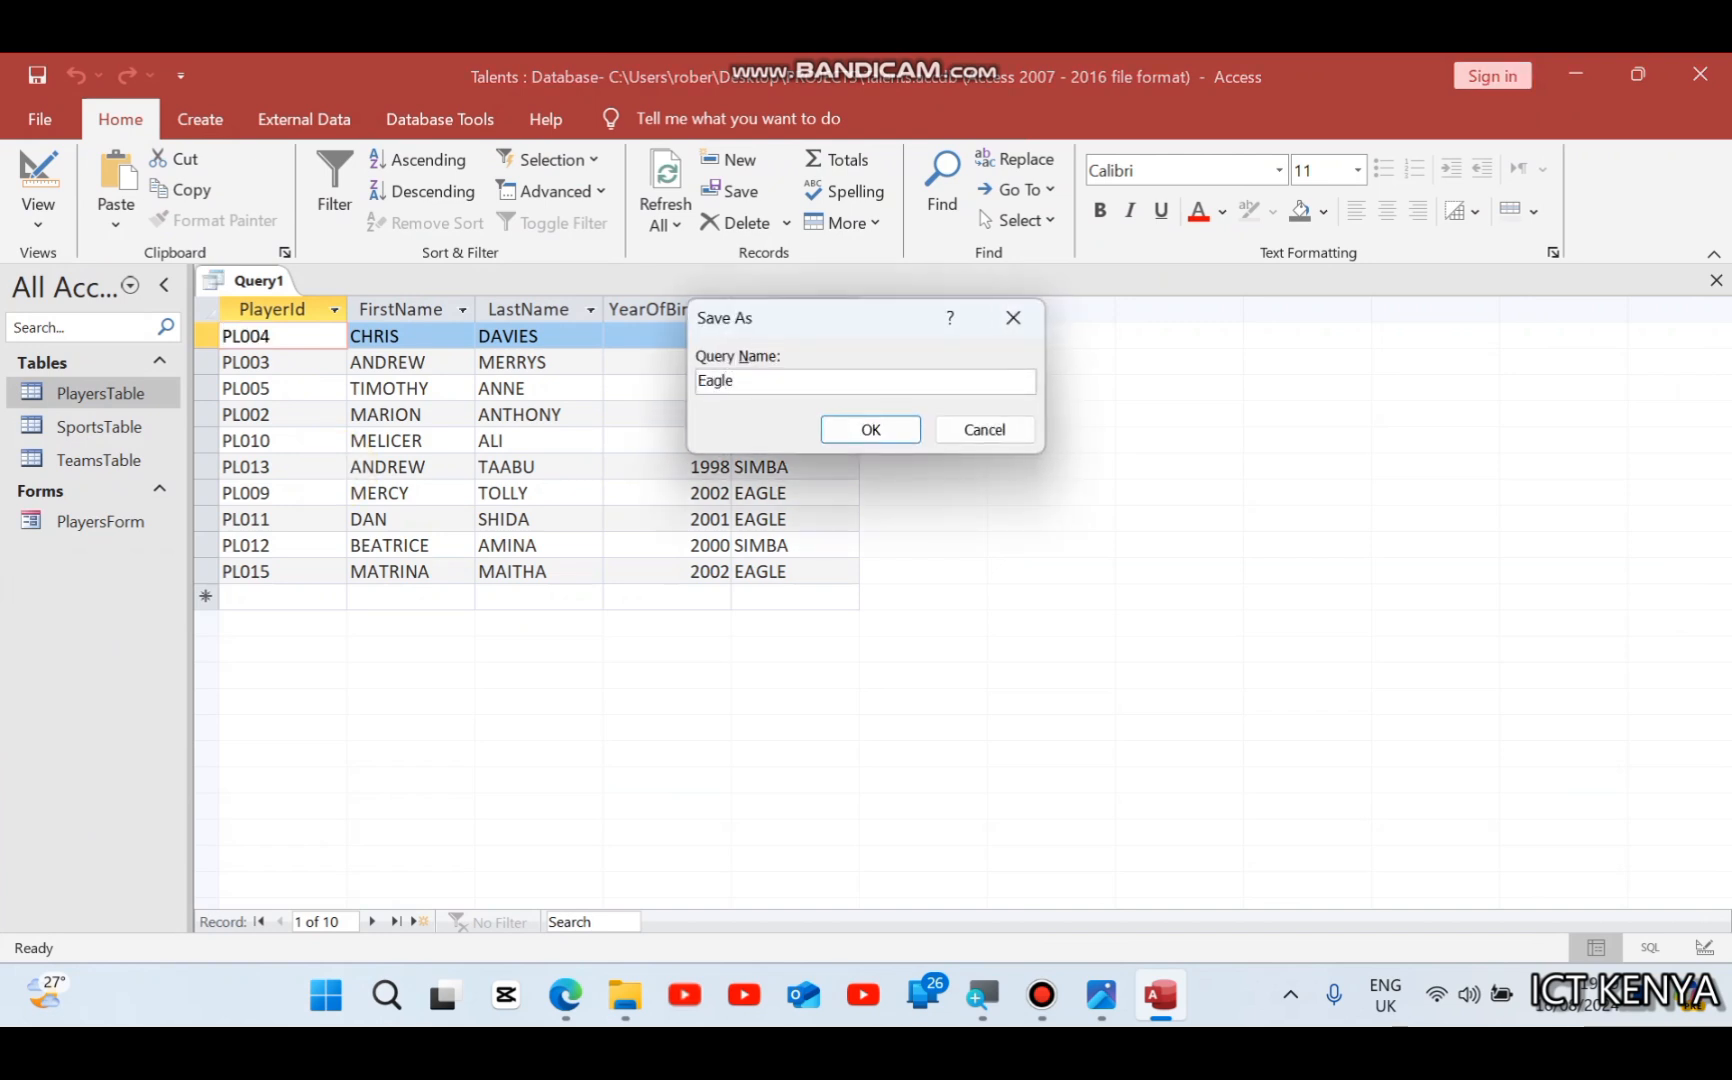
text(AgeQuery)
key(Return)
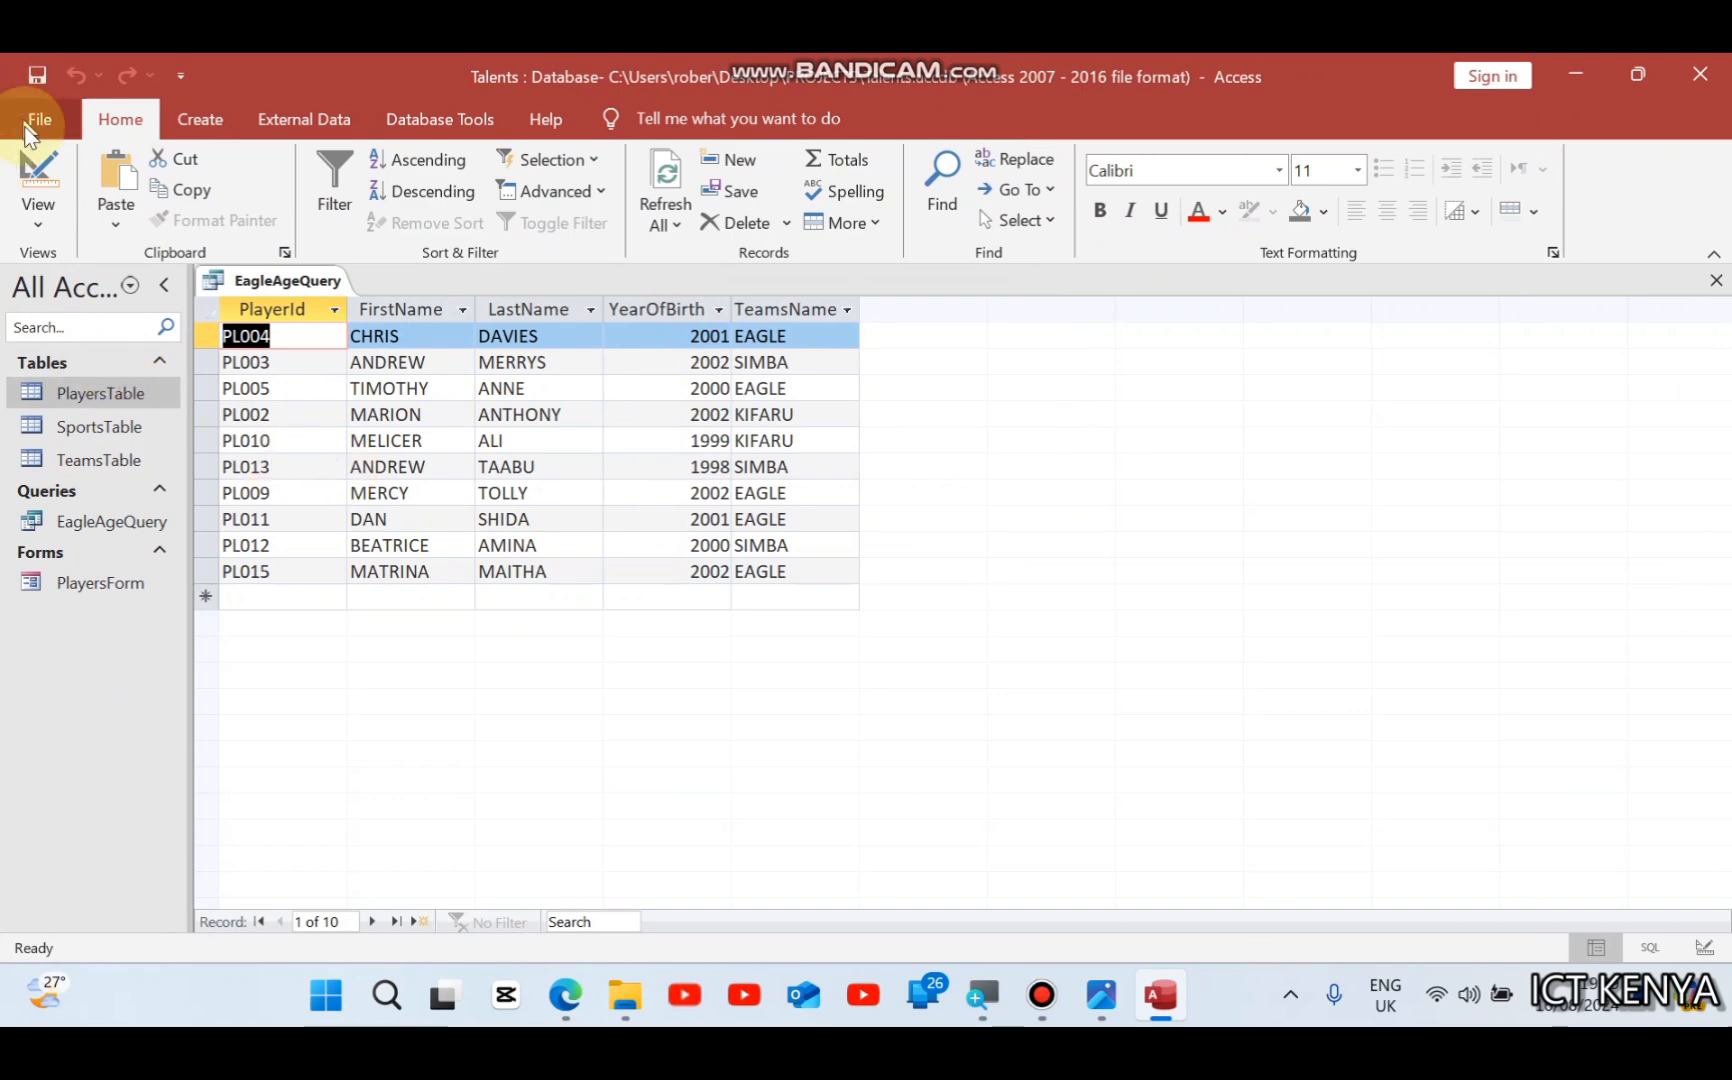
Step: In the design of EagleAgeQuery, set the TeamsName criteria to Eagle and run the query
click(38, 178)
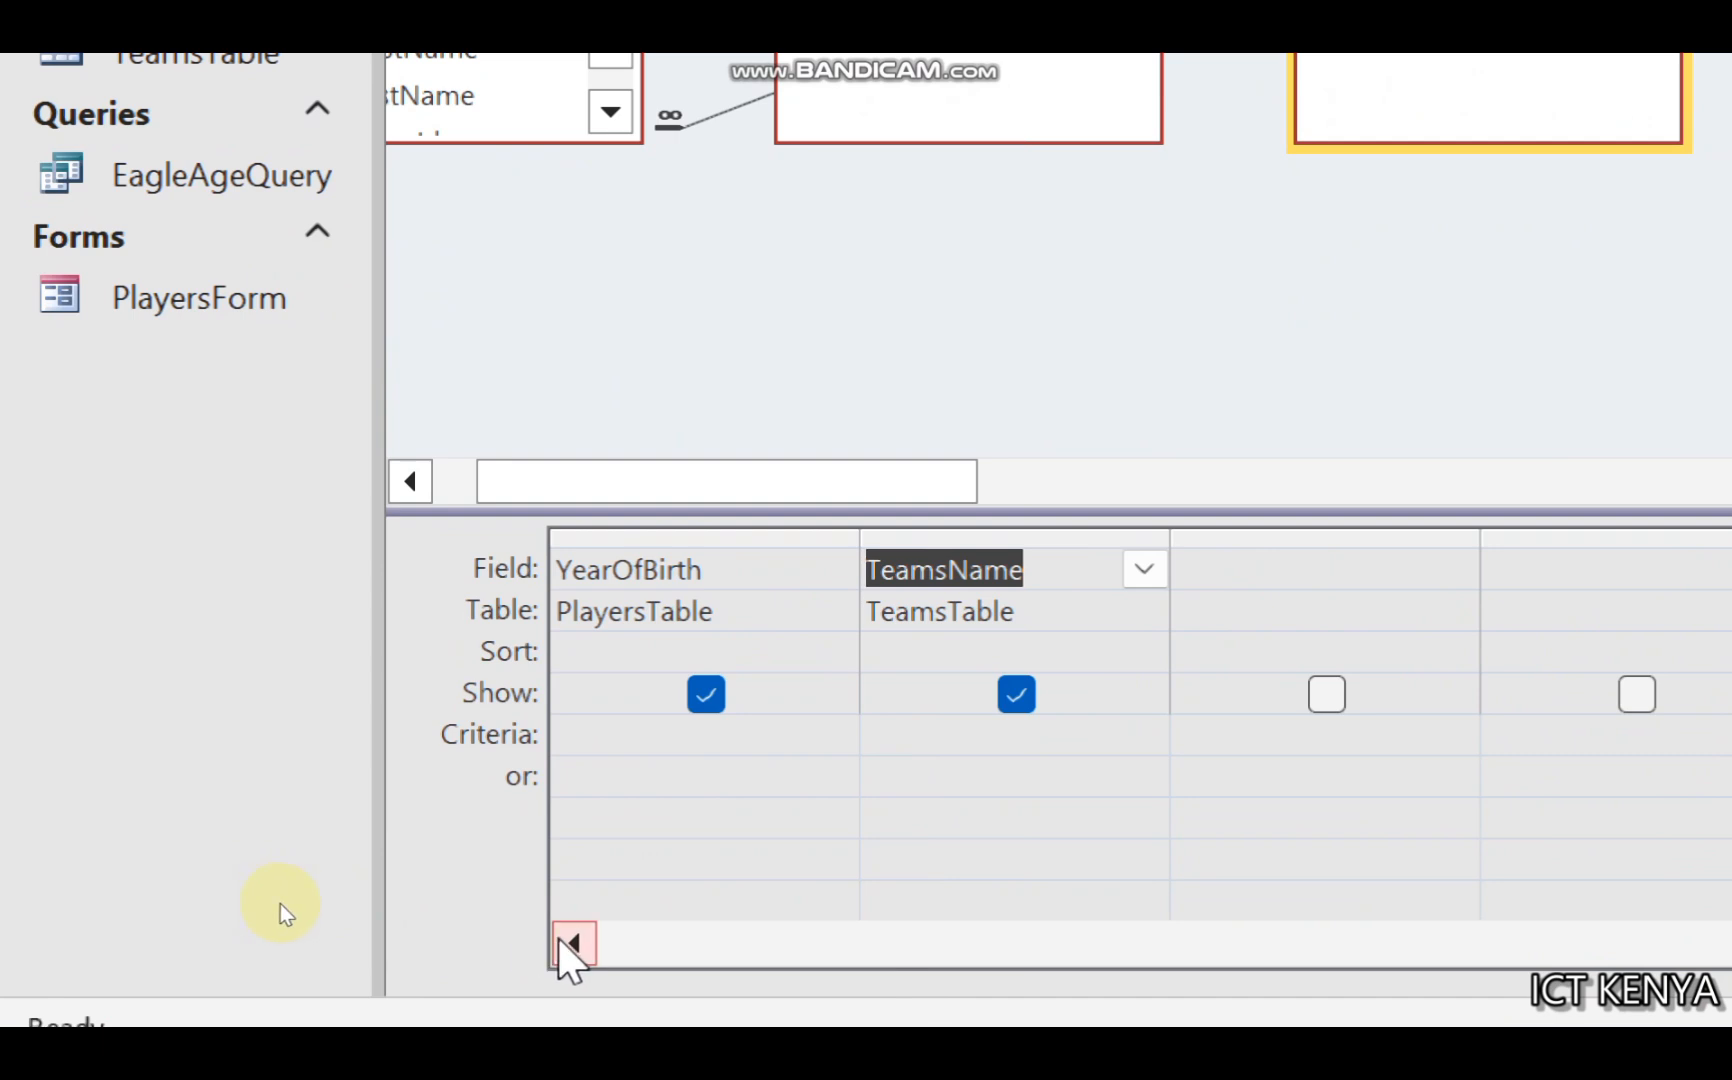
click(566, 943)
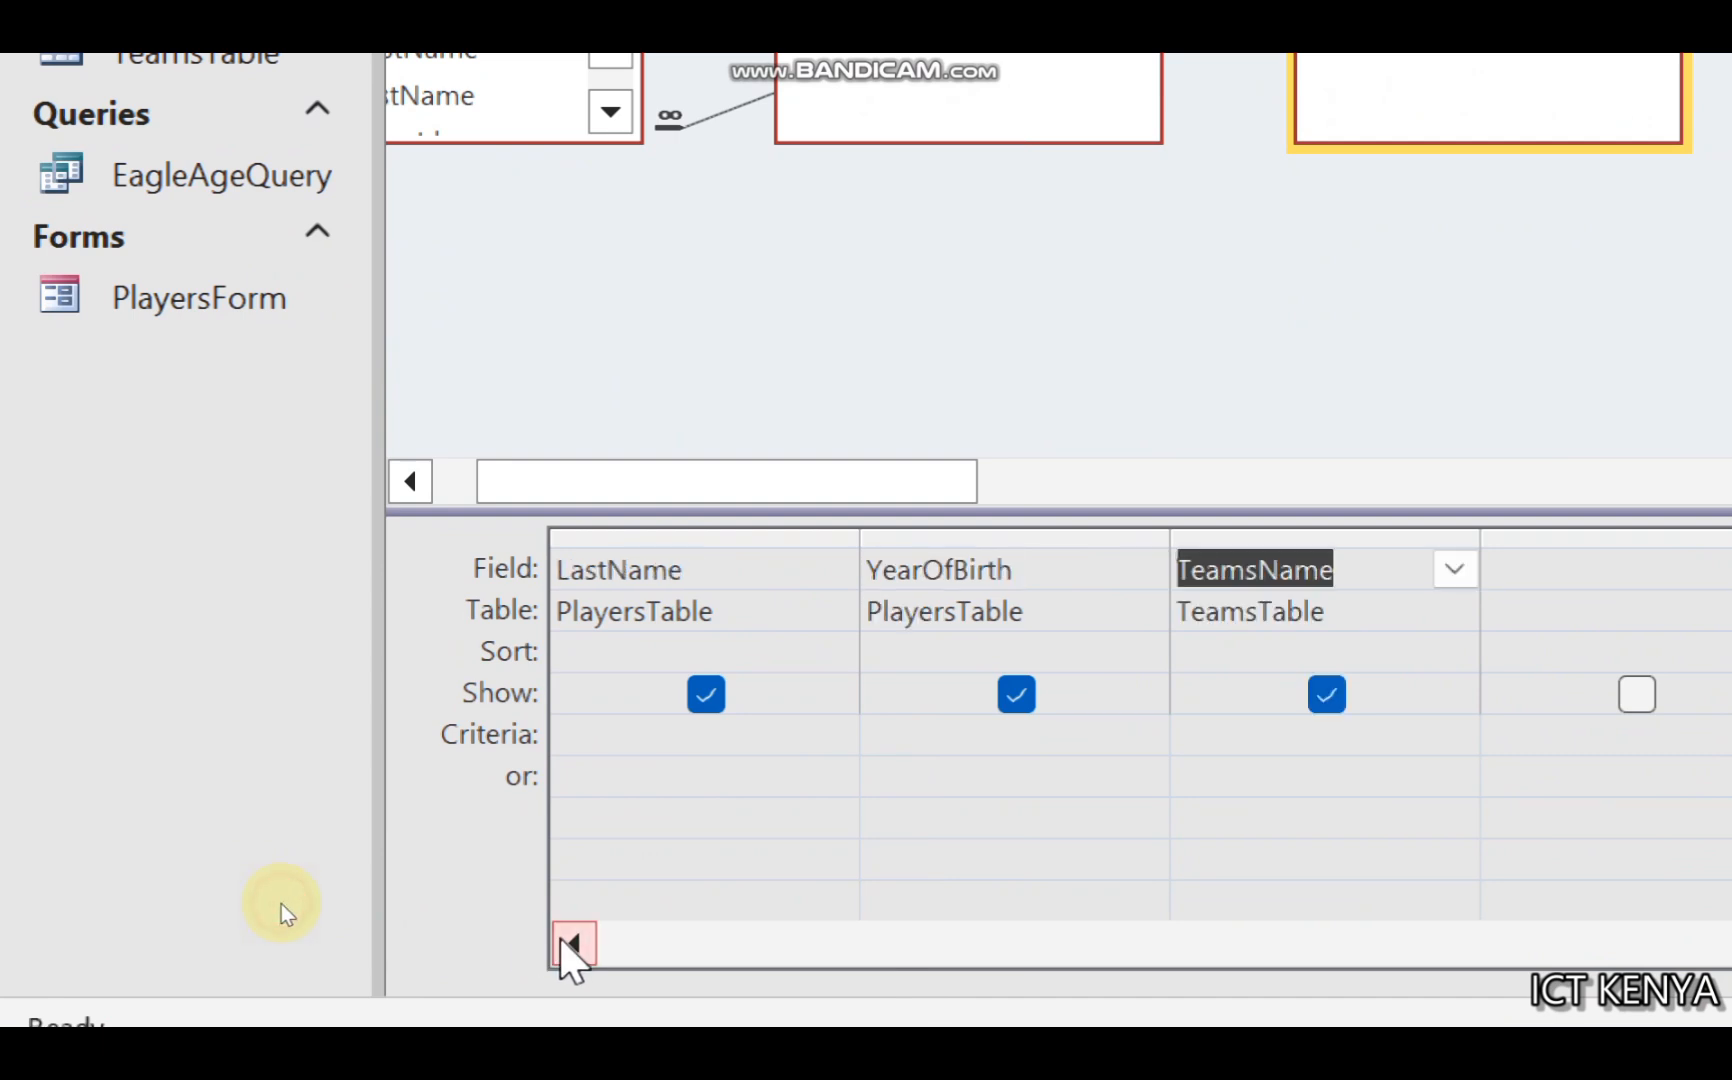
click(566, 943)
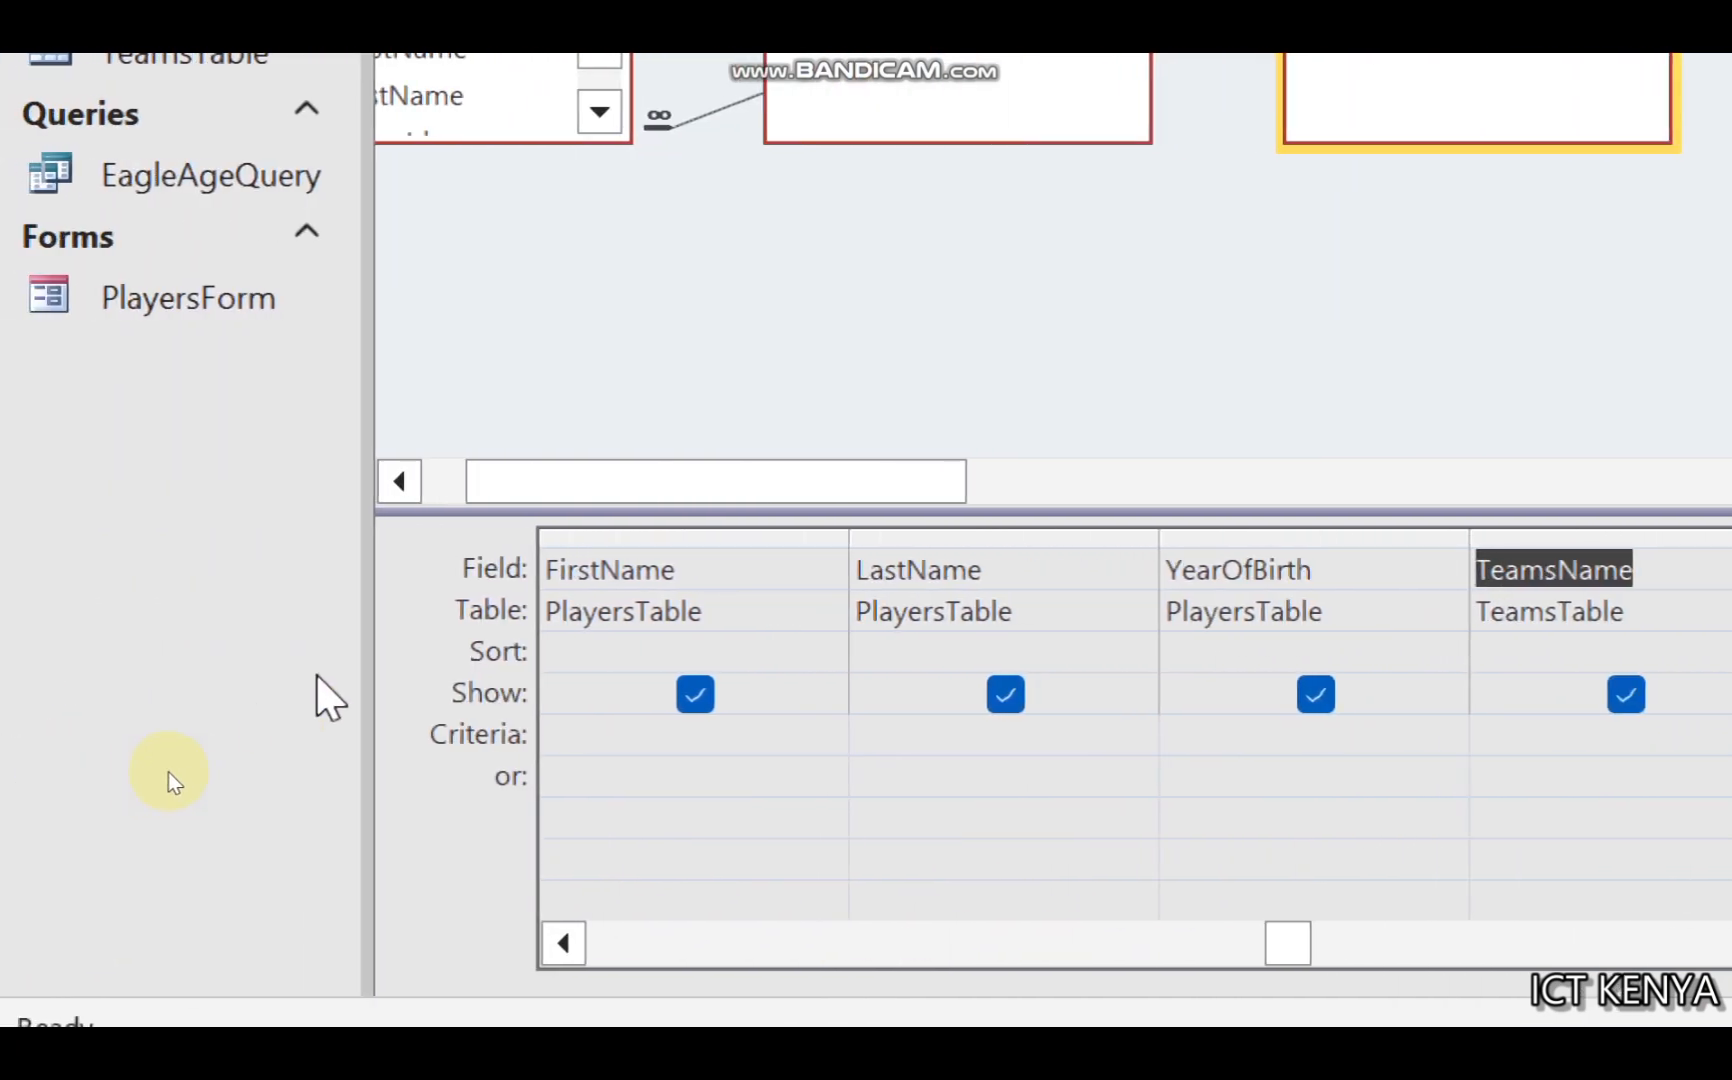
click(1523, 536)
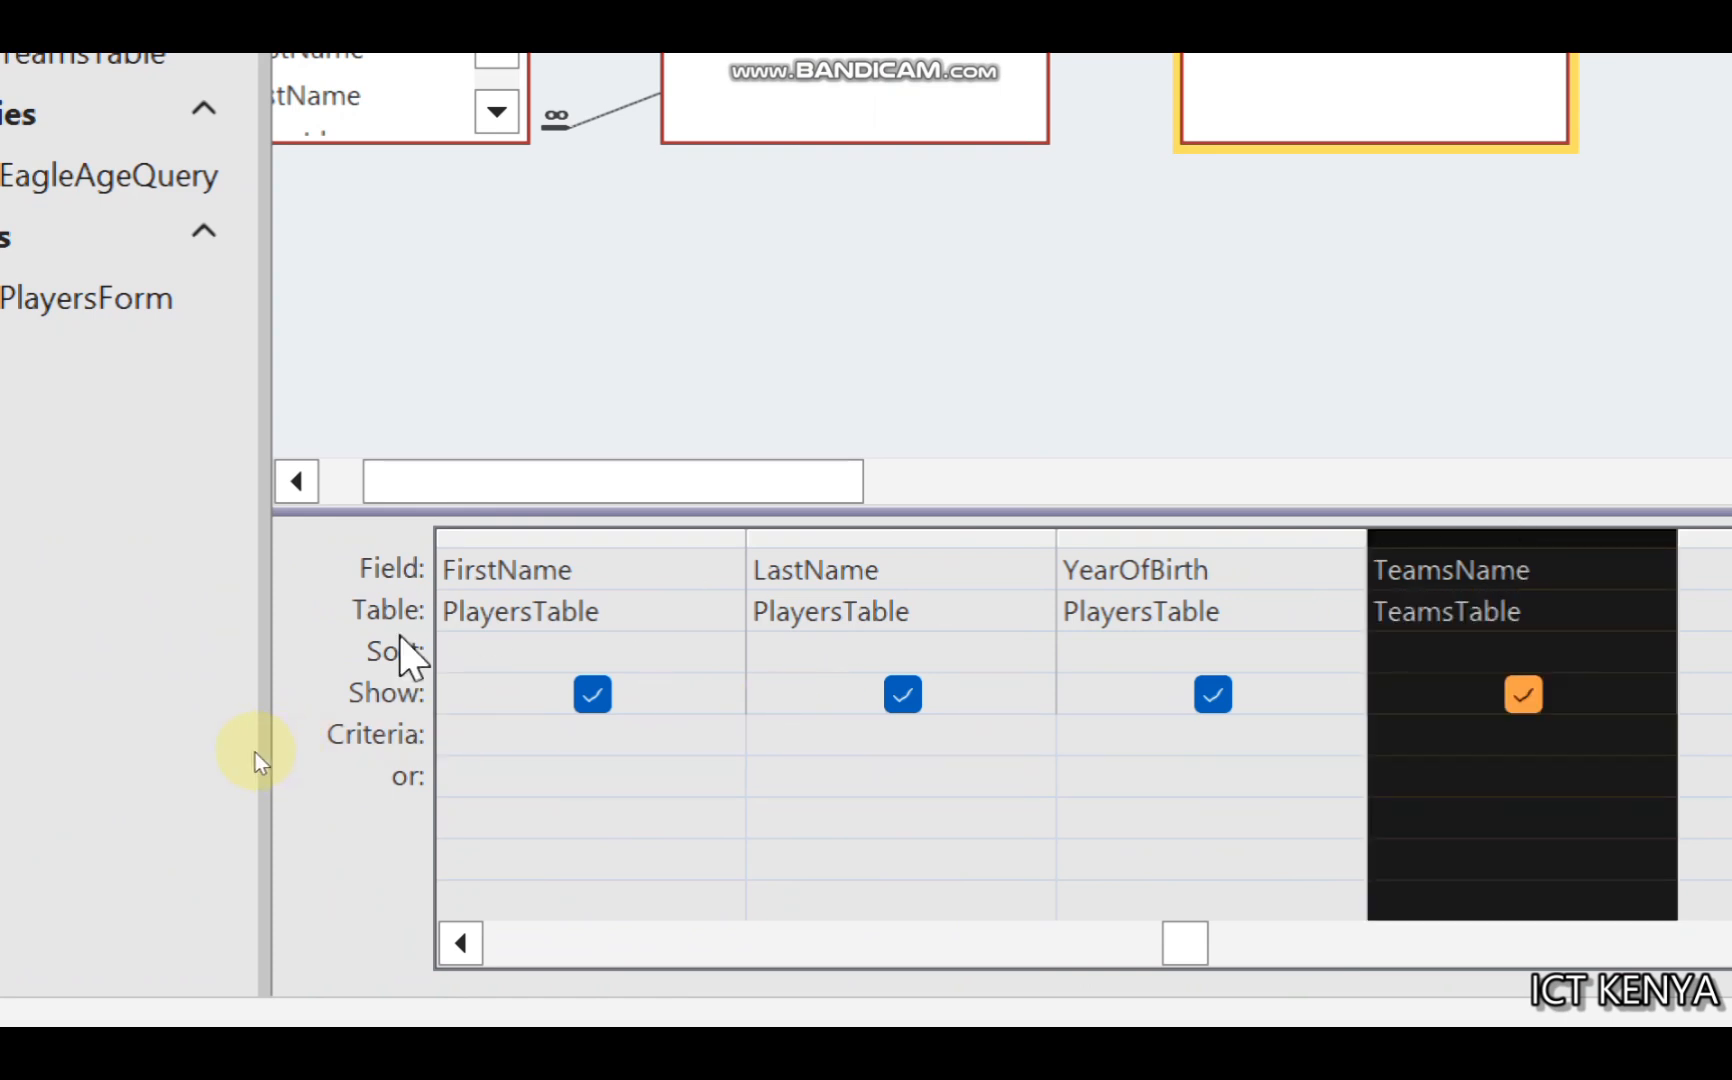
click(438, 734)
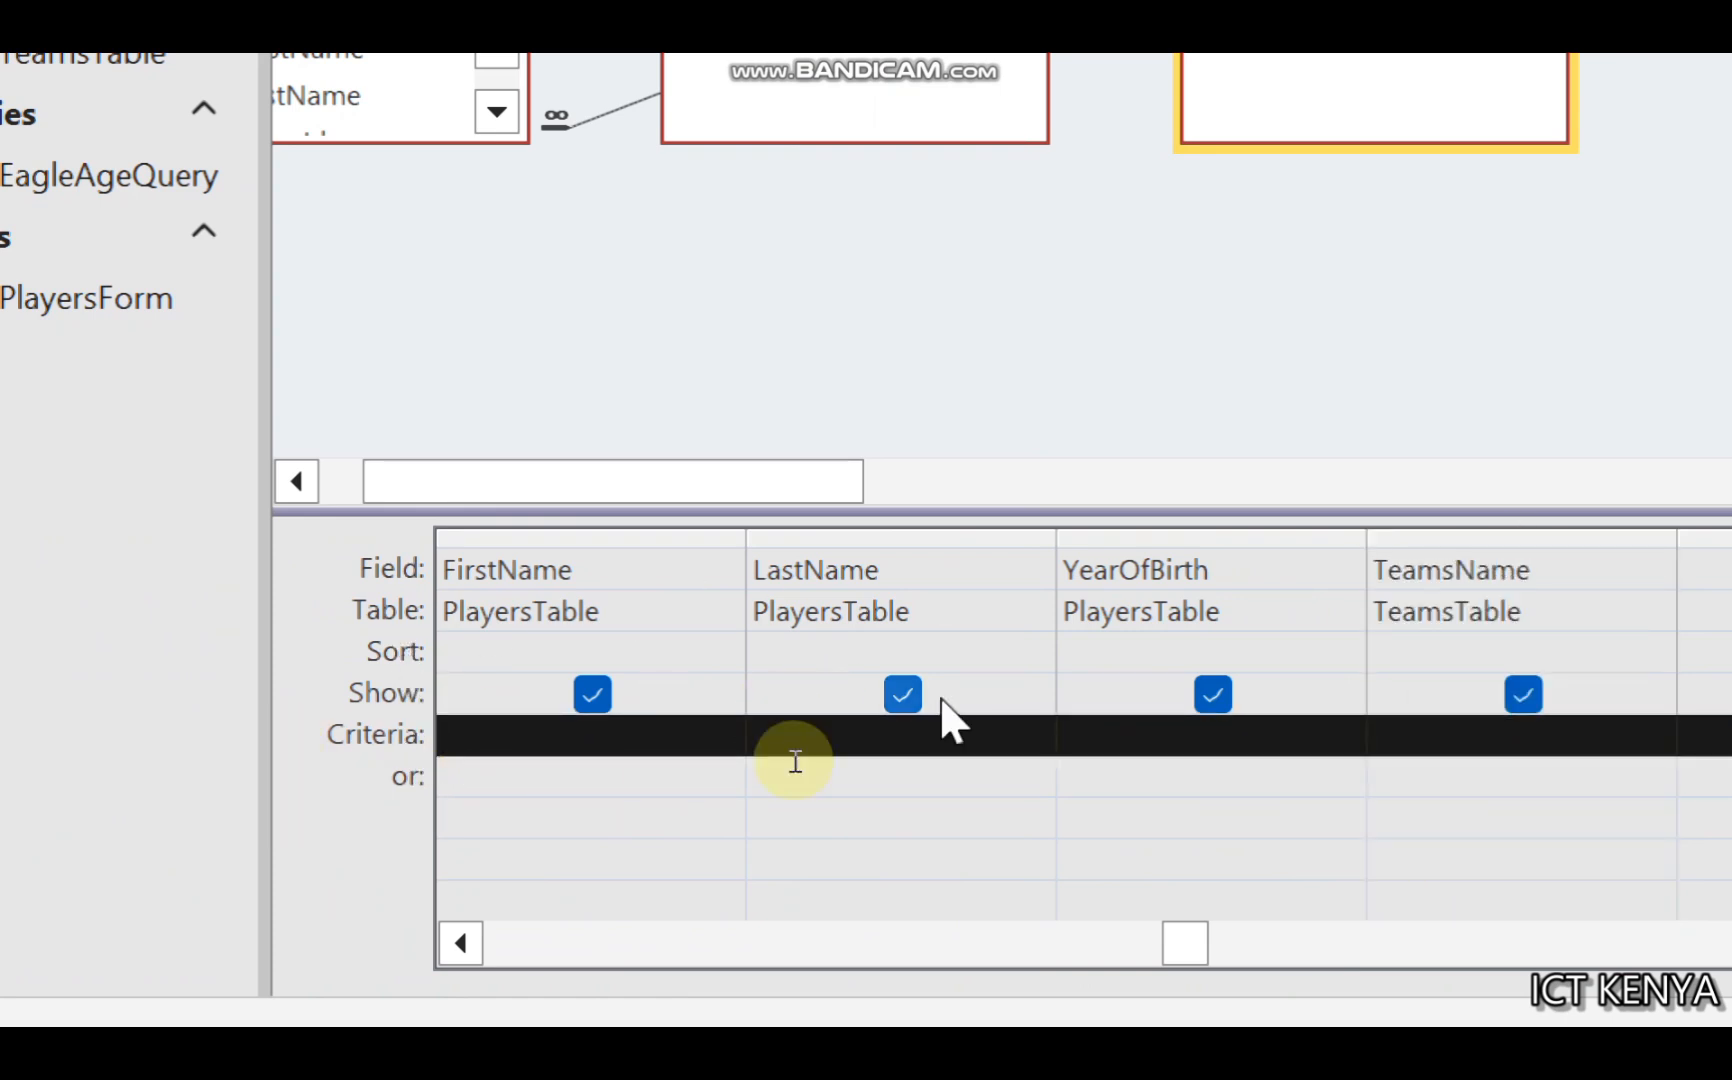
click(1150, 740)
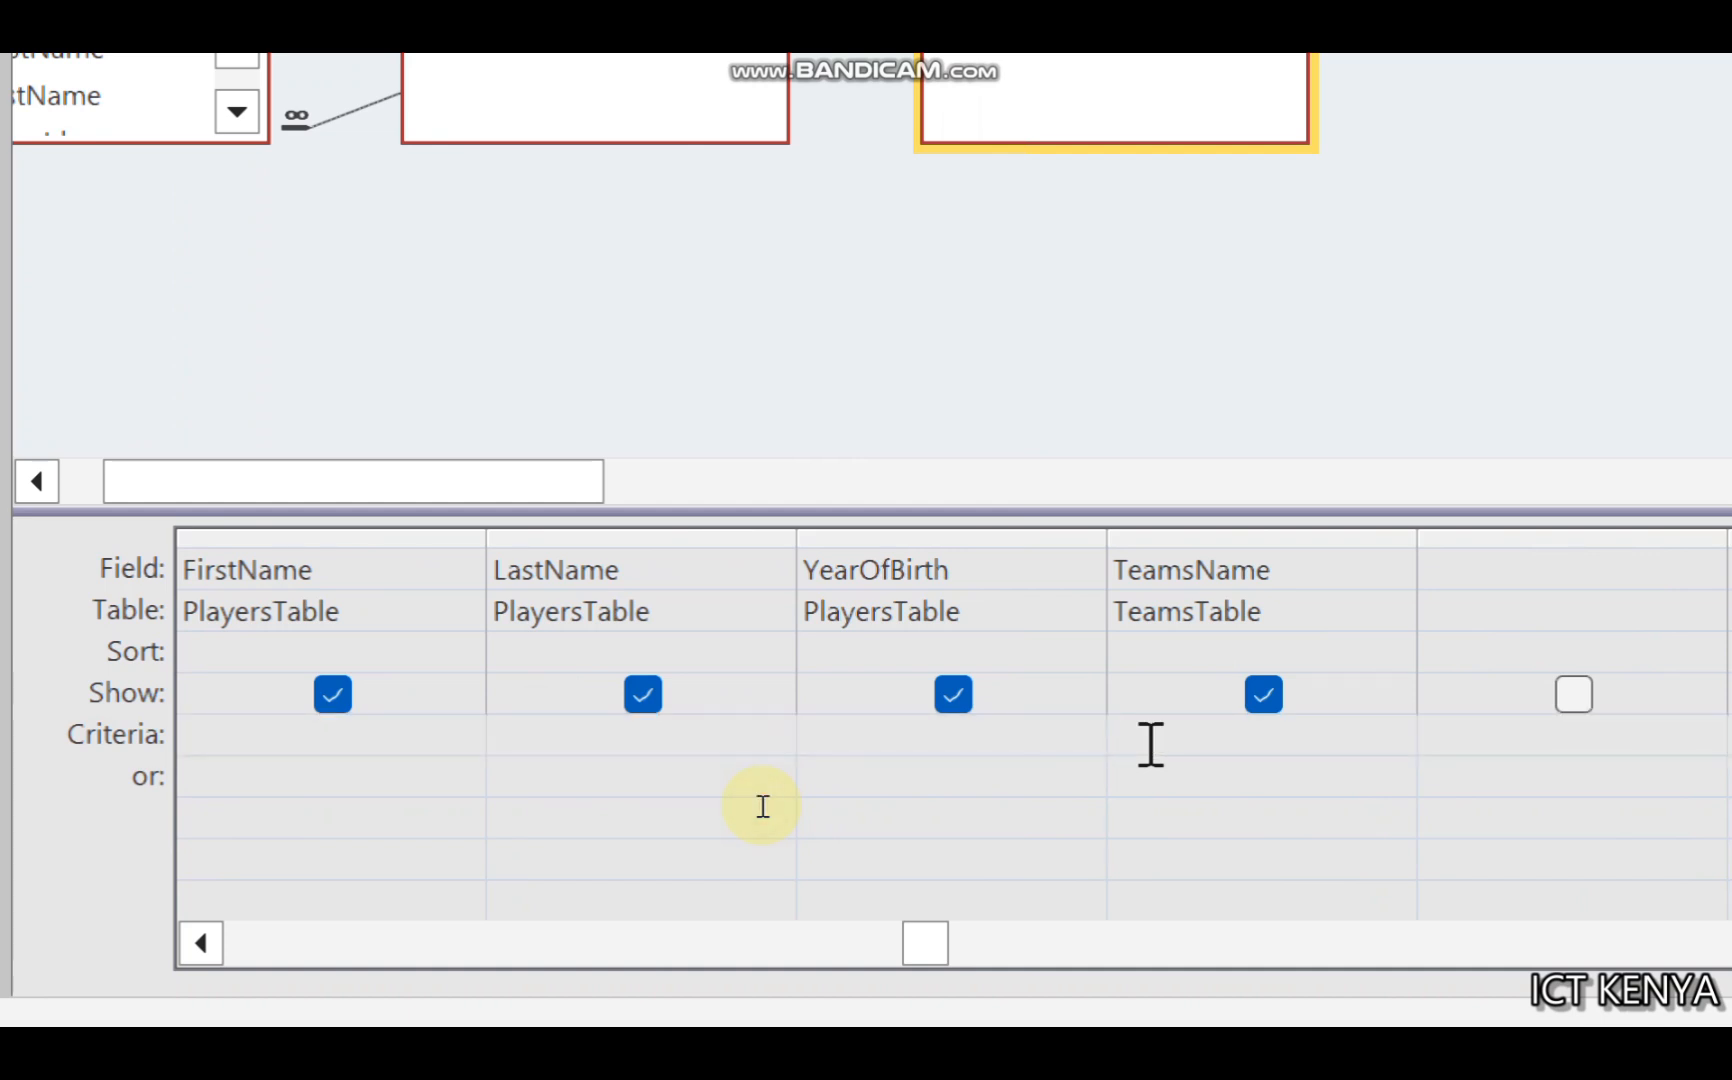
text(Eagle)
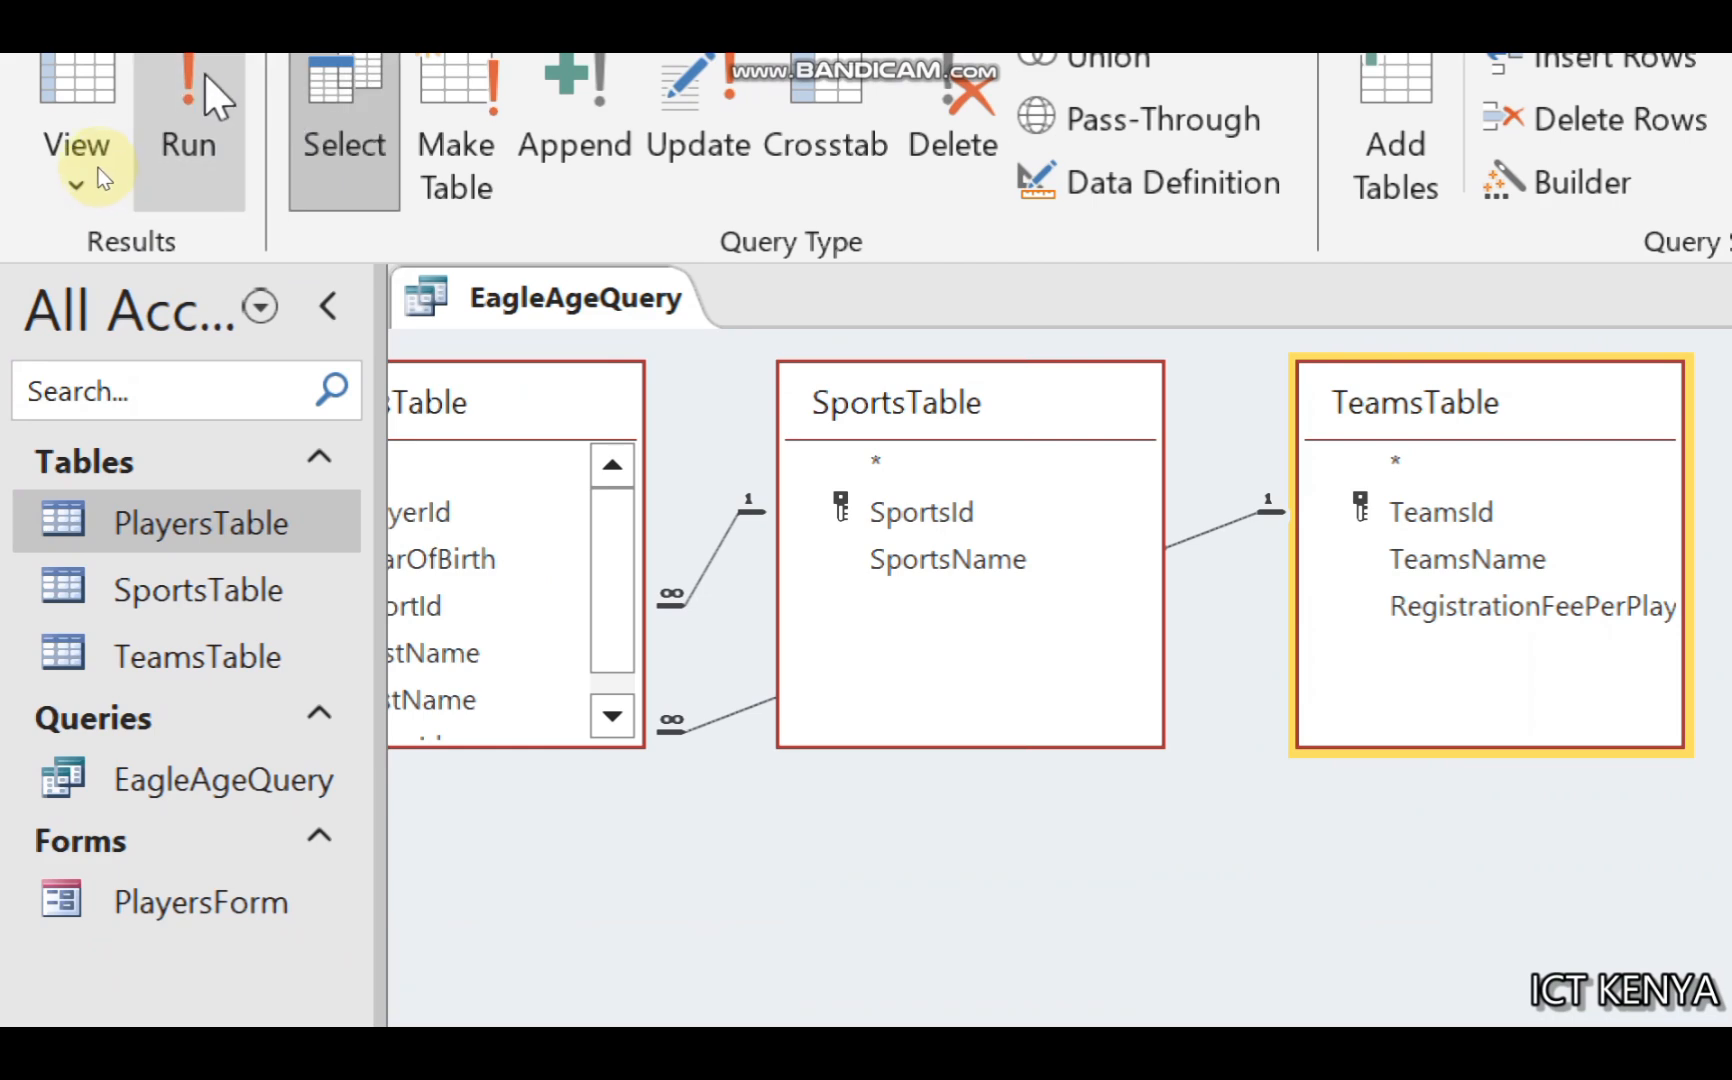
click(189, 72)
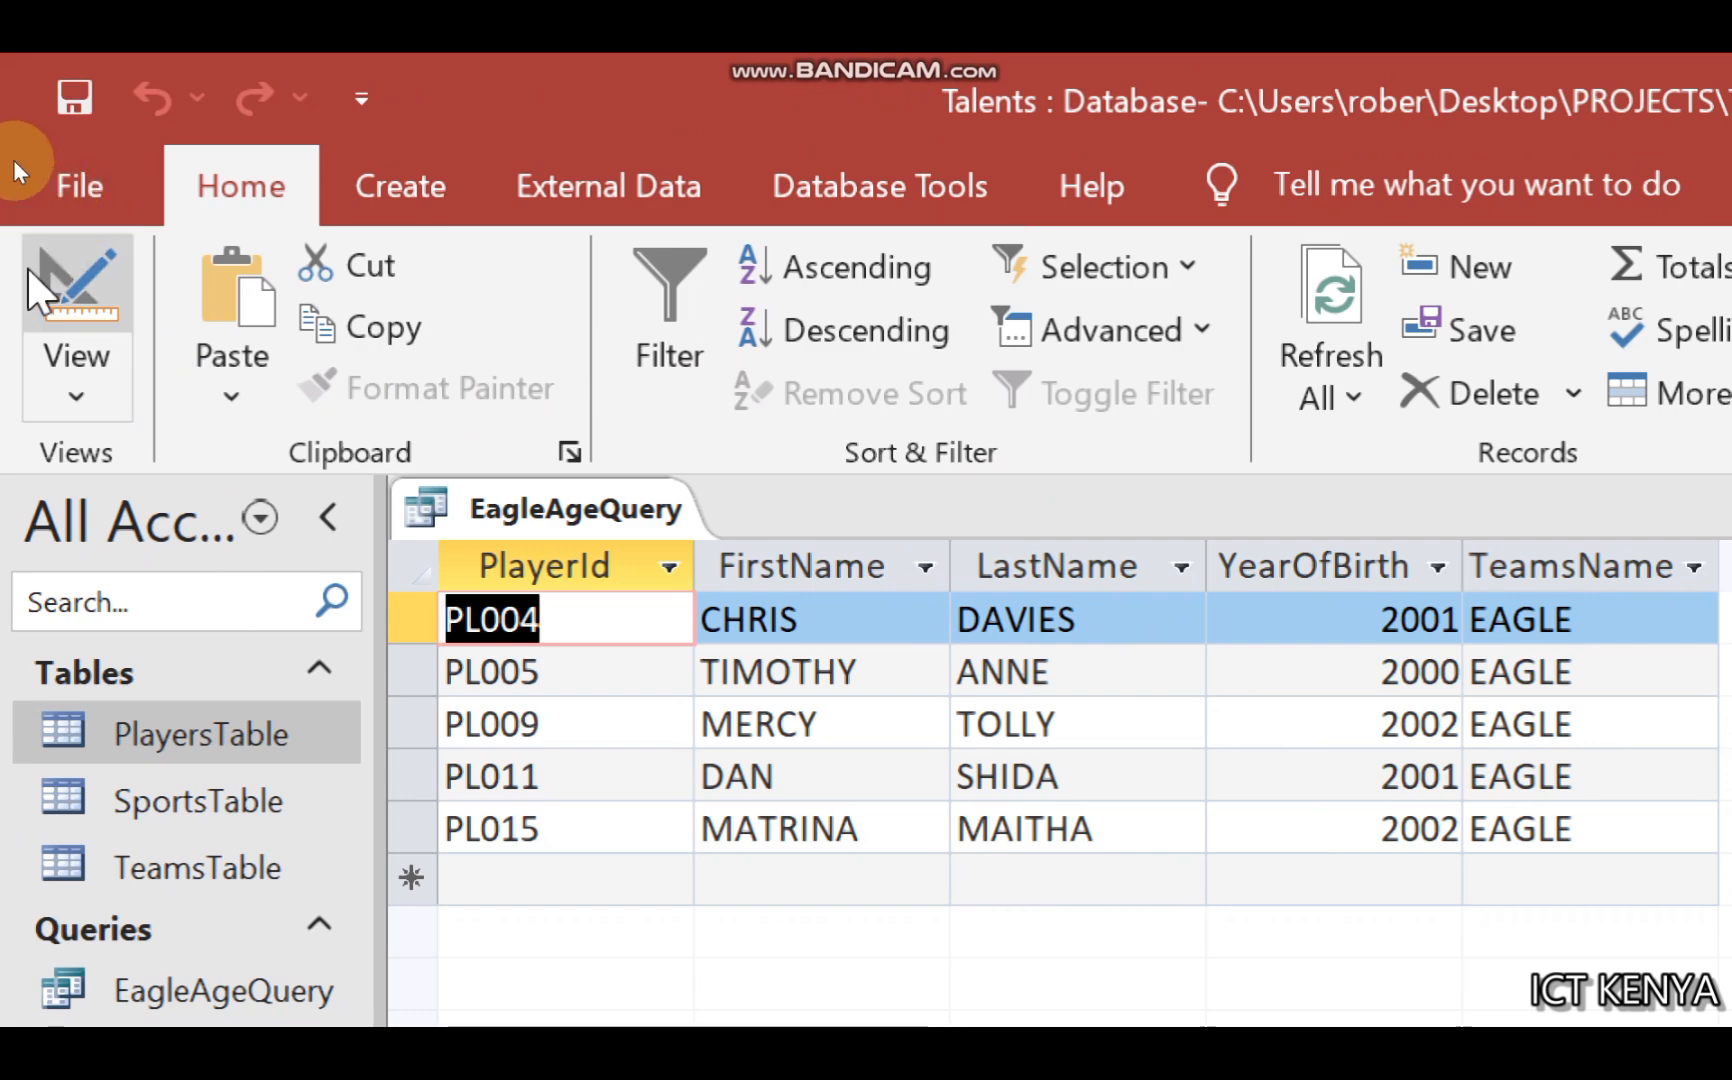
Step: Add a calculated field Age: 2024-[YearOfBirth] in the empty column after TeamsName using the Expression Builder
click(40, 285)
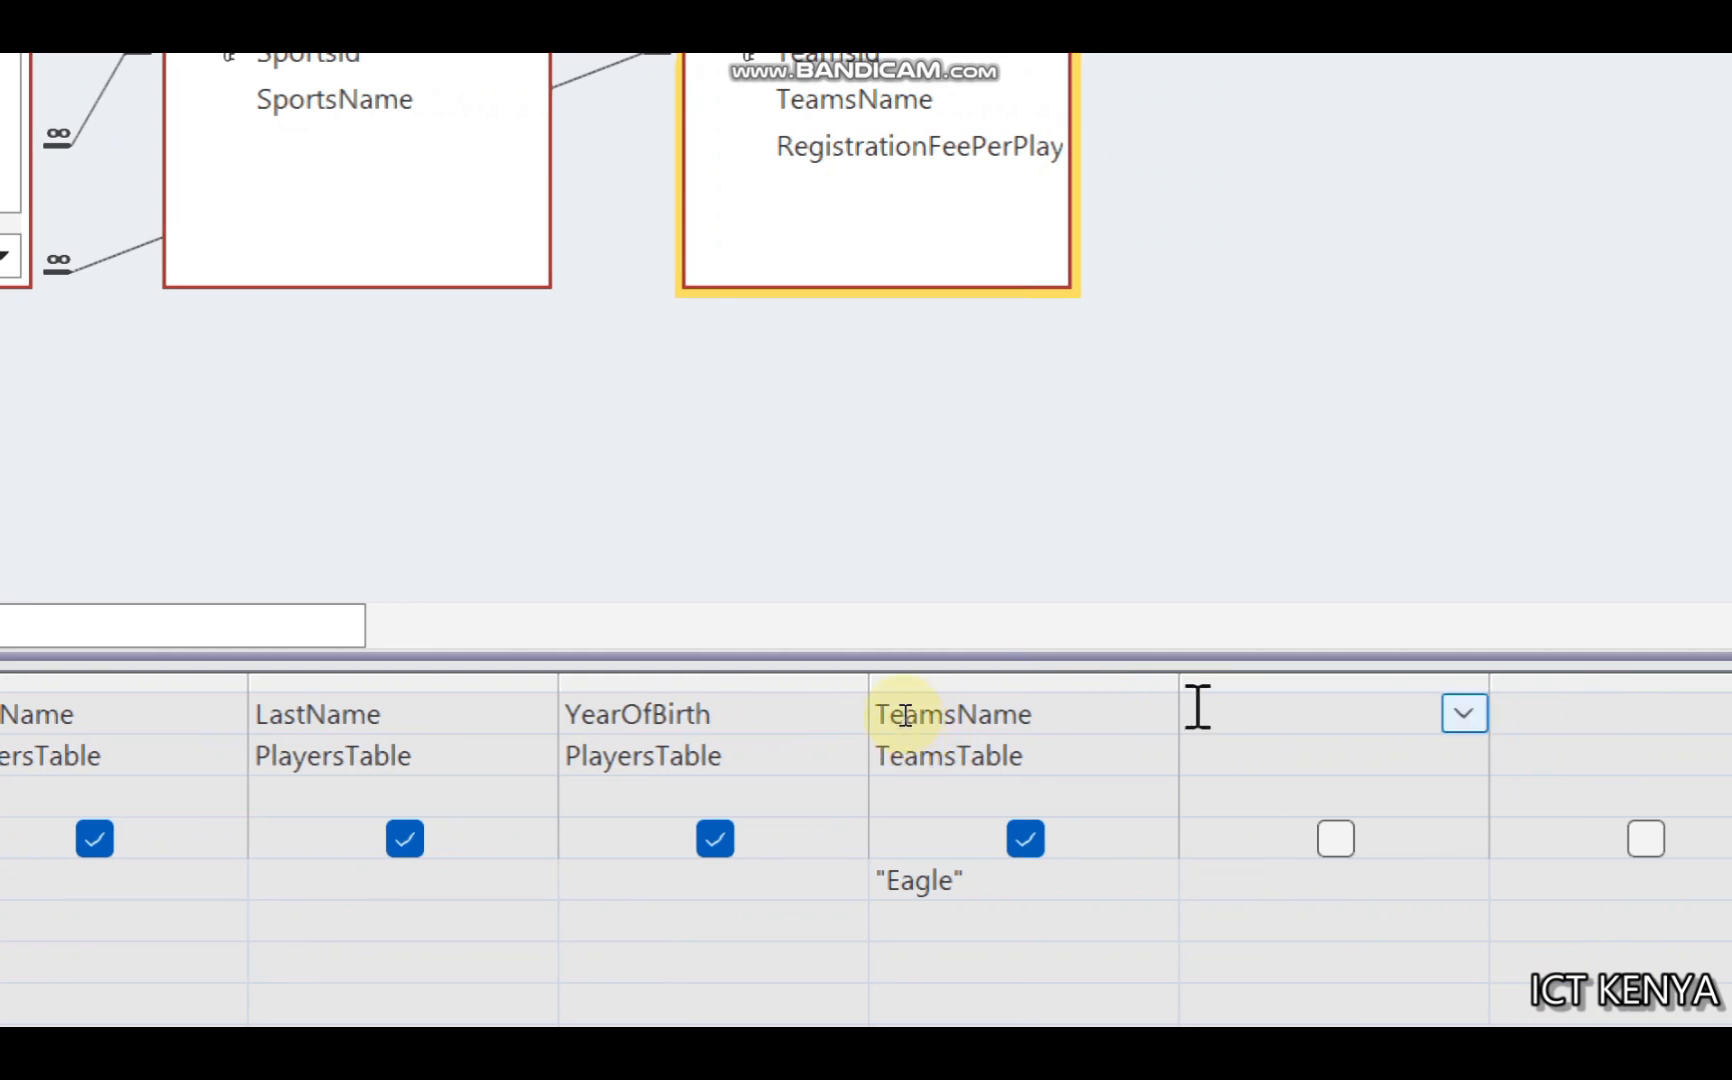
right_click(1197, 706)
click(1258, 545)
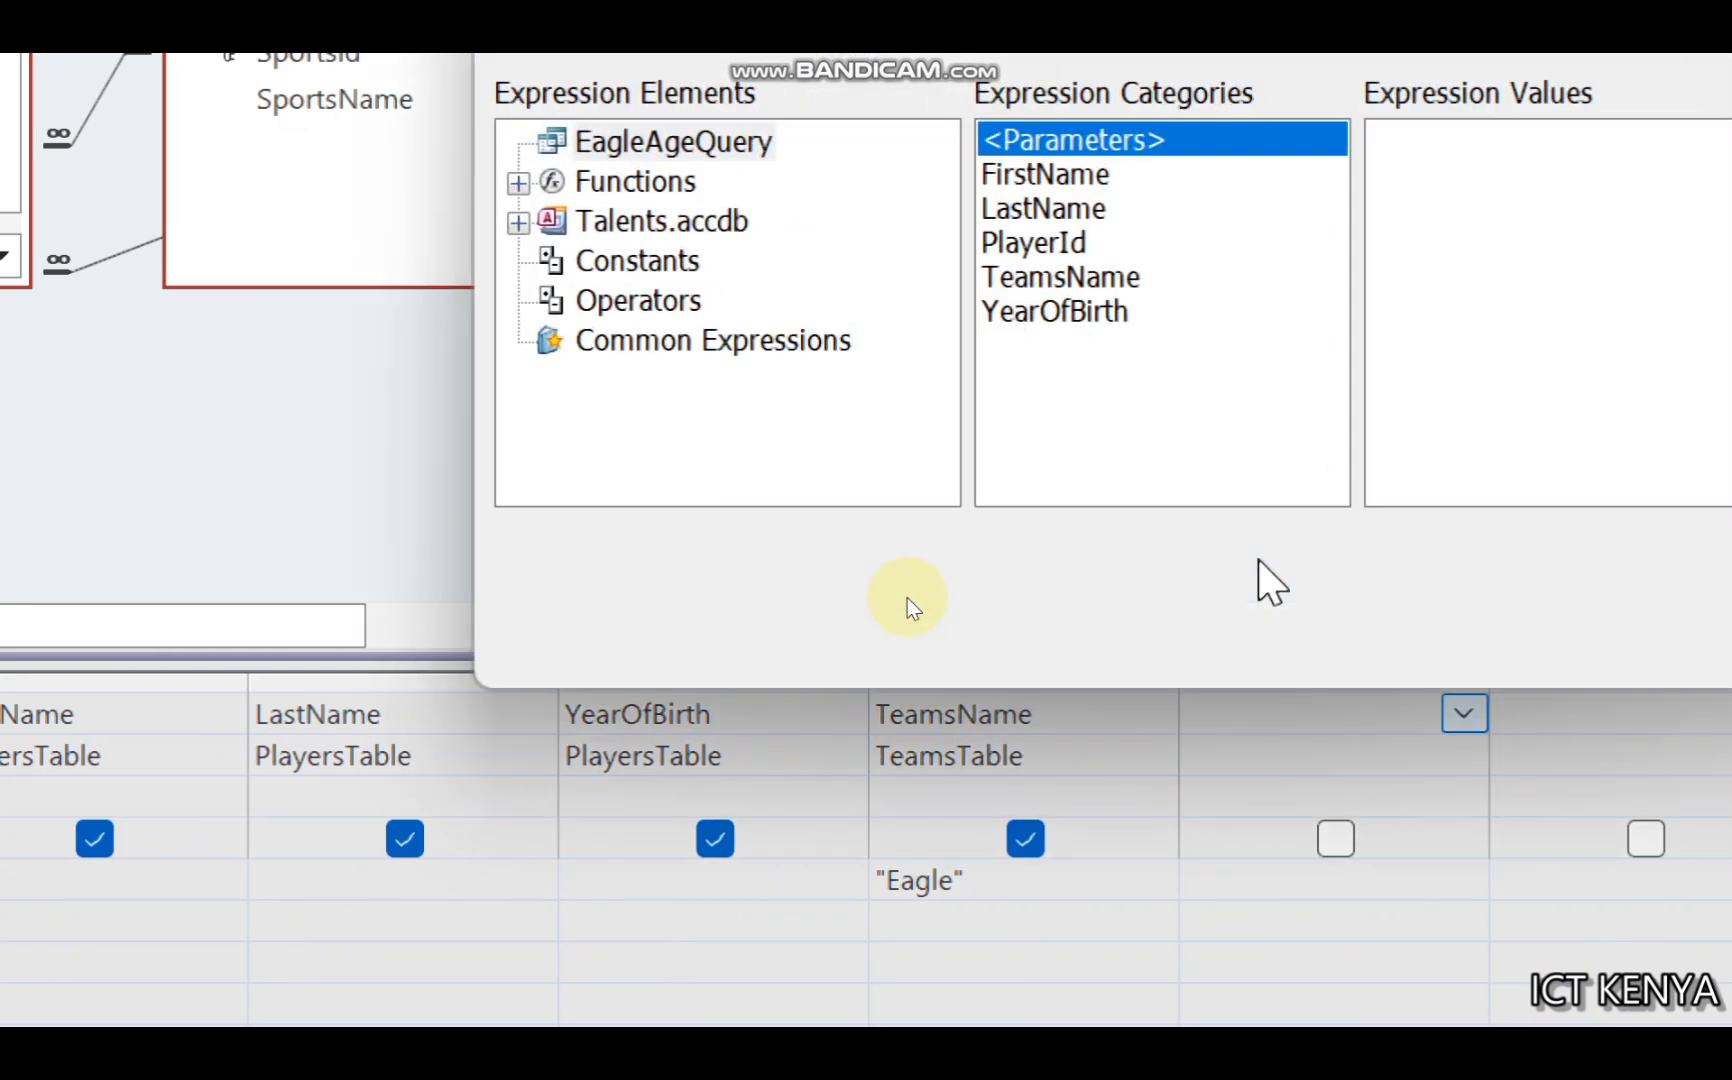
text(Age: )
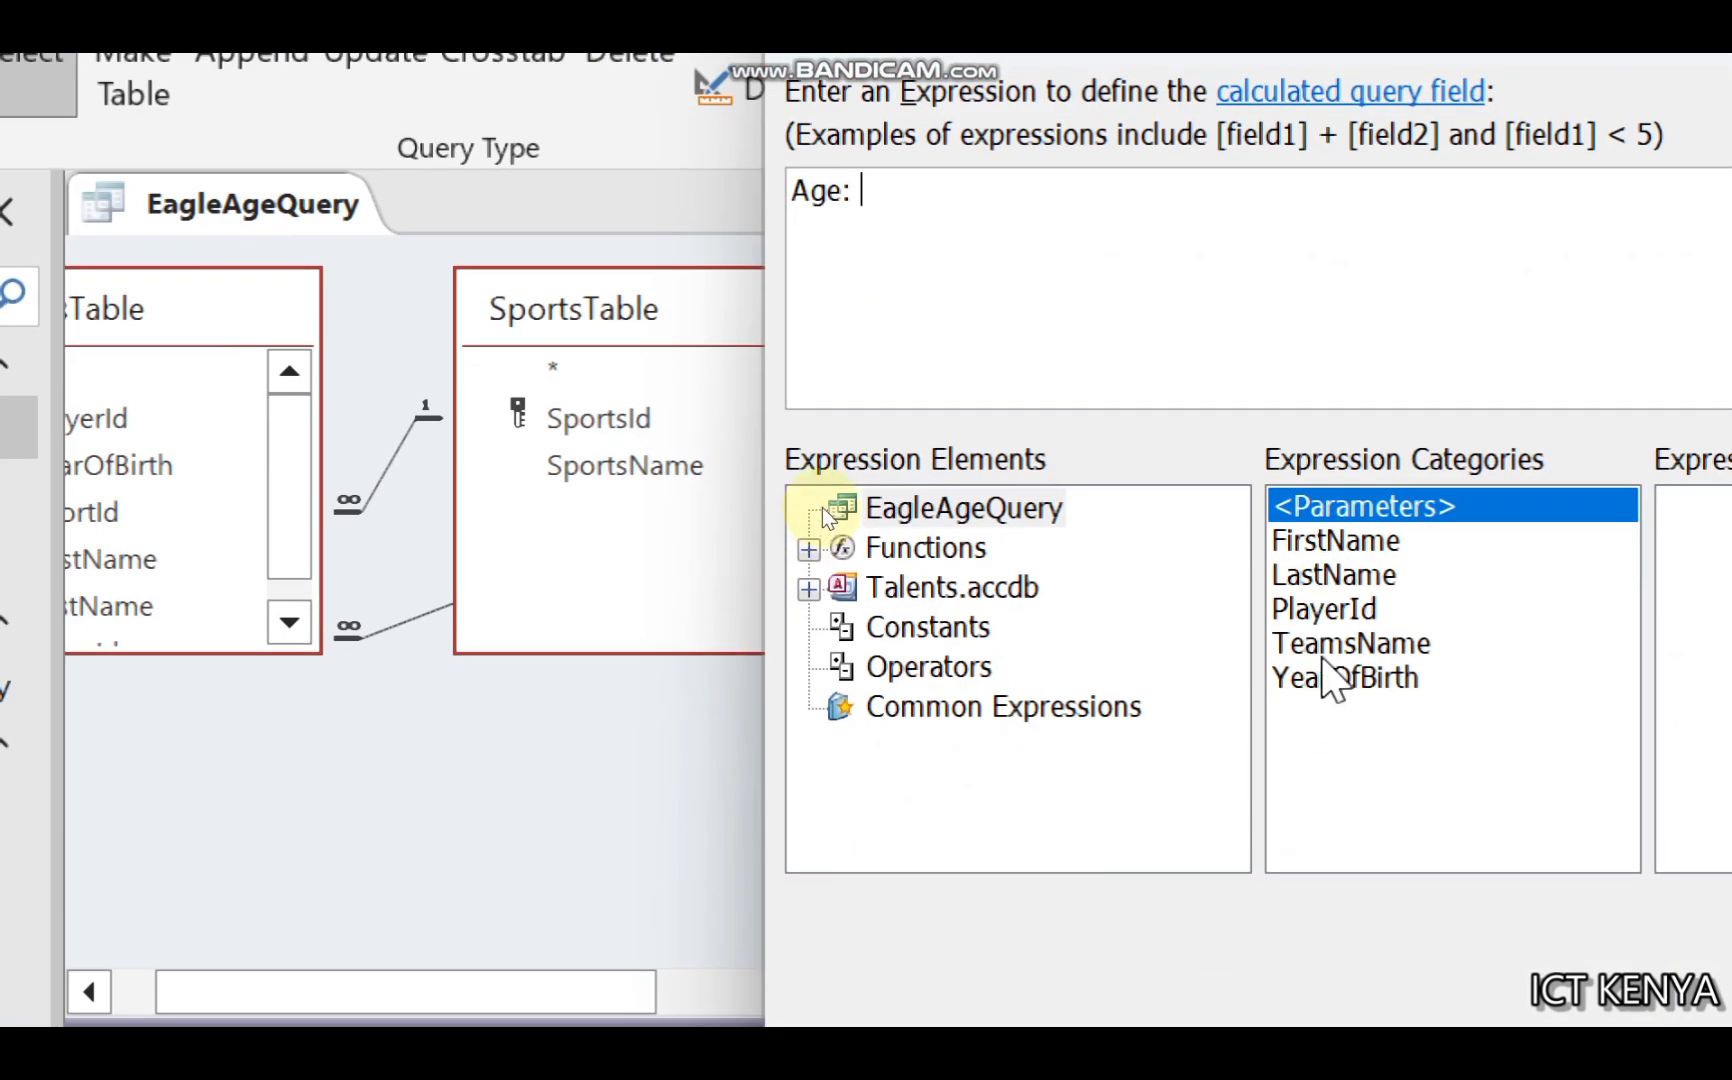
text(2023)
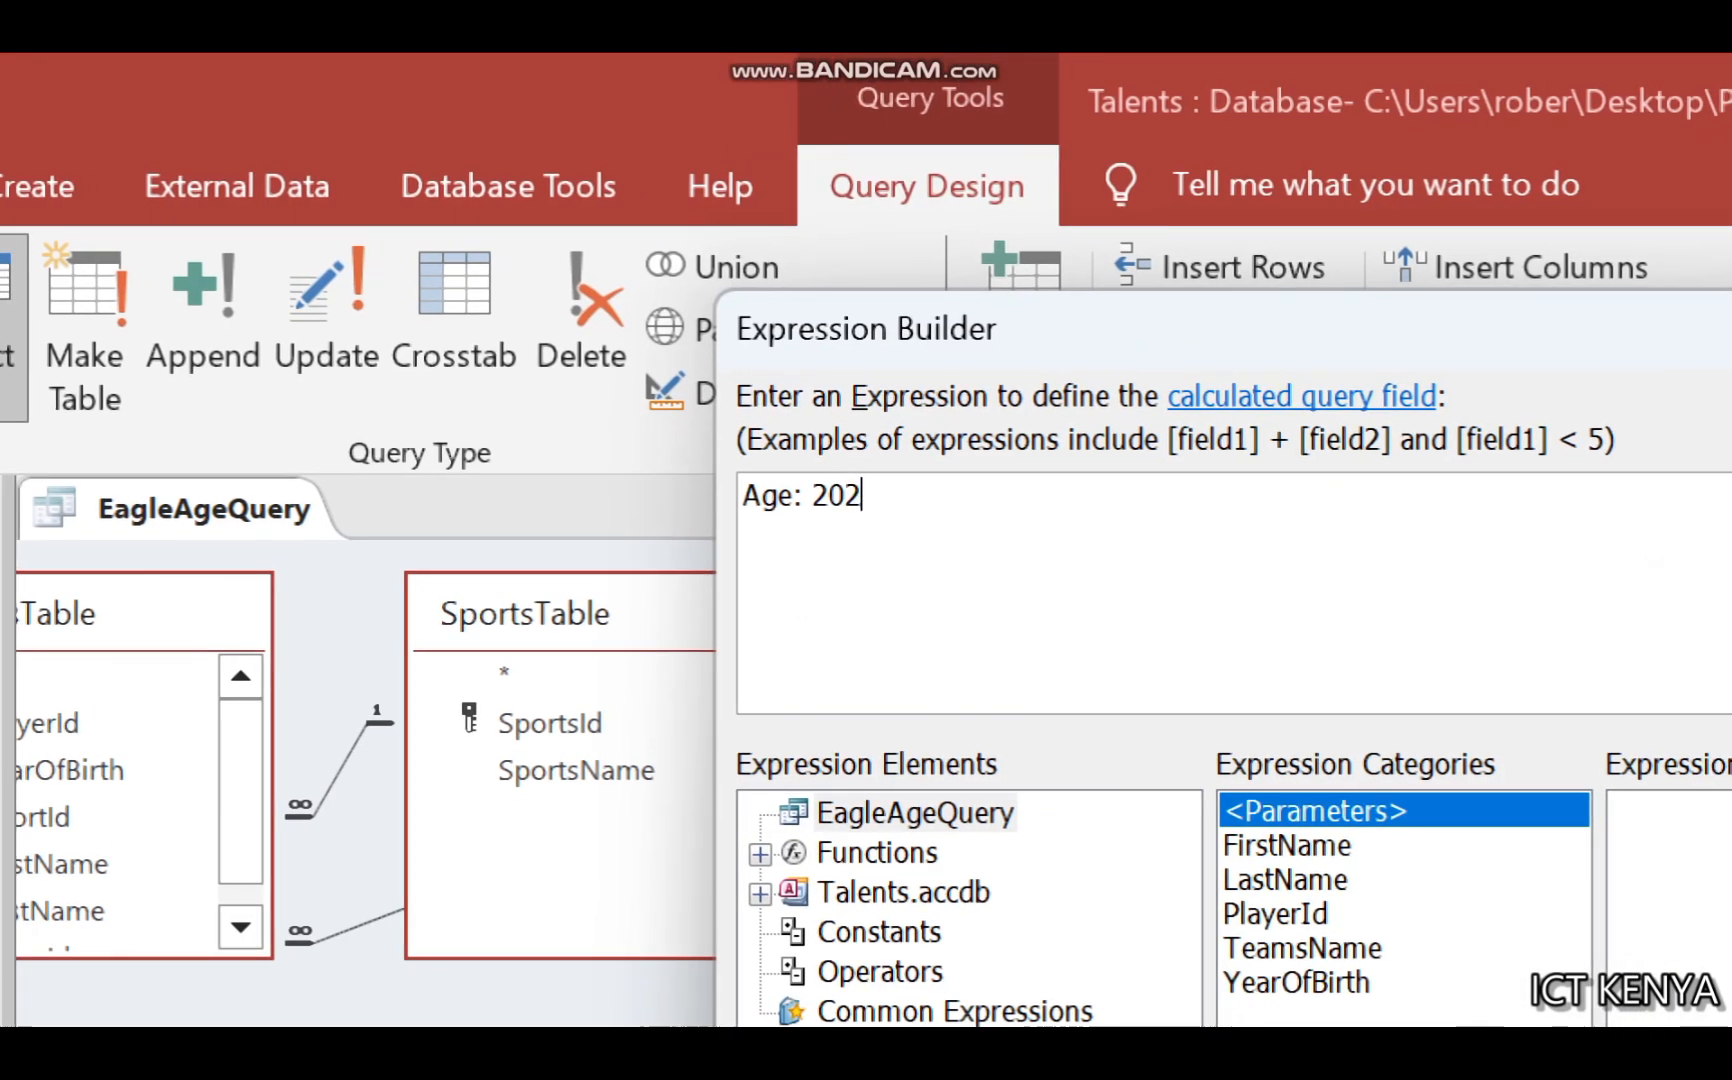
key(BackSpace)
text(4-)
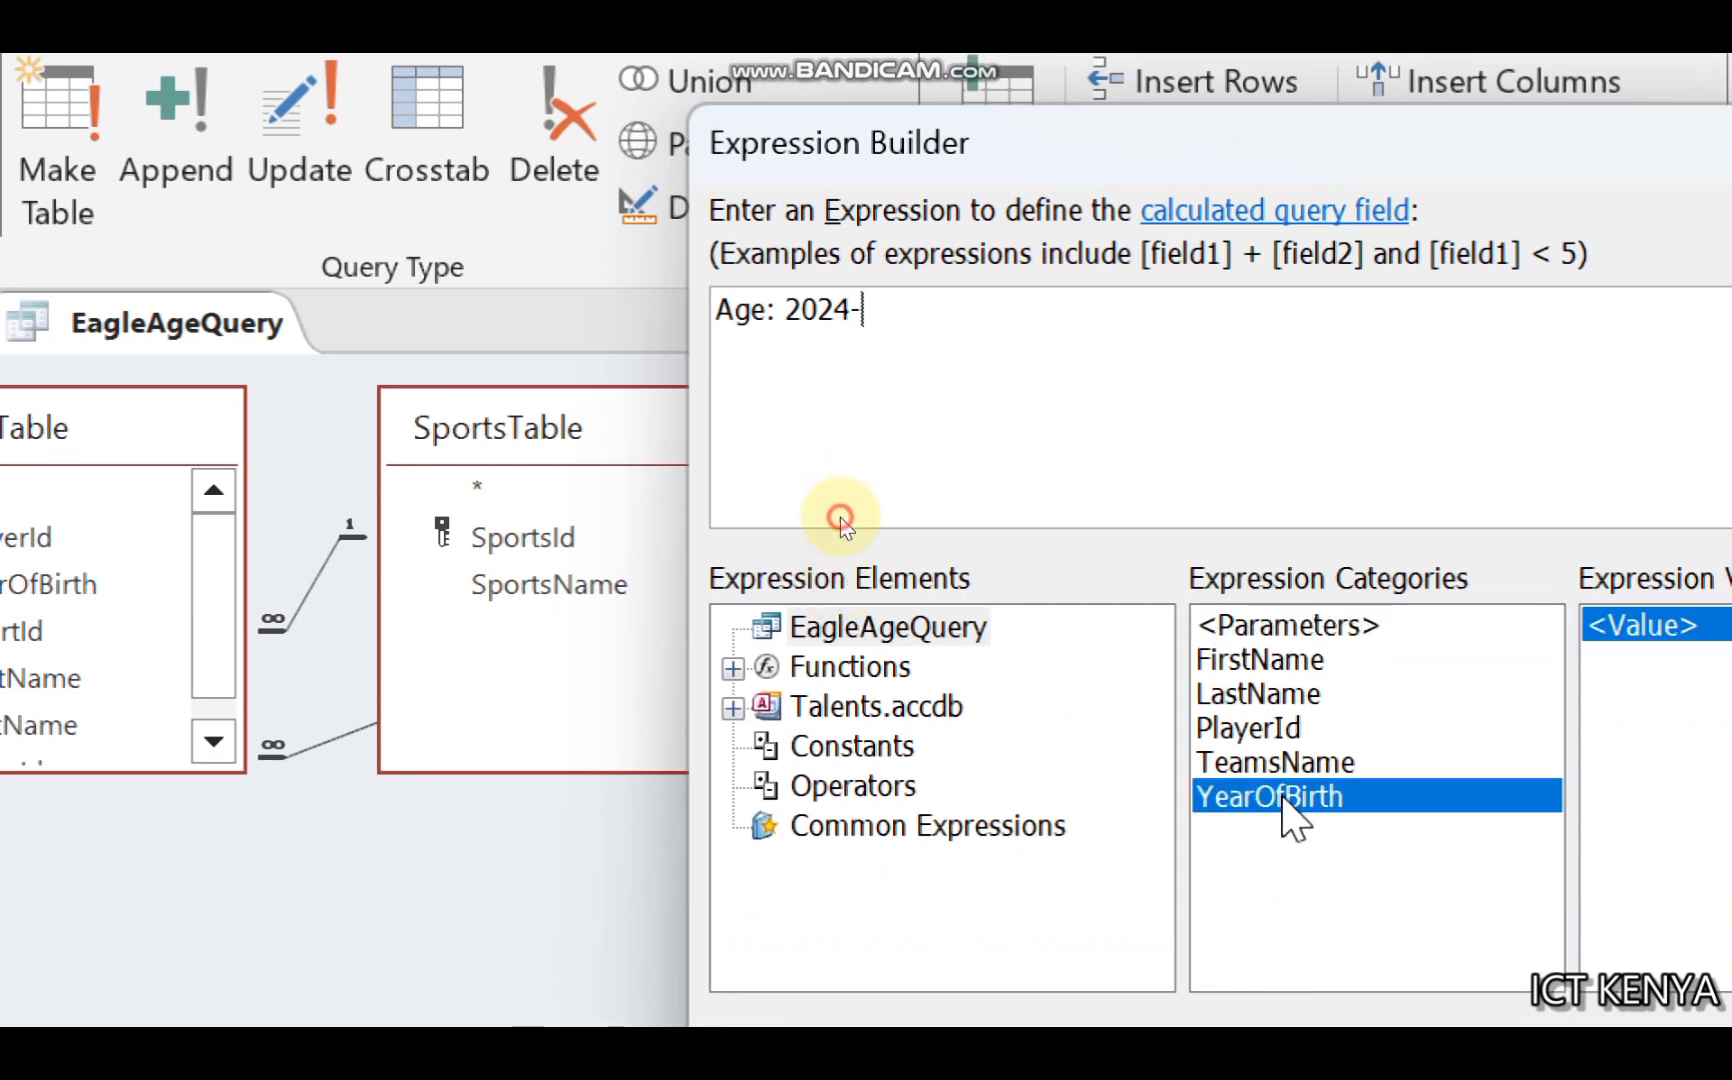
double_click(1270, 796)
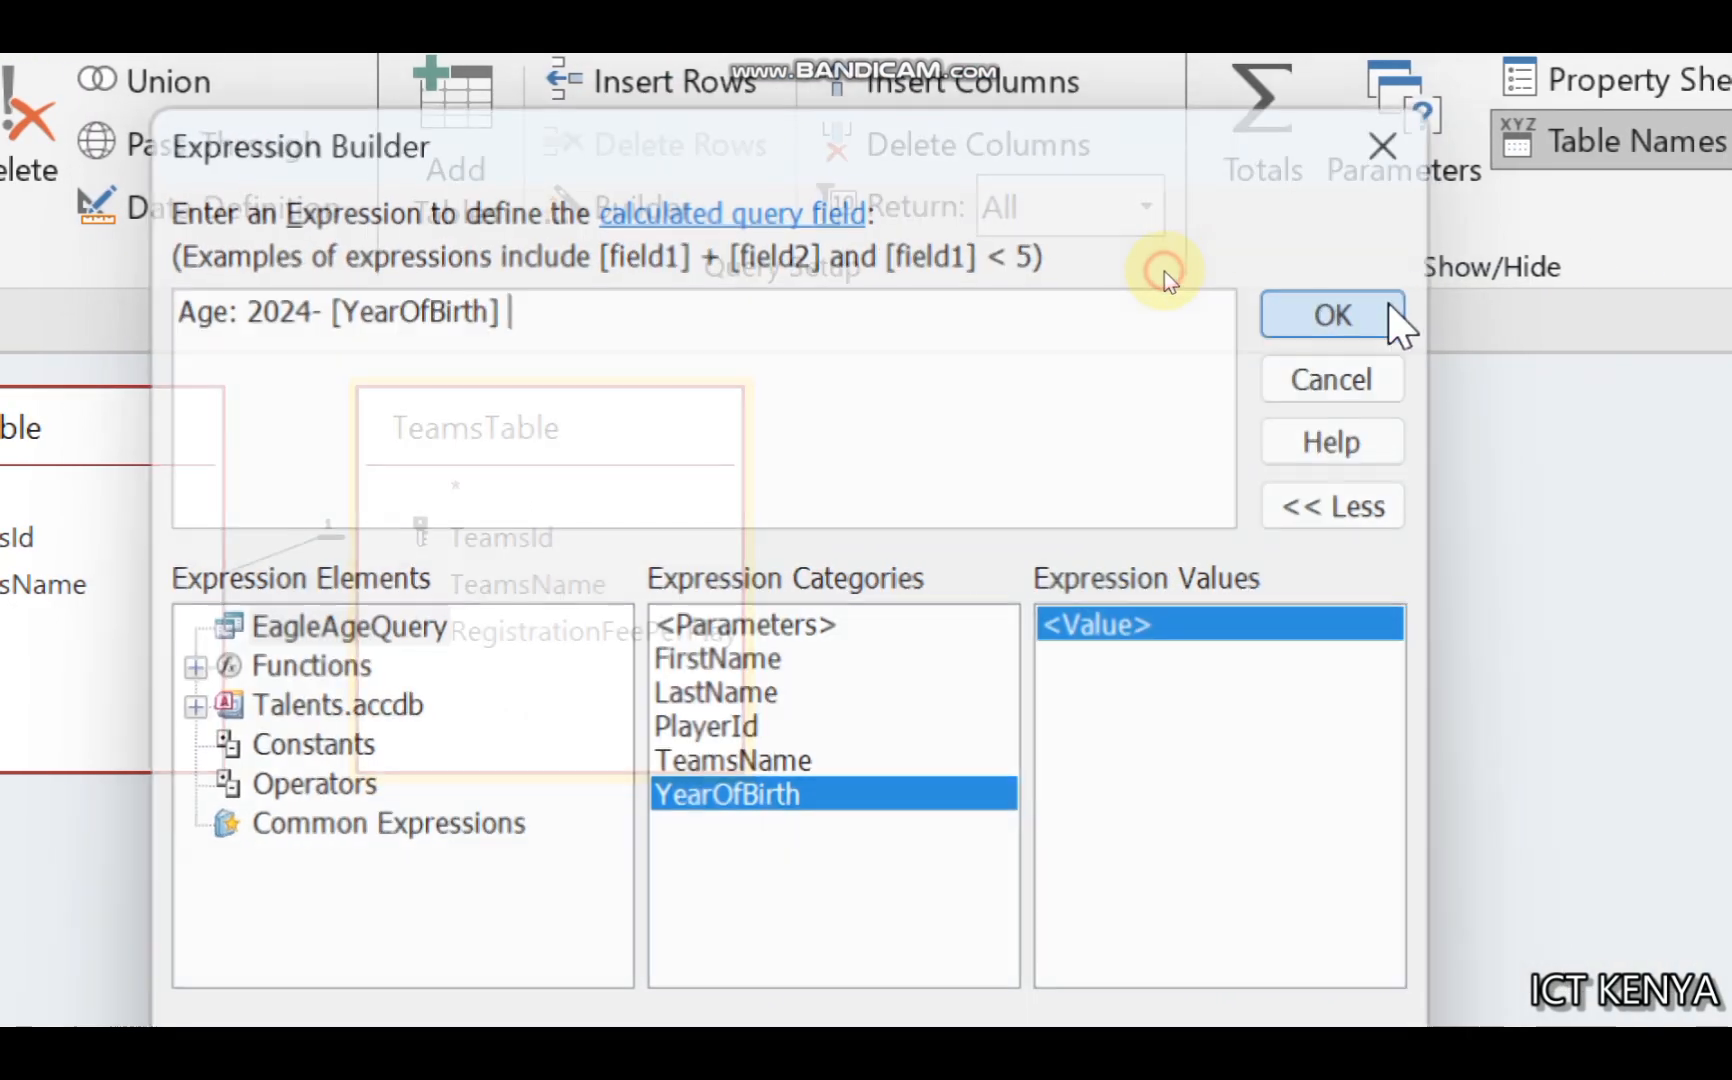
click(1390, 312)
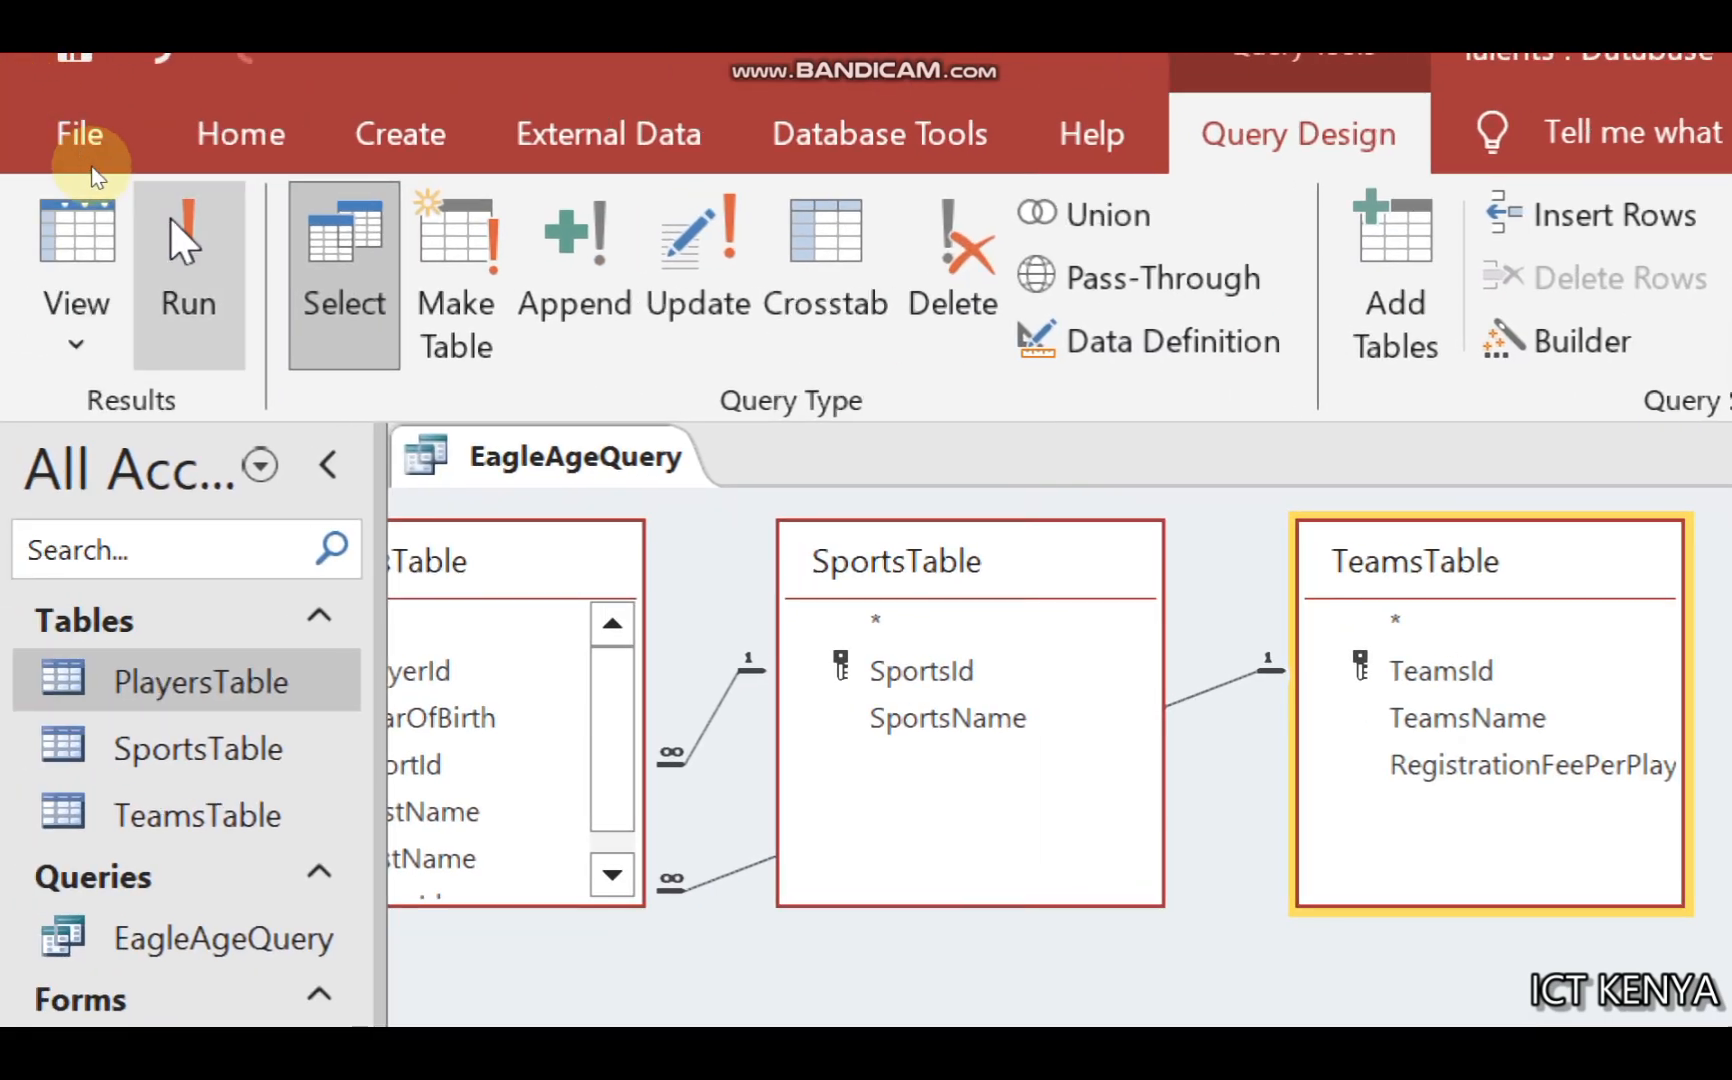
Step: Run EagleAgeQuery with the Age field and leave YearOfBirth out of the displayed columns
click(185, 250)
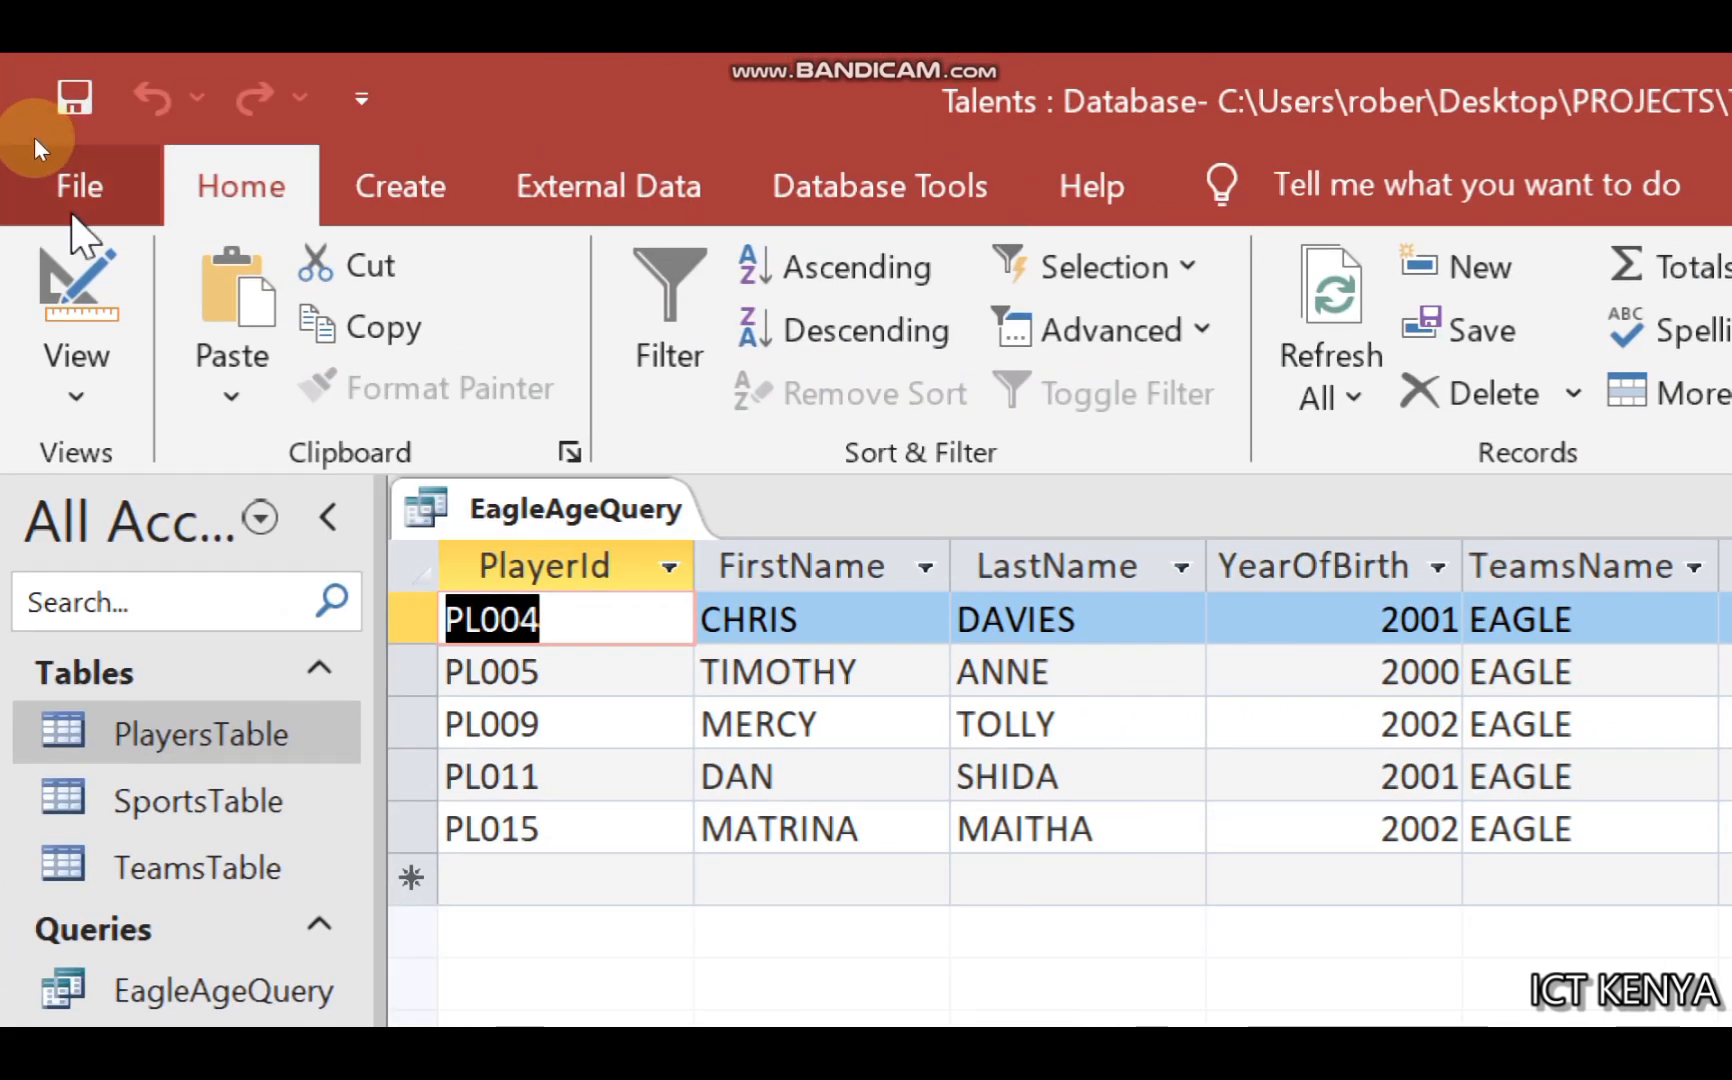
click(78, 245)
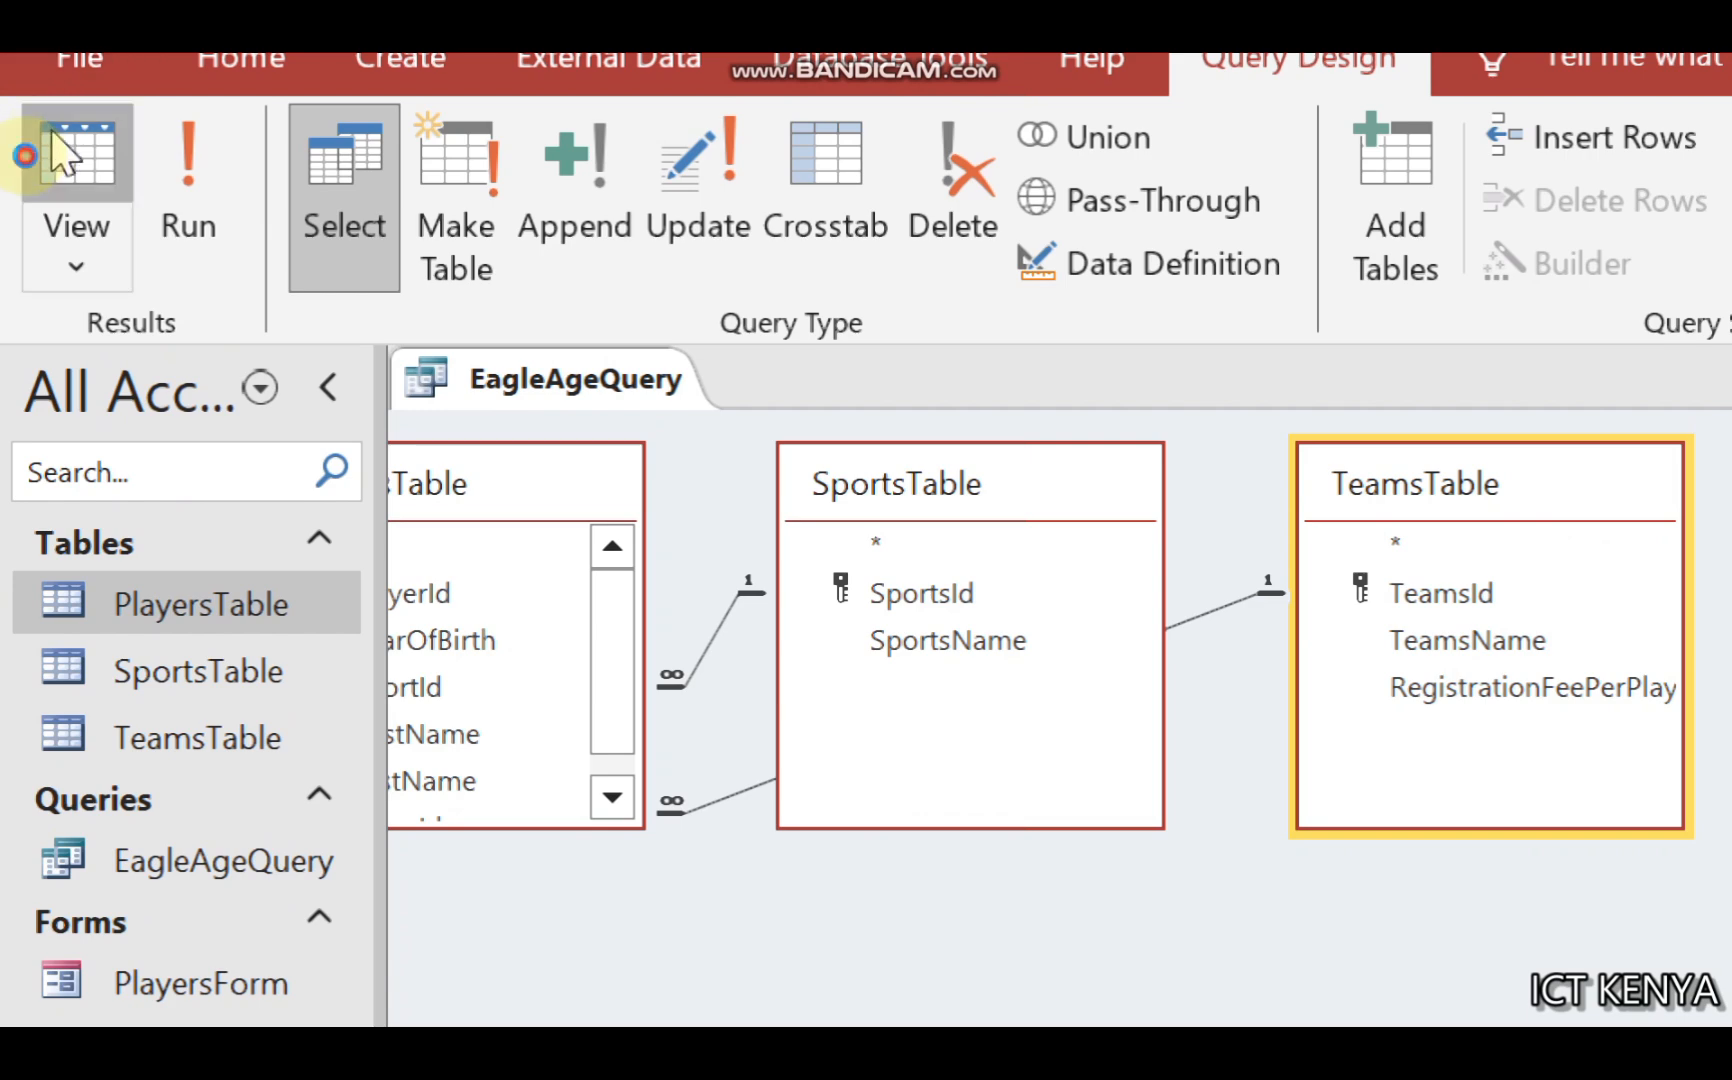
click(31, 155)
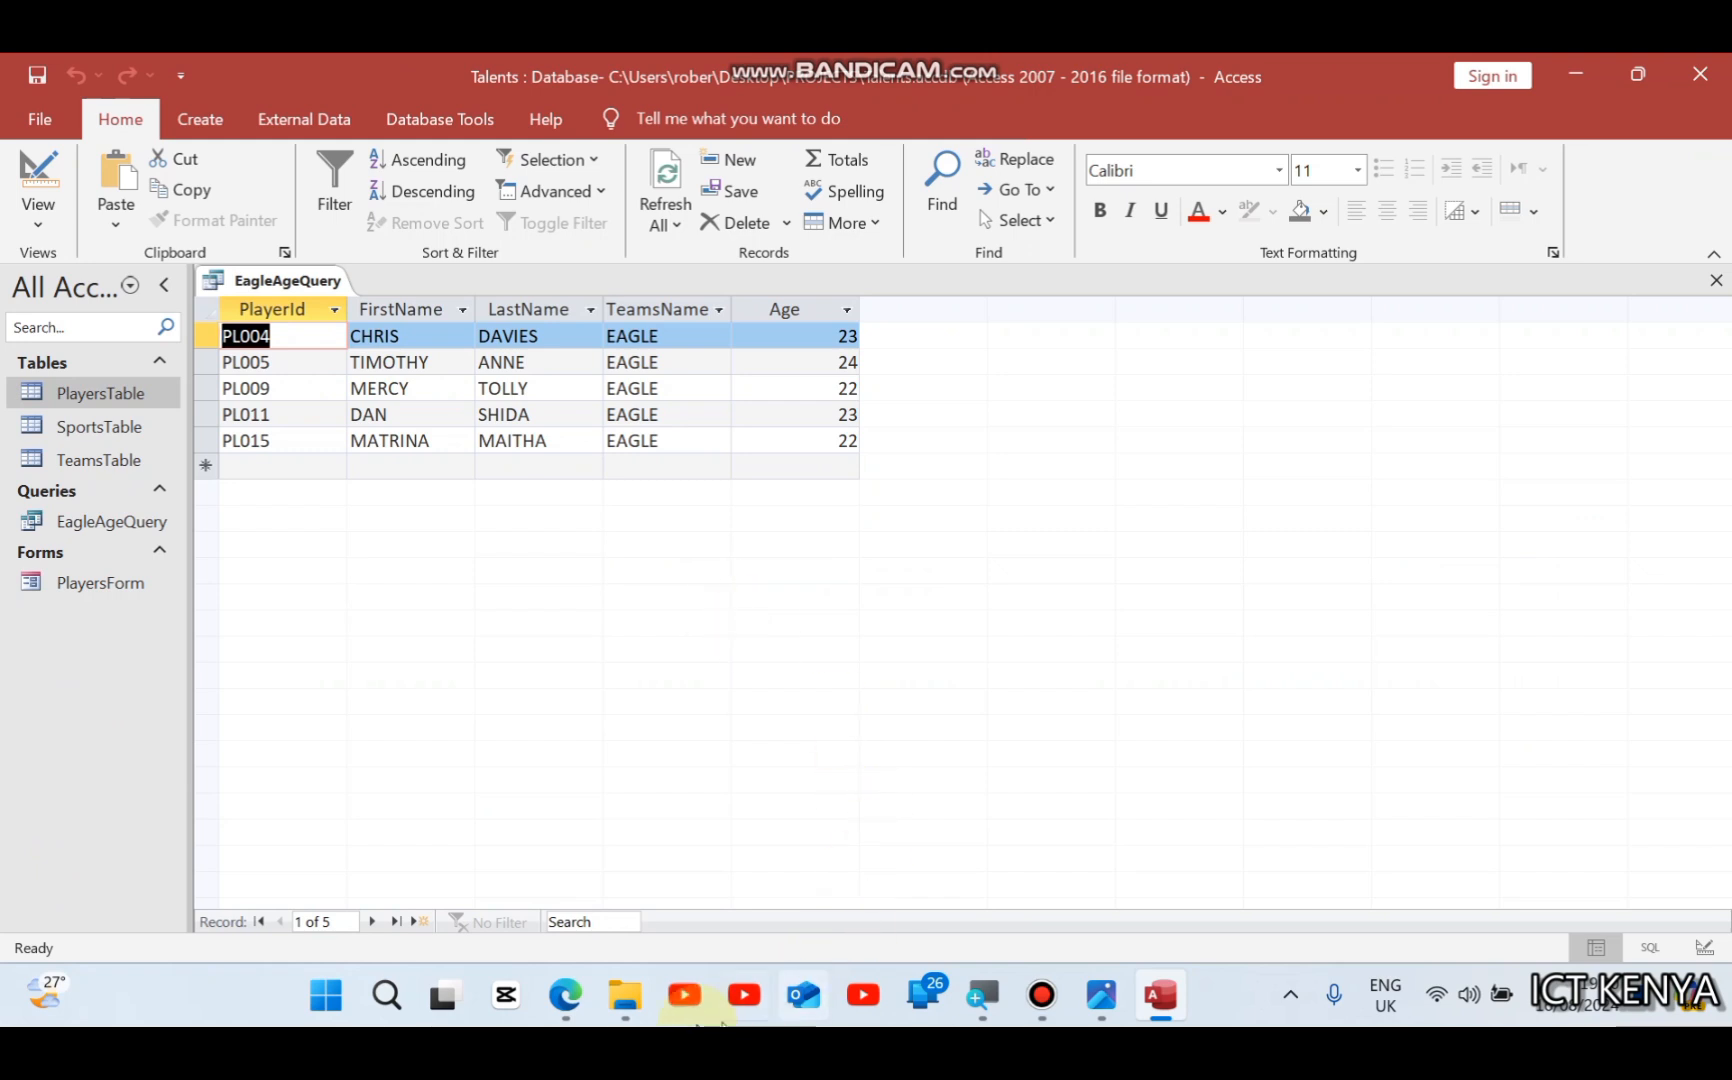
Step: Check the query results against question (e)(i) in the exam paper, then close EagleAgeQuery and save its design changes
click(563, 1018)
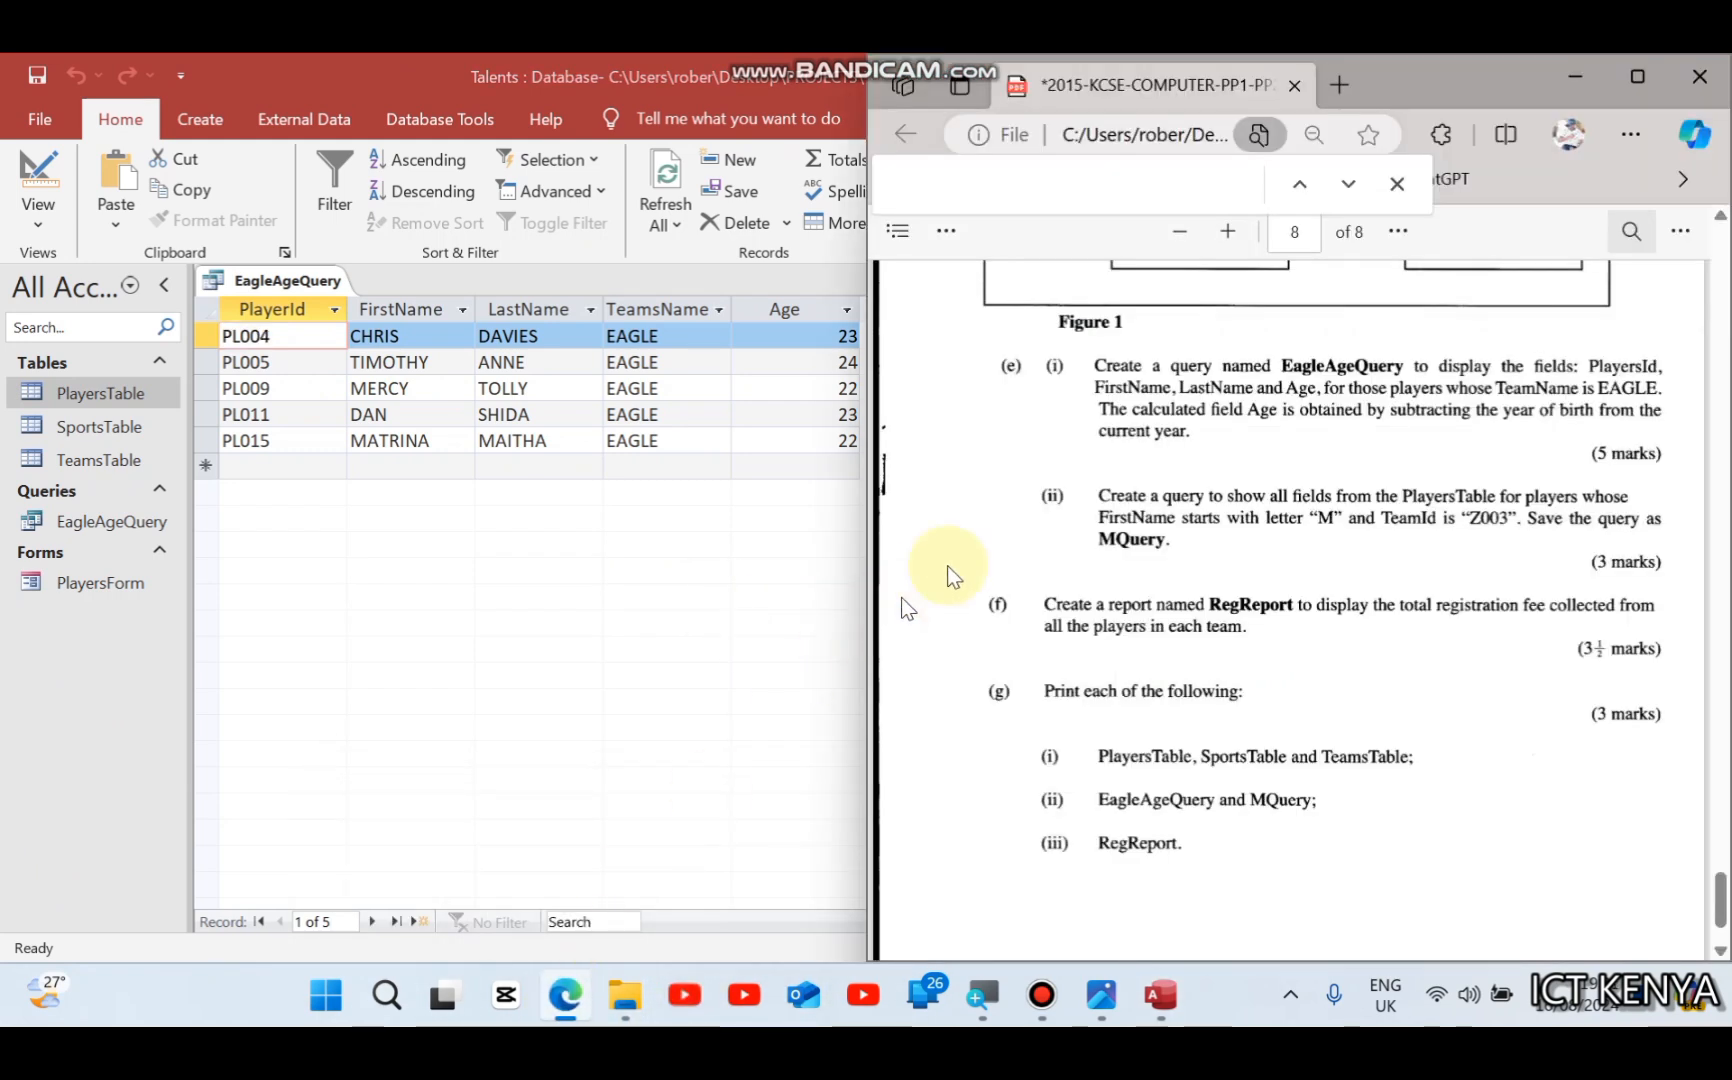
click(516, 268)
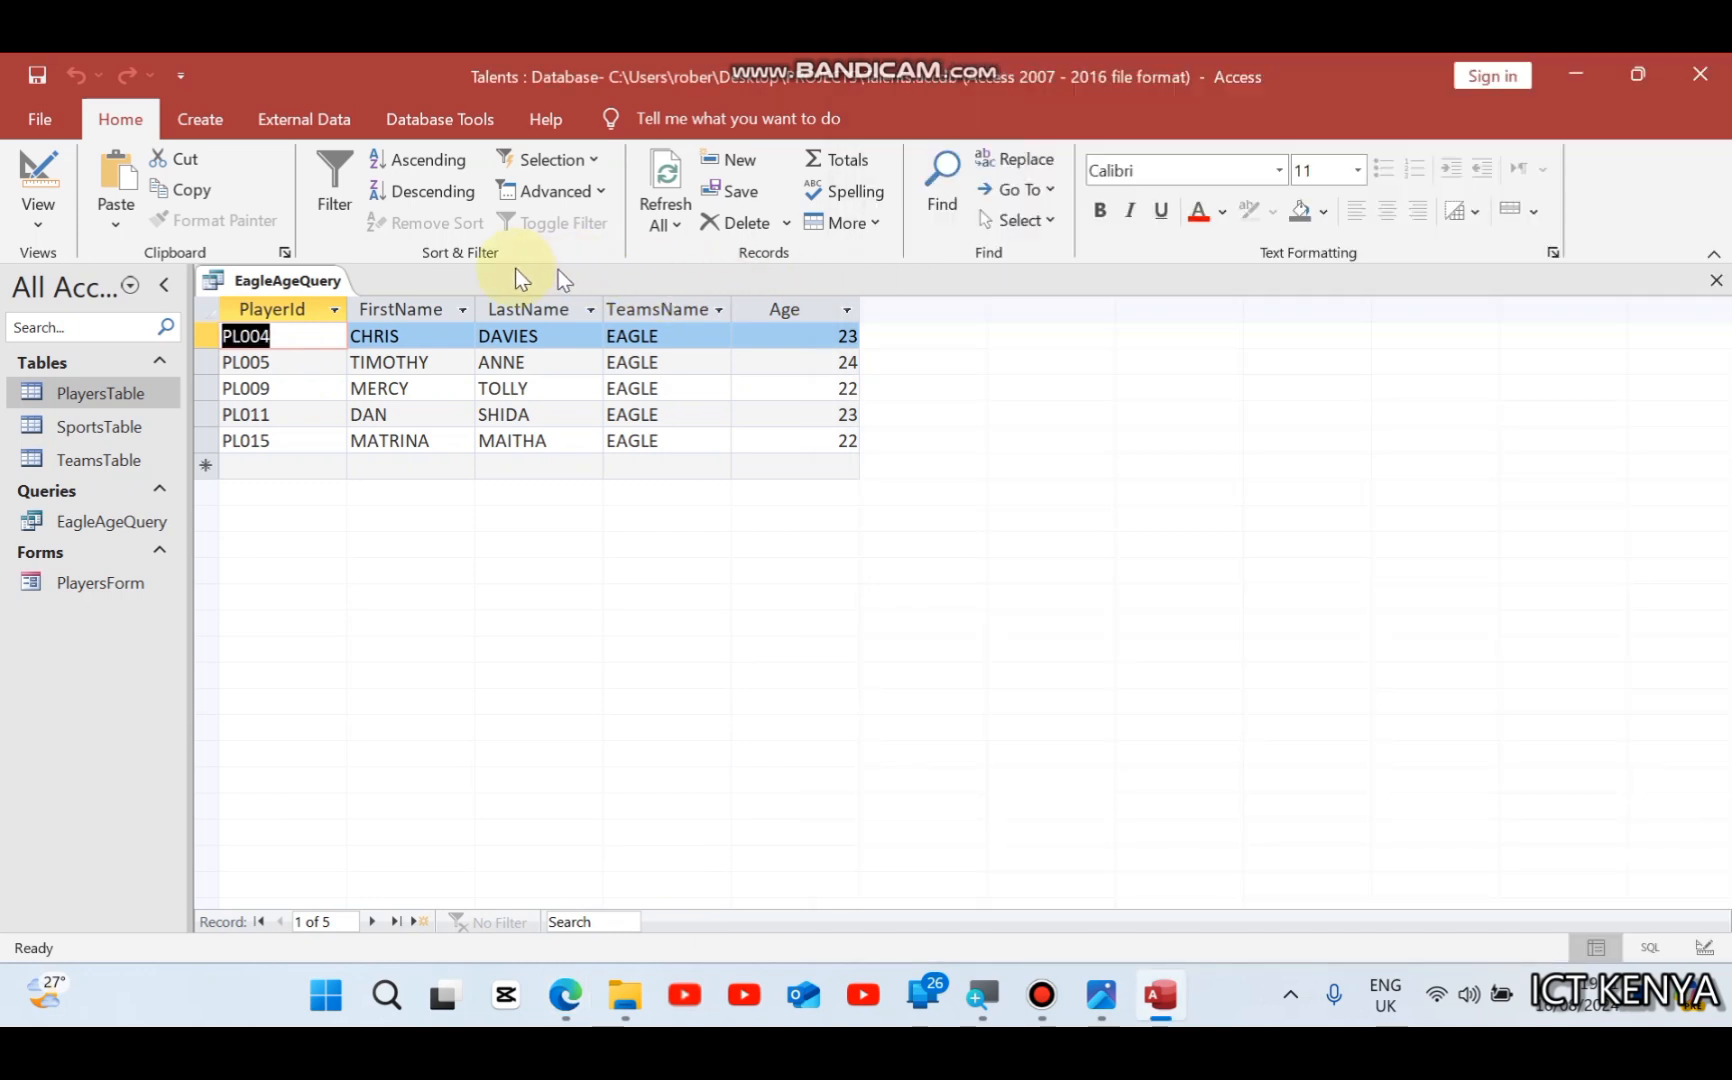
right_click(326, 282)
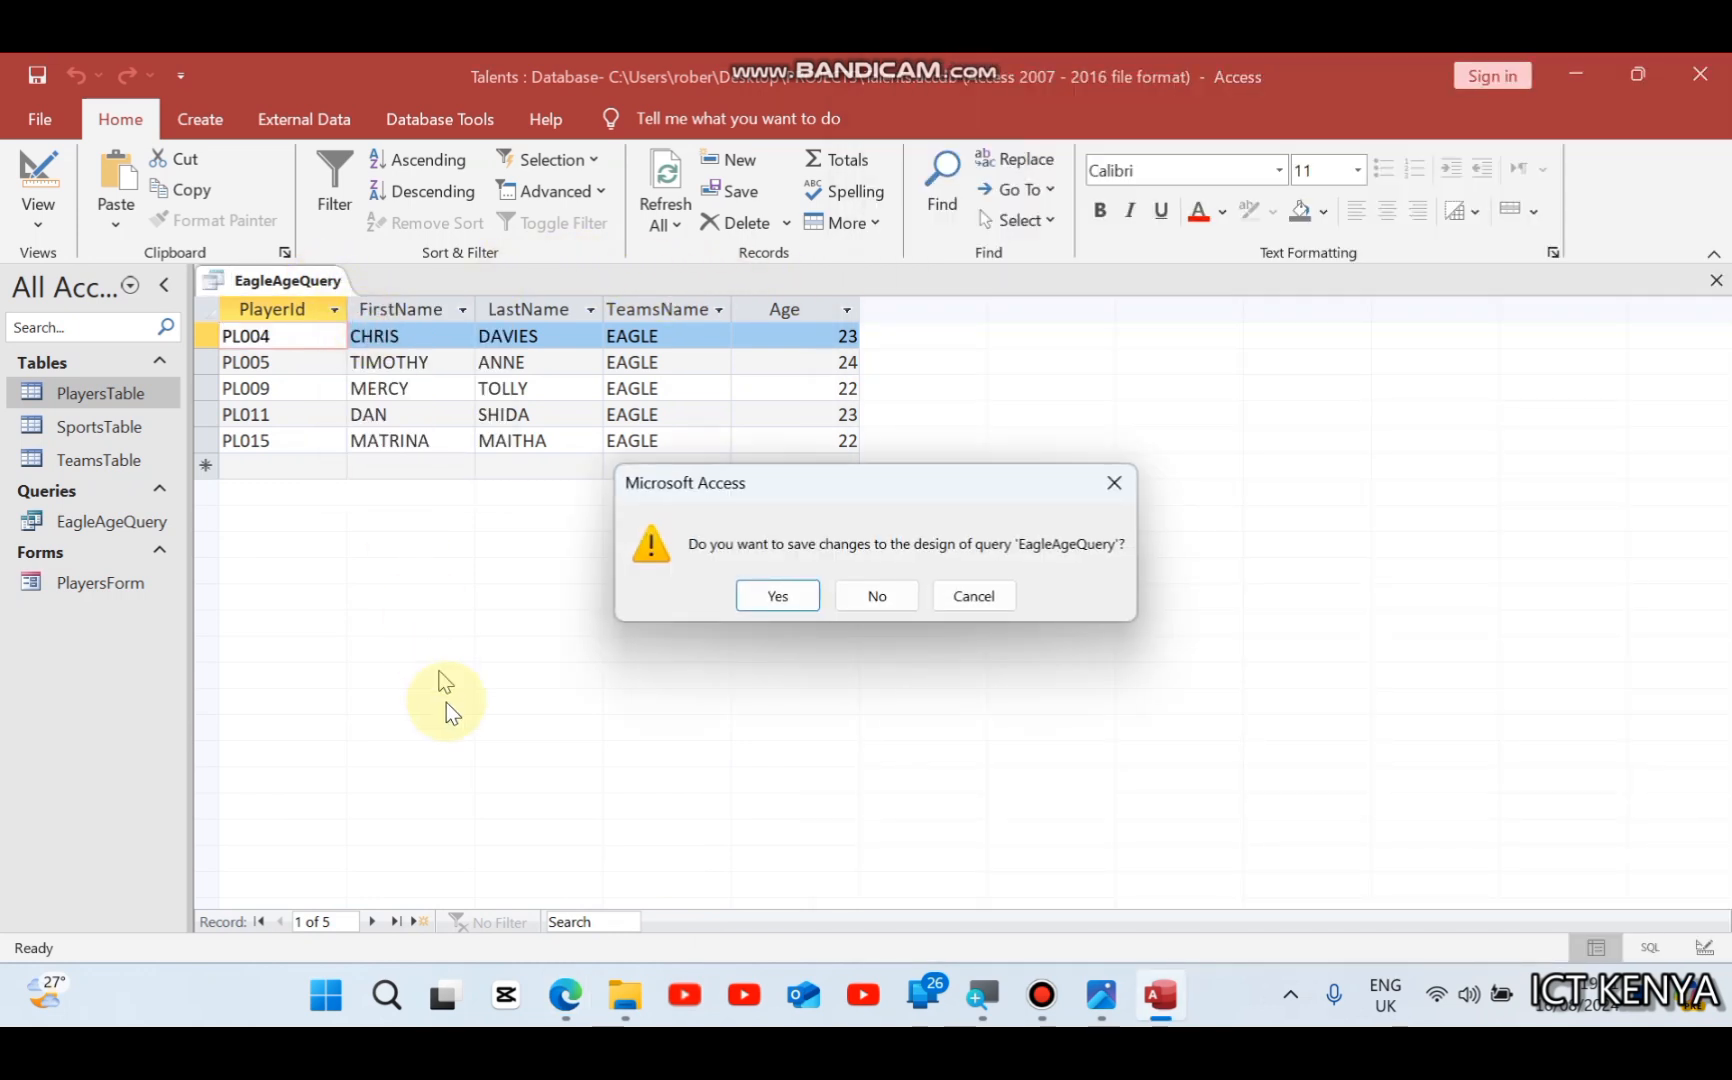
click(758, 606)
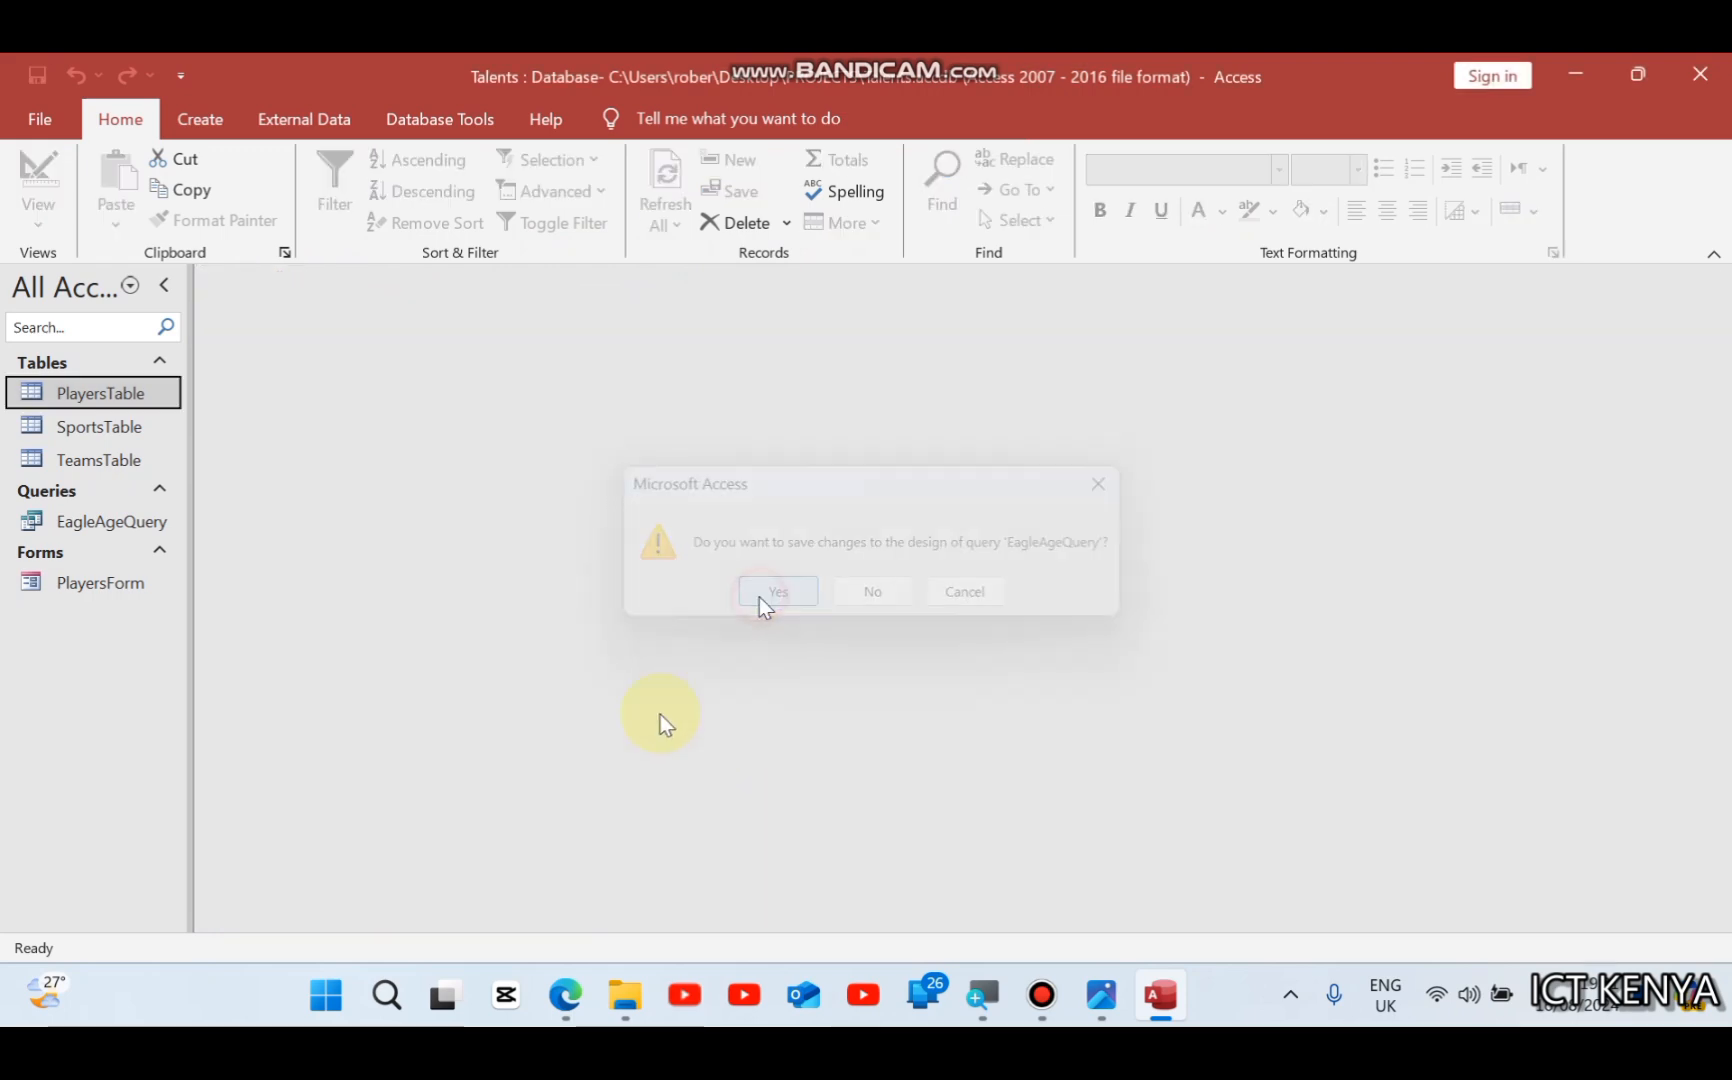
Step: Read question (e)(ii) about MQuery in the exam paper and place the database beside it
click(563, 996)
click(1637, 76)
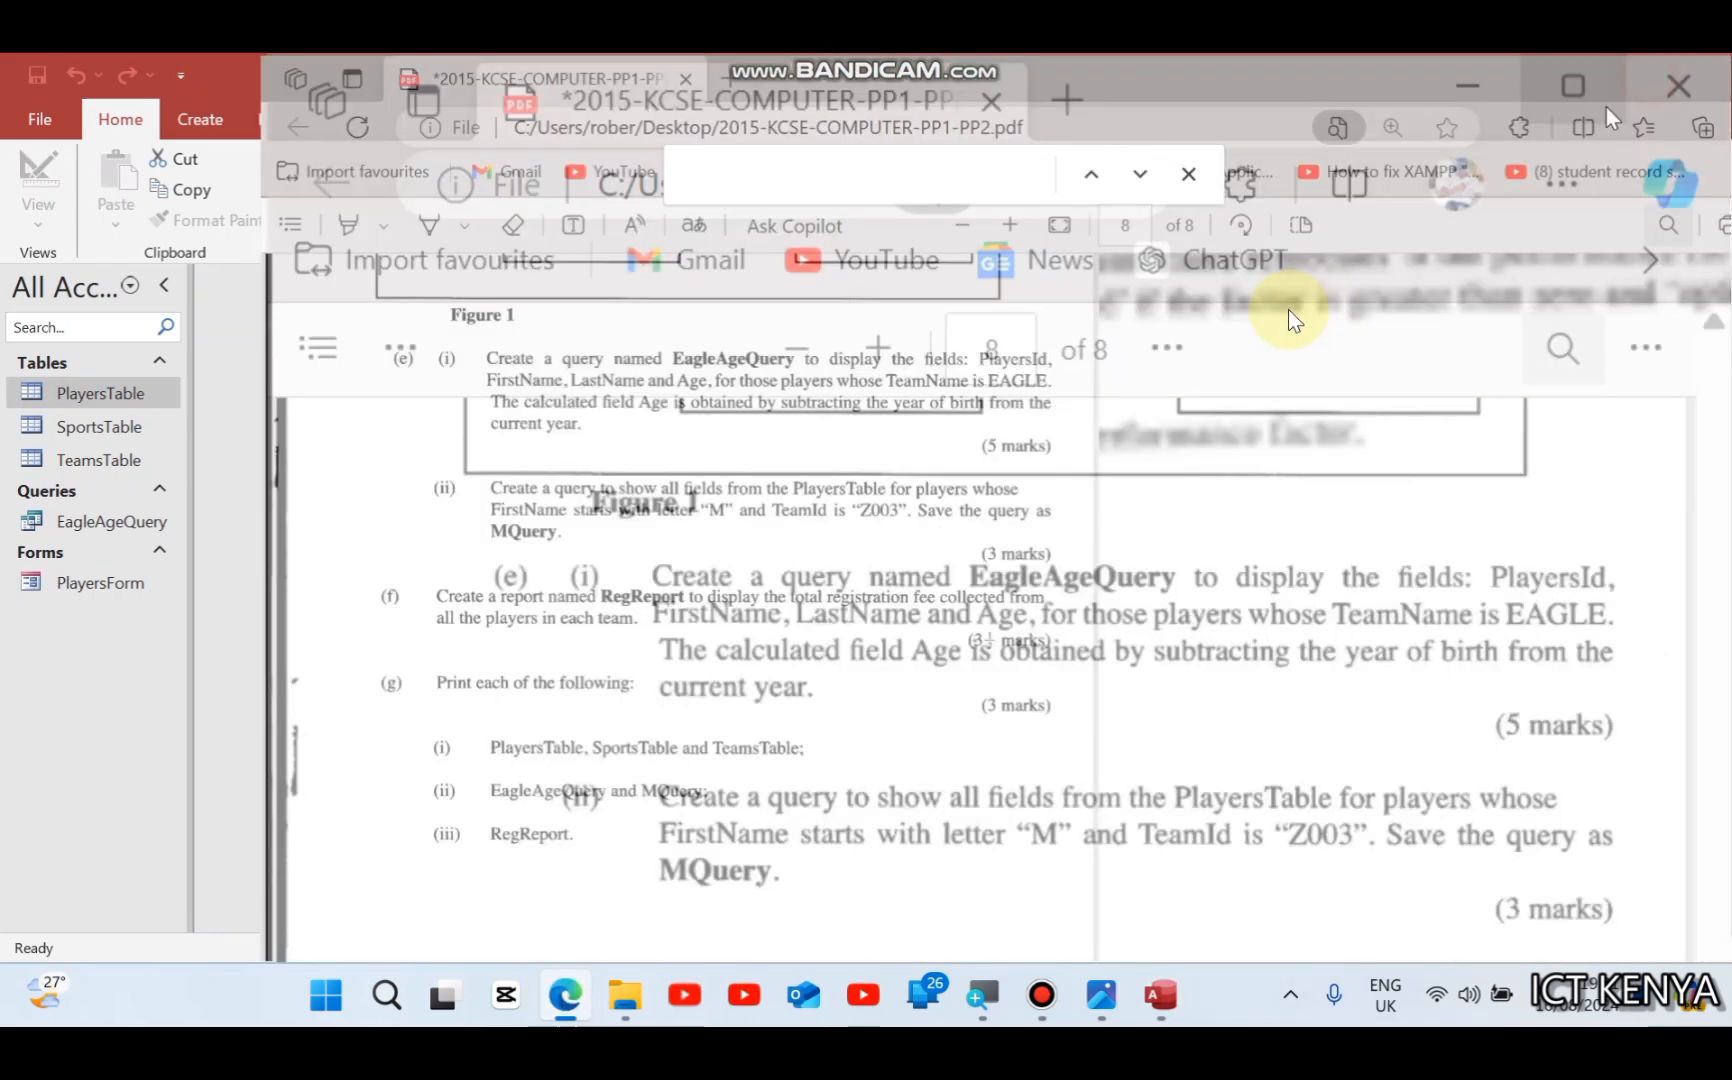
scroll(779, 667, down, 2)
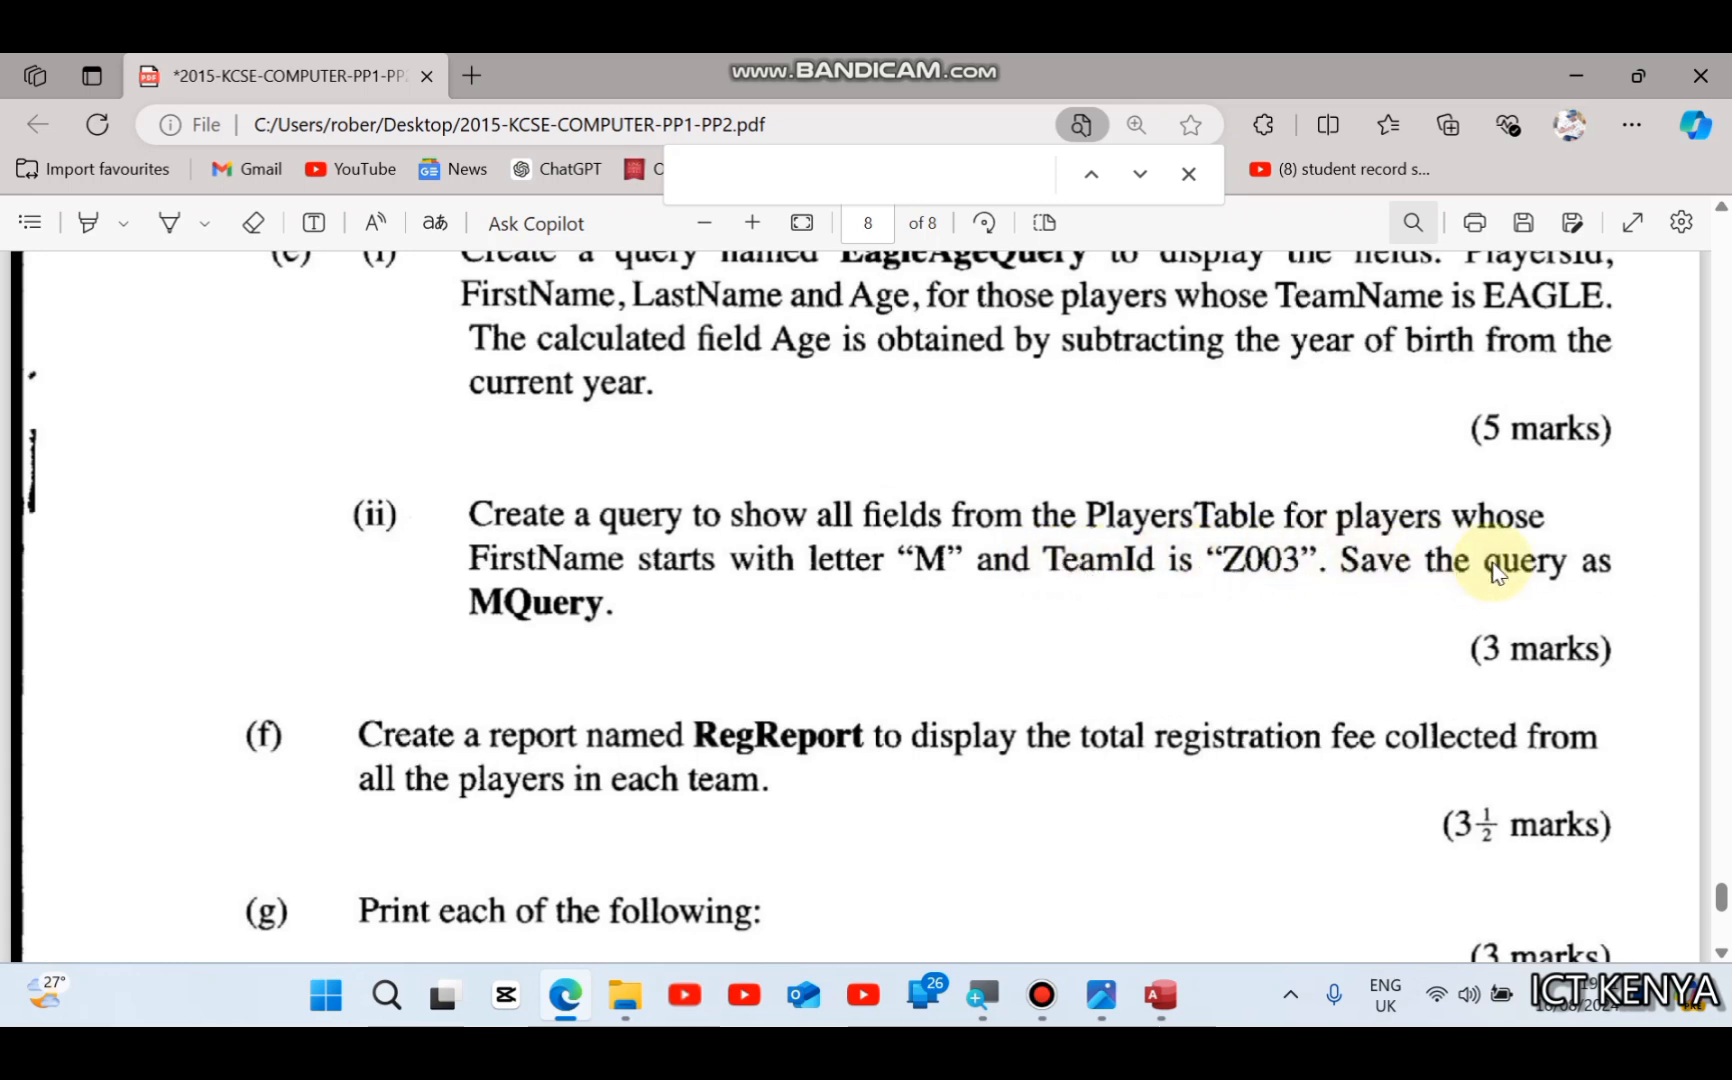
key(super+Right)
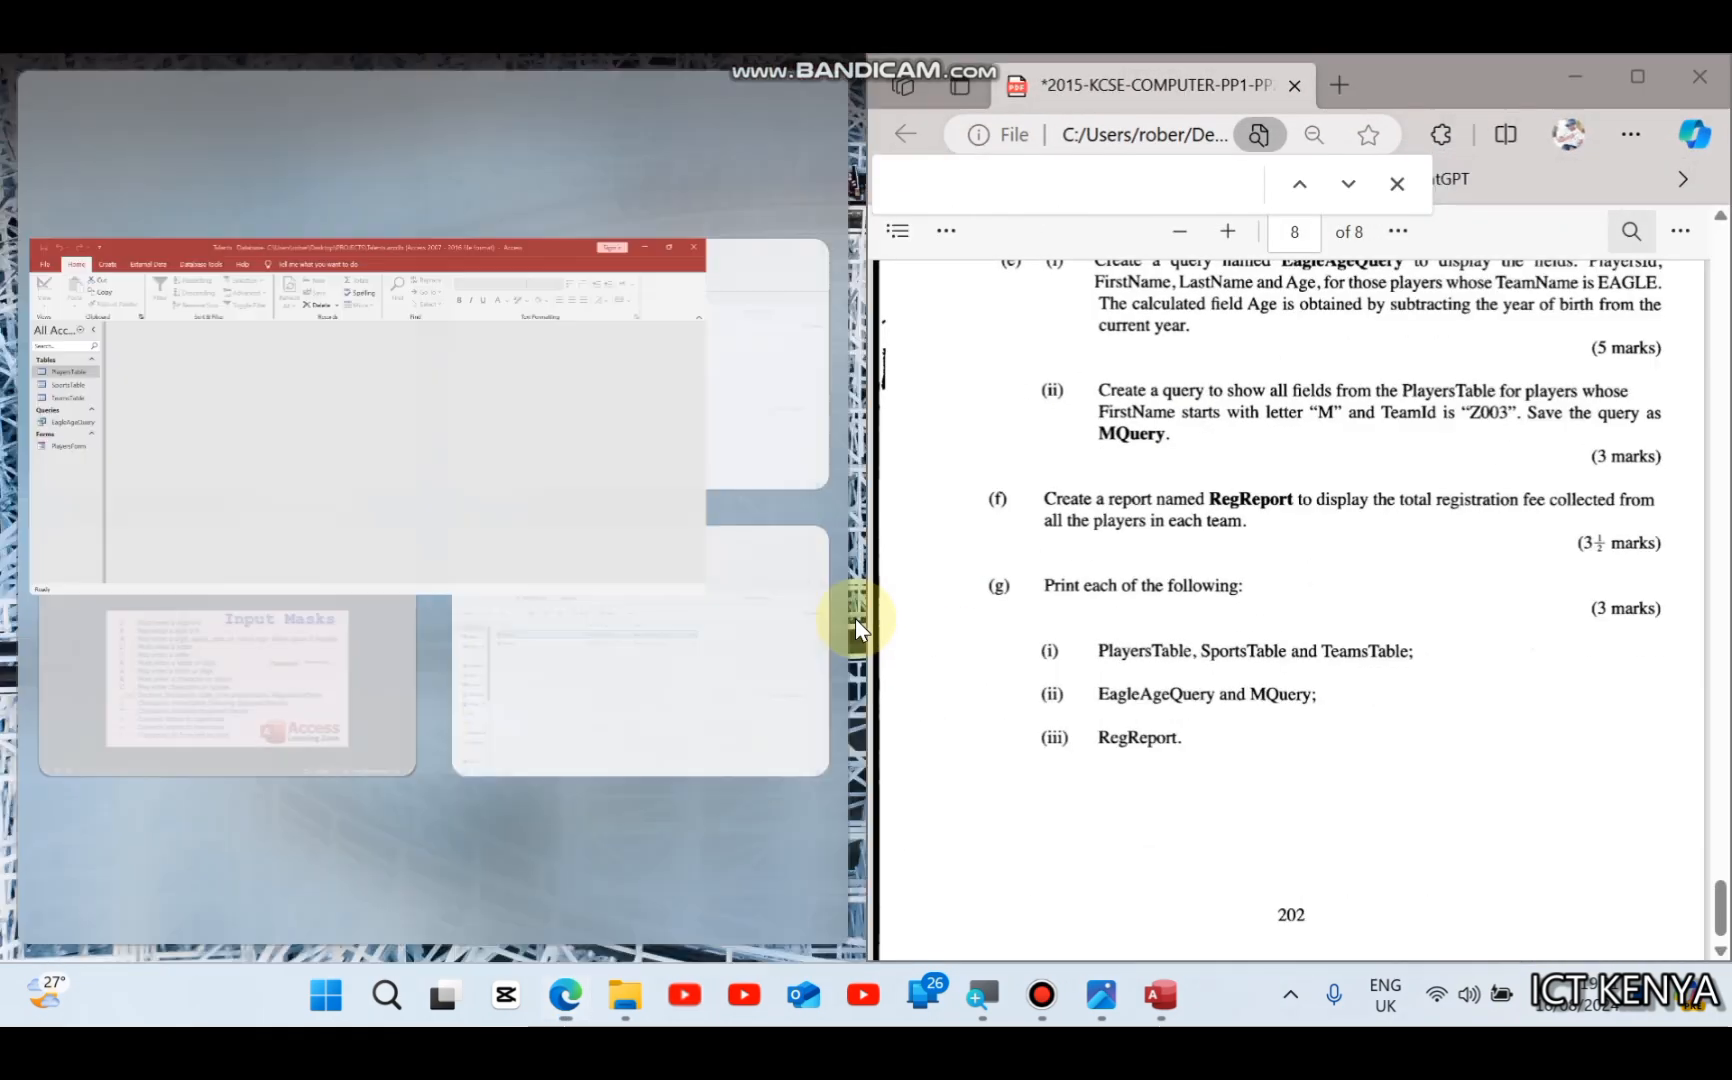
click(259, 418)
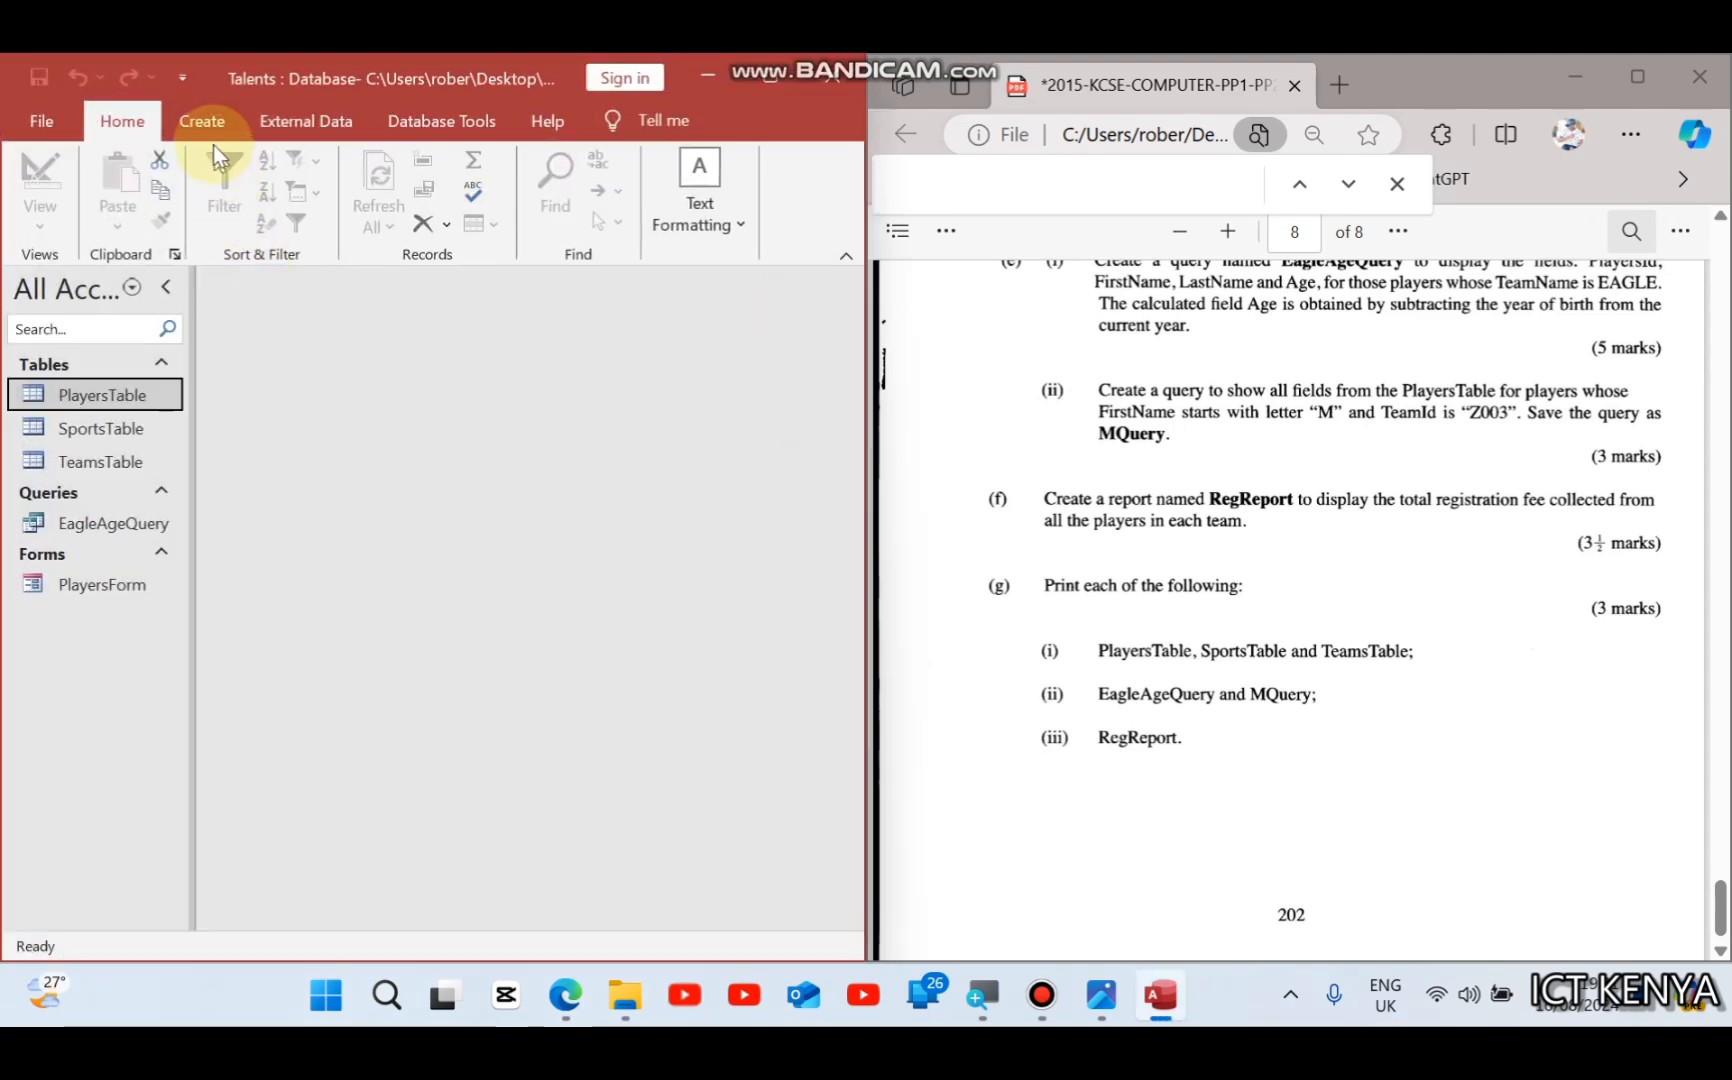
Step: Start a new query with the Simple Query Wizard and include all the fields of PlayersTable
click(203, 120)
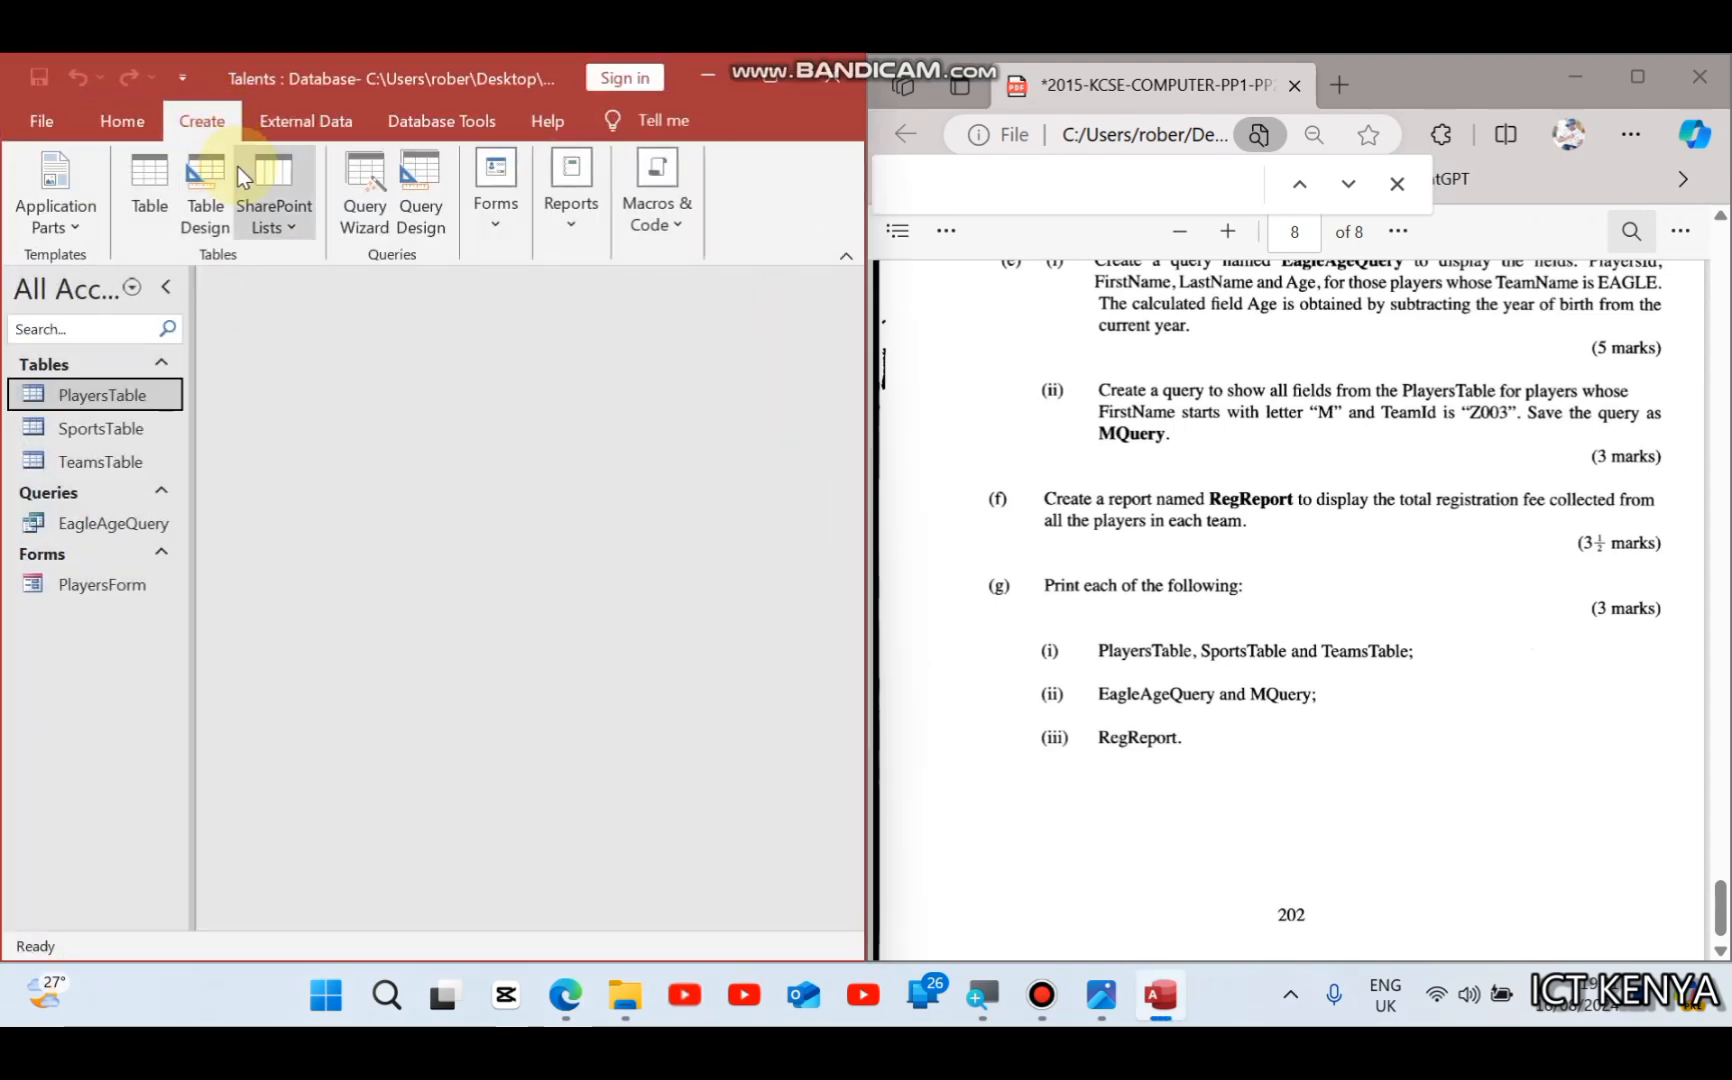
click(770, 76)
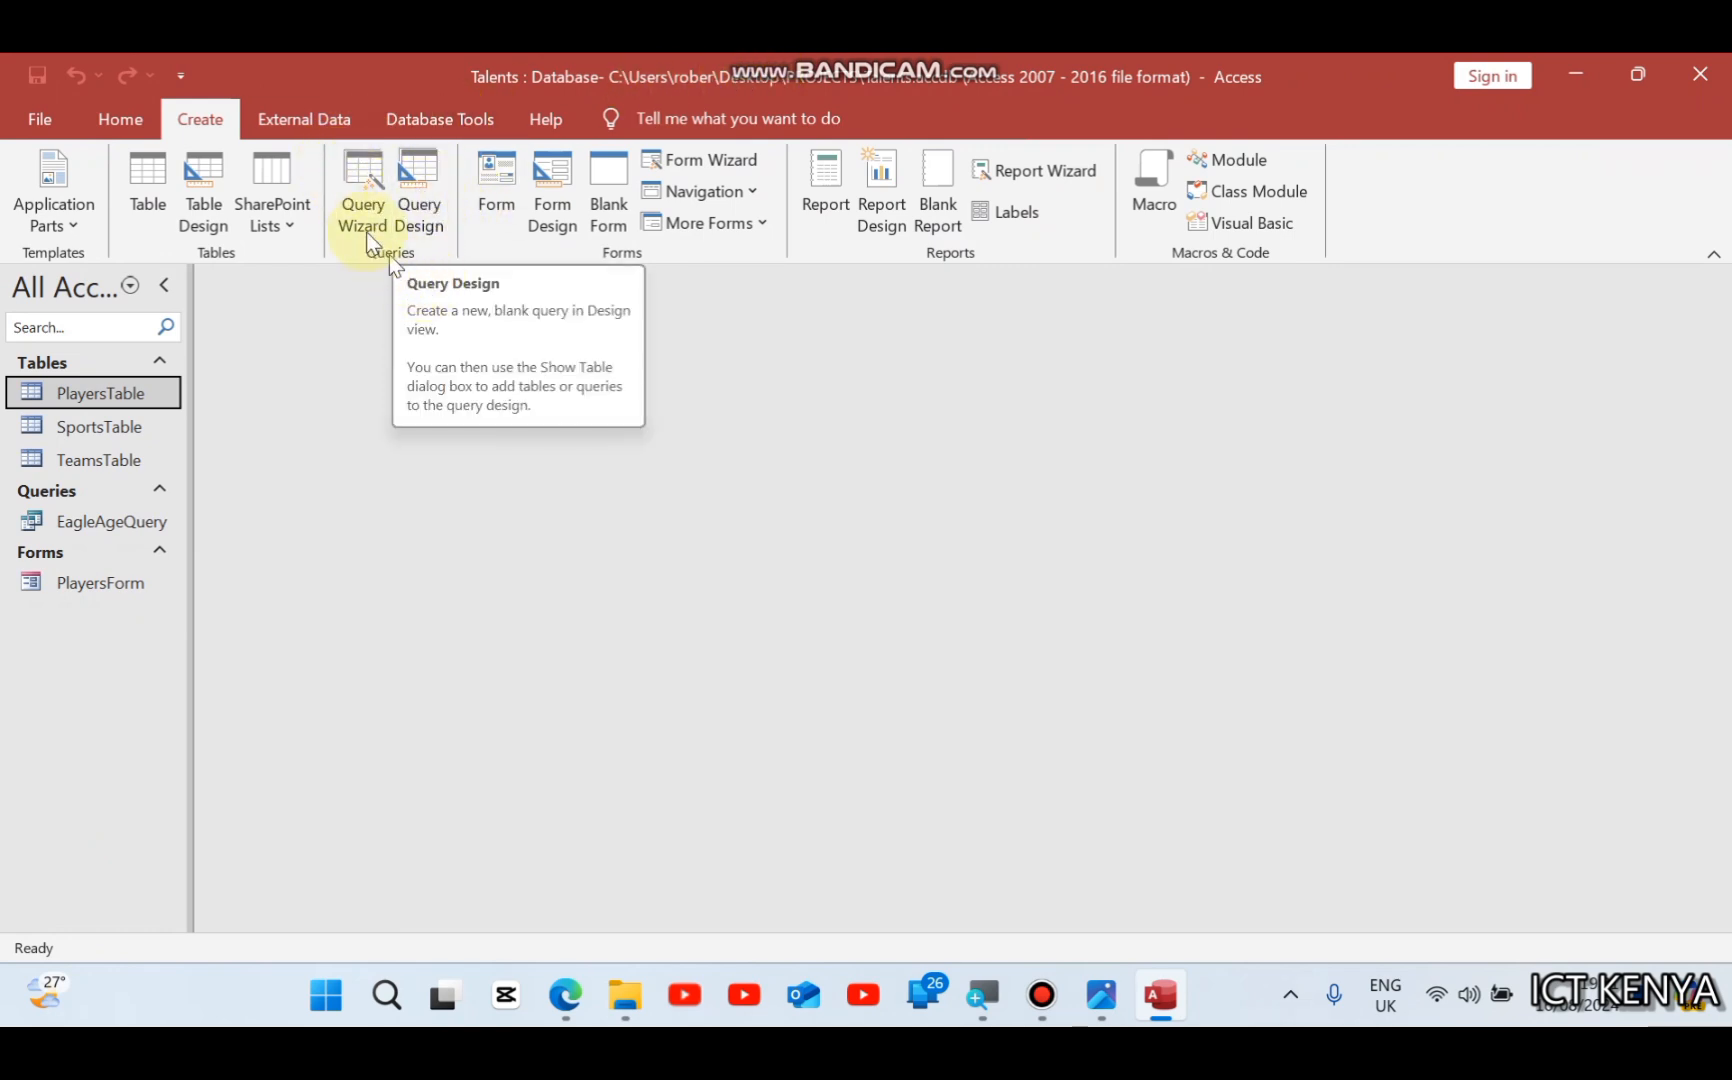
click(349, 196)
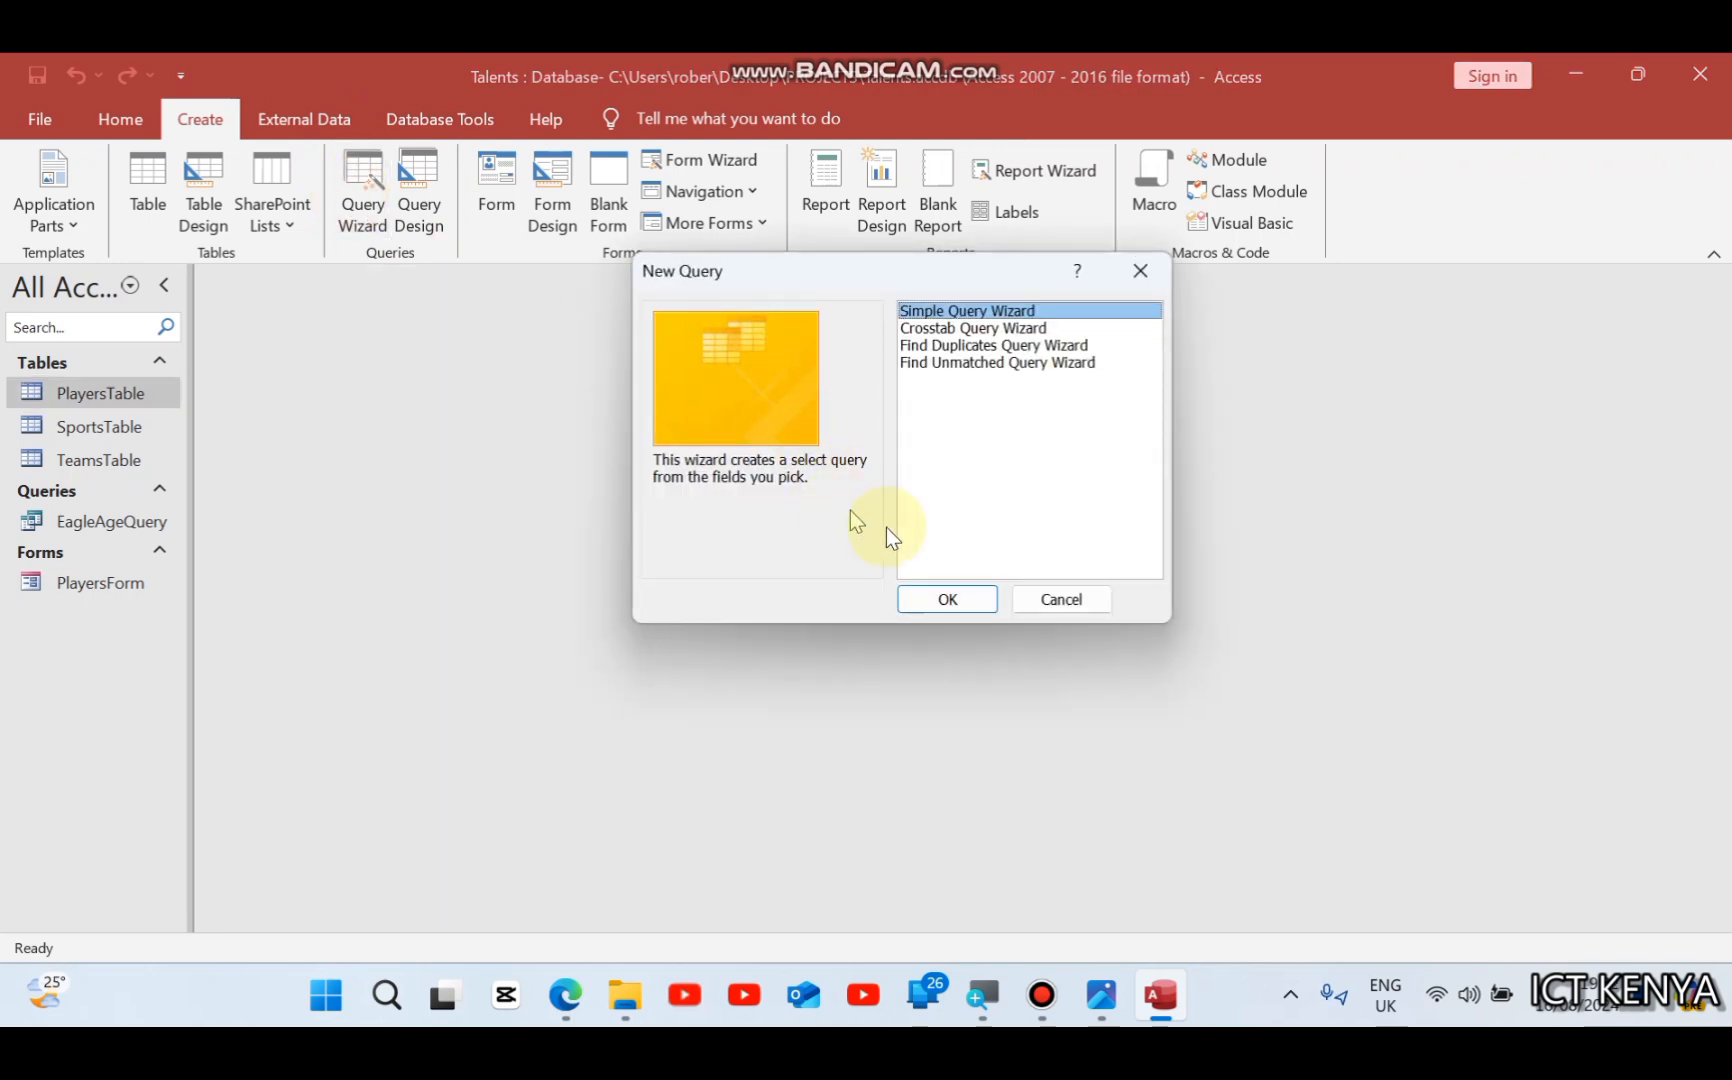
click(935, 599)
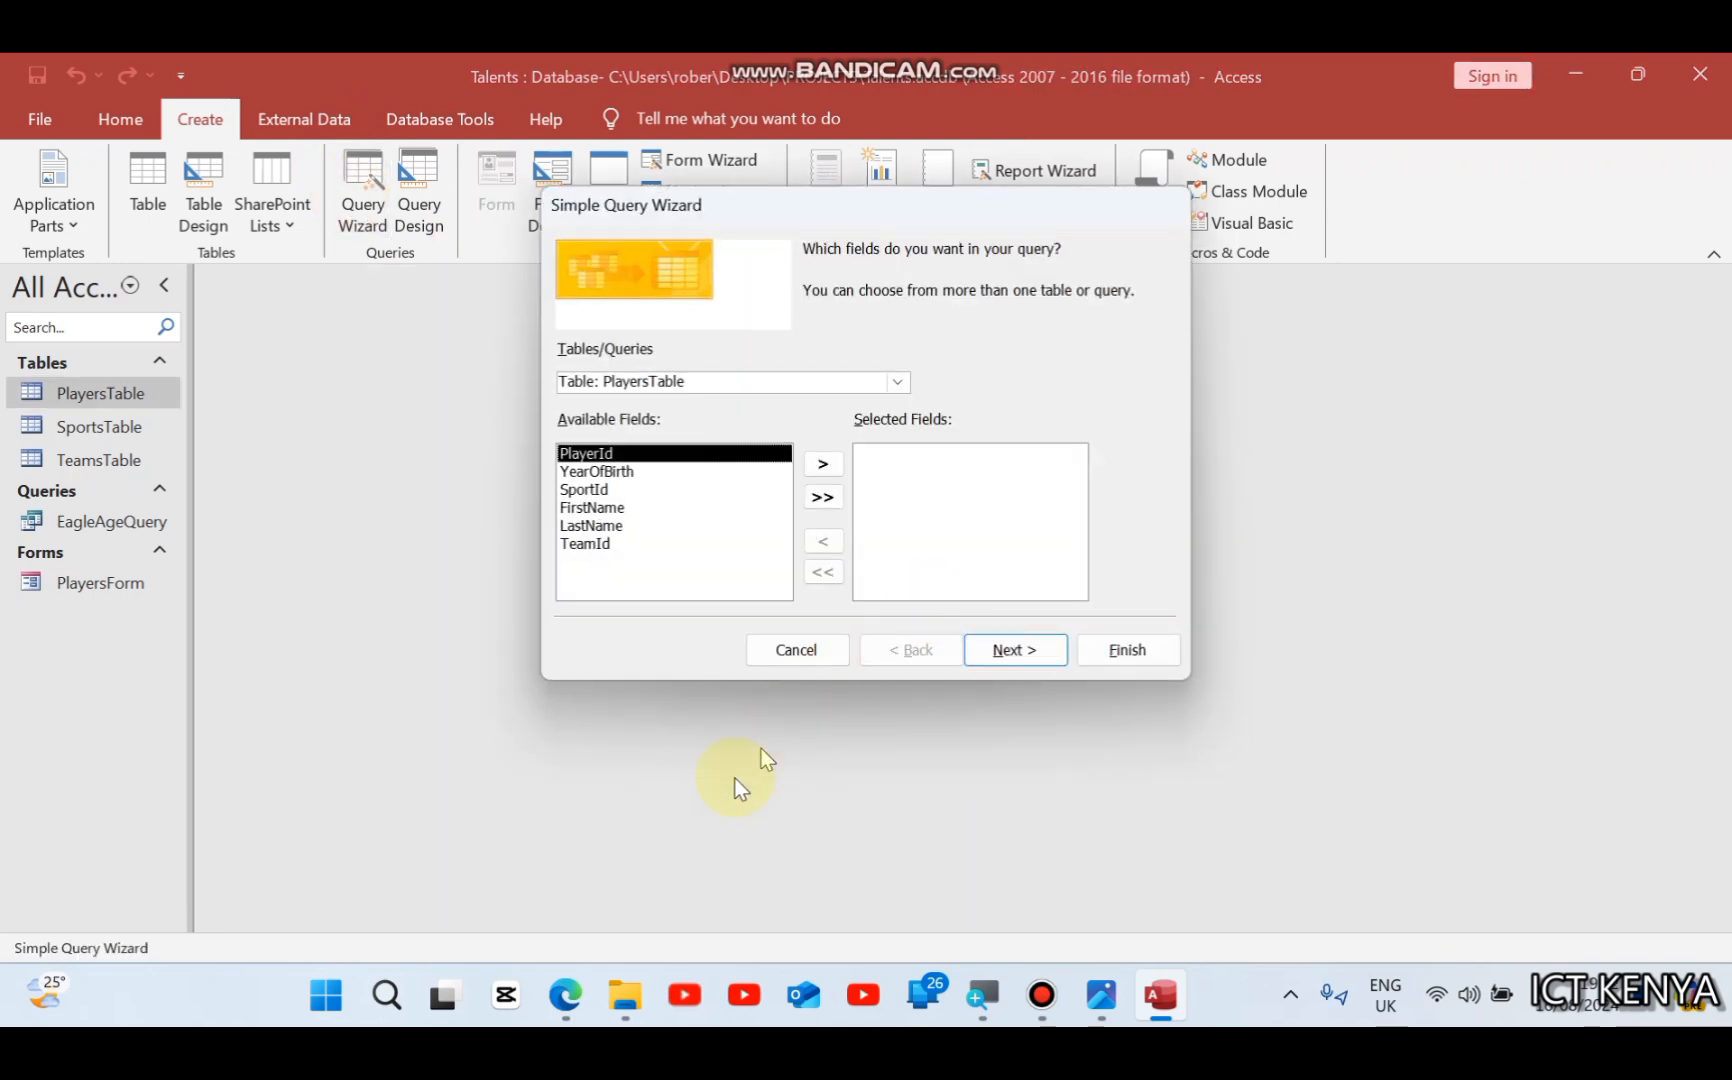
click(581, 988)
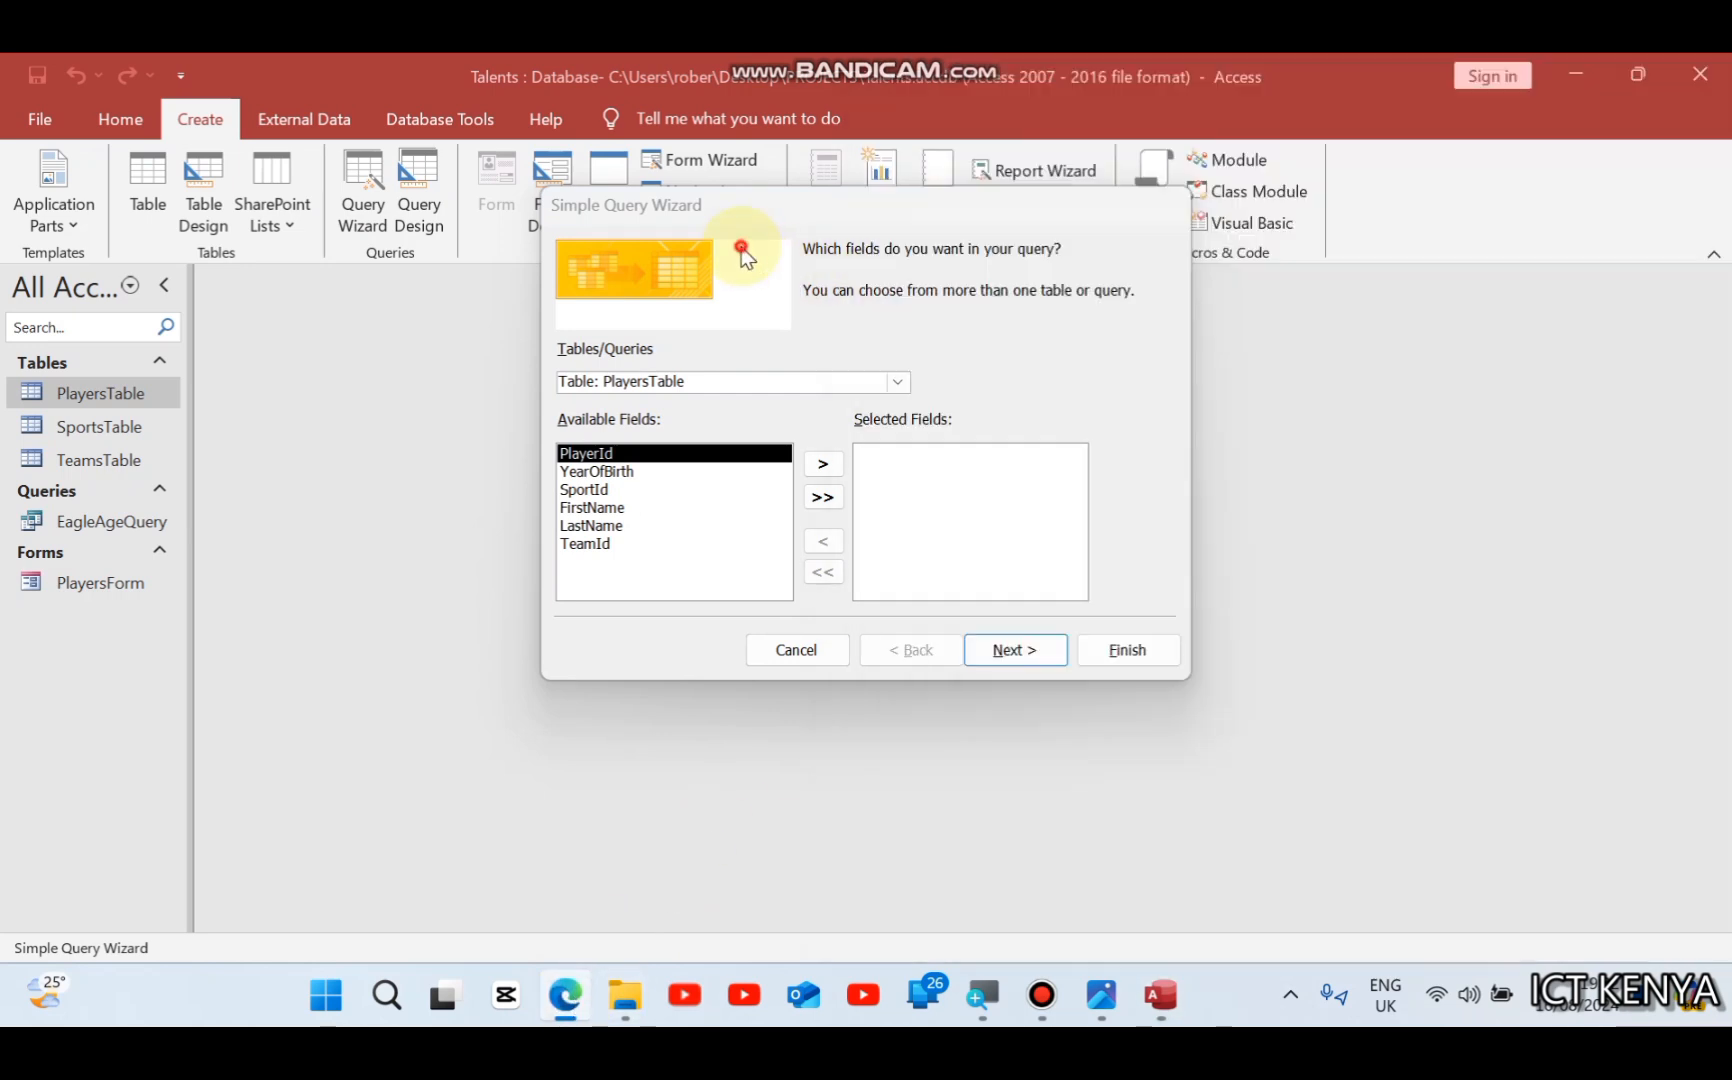
click(744, 258)
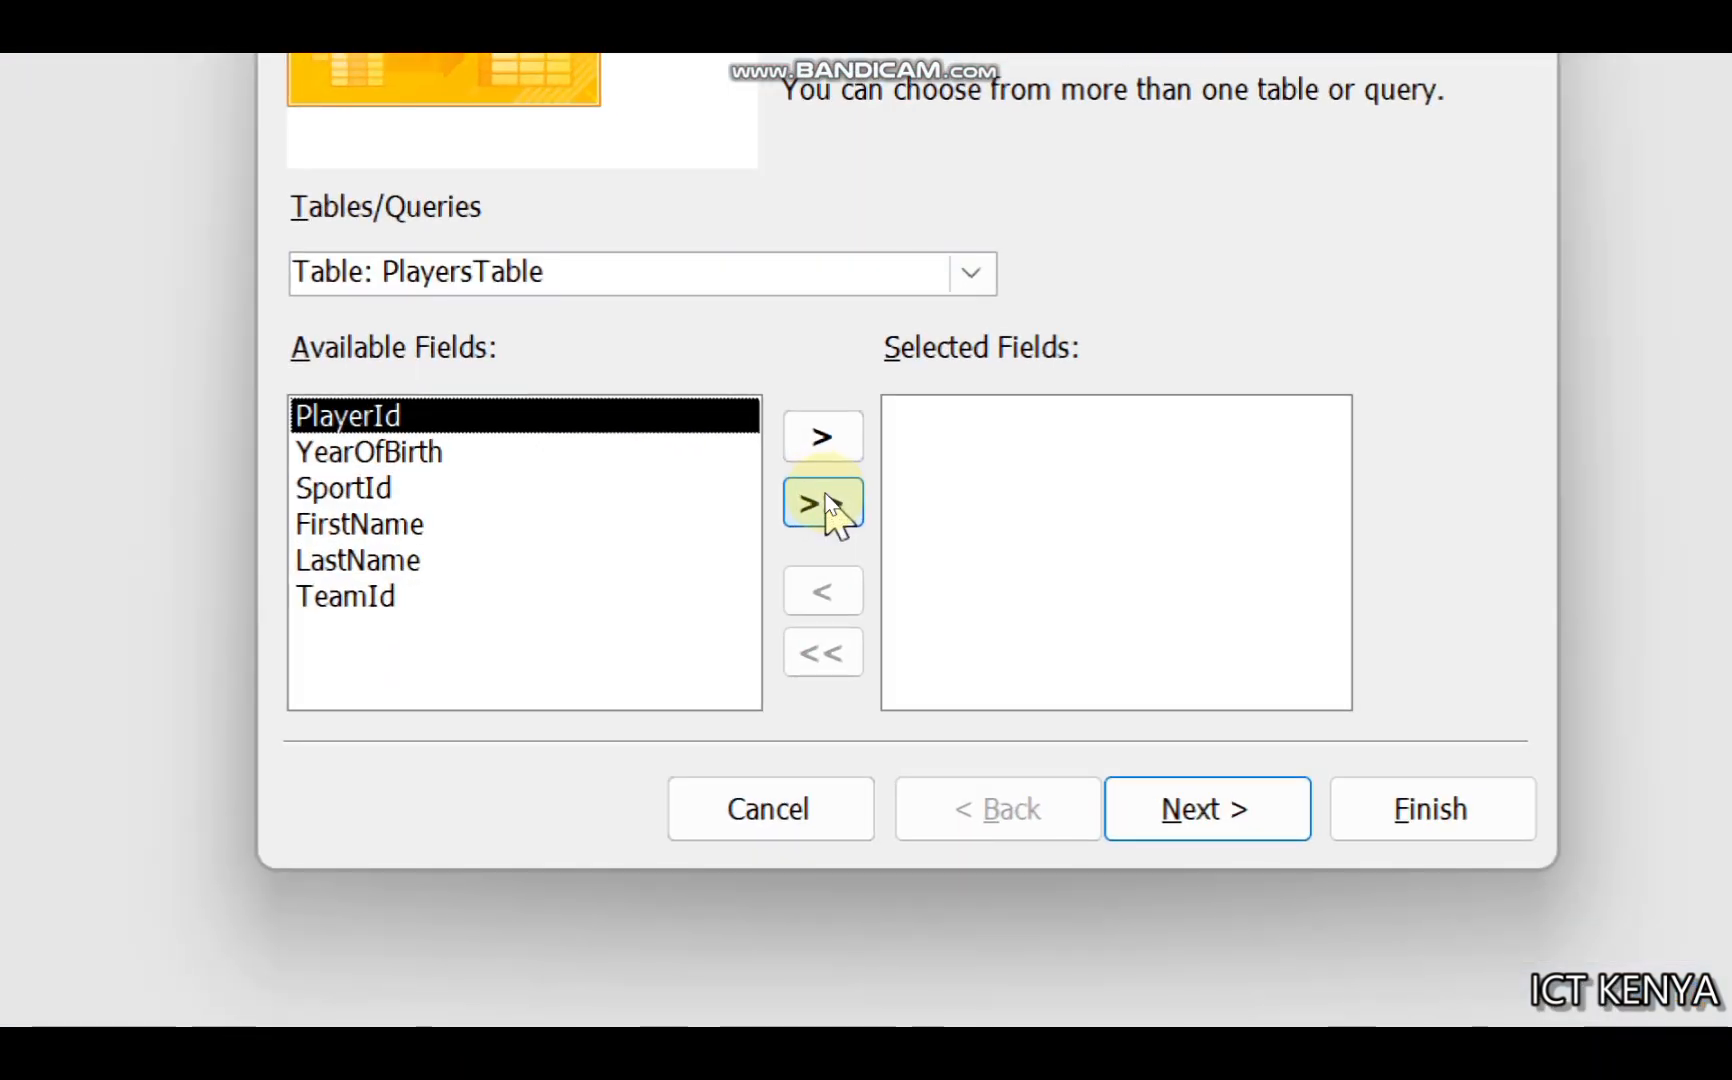
click(828, 503)
Step: Keep the query as a detail query, title it MQuery and finish the wizard, opening it to view its information
click(1235, 812)
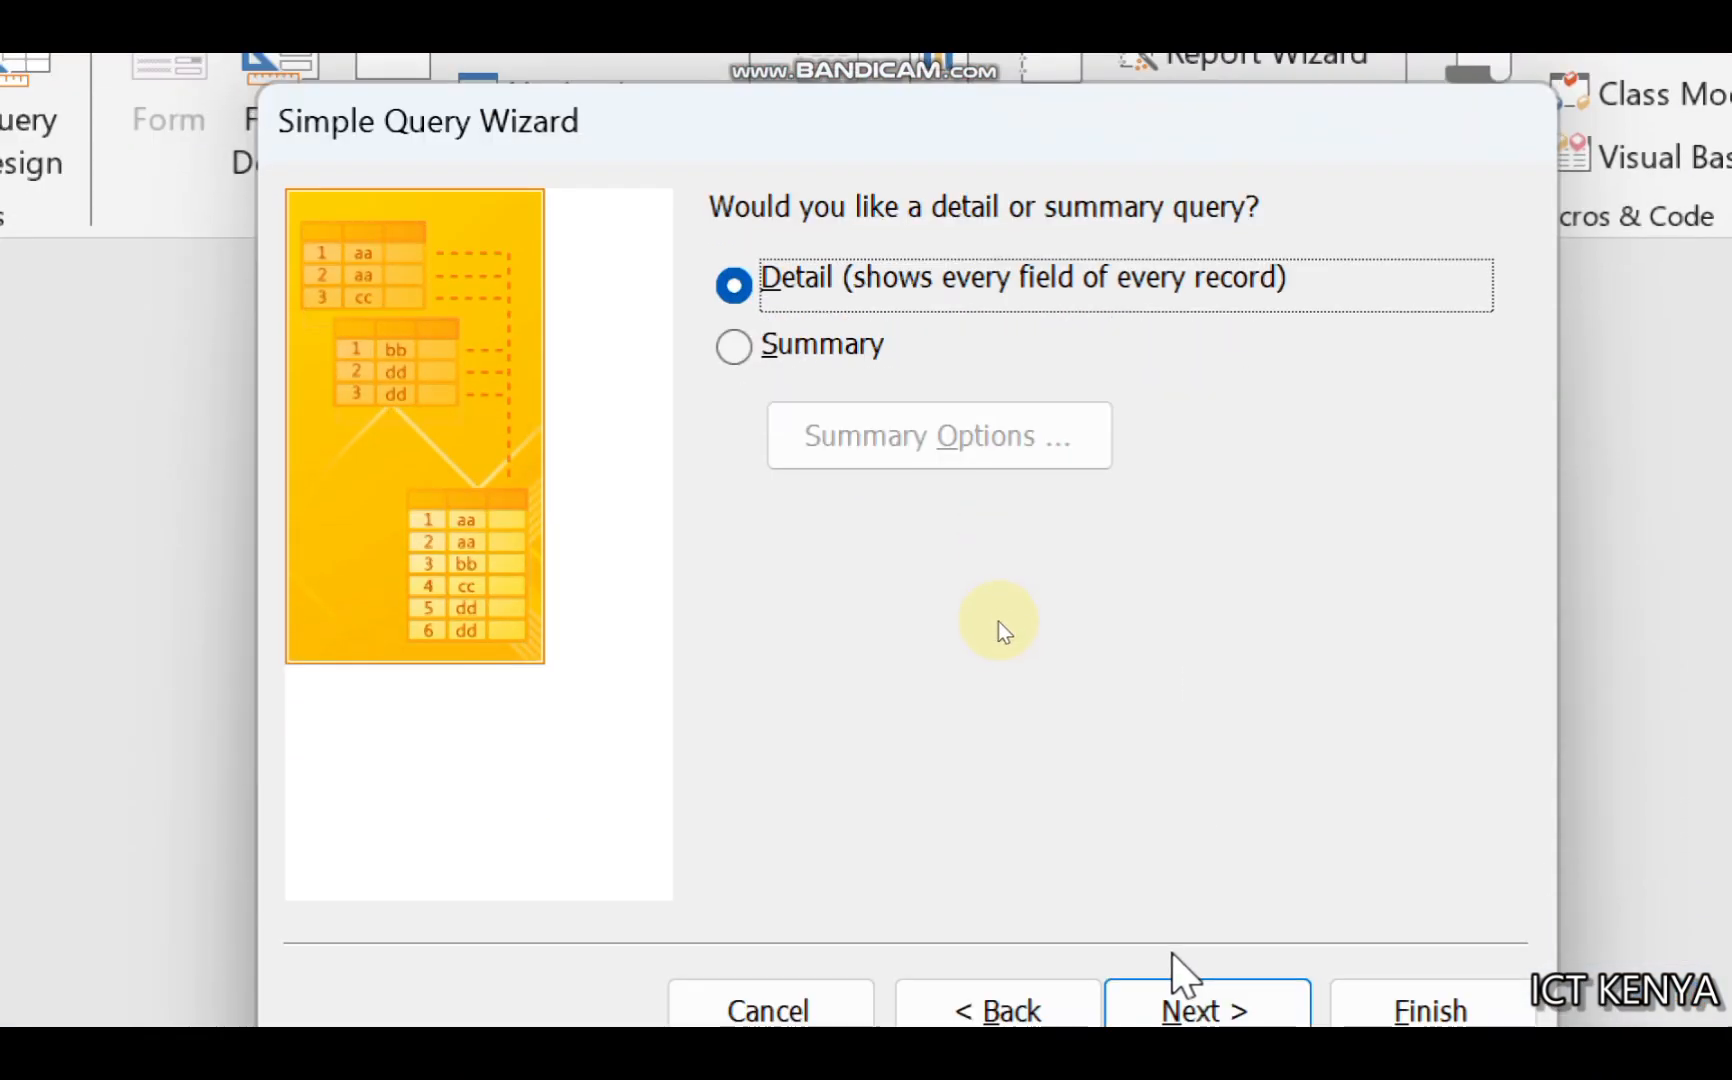
click(1200, 960)
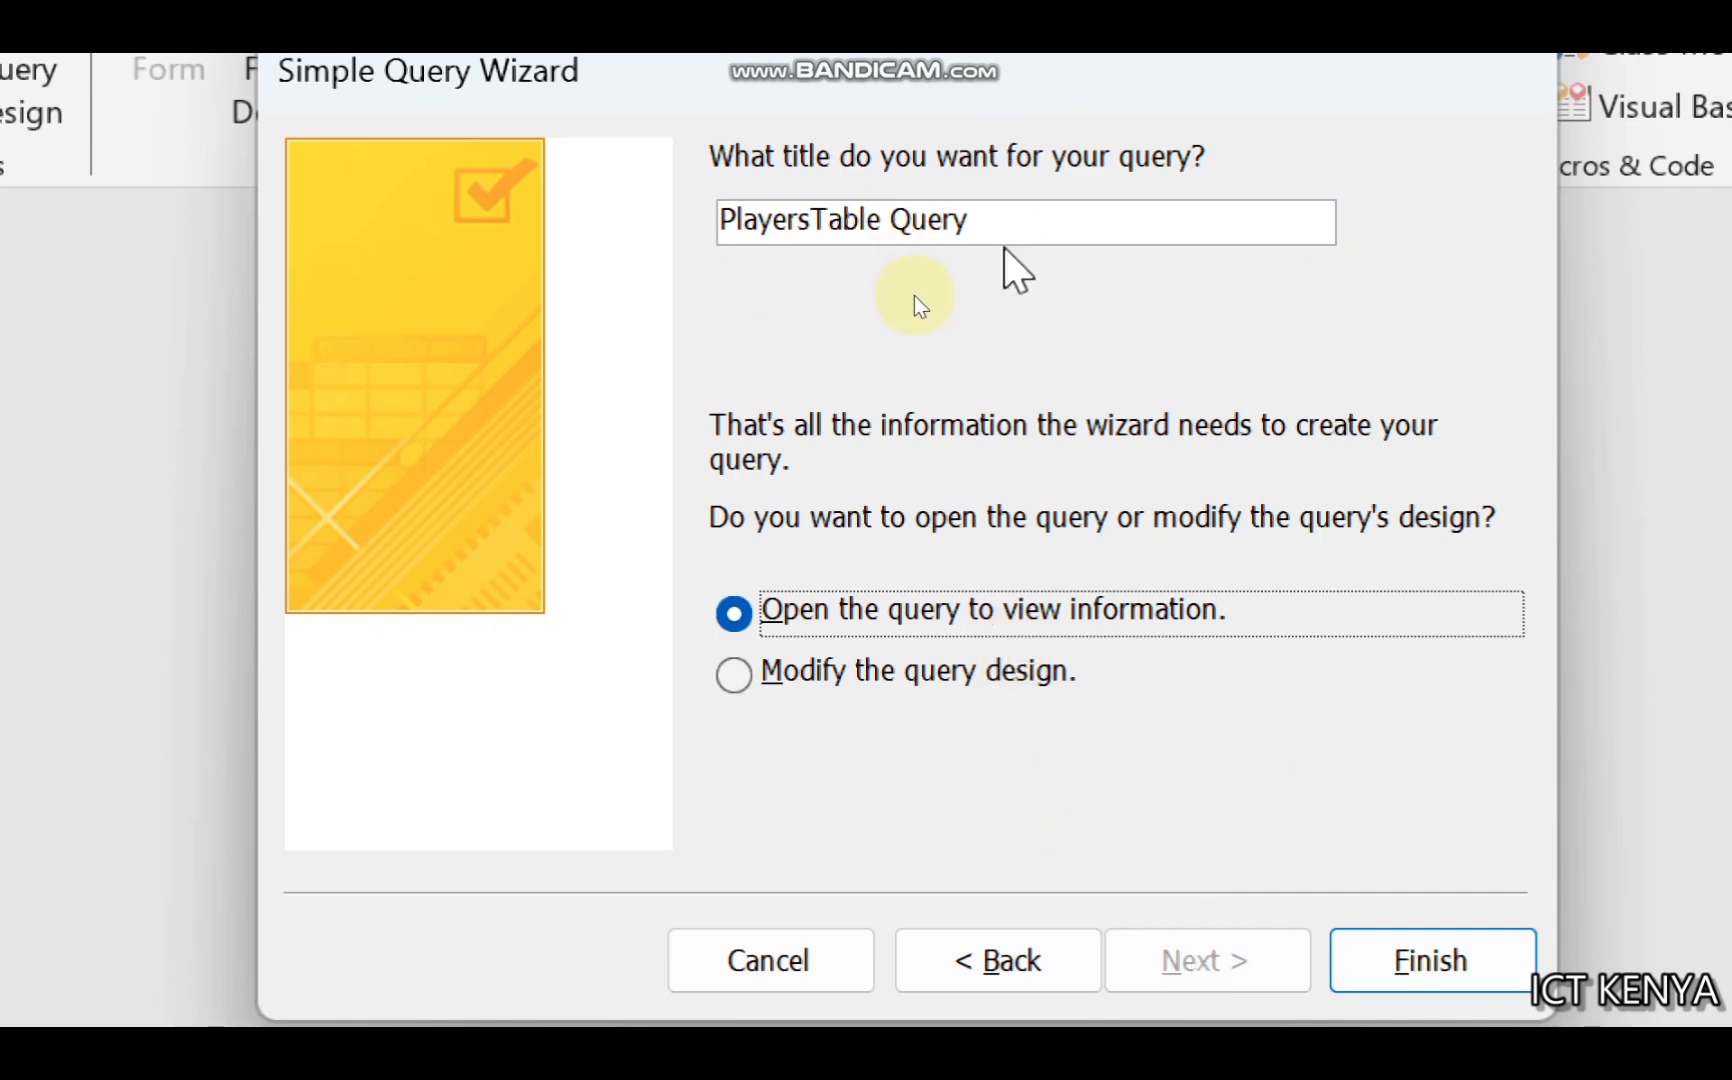
click(1005, 220)
key(BackSpace)
key(BackSpace)
key(BackSpace)
key(BackSpace)
key(BackSpace)
key(BackSpace)
key(BackSpace)
key(BackSpace)
key(BackSpace)
key(BackSpace)
key(BackSpace)
key(BackSpace)
key(BackSpace)
key(BackSpace)
key(BackSpace)
key(BackSpace)
key(BackSpace)
key(BackSpace)
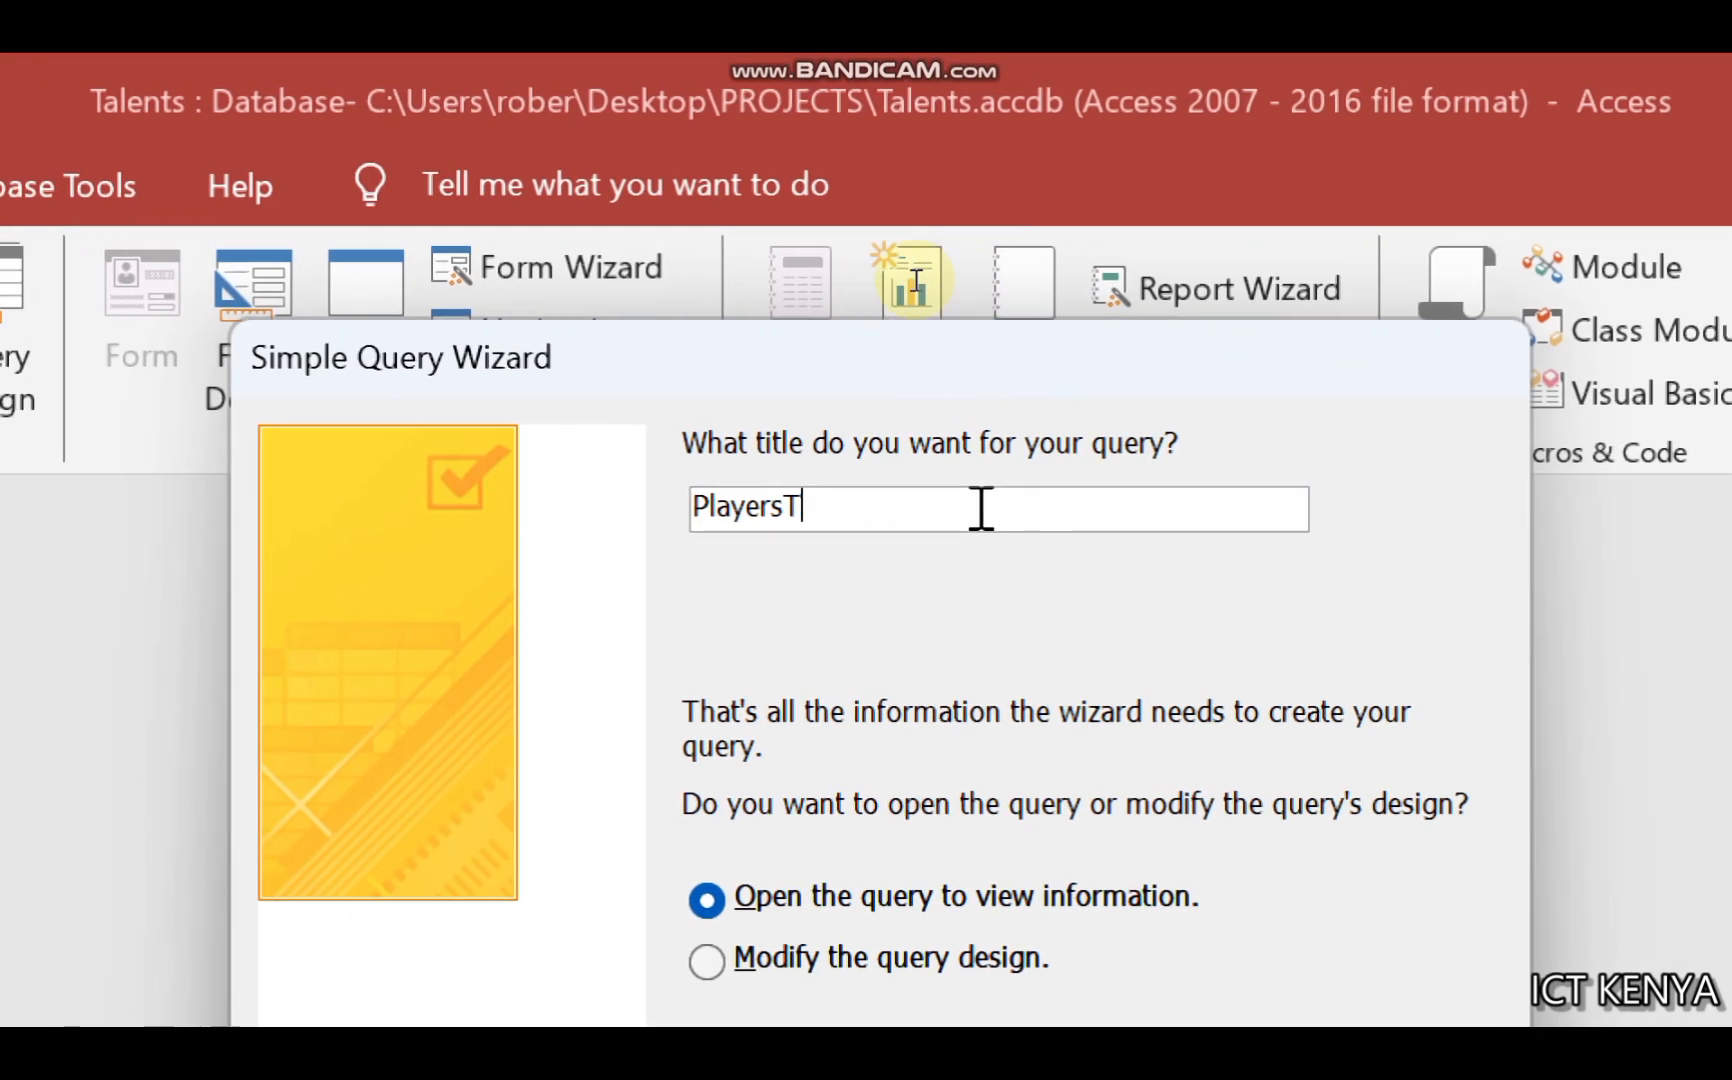
text(MQuer)
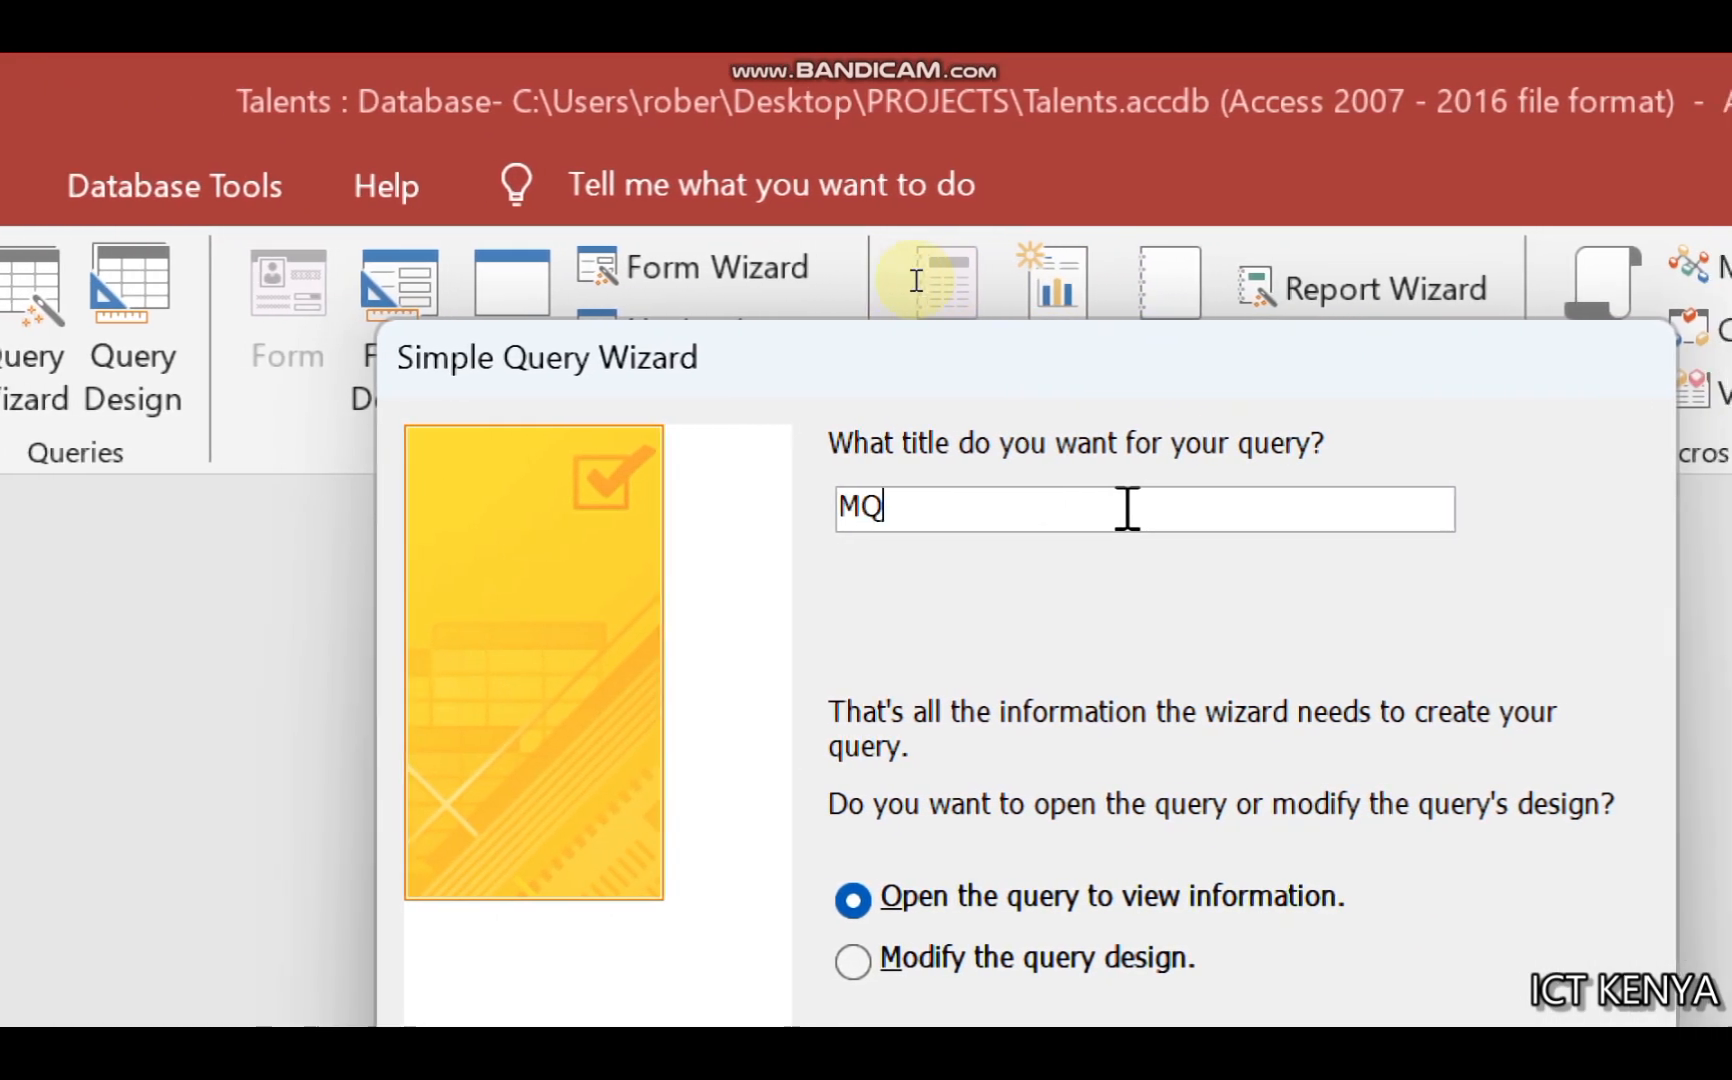
text(y)
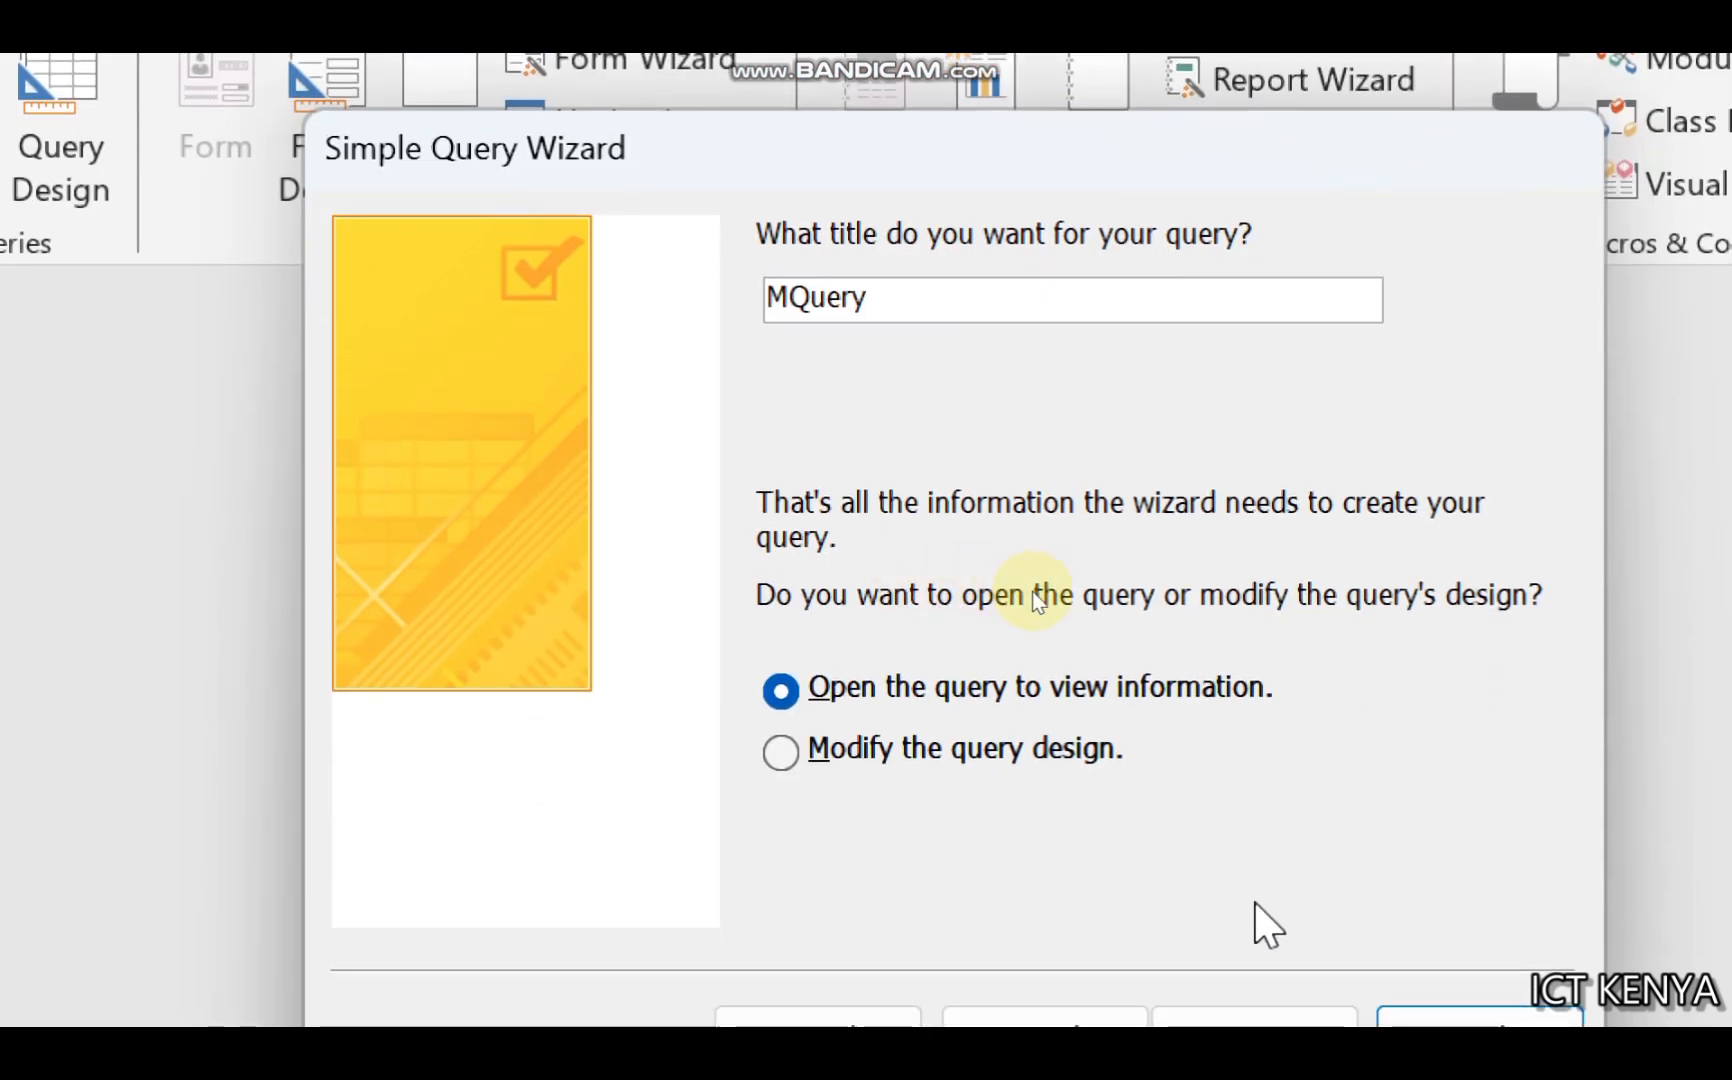
click(1430, 940)
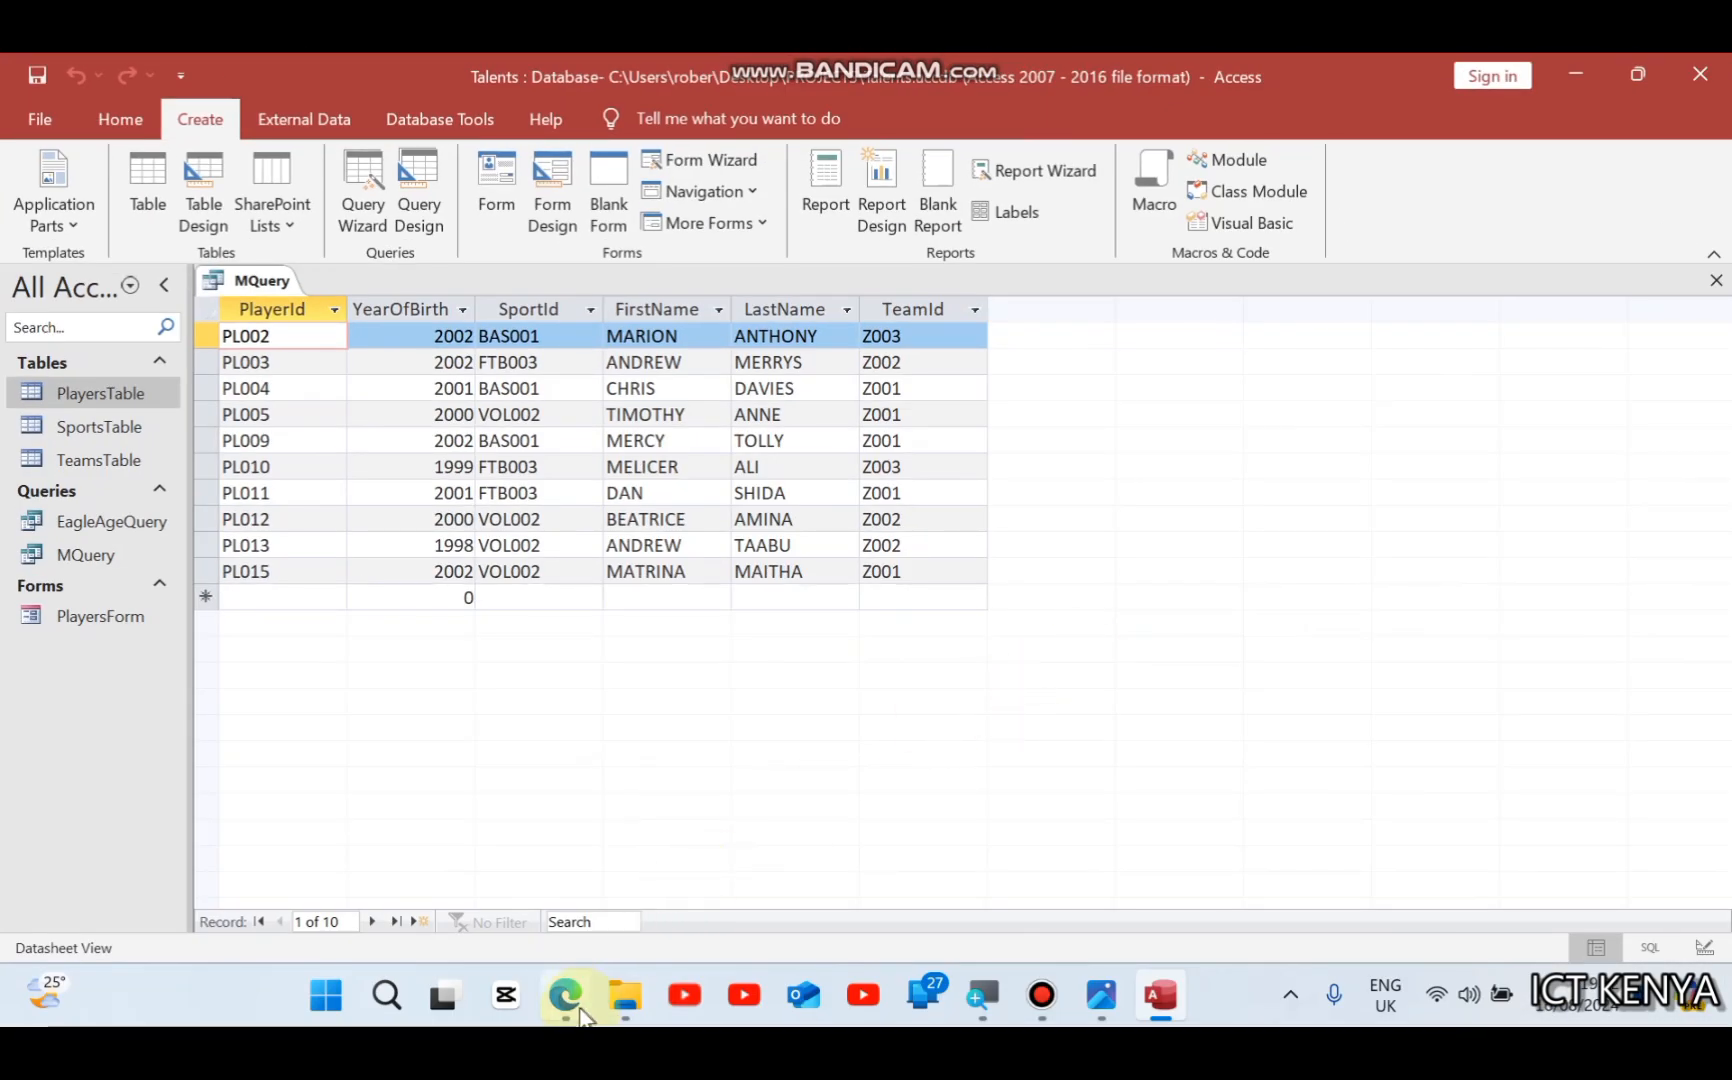
Step: Read the FirstName and TeamId conditions in question (e)(ii) of the exam paper and look at the FirstName column in MQuery
click(565, 995)
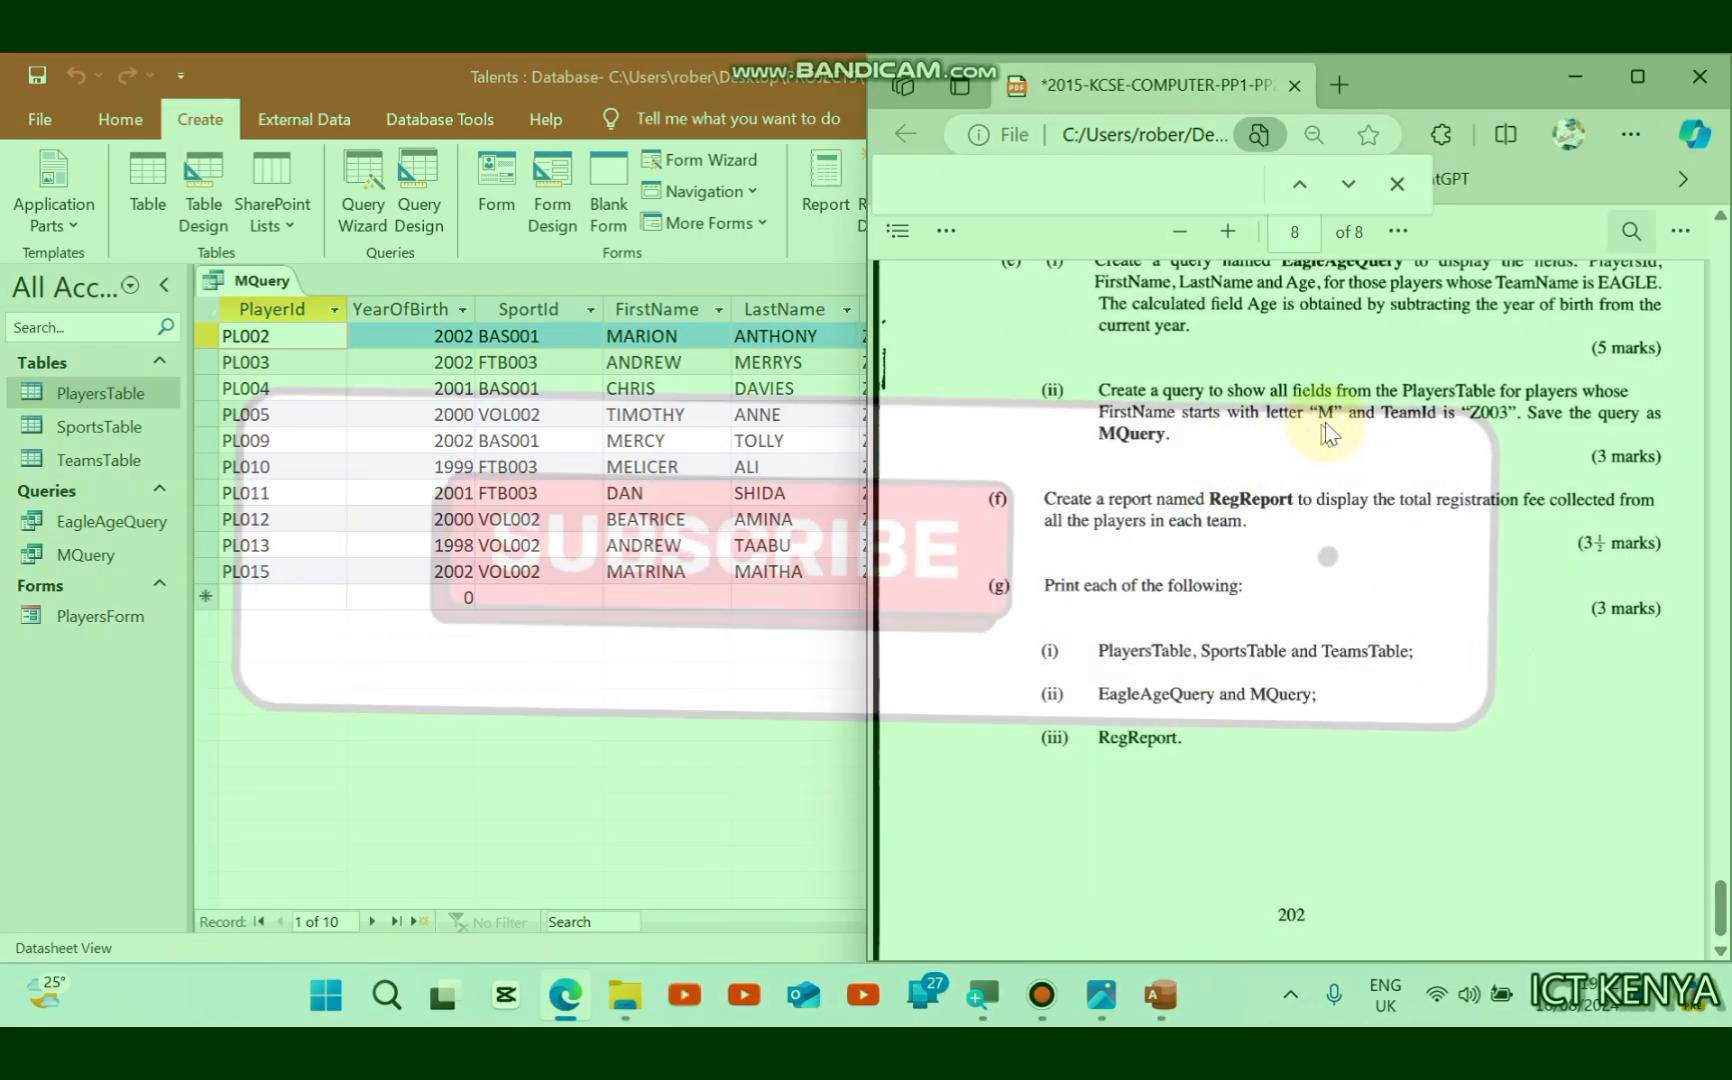
click(634, 334)
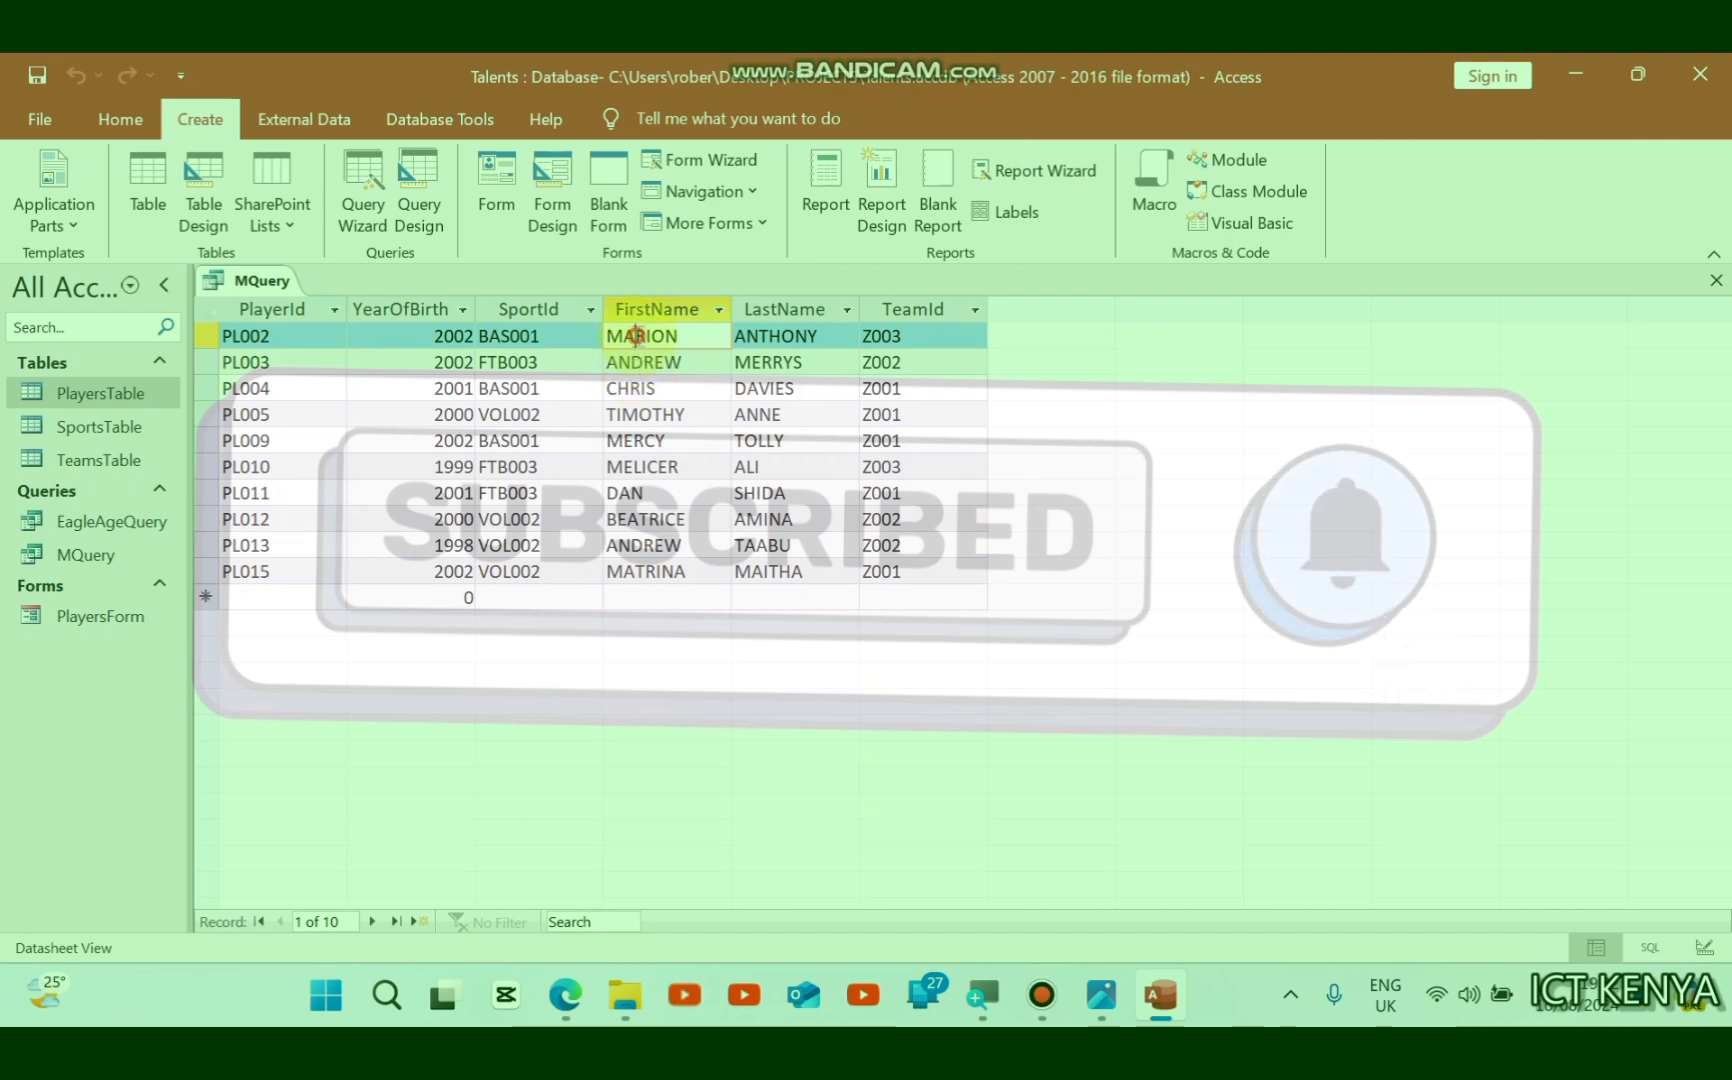
click(634, 335)
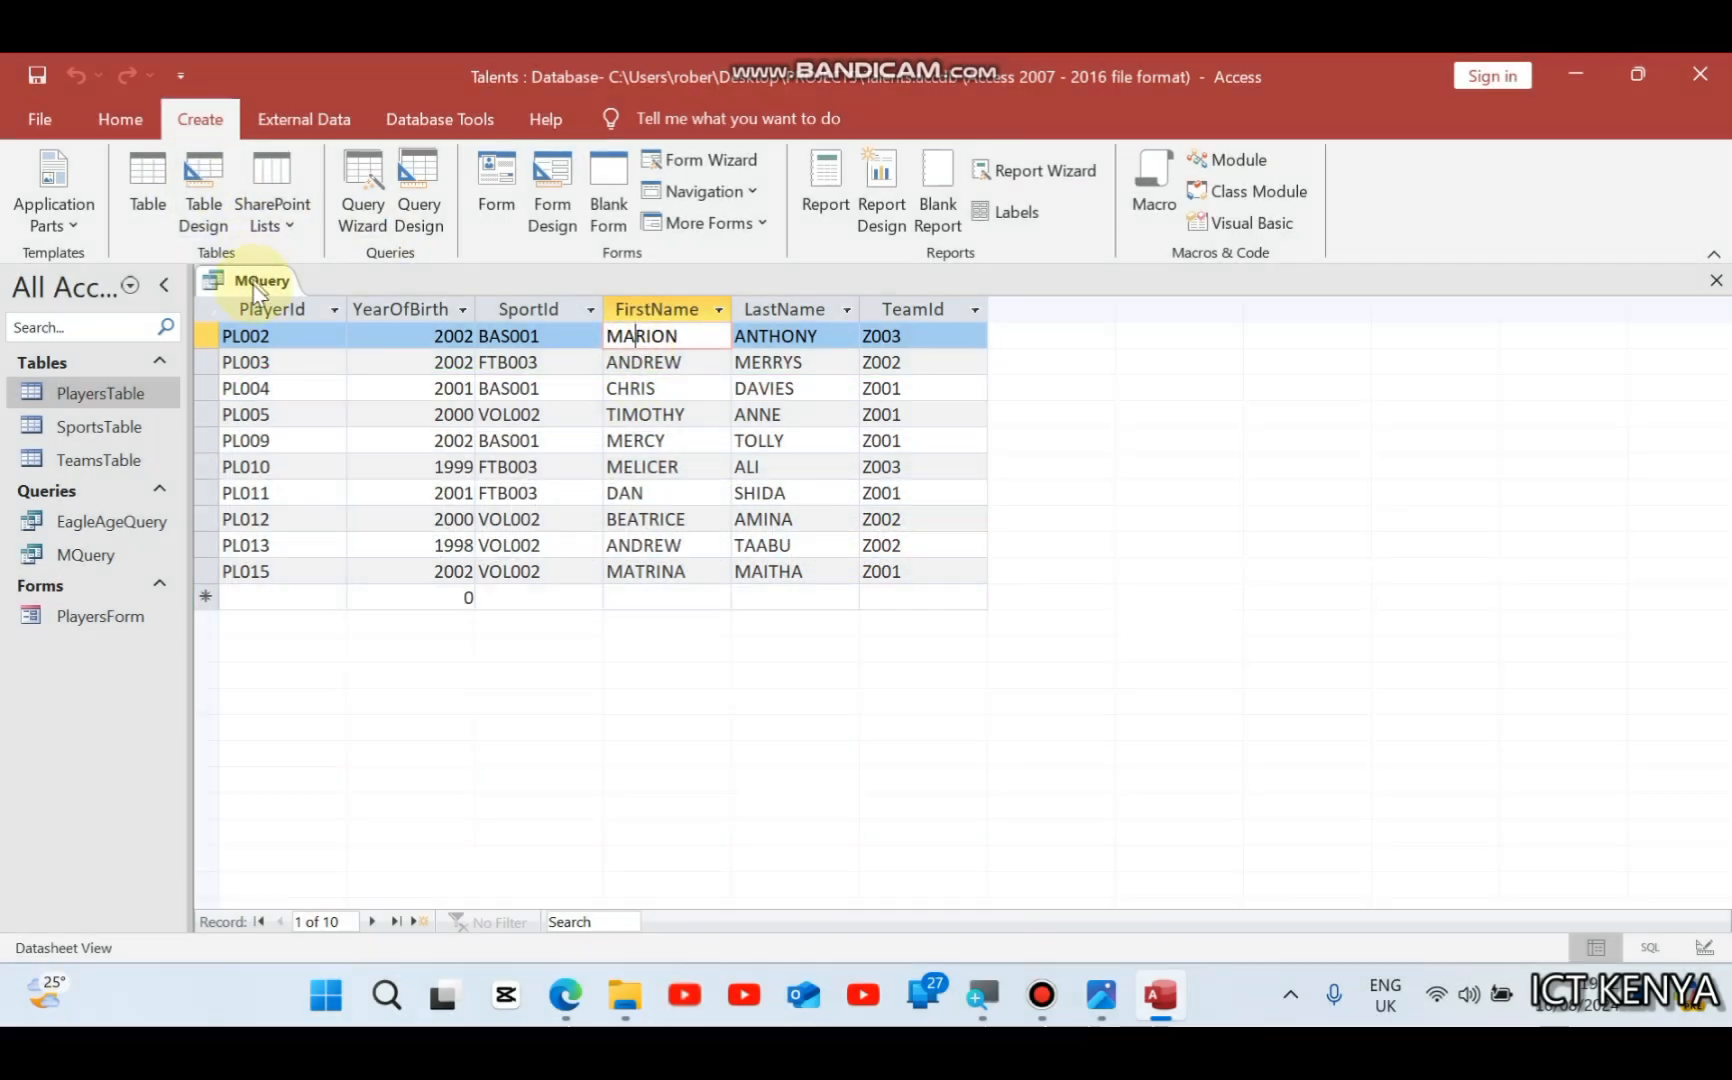
right_click(258, 281)
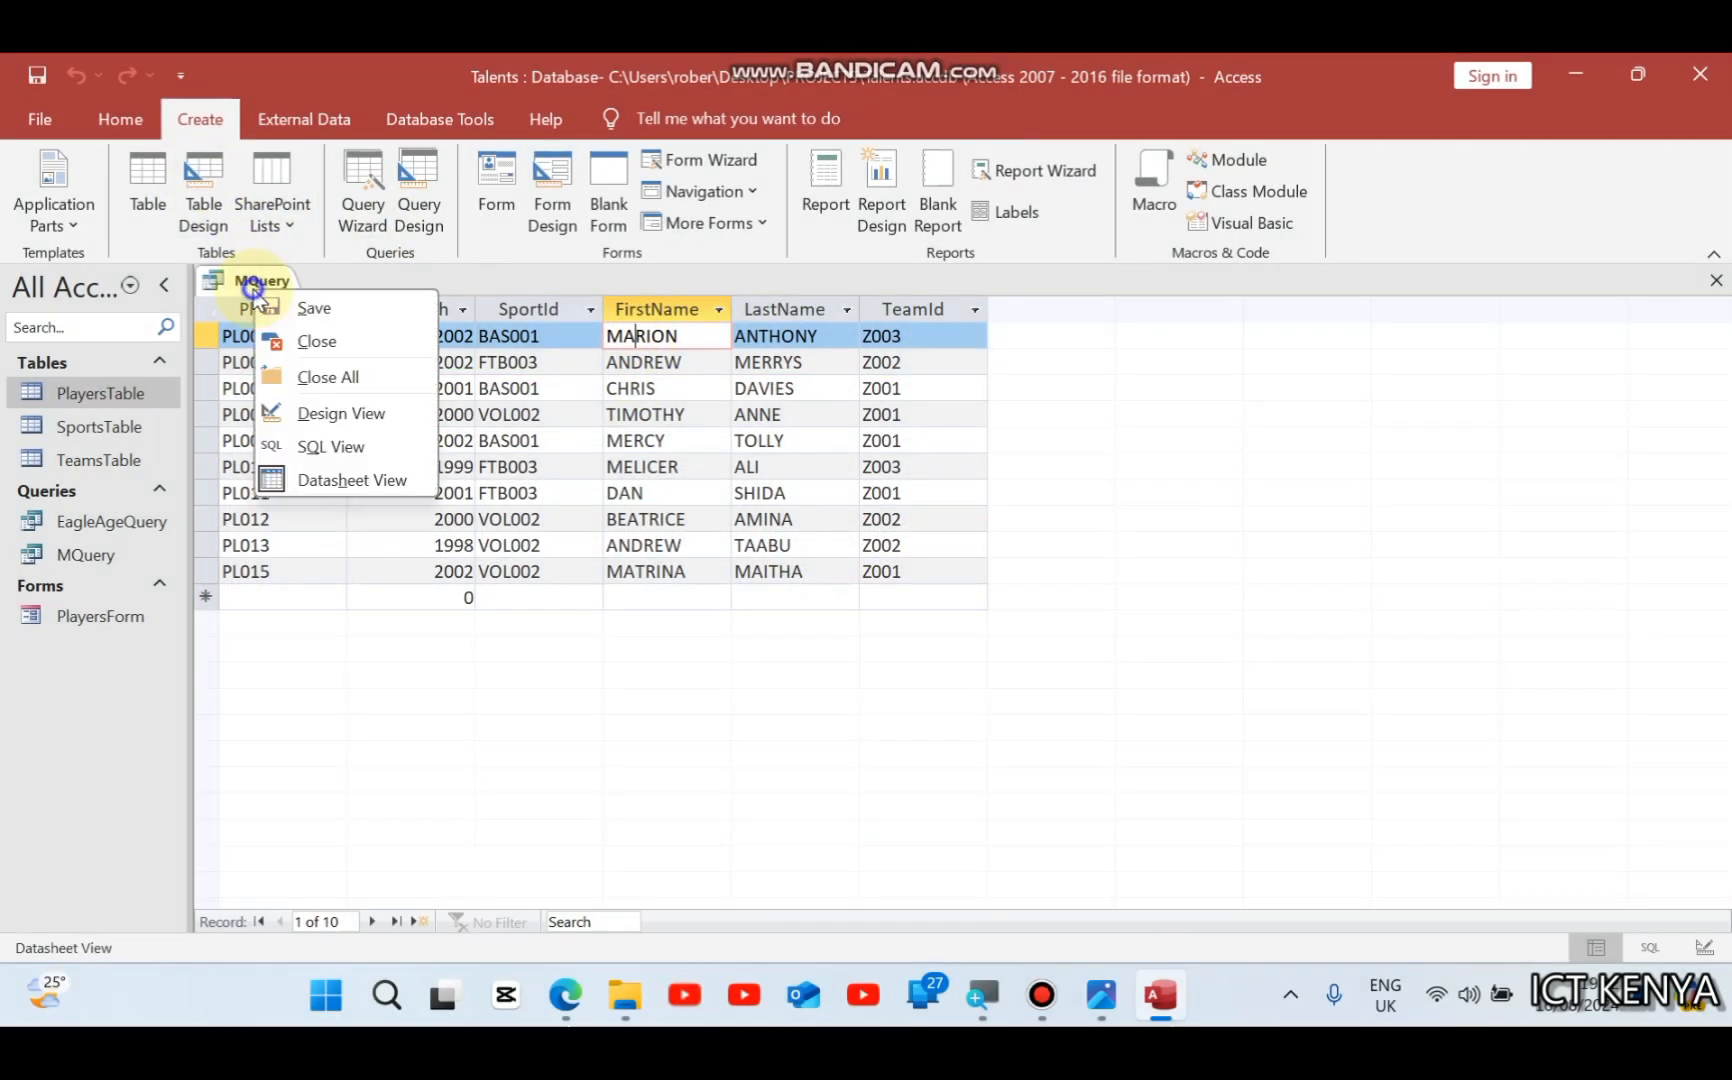
click(310, 412)
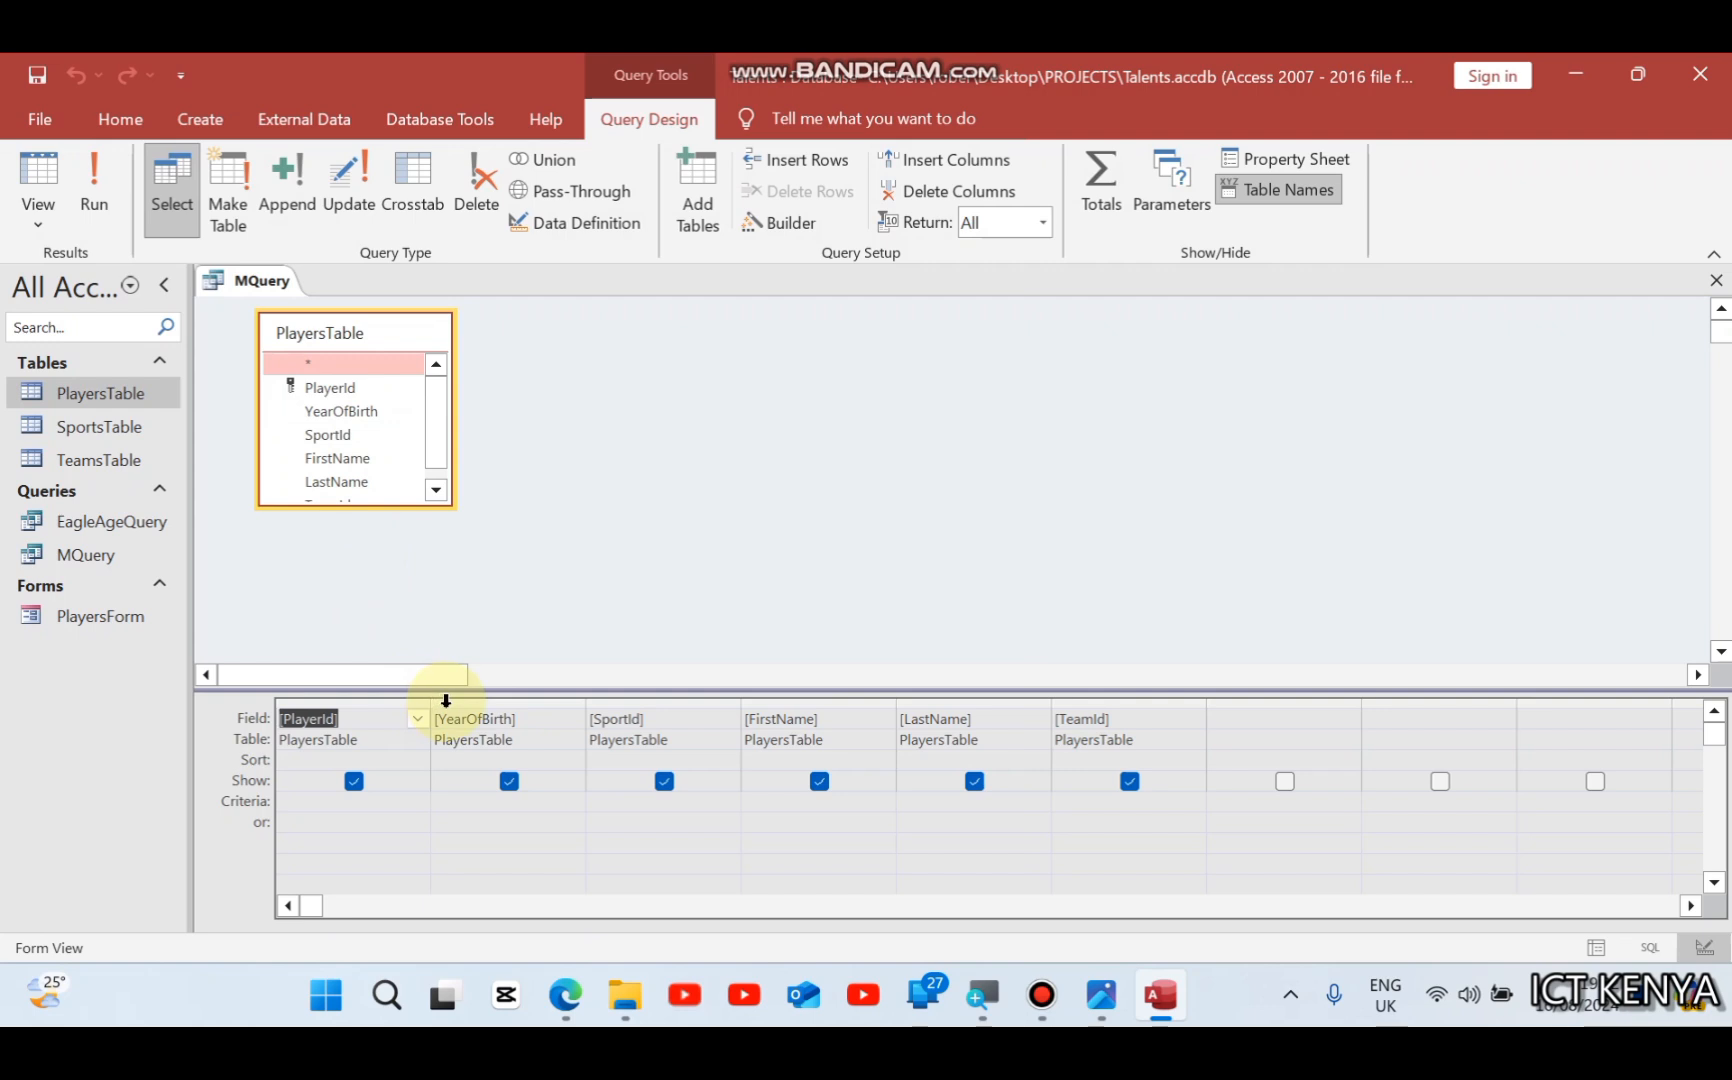
key(BackSpace)
click(453, 711)
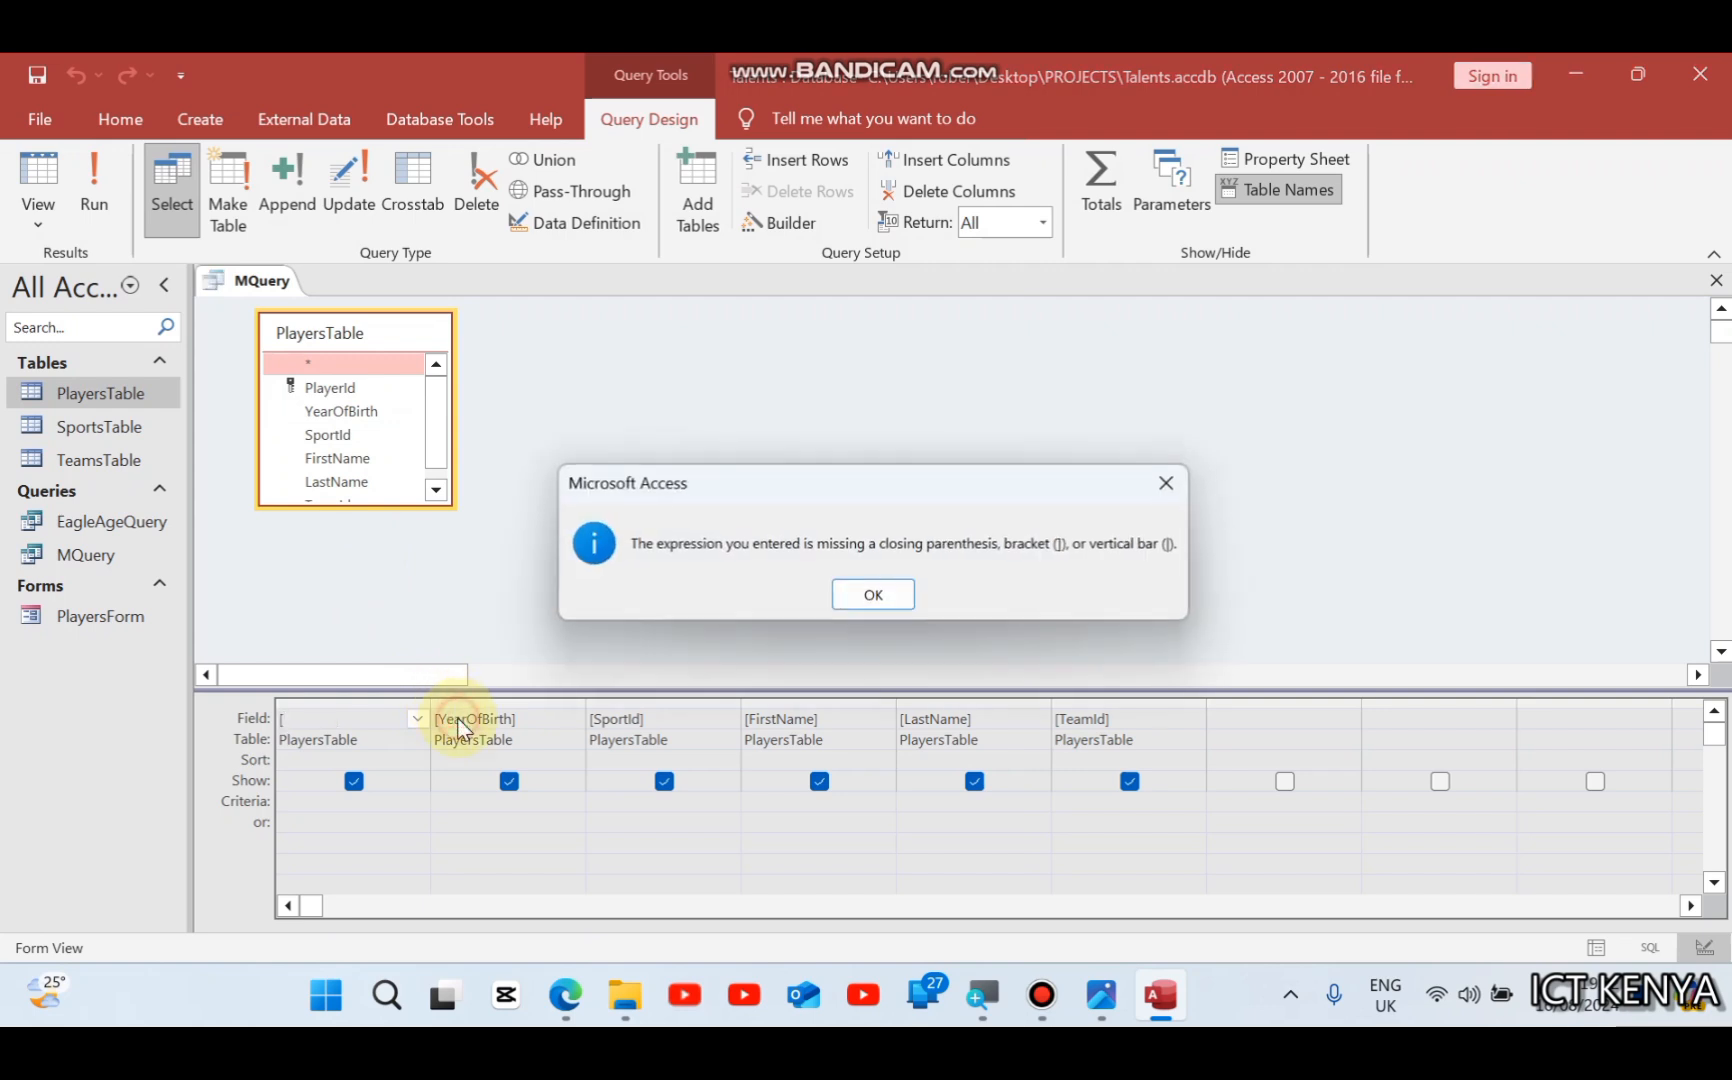
click(862, 598)
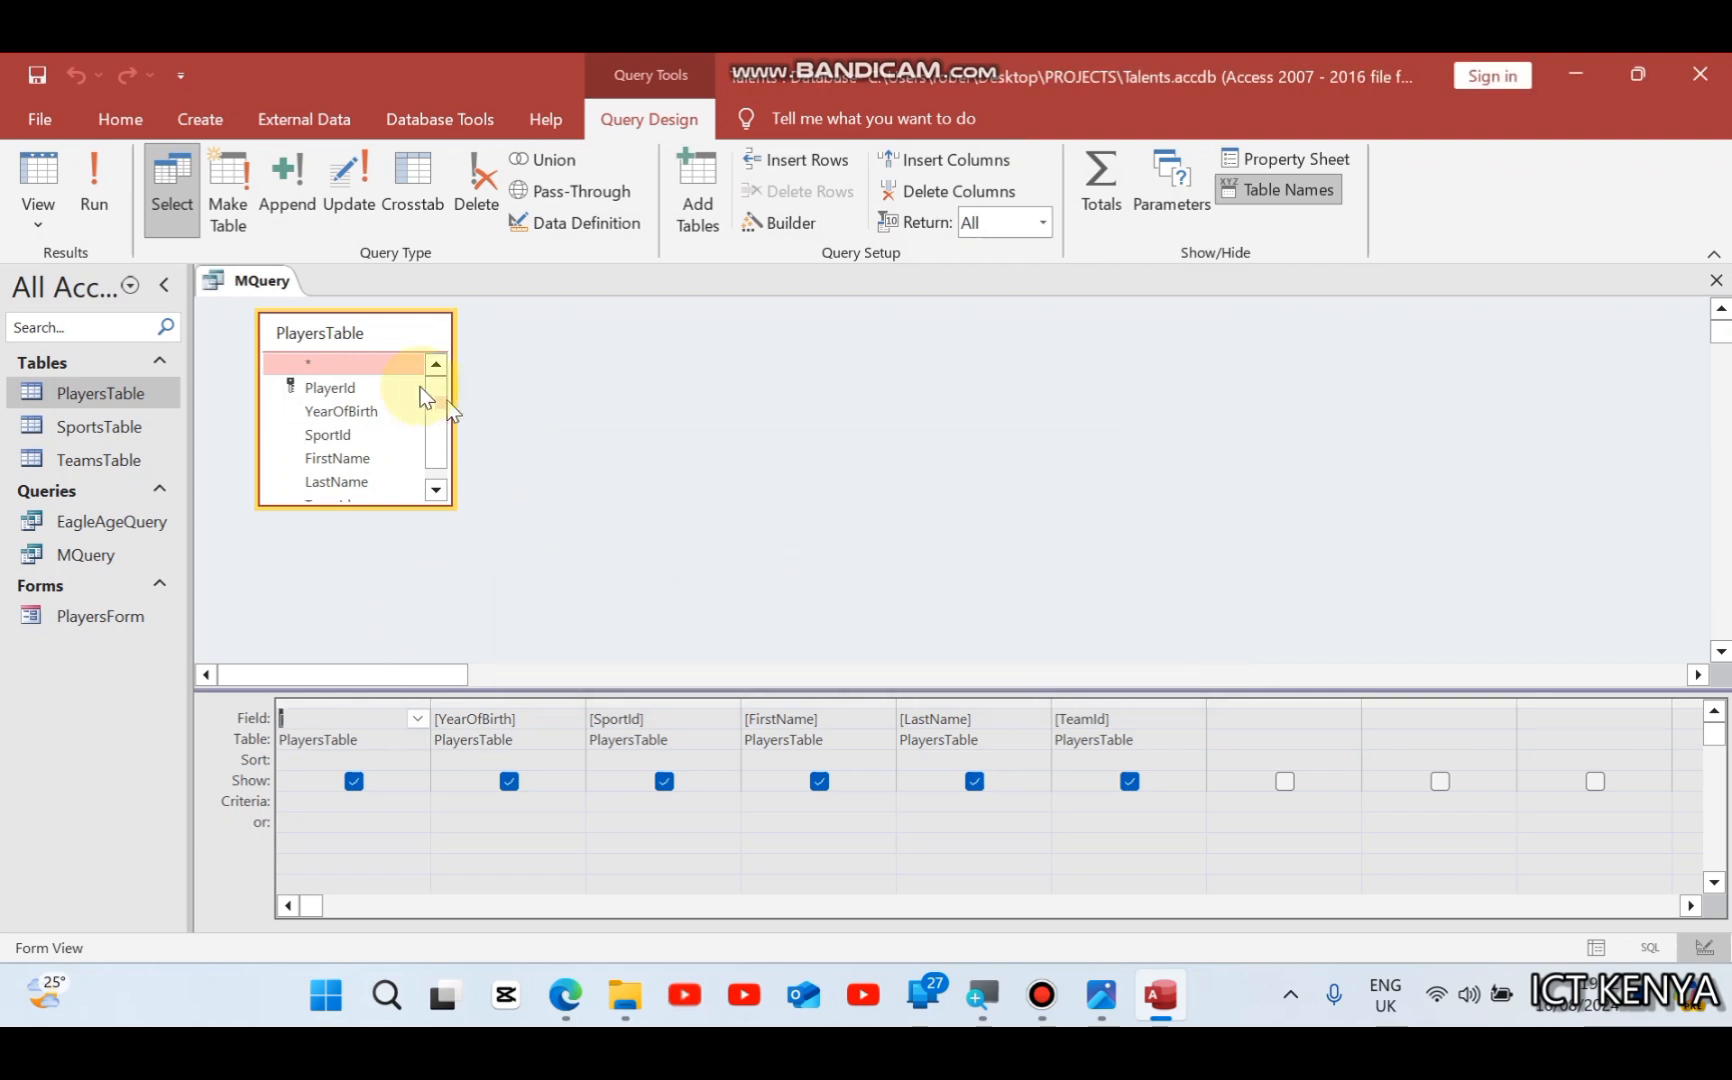
right_click(285, 290)
click(318, 329)
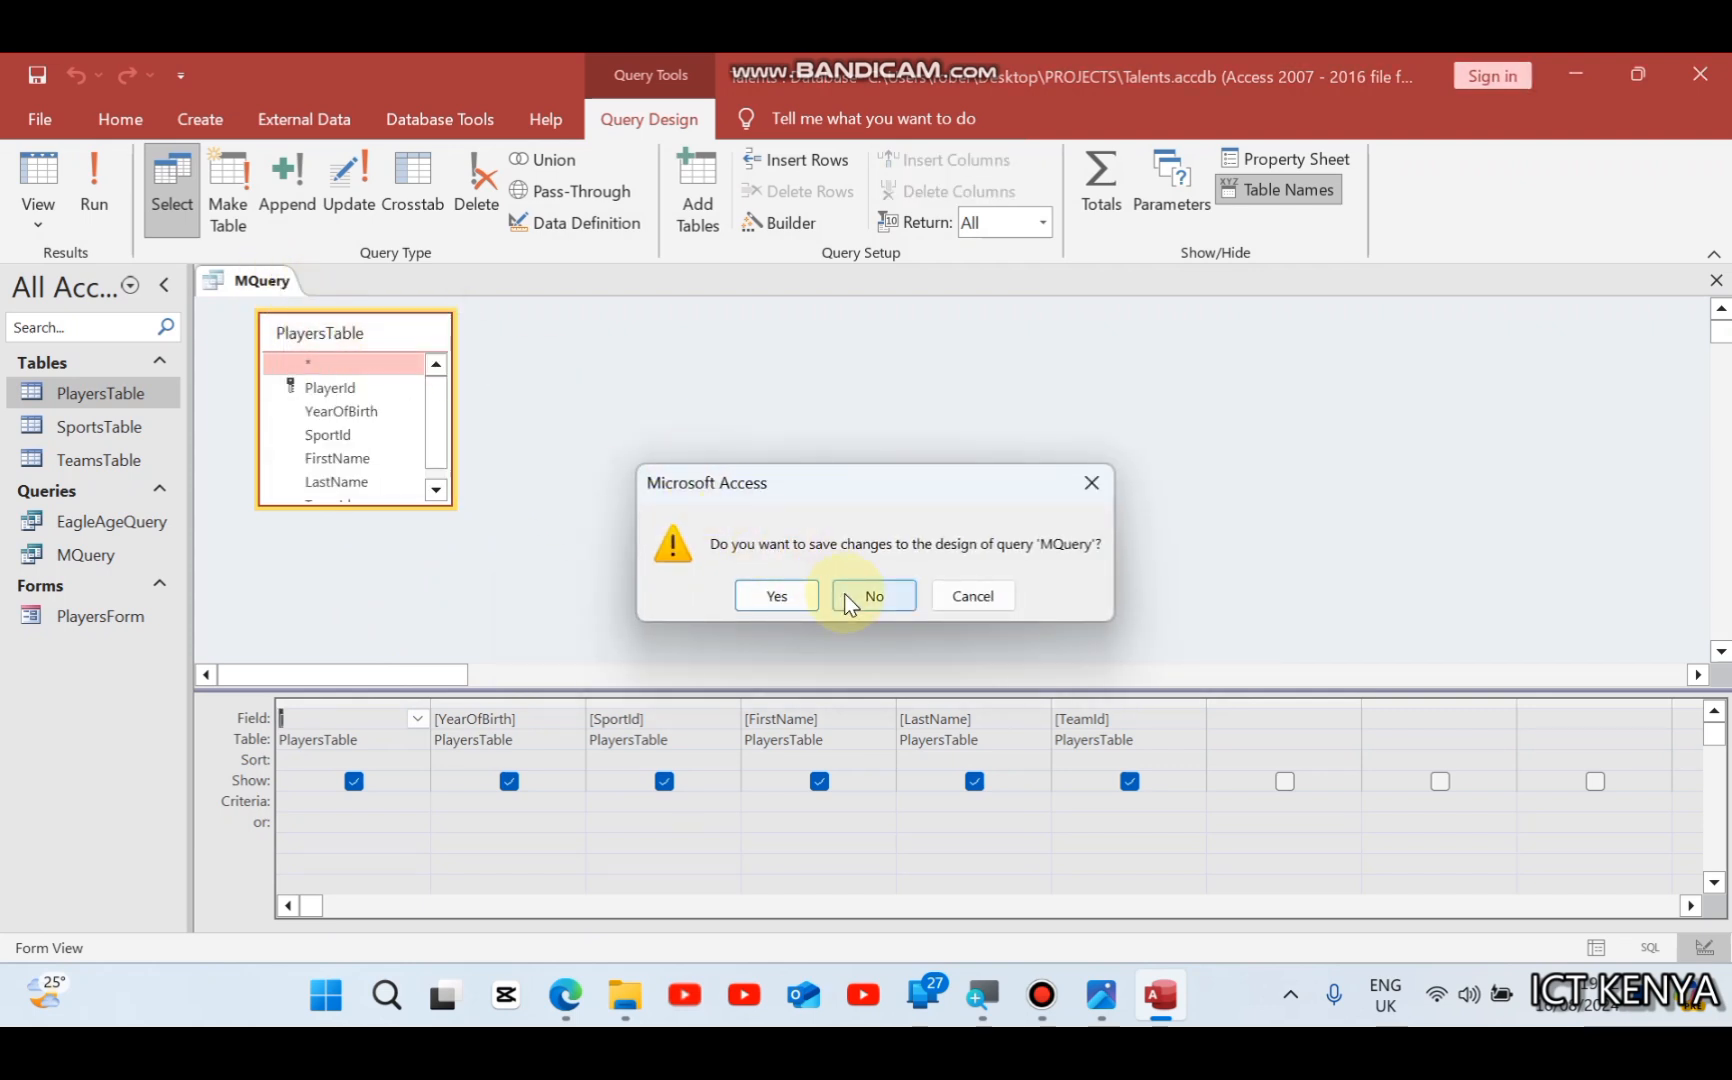
click(844, 593)
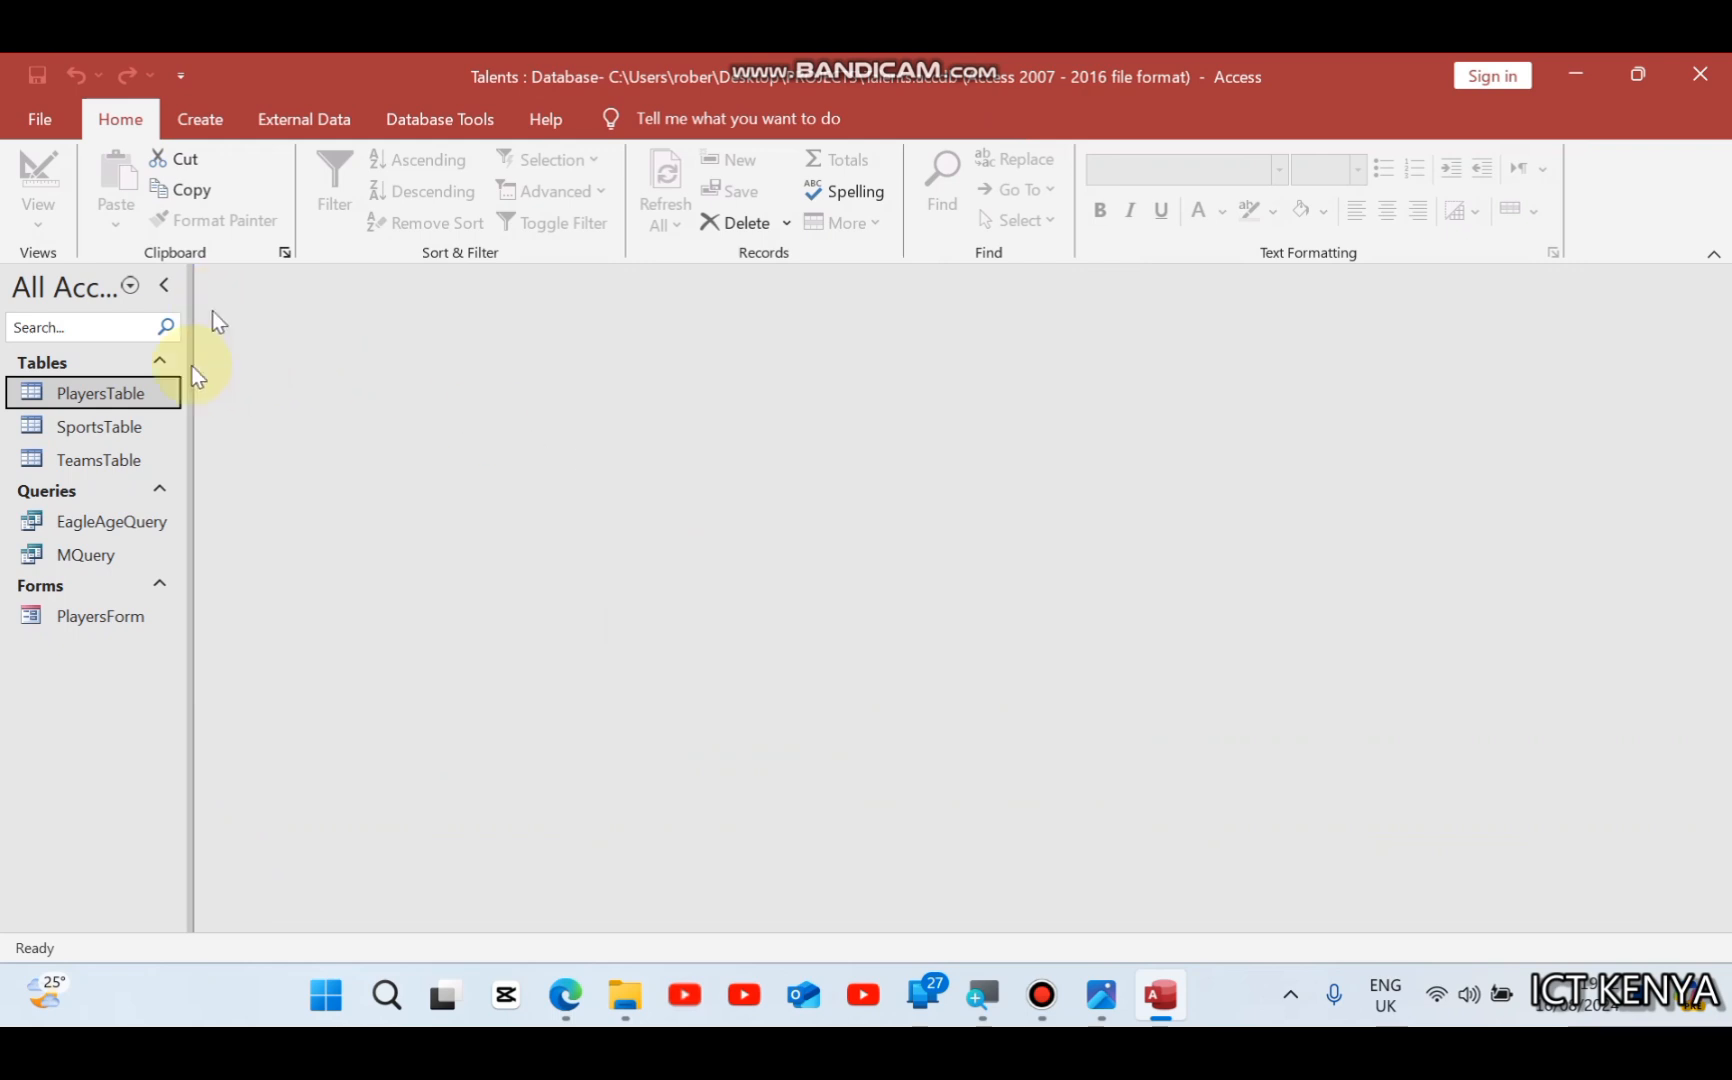
Step: Reopen MQuery, show it in Design View and place the cursor in the Criteria row of FirstName
double_click(111, 552)
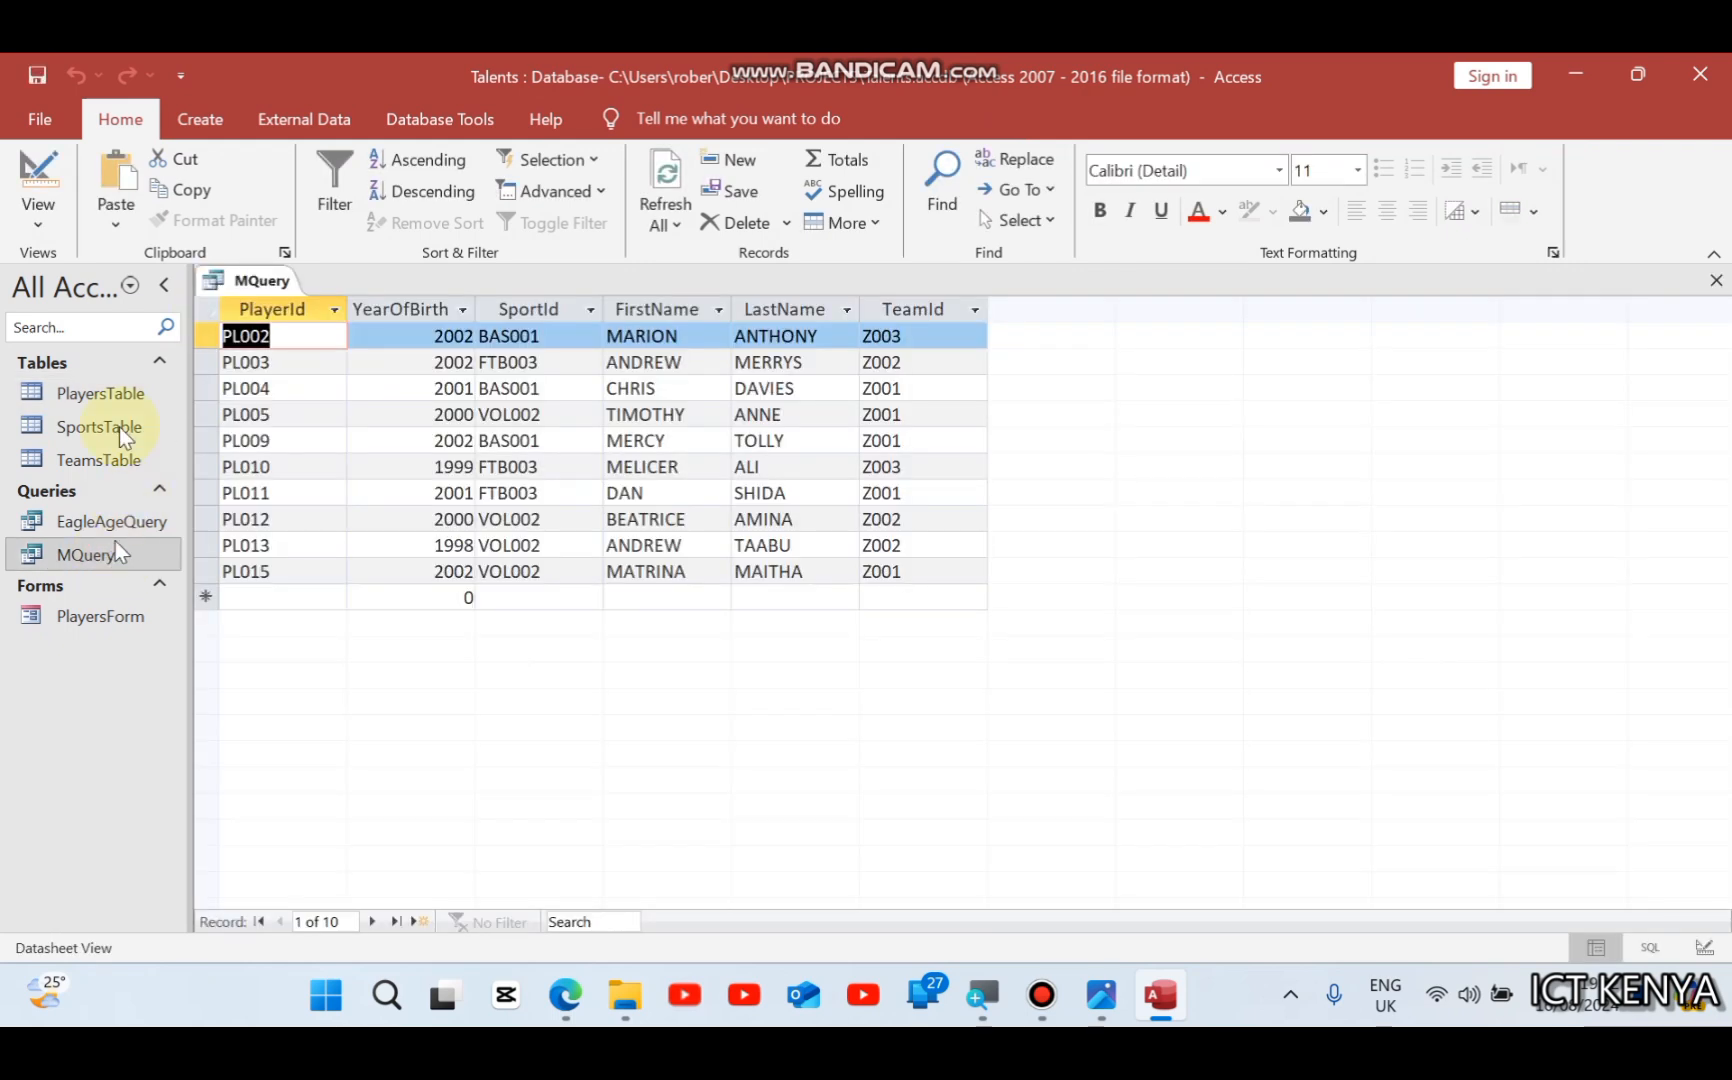
click(54, 165)
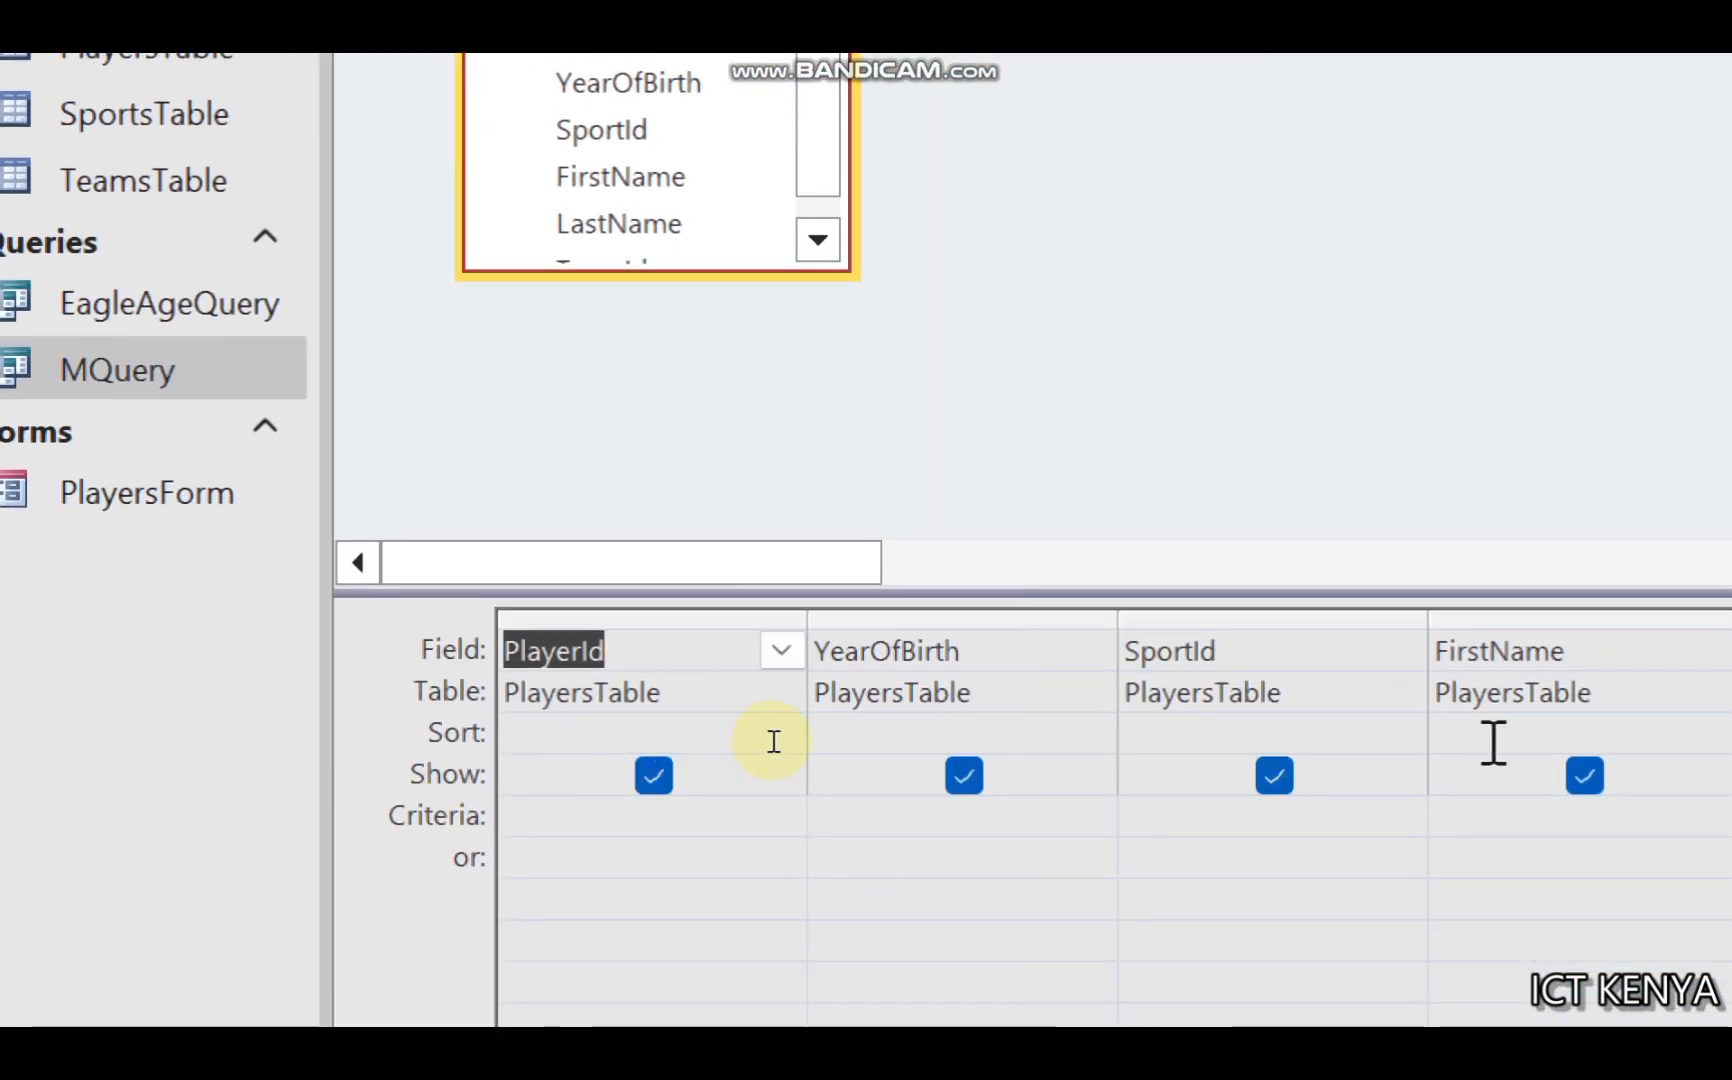
click(504, 815)
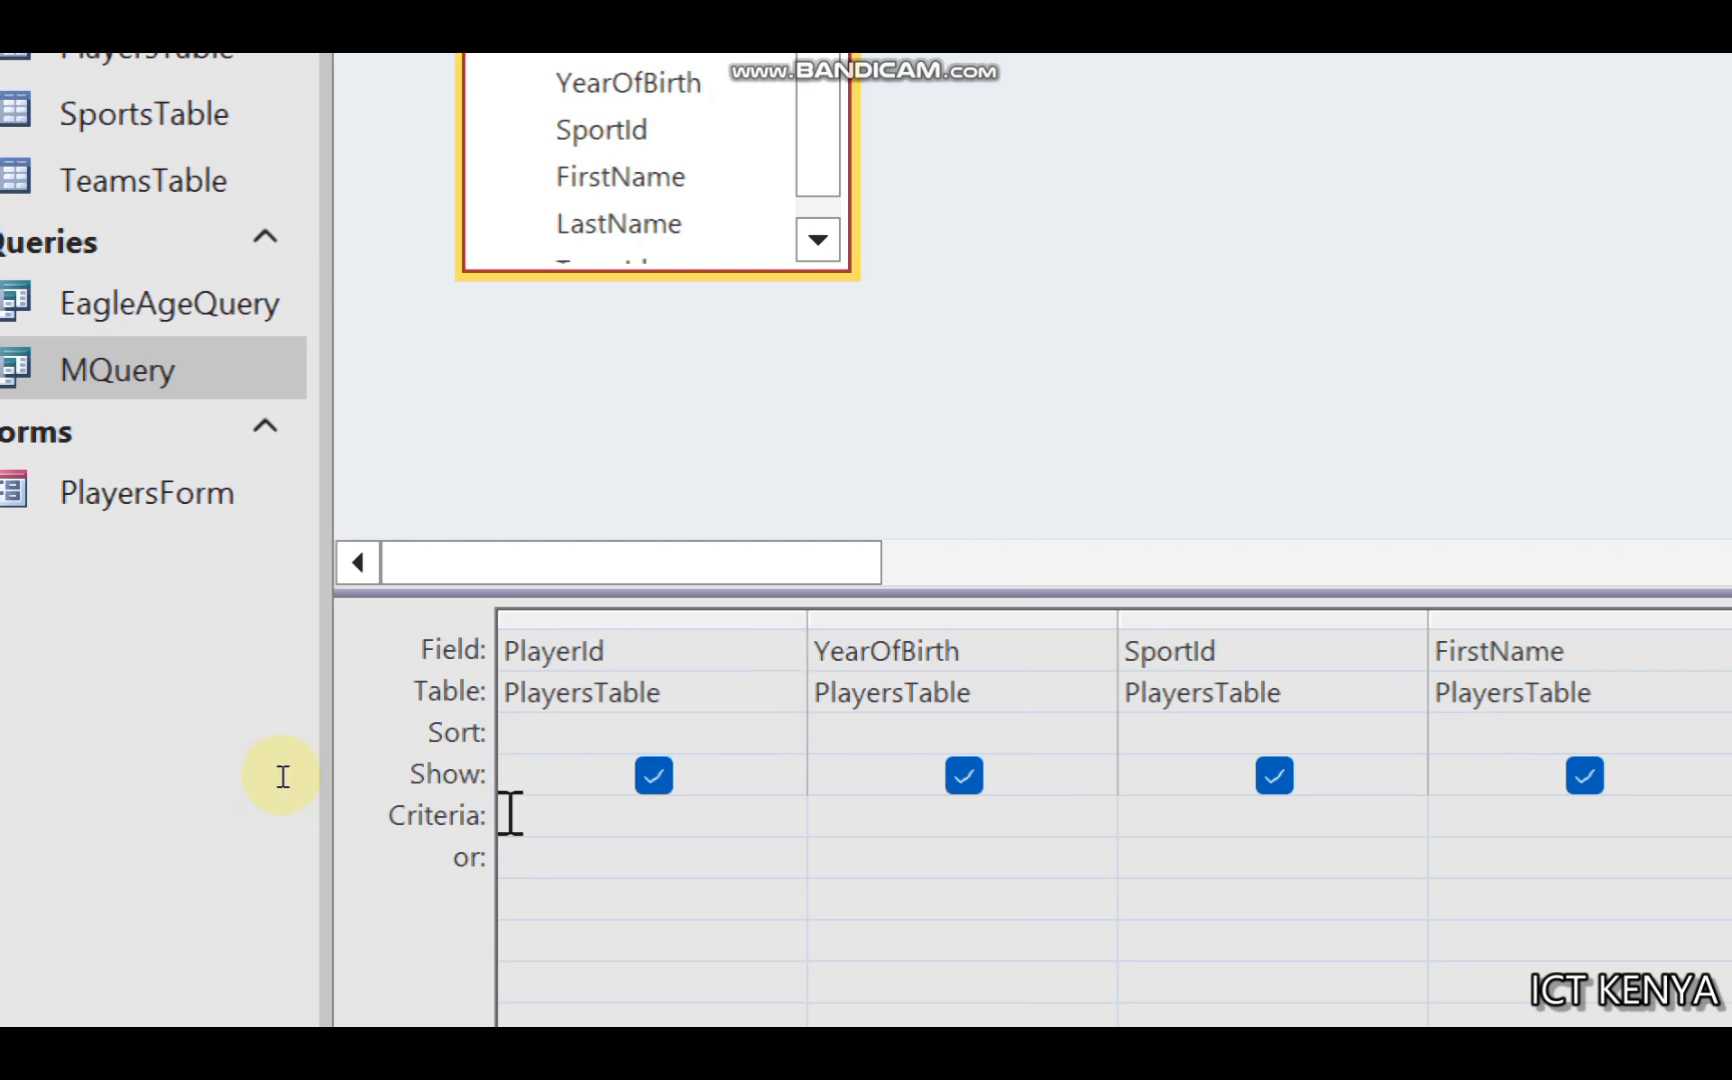
click(497, 815)
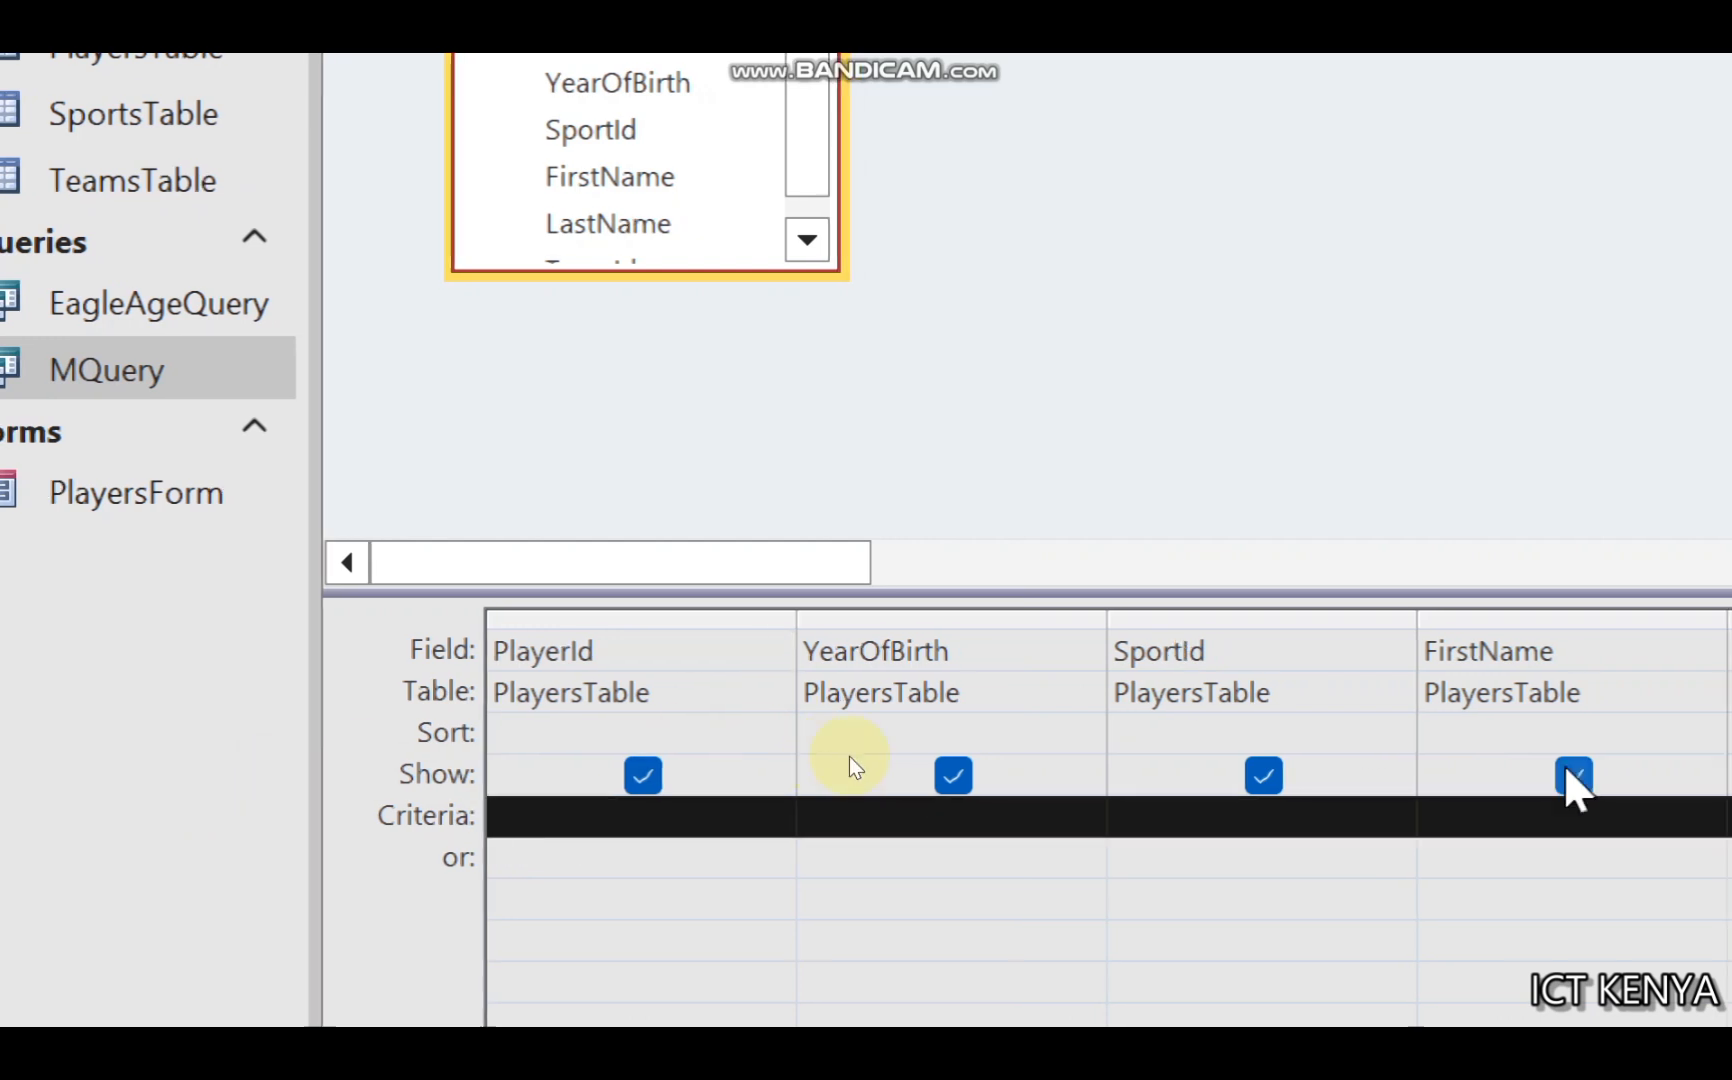
click(1356, 830)
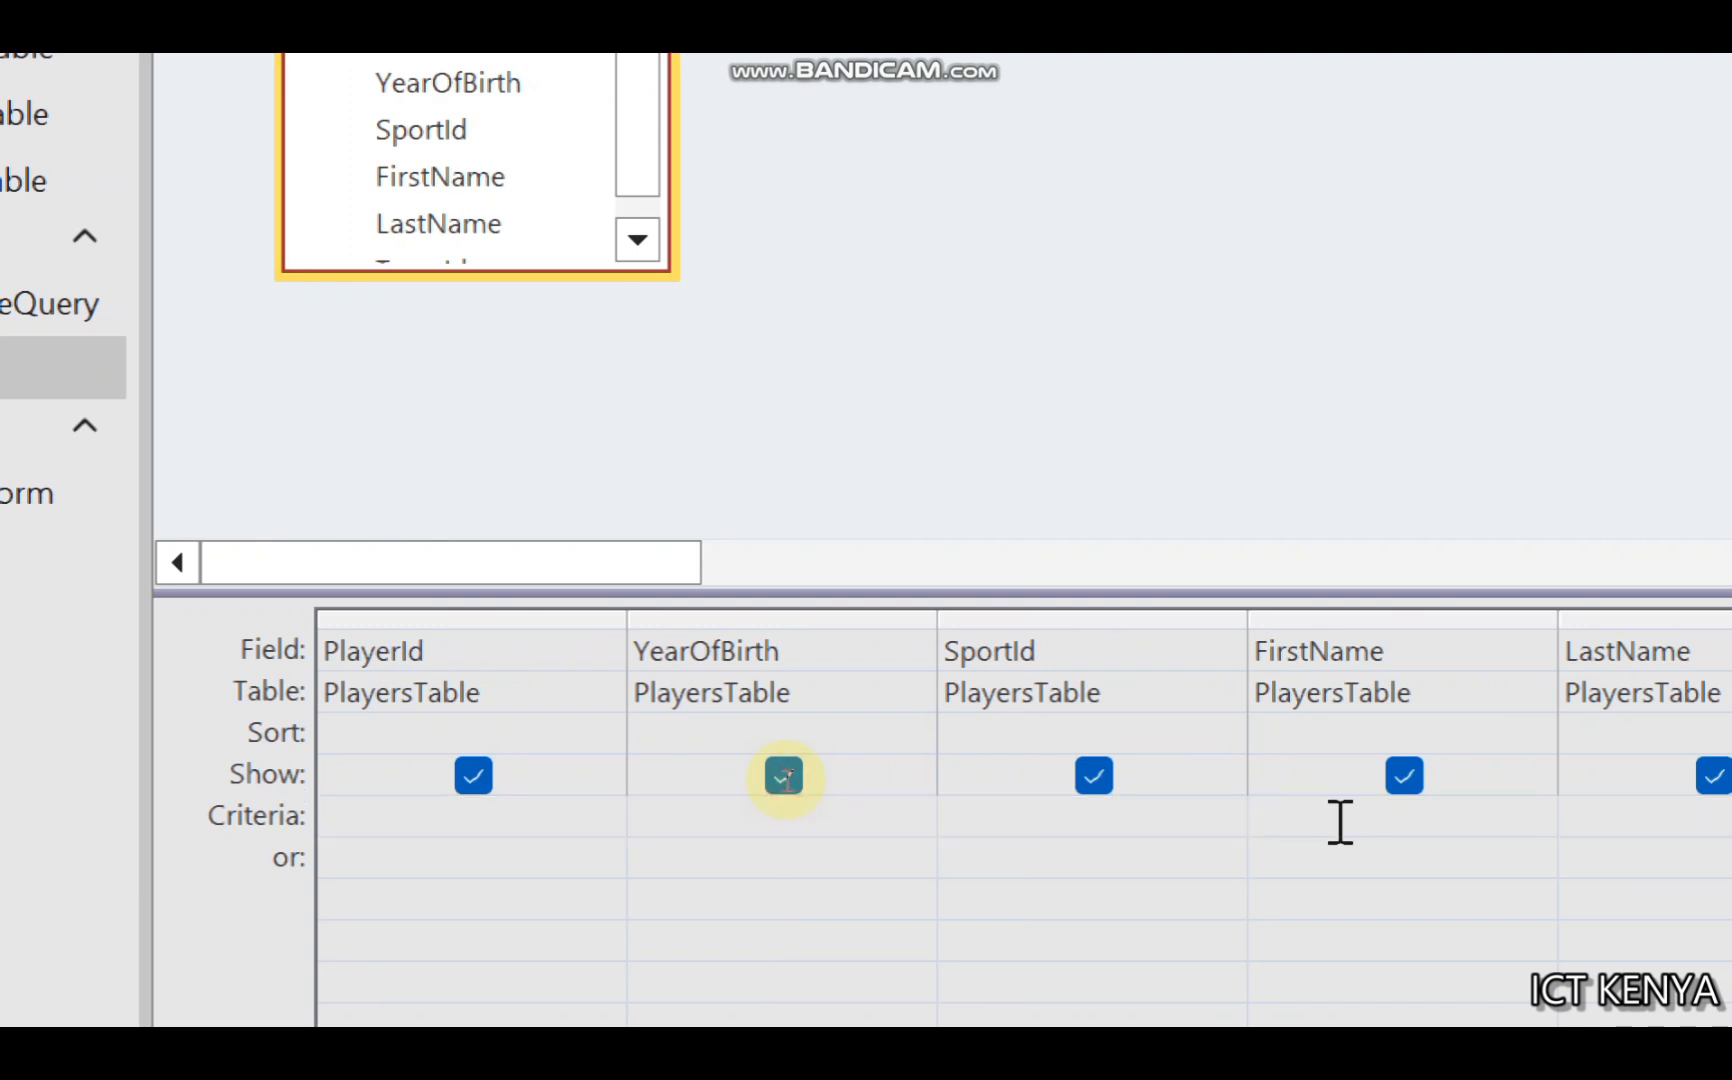
text(M)
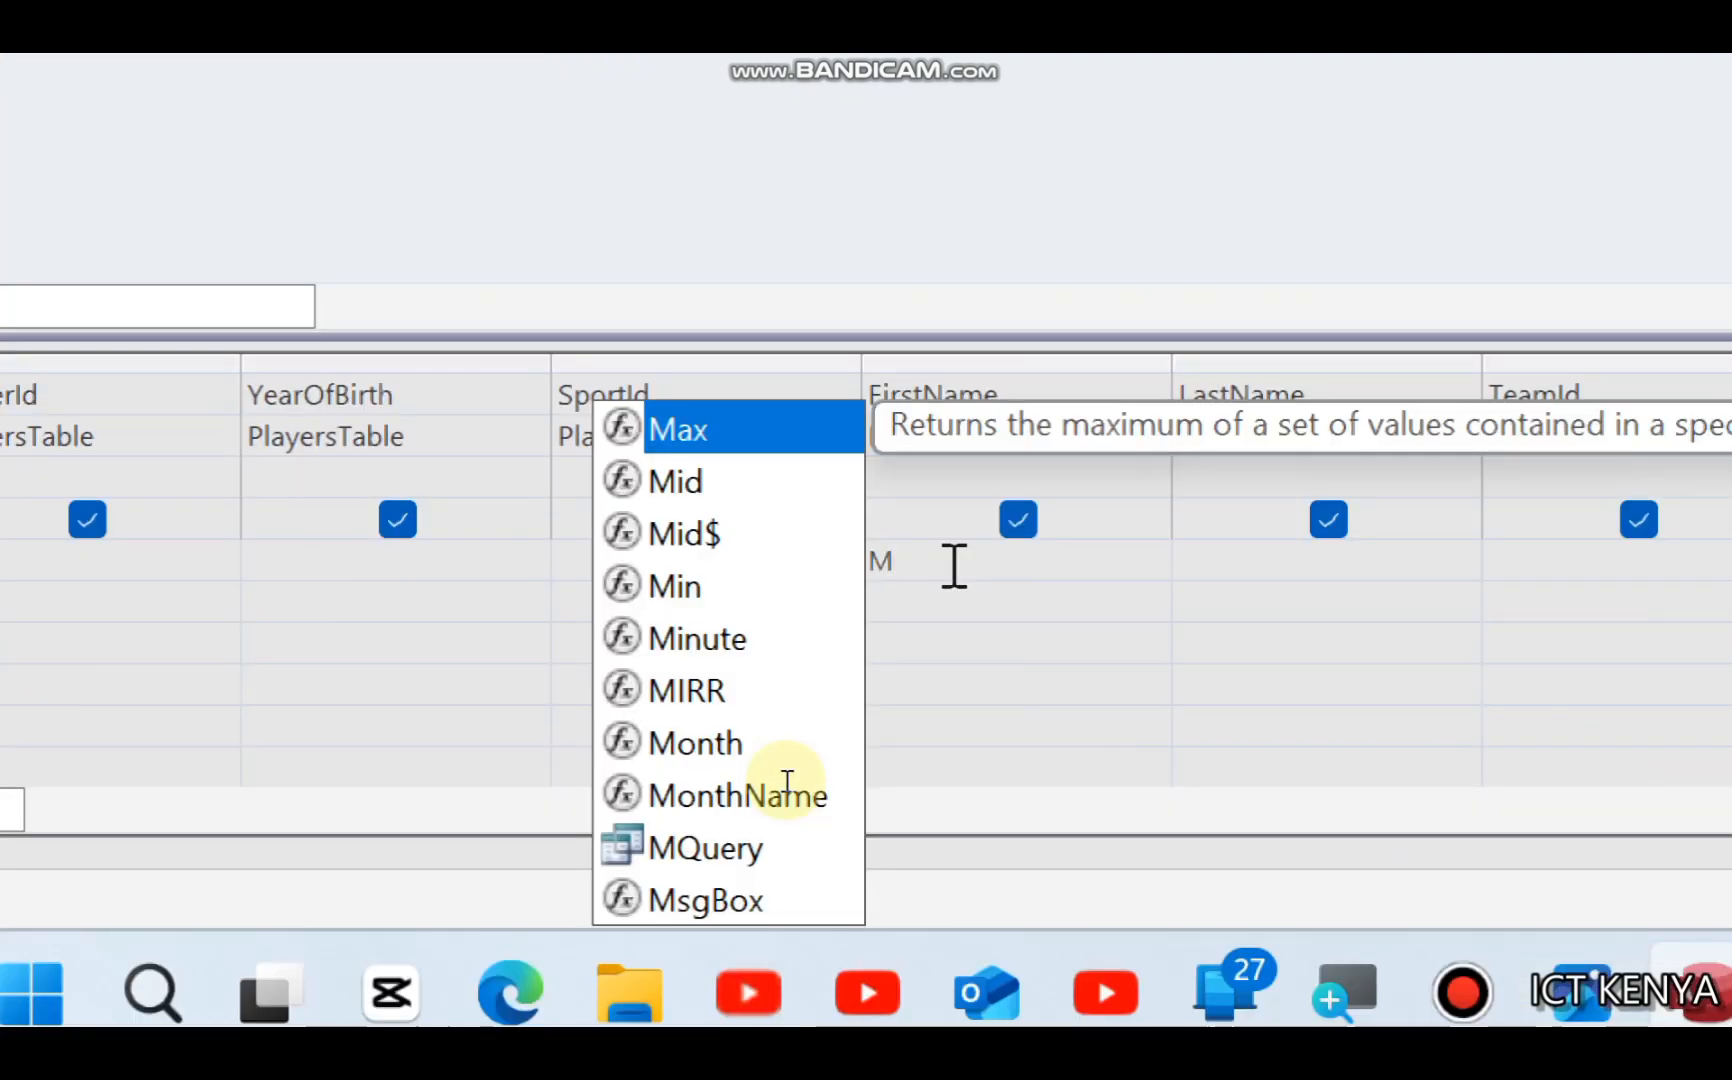
text(*)
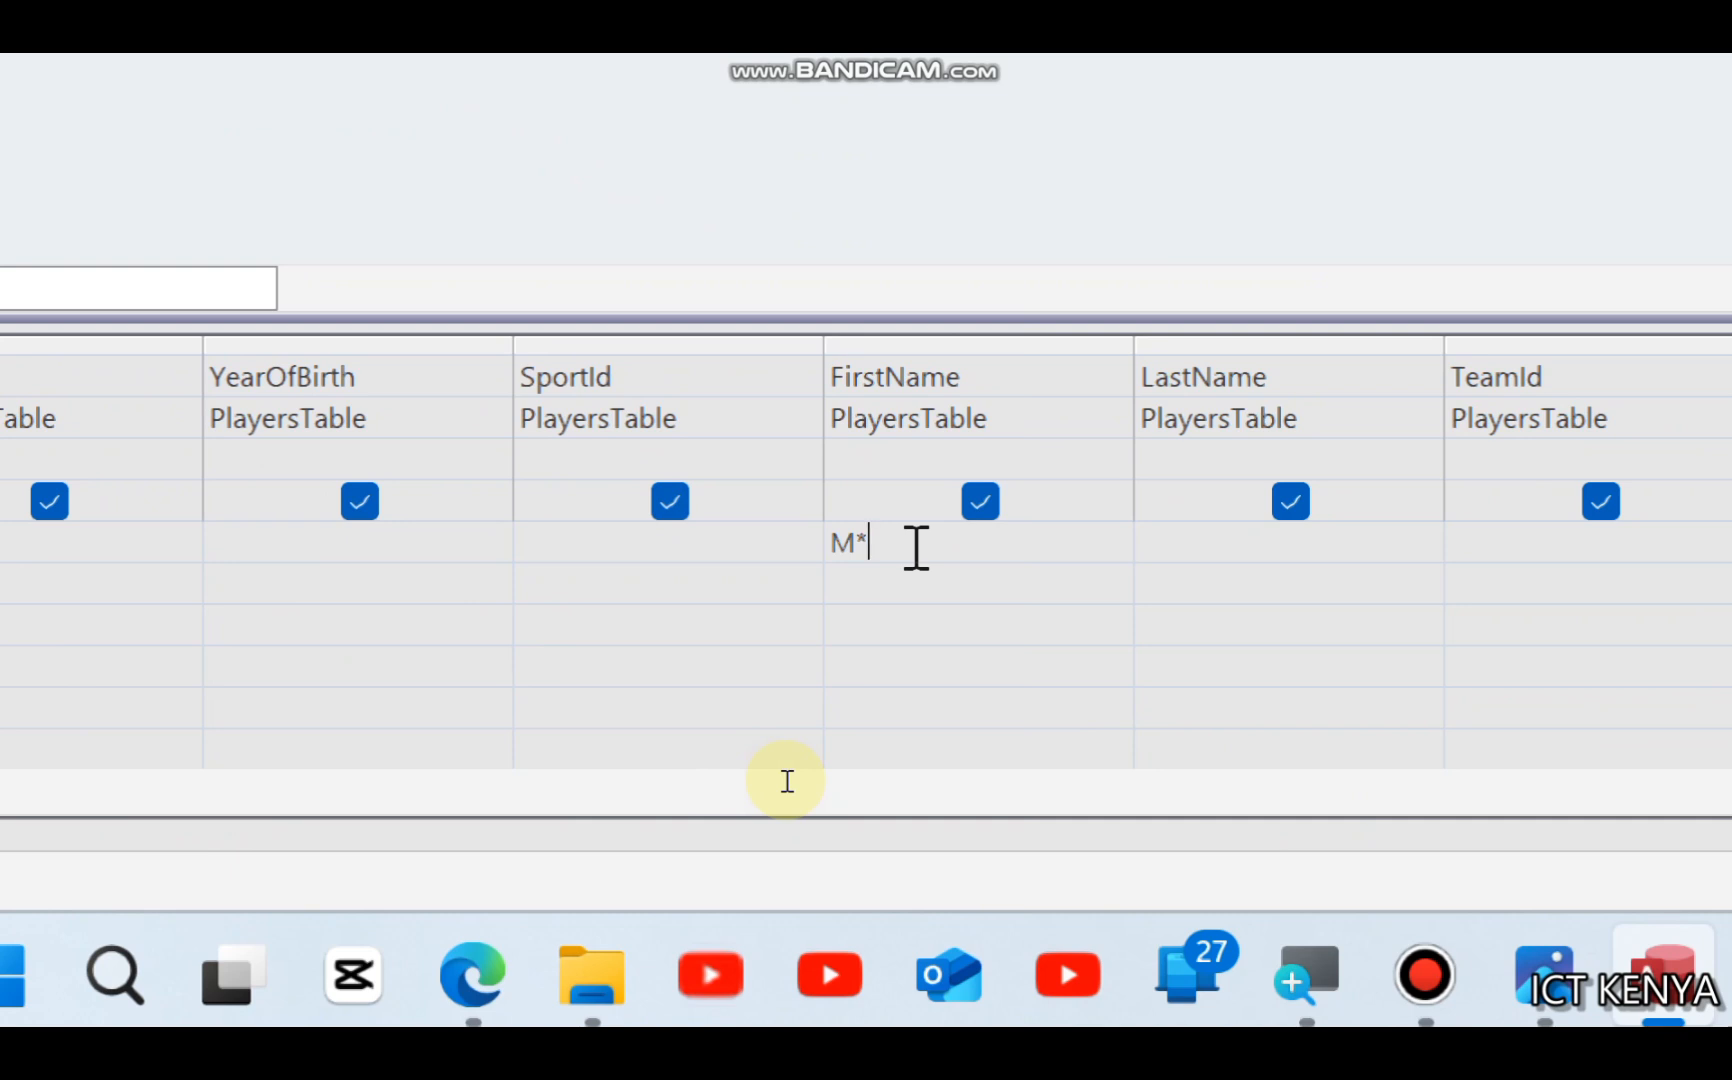
key(BackSpace)
key(BackSpace)
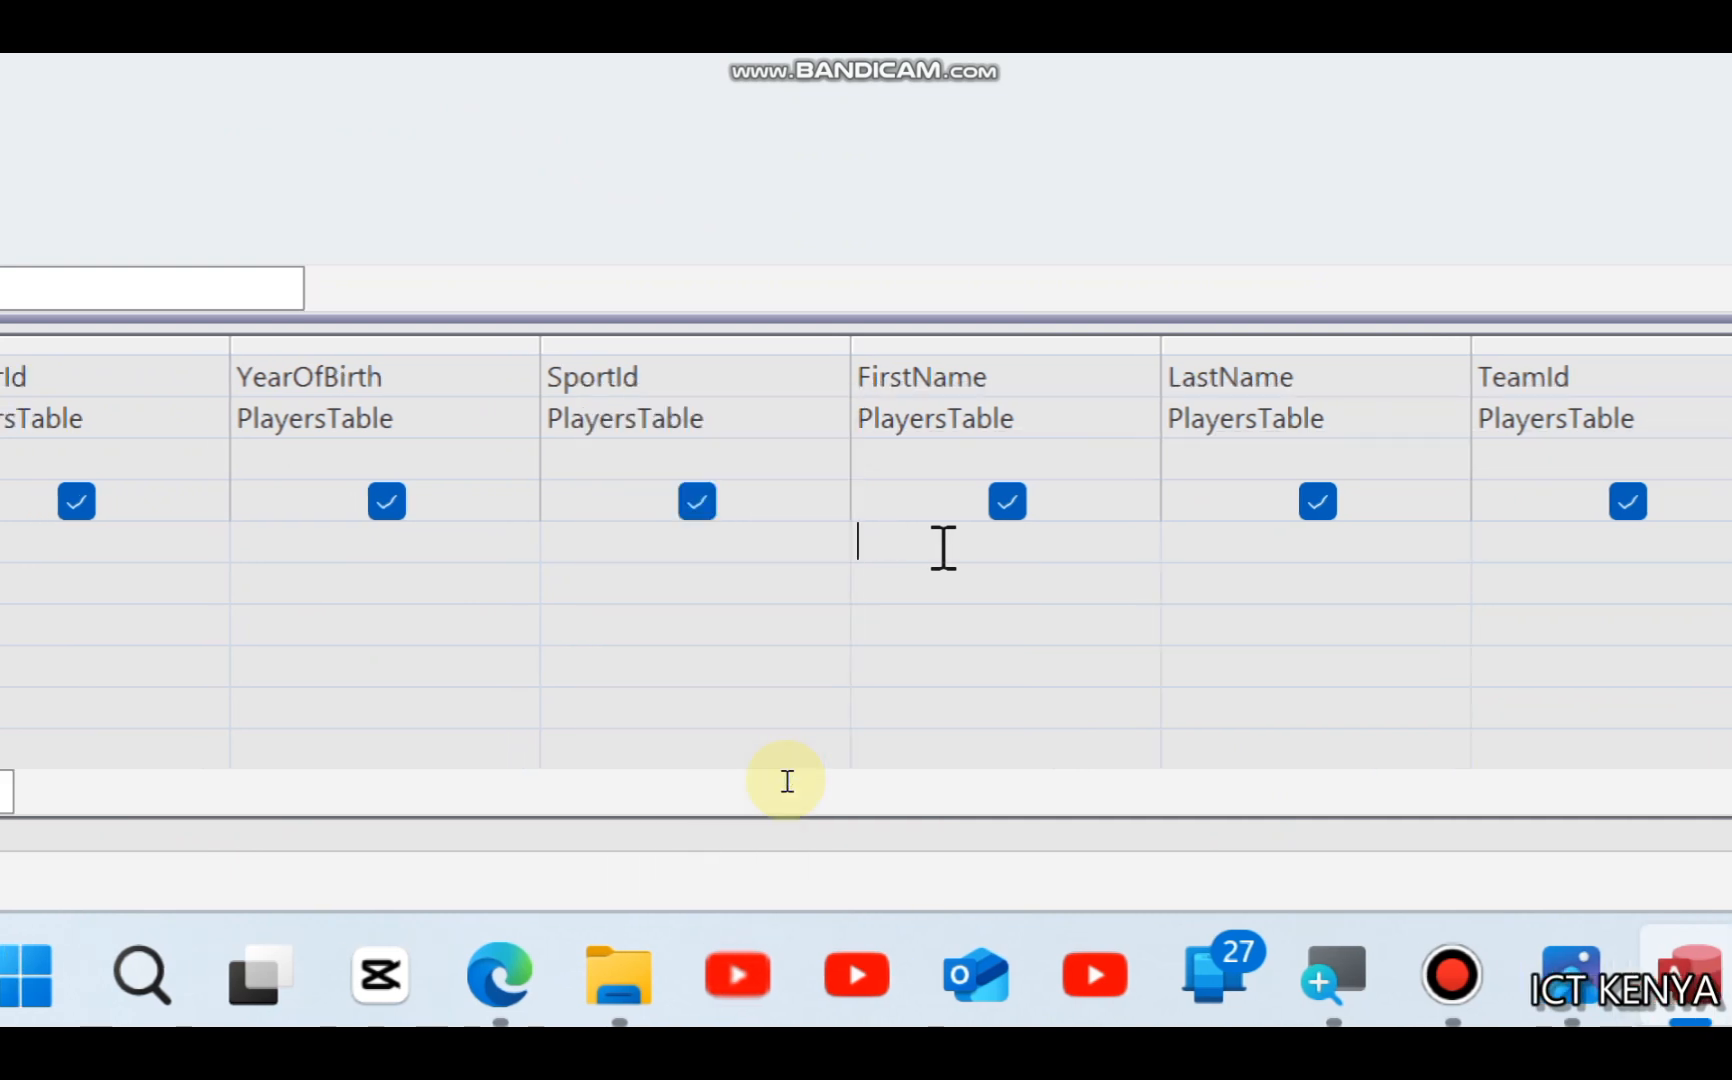
text(*)
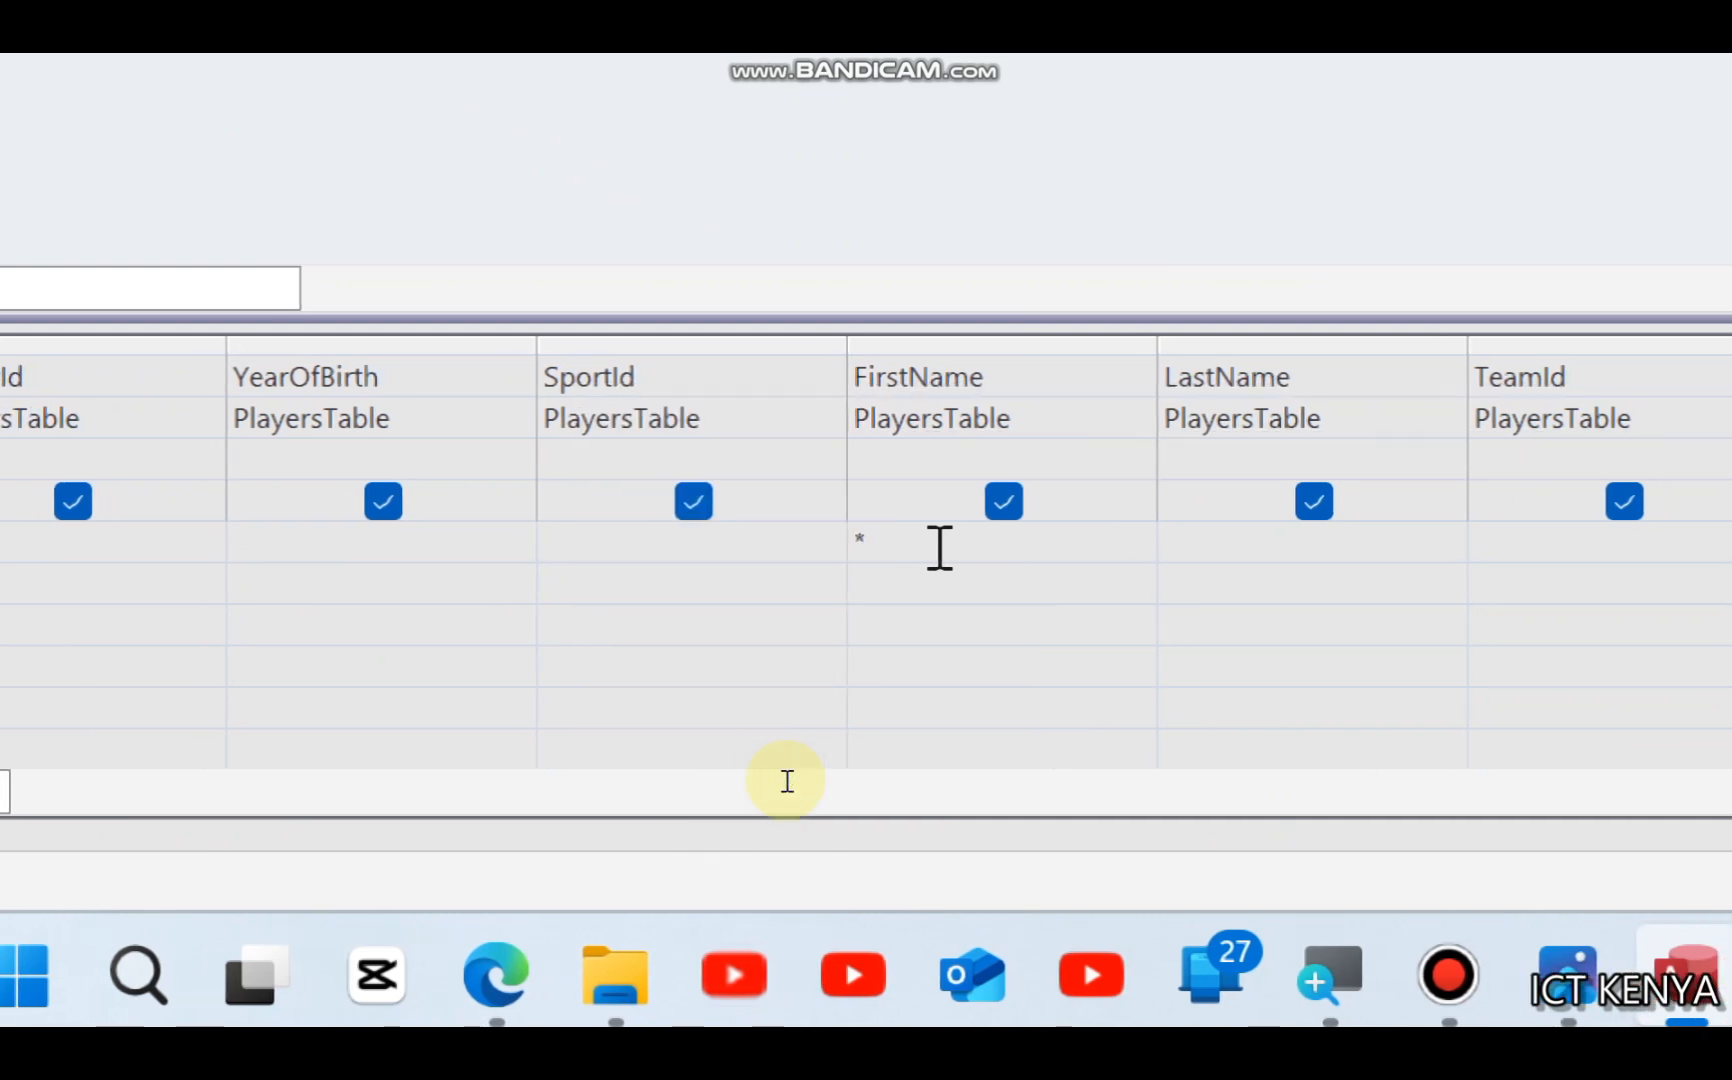
text(M)
key(BackSpace)
key(BackSpace)
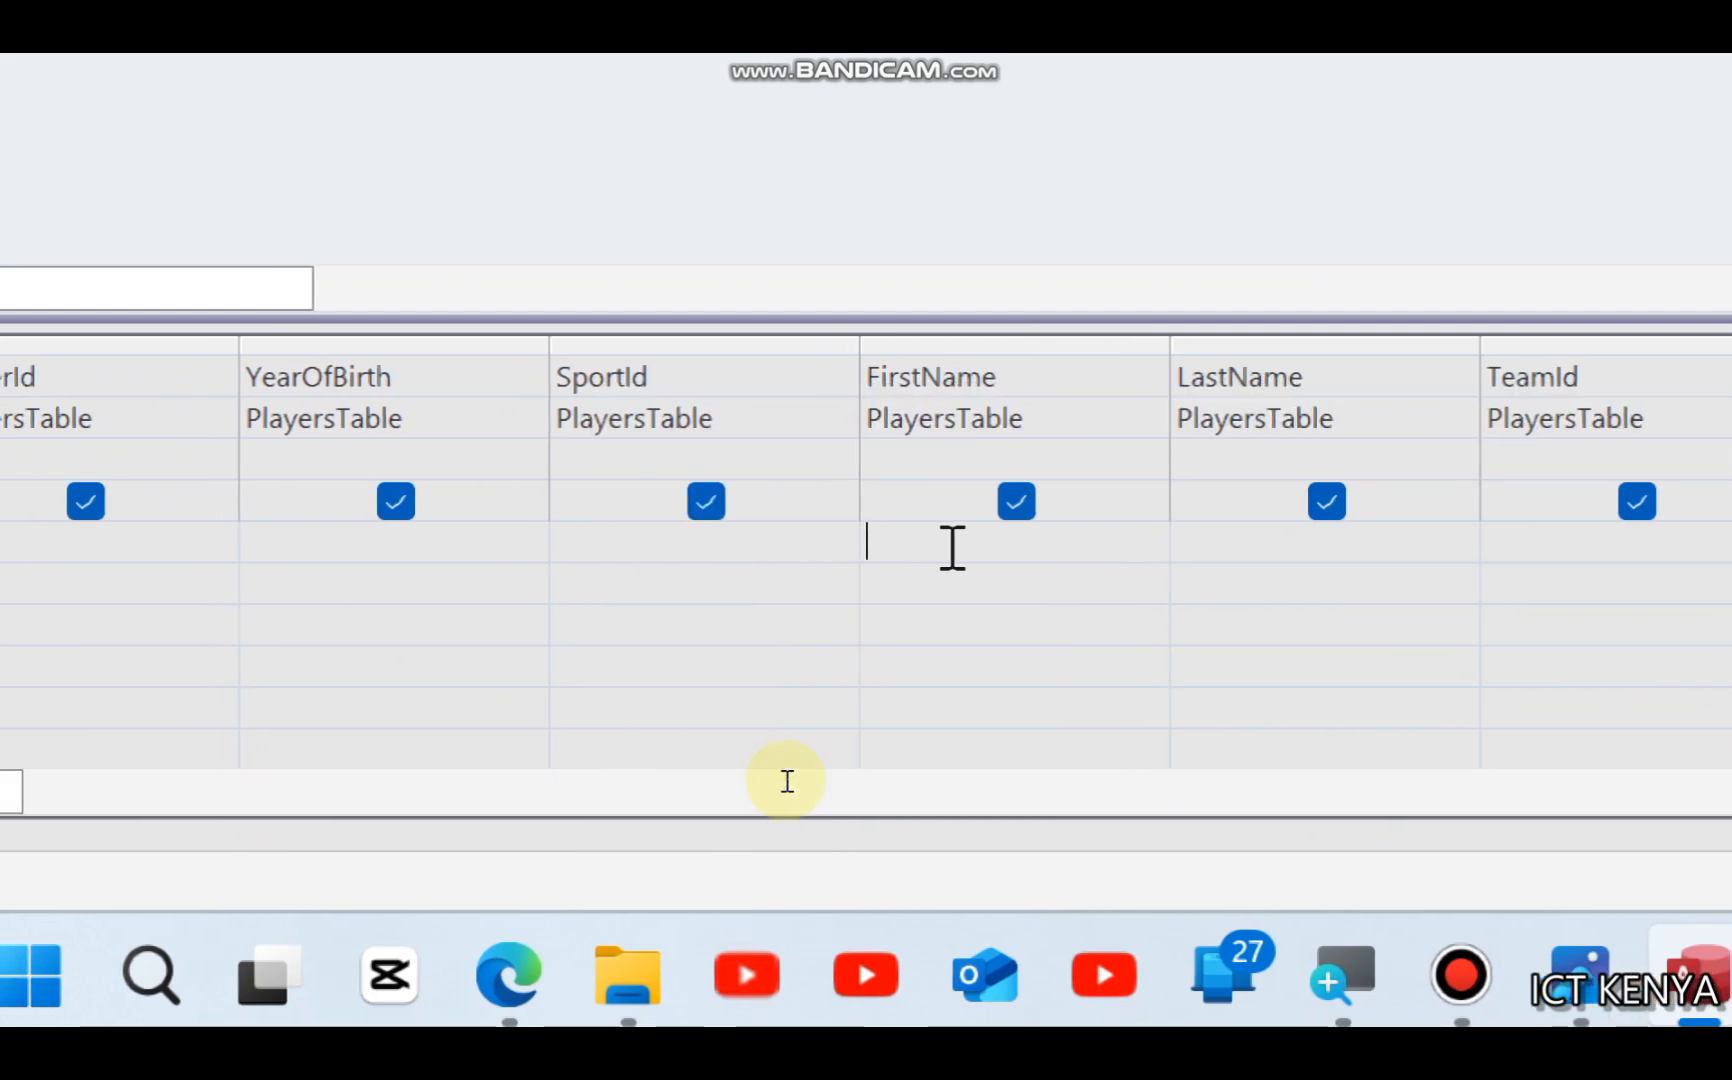
Step: Set the FirstName criterion to M* and run MQuery to compare its records with question (e)(ii)
text(M8)
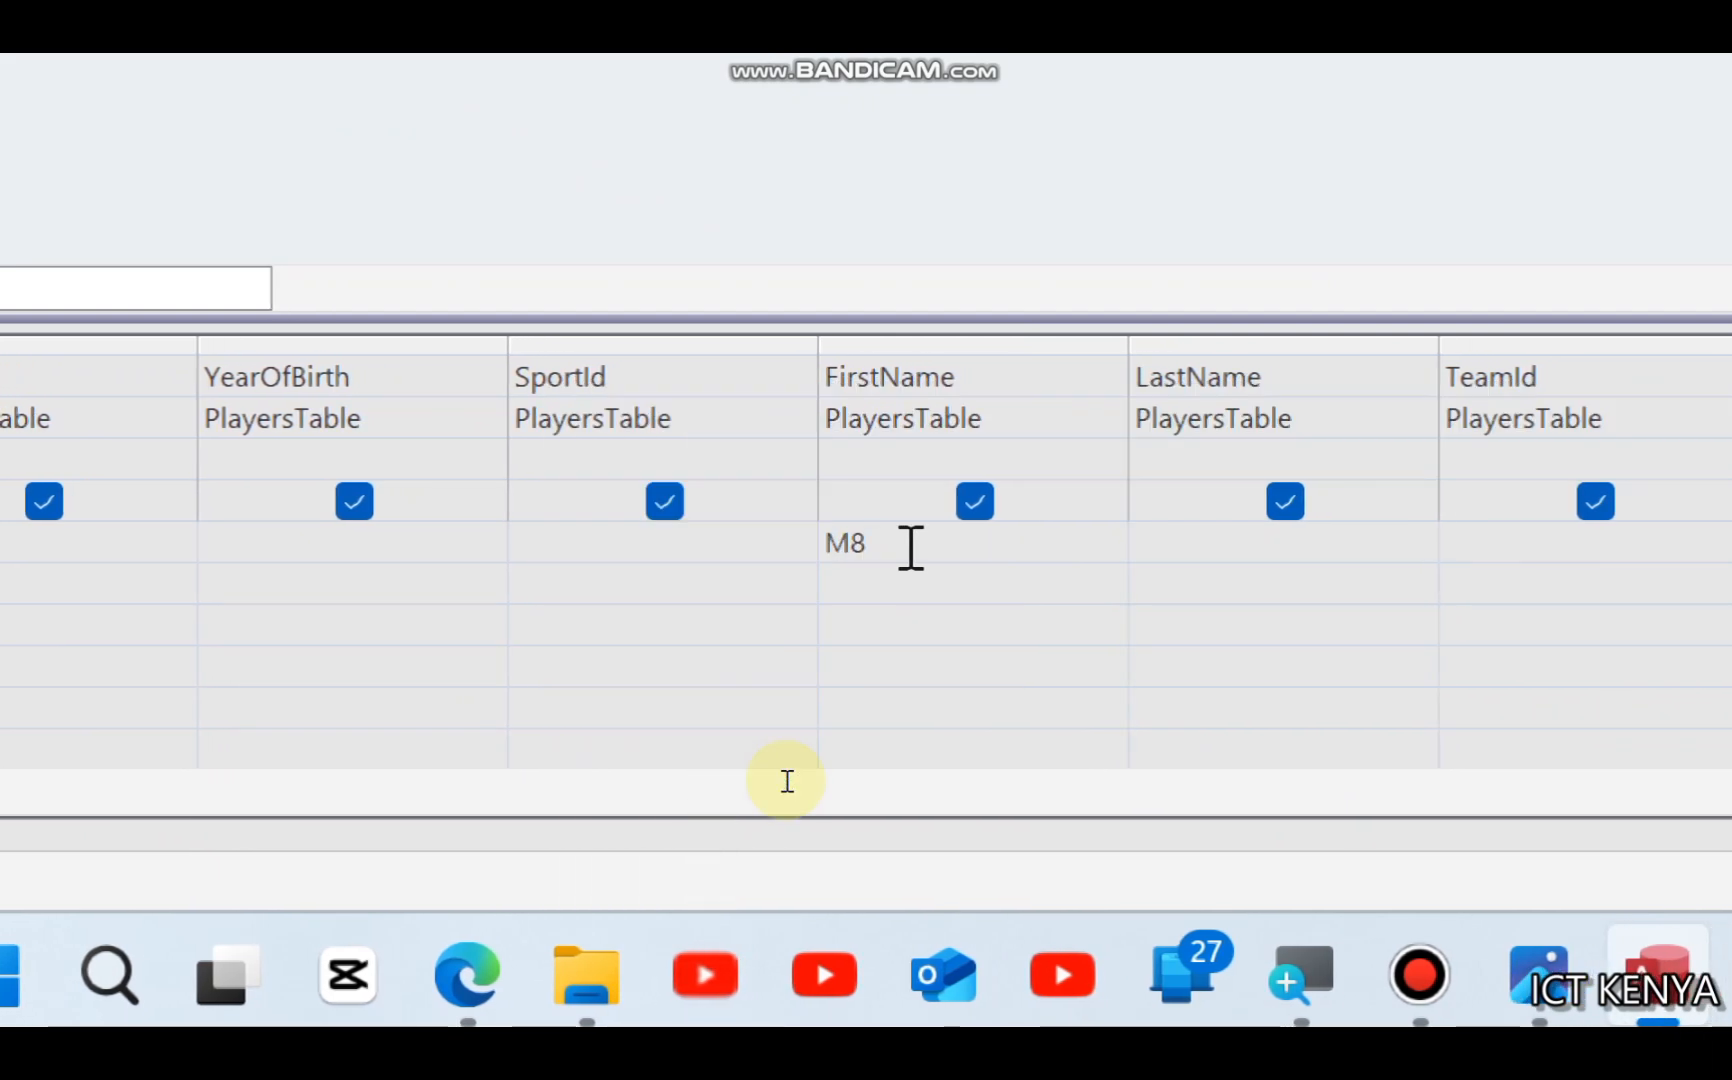
key(BackSpace)
text(*)
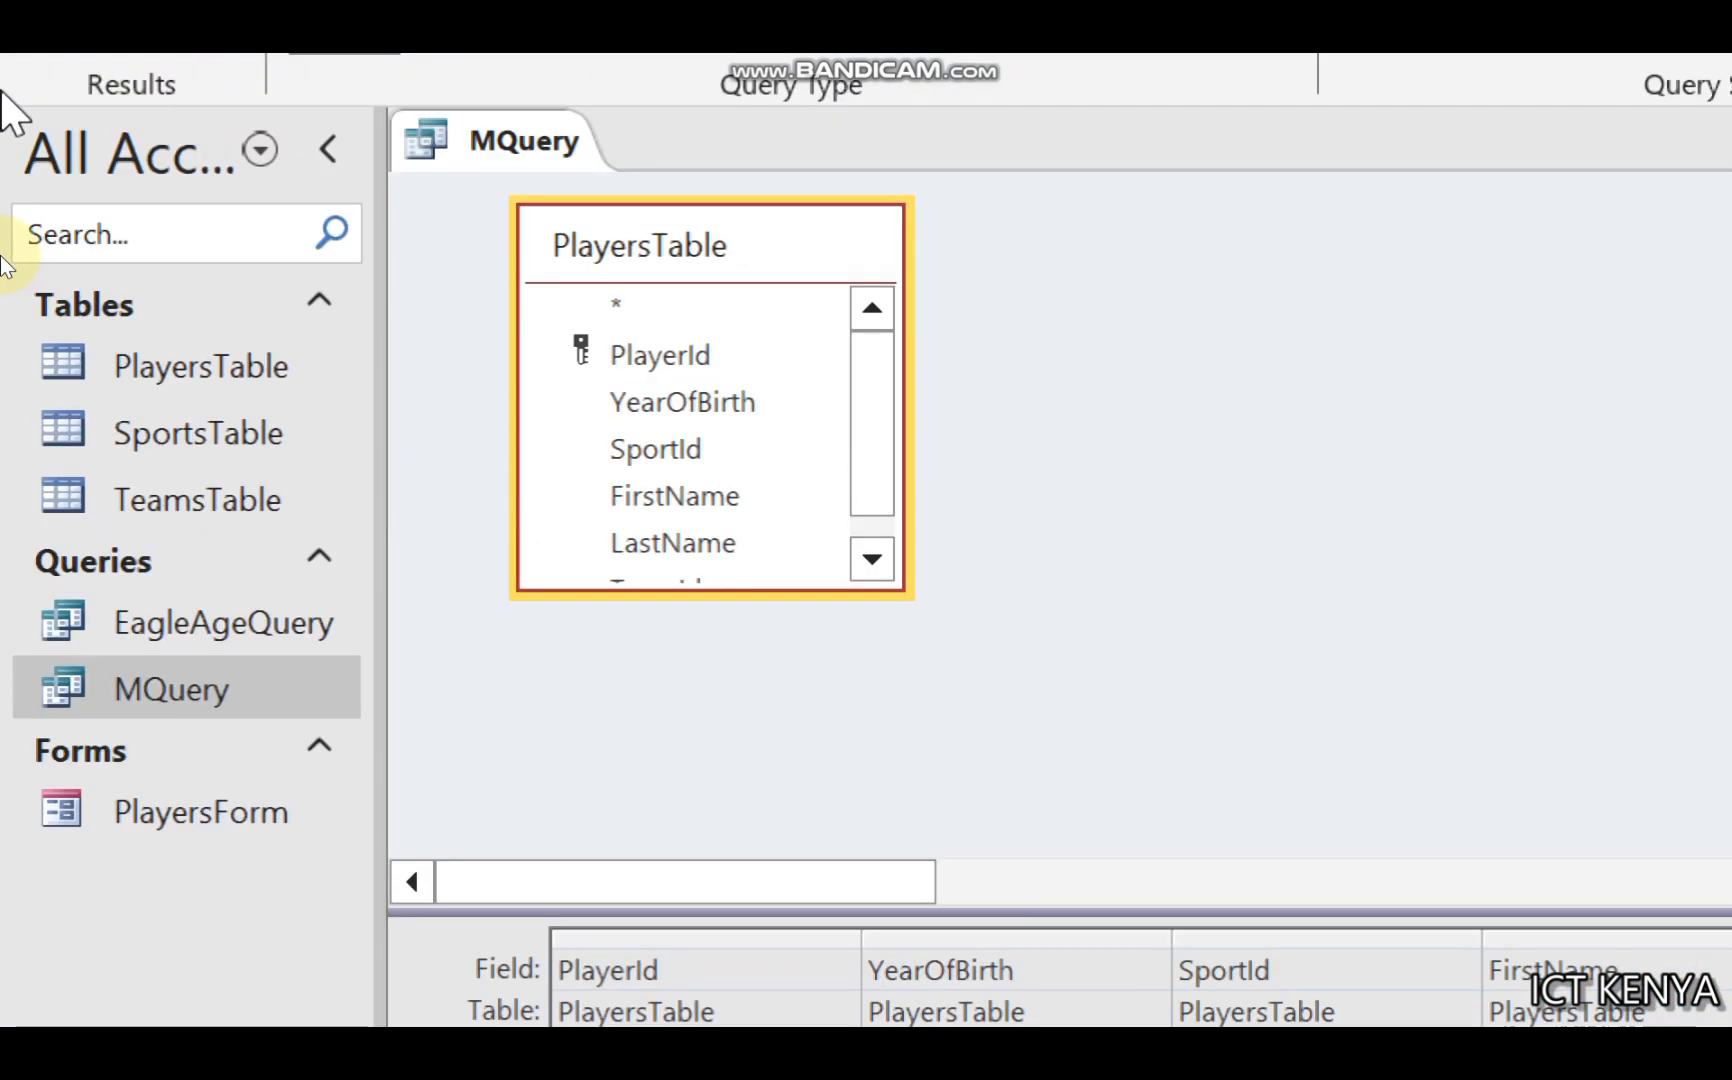
click(165, 180)
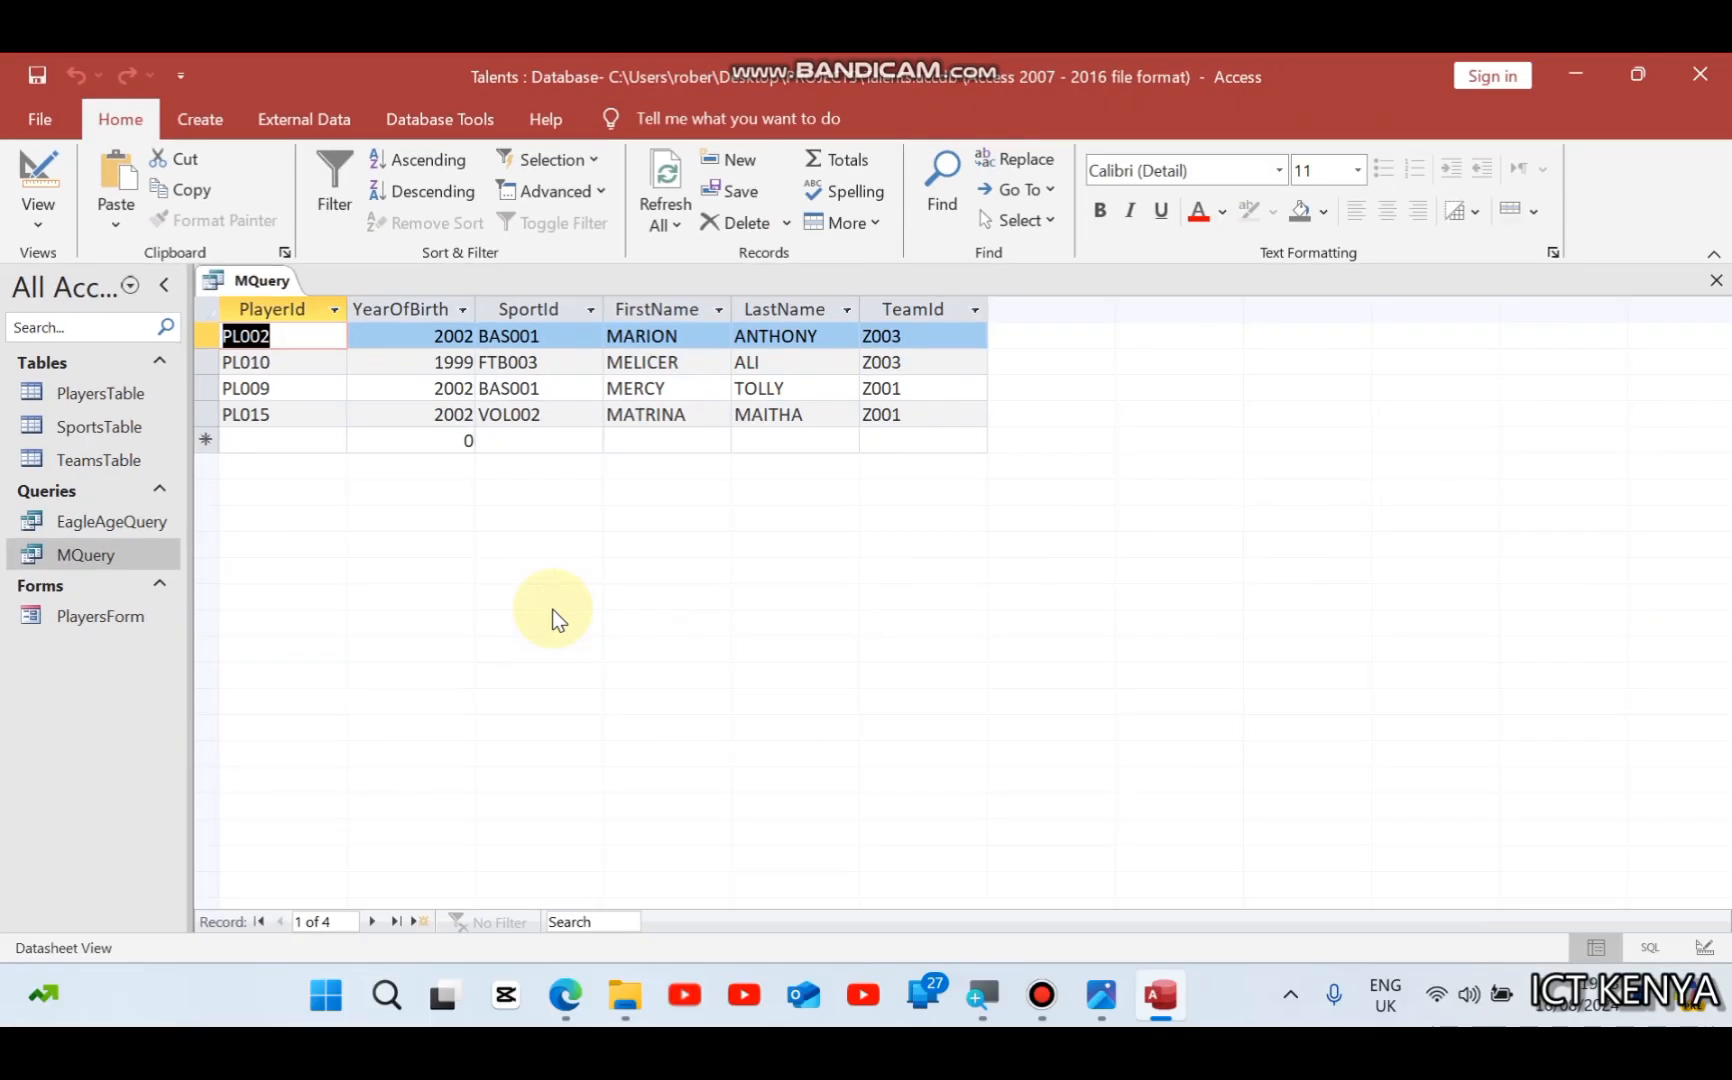
click(565, 995)
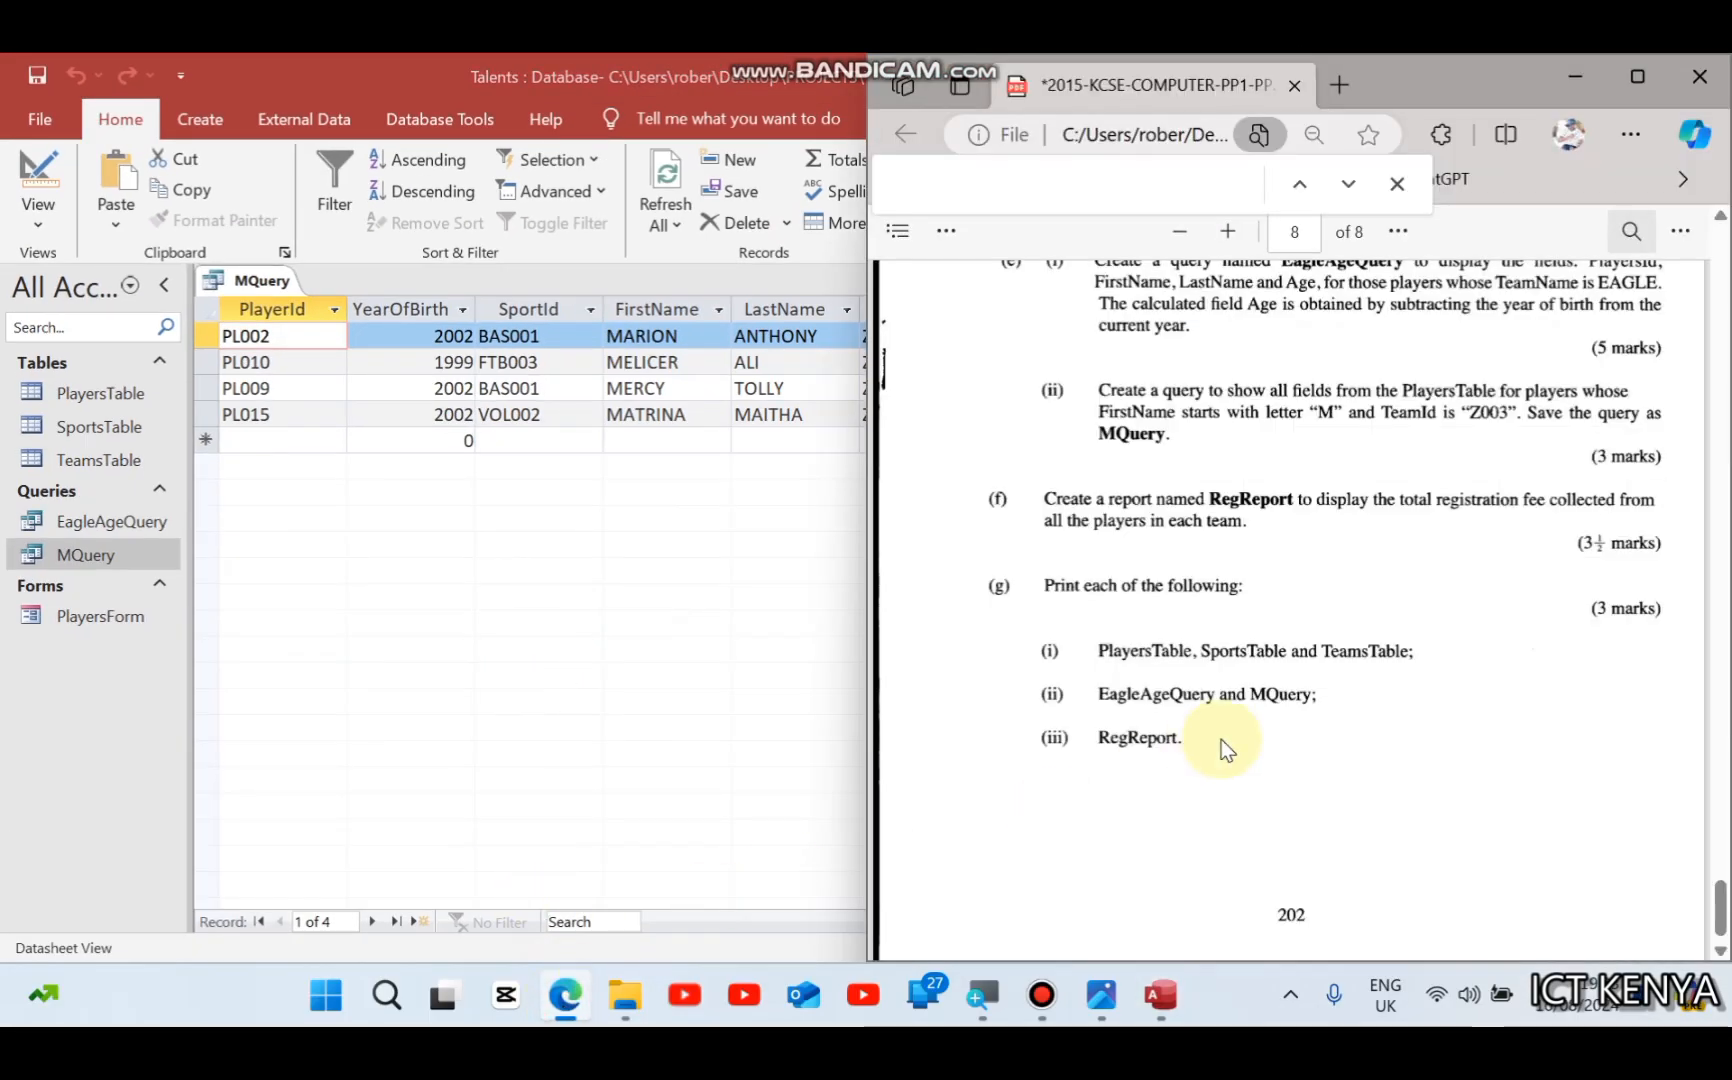
Step: Add the TeamId criterion Z003 to MQuery in Design View and run the query
click(716, 632)
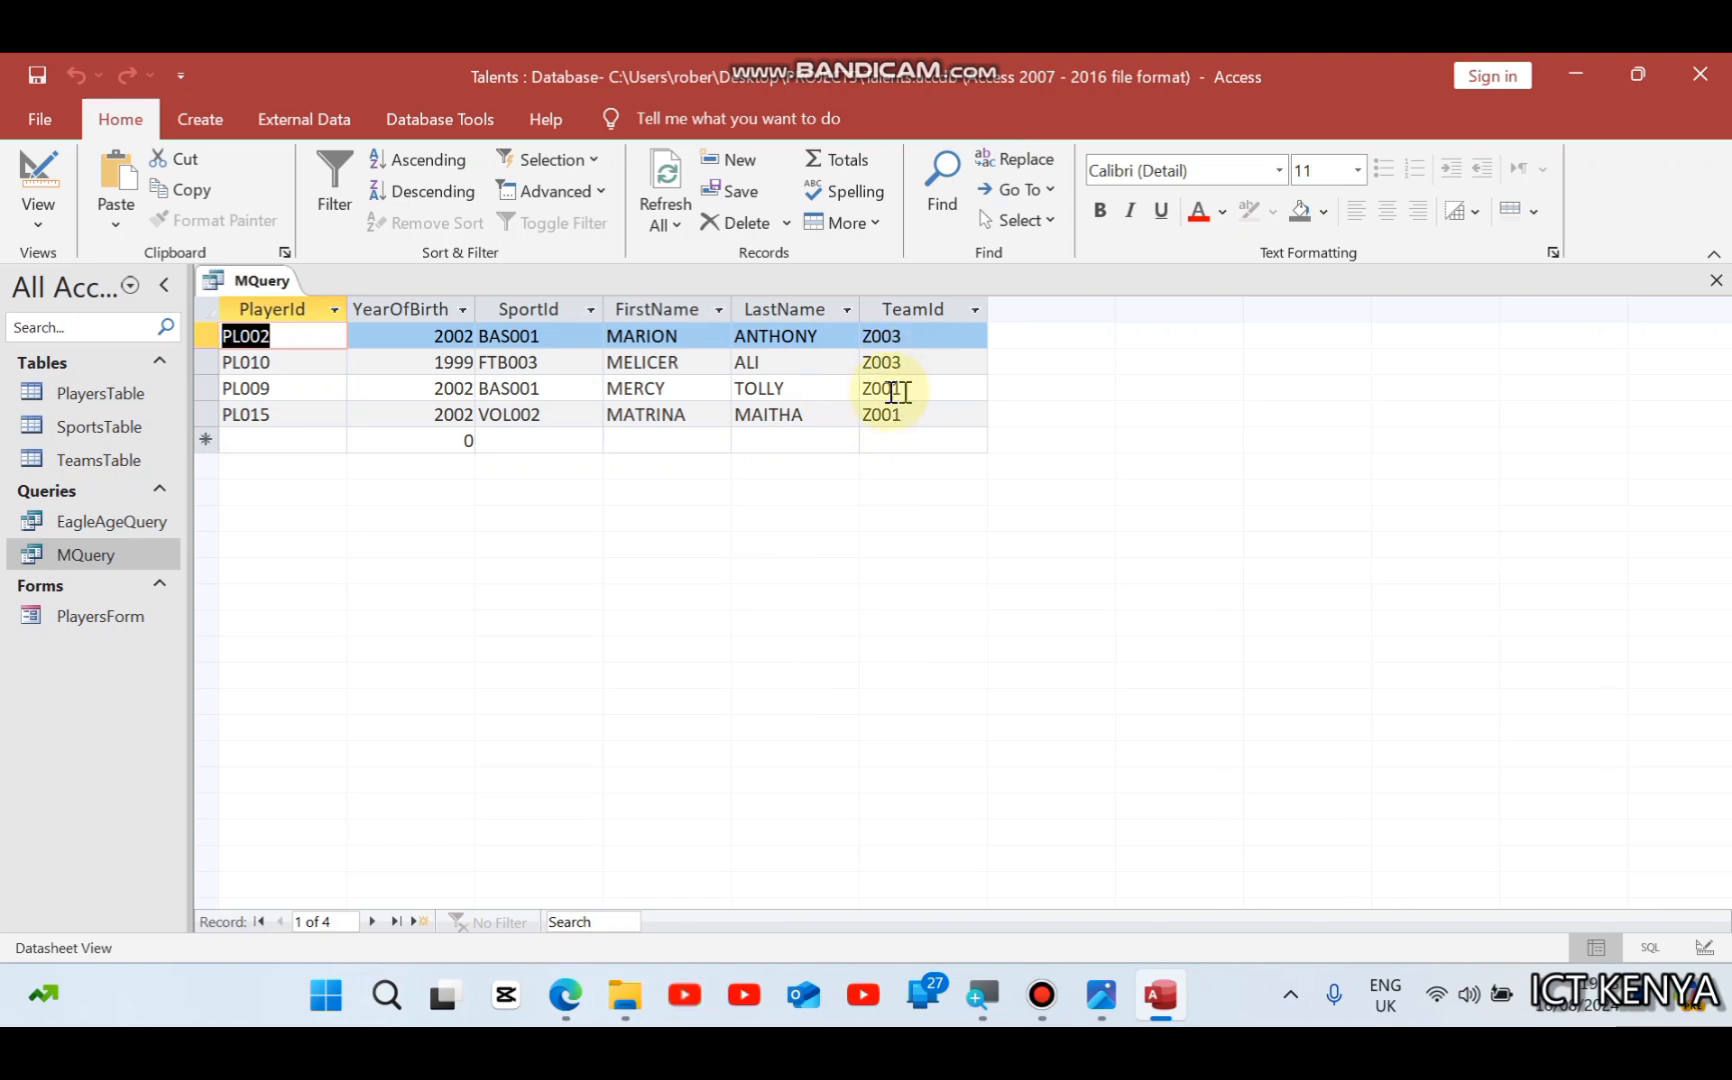
click(38, 180)
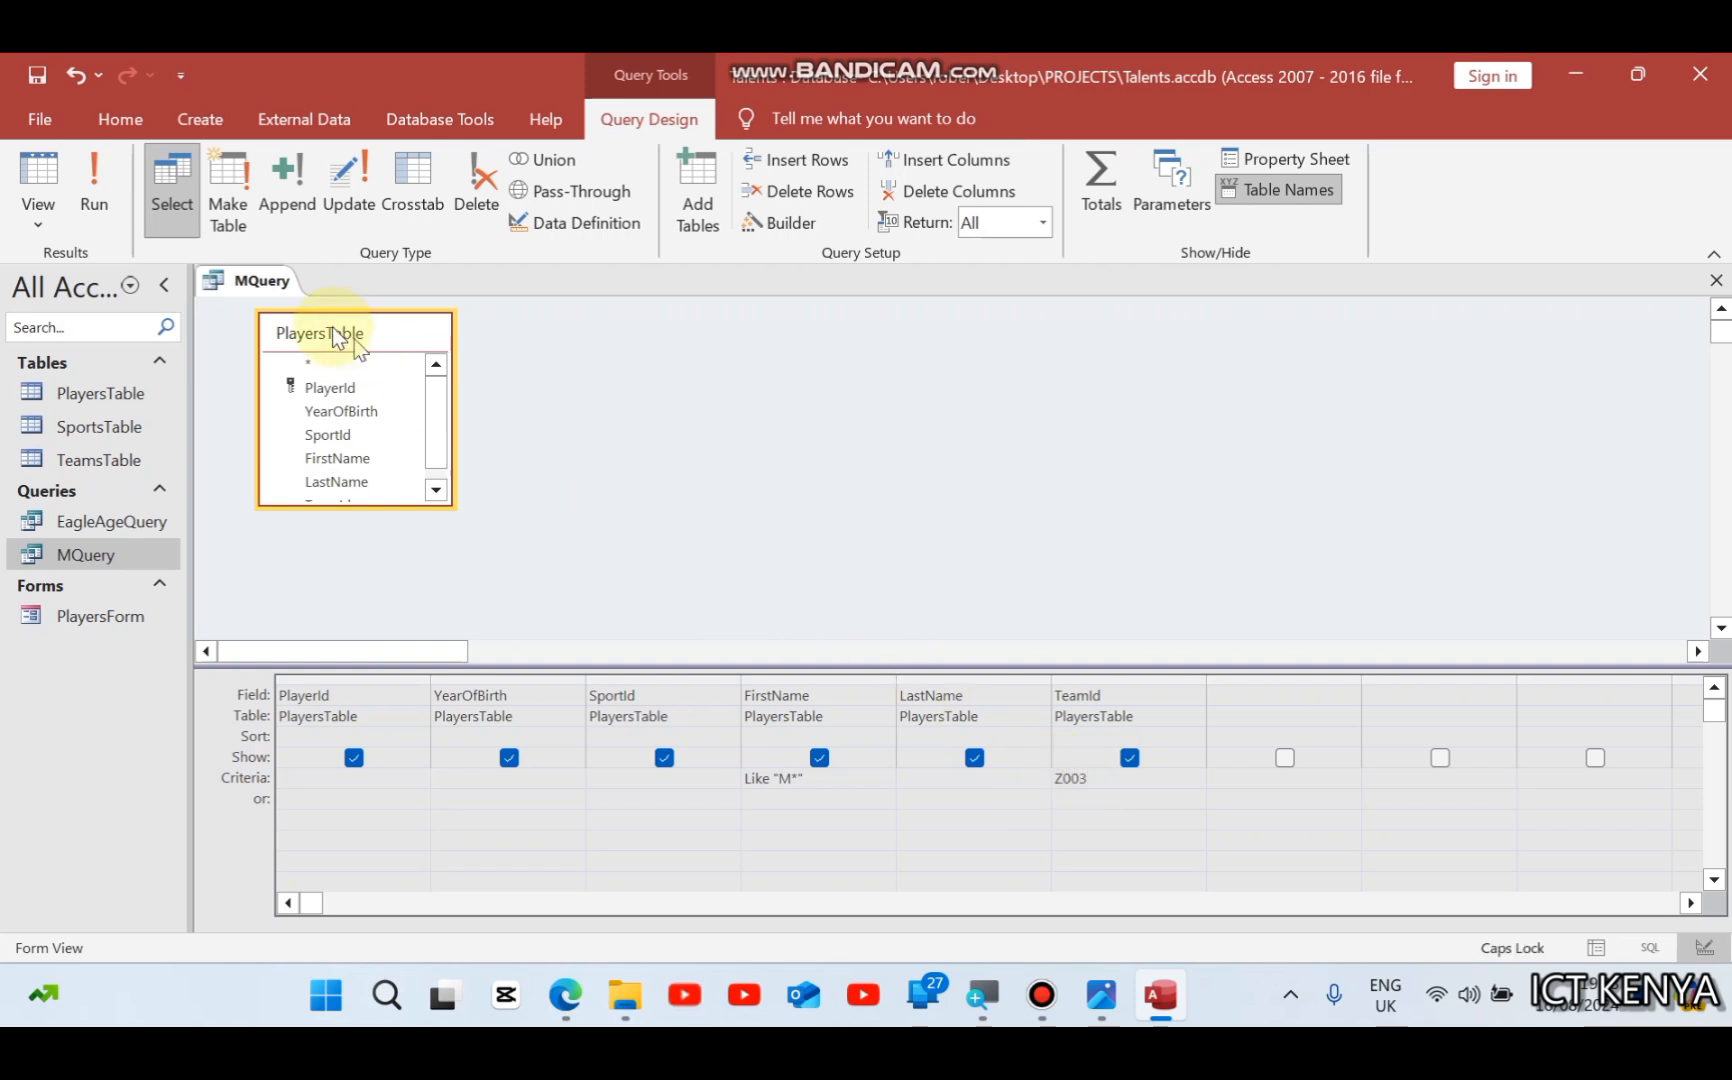
click(98, 195)
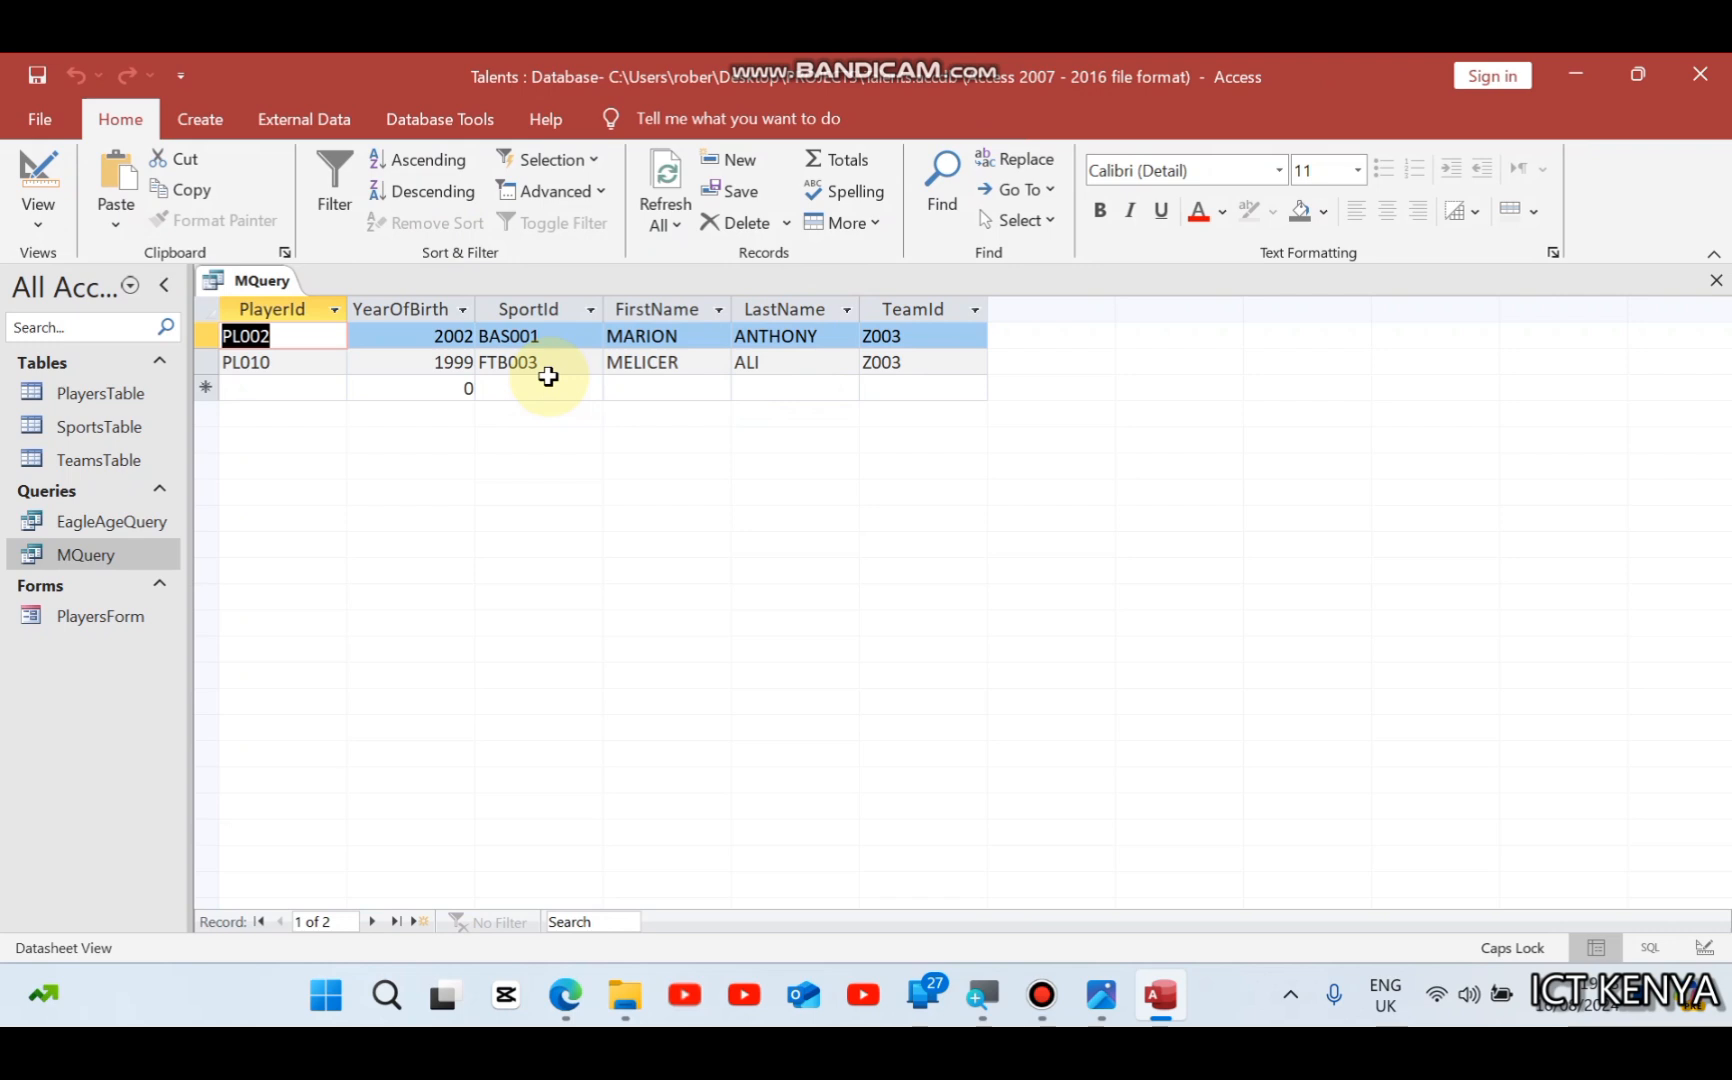
Step: Read the RegReport requirement in question (f) of the exam paper and return to the Talents database in Access
key(alt+Tab)
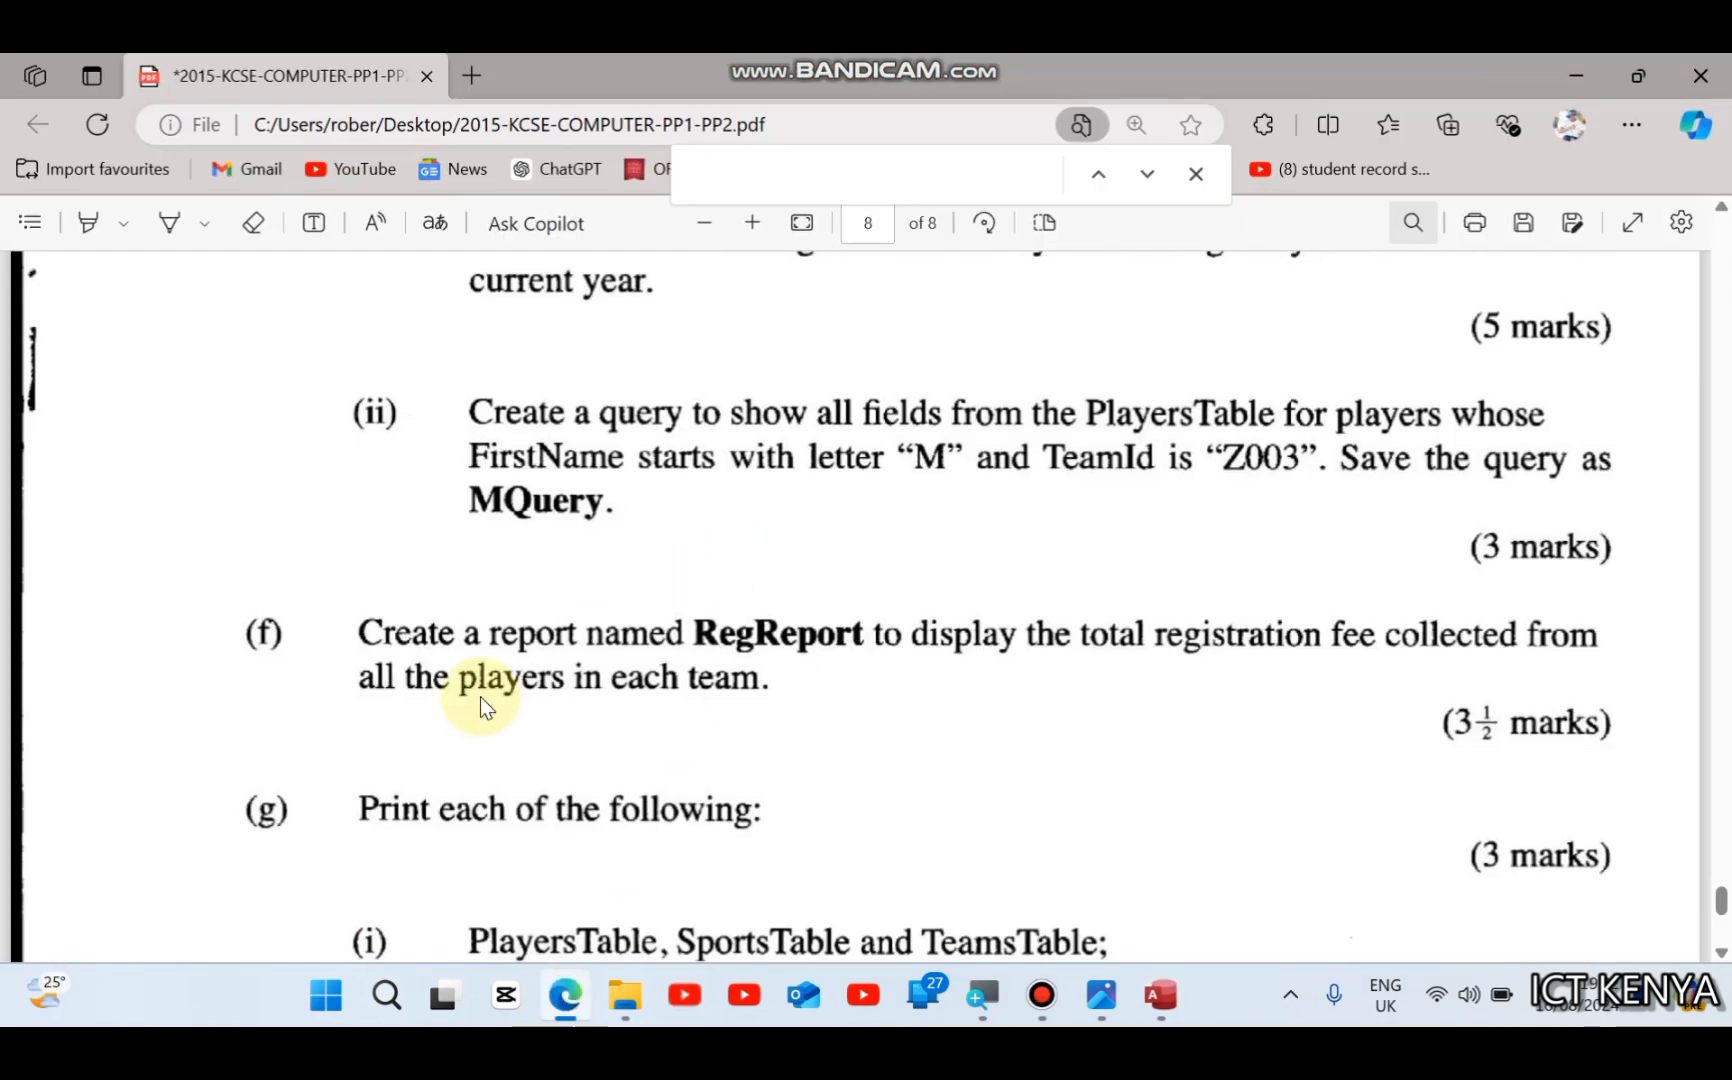
scroll(481, 705, down, 1)
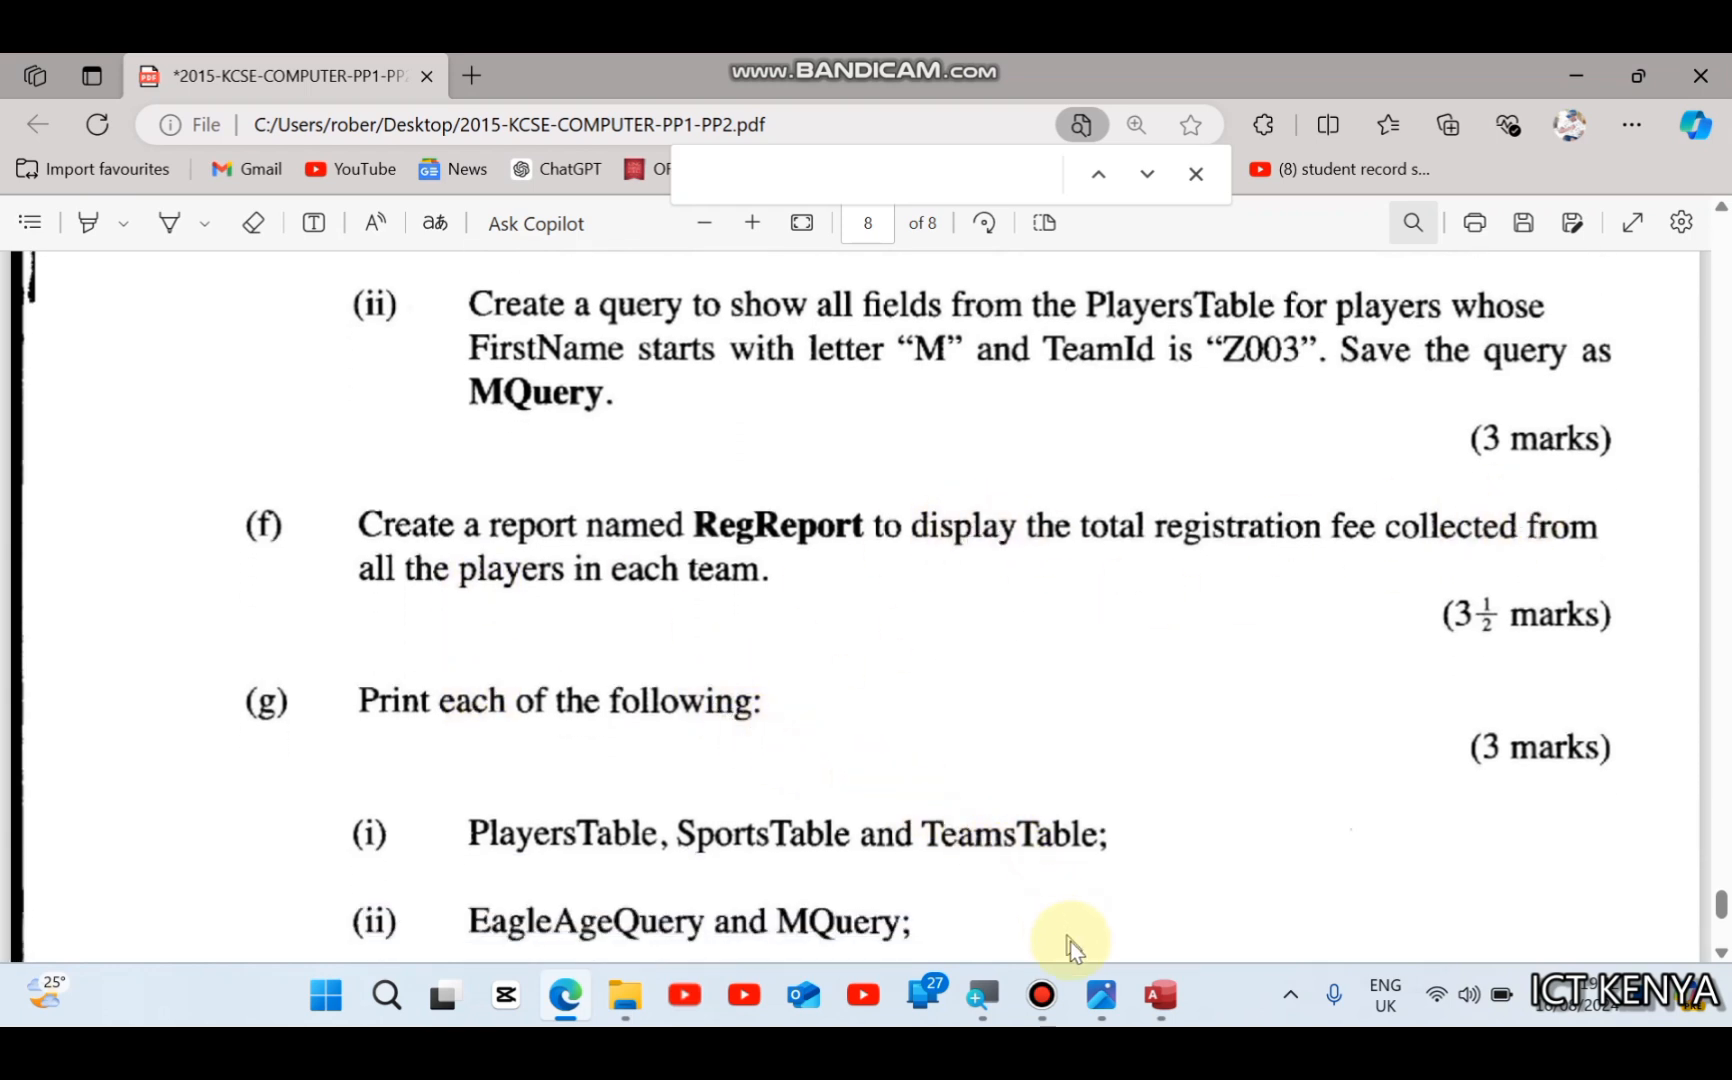
click(1160, 995)
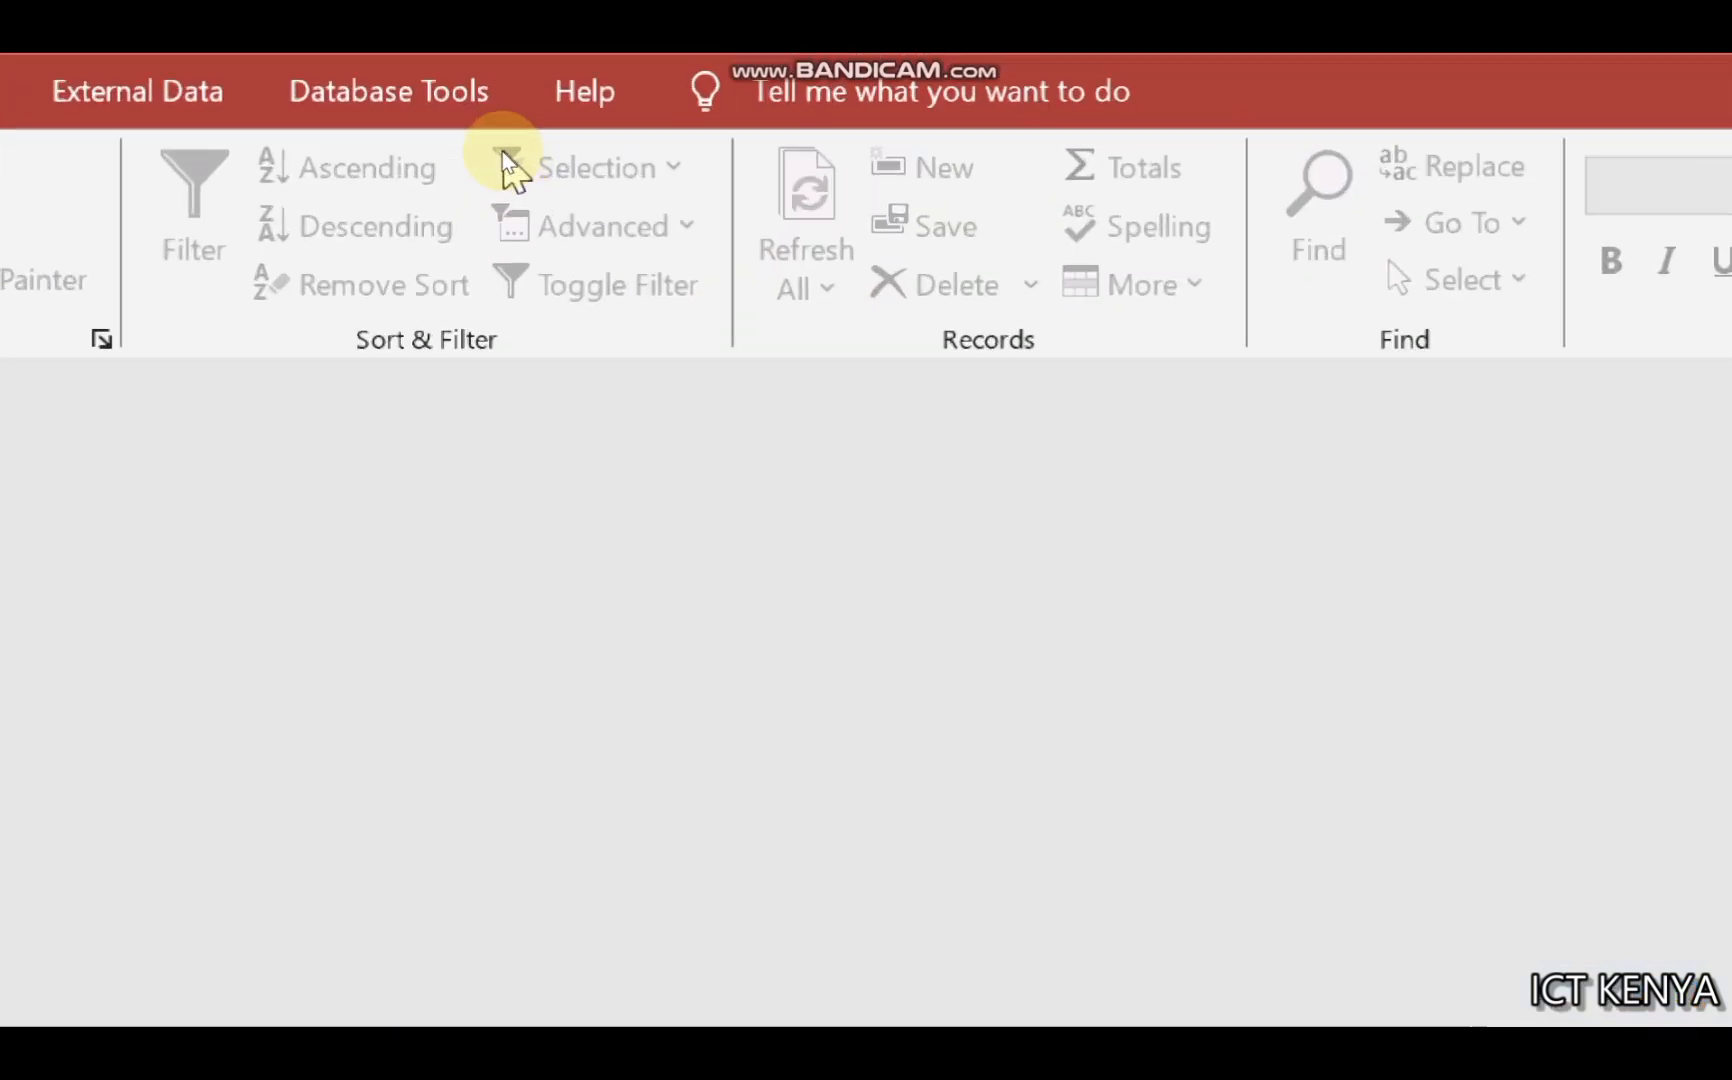
Step: Start a report with the Report Wizard and add PlayerId, FirstName, LastName and TeamId from PlayersTable
click(440, 205)
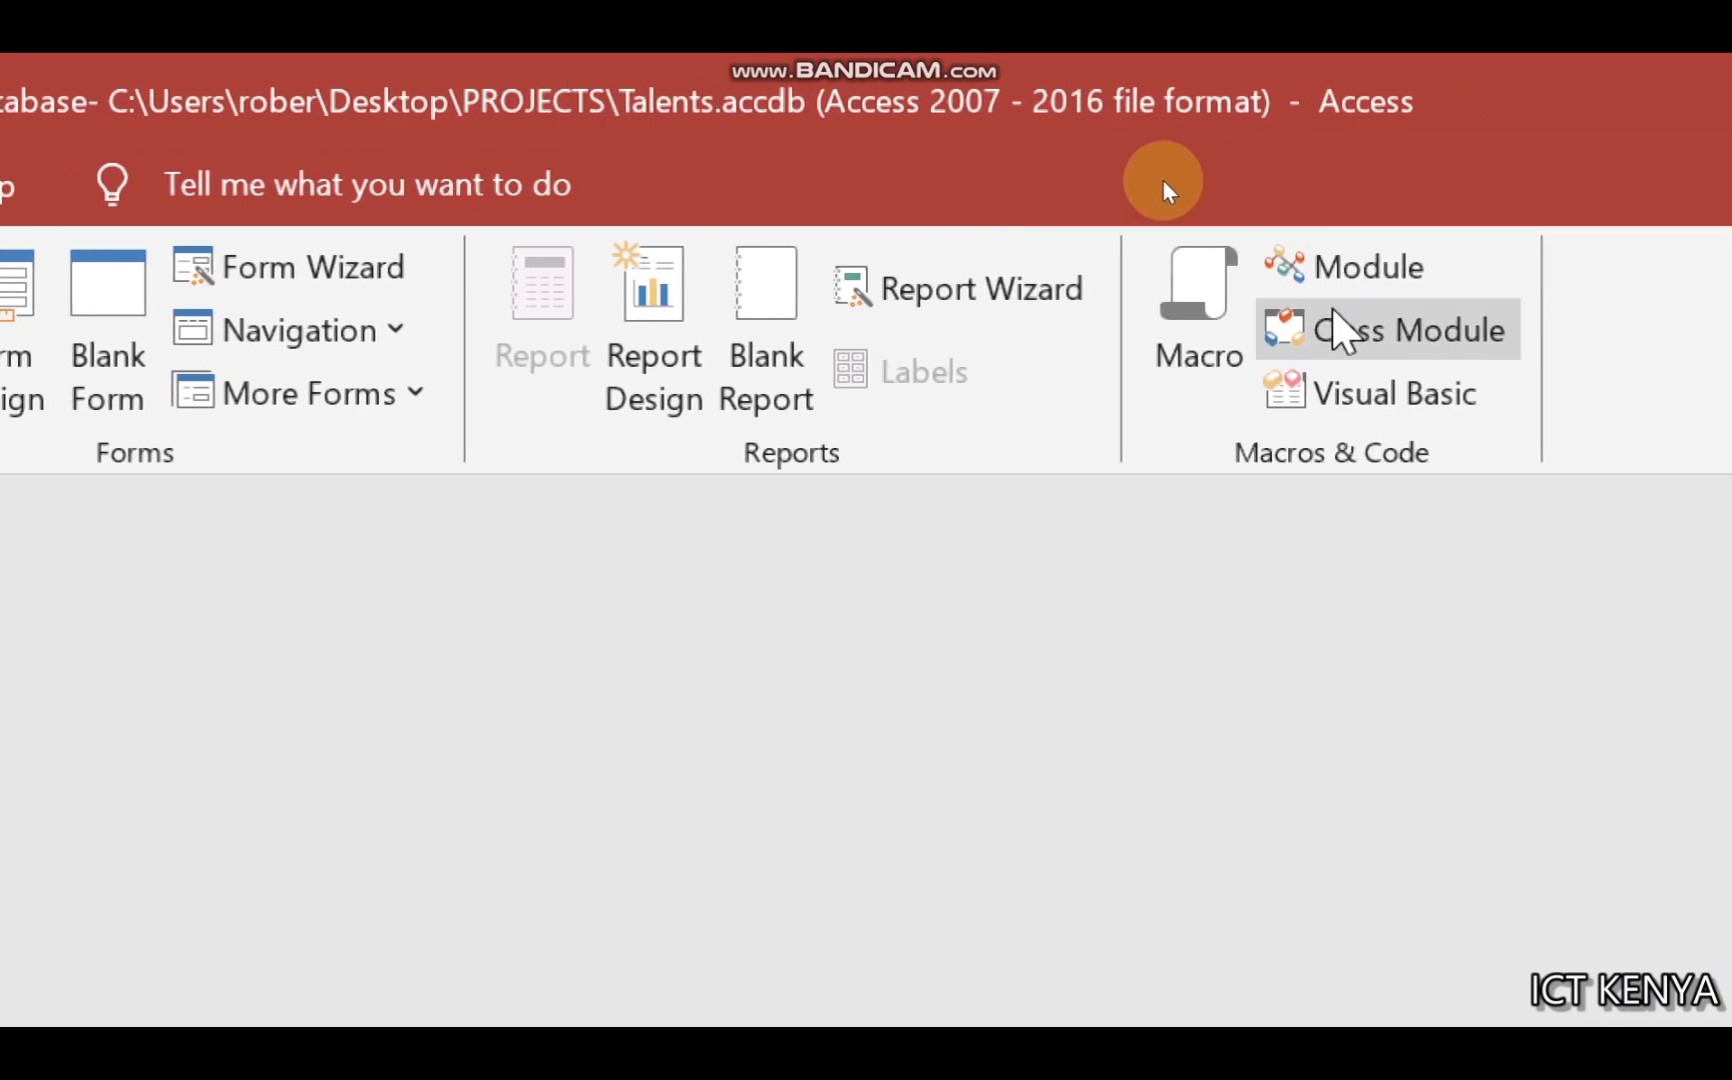
click(990, 315)
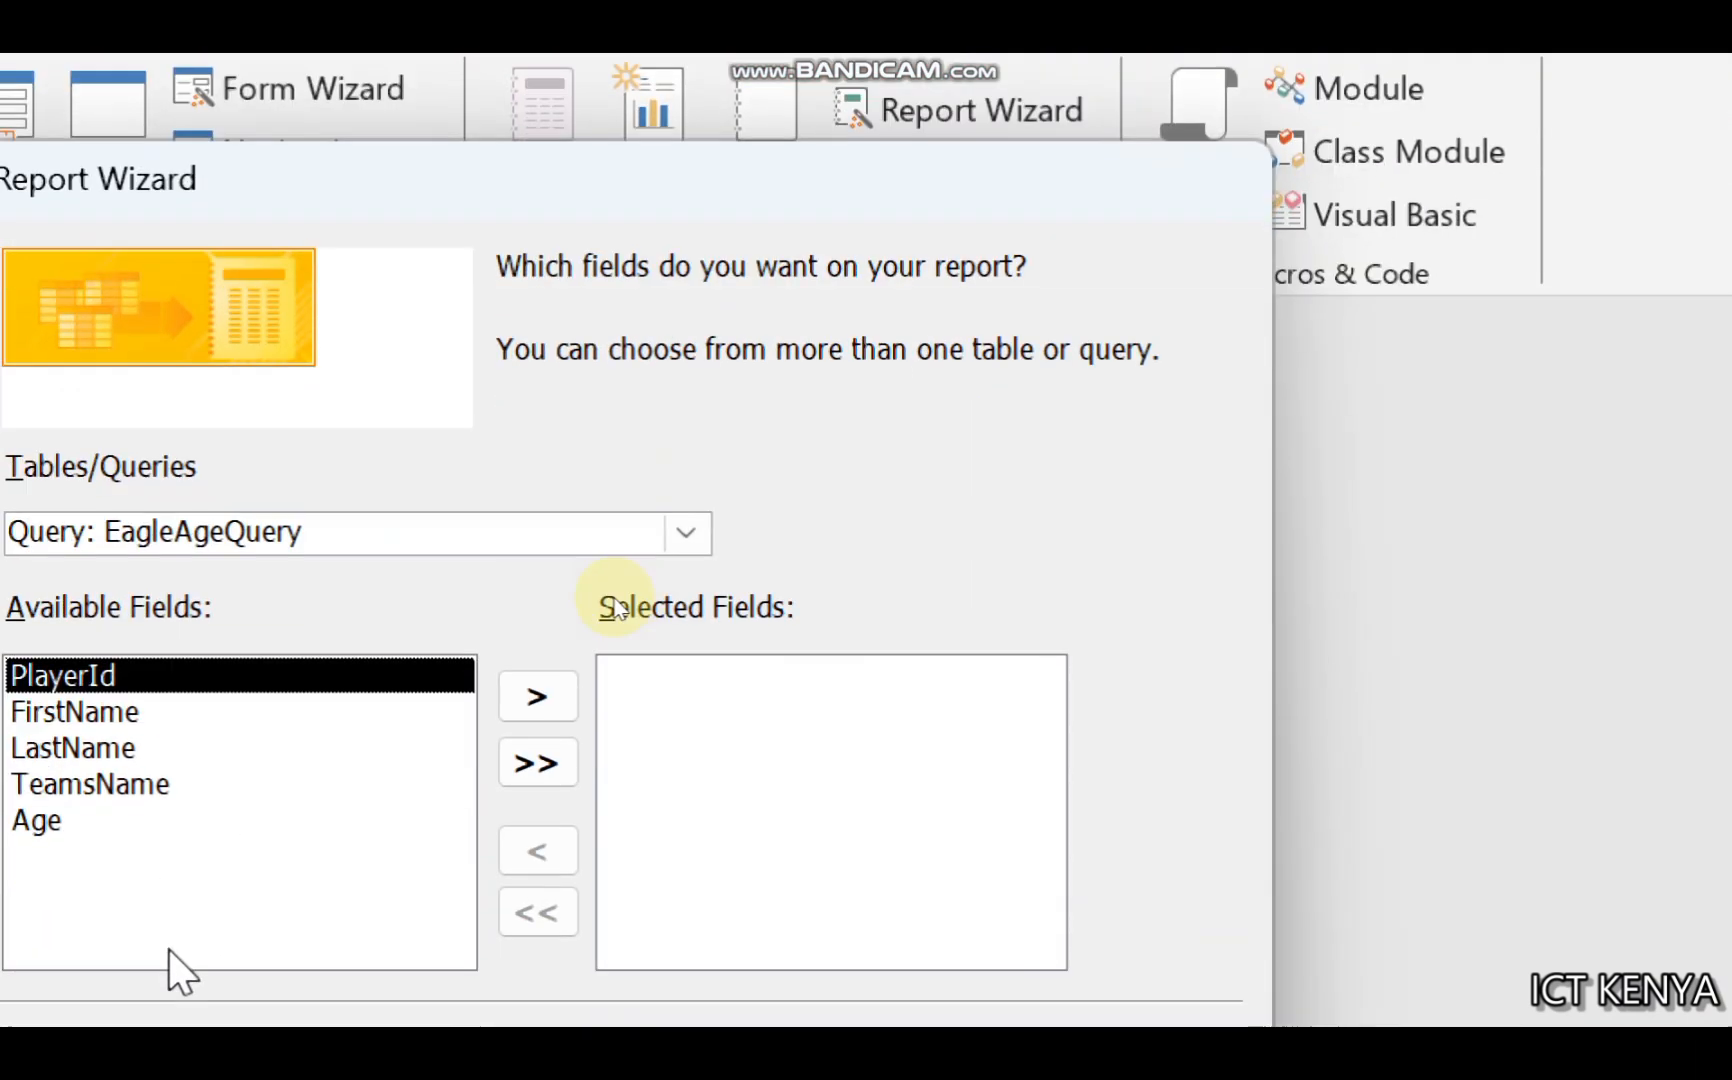
click(686, 533)
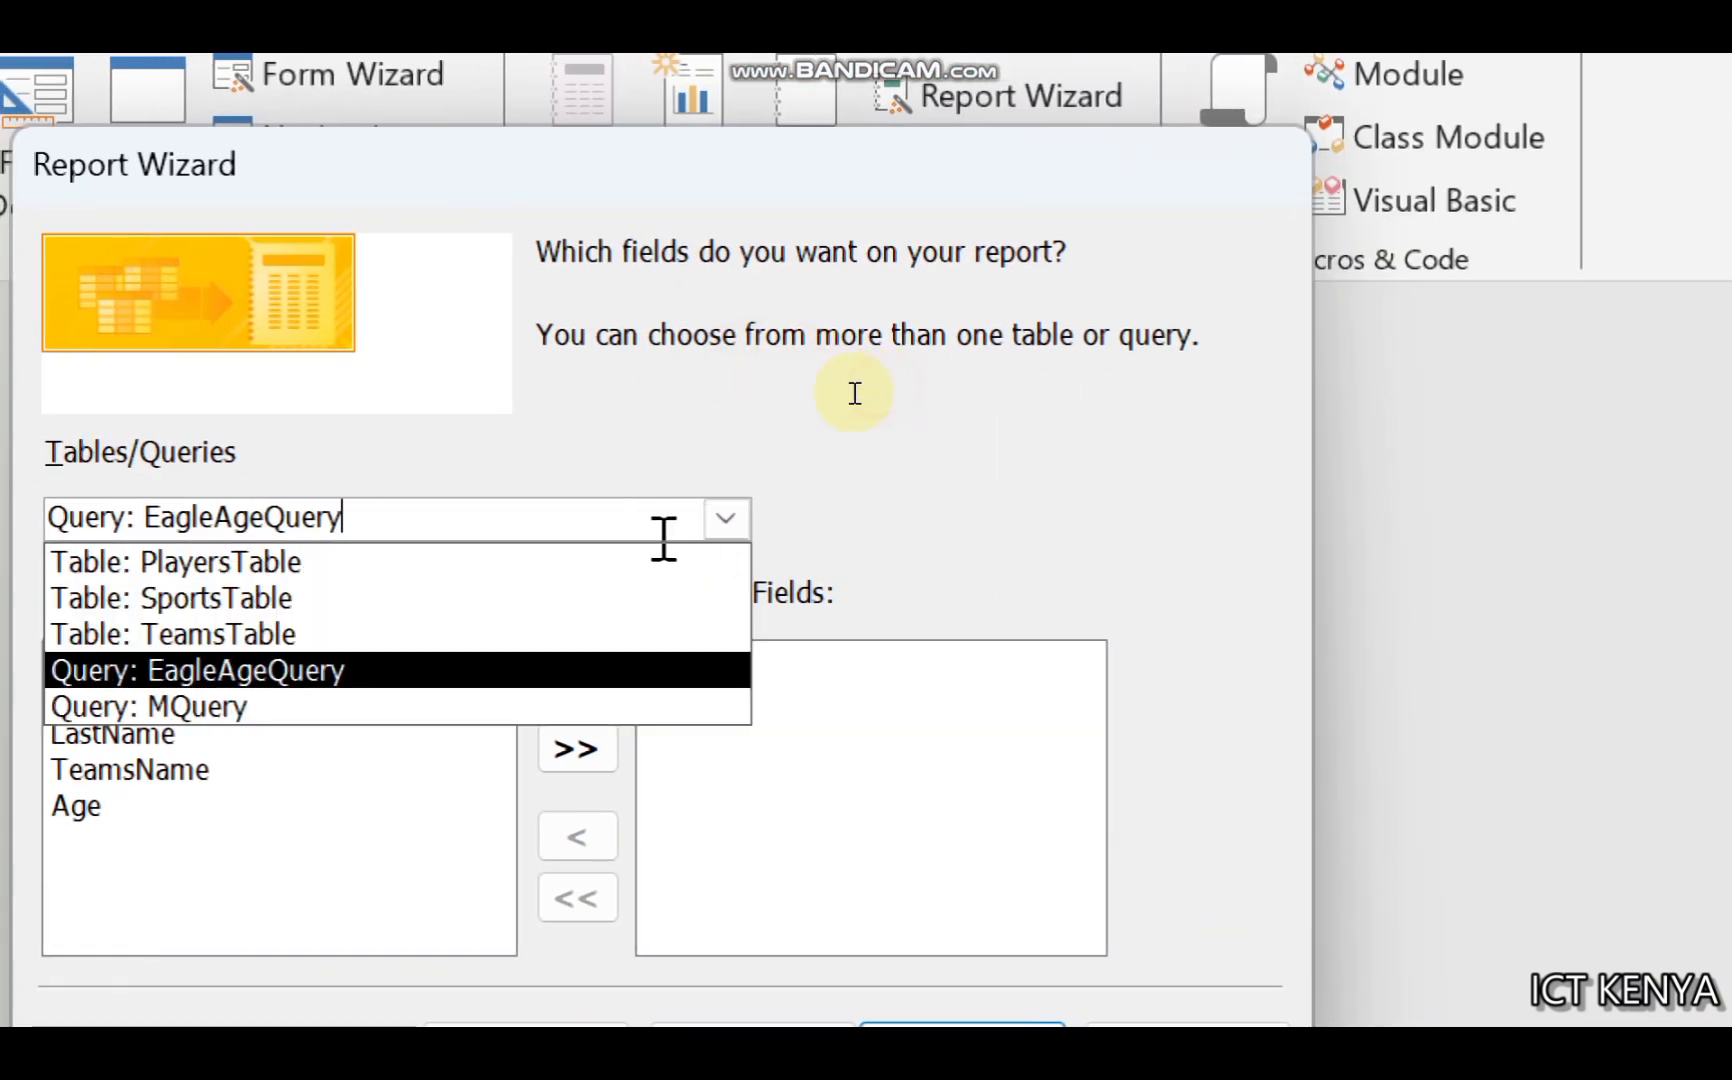
click(565, 570)
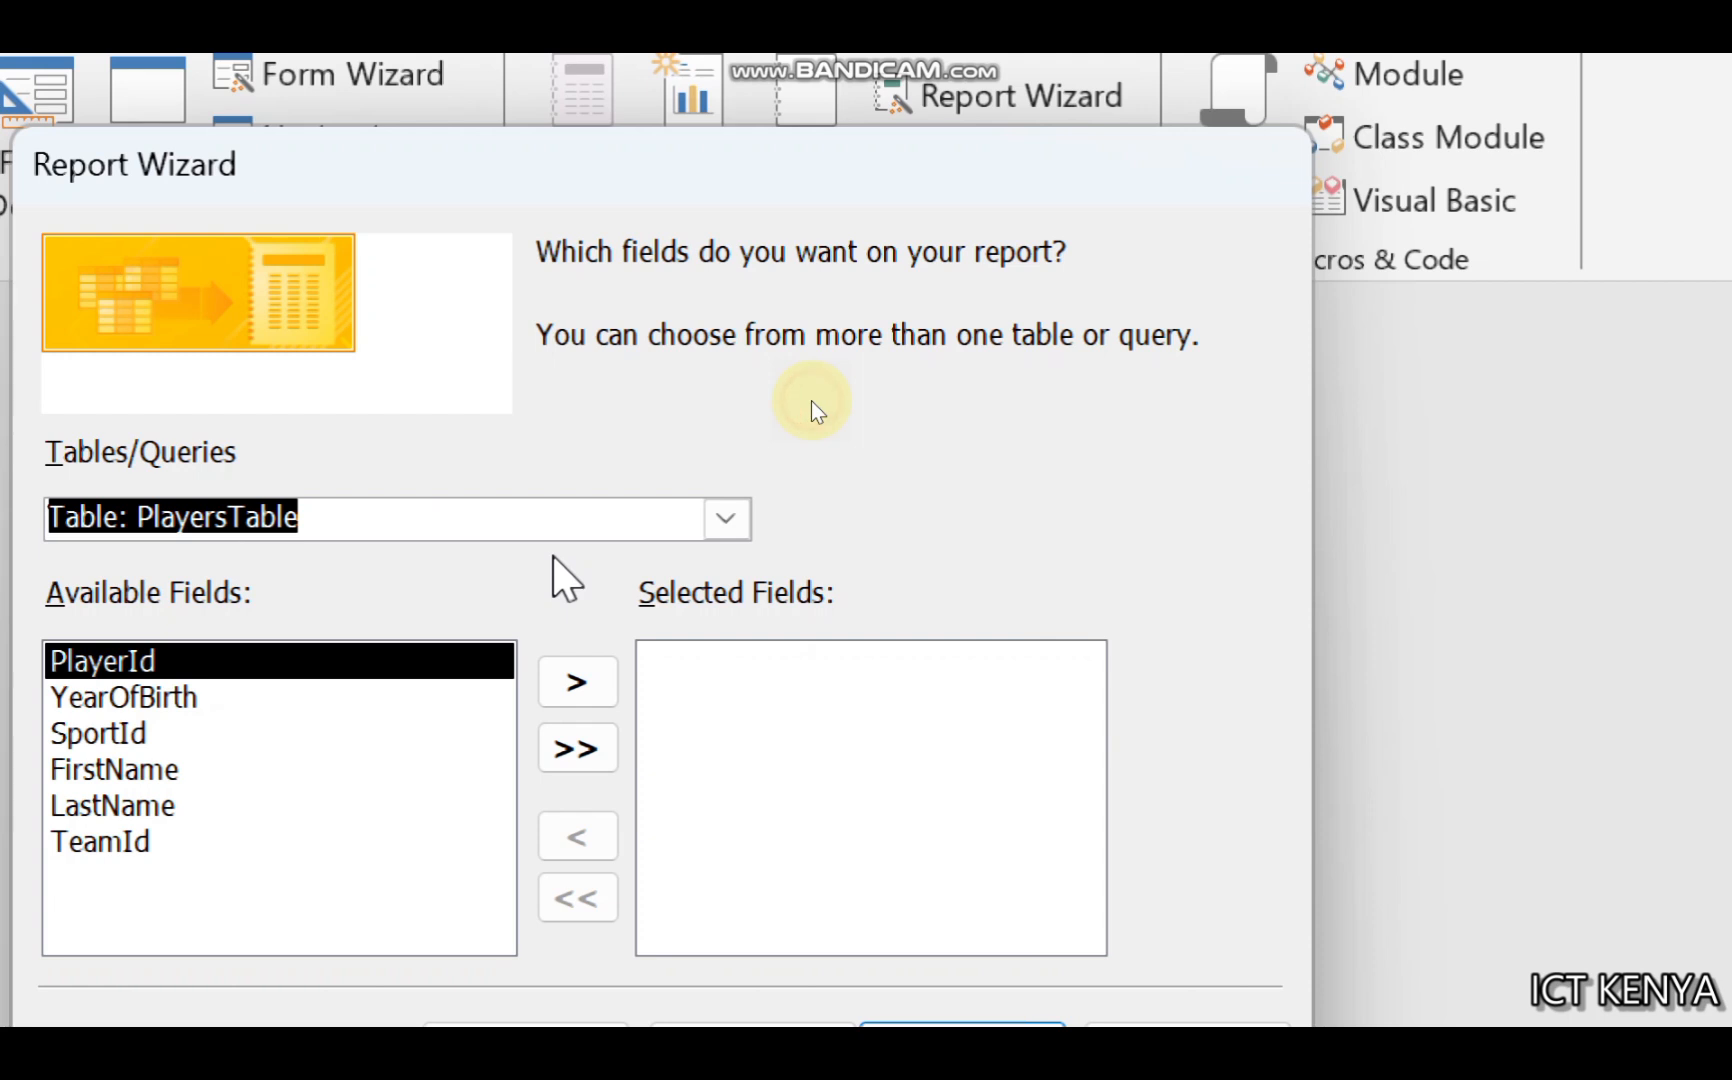
click(560, 670)
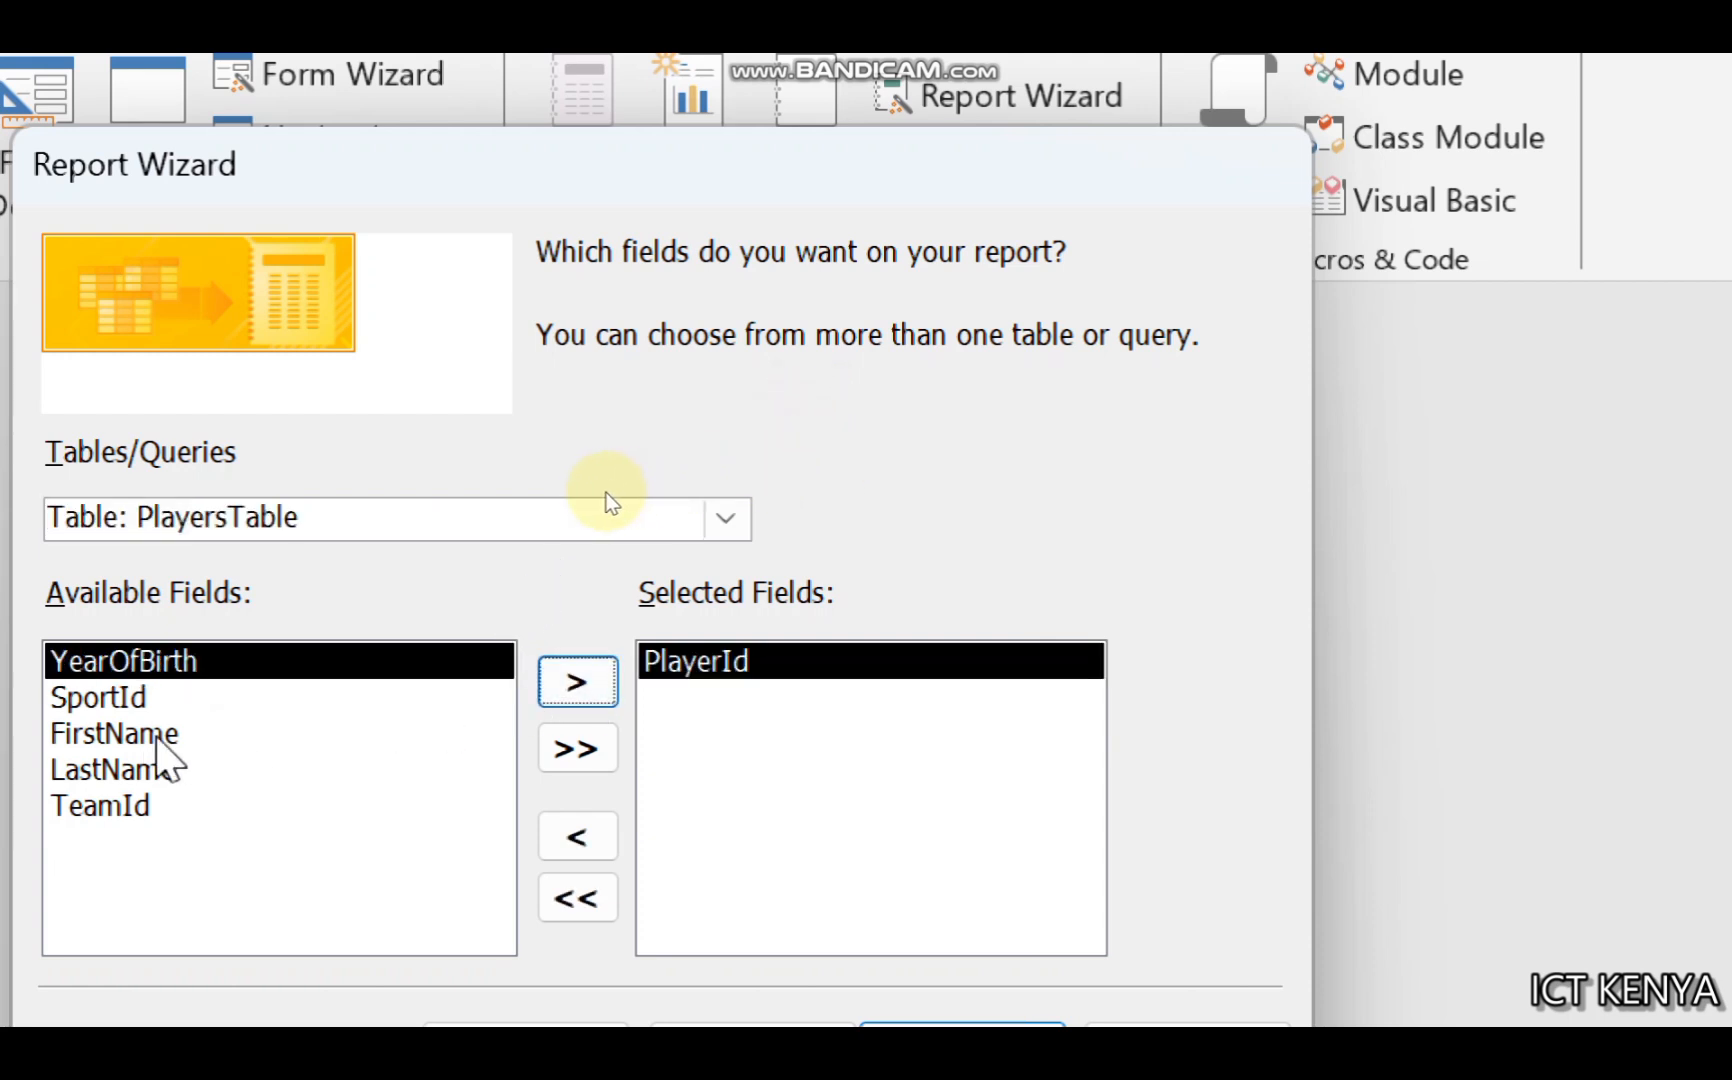
click(133, 738)
click(598, 683)
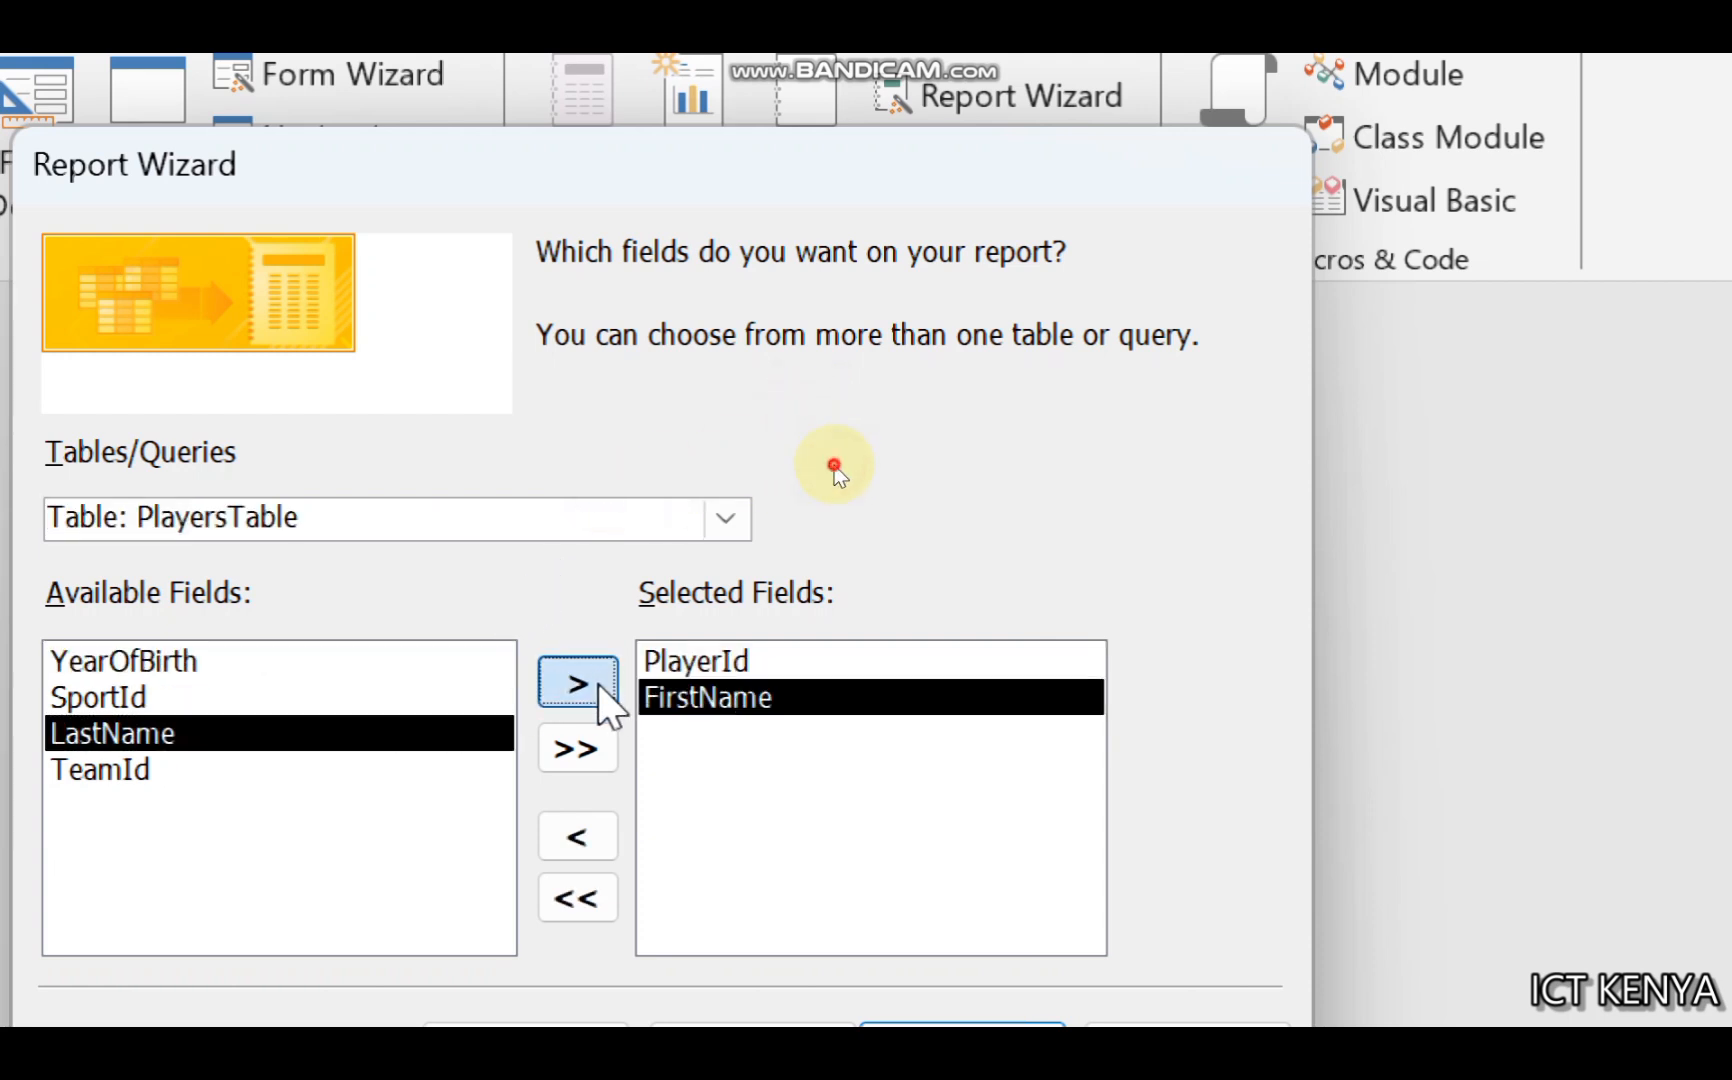
click(598, 683)
click(598, 683)
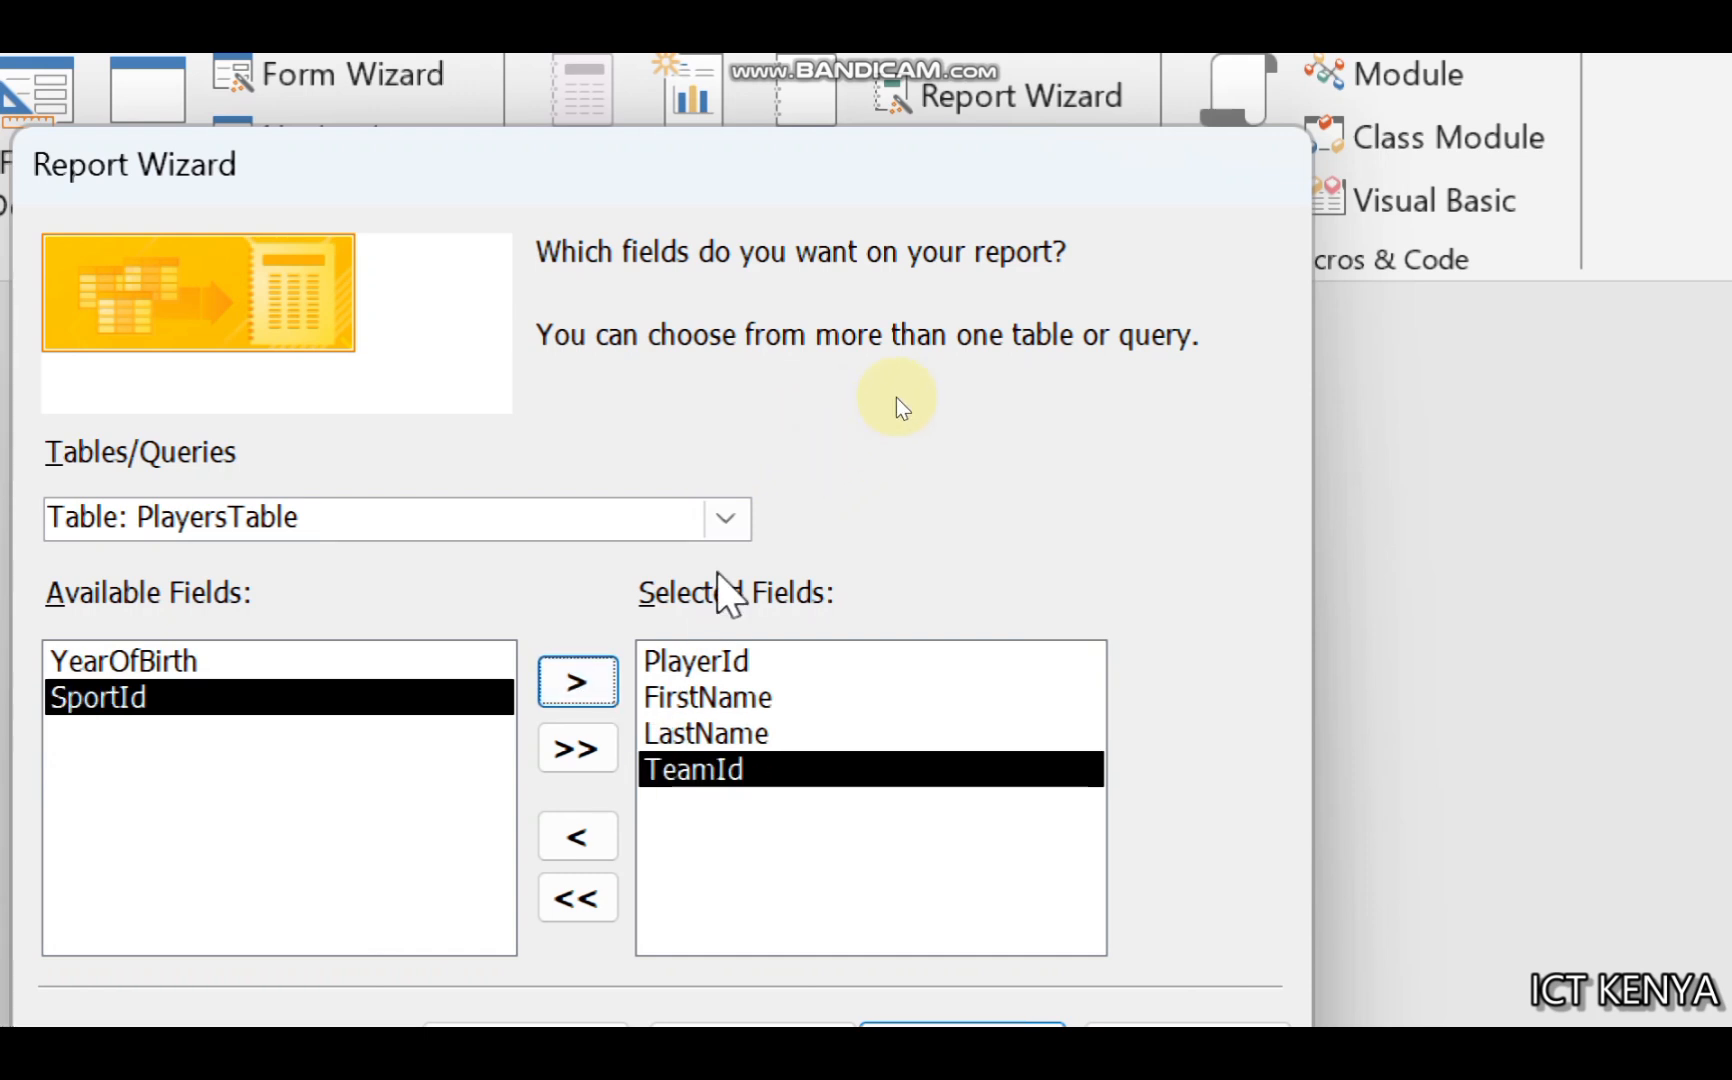
Step: Add TeamsName and RegistrationFeePerPlayer from TeamsTable to the report's fields and continue the wizard
click(726, 522)
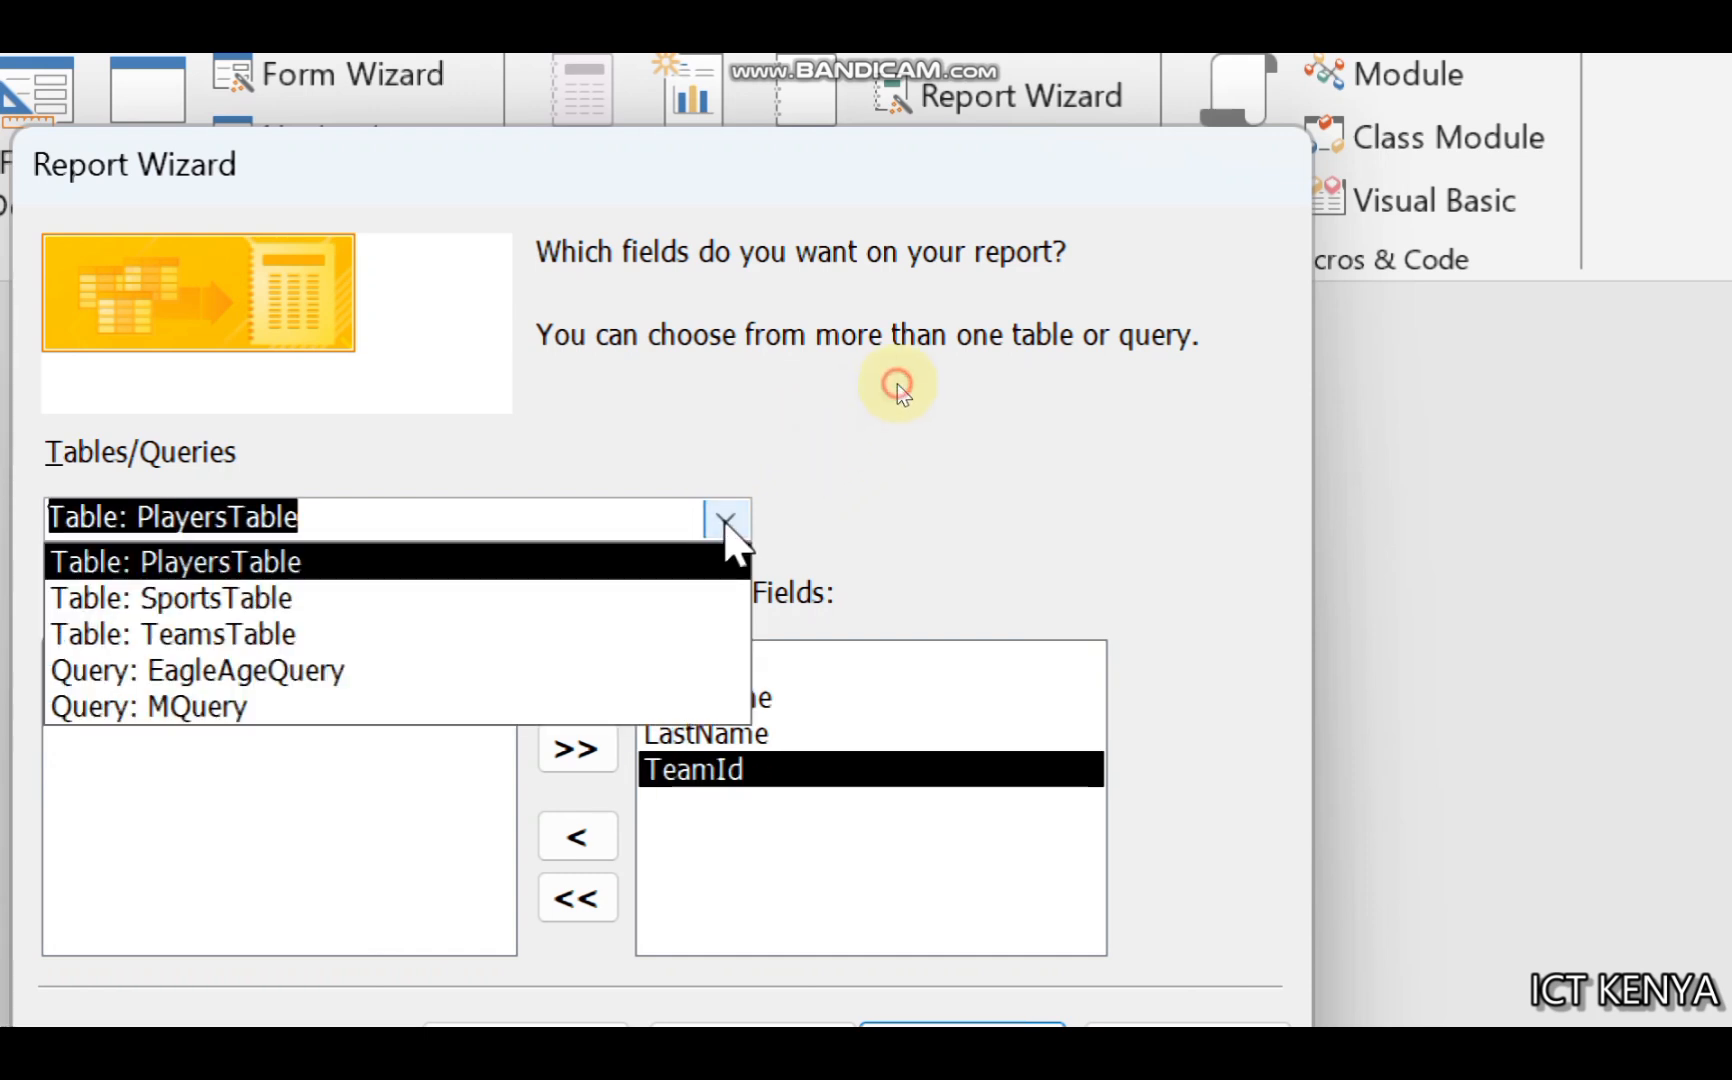
click(384, 634)
click(240, 700)
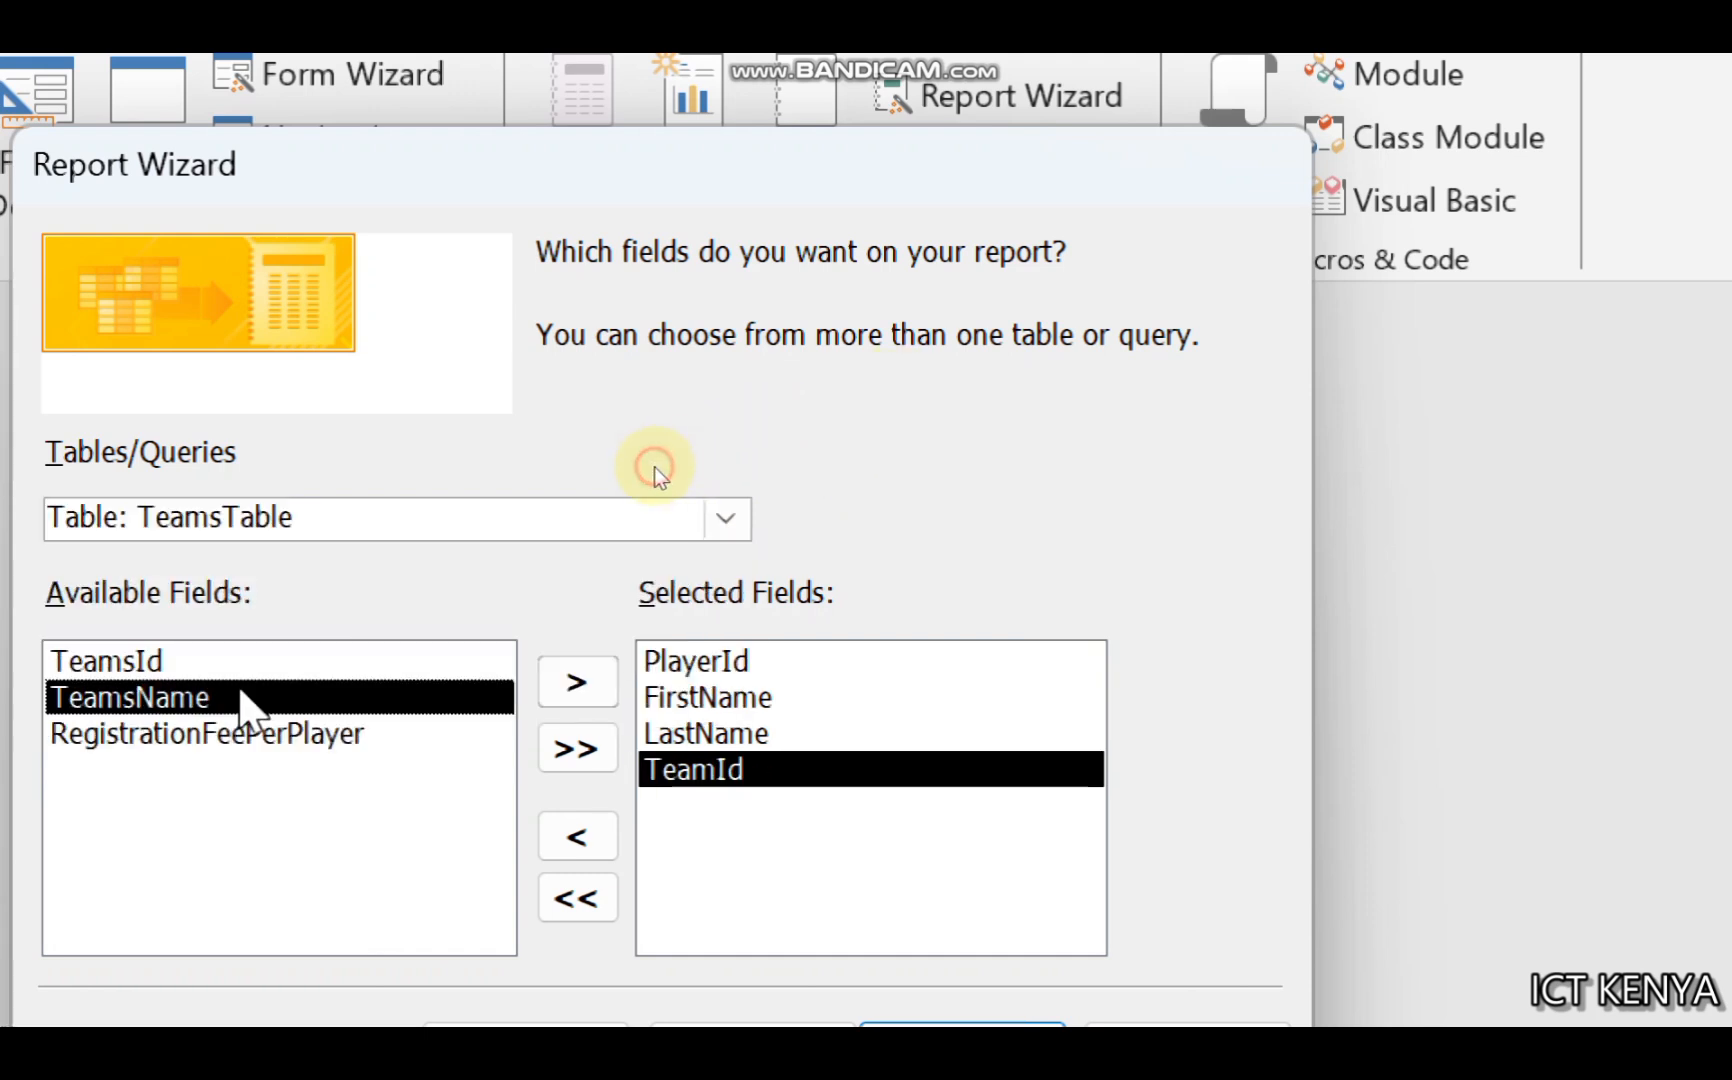
click(545, 692)
click(572, 686)
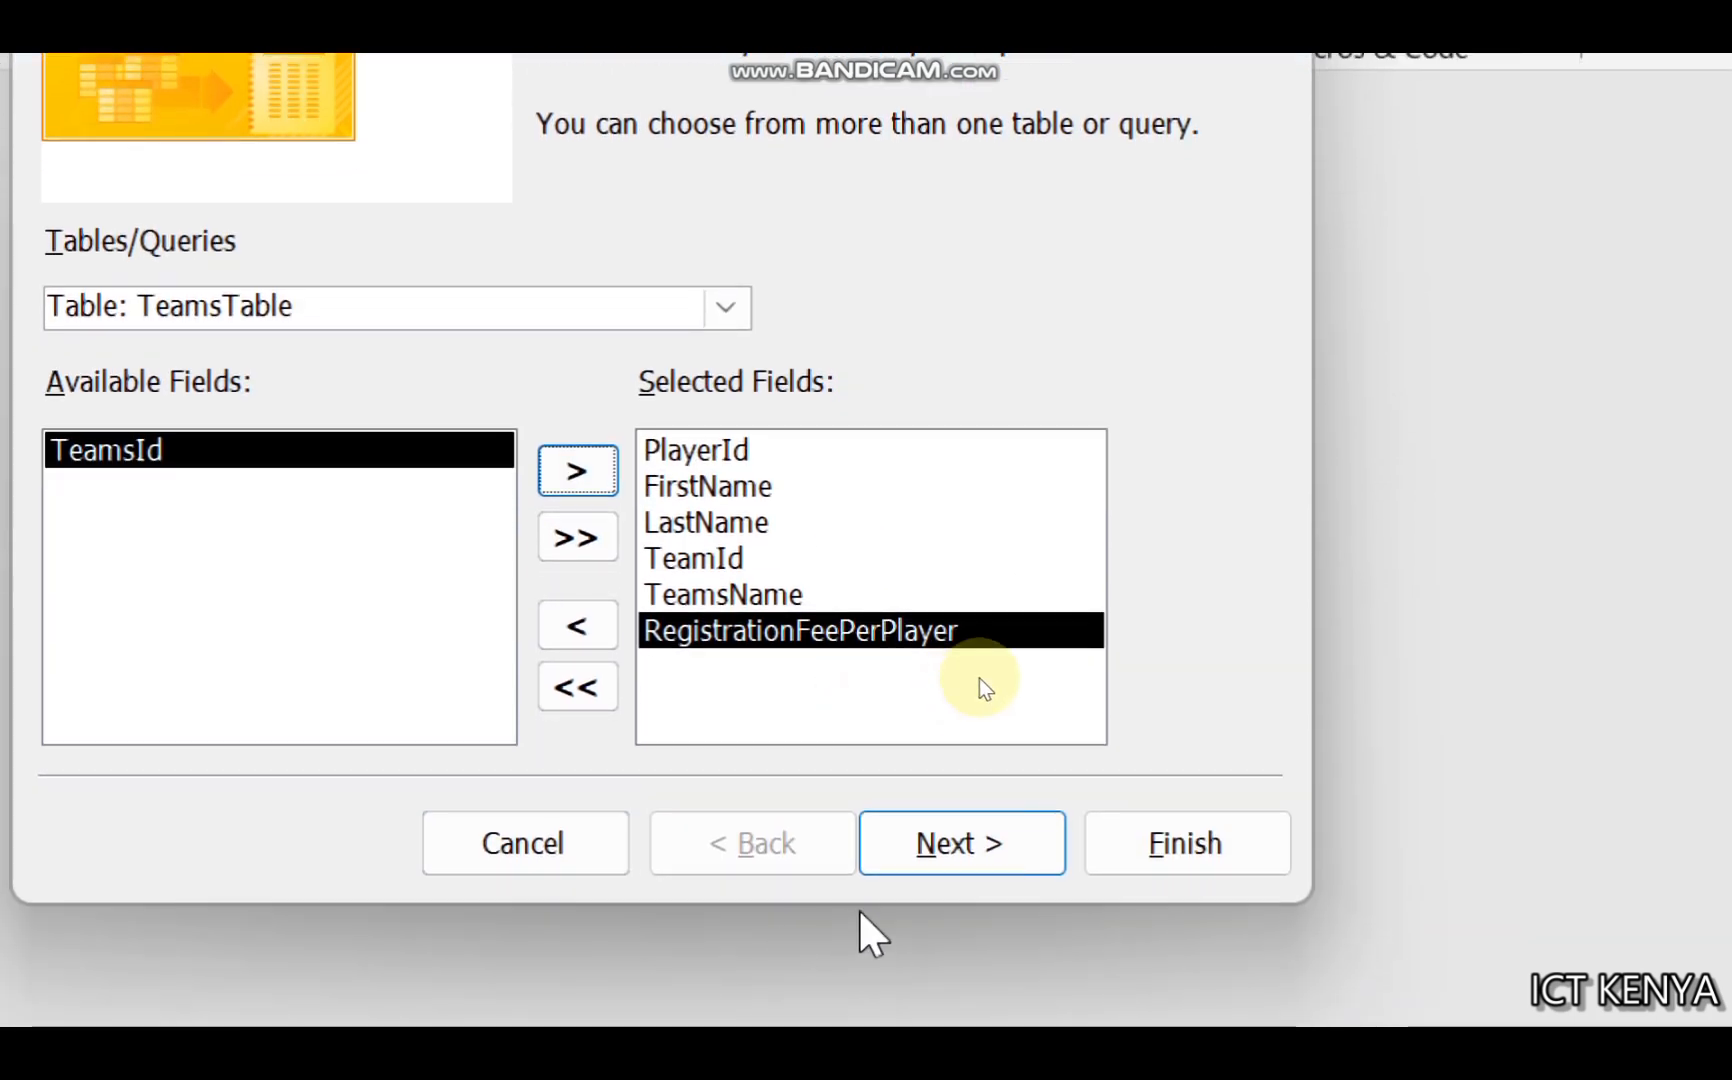
click(990, 825)
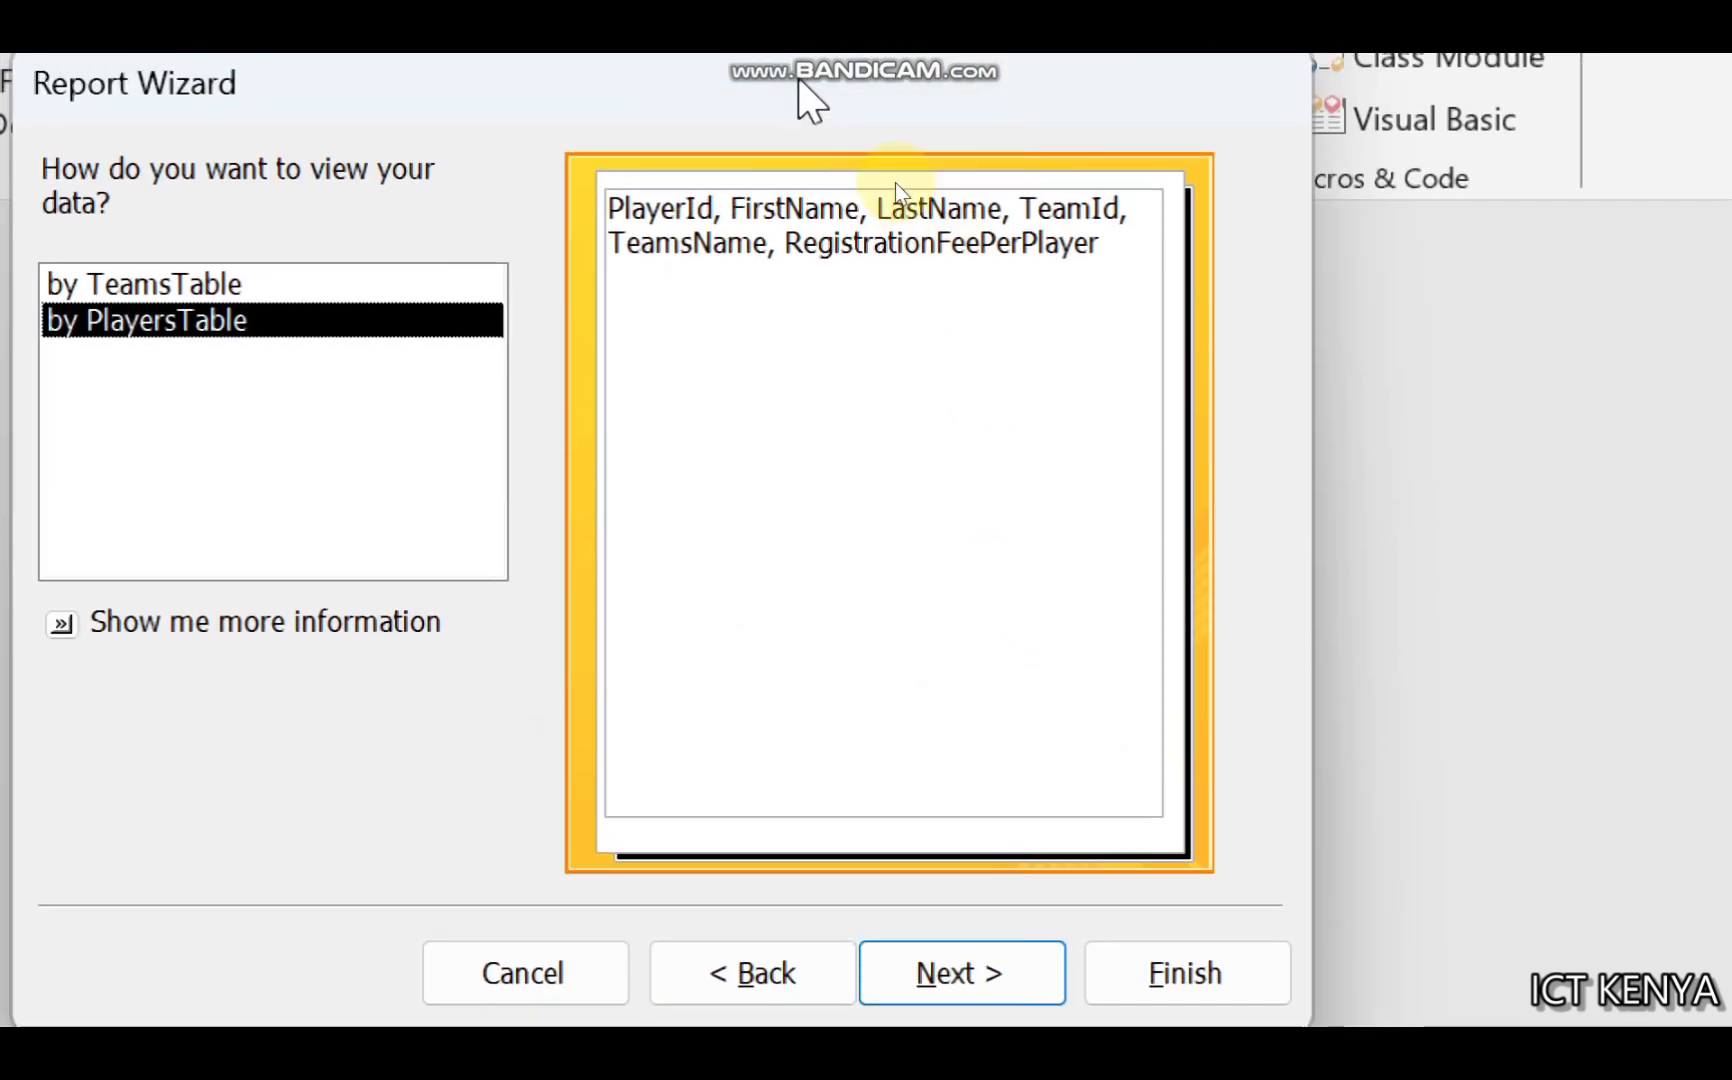
Step: Keep the report data viewed by PlayersTable and add TeamId as the grouping level
click(983, 985)
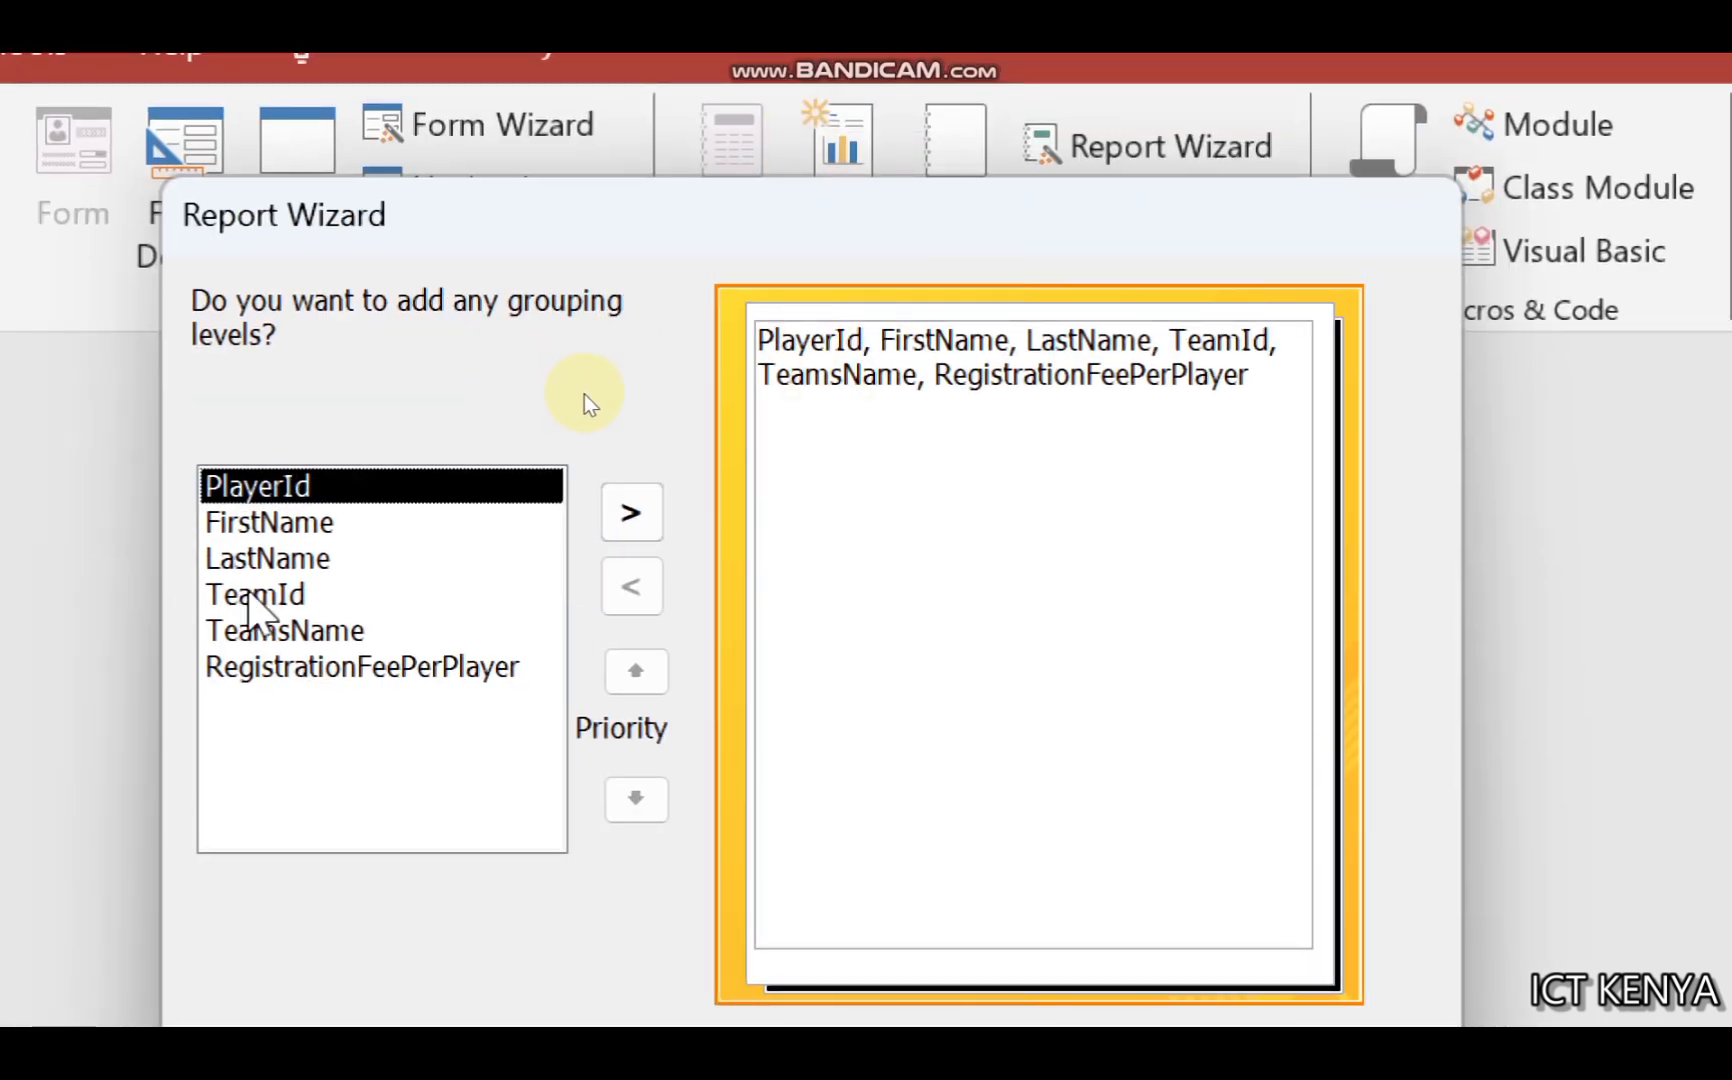
click(252, 596)
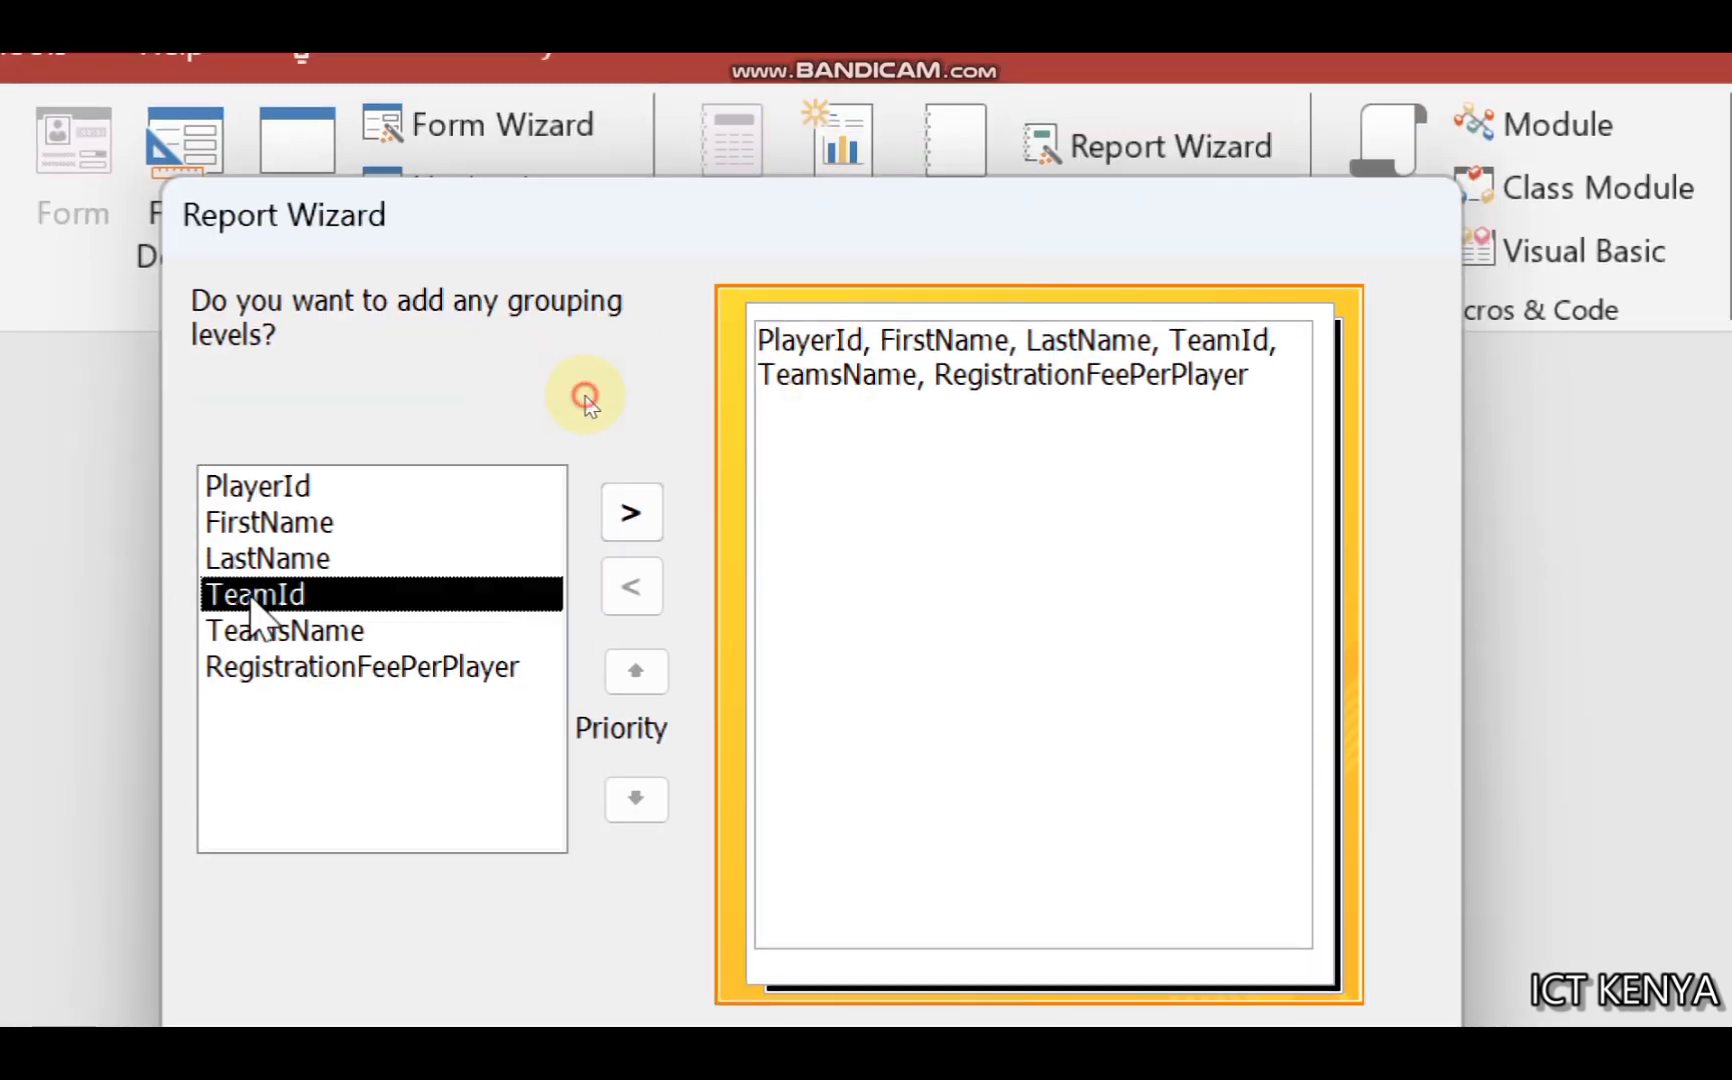
click(634, 514)
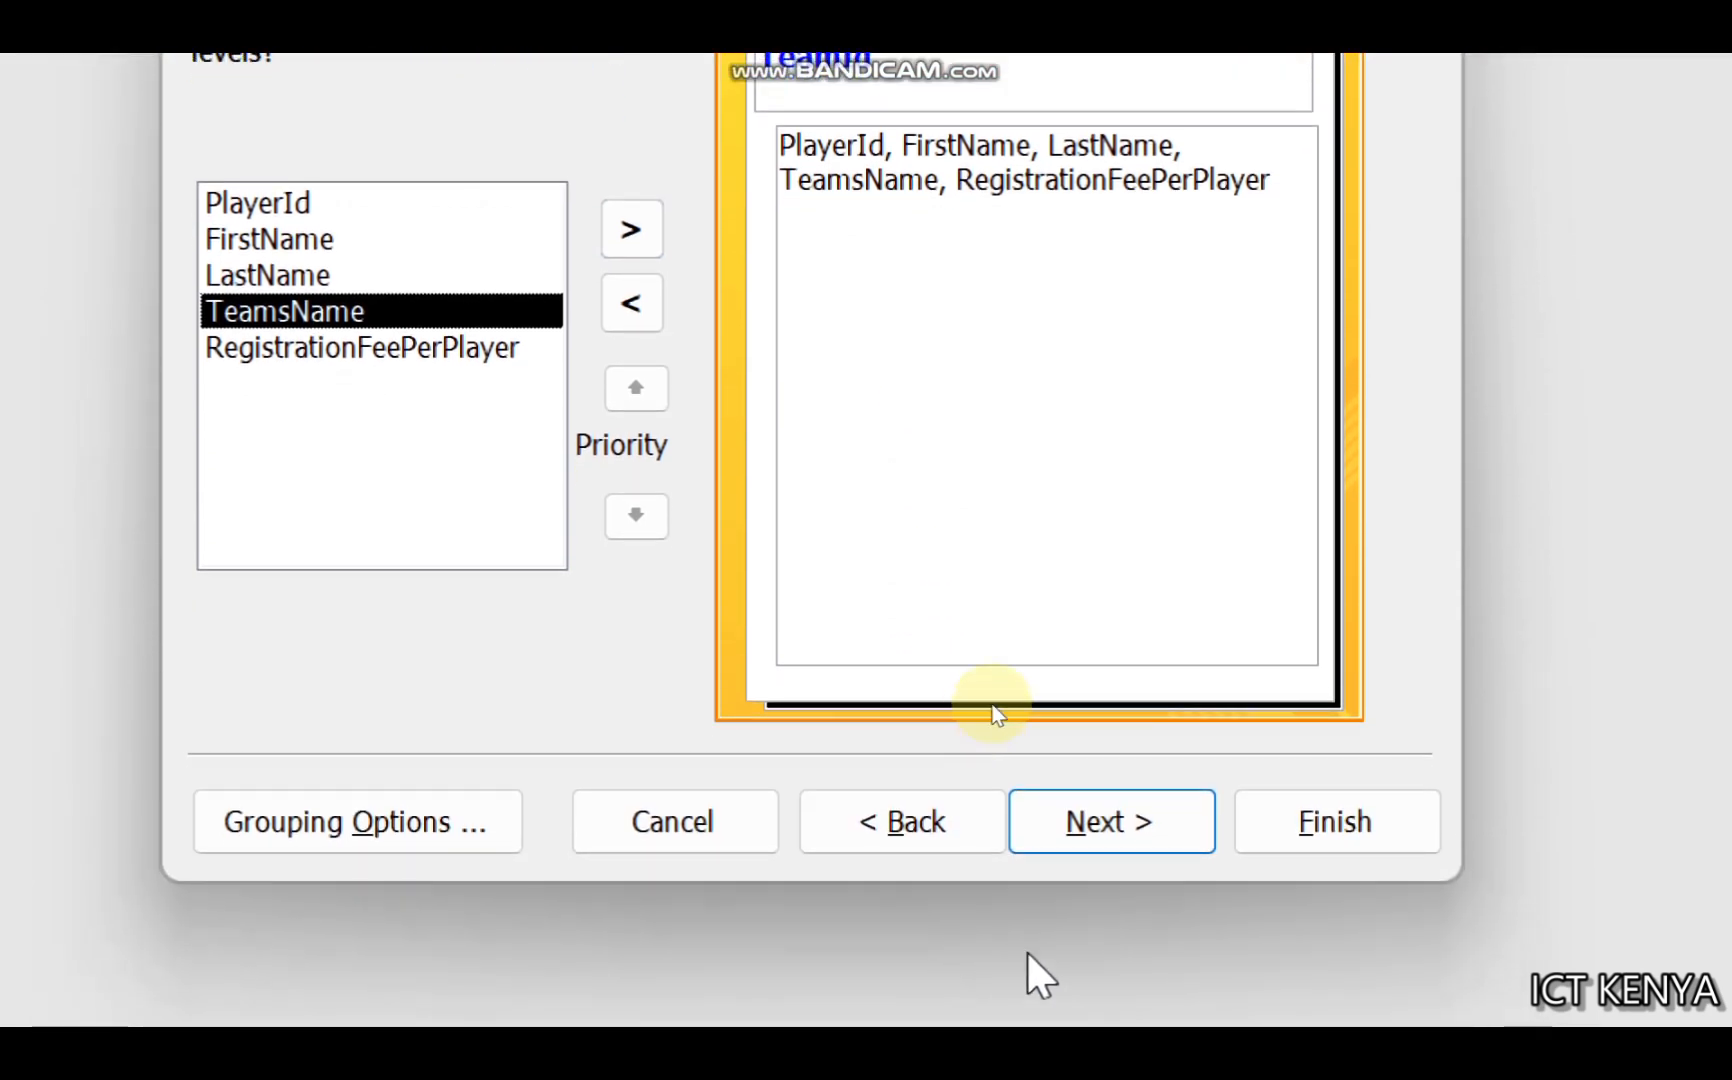
click(1130, 832)
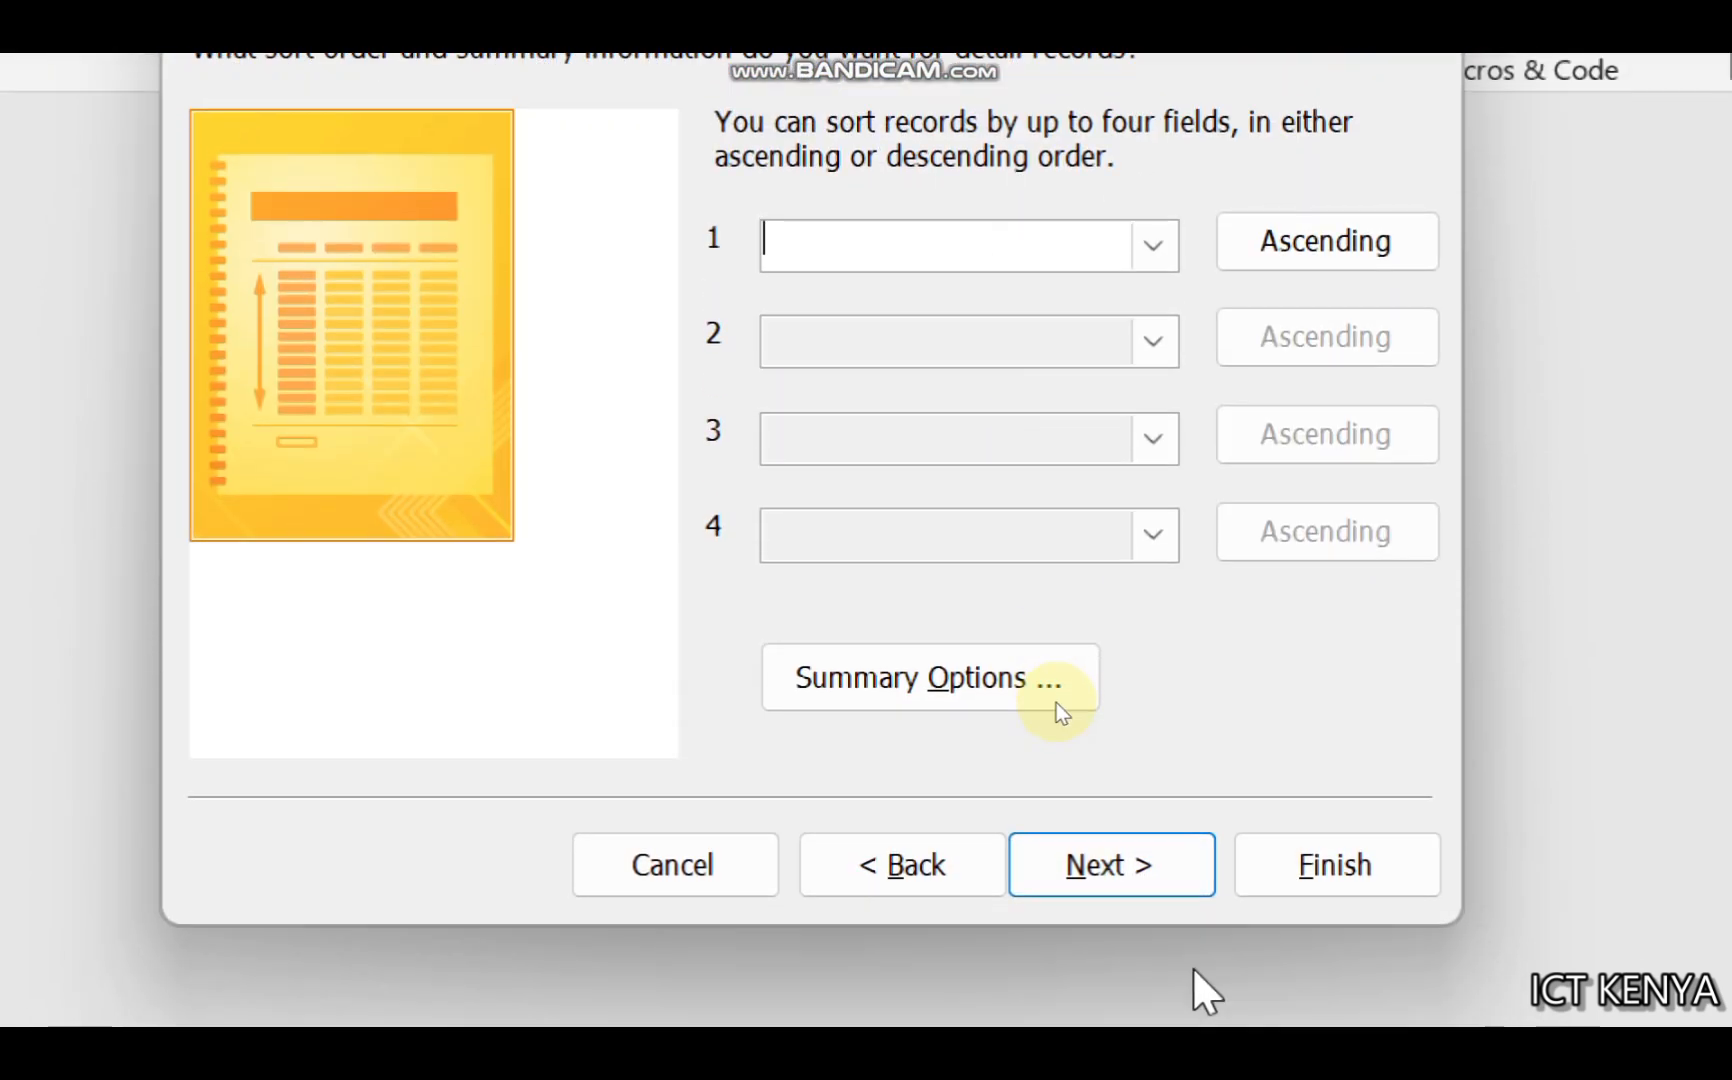
Step: Leave the report unsorted and give it a stepped layout in landscape orientation
click(1112, 860)
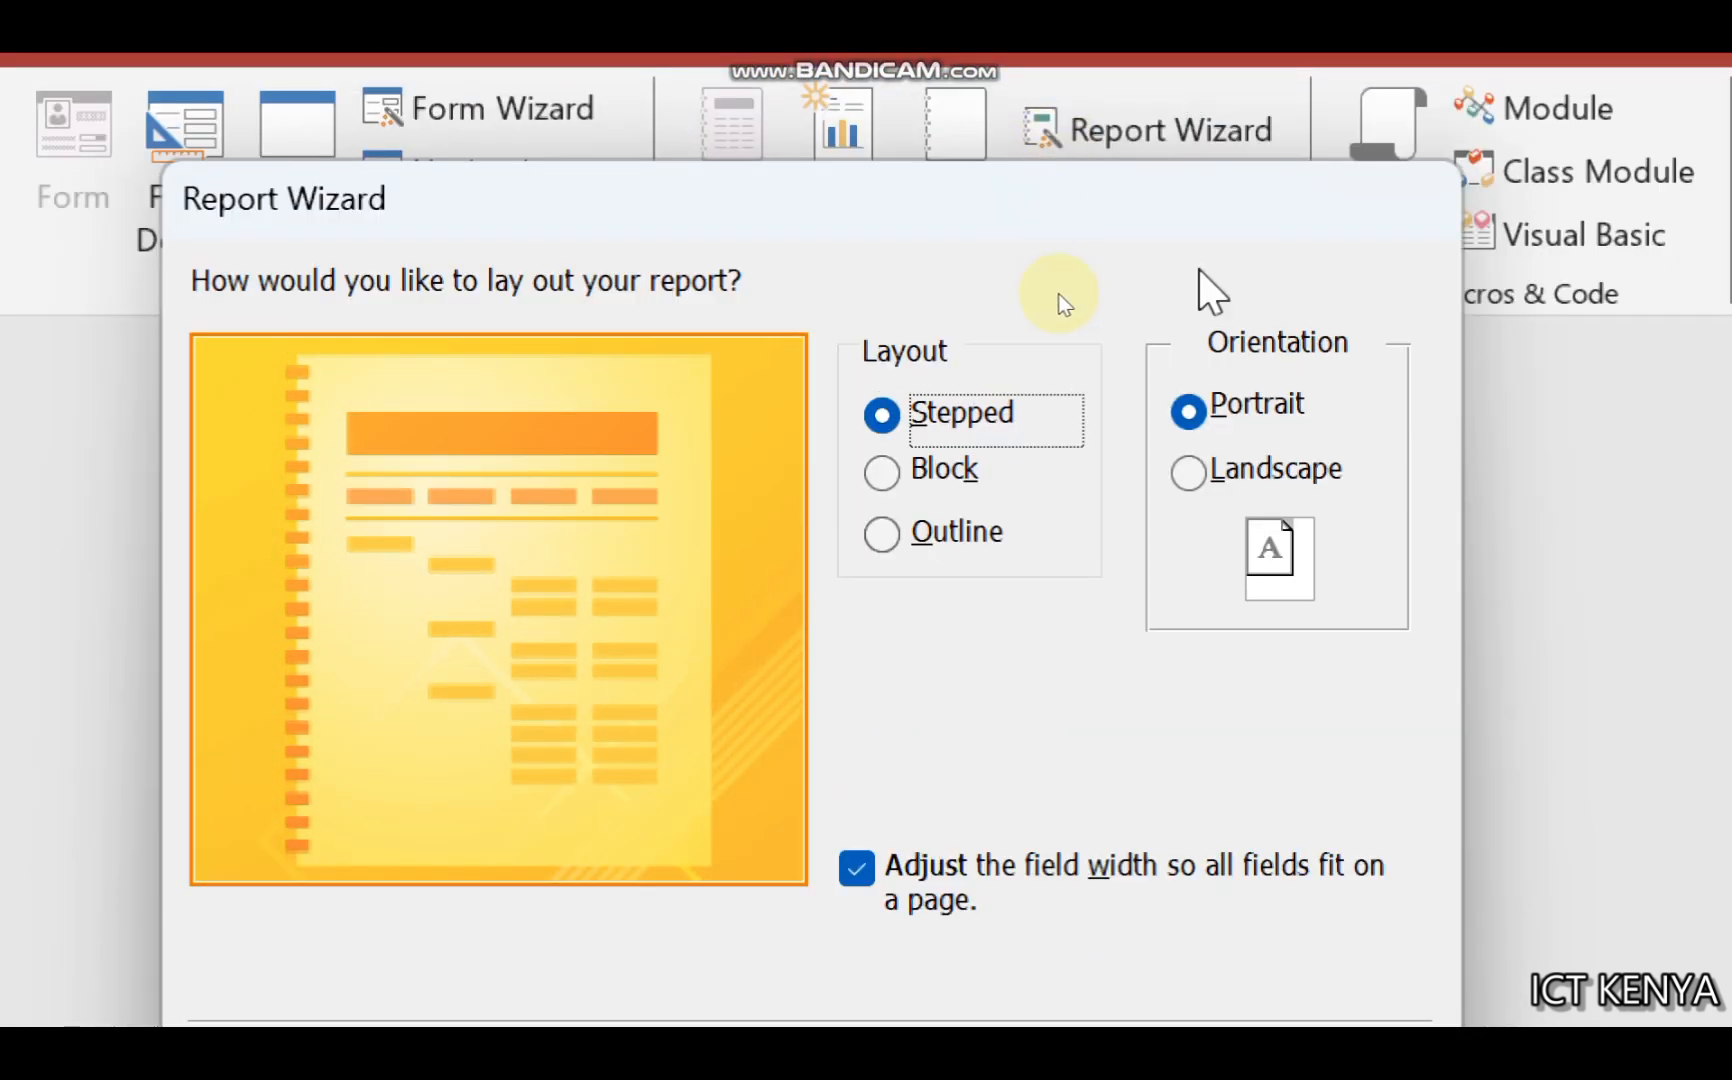
click(1188, 259)
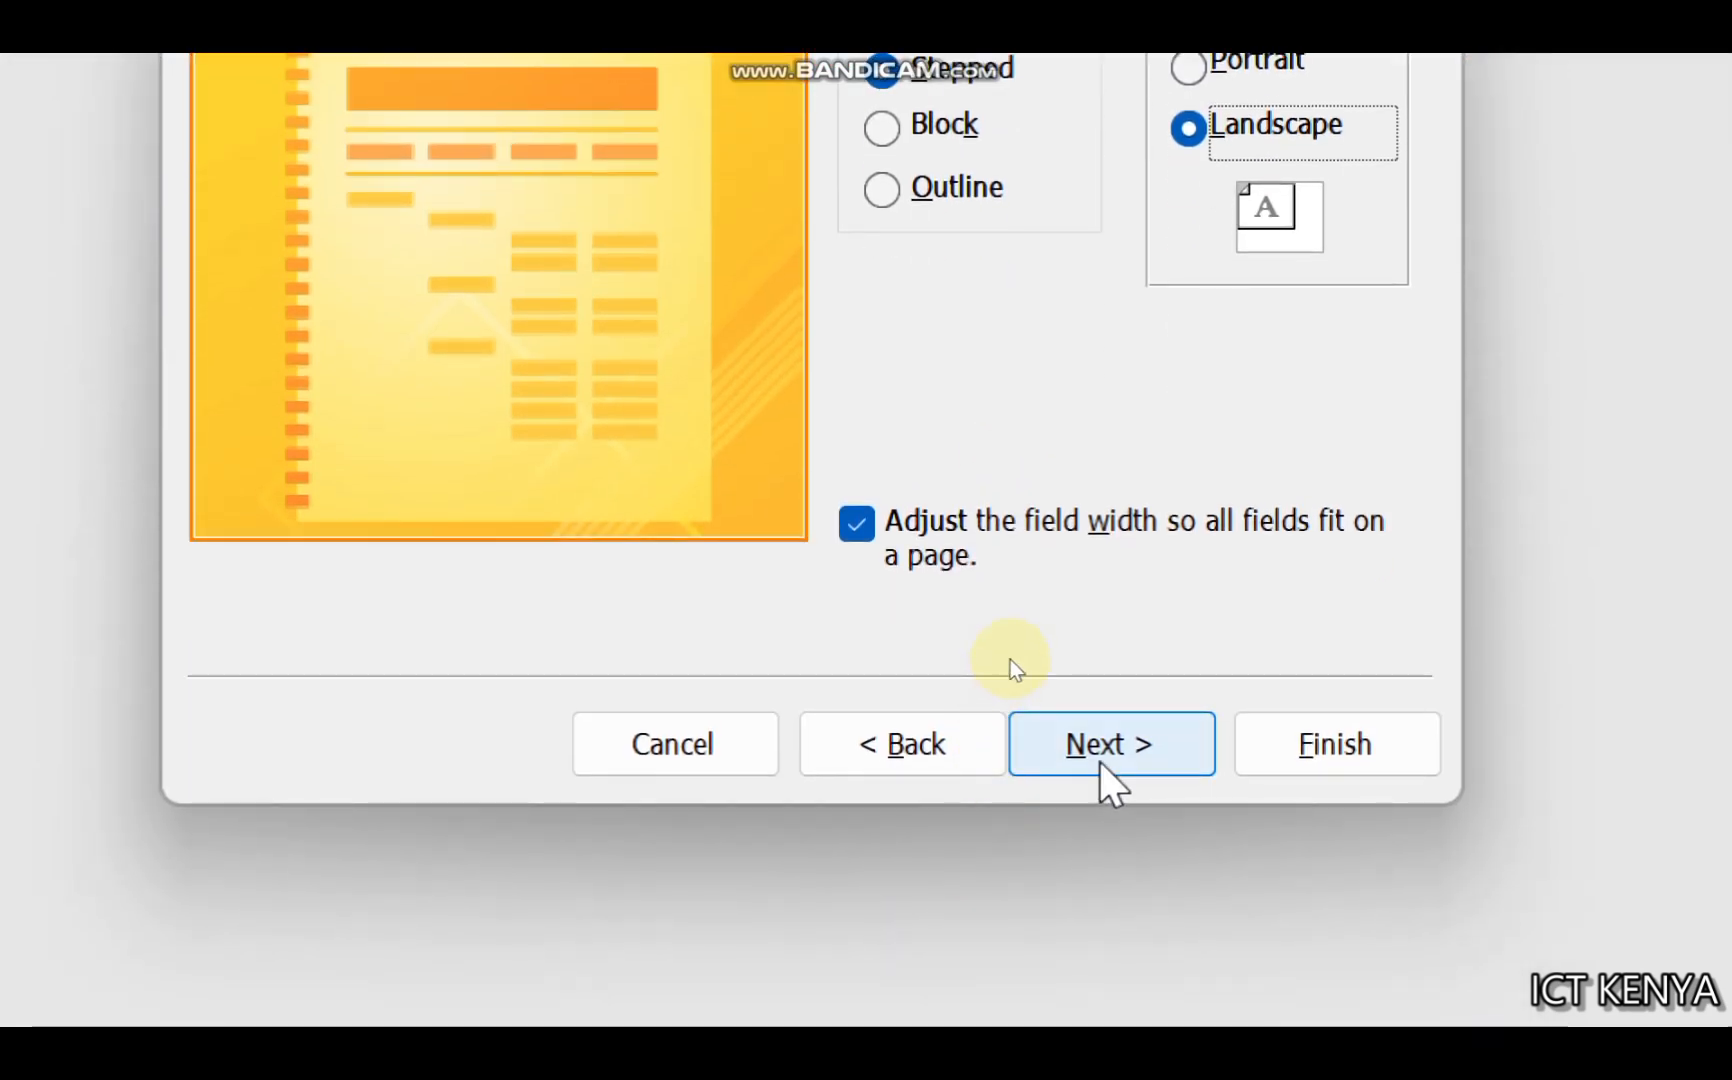
click(1103, 770)
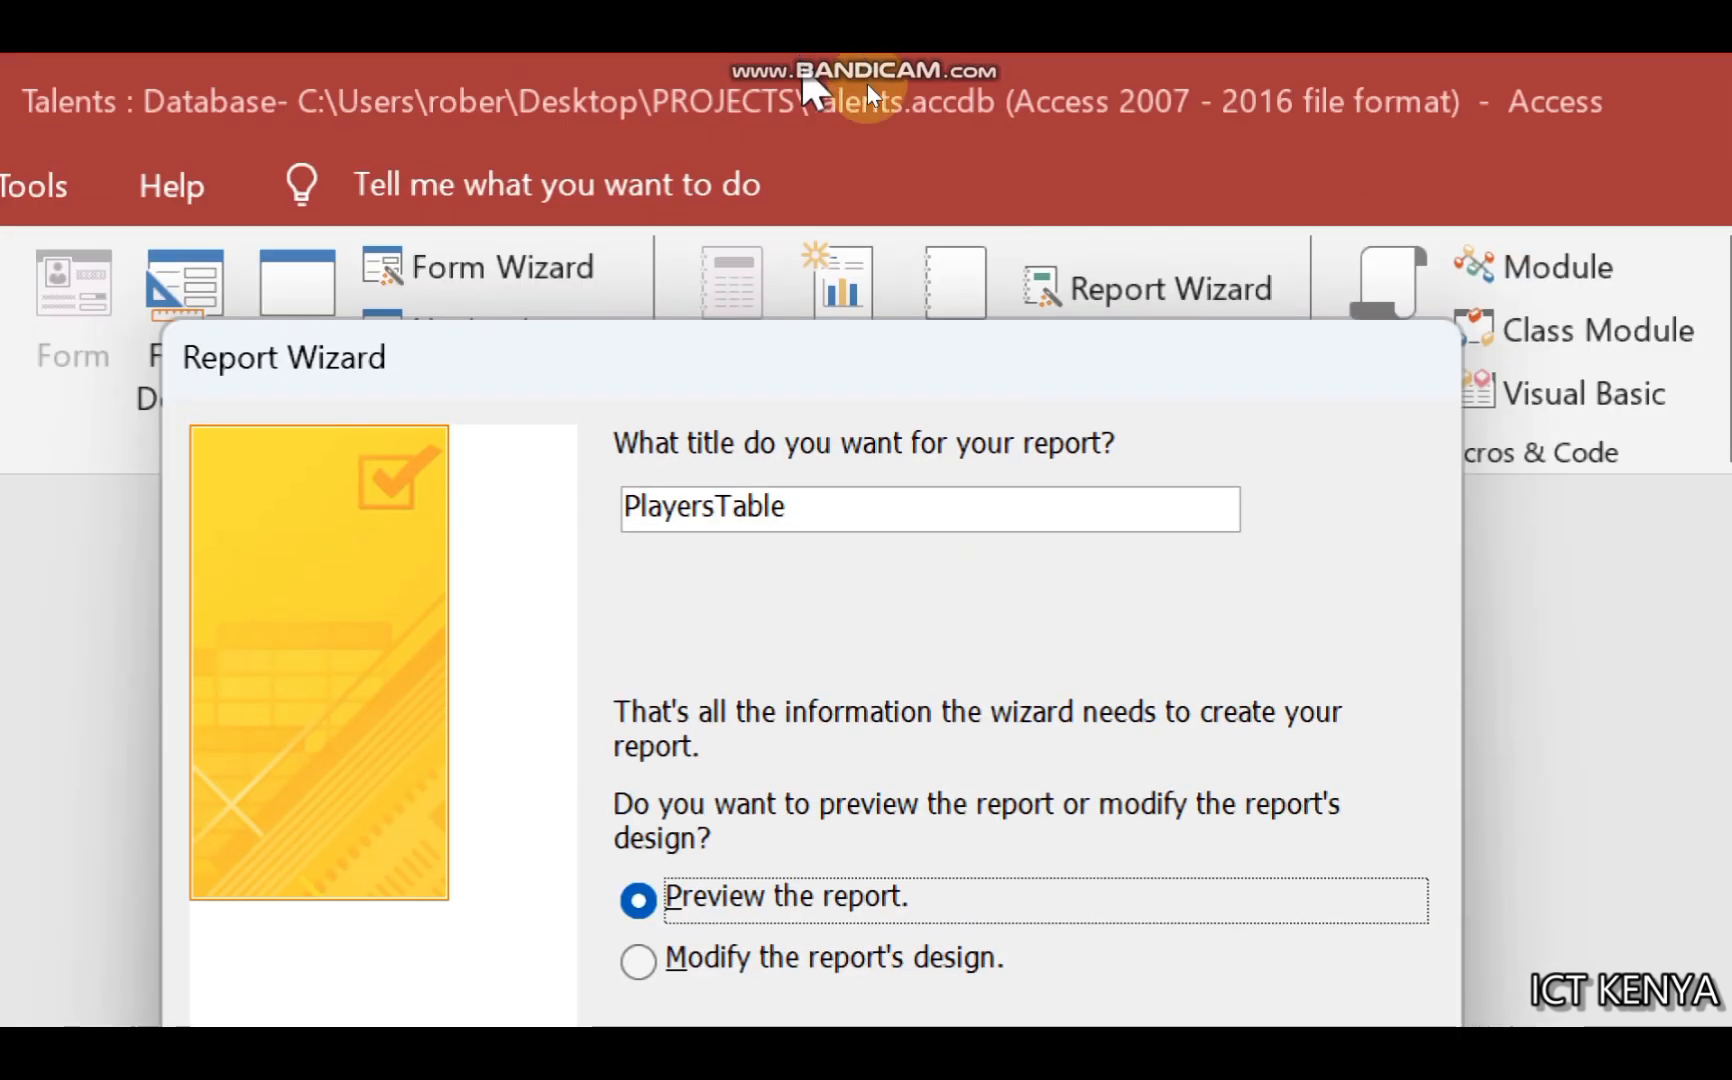
Step: Title the report RegReport and finish the wizard with the report previewed
drag(850, 521, 487, 520)
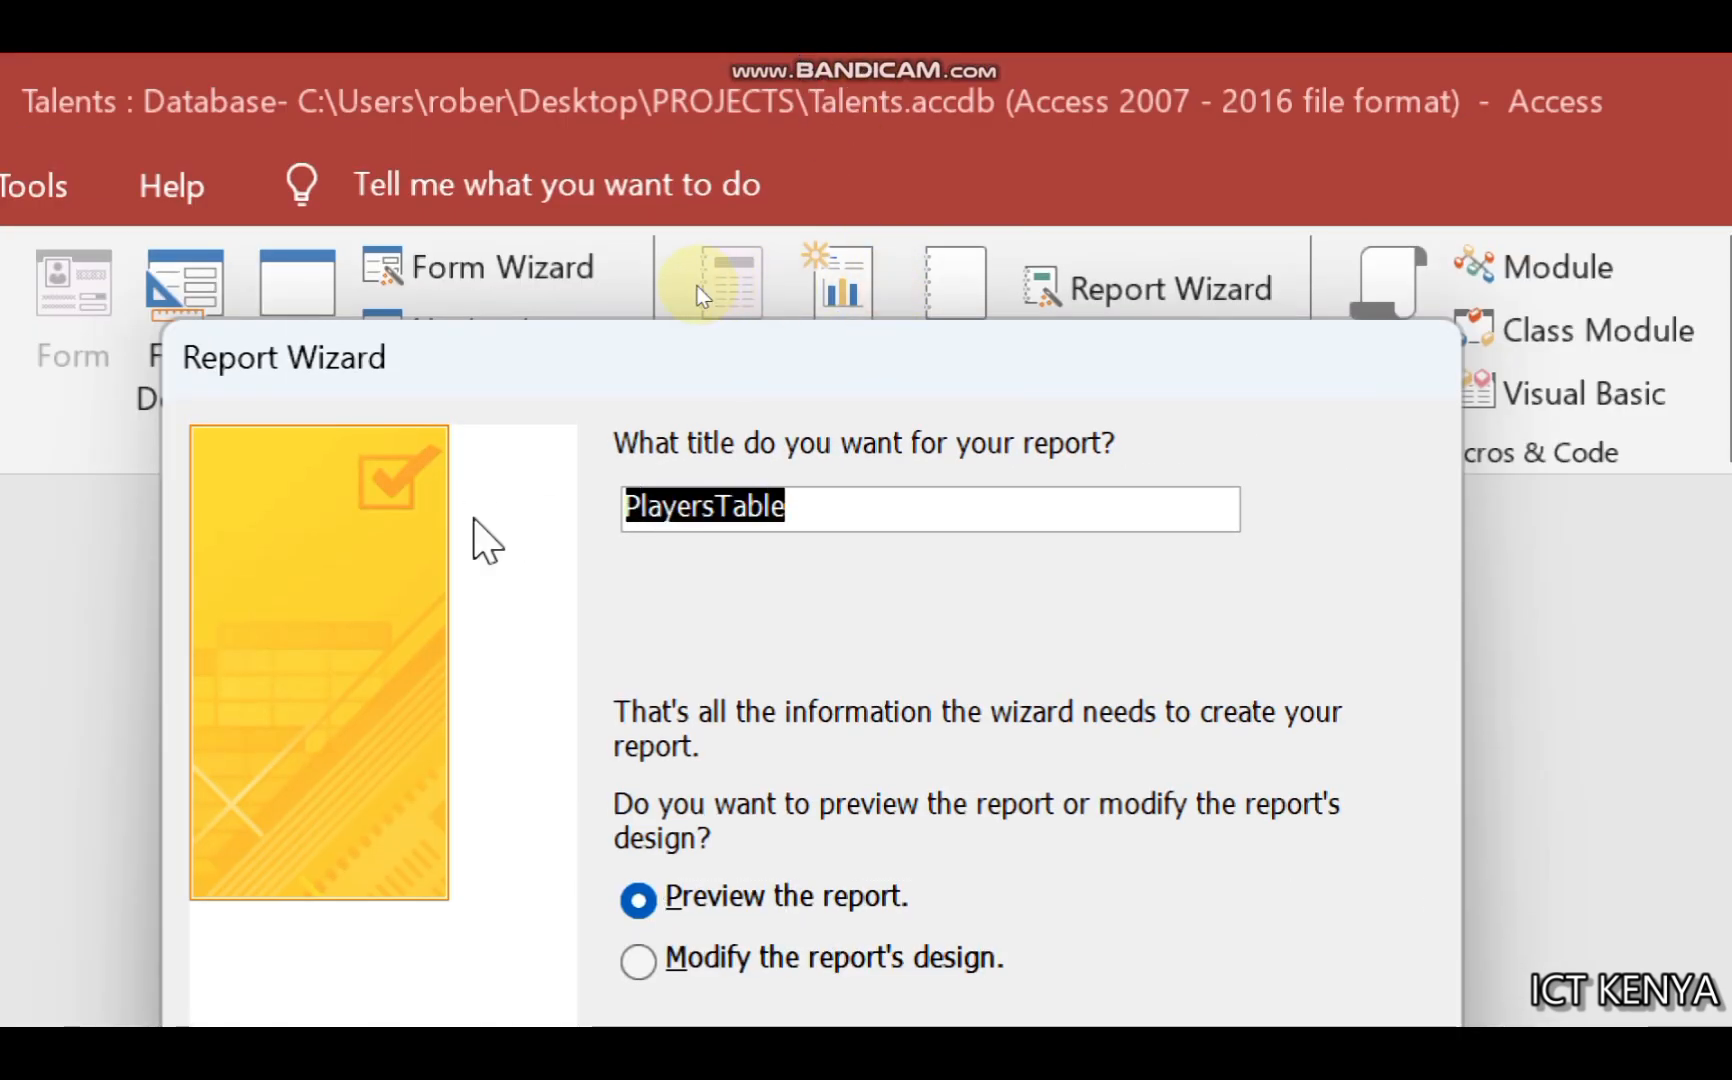
text(RegReport)
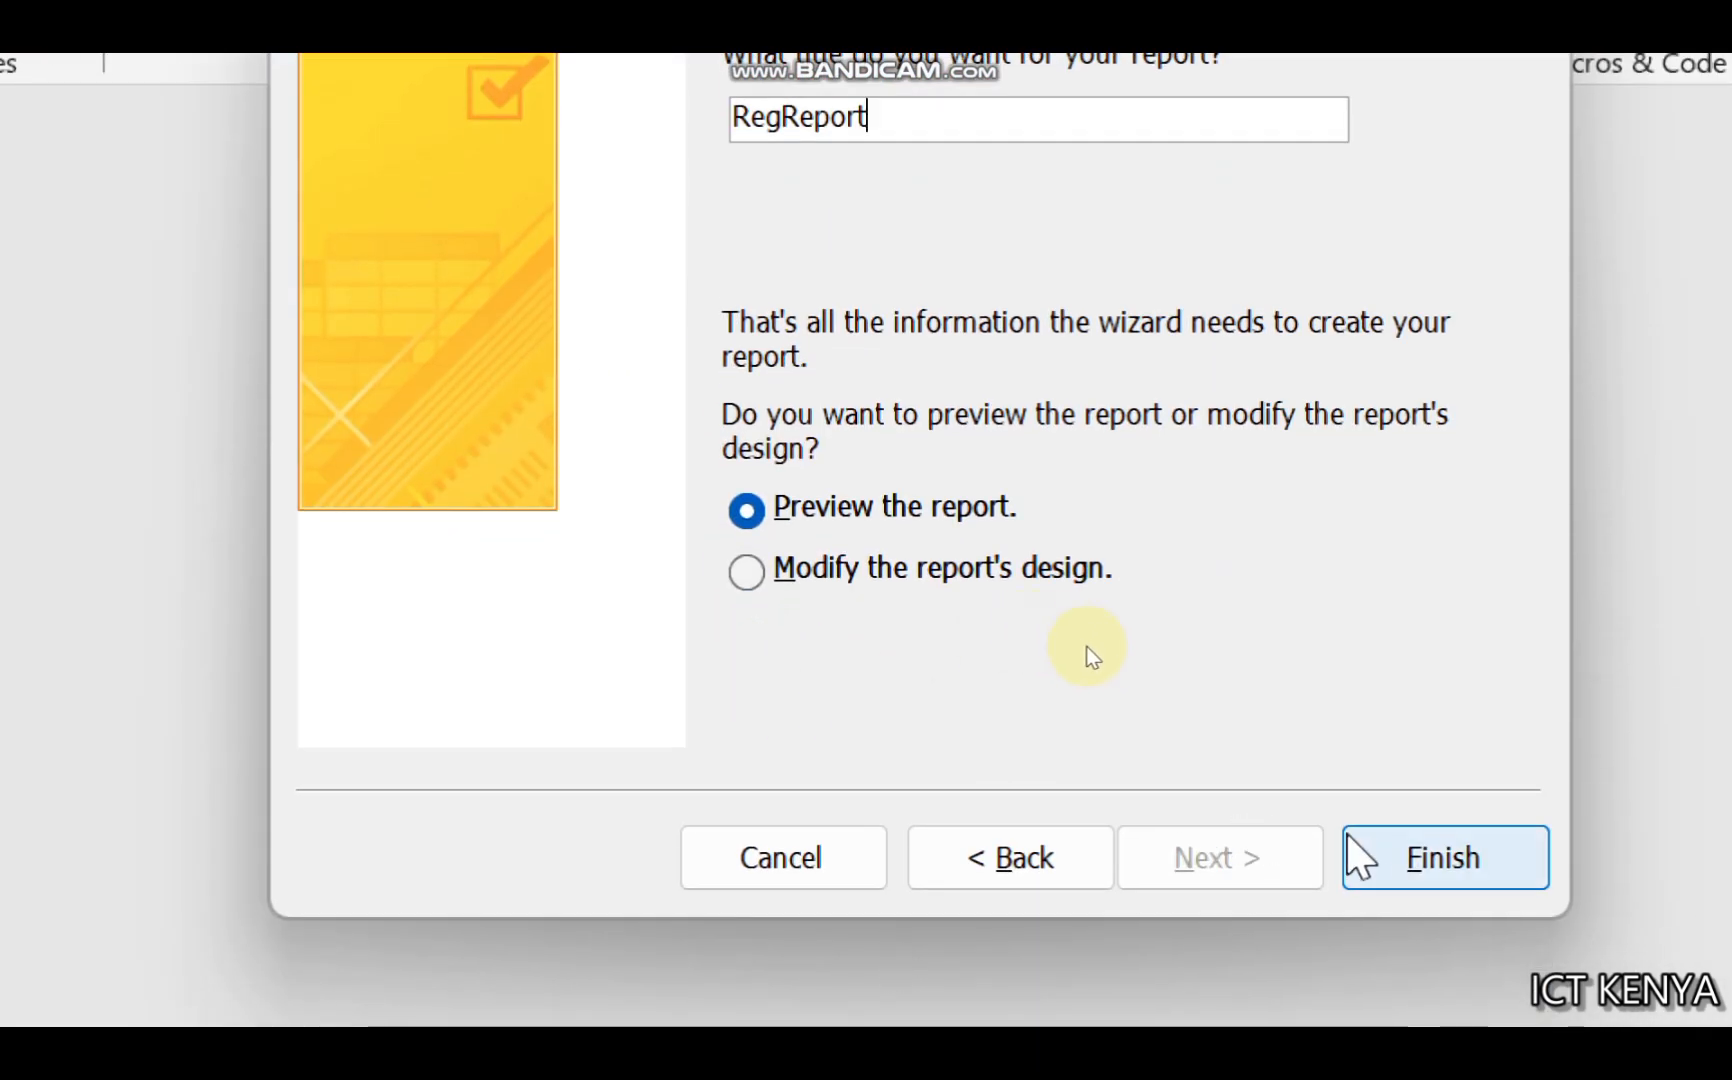
click(1368, 860)
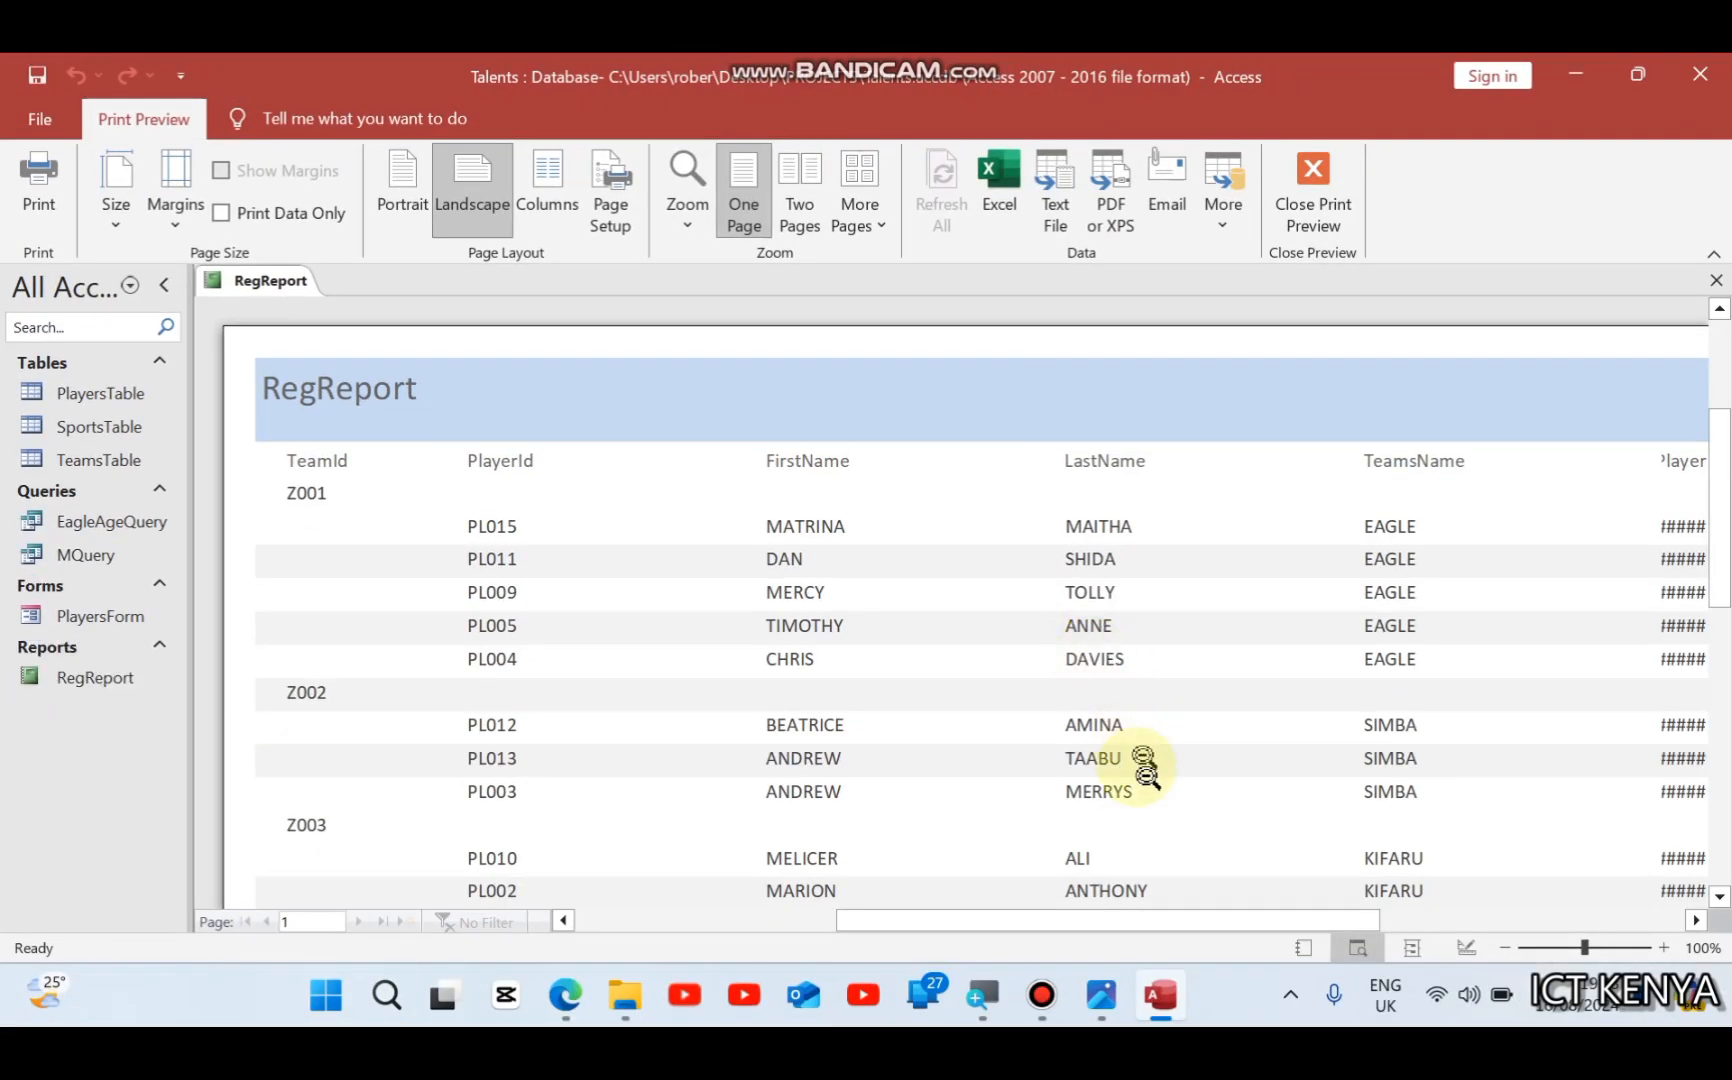
Step: Show RegReport in Layout View and widen the RegistrationFeePerPlayer values and their heading leftwards so both fit in full
drag(1166, 915, 1314, 947)
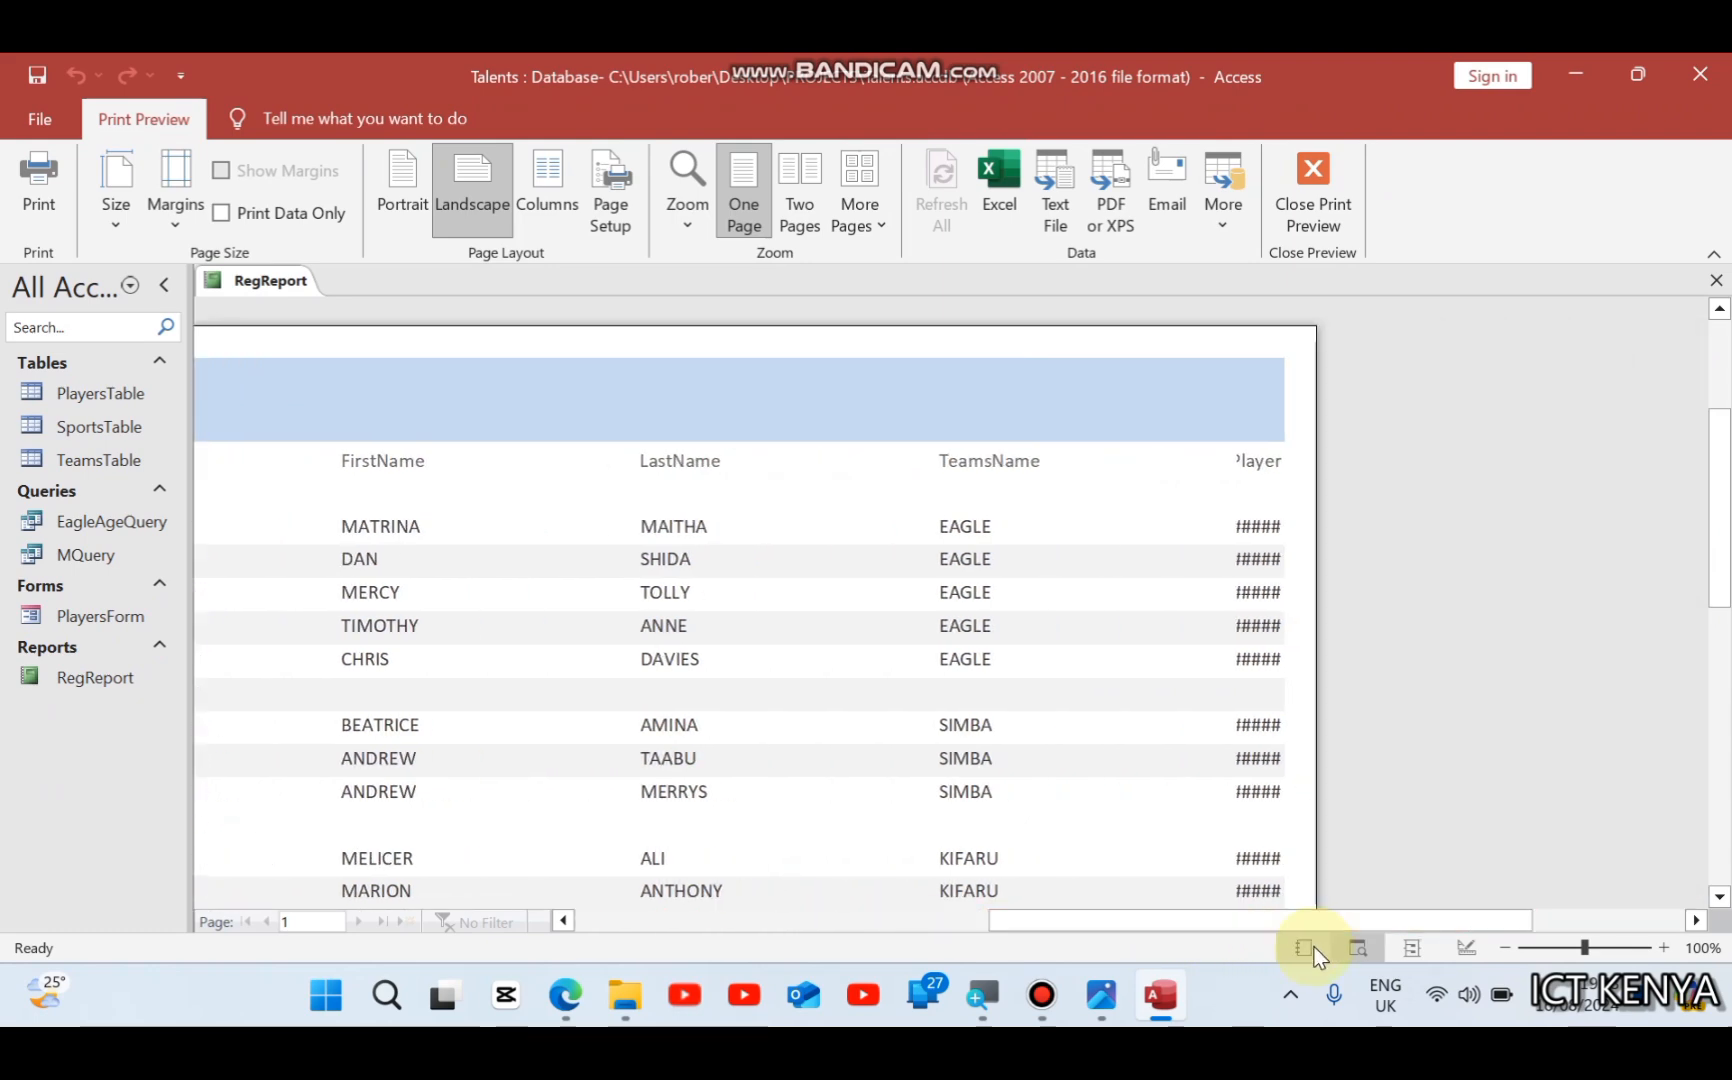
right_click(298, 297)
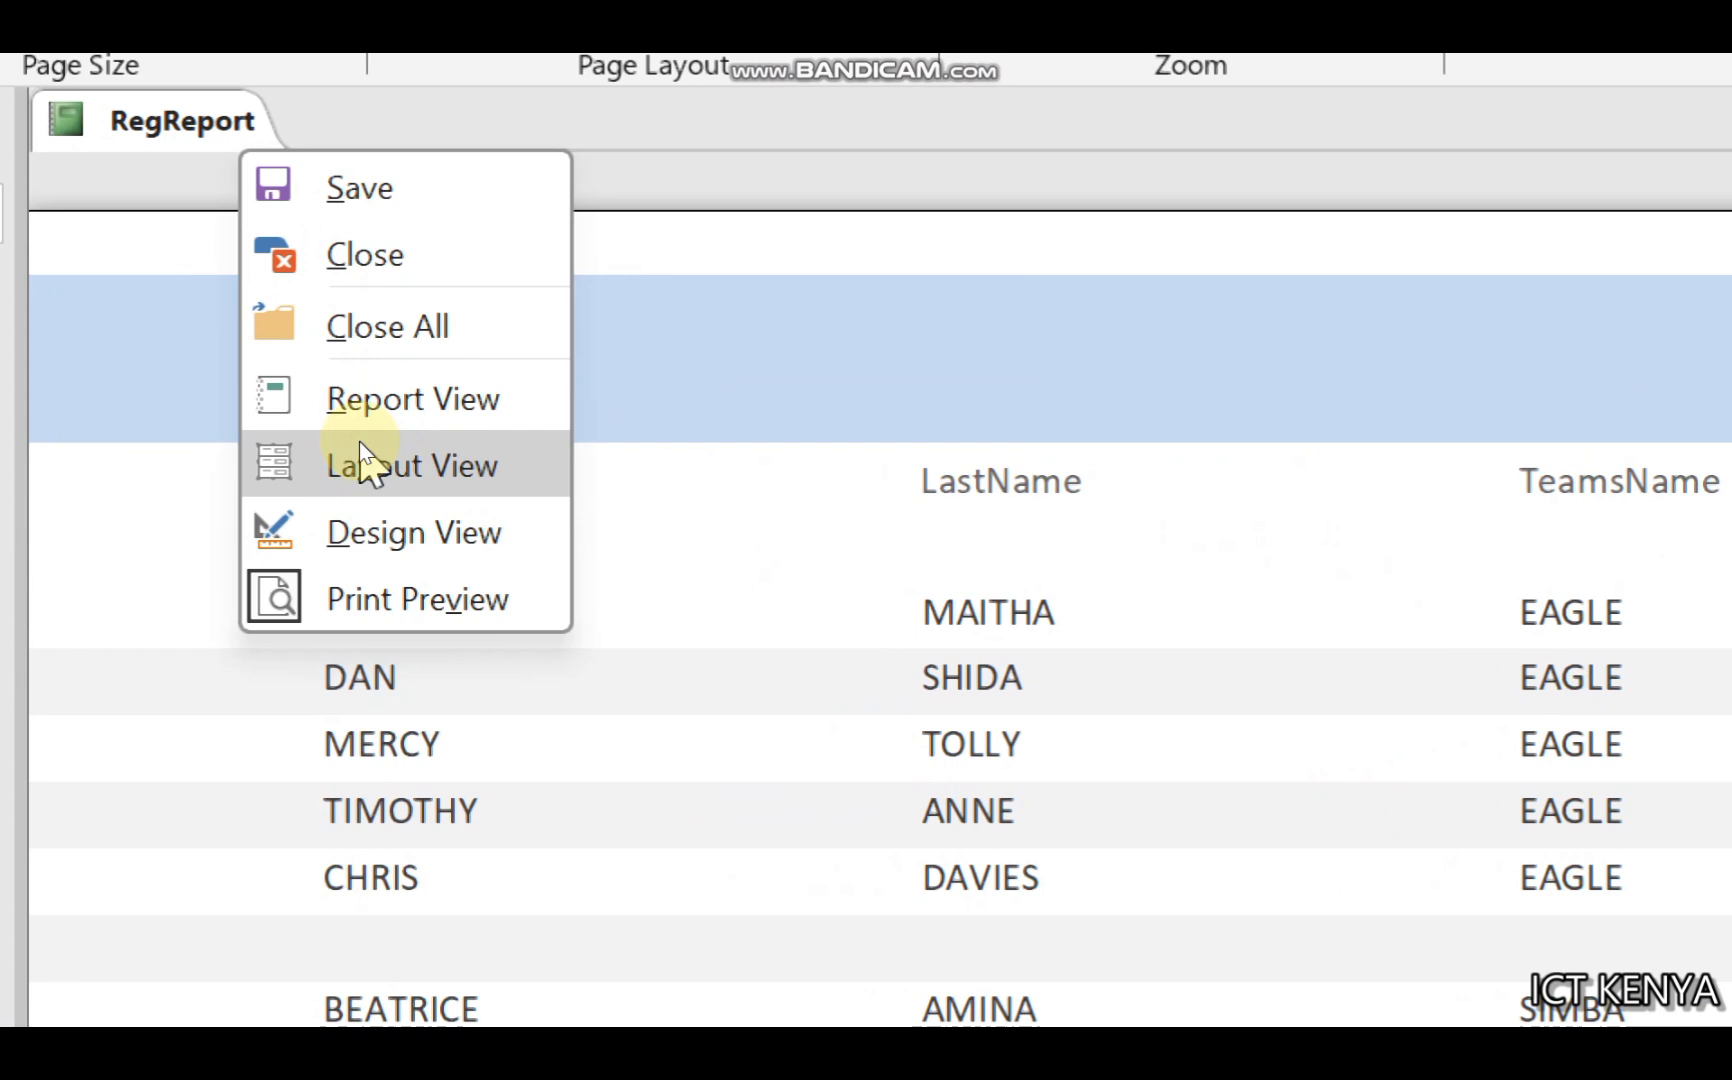
click(361, 445)
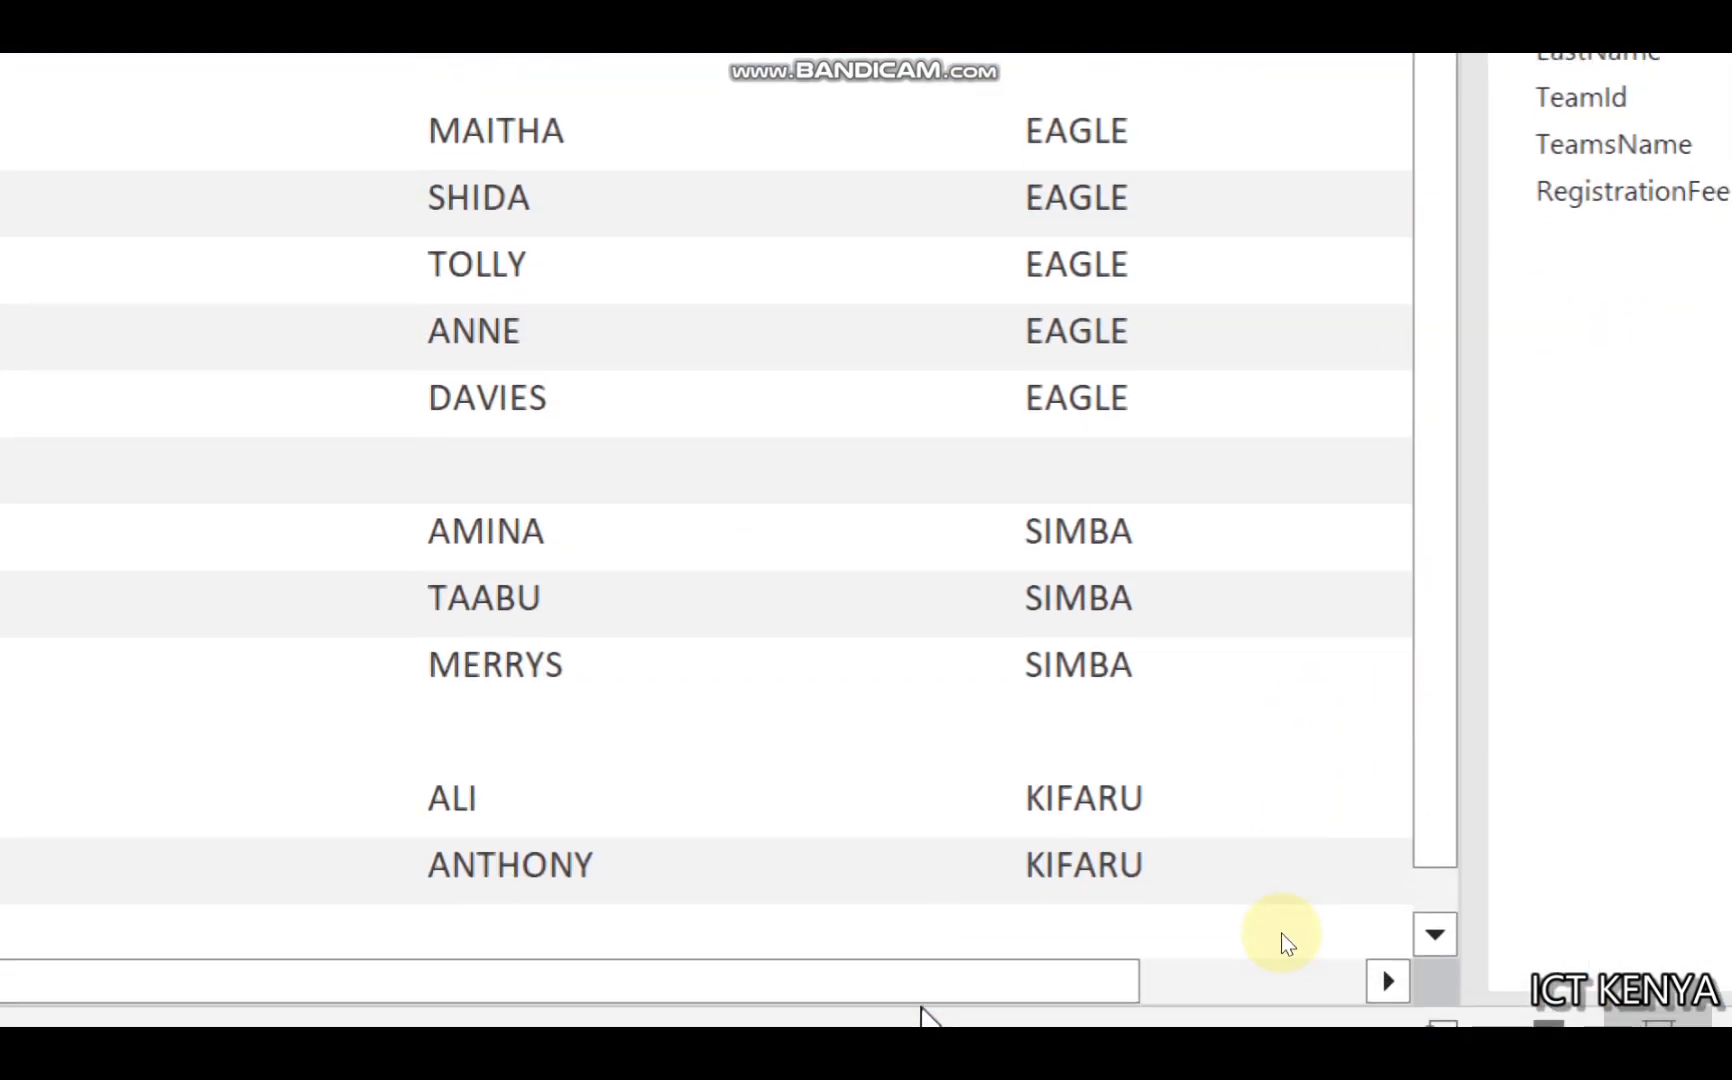
drag(921, 991, 1328, 995)
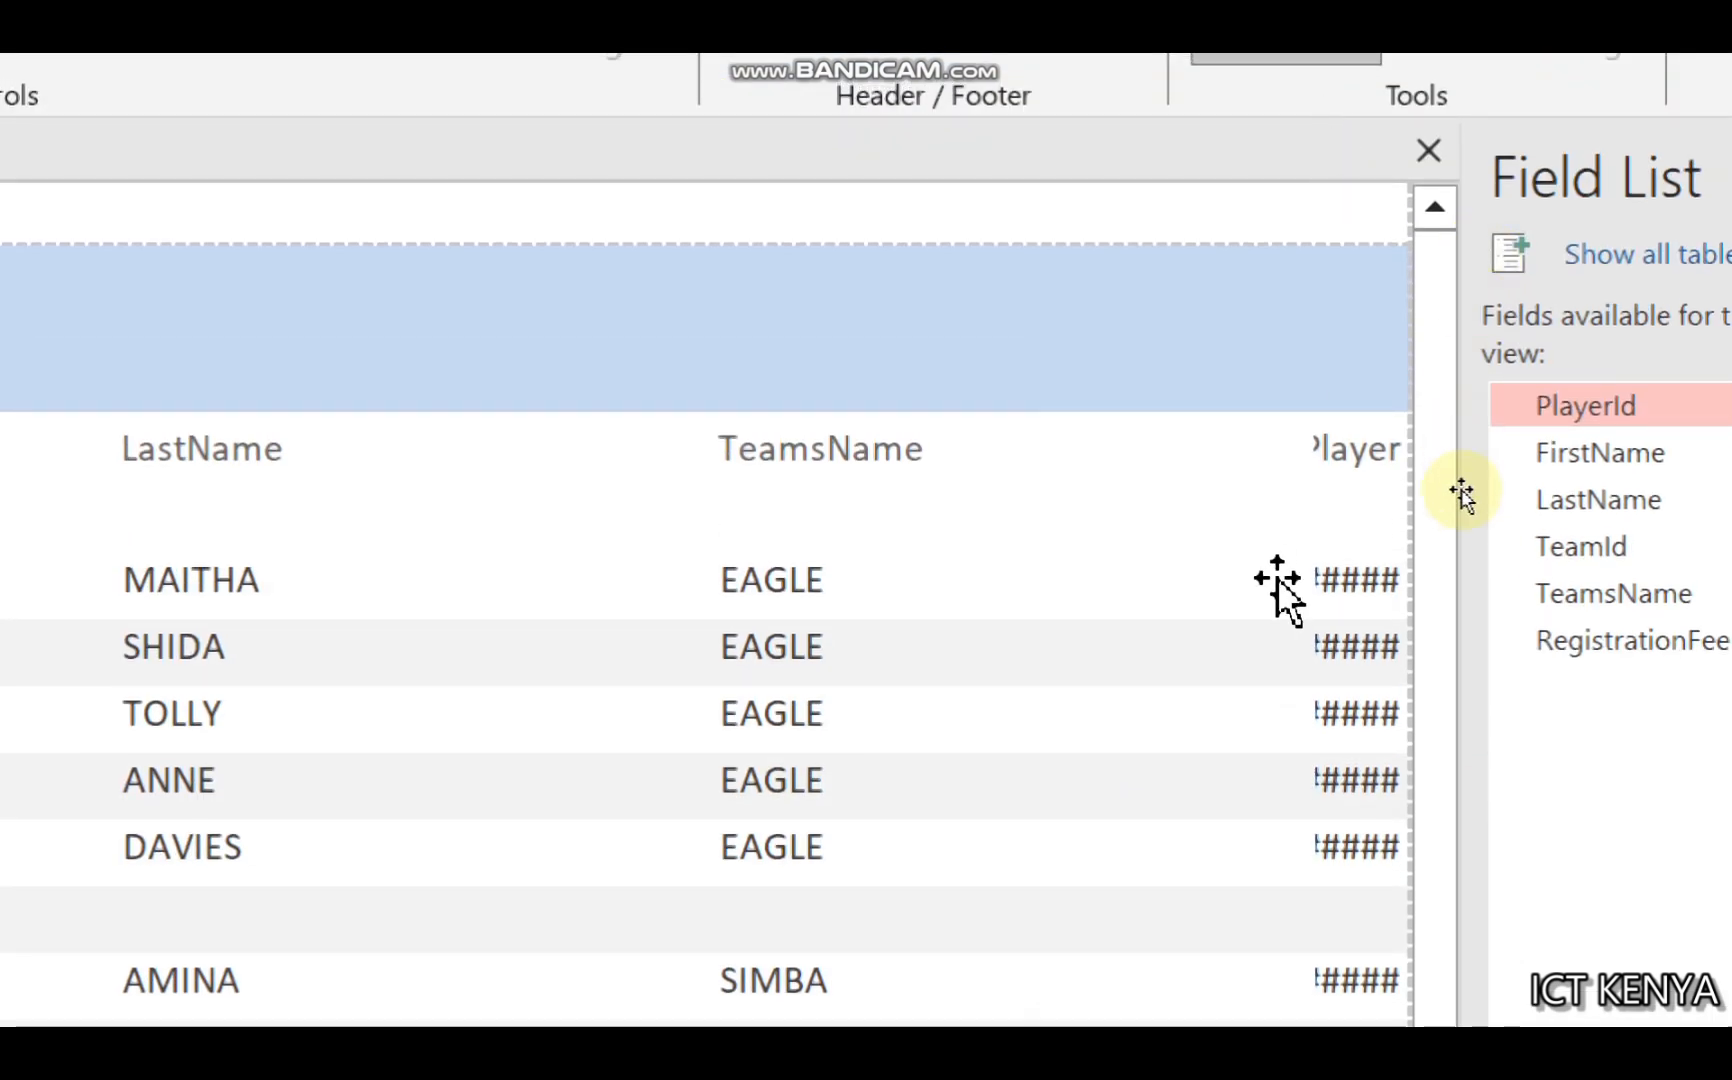
click(1344, 445)
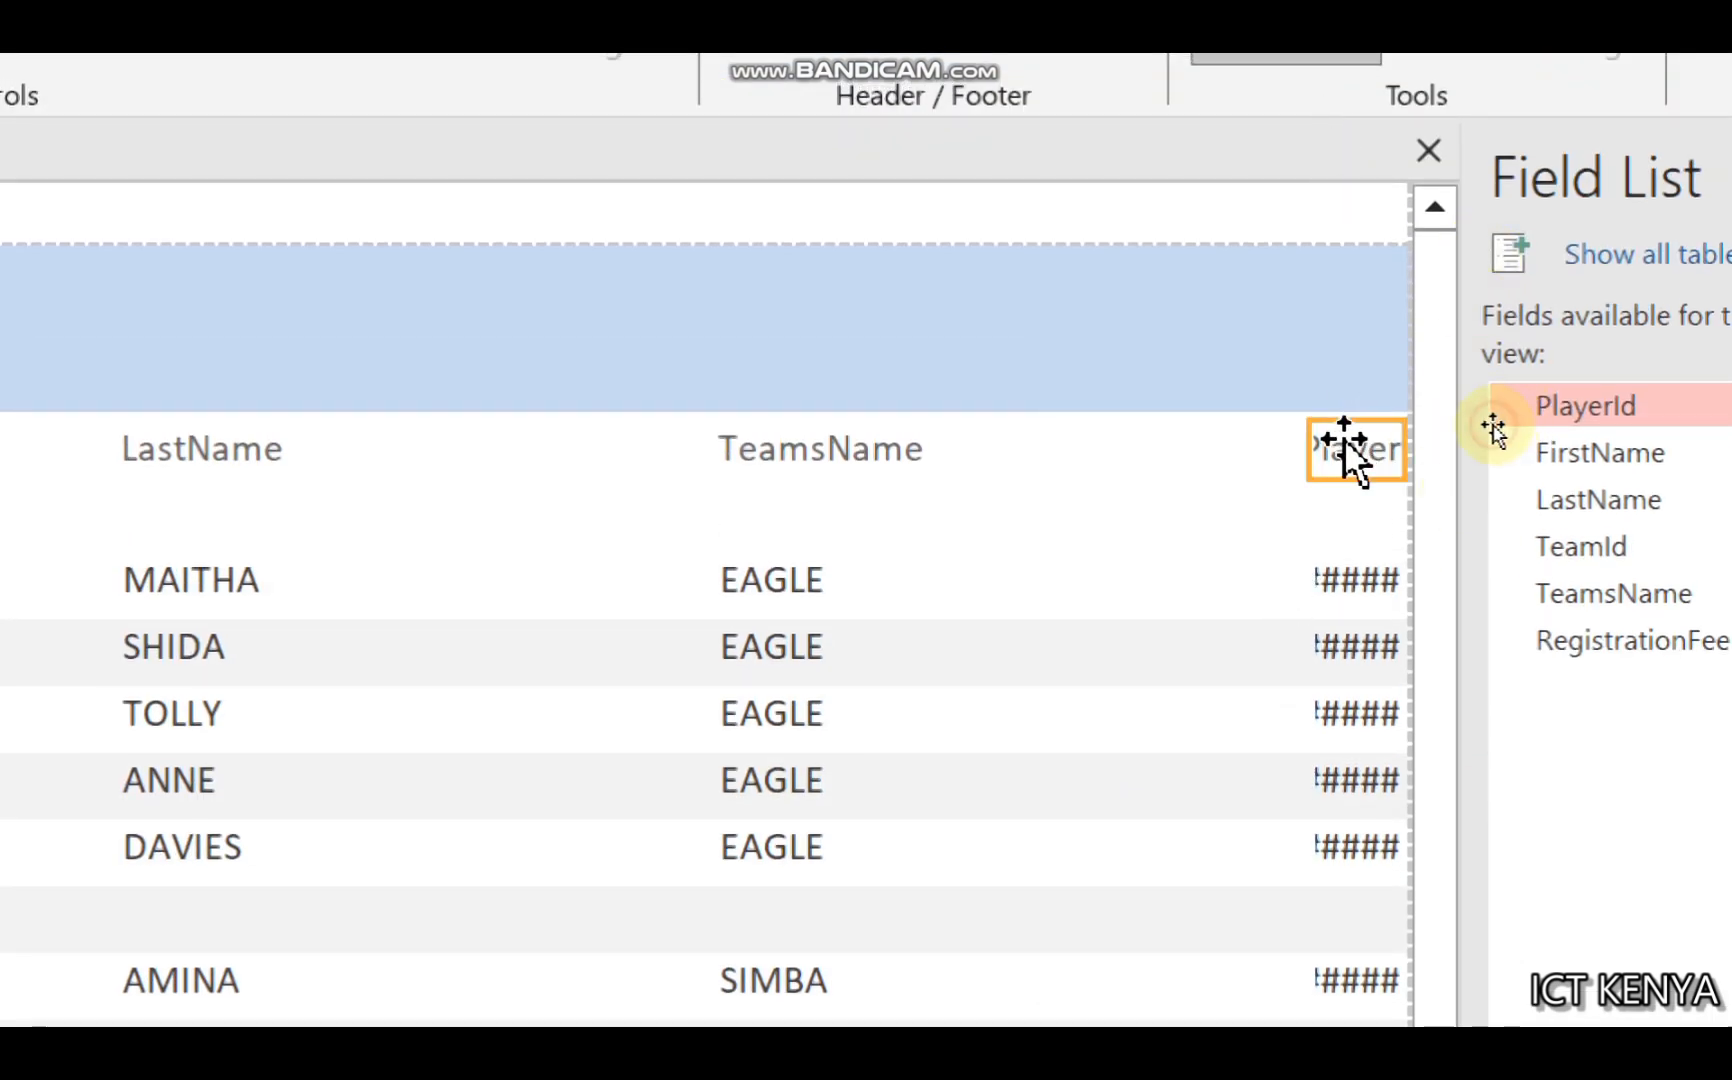
click(1346, 562)
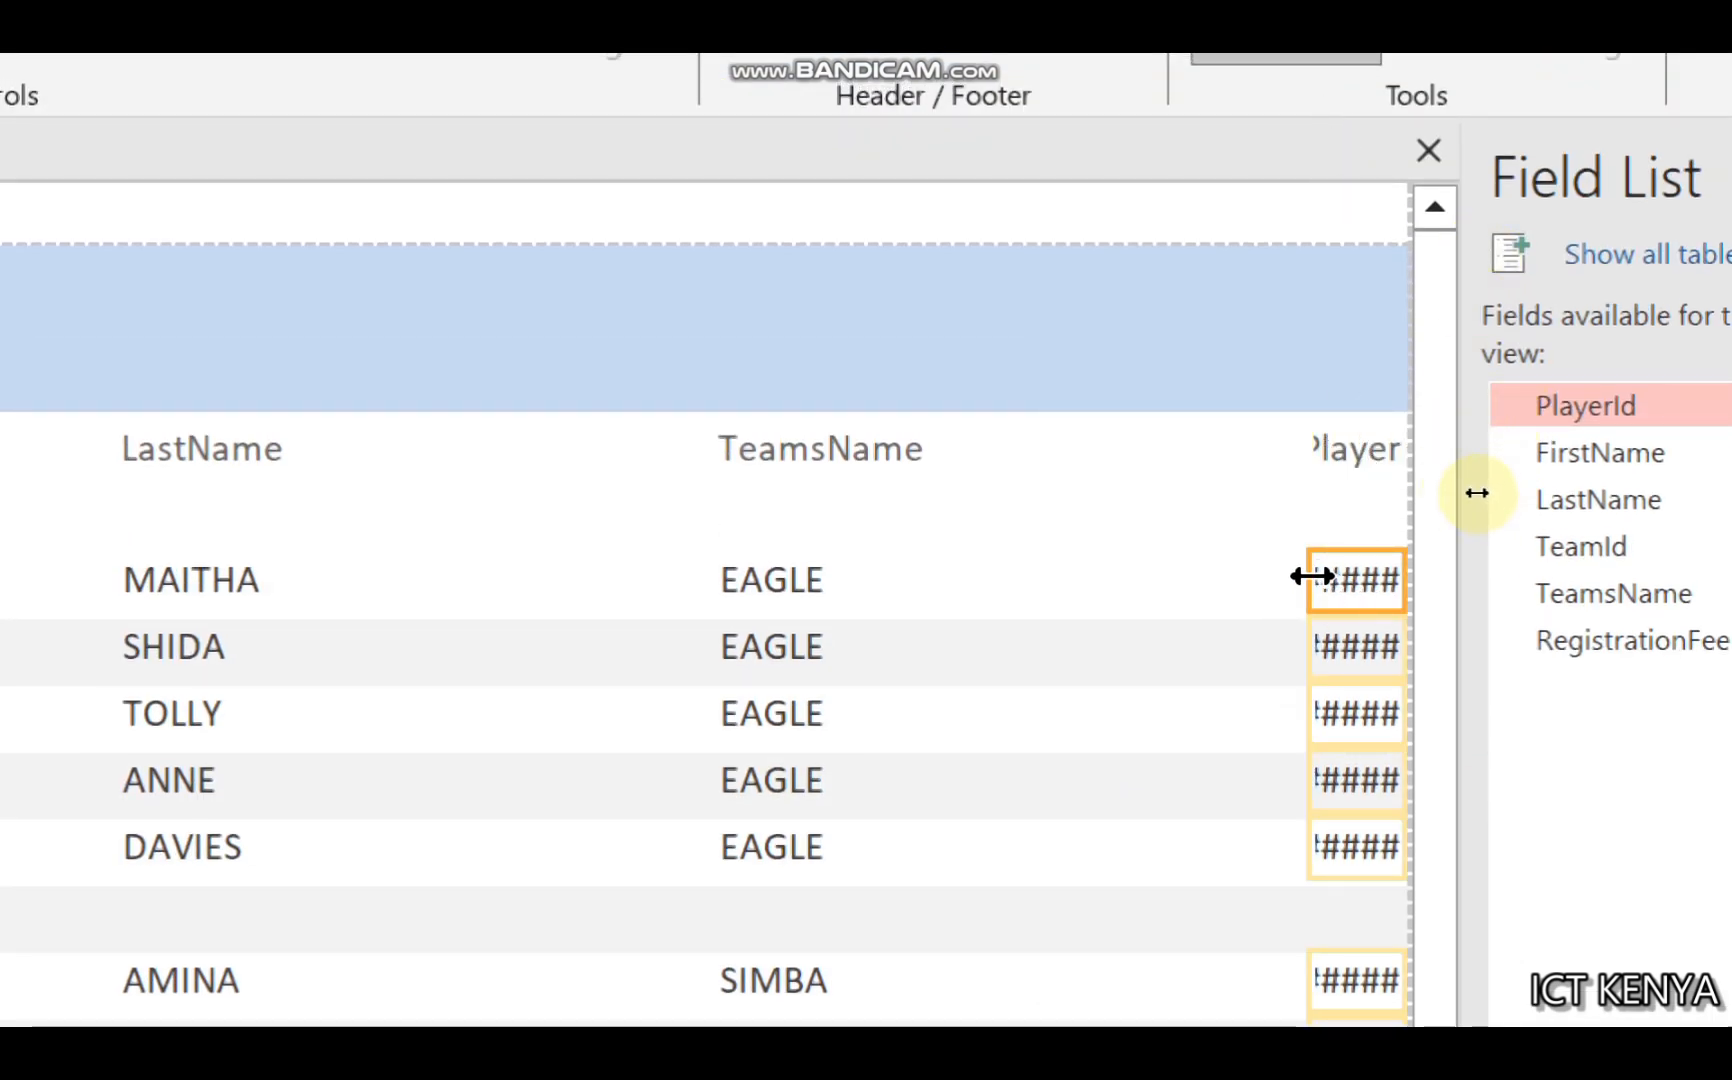
drag(1311, 576, 1015, 588)
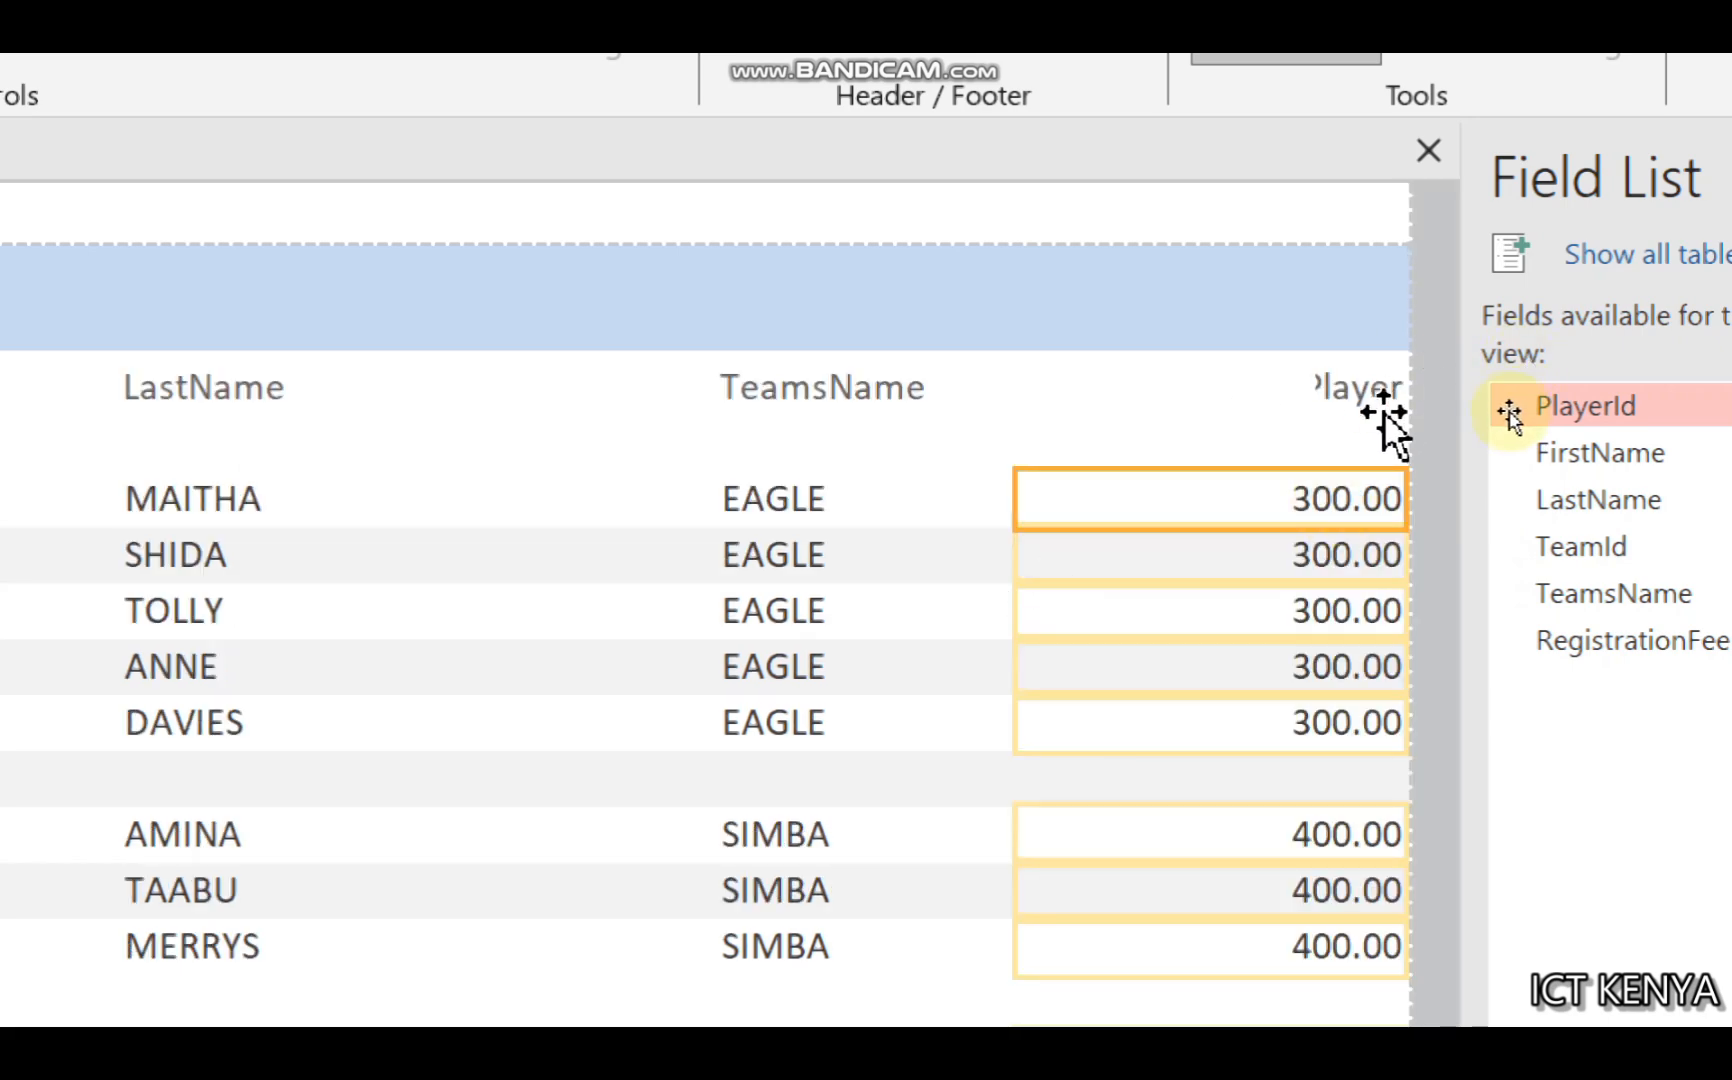
click(1353, 400)
drag(1313, 388, 953, 408)
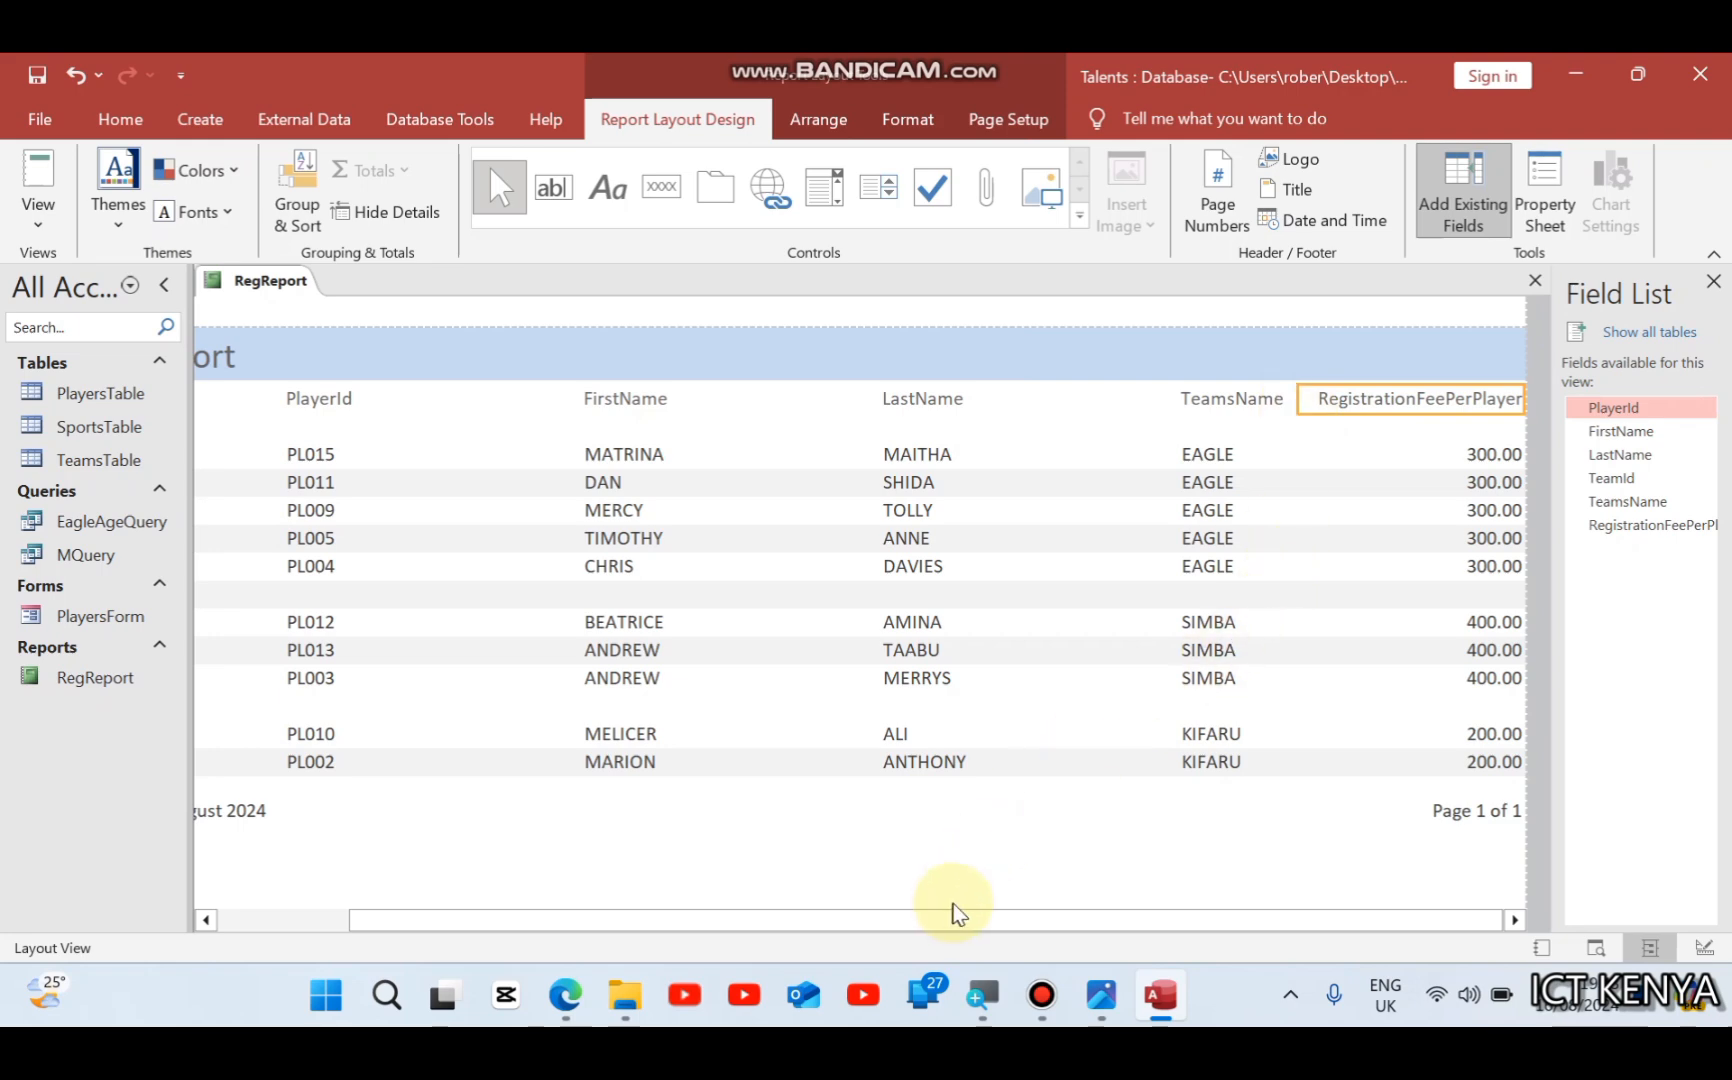
drag(955, 920, 1001, 918)
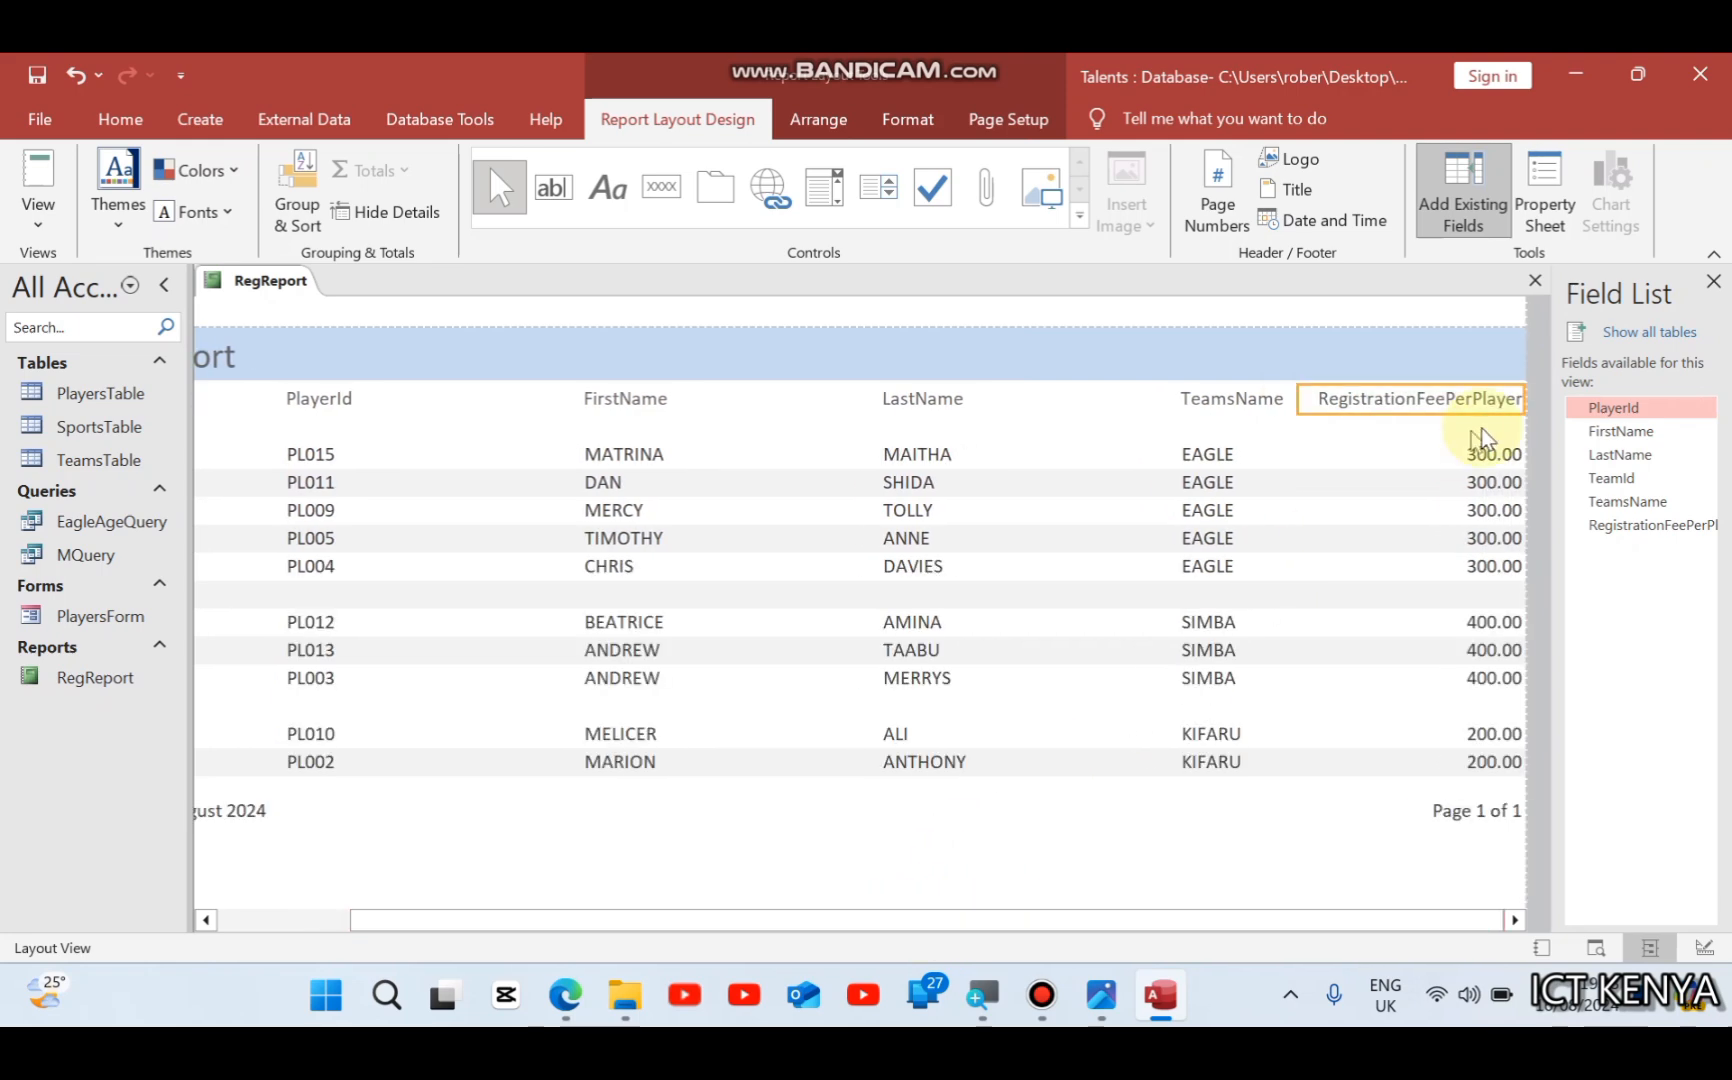
click(1491, 595)
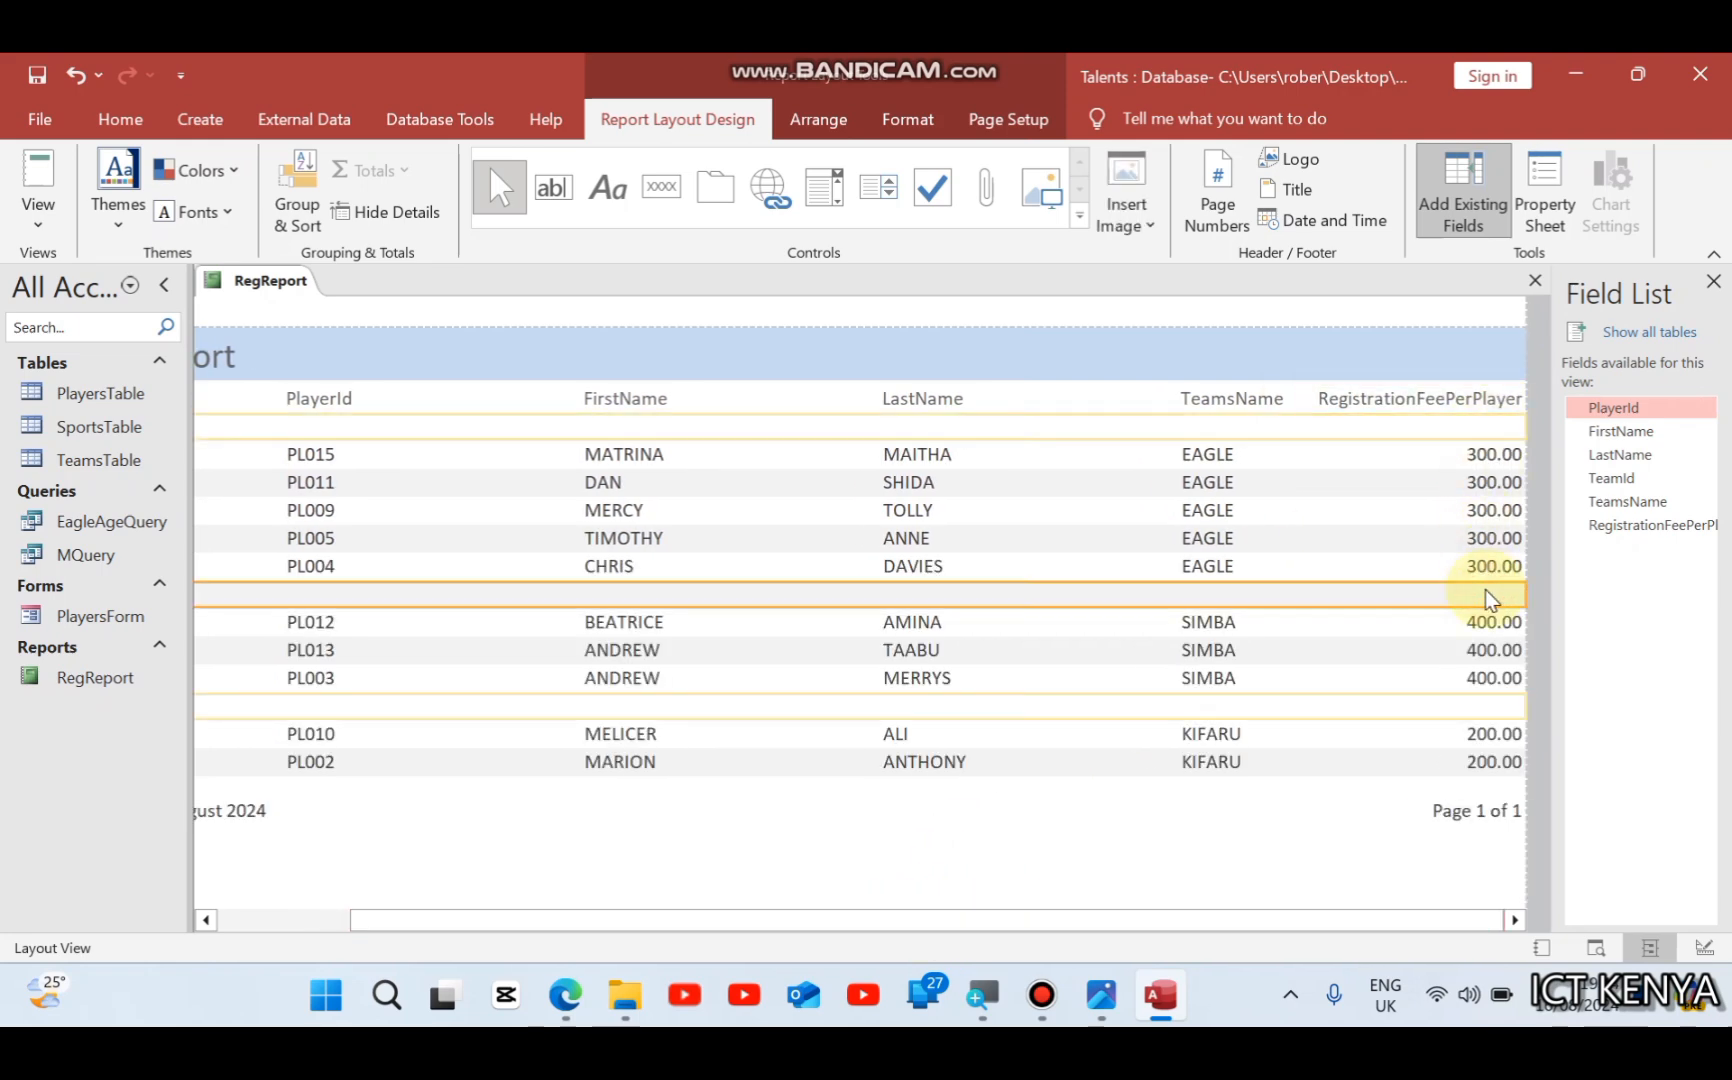
click(1493, 706)
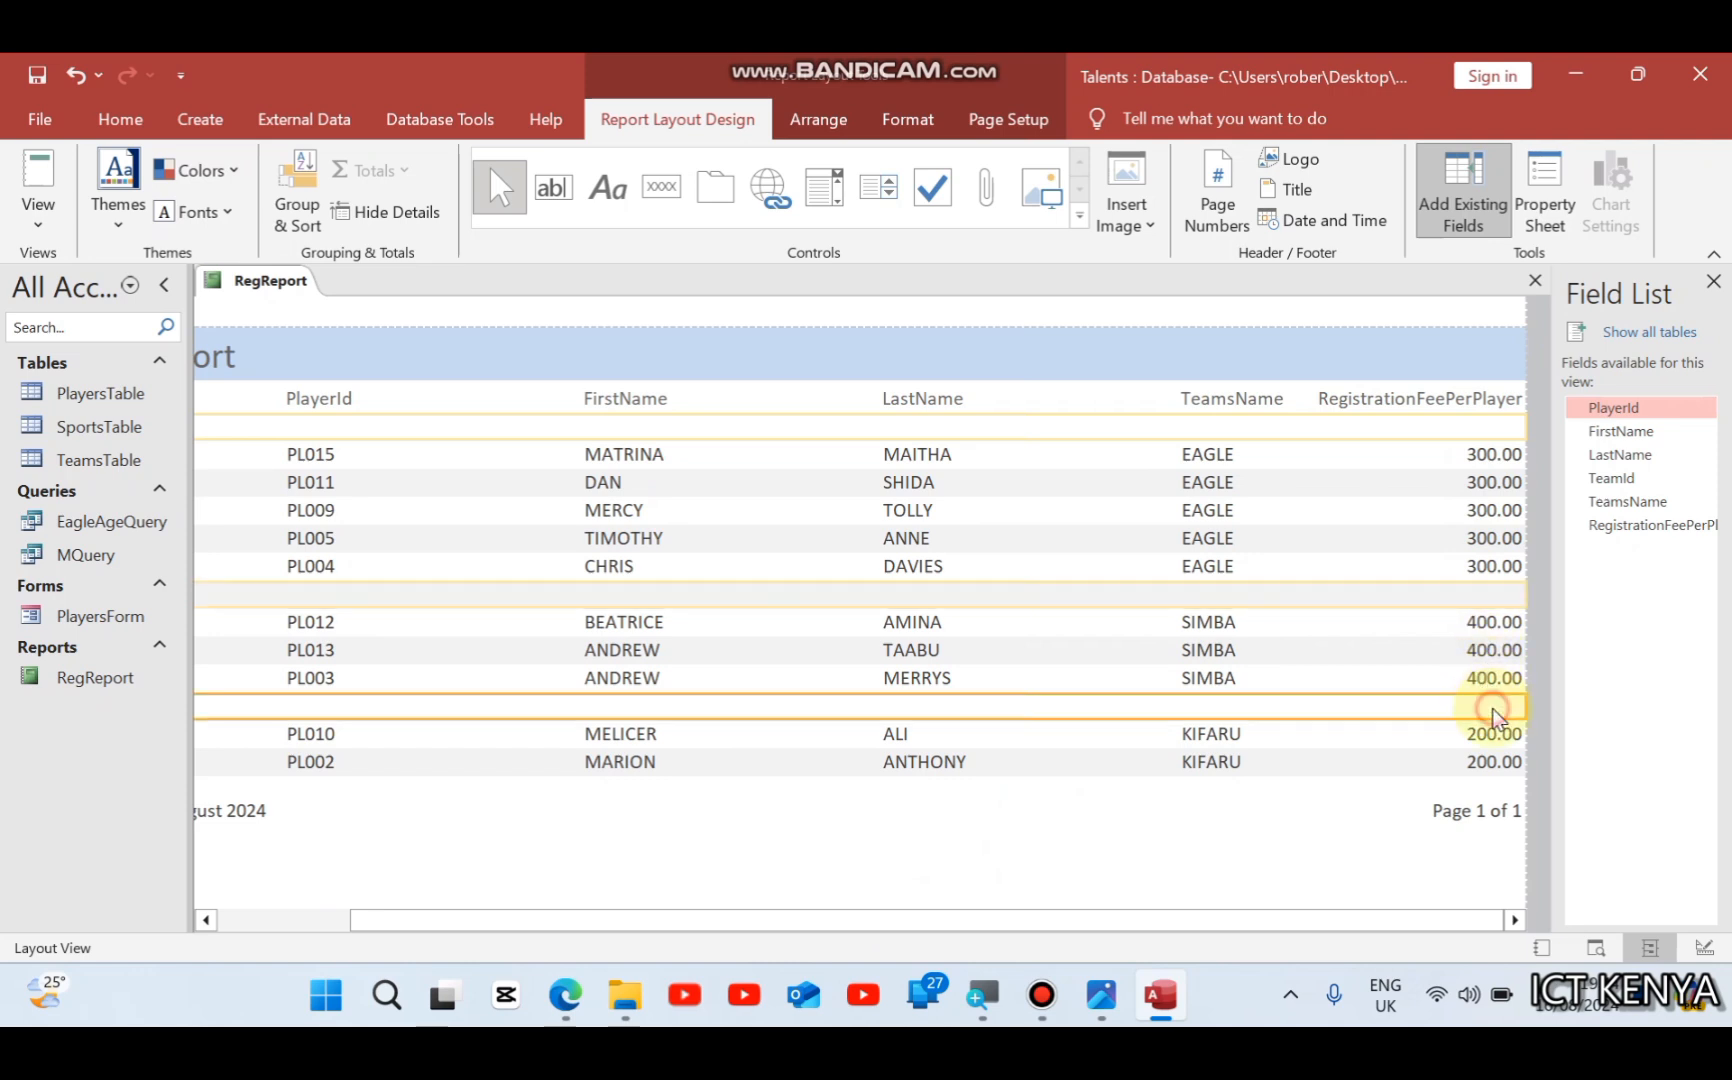
click(1482, 763)
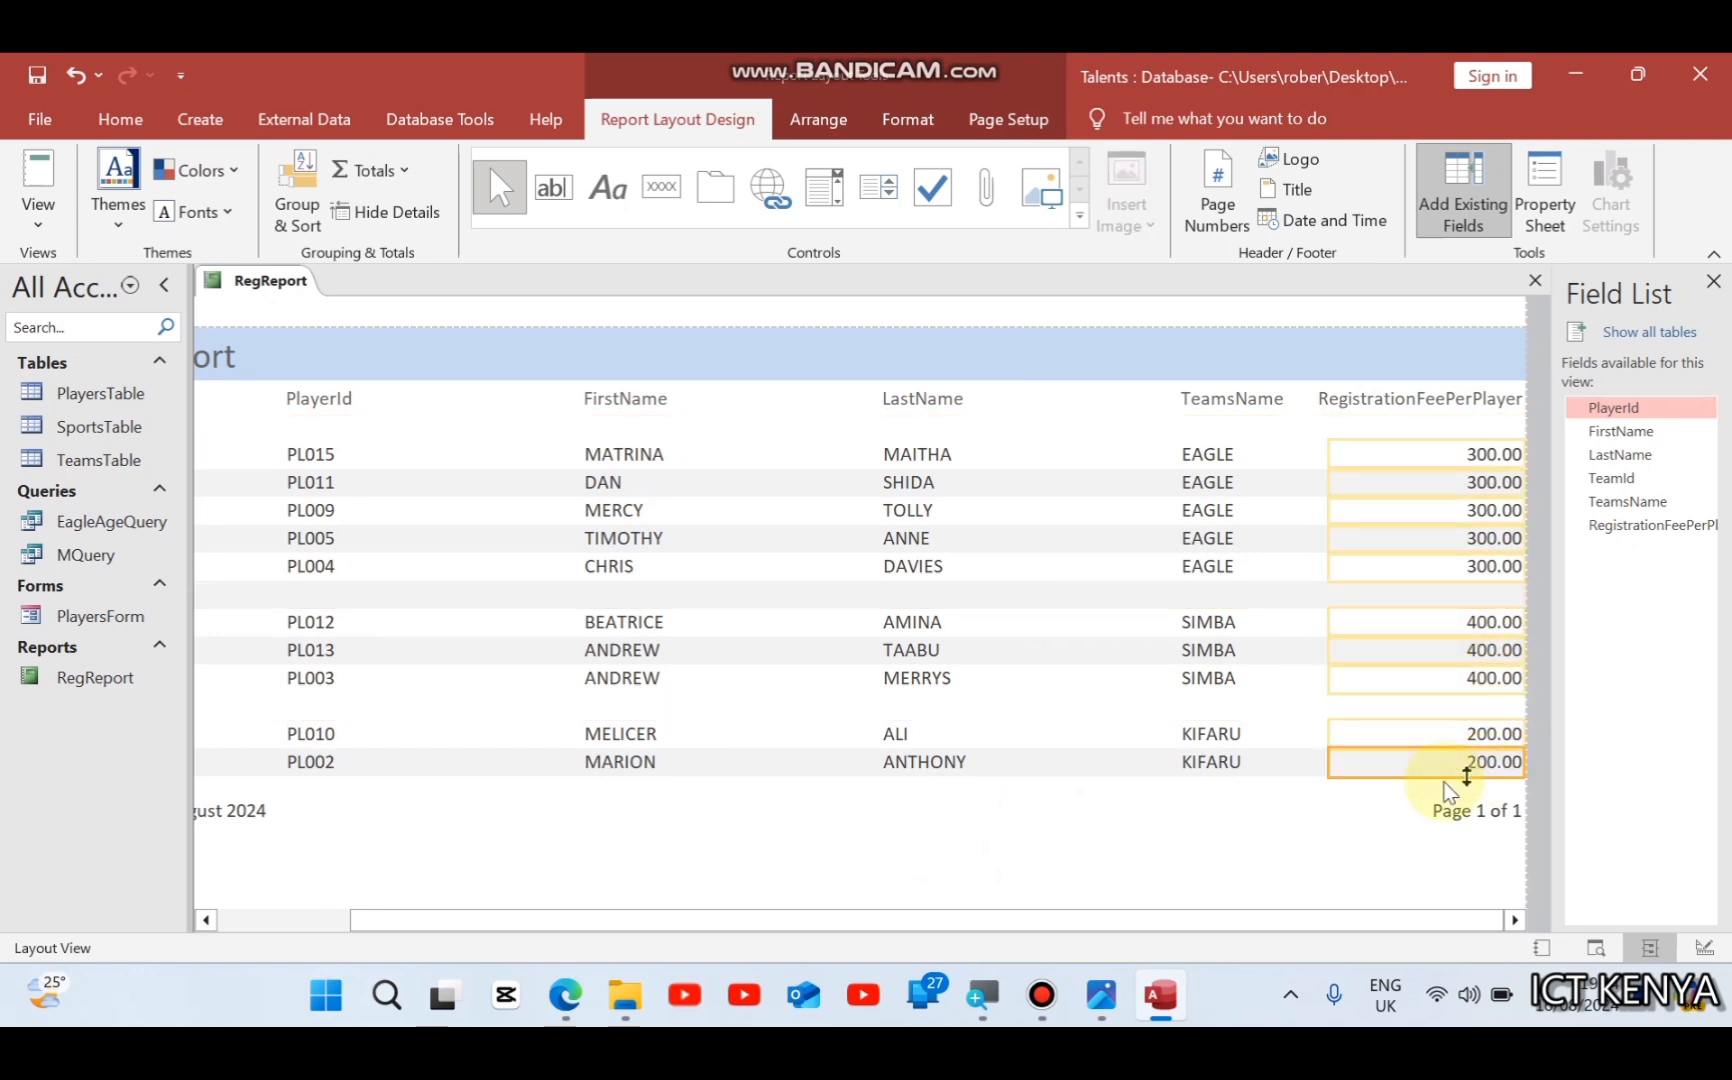
click(1364, 800)
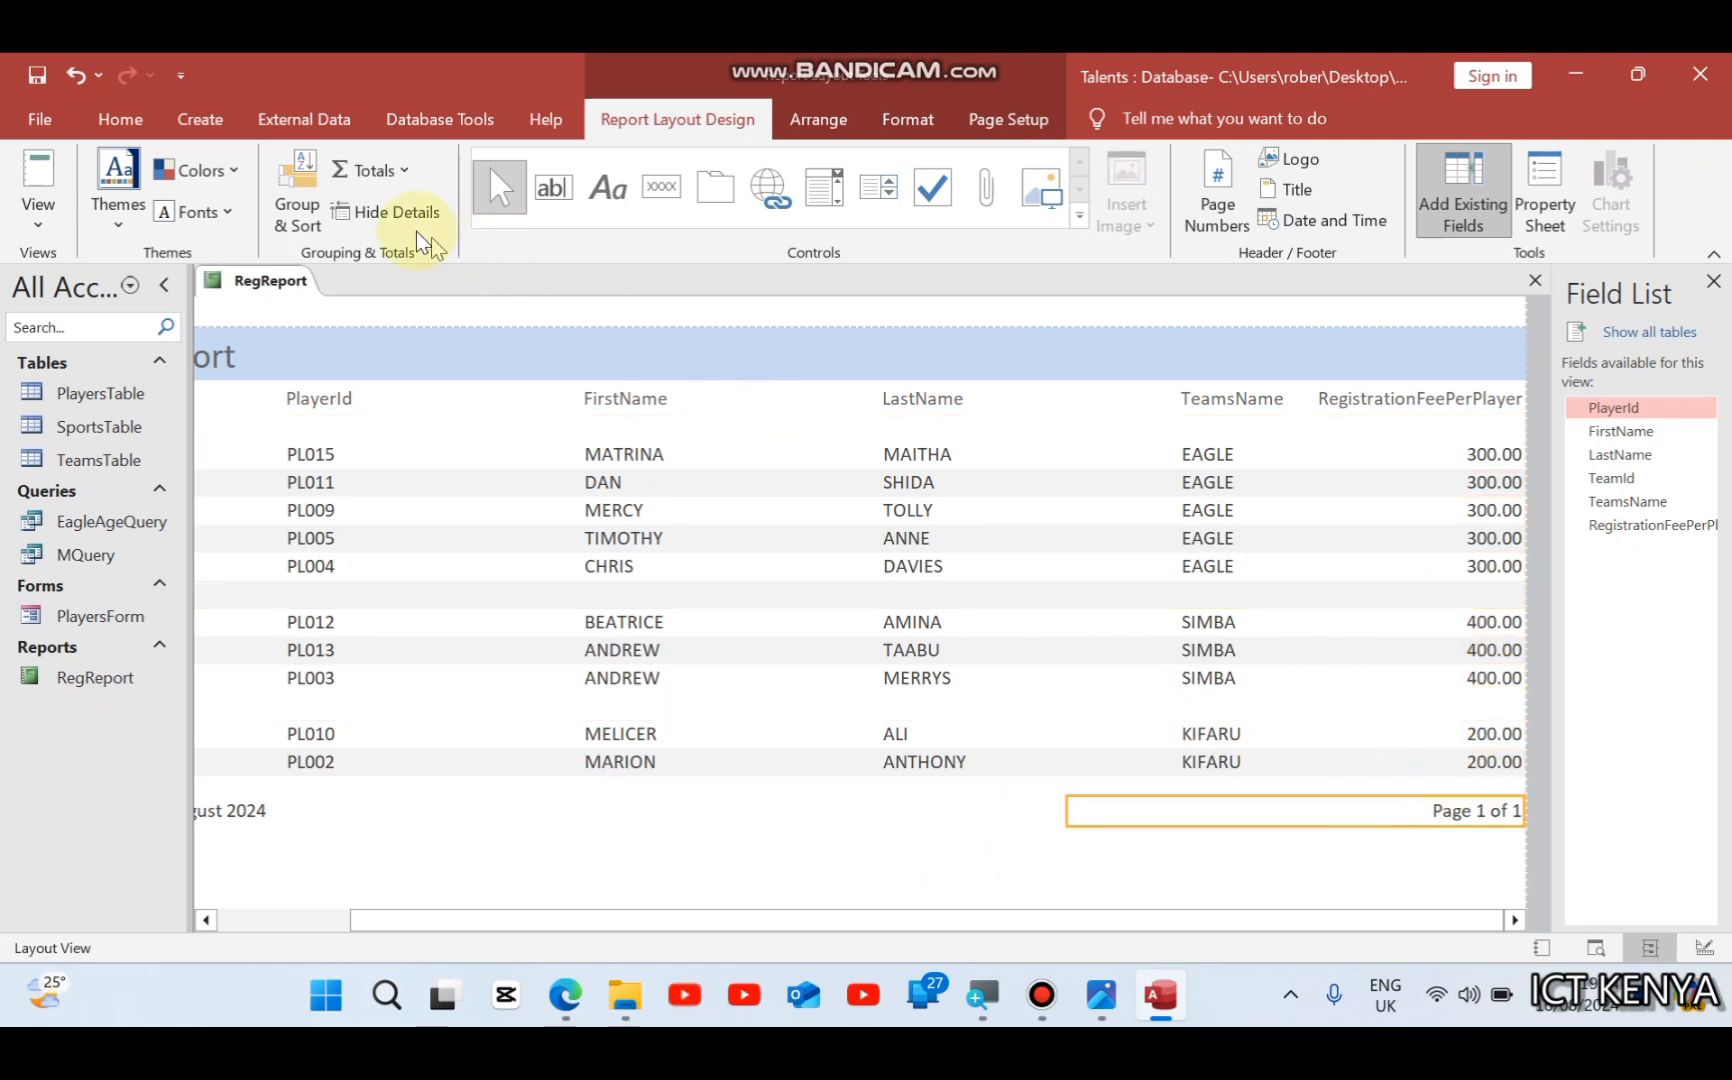
Step: In RegReport's TeamId grouping, total RegistrationFeePerPlayer with the Sum type and show the subtotal in the group footer
click(299, 189)
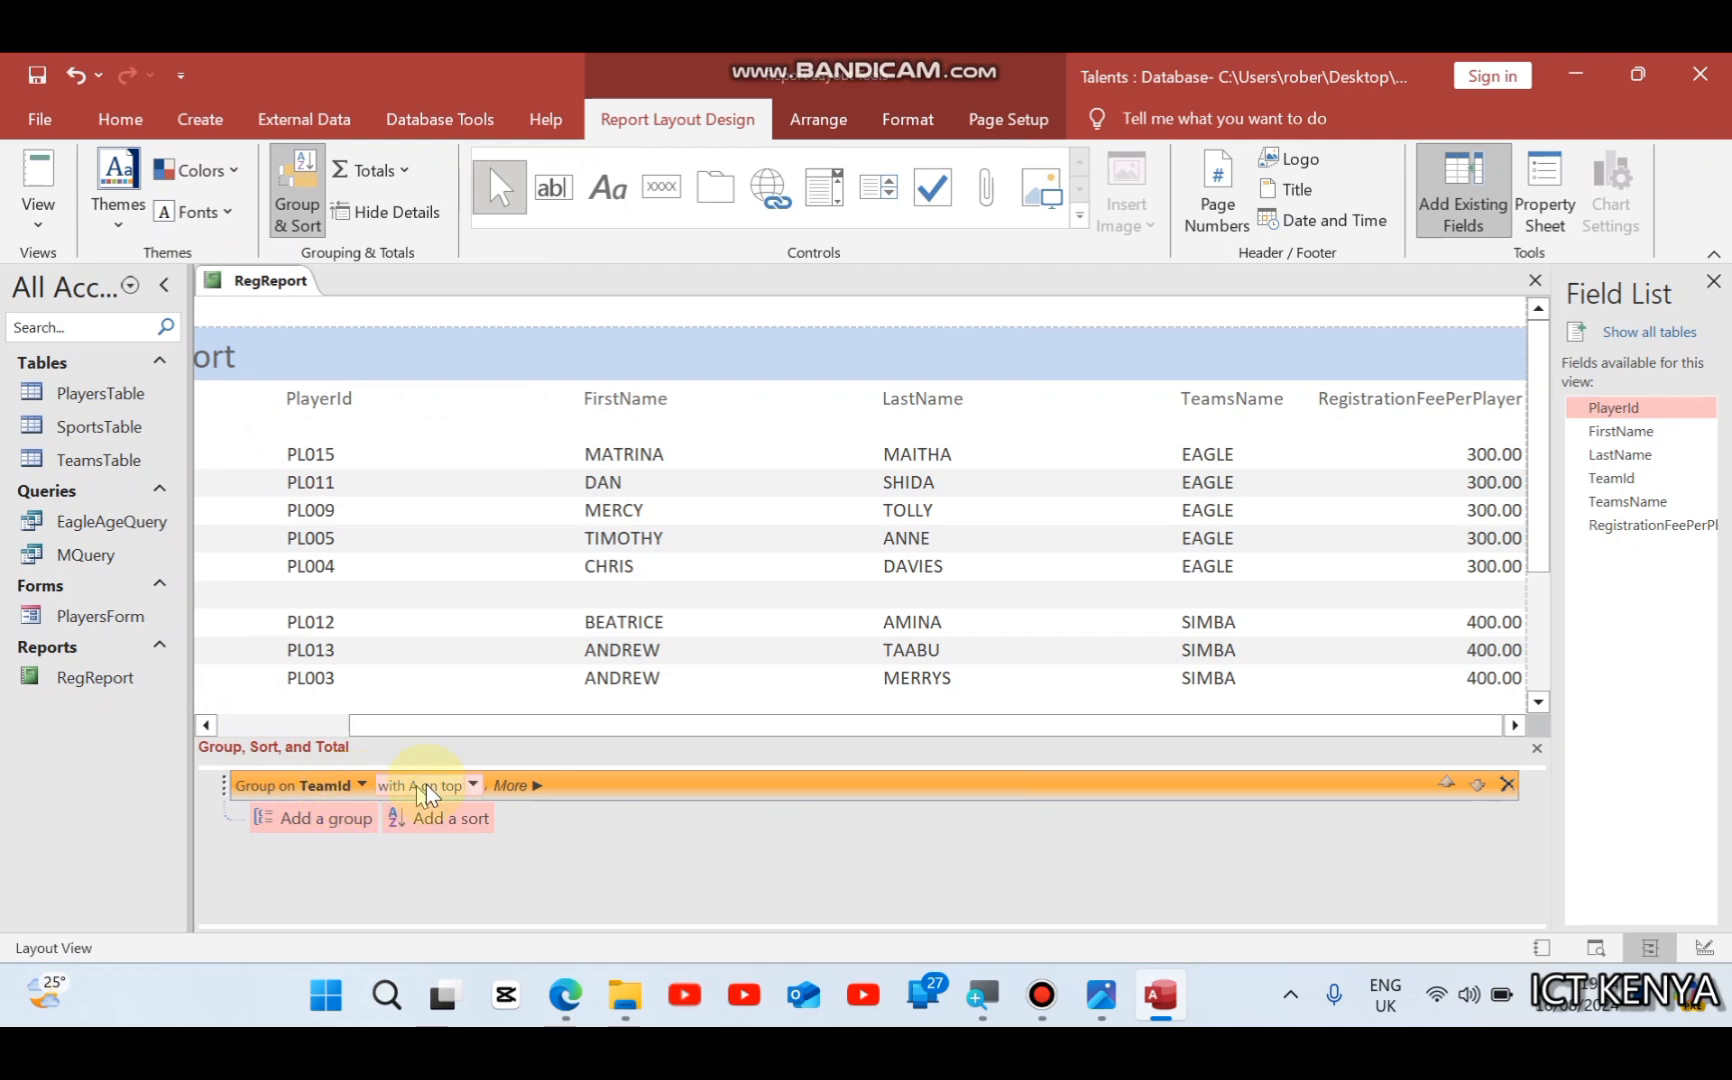
click(535, 787)
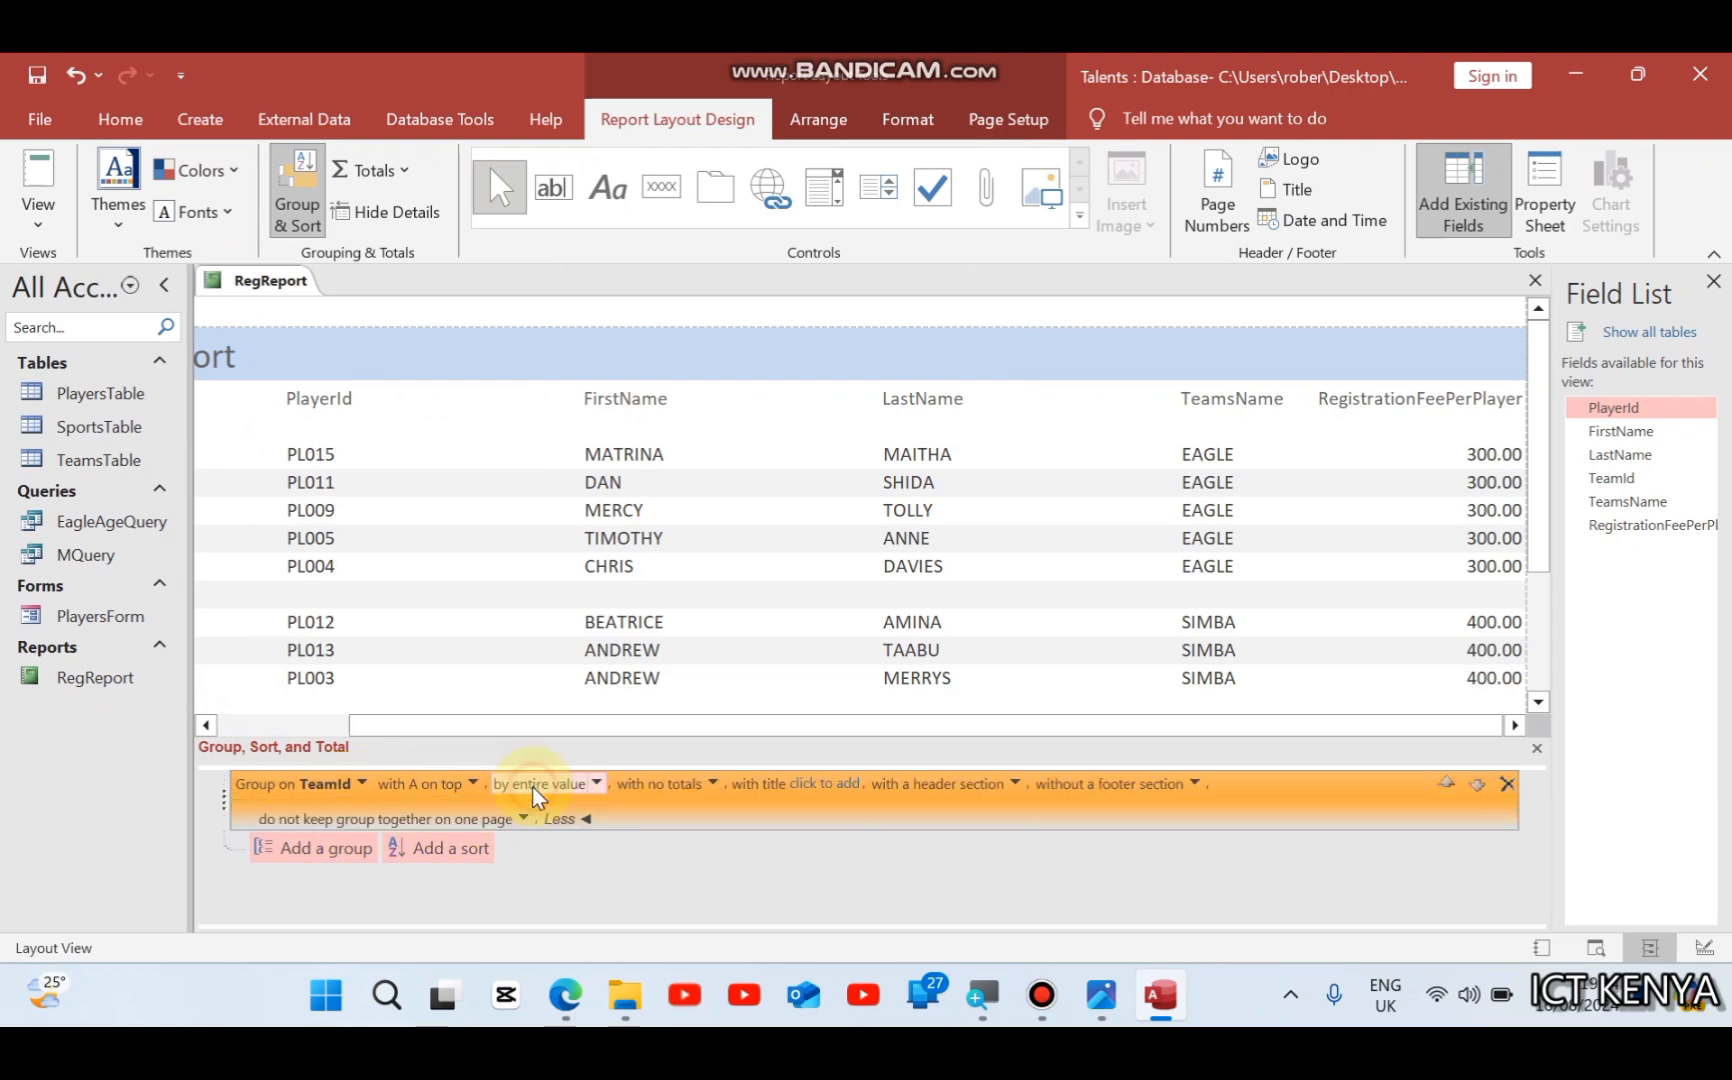
click(714, 784)
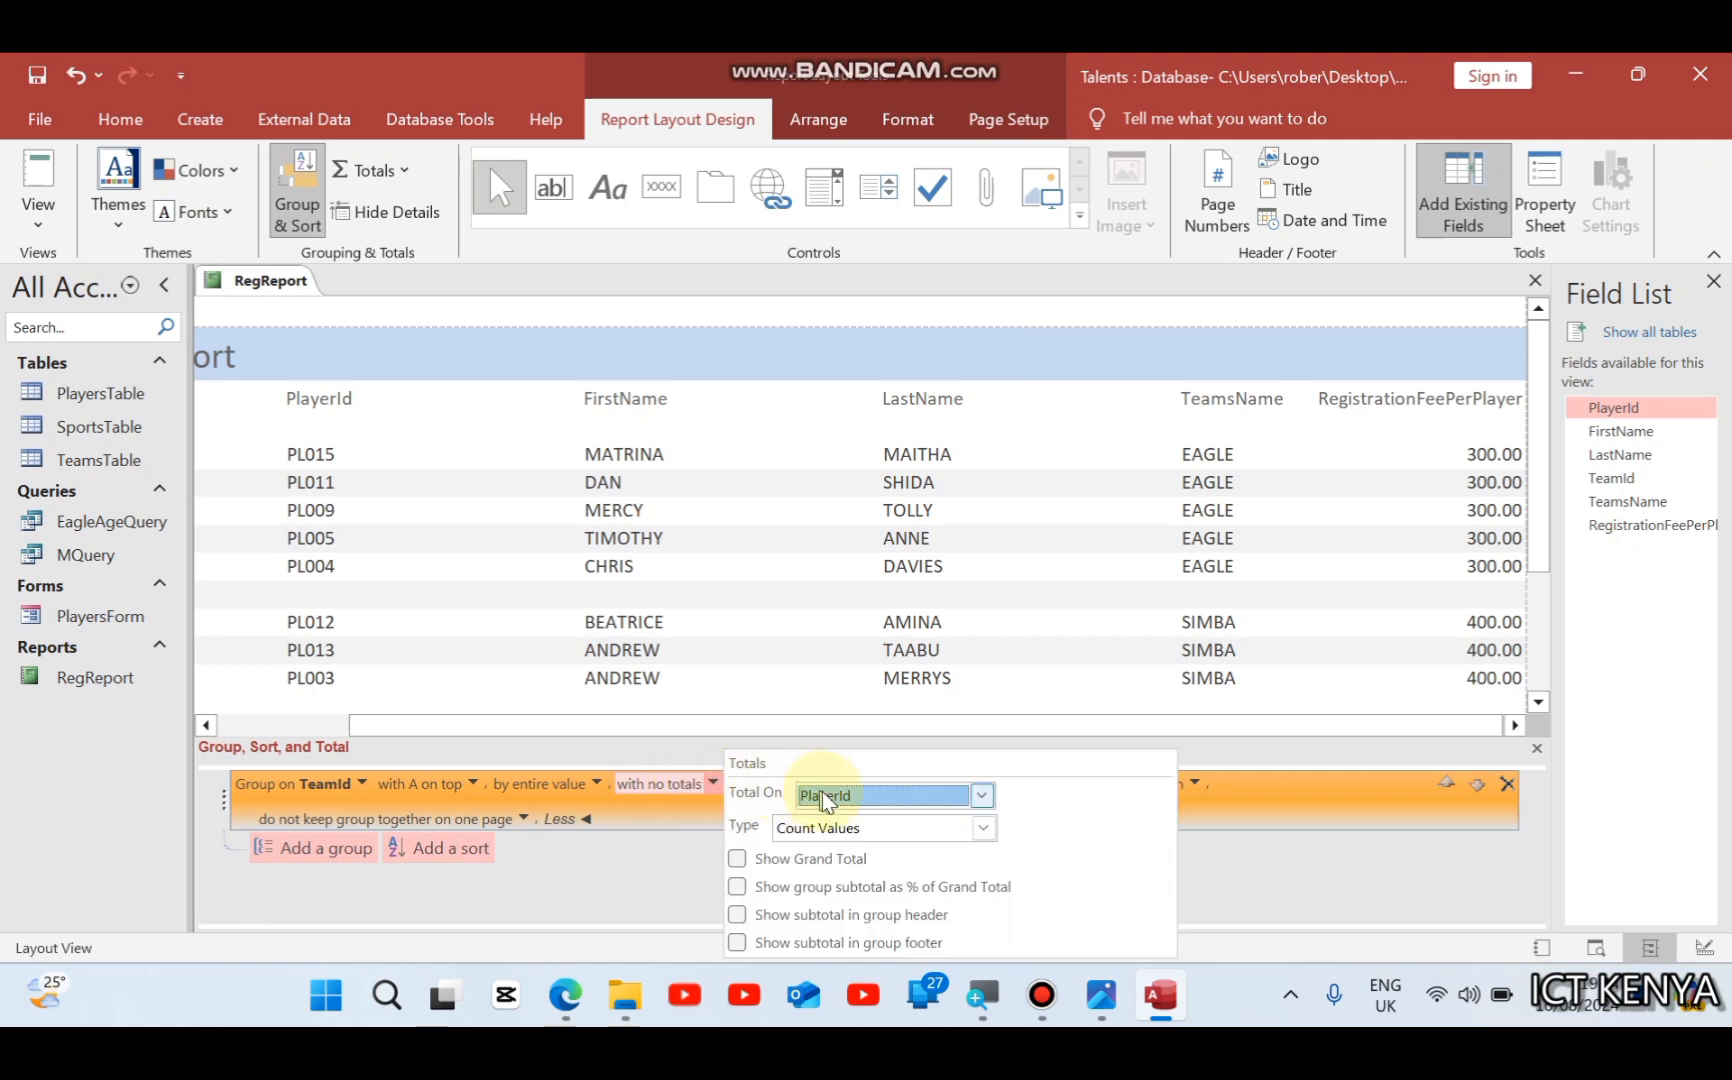
click(982, 797)
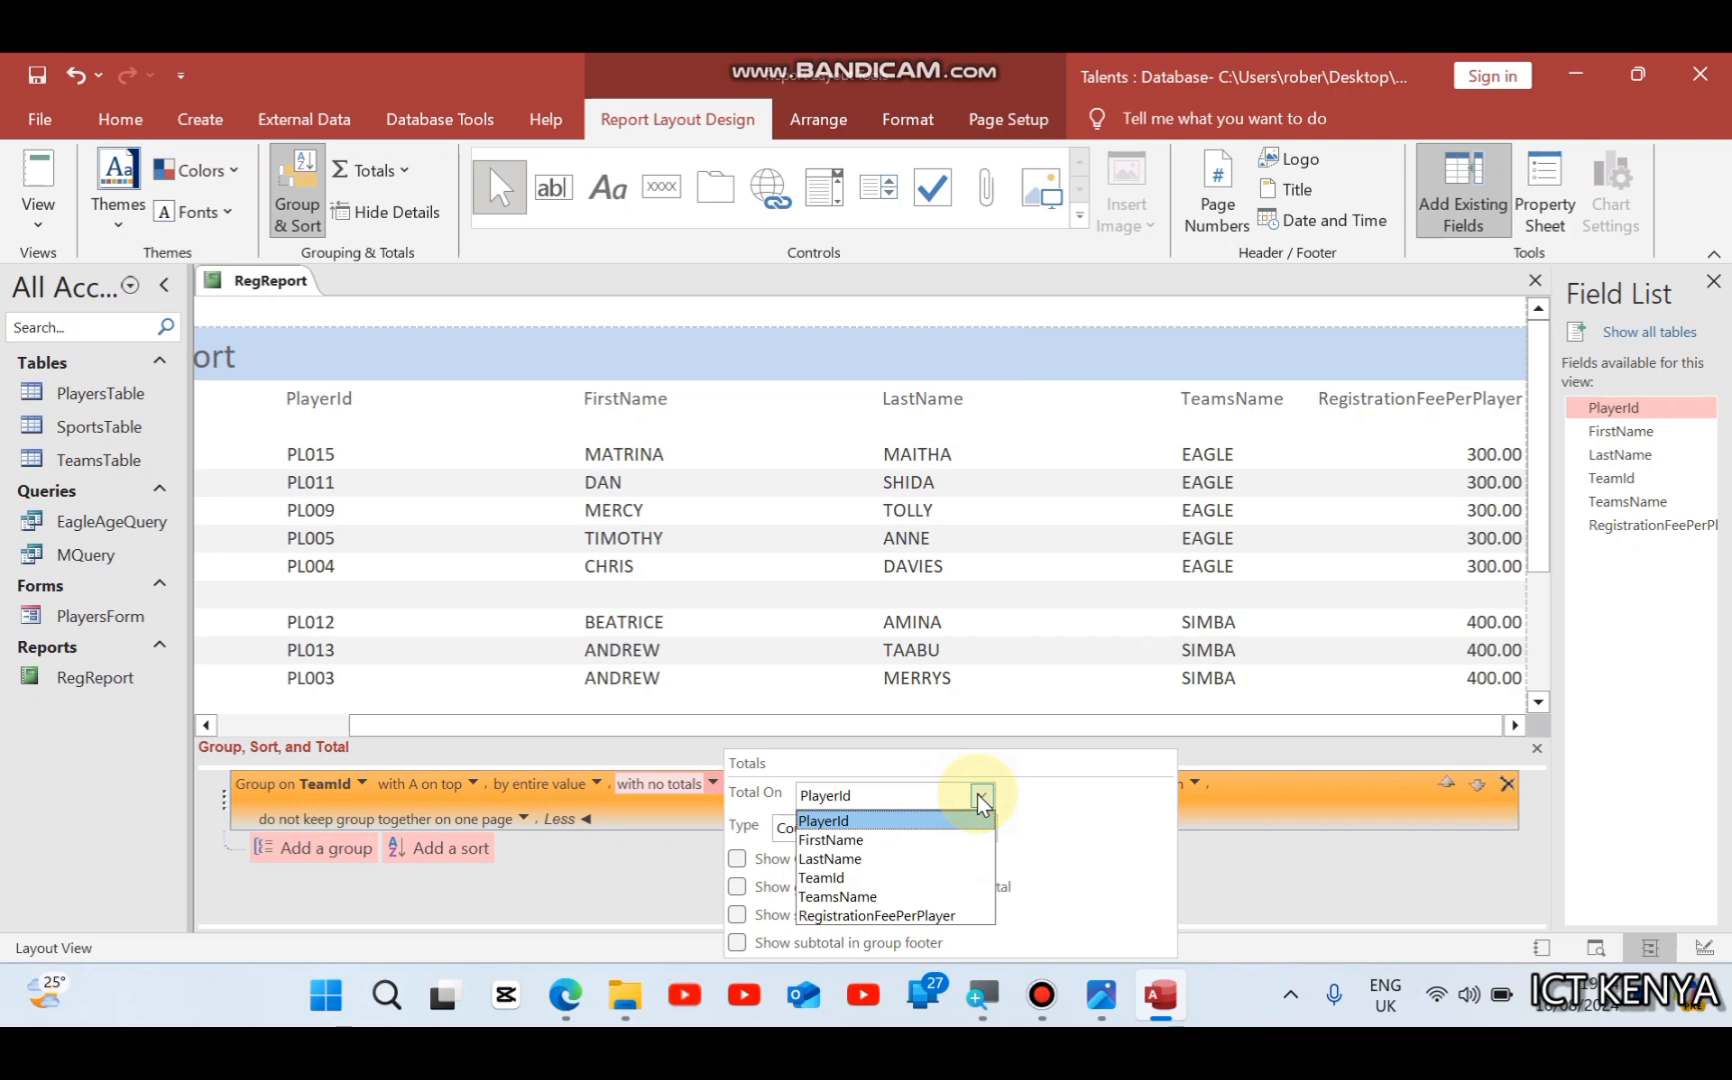
click(849, 916)
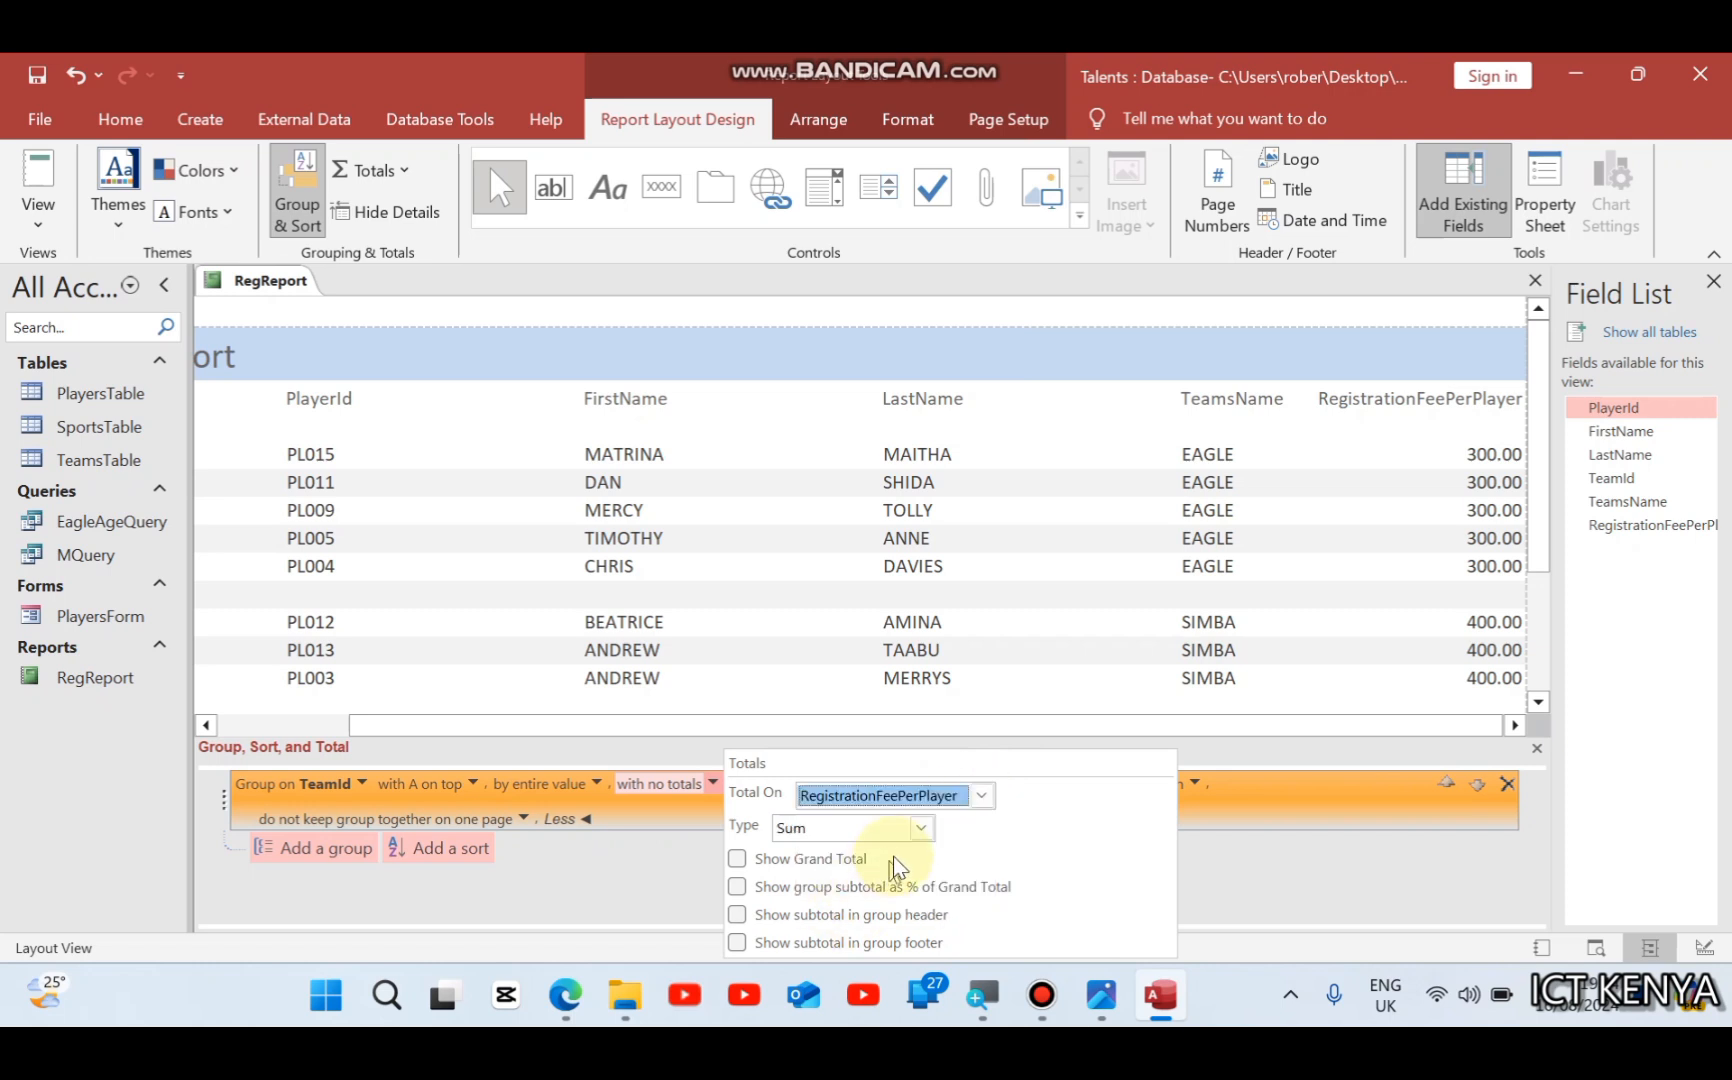
click(921, 828)
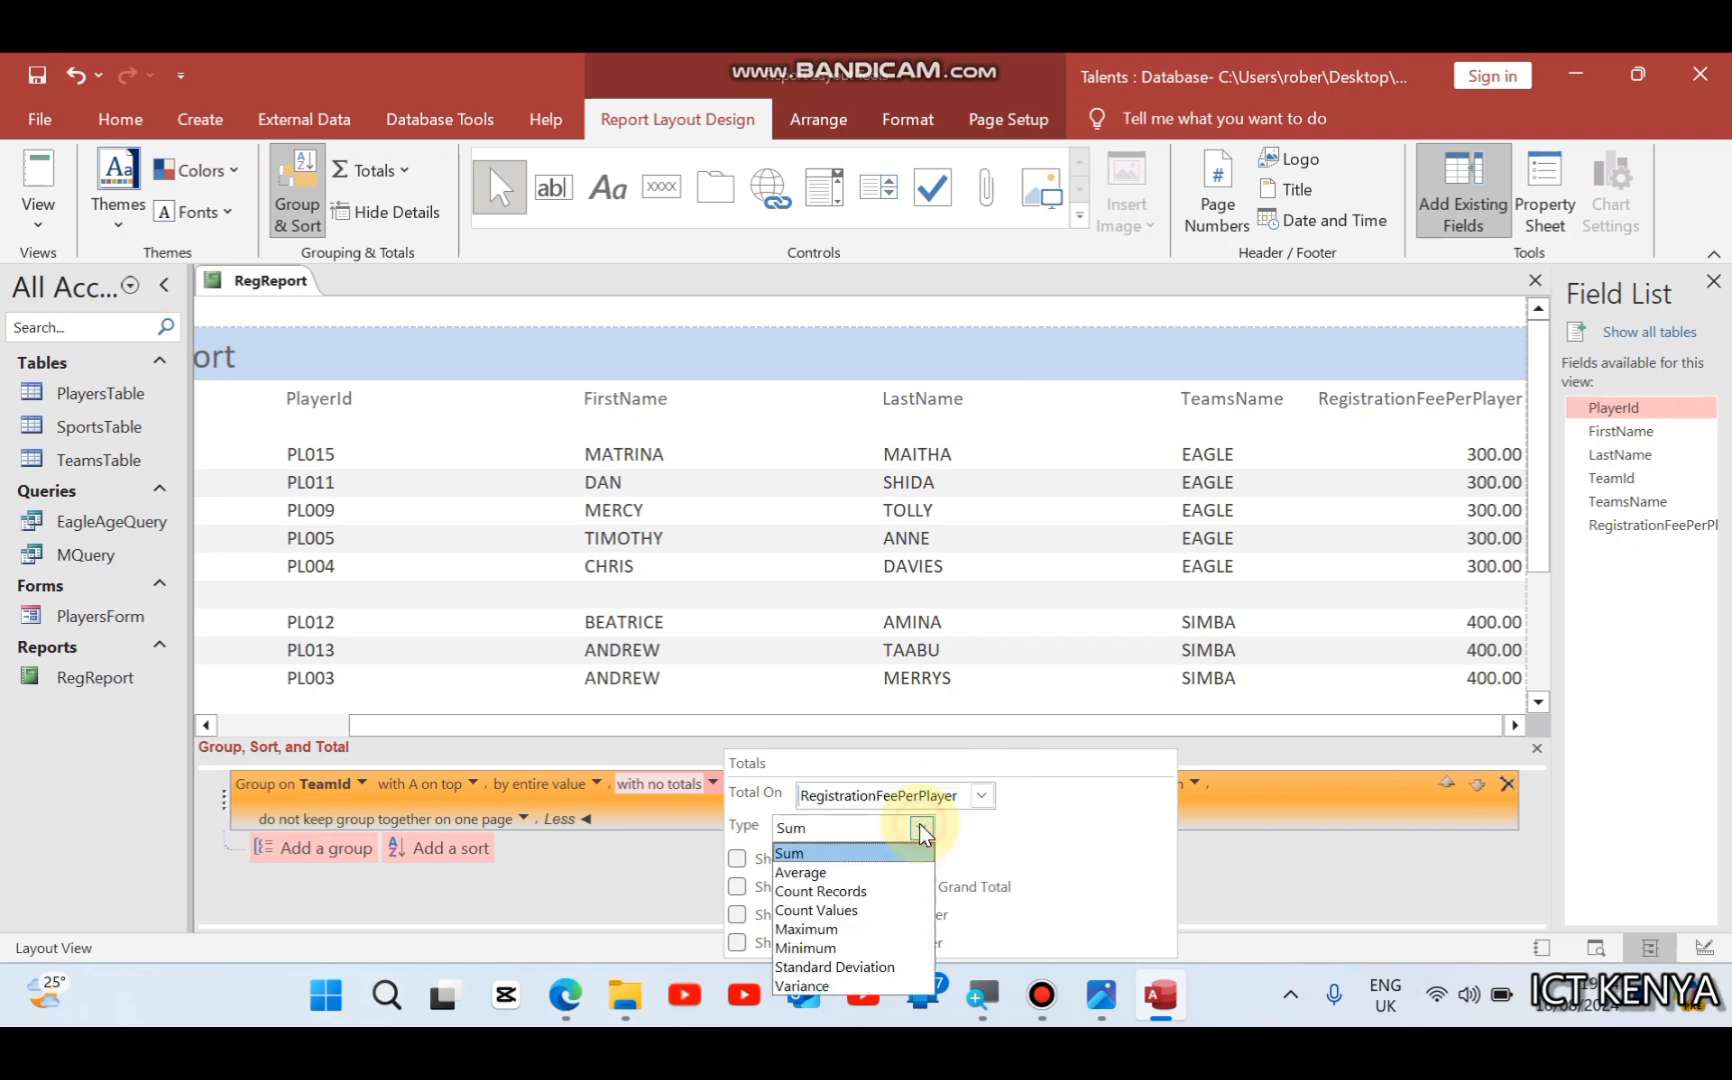
click(865, 855)
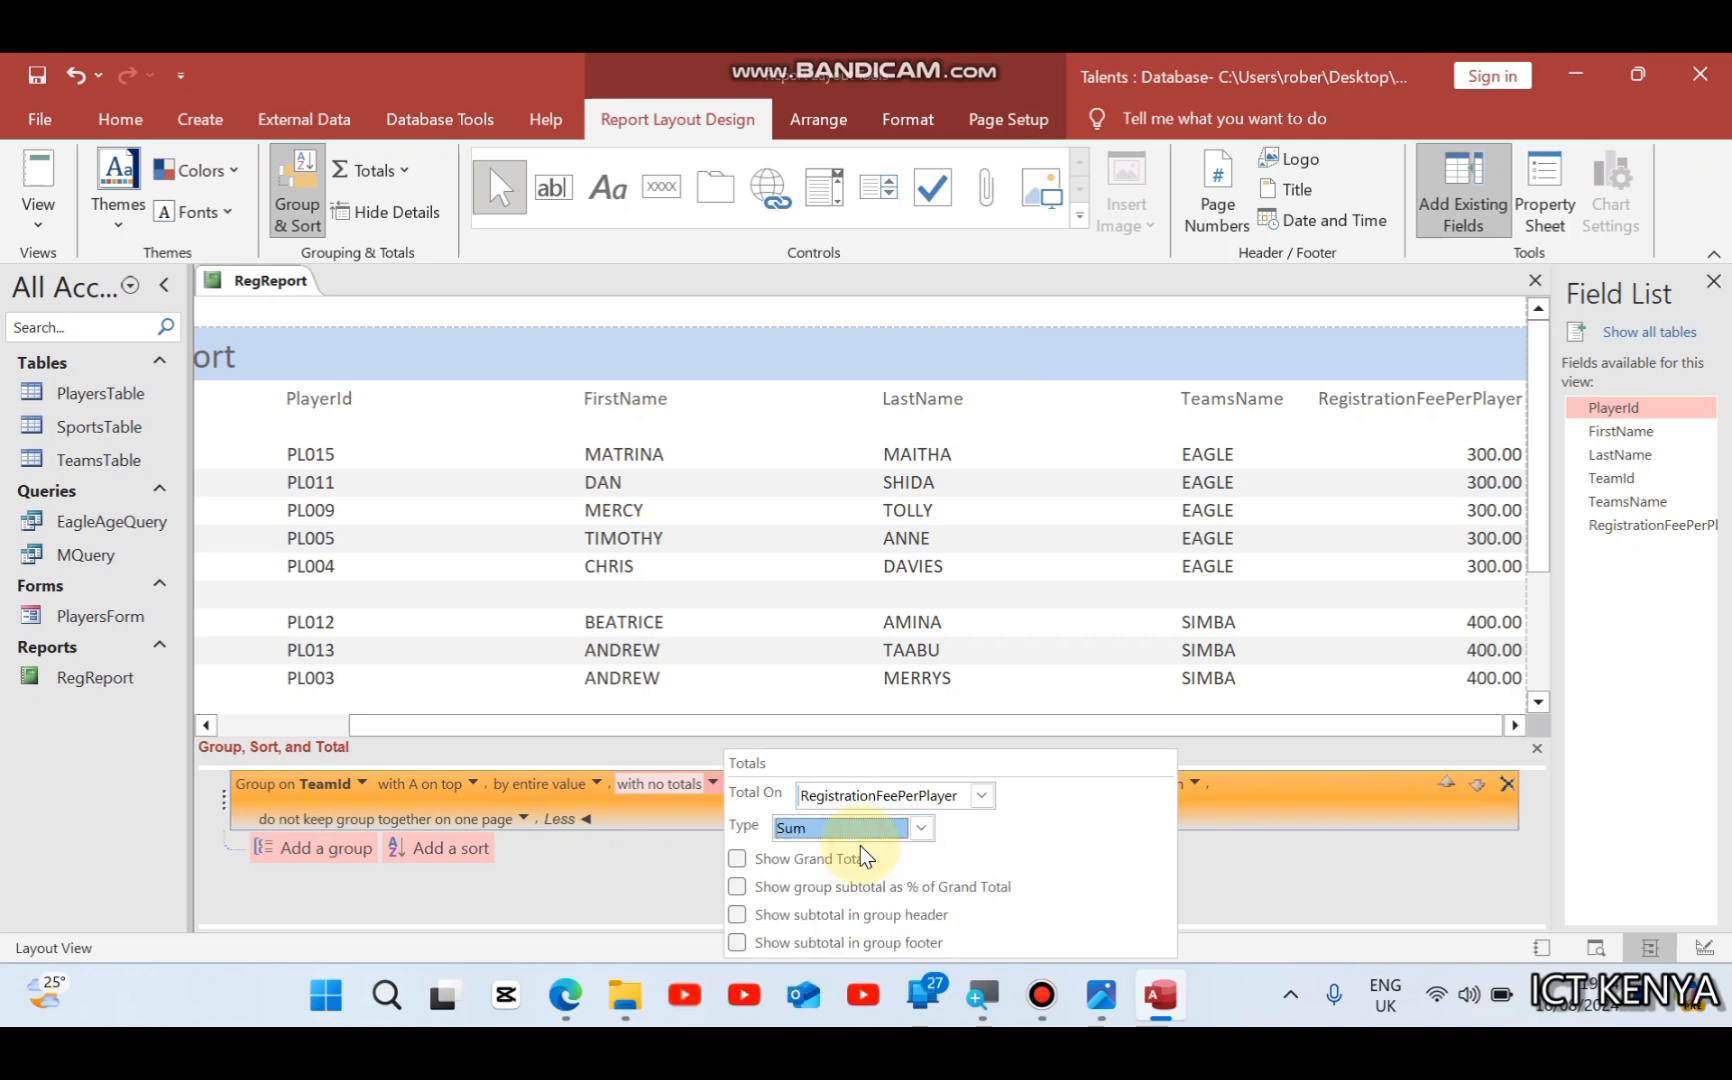
click(737, 942)
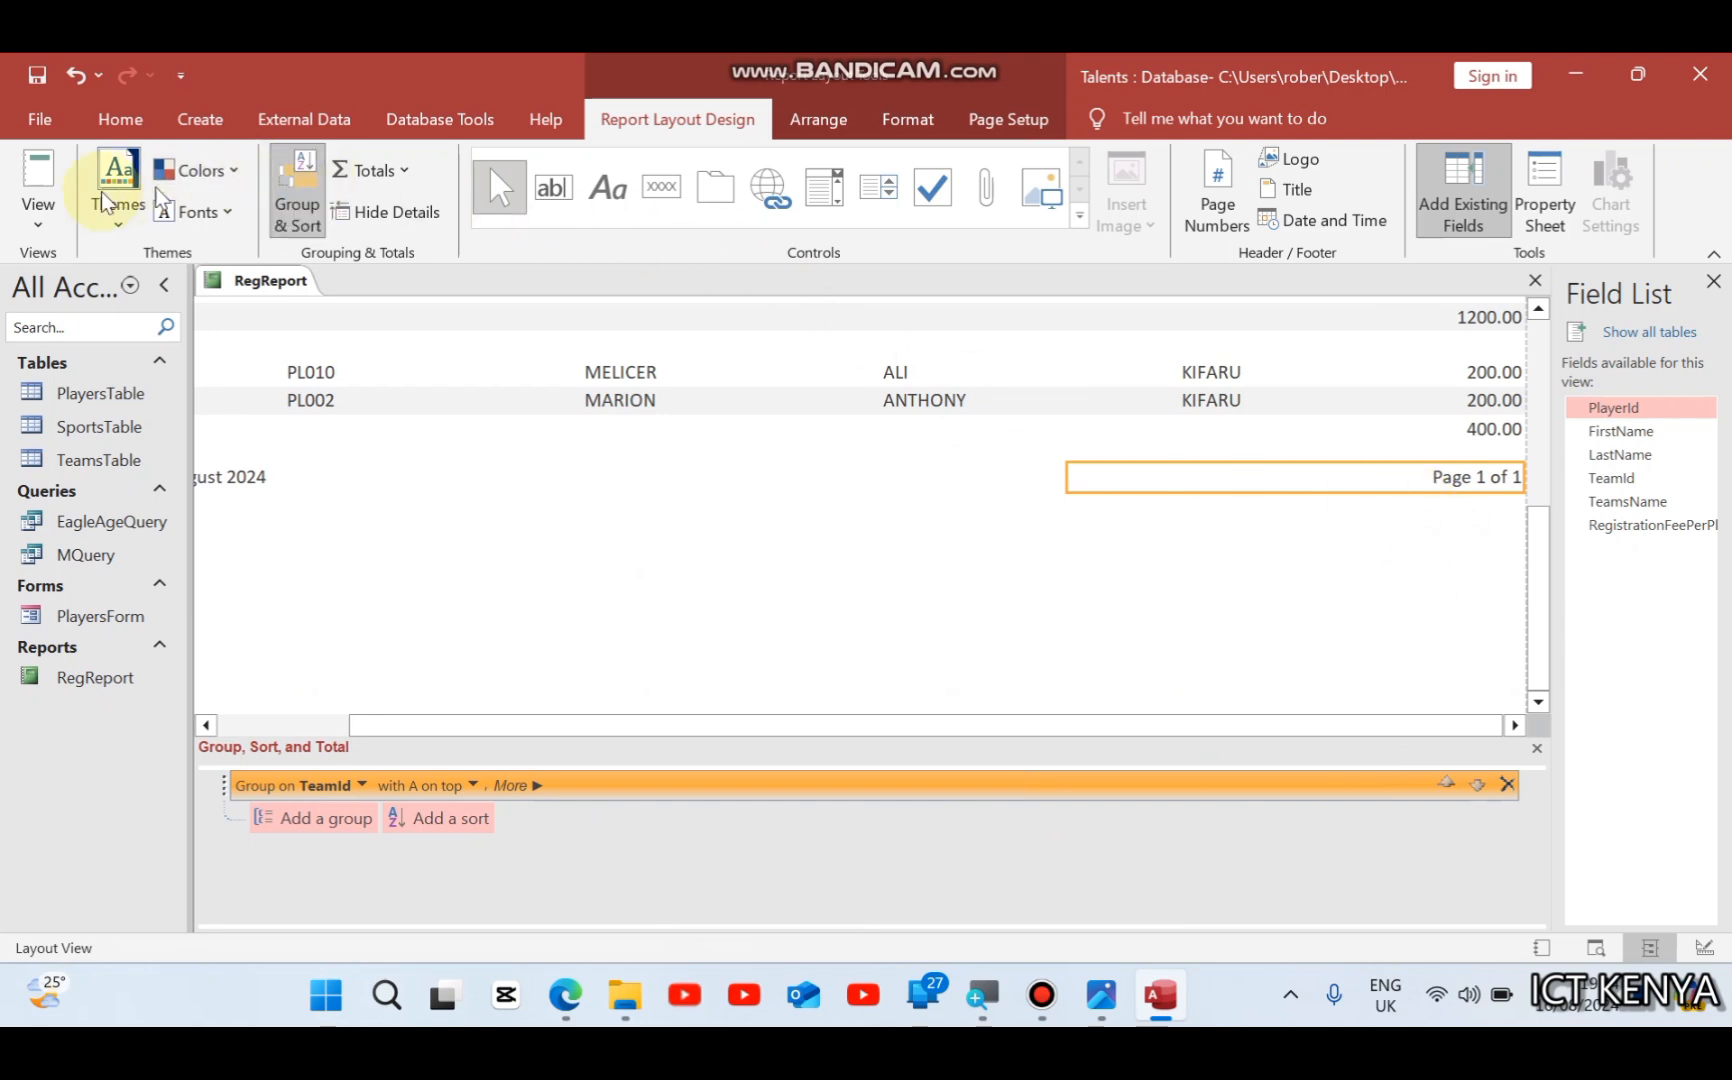
Step: Show RegReport in Report View and examine the registration fee total under each team's players
click(42, 176)
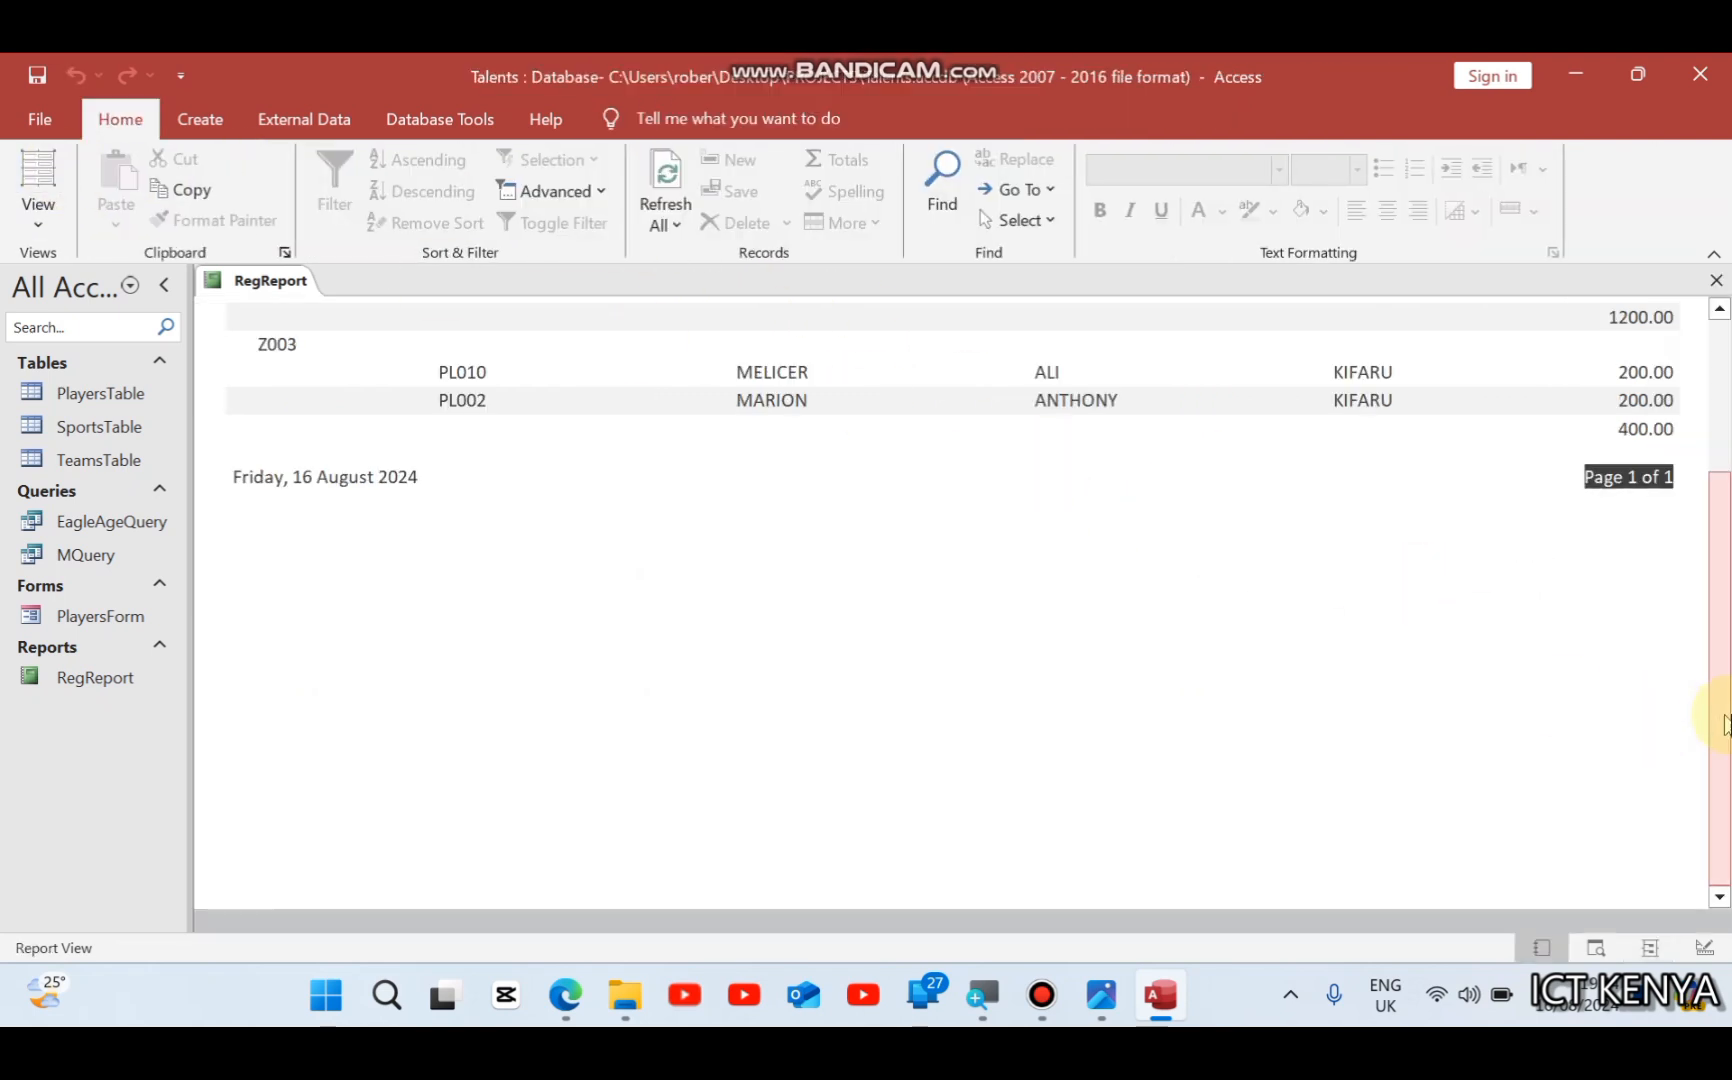
scroll(1722, 710, up, 5)
scroll(1720, 555, up, 1)
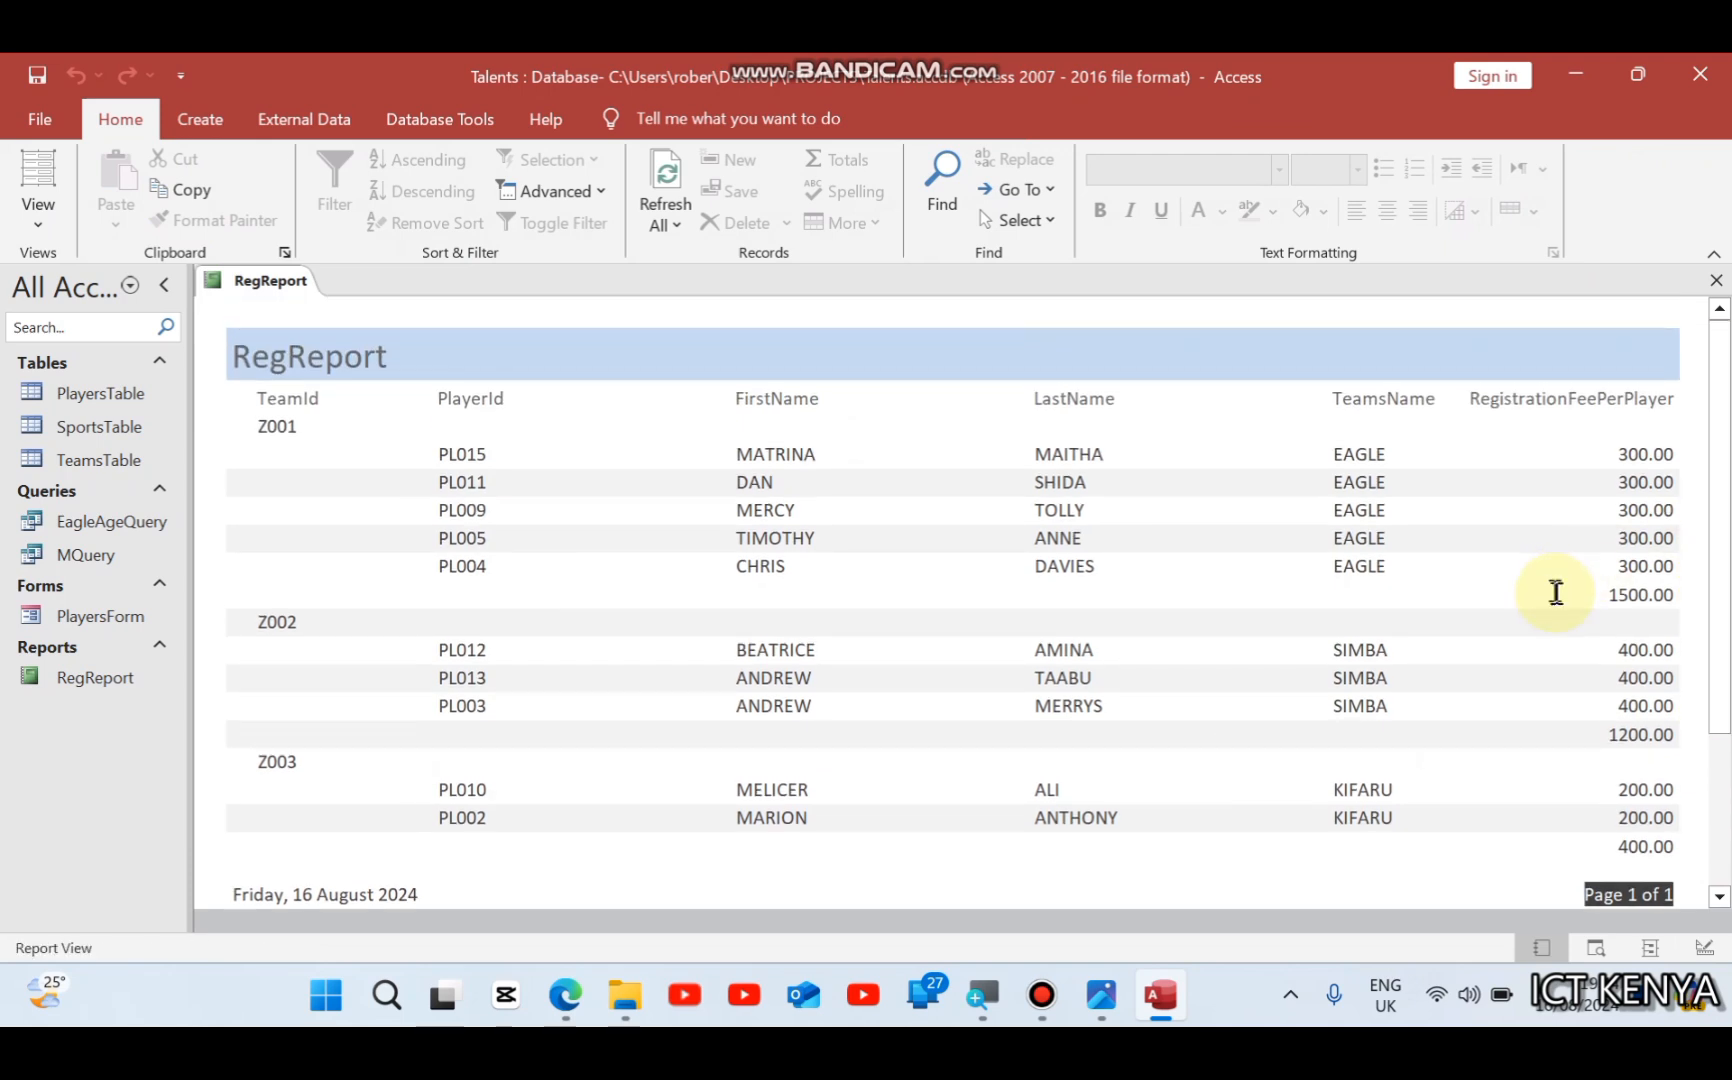
click(1603, 597)
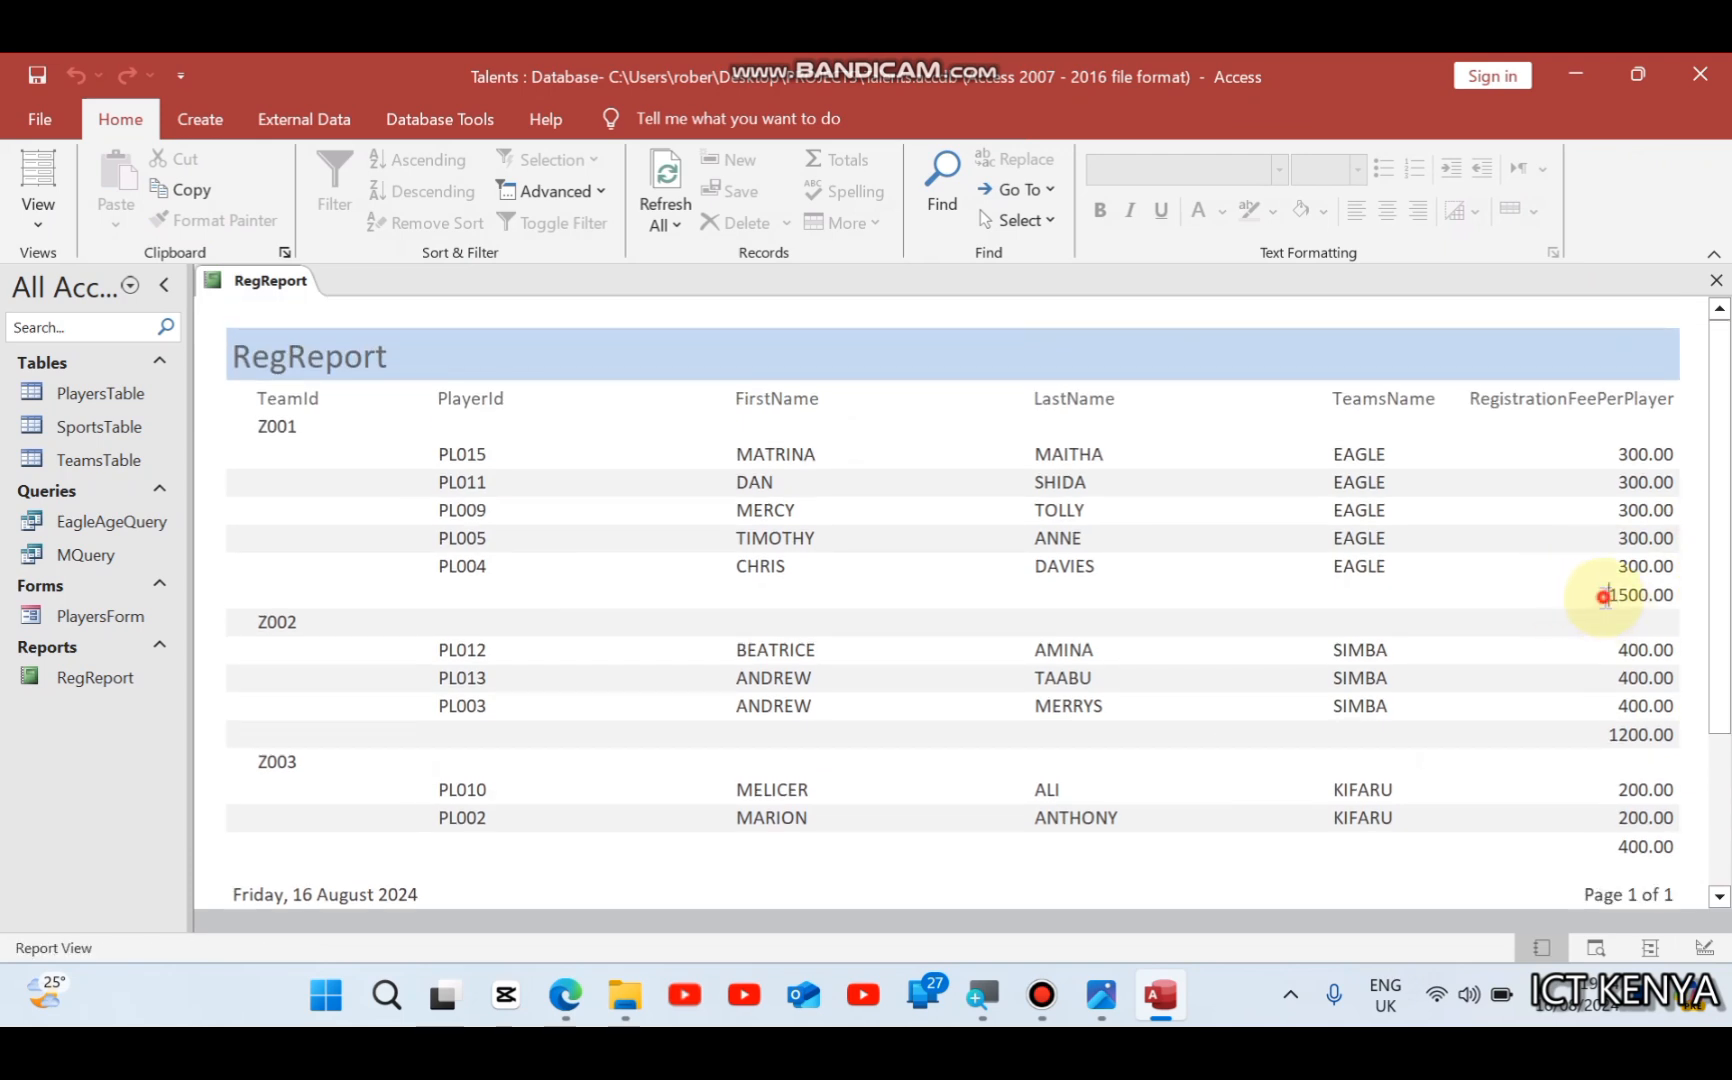
click(1605, 731)
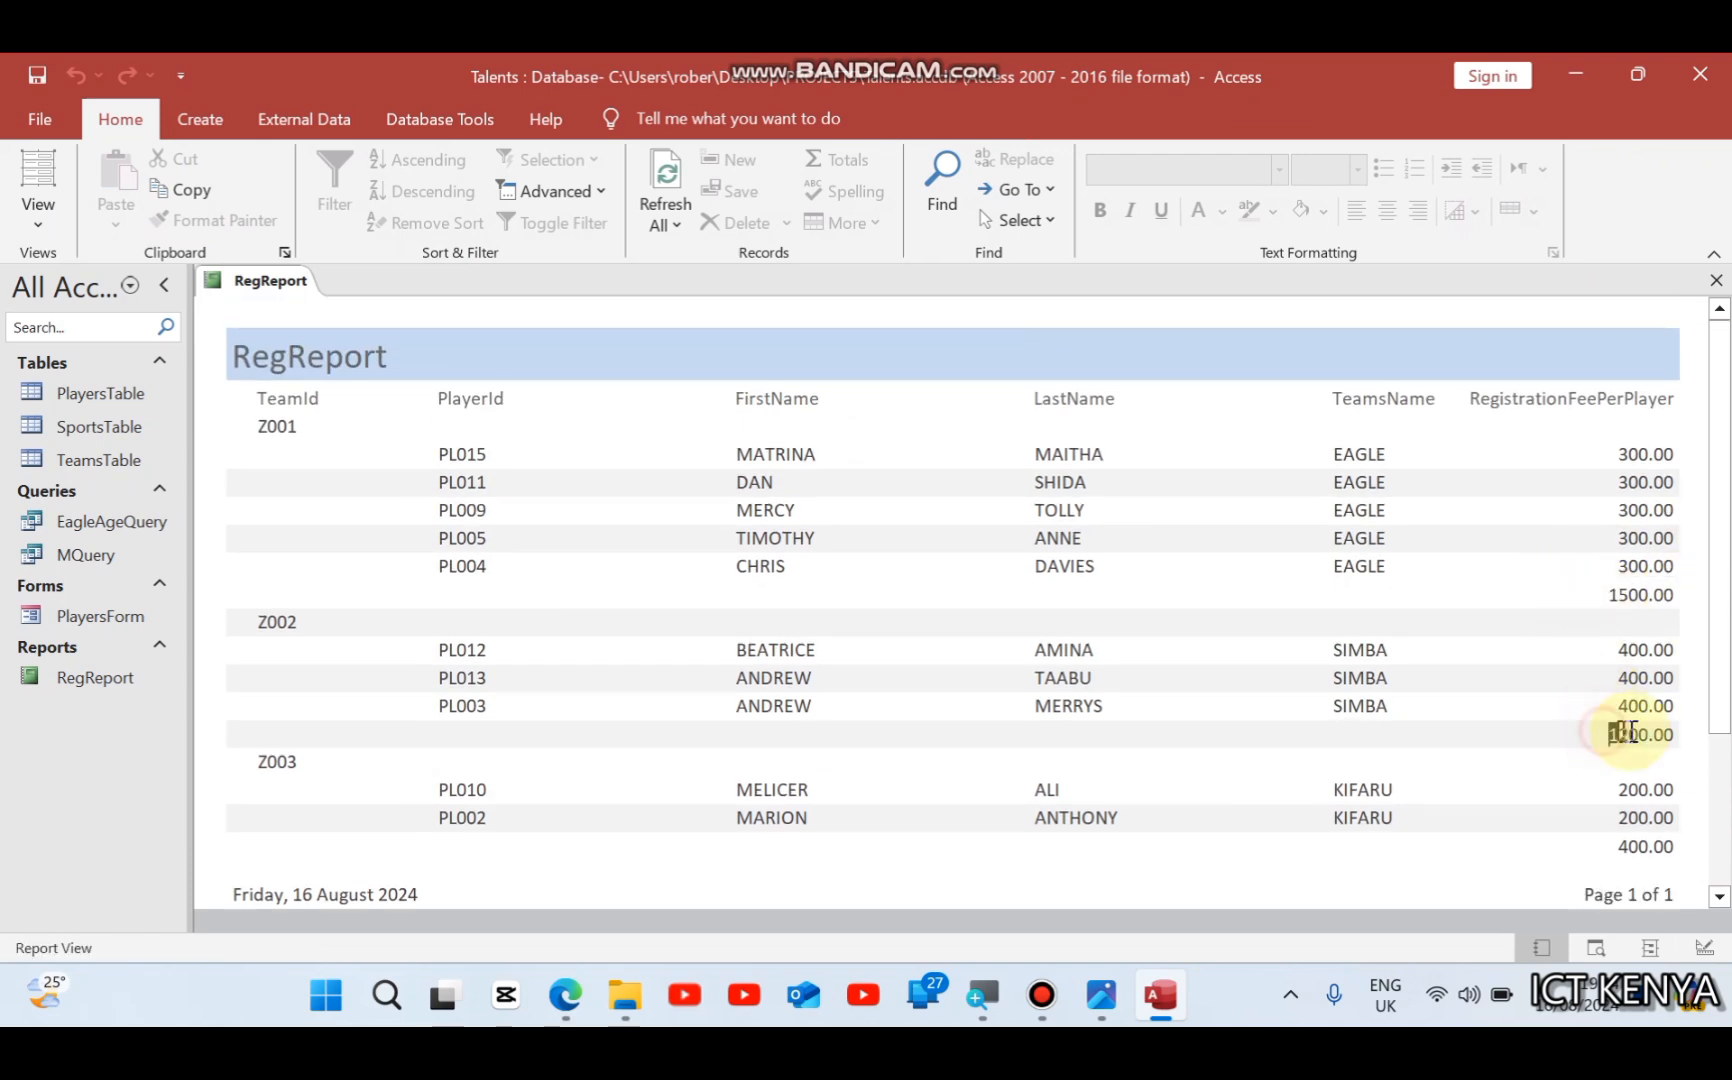
click(1618, 846)
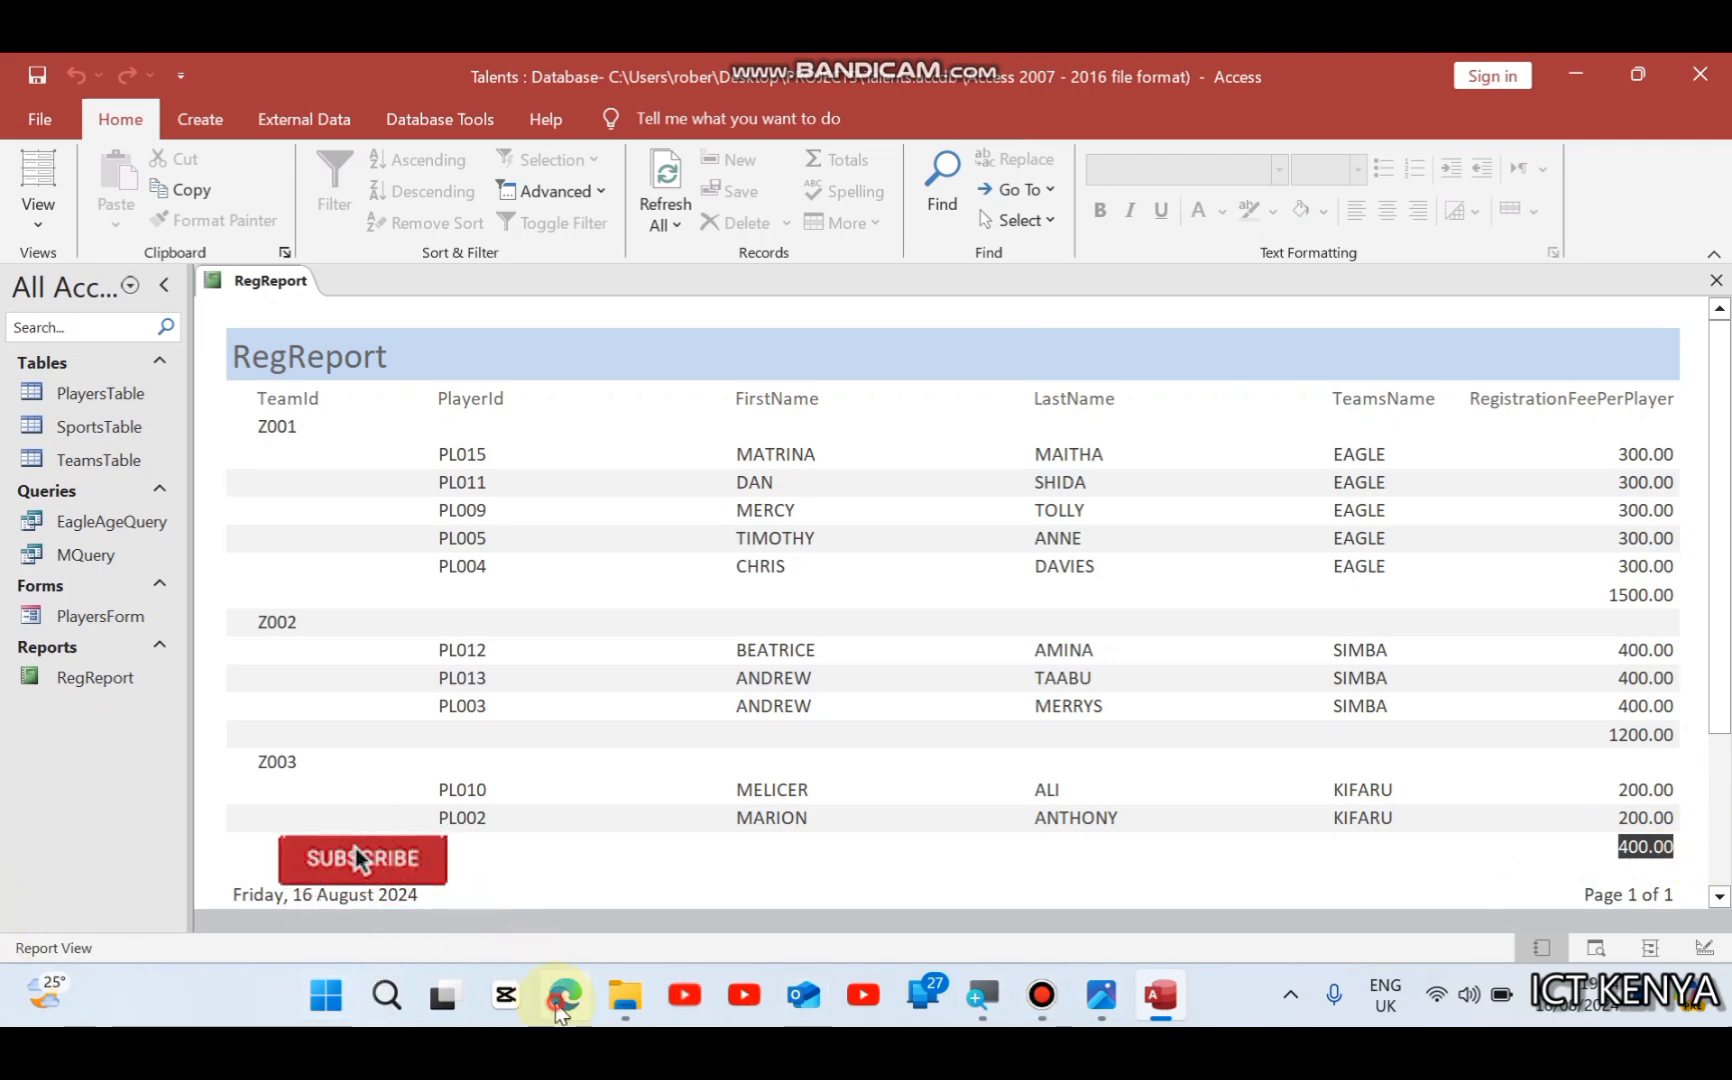
Step: Read printing question (g) in the exam paper in Edge, return to Access and close RegReport
click(564, 995)
scroll(610, 703, down, 2)
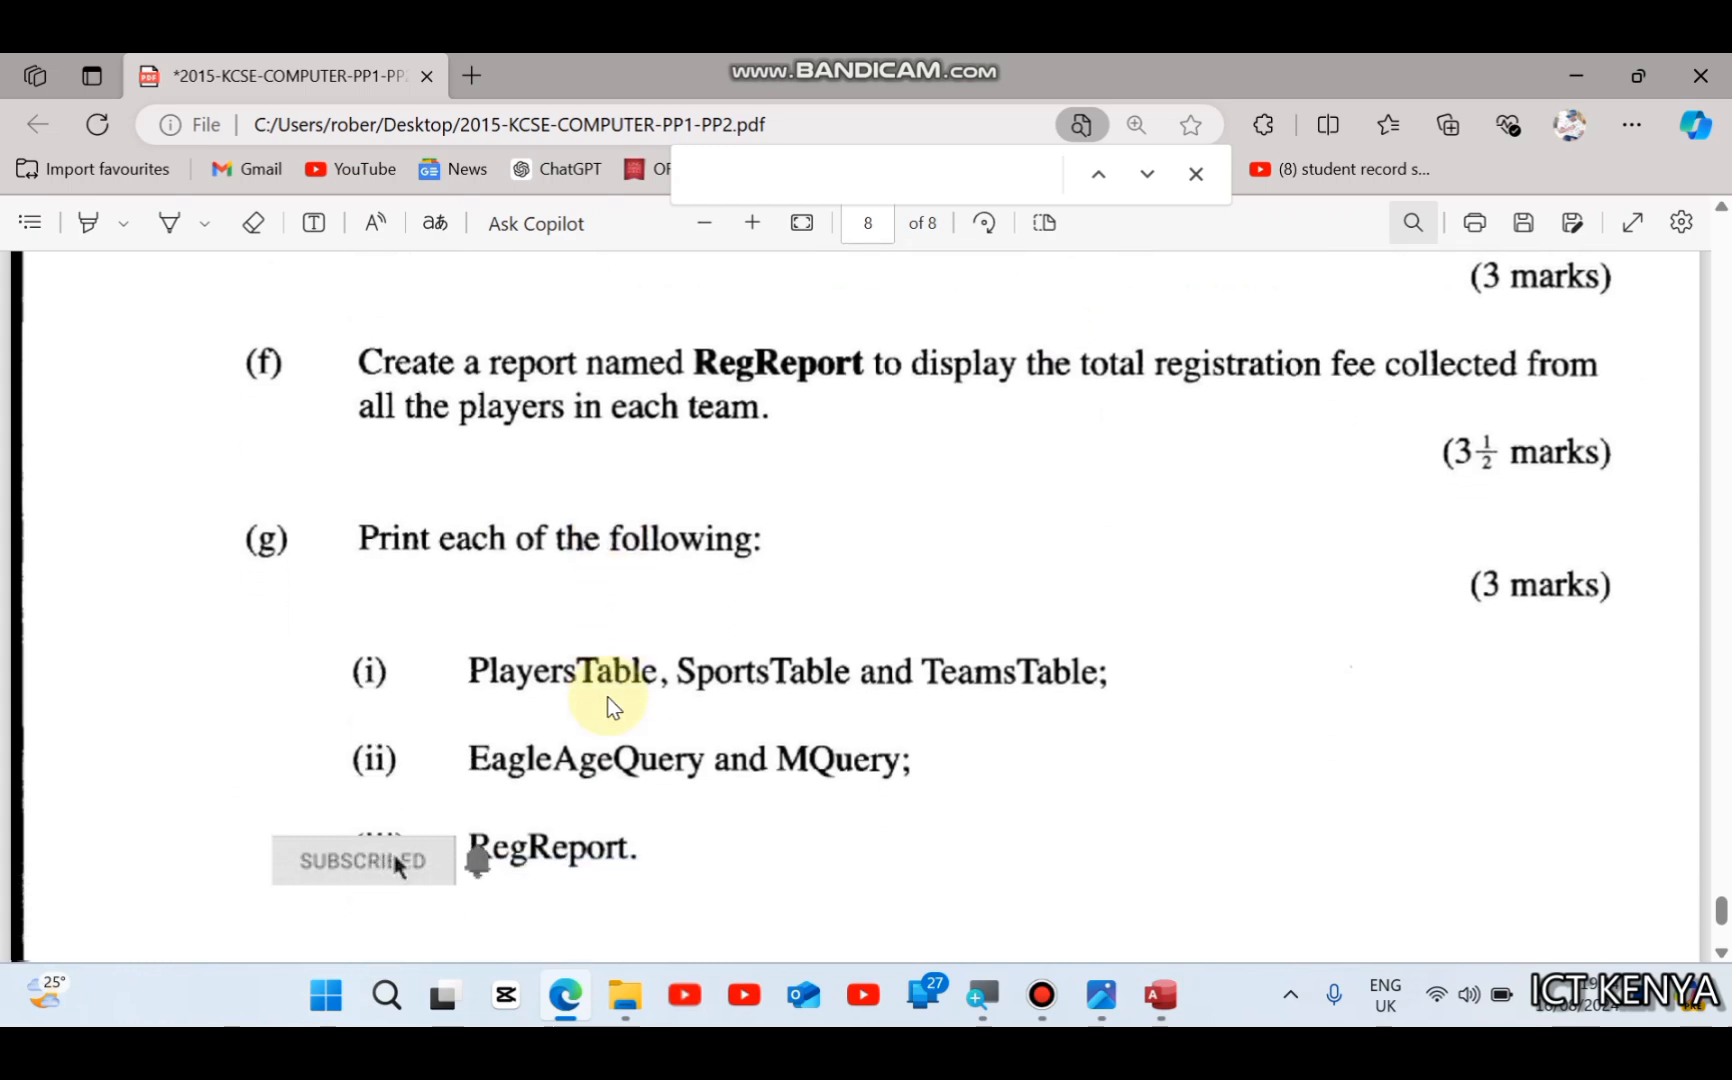
click(1163, 994)
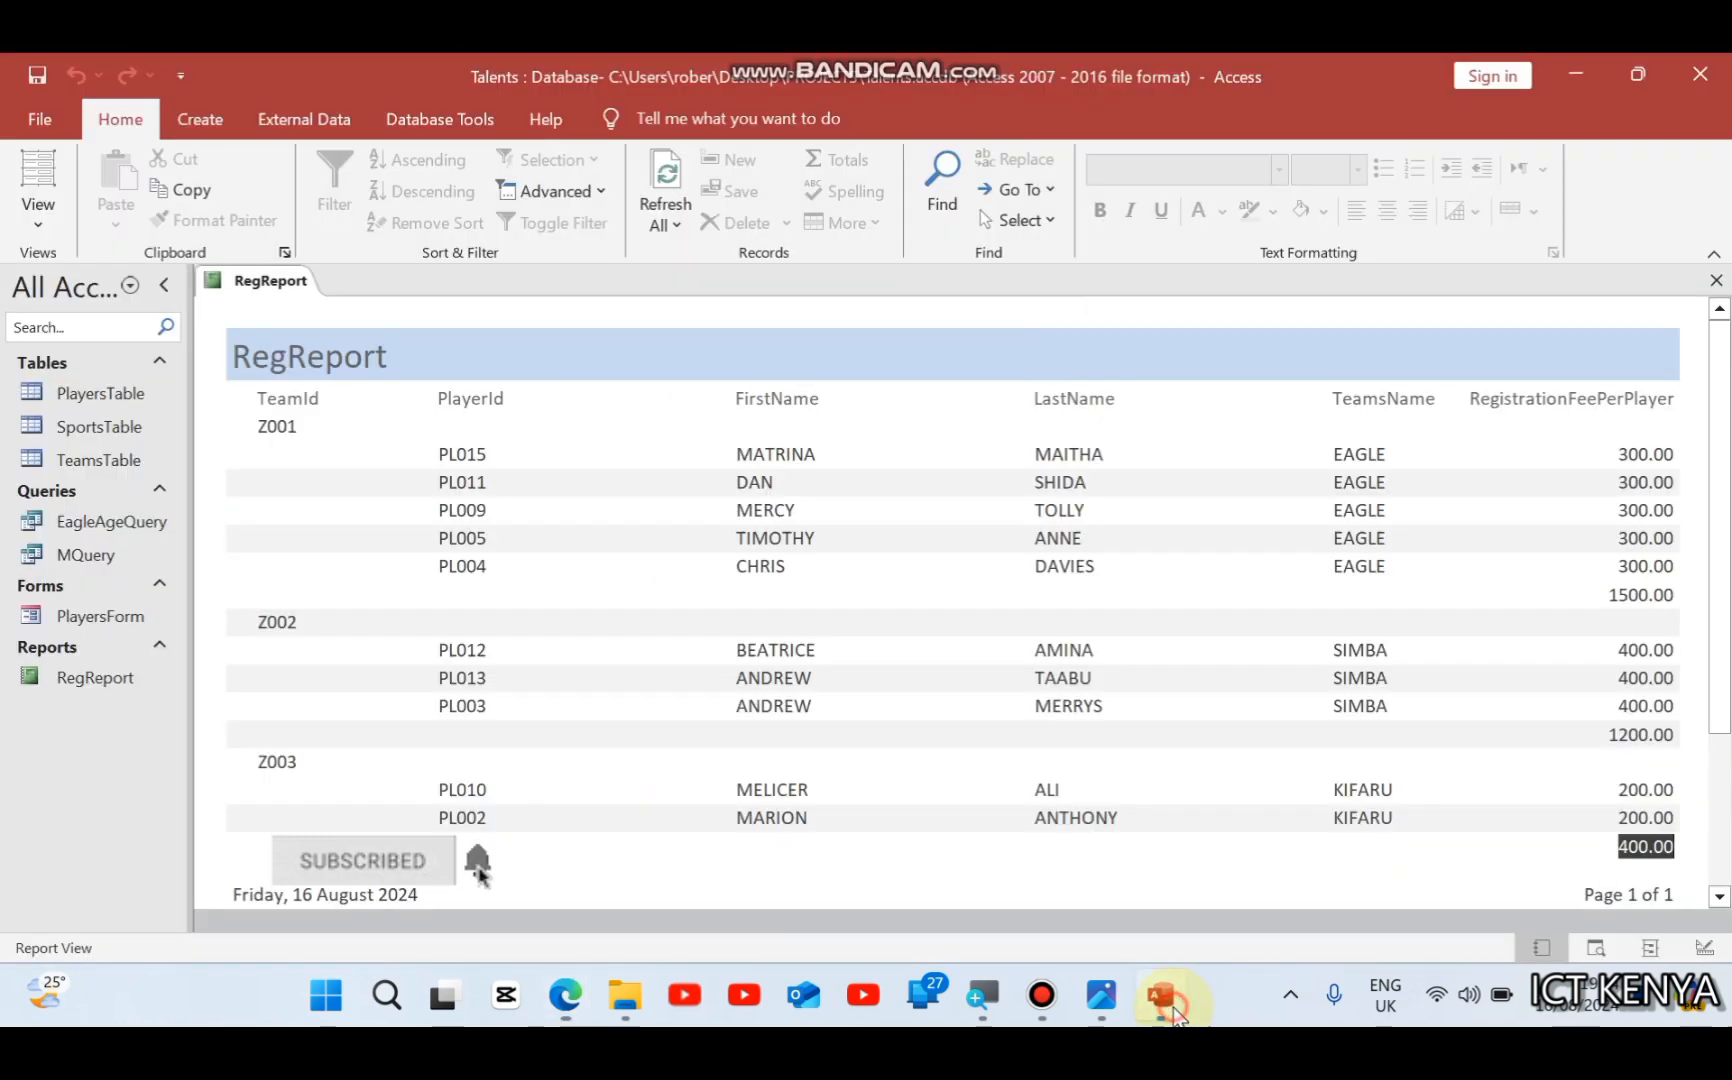
right_click(272, 288)
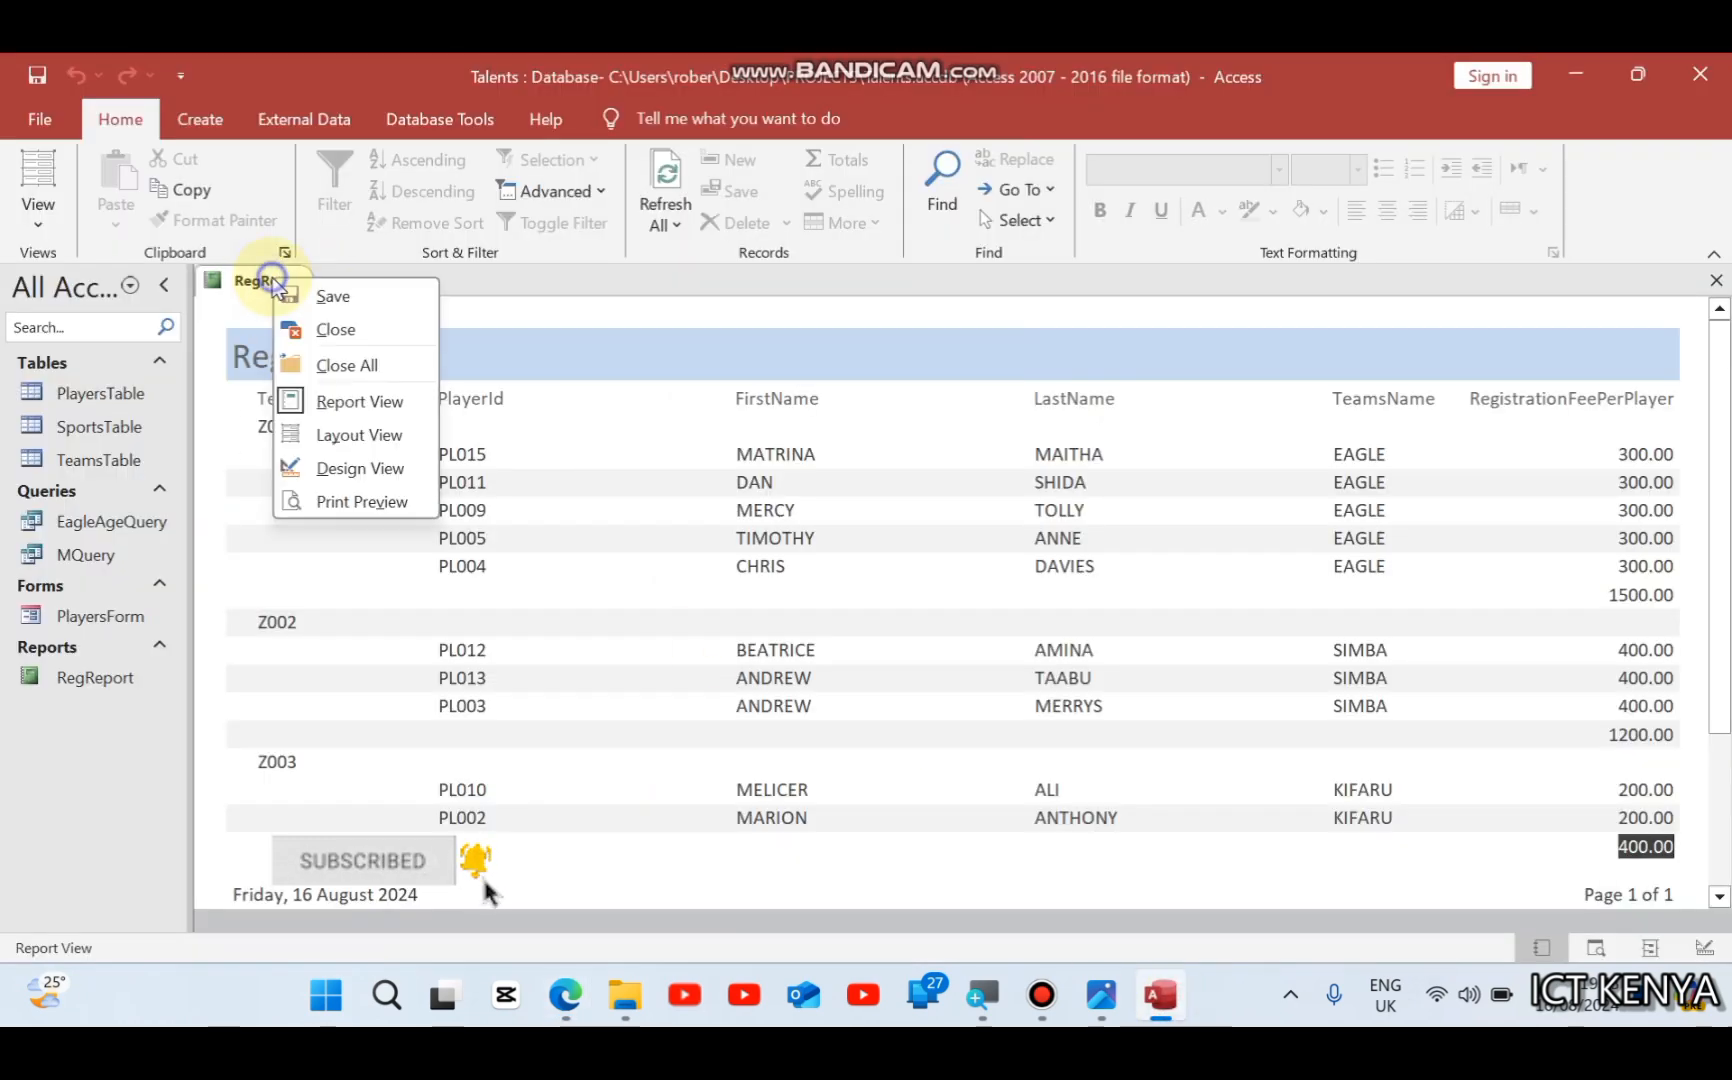
click(304, 328)
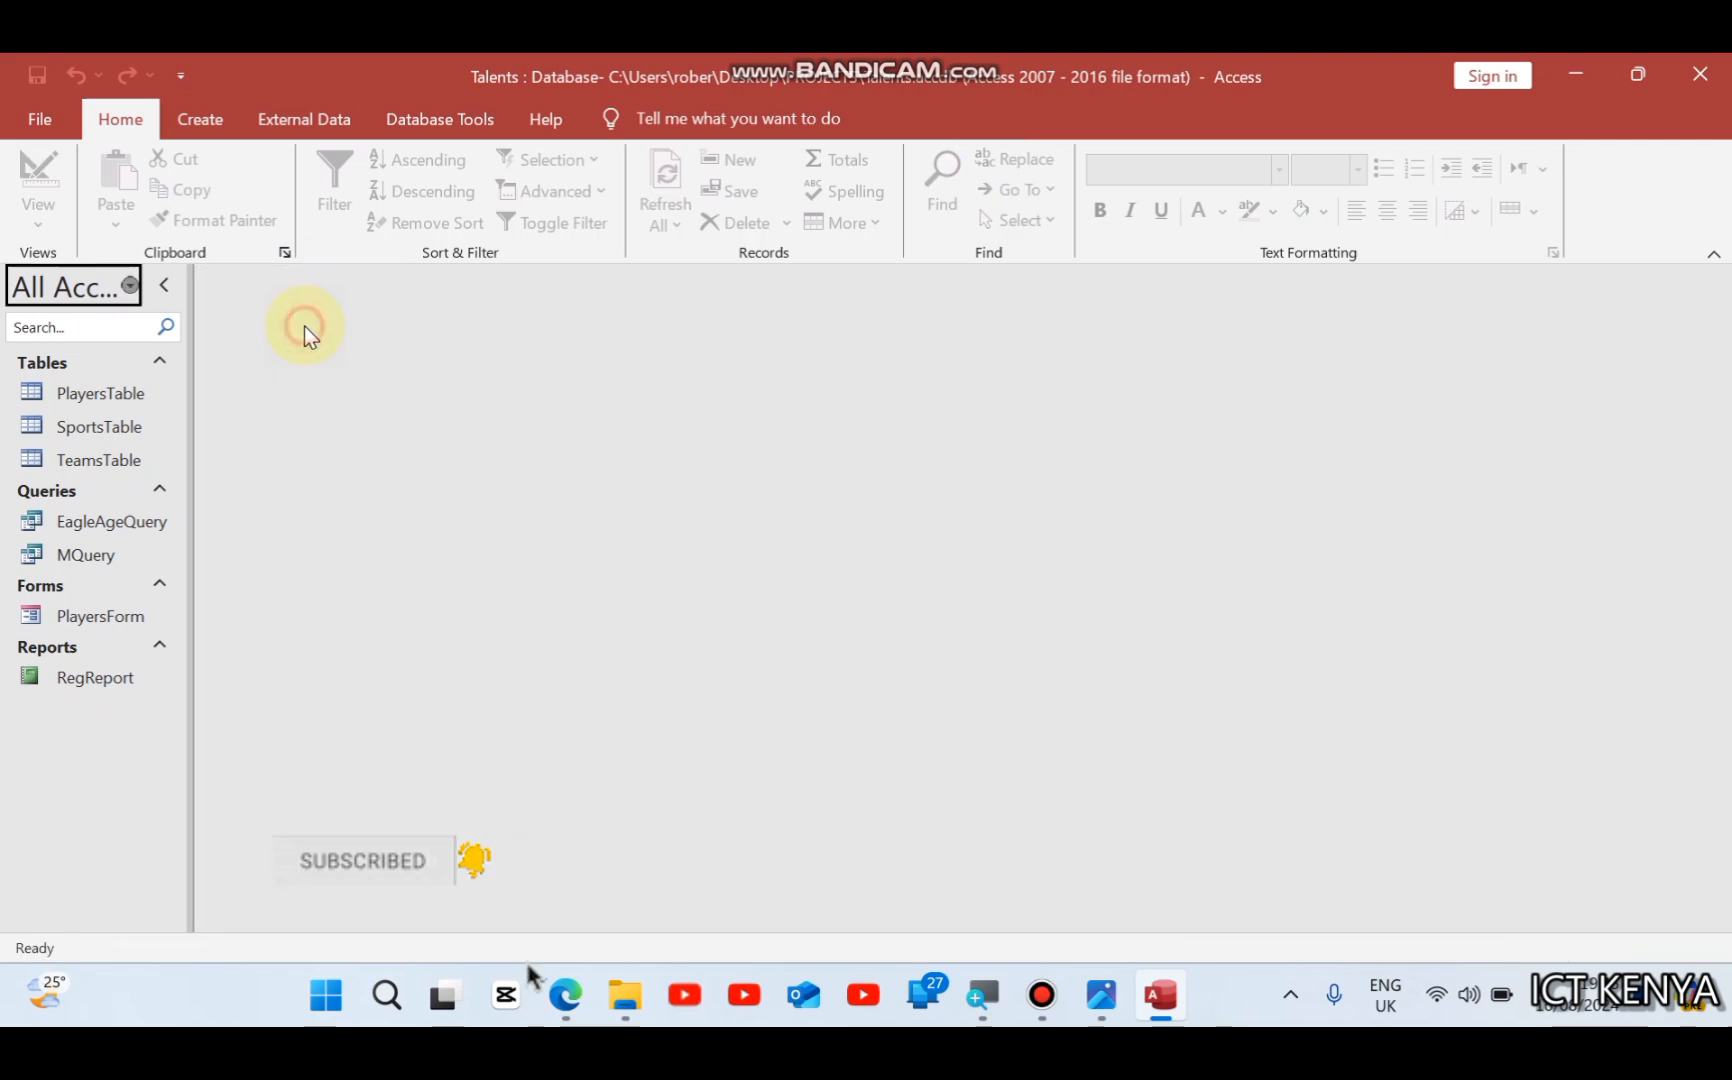
Step: Open PlayersTable and review the printers offered in its print settings, cancelling without printing
double_click(65, 391)
key(ctrl+p)
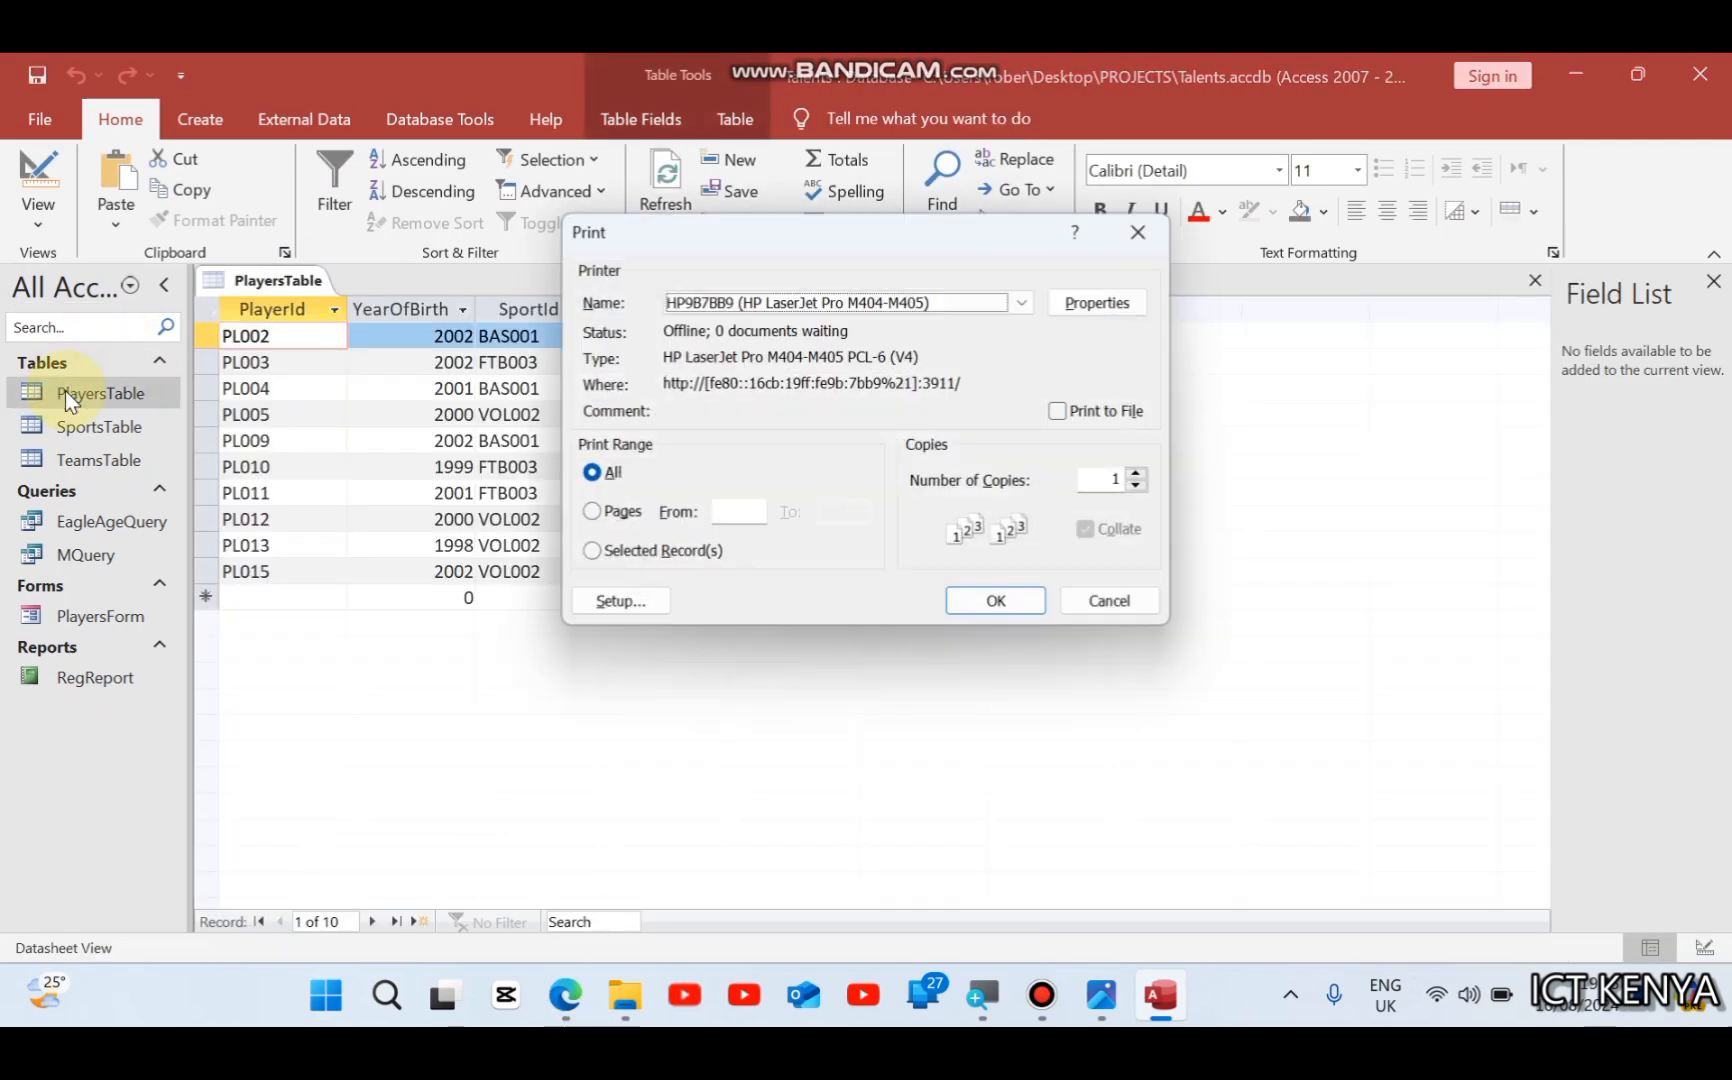
click(996, 304)
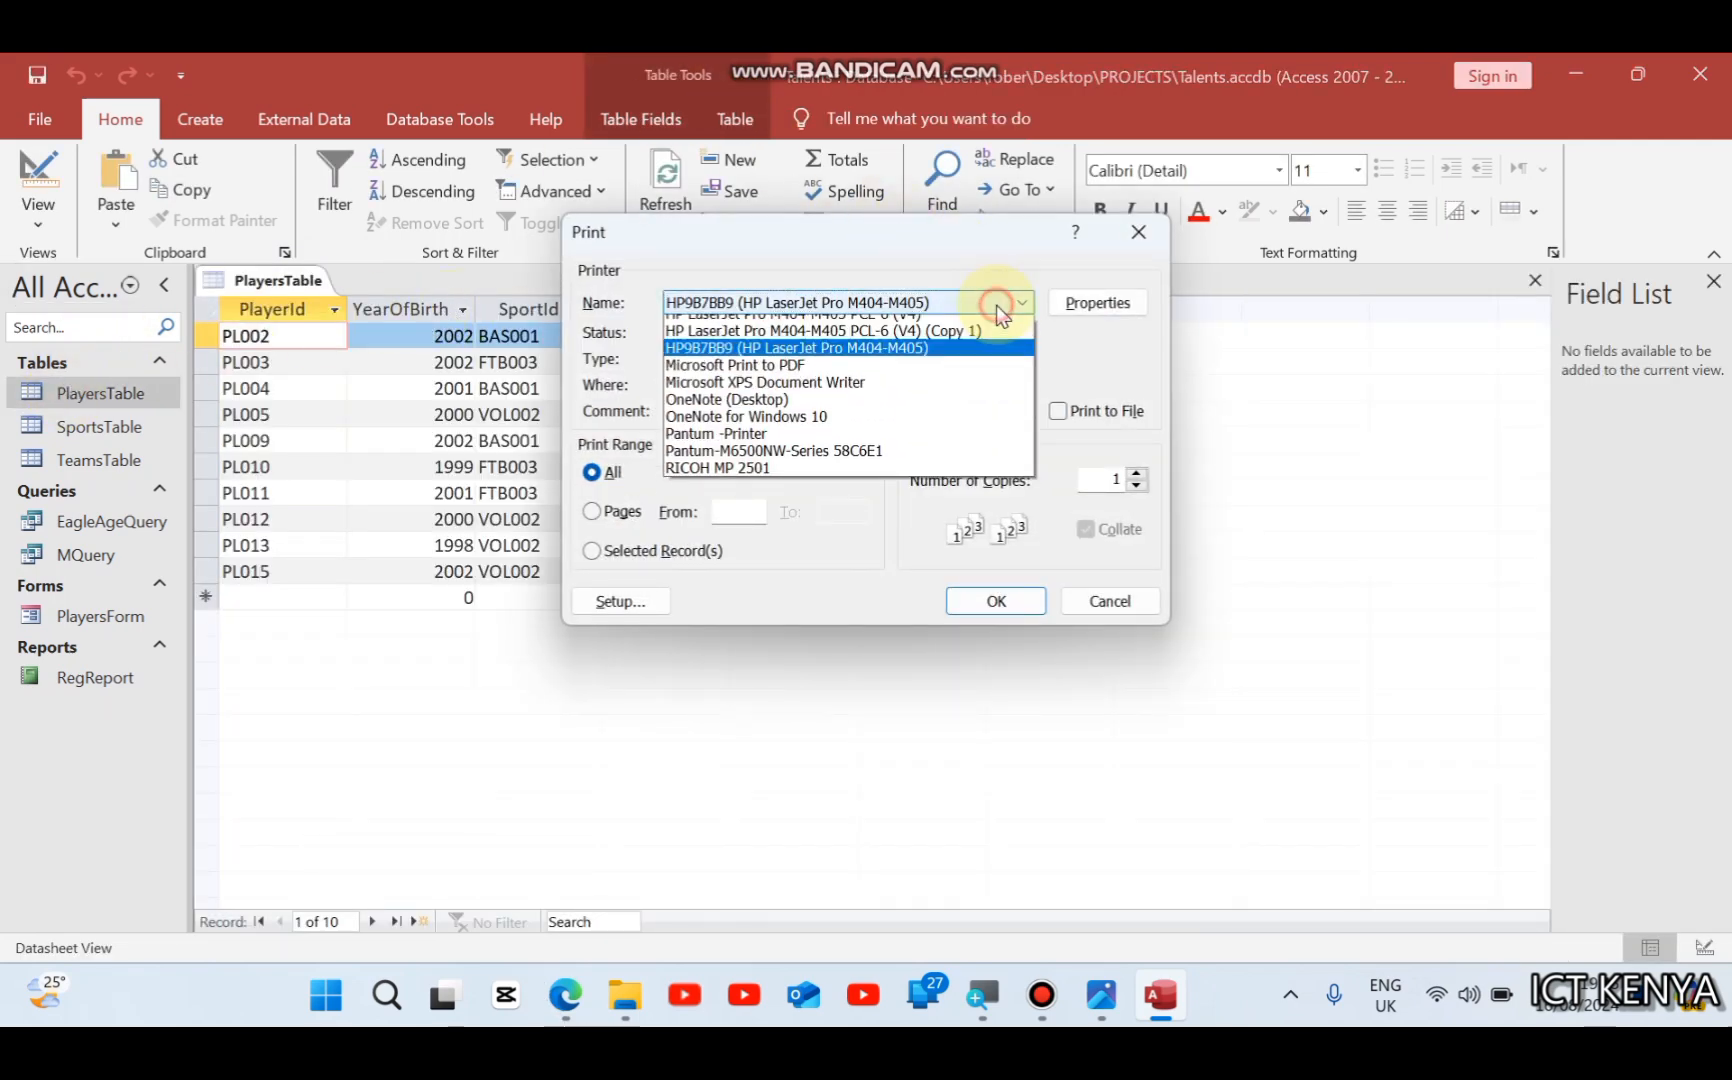
click(777, 570)
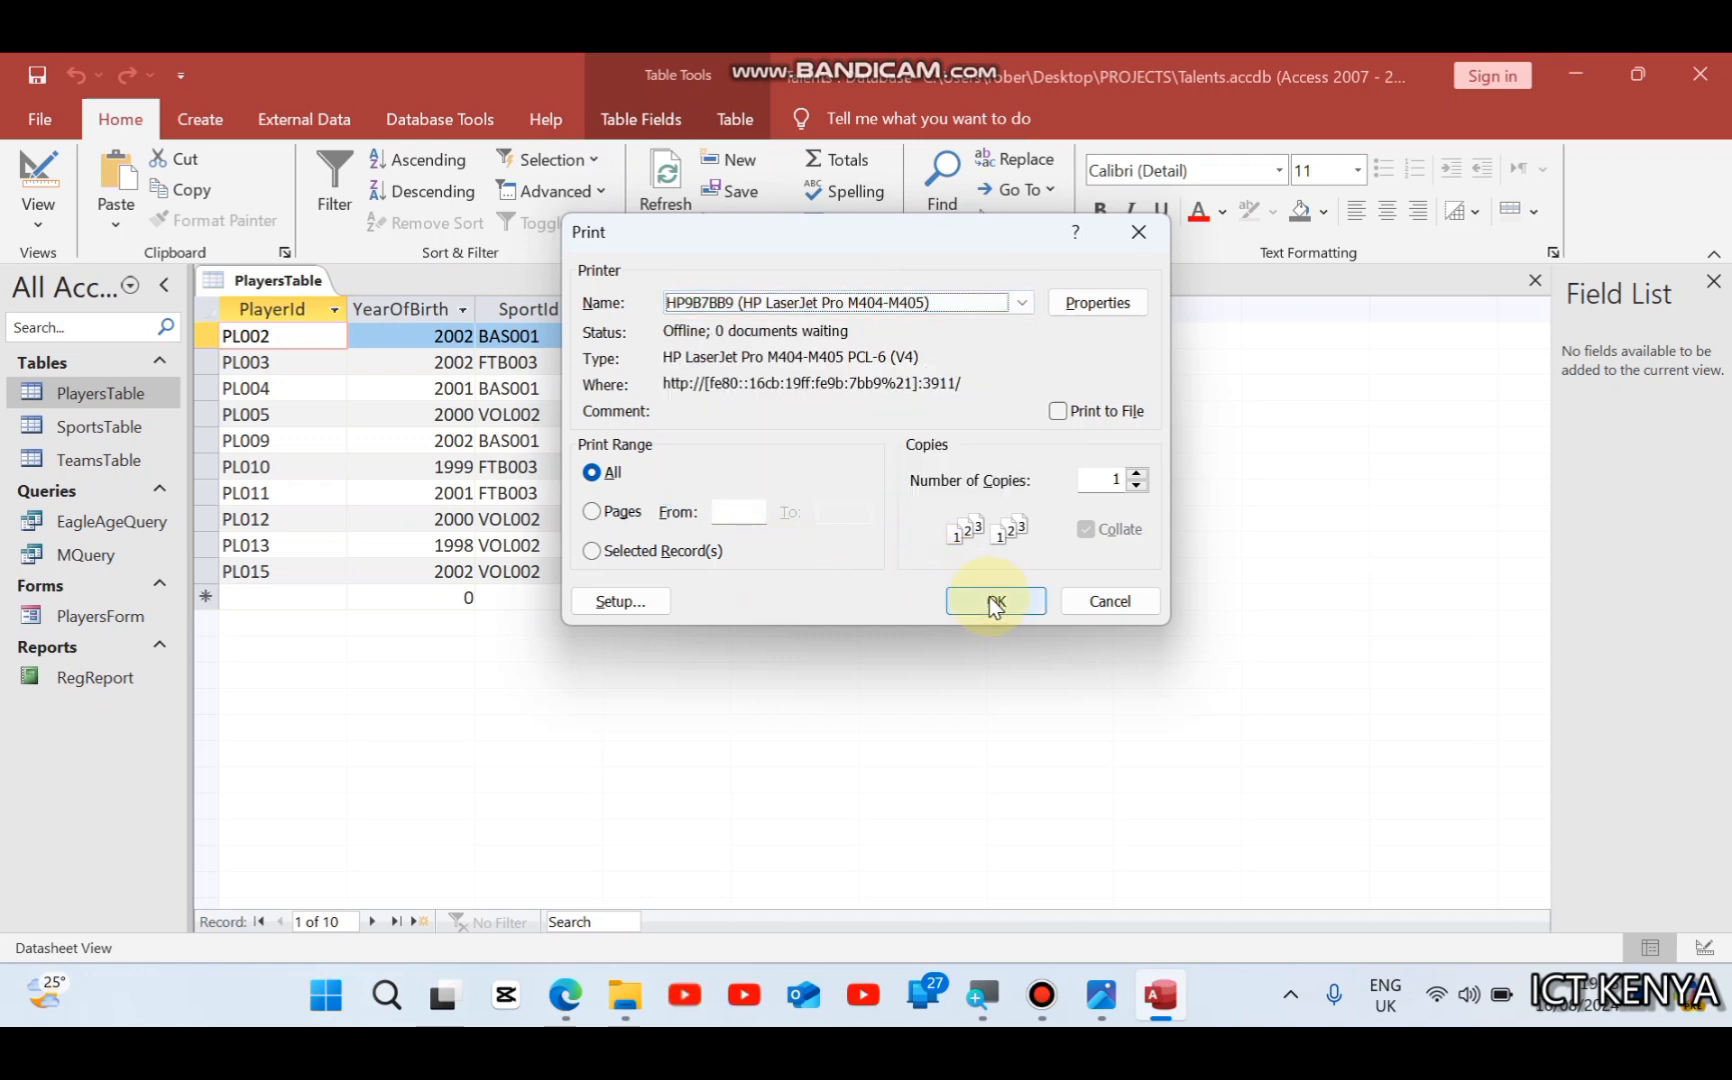
click(1089, 605)
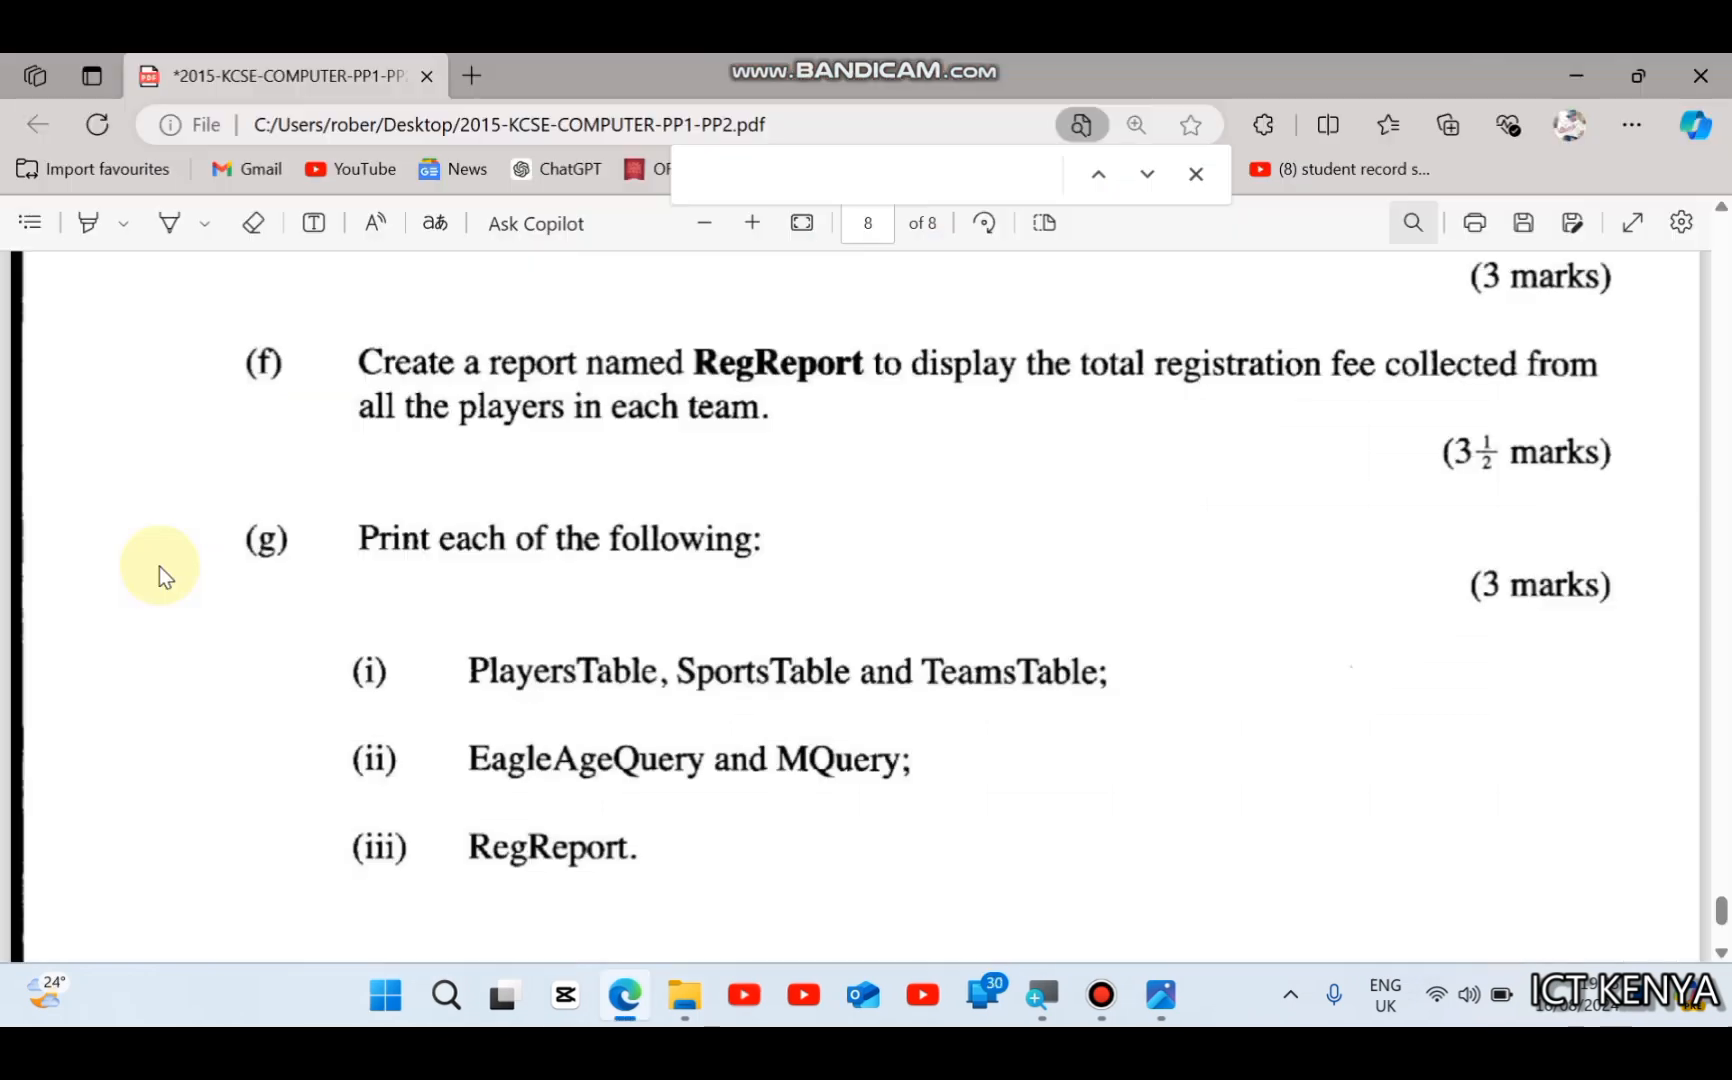